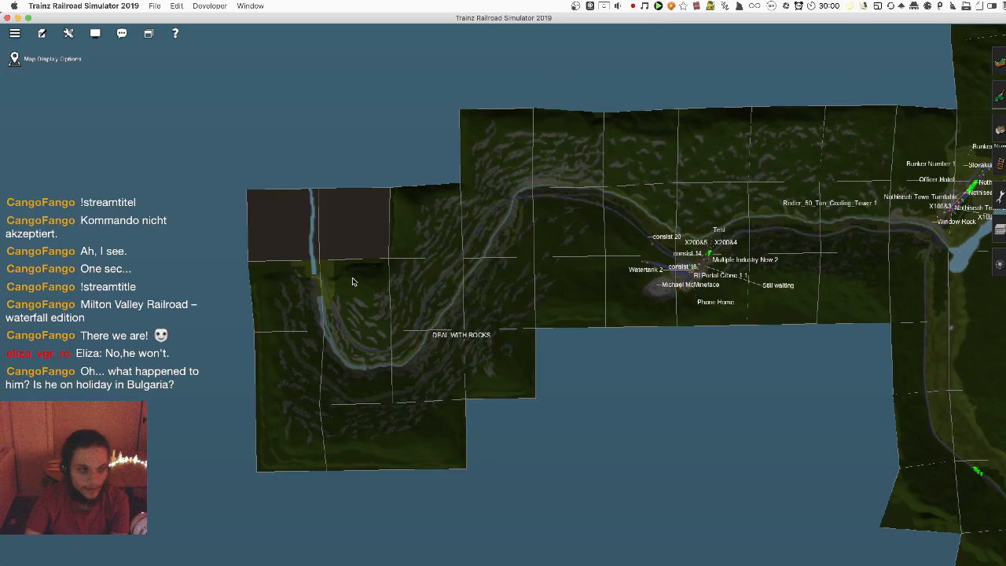
# Go from the map to the 3D view near the river's end and inspect the waterfall and the truss bridge above it
pyautogui.rightClick(353, 281)
pyautogui.press('m')
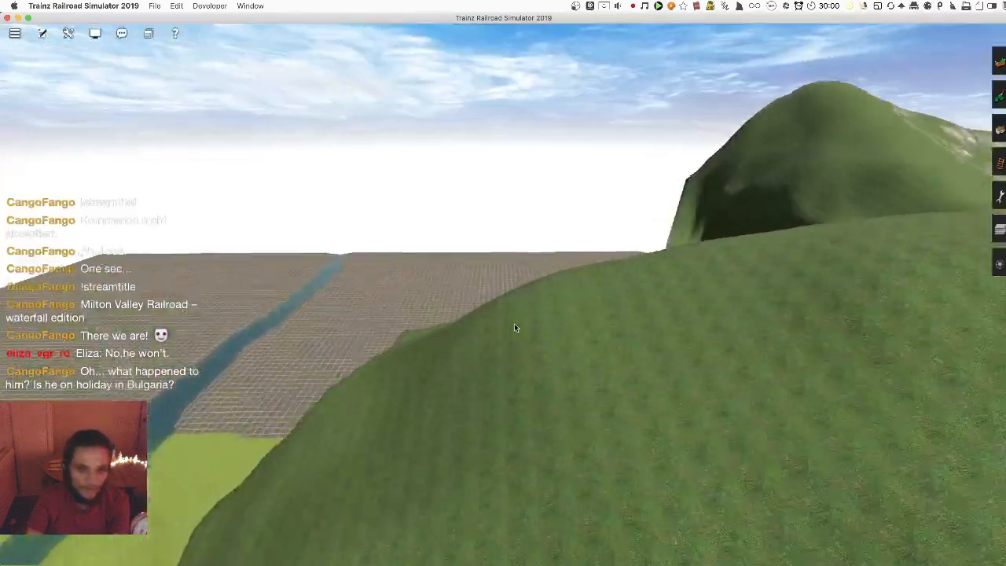
pyautogui.moveTo(508, 344); pyautogui.dragTo(544, 318, button='middle')
pyautogui.moveTo(543, 313); pyautogui.dragTo(511, 297, button='right')
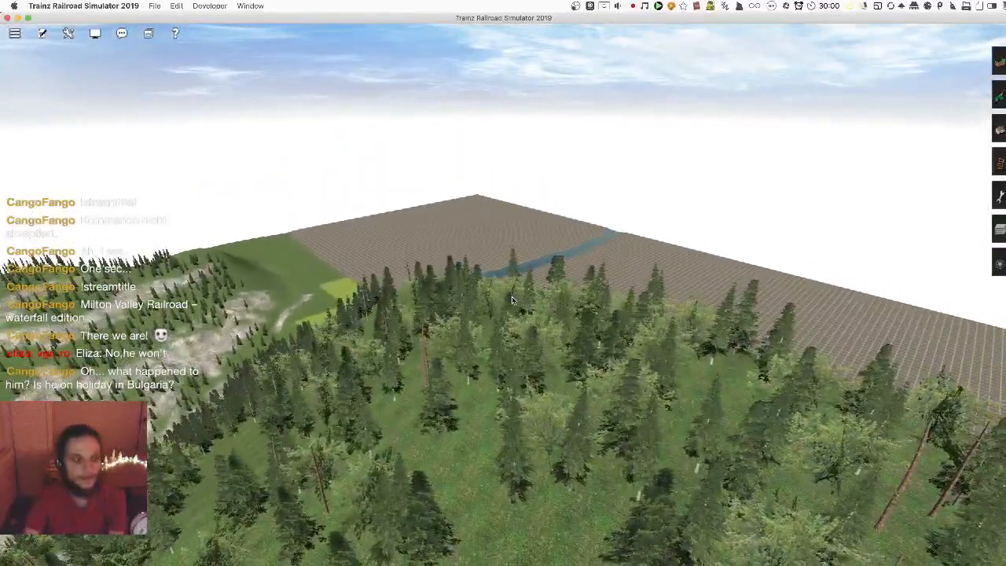
pyautogui.scroll(10, 512, 297)
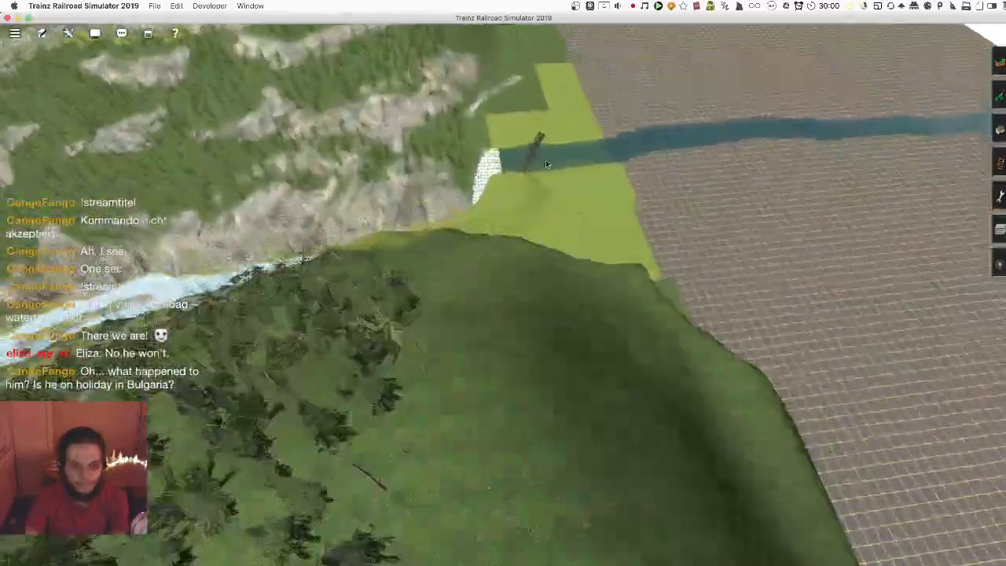
pyautogui.scroll(5, 547, 164)
pyautogui.moveTo(548, 164); pyautogui.dragTo(479, 128, button='right')
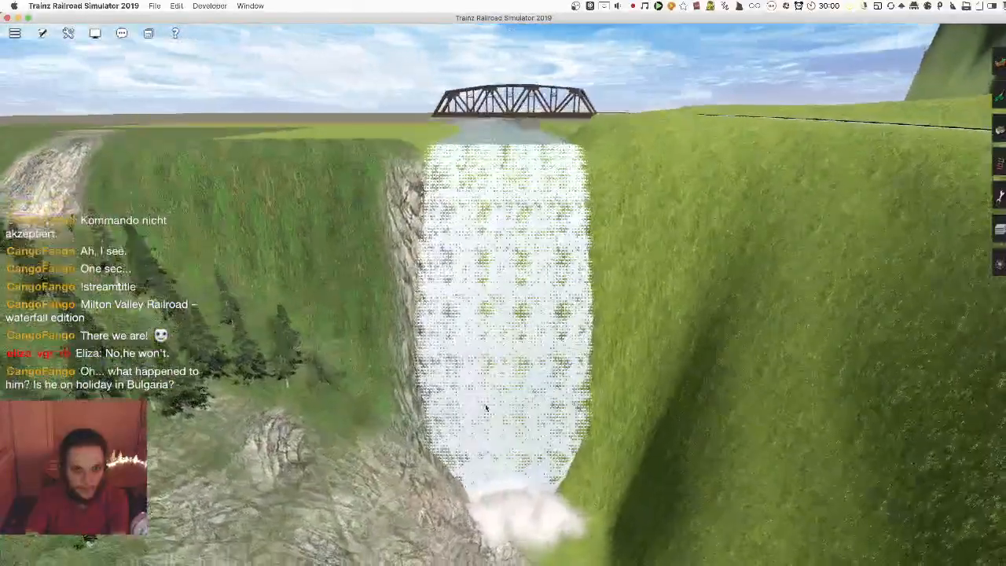
pyautogui.moveTo(485, 408); pyautogui.dragTo(510, 474, button='right')
pyautogui.moveTo(512, 264); pyautogui.dragTo(217, 359, button='right')
pyautogui.rightClick(597, 348)
pyautogui.scroll(8, 474, 319)
pyautogui.moveTo(597, 348); pyautogui.dragTo(972, 168, button='right')
# Bring up the terrain tools and set the adjust-water height to 303.54 for the river above the waterfall
pyautogui.scroll(-5, 529, 259)
pyautogui.hotkey('alt', 'y')
pyautogui.hotkey('alt', 'y')
pyautogui.scroll(-3, 496, 261)
pyautogui.press('Up')
pyautogui.press('F1')
pyautogui.click(944, 163)
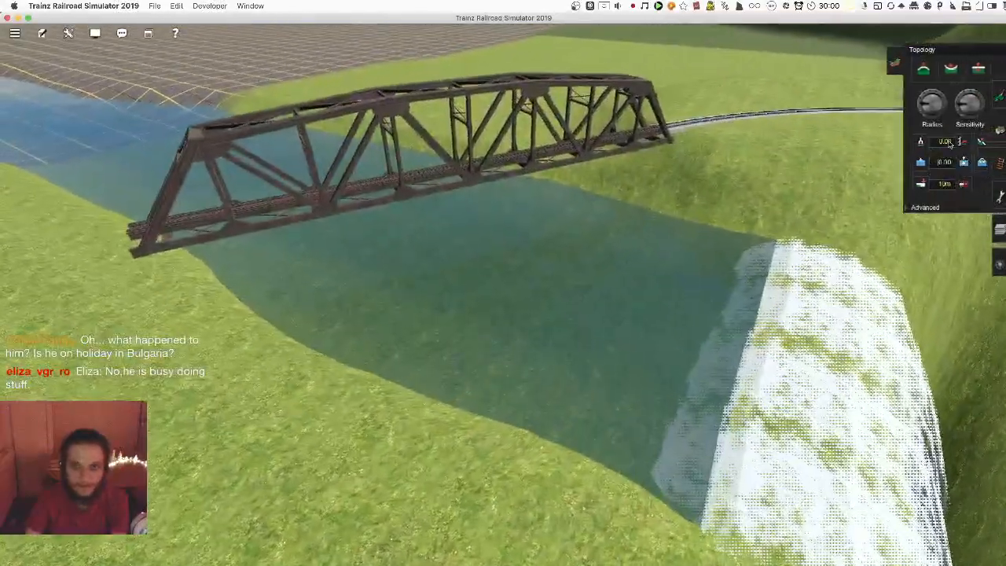
pyautogui.moveTo(657, 345); pyautogui.dragTo(528, 292, button='right')
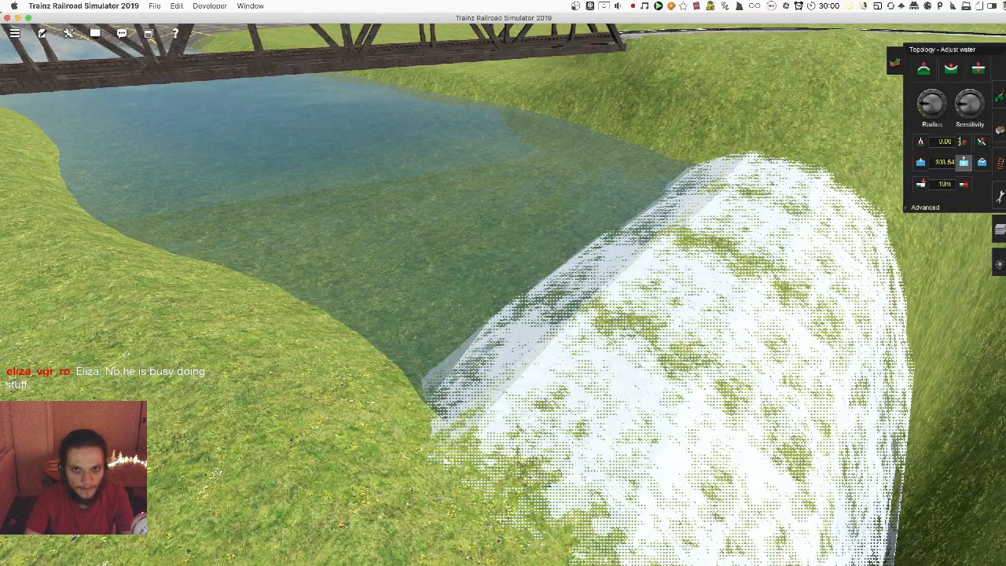
# Examine the waterfall's upper edge, the river surface and the truss bridge crossing from several angles
pyautogui.press('Down')
pyautogui.press('Left')
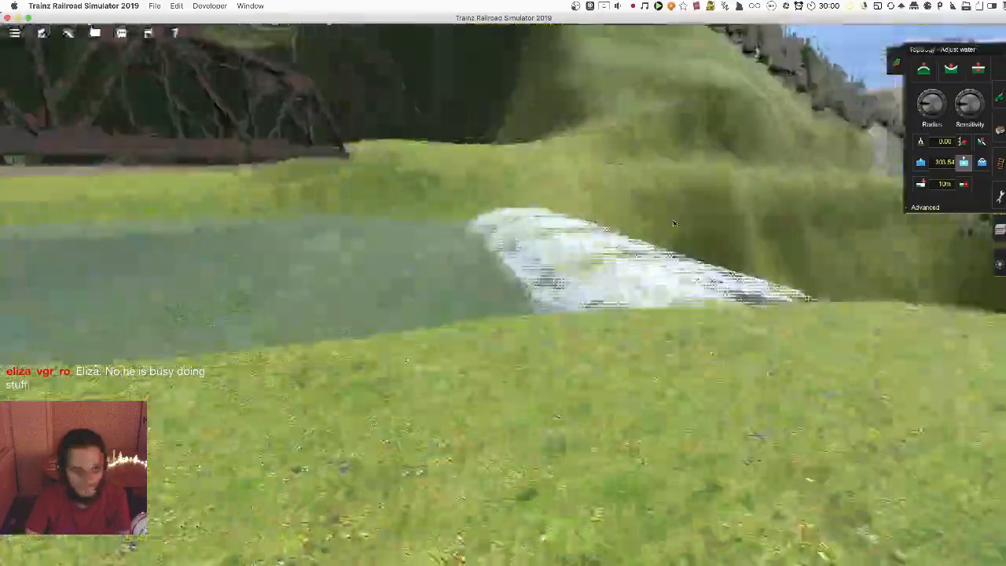
pyautogui.press('Right')
pyautogui.press('Left')
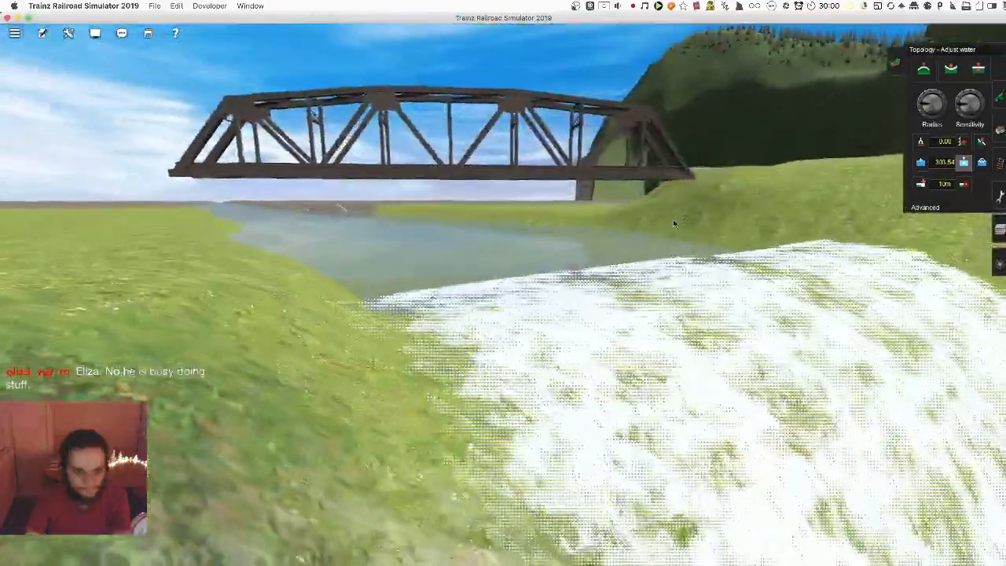
pyautogui.scroll(-5, 657, 236)
pyautogui.press('Up')
pyautogui.press('Left')
pyautogui.press('Down')
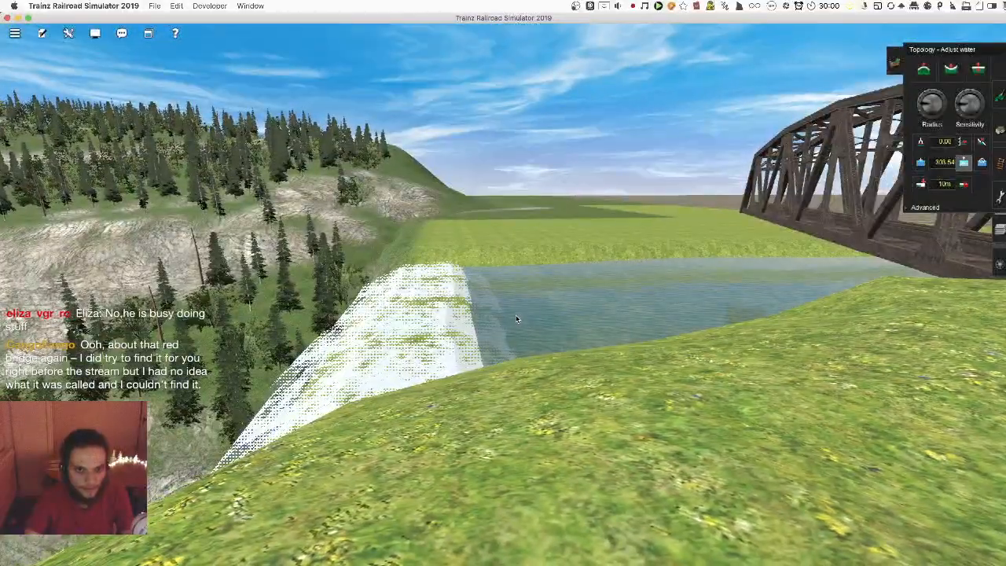
pyautogui.scroll(-4, 528, 307)
pyautogui.press('Up')
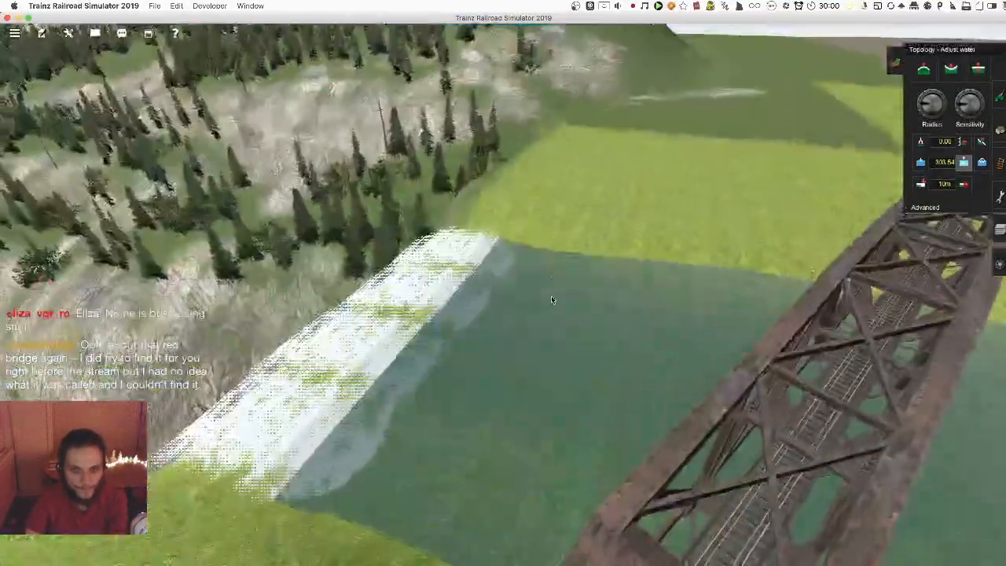
pyautogui.press('Left')
pyautogui.scroll(-5, 602, 301)
pyautogui.press('Left')
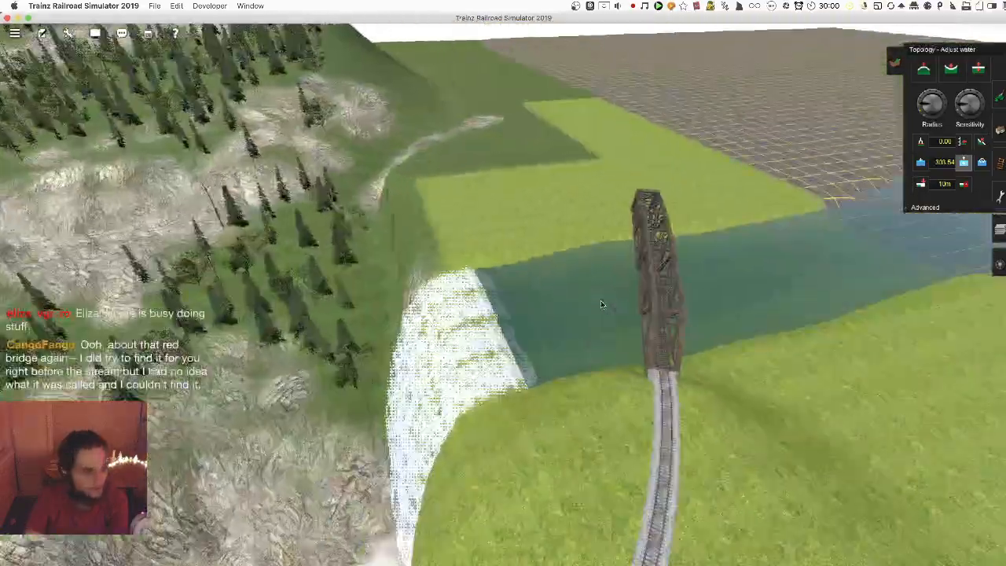
pyautogui.press('Down')
pyautogui.press('Up')
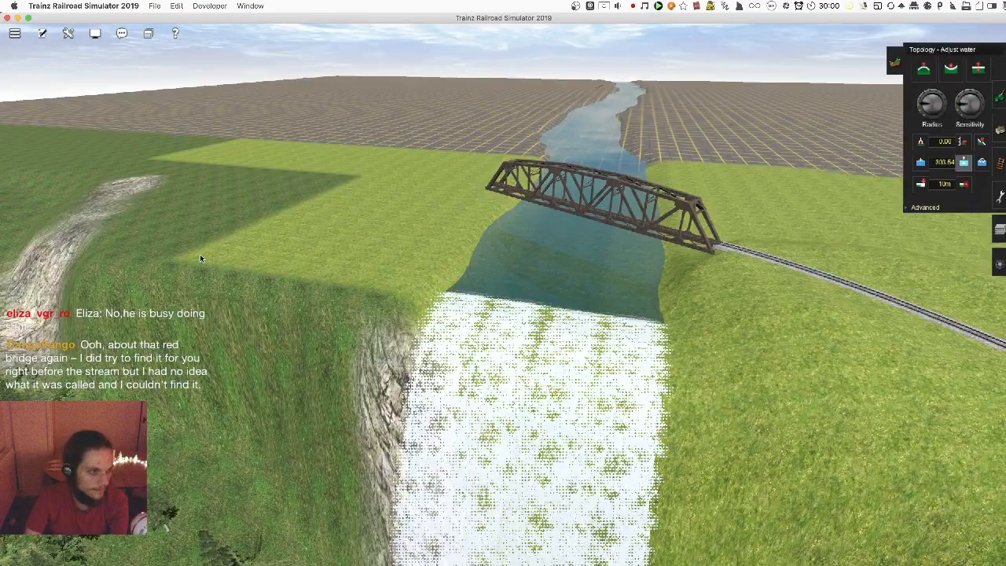
pyautogui.rightClick(532, 294)
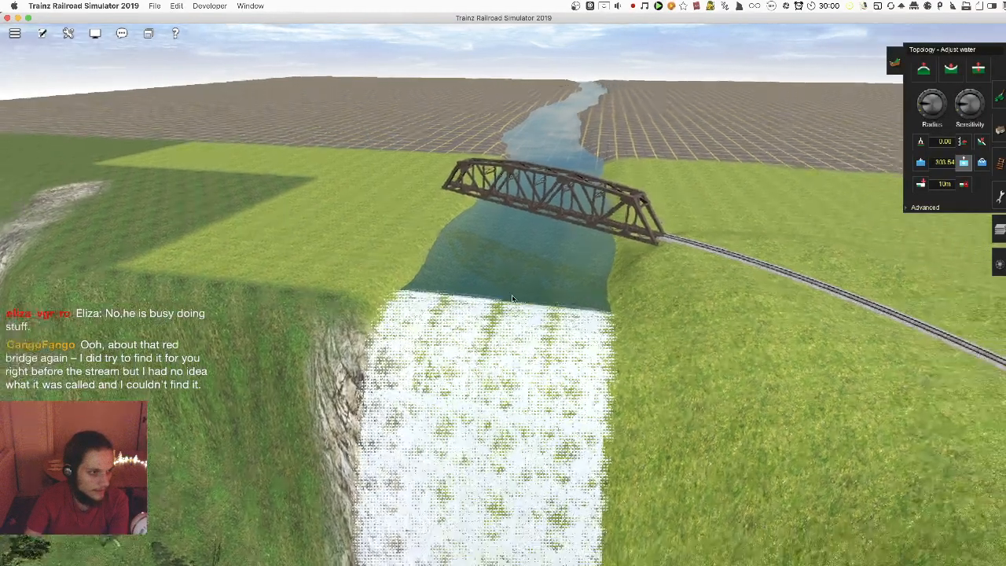
pyautogui.scroll(-4, 503, 296)
pyautogui.rightClick(464, 296)
pyautogui.rightClick(534, 231)
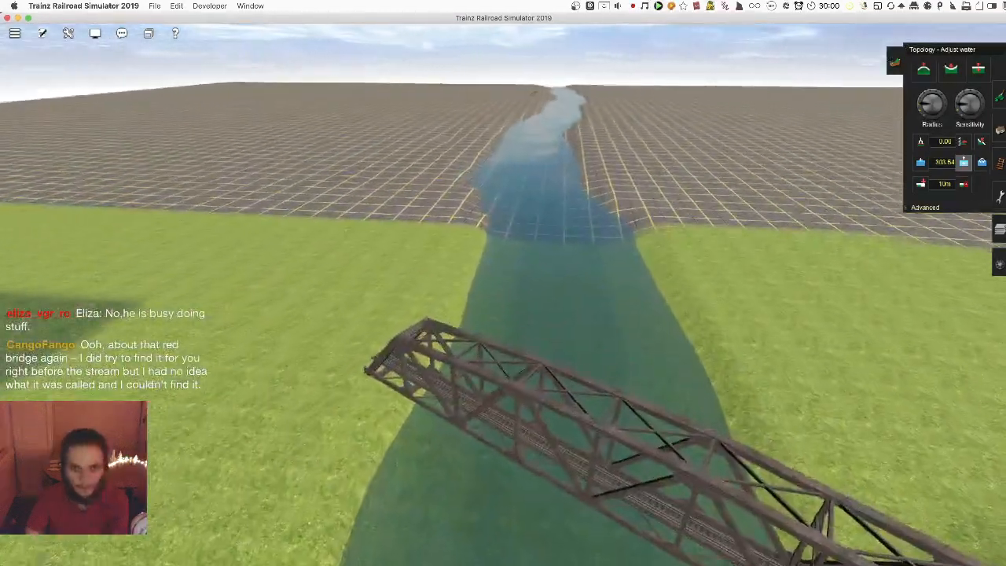
pyautogui.scroll(-5, 551, 292)
# Show the search filter with No Payware applied and pick JR US track #1-132 (wide ballast) for track laying
pyautogui.click(999, 164)
pyautogui.rightClick(500, 343)
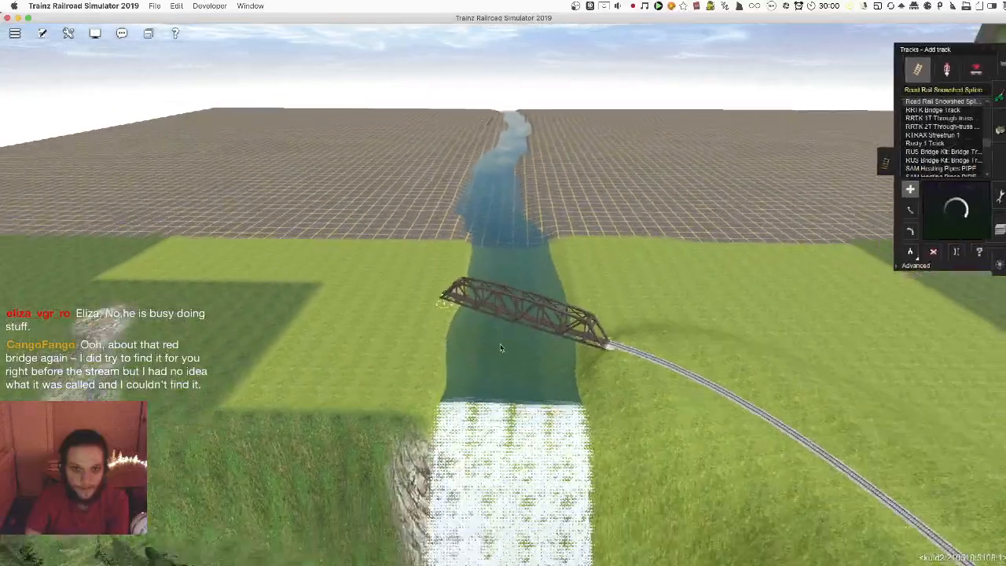
pyautogui.press('Left')
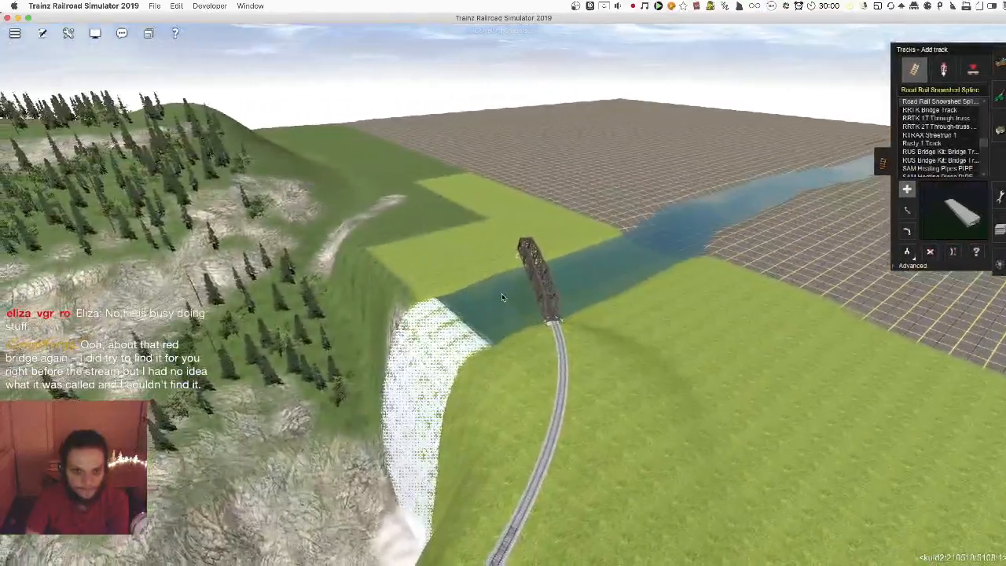
pyautogui.scroll(3, 506, 296)
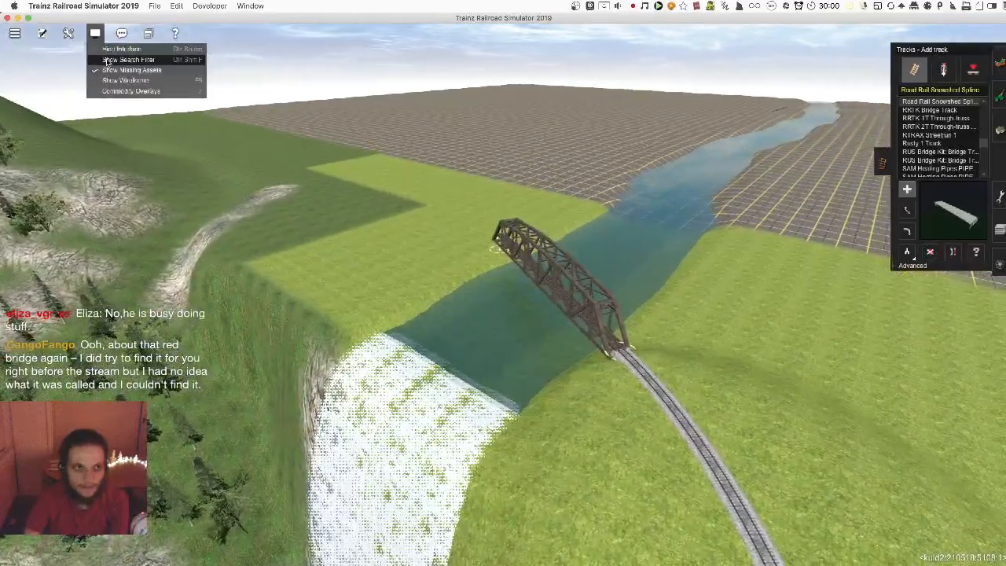
pyautogui.click(107, 61)
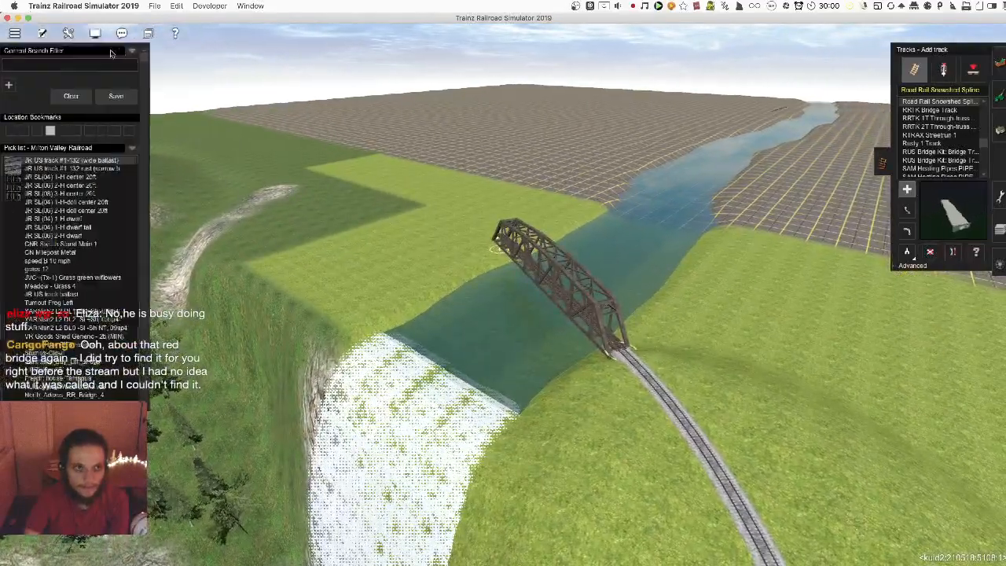
pyautogui.moveTo(615, 338); pyautogui.dragTo(902, 257, button='right')
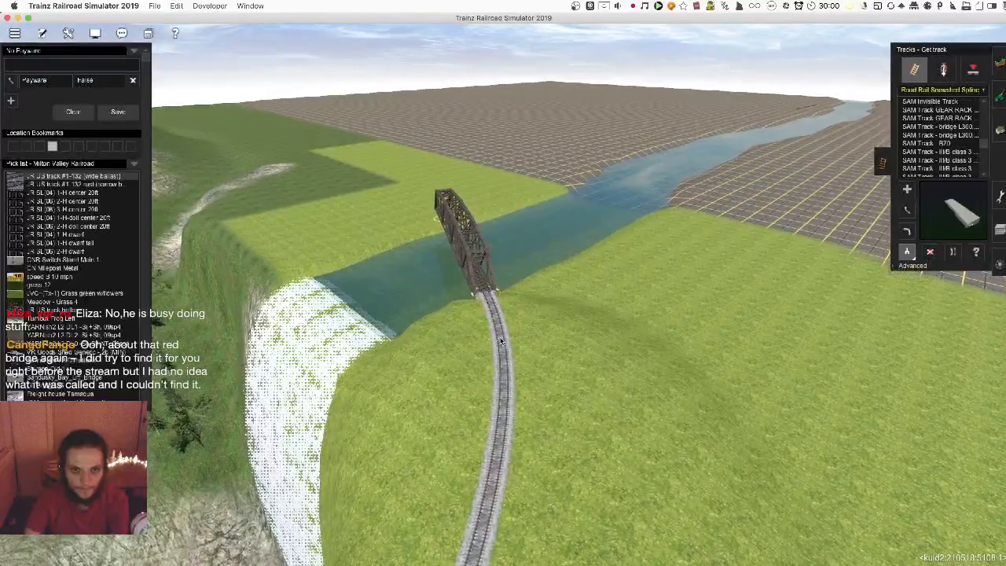
pyautogui.scroll(3, 494, 333)
pyautogui.moveTo(493, 333); pyautogui.dragTo(524, 278, button='right')
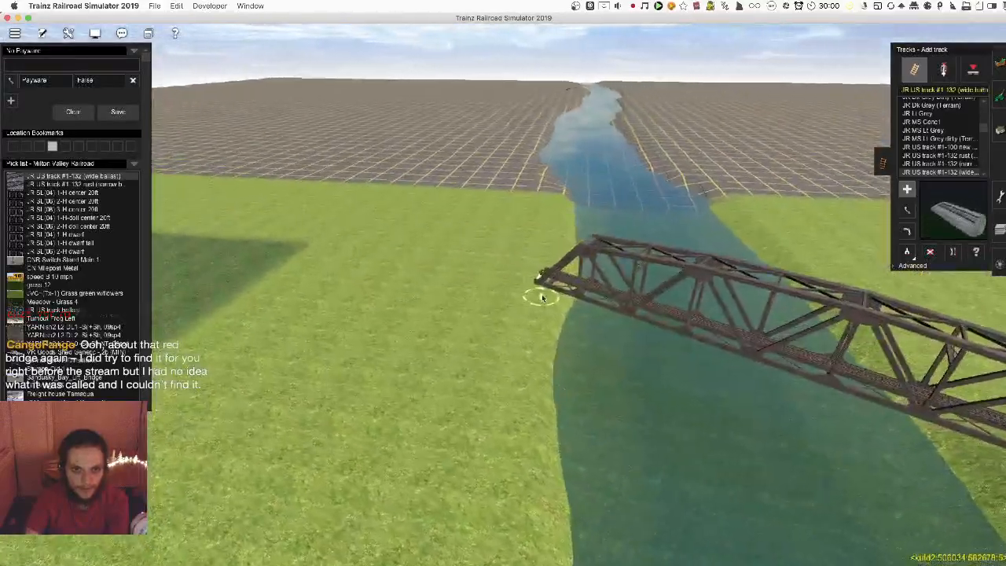
# Lay track curving from the truss bridge's open end onto the gridded terrain, ending in a short straightened segment
pyautogui.click(534, 285)
pyautogui.click(564, 320)
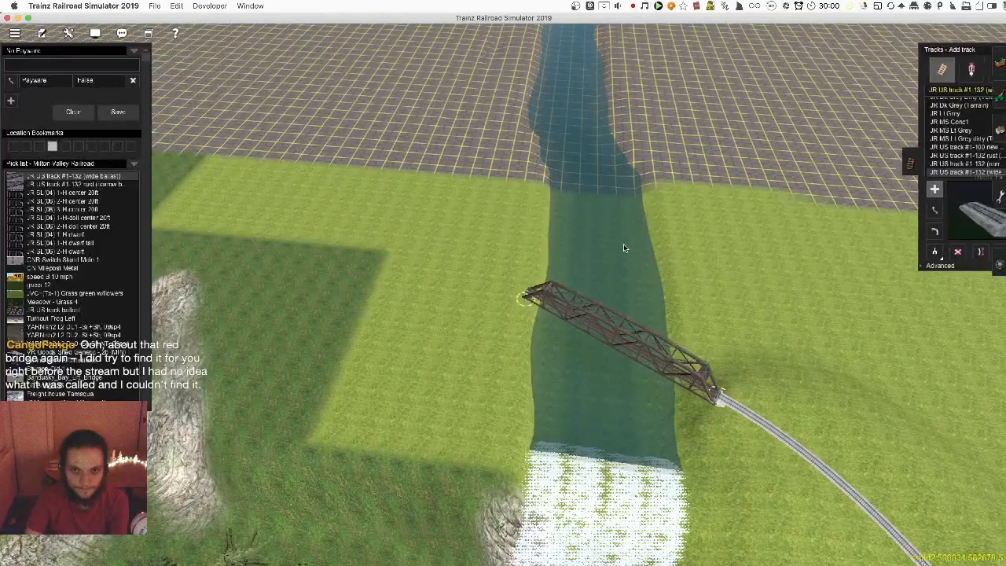
pyautogui.moveTo(494, 238); pyautogui.dragTo(453, 242, button='right')
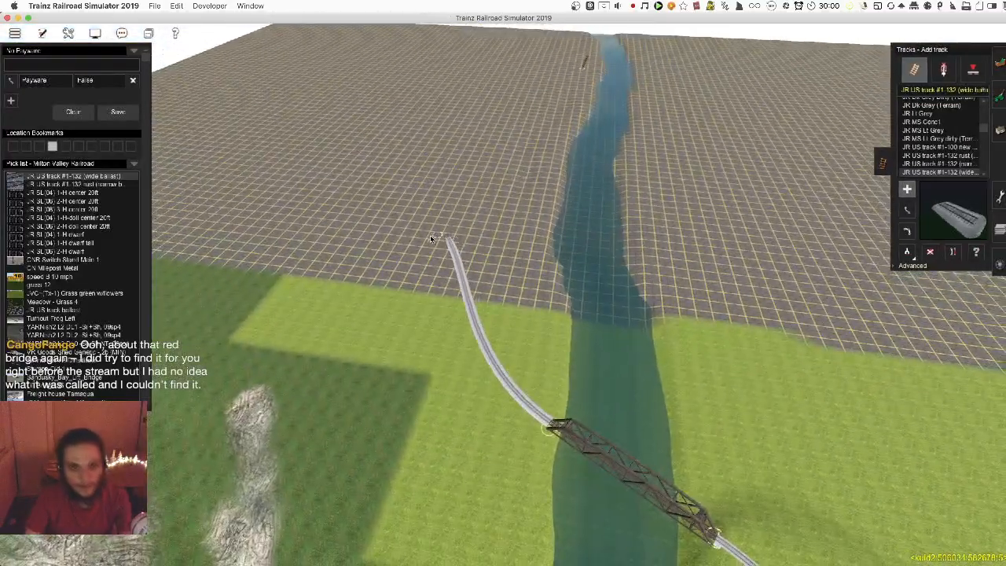
pyautogui.click(427, 219)
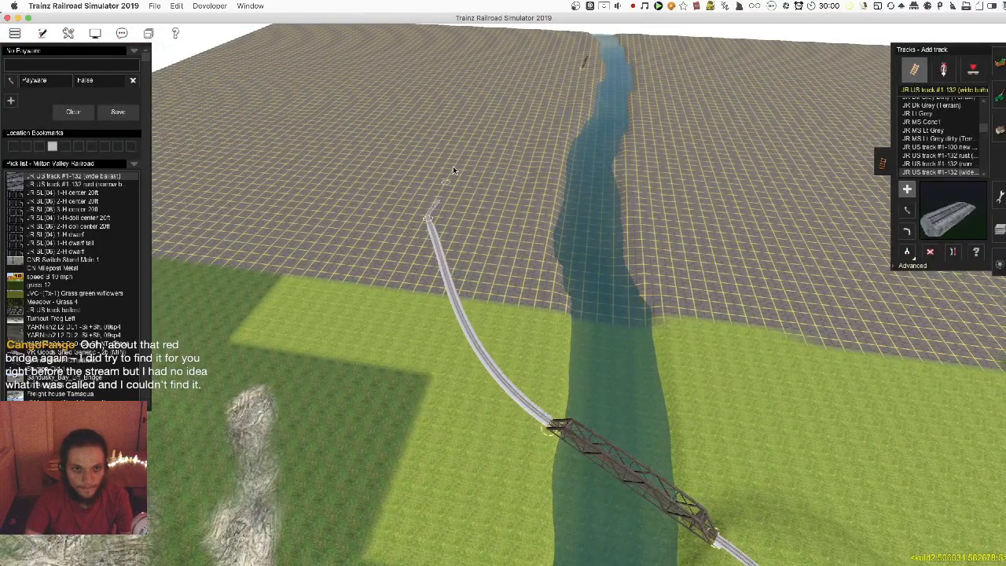
pyautogui.press('s')
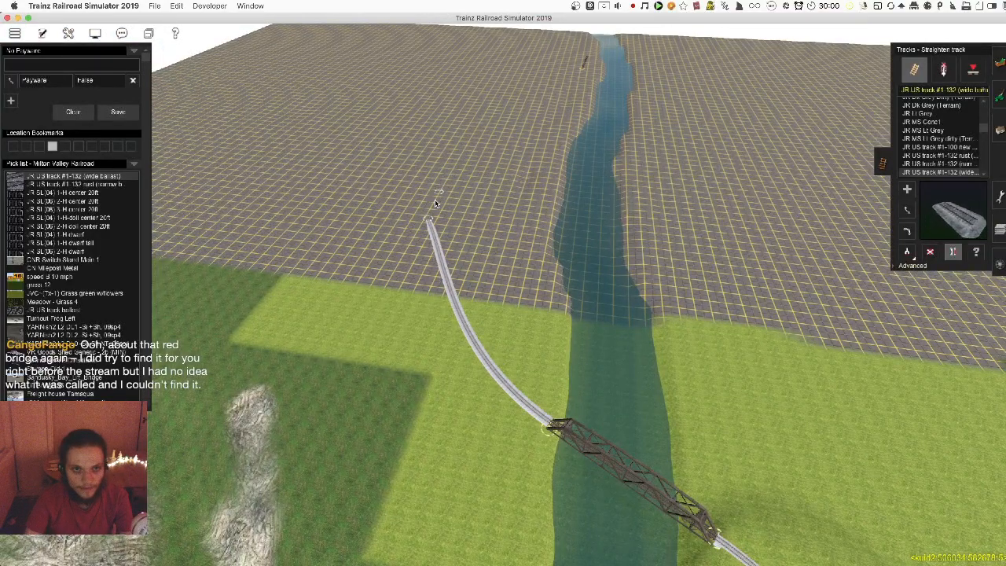
# Extend the new track from its straight end section along the river toward the distant red bridge
pyautogui.moveTo(493, 337); pyautogui.dragTo(421, 380, button='right')
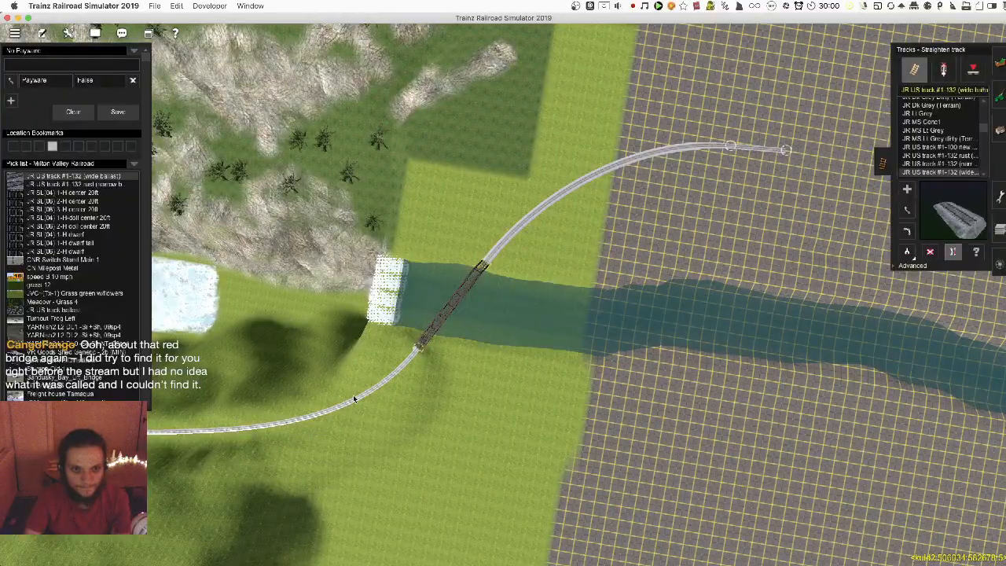
pyautogui.rightClick(375, 381)
pyautogui.scroll(10, 485, 318)
pyautogui.moveTo(485, 318); pyautogui.dragTo(488, 262, button='right')
pyautogui.rightClick(413, 232)
pyautogui.scroll(-5, 414, 243)
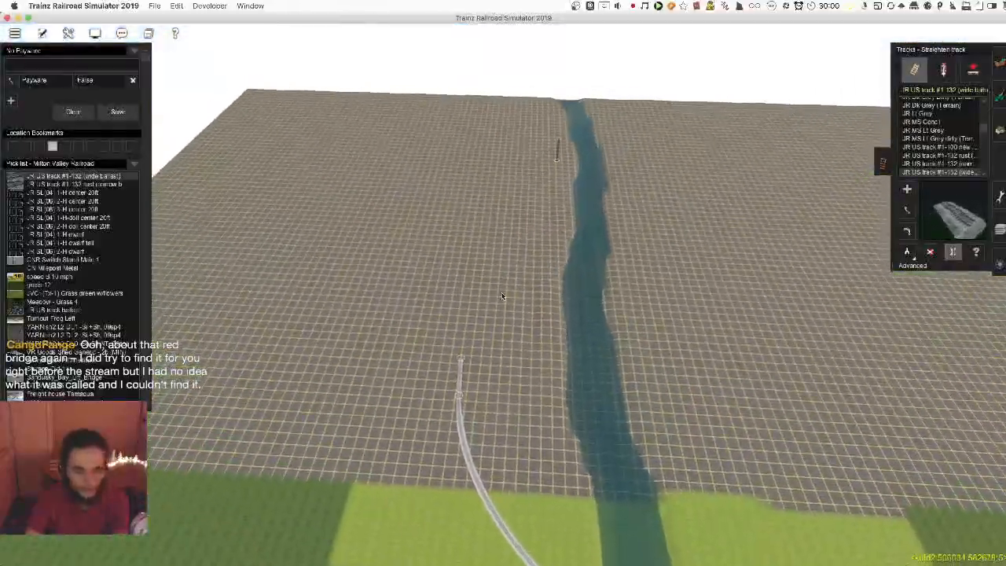
pyautogui.moveTo(449, 388); pyautogui.dragTo(525, 192)
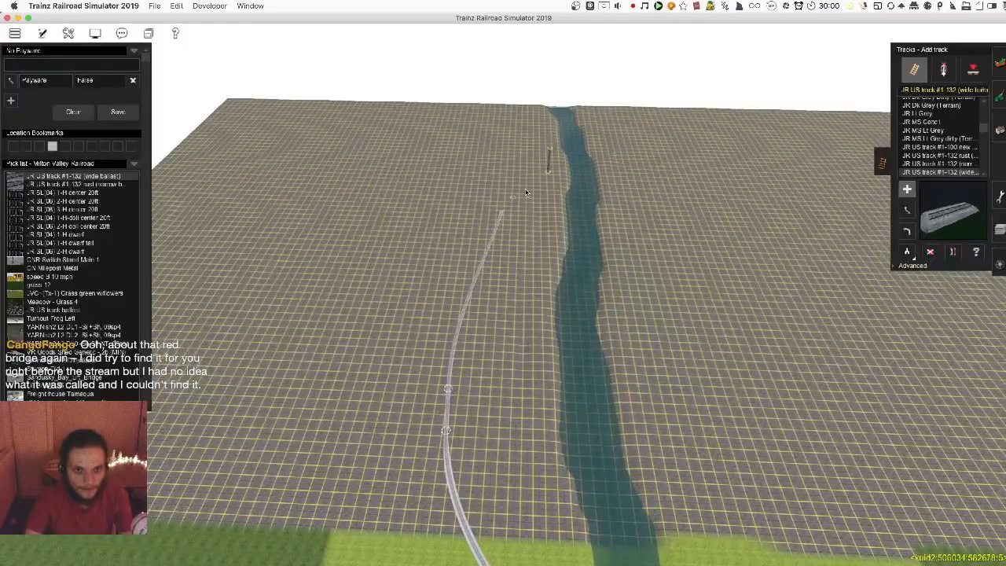
# Join the end of the new ballasted track to the near end of the red bridge
pyautogui.rightClick(543, 181)
pyautogui.scroll(10, 496, 270)
pyautogui.moveTo(539, 222); pyautogui.dragTo(481, 287, button='right')
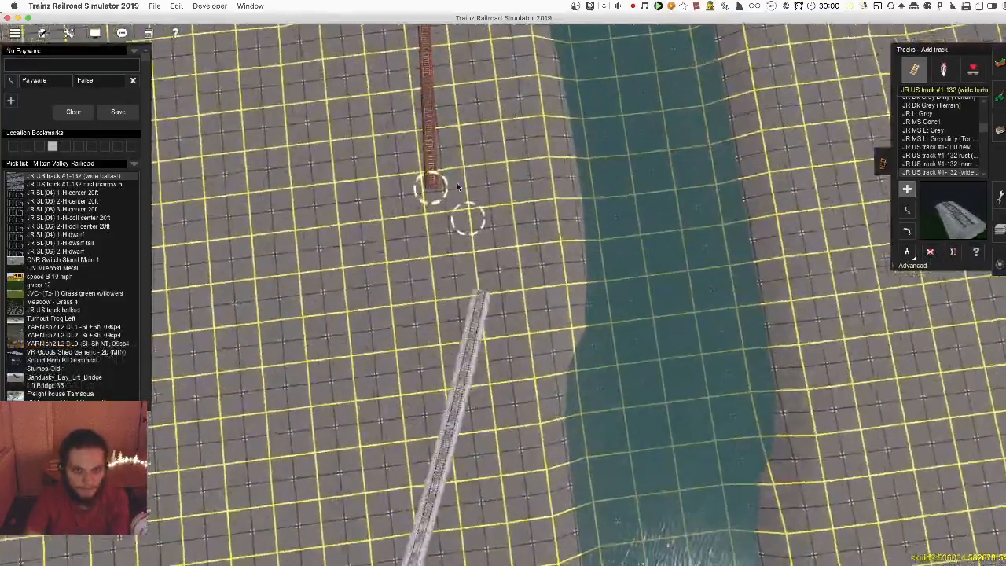
pyautogui.scroll(5, 483, 287)
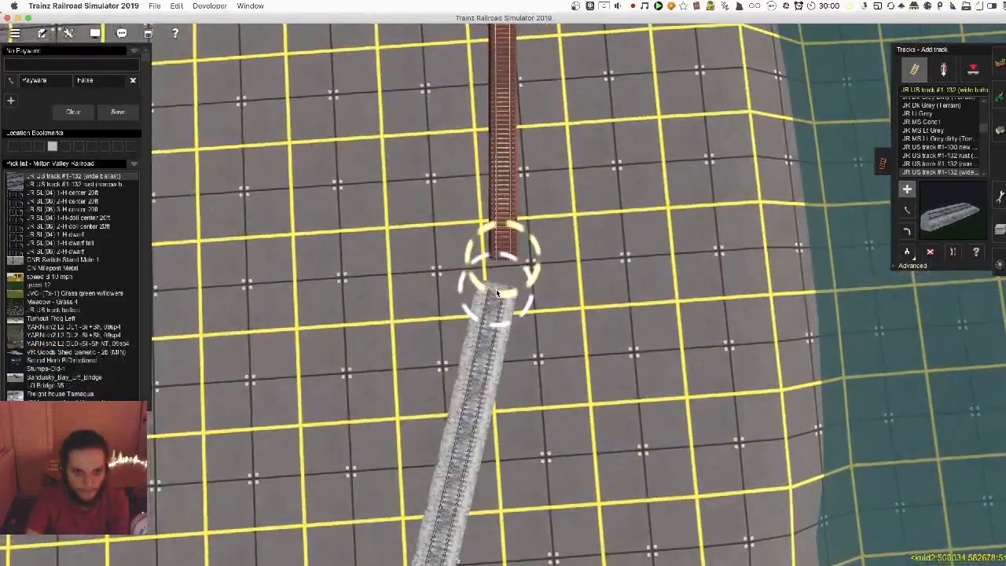
pyautogui.moveTo(501, 270); pyautogui.dragTo(501, 269)
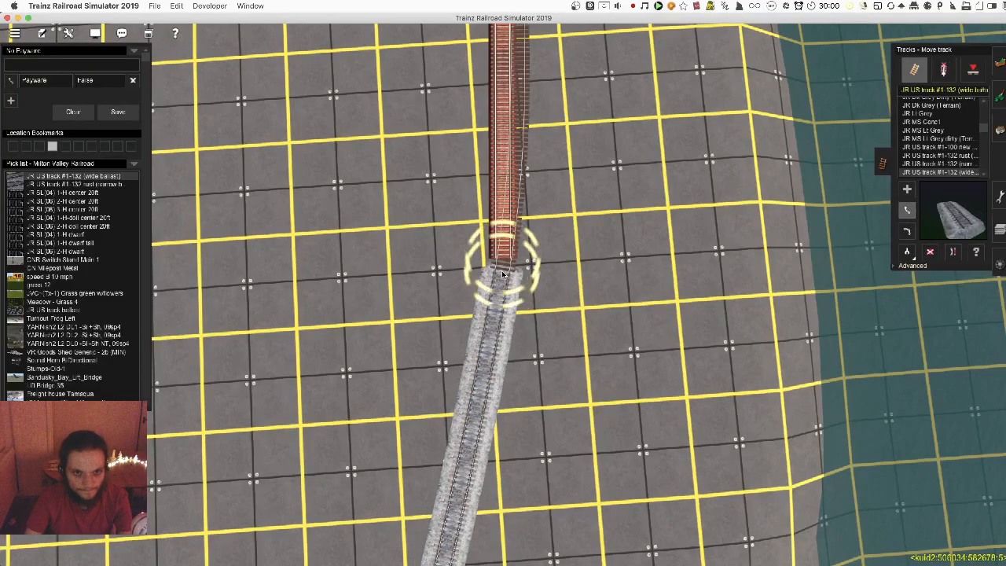
# Straighten the red bridge segment so it lines up with the ballasted track at the joint
pyautogui.press('Down')
pyautogui.click(954, 252)
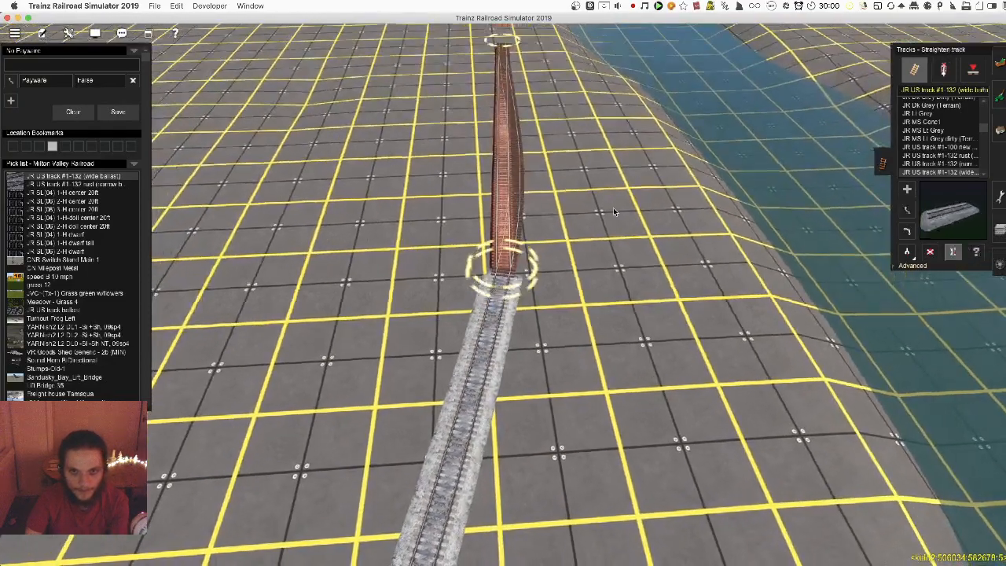
pyautogui.moveTo(501, 265); pyautogui.dragTo(498, 277, button='right')
pyautogui.scroll(4, 498, 276)
pyautogui.press('Up')
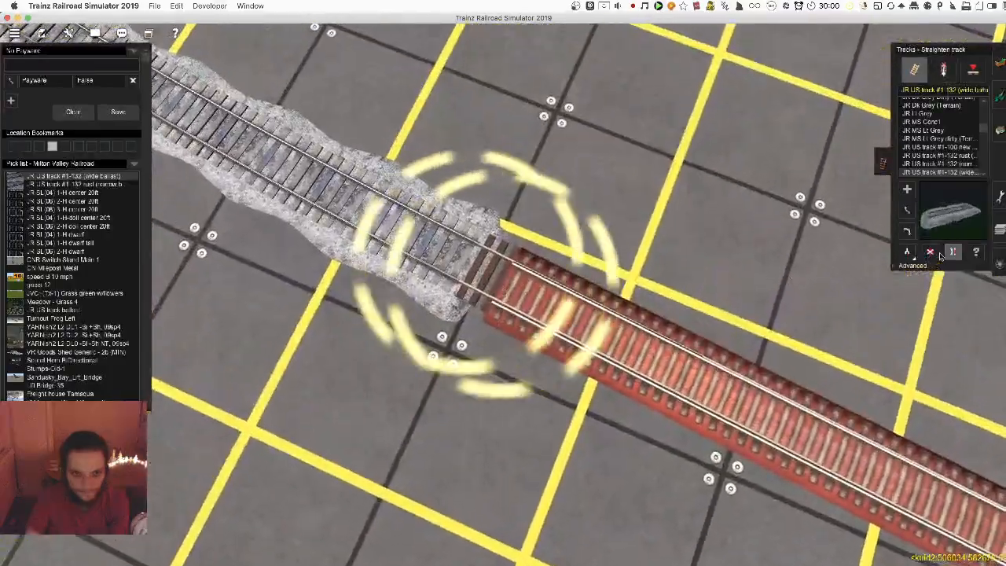
# Expand the advanced track options and sample the vertex height at the red bridge's far end
pyautogui.press('Down')
pyautogui.click(907, 341)
pyautogui.scroll(-8, 707, 375)
pyautogui.rightClick(645, 385)
pyautogui.rightClick(735, 324)
pyautogui.scroll(6, 582, 314)
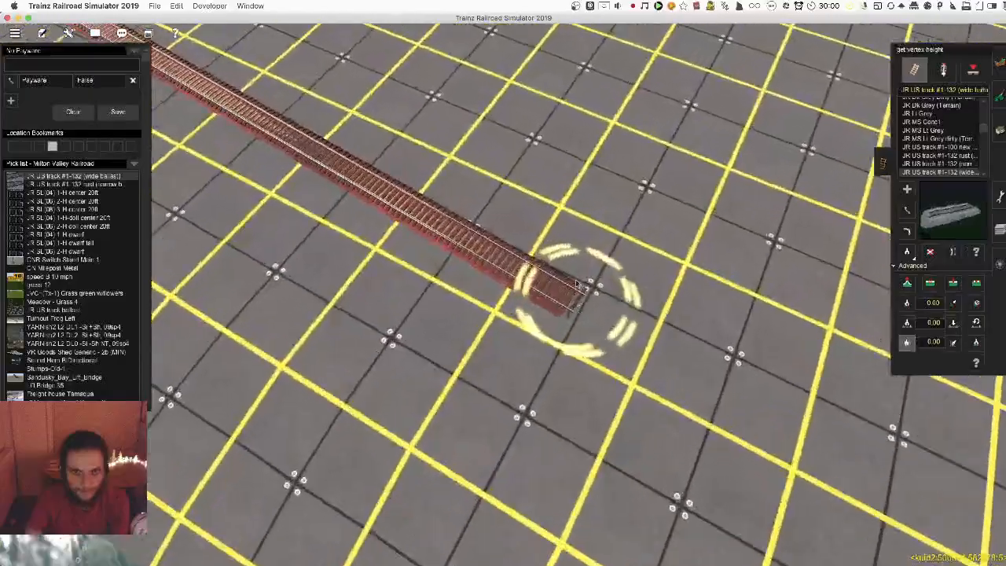
pyautogui.click(492, 336)
# Apply the sampled vertex height to the joint between the ballasted track and the red bridge
pyautogui.scroll(-8, 491, 336)
pyautogui.press('Left')
pyautogui.click(953, 343)
pyautogui.rightClick(545, 70)
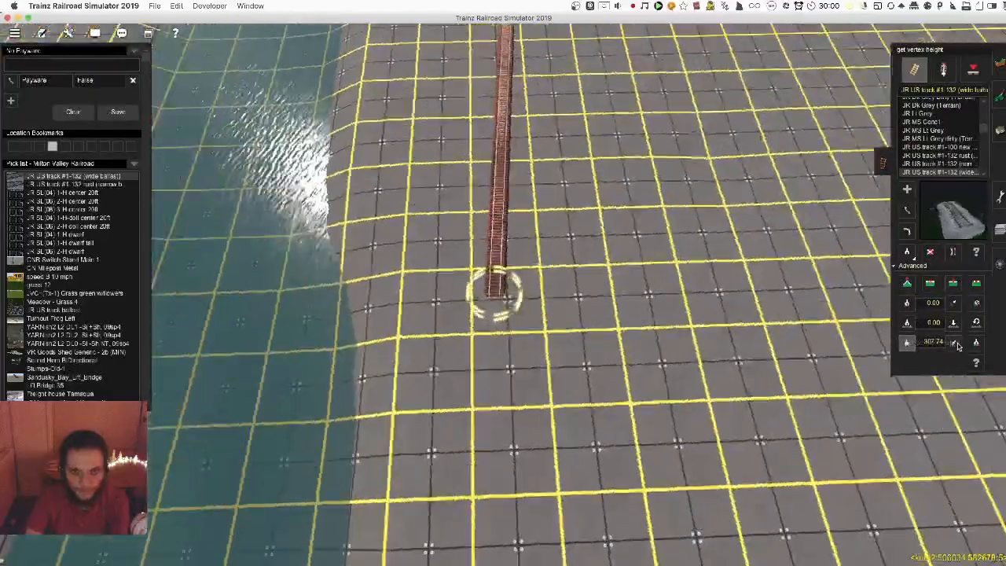
pyautogui.scroll(6, 517, 185)
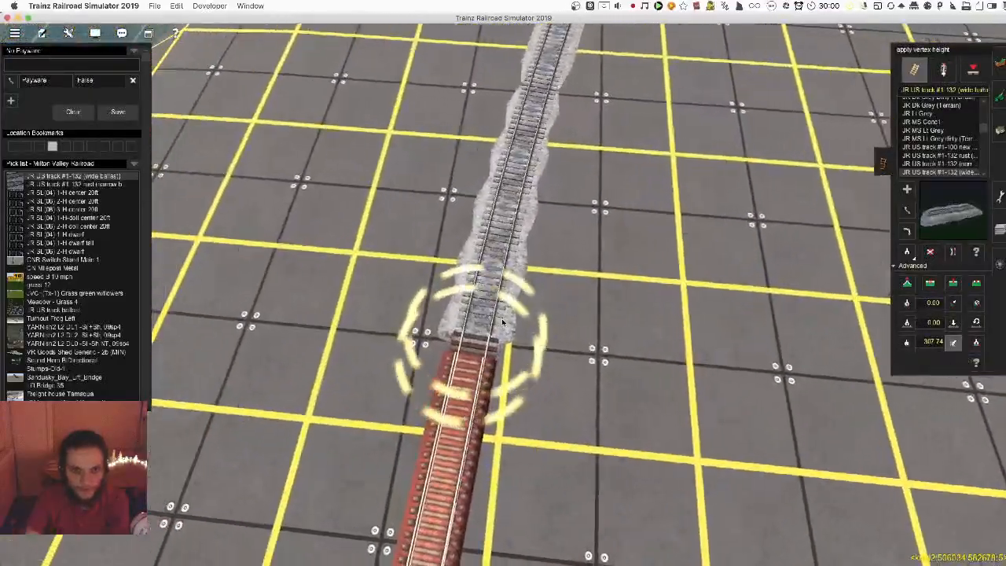
pyautogui.click(499, 338)
pyautogui.scroll(6, 499, 337)
pyautogui.press('Left')
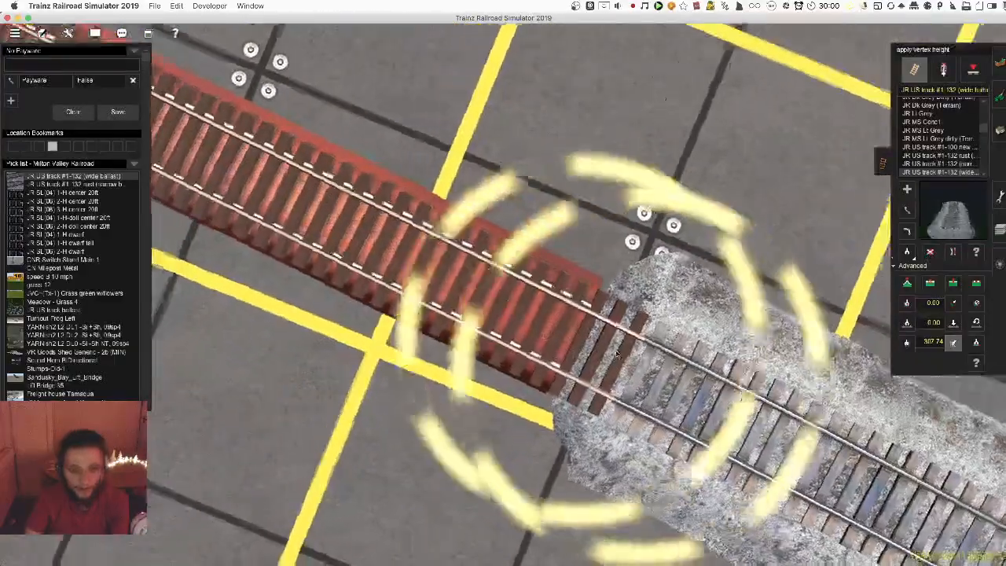
# Shift the ballasted track joint slightly toward the red bridge and nudge the bridge's far end outward to keep it straight
pyautogui.click(907, 210)
pyautogui.moveTo(646, 376); pyautogui.dragTo(596, 353)
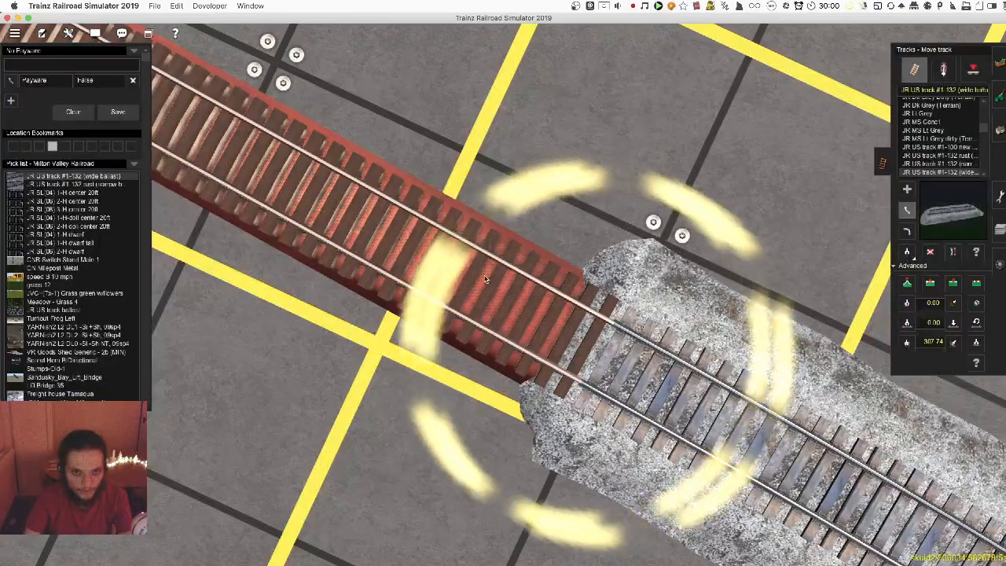
pyautogui.rightClick(331, 154)
pyautogui.scroll(-10, 330, 155)
pyautogui.rightClick(315, 153)
pyautogui.rightClick(223, 130)
pyautogui.scroll(8, 464, 334)
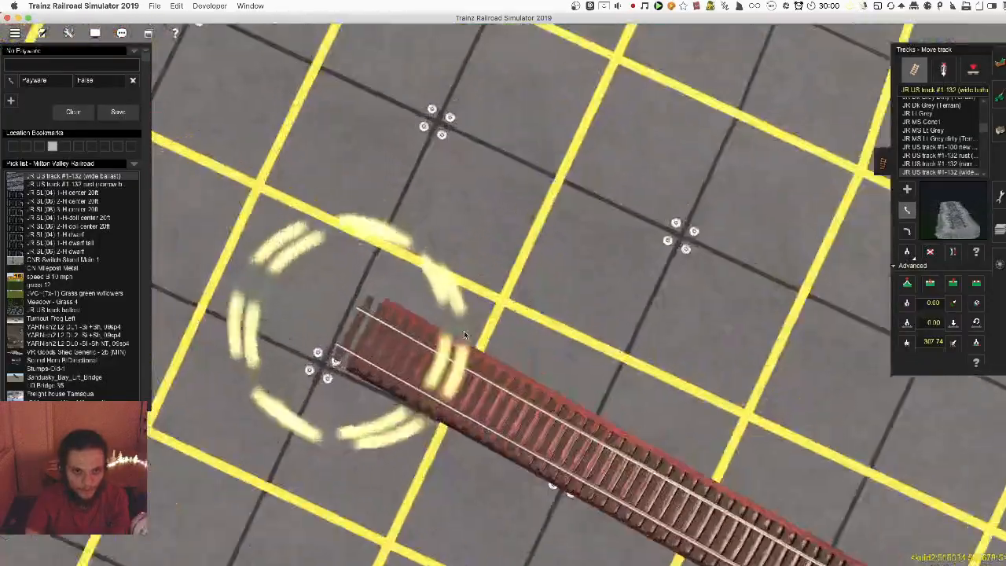
pyautogui.scroll(5, 464, 334)
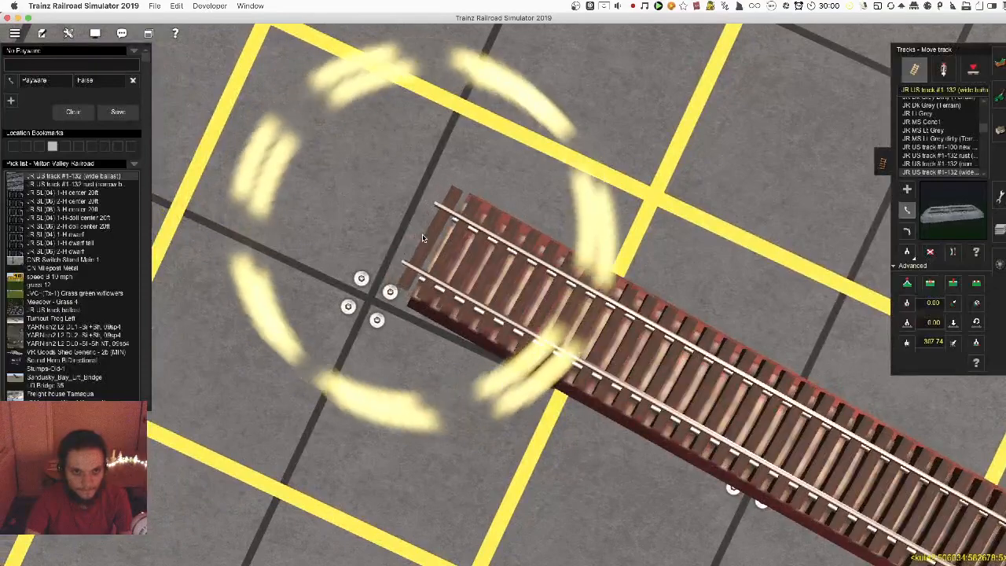
pyautogui.moveTo(422, 237); pyautogui.dragTo(415, 238)
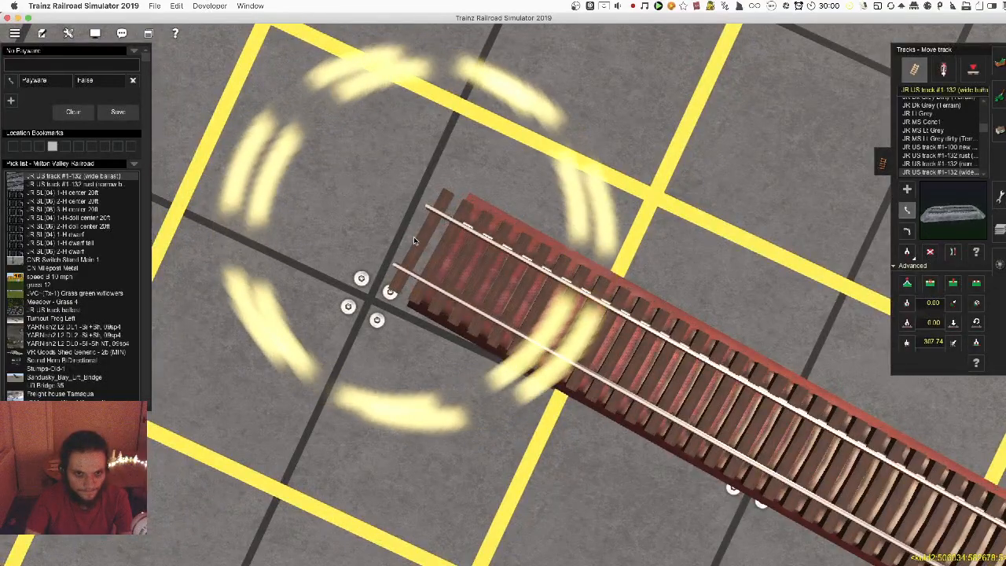
pyautogui.scroll(5, 625, 340)
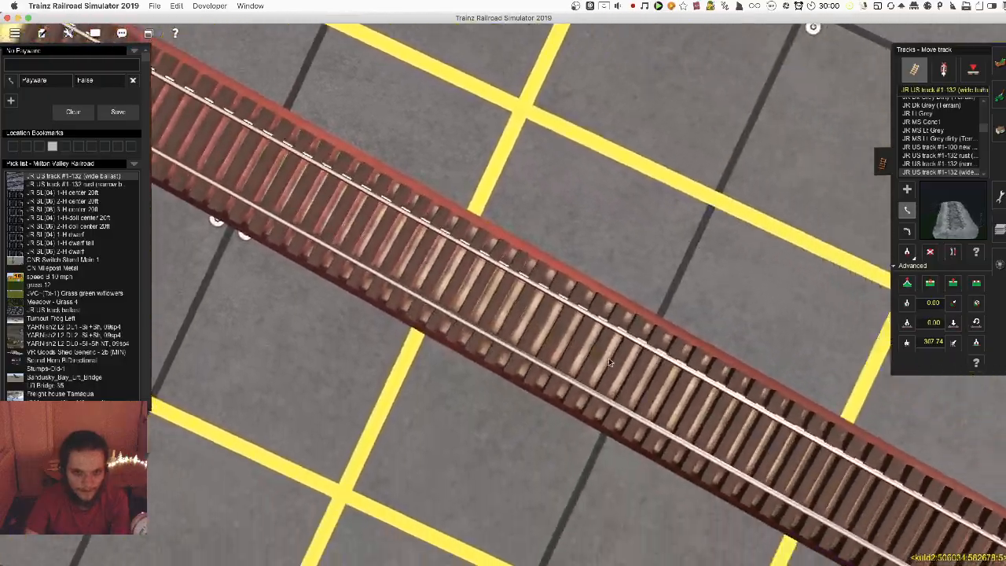
pyautogui.scroll(-5, 602, 357)
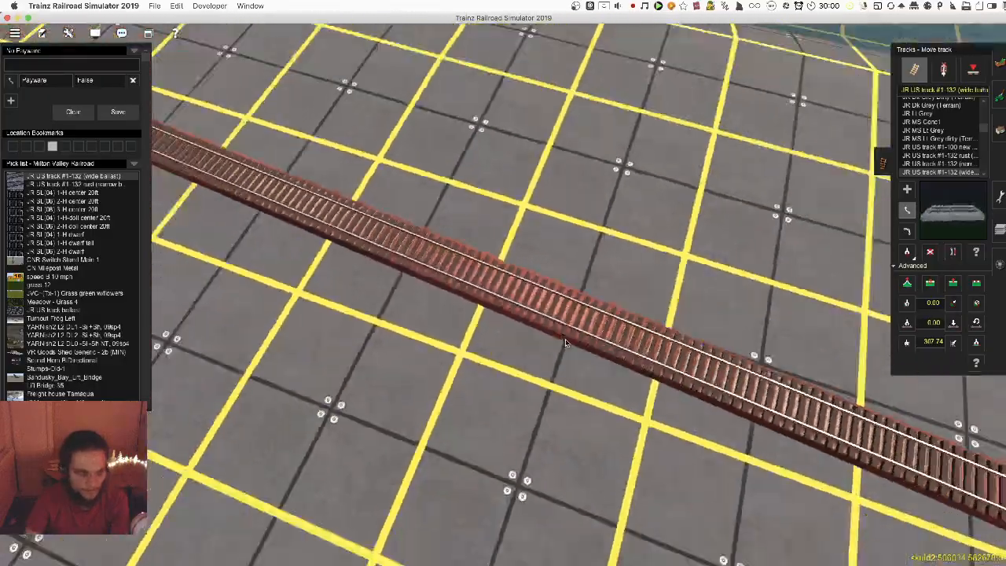
# Examine the red bridge's alignment with the ballasted track along its length and from the side
pyautogui.press('Right')
pyautogui.scroll(4, 527, 298)
pyautogui.press('Down')
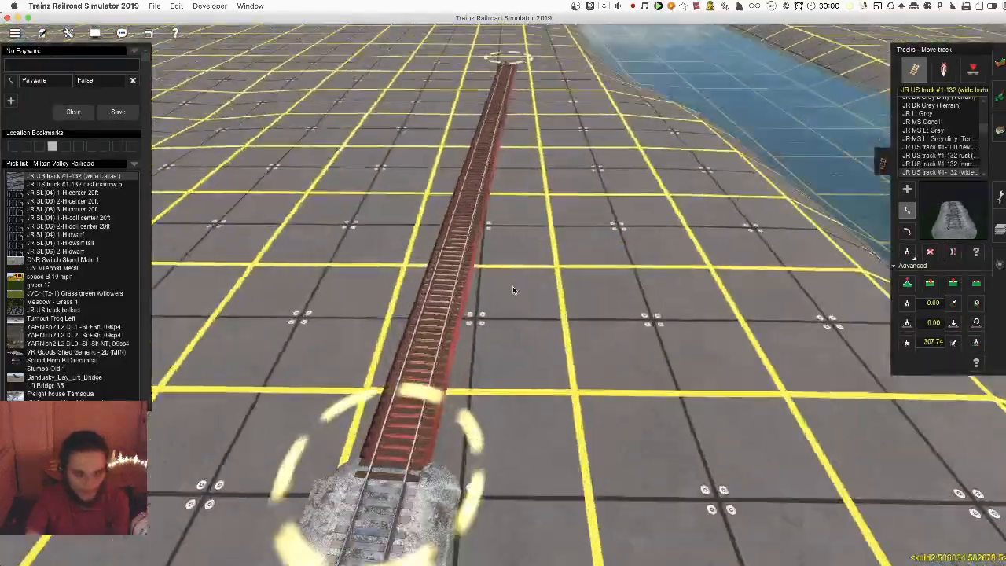
pyautogui.press('Down')
pyautogui.press('Right')
pyautogui.rightClick(485, 274)
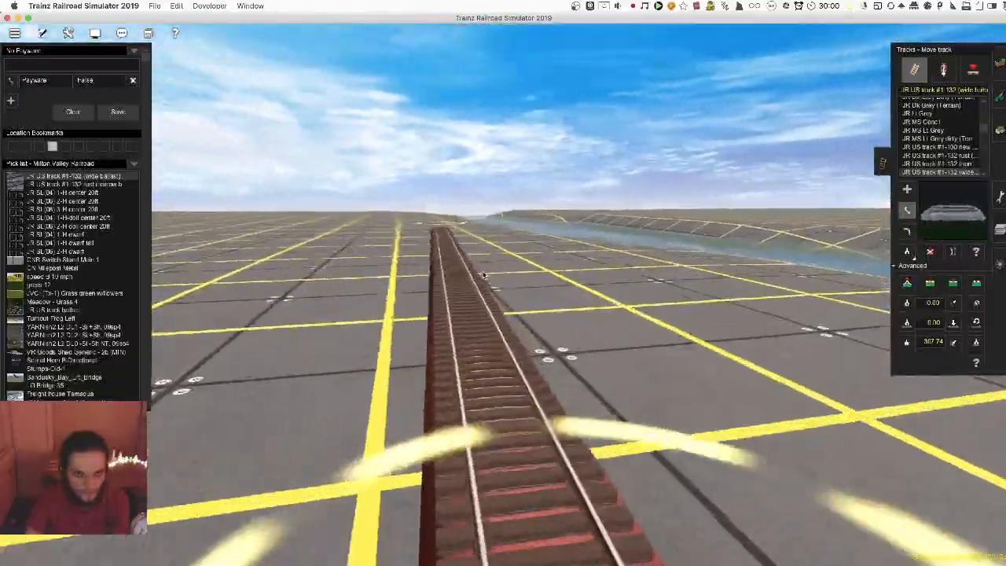
pyautogui.press('Left')
pyautogui.press('Up')
pyautogui.scroll(-5, 535, 315)
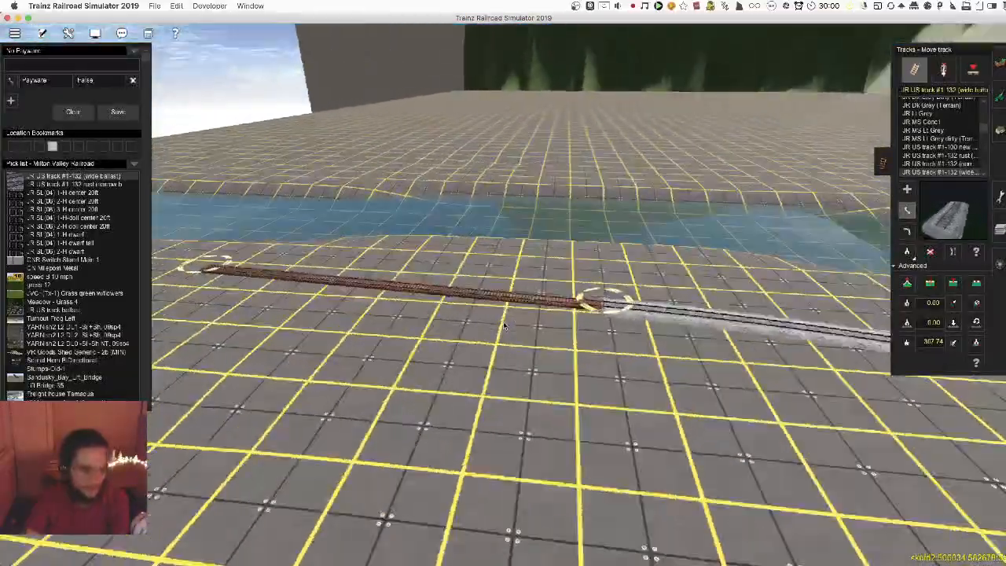
# Sample the vertex height where the new ballasted track meets the truss bridge
pyautogui.press('Right')
pyautogui.rightClick(485, 244)
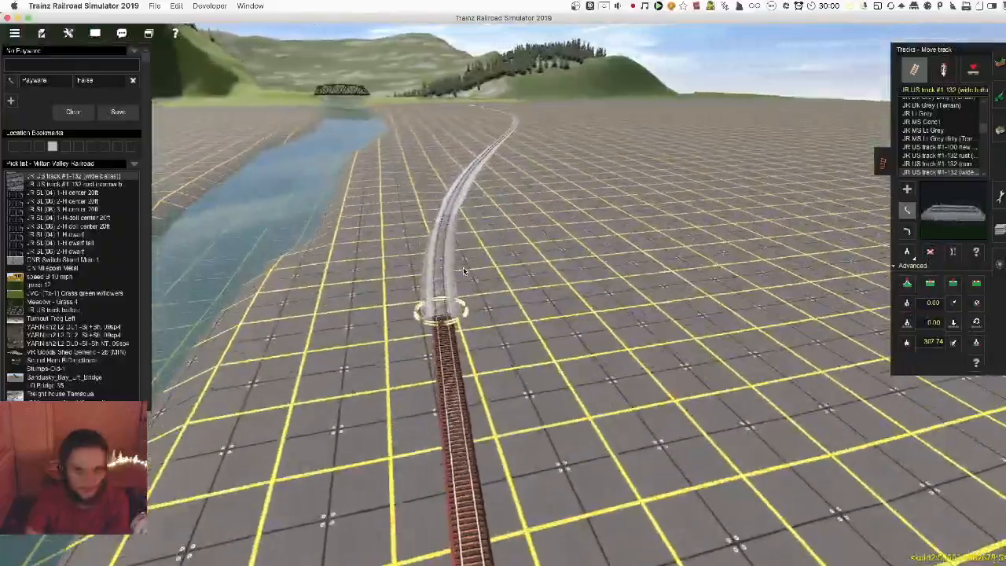
pyautogui.press('Down')
pyautogui.rightClick(486, 278)
pyautogui.rightClick(517, 257)
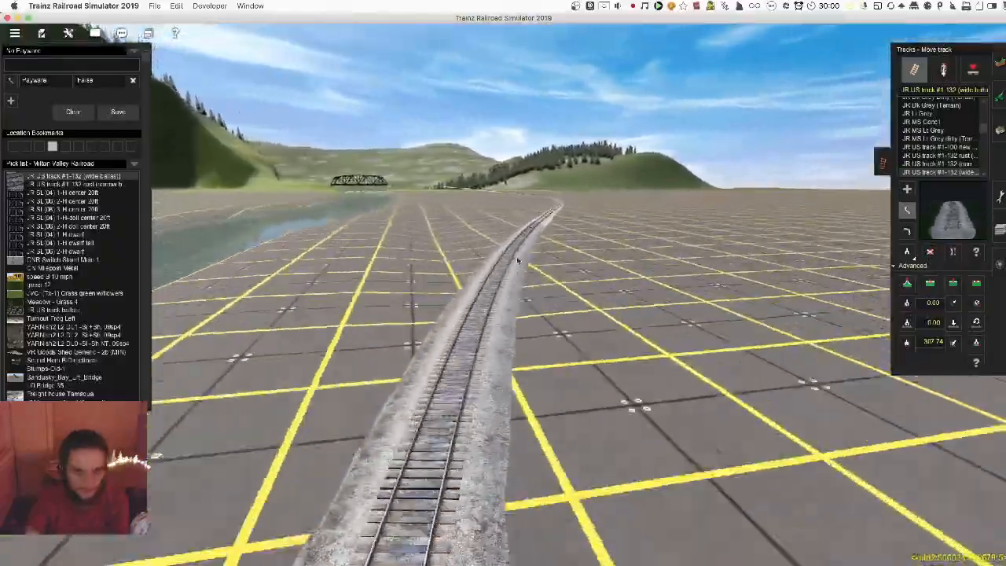
pyautogui.rightClick(518, 252)
pyautogui.rightClick(526, 256)
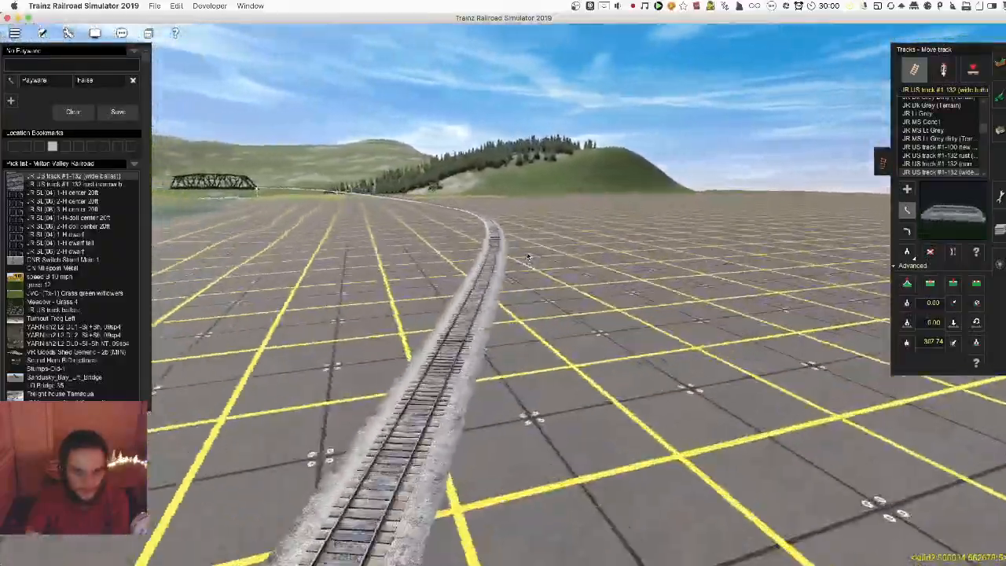
pyautogui.press('Left')
pyautogui.press('Left')
pyautogui.rightClick(543, 278)
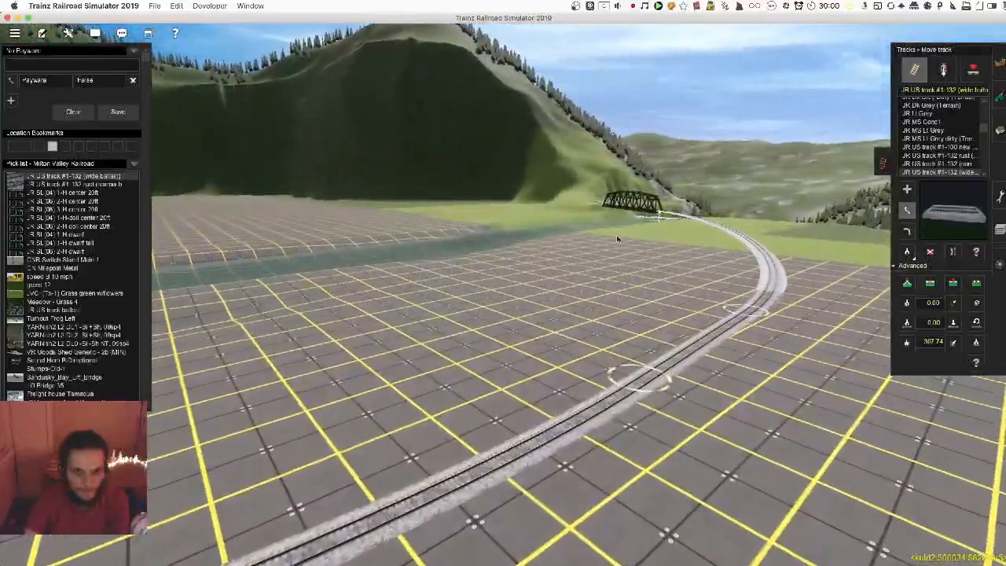
pyautogui.rightClick(617, 239)
pyautogui.press('Left')
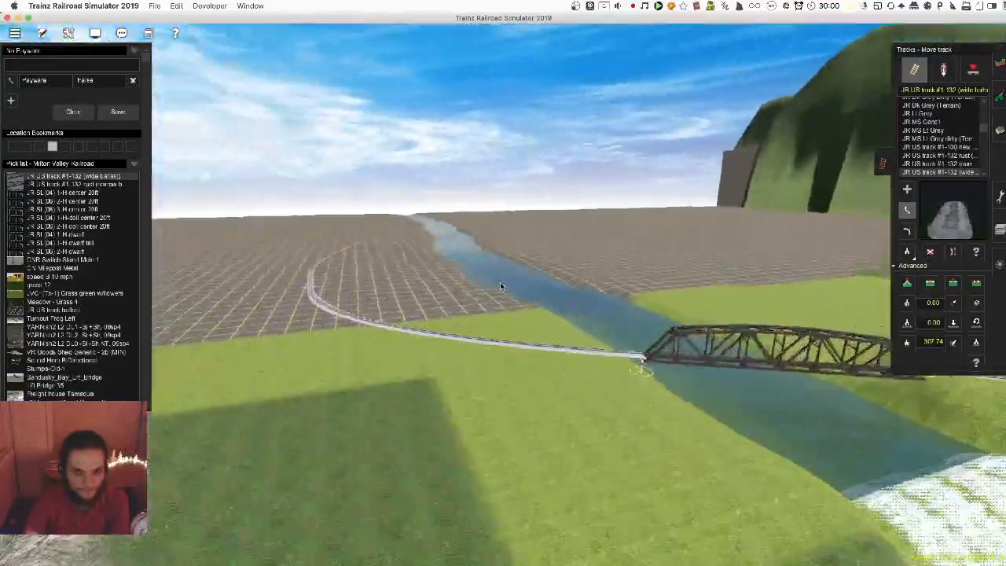
pyautogui.rightClick(500, 285)
pyautogui.press('Left')
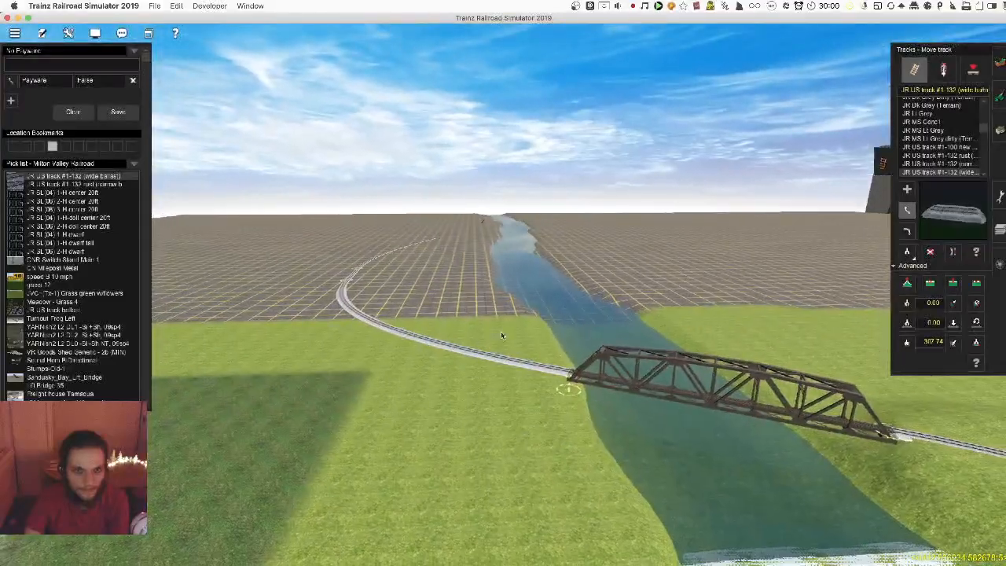
pyautogui.press('Up')
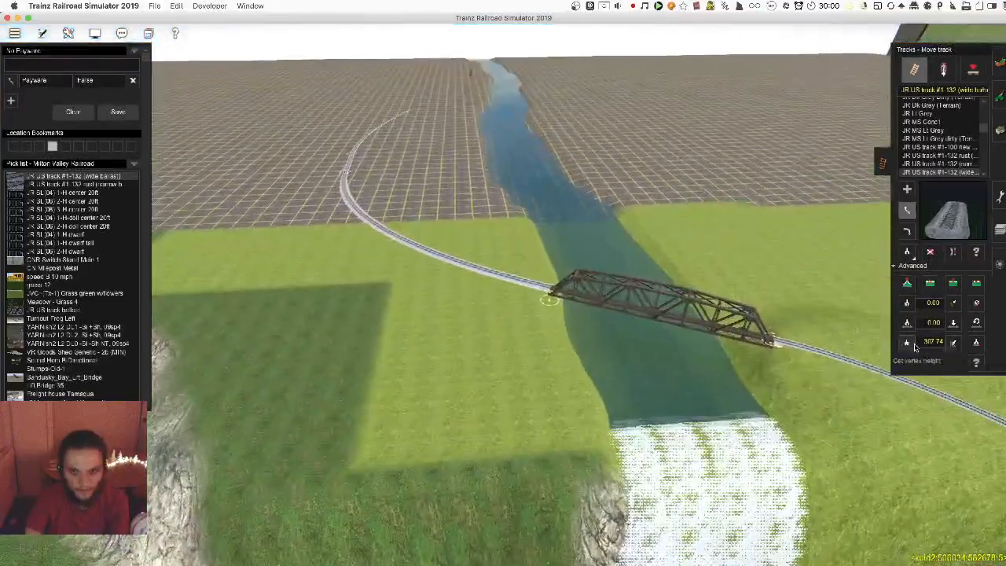
pyautogui.click(543, 296)
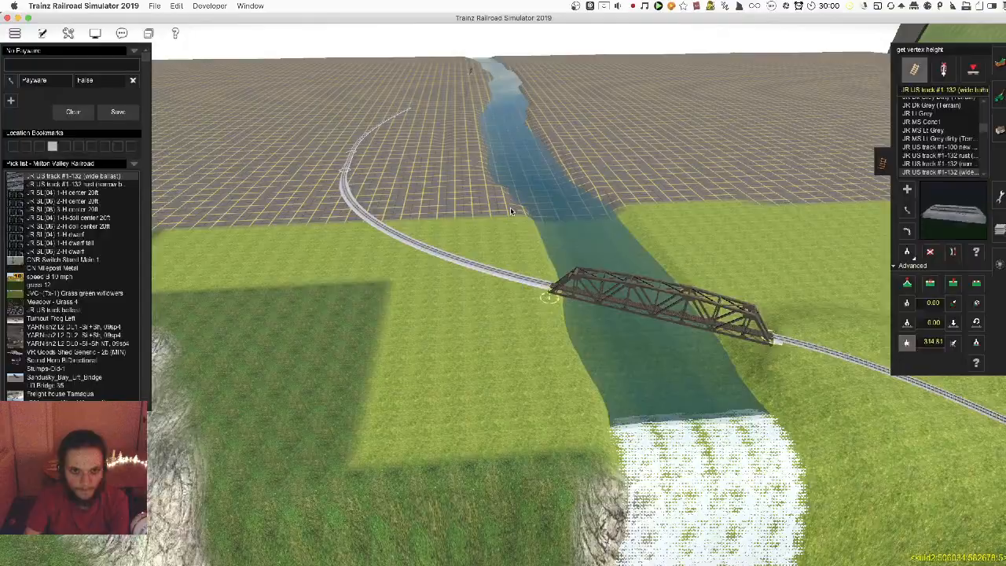
# Apply the height sampled at the truss bridge to the ballasted track's joint with the red bridge
pyautogui.rightClick(350, 171)
pyautogui.press('Left')
pyautogui.click(952, 341)
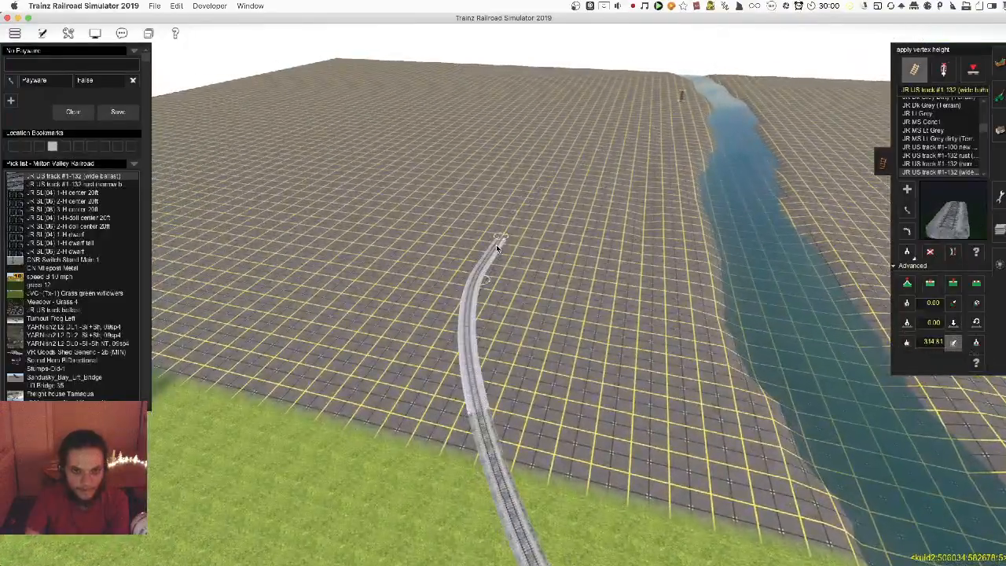
pyautogui.moveTo(496, 248); pyautogui.dragTo(680, 100)
pyautogui.rightClick(679, 102)
pyautogui.press('Right')
pyautogui.scroll(5, 494, 228)
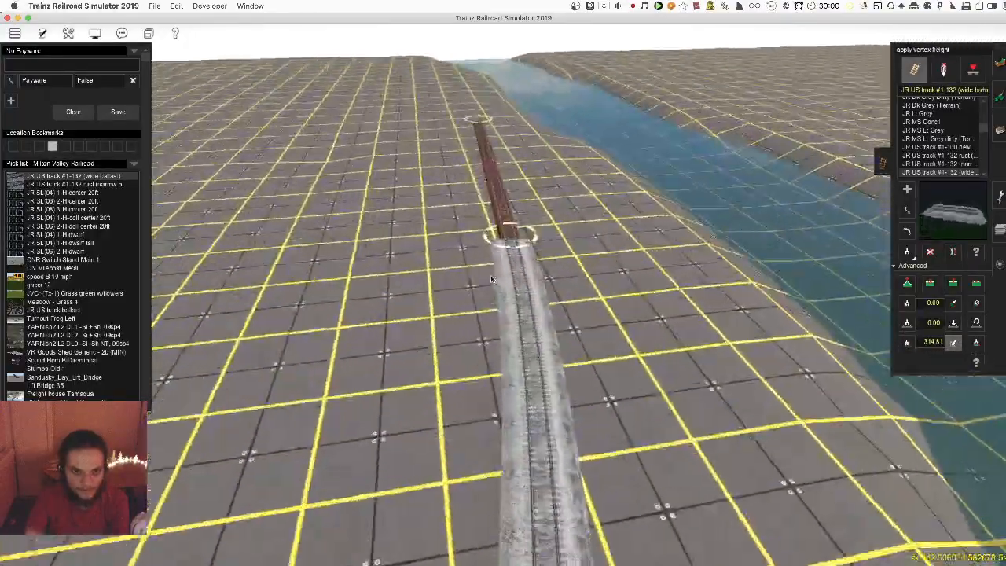
pyautogui.press('Up')
pyautogui.click(513, 235)
# Apply the truss bridge's vertex height to the track vertex at the red bridge's far end
pyautogui.rightClick(469, 118)
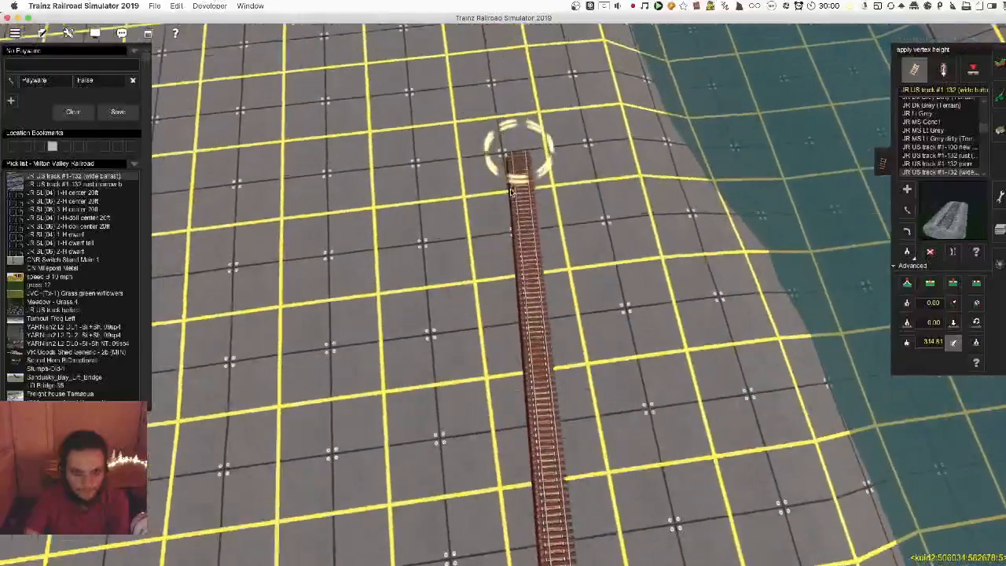
pyautogui.press('Left')
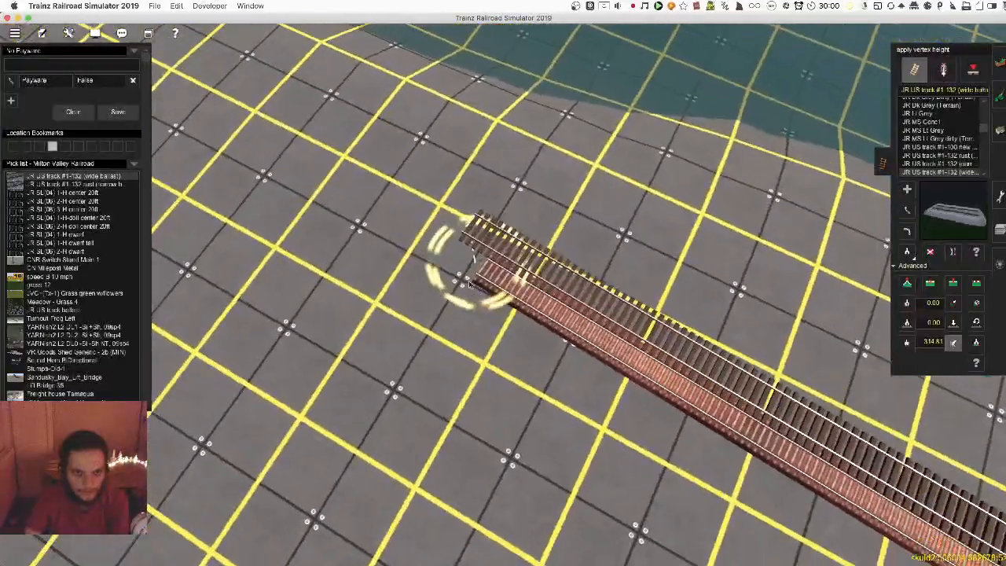
pyautogui.press('Down')
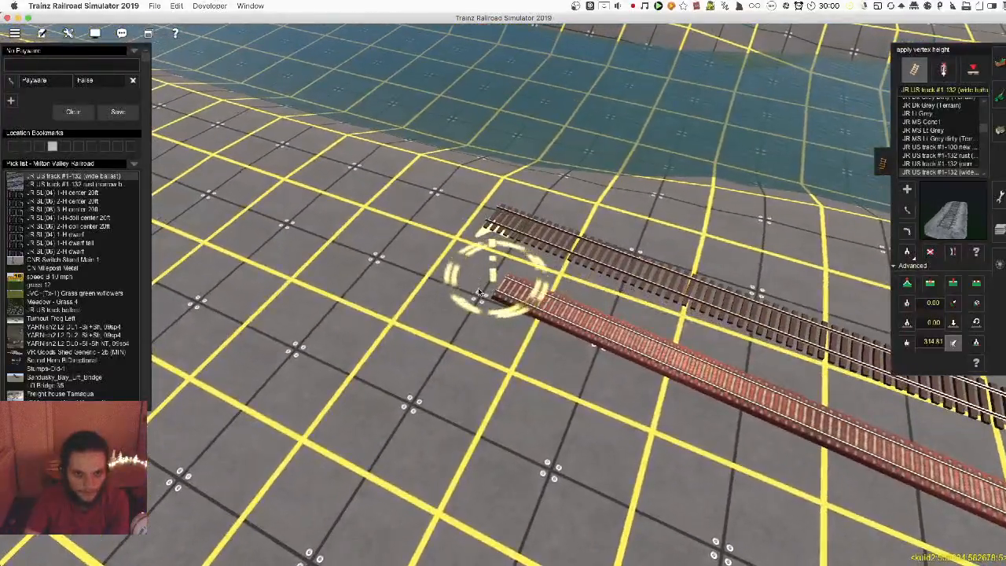
pyautogui.press('Left')
pyautogui.scroll(5, 457, 289)
pyautogui.press('Left')
pyautogui.press('Up')
pyautogui.press('Left')
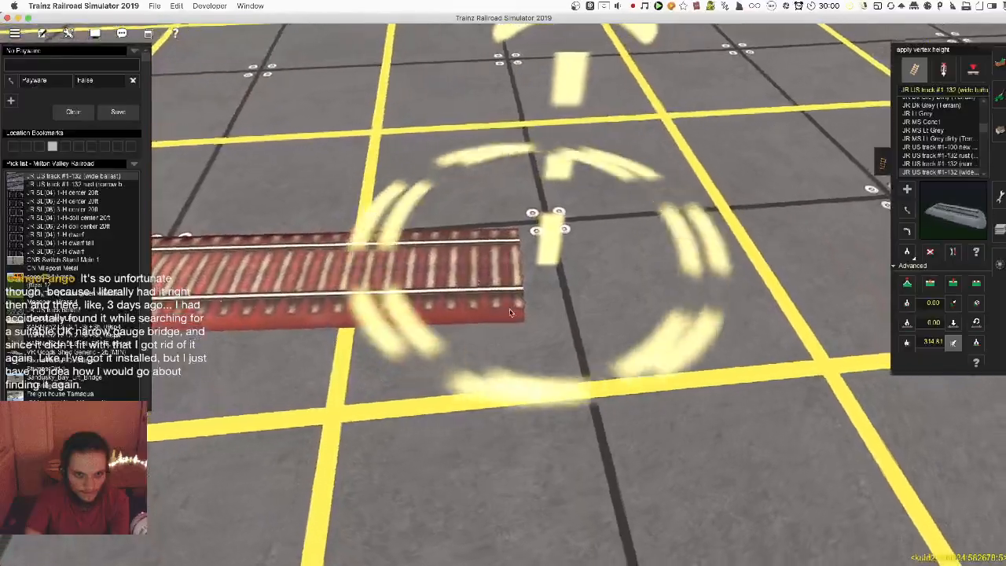
pyautogui.scroll(-8, 514, 285)
# Move the raised track vertex off the red bridge's near end and apply the sampled height to that bridge end
pyautogui.rightClick(322, 253)
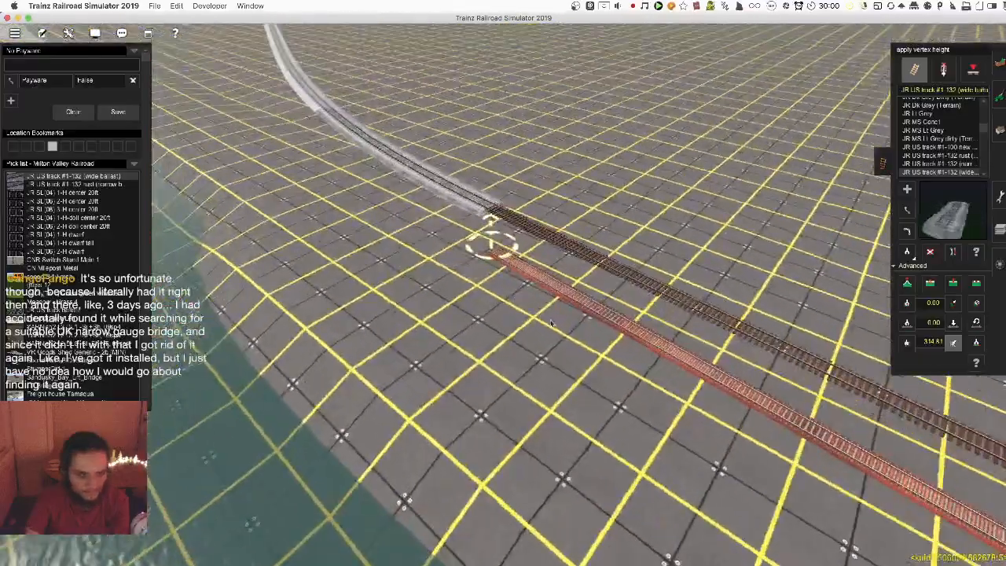
pyautogui.scroll(10, 376, 291)
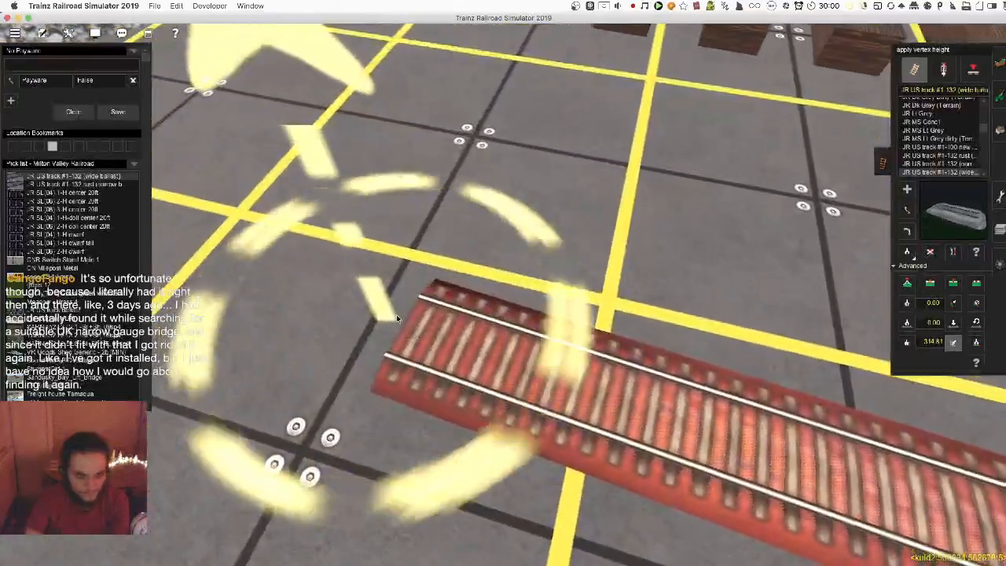
pyautogui.rightClick(494, 347)
pyautogui.press('m')
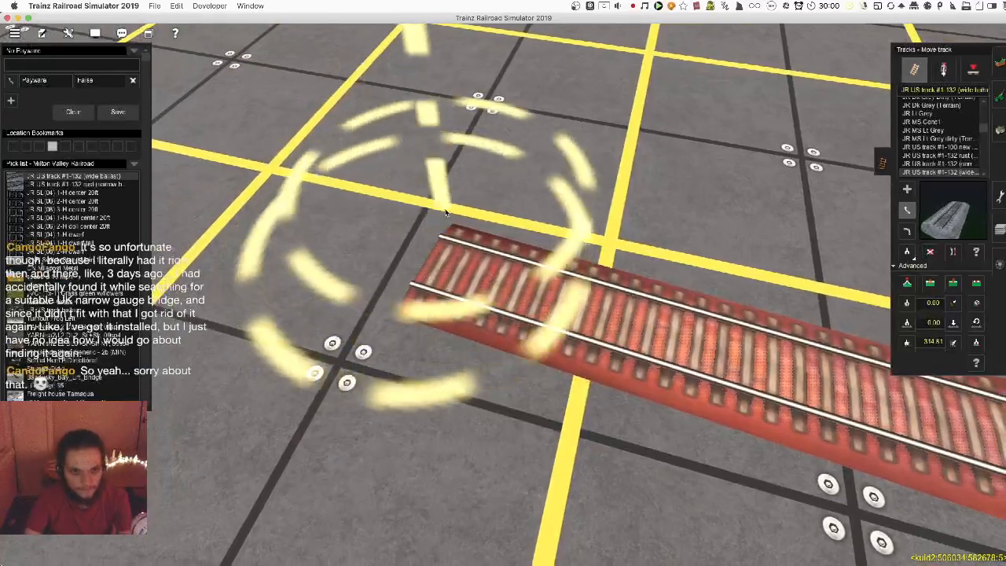
pyautogui.scroll(-5, 481, 312)
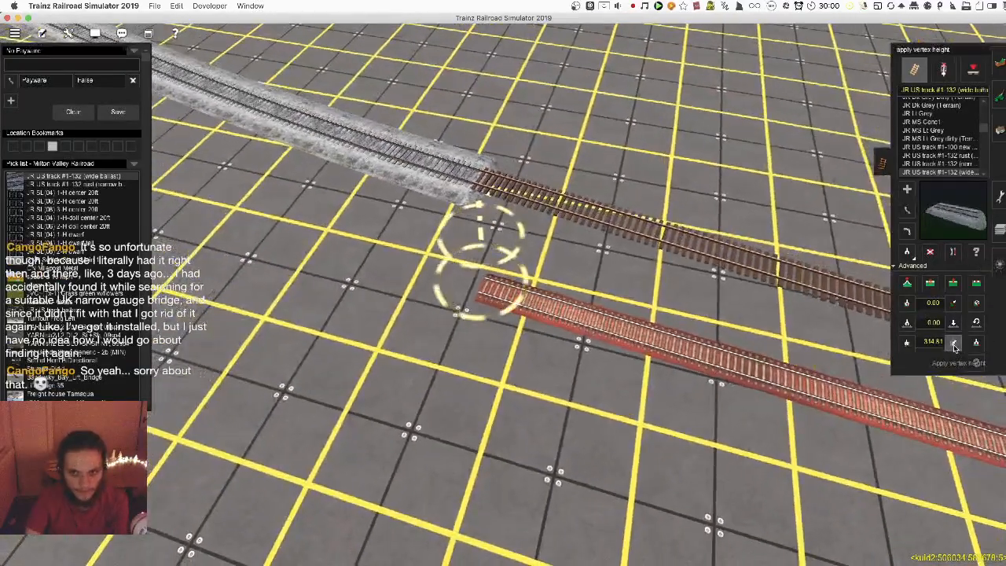
# Move the raised track vertex clear of the red bridge's far end and apply the sampled height to the bridge vertex
pyautogui.rightClick(722, 340)
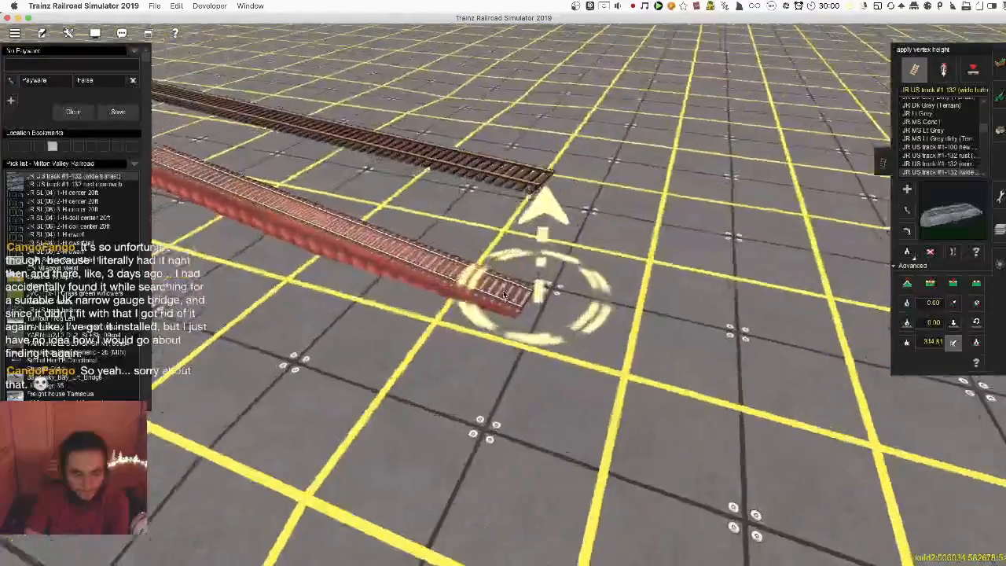
pyautogui.press('Left')
pyautogui.press('m')
pyautogui.click(581, 272)
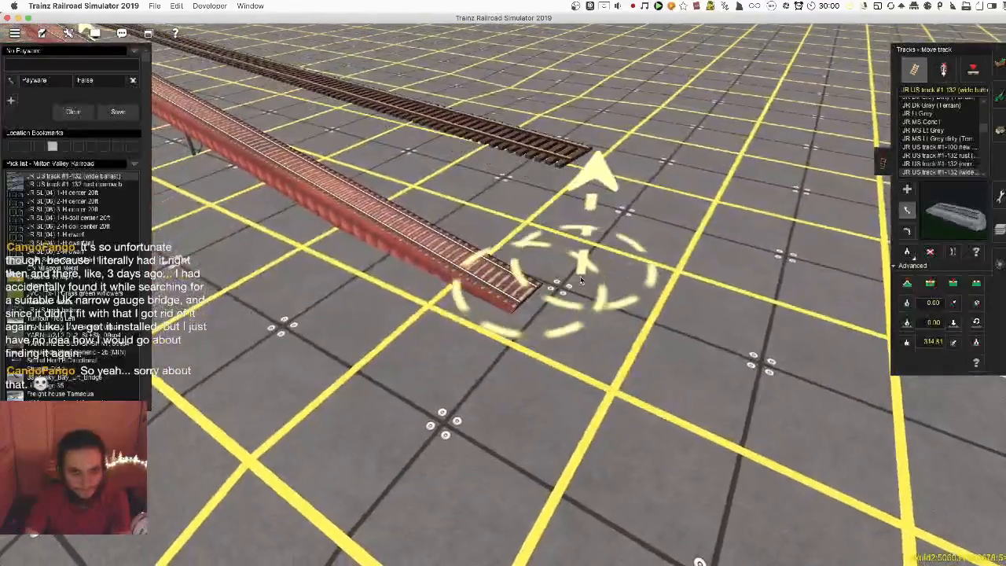
pyautogui.click(522, 309)
# Inspect the red bridge's height and trestle legs from a distance and from near ground level
pyautogui.scroll(-5, 457, 291)
pyautogui.press('Left')
pyautogui.press('Down')
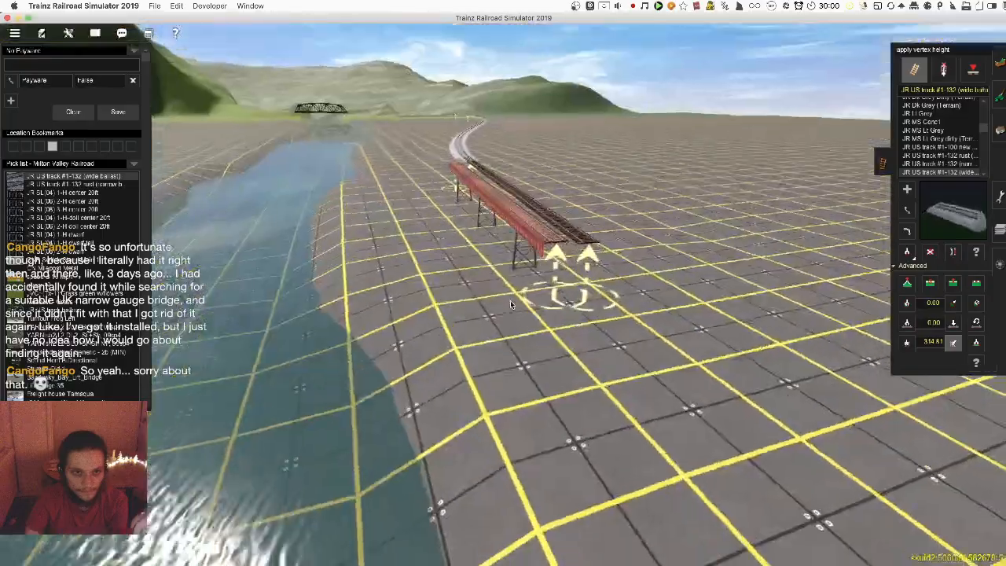
pyautogui.scroll(5, 507, 298)
pyautogui.press('Left')
pyautogui.press('Down')
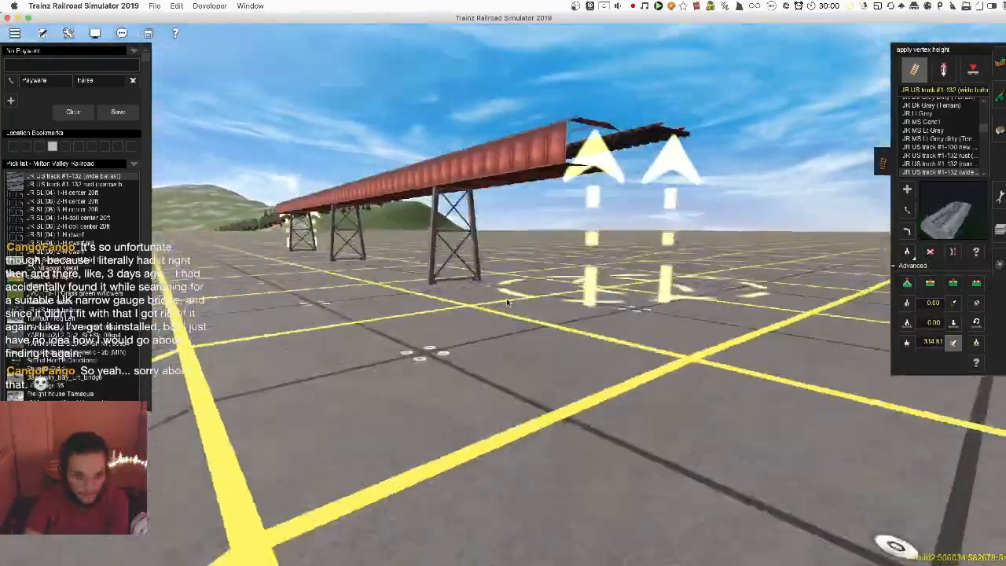
pyautogui.press('Up')
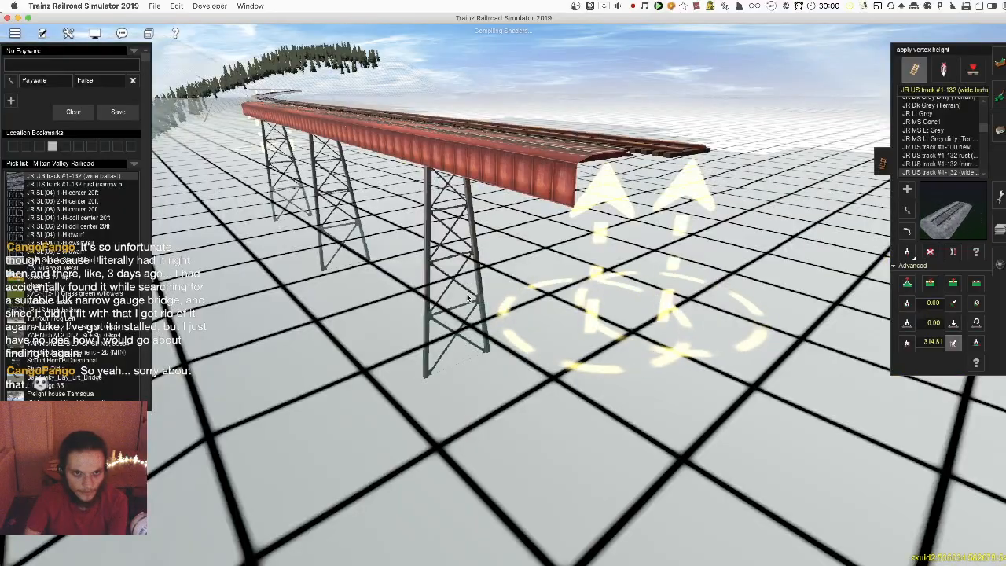
# Move the raised track's end vertex back over the red bridge's far end
pyautogui.scroll(-5, 451, 272)
pyautogui.press('Left')
pyautogui.press('Up')
pyautogui.scroll(5, 872, 311)
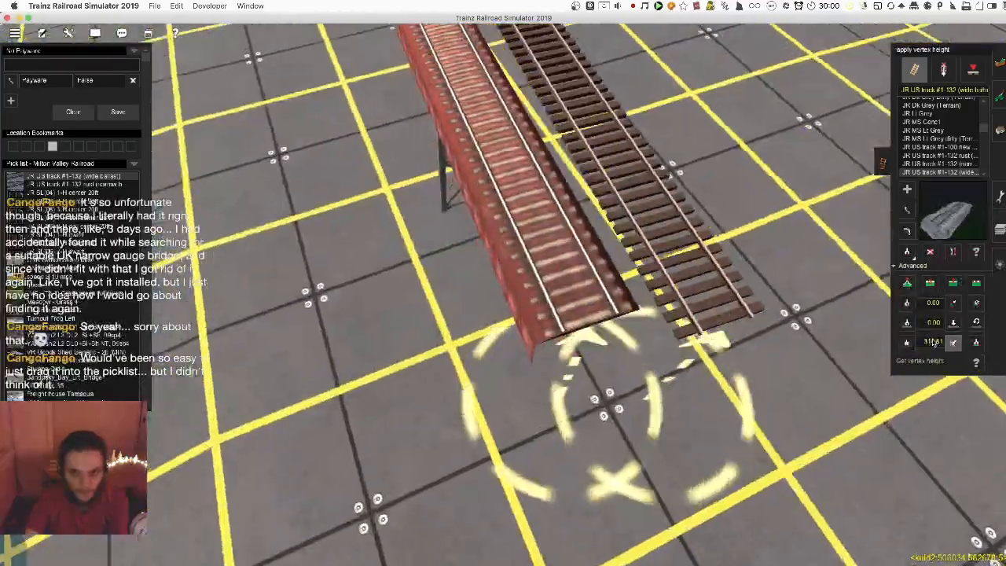
pyautogui.press('Left')
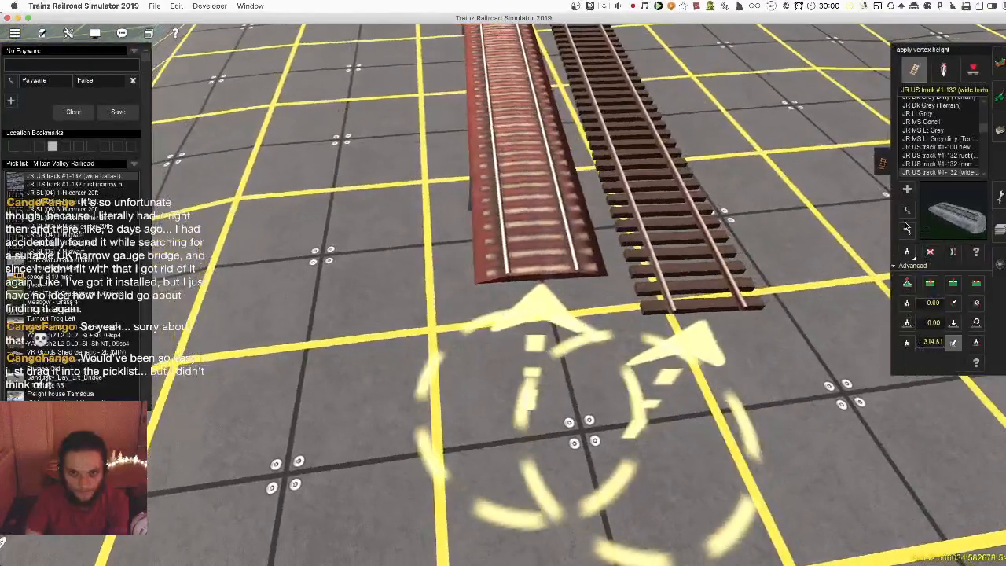
pyautogui.press('Up')
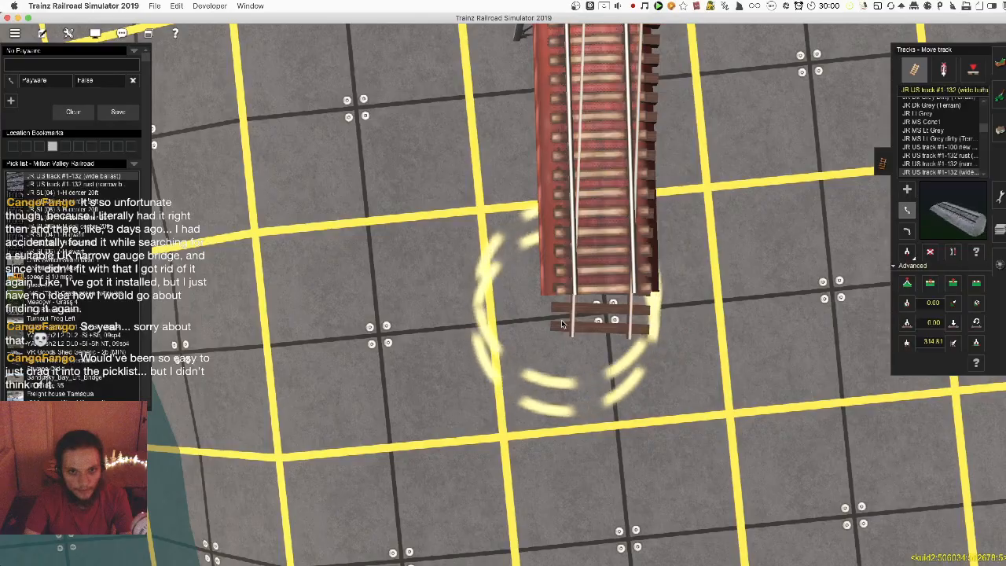
# Move the ballasted track's junction vertex onto the red bridge's near end and sample the vertex height there
pyautogui.rightClick(550, 129)
pyautogui.scroll(-5, 512, 124)
pyautogui.rightClick(512, 123)
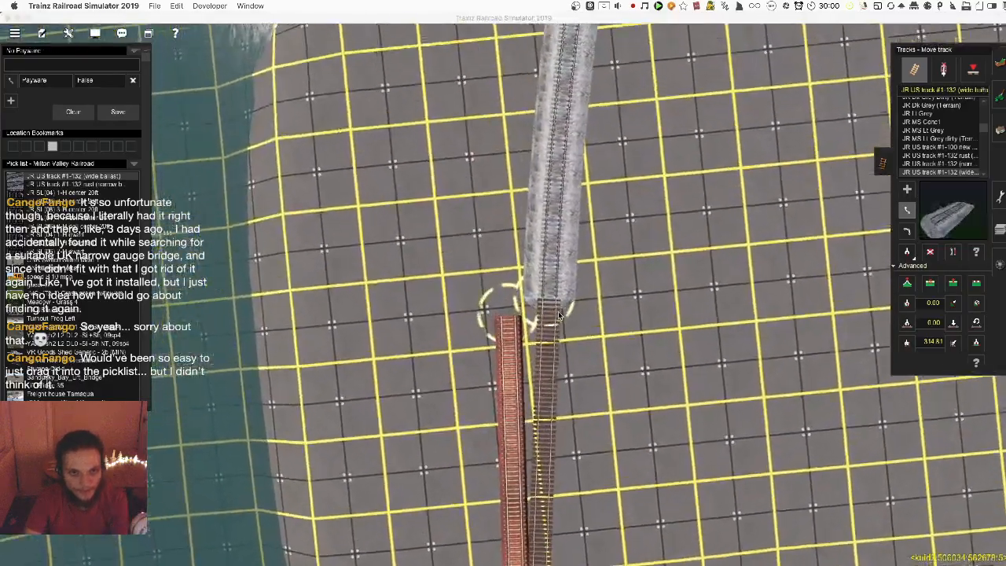
pyautogui.scroll(5, 546, 309)
pyautogui.moveTo(540, 211); pyautogui.dragTo(519, 228)
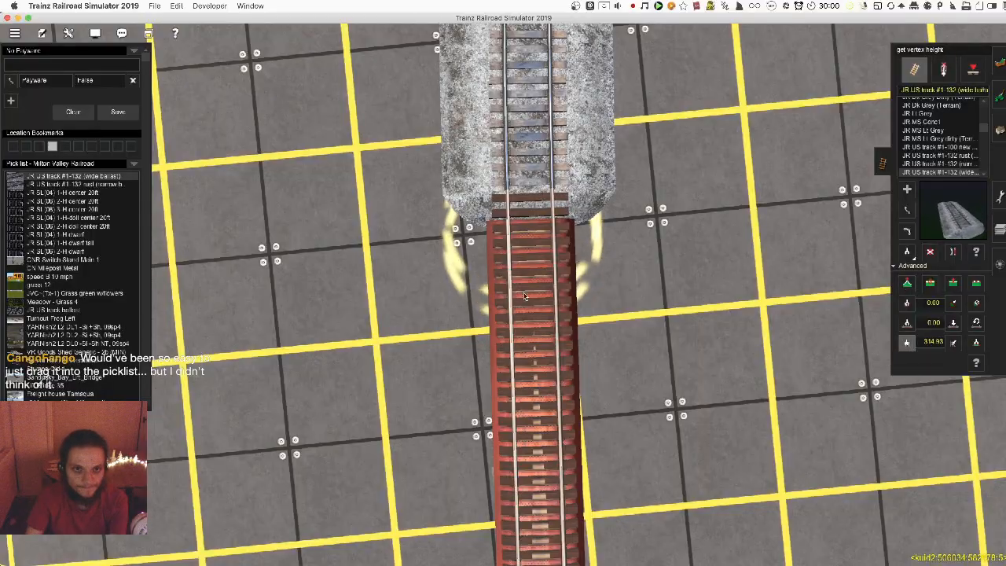
# Fine-tune the overlaid track's end vertex so it lines up with the red bridge's far end
pyautogui.scroll(-5, 517, 257)
pyautogui.moveTo(516, 256); pyautogui.dragTo(484, 317, button='right')
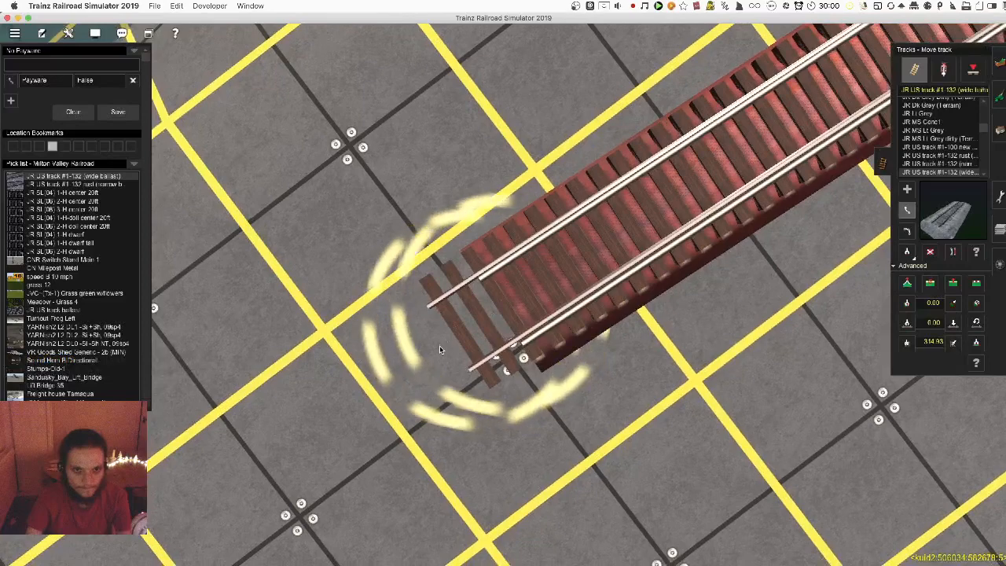
pyautogui.moveTo(450, 352); pyautogui.dragTo(476, 323)
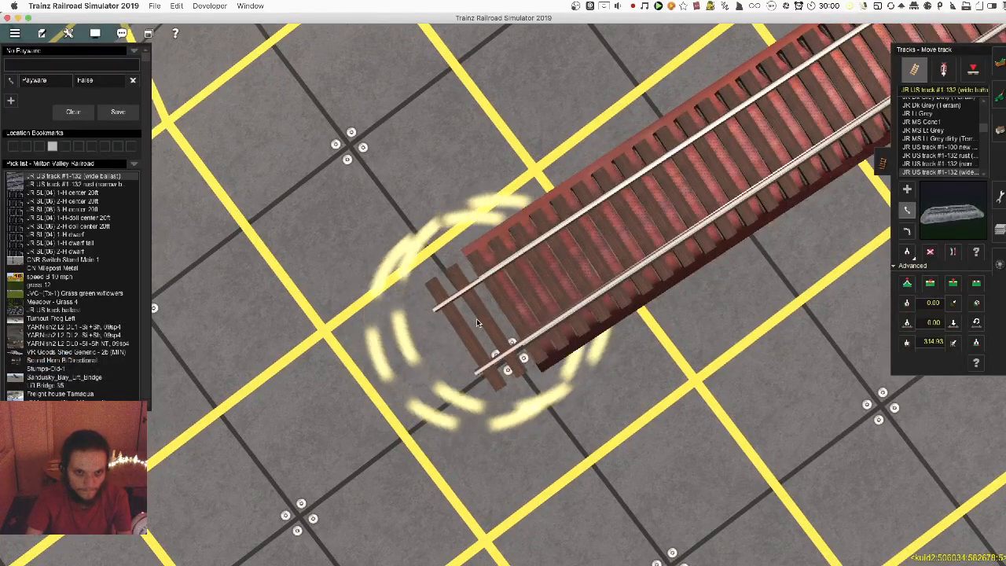
pyautogui.moveTo(712, 185); pyautogui.dragTo(605, 302, button='right')
pyautogui.moveTo(605, 302); pyautogui.dragTo(558, 285)
# Delete the intermediate spline point from the riverside track curve between the truss bridge and the red bridge
pyautogui.scroll(-5, 546, 326)
pyautogui.moveTo(547, 327); pyautogui.dragTo(602, 182, button='right')
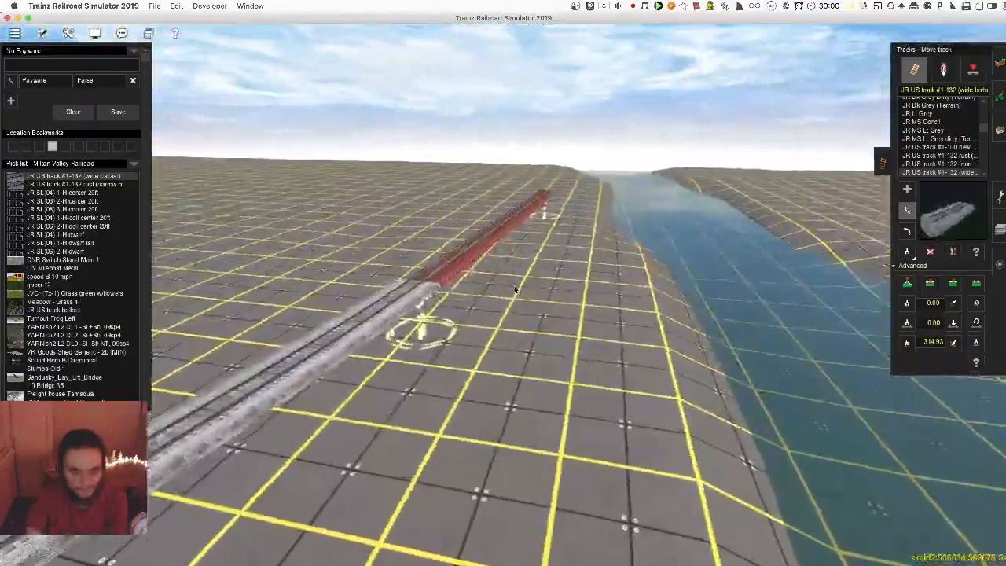
pyautogui.scroll(-5, 515, 288)
pyautogui.scroll(5, 590, 308)
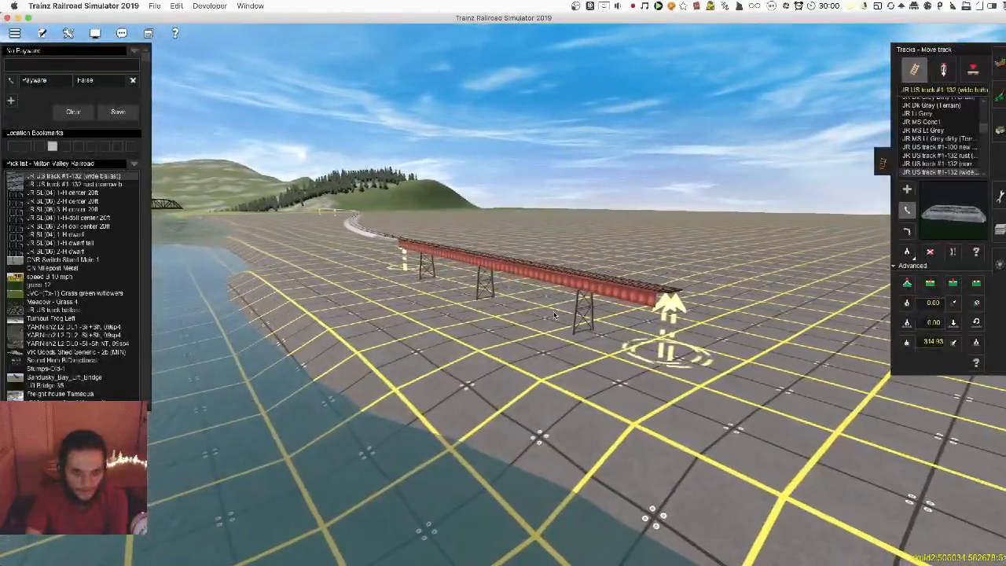
pyautogui.moveTo(347, 302); pyautogui.dragTo(501, 299, button='right')
pyautogui.press('Up')
pyautogui.scroll(-8, 513, 232)
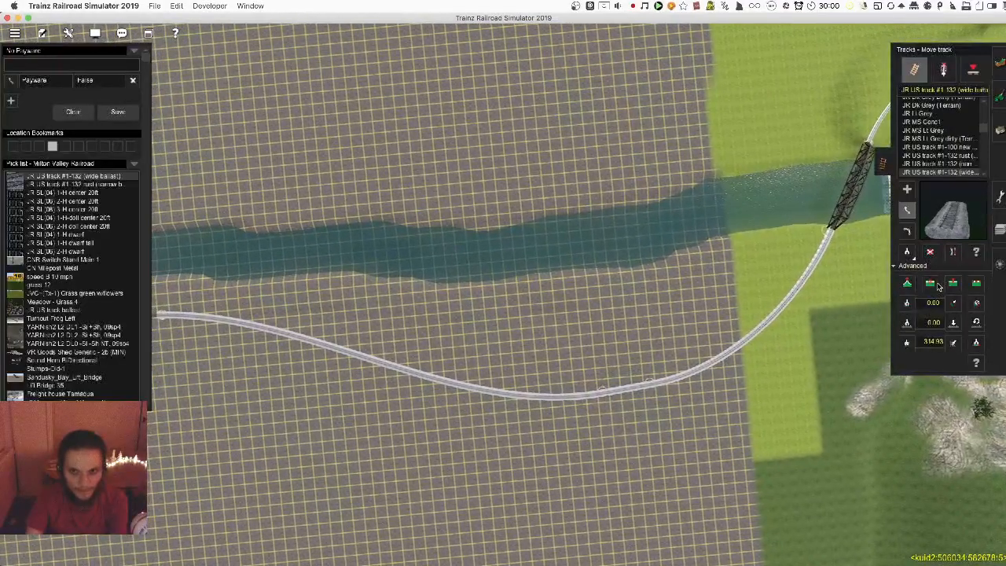
pyautogui.click(930, 283)
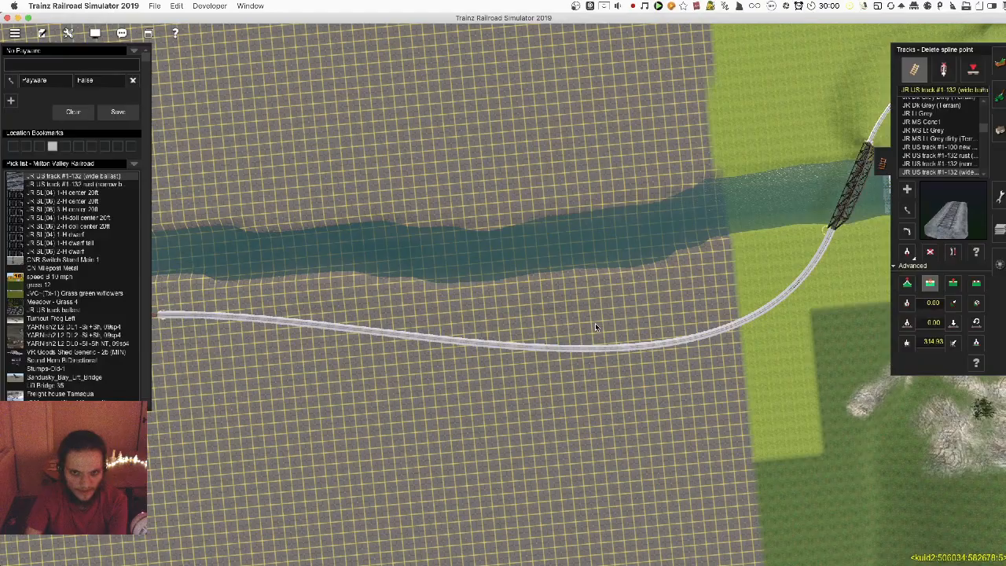
pyautogui.scroll(-3, 602, 323)
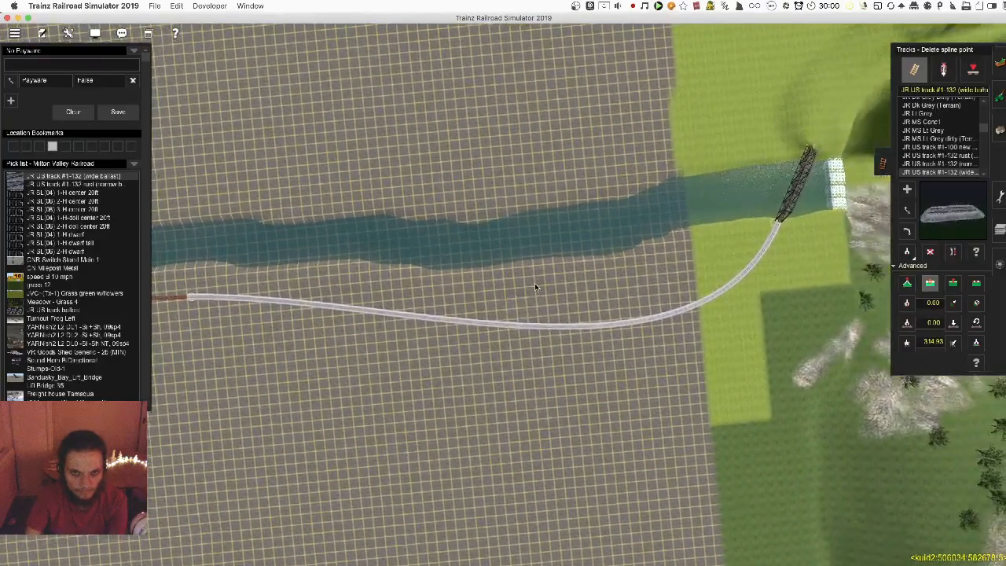
# Inspect the reshaped riverside track from above and from the red bridge, looking toward the truss bridge
pyautogui.rightClick(605, 274)
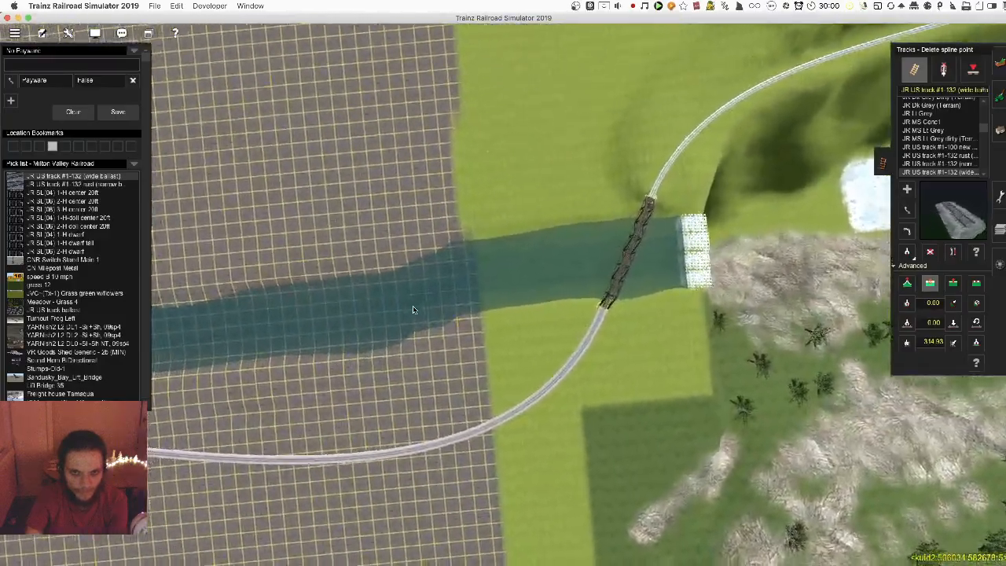
pyautogui.rightClick(413, 306)
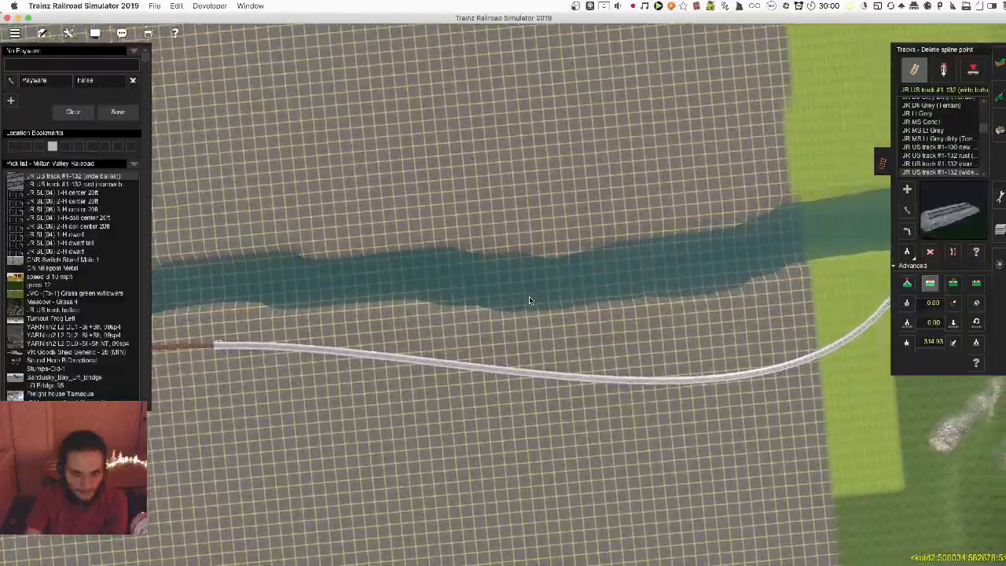
pyautogui.rightClick(529, 298)
pyautogui.press('Down')
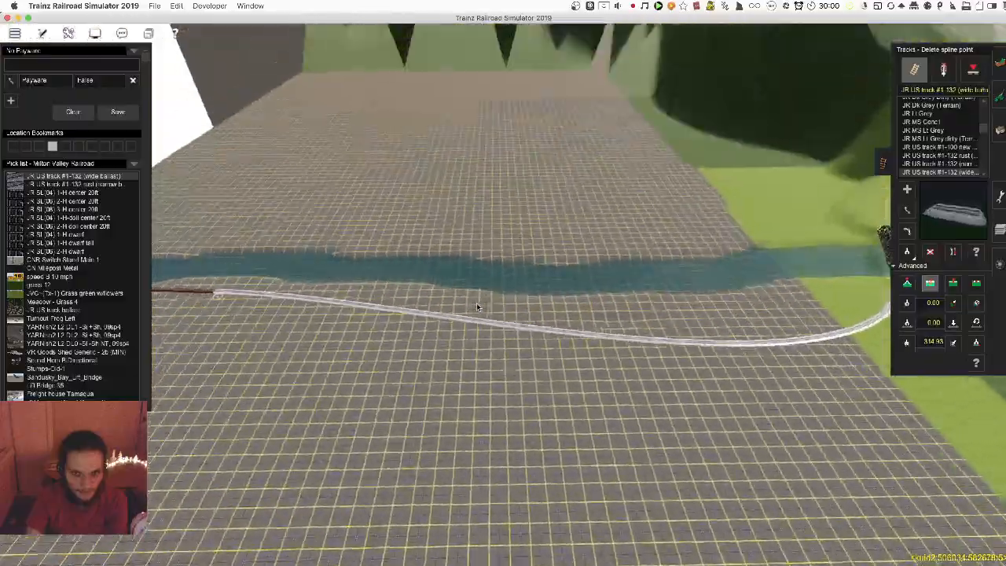
pyautogui.press('Left')
pyautogui.press('Down')
pyautogui.rightClick(515, 400)
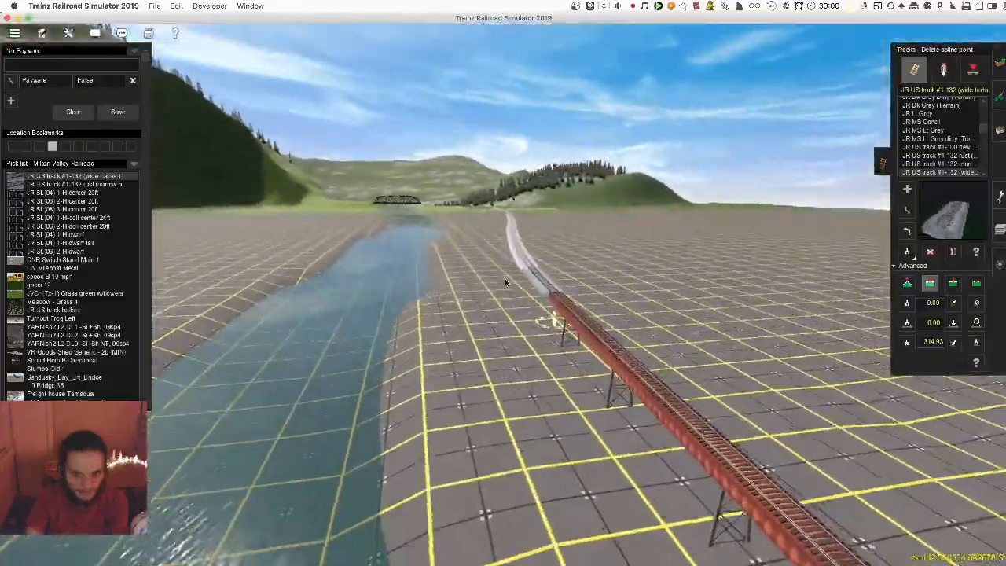
pyautogui.rightClick(505, 284)
pyautogui.press('Left')
pyautogui.press('Up')
# Insert a spline point in the ballasted track between the red bridge and the curve toward the truss bridge
pyautogui.click(953, 284)
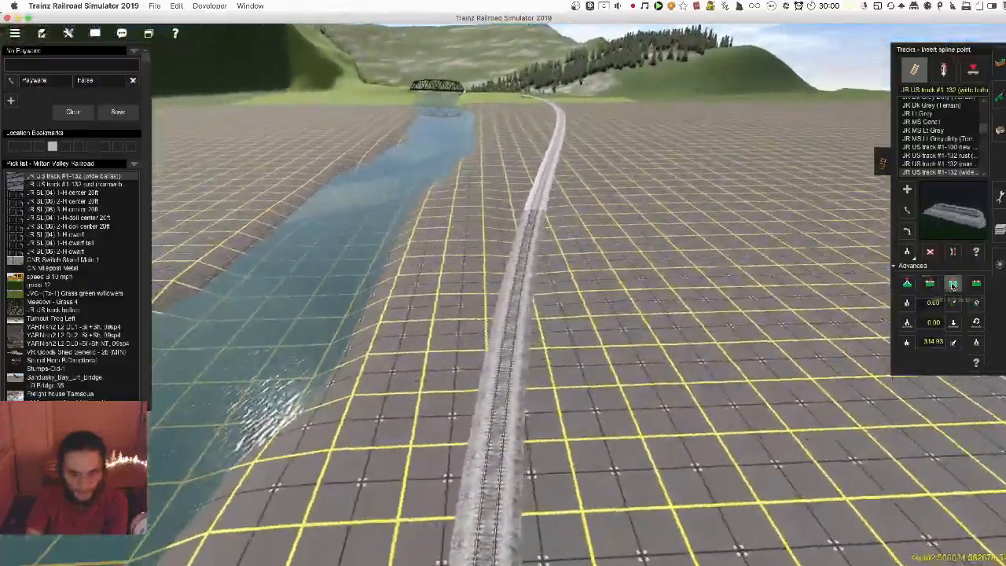
pyautogui.press('Left')
pyautogui.click(529, 321)
pyautogui.rightClick(500, 218)
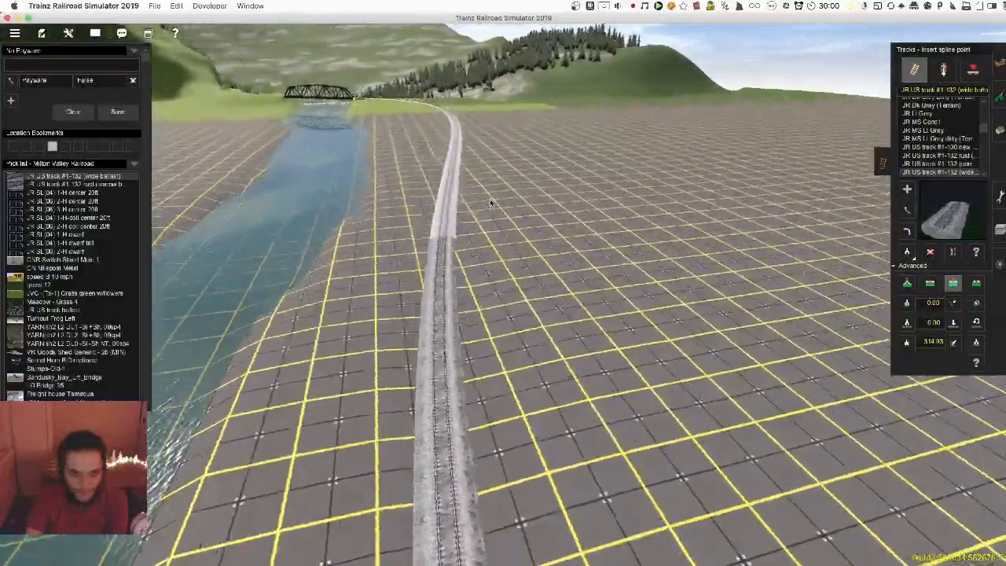
pyautogui.rightClick(497, 236)
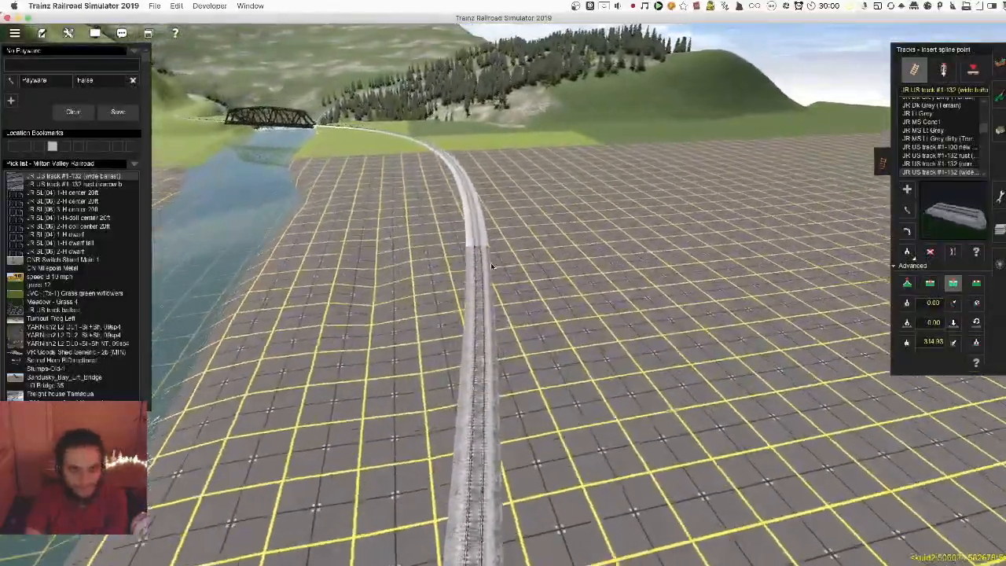
# Straighten the ballasted track section beyond the red bridge, alongside the river
pyautogui.press('Left')
pyautogui.rightClick(507, 343)
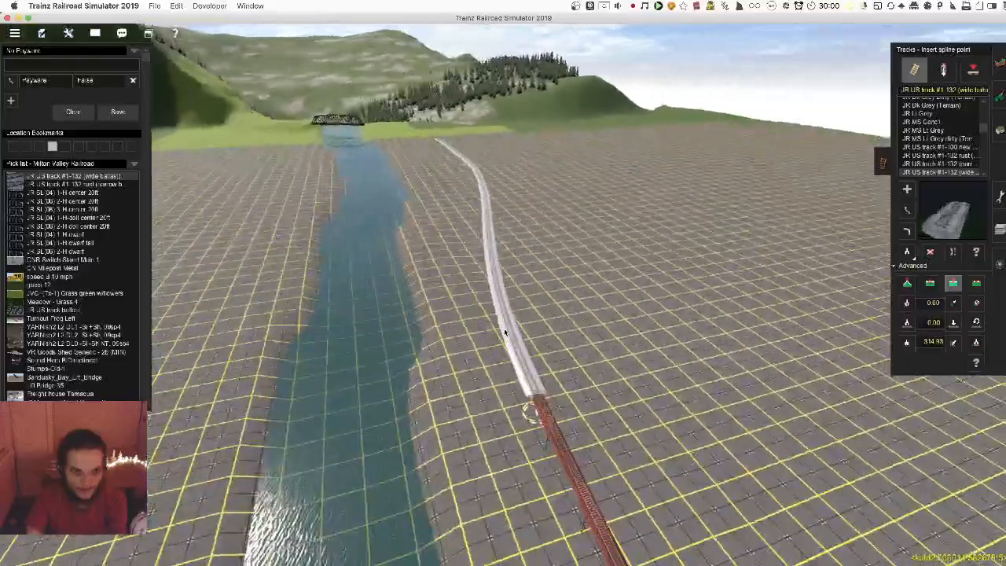
pyautogui.press('Left')
pyautogui.rightClick(503, 280)
pyautogui.press('s')
pyautogui.click(531, 151)
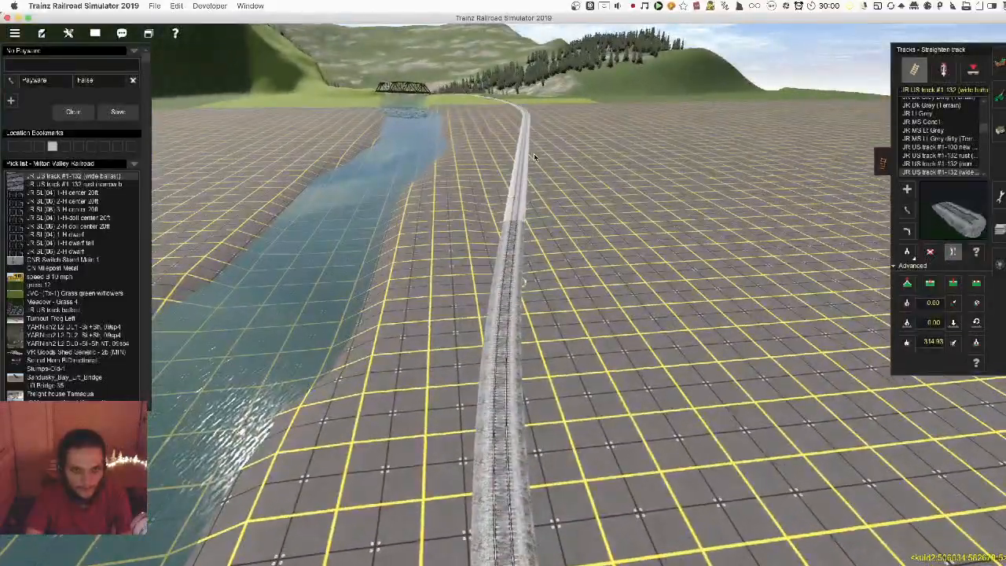
pyautogui.rightClick(508, 359)
pyautogui.press('Down')
pyautogui.rightClick(503, 272)
# Move the inserted spline point along the track toward the truss bridge, where the curve begins
pyautogui.moveTo(515, 249); pyautogui.dragTo(571, 332, button='right')
pyautogui.press('Up')
pyautogui.scroll(-5, 404, 350)
pyautogui.moveTo(403, 350); pyautogui.dragTo(493, 282, button='right')
pyautogui.press('m')
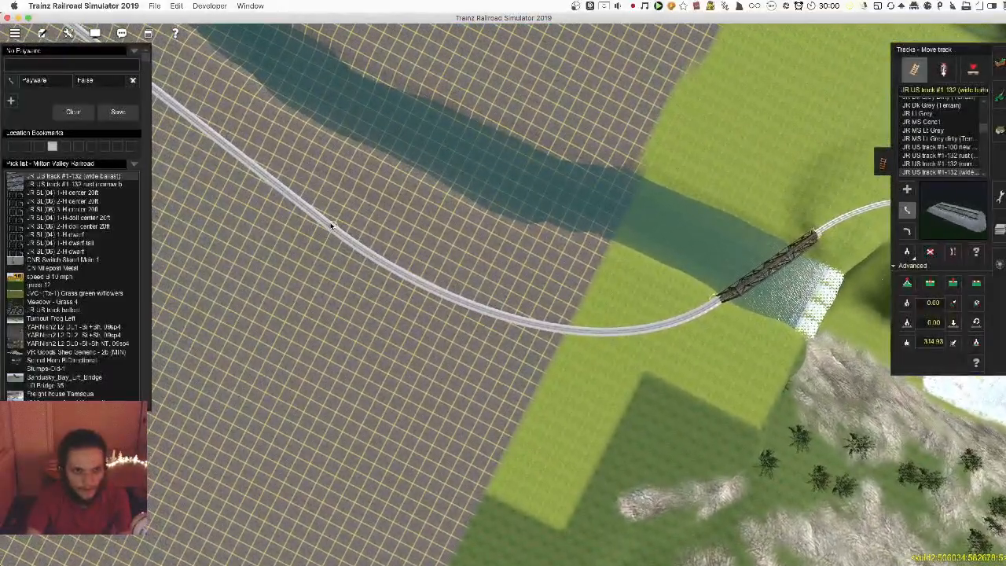
pyautogui.moveTo(425, 292)
pyautogui.mouseDown()
pyautogui.moveTo(438, 296)
pyautogui.moveTo(422, 289)
pyautogui.mouseUp()
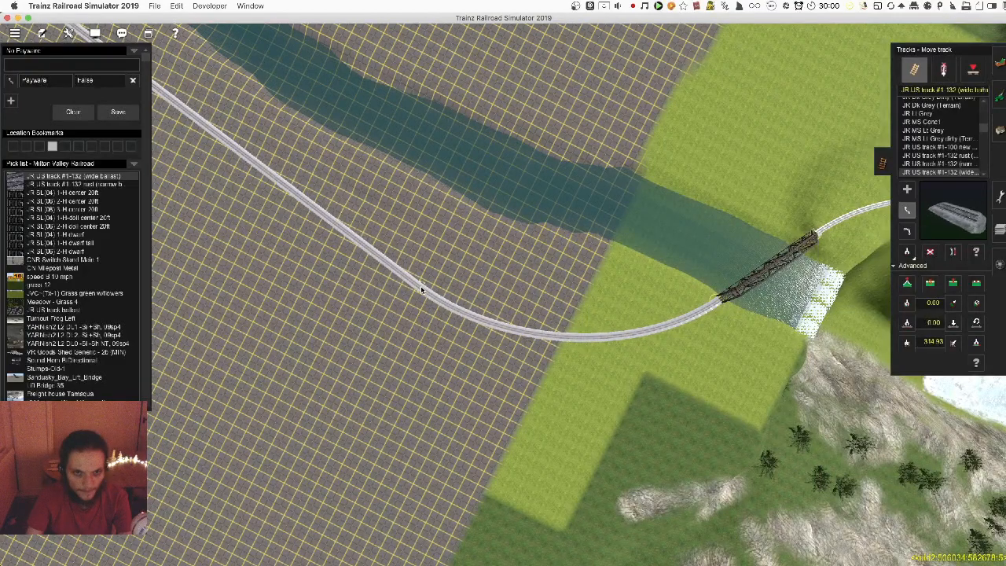
# Insert a spline point in the curve at the grass edge and shift it slightly outward
pyautogui.rightClick(568, 339)
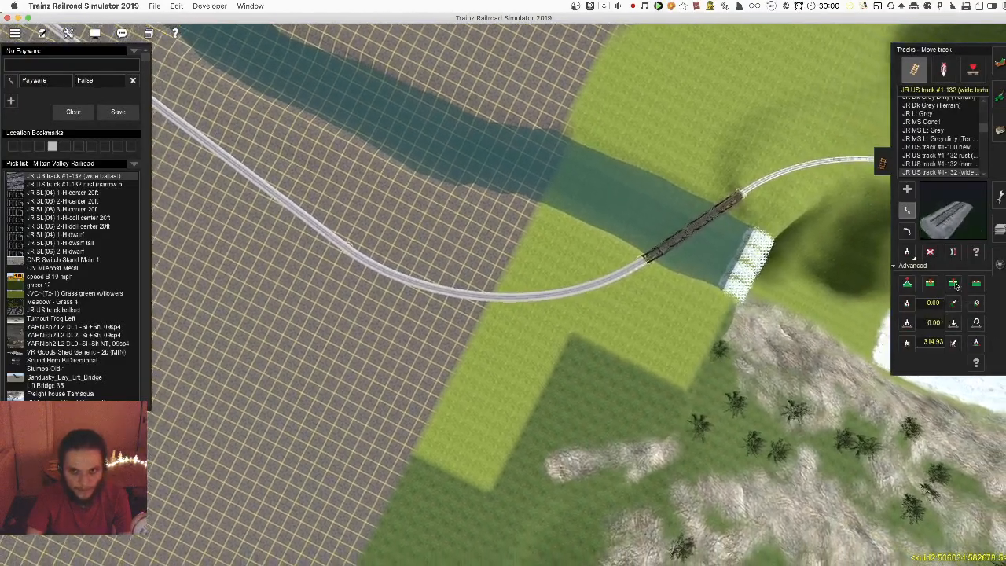
pyautogui.click(953, 284)
pyautogui.moveTo(493, 294); pyautogui.dragTo(496, 302)
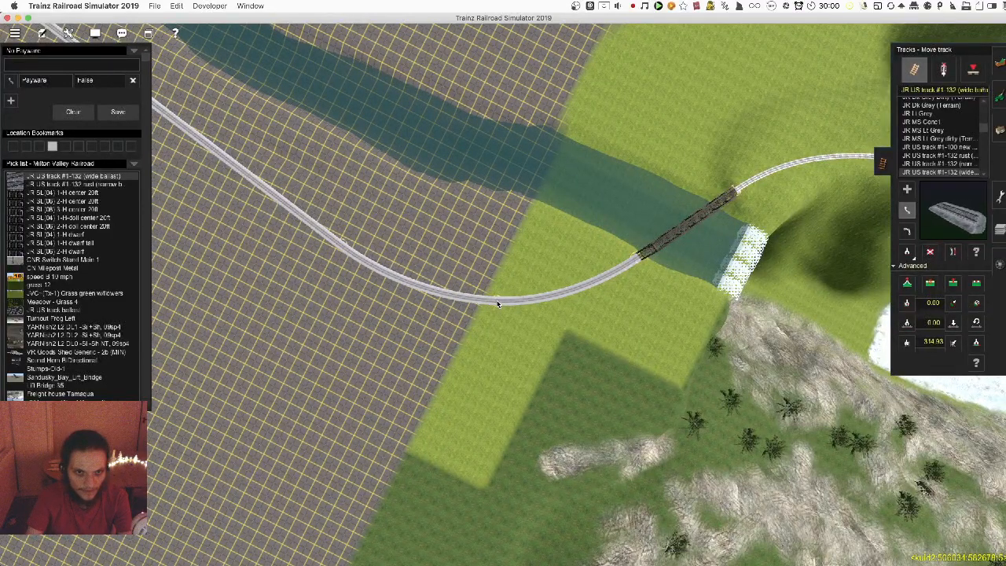
# Inspect the adjusted curve between the river plain and the truss bridge from a distance and at rail level
pyautogui.press('Right')
pyautogui.press('Down')
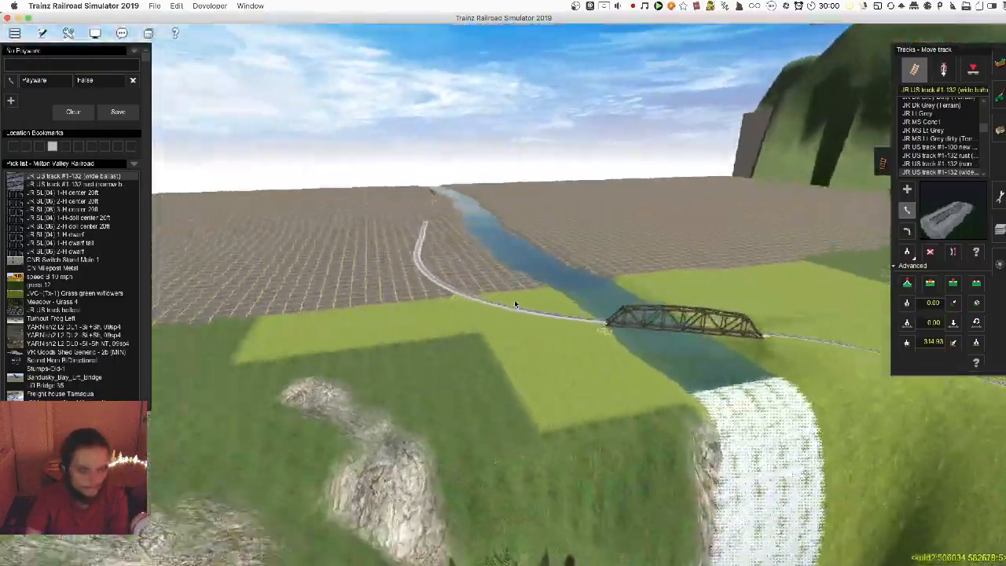
pyautogui.press('Left')
pyautogui.scroll(5, 522, 299)
pyautogui.press('Right')
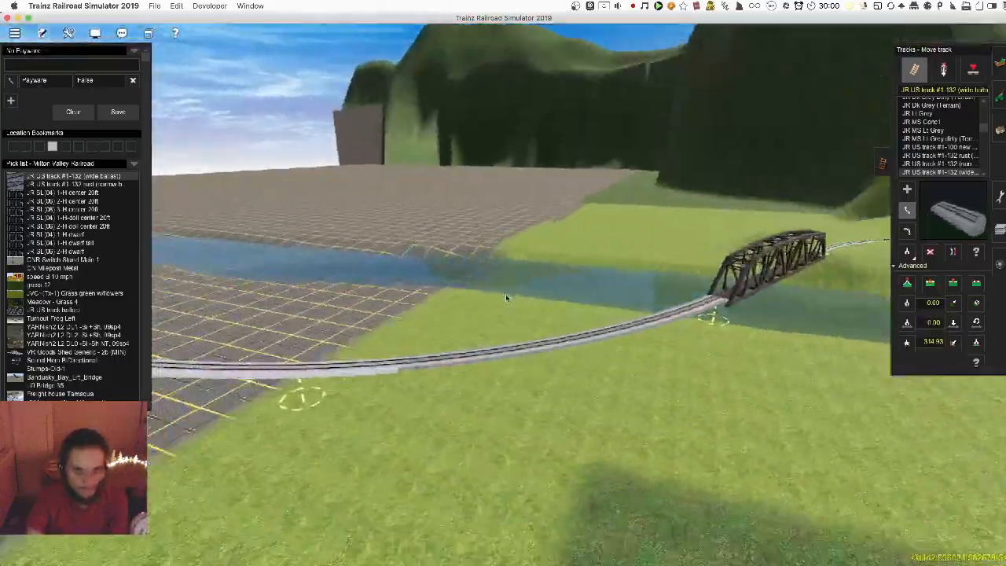
pyautogui.press('Down')
pyautogui.press('Right')
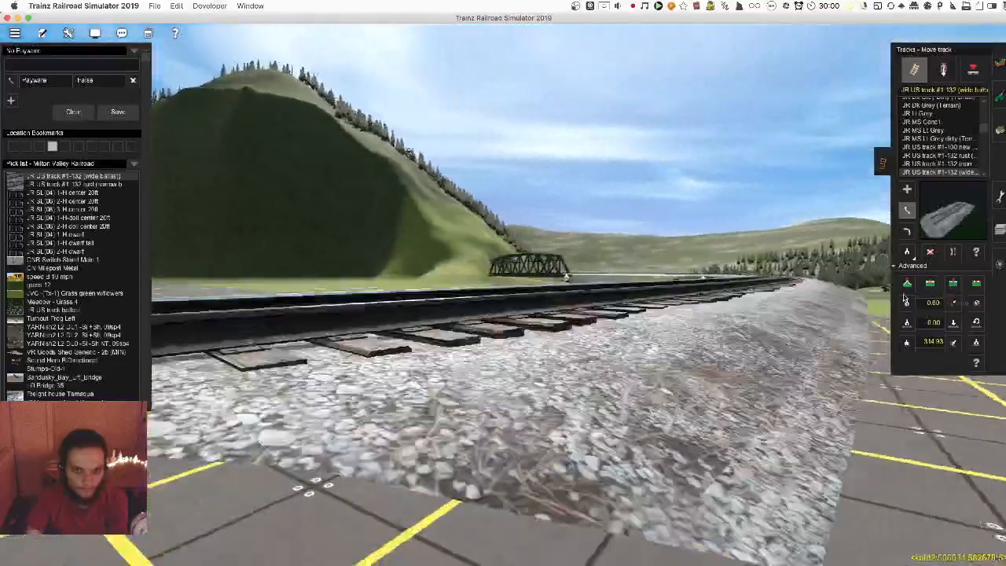
pyautogui.press('Right')
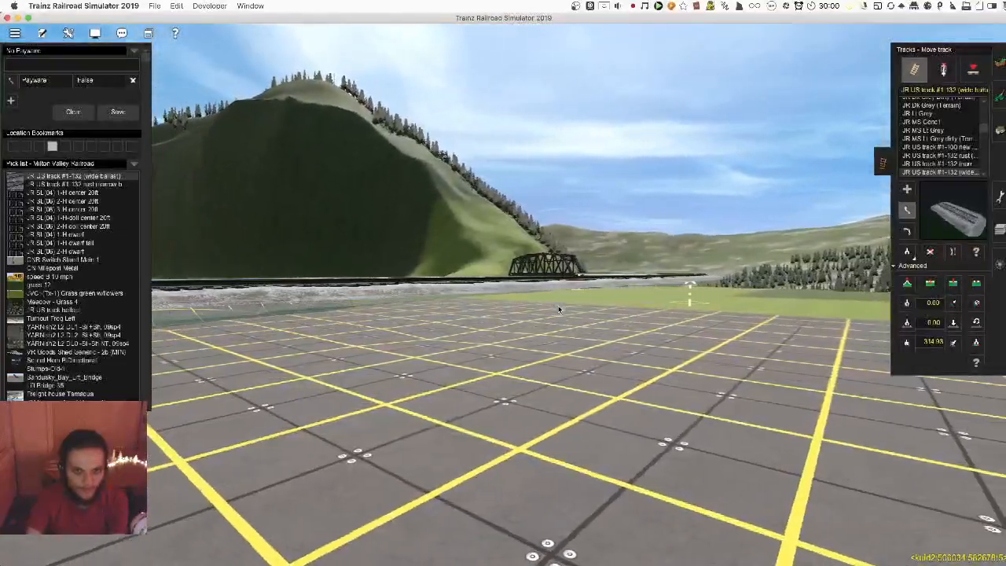
pyautogui.press('Left')
pyautogui.press('Left')
pyautogui.press('Right')
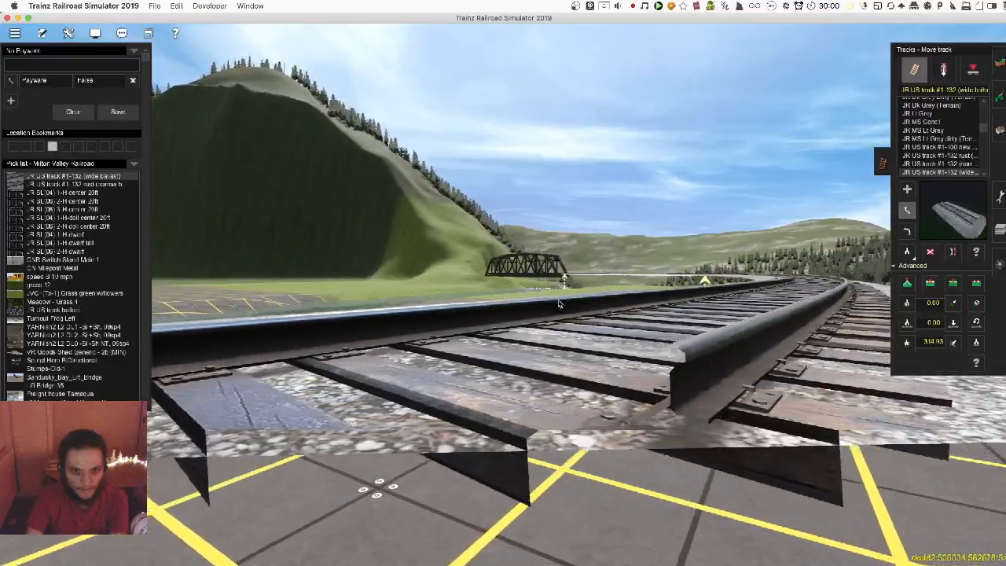
pyautogui.press('Right')
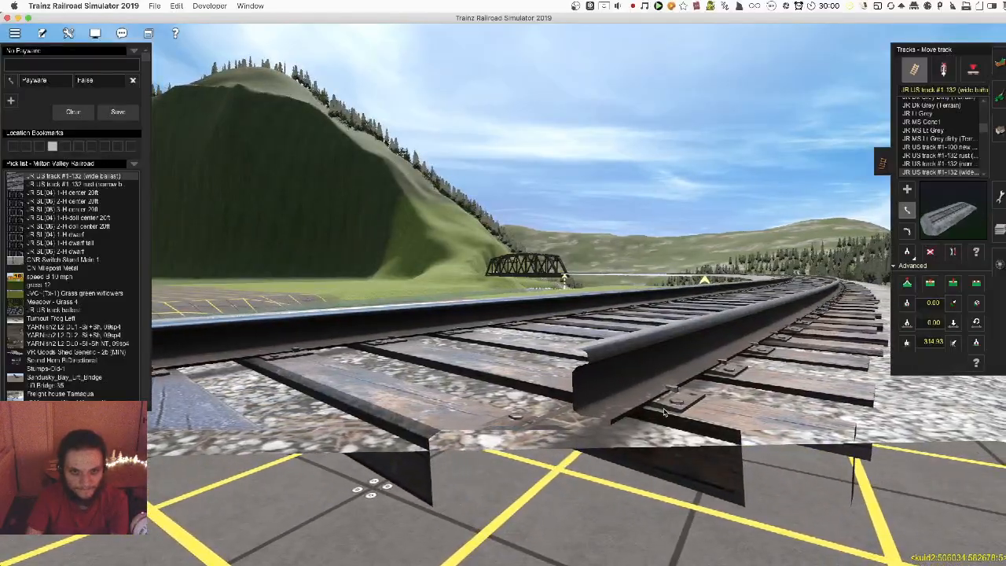
pyautogui.scroll(-10, 665, 411)
pyautogui.press('Left')
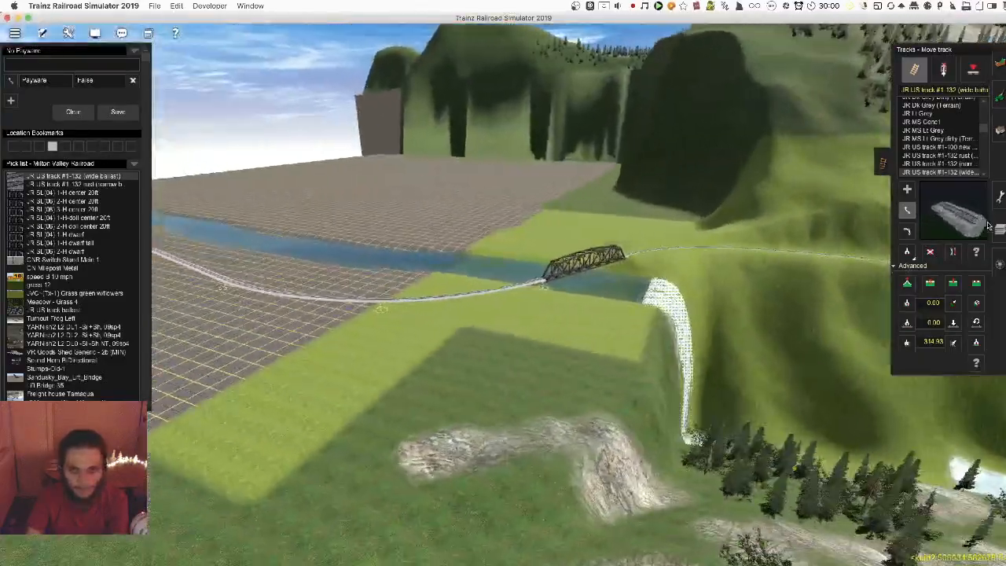
pyautogui.press('Left')
# Shift the spline point at the free end of the red bridge slightly, beside the river on the plain
pyautogui.click(1000, 235)
pyautogui.rightClick(478, 223)
pyautogui.rightClick(478, 223)
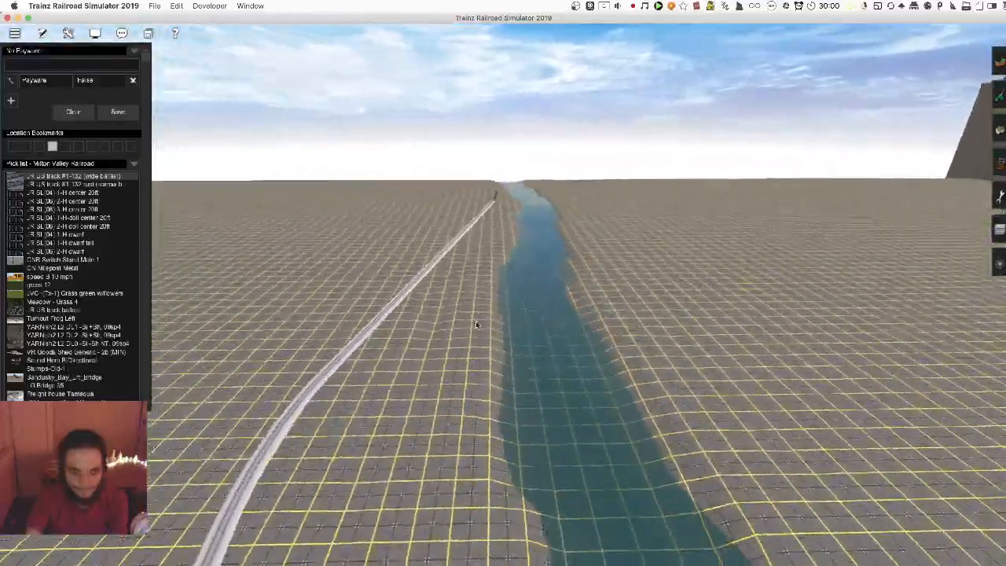
pyautogui.press('Left')
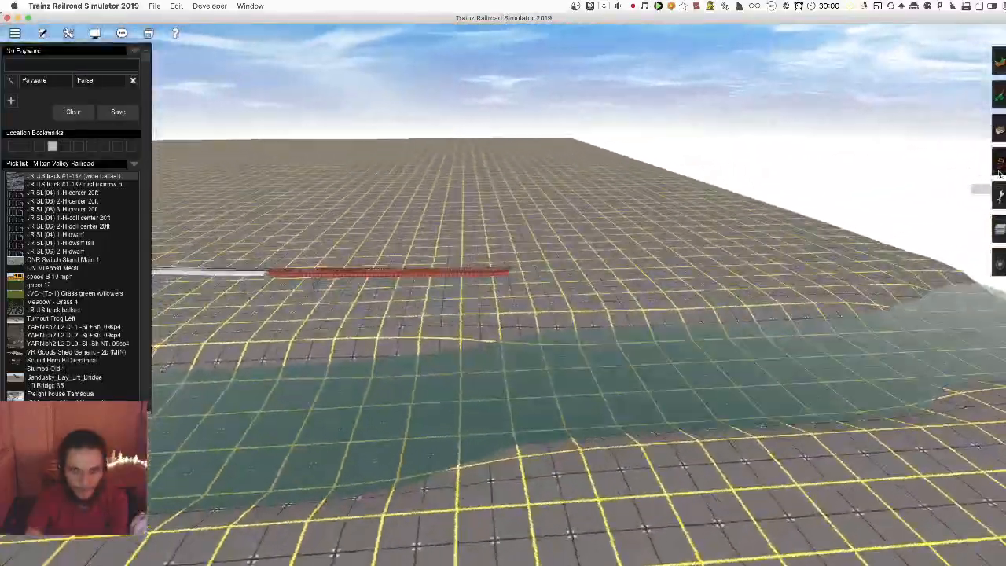
pyautogui.click(999, 164)
pyautogui.press('Up')
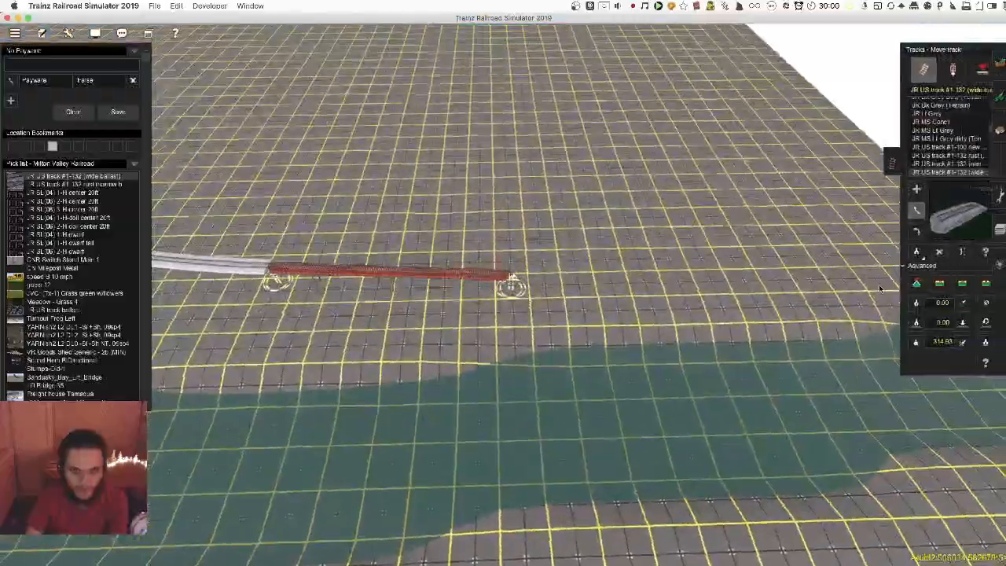
pyautogui.press('Left')
pyautogui.moveTo(520, 292); pyautogui.dragTo(511, 274)
# Extend the wide-ballast track from the far end of the red bridge to the map edge and straighten its last section
pyautogui.press('Left')
pyautogui.press('s')
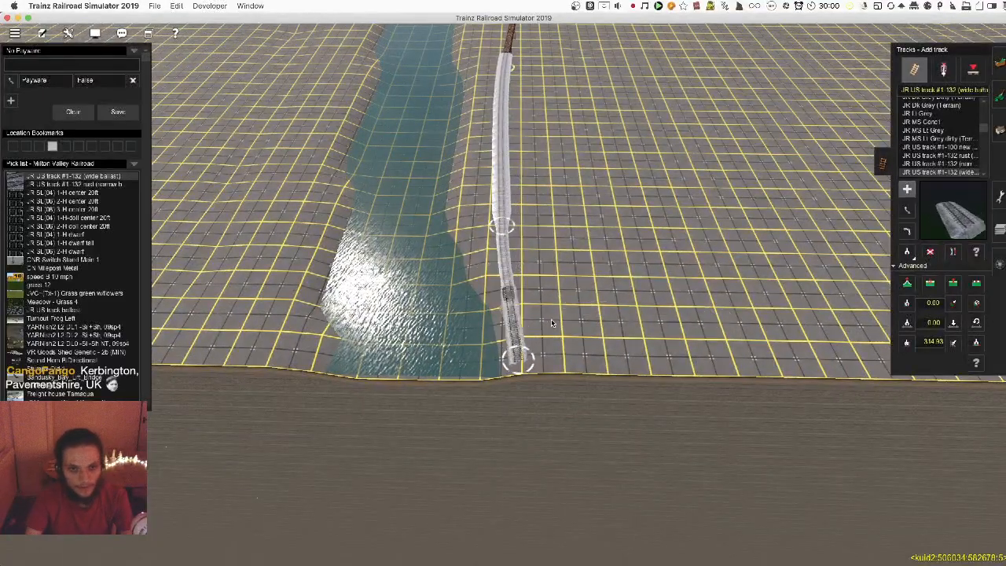
pyautogui.press('w')
pyautogui.press('Left')
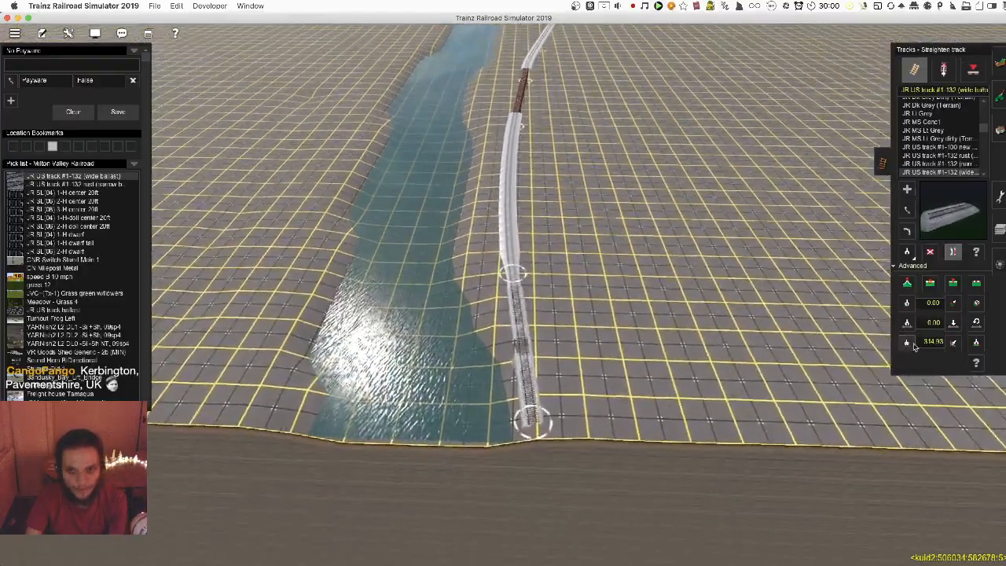
# Pick up the vertex height of the spline point where the red bridge meets the new ballasted track
pyautogui.press('w')
pyautogui.press('Left')
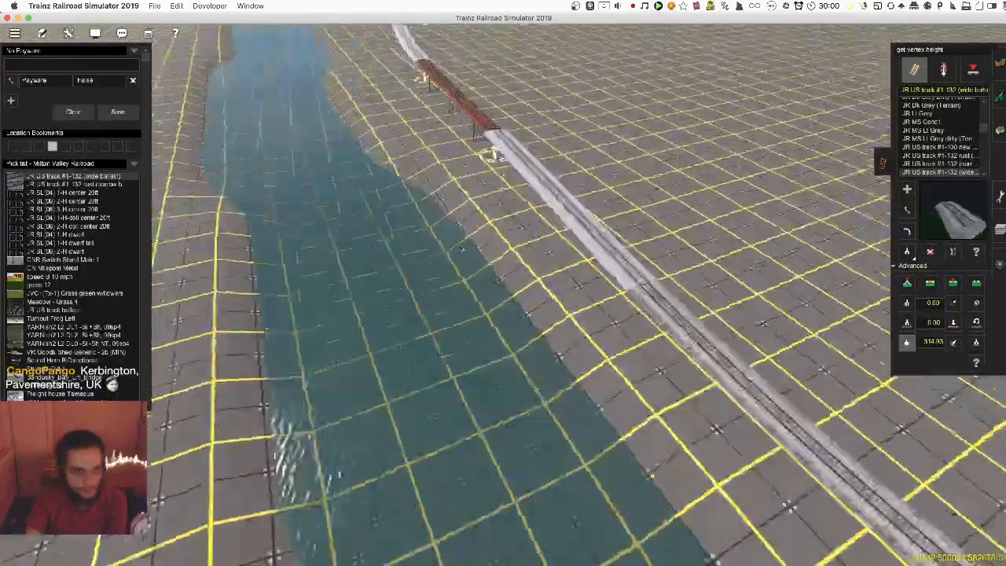
pyautogui.scroll(3, 481, 289)
pyautogui.press('Right')
pyautogui.press('w')
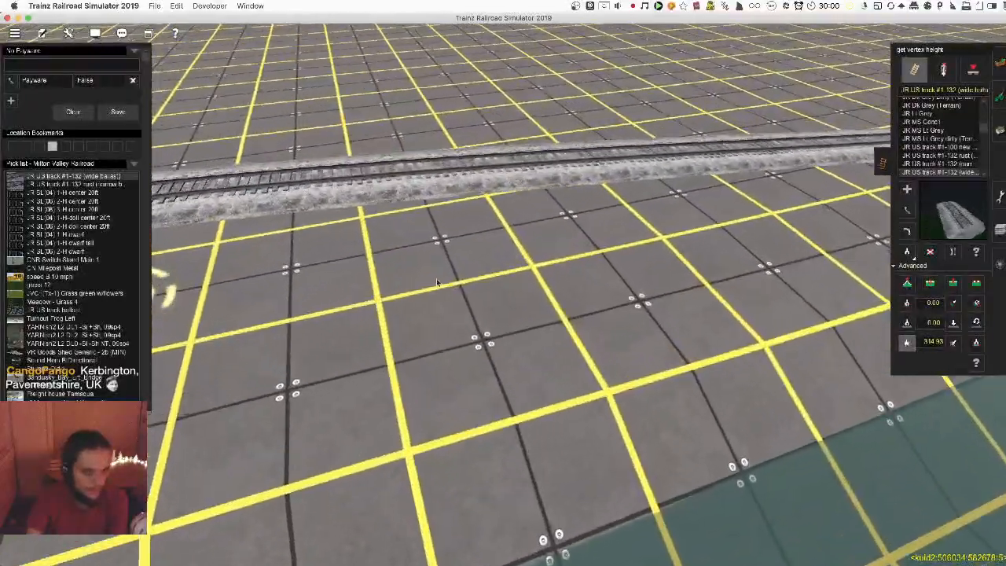
pyautogui.press('Left')
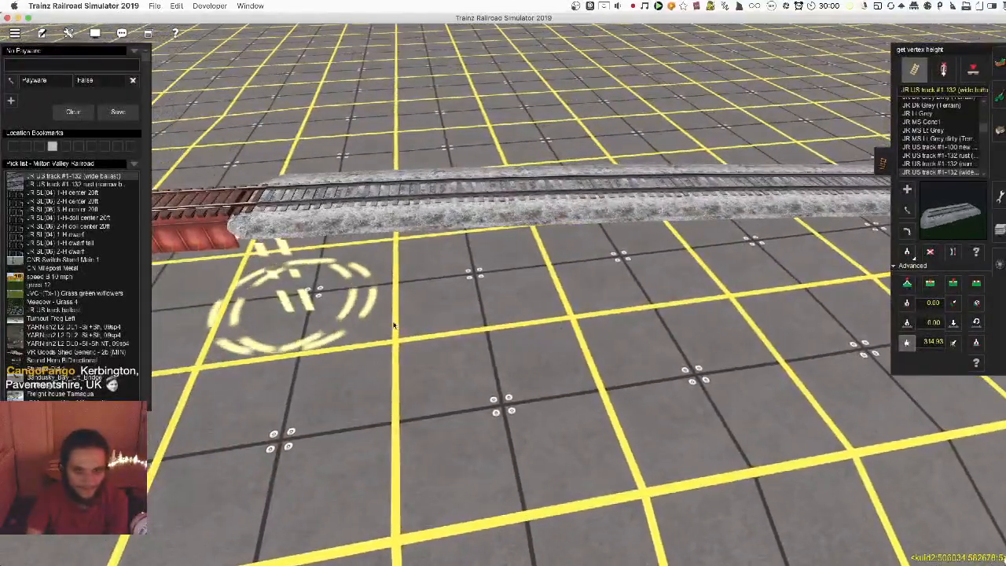
pyautogui.scroll(-5, 323, 315)
# Apply the picked vertex height to the spline points of the new track leading to the map edge
pyautogui.click(954, 343)
pyautogui.press('Right')
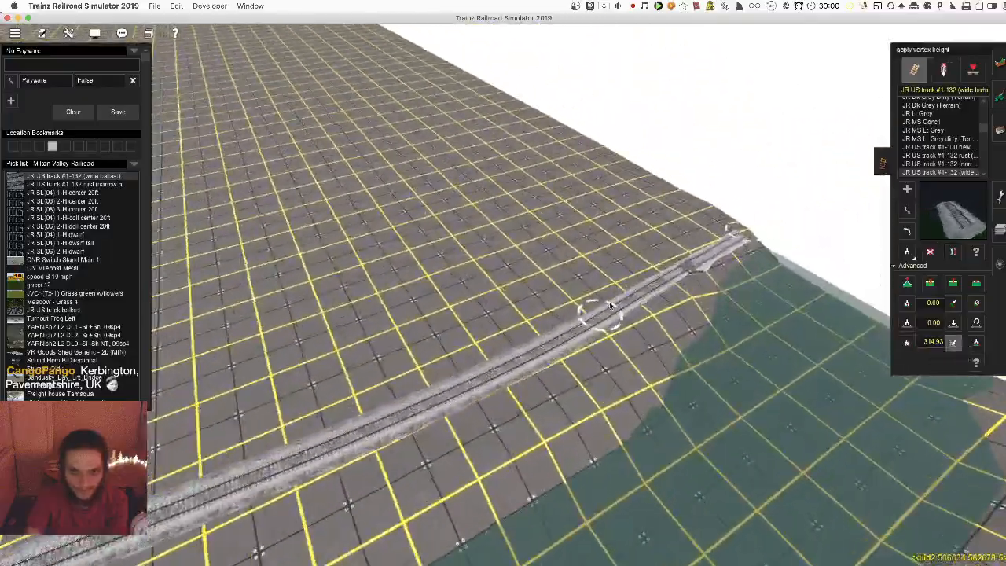
pyautogui.press('Right')
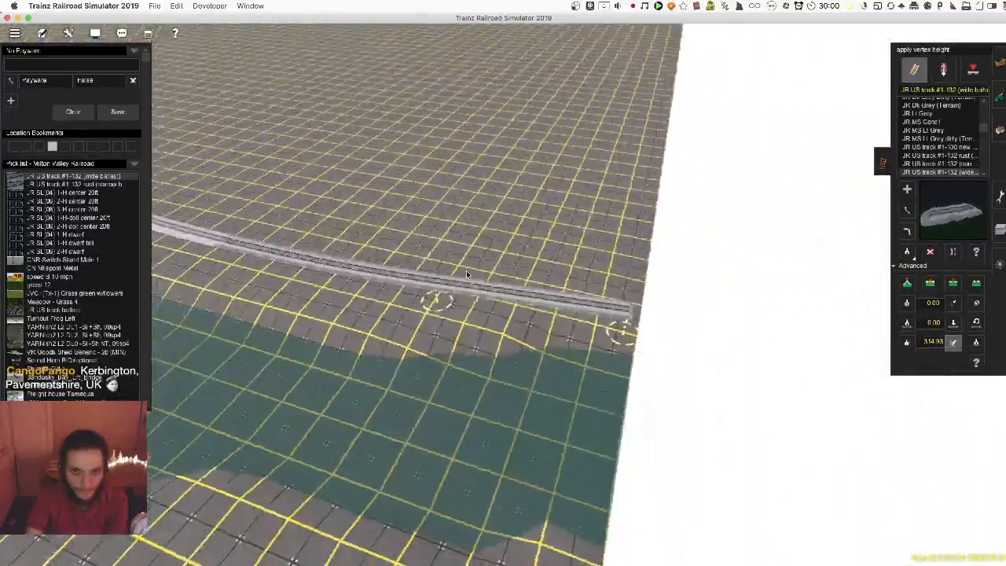
pyautogui.press('Right')
pyautogui.press('Down')
pyautogui.scroll(5, 499, 288)
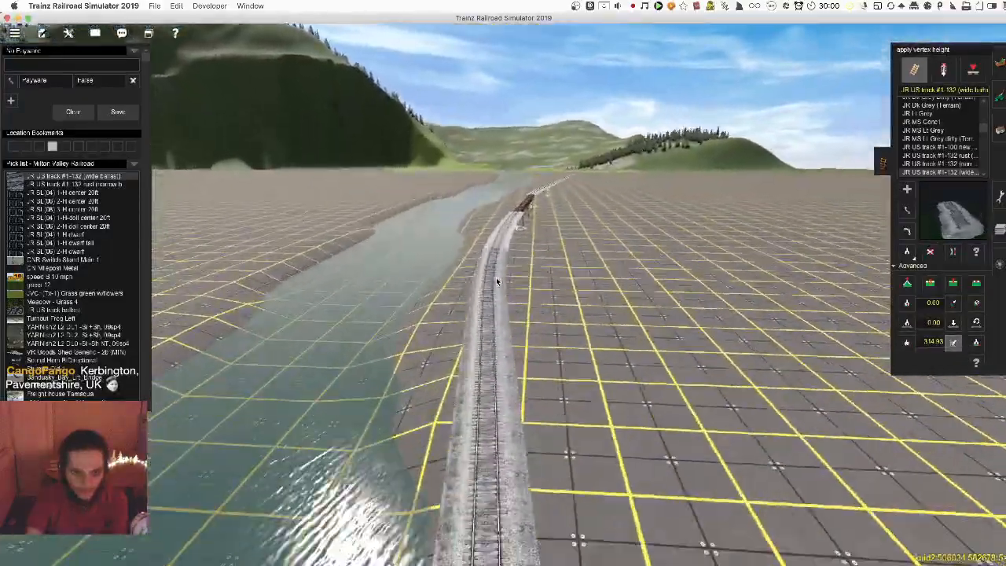
pyautogui.press('Right')
pyautogui.press('Left')
pyautogui.scroll(-6, 493, 380)
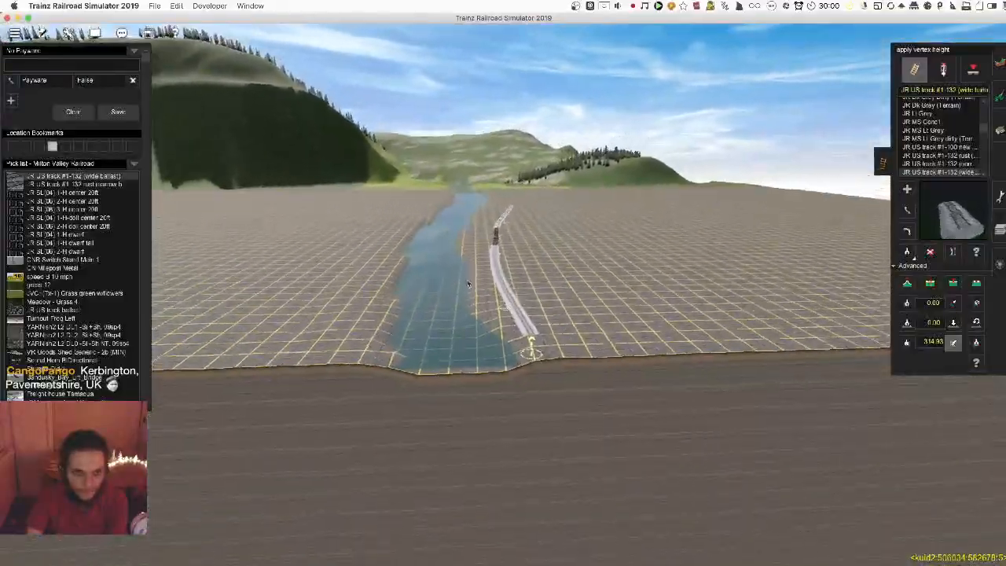
# Sample the terrain height of the flat plain across the river from the track, 307.55
pyautogui.rightClick(481, 286)
pyautogui.scroll(5, 480, 286)
pyautogui.press('Left')
pyautogui.rightClick(441, 262)
pyautogui.press('F1')
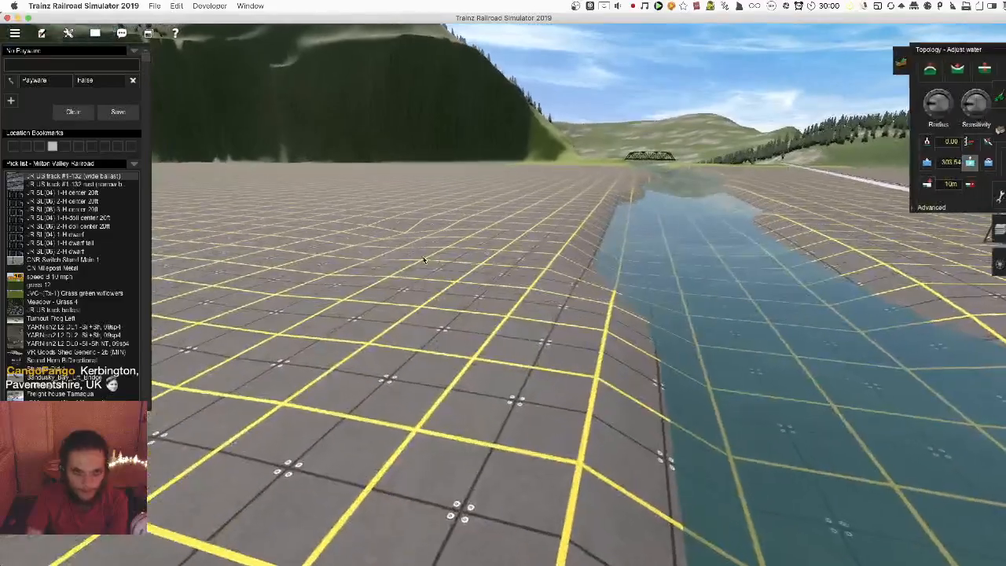
pyautogui.click(921, 142)
pyautogui.click(318, 243)
pyautogui.rightClick(319, 245)
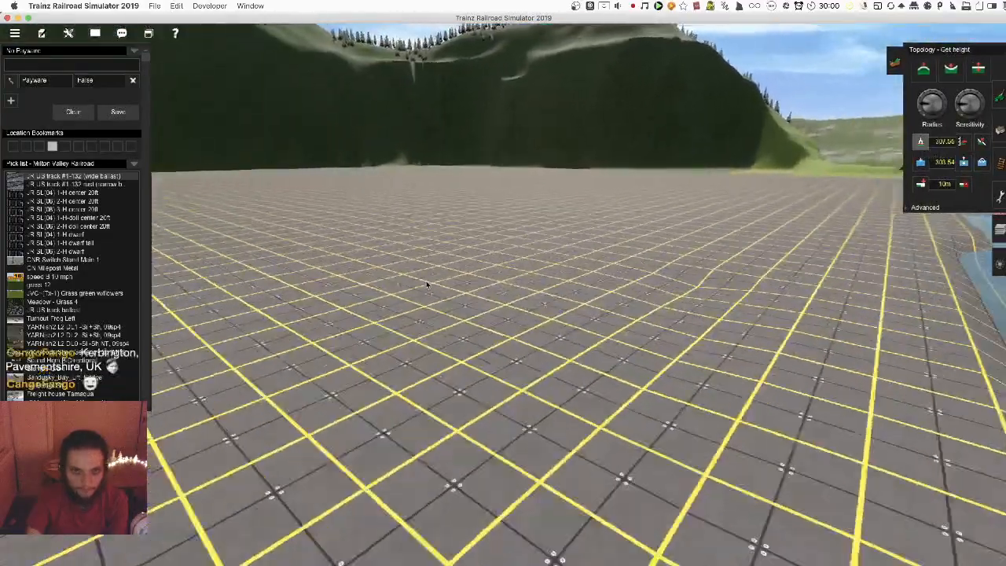
# Apply the sampled 307.55 terrain height to level the plain on both sides of the river
pyautogui.click(964, 141)
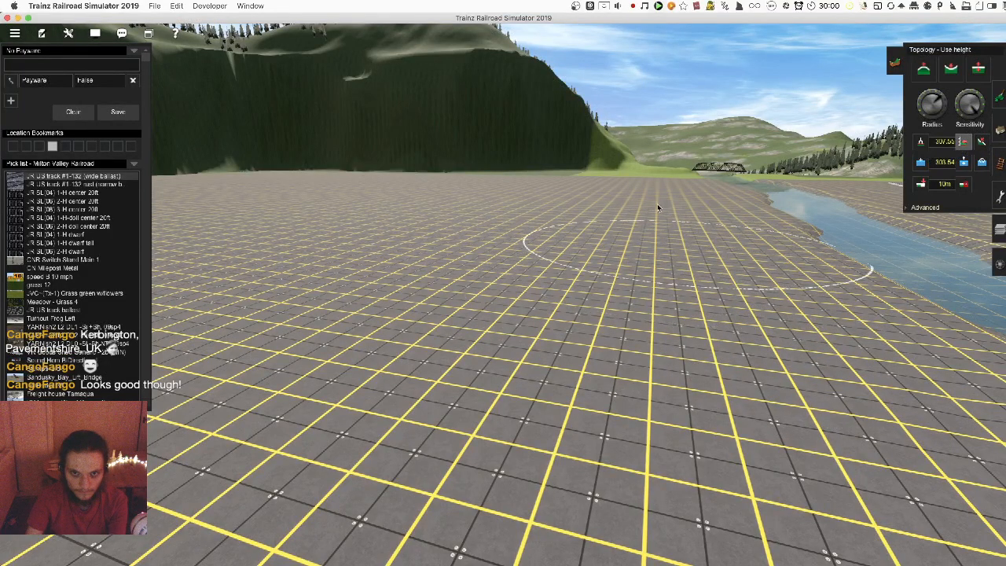
pyautogui.press('Right')
pyautogui.rightClick(714, 250)
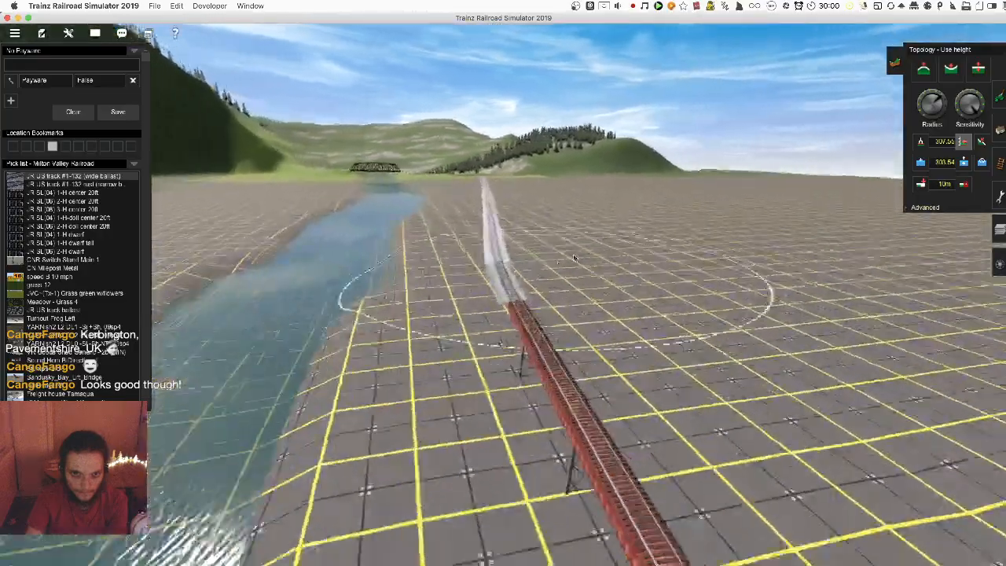
pyautogui.press('Right')
pyautogui.rightClick(567, 275)
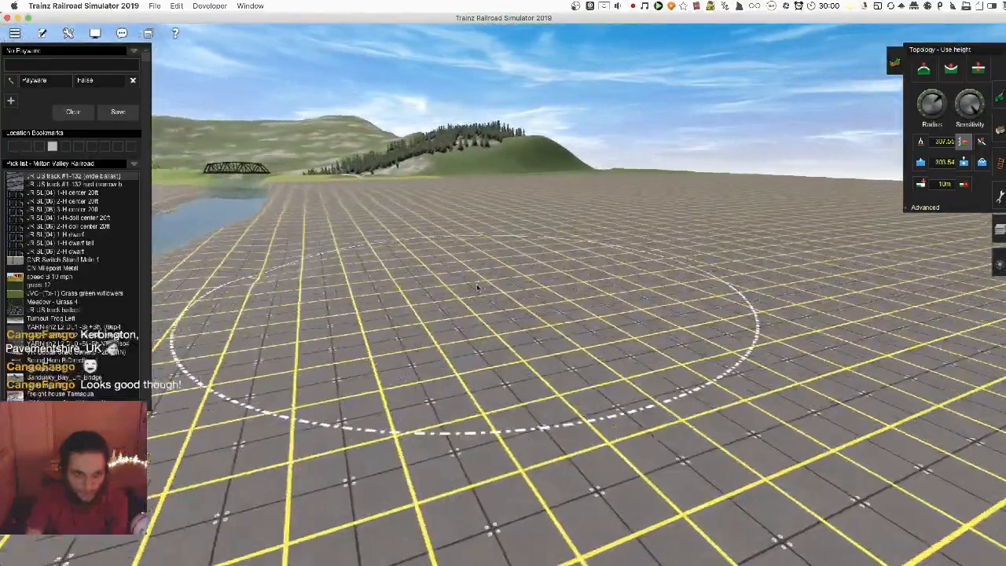
pyautogui.rightClick(468, 292)
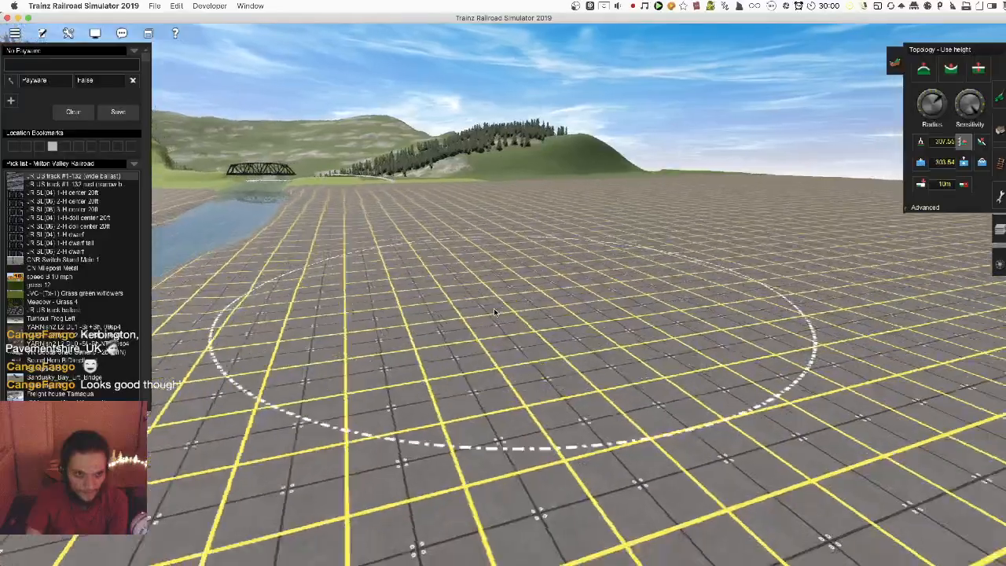
pyautogui.rightClick(519, 290)
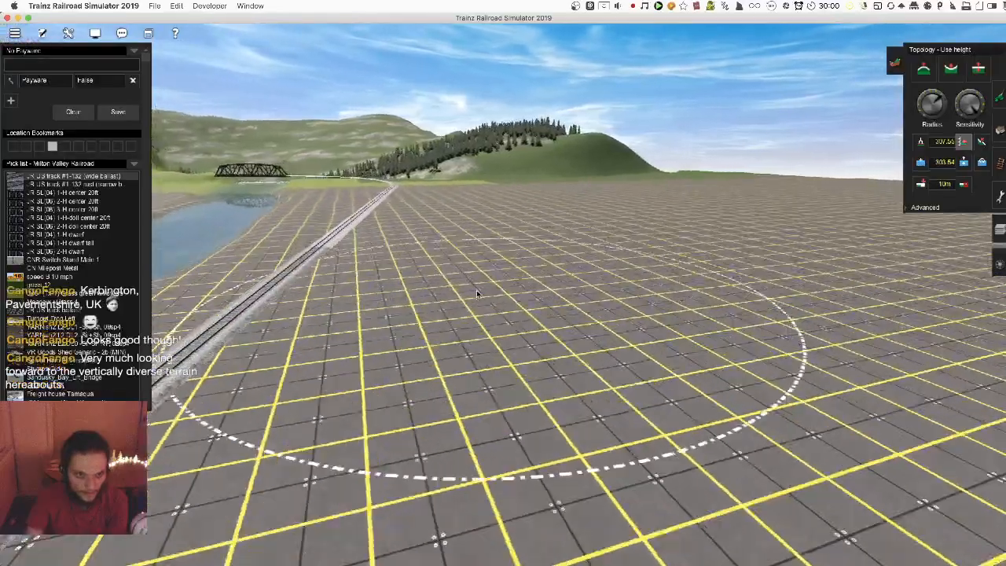
pyautogui.press('Up')
pyautogui.rightClick(538, 286)
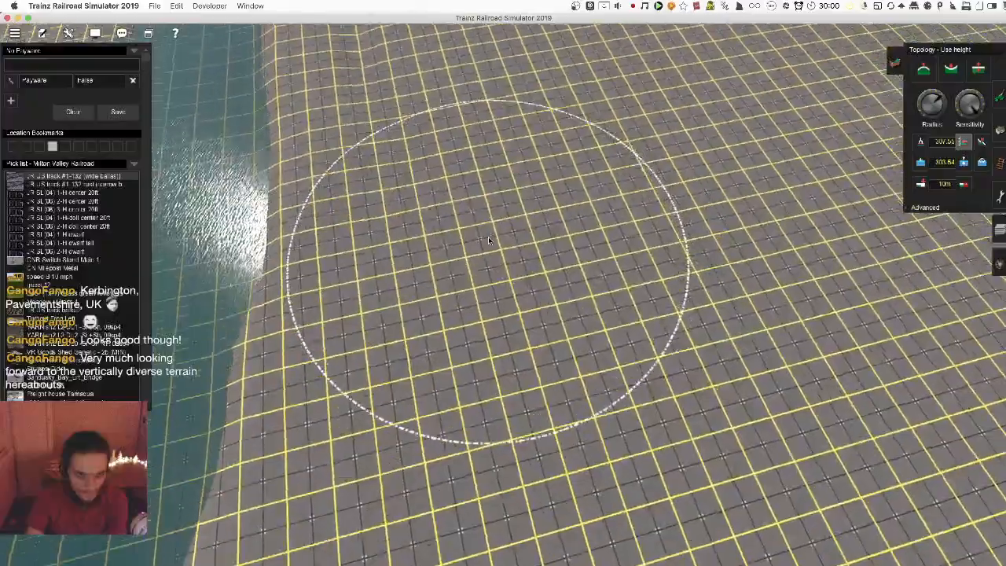
pyautogui.moveTo(488, 240)
pyautogui.mouseDown(button='right')
pyautogui.moveTo(492, 216)
pyautogui.moveTo(385, 309)
pyautogui.moveTo(511, 220)
pyautogui.moveTo(555, 267)
pyautogui.moveTo(534, 194)
pyautogui.moveTo(484, 153)
pyautogui.moveTo(516, 203)
pyautogui.moveTo(516, 323)
pyautogui.moveTo(521, 312)
pyautogui.moveTo(438, 288)
pyautogui.moveTo(535, 354)
pyautogui.moveTo(492, 307)
pyautogui.moveTo(404, 378)
pyautogui.moveTo(503, 298)
pyautogui.moveTo(540, 228)
pyautogui.moveTo(508, 197)
pyautogui.moveTo(514, 325)
pyautogui.moveTo(531, 336)
pyautogui.moveTo(500, 266)
pyautogui.moveTo(537, 241)
pyautogui.moveTo(509, 236)
pyautogui.mouseUp(button='right')
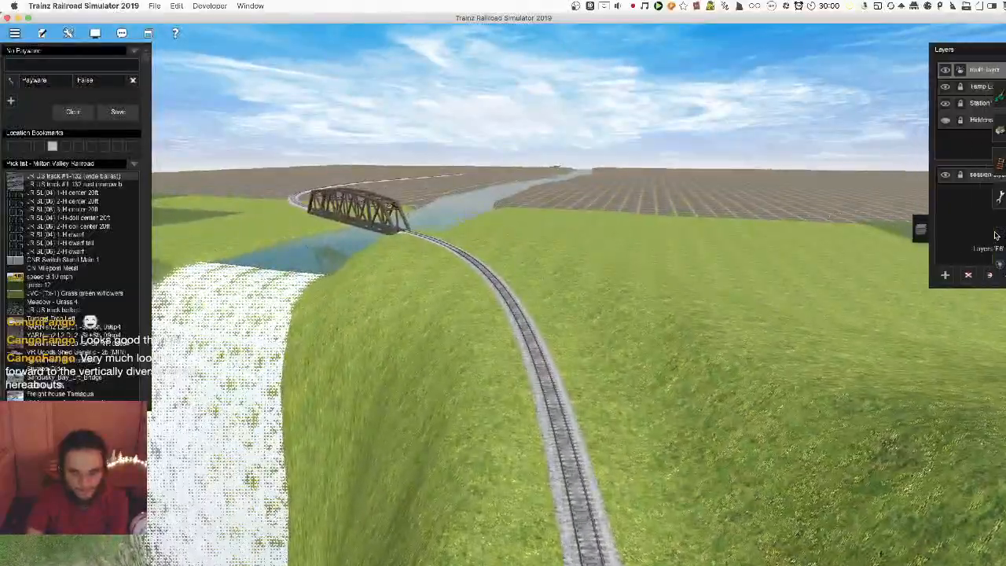
# Inspect the line from the waterfall and truss bridge through the curve and along the river plain from above
pyautogui.moveTo(411, 306); pyautogui.dragTo(550, 290, button='right')
pyautogui.scroll(-5, 550, 291)
pyautogui.scroll(4, 550, 291)
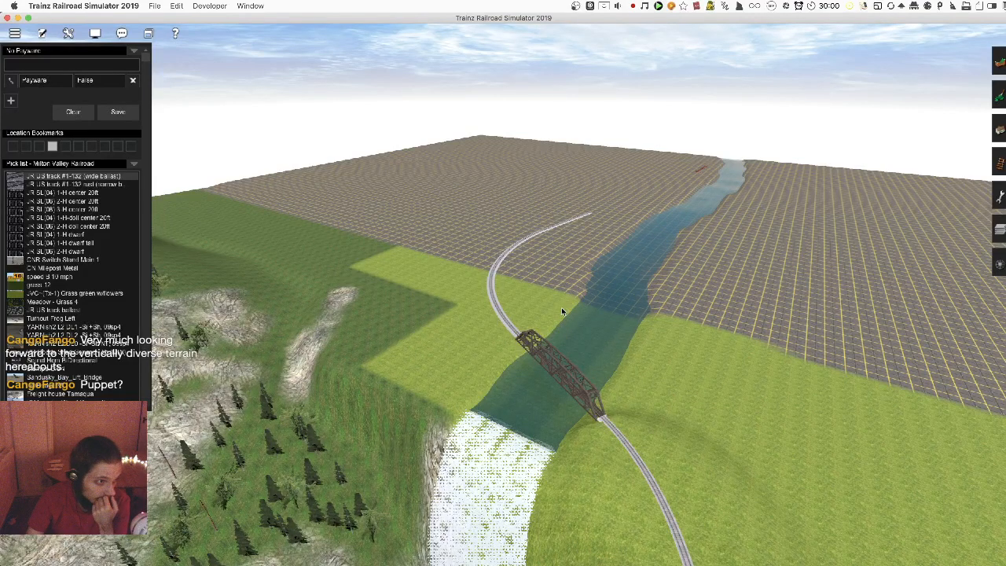
pyautogui.moveTo(558, 325); pyautogui.dragTo(520, 291, button='right')
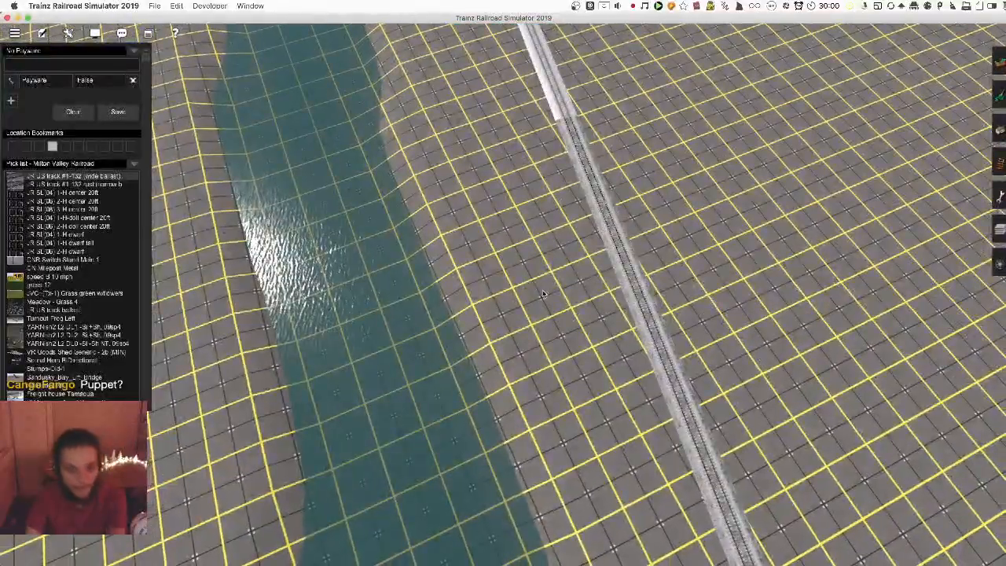
pyautogui.press('Down')
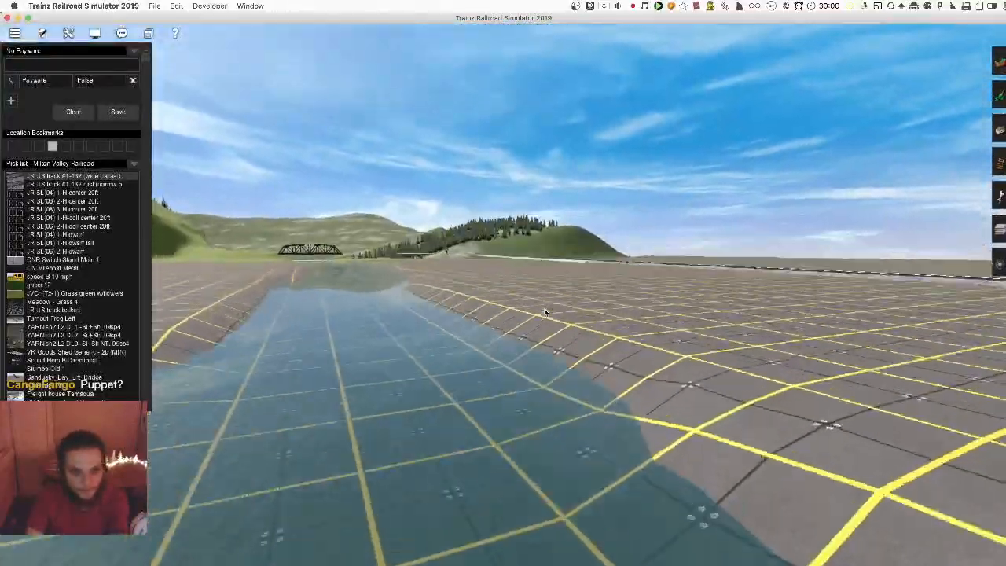
pyautogui.press('Up')
pyautogui.rightClick(490, 196)
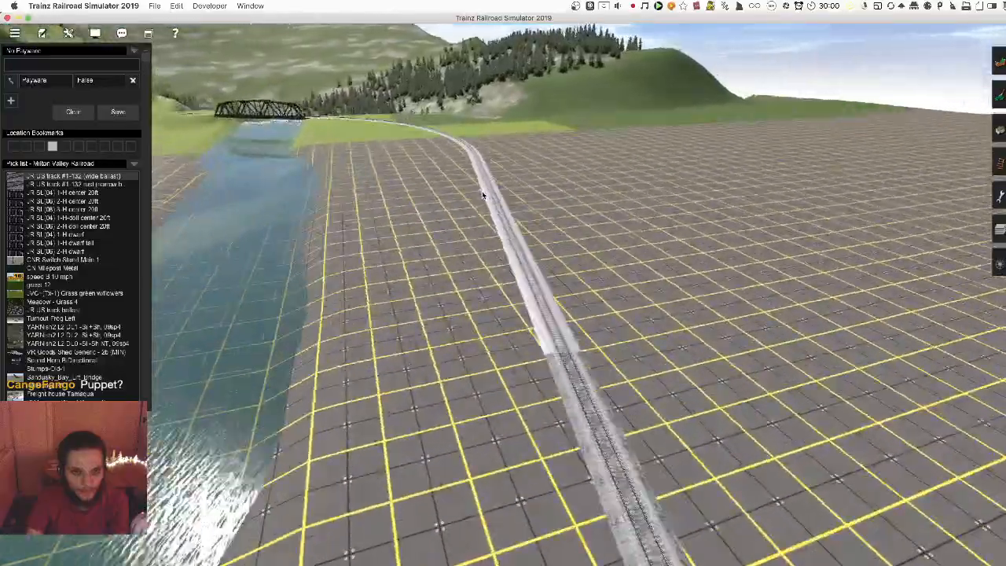
pyautogui.press('Right')
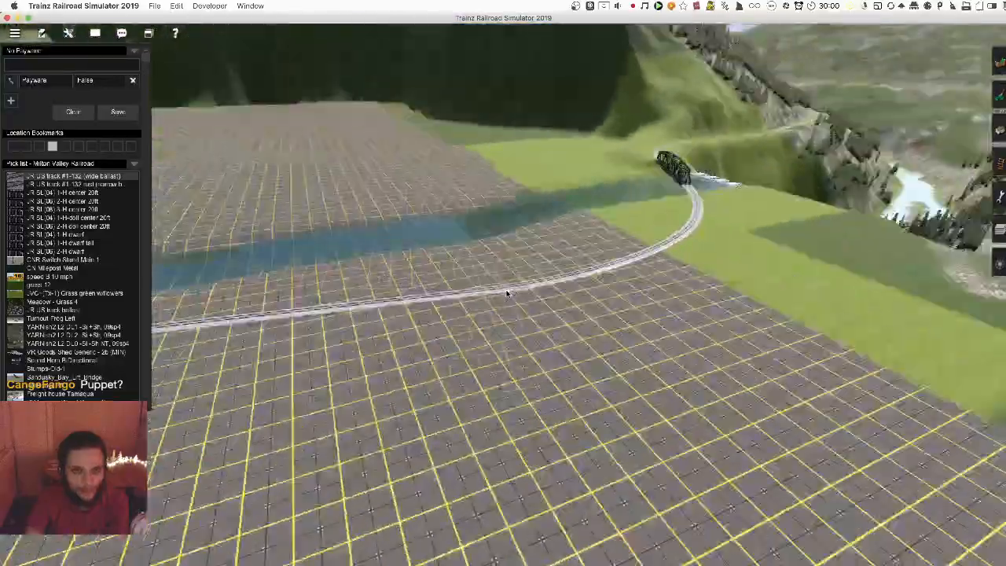
pyautogui.press('Right')
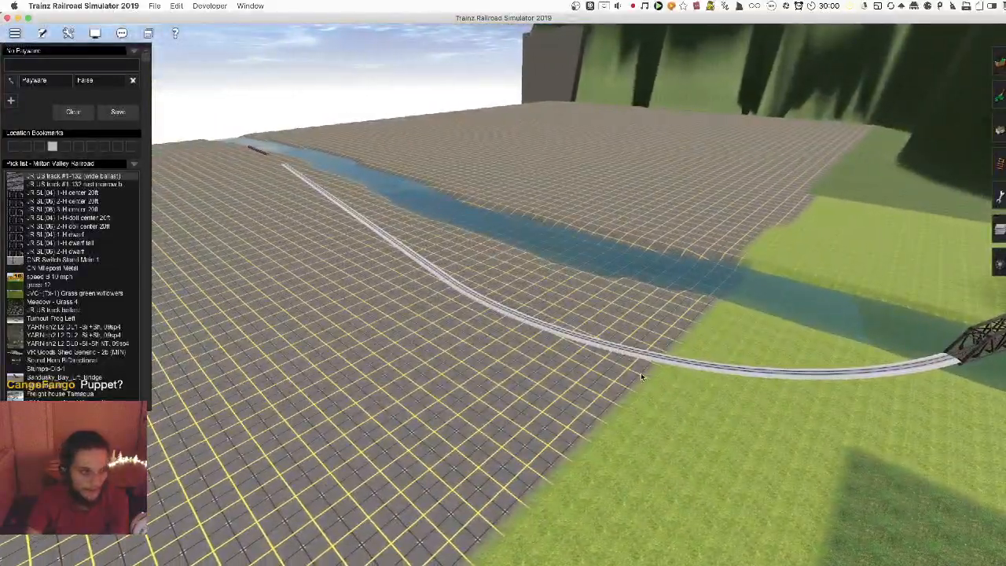
pyautogui.rightClick(691, 367)
pyautogui.press('Left')
pyautogui.scroll(-3, 493, 283)
pyautogui.rightClick(348, 310)
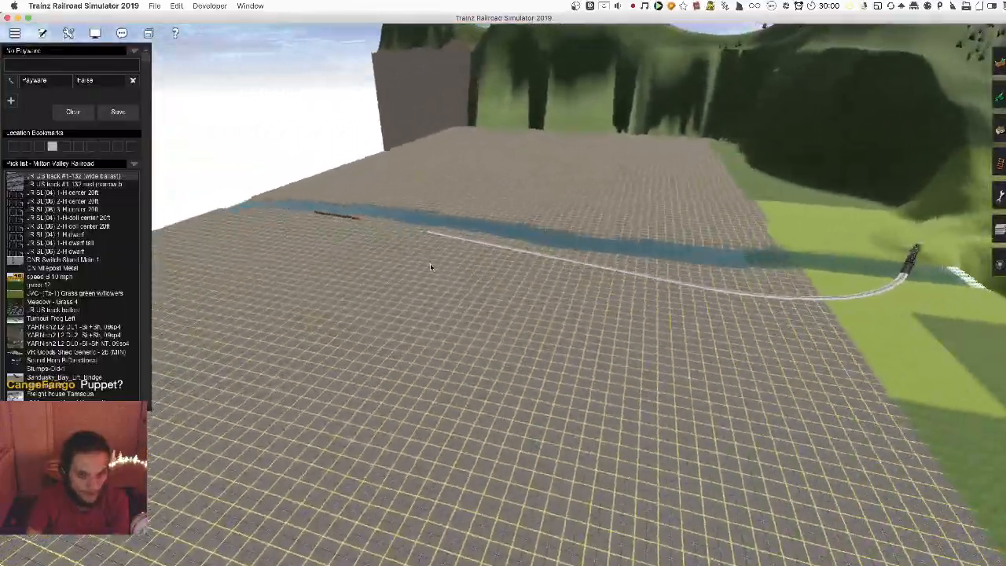
# Examine the alignment of the red bridge and the track on both of its ends at rail level
pyautogui.press('Left')
pyautogui.scroll(3, 501, 336)
pyautogui.rightClick(501, 339)
pyautogui.scroll(3, 502, 336)
pyautogui.press('Down')
pyautogui.press('Right')
pyautogui.rightClick(511, 288)
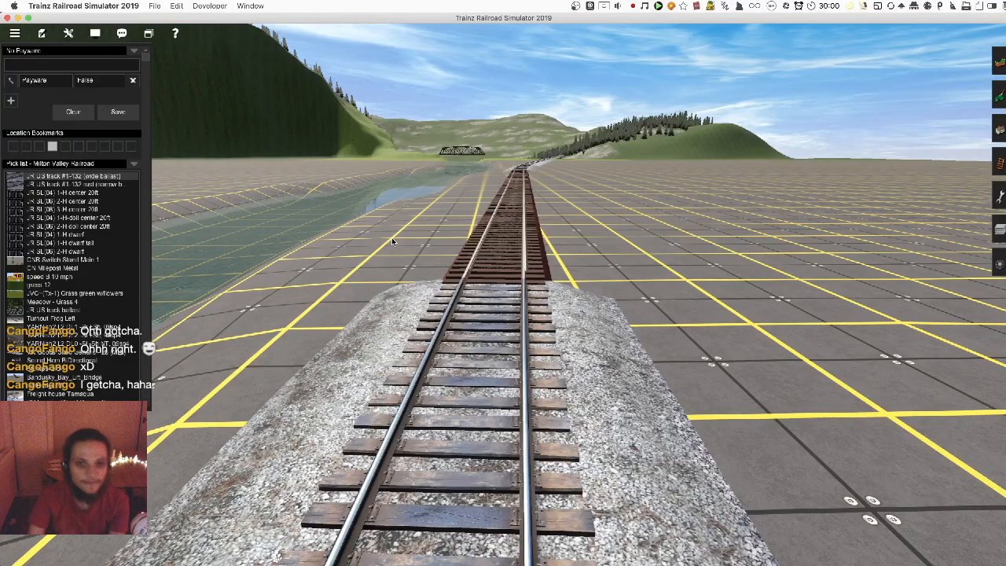
pyautogui.scroll(-10, 845, 273)
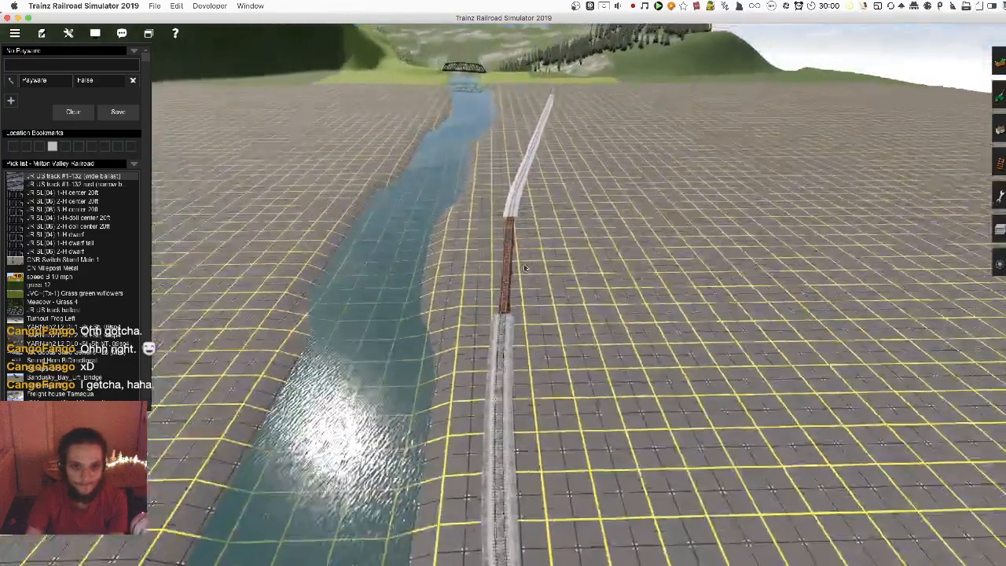
# Enlarge the terrain brush radius for working on the mountainside around the river plain
pyautogui.rightClick(538, 181)
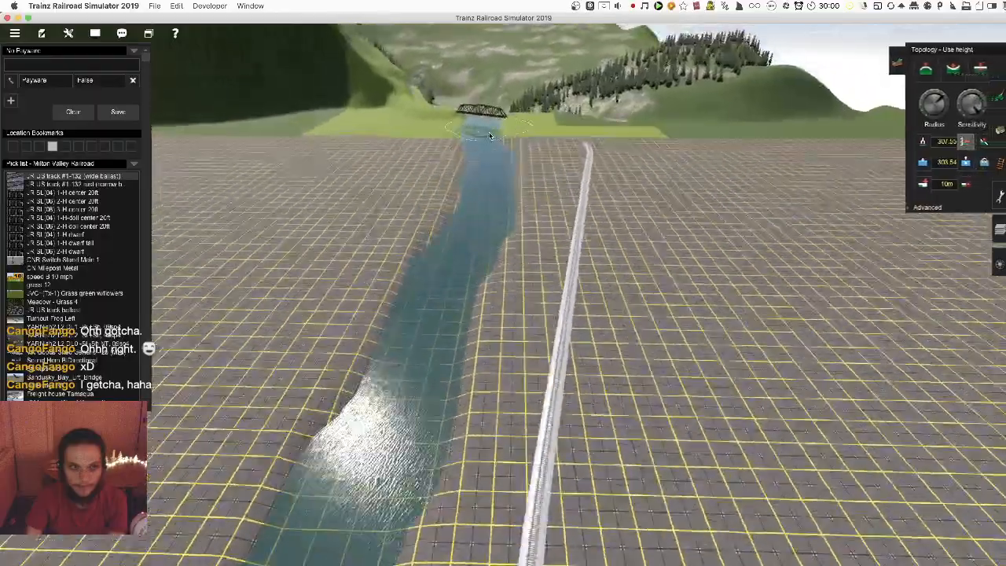
pyautogui.press('Left')
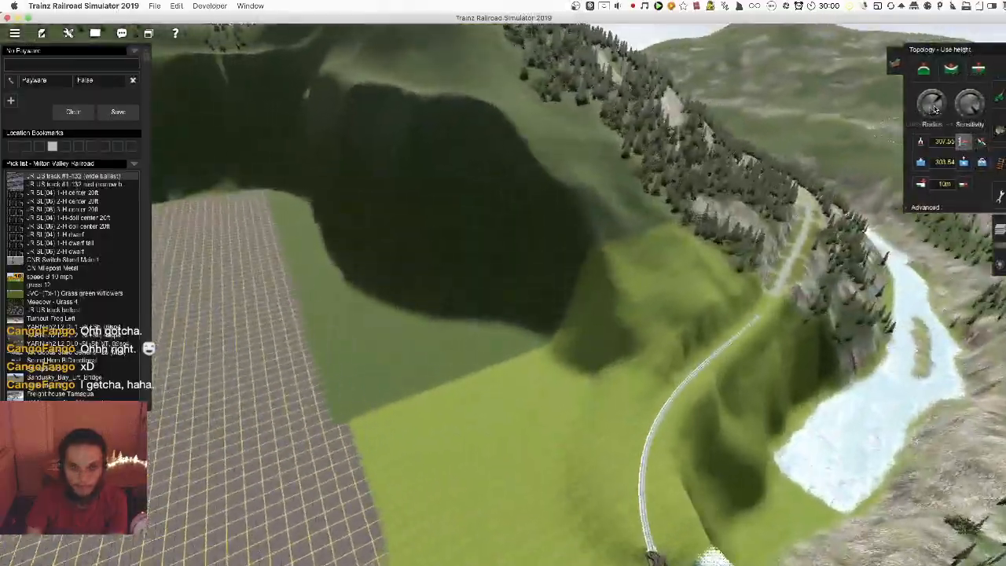
pyautogui.moveTo(935, 109); pyautogui.dragTo(941, 117)
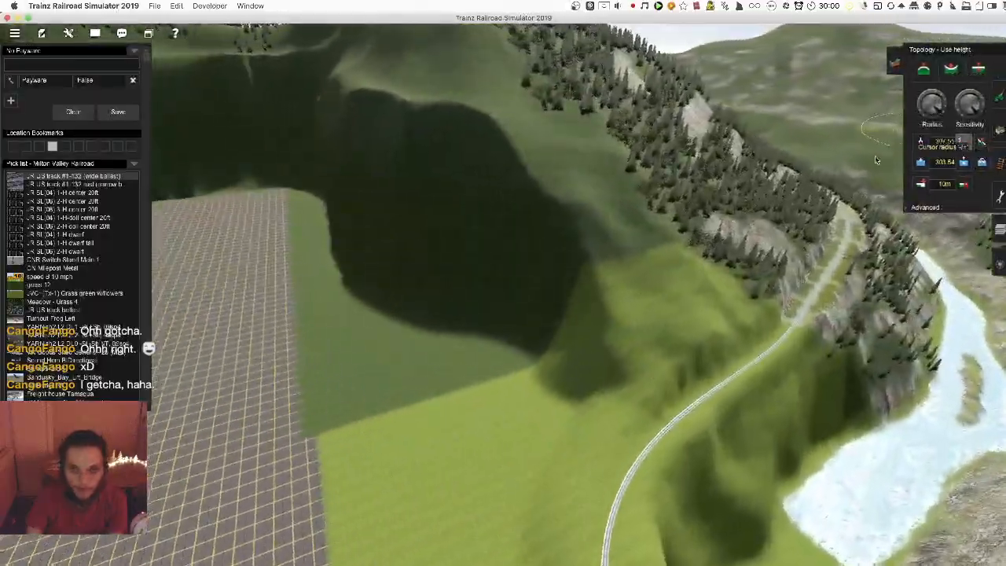
pyautogui.press('Left')
pyautogui.press('Left')
pyautogui.scroll(-5, 540, 284)
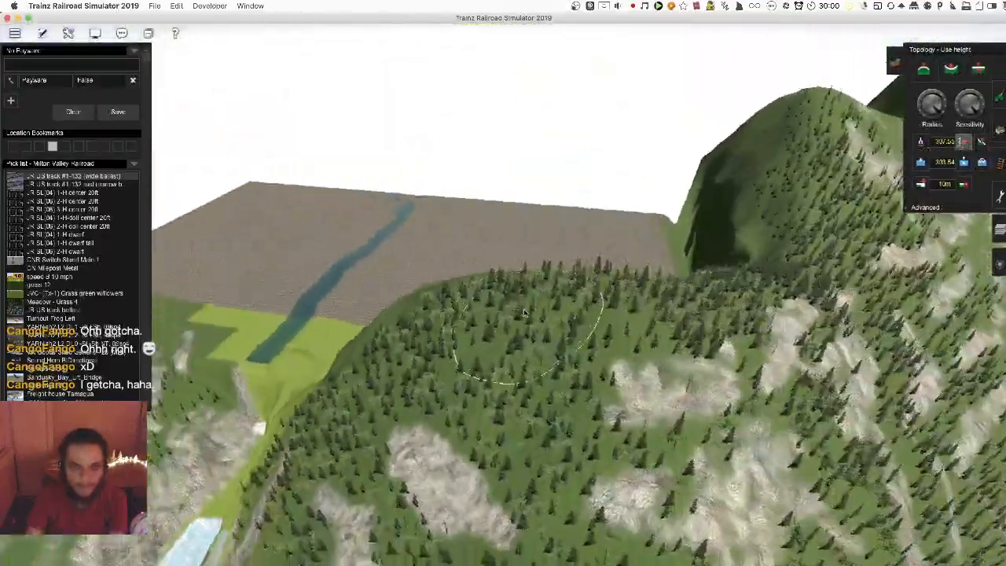
pyautogui.press('Up')
pyautogui.rightClick(467, 296)
pyautogui.press('Down')
pyautogui.press('Up')
pyautogui.press('Left')
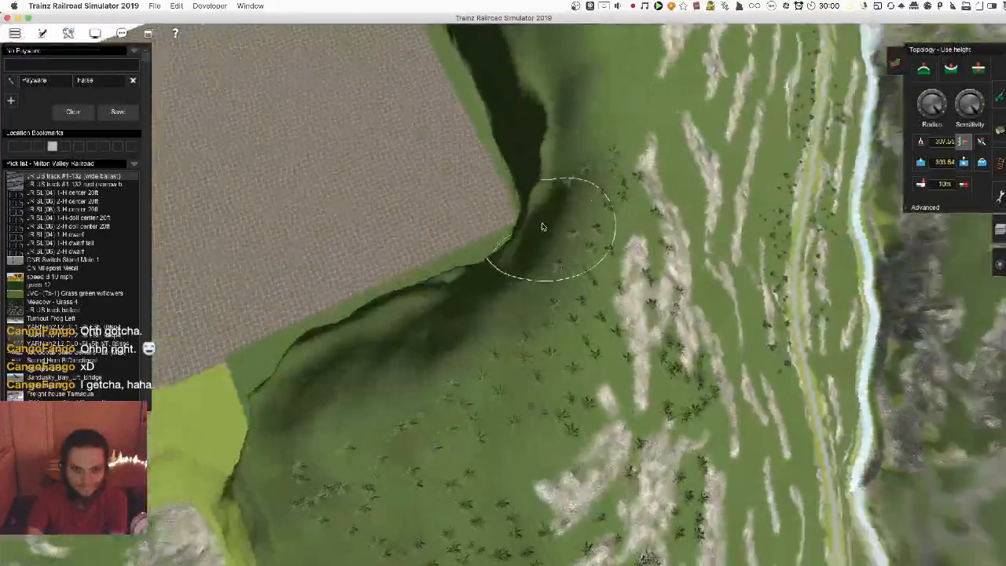
# Try to apply the 307.55 terrain height to the mountainside behind the plain's corner
pyautogui.press('Down')
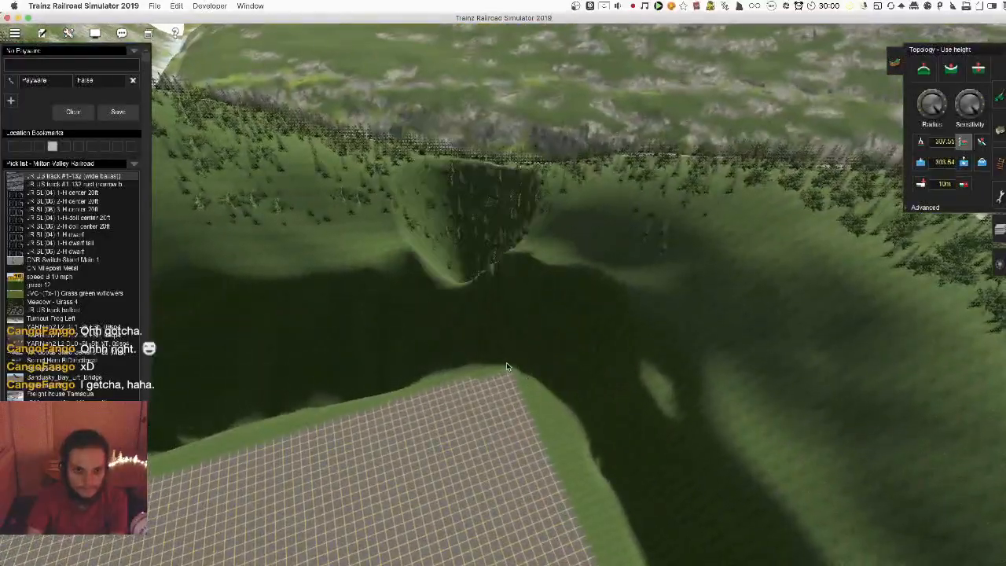
pyautogui.press('Up')
pyautogui.press('Up')
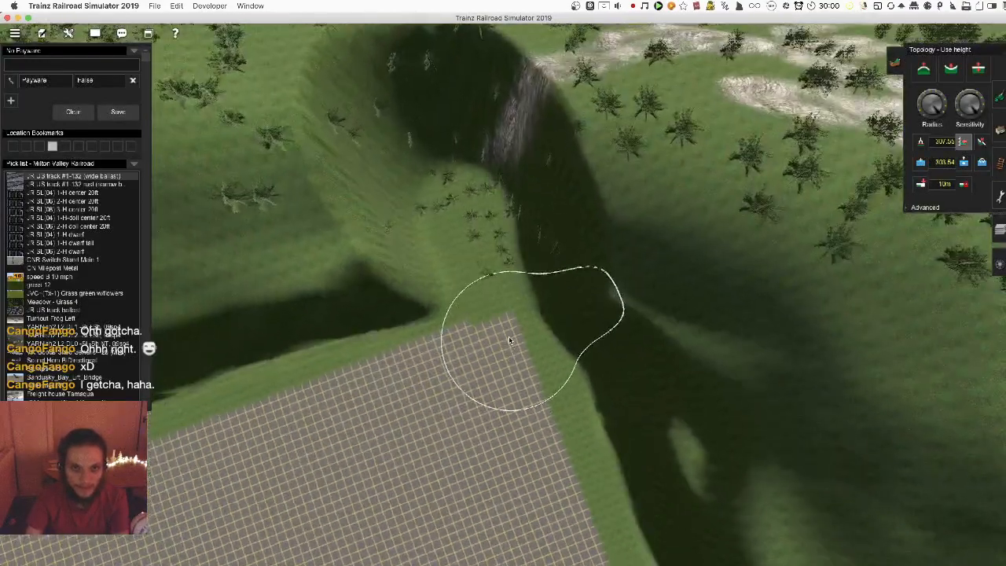
pyautogui.press('Down')
pyautogui.press('Down')
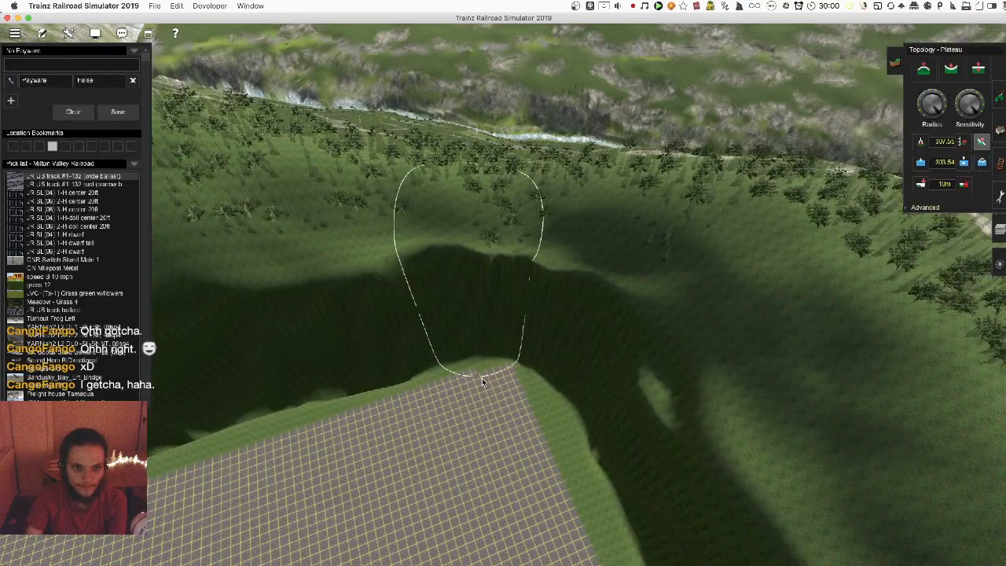
# Raise the plain's corner and the edge beside the mountain with the Plateau tool, starting a wall at the height of the adjoining slope
pyautogui.moveTo(519, 354); pyautogui.dragTo(536, 356)
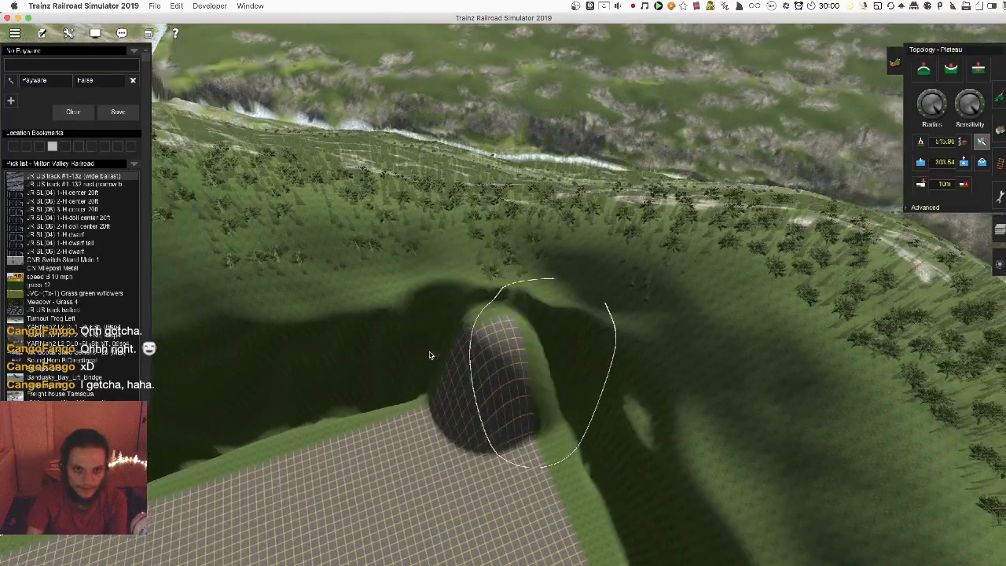
pyautogui.press('Right')
pyautogui.press('Up')
pyautogui.rightClick(512, 252)
pyautogui.moveTo(480, 258)
pyautogui.mouseDown()
pyautogui.moveTo(511, 322)
pyautogui.moveTo(519, 317)
pyautogui.moveTo(495, 269)
pyautogui.moveTo(507, 289)
pyautogui.moveTo(502, 279)
pyautogui.mouseUp()
pyautogui.rightClick(481, 261)
pyautogui.rightClick(505, 268)
pyautogui.rightClick(511, 272)
pyautogui.press('Up')
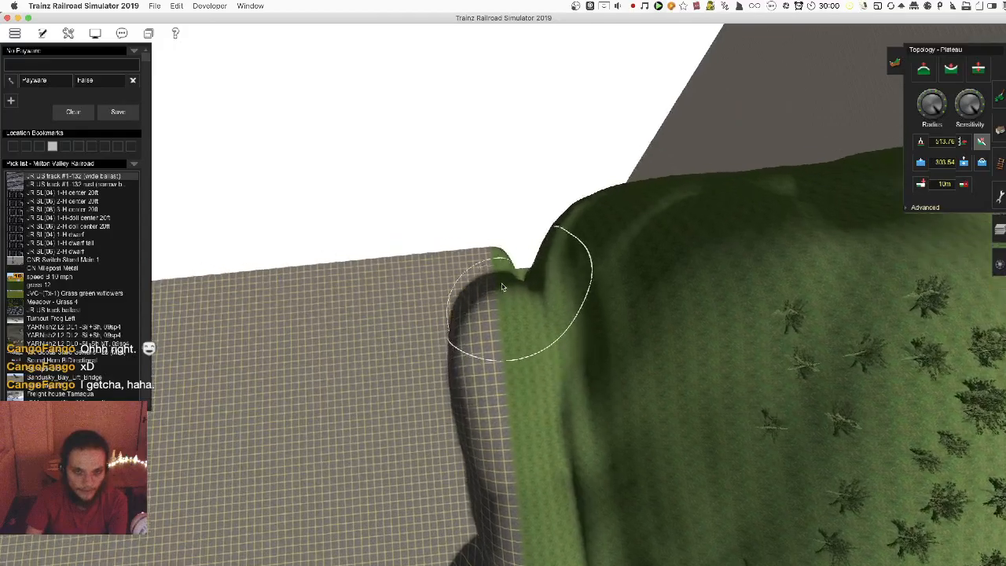
# Extend and even out the raised wall along the plain's long edge with the Plateau tool, joining it to the mountain's slope
pyautogui.press('Right')
pyautogui.press('Down')
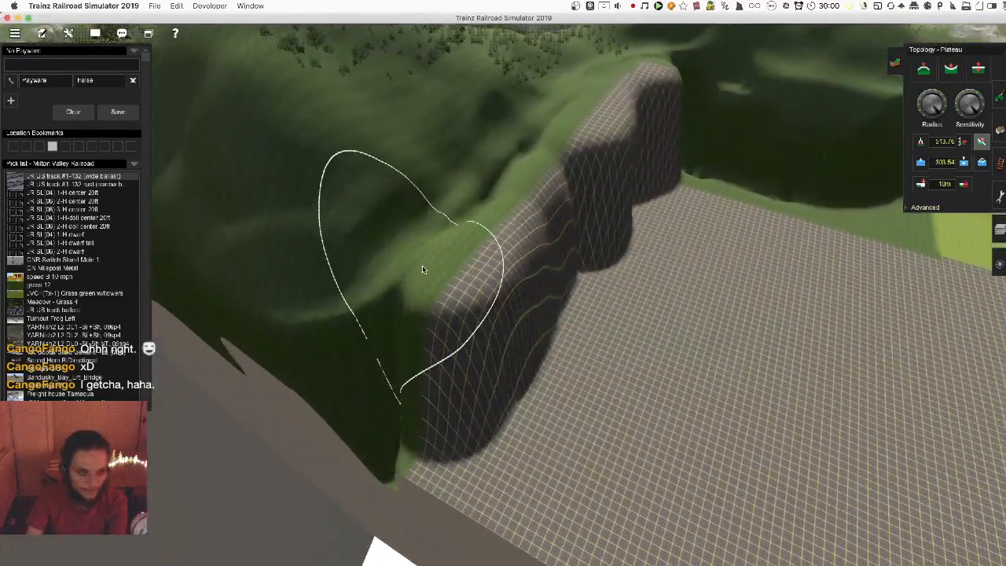
pyautogui.press('Down')
pyautogui.press('Down')
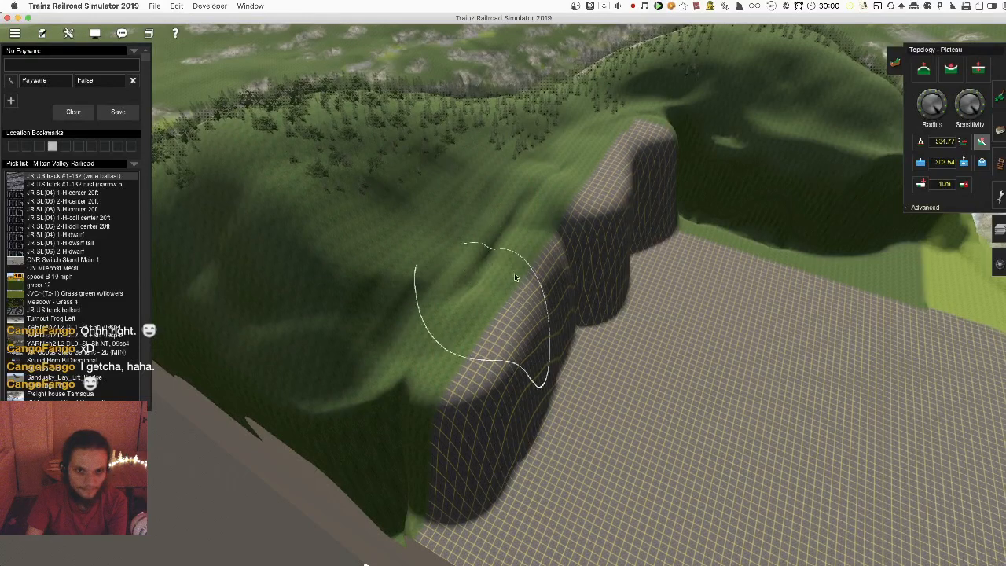
pyautogui.click(583, 263)
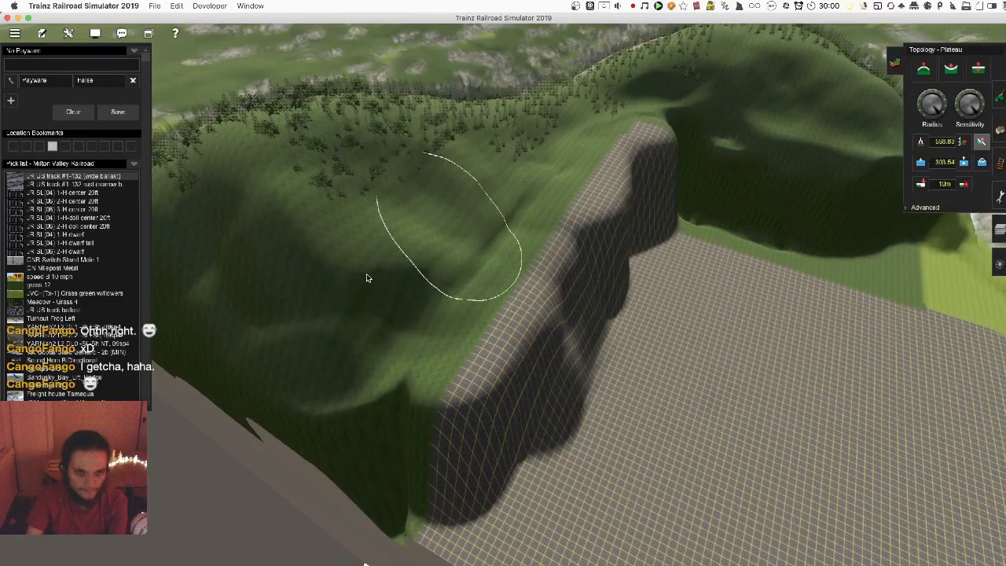
pyautogui.press('Left')
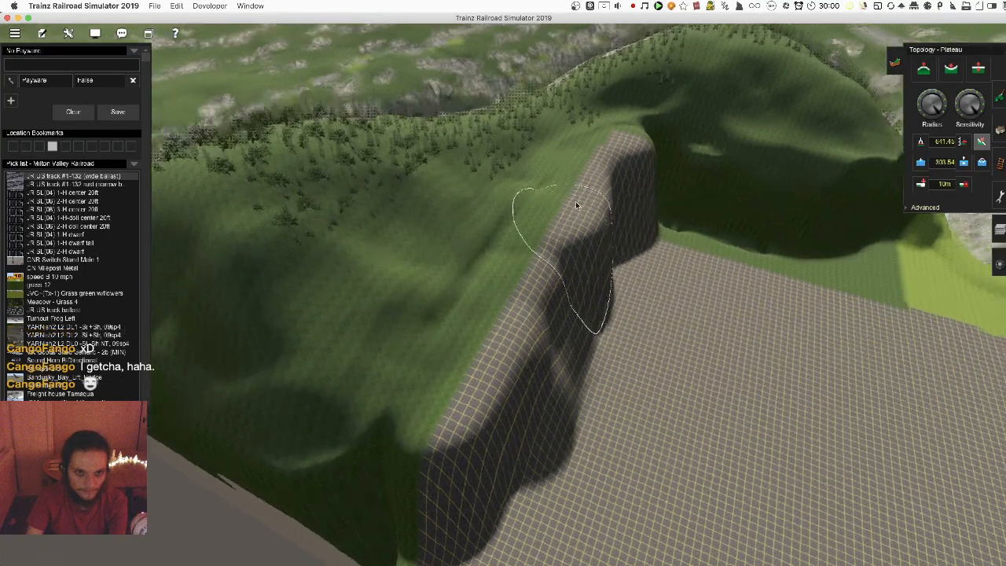
# Plateau the raised corner and fill the dark hollows at the river end of the mountain
pyautogui.press('Up')
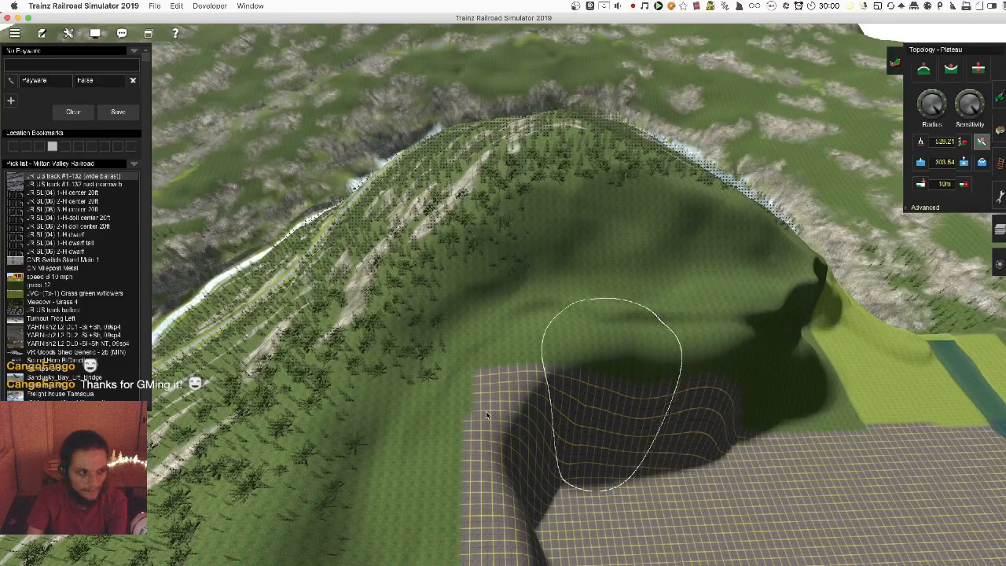
pyautogui.moveTo(730, 404)
pyautogui.mouseDown(button='right')
pyautogui.moveTo(635, 297)
pyautogui.moveTo(515, 297)
pyautogui.moveTo(537, 353)
pyautogui.moveTo(518, 258)
pyautogui.moveTo(461, 305)
pyautogui.moveTo(492, 244)
pyautogui.mouseUp(button='right')
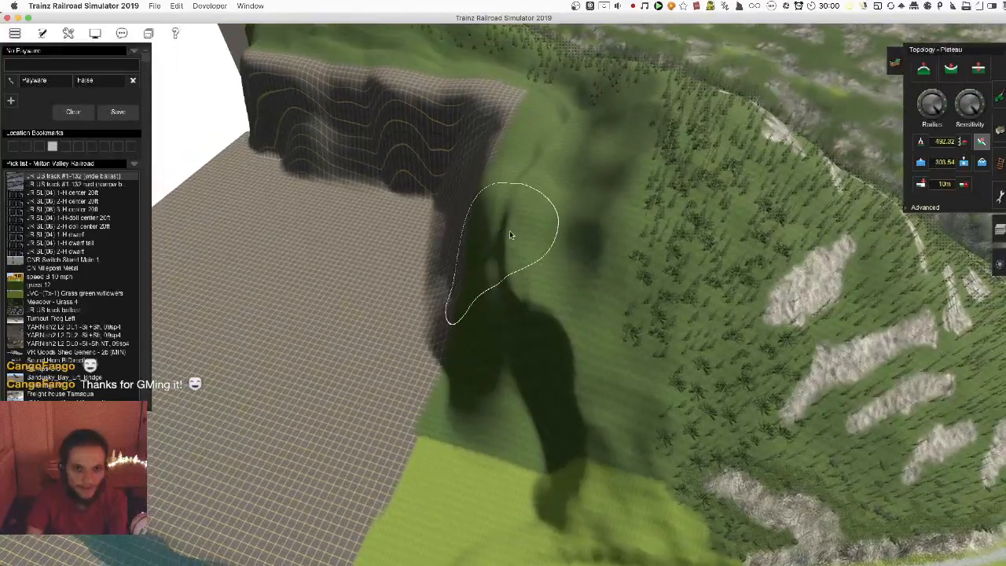
pyautogui.moveTo(484, 377)
pyautogui.mouseDown()
pyautogui.moveTo(563, 353)
pyautogui.moveTo(593, 242)
pyautogui.mouseUp()
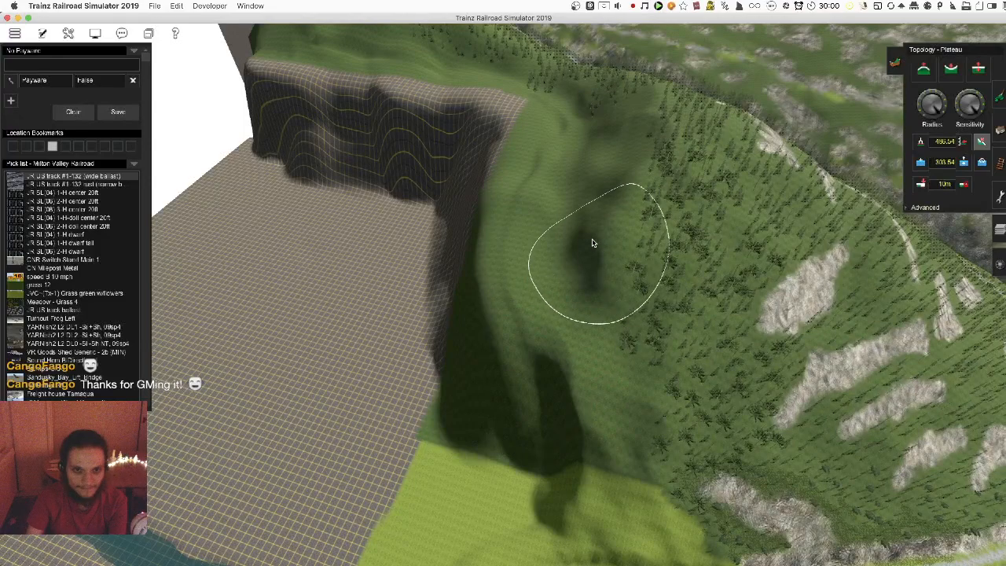
pyautogui.moveTo(552, 366)
pyautogui.mouseDown(button='right')
pyautogui.moveTo(532, 340)
pyautogui.moveTo(537, 382)
pyautogui.moveTo(510, 263)
pyautogui.moveTo(558, 300)
pyautogui.mouseUp(button='right')
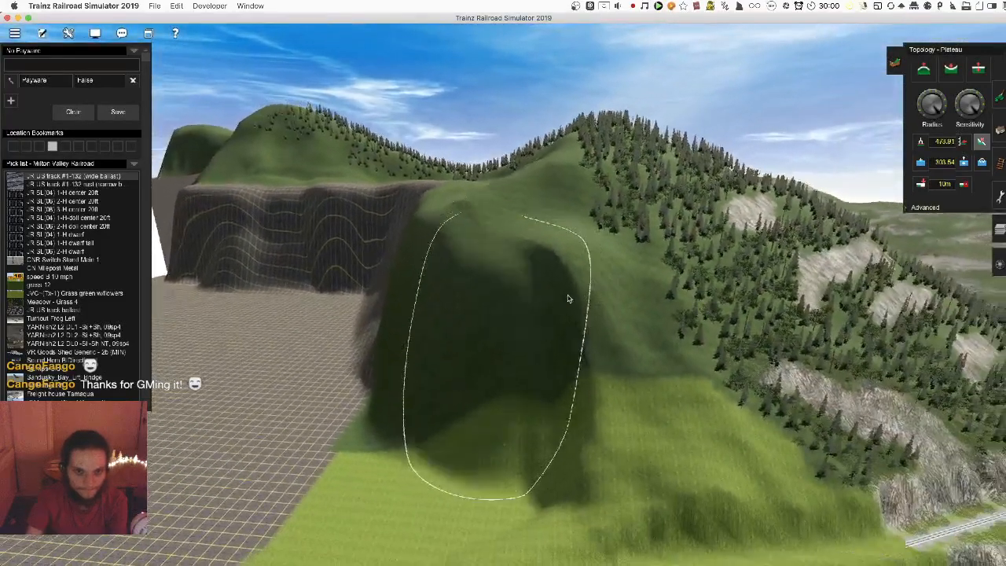
pyautogui.moveTo(463, 319)
pyautogui.mouseDown(button='right')
pyautogui.moveTo(508, 375)
pyautogui.moveTo(543, 257)
pyautogui.moveTo(584, 217)
pyautogui.mouseUp(button='right')
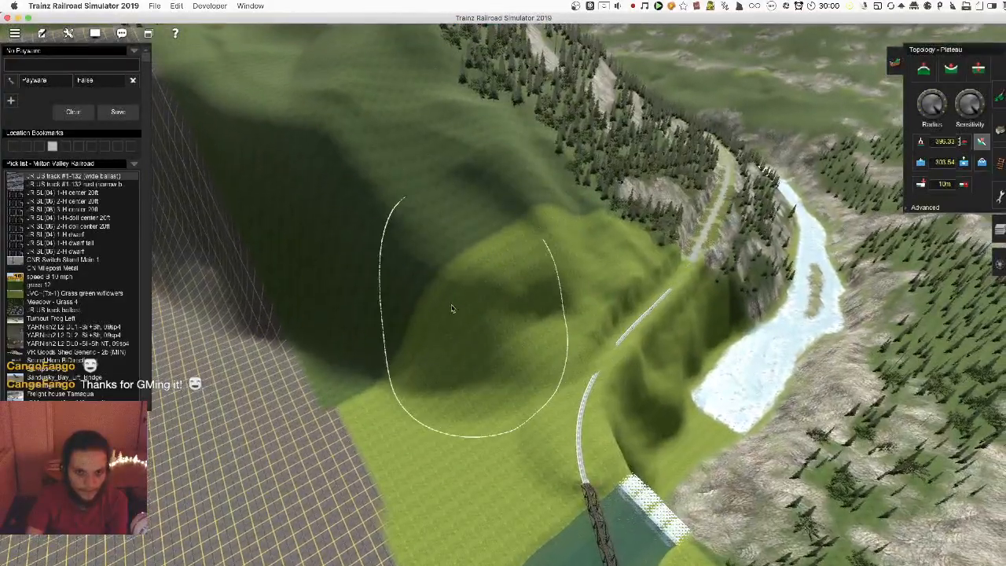
# Build up the light-green hillside above the waterfall track and blend it into the mountain with the Plateau tool
pyautogui.moveTo(445, 321); pyautogui.dragTo(546, 217, button='right')
pyautogui.moveTo(537, 202)
pyautogui.mouseDown()
pyautogui.moveTo(526, 243)
pyautogui.moveTo(578, 300)
pyautogui.mouseUp()
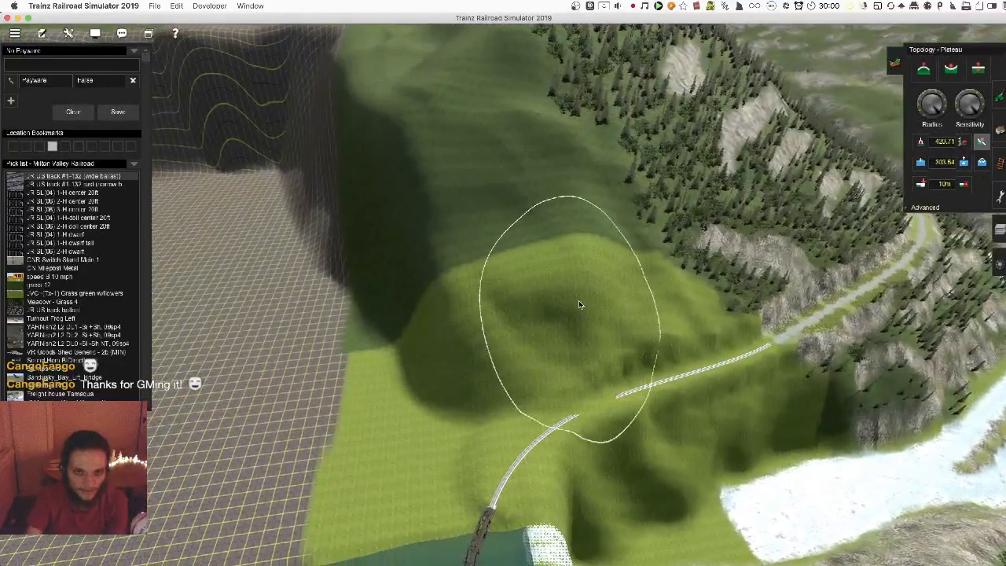
pyautogui.moveTo(503, 264); pyautogui.dragTo(517, 273)
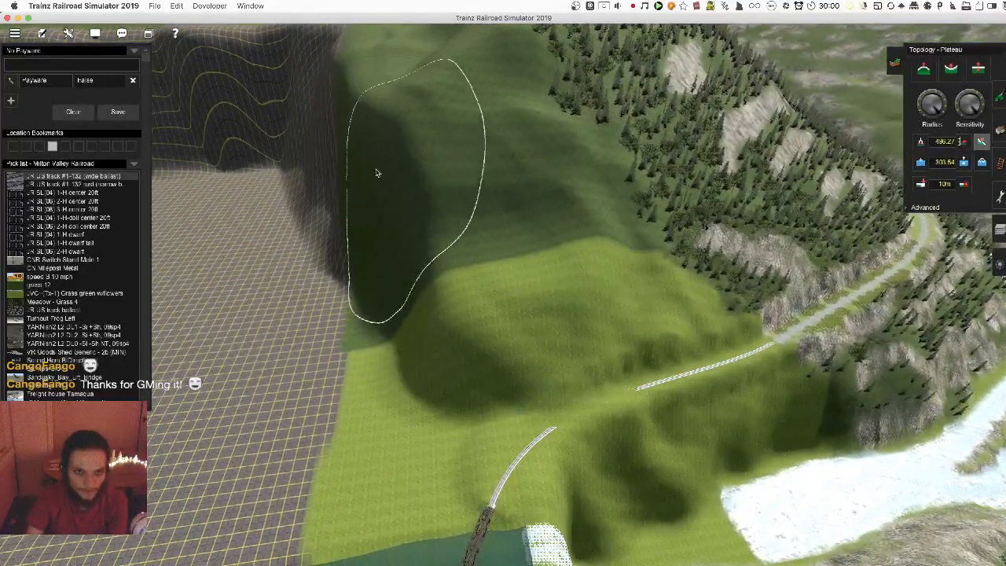
pyautogui.moveTo(375, 241)
pyautogui.mouseDown()
pyautogui.moveTo(349, 396)
pyautogui.moveTo(441, 352)
pyautogui.moveTo(574, 382)
pyautogui.mouseUp()
# Reduce the terrain brush radius and reshape the grassy slope directly above the track near the waterfall
pyautogui.moveTo(575, 382)
pyautogui.mouseDown(button='right')
pyautogui.moveTo(597, 277)
pyautogui.moveTo(591, 197)
pyautogui.moveTo(578, 262)
pyautogui.moveTo(586, 346)
pyautogui.moveTo(707, 291)
pyautogui.mouseUp(button='right')
pyautogui.moveTo(939, 107)
pyautogui.mouseDown(button='right')
pyautogui.moveTo(628, 210)
pyautogui.moveTo(602, 231)
pyautogui.mouseUp(button='right')
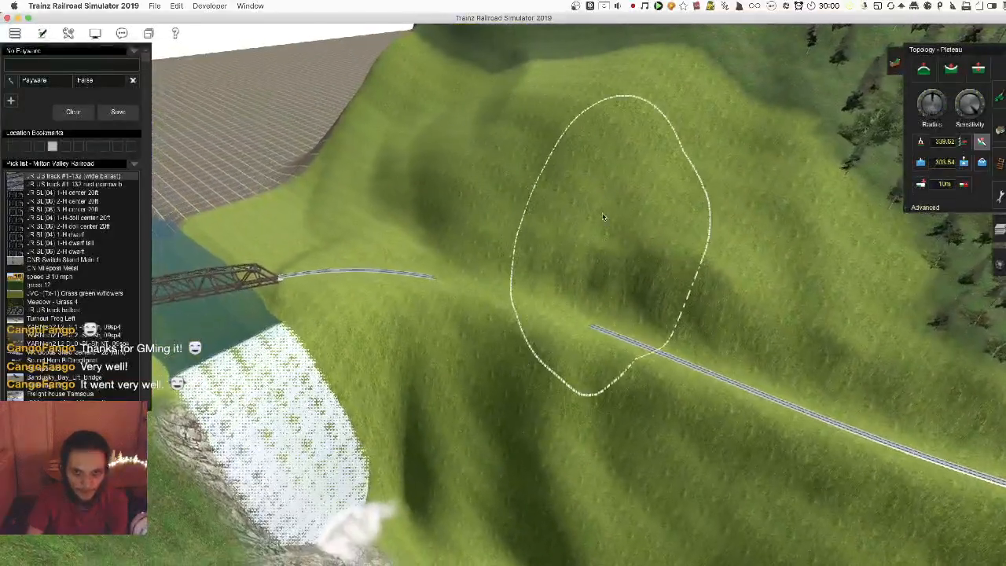
pyautogui.moveTo(534, 181); pyautogui.dragTo(724, 341)
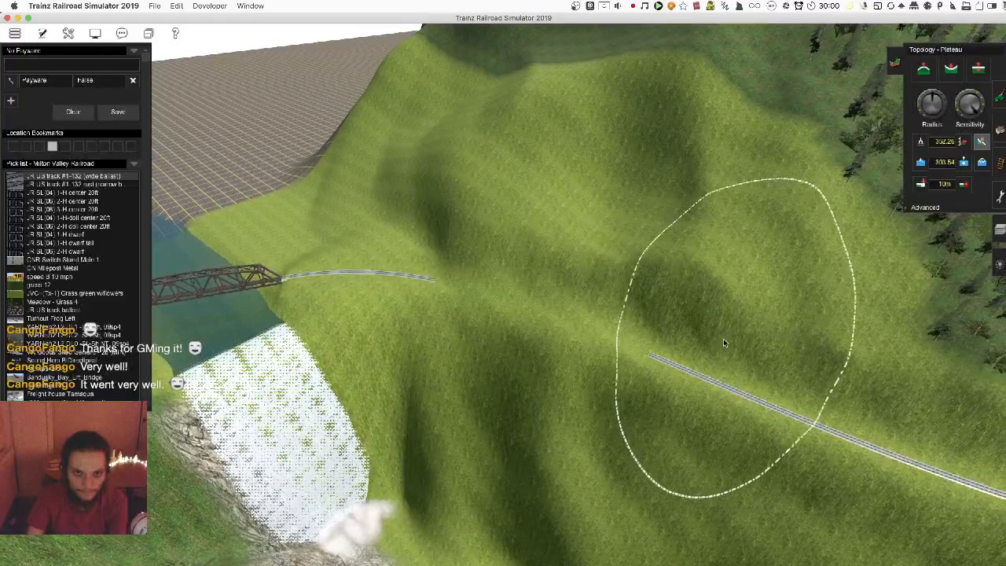
pyautogui.moveTo(685, 189); pyautogui.dragTo(670, 128)
# Smooth the mountain's upper face above the truss bridge with Plateau strokes
pyautogui.moveTo(483, 162); pyautogui.dragTo(651, 300, button='right')
pyautogui.scroll(-5, 650, 300)
pyautogui.scroll(5, 624, 248)
pyautogui.moveTo(632, 237)
pyautogui.mouseDown(button='right')
pyautogui.moveTo(699, 153)
pyautogui.moveTo(447, 276)
pyautogui.moveTo(505, 290)
pyautogui.moveTo(481, 318)
pyautogui.moveTo(624, 279)
pyautogui.moveTo(626, 299)
pyautogui.moveTo(546, 380)
pyautogui.moveTo(562, 281)
pyautogui.moveTo(556, 260)
pyautogui.mouseUp(button='right')
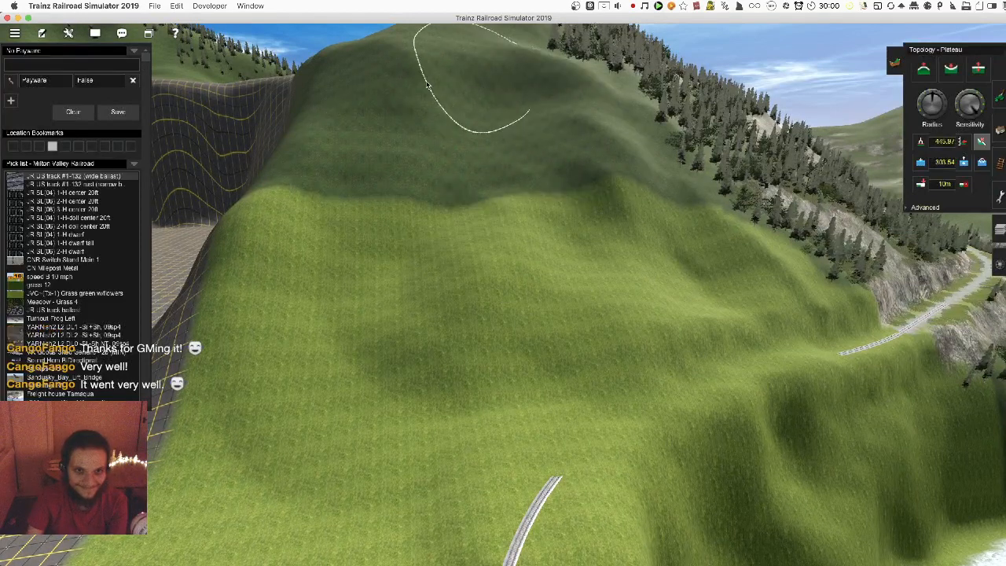
pyautogui.moveTo(493, 75); pyautogui.dragTo(504, 71)
pyautogui.scroll(-5, 455, 39)
pyautogui.scroll(2, 542, 189)
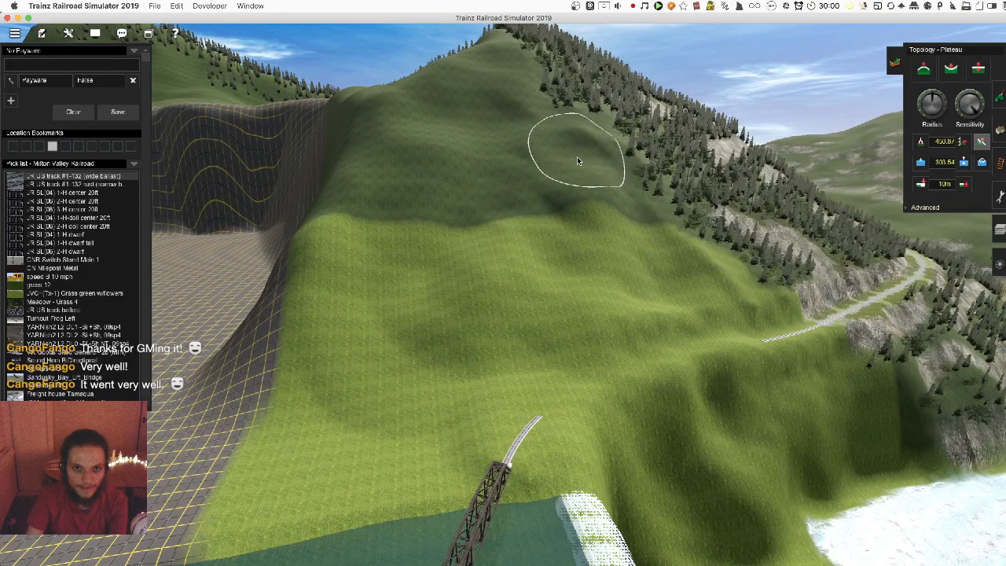
# Inspect the reshaped hillside from track level and from above, between the truss bridge and the rocky slope
pyautogui.rightClick(600, 288)
pyautogui.press('Right')
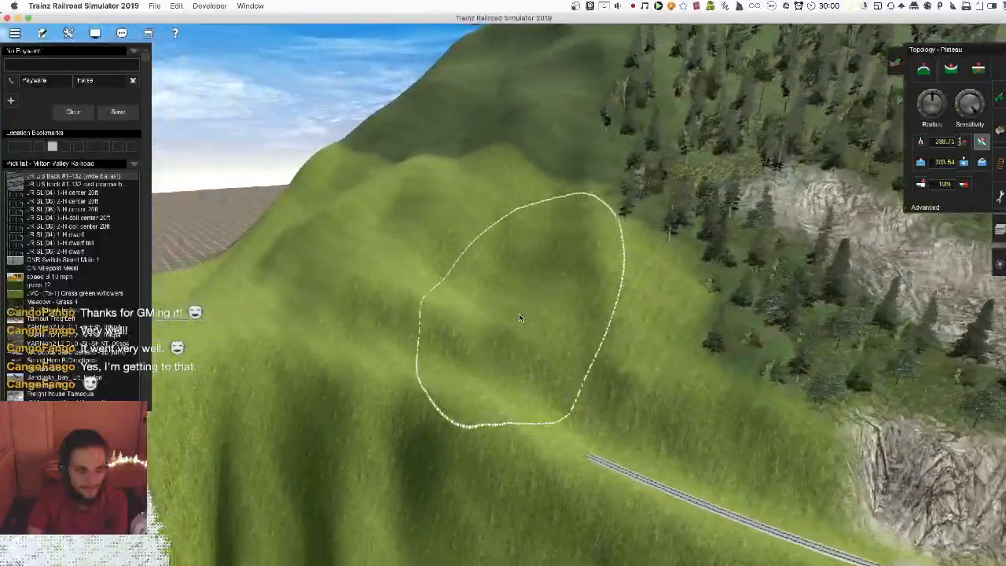
pyautogui.press('Down')
pyautogui.scroll(5, 514, 308)
pyautogui.press('Left')
pyautogui.press('Right')
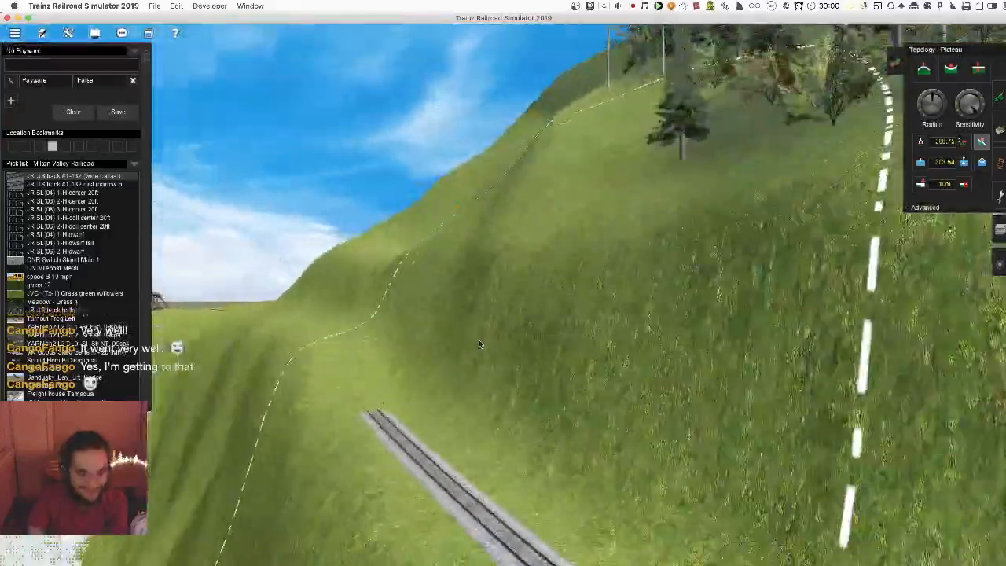
pyautogui.rightClick(449, 299)
pyautogui.press('Right')
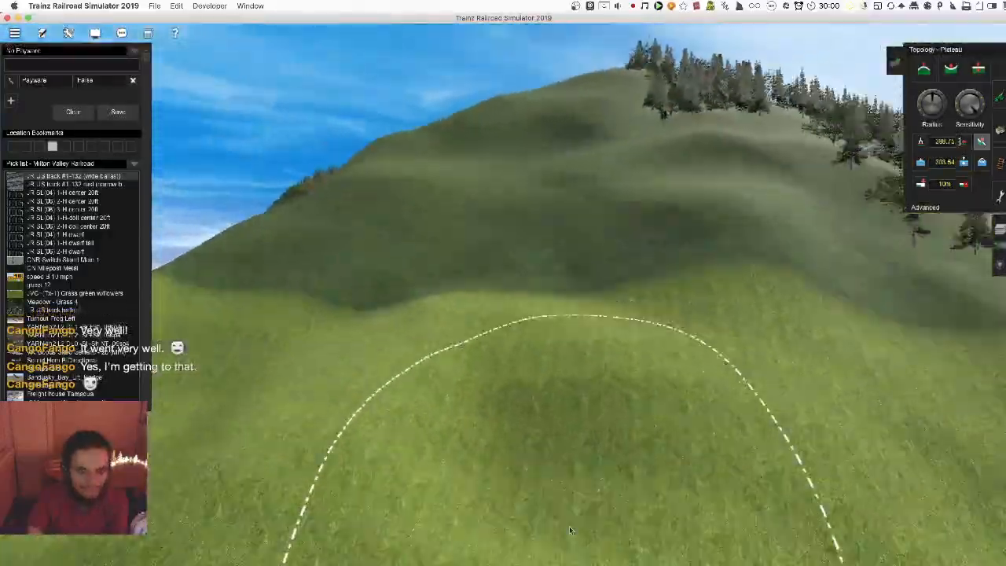
pyautogui.press('Left')
pyautogui.press('Up')
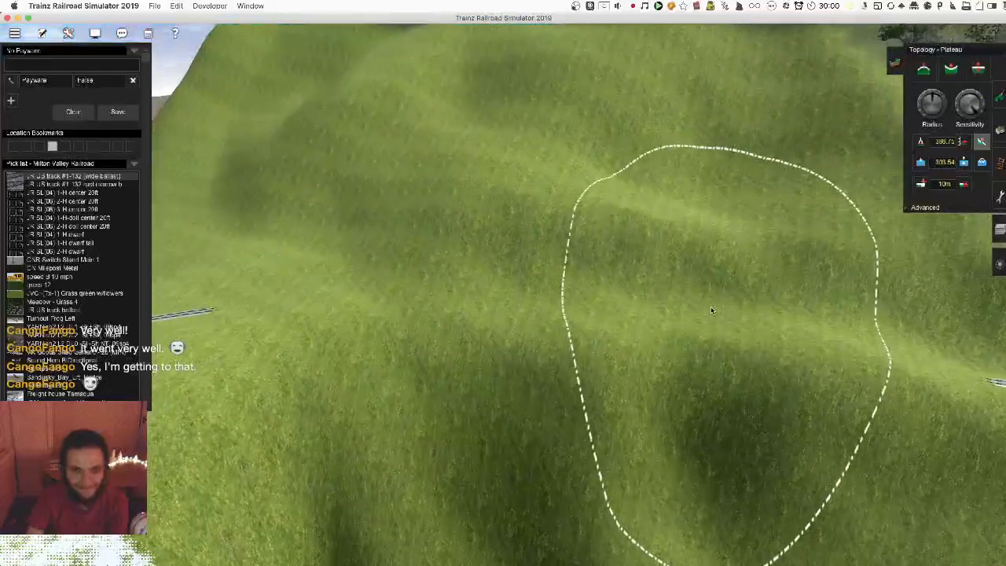
pyautogui.press('Left')
pyautogui.press('Down')
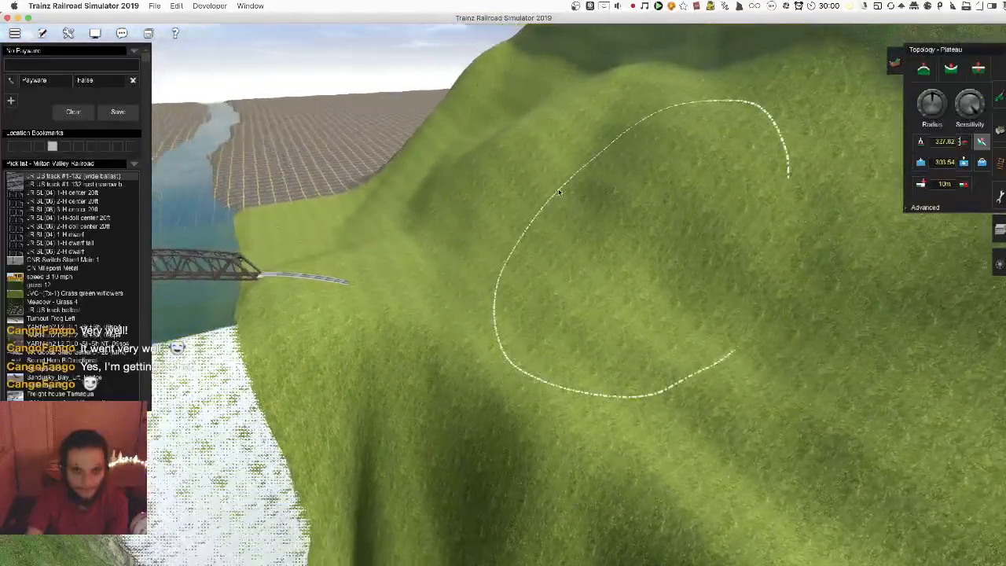
# Fill the folds in the grassy hillside above the gap in the track with Plateau strokes
pyautogui.moveTo(575, 314); pyautogui.dragTo(515, 222)
pyautogui.moveTo(631, 165)
pyautogui.mouseDown()
pyautogui.moveTo(529, 189)
pyautogui.moveTo(725, 83)
pyautogui.mouseUp()
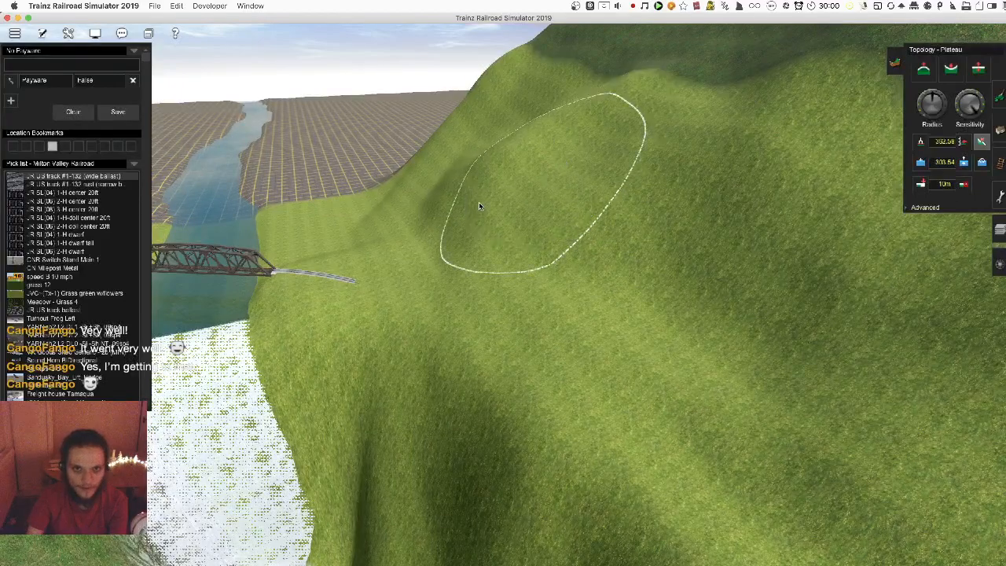
pyautogui.press('Down')
# Even out the middle of the grassy slope below the mountain's darker upper face with the Plateau tool
pyautogui.rightClick(580, 326)
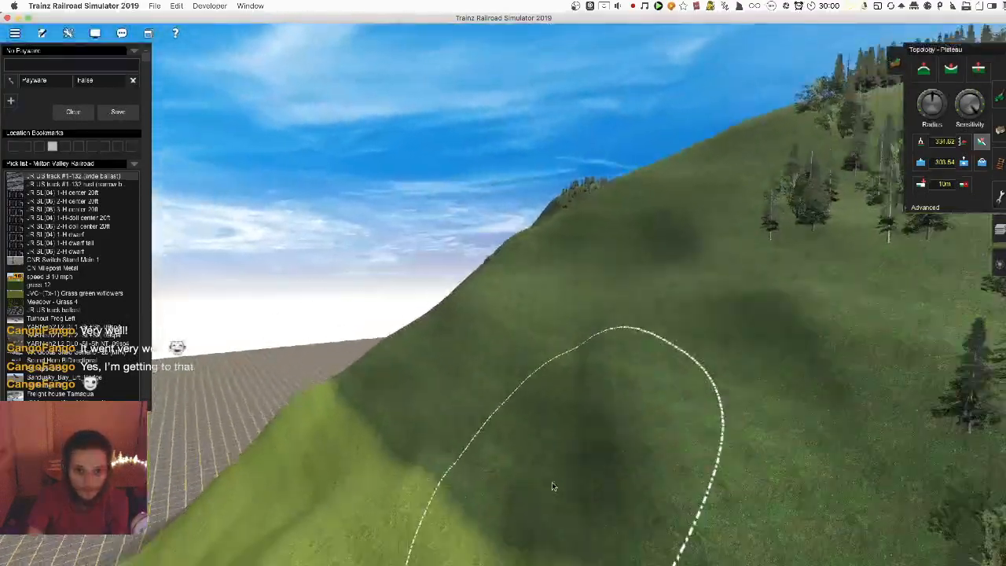
pyautogui.press('Up')
pyautogui.rightClick(485, 307)
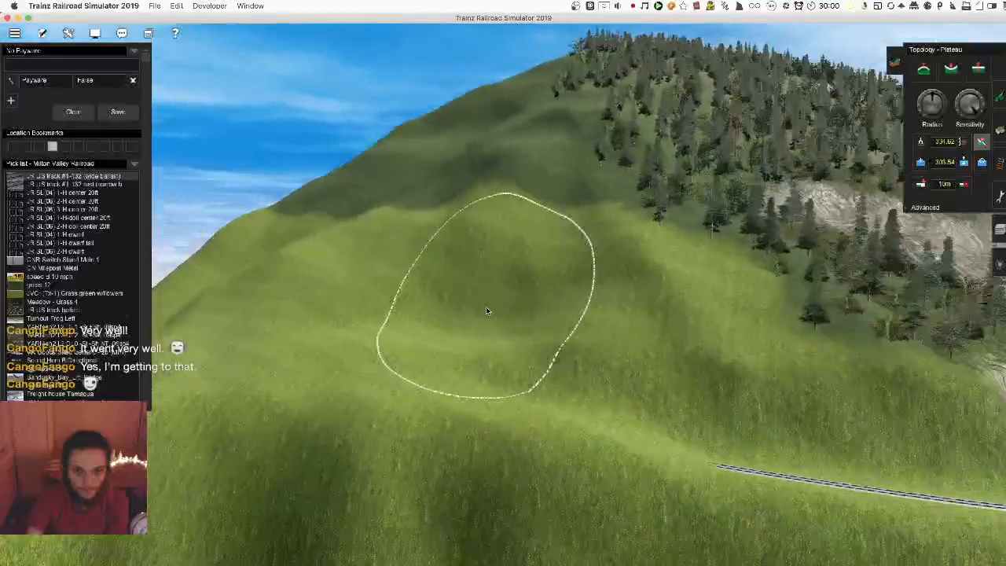
pyautogui.press('Right')
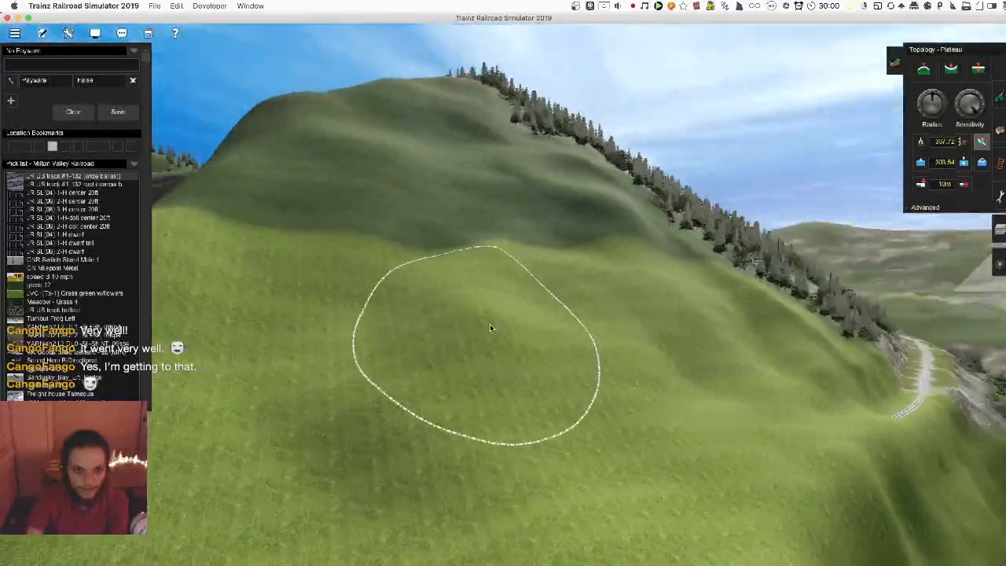
pyautogui.press('Right')
pyautogui.click(525, 379)
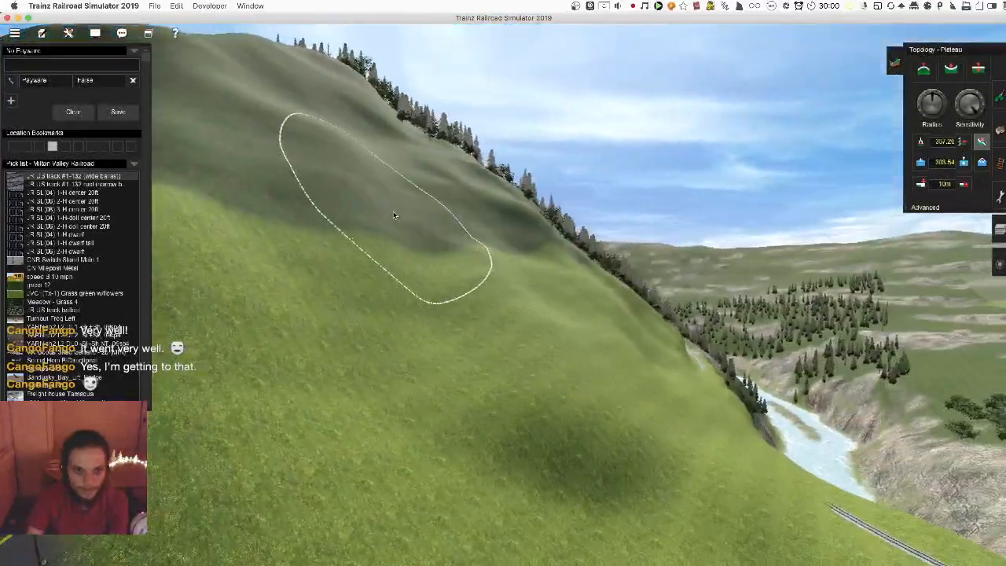
# Blend the folds and hollows of the grassy hillside into the darker upper face with Plateau strokes
pyautogui.click(483, 264)
pyautogui.press('Left')
pyautogui.click(607, 243)
pyautogui.press('Left')
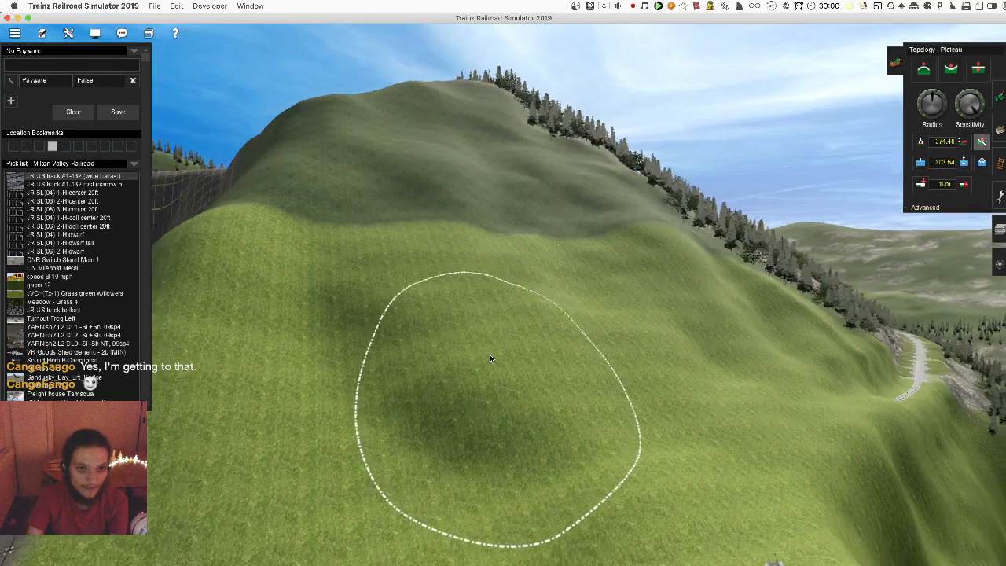
pyautogui.moveTo(491, 358)
pyautogui.mouseDown(button='right')
pyautogui.moveTo(534, 311)
pyautogui.moveTo(475, 299)
pyautogui.moveTo(516, 306)
pyautogui.moveTo(540, 344)
pyautogui.moveTo(476, 231)
pyautogui.moveTo(526, 372)
pyautogui.moveTo(585, 348)
pyautogui.moveTo(595, 371)
pyautogui.moveTo(499, 277)
pyautogui.moveTo(507, 304)
pyautogui.moveTo(512, 228)
pyautogui.moveTo(600, 330)
pyautogui.moveTo(539, 268)
pyautogui.moveTo(409, 255)
pyautogui.mouseUp(button='right')
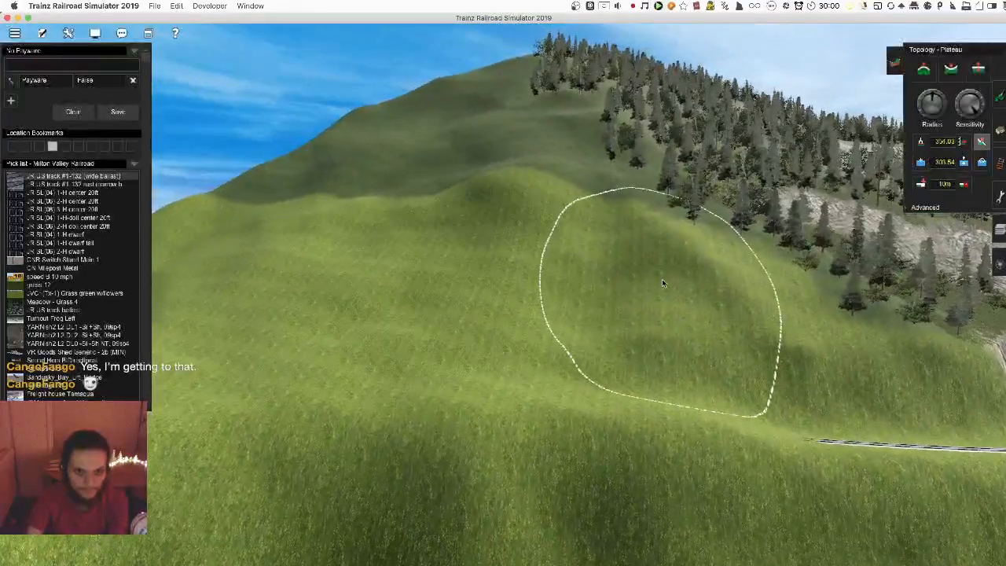
pyautogui.moveTo(516, 196)
pyautogui.mouseDown(button='right')
pyautogui.moveTo(541, 195)
pyautogui.moveTo(547, 245)
pyautogui.mouseUp(button='right')
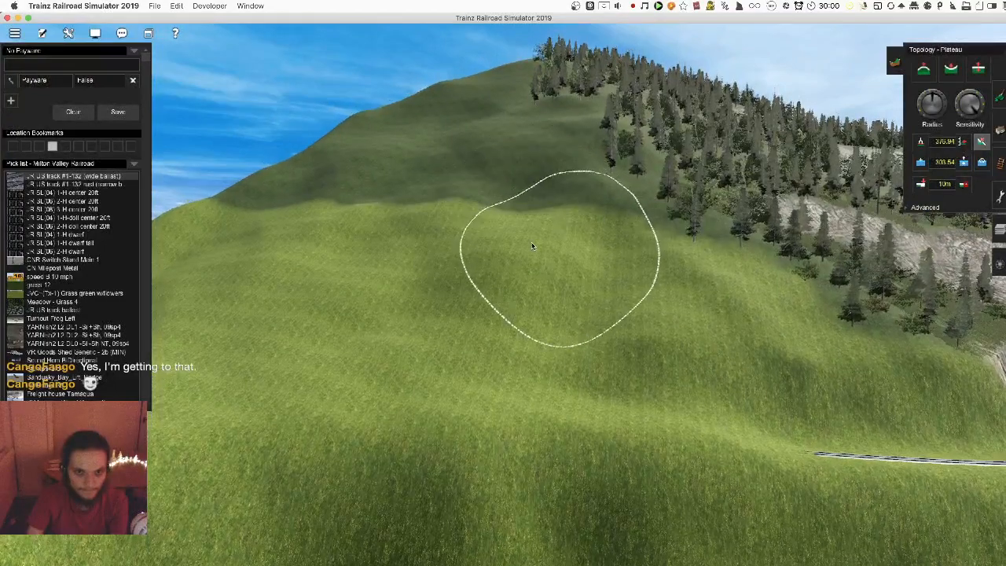
pyautogui.moveTo(521, 372)
pyautogui.mouseDown()
pyautogui.moveTo(492, 276)
pyautogui.moveTo(512, 264)
pyautogui.moveTo(531, 182)
pyautogui.mouseUp()
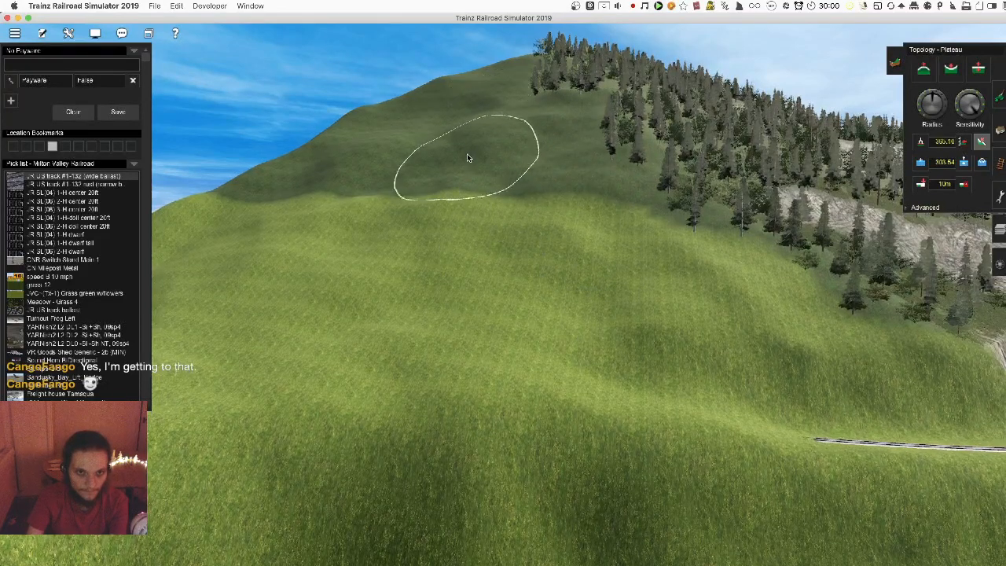
# Use the Flatten spline tool to level the terrain under the buried stretch of track between the truss bridge and the hillside
pyautogui.moveTo(562, 319); pyautogui.dragTo(504, 297, button='right')
pyautogui.scroll(-4, 886, 235)
pyautogui.click(1000, 162)
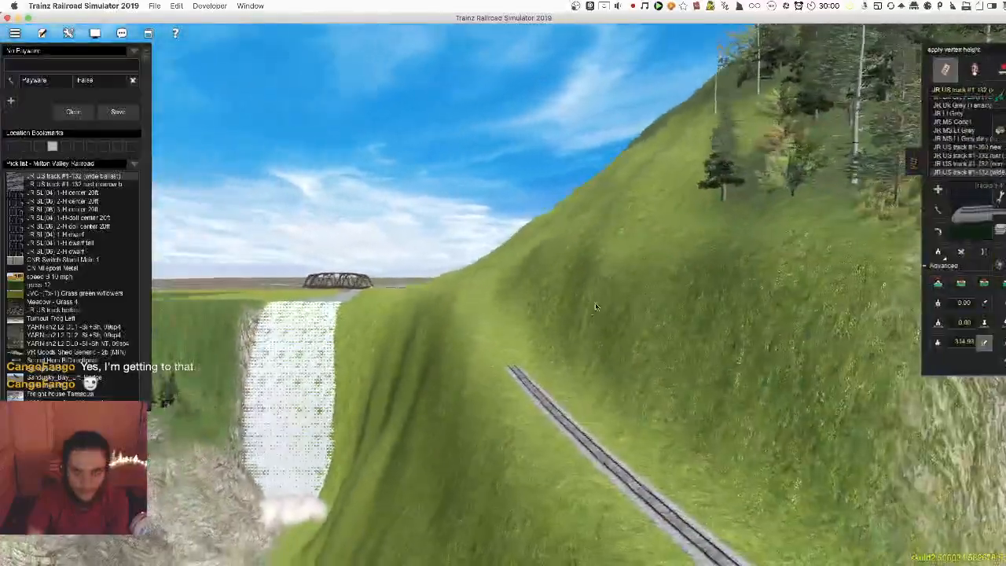
pyautogui.scroll(5, 944, 280)
pyautogui.scroll(-4, 945, 280)
pyautogui.click(976, 283)
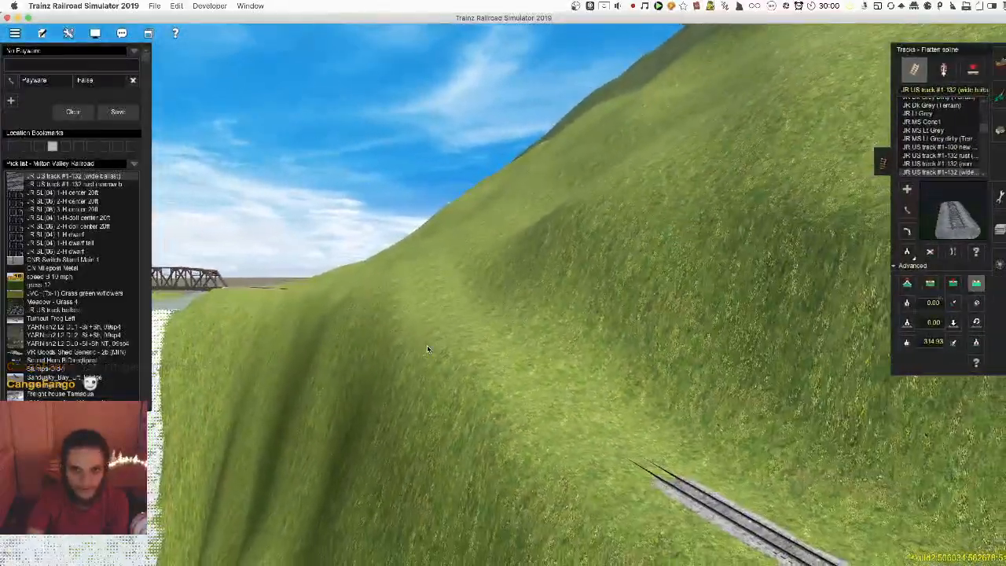
pyautogui.click(463, 358)
# Reshape the steep grassy bank from the track beside the waterfall down to the rapids with Plateau strokes
pyautogui.moveTo(458, 308); pyautogui.dragTo(501, 364, button='right')
pyautogui.scroll(-5, 503, 362)
pyautogui.moveTo(542, 337)
pyautogui.mouseDown(button='right')
pyautogui.moveTo(857, 173)
pyautogui.moveTo(901, 130)
pyautogui.moveTo(393, 208)
pyautogui.moveTo(545, 204)
pyautogui.moveTo(933, 138)
pyautogui.mouseUp(button='right')
pyautogui.press('F1')
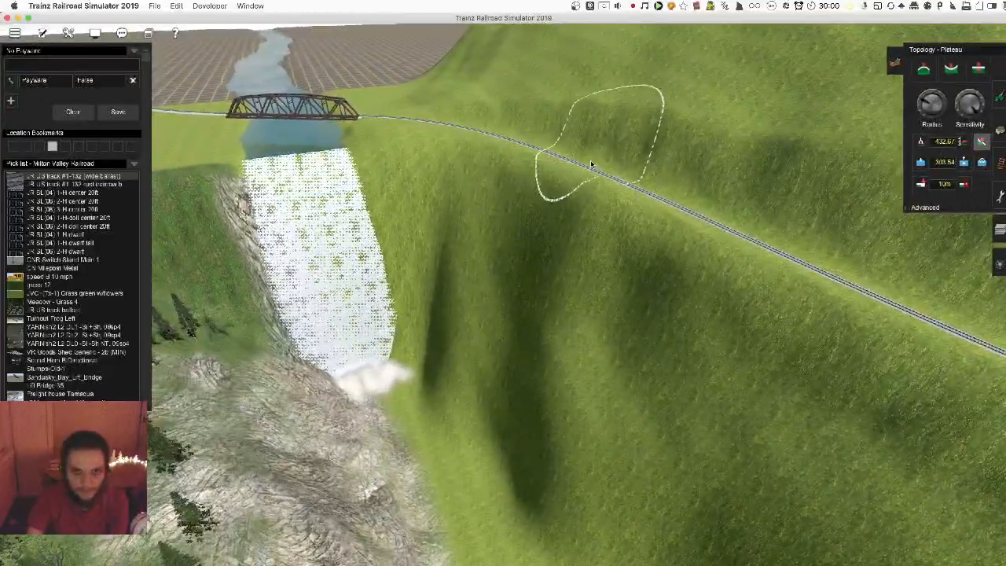
pyautogui.moveTo(589, 181); pyautogui.dragTo(582, 254)
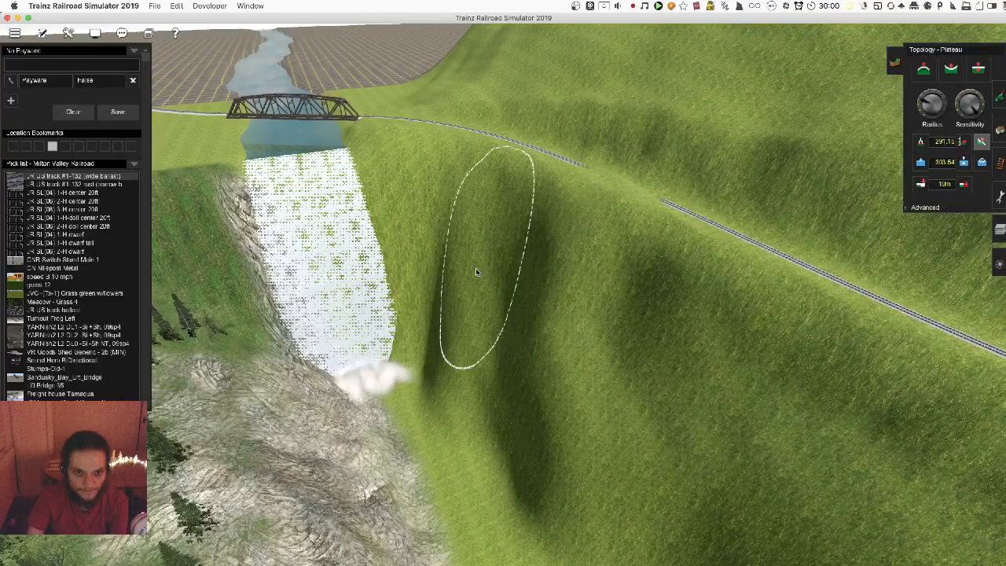
pyautogui.moveTo(517, 342); pyautogui.dragTo(525, 346)
pyautogui.rightClick(584, 384)
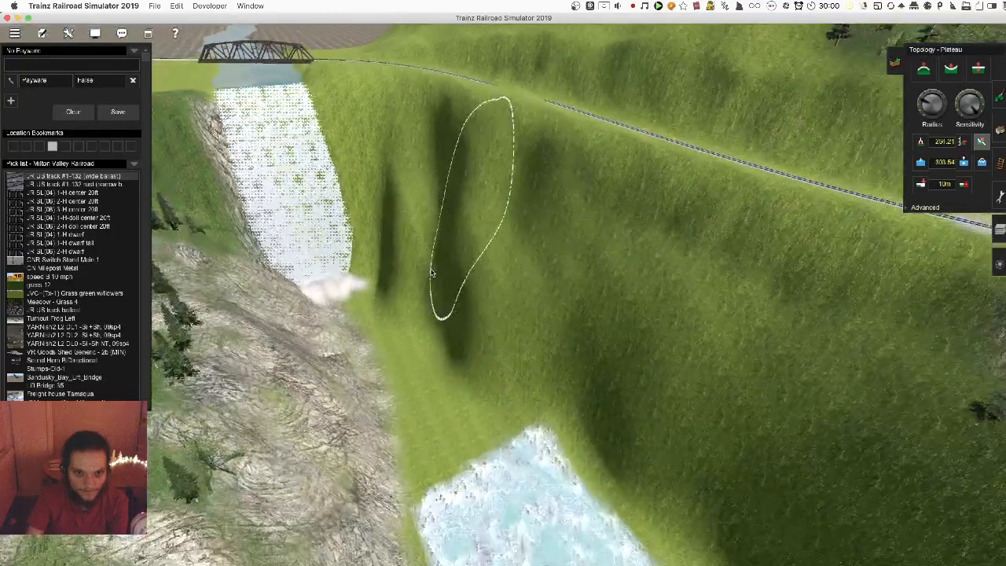
pyautogui.moveTo(458, 181)
pyautogui.mouseDown()
pyautogui.moveTo(430, 225)
pyautogui.moveTo(412, 221)
pyautogui.mouseUp()
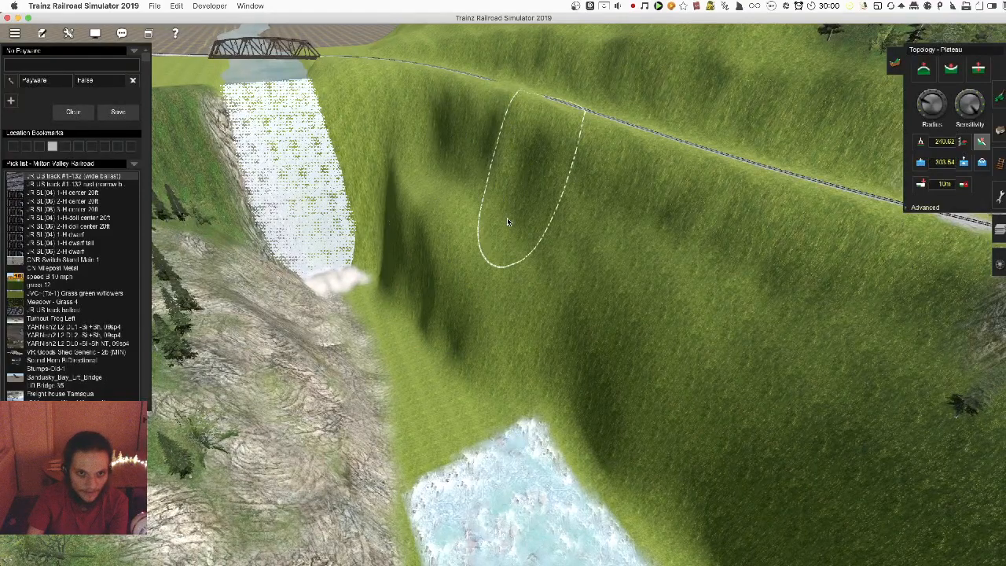
pyautogui.moveTo(509, 288); pyautogui.dragTo(606, 367)
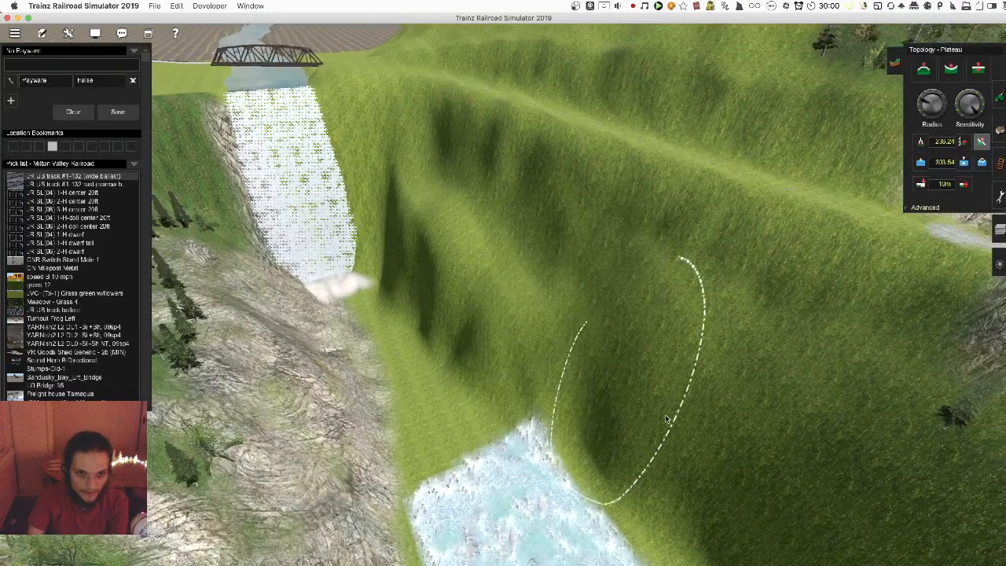
pyautogui.rightClick(669, 423)
pyautogui.moveTo(489, 228)
pyautogui.mouseDown()
pyautogui.moveTo(516, 297)
pyautogui.moveTo(650, 383)
pyautogui.moveTo(715, 396)
pyautogui.mouseUp()
# Build out the grassy slope below the track next to the rocky outcrop with the Plateau tool
pyautogui.press('Left')
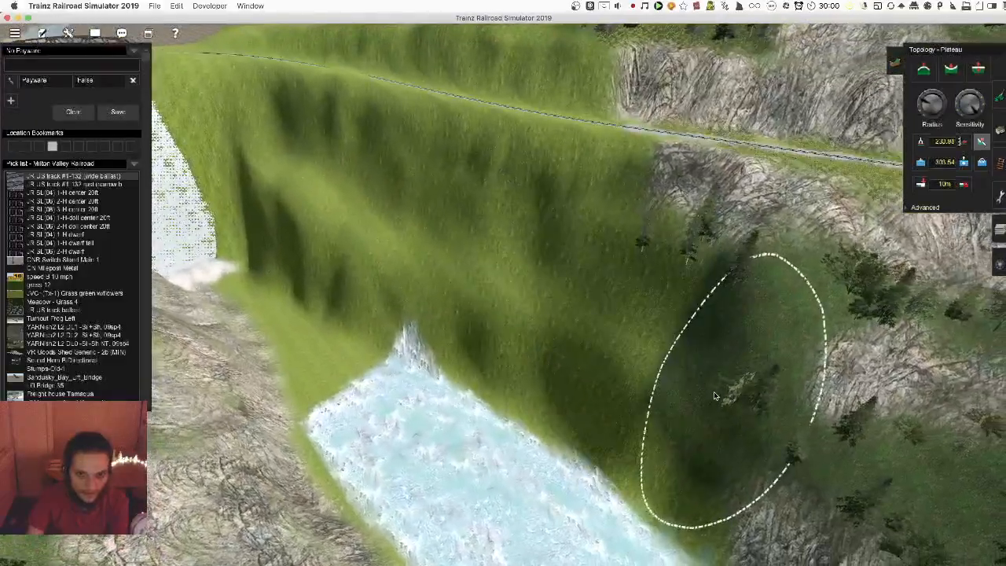
pyautogui.press('Left')
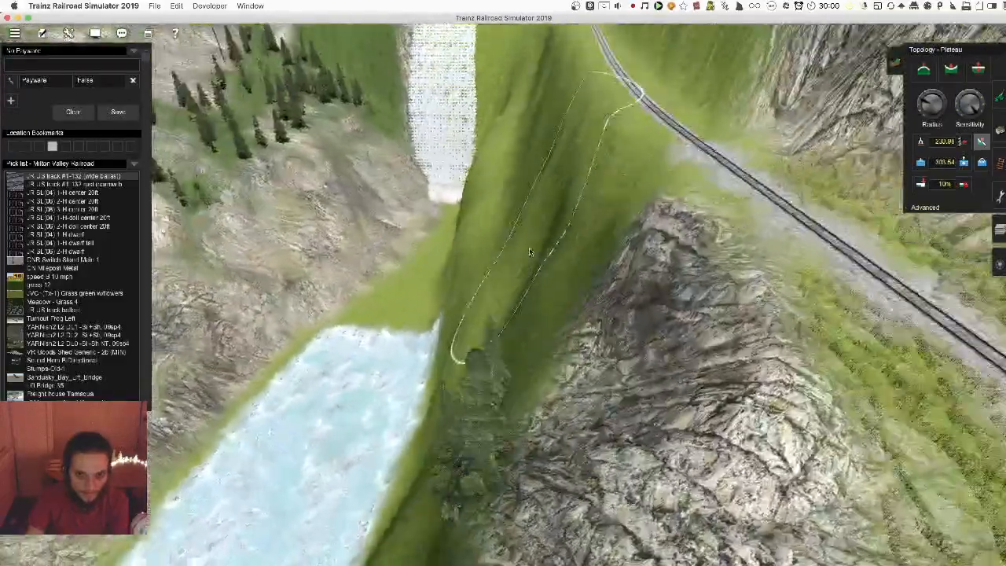
pyautogui.scroll(3, 507, 275)
pyautogui.press('Right')
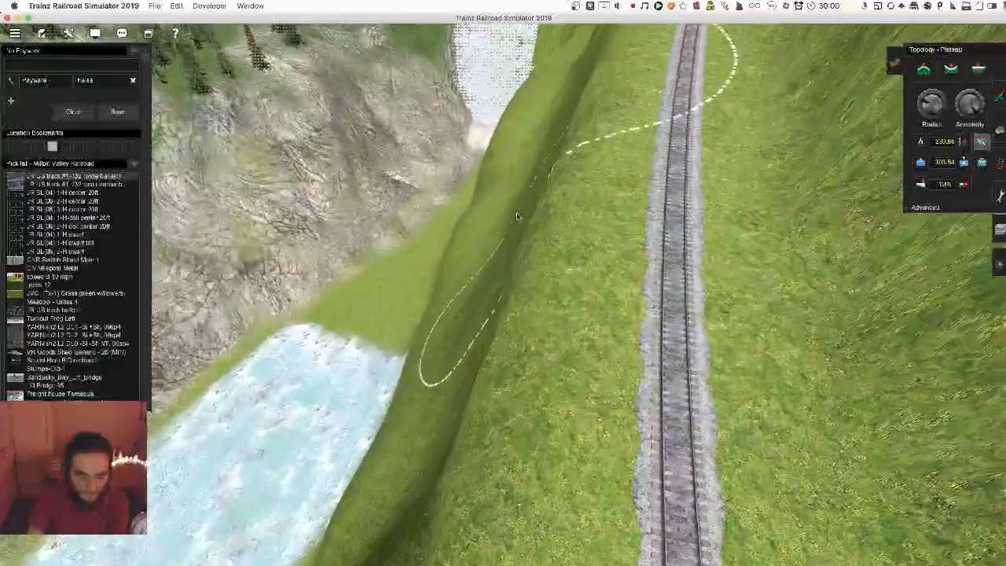
pyautogui.press('Right')
pyautogui.press('Up')
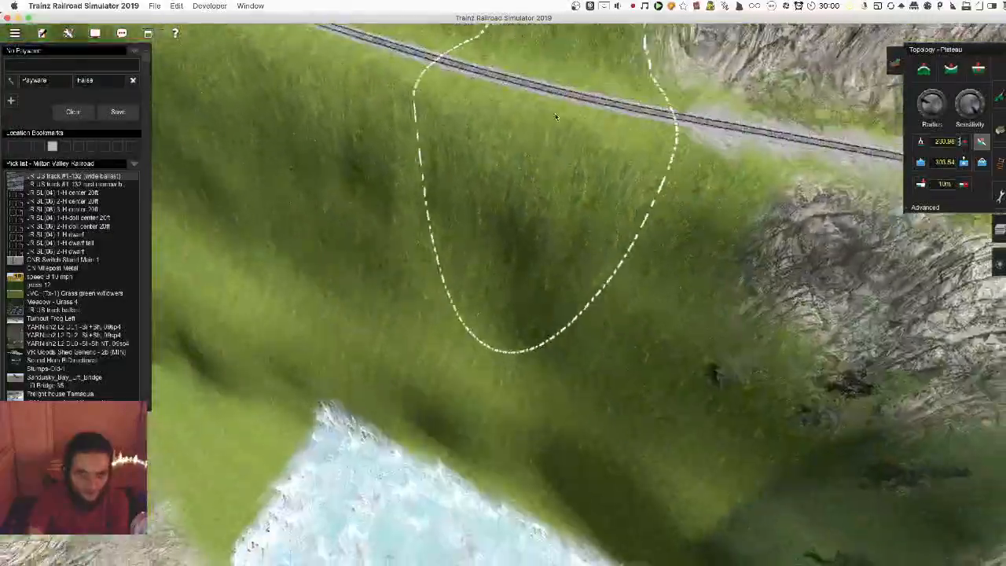
pyautogui.moveTo(565, 169)
pyautogui.mouseDown()
pyautogui.moveTo(430, 235)
pyautogui.moveTo(411, 225)
pyautogui.mouseUp()
pyautogui.press('Down')
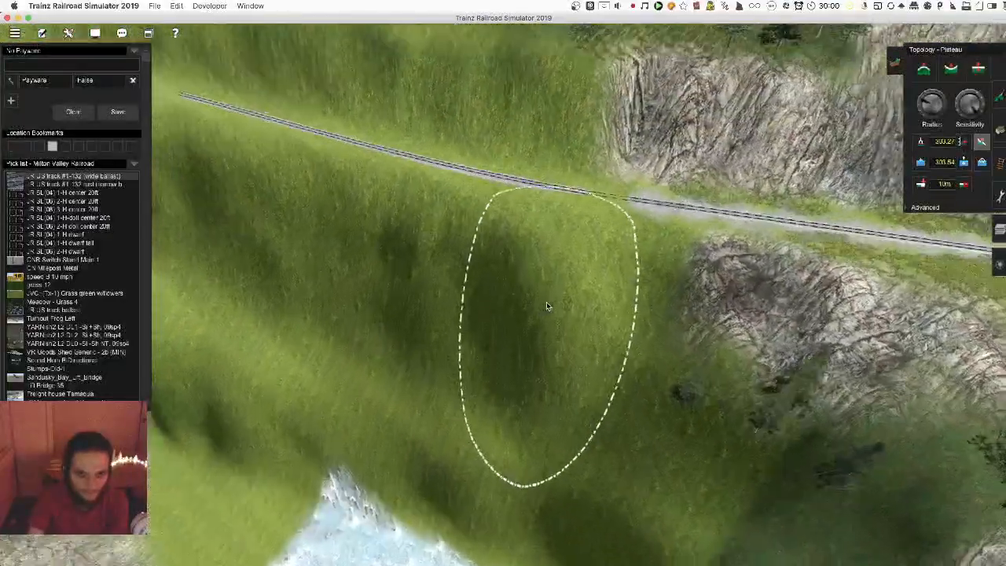
pyautogui.moveTo(543, 343)
pyautogui.mouseDown()
pyautogui.moveTo(629, 391)
pyautogui.moveTo(469, 338)
pyautogui.mouseUp()
pyautogui.press('Left')
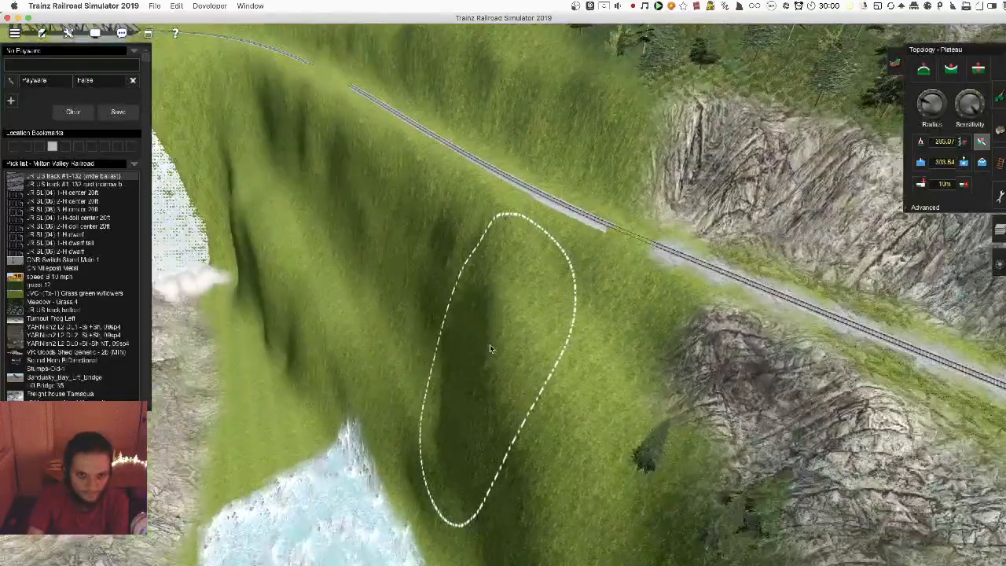
pyautogui.press('Right')
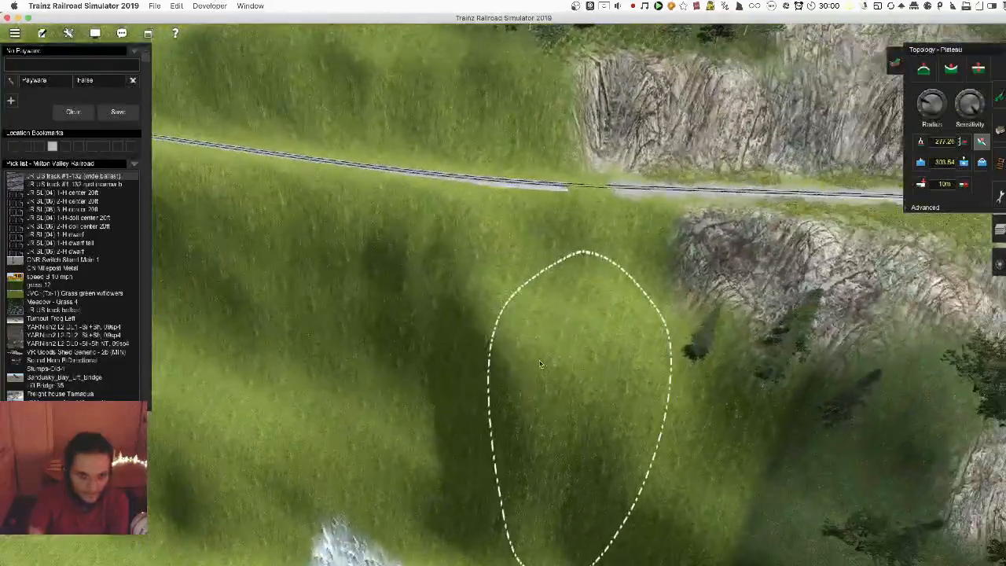
pyautogui.moveTo(549, 360); pyautogui.dragTo(448, 355)
# Even out the middle of the embankment between the track and the upper end of the rapids with Plateau strokes
pyautogui.press('Right')
pyautogui.press('Right')
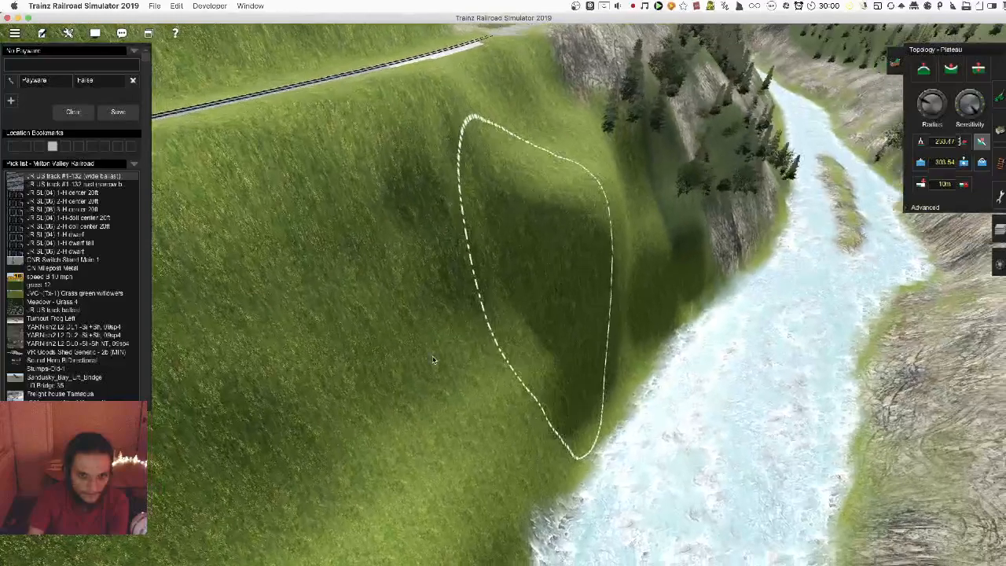
pyautogui.moveTo(553, 269); pyautogui.dragTo(403, 321)
pyautogui.press('Left')
pyautogui.moveTo(577, 267); pyautogui.dragTo(398, 189)
pyautogui.press('Left')
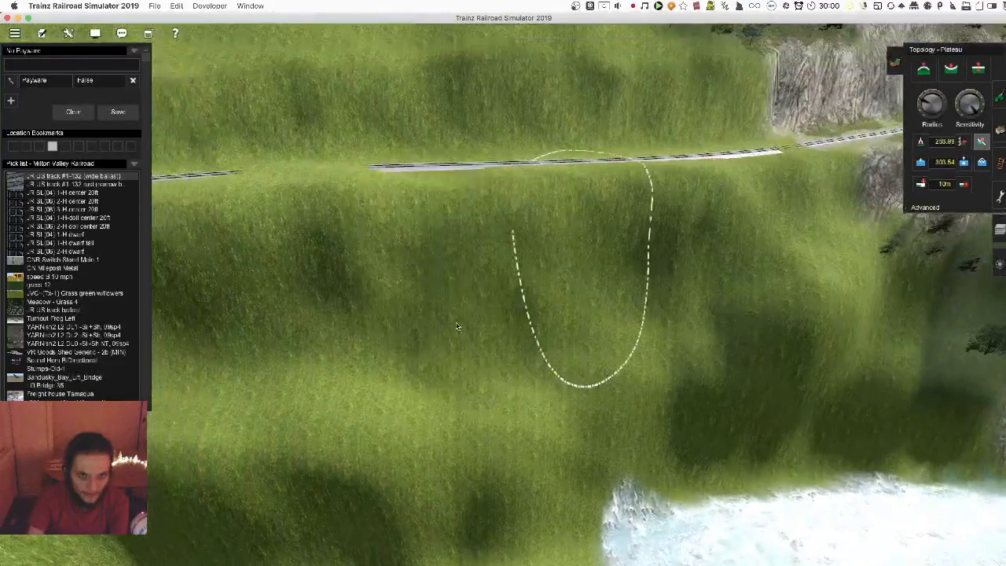
pyautogui.moveTo(458, 326); pyautogui.dragTo(470, 338)
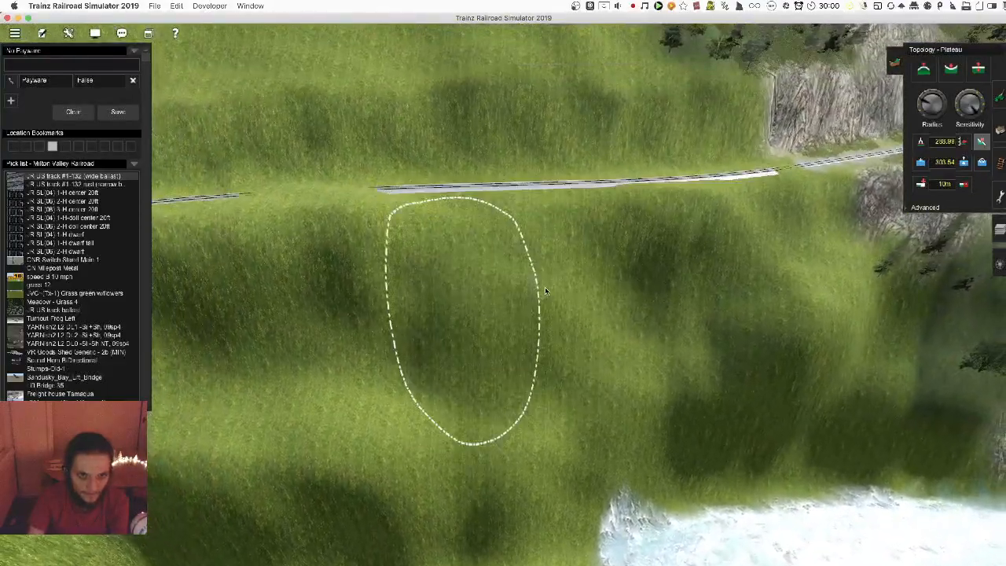
pyautogui.moveTo(507, 260); pyautogui.dragTo(555, 329)
# Fill the dark hollows in the bank between the rapids and the waterfall, up to the track edge, using Plateau
pyautogui.press('Right')
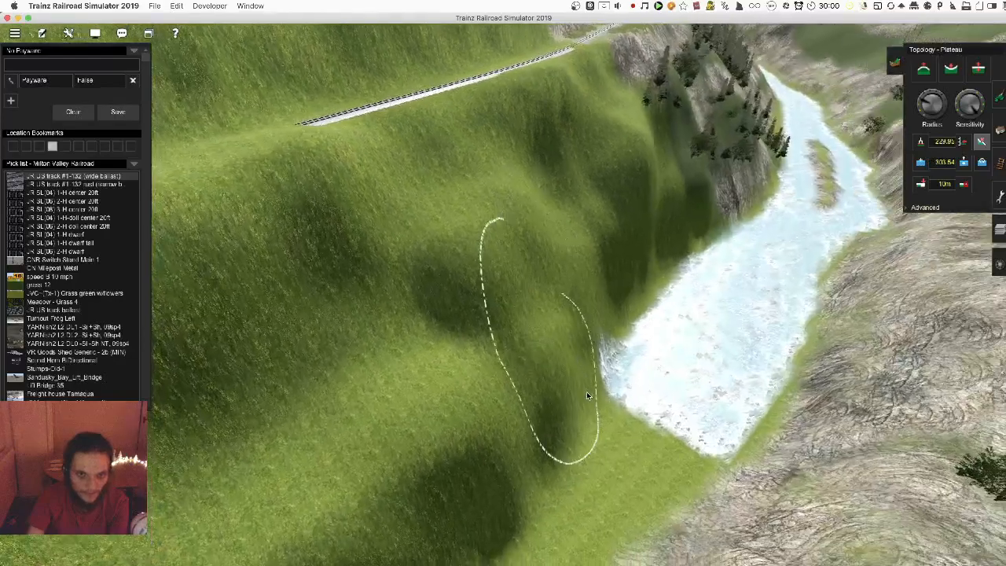
pyautogui.press('Right')
pyautogui.moveTo(519, 377); pyautogui.dragTo(419, 323)
pyautogui.press('Left')
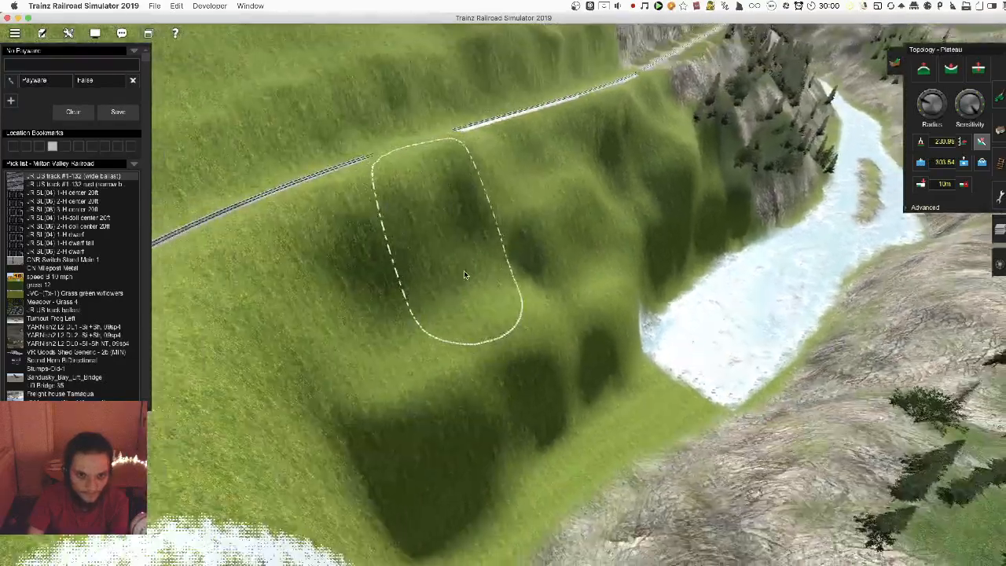
pyautogui.moveTo(458, 202)
pyautogui.mouseDown()
pyautogui.moveTo(499, 196)
pyautogui.moveTo(513, 206)
pyautogui.mouseUp()
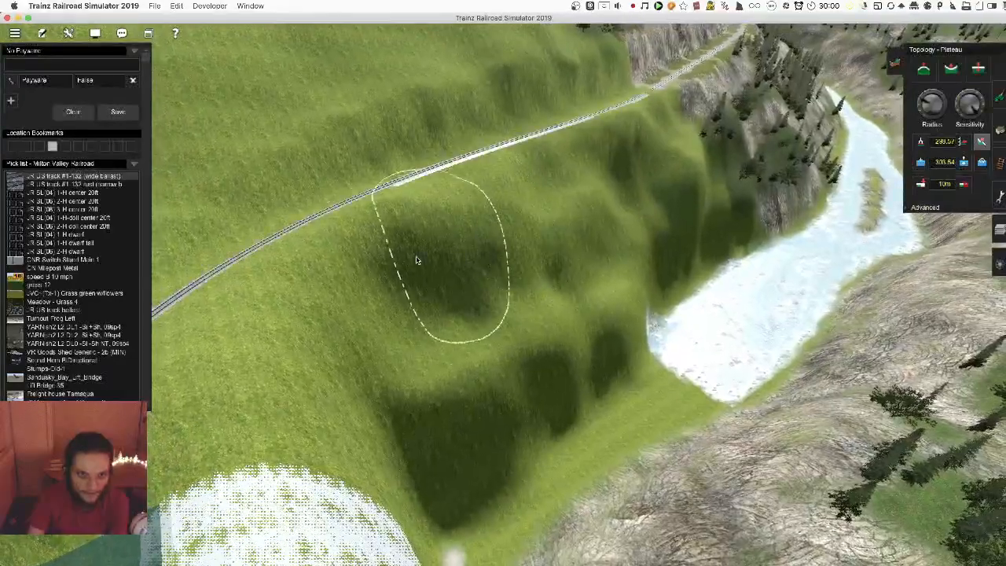
pyautogui.moveTo(418, 305)
pyautogui.mouseDown()
pyautogui.moveTo(409, 283)
pyautogui.moveTo(478, 284)
pyautogui.mouseUp()
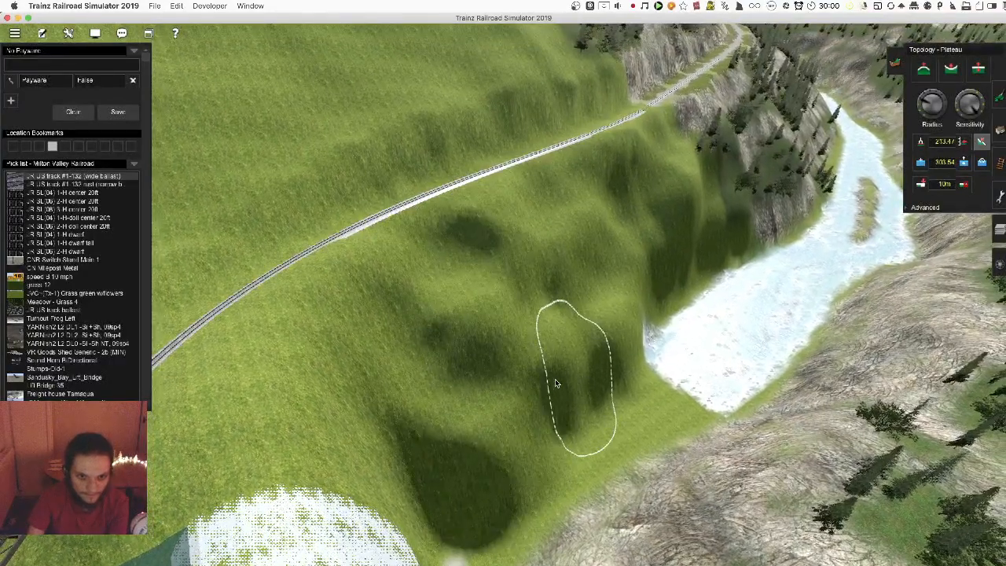
# Soften the ridges and ledges on the slope below the track's curve with further Plateau strokes
pyautogui.press('Right')
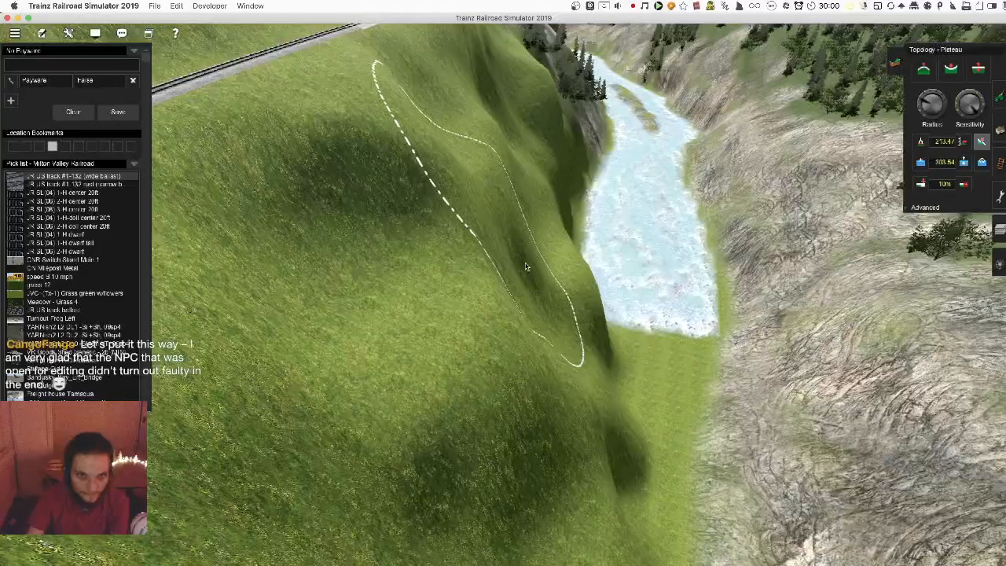
pyautogui.press('Left')
pyautogui.moveTo(433, 296)
pyautogui.mouseDown()
pyautogui.moveTo(557, 258)
pyautogui.moveTo(551, 215)
pyautogui.mouseUp()
pyautogui.scroll(-5, 551, 217)
pyautogui.moveTo(412, 183); pyautogui.dragTo(406, 180)
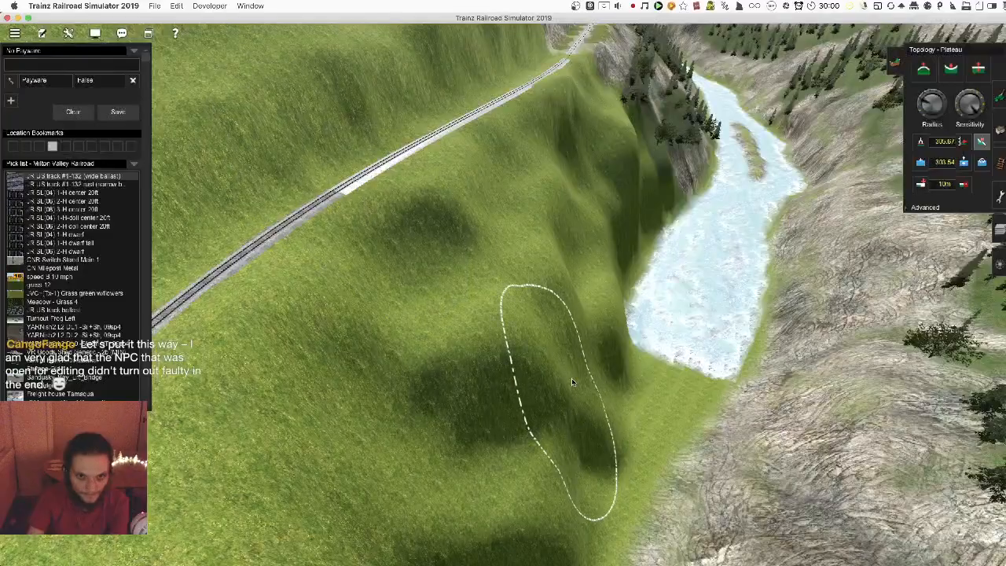
# Extend the grassy slope into the deep hollow at the foot of the waterfall with the Plateau tool
pyautogui.rightClick(554, 452)
pyautogui.press('Up')
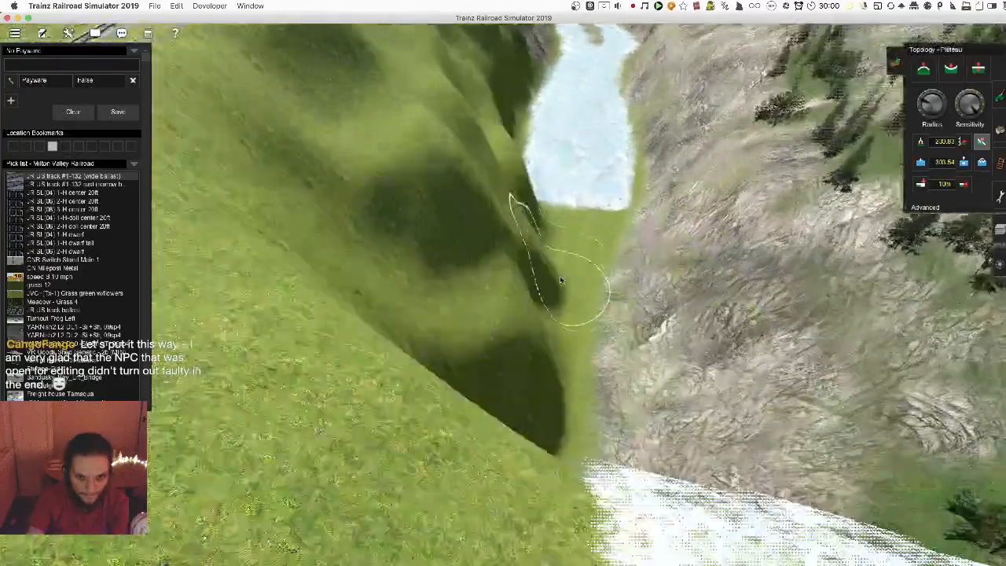
pyautogui.moveTo(430, 425); pyautogui.dragTo(466, 430)
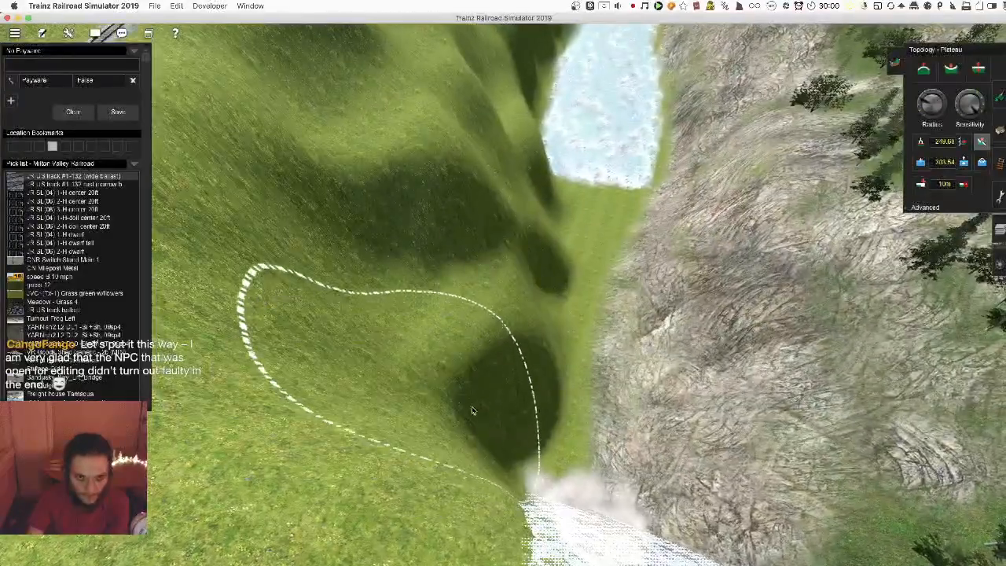
pyautogui.press('Right')
pyautogui.press('Down')
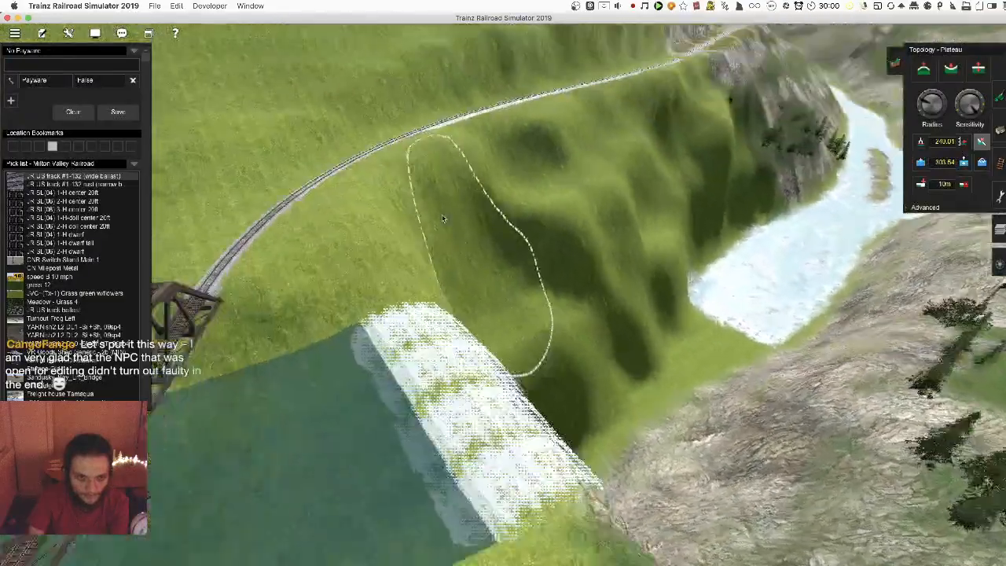
# Smooth the top of the bank beside the track's curve near the truss bridge with a Plateau stroke
pyautogui.press('Up')
pyautogui.press('Up')
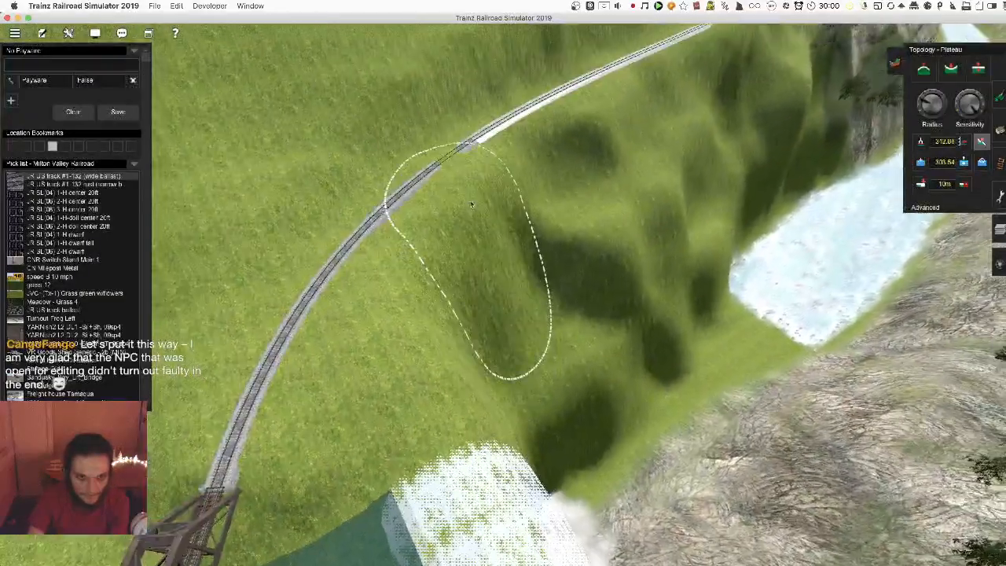
pyautogui.press('Up')
pyautogui.moveTo(523, 250); pyautogui.dragTo(502, 269)
pyautogui.moveTo(470, 317); pyautogui.dragTo(544, 343, button='right')
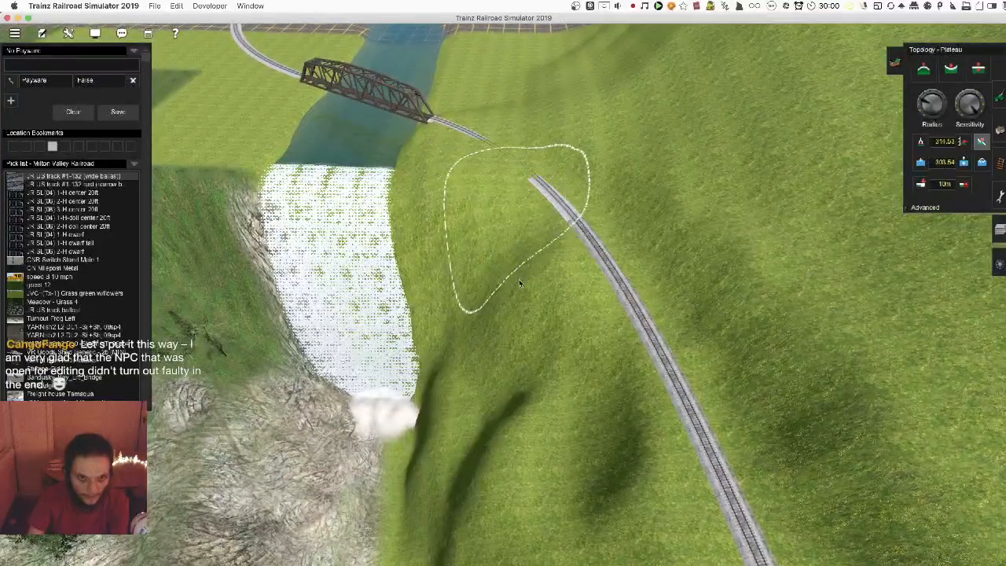
# Undo the latest Plateau edits between the waterfall and the track, including another attempt to fill that bank
pyautogui.press('super+z')
pyautogui.press('super+z')
pyautogui.moveTo(498, 340)
pyautogui.mouseDown()
pyautogui.moveTo(515, 346)
pyautogui.moveTo(485, 242)
pyautogui.mouseUp()
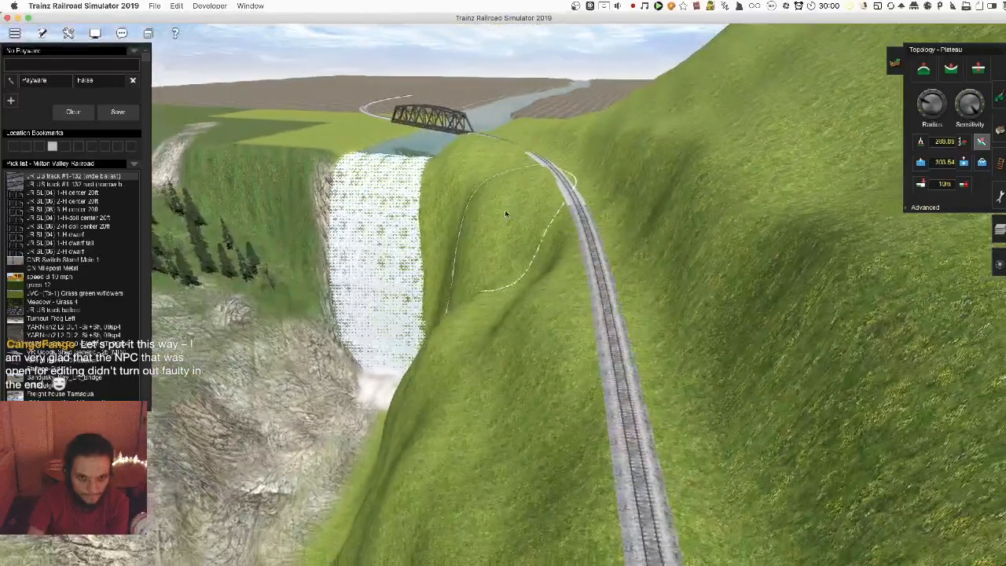
pyautogui.press('super+z')
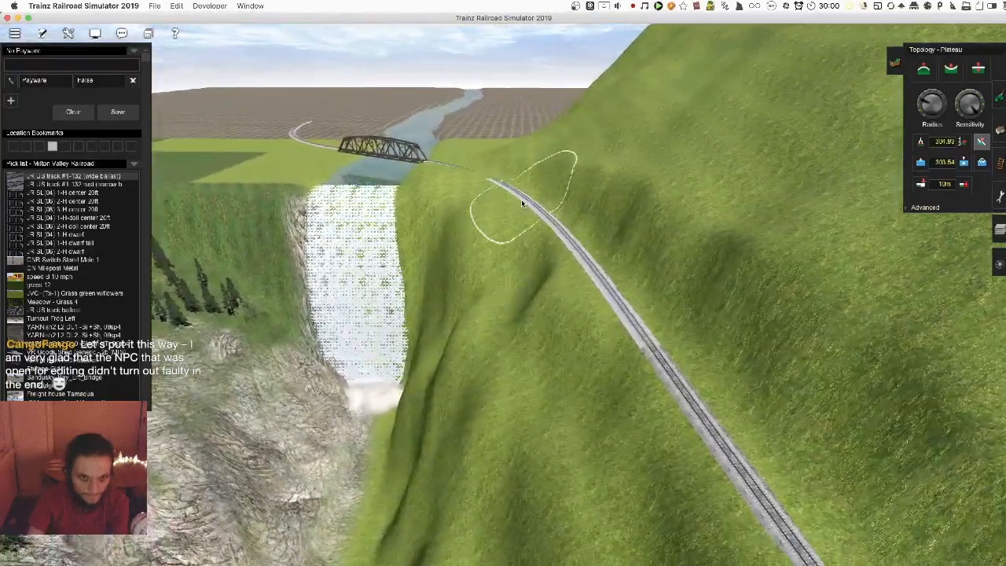
pyautogui.moveTo(546, 350)
pyautogui.mouseDown(button='right')
pyautogui.moveTo(554, 368)
pyautogui.moveTo(531, 357)
pyautogui.moveTo(530, 310)
pyautogui.moveTo(503, 300)
pyautogui.moveTo(472, 358)
pyautogui.moveTo(483, 308)
pyautogui.moveTo(462, 350)
pyautogui.mouseUp(button='right')
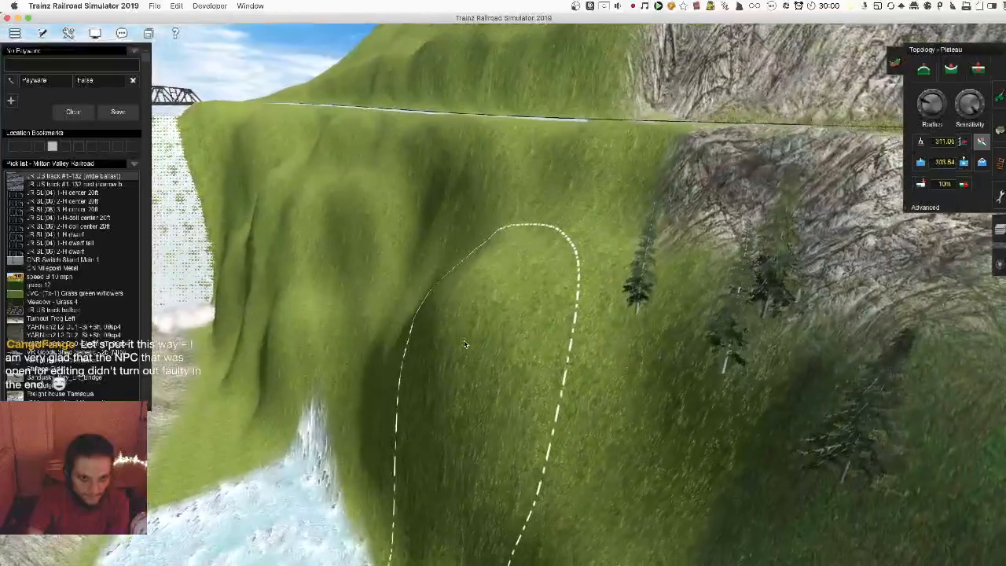
# Smooth the steep grassy slope between the track and the river below the waterfall with a Plateau stroke
pyautogui.moveTo(472, 313)
pyautogui.mouseDown(button='right')
pyautogui.moveTo(475, 398)
pyautogui.moveTo(455, 332)
pyautogui.mouseUp(button='right')
pyautogui.moveTo(499, 306)
pyautogui.mouseDown(button='right')
pyautogui.moveTo(531, 368)
pyautogui.moveTo(485, 406)
pyautogui.mouseUp(button='right')
pyautogui.moveTo(472, 383); pyautogui.dragTo(469, 348)
pyautogui.moveTo(483, 410)
pyautogui.mouseDown(button='right')
pyautogui.moveTo(450, 526)
pyautogui.moveTo(439, 506)
pyautogui.mouseUp(button='right')
pyautogui.moveTo(497, 346); pyautogui.dragTo(490, 371, button='right')
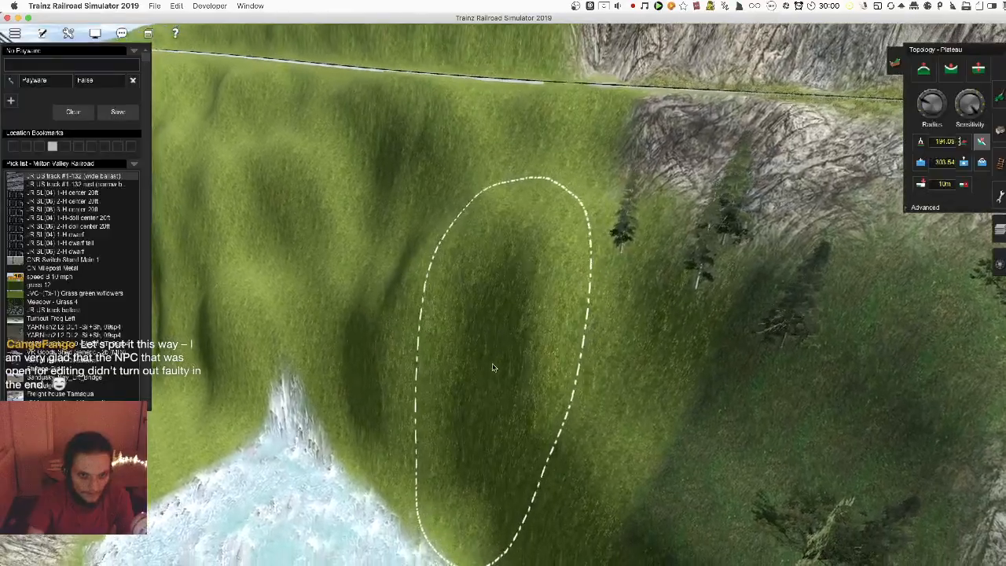
# Switch from terrain sculpting to the track tools and save the route
pyautogui.moveTo(598, 256)
pyautogui.mouseDown(button='right')
pyautogui.moveTo(591, 212)
pyautogui.moveTo(557, 227)
pyautogui.moveTo(527, 271)
pyautogui.moveTo(534, 291)
pyautogui.moveTo(653, 272)
pyautogui.moveTo(857, 177)
pyautogui.mouseUp(button='right')
pyautogui.click(1000, 163)
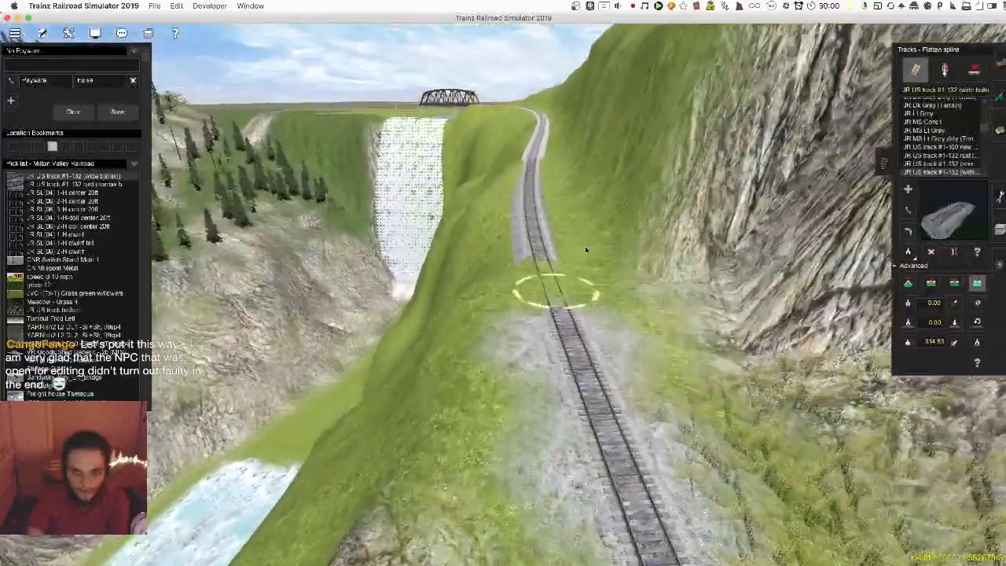
pyautogui.rightClick(534, 224)
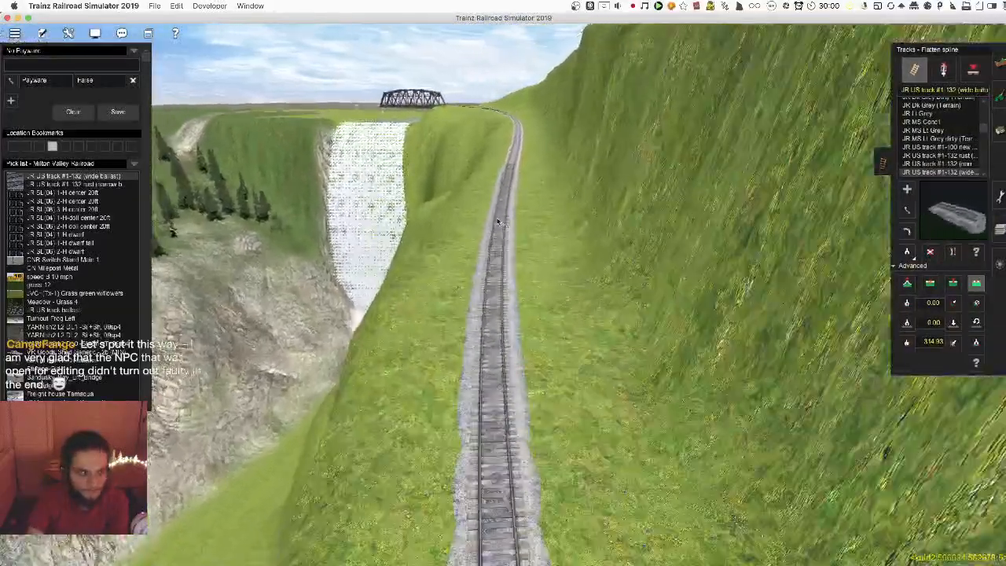
pyautogui.rightClick(510, 169)
pyautogui.moveTo(521, 254); pyautogui.dragTo(522, 441, button='right')
pyautogui.hotkey('ctrl', 's')
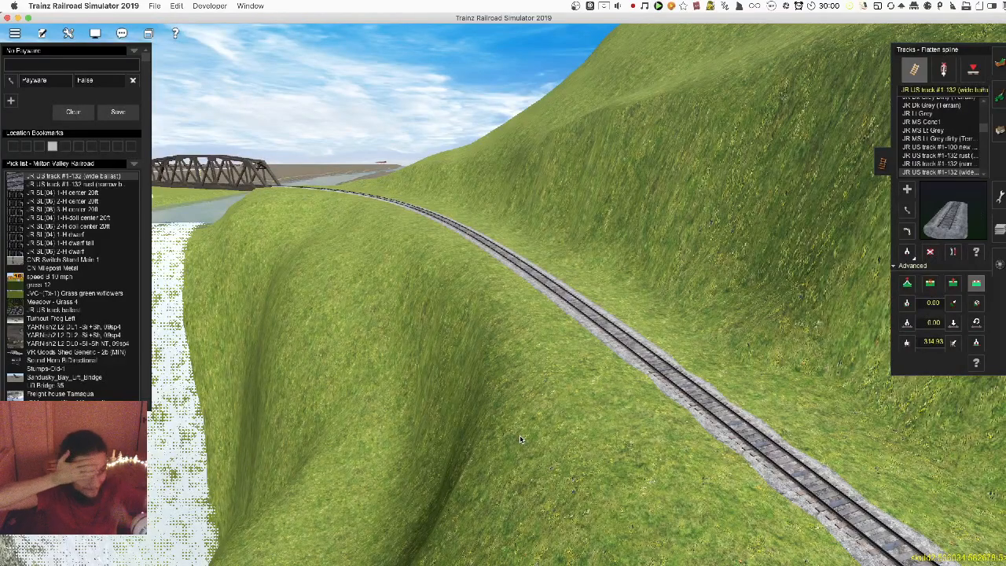
# Examine the track's curve, the slopes above the waterfall and the near approach to the truss bridge
pyautogui.scroll(-3, 519, 440)
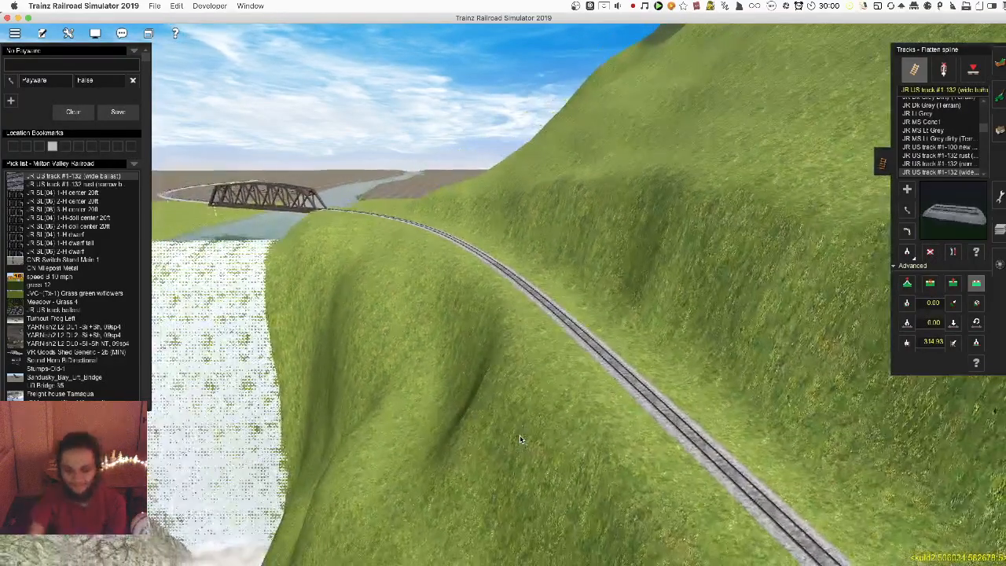
pyautogui.rightClick(461, 296)
pyautogui.press('Right')
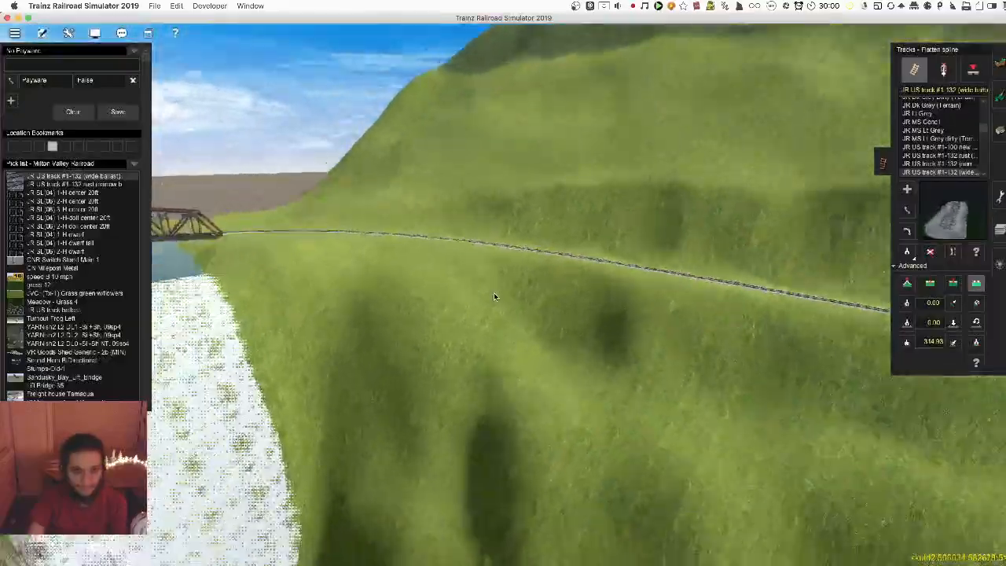
pyautogui.press('Right')
pyautogui.rightClick(479, 364)
pyautogui.press('Left')
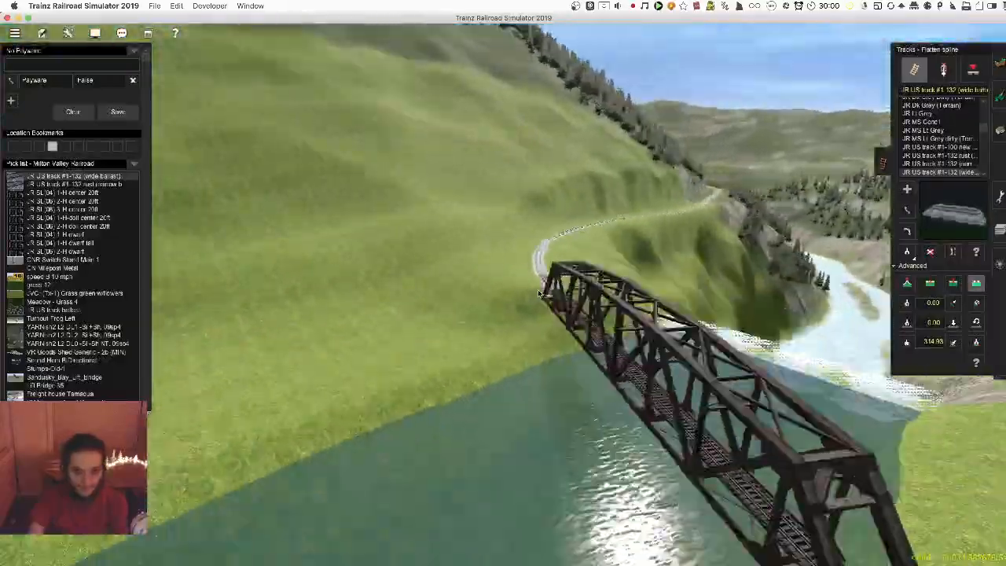
pyautogui.press('Left')
pyautogui.scroll(5, 514, 304)
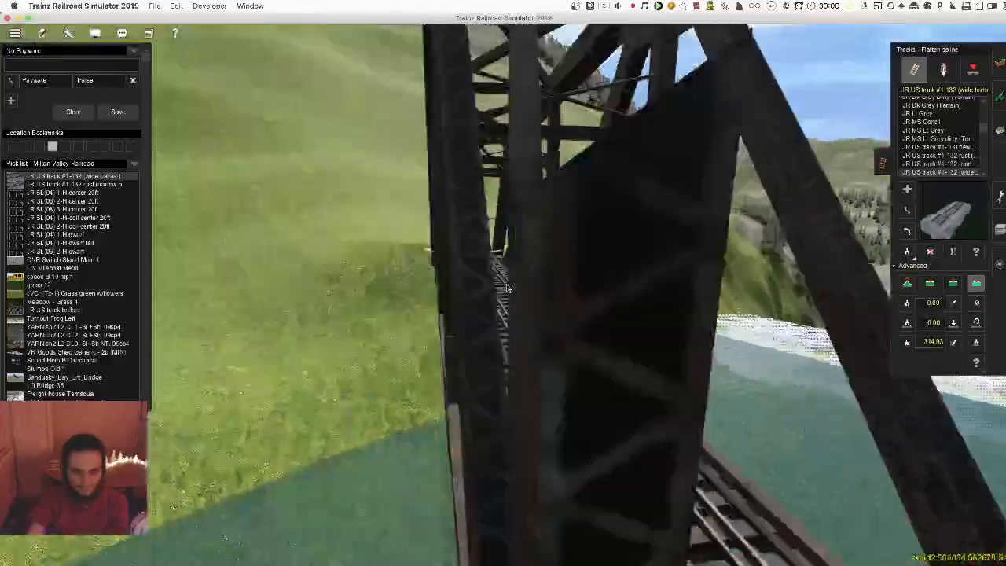
pyautogui.press('Left')
pyautogui.rightClick(503, 271)
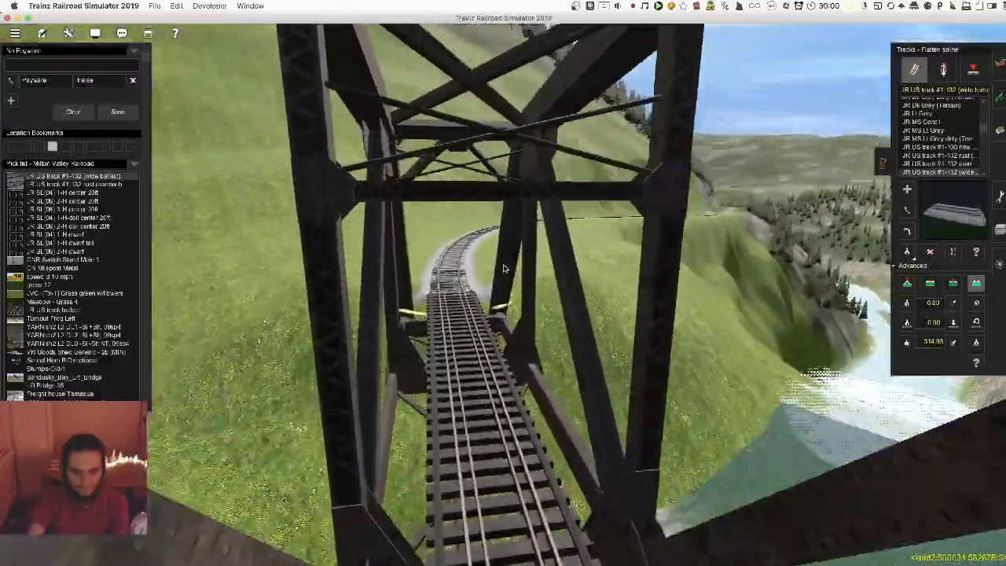
pyautogui.press('Left')
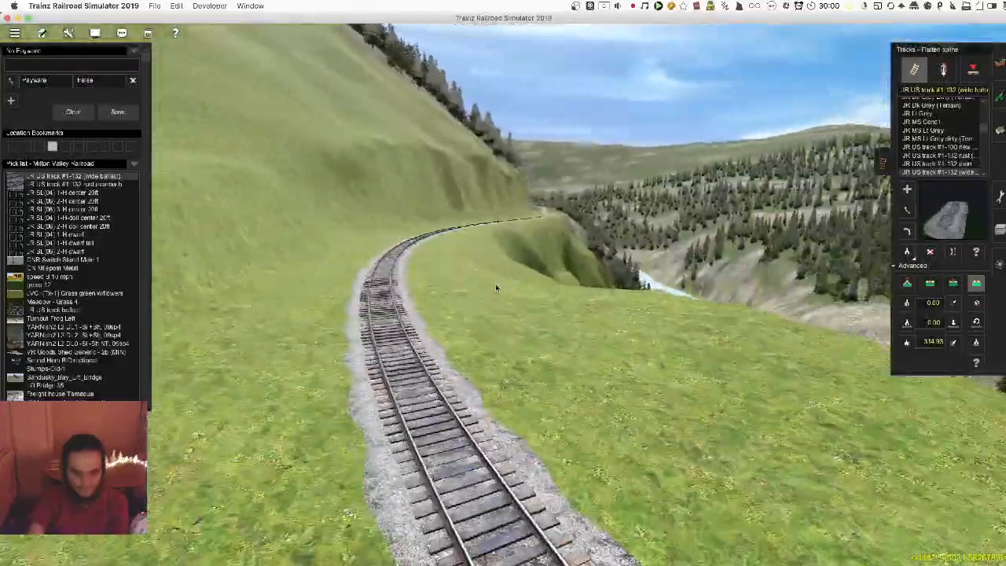
pyautogui.rightClick(568, 374)
pyautogui.press('Left')
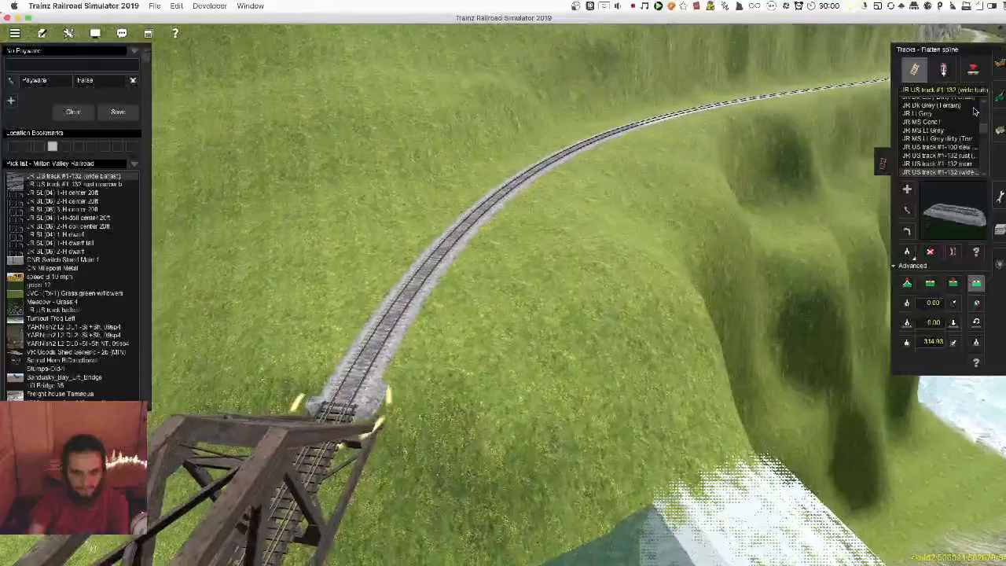
# Level the bank between the track's curve and the top of the waterfall with a Plateau stroke
pyautogui.click(1001, 64)
pyautogui.press('Left')
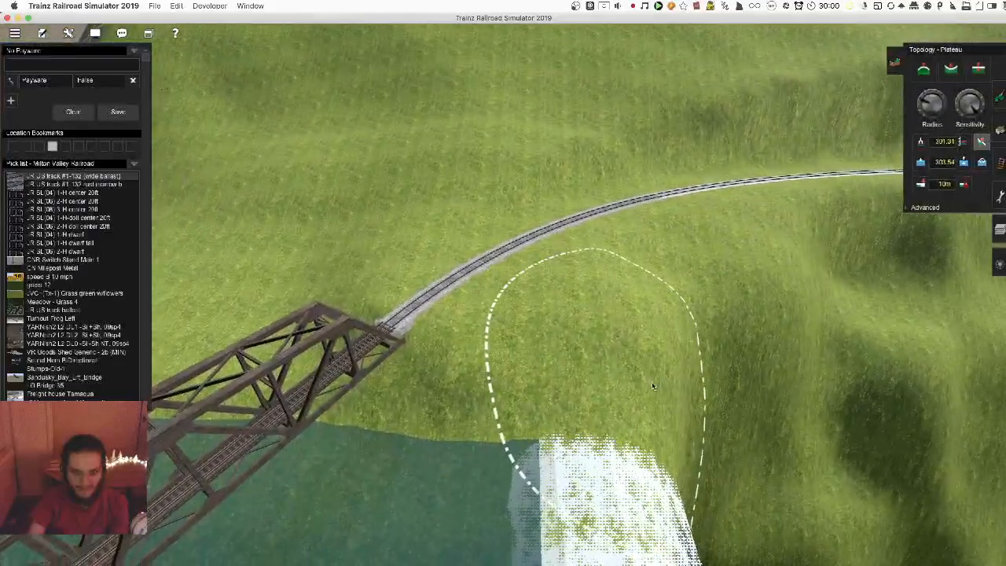
pyautogui.moveTo(638, 379); pyautogui.dragTo(647, 380)
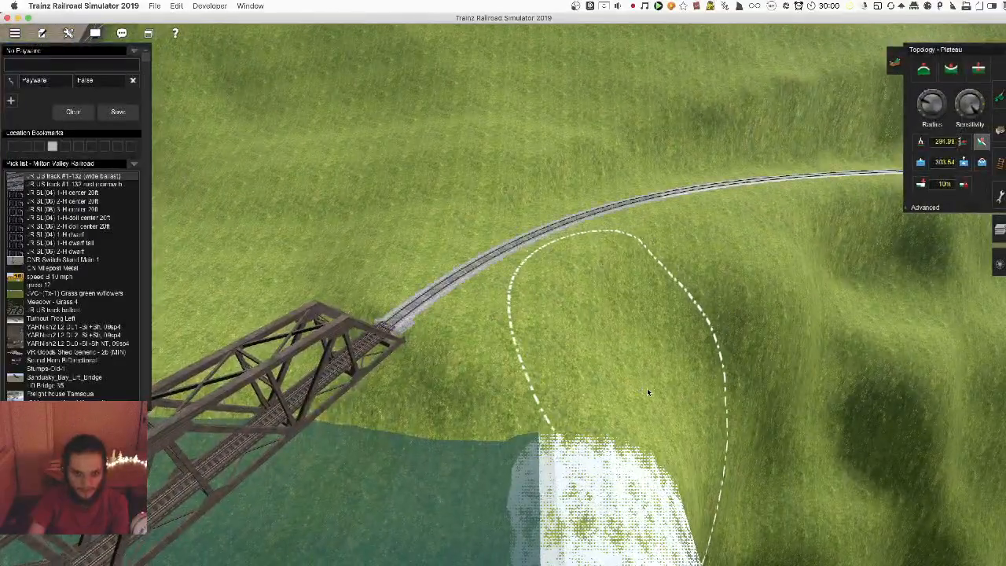
pyautogui.press('Left')
pyautogui.press('Down')
pyautogui.scroll(5, 662, 348)
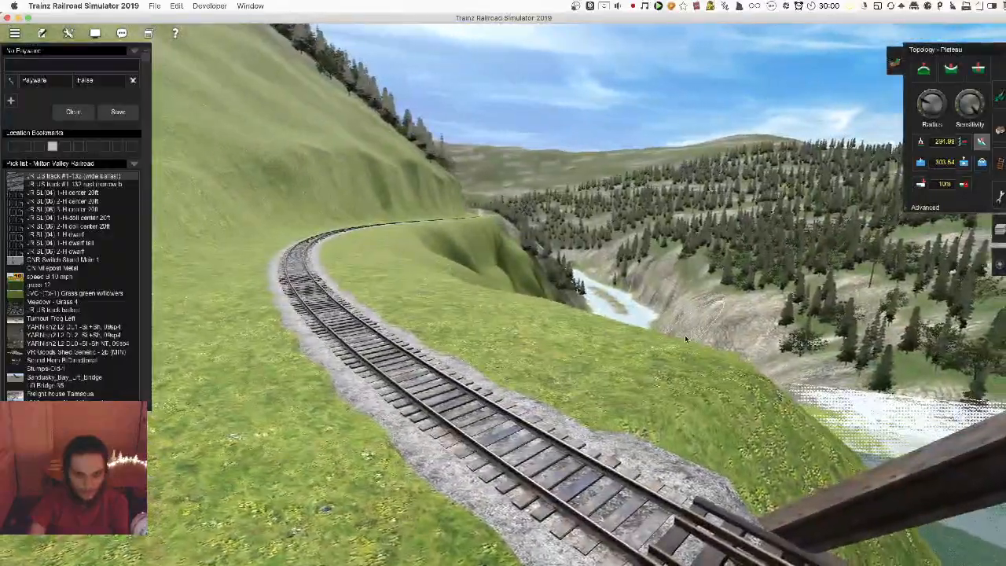
# Try a Plateau stroke across the bank between the bridge end and the waterfall, and undo it
pyautogui.rightClick(684, 335)
pyautogui.scroll(-5, 603, 324)
pyautogui.press('Up')
pyautogui.press('Left')
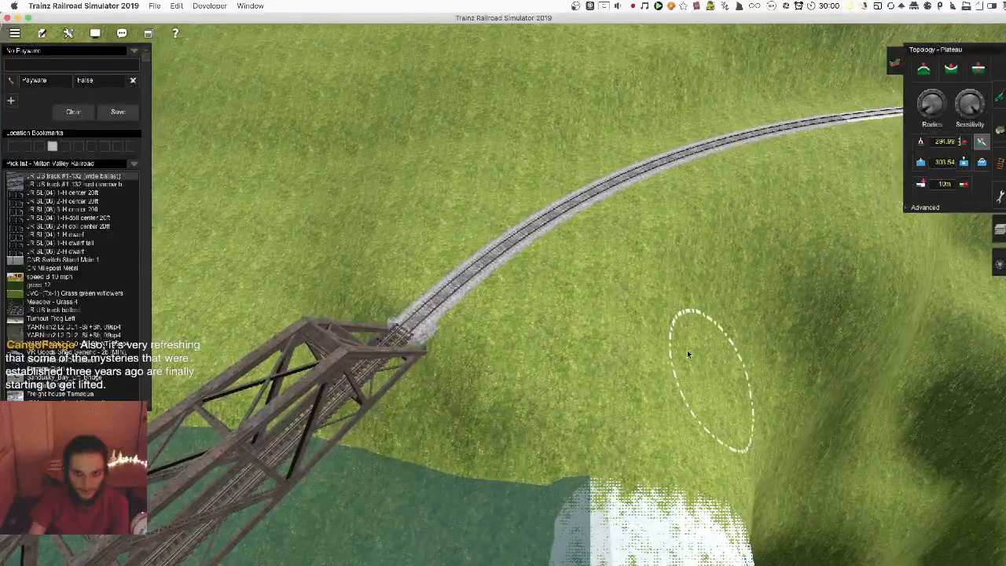
pyautogui.moveTo(573, 413); pyautogui.dragTo(661, 313)
pyautogui.hotkey('ctrl', 'z')
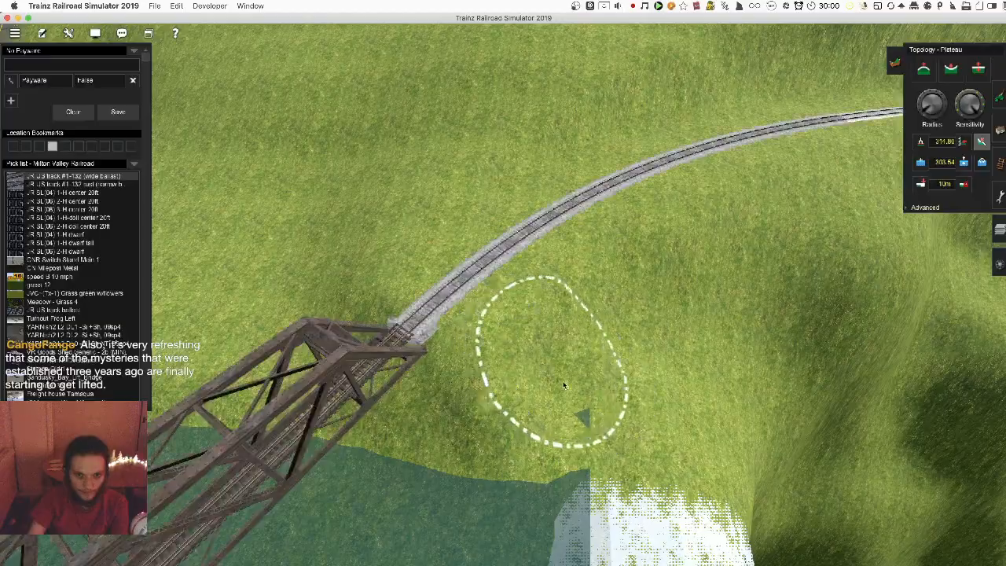
# Level the riverbank around the track at the near end of the truss bridge with the Plateau tool
pyautogui.moveTo(523, 329); pyautogui.dragTo(731, 353, button='right')
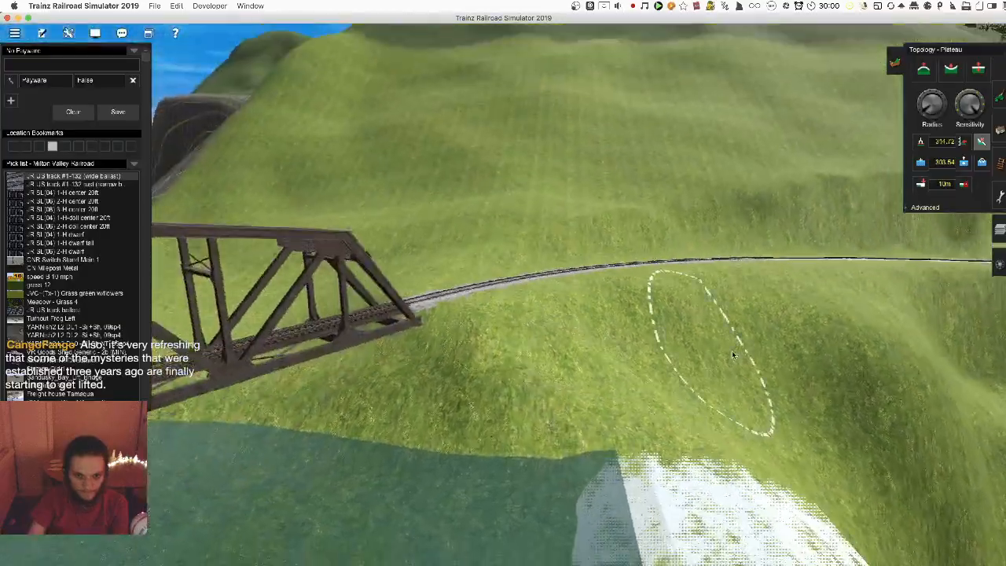
pyautogui.press('Up')
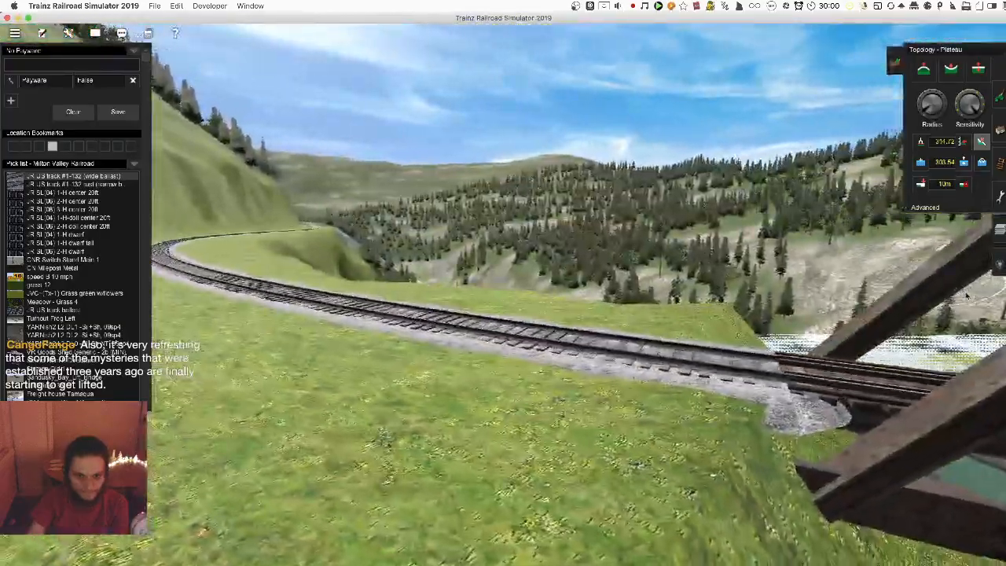
pyautogui.moveTo(550, 312); pyautogui.dragTo(550, 312, button='right')
pyautogui.press('Left')
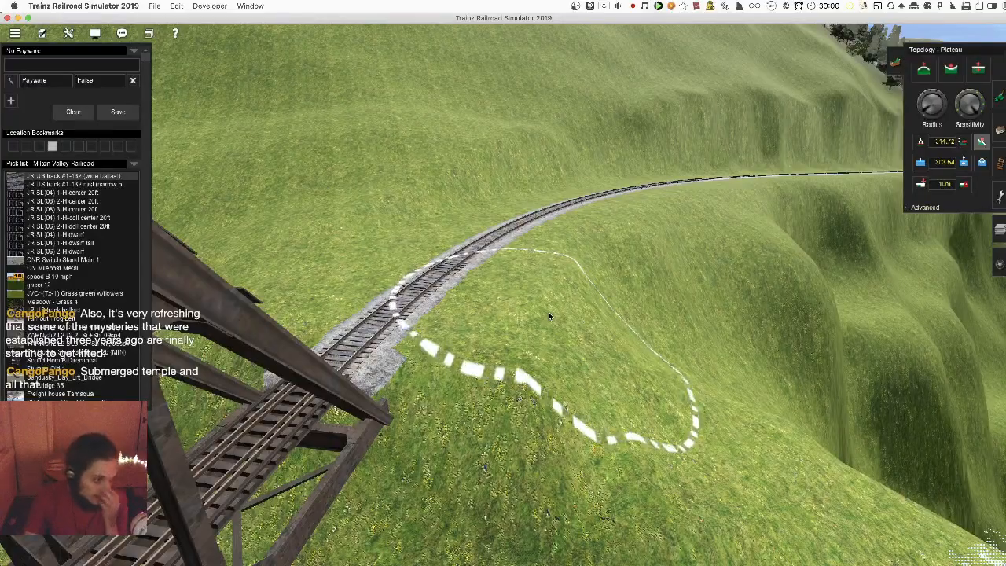
pyautogui.rightClick(484, 350)
pyautogui.rightClick(502, 244)
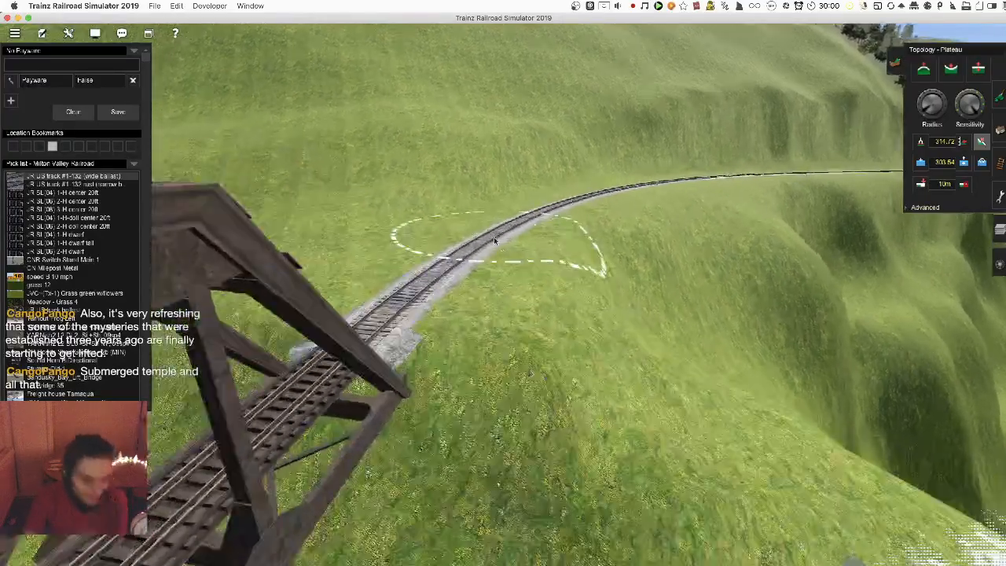
pyautogui.press('Left')
pyautogui.press('Up')
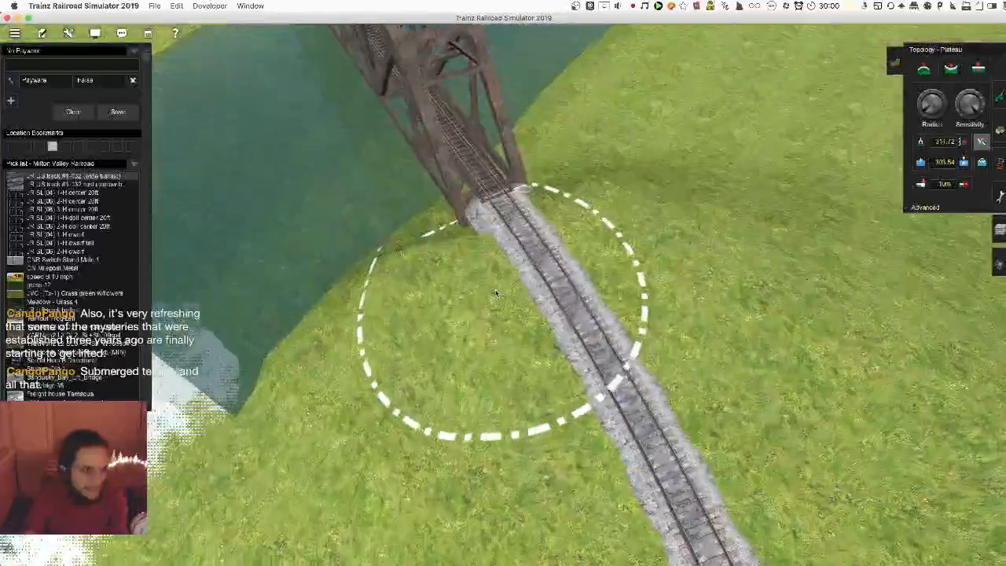
pyautogui.click(536, 231)
pyautogui.moveTo(549, 203); pyautogui.dragTo(550, 198)
pyautogui.press('Down')
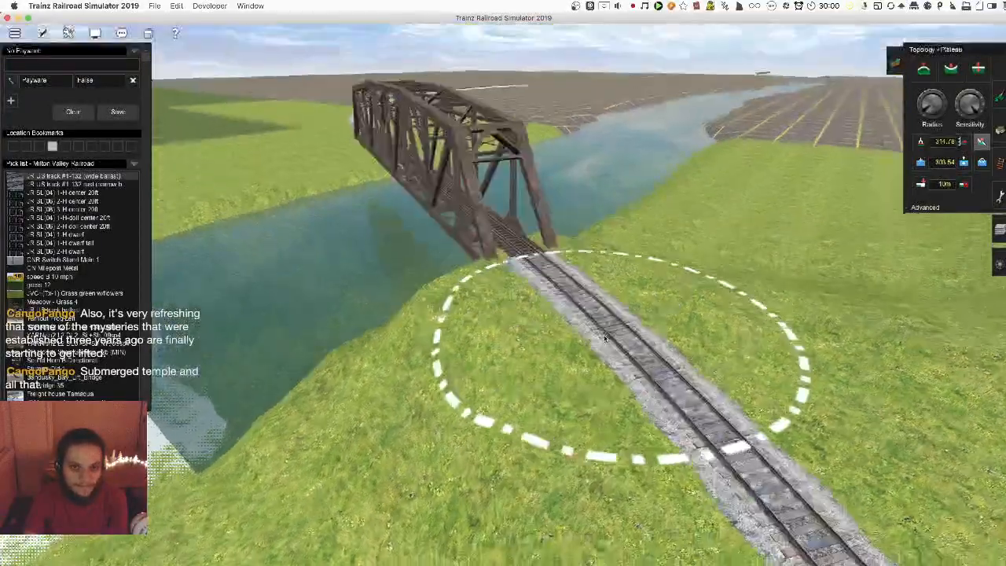
pyautogui.press('Left')
pyautogui.press('Up')
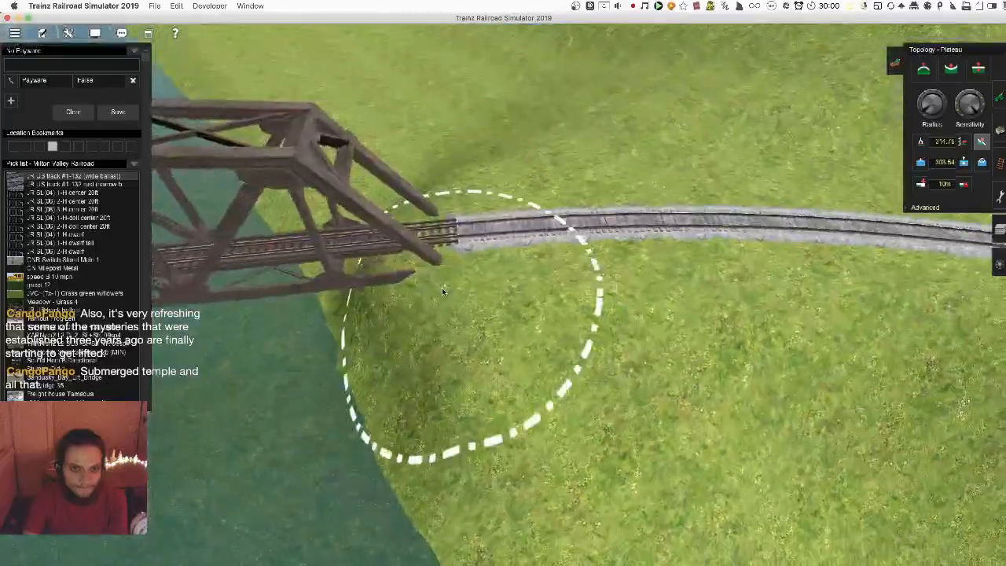
# Level the opposite riverbank at the far end of the truss bridge with a Plateau stroke
pyautogui.scroll(-5, 447, 290)
pyautogui.press('Down')
pyautogui.rightClick(341, 298)
pyautogui.press('Left')
pyautogui.rightClick(389, 238)
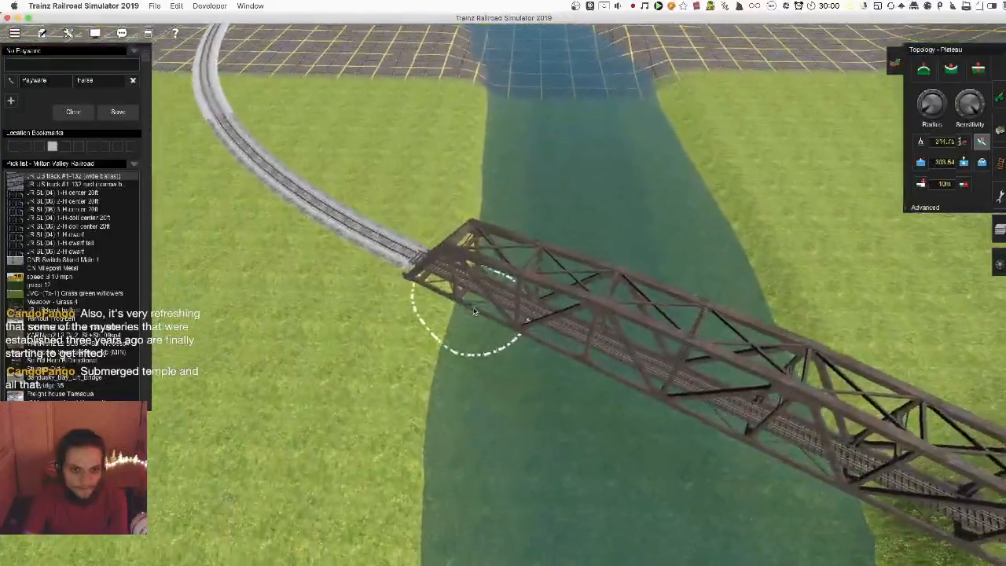
pyautogui.press('Left')
pyautogui.press('Up')
pyautogui.moveTo(473, 315); pyautogui.dragTo(480, 307)
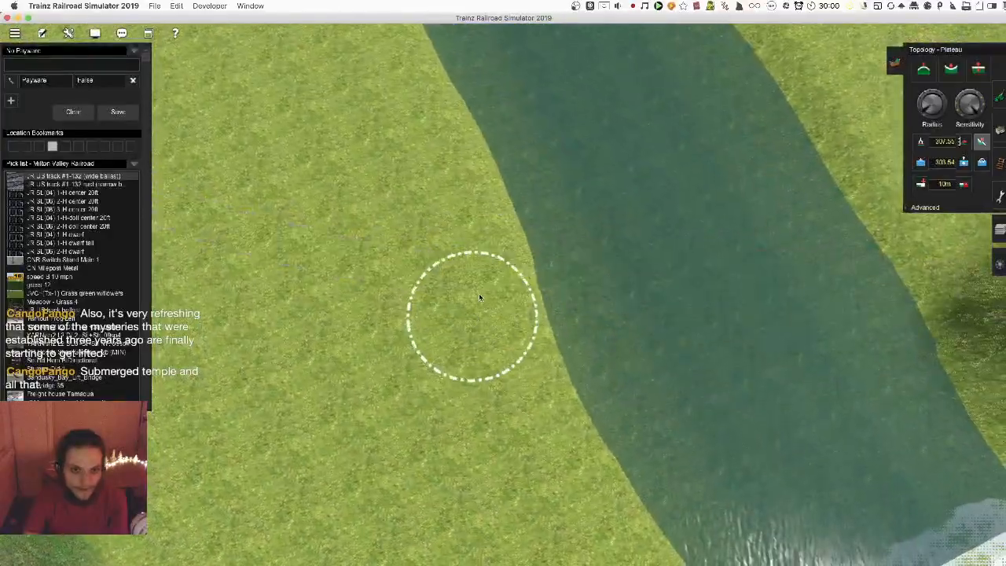
# Sample the ground height at the near end of the bridge and activate the Use height tool
pyautogui.press('Down')
pyautogui.rightClick(708, 149)
pyautogui.scroll(5, 528, 303)
pyautogui.press('Left')
pyautogui.scroll(-5, 531, 315)
pyautogui.press('Left')
pyautogui.click(920, 141)
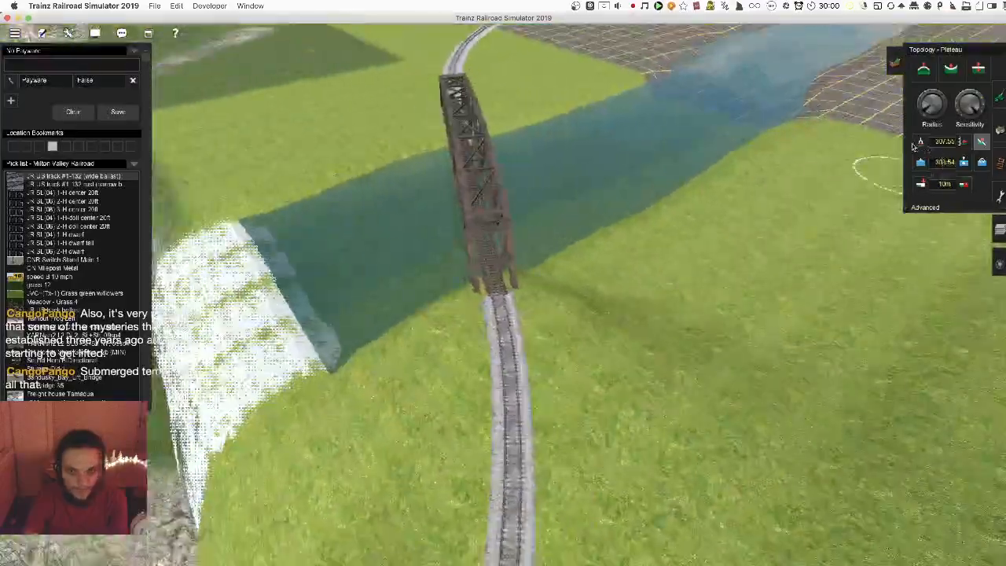
pyautogui.click(496, 302)
pyautogui.click(966, 148)
# Raise the ground beneath the far end of the truss bridge to the sampled height
pyautogui.press('Up')
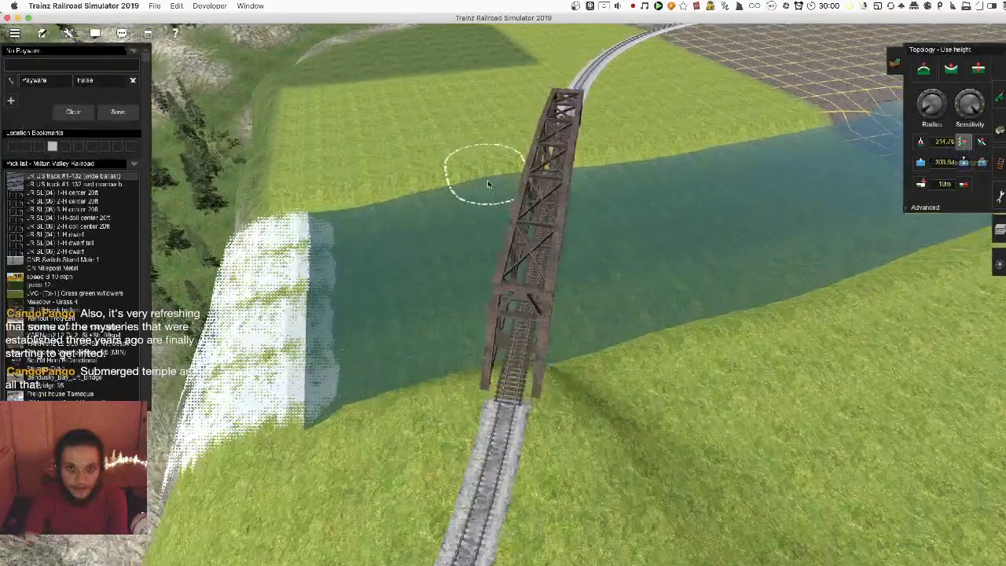
pyautogui.rightClick(525, 203)
pyautogui.moveTo(543, 237)
pyautogui.mouseDown()
pyautogui.moveTo(557, 256)
pyautogui.moveTo(529, 259)
pyautogui.mouseUp()
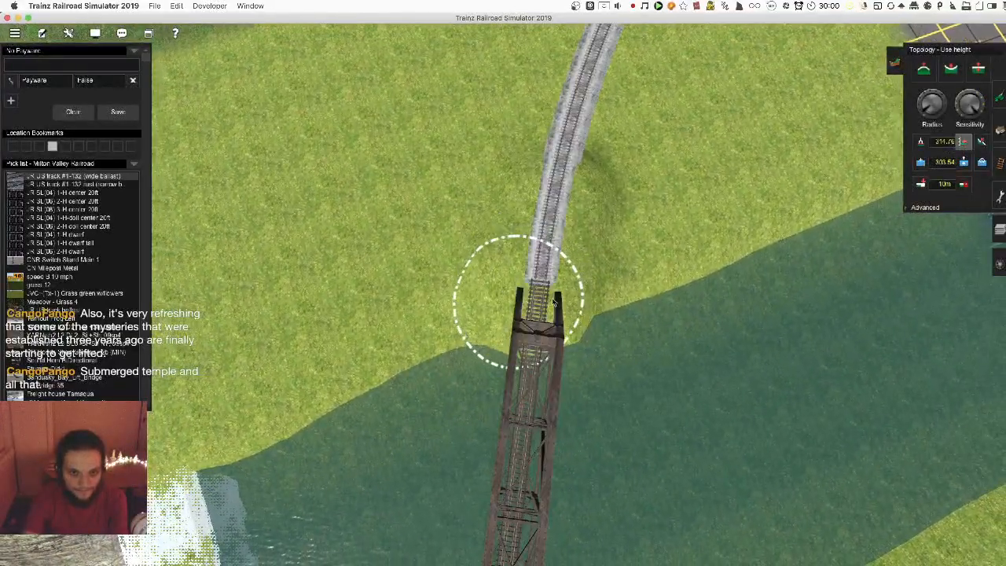
pyautogui.press('Down')
pyautogui.press('Right')
pyautogui.rightClick(500, 343)
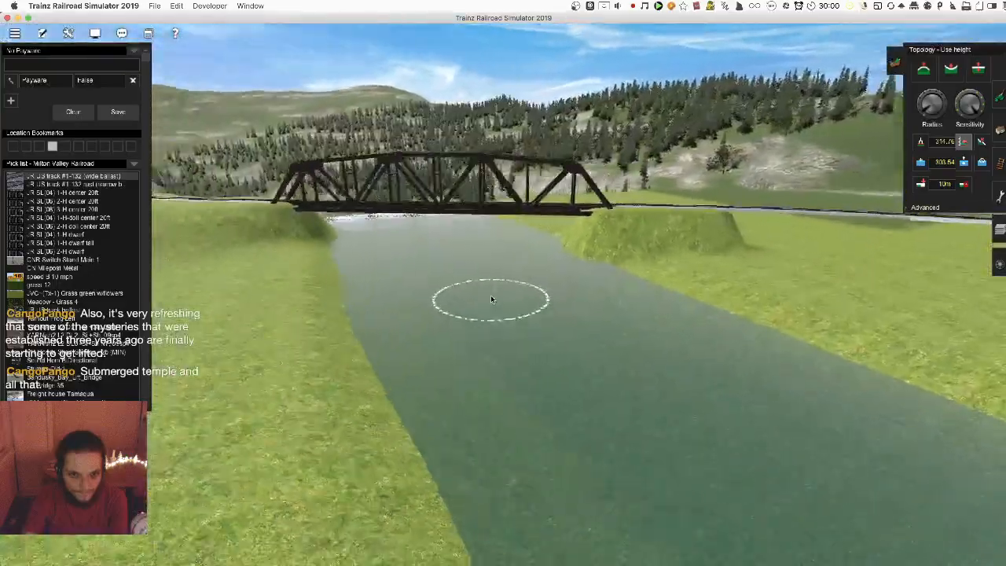
# Undo the raised ground at the bridge's far end and rebuild the mound with Use height
pyautogui.press('Left')
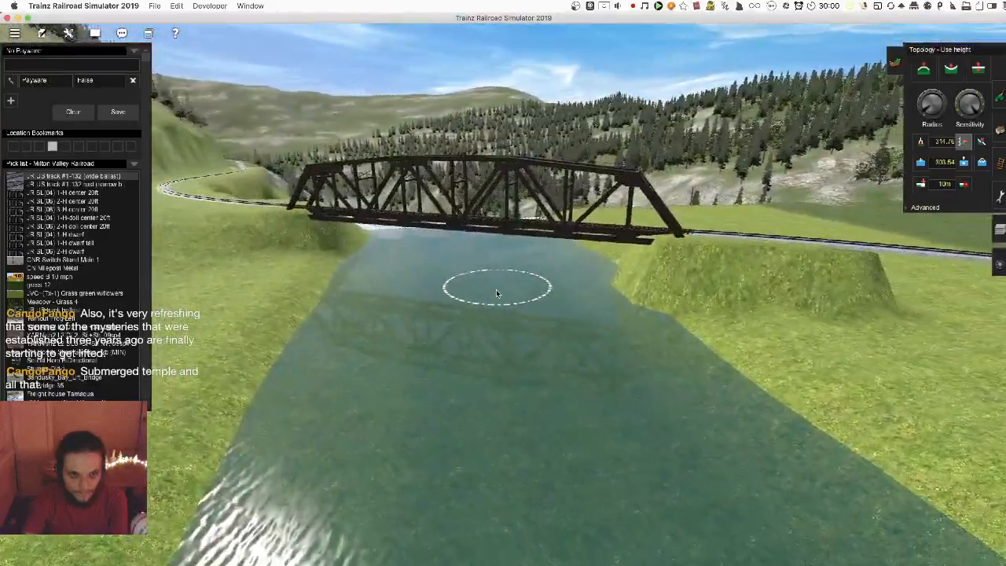
pyautogui.press('Down')
pyautogui.rightClick(499, 378)
pyautogui.moveTo(500, 376)
pyautogui.mouseDown(button='right')
pyautogui.moveTo(487, 299)
pyautogui.moveTo(501, 280)
pyautogui.moveTo(535, 272)
pyautogui.moveTo(507, 280)
pyautogui.moveTo(518, 280)
pyautogui.mouseUp(button='right')
pyautogui.press('Right')
pyautogui.press('Up')
pyautogui.press('super+z')
pyautogui.moveTo(524, 285); pyautogui.dragTo(515, 281)
pyautogui.press('super+z')
pyautogui.press('Up')
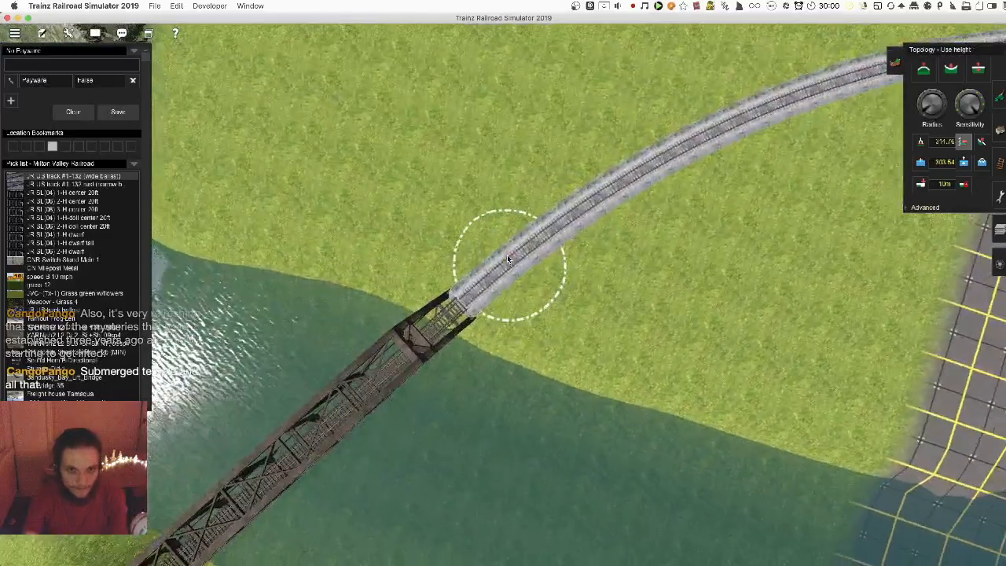
pyautogui.rightClick(464, 292)
pyautogui.scroll(5, 464, 293)
pyautogui.press('Down')
pyautogui.press('Up')
# Move the joint between the truss bridge and the track onto the mound on the far bank
pyautogui.press('F3')
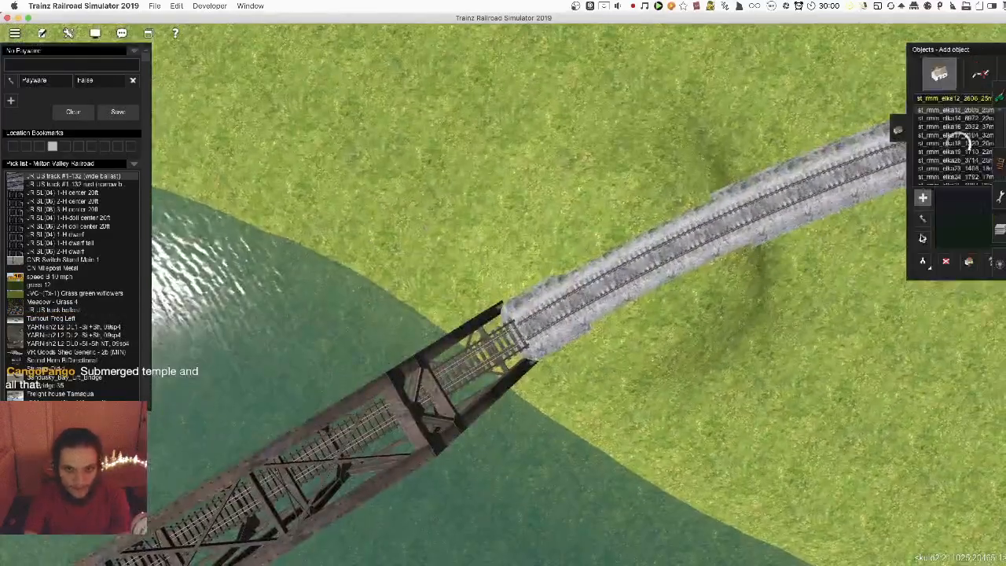
pyautogui.moveTo(548, 321); pyautogui.dragTo(599, 281)
pyautogui.press('Down')
pyautogui.press('Right')
pyautogui.press('Right')
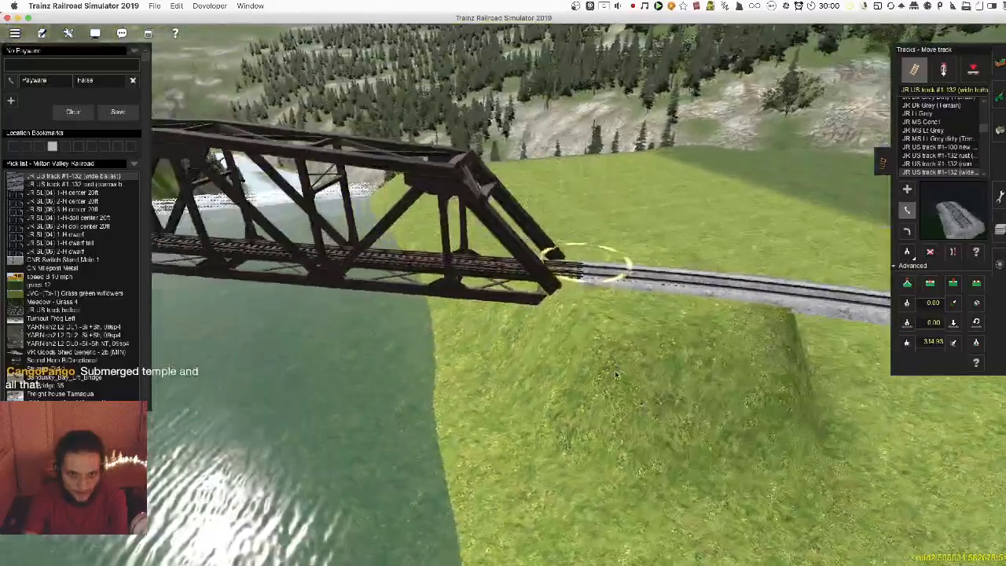
pyautogui.scroll(-4, 631, 373)
pyautogui.press('Down')
pyautogui.moveTo(512, 317)
pyautogui.mouseDown(button='right')
pyautogui.moveTo(445, 320)
pyautogui.moveTo(482, 300)
pyautogui.moveTo(522, 312)
pyautogui.mouseUp(button='right')
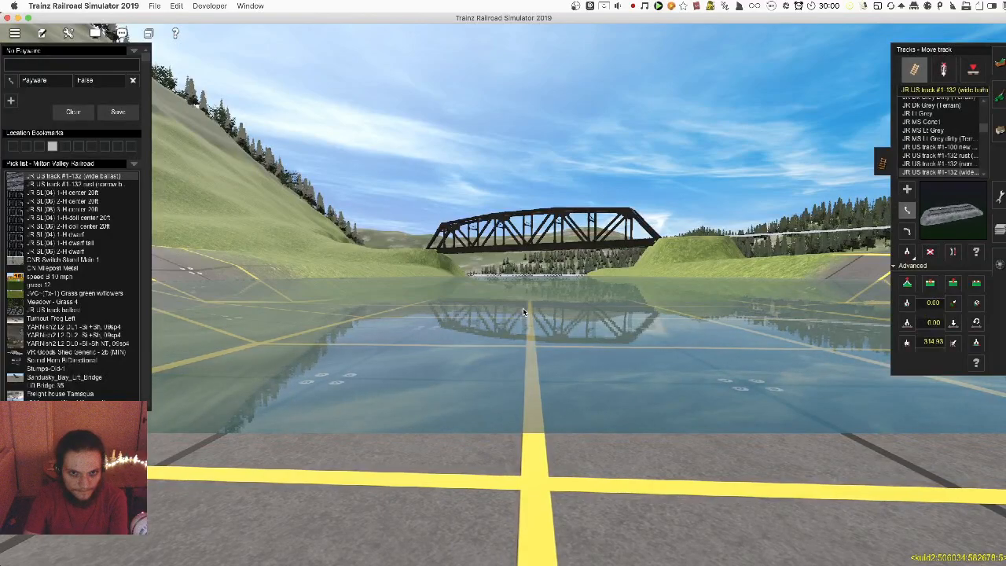
pyautogui.press('Up')
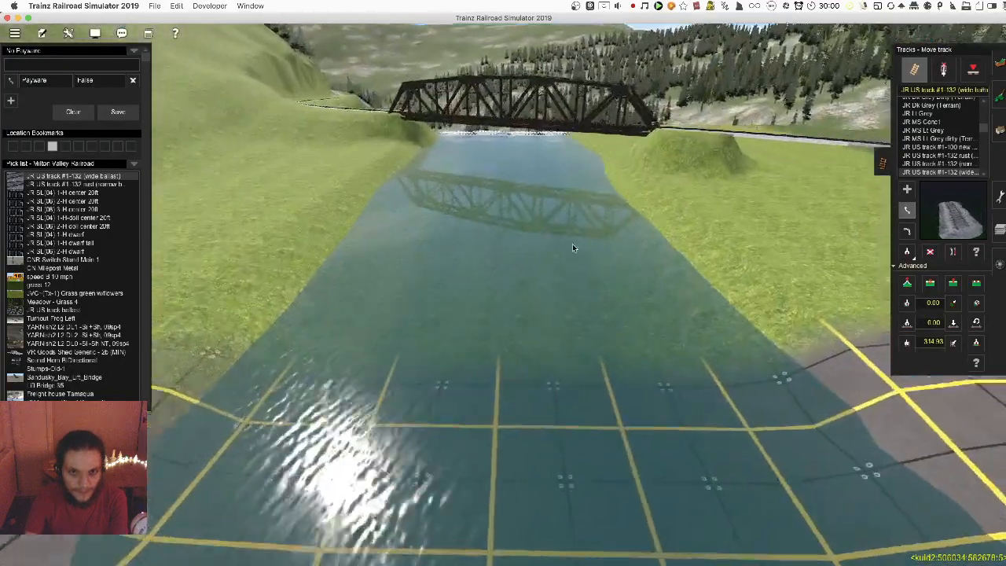
# Sample the ground height on the far bank and apply Use height along the shoreline beside the bridge mound
pyautogui.rightClick(573, 246)
pyautogui.click(1003, 63)
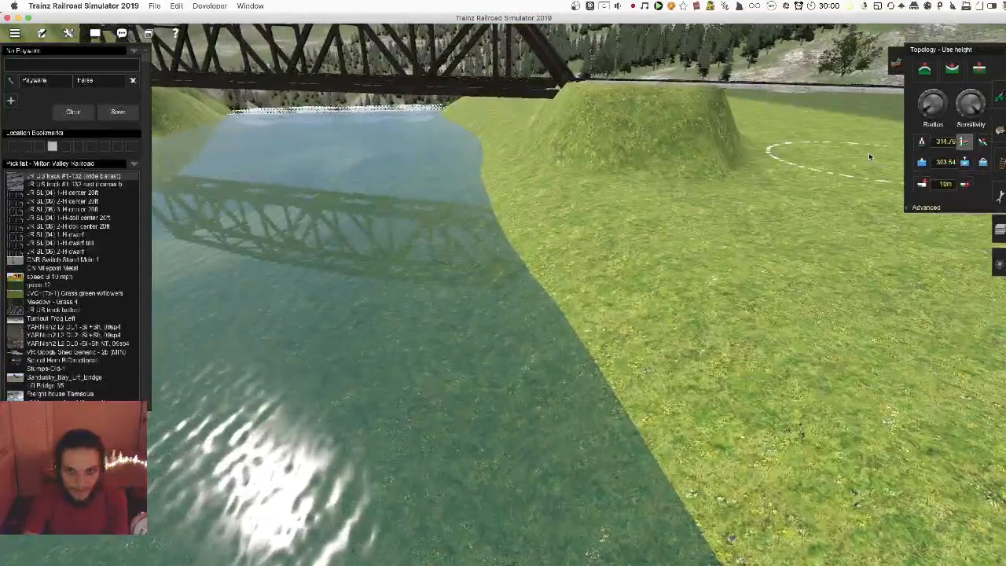
pyautogui.click(671, 280)
pyautogui.rightClick(671, 280)
pyautogui.press('Down')
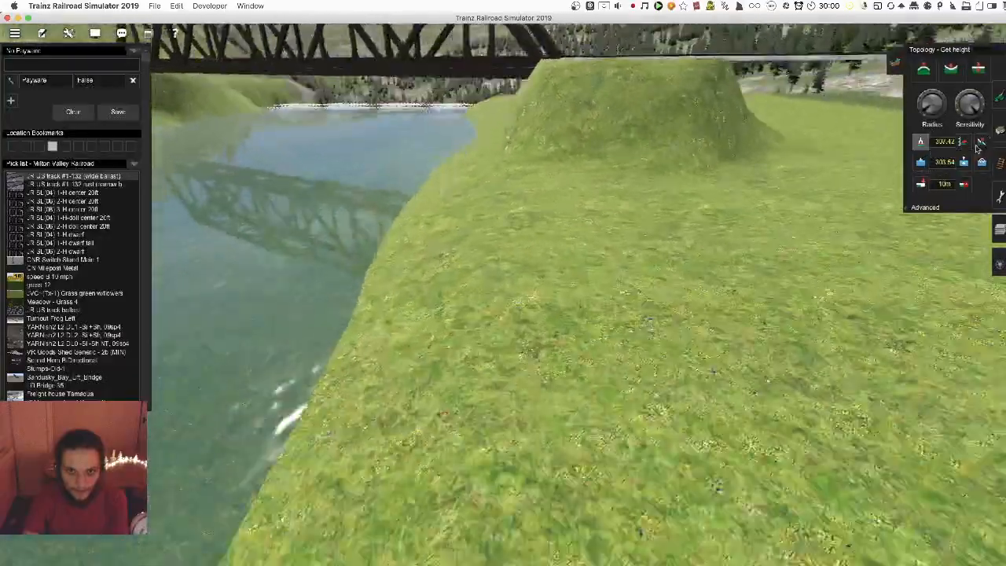
pyautogui.click(963, 142)
pyautogui.moveTo(445, 269)
pyautogui.mouseDown()
pyautogui.moveTo(469, 302)
pyautogui.moveTo(498, 295)
pyautogui.mouseUp()
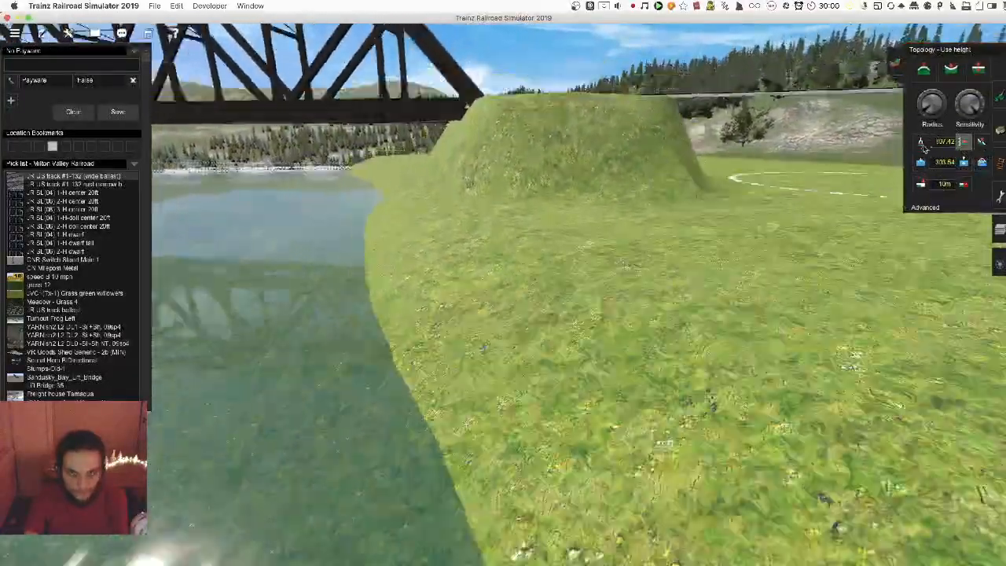
# Resample the ground height from the field behind the mound and reshape the shoreline below the bridge with Use height
pyautogui.click(921, 142)
pyautogui.press('Up')
pyautogui.click(874, 167)
pyautogui.click(964, 142)
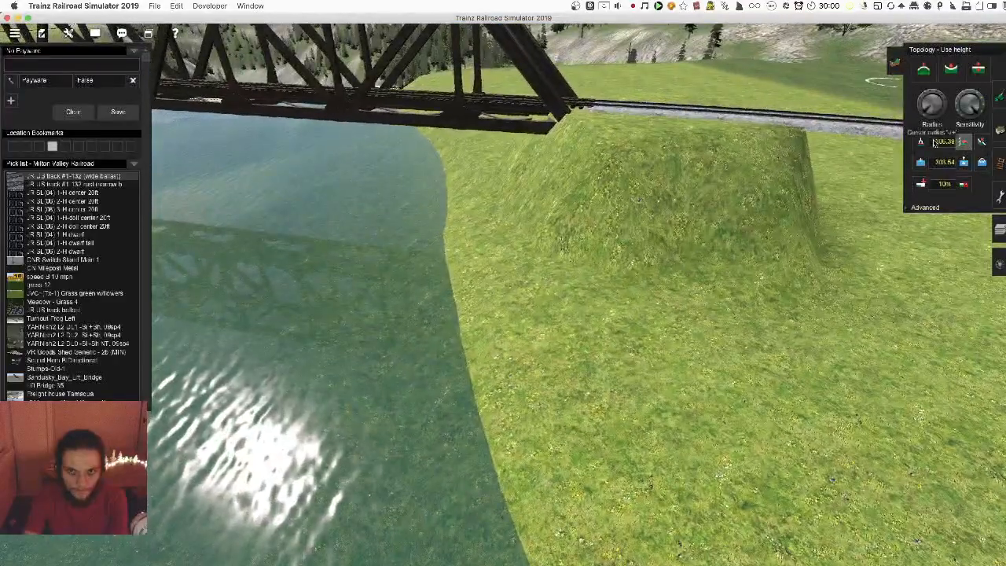
pyautogui.moveTo(446, 269); pyautogui.dragTo(464, 215)
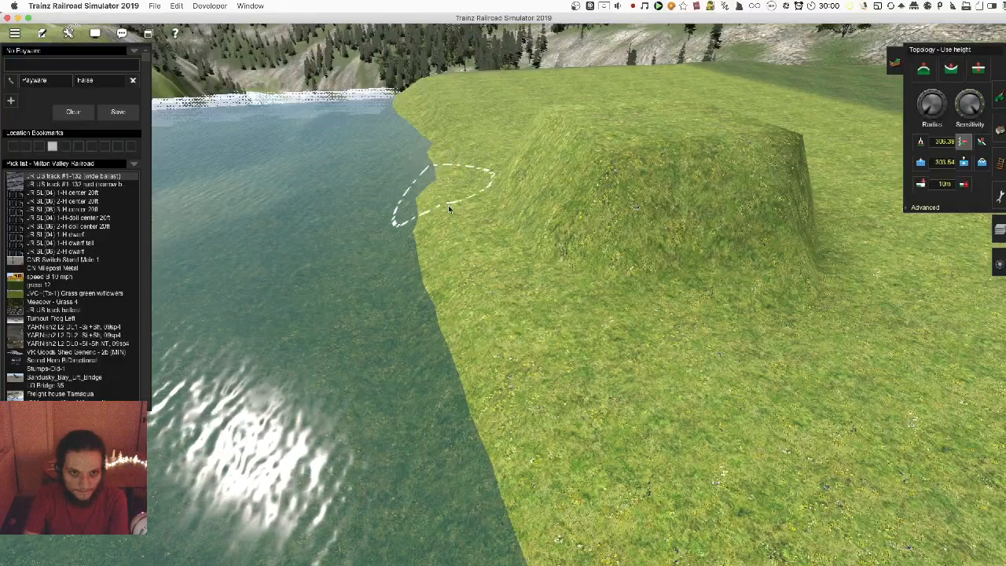
# Examine the truss bridge, its abutment mounds and the track approach from above the river and from the waterfall side
pyautogui.scroll(-5, 583, 342)
pyautogui.press('Right')
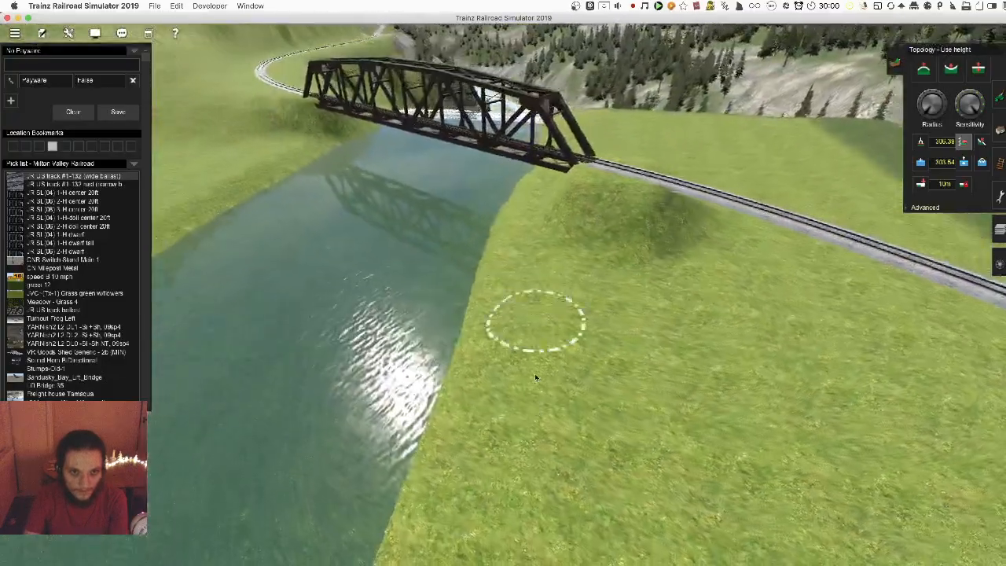
pyautogui.rightClick(550, 214)
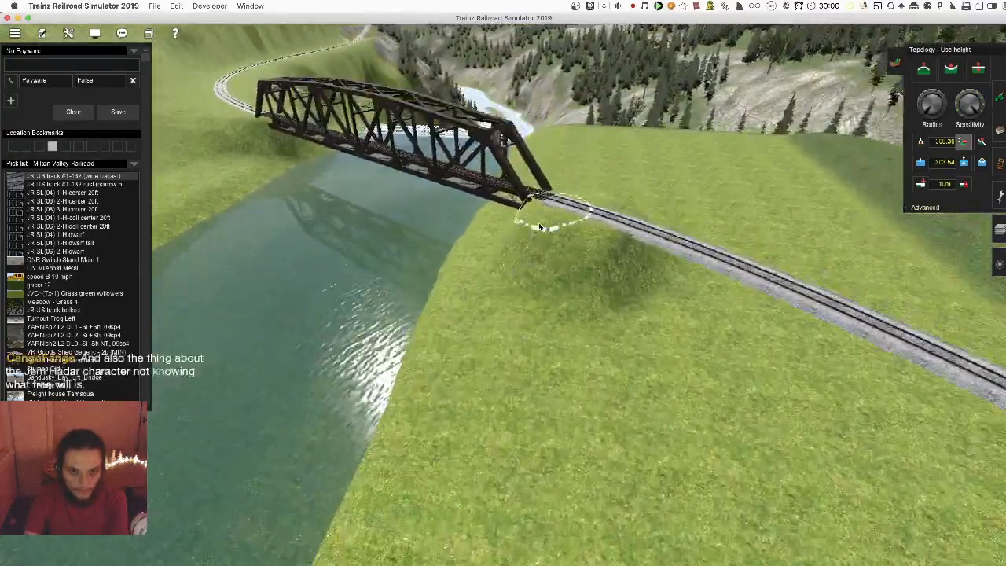
pyautogui.press('Right')
pyautogui.rightClick(546, 242)
pyautogui.rightClick(510, 226)
pyautogui.press('Down')
pyautogui.press('Right')
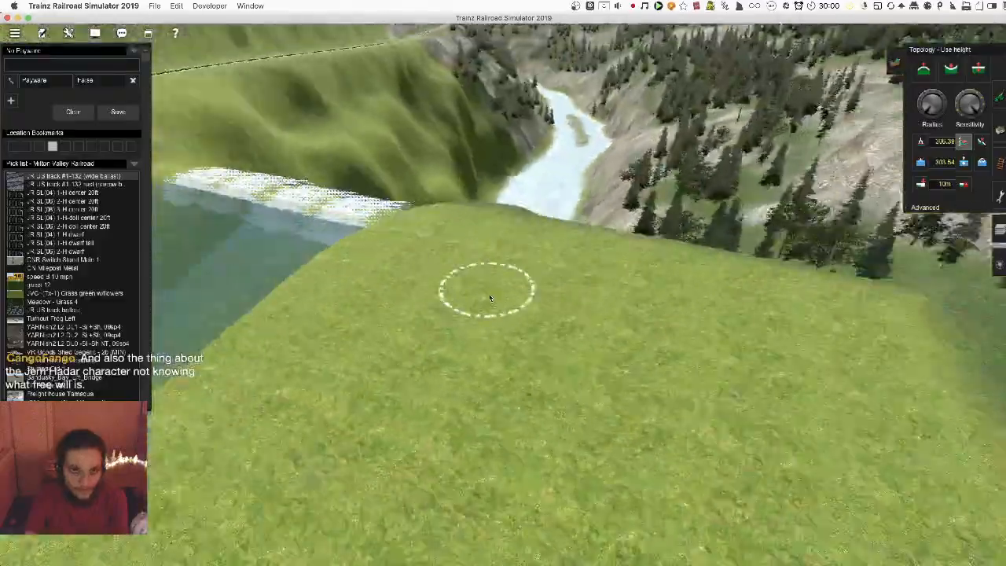
pyautogui.press('Right')
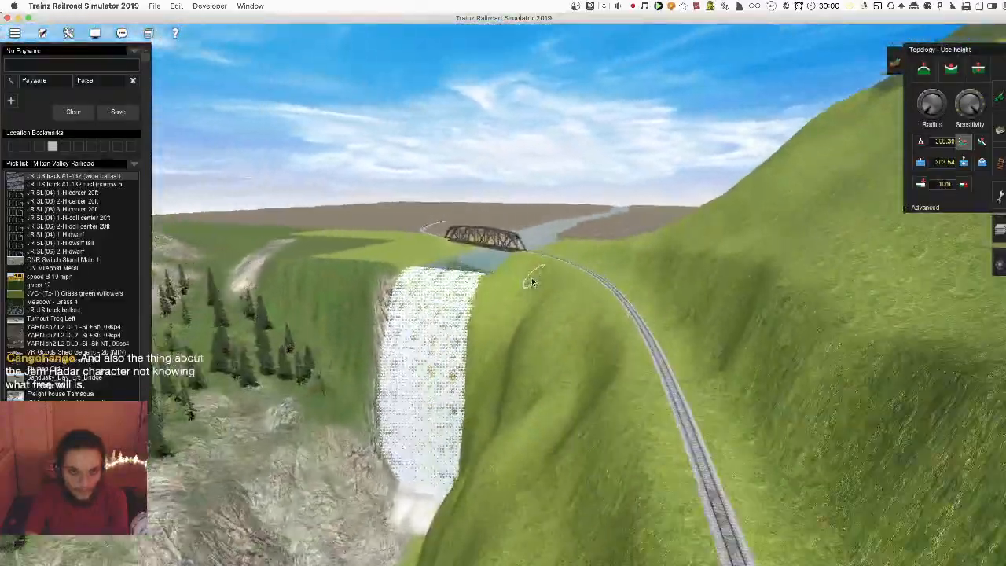
pyautogui.rightClick(532, 282)
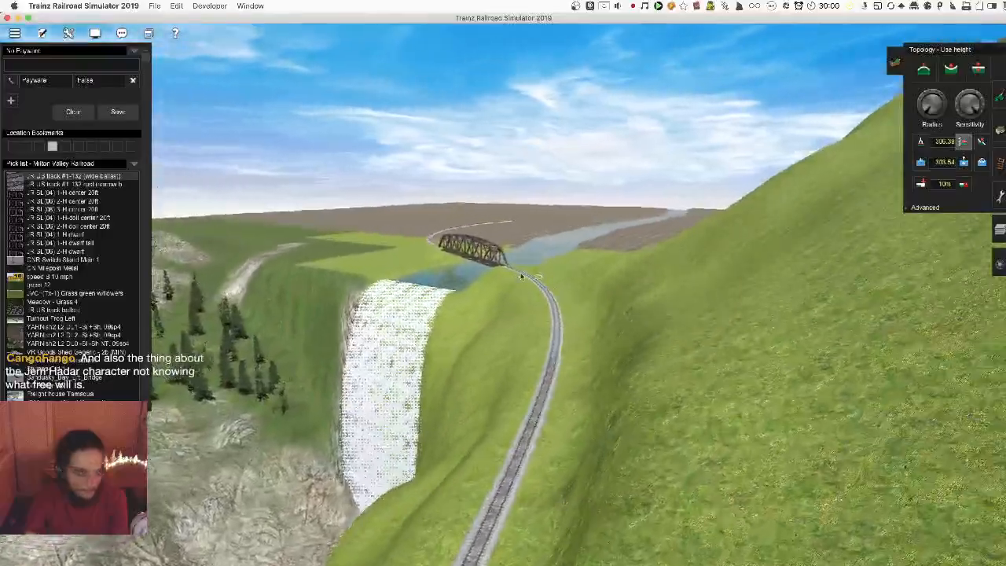
pyautogui.press('Right')
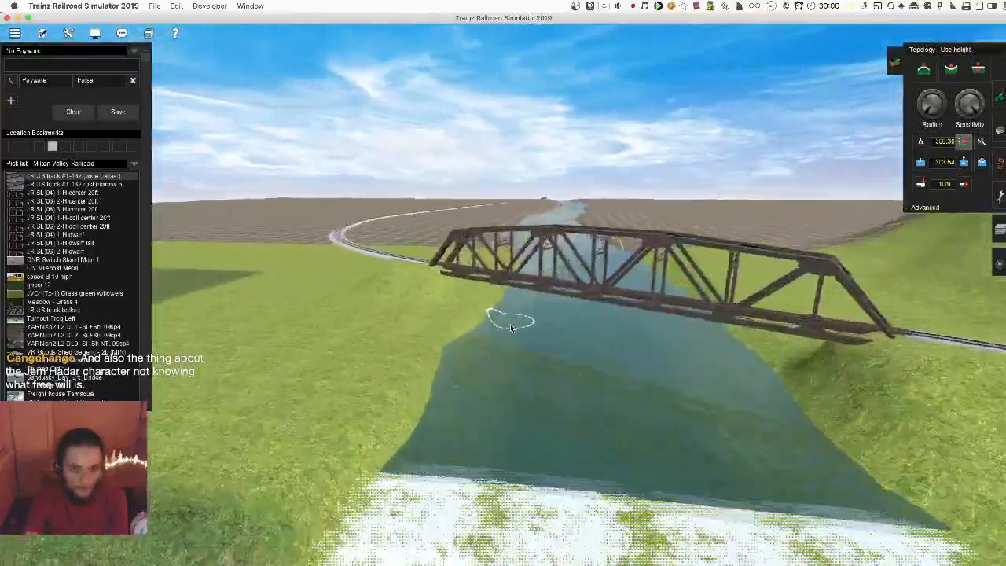
# Reshape the far riverbank between the truss bridge and the waterfall edge with Use height
pyautogui.rightClick(510, 324)
pyautogui.press('Up')
pyautogui.moveTo(496, 352); pyautogui.dragTo(538, 454)
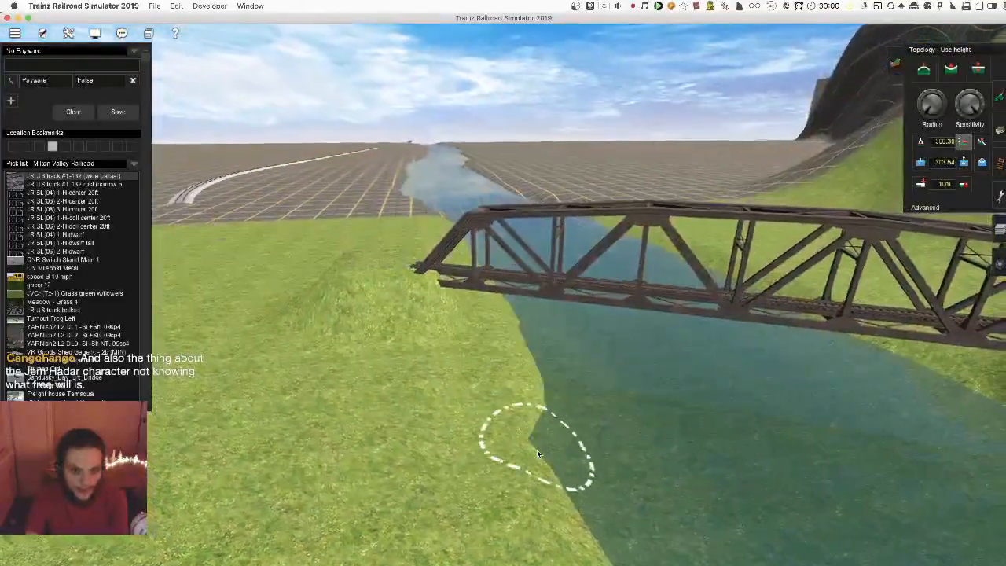
# Review the bridge abutments, riverbanks and waterfall from both sides of the river
pyautogui.press('Right')
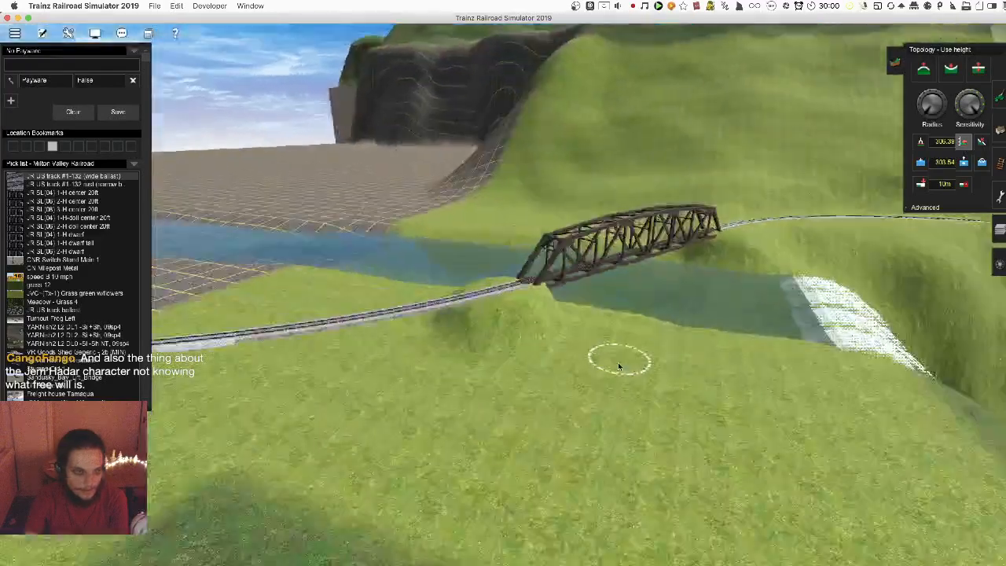
pyautogui.press('Right')
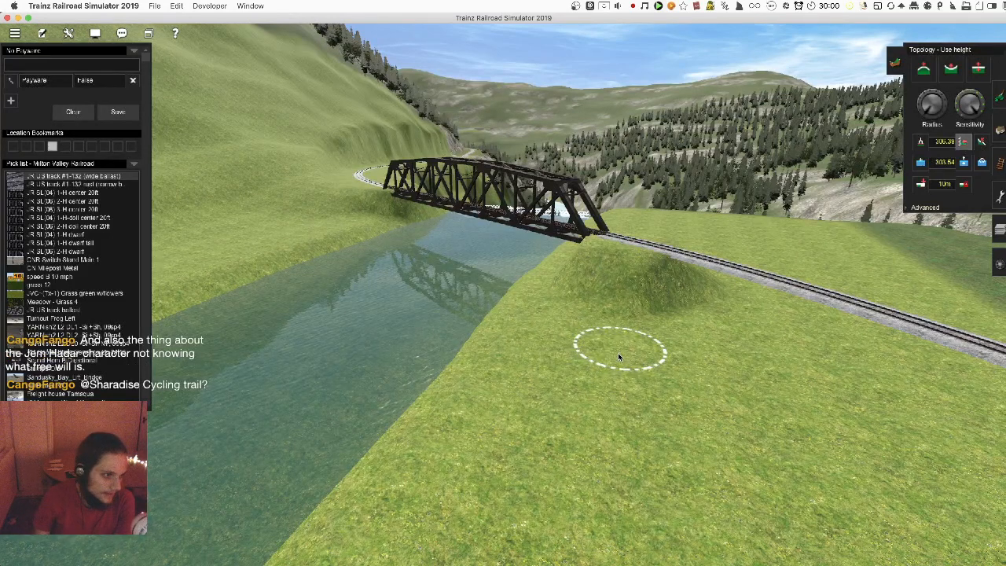
pyautogui.rightClick(684, 332)
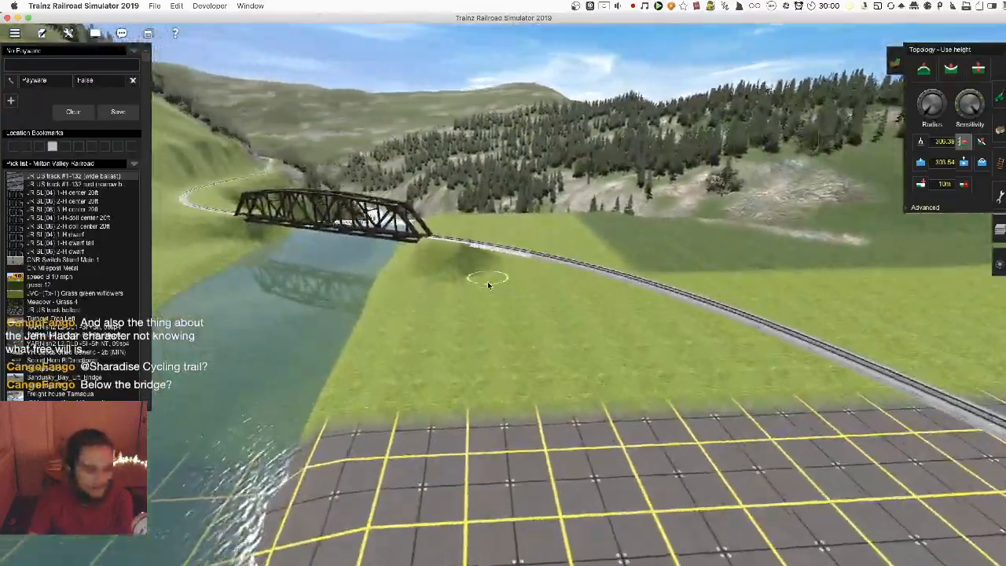
pyautogui.rightClick(488, 281)
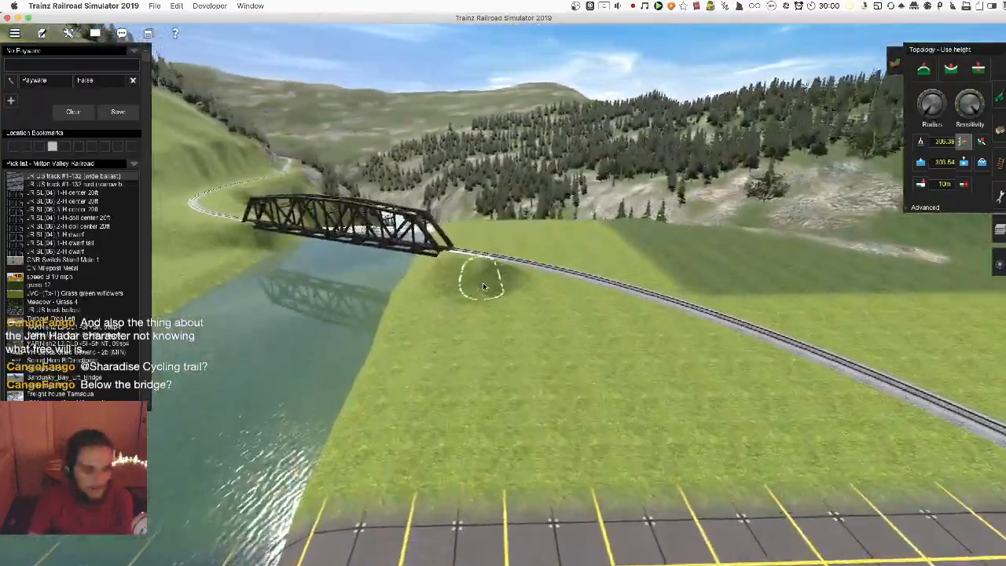
pyautogui.press('Left')
pyautogui.press('Left')
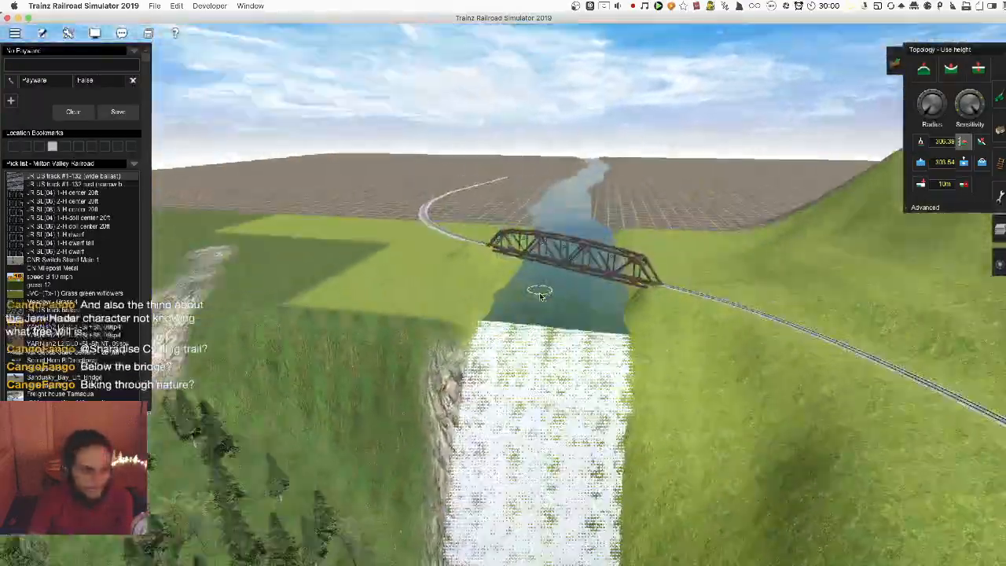
pyautogui.rightClick(562, 315)
pyautogui.press('Right')
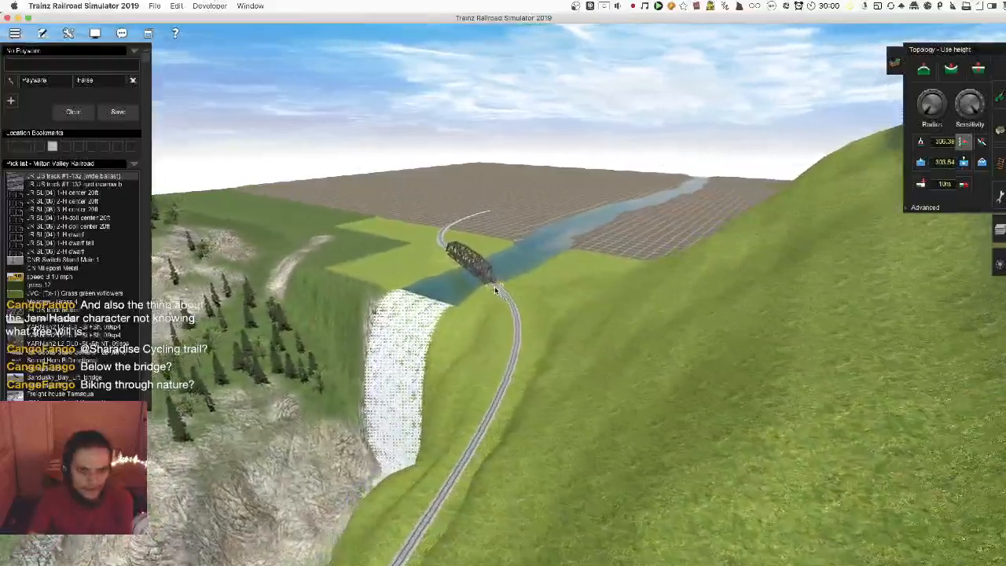
# Enlarge the topology brush radius and sculpt the green hilltop behind the bare baseboard with the Plateau tool
pyautogui.press('Left')
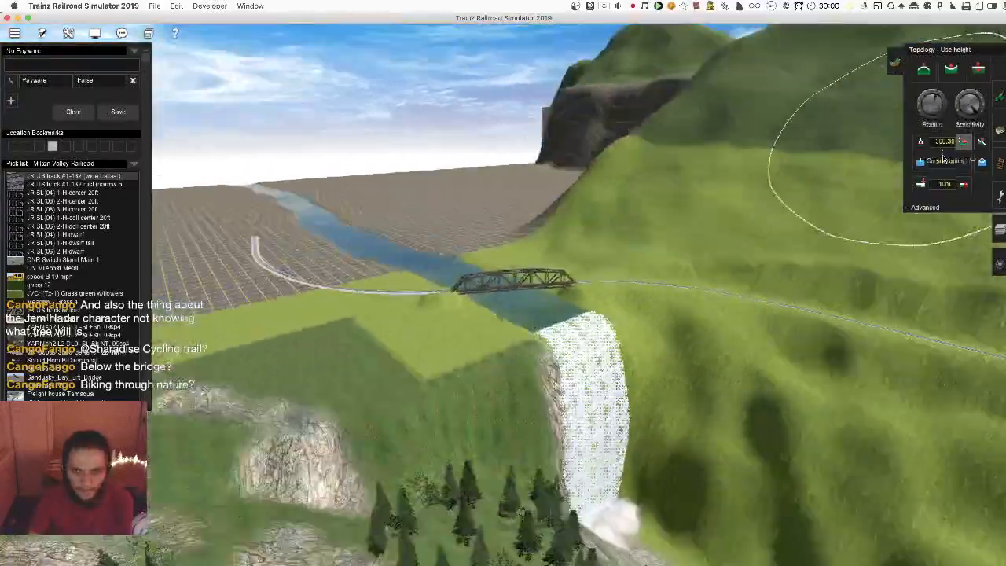
pyautogui.rightClick(429, 197)
pyautogui.press('Up')
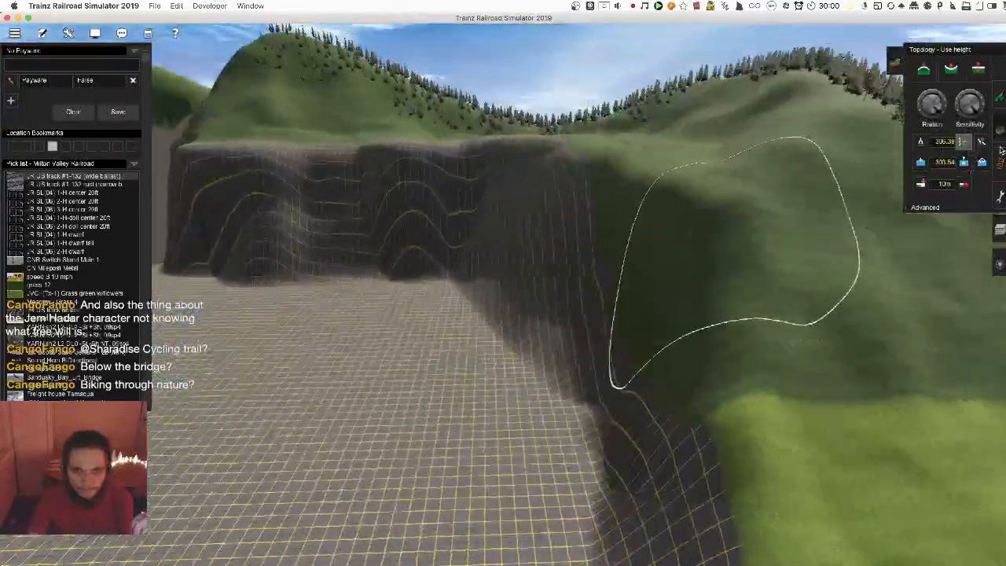
pyautogui.press('Left')
pyautogui.press('p')
pyautogui.press('Left')
pyautogui.press('Right')
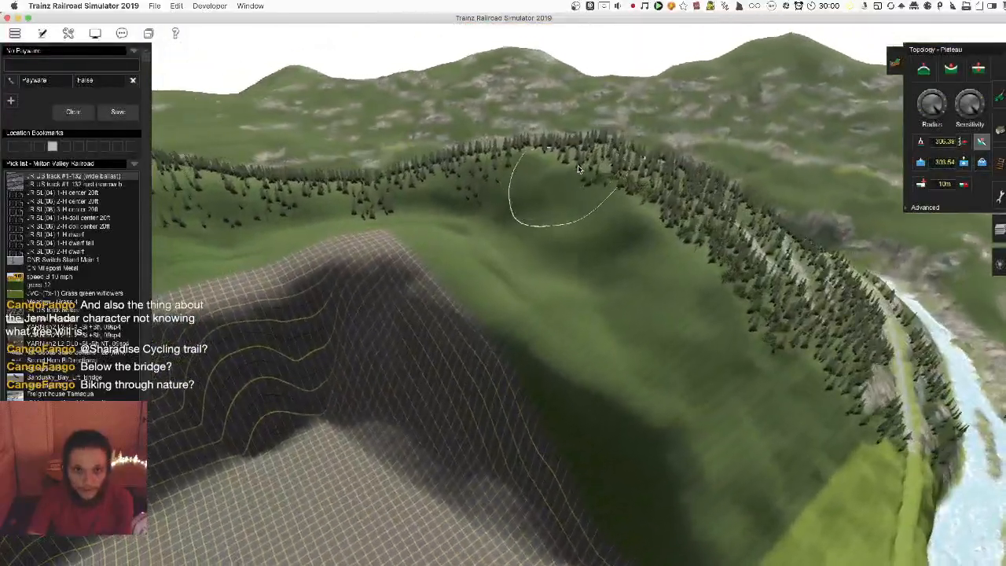
pyautogui.moveTo(578, 168)
pyautogui.mouseDown()
pyautogui.moveTo(472, 196)
pyautogui.moveTo(573, 284)
pyautogui.moveTo(559, 205)
pyautogui.mouseUp()
# Extend the hillside over the inner corner of the bare baseboard with the Plateau tool
pyautogui.rightClick(542, 188)
pyautogui.press('Right')
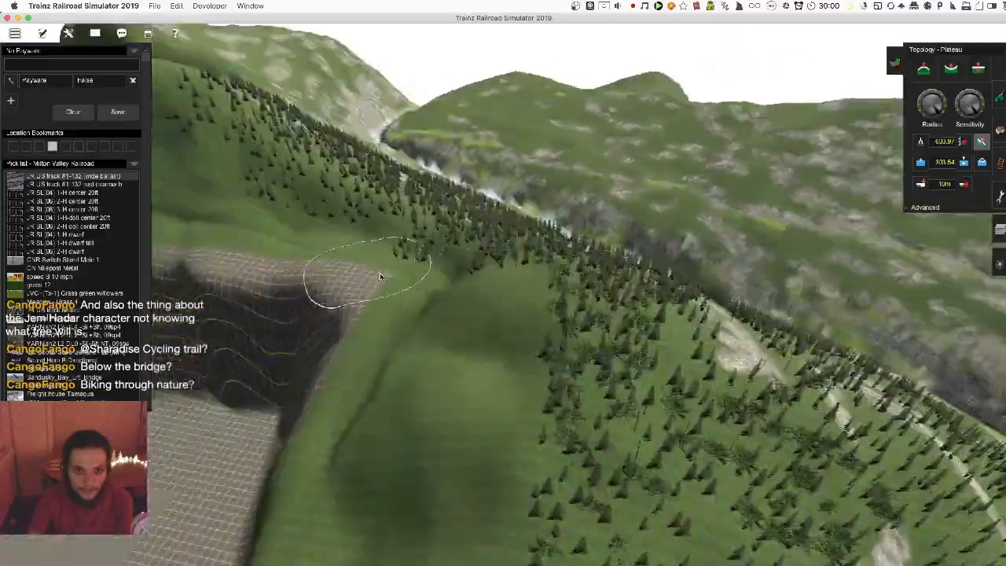
pyautogui.press('Down')
pyautogui.press('Up')
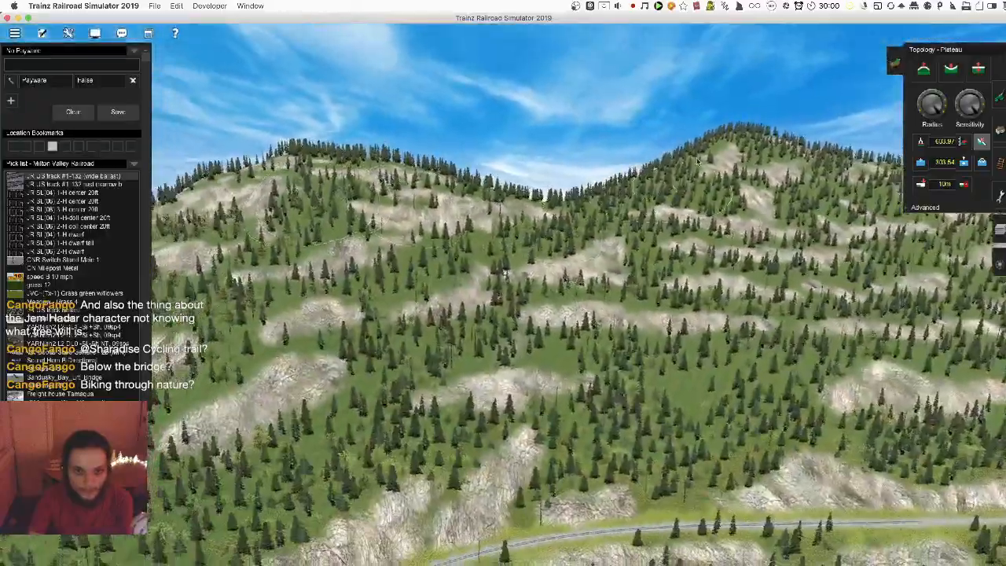
pyautogui.press('Left')
pyautogui.press('Up')
pyautogui.press('Left')
pyautogui.press('Left')
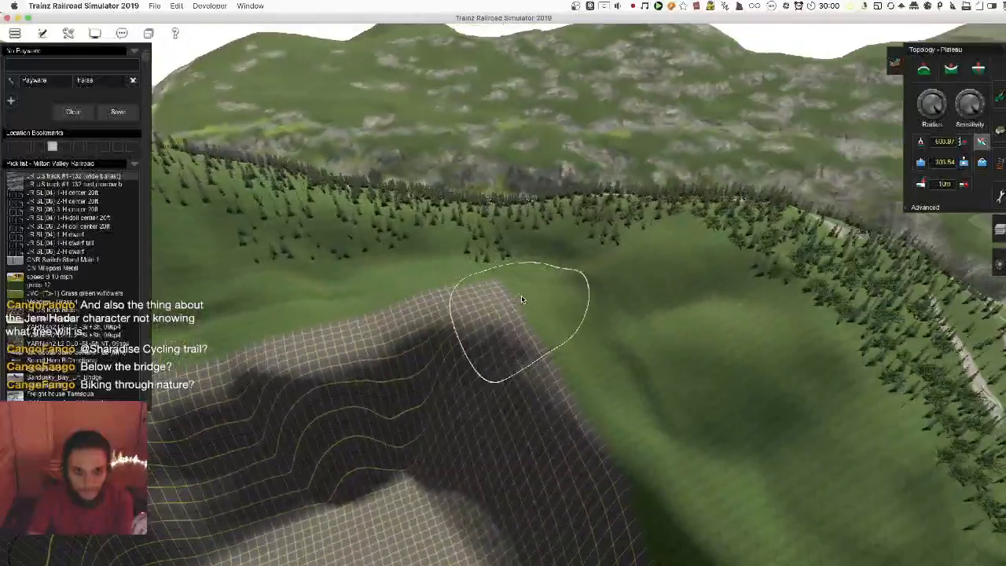
pyautogui.press('Up')
pyautogui.press('Left')
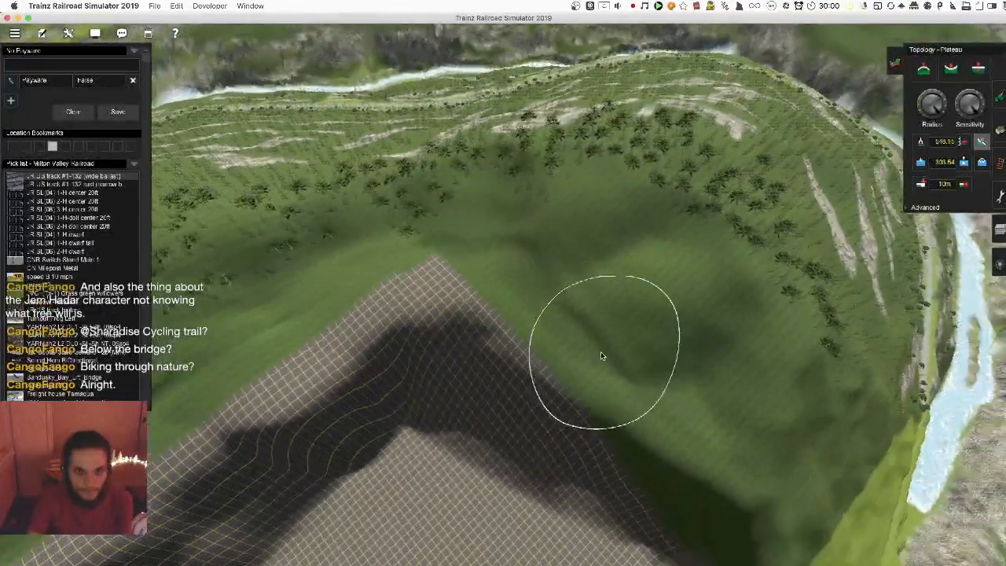
pyautogui.press('Down')
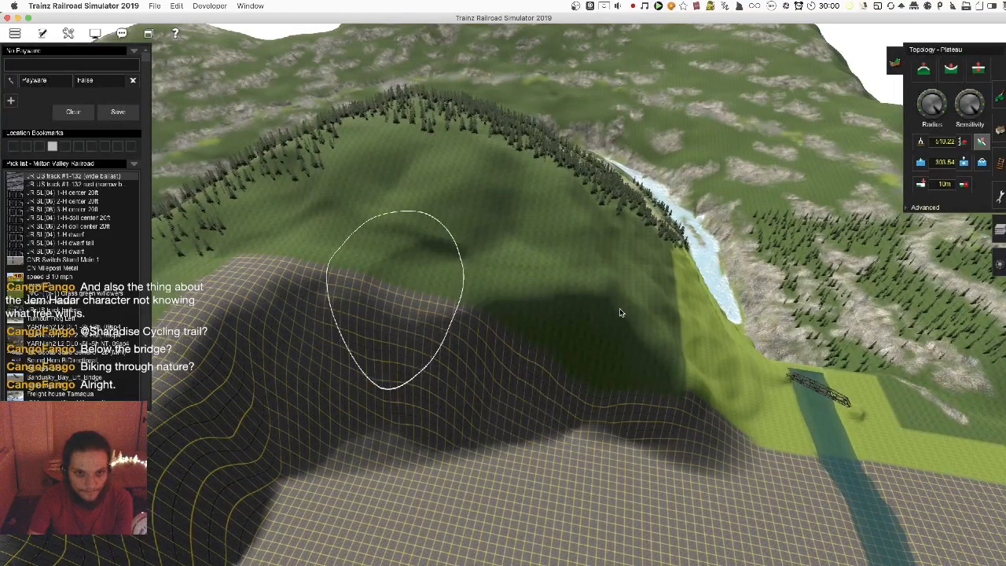
# Sculpt the lower hillside along the bare baseboard edge towards the river with Plateau
pyautogui.press('Left')
pyautogui.press('Left')
pyautogui.press('Up')
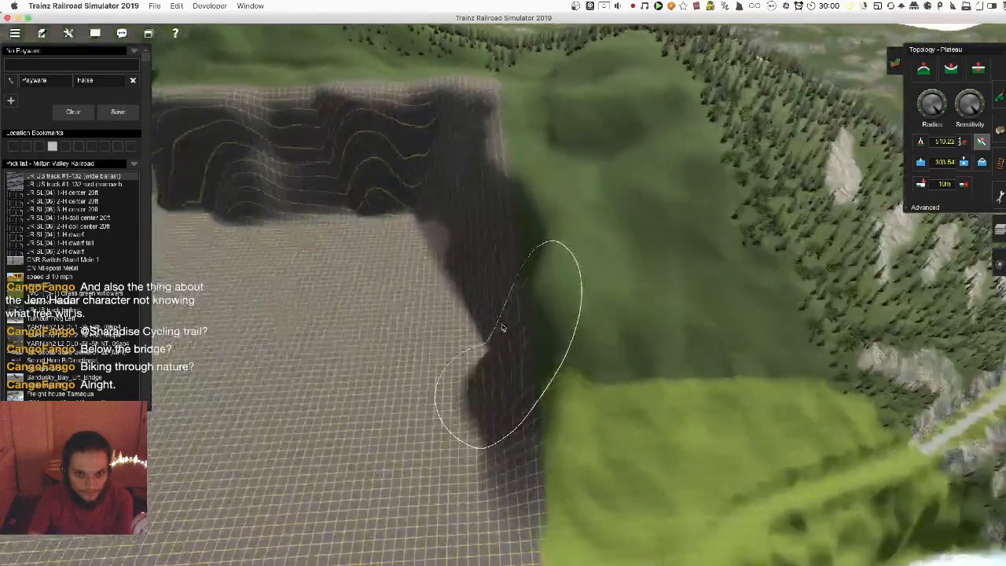
pyautogui.press('Down')
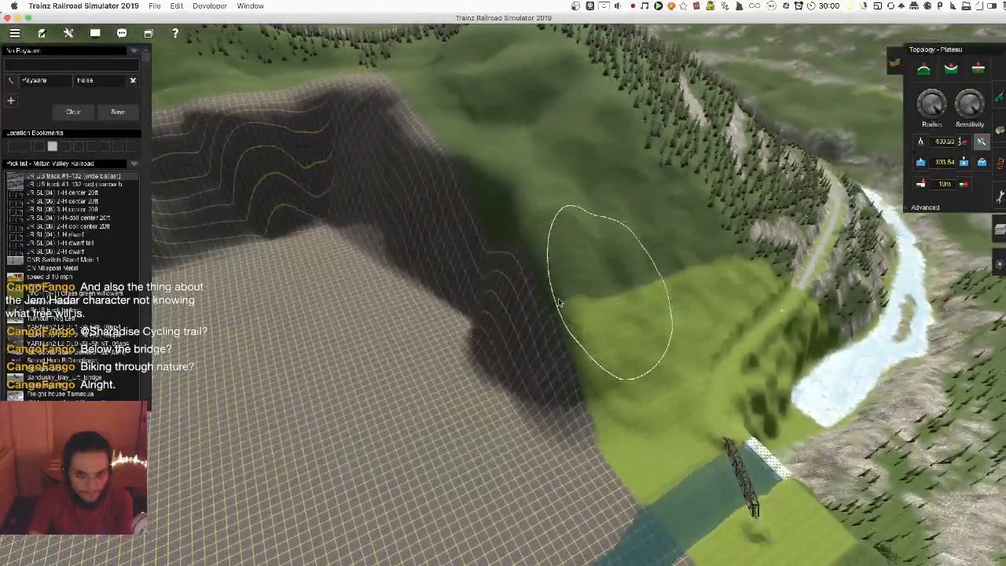
pyautogui.moveTo(526, 220)
pyautogui.mouseDown()
pyautogui.moveTo(496, 352)
pyautogui.moveTo(548, 238)
pyautogui.moveTo(528, 309)
pyautogui.mouseUp()
pyautogui.rightClick(516, 463)
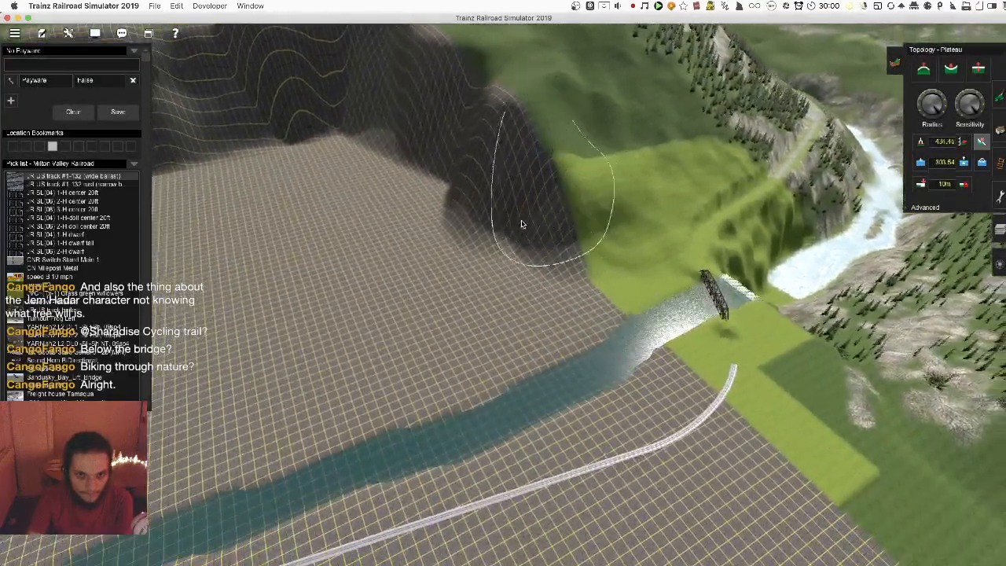
# Build a ridge from the lower hillside out onto the bare baseboard beside the river with Plateau
pyautogui.moveTo(521, 222)
pyautogui.mouseDown()
pyautogui.moveTo(426, 252)
pyautogui.moveTo(519, 236)
pyautogui.moveTo(346, 275)
pyautogui.mouseUp()
pyautogui.press('Left')
pyautogui.press('Up')
pyautogui.press('Right')
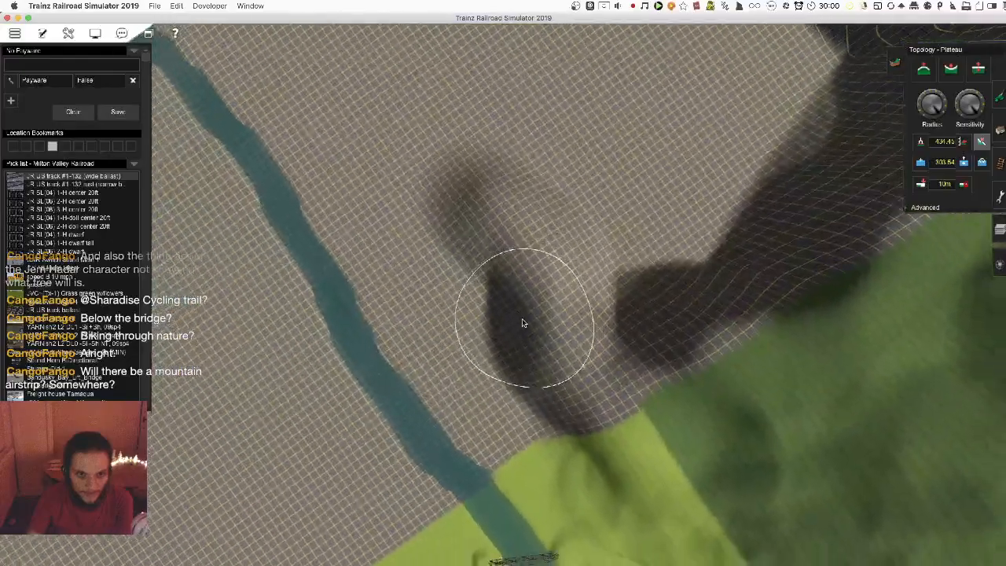
pyautogui.press('Down')
pyautogui.press('Left')
pyautogui.press('Up')
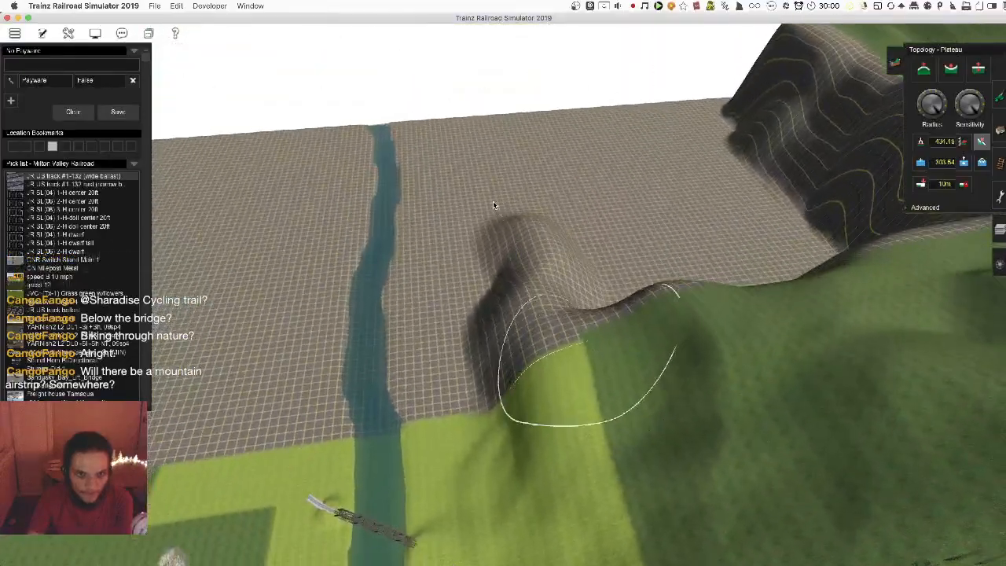
# Lengthen the riverside ridge towards the map edge and fill it out along its river-facing side
pyautogui.moveTo(498, 203); pyautogui.dragTo(466, 138)
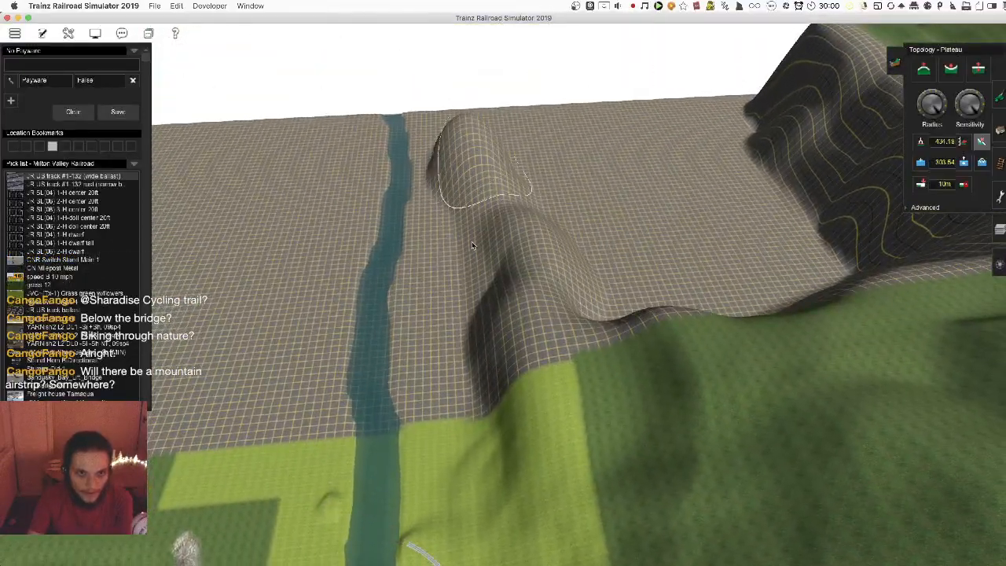
pyautogui.moveTo(496, 379); pyautogui.dragTo(520, 353)
pyautogui.press('Left')
pyautogui.press('Up')
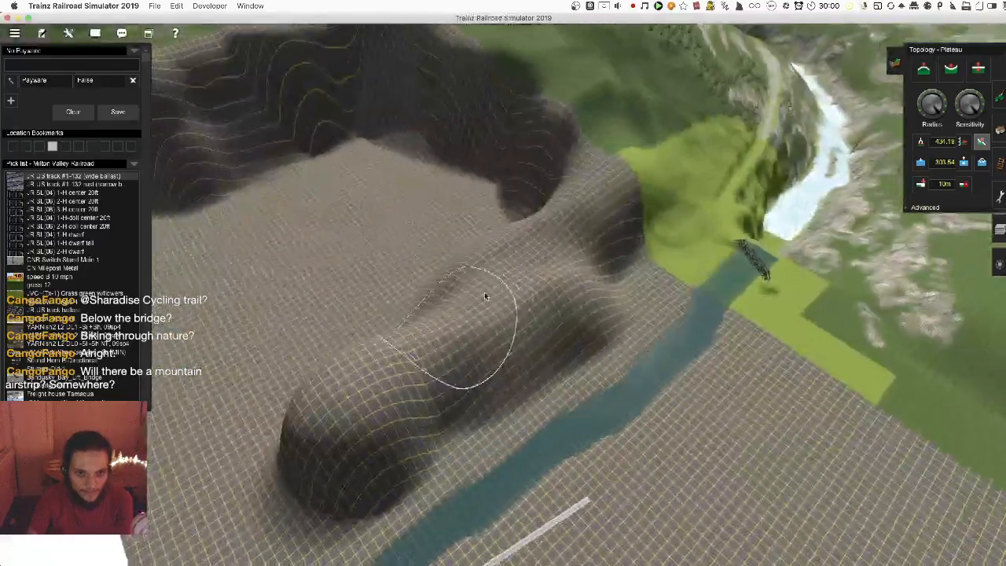
# Fill the bare basin between the back cliff and the riverside ridge with uneven, descending slopes using Plateau
pyautogui.press('Right')
pyautogui.press('Down')
pyautogui.press('Left')
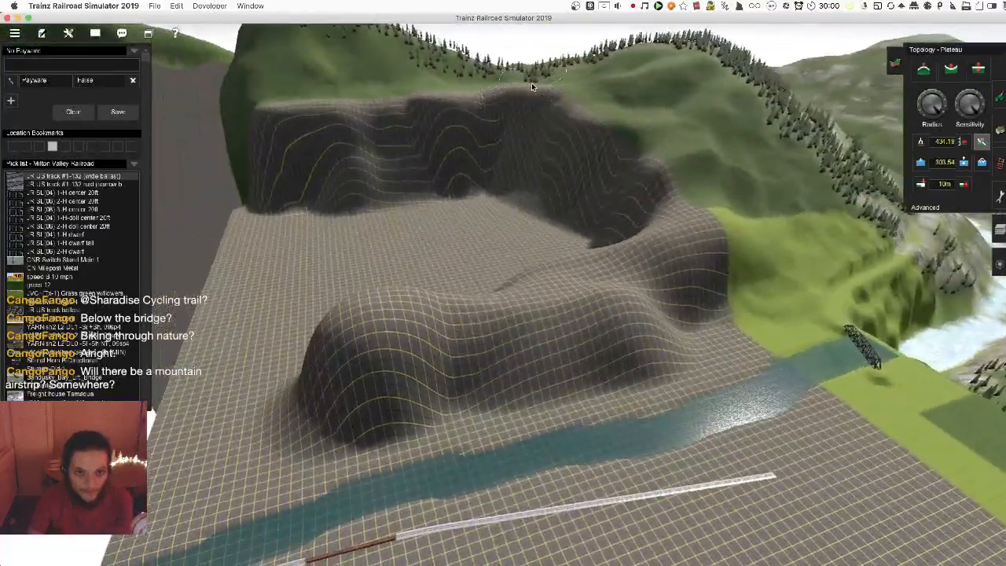
pyautogui.moveTo(531, 84)
pyautogui.mouseDown()
pyautogui.moveTo(336, 135)
pyautogui.moveTo(449, 137)
pyautogui.mouseUp()
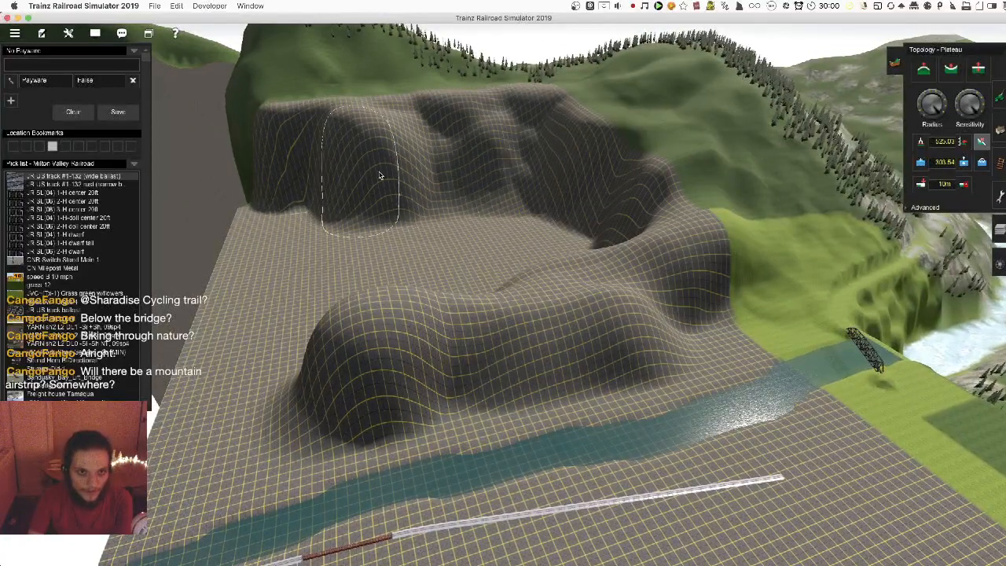
pyautogui.moveTo(434, 174)
pyautogui.mouseDown()
pyautogui.moveTo(433, 188)
pyautogui.moveTo(401, 192)
pyautogui.moveTo(590, 217)
pyautogui.moveTo(386, 288)
pyautogui.moveTo(561, 247)
pyautogui.moveTo(602, 251)
pyautogui.mouseUp()
pyautogui.moveTo(430, 289); pyautogui.dragTo(614, 186)
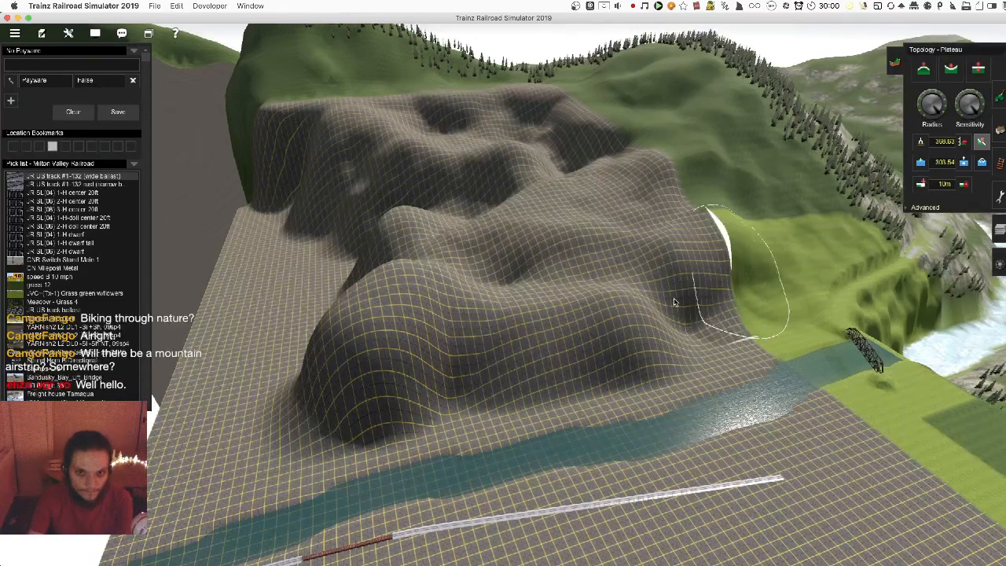
# Blend the riverside ridge into the grassy hillside and slope its outer end down towards the map edge with Plateau
pyautogui.moveTo(621, 319); pyautogui.dragTo(711, 211)
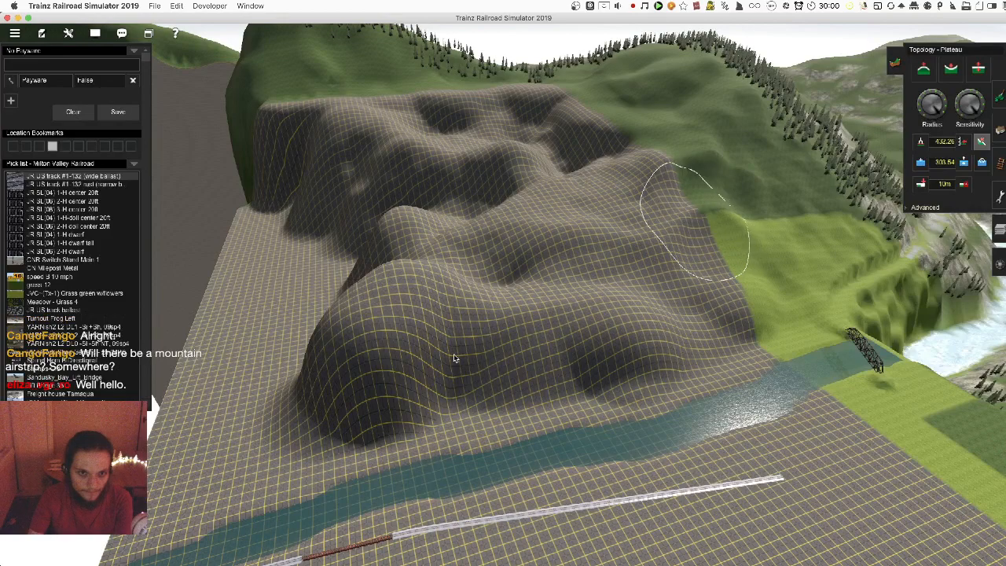
pyautogui.moveTo(384, 358)
pyautogui.mouseDown()
pyautogui.moveTo(310, 364)
pyautogui.moveTo(514, 285)
pyautogui.mouseUp()
pyautogui.press('Right')
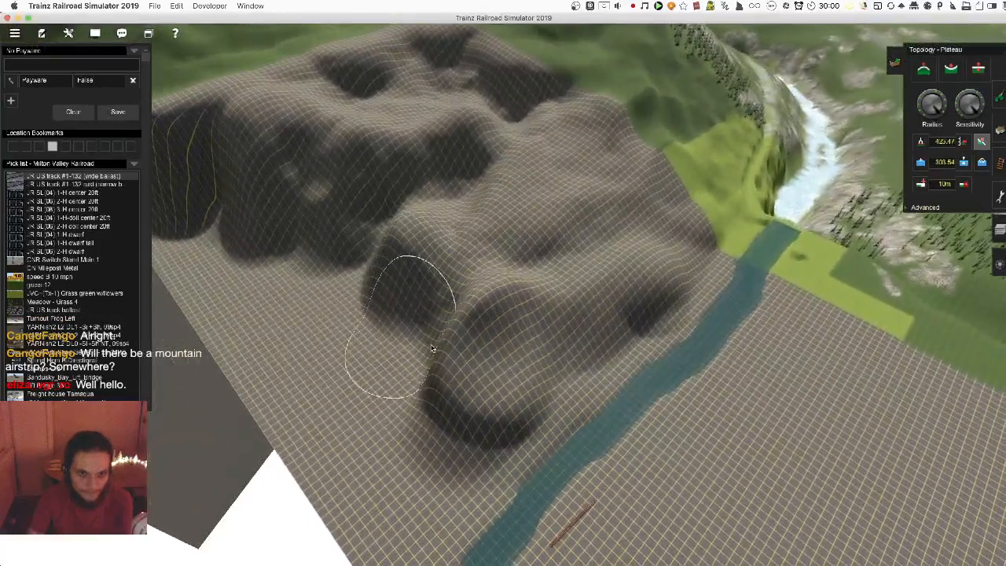
pyautogui.moveTo(399, 310)
pyautogui.mouseDown()
pyautogui.moveTo(472, 265)
pyautogui.moveTo(570, 331)
pyautogui.moveTo(464, 340)
pyautogui.moveTo(445, 293)
pyautogui.moveTo(454, 413)
pyautogui.mouseUp()
pyautogui.moveTo(394, 391); pyautogui.dragTo(393, 380)
# Fill the gap between the back cliff and the riverside ridge, extending the high ground along the map-edge side
pyautogui.press('Down')
pyautogui.press('Right')
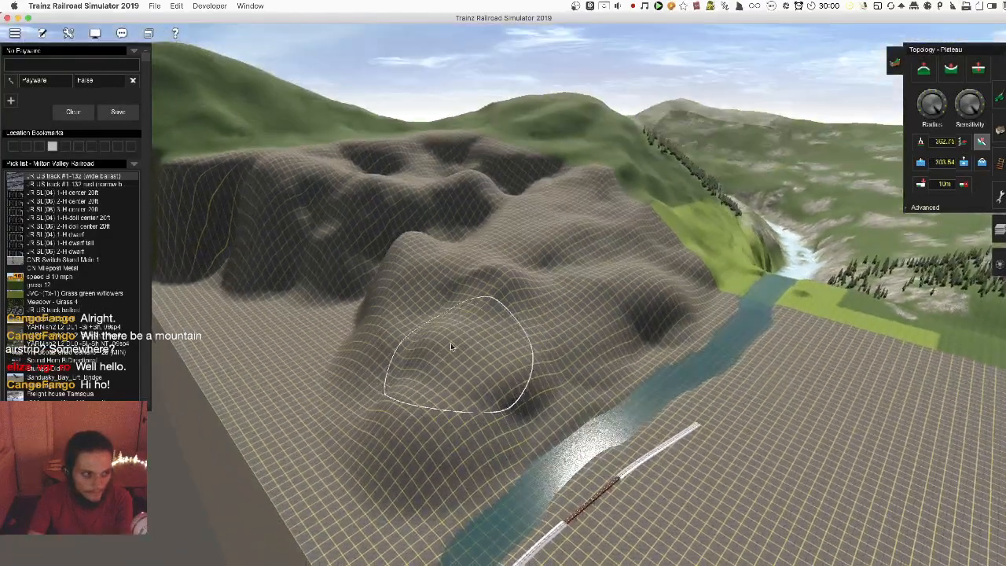
pyautogui.press('Right')
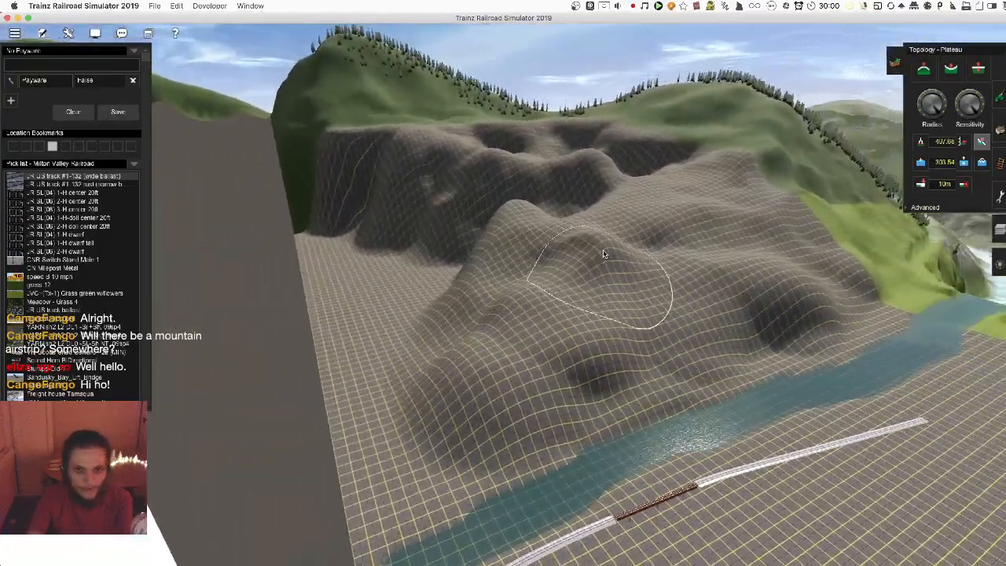
pyautogui.press('Up')
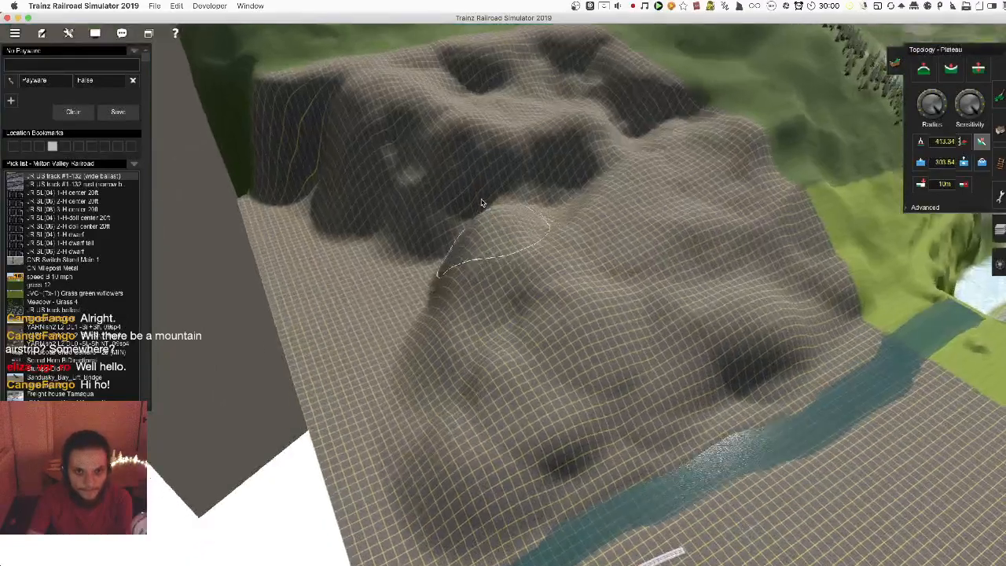
pyautogui.press('Down')
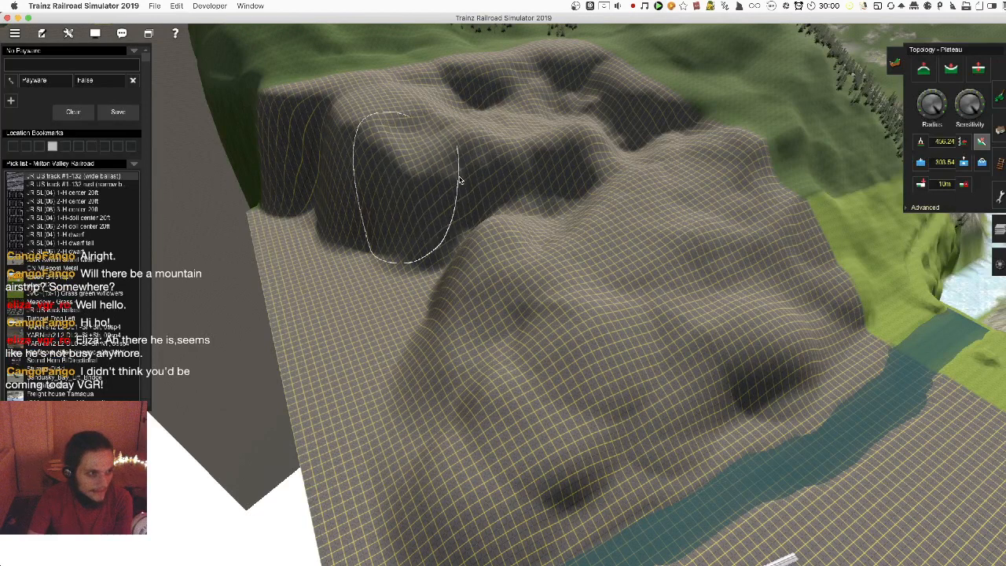
pyautogui.moveTo(527, 193); pyautogui.dragTo(596, 160)
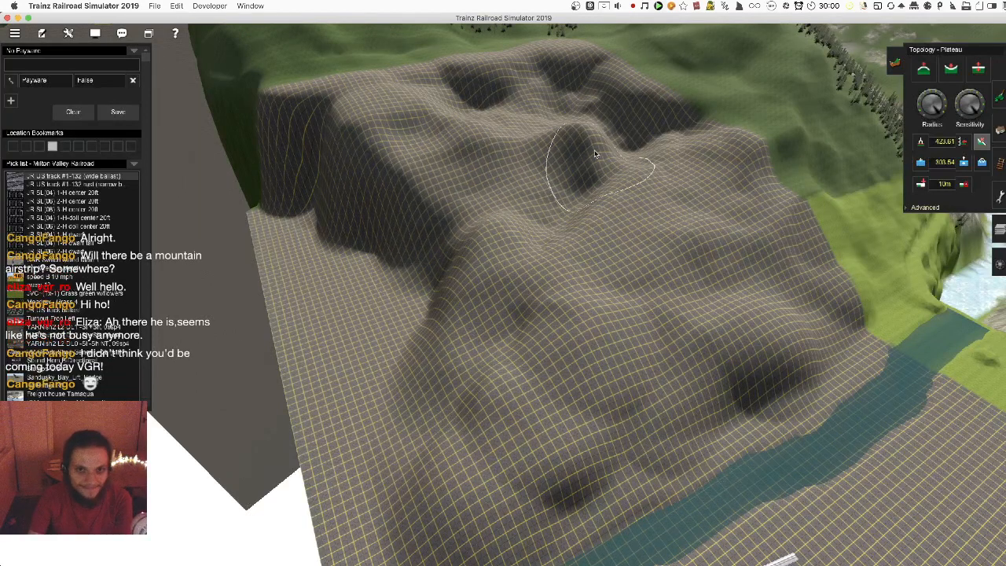
pyautogui.moveTo(569, 196); pyautogui.dragTo(486, 205)
pyautogui.moveTo(401, 211); pyautogui.dragTo(379, 209)
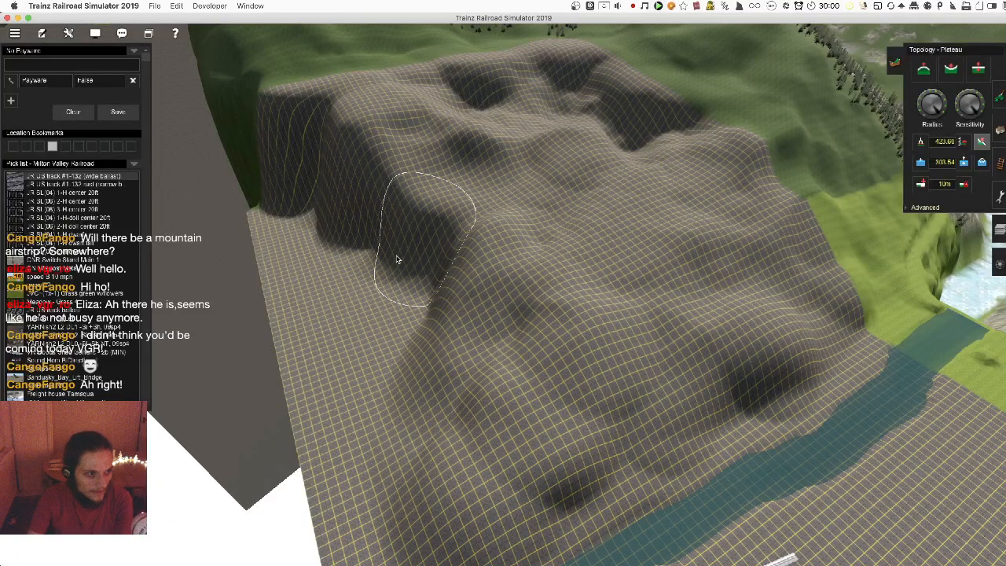
pyautogui.moveTo(372, 246)
pyautogui.mouseDown()
pyautogui.moveTo(418, 293)
pyautogui.moveTo(422, 248)
pyautogui.mouseUp()
# Even out the deep hollows across the mountain top and along its seam with the green hills using Plateau
pyautogui.moveTo(536, 219)
pyautogui.mouseDown(button='right')
pyautogui.moveTo(548, 157)
pyautogui.moveTo(517, 102)
pyautogui.moveTo(486, 147)
pyautogui.moveTo(560, 179)
pyautogui.mouseUp(button='right')
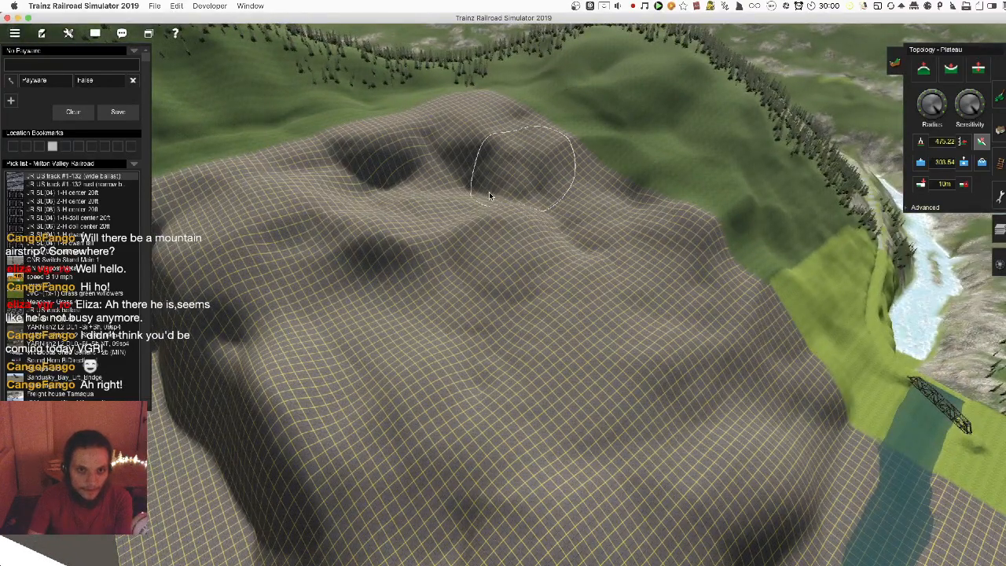
pyautogui.moveTo(374, 208)
pyautogui.mouseDown(button='right')
pyautogui.moveTo(536, 375)
pyautogui.moveTo(483, 299)
pyautogui.moveTo(448, 295)
pyautogui.moveTo(648, 349)
pyautogui.moveTo(662, 306)
pyautogui.moveTo(512, 281)
pyautogui.moveTo(728, 325)
pyautogui.moveTo(723, 311)
pyautogui.mouseUp(button='right')
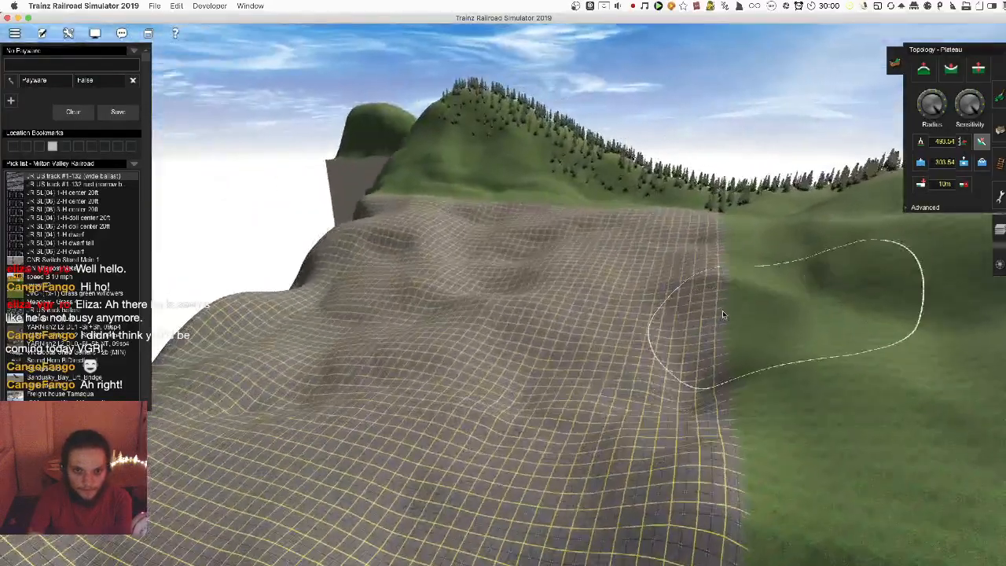
pyautogui.moveTo(541, 388); pyautogui.dragTo(595, 182, button='right')
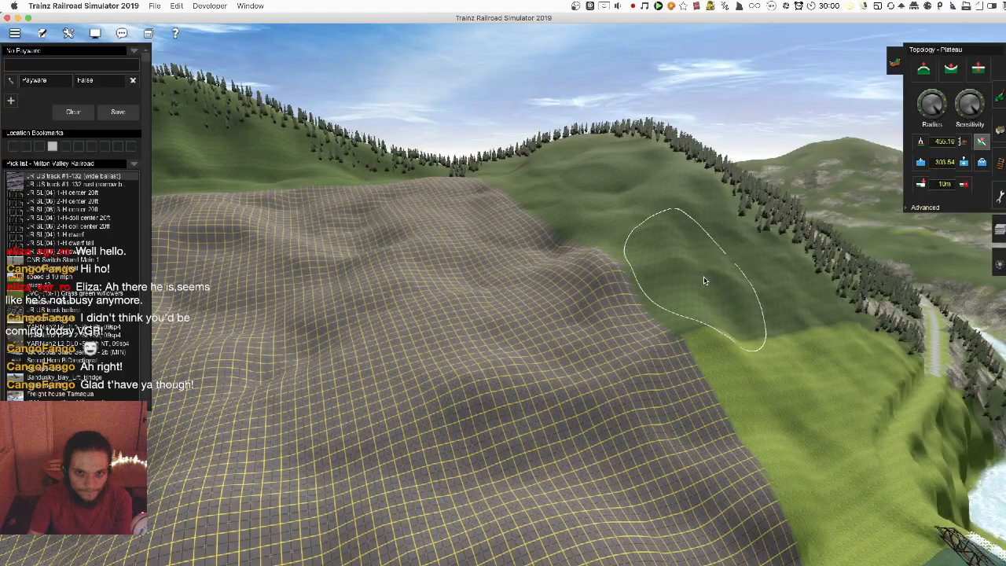
pyautogui.moveTo(438, 359)
pyautogui.mouseDown(button='right')
pyautogui.moveTo(433, 366)
pyautogui.moveTo(508, 338)
pyautogui.moveTo(494, 341)
pyautogui.moveTo(501, 264)
pyautogui.moveTo(542, 263)
pyautogui.moveTo(586, 224)
pyautogui.moveTo(568, 409)
pyautogui.moveTo(495, 281)
pyautogui.moveTo(450, 247)
pyautogui.moveTo(447, 285)
pyautogui.moveTo(511, 299)
pyautogui.moveTo(566, 236)
pyautogui.moveTo(491, 336)
pyautogui.moveTo(450, 329)
pyautogui.moveTo(487, 260)
pyautogui.moveTo(550, 260)
pyautogui.moveTo(393, 358)
pyautogui.moveTo(487, 251)
pyautogui.moveTo(416, 74)
pyautogui.moveTo(416, 147)
pyautogui.moveTo(457, 203)
pyautogui.mouseUp(button='right')
# Build up the mountain's steep map-edge flank and carry its slope down towards the river with Plateau
pyautogui.moveTo(456, 202); pyautogui.dragTo(477, 177)
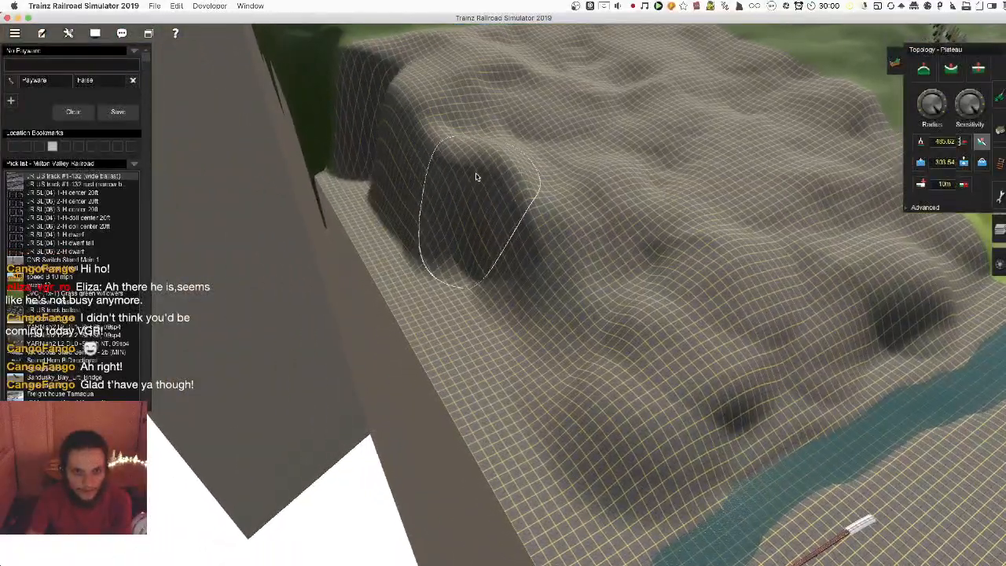
pyautogui.moveTo(497, 232)
pyautogui.mouseDown()
pyautogui.moveTo(515, 290)
pyautogui.moveTo(467, 261)
pyautogui.moveTo(504, 339)
pyautogui.moveTo(537, 357)
pyautogui.moveTo(533, 416)
pyautogui.moveTo(516, 292)
pyautogui.moveTo(577, 295)
pyautogui.mouseUp()
pyautogui.press('Left')
pyautogui.press('Down')
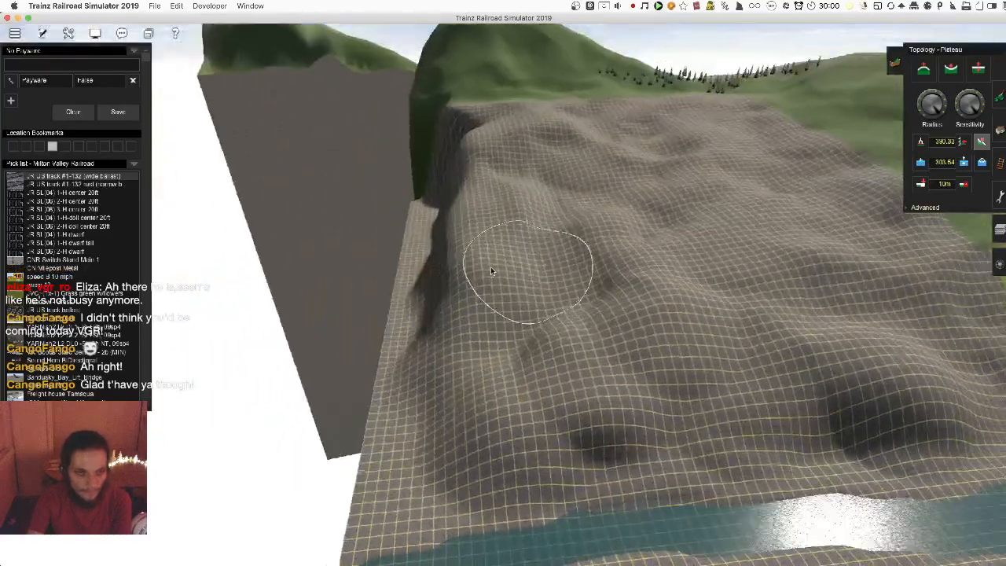
pyautogui.press('Right')
pyautogui.scroll(3, 517, 280)
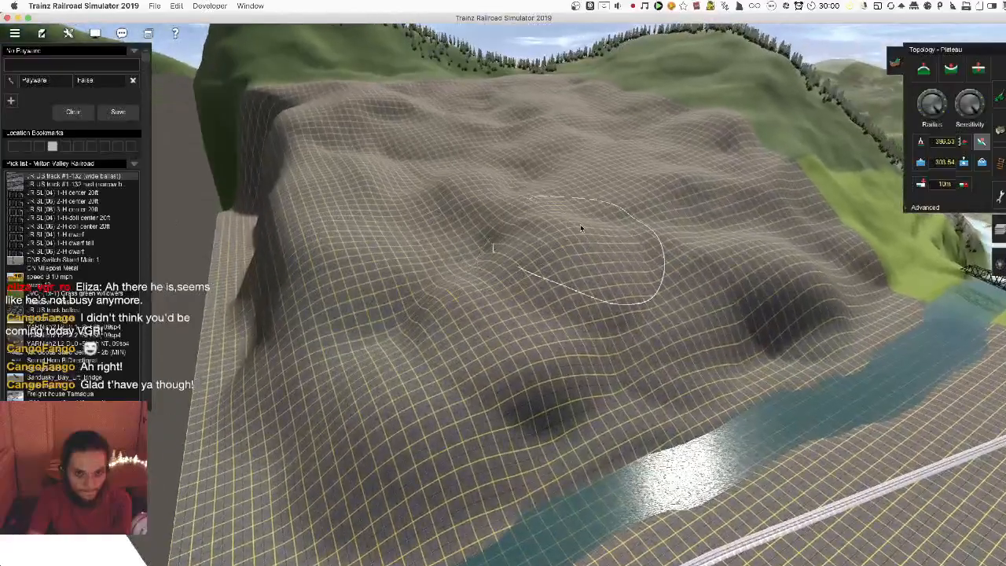
# Reshape the lower slopes above the river and the hollows along the mountain's outer shoulder with Plateau
pyautogui.moveTo(463, 345)
pyautogui.mouseDown()
pyautogui.moveTo(531, 305)
pyautogui.moveTo(617, 303)
pyautogui.moveTo(707, 275)
pyautogui.moveTo(534, 283)
pyautogui.mouseUp()
pyautogui.press('Left')
pyautogui.moveTo(541, 230)
pyautogui.mouseDown()
pyautogui.moveTo(503, 271)
pyautogui.moveTo(554, 250)
pyautogui.mouseUp()
pyautogui.press('Down')
pyautogui.press('Up')
pyautogui.moveTo(454, 227)
pyautogui.mouseDown()
pyautogui.moveTo(473, 229)
pyautogui.moveTo(496, 257)
pyautogui.mouseUp()
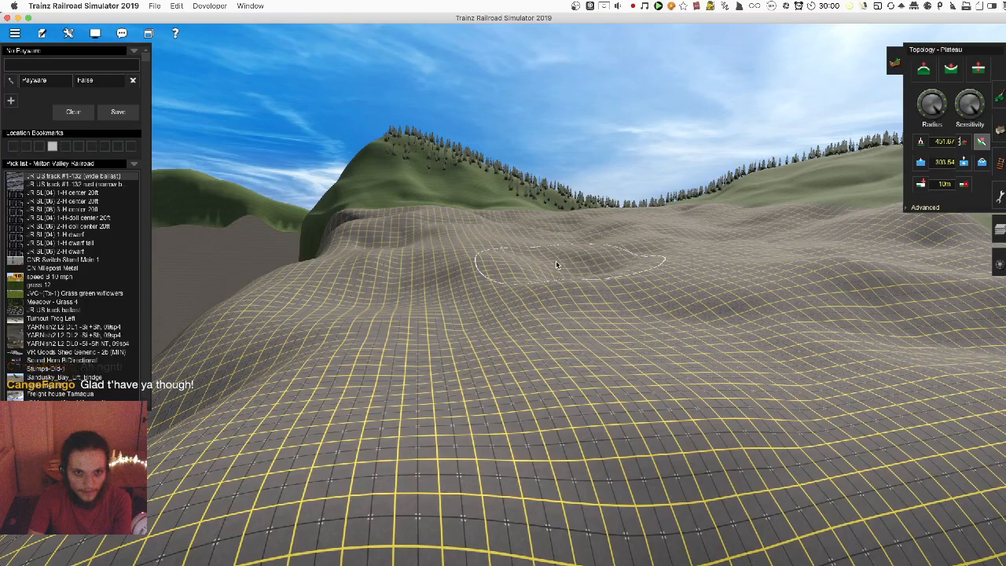
pyautogui.moveTo(412, 293); pyautogui.dragTo(428, 290)
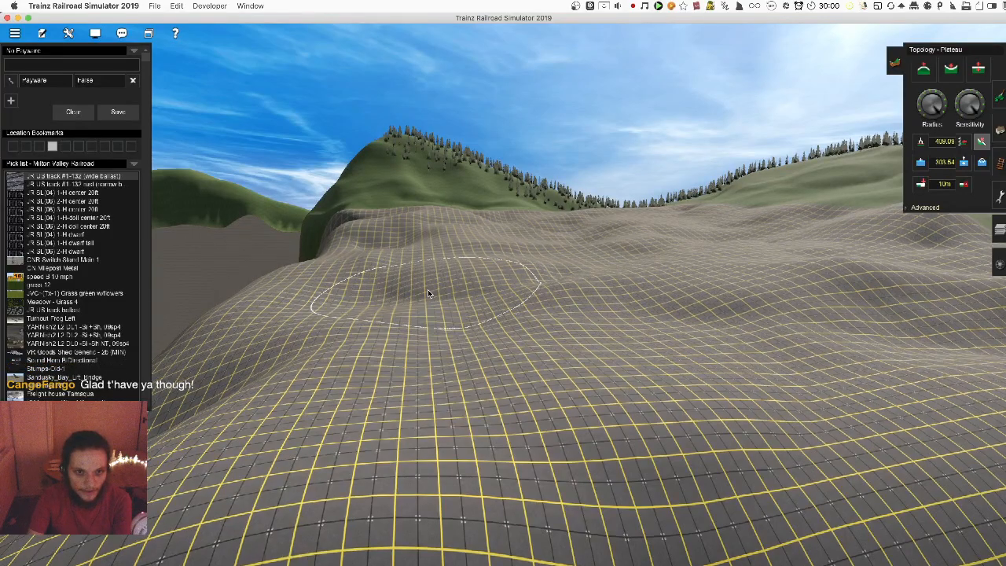
# Soften the dips and bumps on the mountain slope bordering the grassy hillside with Plateau
pyautogui.rightClick(581, 340)
pyautogui.press('Left')
pyautogui.moveTo(589, 294)
pyautogui.mouseDown()
pyautogui.moveTo(621, 289)
pyautogui.moveTo(706, 314)
pyautogui.moveTo(736, 249)
pyautogui.mouseUp()
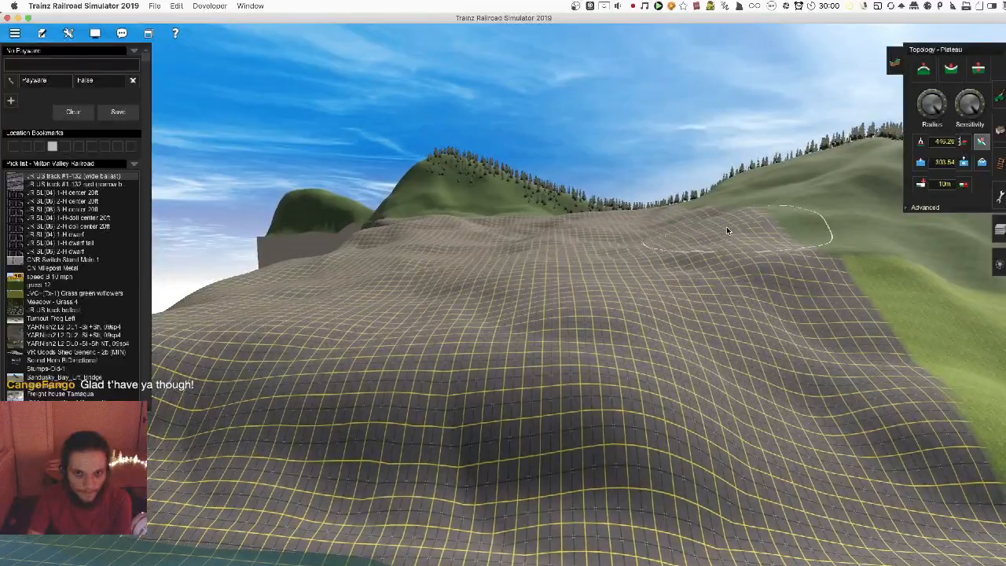
pyautogui.rightClick(619, 251)
pyautogui.press('Left')
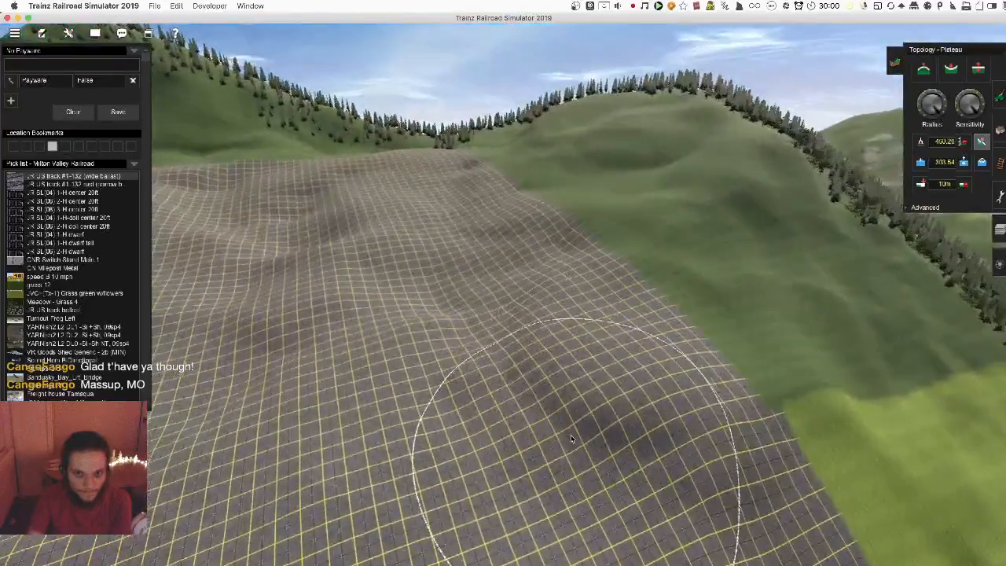
pyautogui.moveTo(591, 360)
pyautogui.mouseDown()
pyautogui.moveTo(472, 393)
pyautogui.moveTo(676, 366)
pyautogui.moveTo(652, 334)
pyautogui.mouseUp()
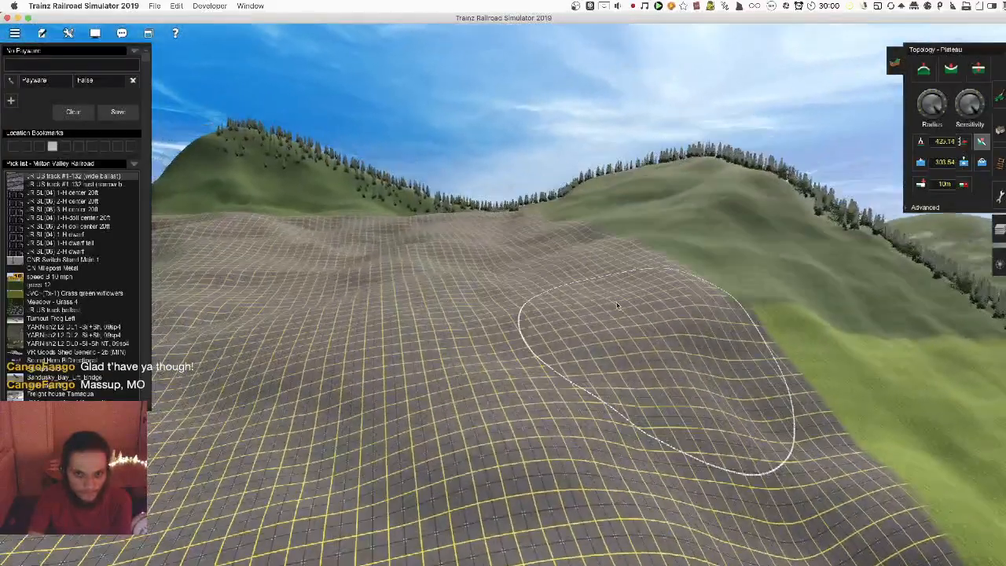
pyautogui.moveTo(648, 184)
pyautogui.mouseDown()
pyautogui.moveTo(501, 265)
pyautogui.moveTo(444, 209)
pyautogui.moveTo(417, 240)
pyautogui.mouseUp()
# Raise a ridge from the green peak out onto the bare mountain top, using plateau heights sampled from the peak
pyautogui.press('Left')
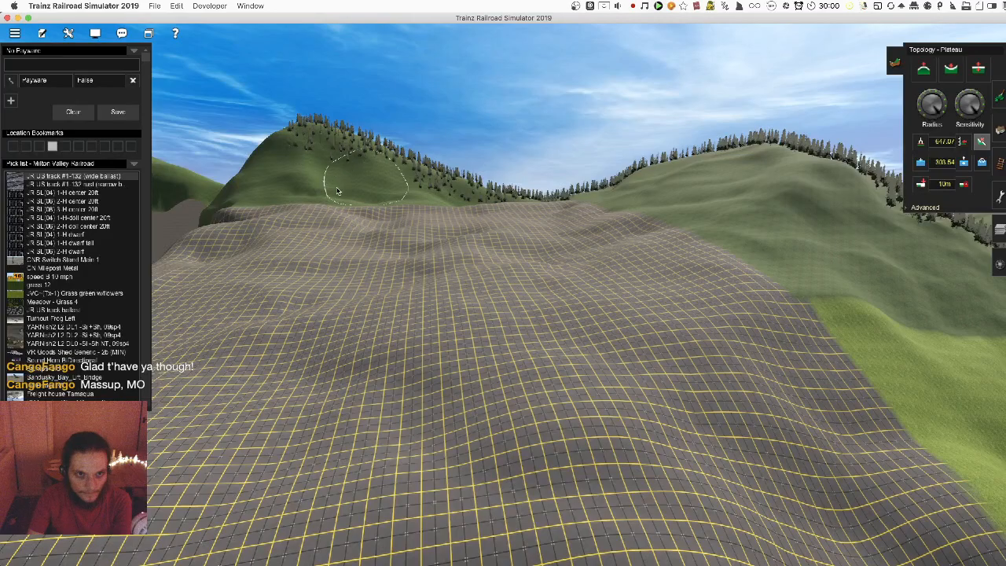
pyautogui.moveTo(373, 218); pyautogui.dragTo(503, 228, button='right')
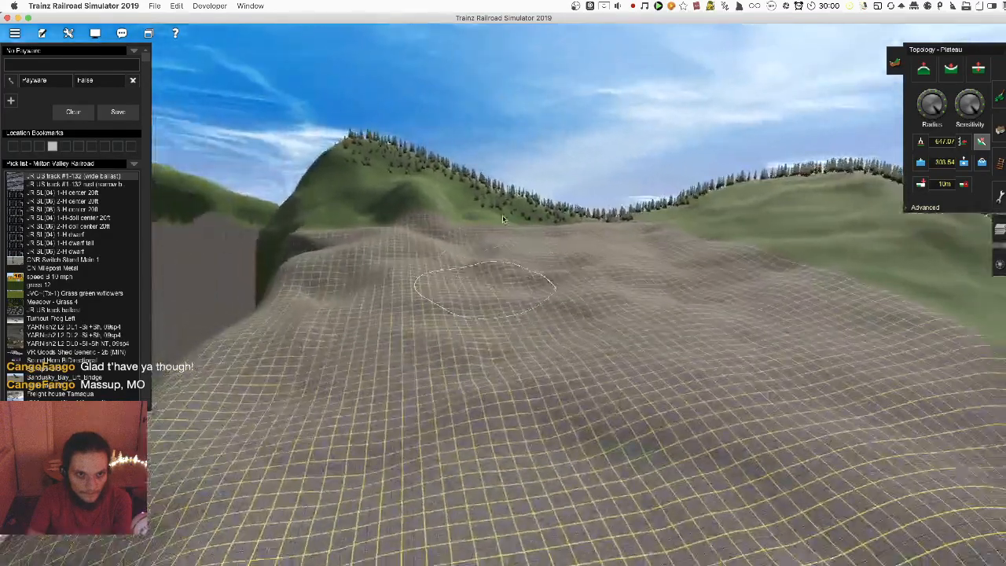
pyautogui.moveTo(392, 151)
pyautogui.mouseDown()
pyautogui.moveTo(383, 163)
pyautogui.moveTo(427, 219)
pyautogui.moveTo(393, 187)
pyautogui.mouseUp()
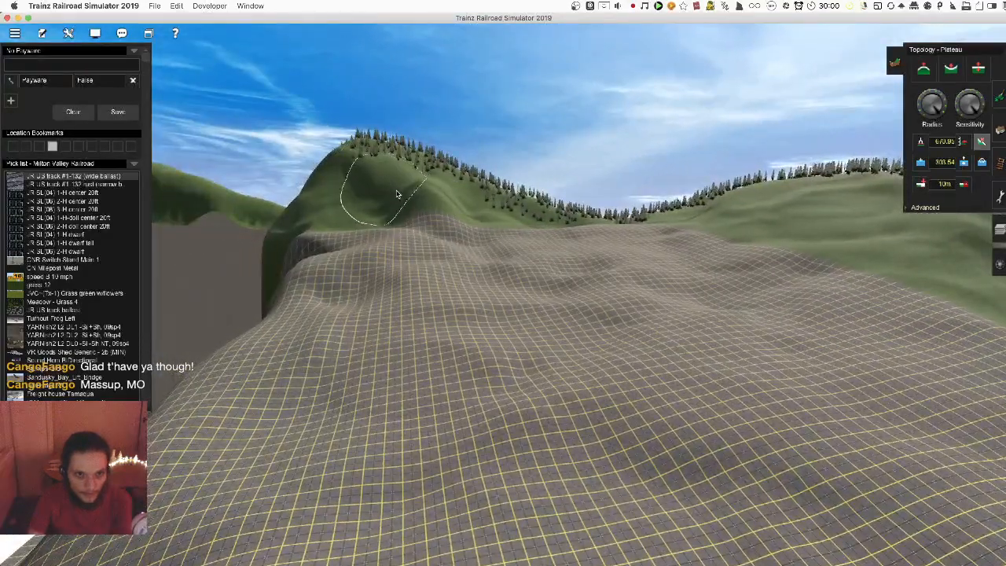
pyautogui.moveTo(427, 218)
pyautogui.mouseDown()
pyautogui.moveTo(415, 193)
pyautogui.moveTo(427, 225)
pyautogui.moveTo(445, 229)
pyautogui.mouseUp()
pyautogui.moveTo(474, 261)
pyautogui.mouseDown()
pyautogui.moveTo(495, 297)
pyautogui.moveTo(487, 358)
pyautogui.moveTo(455, 312)
pyautogui.moveTo(494, 320)
pyautogui.moveTo(420, 239)
pyautogui.moveTo(422, 187)
pyautogui.mouseUp()
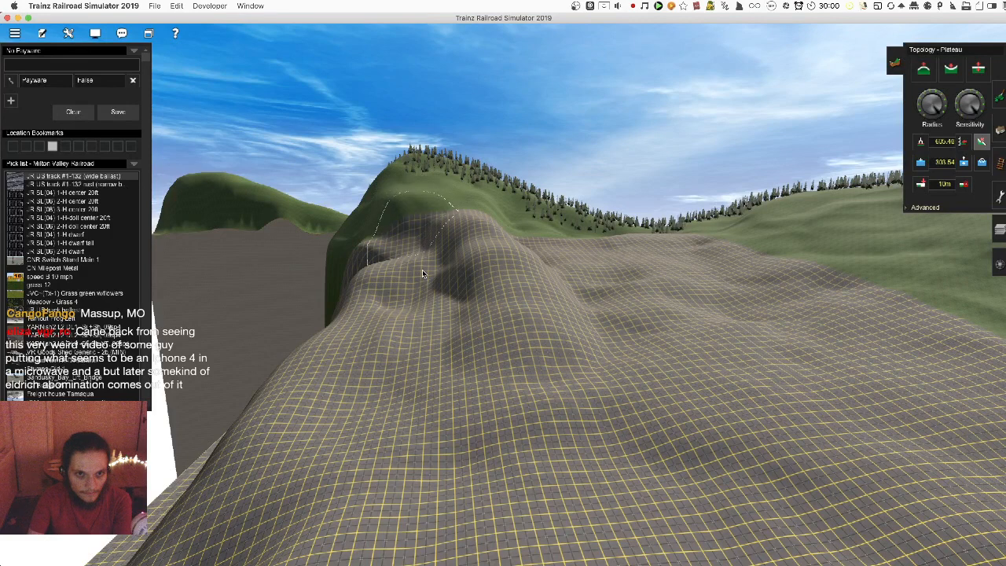
# Extend the raised ridge in descending steps along the map-edge side of the mountain with Plateau
pyautogui.moveTo(429, 243)
pyautogui.mouseDown()
pyautogui.moveTo(421, 261)
pyautogui.moveTo(449, 283)
pyautogui.mouseUp()
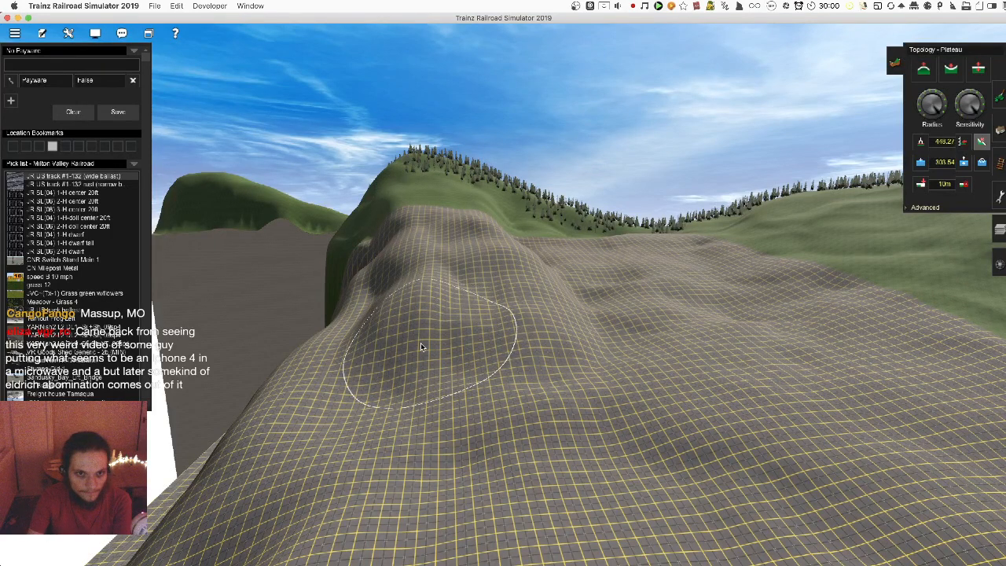
pyautogui.moveTo(425, 340); pyautogui.dragTo(404, 380)
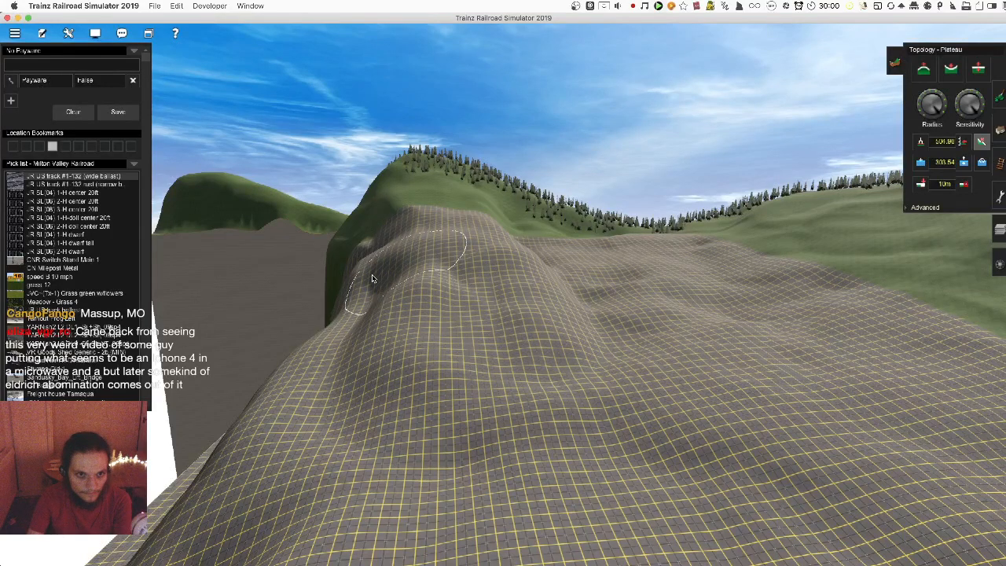
pyautogui.moveTo(474, 292)
pyautogui.mouseDown()
pyautogui.moveTo(535, 274)
pyautogui.moveTo(342, 406)
pyautogui.mouseUp()
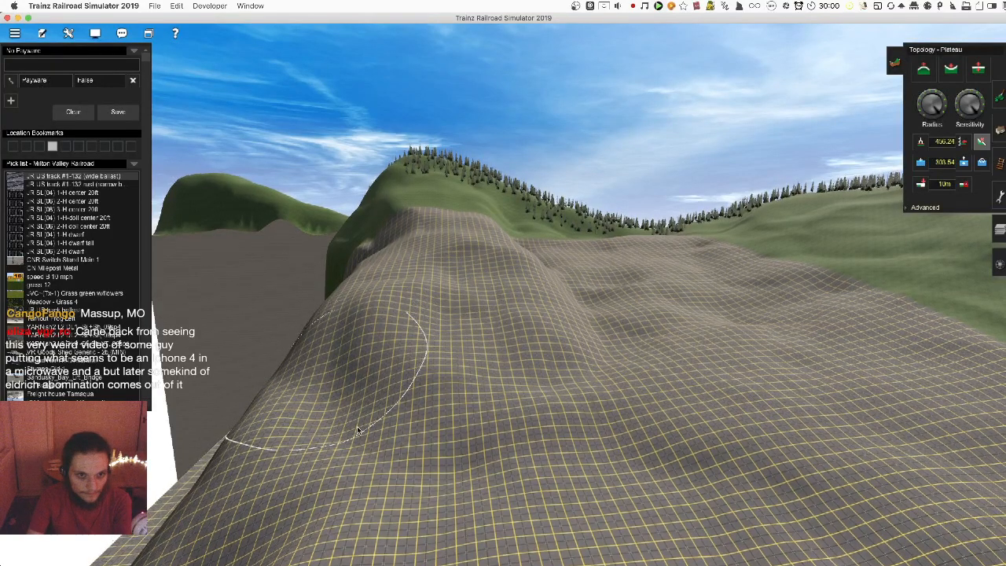
# Widen the ridge below the green peak and blend its inner flank into the mountain top with Plateau
pyautogui.rightClick(552, 314)
pyautogui.press('Left')
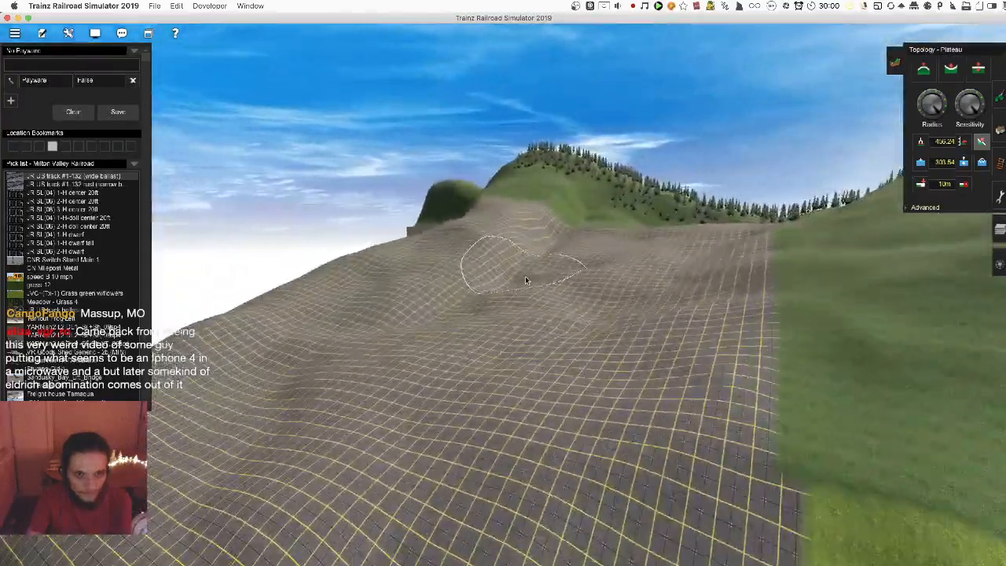
pyautogui.rightClick(526, 277)
pyautogui.moveTo(568, 137); pyautogui.dragTo(572, 203)
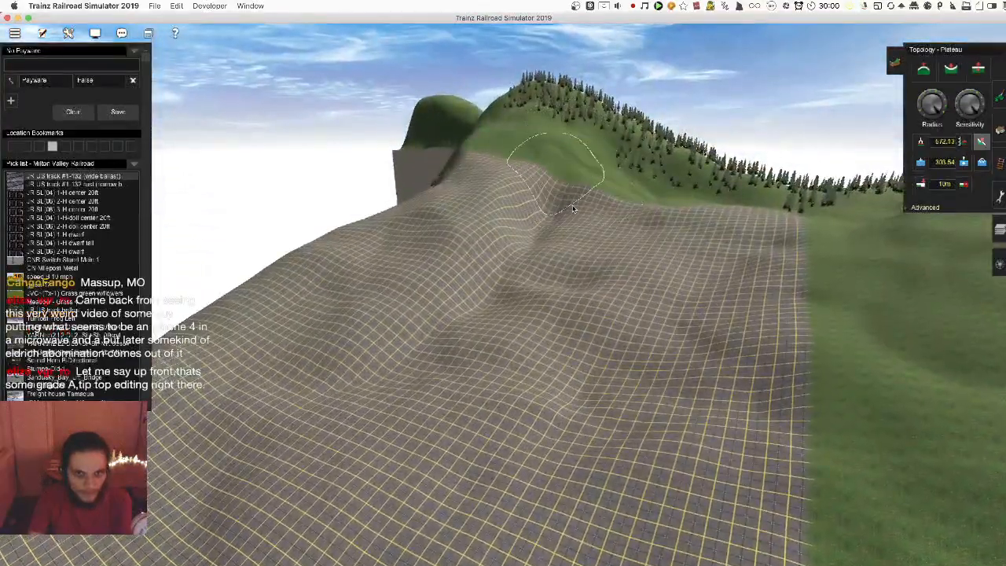
pyautogui.moveTo(605, 307); pyautogui.dragTo(545, 181)
pyautogui.moveTo(531, 298)
pyautogui.mouseDown()
pyautogui.moveTo(502, 239)
pyautogui.moveTo(474, 346)
pyautogui.mouseUp()
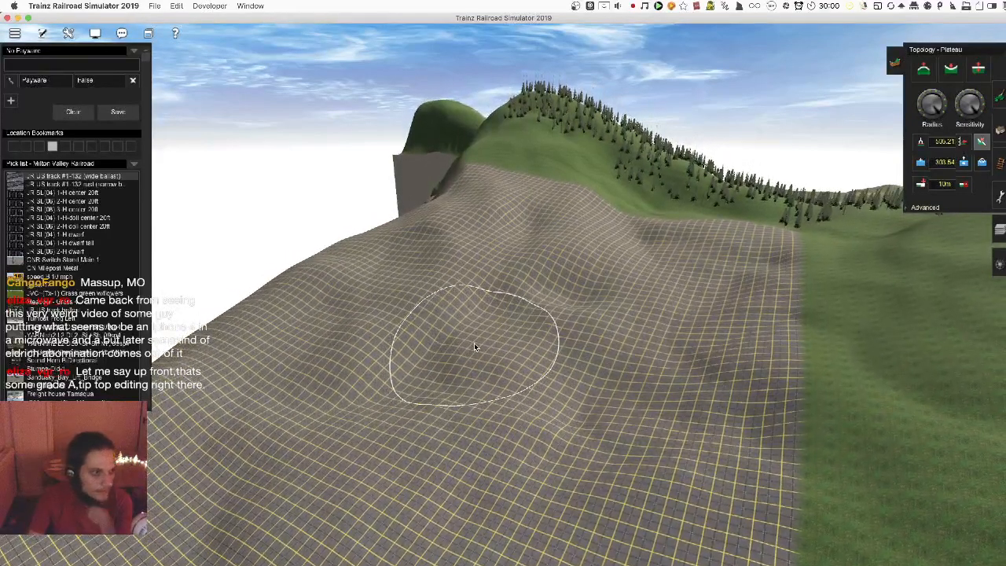
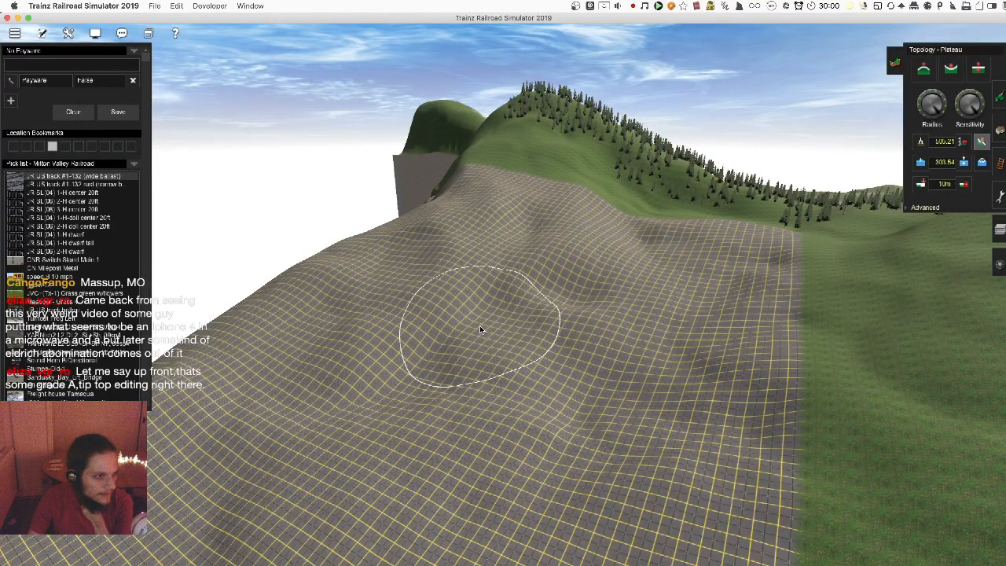
# Smooth the ridge's lower slope into the mountain's outer shoulder with Plateau
pyautogui.moveTo(491, 264)
pyautogui.mouseDown()
pyautogui.moveTo(489, 303)
pyautogui.moveTo(465, 240)
pyautogui.moveTo(432, 277)
pyautogui.moveTo(399, 384)
pyautogui.moveTo(459, 352)
pyautogui.mouseUp()
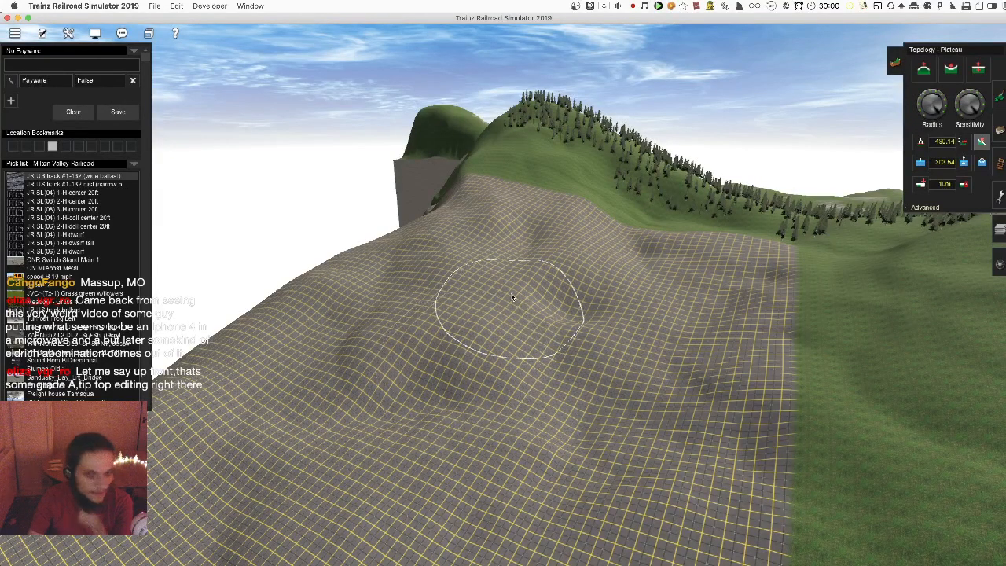
pyautogui.press('Down')
pyautogui.moveTo(509, 355)
pyautogui.mouseDown()
pyautogui.moveTo(396, 390)
pyautogui.moveTo(432, 338)
pyautogui.moveTo(335, 358)
pyautogui.moveTo(260, 399)
pyautogui.moveTo(404, 285)
pyautogui.moveTo(302, 354)
pyautogui.moveTo(444, 328)
pyautogui.moveTo(384, 348)
pyautogui.moveTo(412, 266)
pyautogui.moveTo(405, 302)
pyautogui.mouseUp()
pyautogui.press('Left')
pyautogui.press('Right')
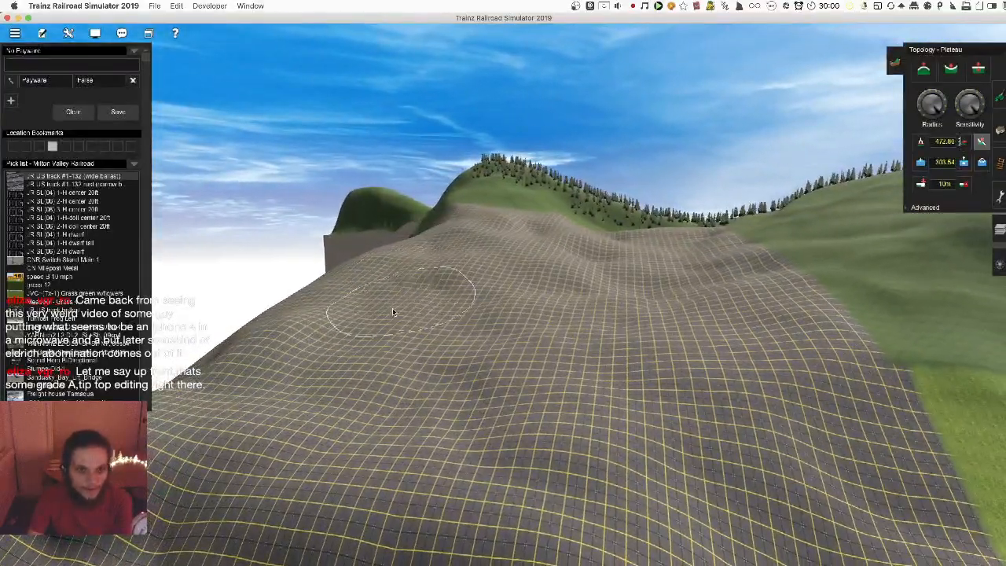
# Smooth the bumps and hollows on the bare mountain top below the green peak with Plateau
pyautogui.moveTo(263, 372)
pyautogui.mouseDown()
pyautogui.moveTo(278, 390)
pyautogui.moveTo(440, 322)
pyautogui.moveTo(511, 273)
pyautogui.moveTo(341, 316)
pyautogui.moveTo(448, 338)
pyautogui.moveTo(603, 272)
pyautogui.moveTo(540, 295)
pyautogui.moveTo(508, 333)
pyautogui.mouseUp()
pyautogui.press('Left')
pyautogui.press('Right')
pyautogui.press('Left')
pyautogui.press('Left')
pyautogui.press('Up')
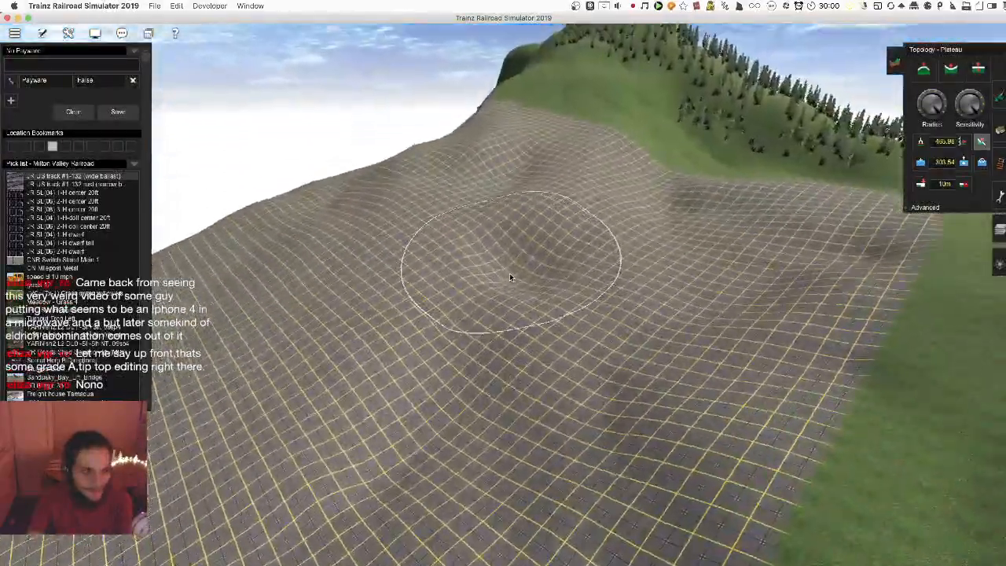
pyautogui.press('Right')
pyautogui.press('Down')
pyautogui.moveTo(504, 294)
pyautogui.mouseDown()
pyautogui.moveTo(539, 247)
pyautogui.moveTo(531, 265)
pyautogui.moveTo(528, 180)
pyautogui.moveTo(510, 207)
pyautogui.moveTo(523, 229)
pyautogui.mouseUp()
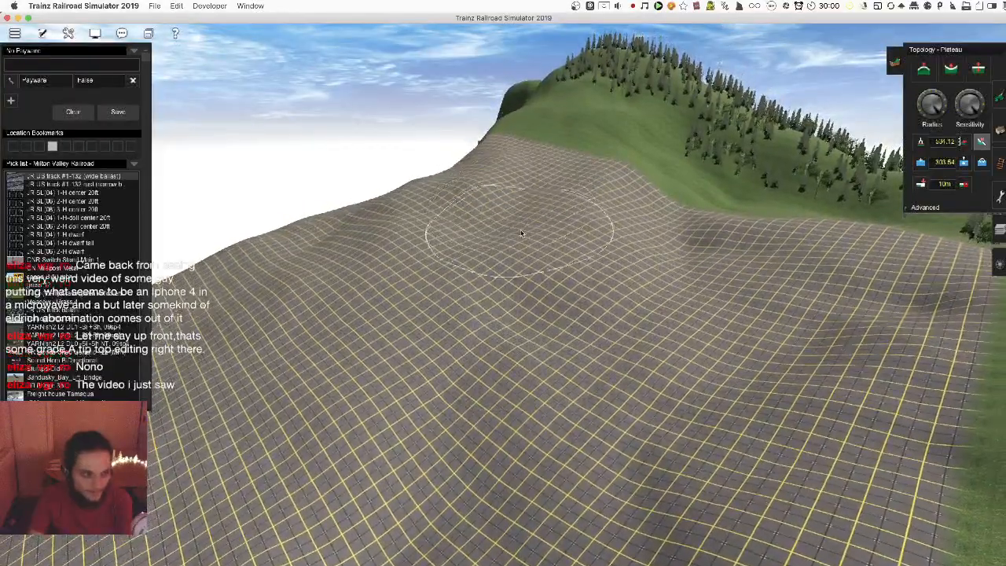
# Reshape the green slope below the wooded peak and blend it into the bare mountainside with Plateau, using heights sampled nearby
pyautogui.press('Right')
pyautogui.rightClick(535, 281)
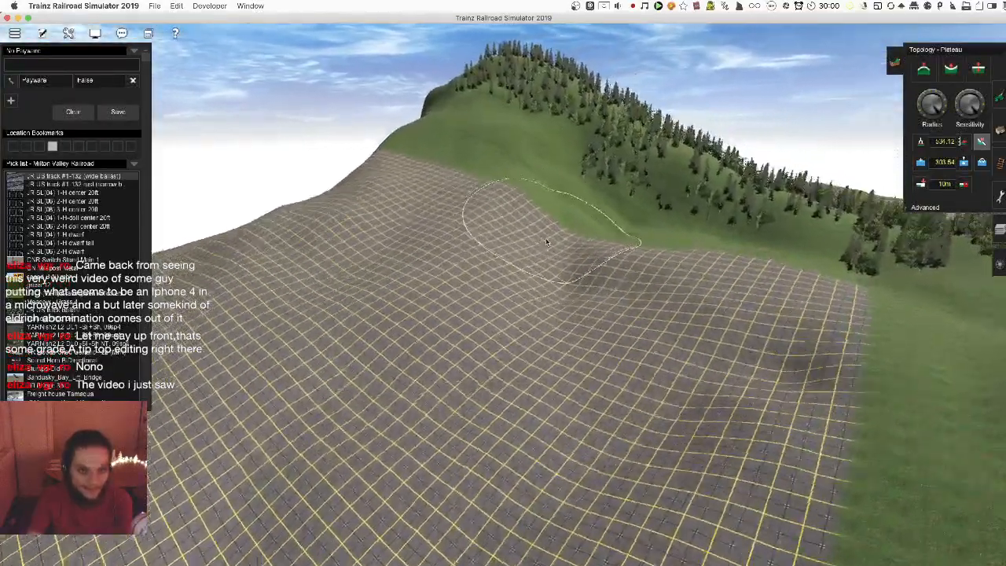
pyautogui.rightClick(549, 235)
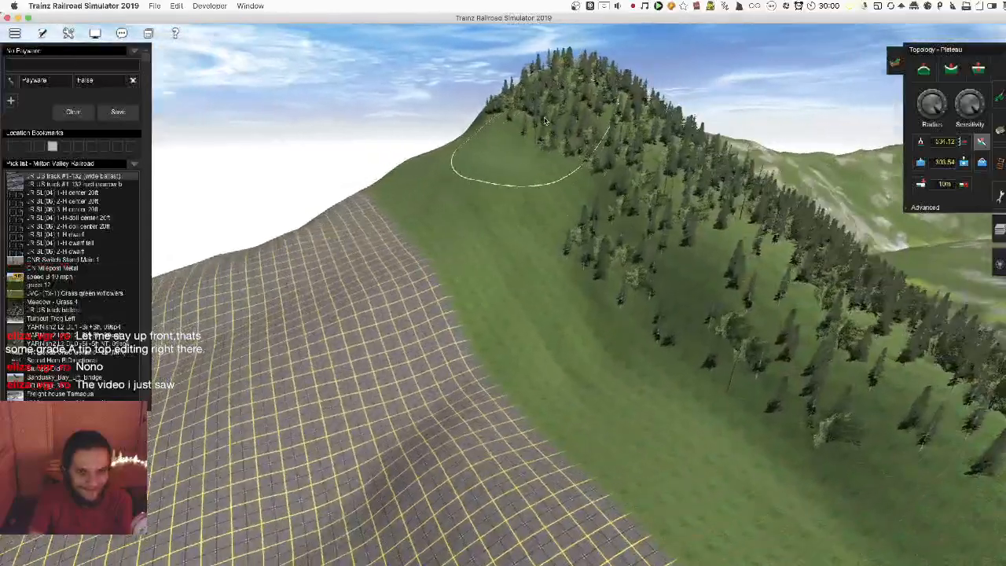
pyautogui.moveTo(522, 158)
pyautogui.mouseDown()
pyautogui.moveTo(572, 269)
pyautogui.moveTo(568, 421)
pyautogui.mouseUp()
pyautogui.rightClick(569, 427)
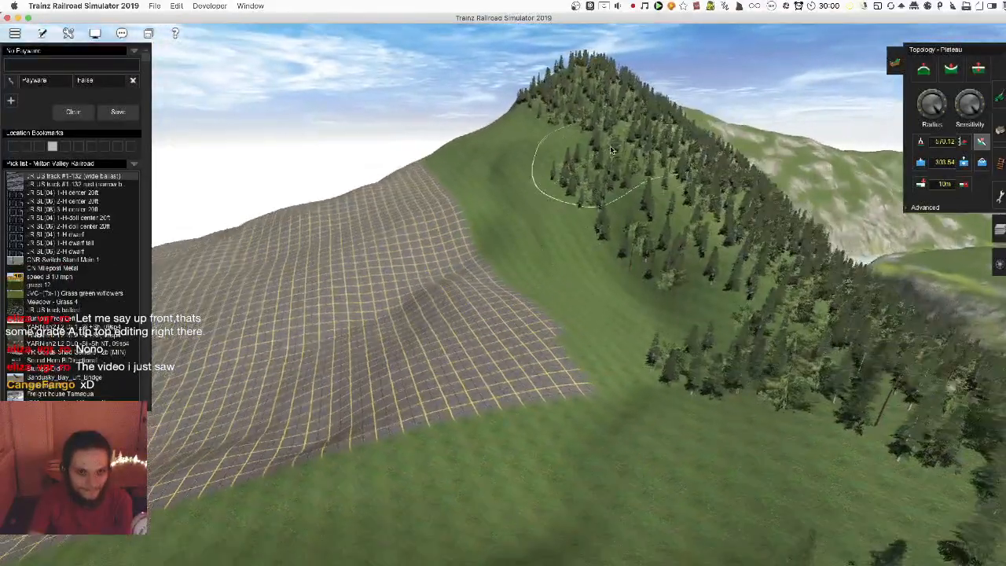
pyautogui.moveTo(599, 185)
pyautogui.mouseDown()
pyautogui.moveTo(589, 216)
pyautogui.moveTo(640, 313)
pyautogui.mouseUp()
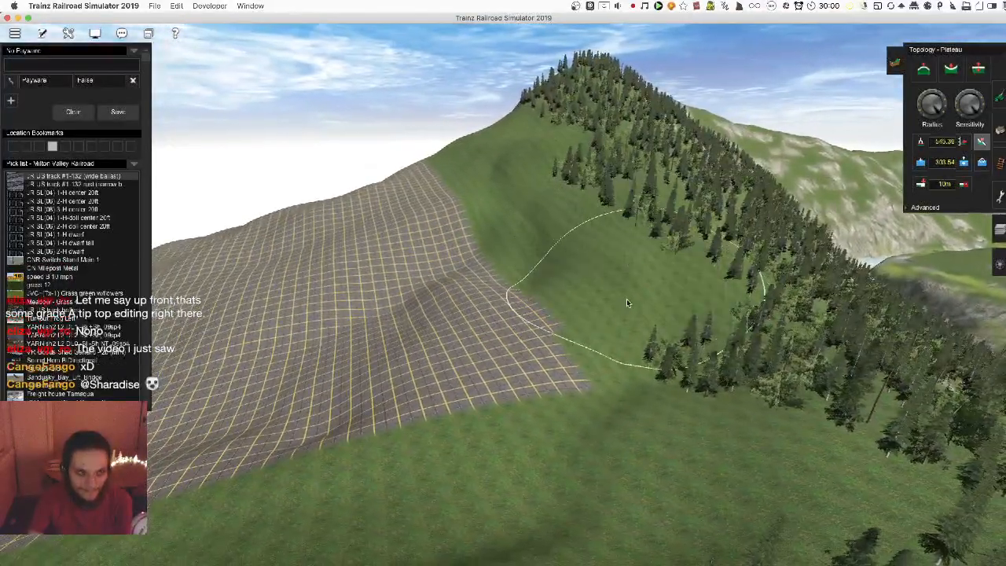
pyautogui.rightClick(470, 294)
pyautogui.moveTo(503, 195); pyautogui.dragTo(536, 266)
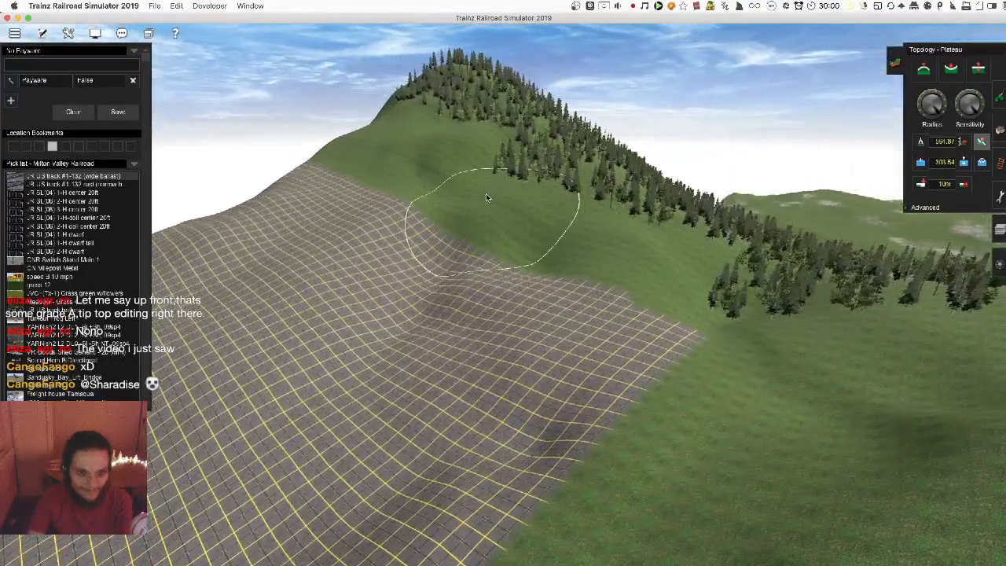
# Fill the hollow where the green slope meets the bare terrain and even out the mountain top with Plateau
pyautogui.moveTo(447, 236)
pyautogui.mouseDown()
pyautogui.moveTo(482, 264)
pyautogui.moveTo(569, 287)
pyautogui.moveTo(456, 309)
pyautogui.mouseUp()
pyautogui.press('Right')
pyautogui.moveTo(382, 408)
pyautogui.mouseDown()
pyautogui.moveTo(480, 391)
pyautogui.moveTo(519, 293)
pyautogui.moveTo(472, 357)
pyautogui.mouseUp()
pyautogui.press('Down')
pyautogui.press('Right')
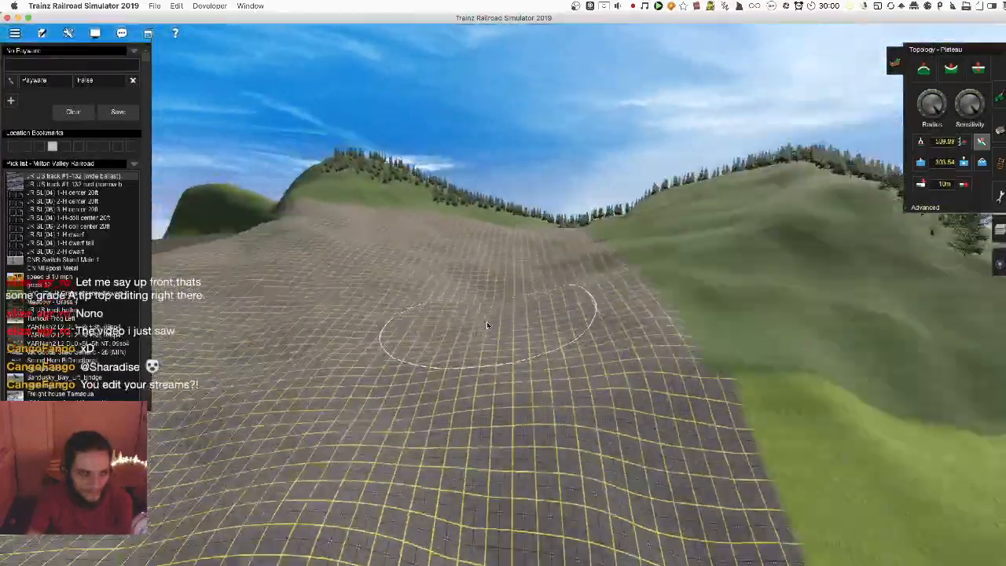
pyautogui.press('Up')
pyautogui.moveTo(502, 307)
pyautogui.mouseDown()
pyautogui.moveTo(514, 274)
pyautogui.moveTo(513, 285)
pyautogui.moveTo(494, 213)
pyautogui.mouseUp()
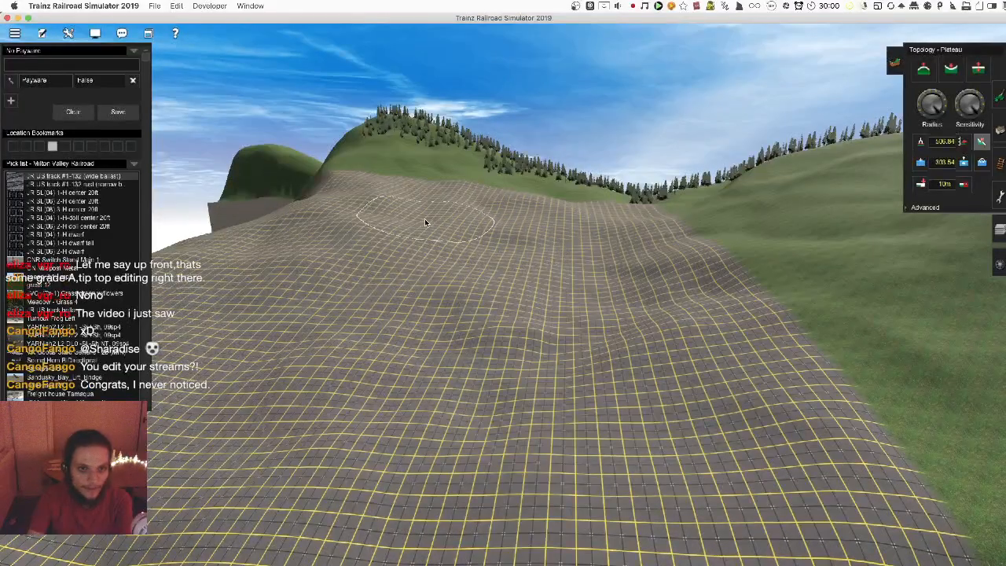
# Level the uneven ground across the upper mountainside, from the ridge over to the grassy slope, with Plateau
pyautogui.moveTo(265, 222)
pyautogui.mouseDown()
pyautogui.moveTo(260, 241)
pyautogui.moveTo(314, 232)
pyautogui.moveTo(291, 296)
pyautogui.moveTo(507, 355)
pyautogui.moveTo(538, 310)
pyautogui.moveTo(673, 243)
pyautogui.moveTo(601, 251)
pyautogui.moveTo(731, 242)
pyautogui.mouseUp()
pyautogui.press('Right')
pyautogui.moveTo(482, 419)
pyautogui.mouseDown(button='right')
pyautogui.moveTo(477, 431)
pyautogui.moveTo(484, 332)
pyautogui.moveTo(524, 283)
pyautogui.moveTo(490, 371)
pyautogui.moveTo(492, 318)
pyautogui.moveTo(508, 294)
pyautogui.moveTo(500, 277)
pyautogui.moveTo(486, 265)
pyautogui.moveTo(497, 307)
pyautogui.moveTo(436, 321)
pyautogui.moveTo(500, 312)
pyautogui.moveTo(495, 292)
pyautogui.moveTo(475, 291)
pyautogui.moveTo(486, 305)
pyautogui.moveTo(481, 289)
pyautogui.moveTo(513, 292)
pyautogui.moveTo(387, 275)
pyautogui.moveTo(489, 296)
pyautogui.moveTo(467, 292)
pyautogui.moveTo(729, 312)
pyautogui.moveTo(613, 280)
pyautogui.moveTo(521, 286)
pyautogui.moveTo(437, 397)
pyautogui.moveTo(473, 354)
pyautogui.moveTo(511, 353)
pyautogui.moveTo(547, 280)
pyautogui.moveTo(514, 262)
pyautogui.moveTo(506, 240)
pyautogui.moveTo(524, 253)
pyautogui.moveTo(511, 278)
pyautogui.moveTo(515, 384)
pyautogui.moveTo(471, 362)
pyautogui.mouseUp(button='right')
pyautogui.press('Up')
pyautogui.moveTo(472, 362); pyautogui.dragTo(460, 308)
pyautogui.moveTo(462, 313); pyautogui.dragTo(518, 295, button='right')
pyautogui.press('Left')
pyautogui.press('Up')
# Raise and lengthen the hill on the track side of the river with Plateau
pyautogui.moveTo(522, 280)
pyautogui.mouseDown()
pyautogui.moveTo(495, 271)
pyautogui.moveTo(496, 258)
pyautogui.moveTo(526, 255)
pyautogui.moveTo(513, 259)
pyautogui.moveTo(513, 287)
pyautogui.moveTo(522, 297)
pyautogui.moveTo(540, 283)
pyautogui.moveTo(559, 289)
pyautogui.moveTo(588, 354)
pyautogui.moveTo(635, 395)
pyautogui.moveTo(746, 405)
pyautogui.moveTo(768, 442)
pyautogui.mouseUp()
pyautogui.press('Left')
pyautogui.rightClick(769, 442)
pyautogui.press('Left')
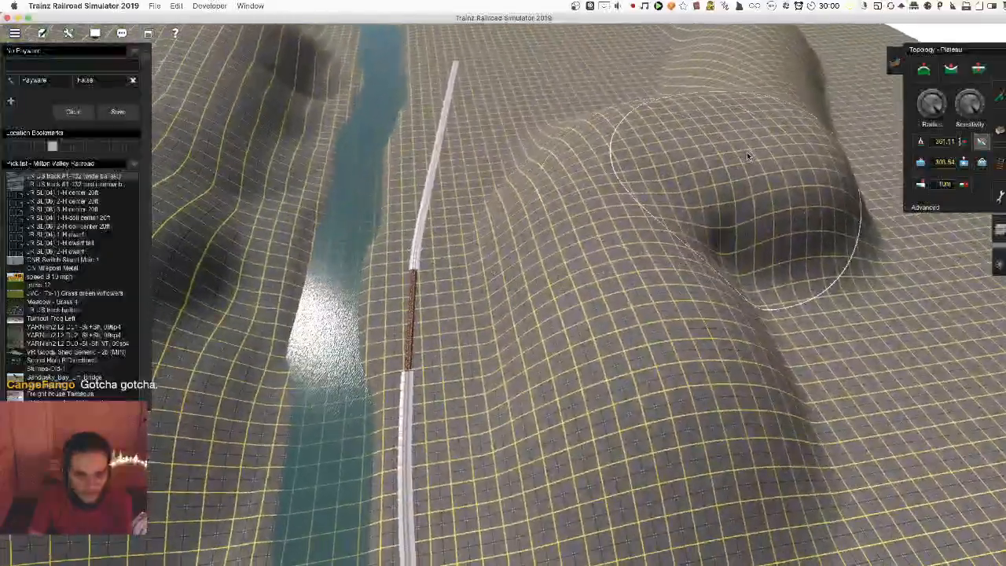
pyautogui.moveTo(747, 151)
pyautogui.mouseDown()
pyautogui.moveTo(682, 260)
pyautogui.moveTo(775, 440)
pyautogui.mouseUp()
pyautogui.rightClick(774, 440)
# Broaden the track-side hill near the map edge and soften its flank facing the river with Plateau
pyautogui.scroll(-5, 482, 388)
pyautogui.moveTo(557, 292)
pyautogui.mouseDown()
pyautogui.moveTo(635, 278)
pyautogui.moveTo(682, 255)
pyautogui.mouseUp()
pyautogui.moveTo(702, 212)
pyautogui.mouseDown()
pyautogui.moveTo(711, 315)
pyautogui.moveTo(653, 243)
pyautogui.moveTo(731, 142)
pyautogui.moveTo(689, 94)
pyautogui.moveTo(742, 164)
pyautogui.moveTo(710, 243)
pyautogui.moveTo(712, 208)
pyautogui.moveTo(677, 94)
pyautogui.moveTo(568, 106)
pyautogui.moveTo(519, 126)
pyautogui.mouseUp()
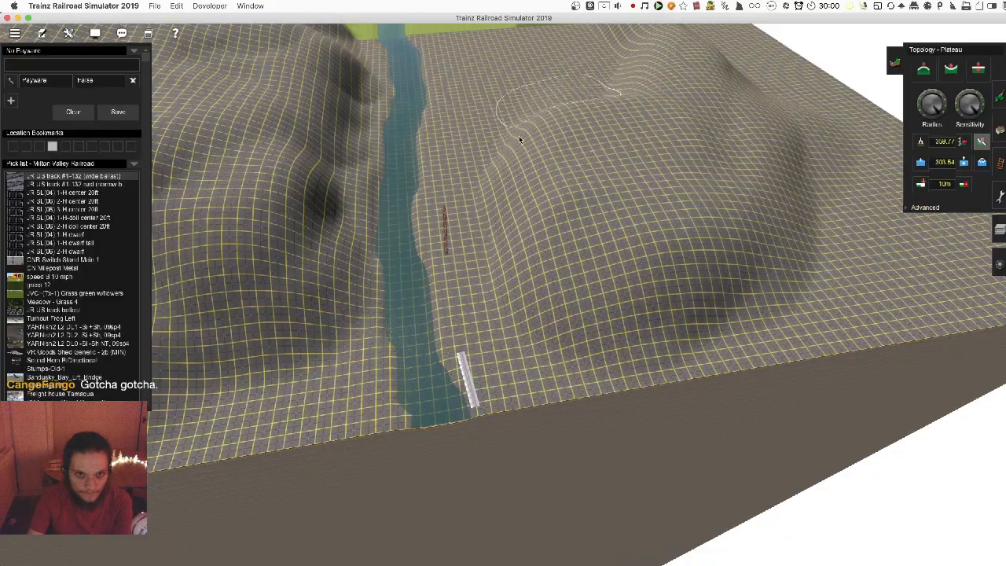
pyautogui.rightClick(507, 142)
pyautogui.moveTo(526, 221)
pyautogui.mouseDown()
pyautogui.moveTo(609, 375)
pyautogui.moveTo(680, 191)
pyautogui.moveTo(641, 144)
pyautogui.moveTo(566, 241)
pyautogui.moveTo(565, 353)
pyautogui.moveTo(643, 287)
pyautogui.moveTo(702, 203)
pyautogui.moveTo(698, 130)
pyautogui.moveTo(680, 135)
pyautogui.mouseUp()
# Blend the track-side hill into the lower ground and green terrain by the waterfall bridge with Plateau
pyautogui.rightClick(547, 179)
pyautogui.moveTo(544, 181); pyautogui.dragTo(539, 183)
pyautogui.rightClick(539, 183)
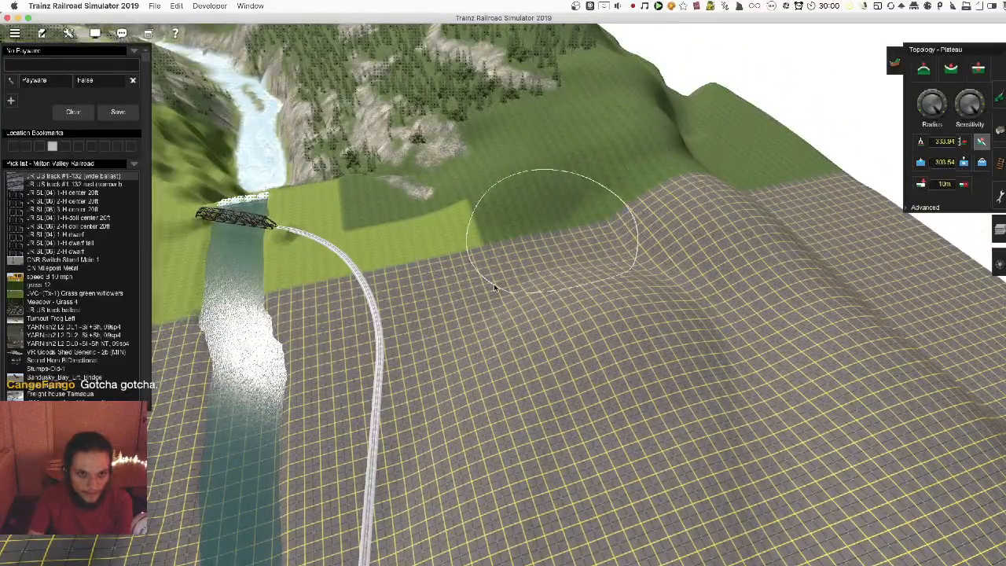
pyautogui.moveTo(604, 290)
pyautogui.mouseDown()
pyautogui.moveTo(683, 236)
pyautogui.moveTo(660, 277)
pyautogui.mouseUp()
pyautogui.rightClick(478, 372)
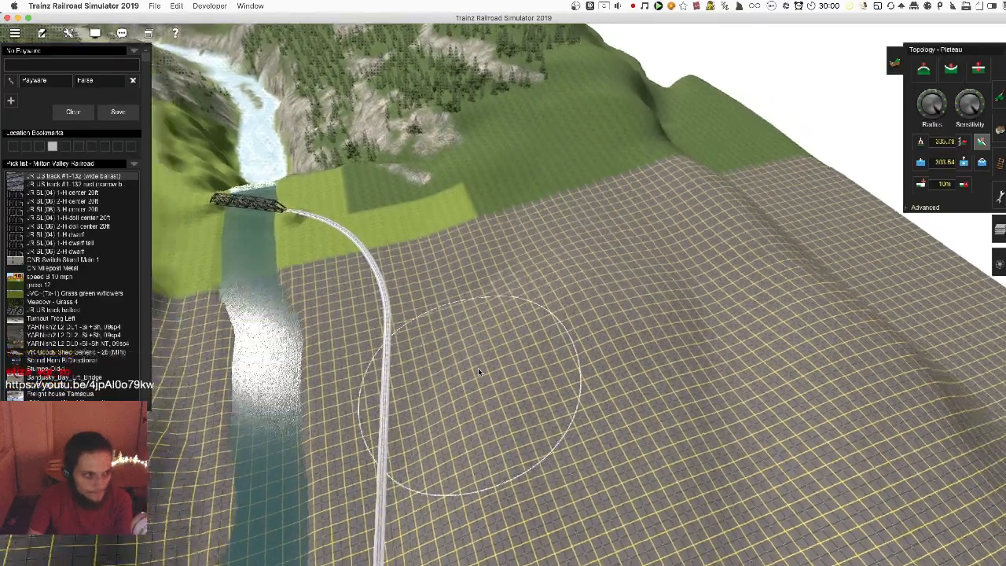
pyautogui.press('Down')
pyautogui.press('Right')
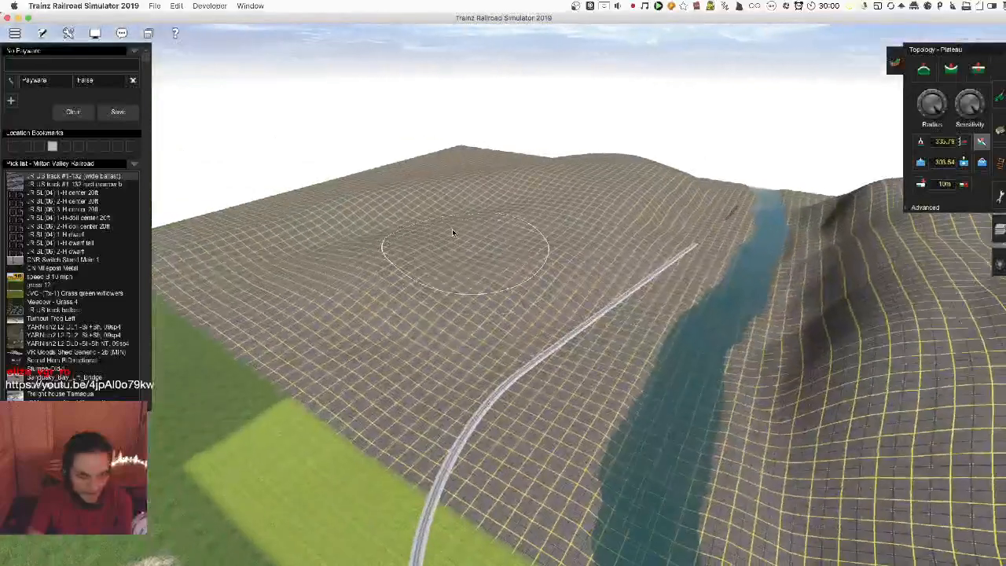
pyautogui.press('Up')
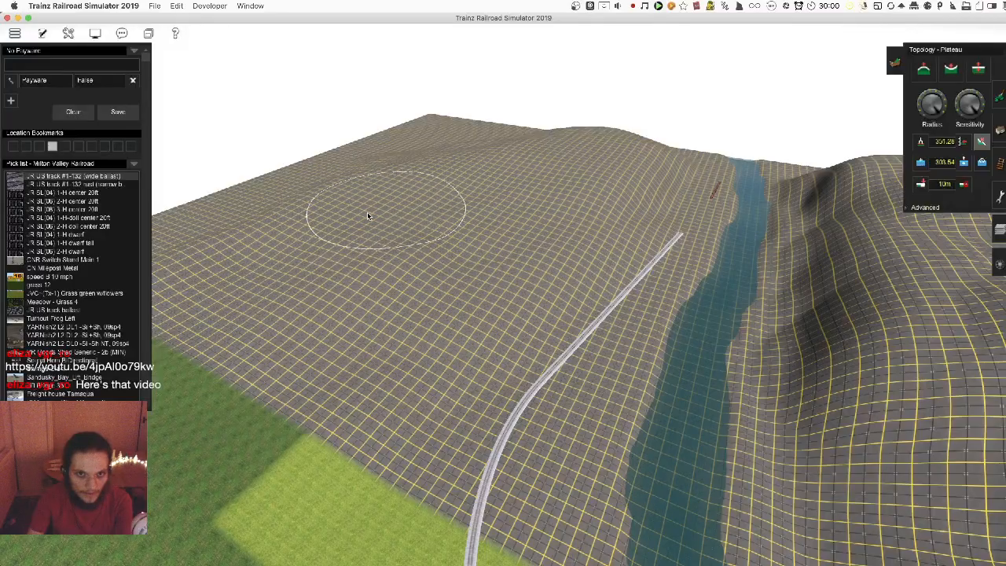
# Review the hillside from the grass seam and from below the waterfall, and save the route
pyautogui.rightClick(528, 394)
pyautogui.press('Down')
pyautogui.scroll(5, 474, 301)
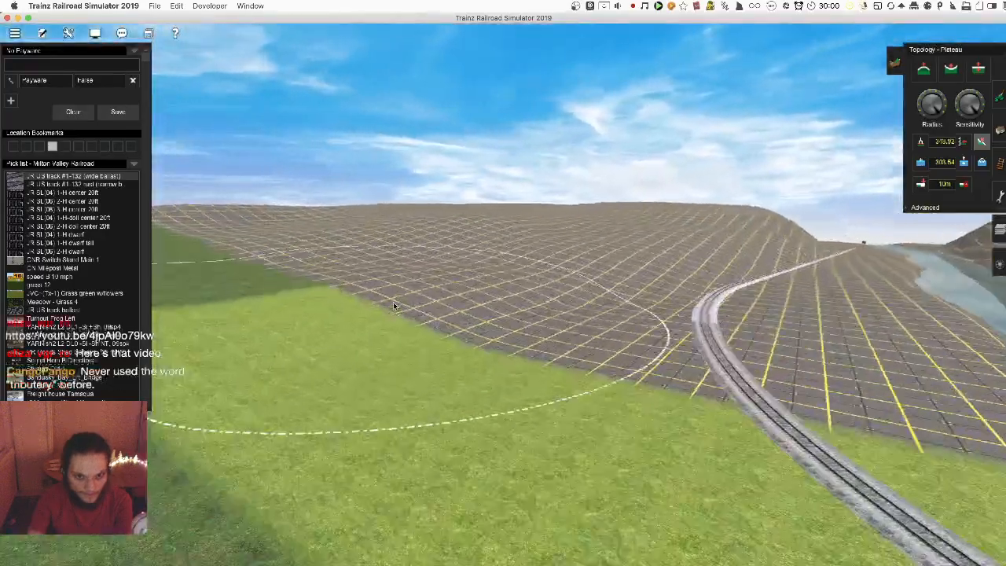
pyautogui.rightClick(441, 287)
pyautogui.press('Up')
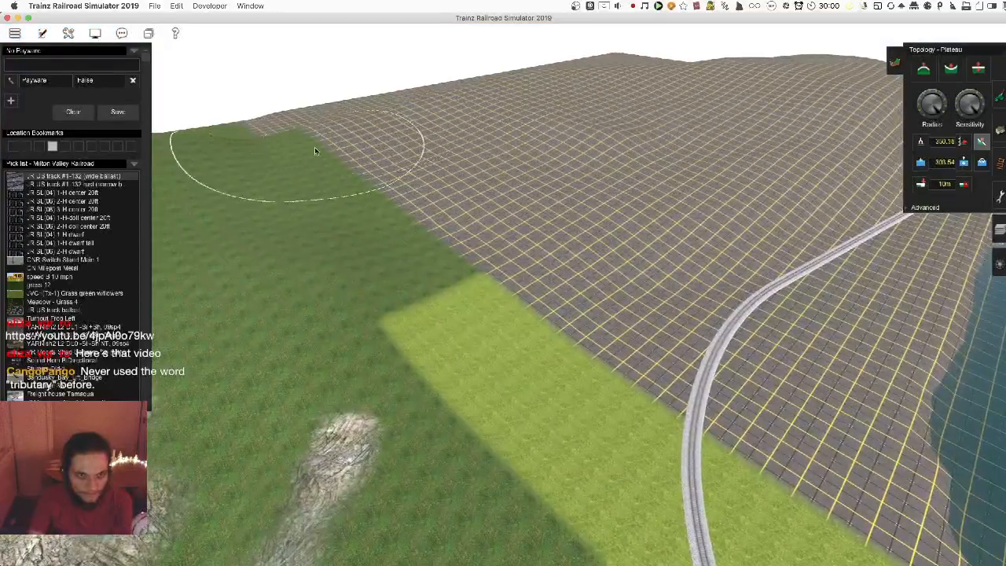
pyautogui.rightClick(618, 435)
pyautogui.press('Down')
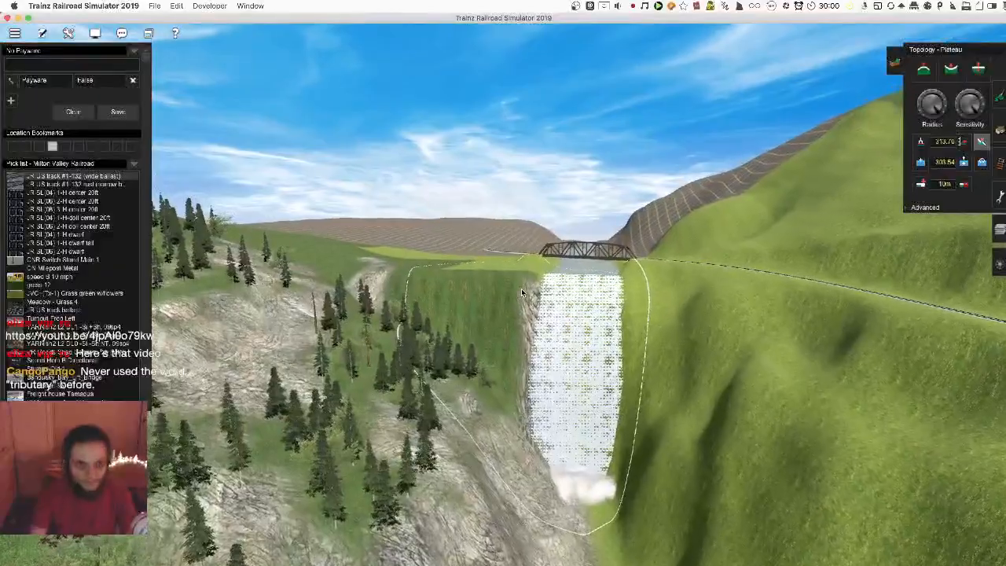
pyautogui.press('super+s')
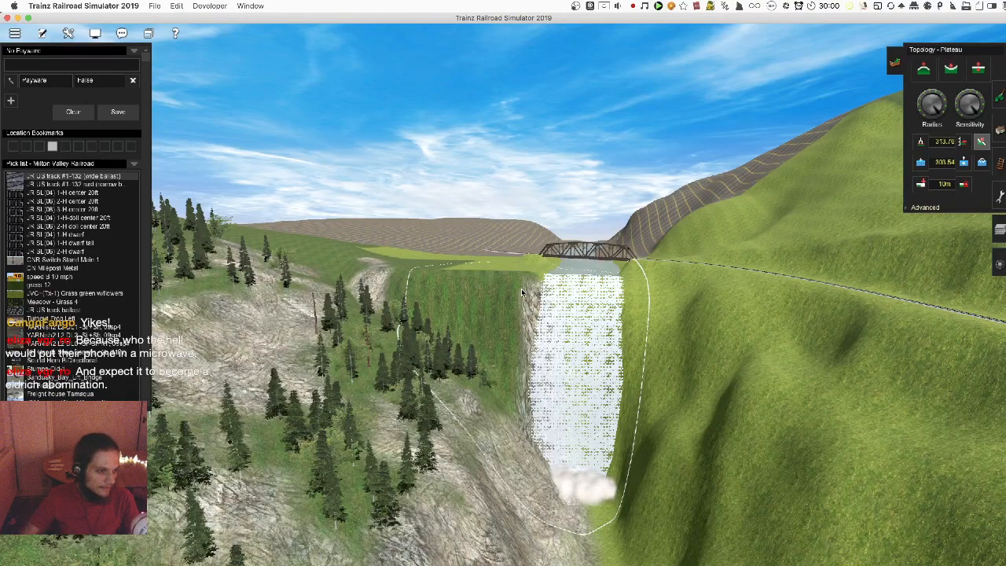
# Reduce the Plateau brush radius and reshape the grassy slope around the rock outcrops above the waterfall cliff
pyautogui.press('Up')
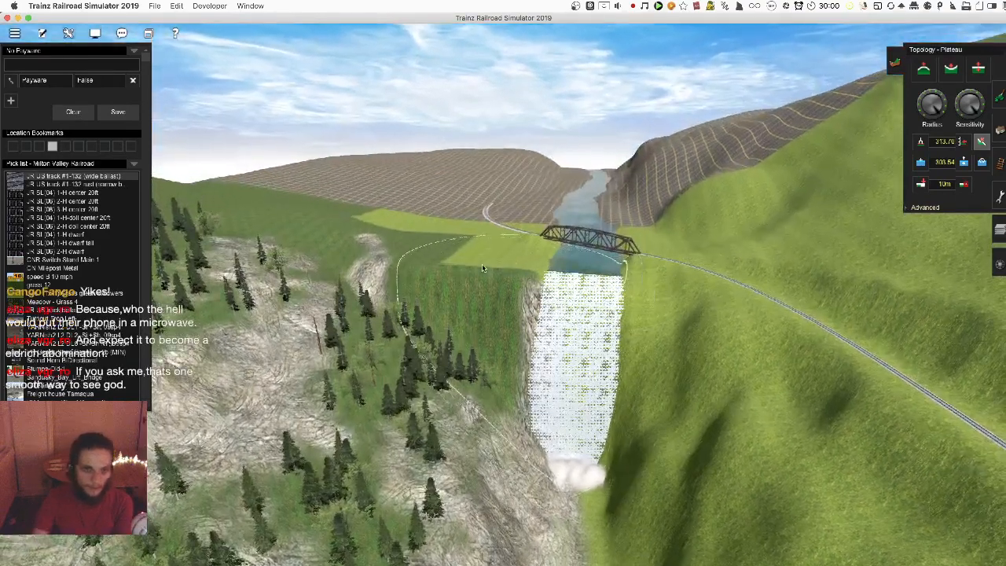
pyautogui.press('Left')
pyautogui.rightClick(456, 268)
pyautogui.scroll(8, 456, 268)
pyautogui.press('Left')
pyautogui.moveTo(935, 107); pyautogui.dragTo(923, 104)
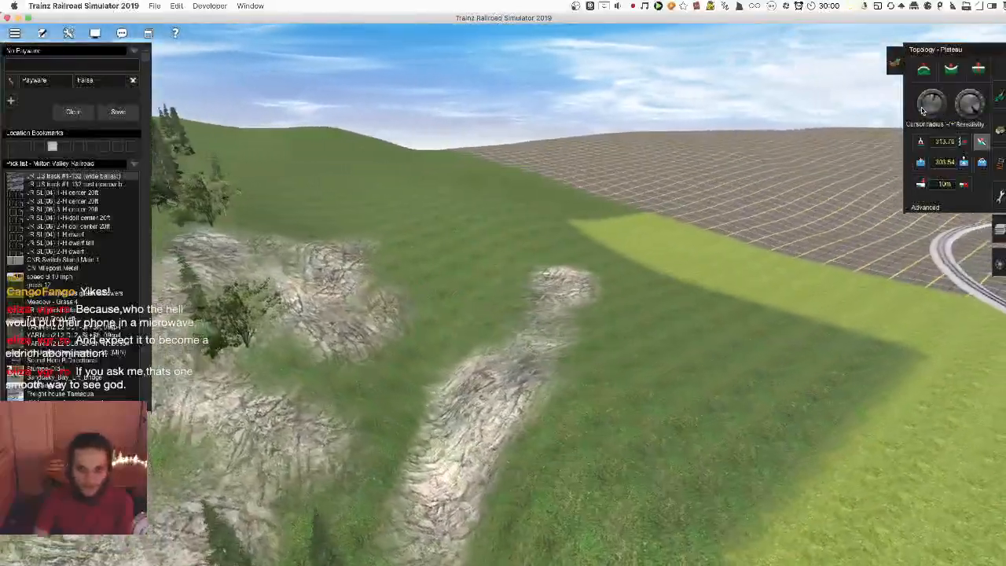
pyautogui.scroll(-8, 602, 306)
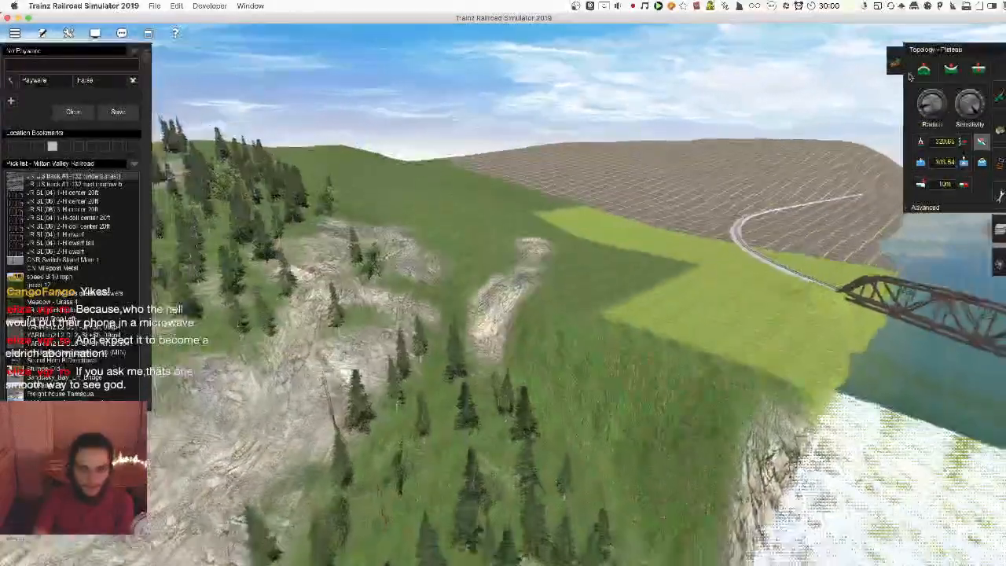
pyautogui.press('Down')
pyautogui.moveTo(924, 104); pyautogui.dragTo(932, 93)
pyautogui.scroll(2, 625, 220)
pyautogui.press('Up')
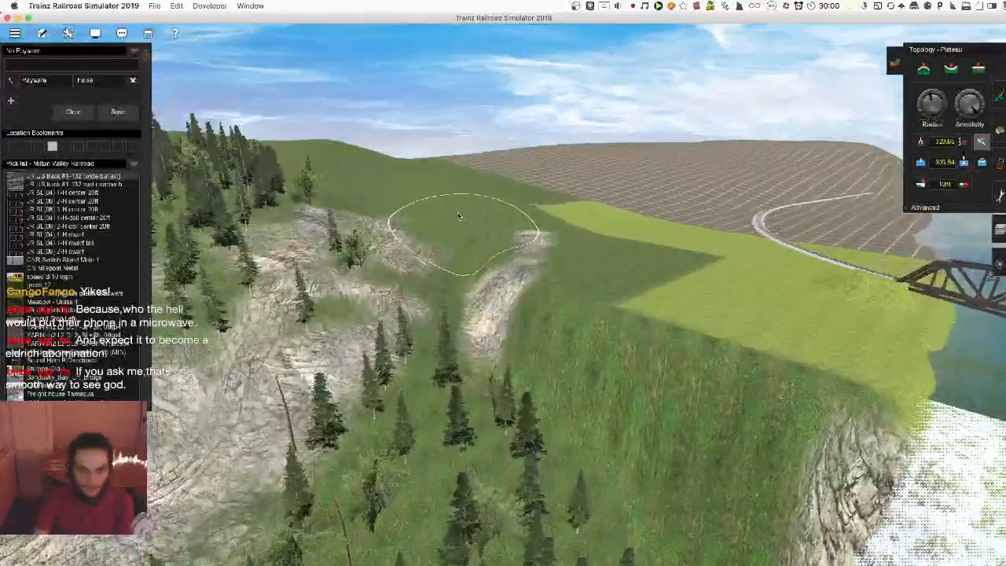
pyautogui.moveTo(471, 275)
pyautogui.mouseDown()
pyautogui.moveTo(490, 333)
pyautogui.moveTo(494, 236)
pyautogui.moveTo(454, 240)
pyautogui.mouseUp()
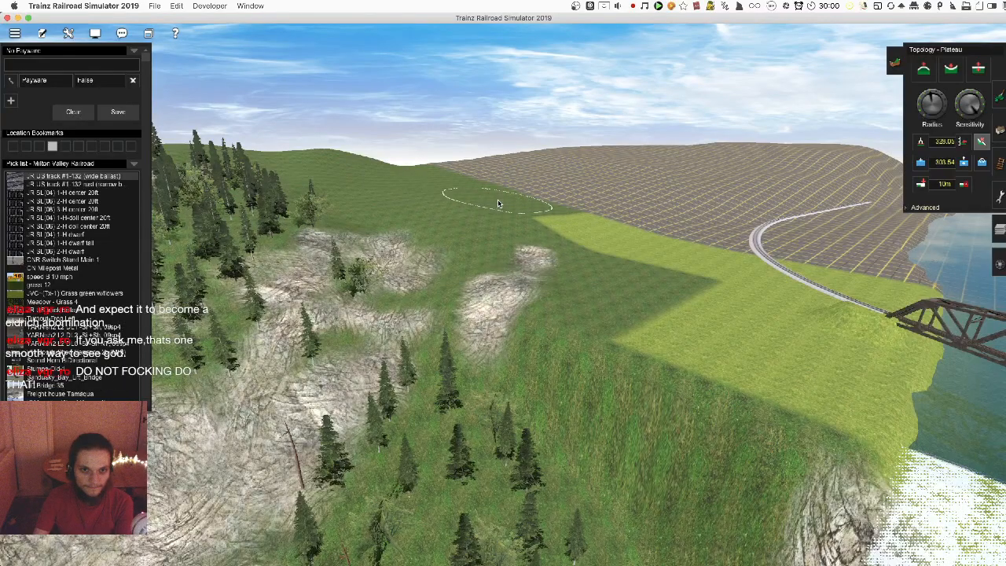
# Examine the waterfall cliff, the truss bridge and the hillside beyond from several heights and angles
pyautogui.press('Down')
pyautogui.press('Left')
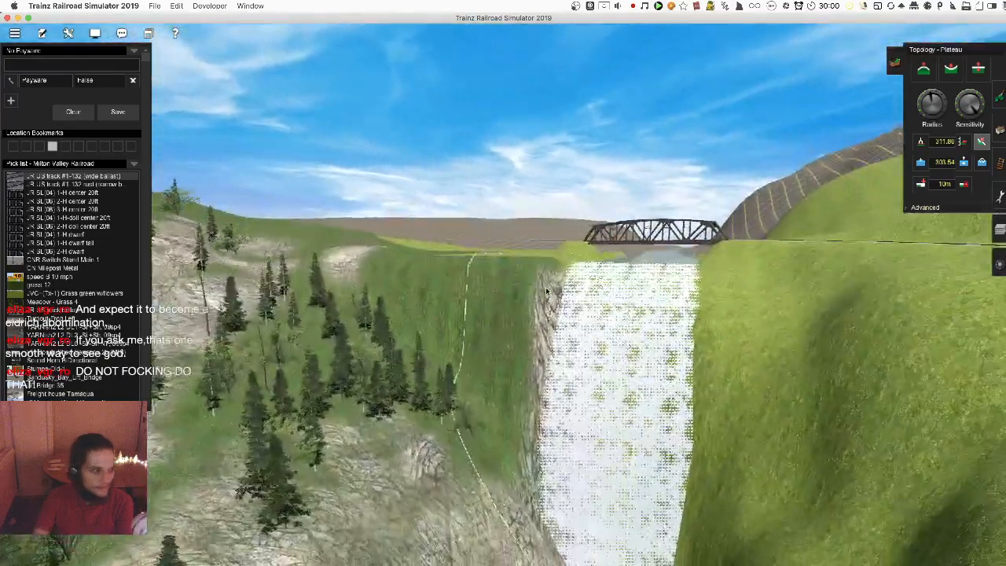
pyautogui.press('Up')
pyautogui.press('Left')
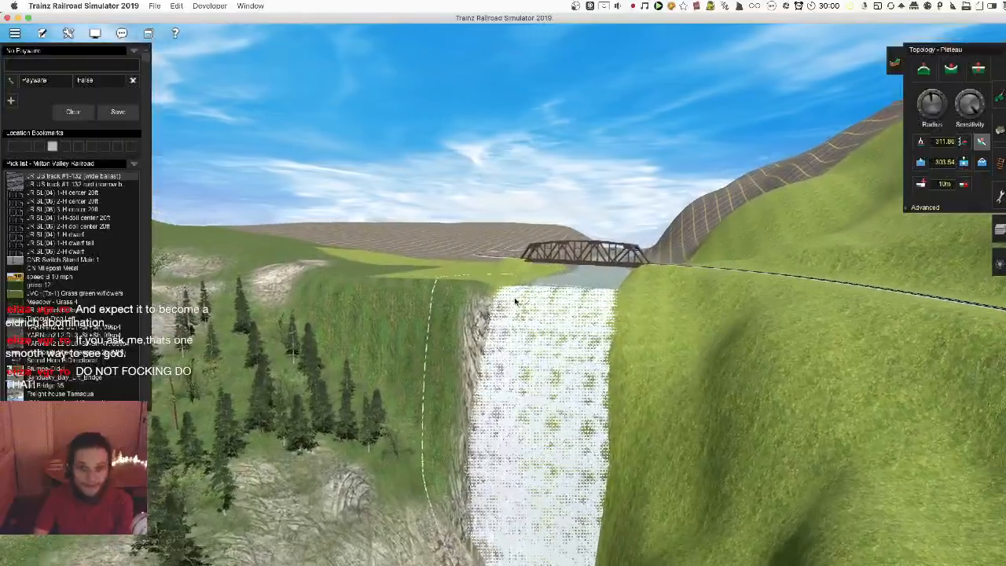
pyautogui.moveTo(515, 299); pyautogui.dragTo(500, 290, button='right')
pyautogui.scroll(10, 487, 274)
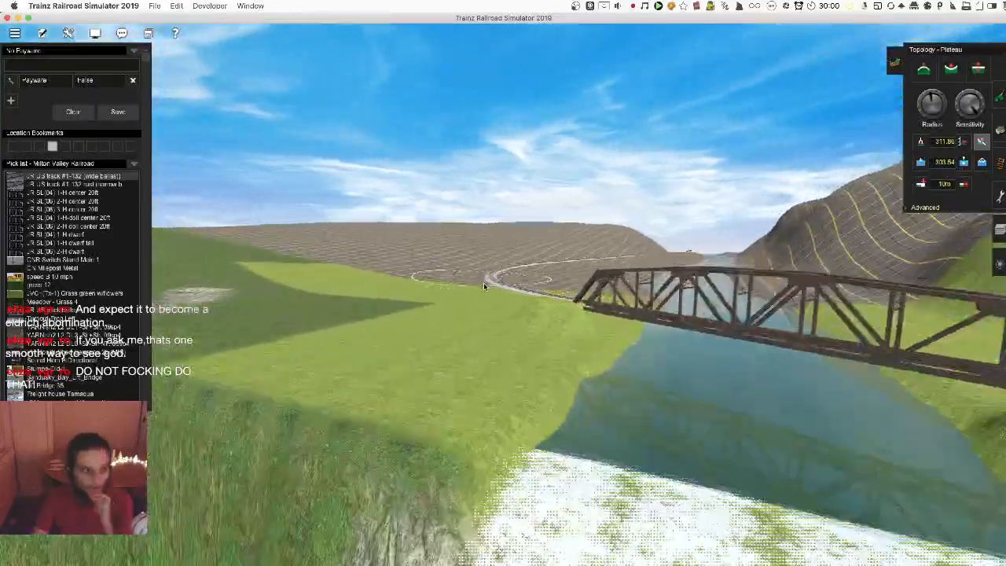
pyautogui.scroll(-6, 521, 334)
pyautogui.scroll(-8, 525, 348)
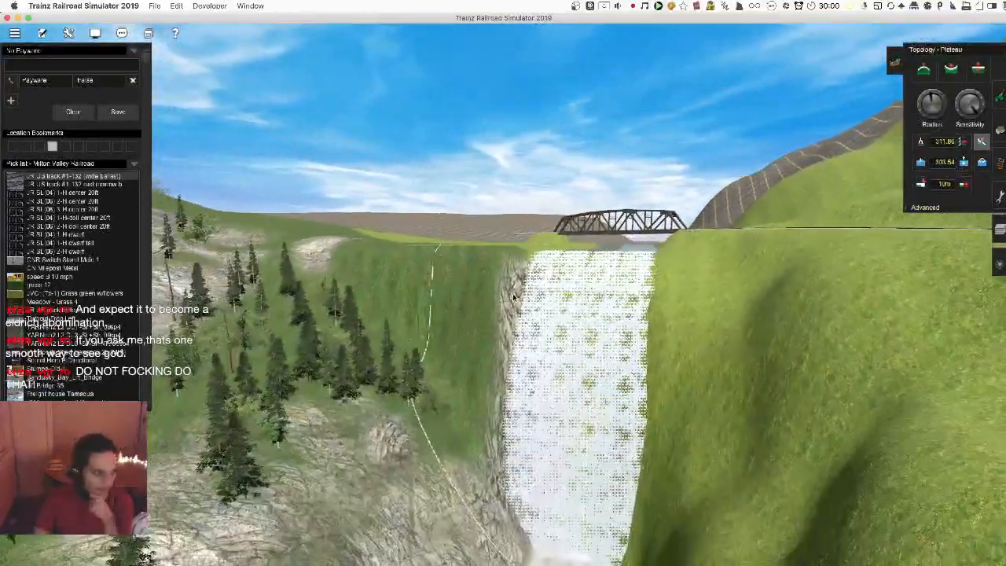
pyautogui.scroll(-5, 505, 299)
pyautogui.moveTo(503, 290); pyautogui.dragTo(454, 227, button='right')
pyautogui.press('w')
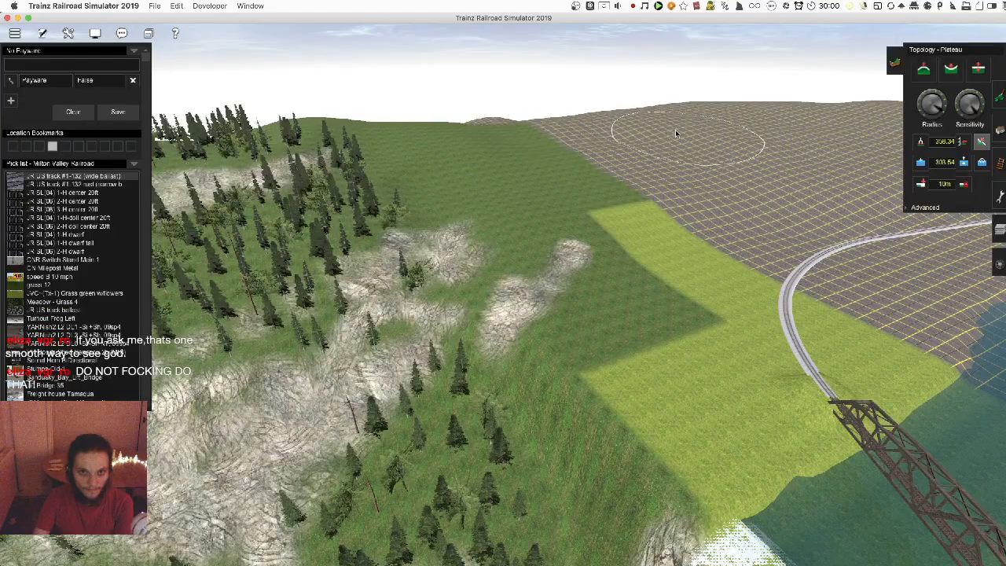
pyautogui.moveTo(594, 263)
pyautogui.mouseDown(button='right')
pyautogui.moveTo(568, 385)
pyautogui.moveTo(496, 366)
pyautogui.moveTo(479, 348)
pyautogui.moveTo(511, 295)
pyautogui.moveTo(512, 308)
pyautogui.moveTo(563, 324)
pyautogui.moveTo(577, 275)
pyautogui.moveTo(505, 294)
pyautogui.moveTo(516, 301)
pyautogui.moveTo(584, 277)
pyautogui.moveTo(551, 262)
pyautogui.moveTo(545, 297)
pyautogui.moveTo(510, 279)
pyautogui.moveTo(507, 287)
pyautogui.moveTo(504, 244)
pyautogui.moveTo(476, 281)
pyautogui.moveTo(477, 310)
pyautogui.mouseUp(button='right')
pyautogui.scroll(-5, 584, 277)
pyautogui.scroll(-5, 476, 310)
# Flatten the terrain beneath the track along the riverbank up to the red bridge with Flatten Spline
pyautogui.press('4')
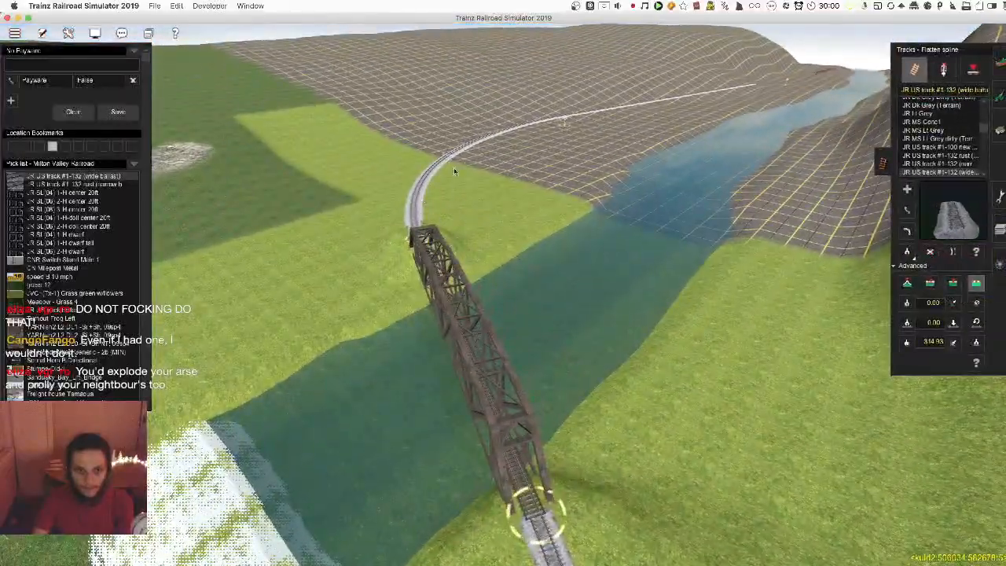
pyautogui.moveTo(537, 151); pyautogui.dragTo(494, 273, button='right')
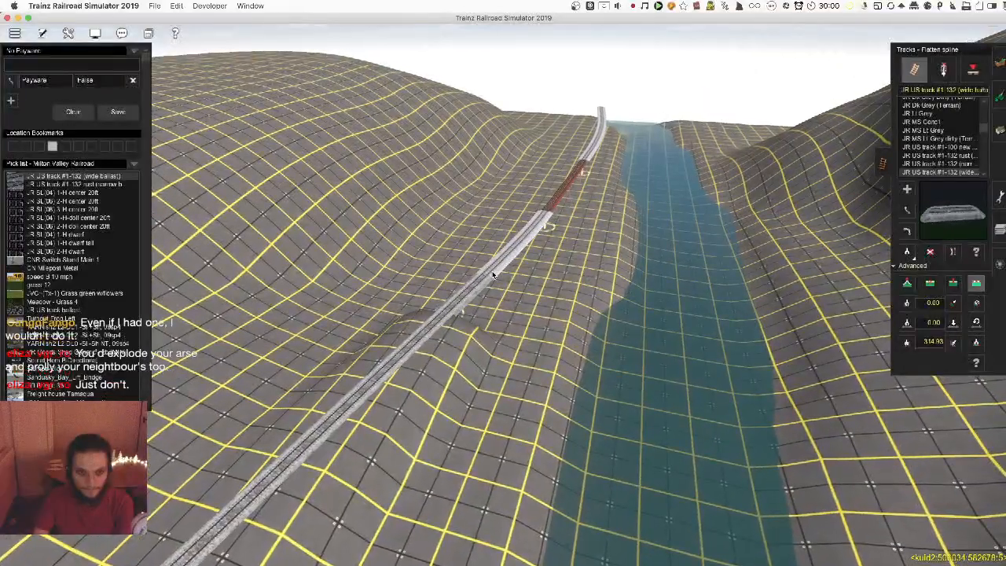
pyautogui.moveTo(493, 274); pyautogui.dragTo(521, 287, button='right')
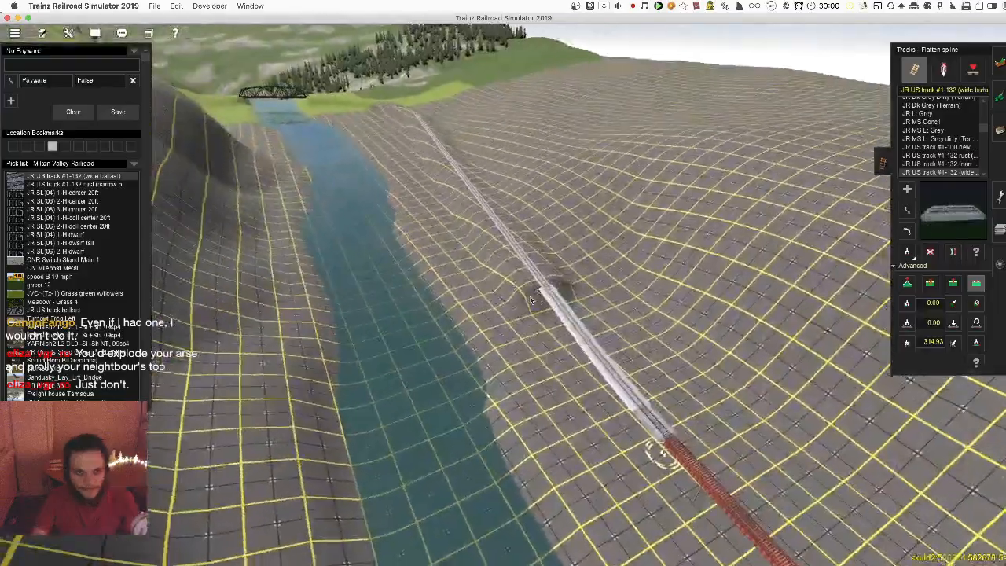
pyautogui.click(520, 288)
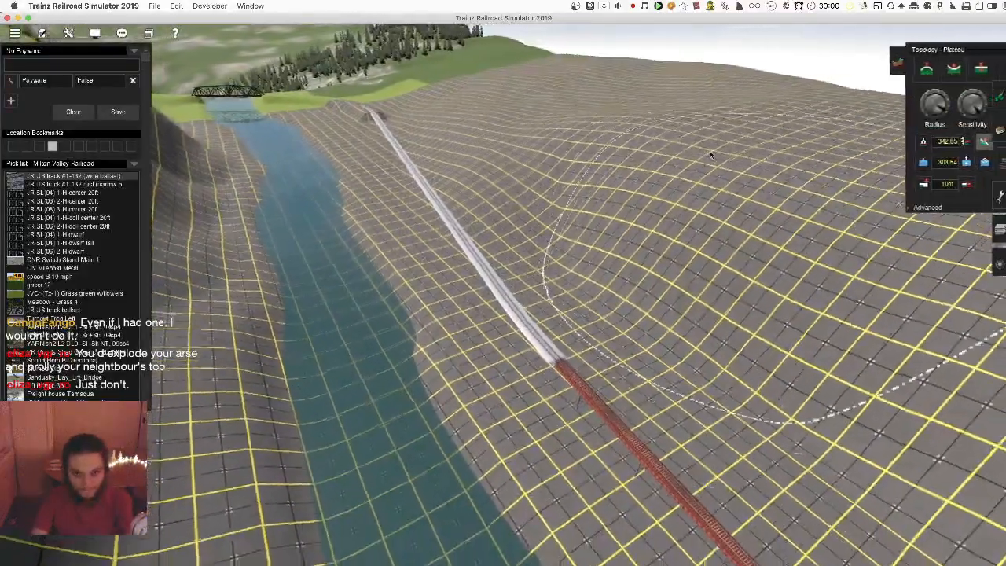
# Try to extend the hillside toward the track before the red bridge with a large Plateau brush
pyautogui.press('g')
pyautogui.click(709, 120)
pyautogui.moveTo(668, 142); pyautogui.dragTo(583, 181)
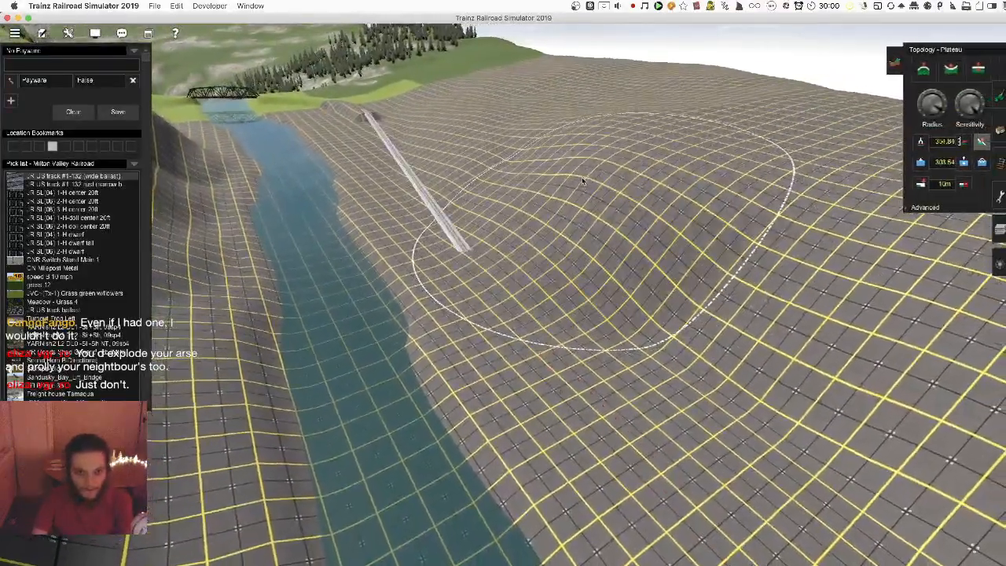
pyautogui.hotkey('ctrl', 'z')
# Extend the ridge beside the red bridge toward the map edge with a large Plateau brush
pyautogui.moveTo(582, 181); pyautogui.dragTo(600, 173, button='right')
pyautogui.moveTo(601, 172)
pyautogui.mouseDown()
pyautogui.moveTo(489, 139)
pyautogui.moveTo(577, 173)
pyautogui.moveTo(545, 233)
pyautogui.mouseUp()
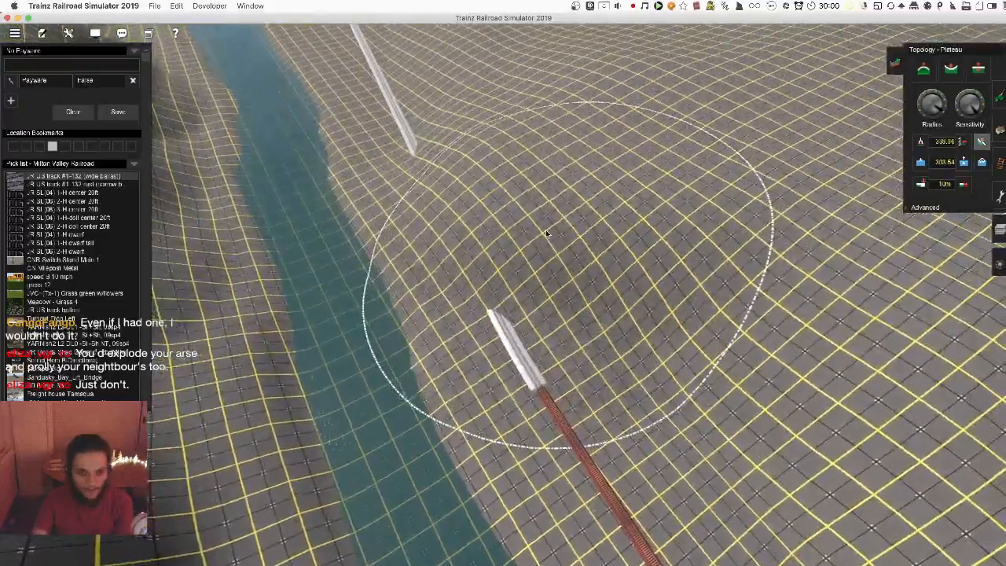
pyautogui.moveTo(545, 233); pyautogui.dragTo(566, 295, button='right')
pyautogui.moveTo(566, 295)
pyautogui.mouseDown()
pyautogui.moveTo(474, 205)
pyautogui.moveTo(591, 394)
pyautogui.mouseUp()
pyautogui.scroll(-3, 596, 160)
pyautogui.moveTo(598, 162)
pyautogui.mouseDown()
pyautogui.moveTo(590, 320)
pyautogui.moveTo(596, 290)
pyautogui.moveTo(670, 330)
pyautogui.moveTo(662, 228)
pyautogui.mouseUp()
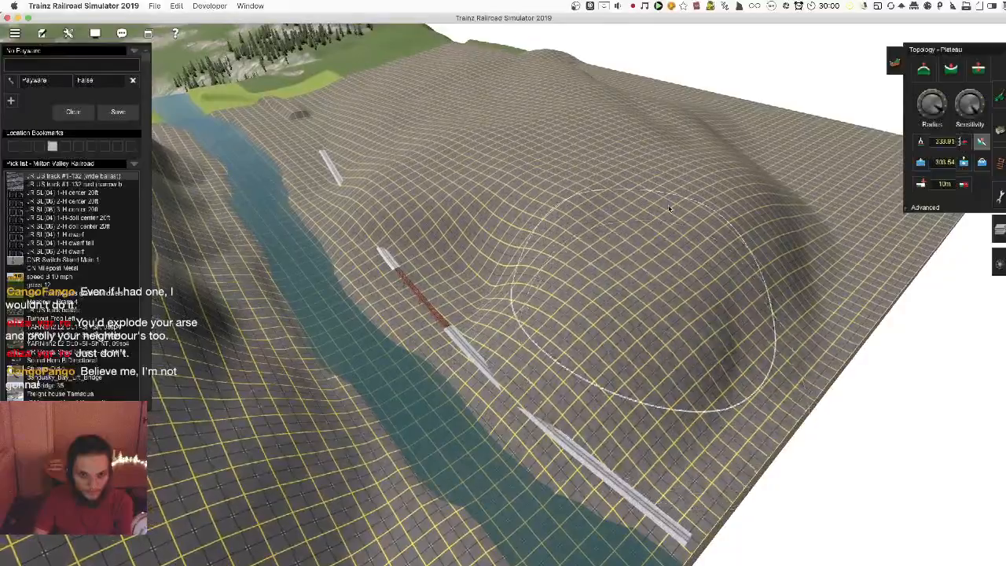
pyautogui.moveTo(503, 393)
pyautogui.mouseDown(button='right')
pyautogui.moveTo(575, 285)
pyautogui.moveTo(598, 196)
pyautogui.mouseUp(button='right')
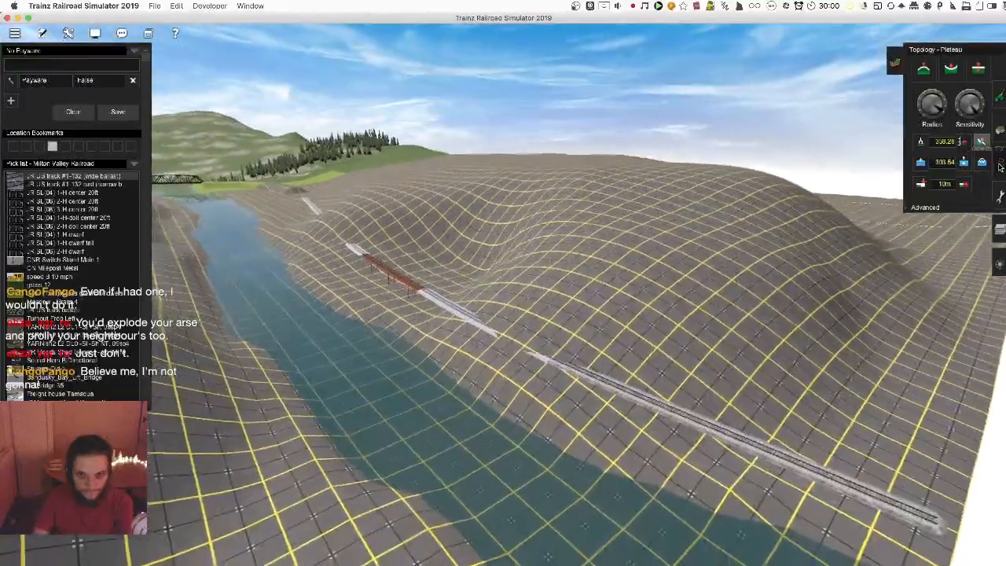
# Flatten the terrain beneath the riverside track on both sides of the red bridge with Flatten Spline
pyautogui.click(1002, 164)
pyautogui.press('Up')
pyautogui.click(631, 380)
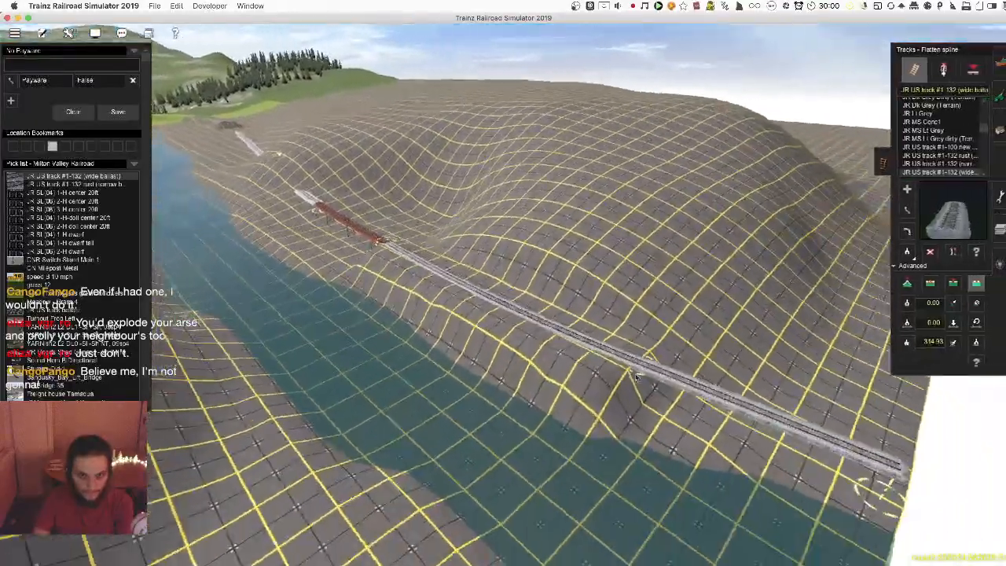
pyautogui.press('Left')
pyautogui.click(631, 380)
pyautogui.moveTo(506, 299)
pyautogui.mouseDown(button='right')
pyautogui.moveTo(519, 249)
pyautogui.moveTo(480, 245)
pyautogui.moveTo(529, 252)
pyautogui.moveTo(563, 233)
pyautogui.moveTo(484, 294)
pyautogui.moveTo(520, 353)
pyautogui.moveTo(501, 392)
pyautogui.moveTo(447, 353)
pyautogui.moveTo(599, 358)
pyautogui.moveTo(604, 318)
pyautogui.moveTo(537, 295)
pyautogui.moveTo(449, 285)
pyautogui.moveTo(418, 266)
pyautogui.moveTo(435, 272)
pyautogui.moveTo(525, 242)
pyautogui.moveTo(505, 252)
pyautogui.moveTo(498, 466)
pyautogui.moveTo(486, 420)
pyautogui.moveTo(543, 283)
pyautogui.mouseUp(button='right')
pyautogui.click(472, 250)
pyautogui.click(579, 228)
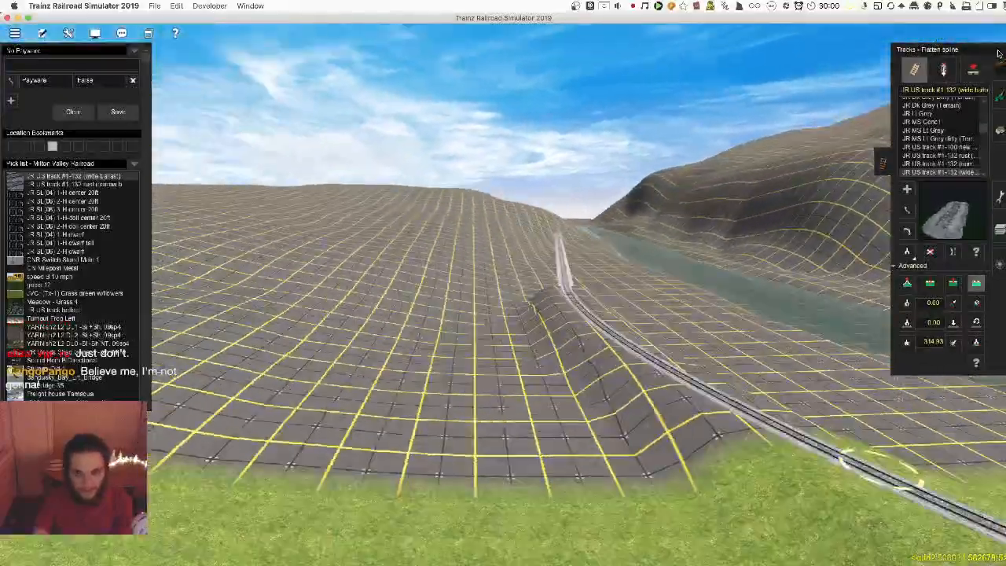
# Reshape the slope beside the track embankment beyond the grass edge with a large Plateau brush
pyautogui.click(1000, 60)
pyautogui.press('Up')
pyautogui.press('Left')
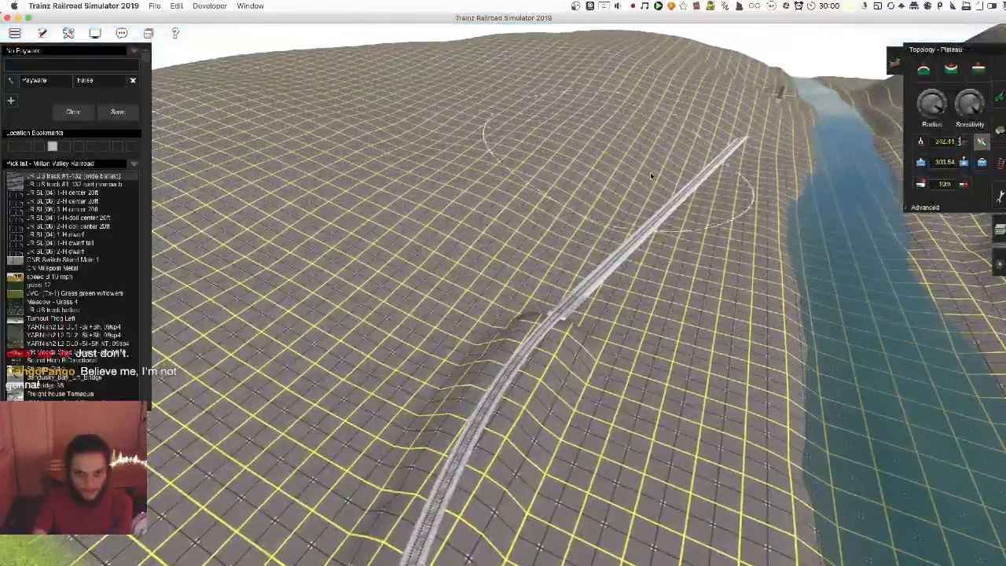
pyautogui.moveTo(648, 169); pyautogui.dragTo(489, 126)
pyautogui.moveTo(596, 213)
pyautogui.mouseDown()
pyautogui.moveTo(584, 284)
pyautogui.moveTo(549, 208)
pyautogui.moveTo(629, 110)
pyautogui.mouseUp()
pyautogui.press('Down')
pyautogui.press('Right')
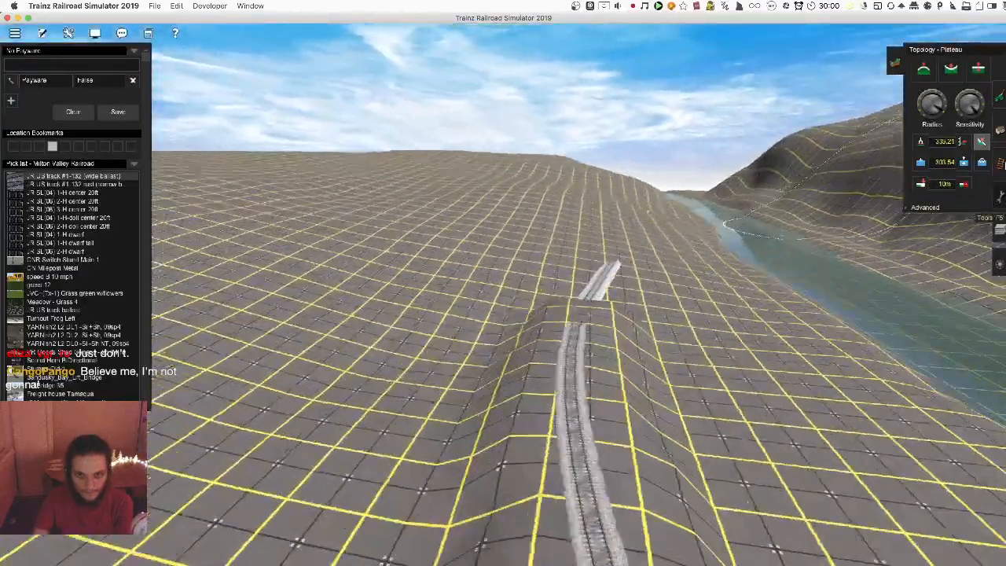
# Flatten the terrain under the straight track section past the embankment with Flatten Spline
pyautogui.click(1000, 163)
pyautogui.click(619, 268)
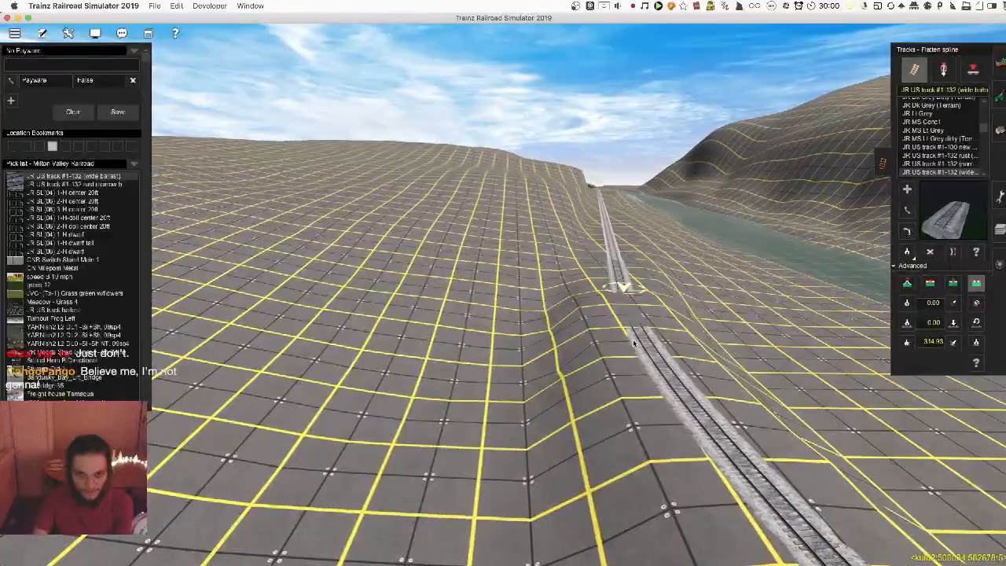
pyautogui.moveTo(599, 292); pyautogui.dragTo(503, 260, button='right')
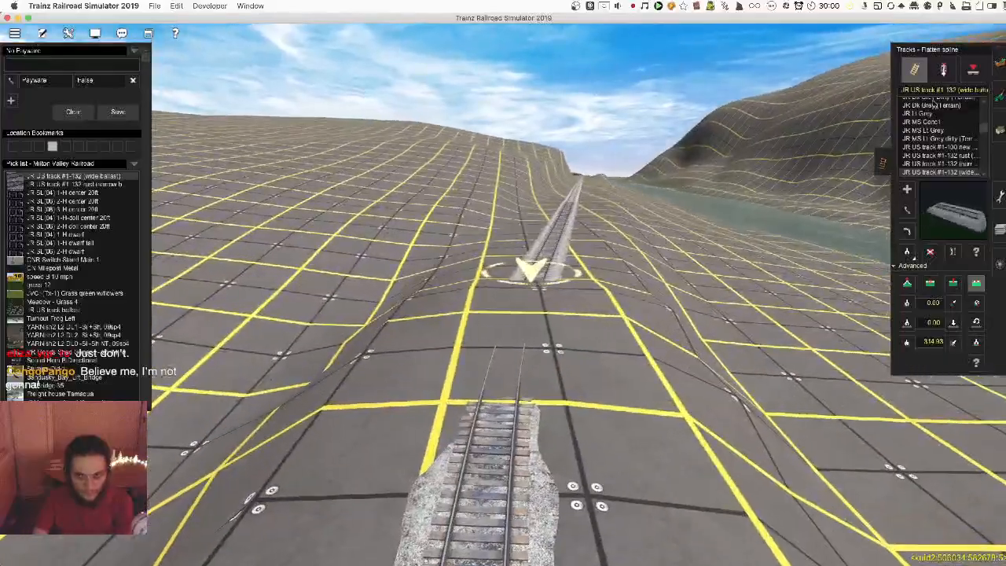
pyautogui.press('Left')
# Undo the last two changes and level the ground covering the track joint with a small Plateau brush
pyautogui.click(999, 65)
pyautogui.press('Right')
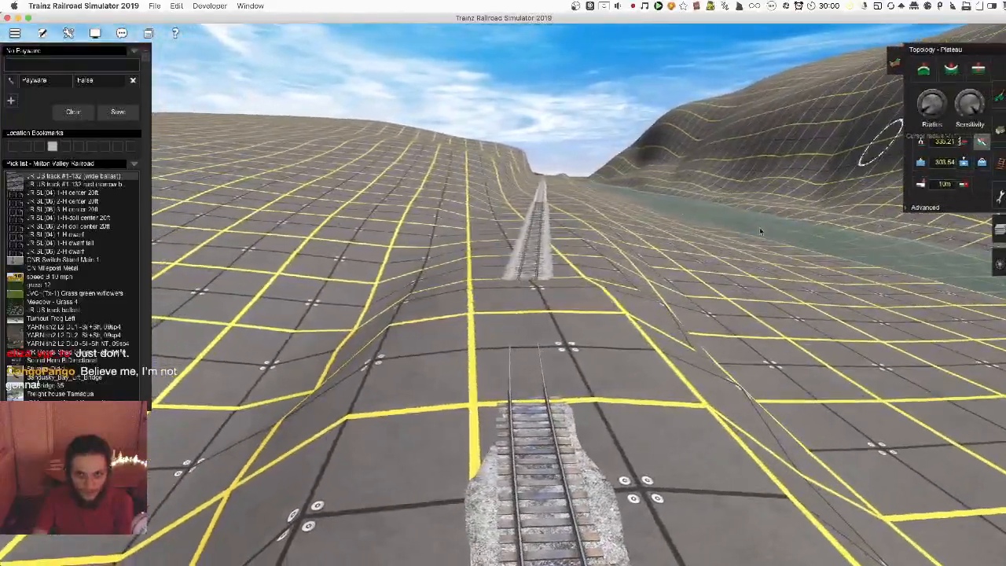
pyautogui.press('Up')
pyautogui.press('super+z')
pyautogui.press('super+z')
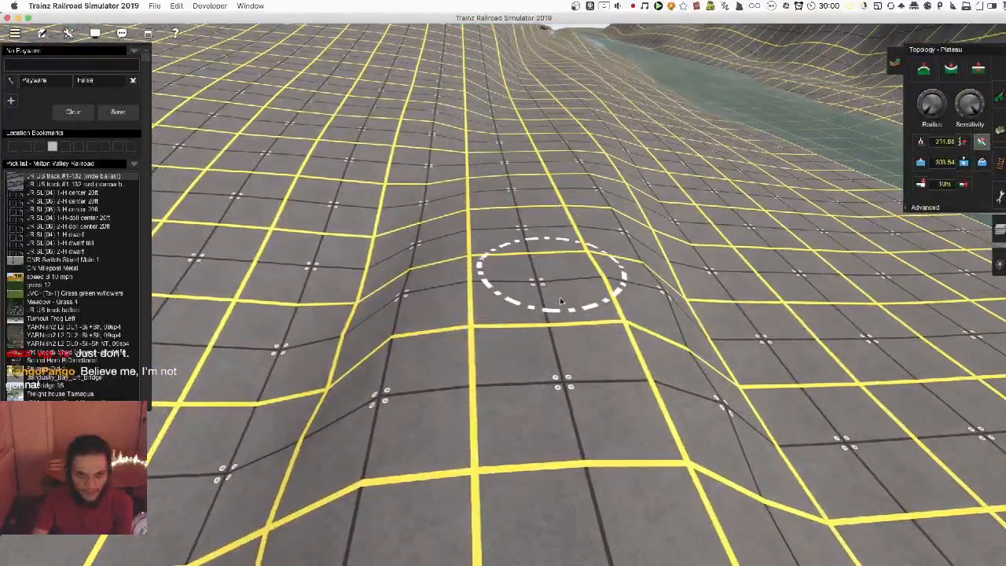
pyautogui.moveTo(557, 291); pyautogui.dragTo(519, 441)
pyautogui.press('Up')
pyautogui.press('Down')
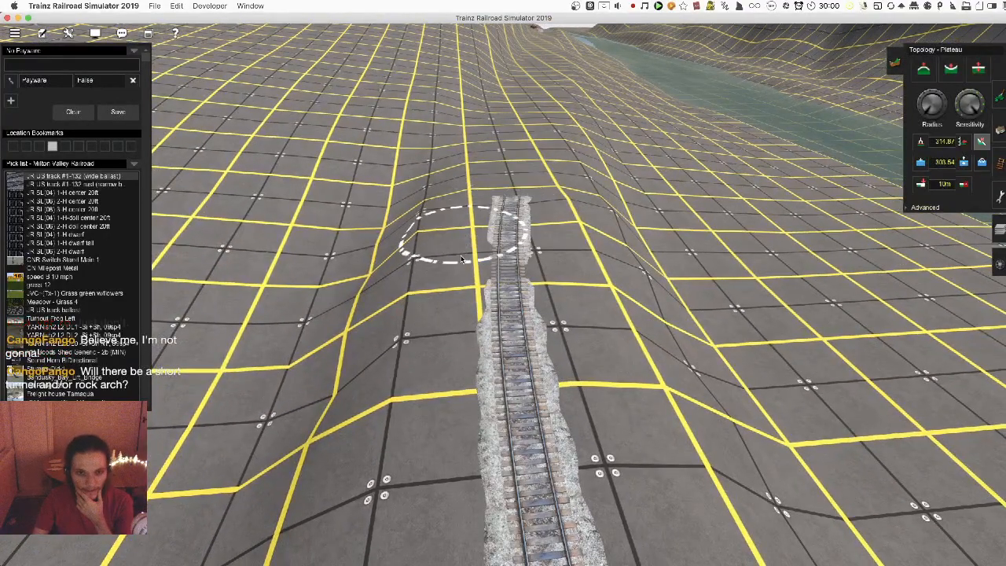
pyautogui.press('Down')
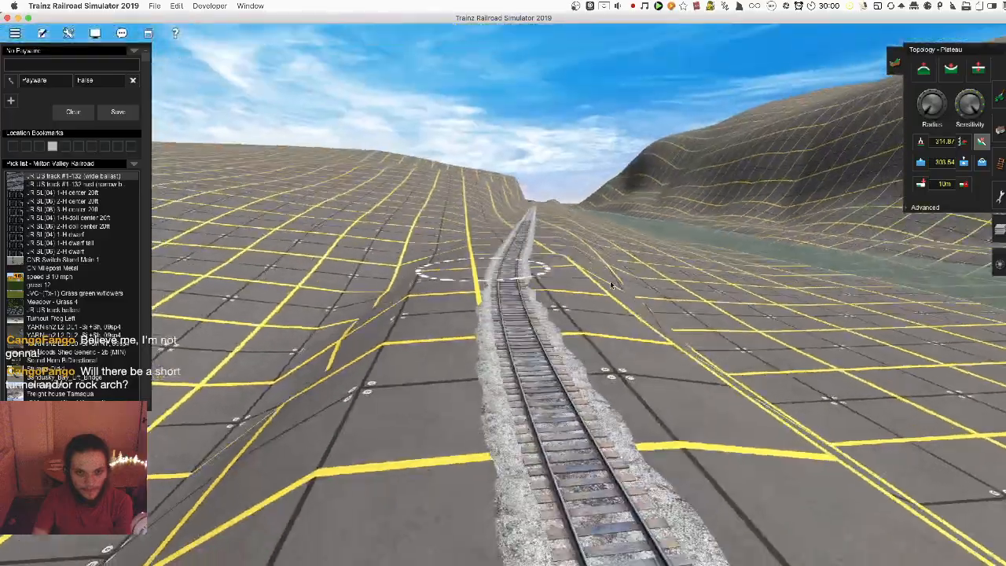
pyautogui.press('Up')
pyautogui.press('Down')
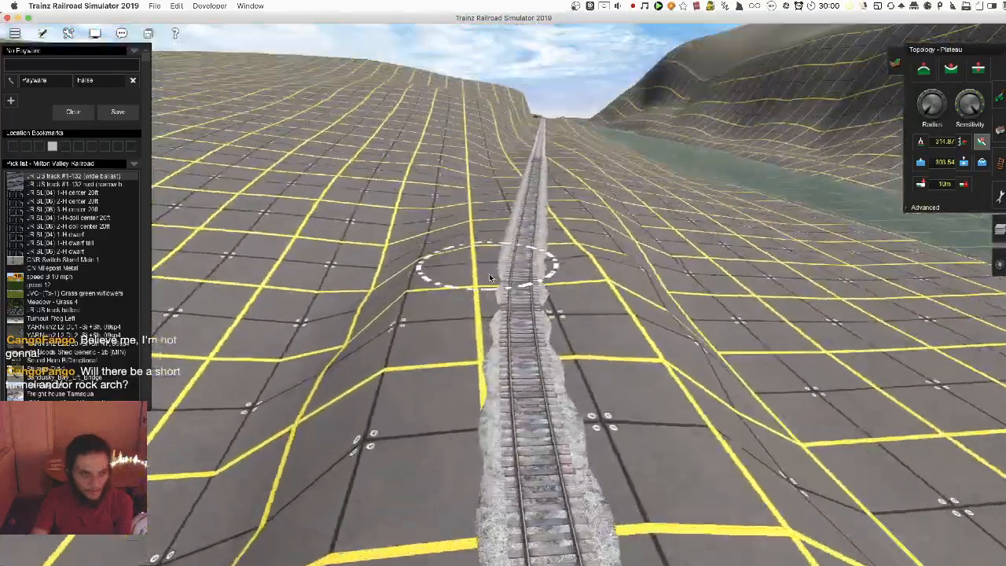
# Carve a gully into the hillside above the red bridge with the Plateau brush
pyautogui.rightClick(513, 301)
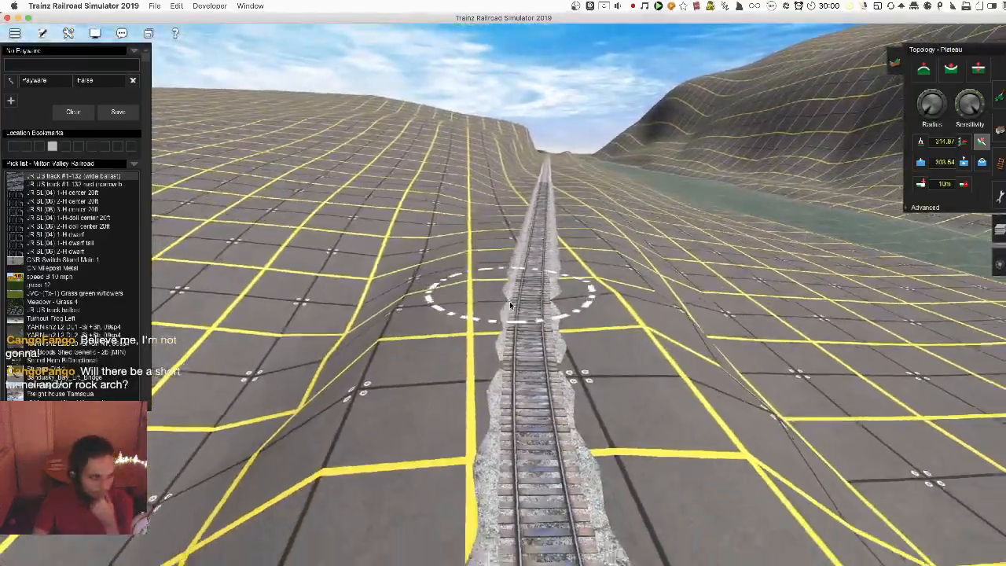
pyautogui.moveTo(502, 295)
pyautogui.mouseDown(button='right')
pyautogui.moveTo(496, 285)
pyautogui.moveTo(542, 220)
pyautogui.moveTo(502, 214)
pyautogui.moveTo(487, 237)
pyautogui.moveTo(496, 276)
pyautogui.moveTo(504, 258)
pyautogui.moveTo(522, 272)
pyautogui.moveTo(433, 196)
pyautogui.moveTo(494, 276)
pyautogui.moveTo(509, 365)
pyautogui.moveTo(427, 391)
pyautogui.moveTo(682, 285)
pyautogui.moveTo(548, 343)
pyautogui.mouseUp(button='right')
pyautogui.press('Left')
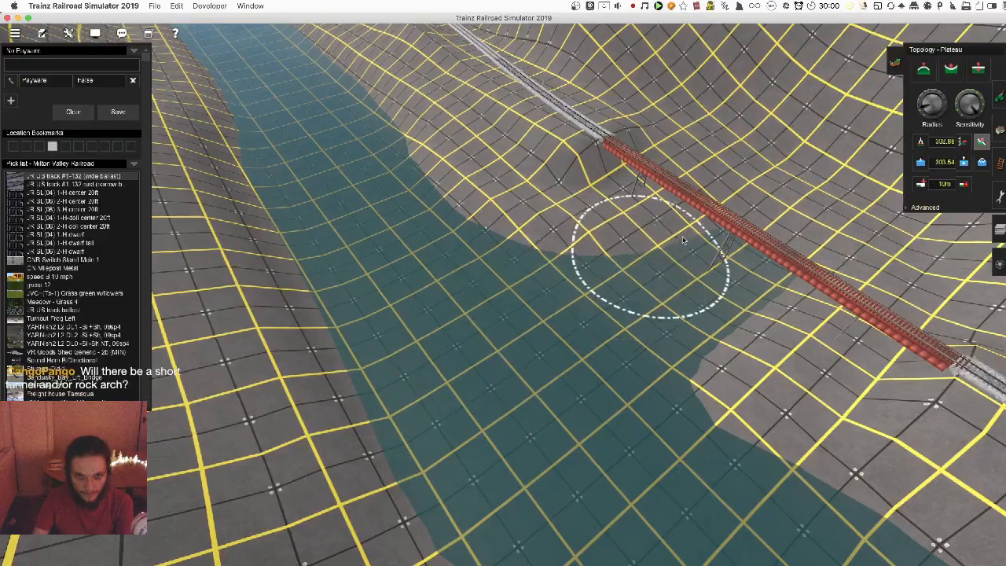
pyautogui.moveTo(717, 377)
pyautogui.mouseDown(button='right')
pyautogui.moveTo(763, 319)
pyautogui.moveTo(641, 271)
pyautogui.moveTo(546, 287)
pyautogui.moveTo(866, 211)
pyautogui.moveTo(770, 248)
pyautogui.mouseUp(button='right')
pyautogui.moveTo(930, 100); pyautogui.dragTo(712, 86, button='right')
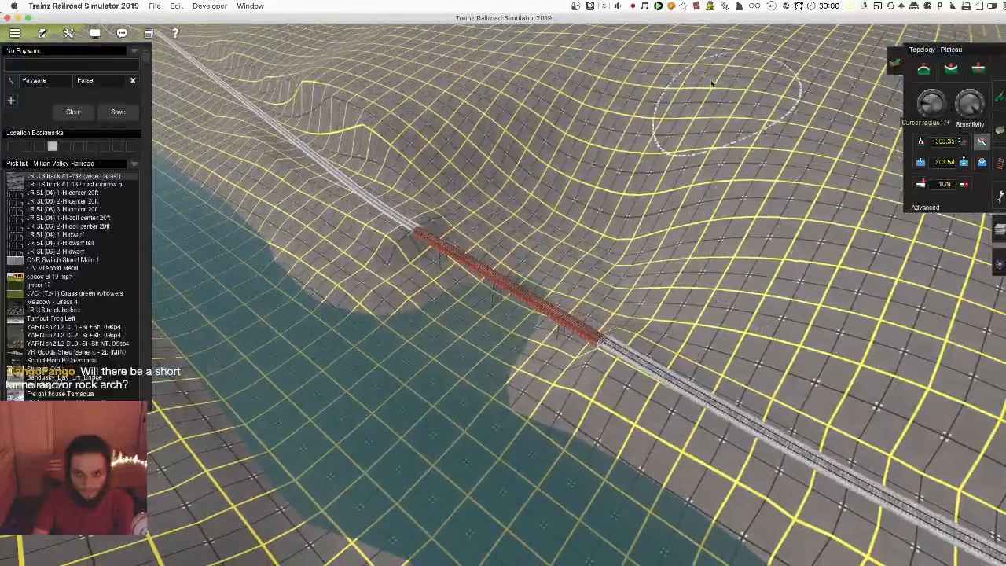
pyautogui.moveTo(712, 143)
pyautogui.mouseDown()
pyautogui.moveTo(657, 166)
pyautogui.moveTo(535, 130)
pyautogui.moveTo(645, 176)
pyautogui.moveTo(614, 188)
pyautogui.mouseUp()
pyautogui.rightClick(530, 210)
pyautogui.press('Left')
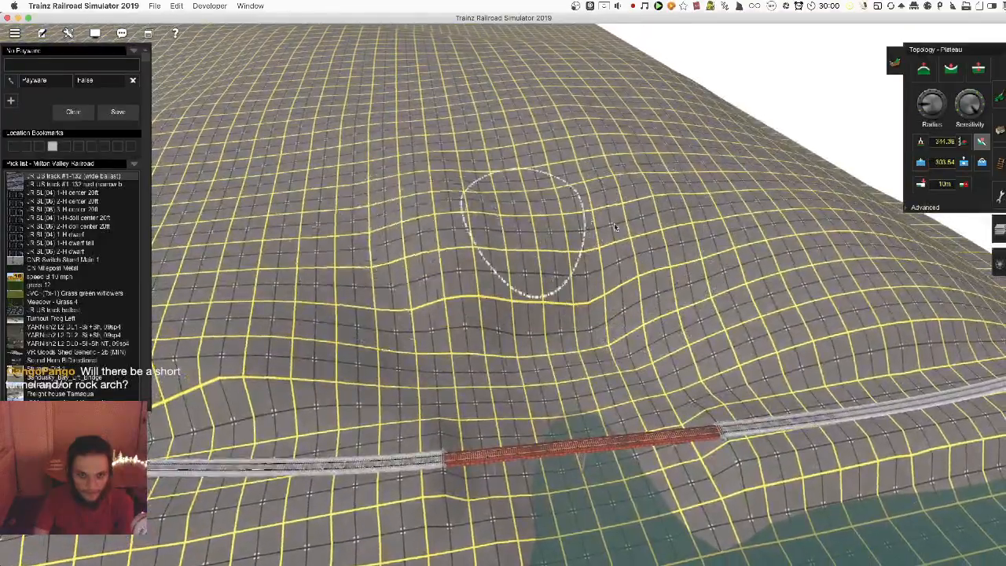
pyautogui.press('Left')
pyautogui.press('Down')
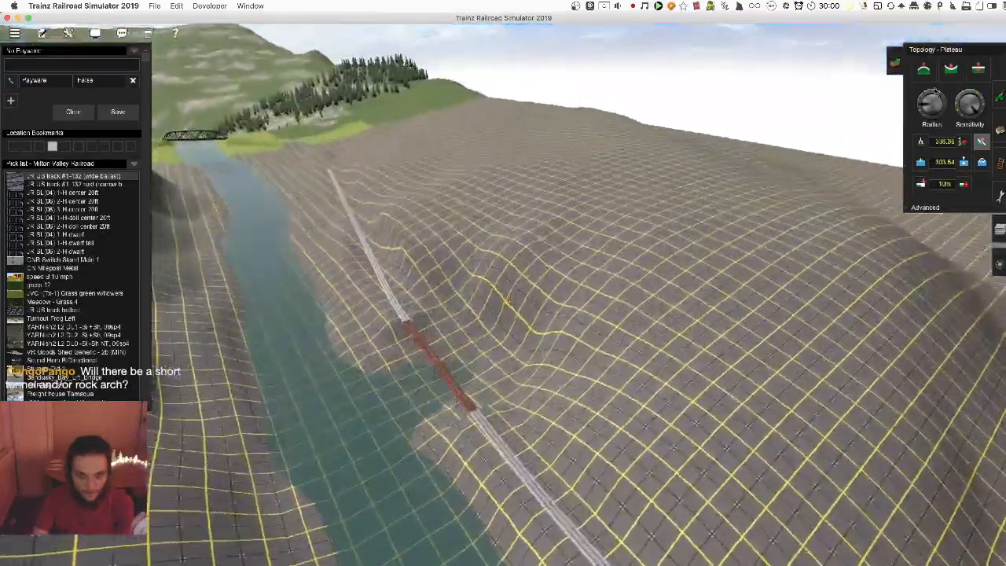
# Raise a peak on the ridge behind the track with a large Height Up brush
pyautogui.press('Up')
pyautogui.press('pagedown')
pyautogui.click(924, 70)
pyautogui.rightClick(547, 210)
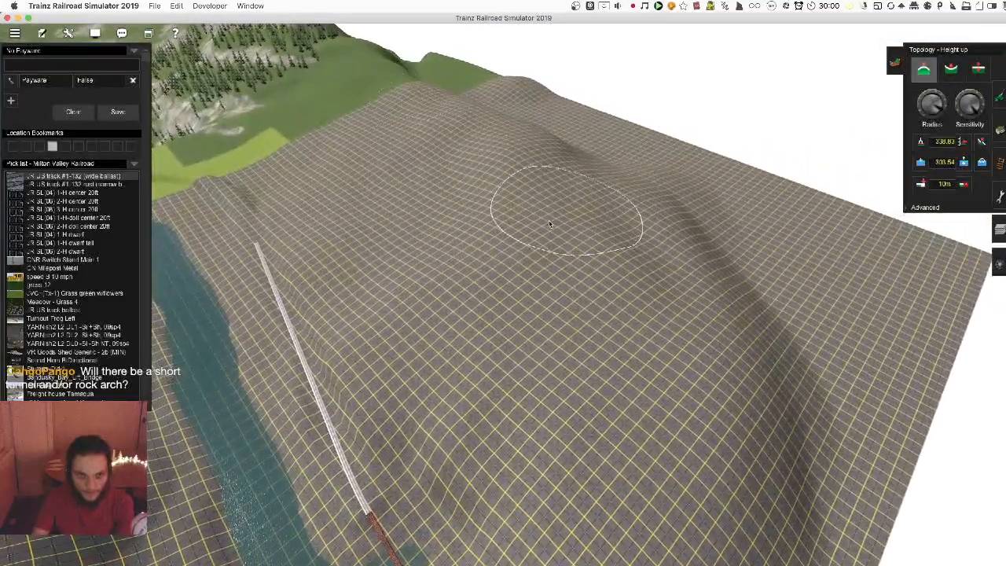
pyautogui.moveTo(534, 191); pyautogui.dragTo(528, 168)
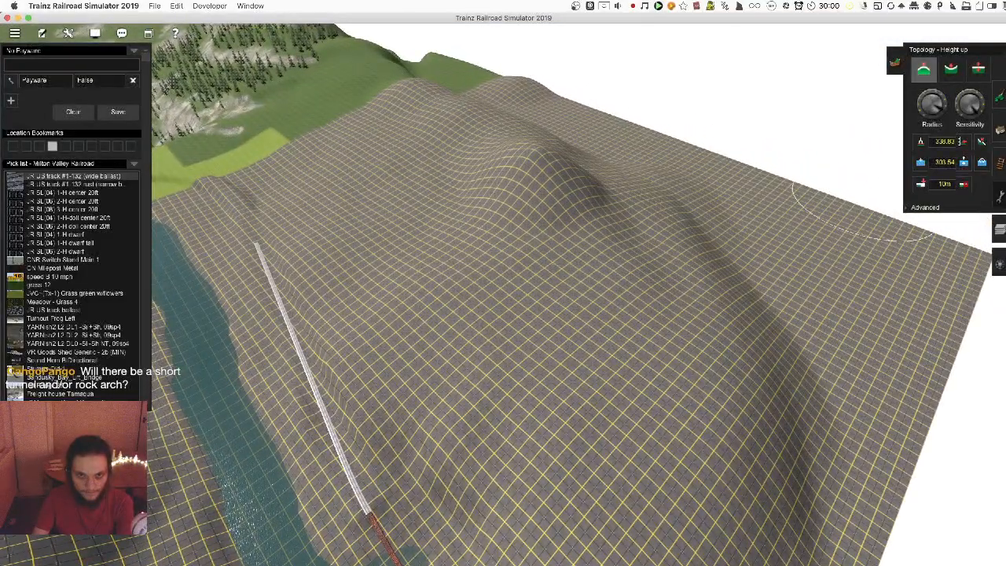
# Spread the new peak along the ridge and down toward the map edge with a large Plateau brush
pyautogui.click(982, 140)
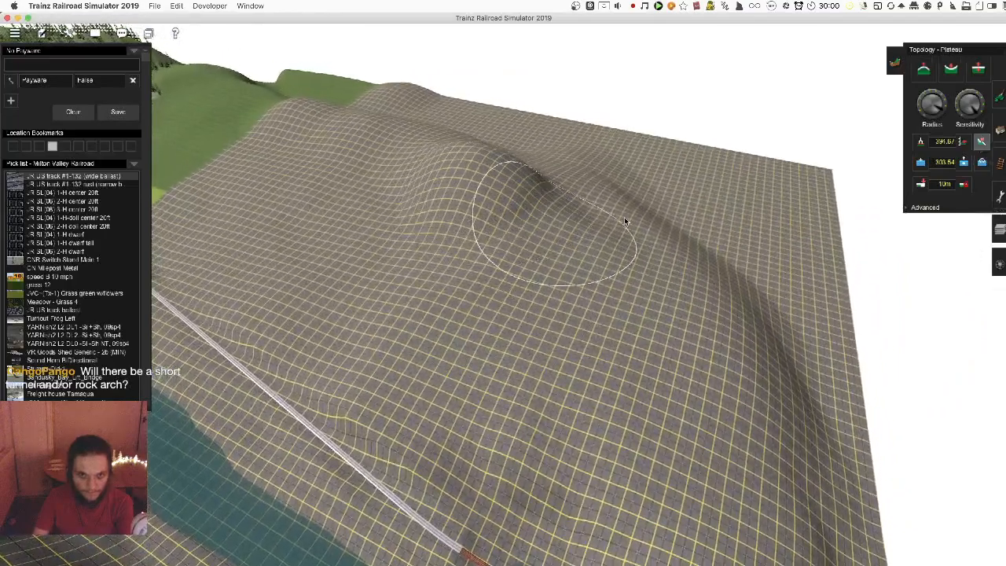
pyautogui.moveTo(568, 206)
pyautogui.mouseDown()
pyautogui.moveTo(726, 320)
pyautogui.moveTo(591, 280)
pyautogui.moveTo(397, 177)
pyautogui.mouseUp()
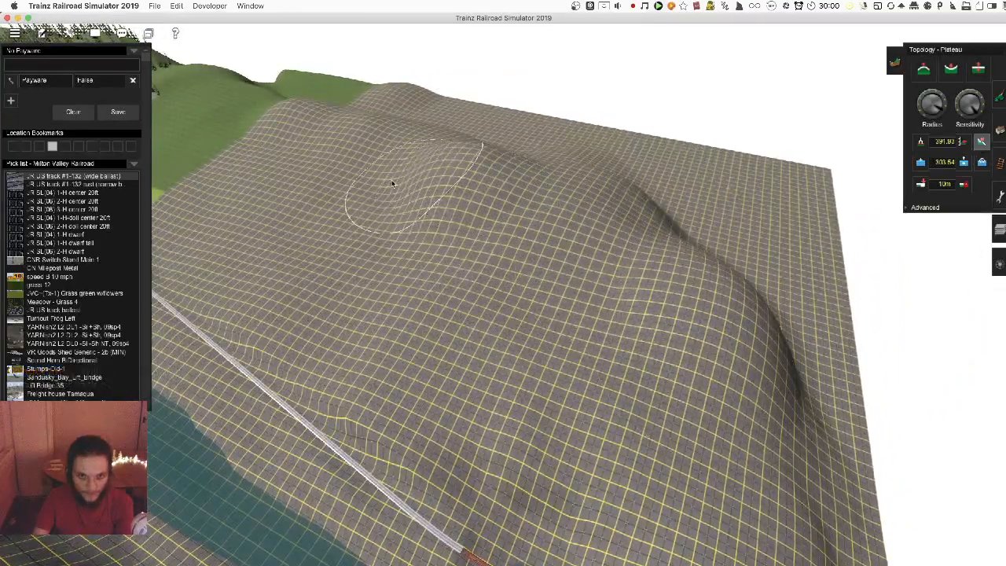
pyautogui.moveTo(409, 212); pyautogui.dragTo(661, 293)
pyautogui.press('Right')
pyautogui.press('Left')
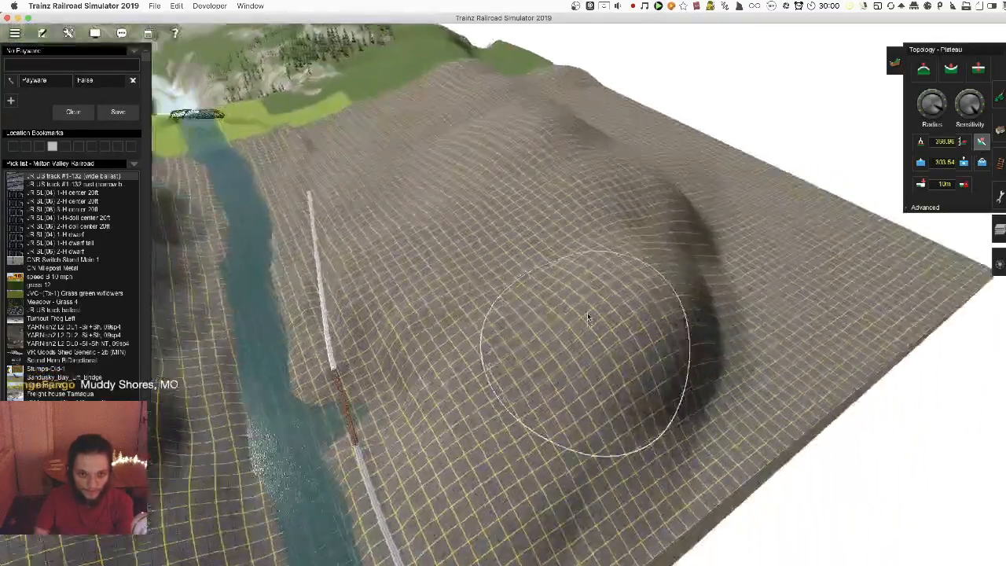
# Extend the plateau ridge on the gridded hill beside the river toward the grass-covered terrain
pyautogui.moveTo(647, 331)
pyautogui.mouseDown()
pyautogui.moveTo(641, 228)
pyautogui.moveTo(595, 315)
pyautogui.moveTo(594, 207)
pyautogui.moveTo(579, 134)
pyautogui.moveTo(546, 109)
pyautogui.mouseUp()
pyautogui.rightClick(594, 208)
pyautogui.press('Left')
pyautogui.rightClick(543, 114)
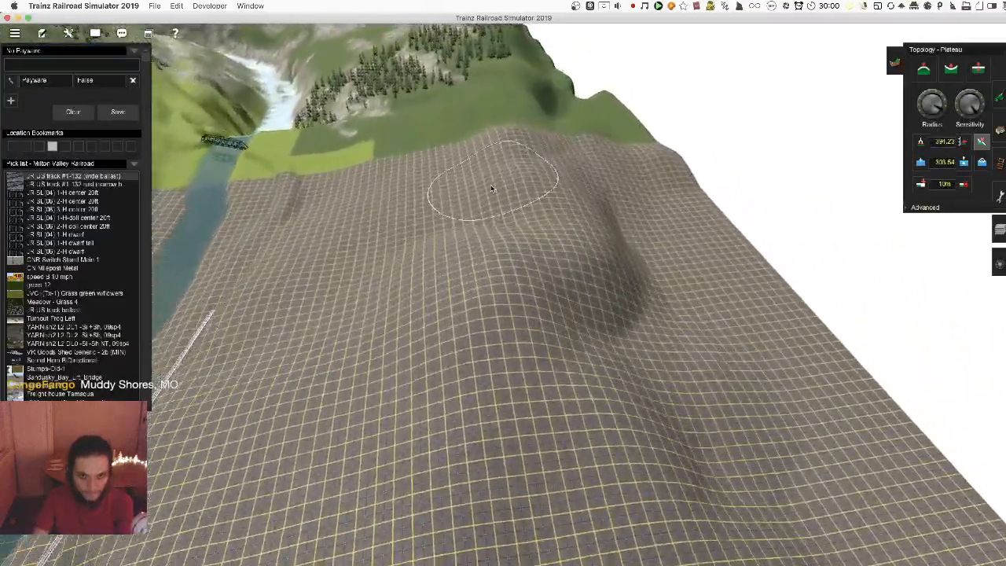
pyautogui.press('Left')
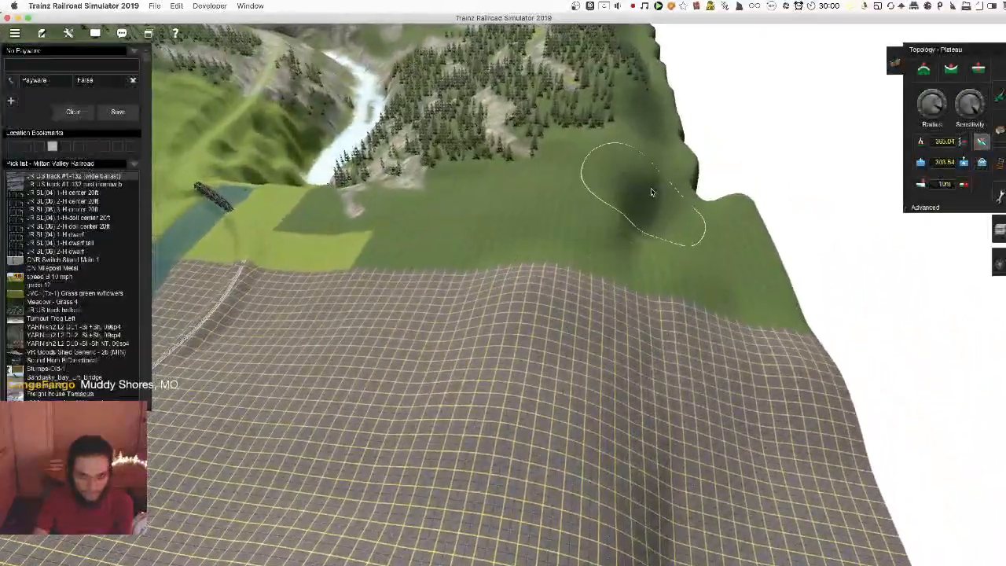
# Carry the plateau across the grassy boundary and widen the ridge along its outer slope
pyautogui.moveTo(653, 194)
pyautogui.mouseDown()
pyautogui.moveTo(705, 275)
pyautogui.moveTo(615, 246)
pyautogui.moveTo(471, 322)
pyautogui.mouseUp()
pyautogui.press('Left')
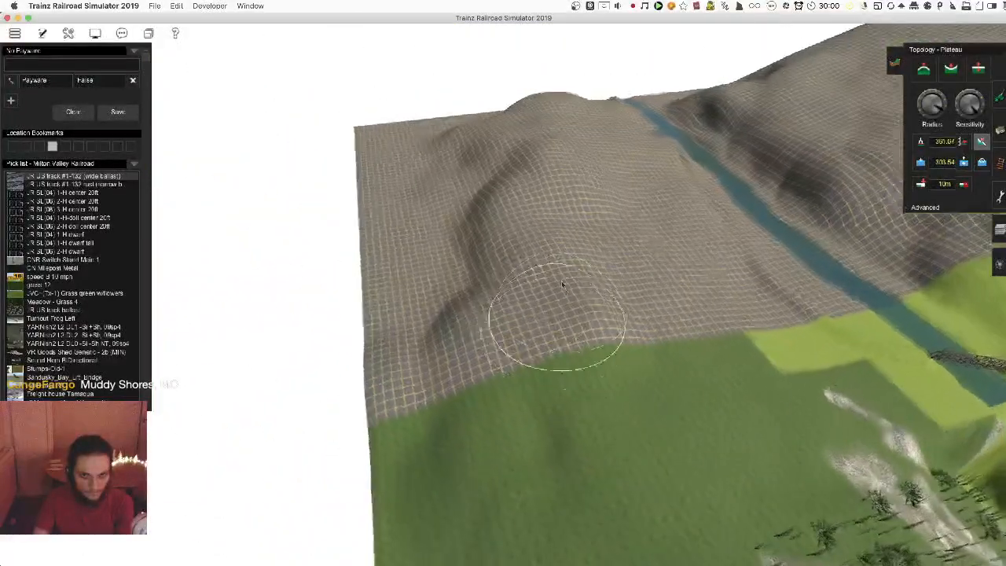
pyautogui.moveTo(544, 175)
pyautogui.mouseDown()
pyautogui.moveTo(573, 196)
pyautogui.moveTo(536, 158)
pyautogui.mouseUp()
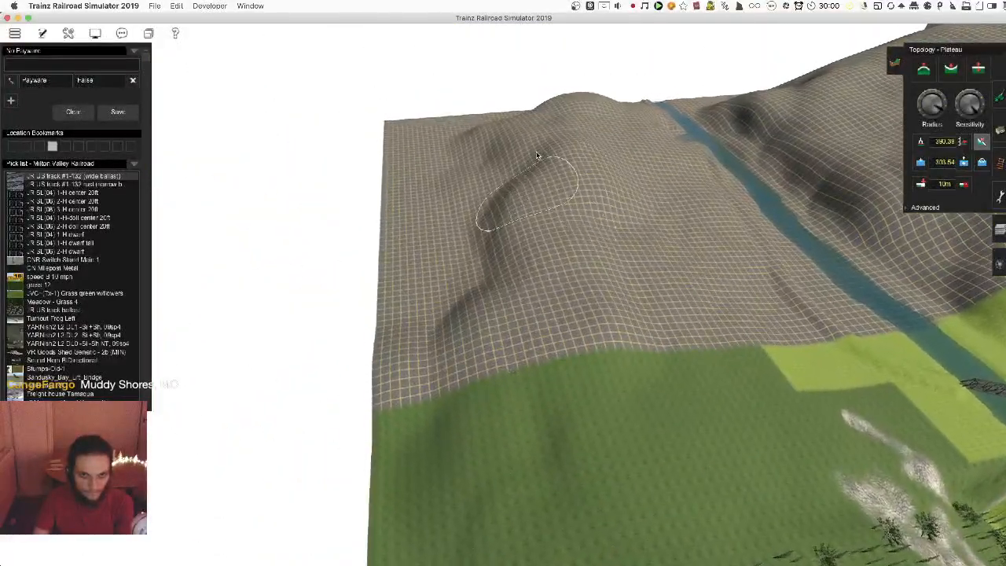
pyautogui.moveTo(459, 276)
pyautogui.mouseDown()
pyautogui.moveTo(511, 180)
pyautogui.moveTo(528, 282)
pyautogui.moveTo(471, 266)
pyautogui.moveTo(482, 401)
pyautogui.moveTo(437, 419)
pyautogui.moveTo(513, 320)
pyautogui.moveTo(498, 443)
pyautogui.moveTo(477, 467)
pyautogui.moveTo(521, 427)
pyautogui.mouseUp()
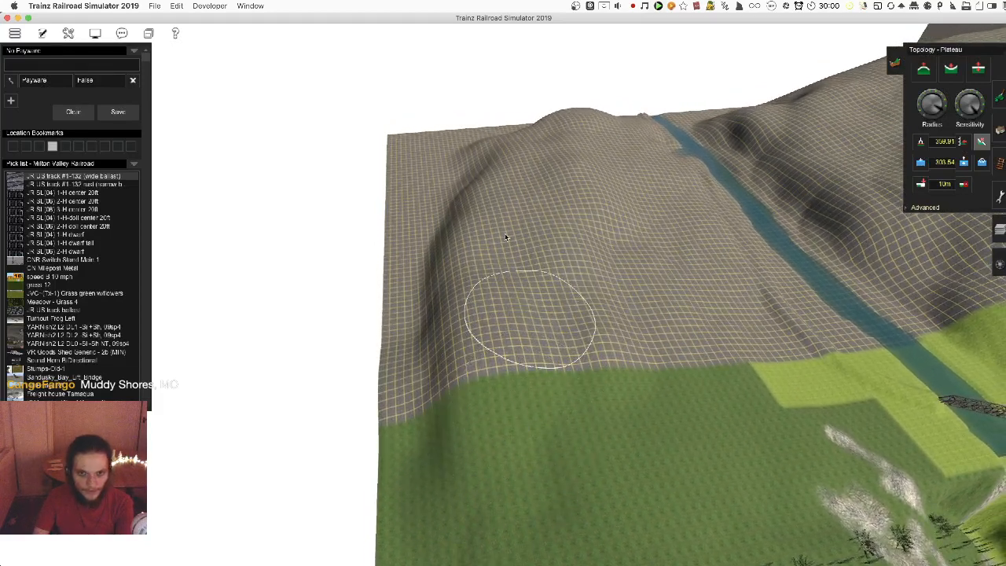
# Extend the plateau around the outer corner of the board and back along its edge toward the river
pyautogui.press('Left')
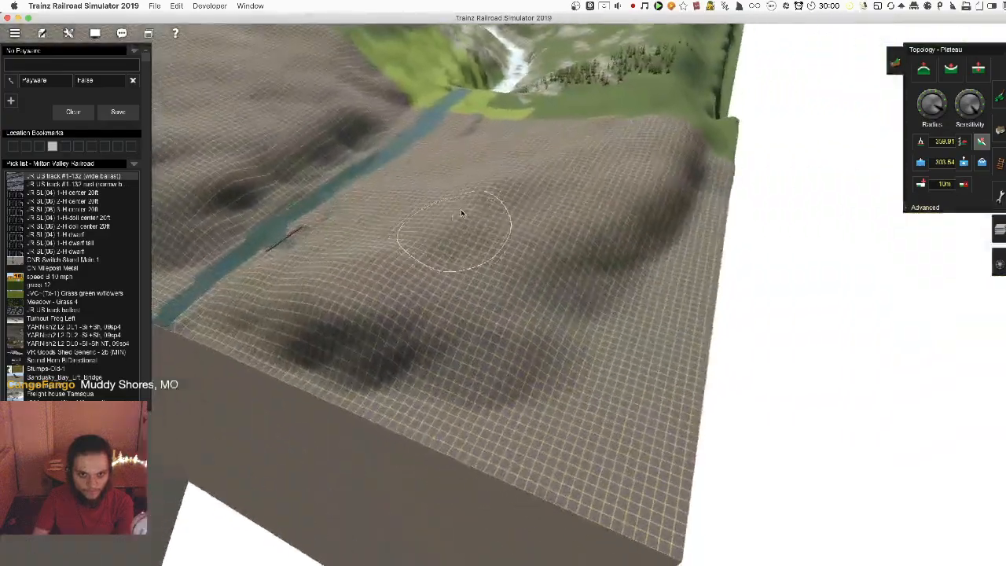
pyautogui.moveTo(515, 182)
pyautogui.mouseDown()
pyautogui.moveTo(485, 265)
pyautogui.moveTo(590, 360)
pyautogui.moveTo(604, 234)
pyautogui.mouseUp()
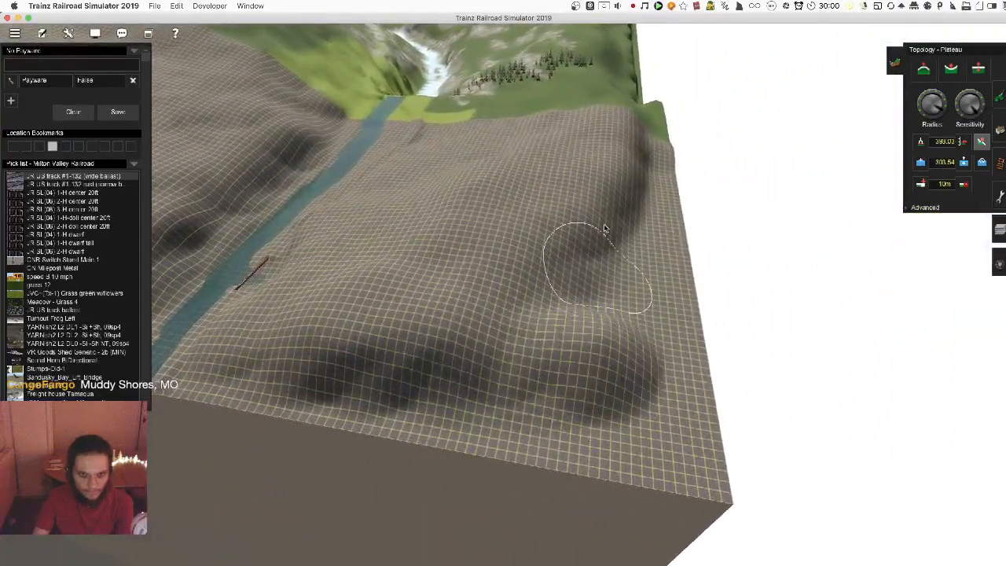
pyautogui.moveTo(537, 247)
pyautogui.mouseDown()
pyautogui.moveTo(529, 309)
pyautogui.moveTo(589, 221)
pyautogui.moveTo(626, 357)
pyautogui.moveTo(569, 251)
pyautogui.moveTo(474, 382)
pyautogui.moveTo(436, 323)
pyautogui.mouseUp()
pyautogui.press('Left')
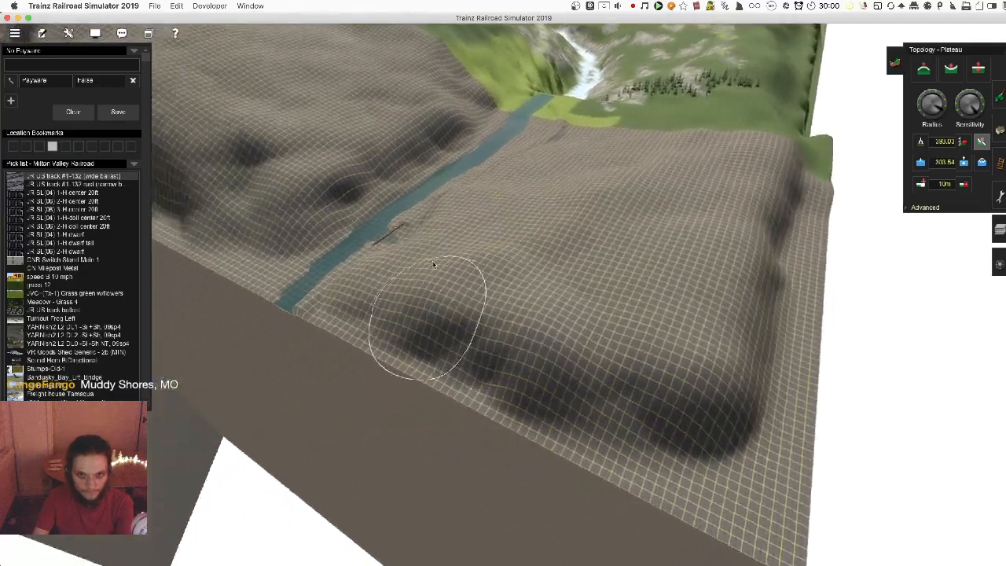
# Switch from sculpting terrain to adding objects and choose Terry's Waterfall 5,200m W/Snd
pyautogui.rightClick(392, 234)
pyautogui.scroll(5, 401, 276)
pyautogui.press('Right')
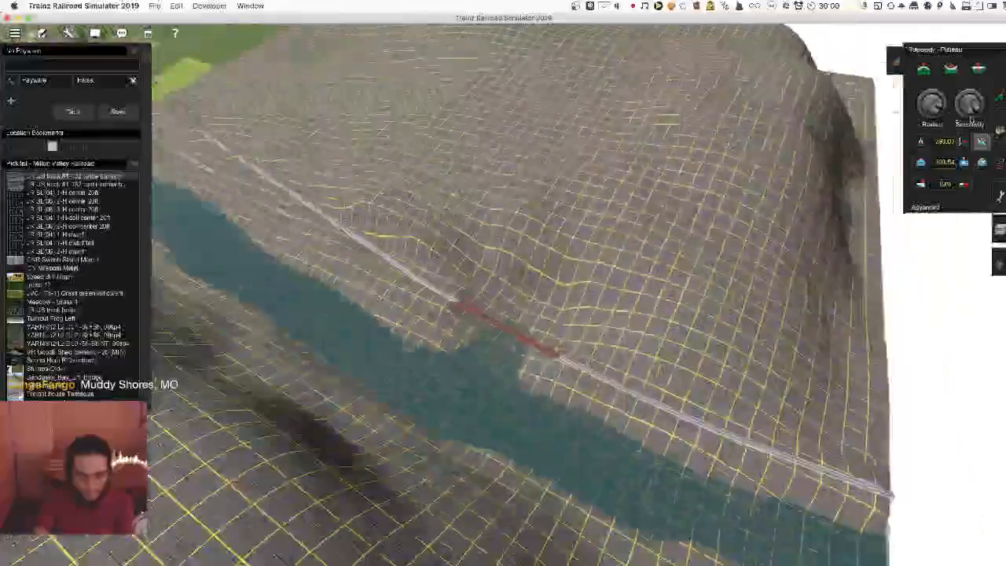
pyautogui.press('Left')
pyautogui.click(1001, 133)
pyautogui.press('Left')
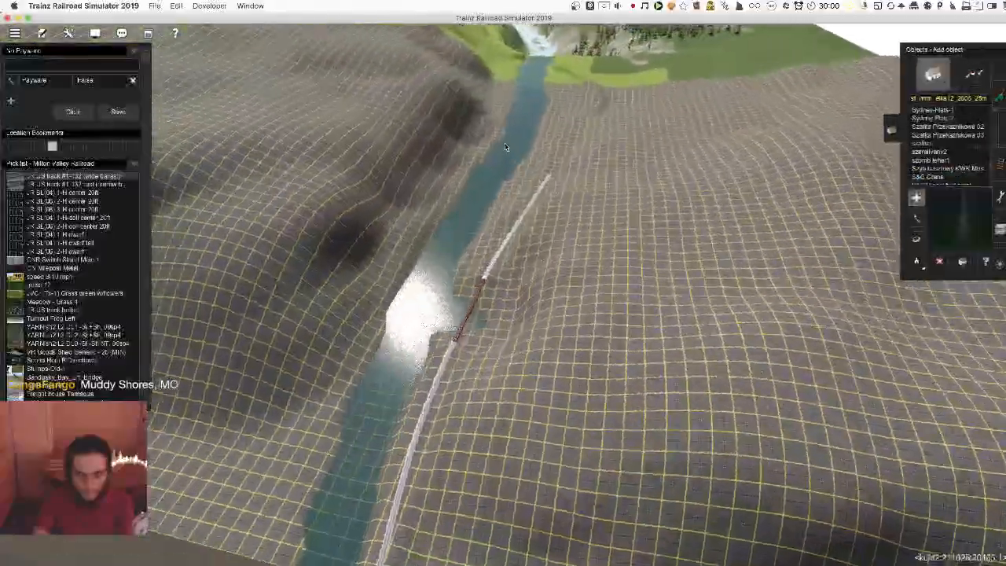
pyautogui.rightClick(509, 150)
pyautogui.rightClick(537, 143)
pyautogui.rightClick(625, 236)
pyautogui.press('Left')
pyautogui.click(907, 261)
pyautogui.click(401, 346)
# Place the waterfall on the slope above the red bridge and rotate it to run downhill toward the inlet
pyautogui.rightClick(442, 134)
pyautogui.press('Left')
pyautogui.rightClick(441, 134)
pyautogui.rightClick(443, 138)
pyautogui.press('Left')
pyautogui.rightClick(443, 260)
pyautogui.press('Left')
pyautogui.click(448, 217)
pyautogui.scroll(3, 449, 214)
pyautogui.press('r')
pyautogui.moveTo(449, 216); pyautogui.dragTo(494, 216)
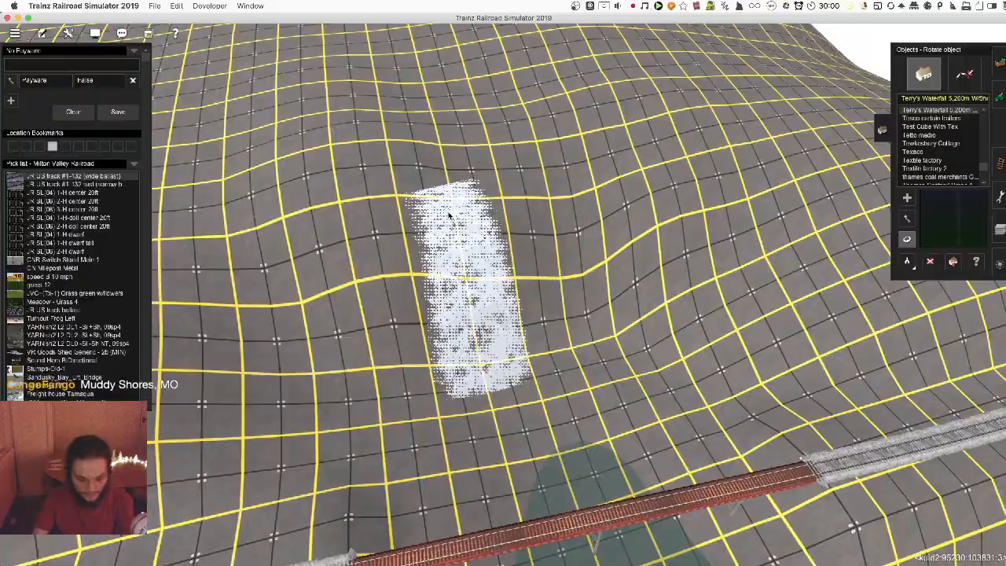
# Check the waterfall in wireframe view and raise its height to 100 m
pyautogui.press('F8')
pyautogui.press('Up')
pyautogui.press('Down')
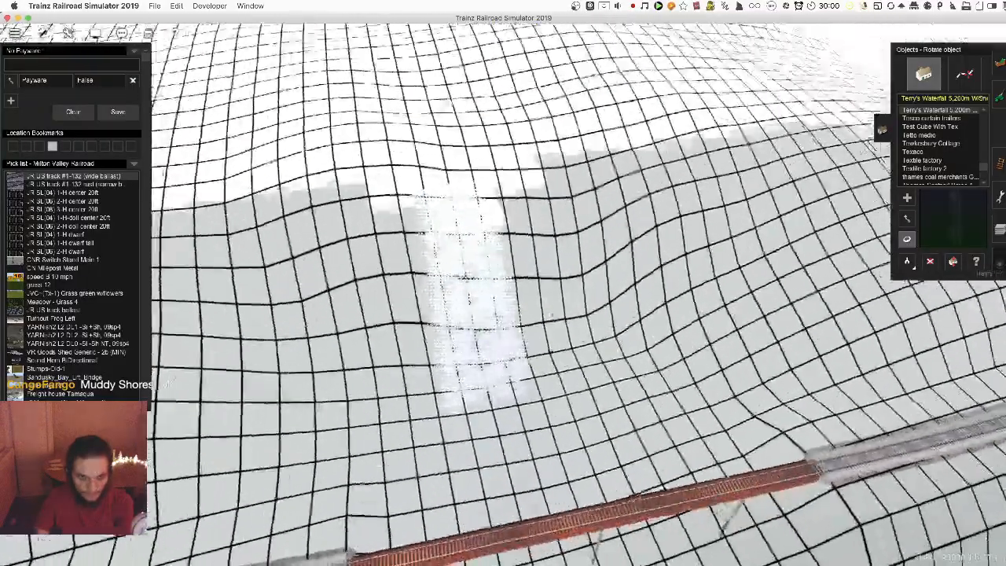
pyautogui.press('Left')
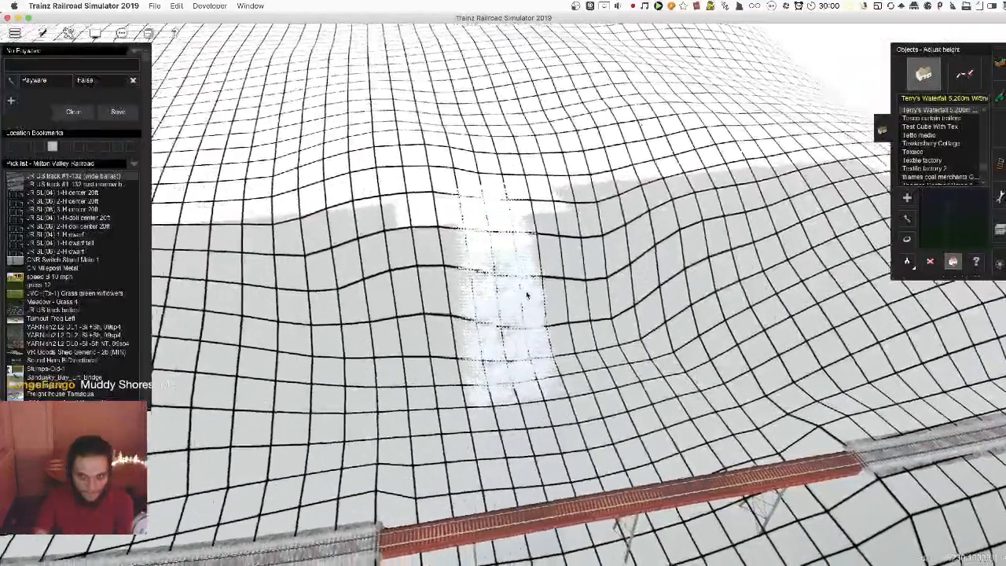
pyautogui.press('F8')
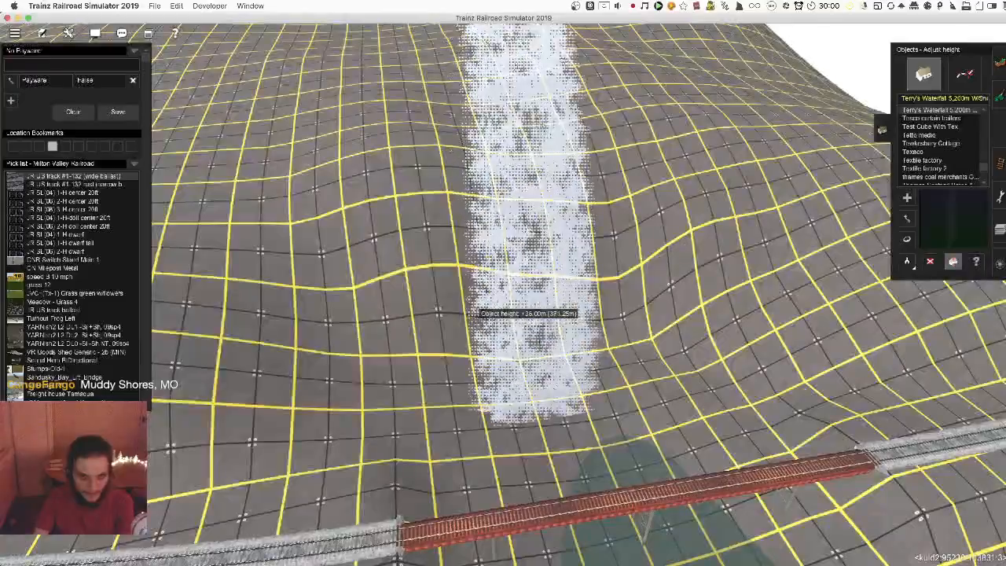
pyautogui.moveTo(478, 305); pyautogui.dragTo(478, 275)
pyautogui.press('Down')
pyautogui.press('pagedown')
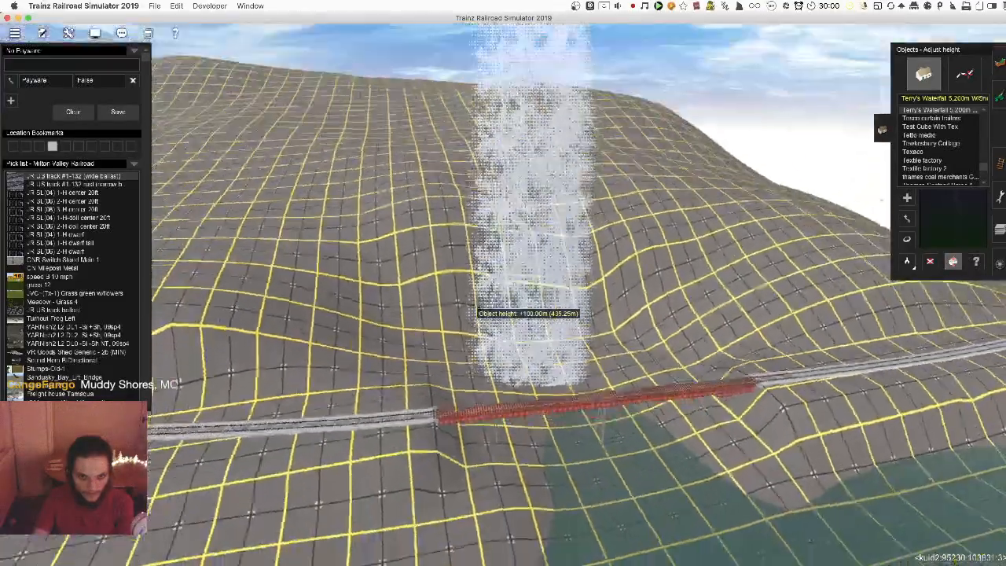
# Lower the waterfall's height to about 17 m while checking how it meets the slope
pyautogui.press('Up')
pyautogui.press('Left')
pyautogui.moveTo(478, 305); pyautogui.dragTo(478, 362)
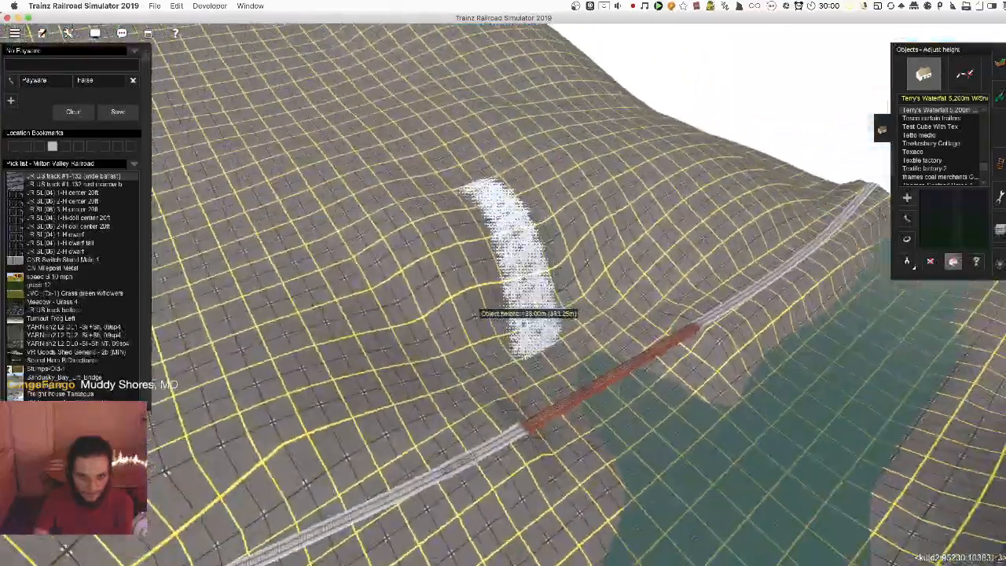
pyautogui.press('Left')
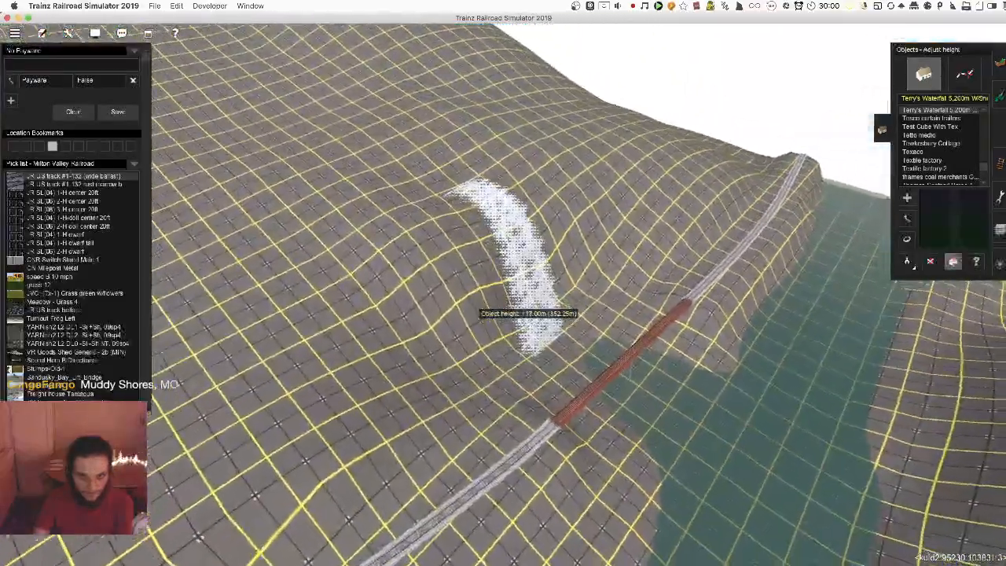
# Try Terry's Waterfall 3,200m W/Snd in place of the 5,200m one, rotated to about 100 degrees
pyautogui.press('d')
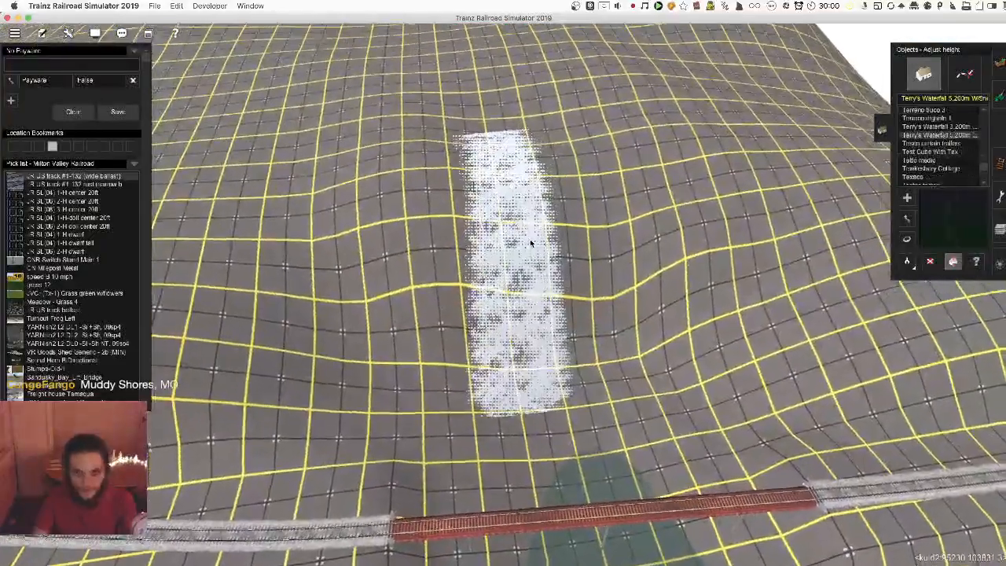
pyautogui.click(691, 247)
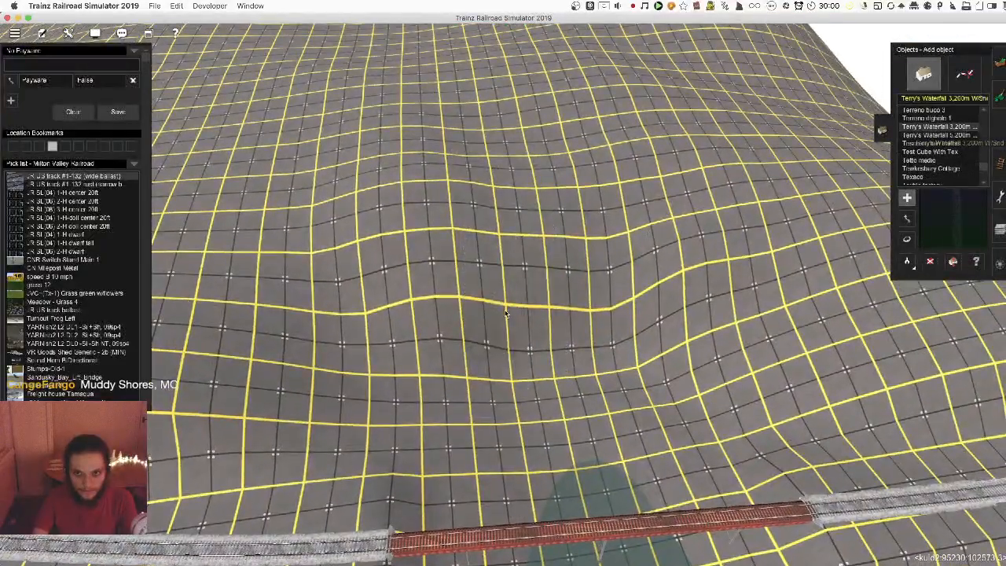
pyautogui.moveTo(479, 317); pyautogui.dragTo(433, 318)
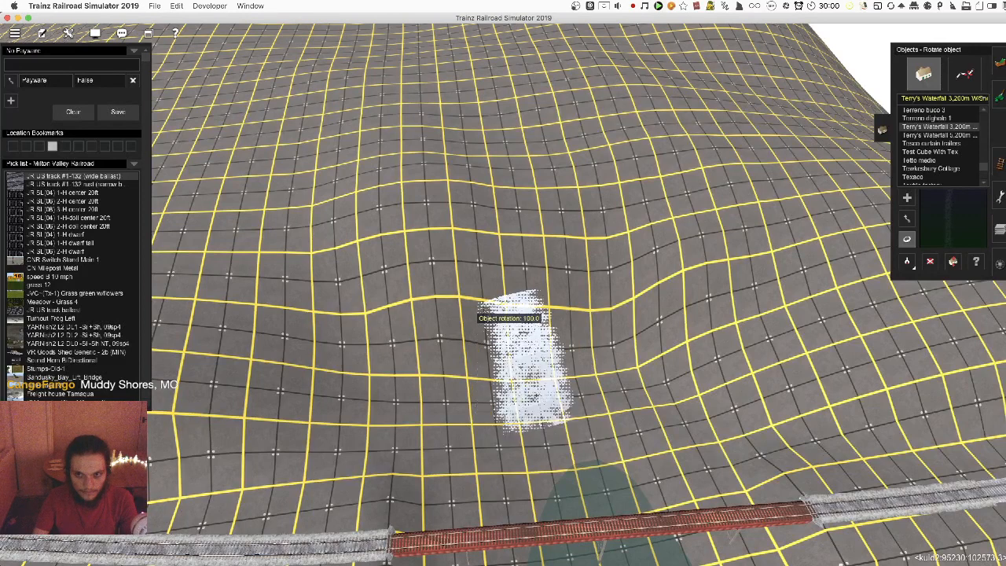
pyautogui.click(540, 334)
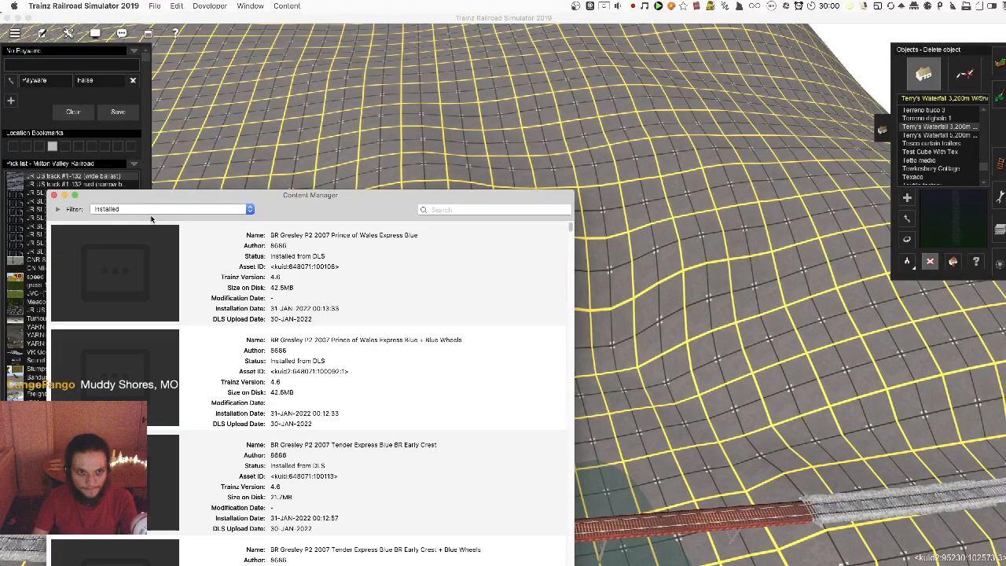
# Filter the Content Manager by the name "terry's waterfall" and remove the Installed condition
pyautogui.click(126, 209)
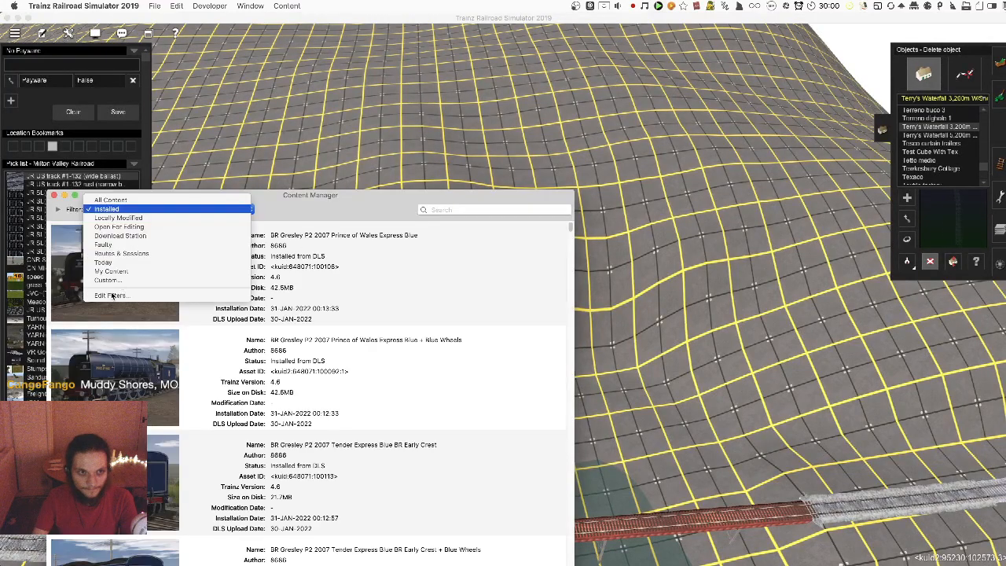
pyautogui.click(108, 281)
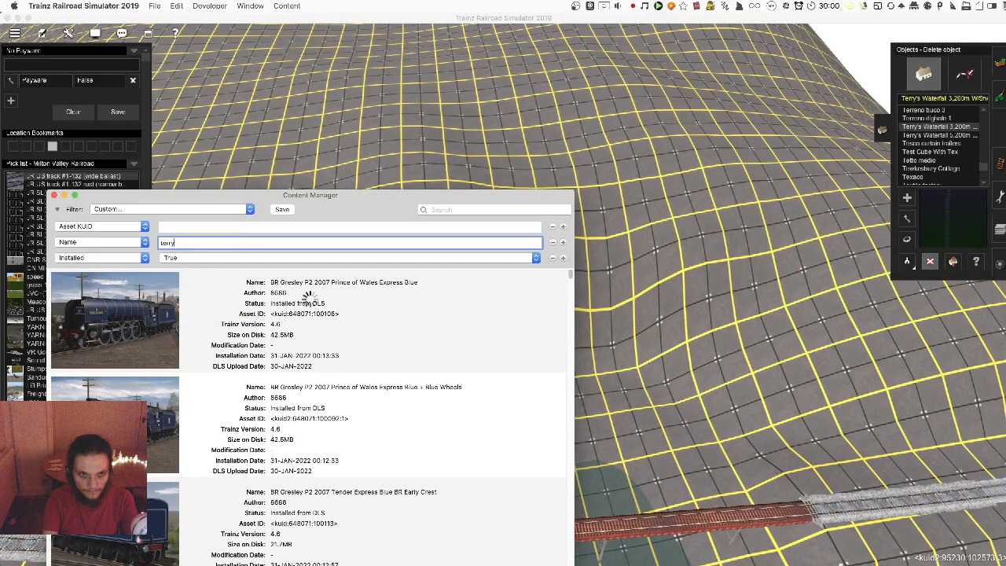
pyautogui.write("terry's waterfall")
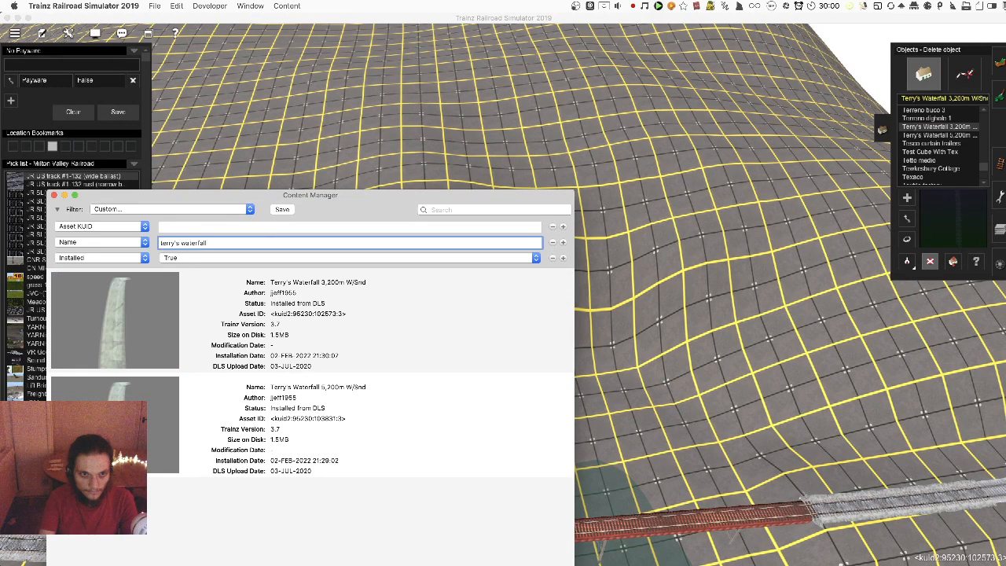
pyautogui.click(552, 259)
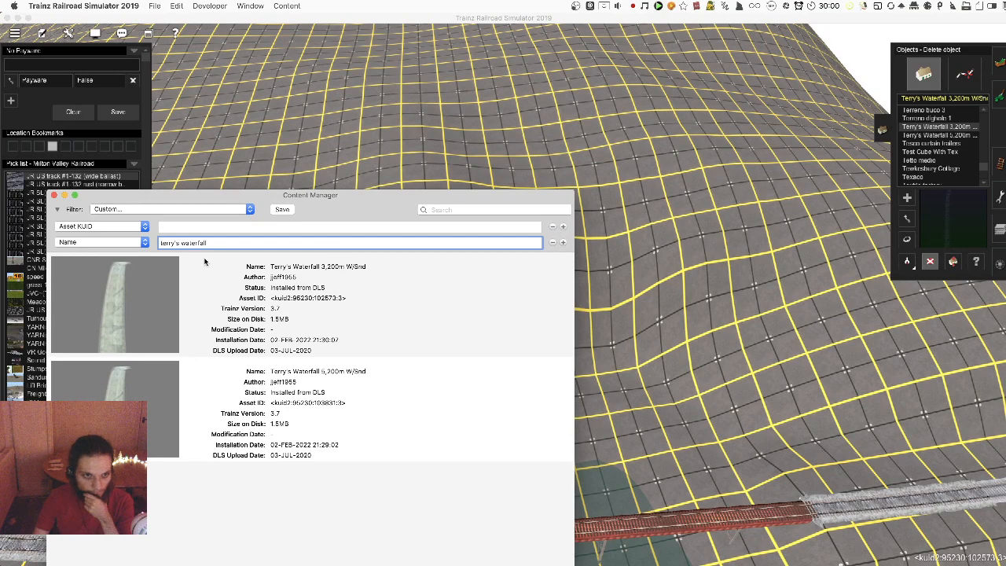
pyautogui.click(302, 414)
pyautogui.keyDown('super'); pyautogui.click(270, 407); pyautogui.keyUp('super')
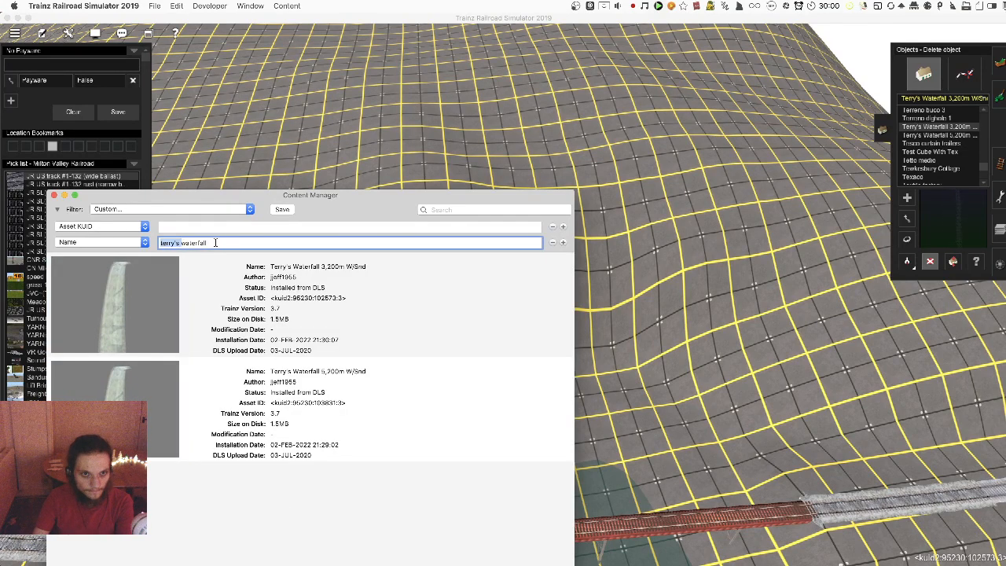
# Filter the assets by Author using the waterfall creator's username and shorten the name filter to "waterfall"
pyautogui.click(116, 229)
pyautogui.click(113, 245)
pyautogui.click(103, 226)
pyautogui.click(102, 226)
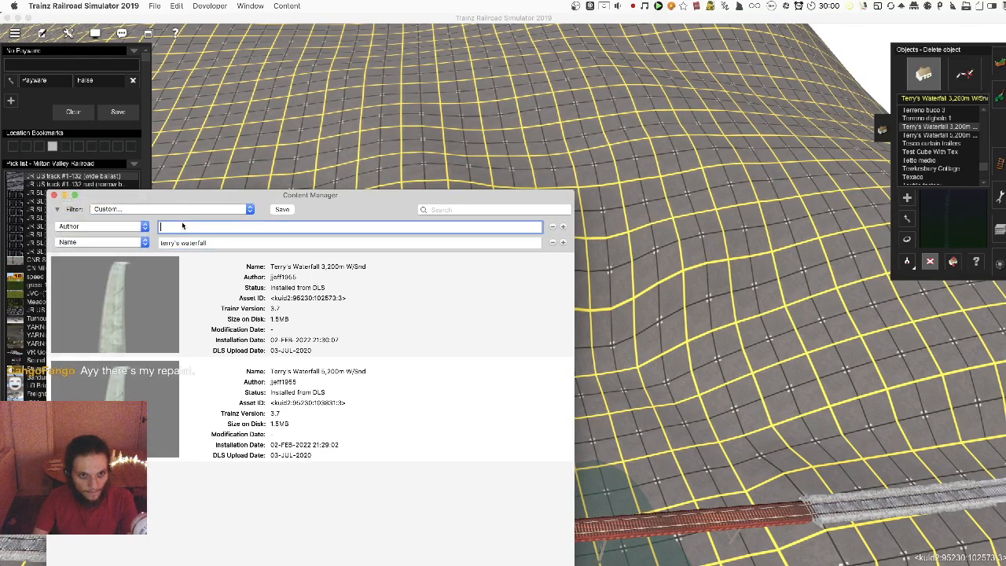
pyautogui.write('j')
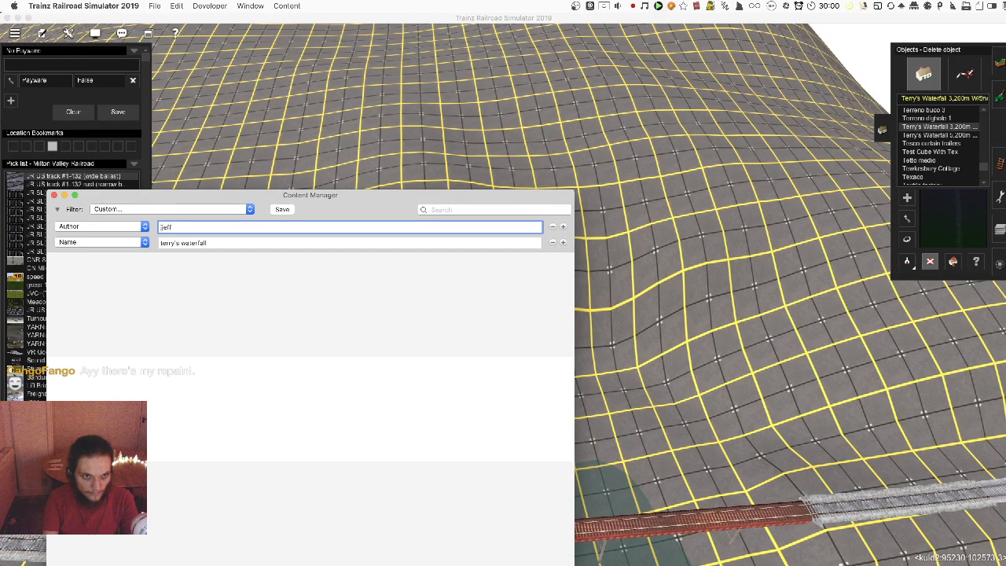
pyautogui.press('BackSpace')
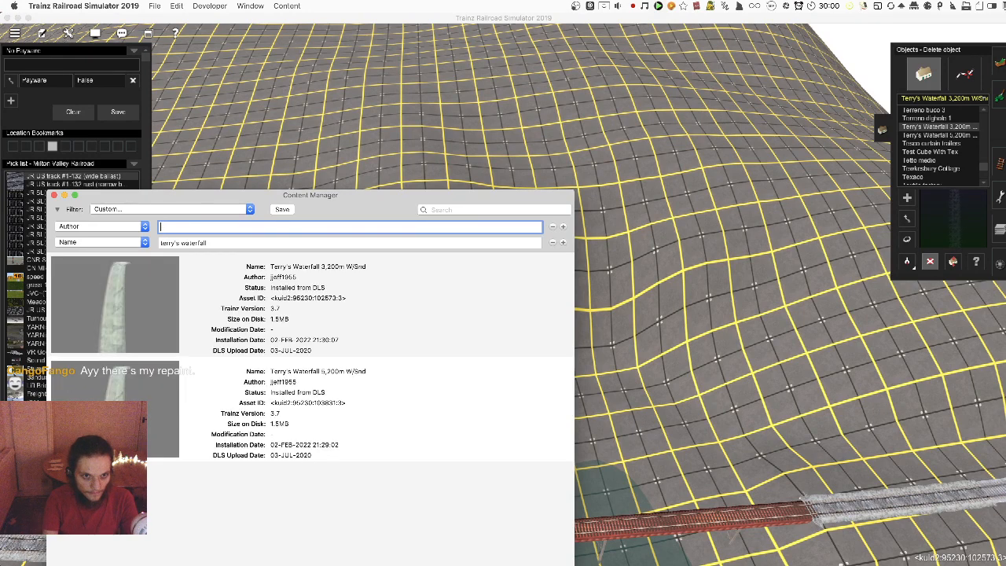
pyautogui.write('j')
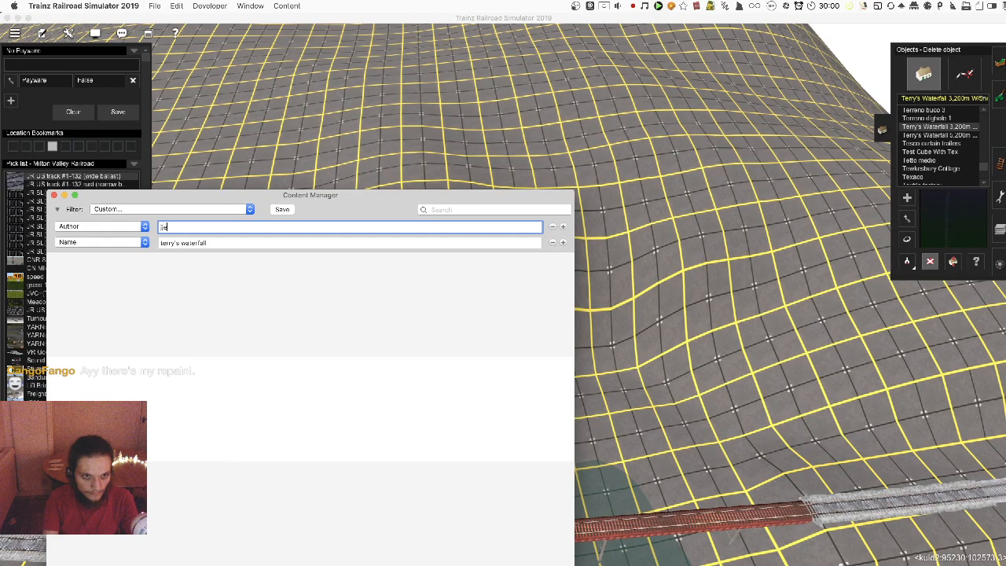
pyautogui.write('eff1955')
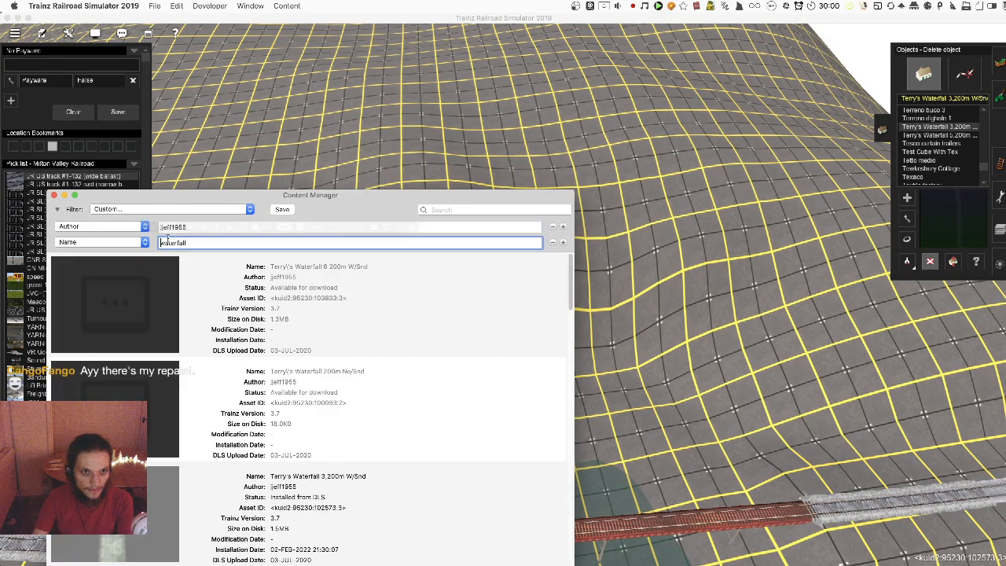
# Look through the author's waterfall assets for alternatives to the ones already installed
pyautogui.moveTo(268, 204); pyautogui.dragTo(568, 116)
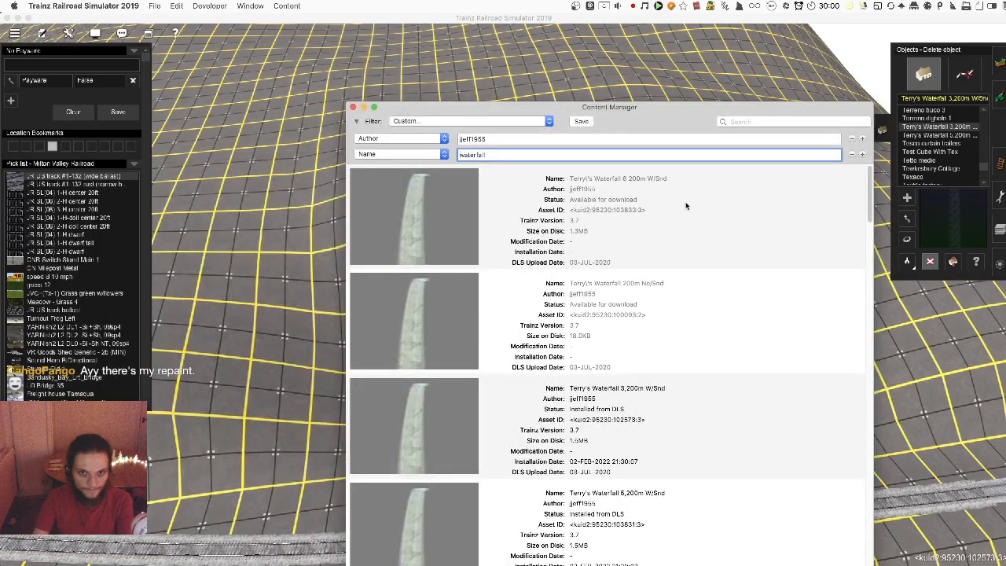
pyautogui.scroll(-3, 678, 275)
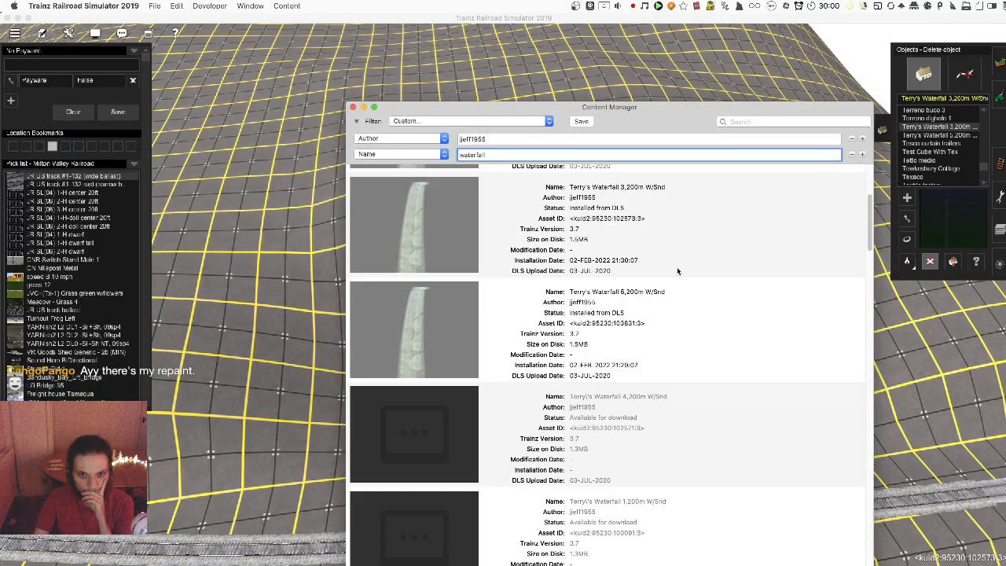
pyautogui.scroll(-8, 690, 331)
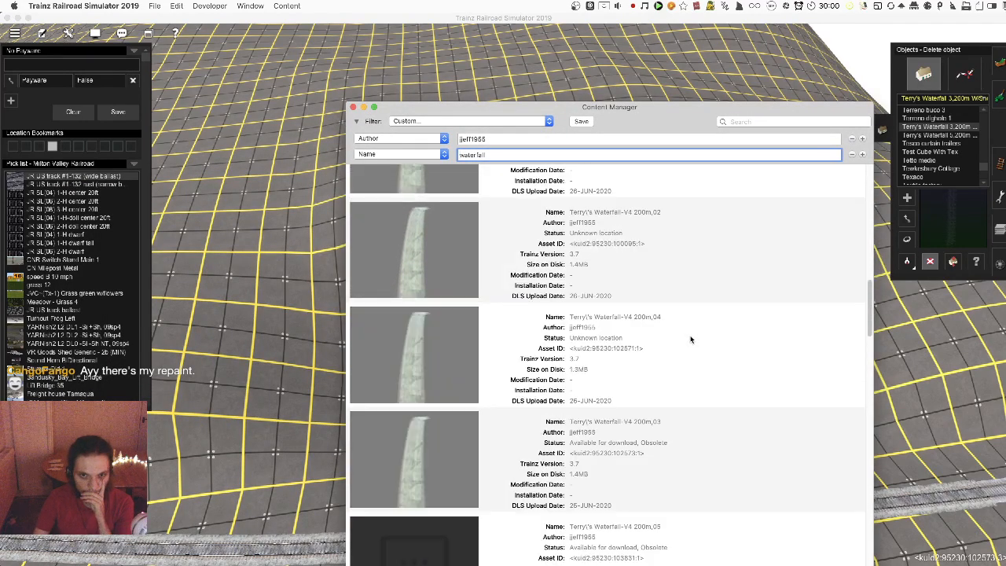
pyautogui.scroll(-4, 691, 339)
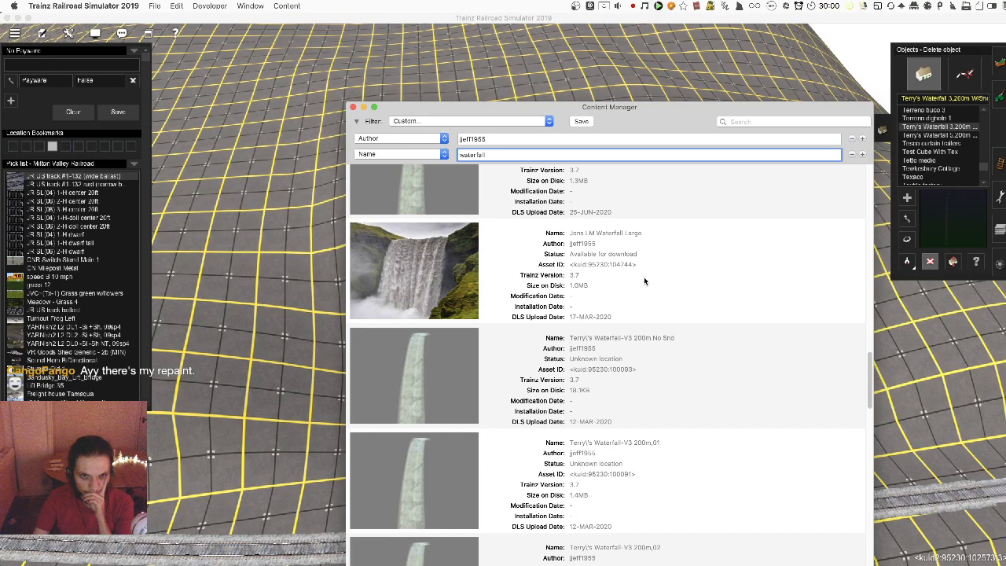
# Download the Jons LM Waterfall Large asset in the Content Manager and dismiss the download window
pyautogui.rightClick(650, 282)
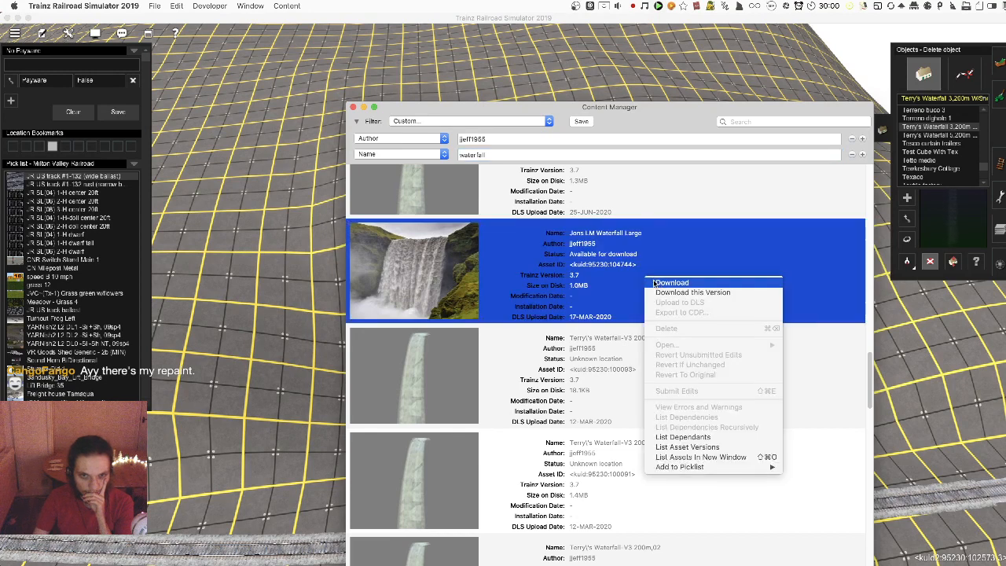
pyautogui.click(659, 283)
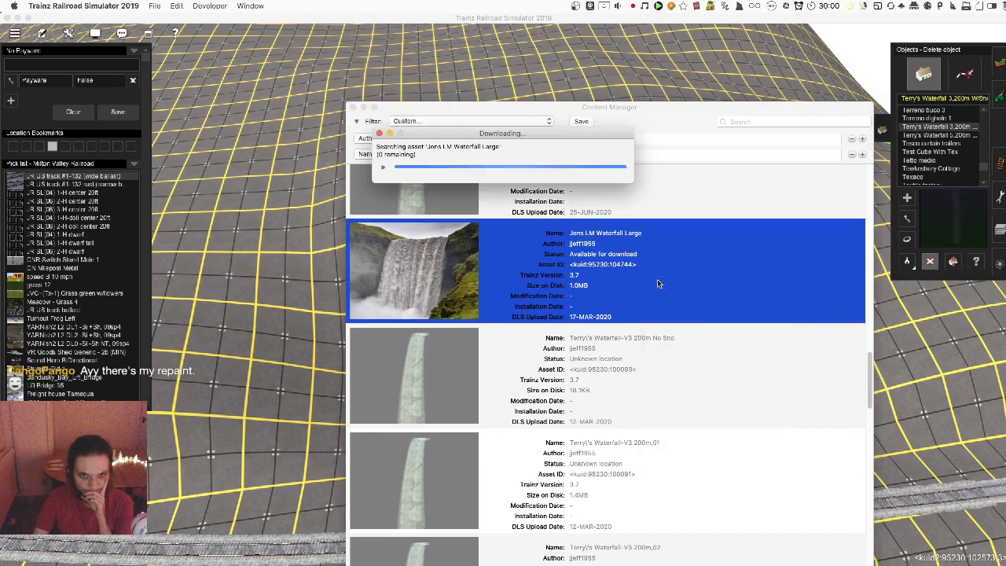
pyautogui.click(383, 169)
pyautogui.moveTo(446, 136); pyautogui.dragTo(744, 112)
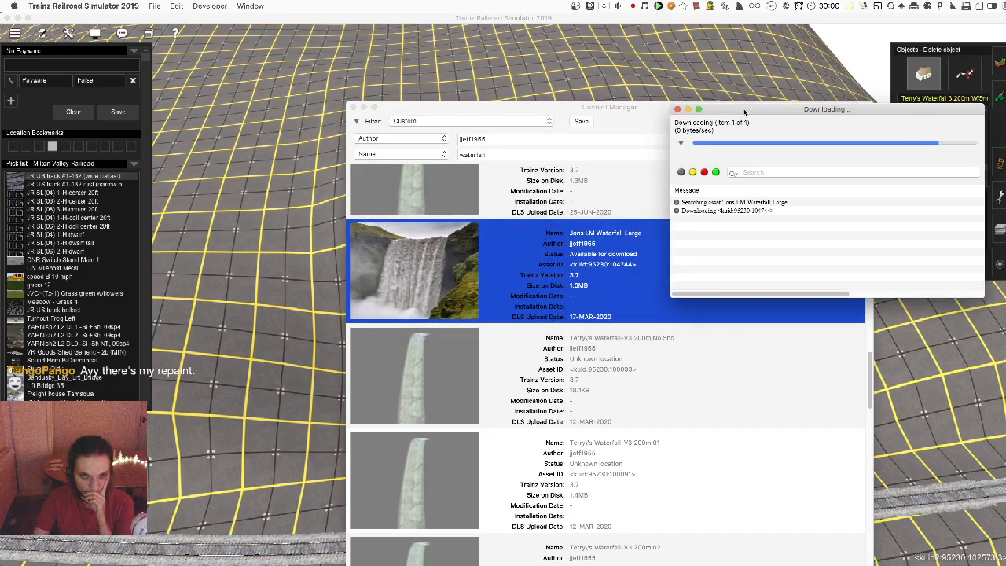
pyautogui.click(678, 109)
# Filter the objects by Today and try Jons LM Waterfall Large on the slope above the inlet, then delete it
pyautogui.click(133, 54)
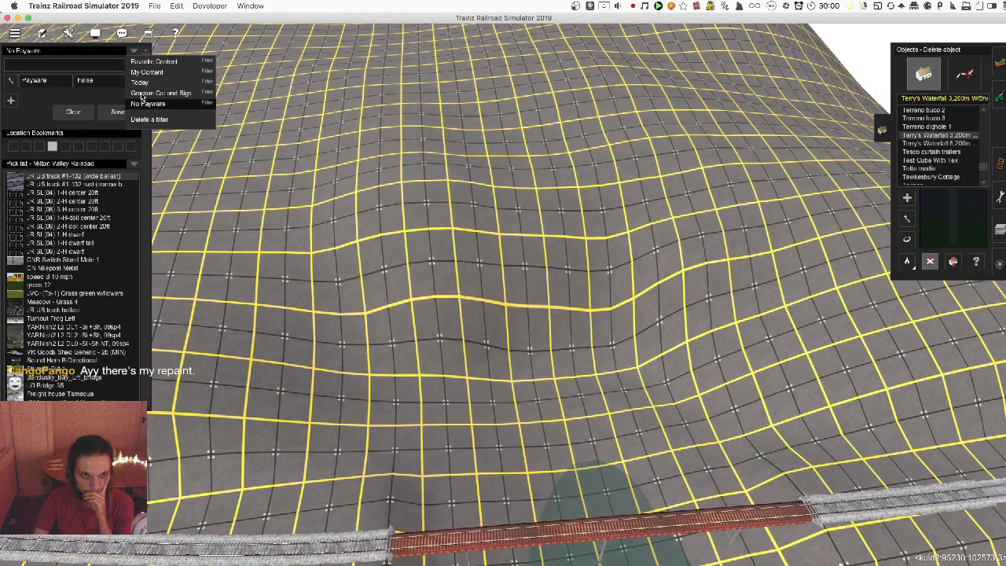
pyautogui.click(140, 83)
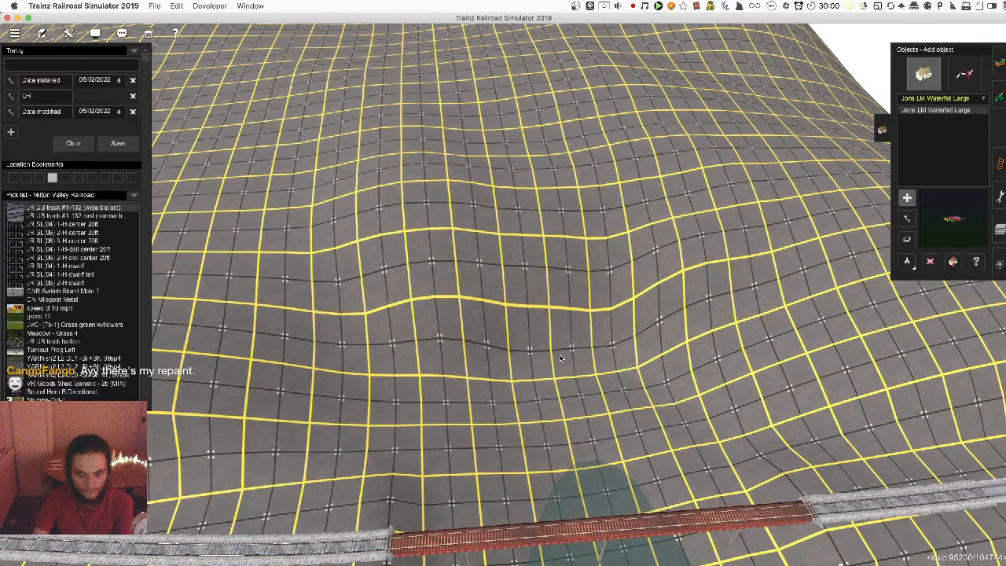
pyautogui.scroll(10, 560, 358)
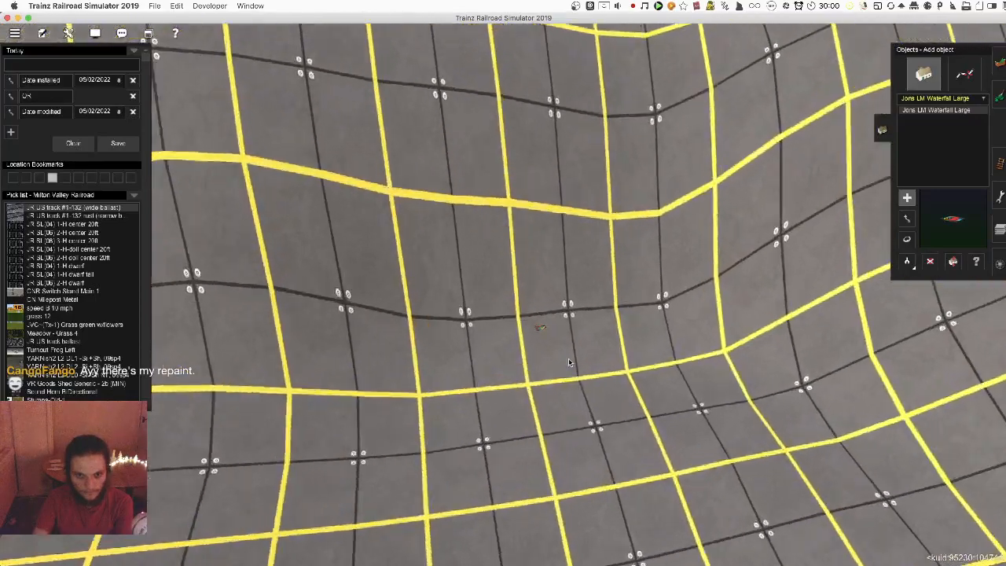
pyautogui.moveTo(509, 312); pyautogui.dragTo(492, 282, button='right')
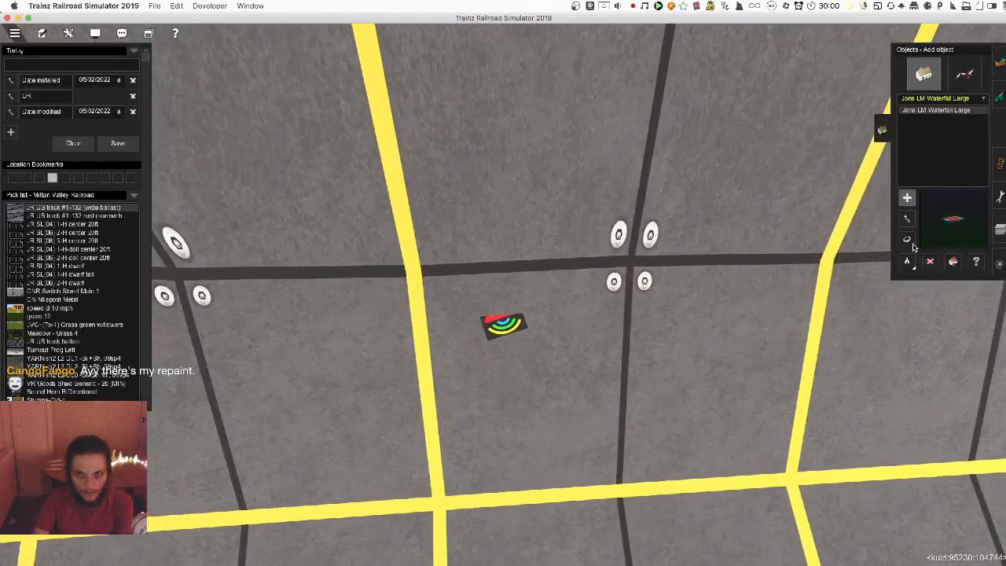
pyautogui.scroll(-5, 942, 262)
pyautogui.click(930, 261)
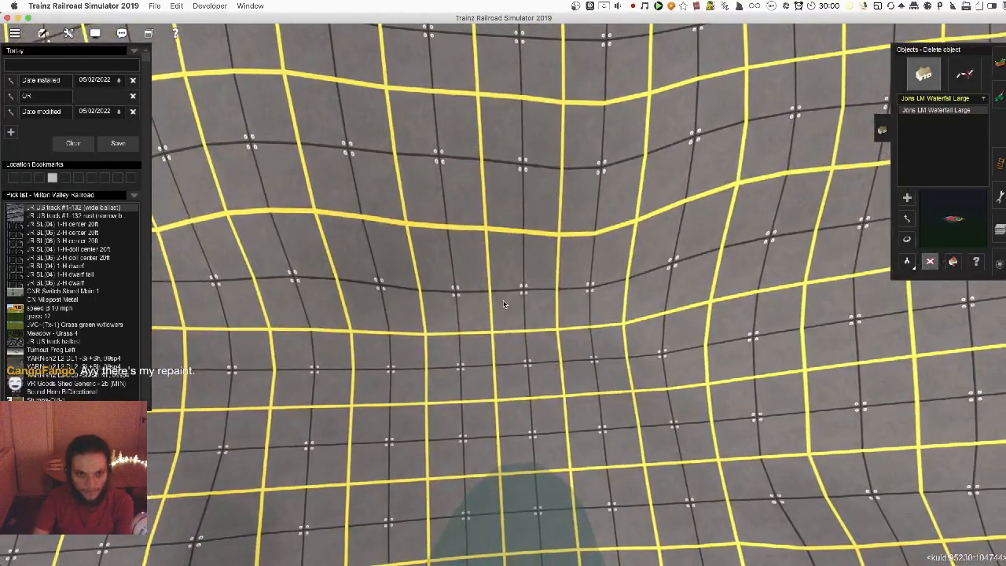
pyautogui.scroll(2, 480, 267)
pyautogui.scroll(-6, 481, 267)
# Look through the author's remaining waterfalls in the Content Manager, try to download Terry's Waterfall-V3 100m, and close the Content Manager
pyautogui.press('super+grave')
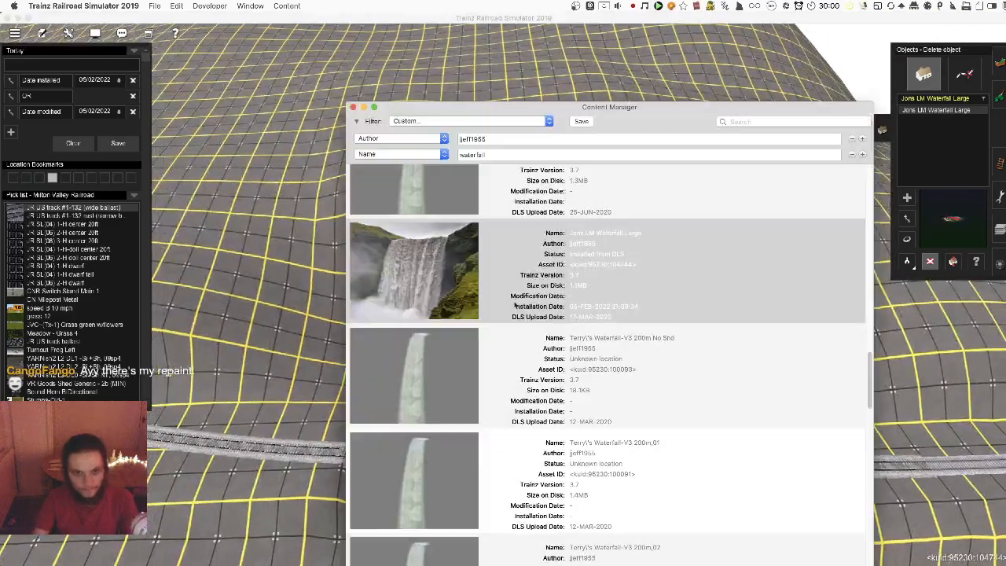
pyautogui.scroll(-10, 578, 359)
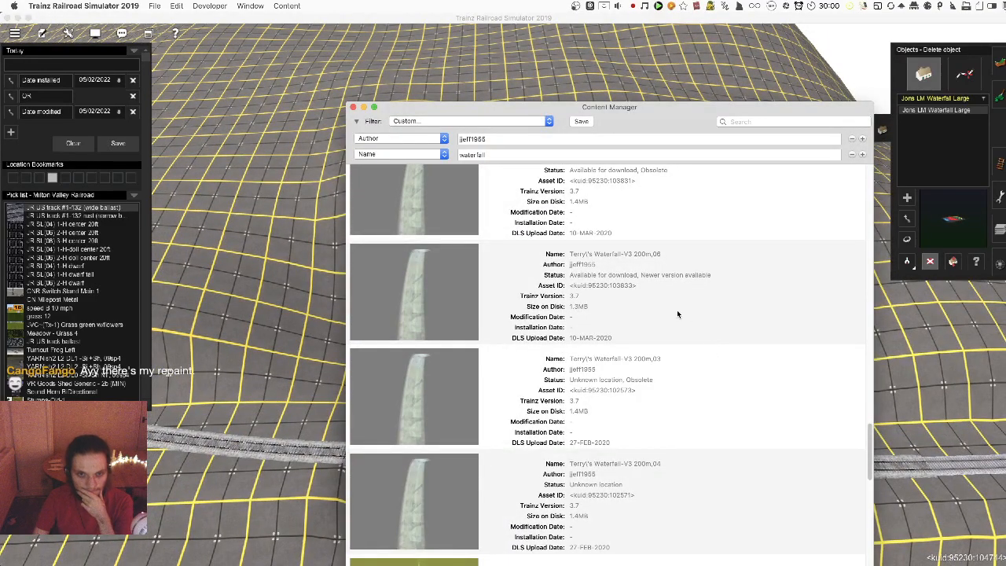
pyautogui.scroll(-8, 678, 314)
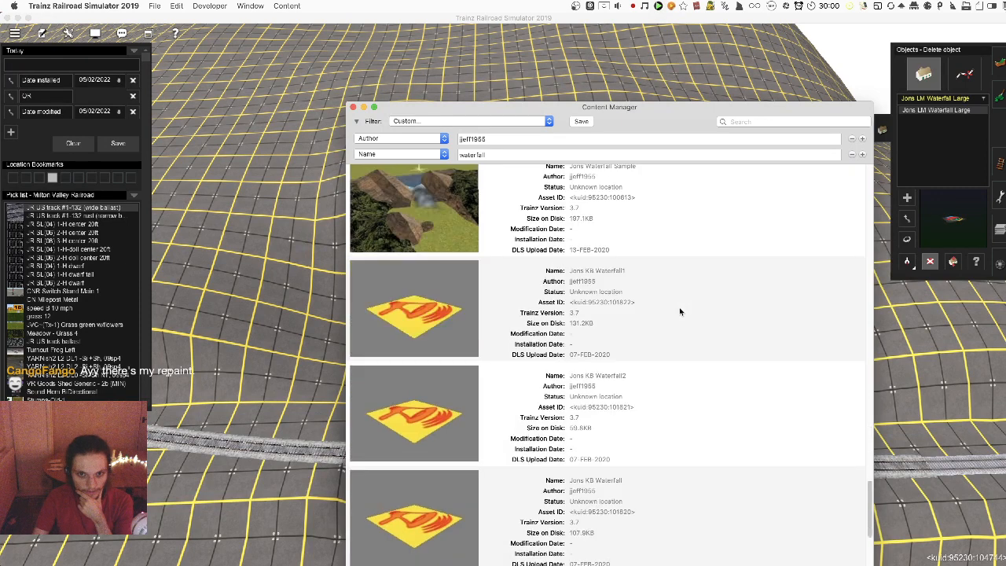
pyautogui.scroll(-1, 627, 294)
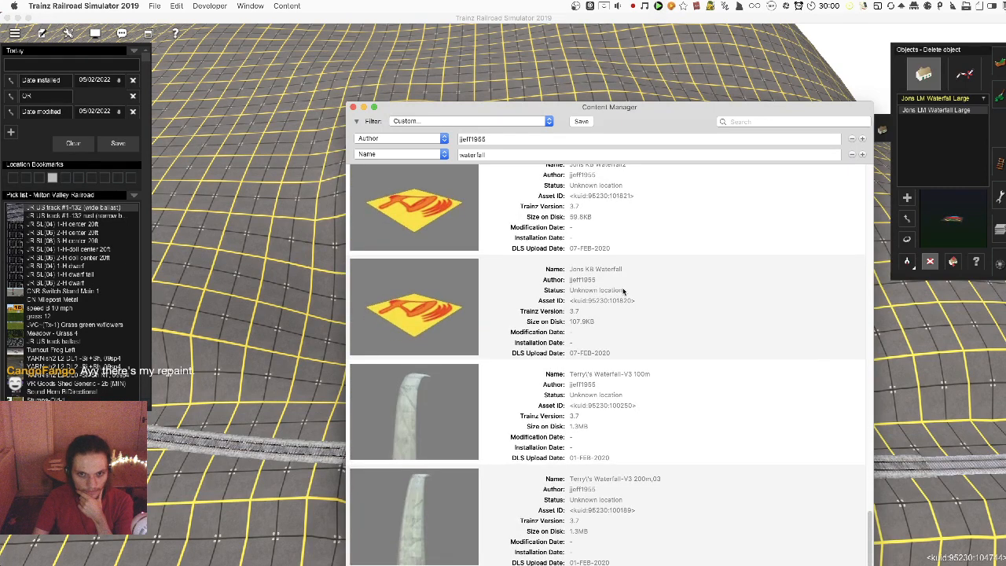
pyautogui.click(667, 436)
pyautogui.rightClick(658, 427)
pyautogui.click(681, 428)
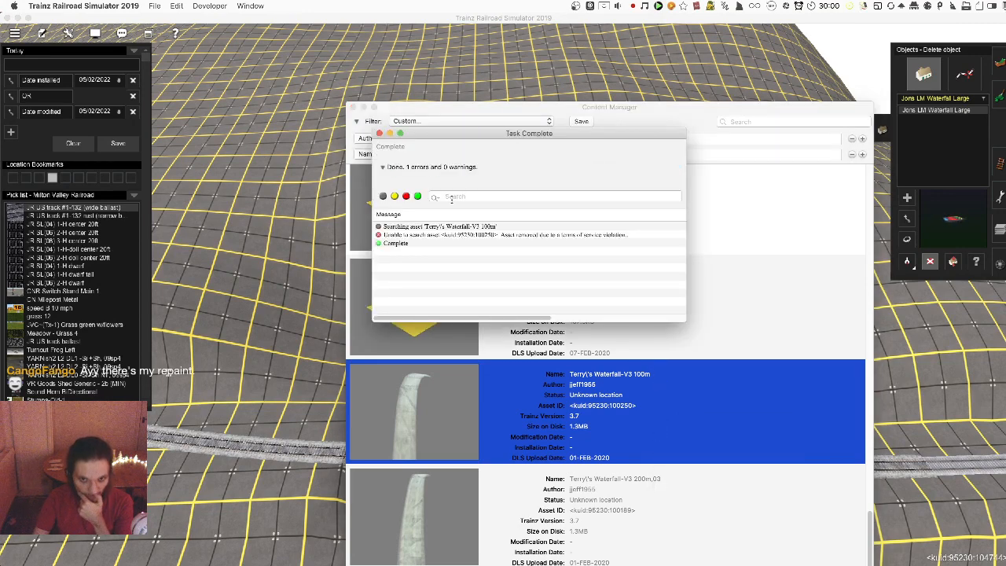
pyautogui.click(379, 134)
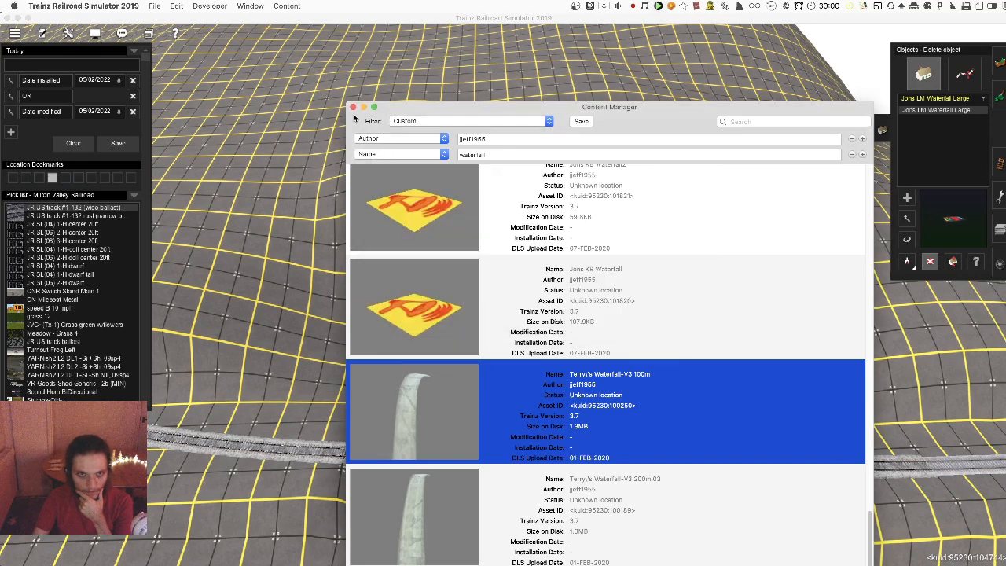
pyautogui.click(354, 108)
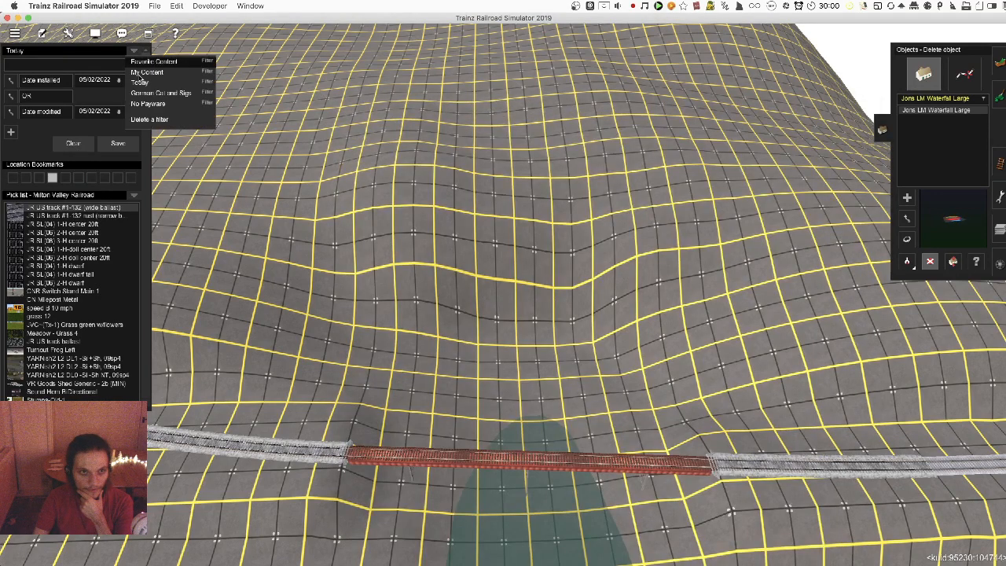
# Restore the No Payware filter and pick up Terry's Waterfall 5,200m W/Snd from the existing waterfall by the truss bridge
pyautogui.click(155, 108)
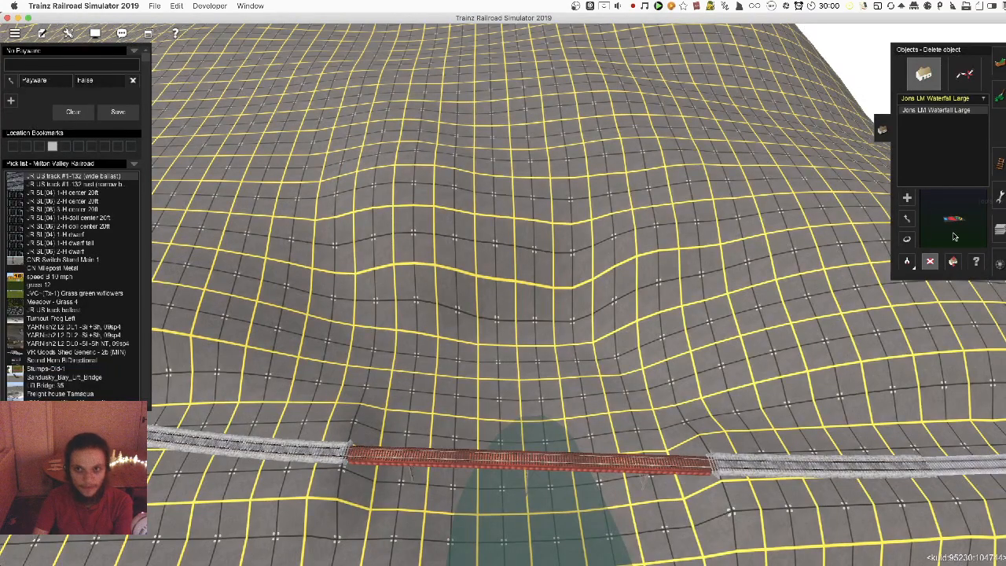
pyautogui.press('Left')
pyautogui.click(908, 261)
pyautogui.press('Left')
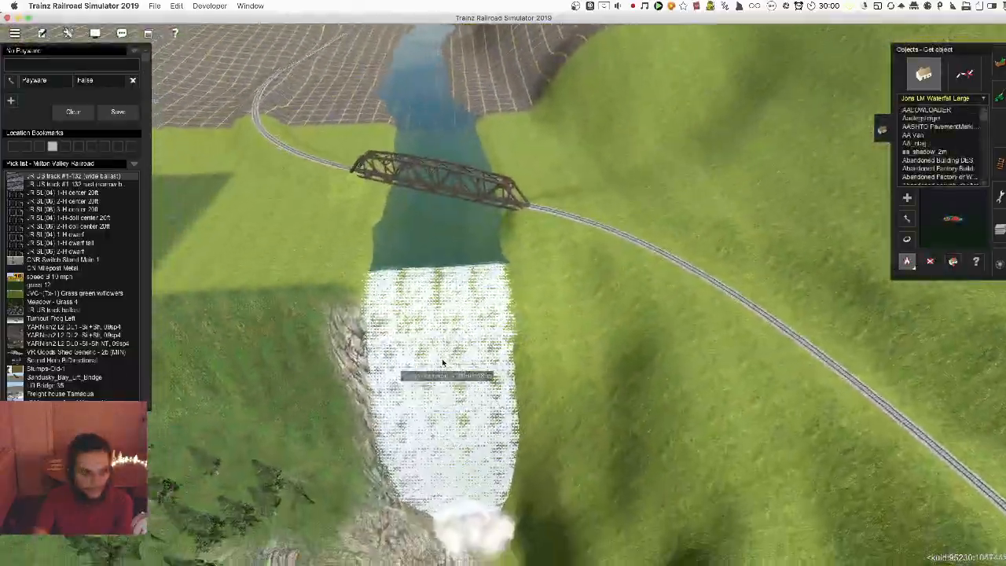
pyautogui.click(479, 329)
pyautogui.rightClick(497, 132)
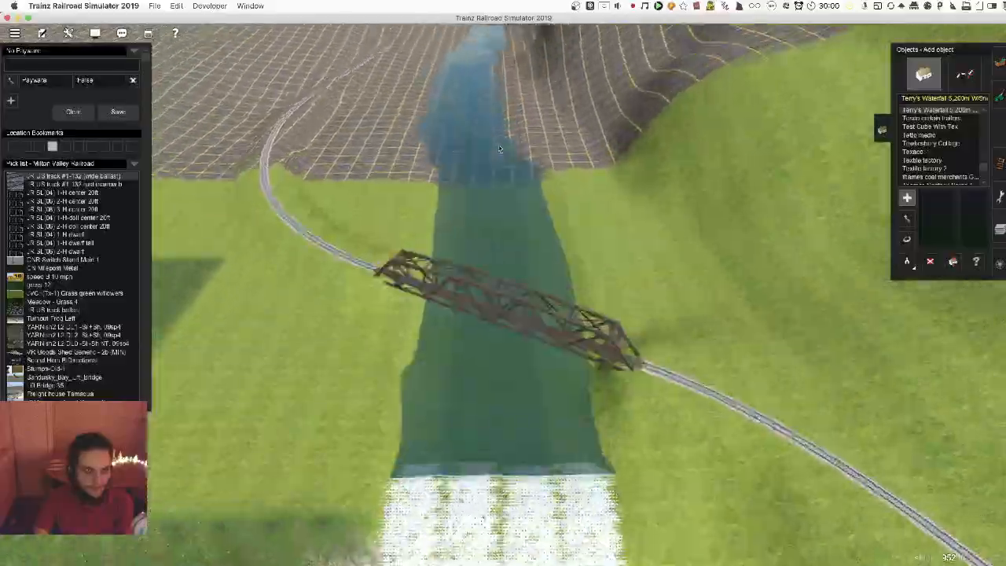
# Place Terry's Waterfall 5,200m on the slope behind the red bridge, rotate it to face the inlet, and move it to the inlet's end
pyautogui.press('Down')
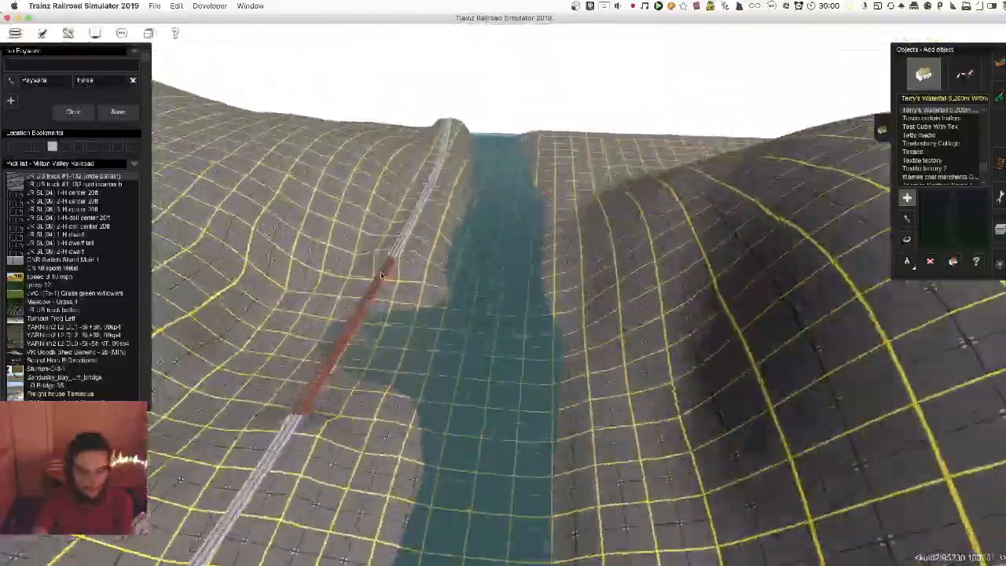
pyautogui.rightClick(382, 275)
pyautogui.press('Left')
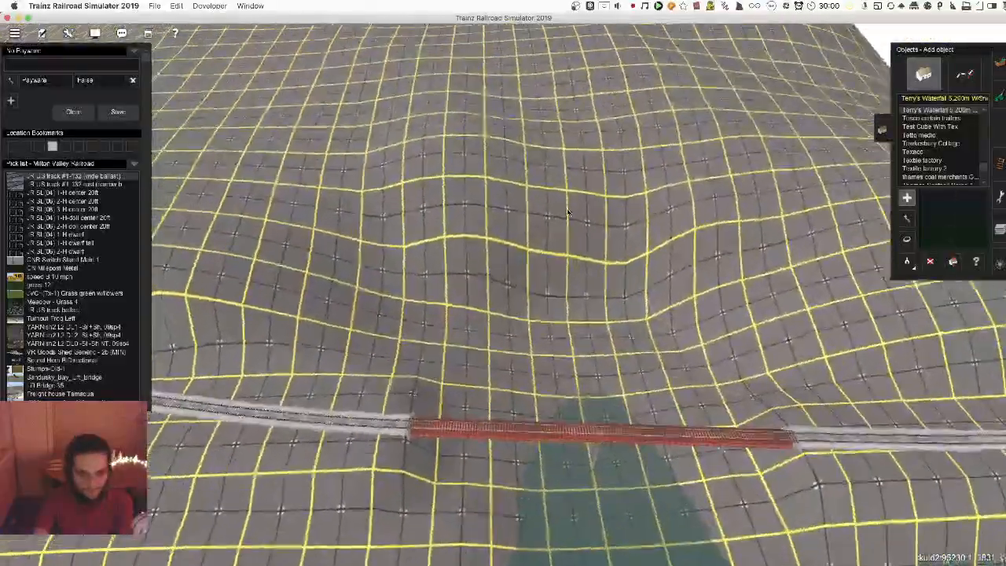
pyautogui.click(576, 206)
pyautogui.press('Left')
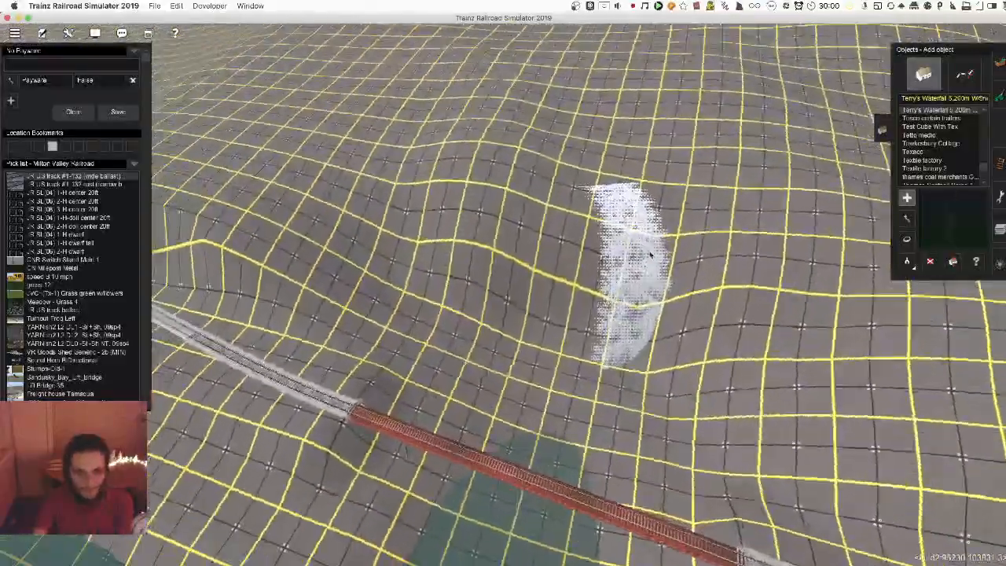
pyautogui.press('r')
pyautogui.moveTo(635, 265); pyautogui.dragTo(611, 270)
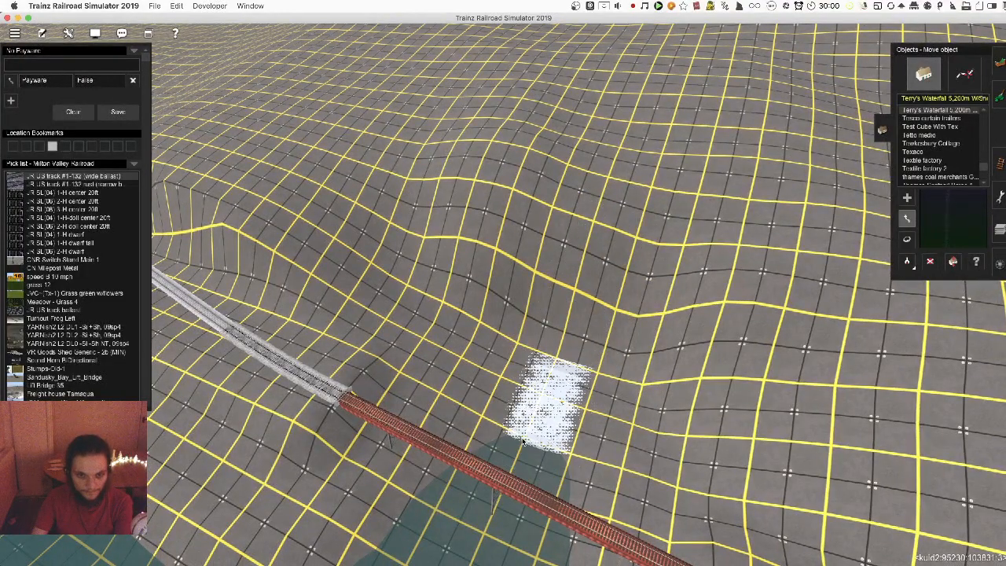
# Adjust the Plateau brush radius in the topology tools and reshape the hill behind the waterfall
pyautogui.press('Right')
pyautogui.press('Down')
pyautogui.press('Up')
pyautogui.press('F1')
pyautogui.press('Left')
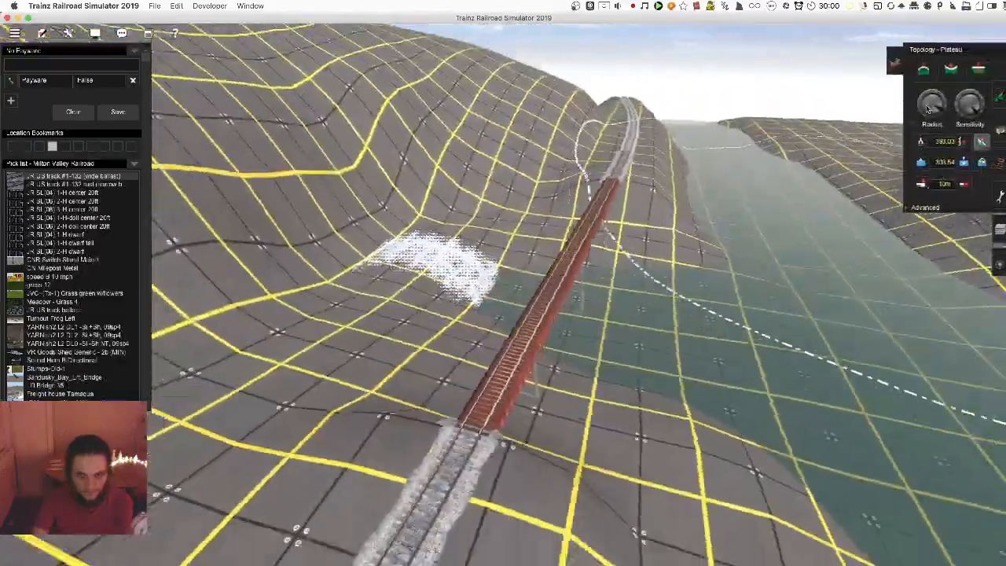
pyautogui.press('Right')
pyautogui.moveTo(932, 103); pyautogui.dragTo(677, 149)
pyautogui.press('Up')
pyautogui.moveTo(349, 135)
pyautogui.mouseDown()
pyautogui.moveTo(442, 175)
pyautogui.moveTo(493, 181)
pyautogui.moveTo(539, 168)
pyautogui.moveTo(380, 256)
pyautogui.moveTo(425, 182)
pyautogui.moveTo(410, 162)
pyautogui.moveTo(397, 275)
pyautogui.moveTo(485, 222)
pyautogui.mouseUp()
# Extend the plateau shaping across the hillside around the top of the waterfall
pyautogui.press('Down')
pyautogui.press('Down')
pyautogui.press('Left')
pyautogui.press('Up')
pyautogui.moveTo(475, 248)
pyautogui.mouseDown()
pyautogui.moveTo(425, 254)
pyautogui.moveTo(396, 216)
pyautogui.mouseUp()
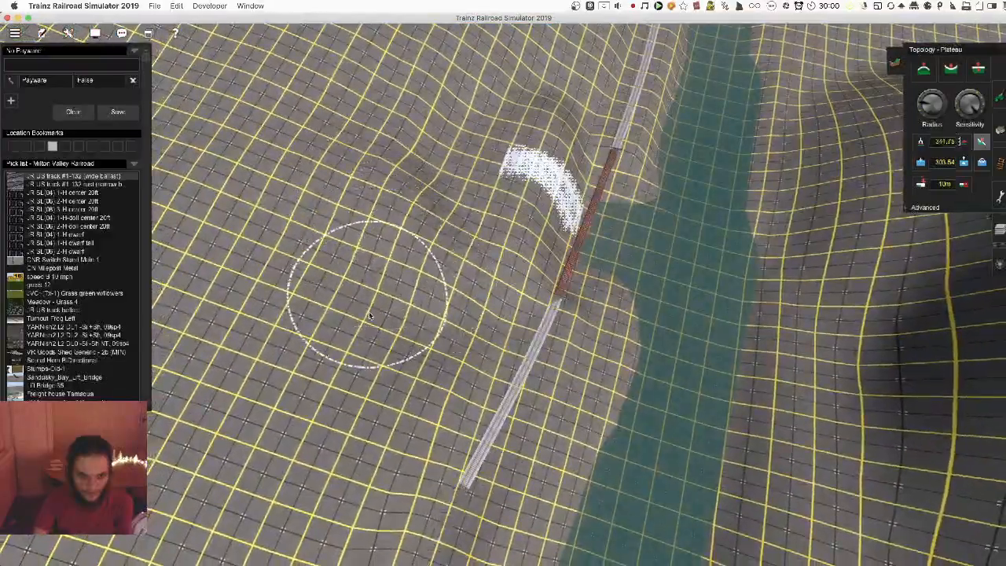
pyautogui.moveTo(486, 196)
pyautogui.mouseDown(button='right')
pyautogui.moveTo(556, 275)
pyautogui.moveTo(460, 271)
pyautogui.moveTo(475, 318)
pyautogui.mouseUp(button='right')
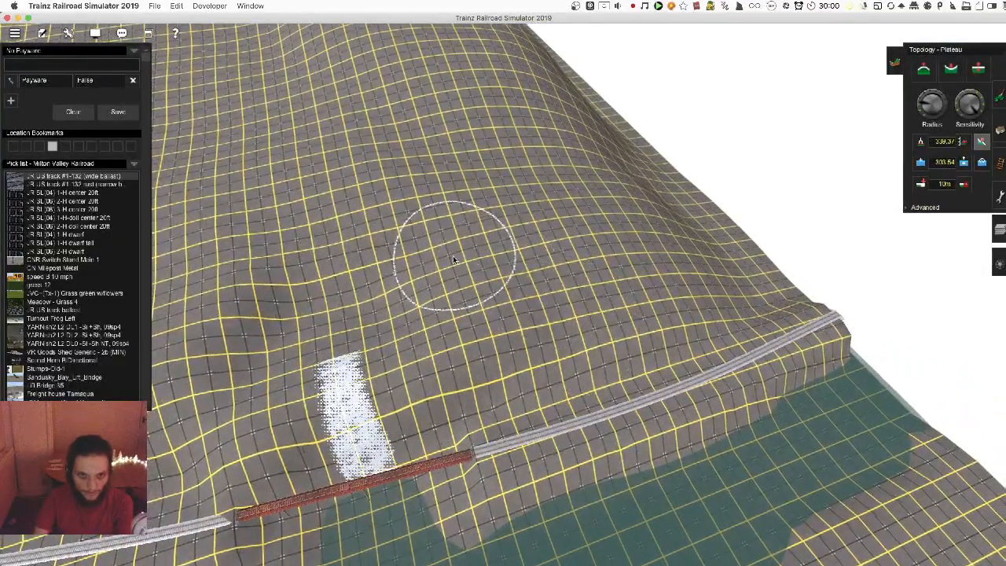
pyautogui.moveTo(395, 366); pyautogui.dragTo(571, 342, button='right')
pyautogui.press('Left')
pyautogui.press('Up')
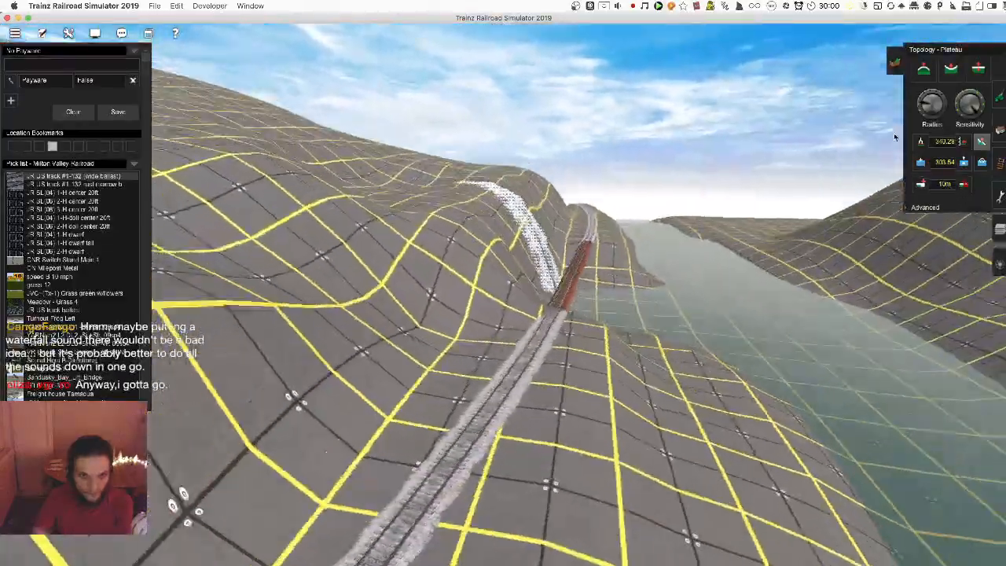
# Reduce the Plateau brush radius and reshape the bank between the waterfall and the near end of the red bridge
pyautogui.moveTo(926, 109); pyautogui.dragTo(919, 118)
pyautogui.press('Up')
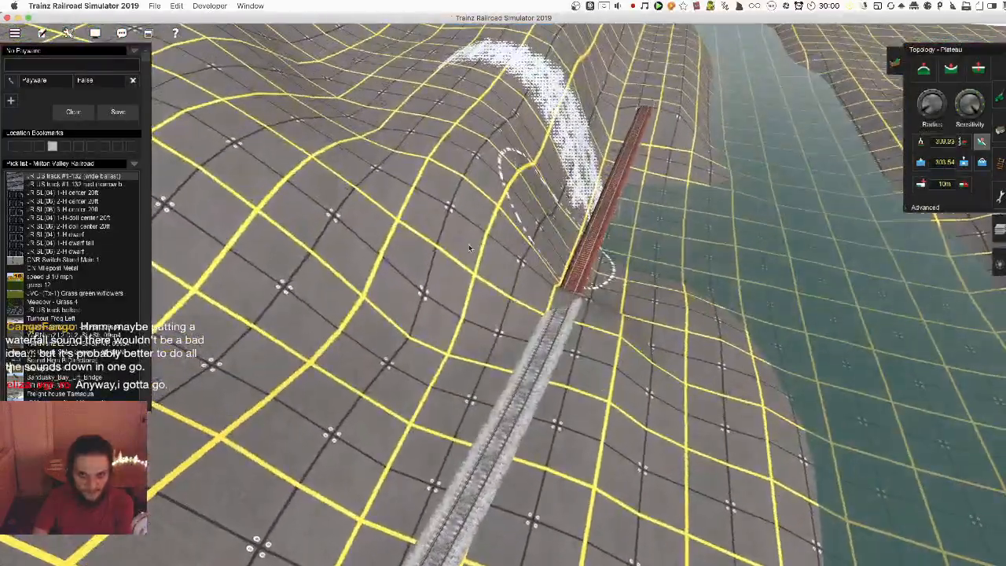
pyautogui.press('F7')
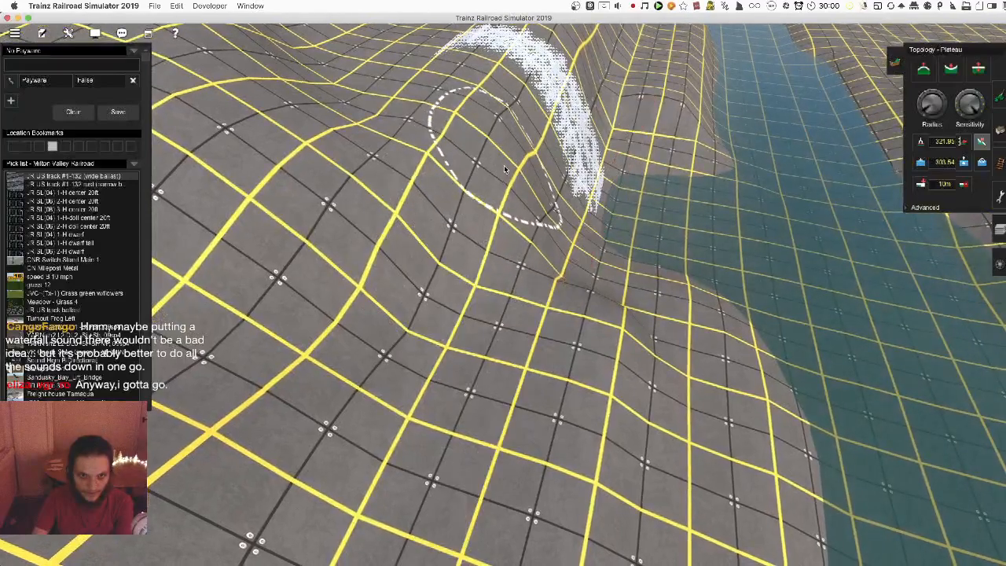
pyautogui.rightClick(531, 196)
pyautogui.press('Left')
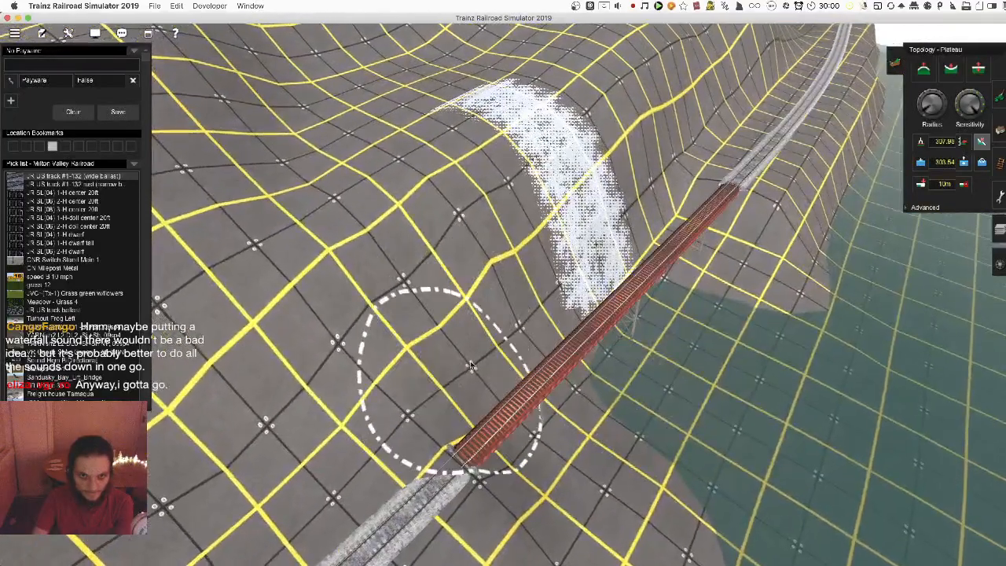
pyautogui.moveTo(473, 268); pyautogui.dragTo(529, 244)
pyautogui.click(600, 182)
# Carve the terrain back on both sides of the waterfall with the Plateau brush
pyautogui.press('F7')
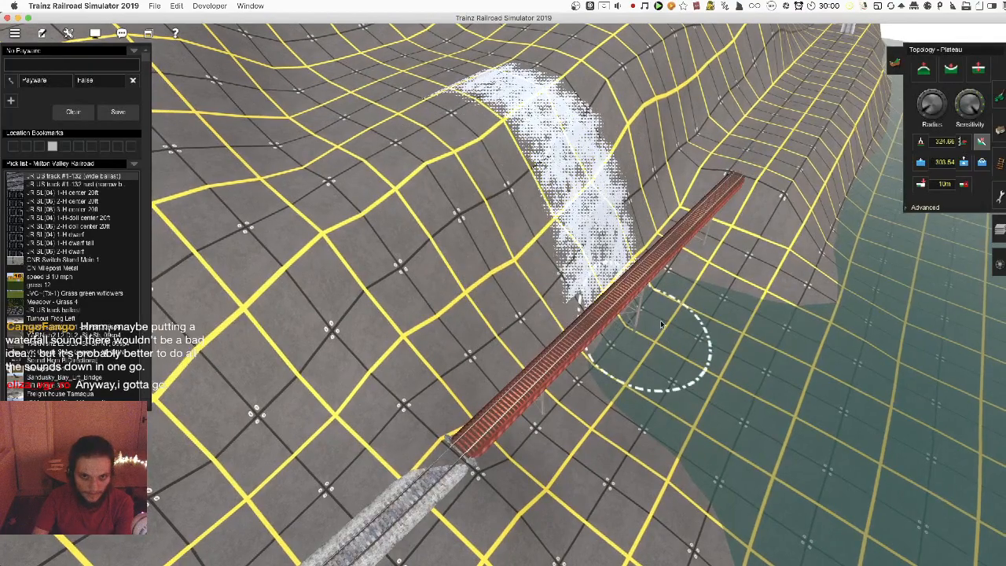
pyautogui.moveTo(568, 287)
pyautogui.mouseDown()
pyautogui.moveTo(544, 303)
pyautogui.moveTo(476, 169)
pyautogui.mouseUp()
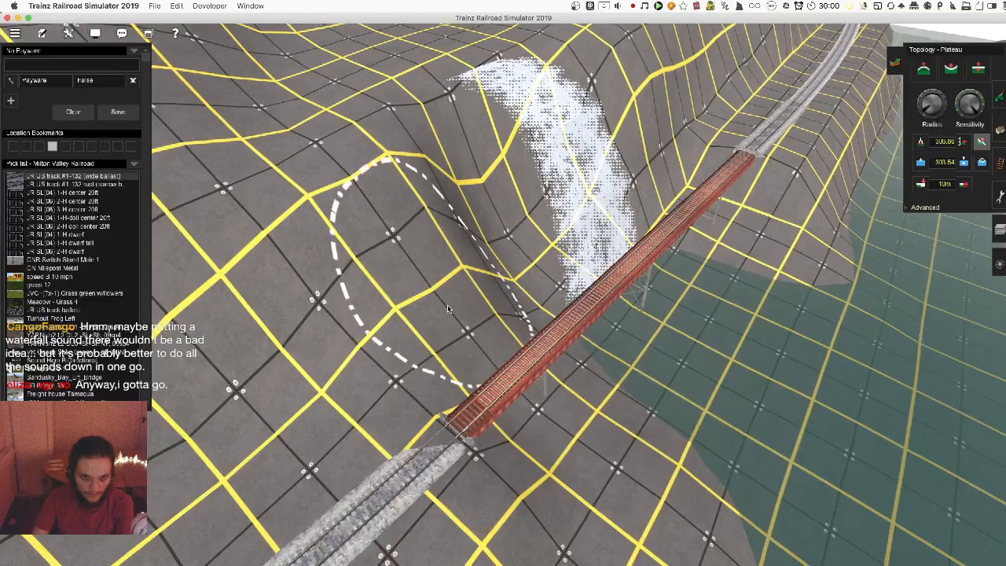
pyautogui.moveTo(446, 228)
pyautogui.mouseDown()
pyautogui.moveTo(633, 189)
pyautogui.moveTo(619, 166)
pyautogui.mouseUp()
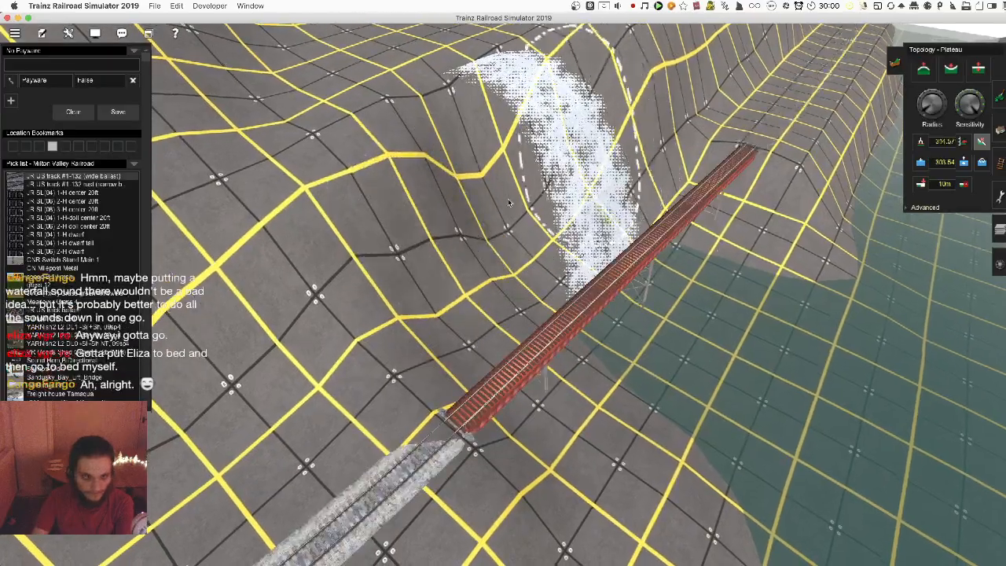
pyautogui.press('Down')
pyautogui.press('Left')
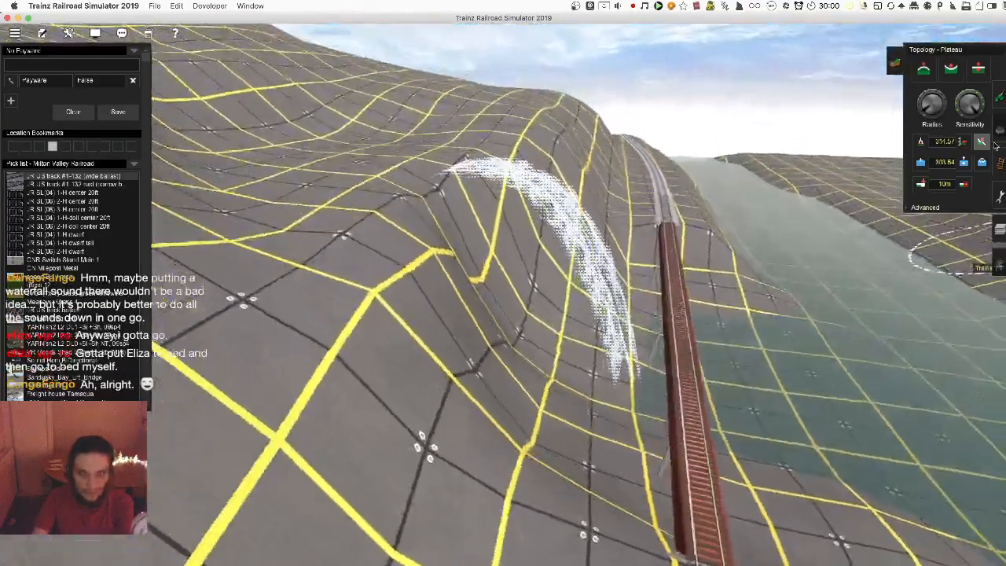
# Rotate Terry's Waterfall and shift it so it sits centred in the carved gully, facing the inlet under the red bridge
pyautogui.click(1000, 130)
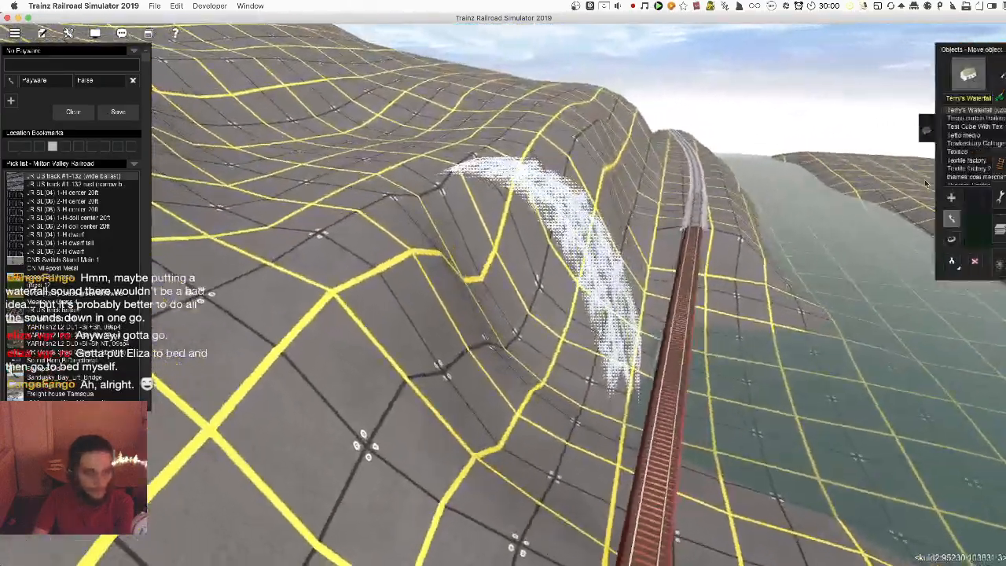
pyautogui.press('Up')
pyautogui.press('Right')
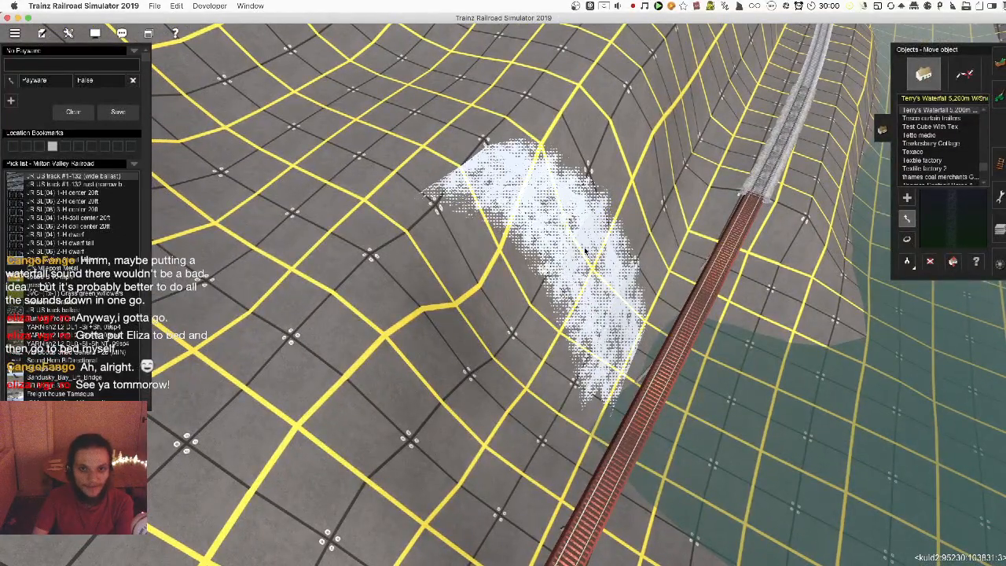
pyautogui.press('Down')
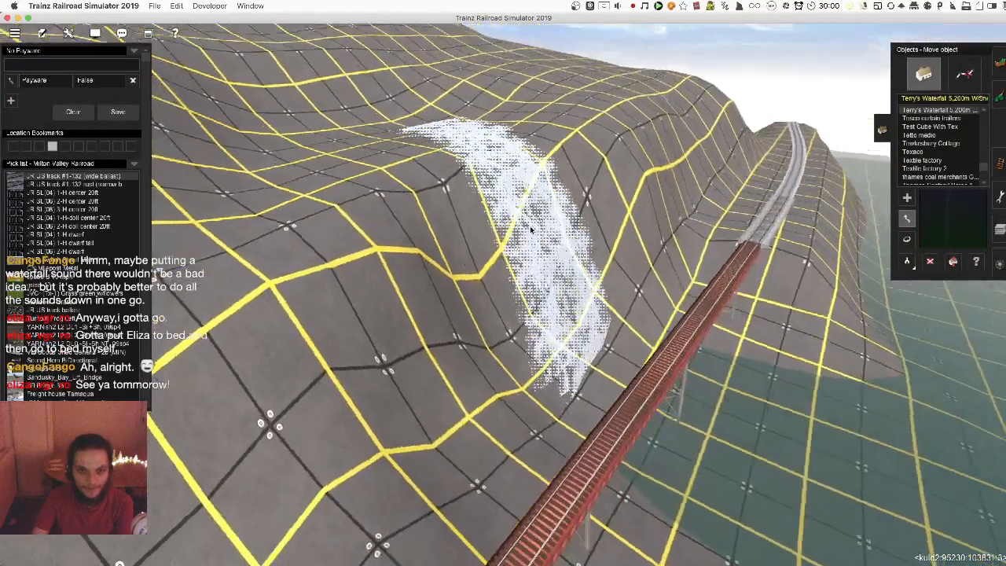
pyautogui.press('Left')
pyautogui.press('Left')
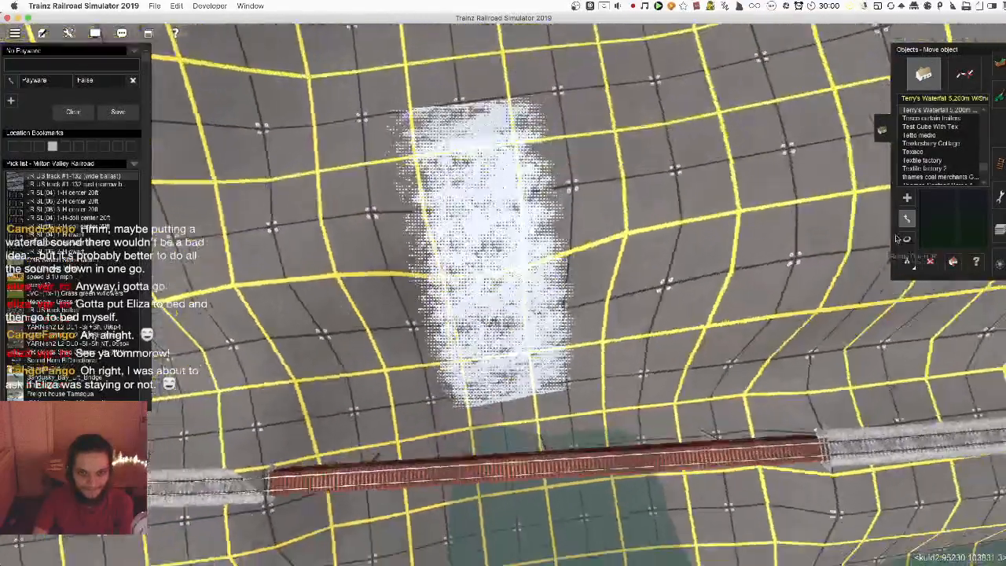
pyautogui.click(906, 239)
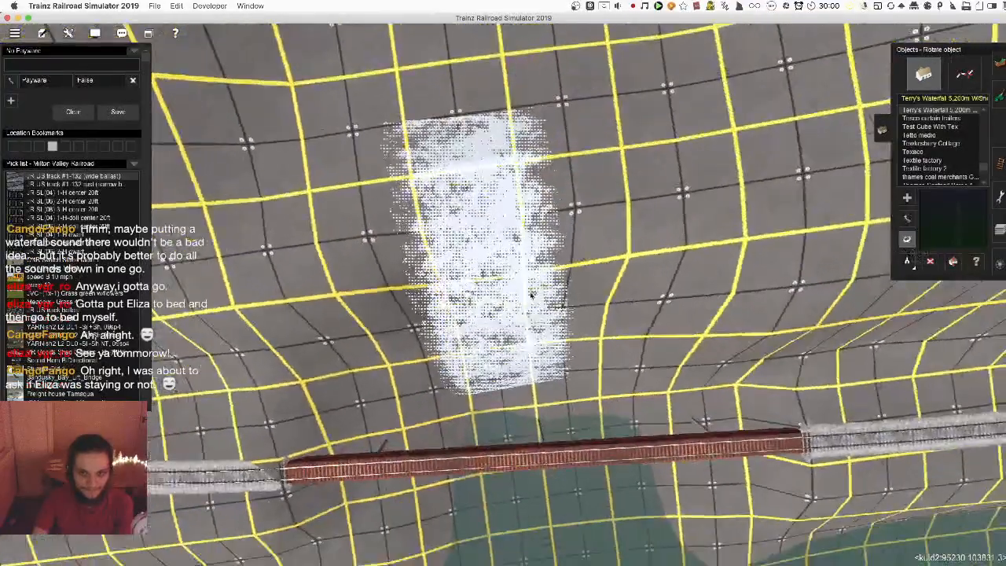
pyautogui.press('m')
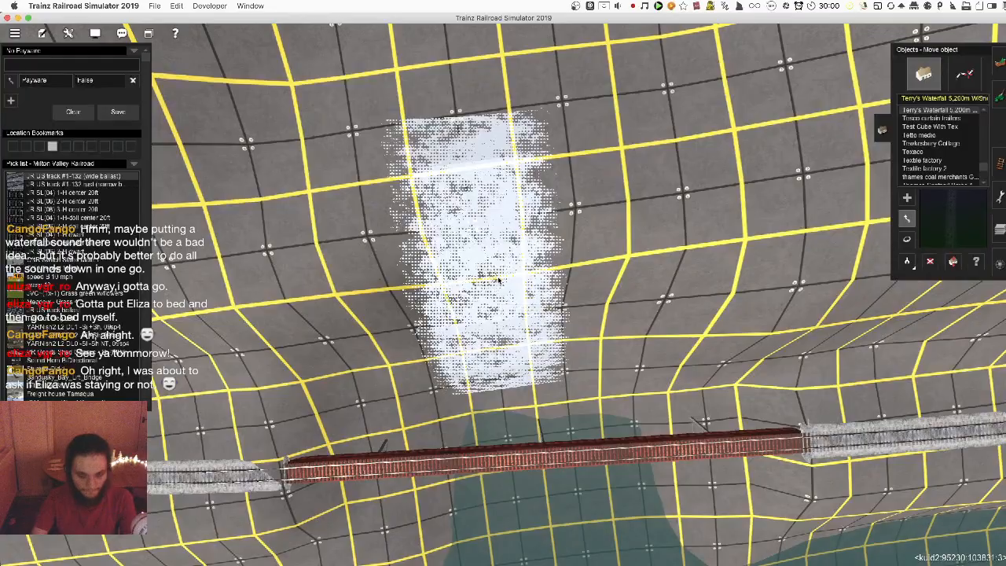
pyautogui.press('r')
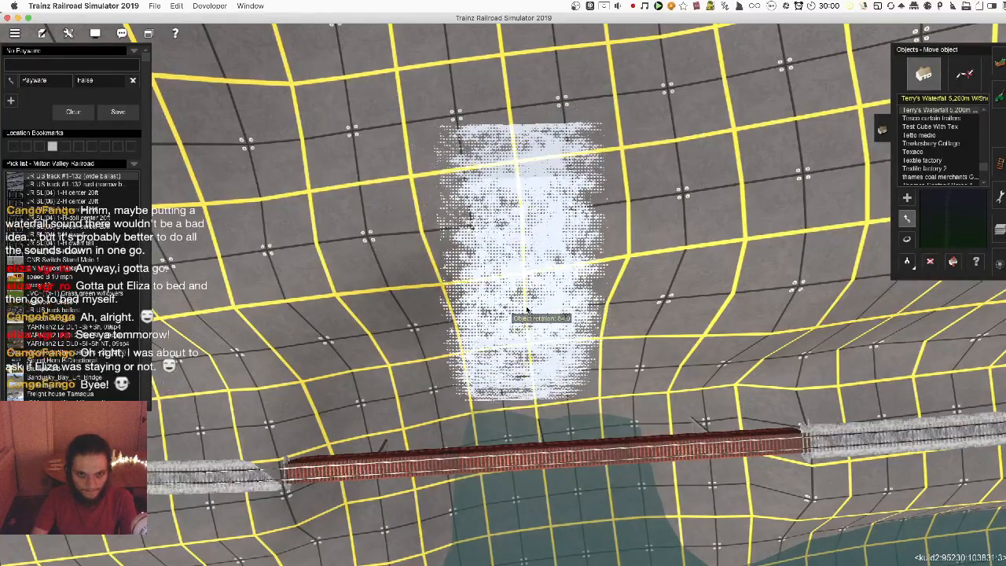
pyautogui.moveTo(816, 242); pyautogui.dragTo(681, 268, button='right')
pyautogui.press('h')
pyautogui.press('m')
# Lower the waterfall into the hillside to an object height of about -2.55 m
pyautogui.press('Left')
pyautogui.press('Left')
pyautogui.press('Left')
pyautogui.press('Left')
pyautogui.press('Left')
pyautogui.press('Left')
pyautogui.press('Left')
pyautogui.press('Left')
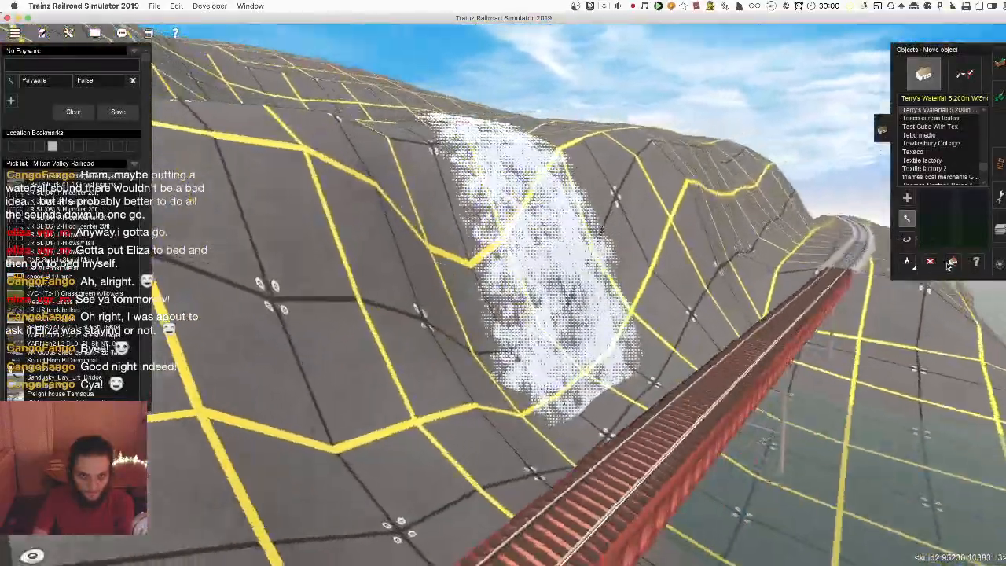
pyautogui.click(952, 262)
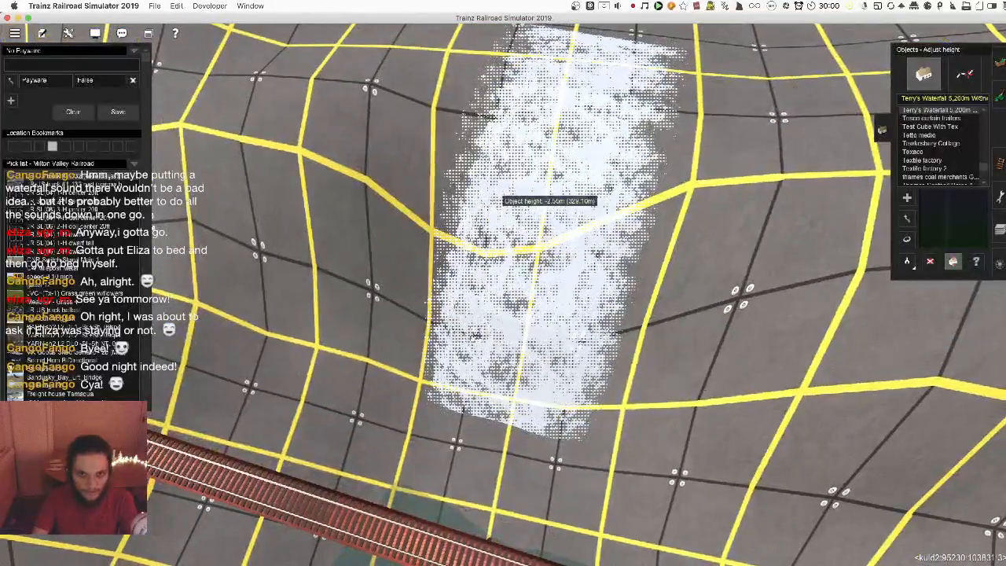
pyautogui.moveTo(503, 191); pyautogui.dragTo(503, 199)
# Flatten the ground at the foot of the waterfall with the Plateau brush at height 303.39
pyautogui.moveTo(551, 203); pyautogui.dragTo(477, 394, button='right')
pyautogui.press('F1')
pyautogui.moveTo(476, 395)
pyautogui.mouseDown()
pyautogui.moveTo(461, 410)
pyautogui.moveTo(569, 353)
pyautogui.moveTo(499, 264)
pyautogui.moveTo(488, 276)
pyautogui.moveTo(464, 244)
pyautogui.moveTo(542, 409)
pyautogui.moveTo(562, 346)
pyautogui.moveTo(488, 291)
pyautogui.mouseUp()
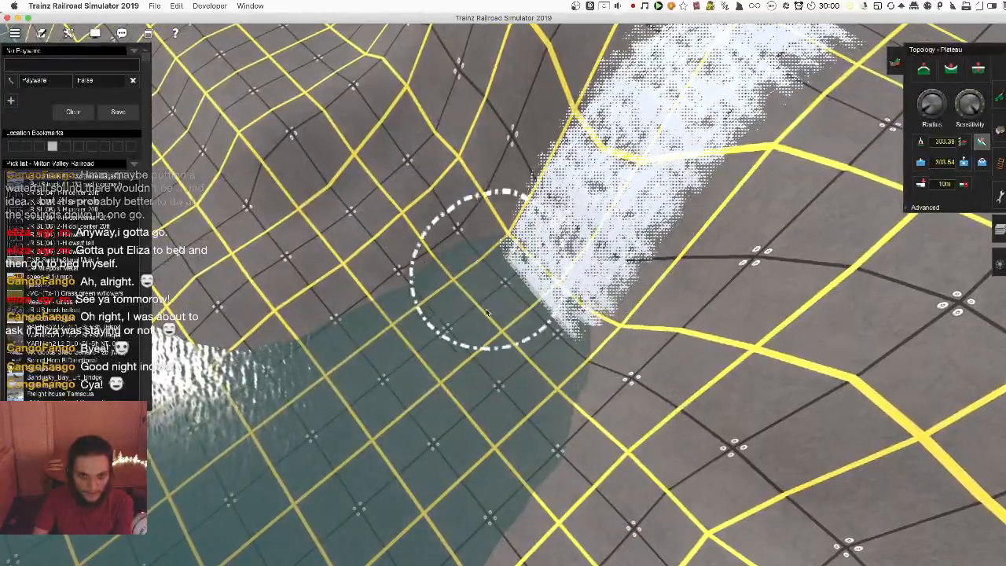
pyautogui.scroll(-4, 488, 291)
pyautogui.moveTo(848, 215); pyautogui.dragTo(964, 88, button='right')
# Dig down the inlet bed between the waterfall's foot and the red bridge with the Height down brush
pyautogui.click(952, 69)
pyautogui.press('Right')
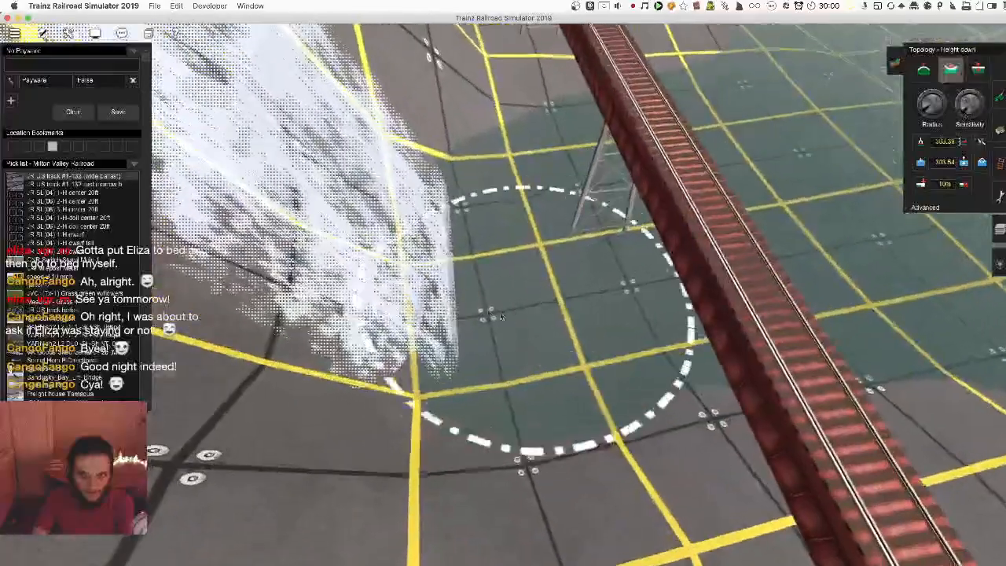
pyautogui.moveTo(501, 316)
pyautogui.mouseDown()
pyautogui.moveTo(497, 179)
pyautogui.moveTo(509, 305)
pyautogui.moveTo(485, 227)
pyautogui.moveTo(425, 146)
pyautogui.moveTo(448, 315)
pyautogui.moveTo(498, 331)
pyautogui.moveTo(477, 204)
pyautogui.moveTo(534, 260)
pyautogui.mouseUp()
pyautogui.press('Right')
pyautogui.press('Down')
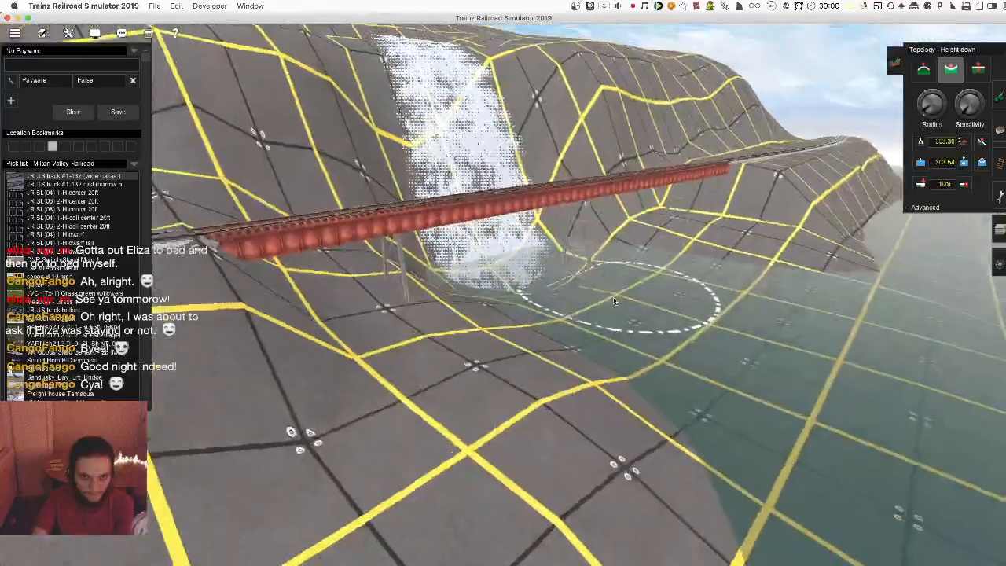
pyautogui.press('Up')
pyautogui.moveTo(528, 319)
pyautogui.mouseDown()
pyautogui.moveTo(601, 279)
pyautogui.moveTo(511, 338)
pyautogui.mouseUp()
pyautogui.press('Up')
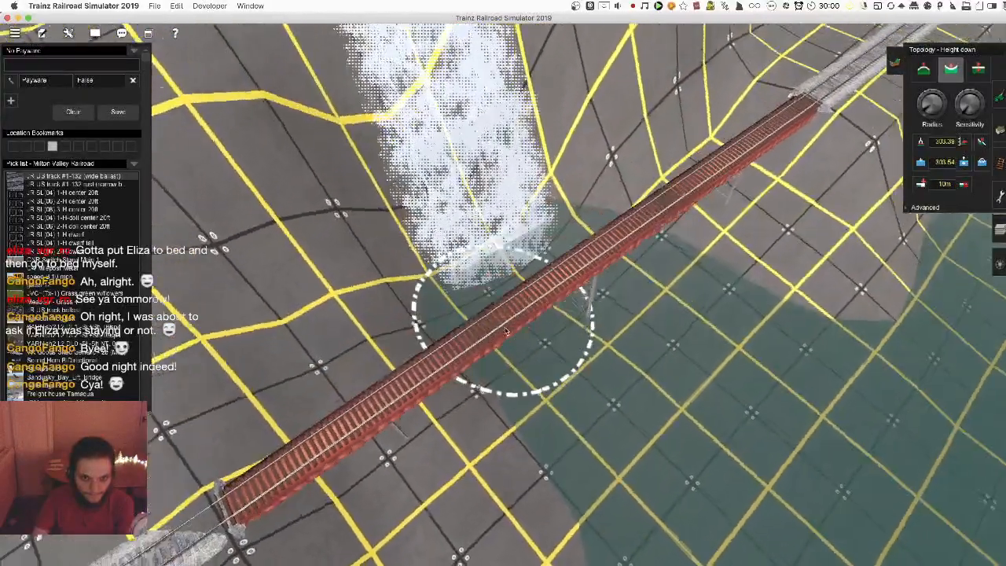
# Add water to the inlet beside the red bridge with the water height at 304.65
pyautogui.click(921, 162)
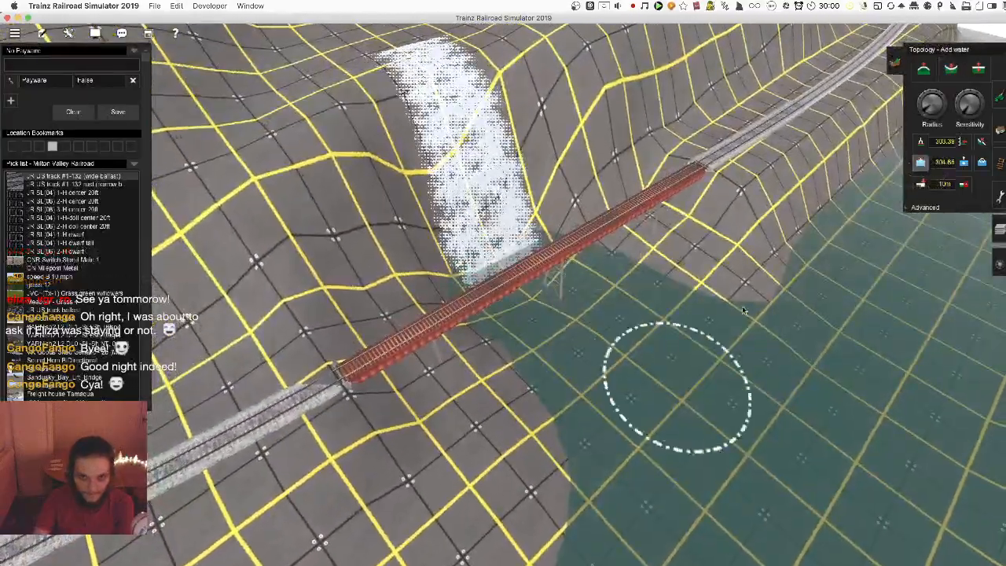
pyautogui.press('Left')
pyautogui.scroll(-5, 719, 155)
pyautogui.scroll(4, 566, 192)
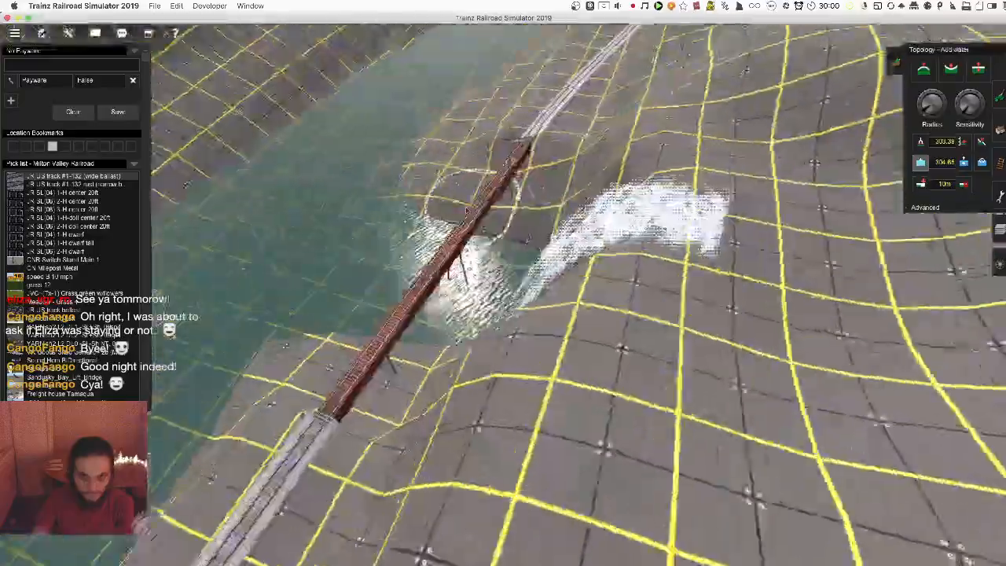
# Examine the waterfall, inlet and red bridge from several angles around the river
pyautogui.press('Down')
pyautogui.scroll(4, 424, 232)
pyautogui.press('Left')
pyautogui.click(999, 196)
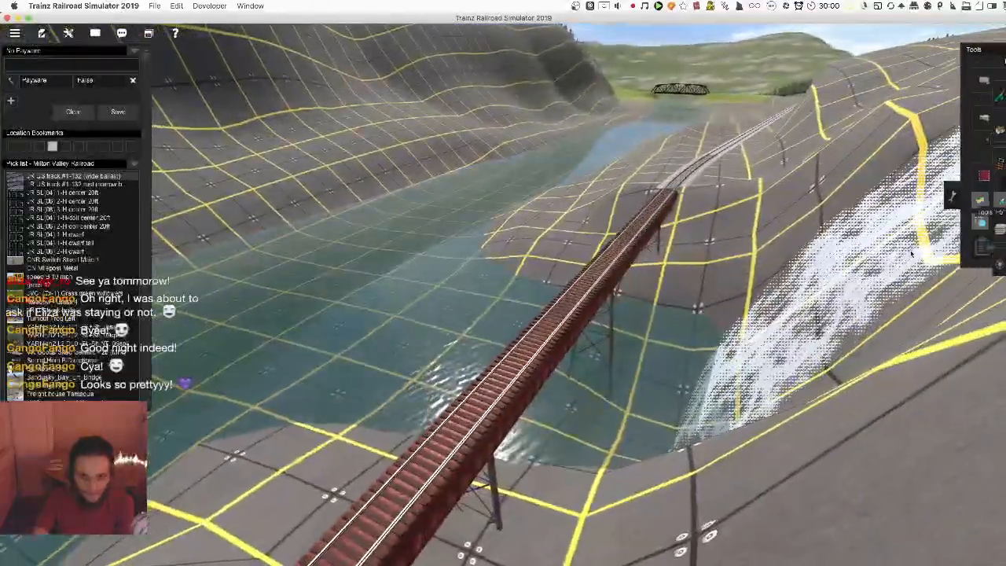
pyautogui.press('Up')
pyautogui.press('Left')
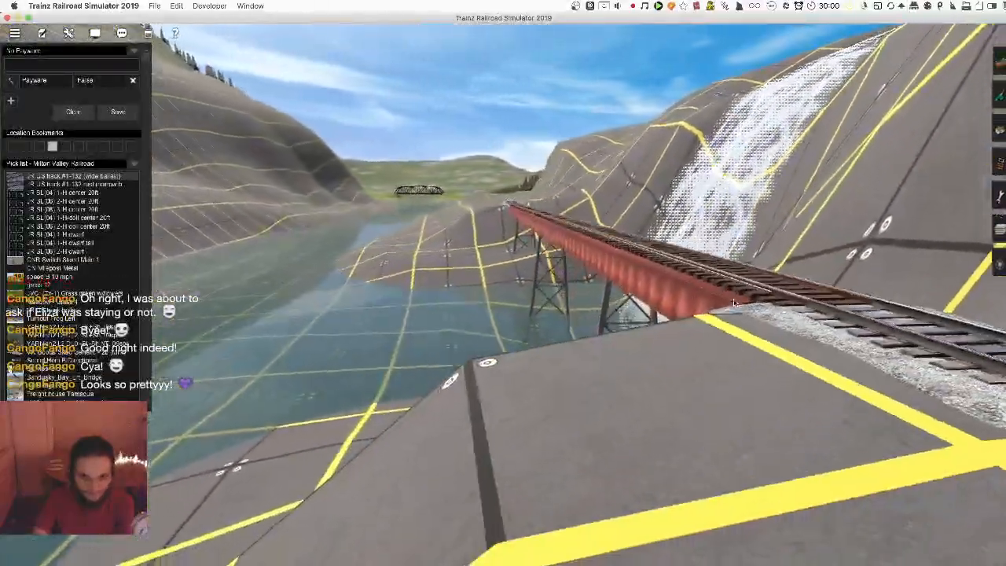
pyautogui.press('Down')
pyautogui.press('Left')
pyautogui.scroll(-5, 999, 197)
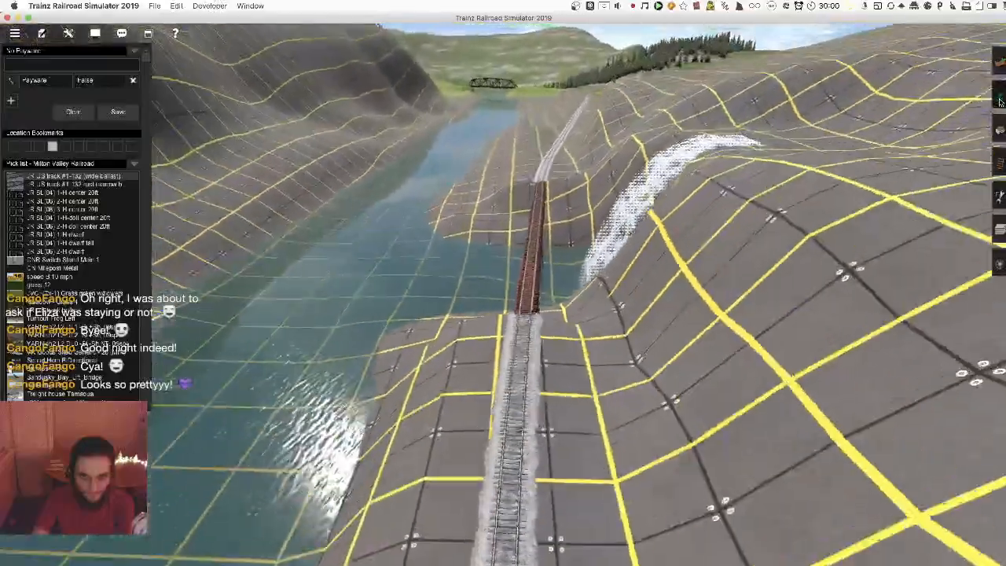
# Pick up the Waterfall bottom plume object from the existing waterfall elsewhere on the route
pyautogui.click(1000, 129)
pyautogui.press('Down')
pyautogui.click(907, 261)
pyautogui.rightClick(601, 198)
pyautogui.press('Left')
pyautogui.press('Left')
pyautogui.scroll(10, 542, 357)
pyautogui.press('Up')
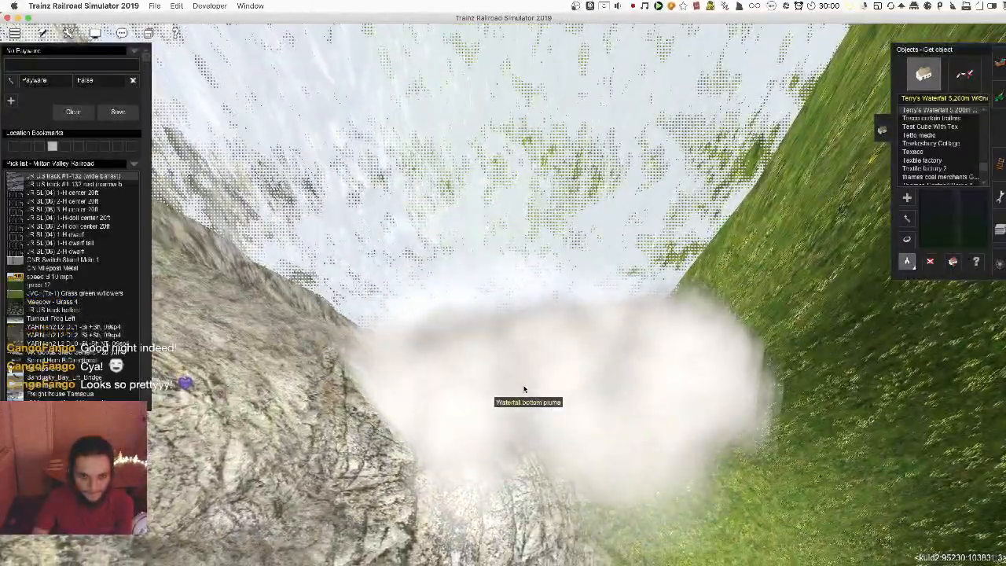
pyautogui.scroll(-10, 524, 387)
# Place the Waterfall bottom plume at the foot of the new waterfall beside the red bridge
pyautogui.moveTo(458, 155); pyautogui.dragTo(542, 212, button='right')
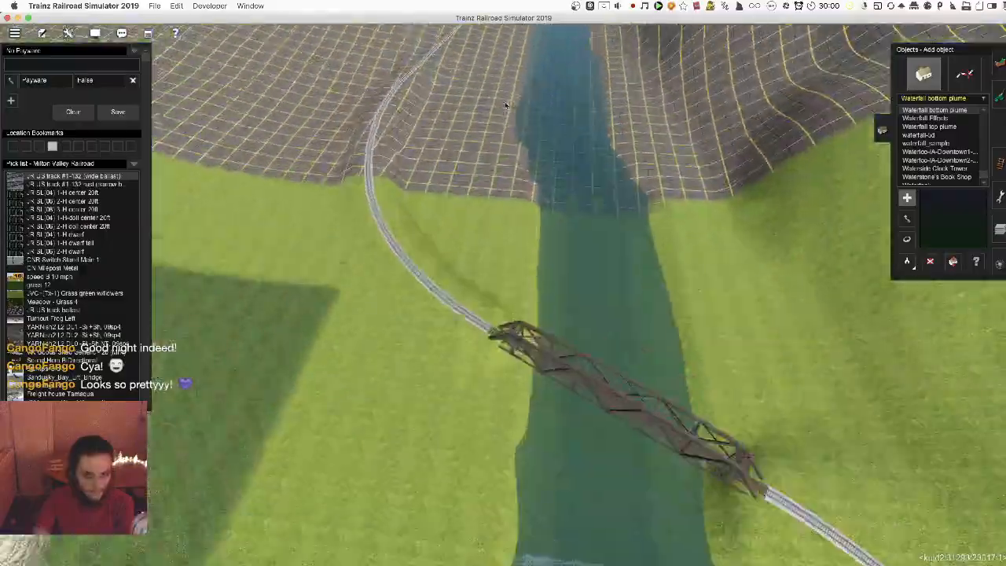
pyautogui.press('Left')
pyautogui.scroll(10, 519, 263)
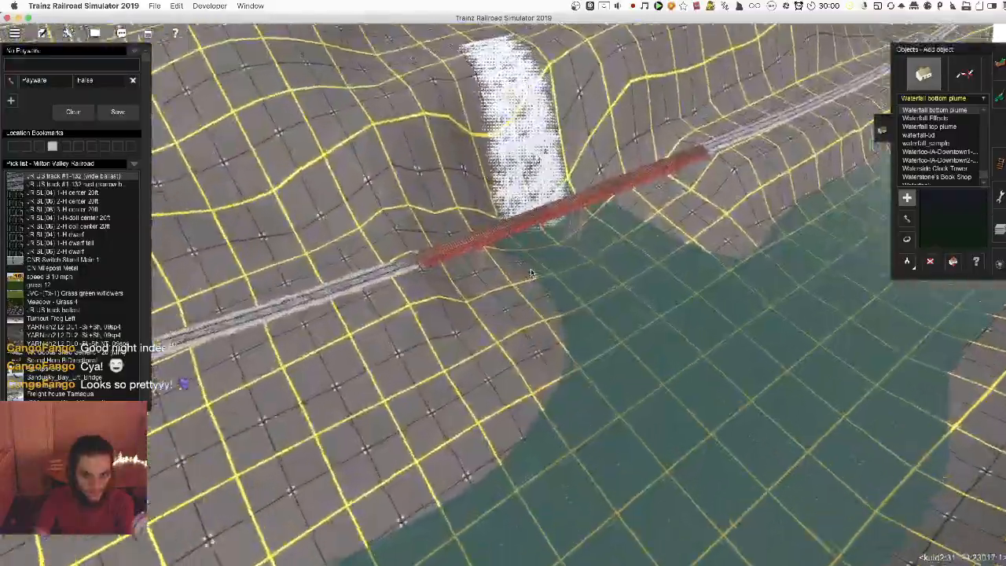
pyautogui.press('Left')
pyautogui.click(493, 336)
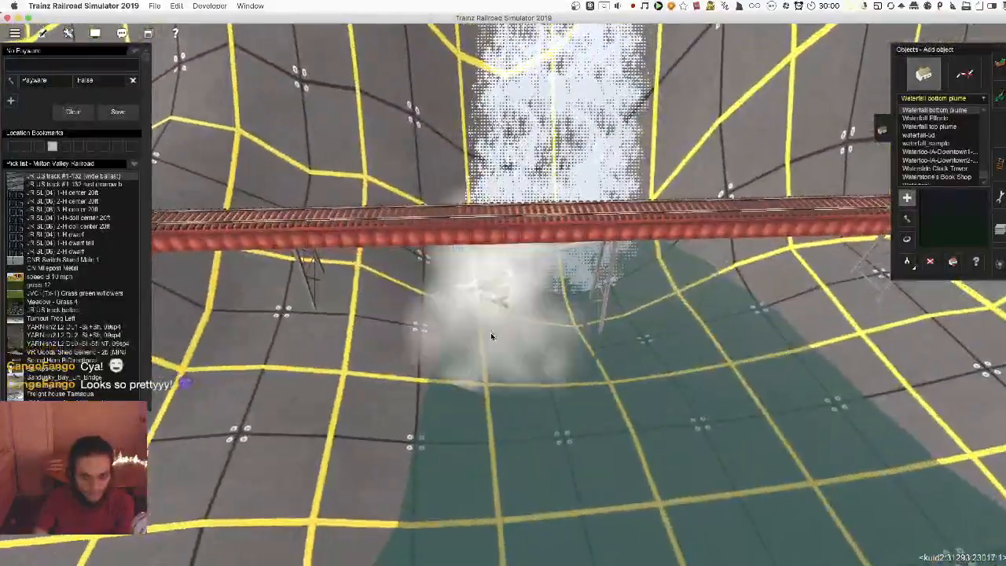
pyautogui.press('Right')
pyautogui.press('Right')
pyautogui.press('Up')
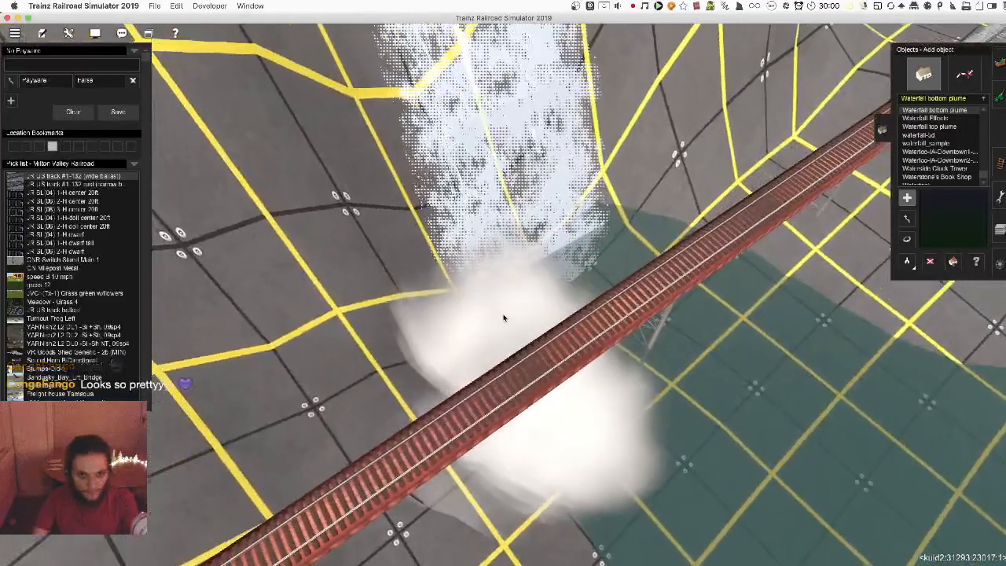
pyautogui.press('Right')
pyautogui.press('Up')
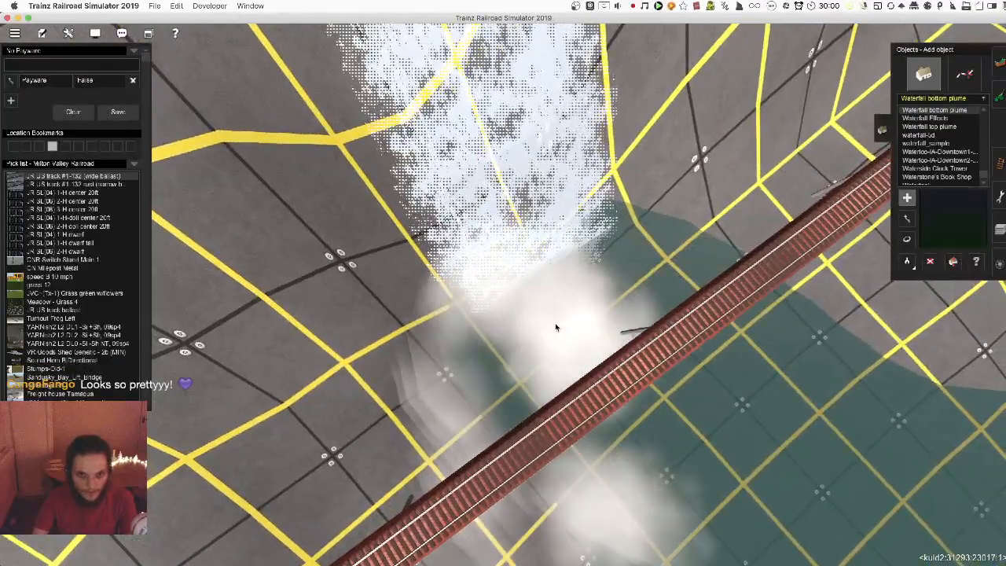
# Rotate the Waterfall bottom plume to line its mist up with the base of the waterfall
pyautogui.press('r')
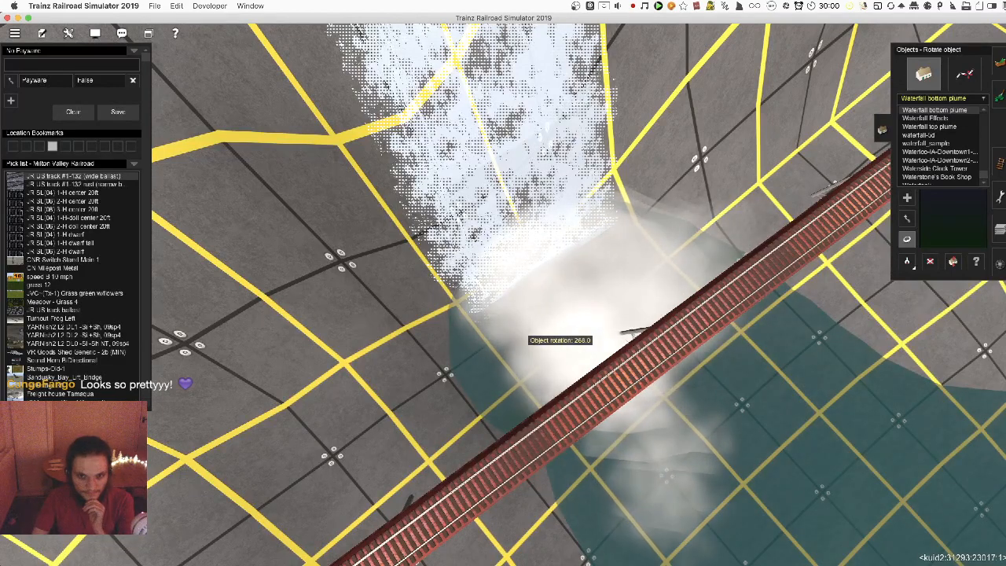
pyautogui.moveTo(543, 327); pyautogui.dragTo(520, 327)
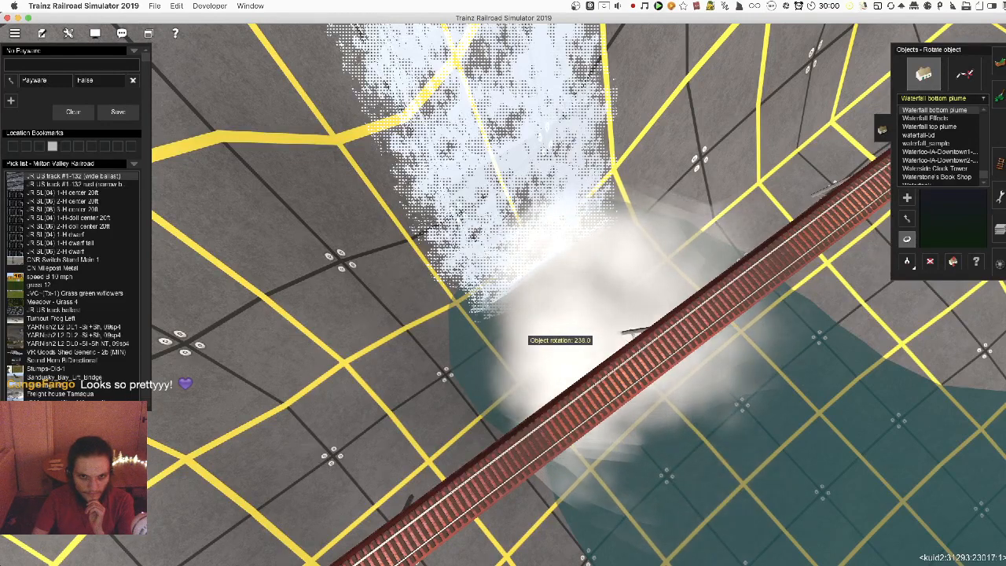
pyautogui.moveTo(520, 327); pyautogui.dragTo(488, 327)
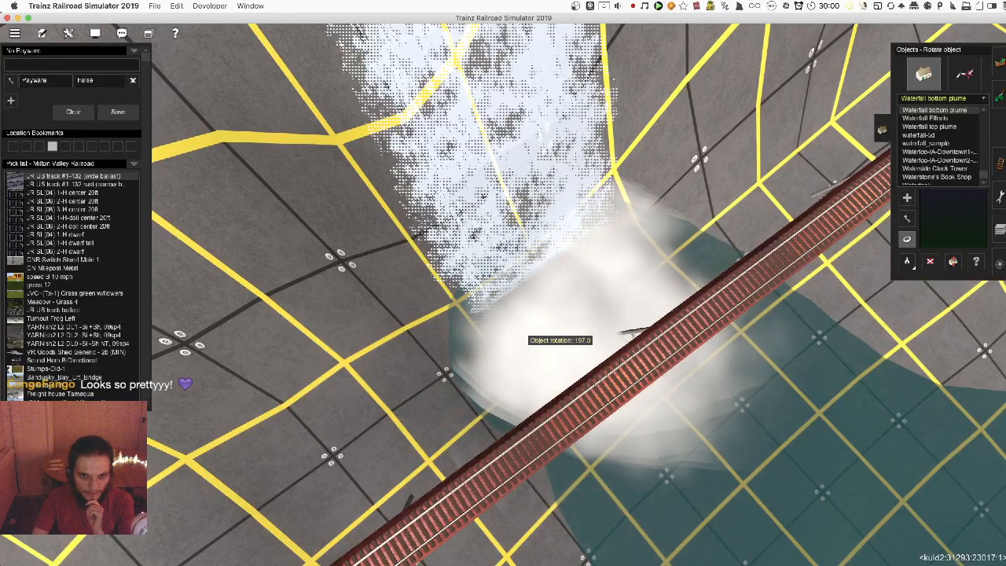
pyautogui.moveTo(487, 327); pyautogui.dragTo(474, 327)
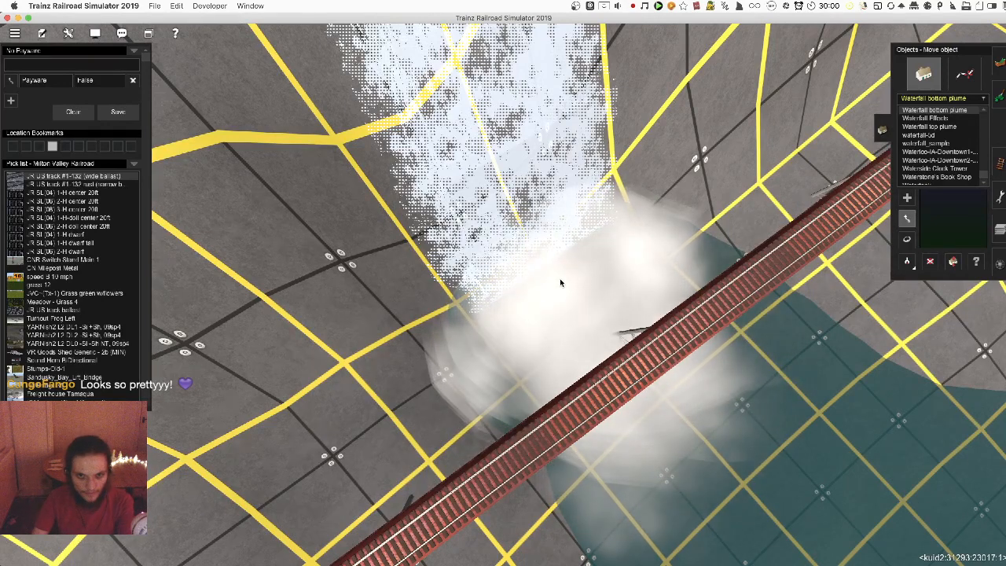
# Save the Milton Valley Railroad route, overwriting the existing route and session
pyautogui.moveTo(558, 283)
pyautogui.mouseDown(button='right')
pyautogui.moveTo(703, 294)
pyautogui.moveTo(530, 274)
pyautogui.moveTo(474, 307)
pyautogui.moveTo(529, 281)
pyautogui.moveTo(487, 299)
pyautogui.moveTo(493, 311)
pyautogui.moveTo(550, 316)
pyautogui.moveTo(542, 296)
pyautogui.mouseUp(button='right')
pyautogui.hotkey('ctrl', 's')
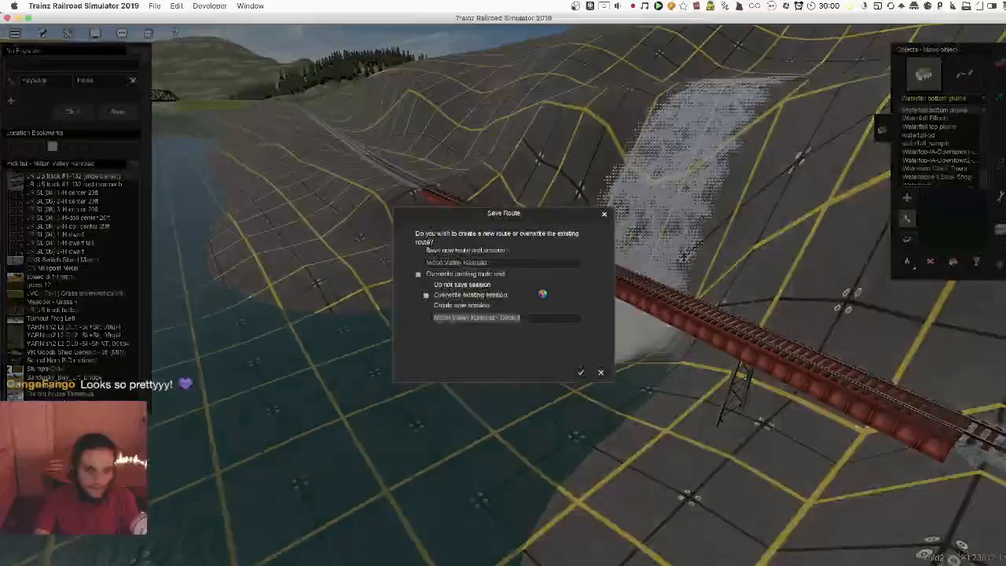
pyautogui.press('Return')
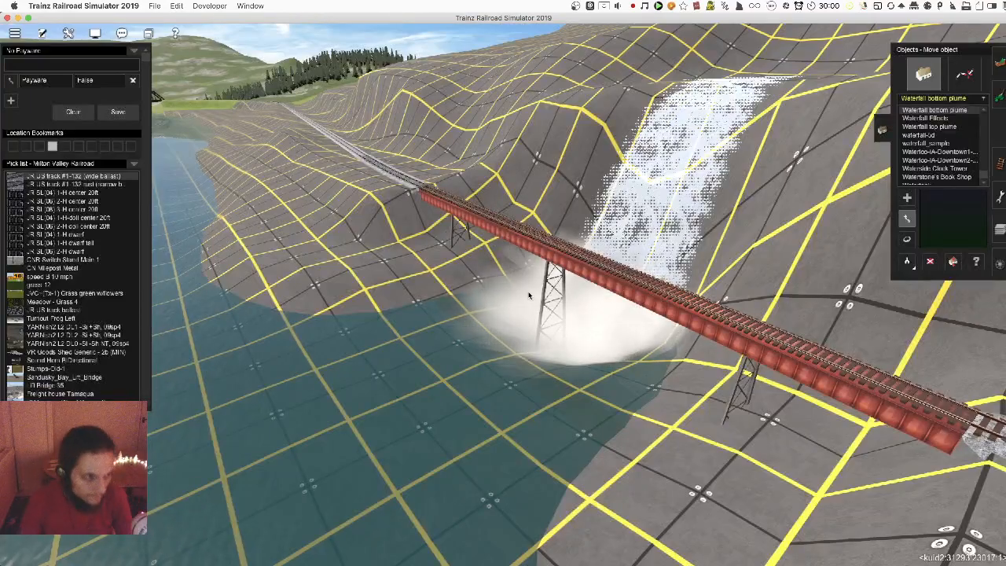
# Close Surveyor without saving again and start driving the Milton Valley Railroad - Default session
pyautogui.rightClick(505, 337)
pyautogui.press('Escape')
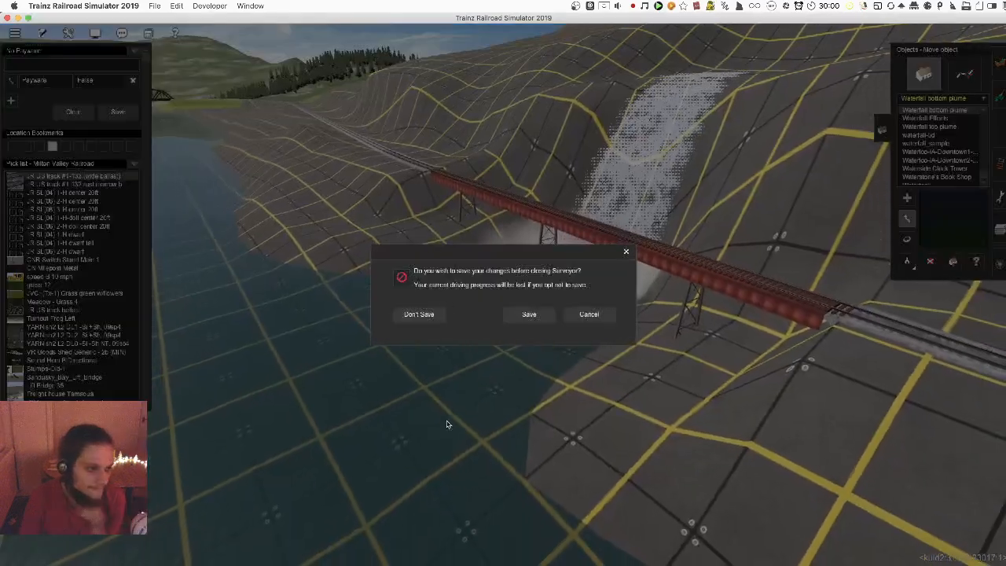
pyautogui.click(419, 314)
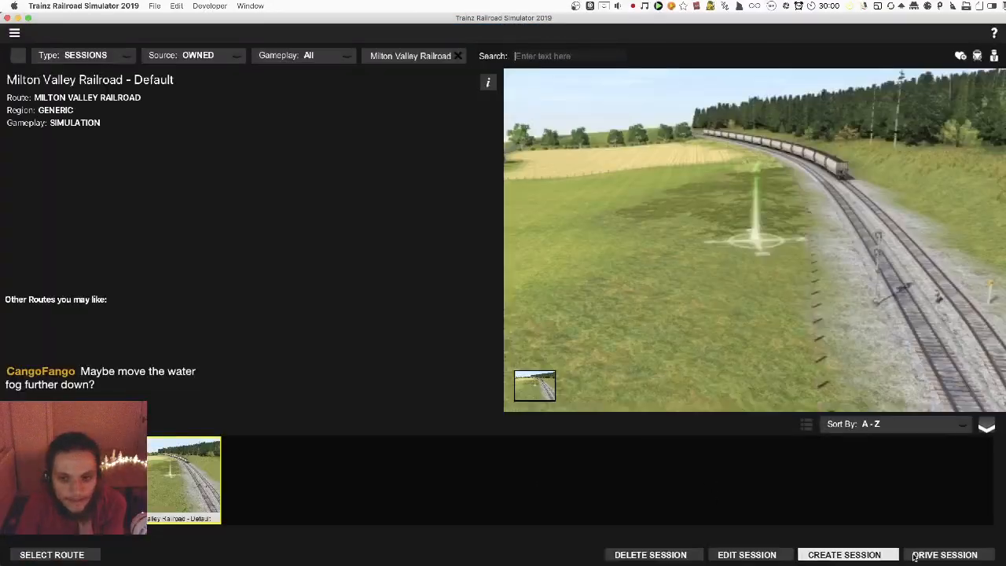
pyautogui.click(926, 556)
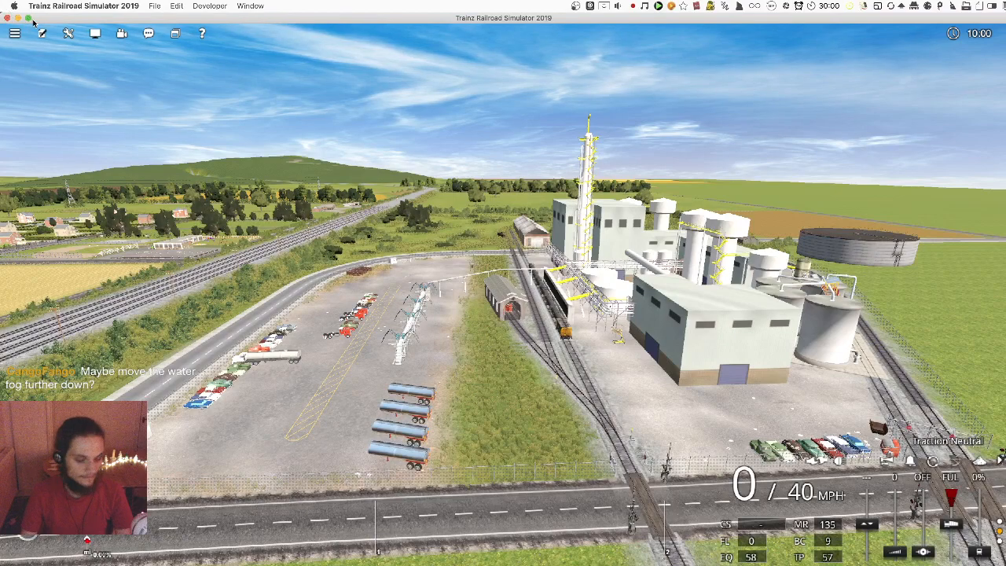
# Use the route map to move the roaming camera to the forested mountain section of the line
pyautogui.press('m')
pyautogui.scroll(-5, 405, 162)
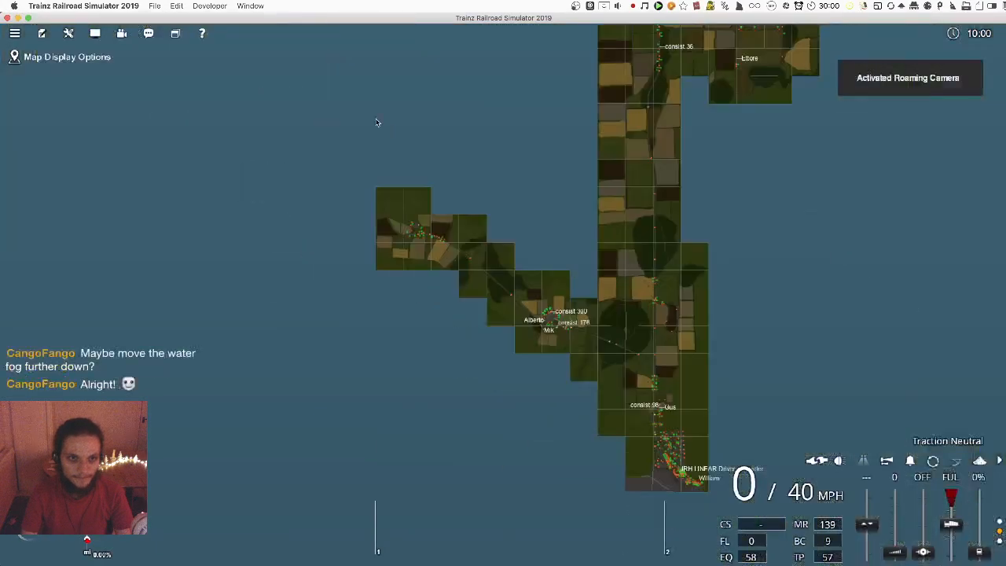
pyautogui.rightClick(518, 80)
pyautogui.rightClick(472, 77)
pyautogui.rightClick(284, 176)
pyautogui.rightClick(484, 354)
pyautogui.scroll(2, 464, 355)
pyautogui.press('m')
pyautogui.press('Left')
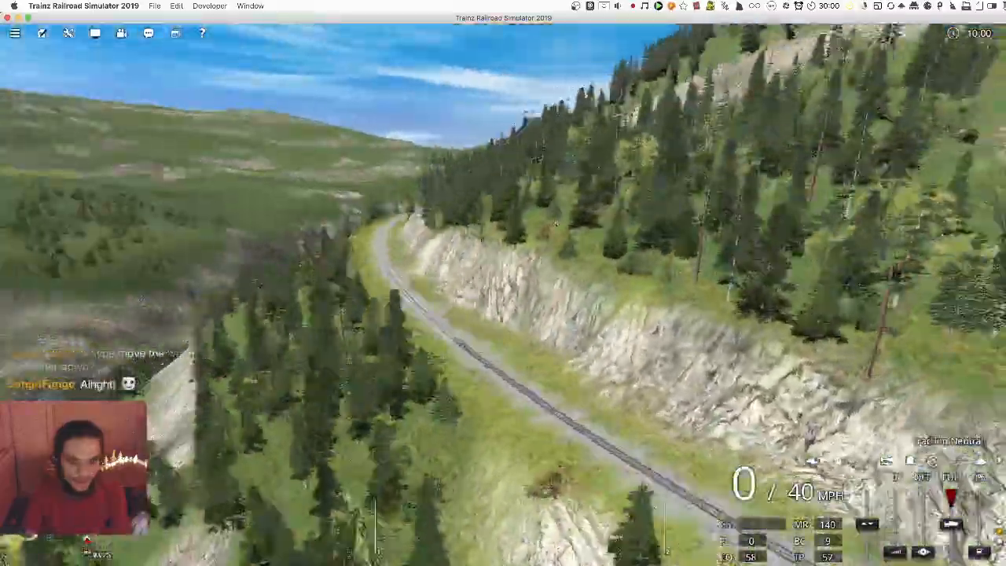
# Fly the roaming camera along the mountain line to the large waterfall below the dark truss bridge
pyautogui.press('Left')
pyautogui.rightClick(557, 224)
pyautogui.rightClick(574, 253)
pyautogui.rightClick(589, 279)
pyautogui.rightClick(545, 227)
pyautogui.rightClick(467, 235)
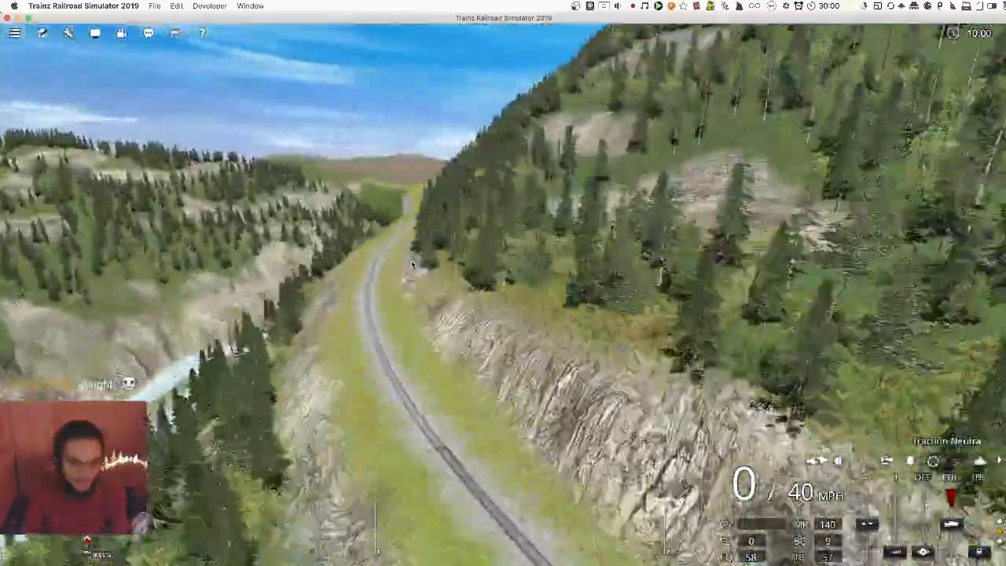
pyautogui.rightClick(406, 217)
pyautogui.rightClick(505, 233)
pyautogui.rightClick(535, 240)
pyautogui.rightClick(495, 241)
pyautogui.rightClick(511, 257)
pyautogui.rightClick(487, 343)
pyautogui.rightClick(505, 348)
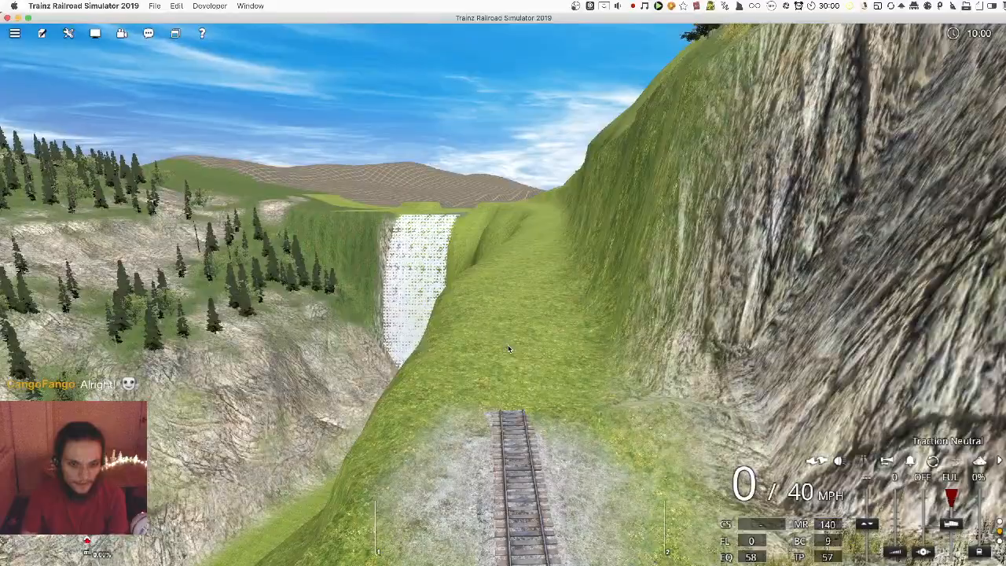
pyautogui.rightClick(522, 252)
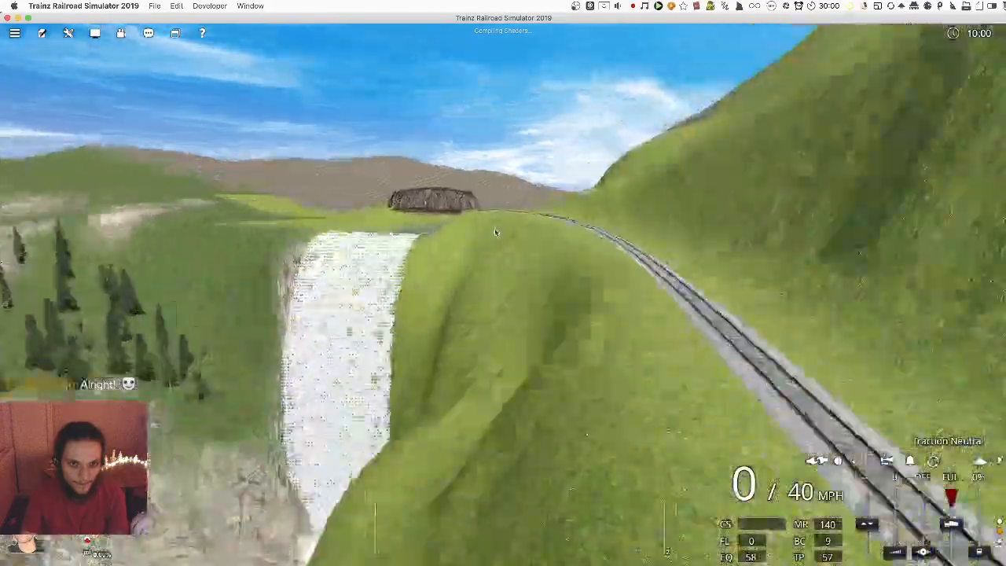
# Examine the mist plume at the foot of the large waterfall and the full drop from its gorge
pyautogui.rightClick(497, 343)
pyautogui.rightClick(463, 390)
pyautogui.rightClick(438, 397)
pyautogui.rightClick(512, 287)
pyautogui.rightClick(484, 332)
pyautogui.rightClick(487, 342)
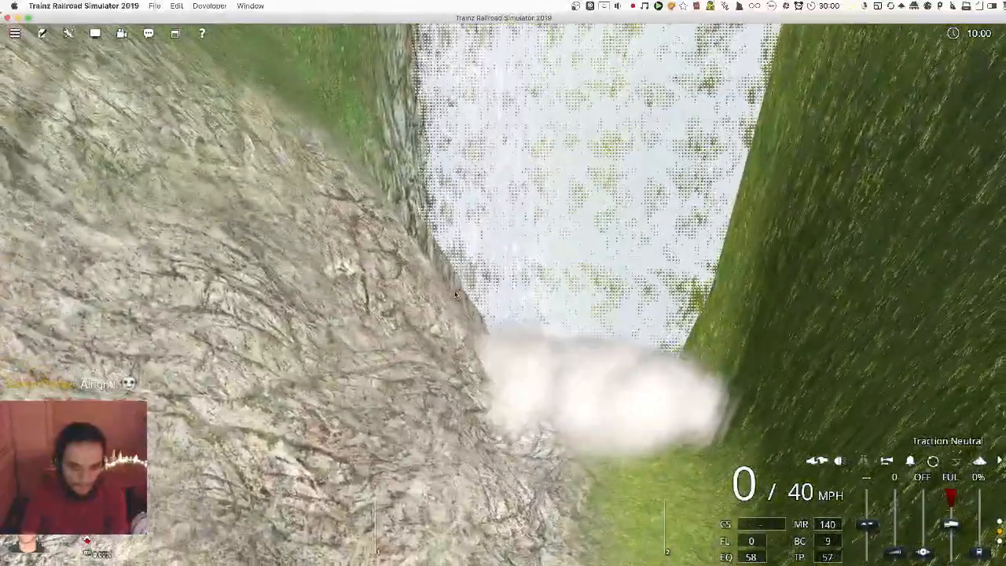
pyautogui.rightClick(519, 364)
pyautogui.scroll(-10, 488, 313)
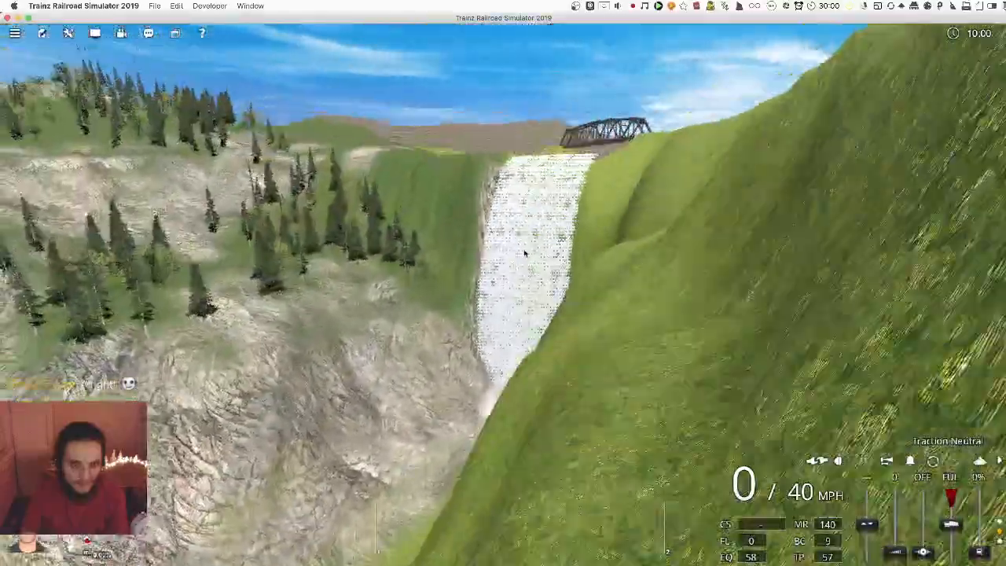
pyautogui.rightClick(524, 253)
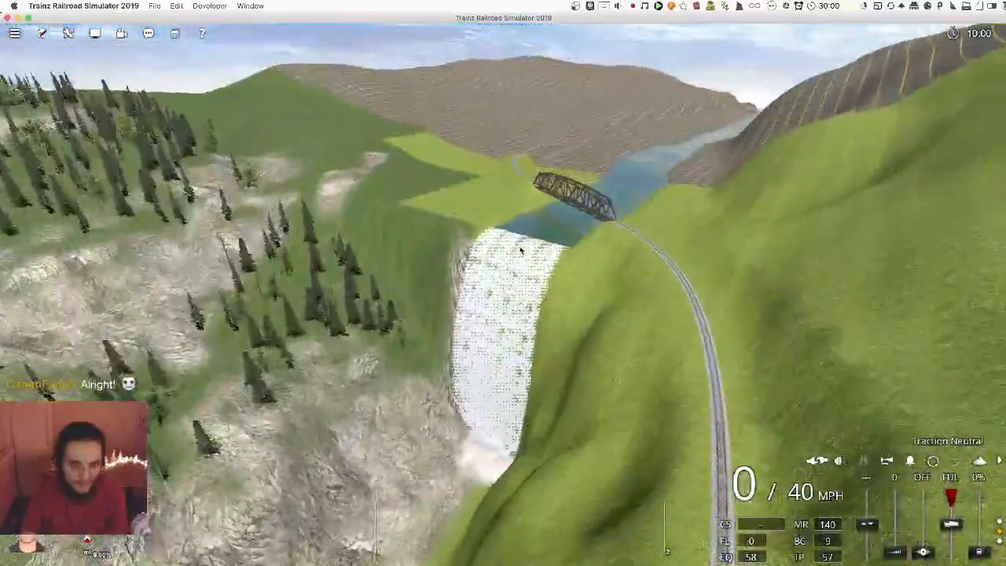
# Follow the track past the dark truss bridge and into the untextured valley beside the inlet
pyautogui.rightClick(515, 259)
pyautogui.rightClick(506, 275)
pyautogui.rightClick(502, 278)
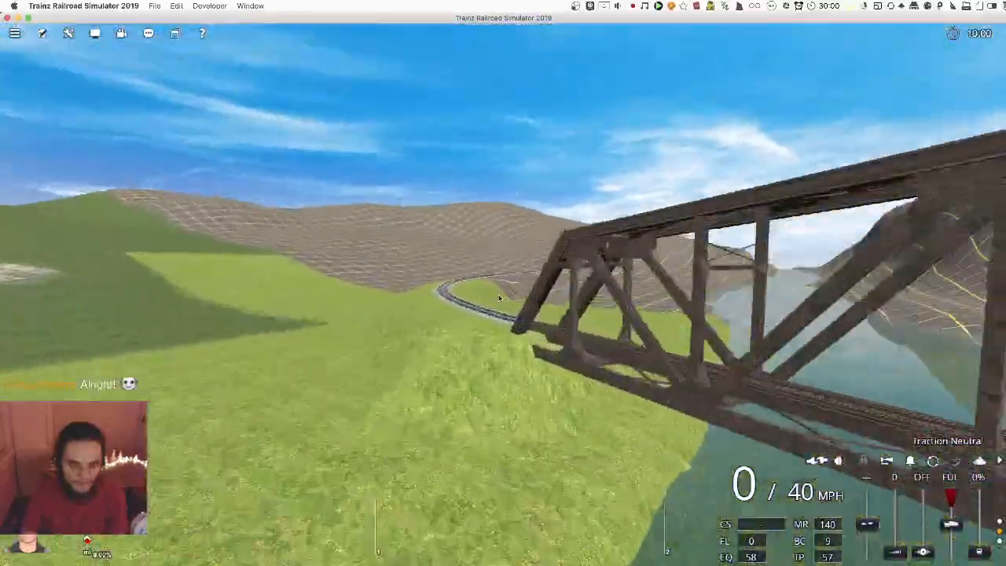
pyautogui.rightClick(497, 290)
pyautogui.rightClick(493, 287)
pyautogui.moveTo(509, 291); pyautogui.dragTo(504, 271, button='right')
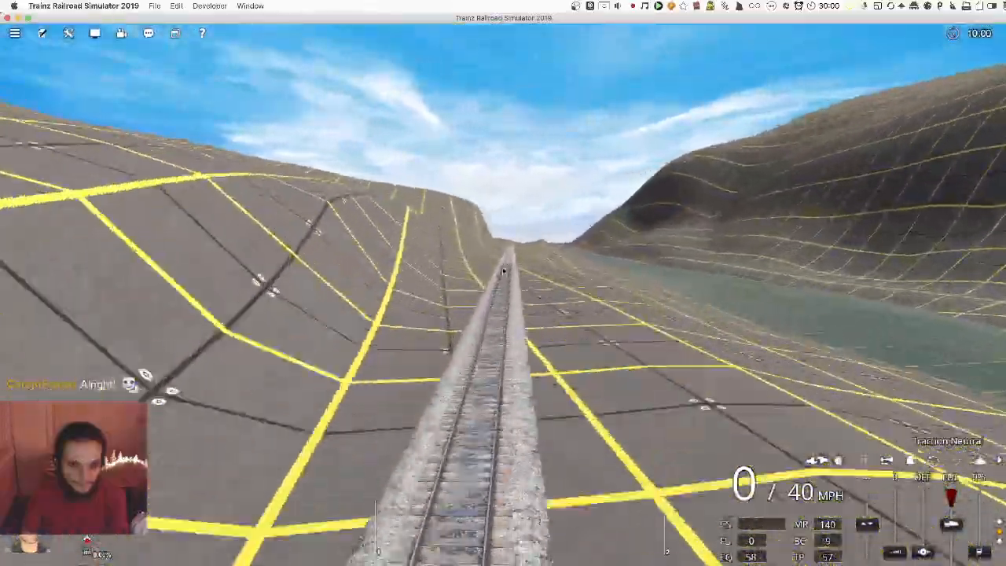
# View the large waterfall from the front, checking its mist plume against the full height of the fall
pyautogui.moveTo(493, 289); pyautogui.dragTo(529, 296, button='right')
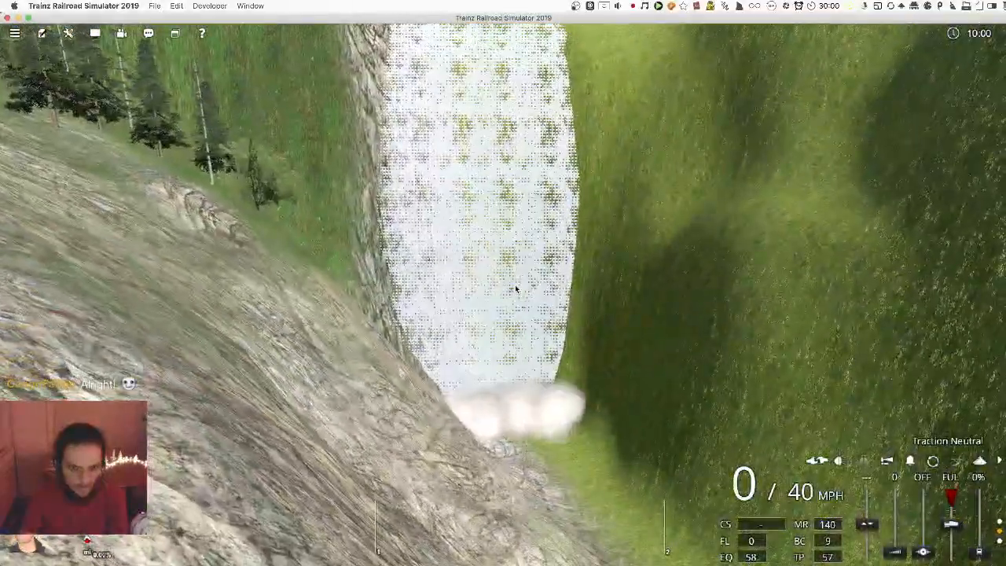
pyautogui.moveTo(499, 253); pyautogui.dragTo(508, 281, button='right')
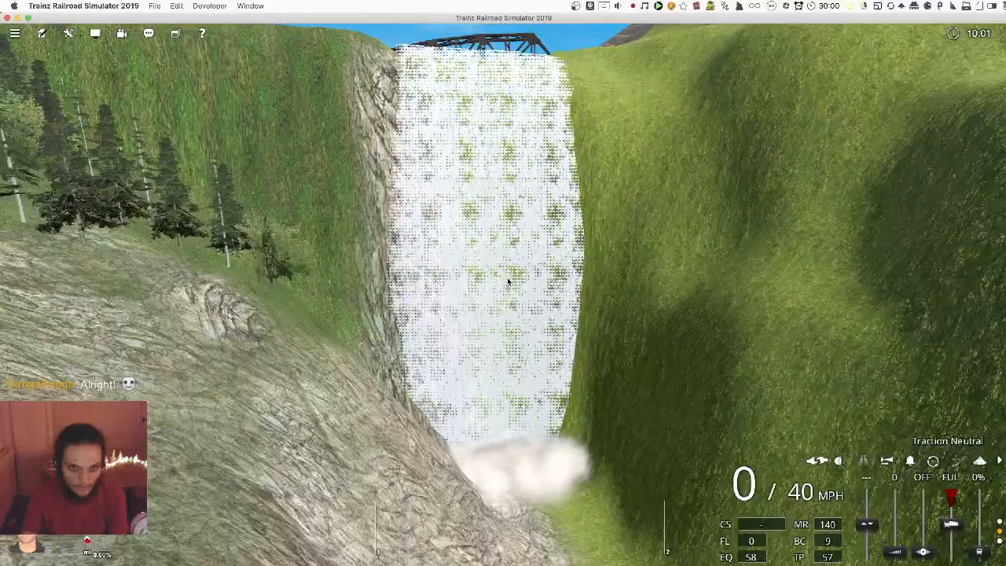
pyautogui.moveTo(513, 229); pyautogui.dragTo(510, 306, button='right')
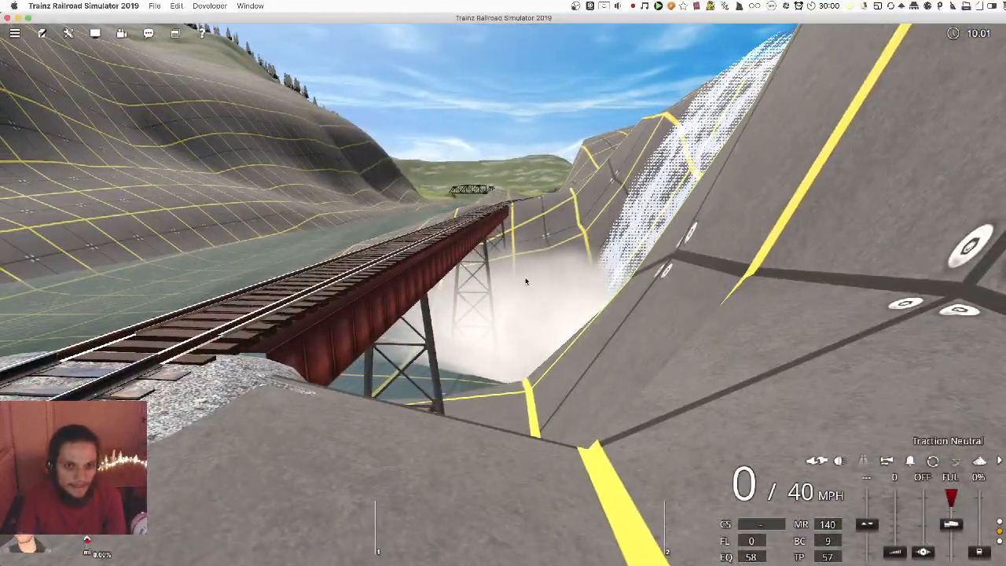
# Inspect the new waterfall and its mist around the red bridge from the shore, under the water and close to the deck
pyautogui.moveTo(474, 238); pyautogui.dragTo(547, 270, button='right')
pyautogui.press('Right')
pyautogui.press('Right')
pyautogui.press('Right')
pyautogui.press('Right')
pyautogui.press('Right')
pyautogui.press('Right')
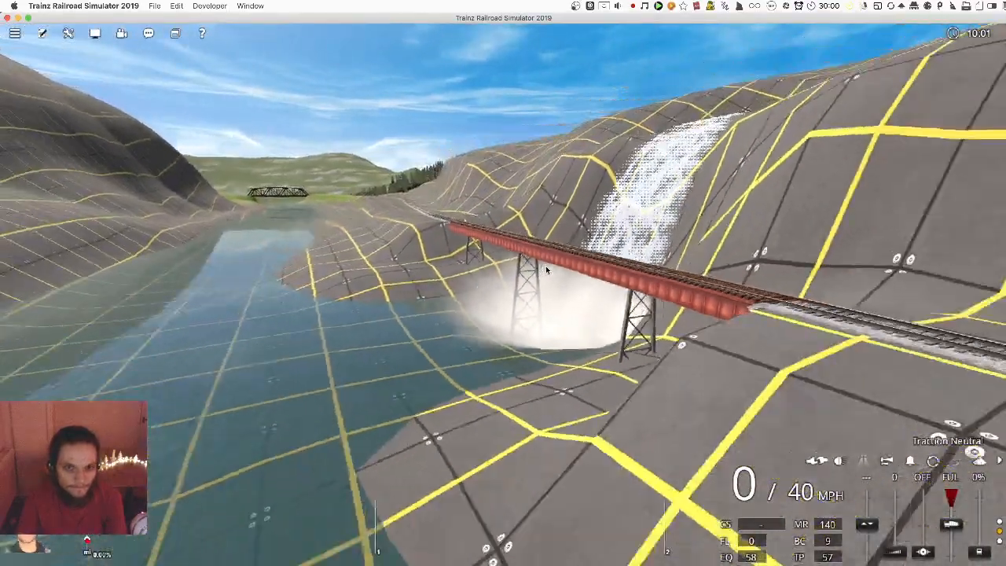
pyautogui.scroll(10, 547, 270)
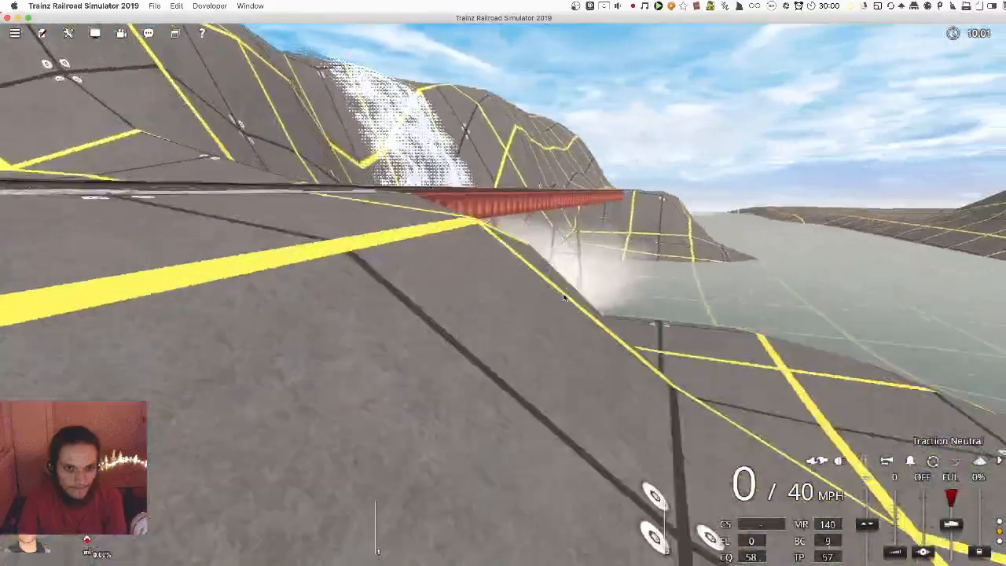
pyautogui.scroll(5, 522, 273)
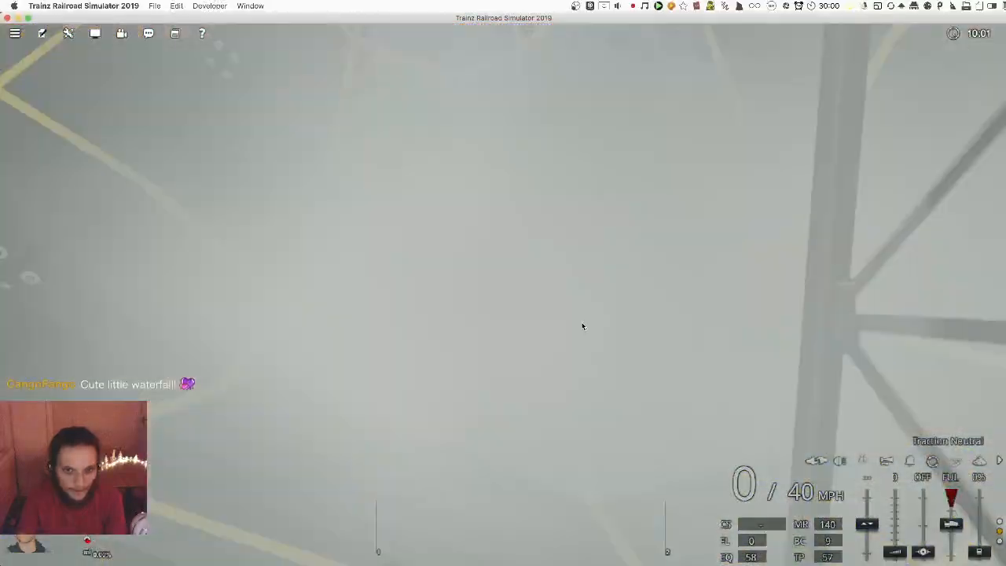
pyautogui.scroll(-5, 659, 364)
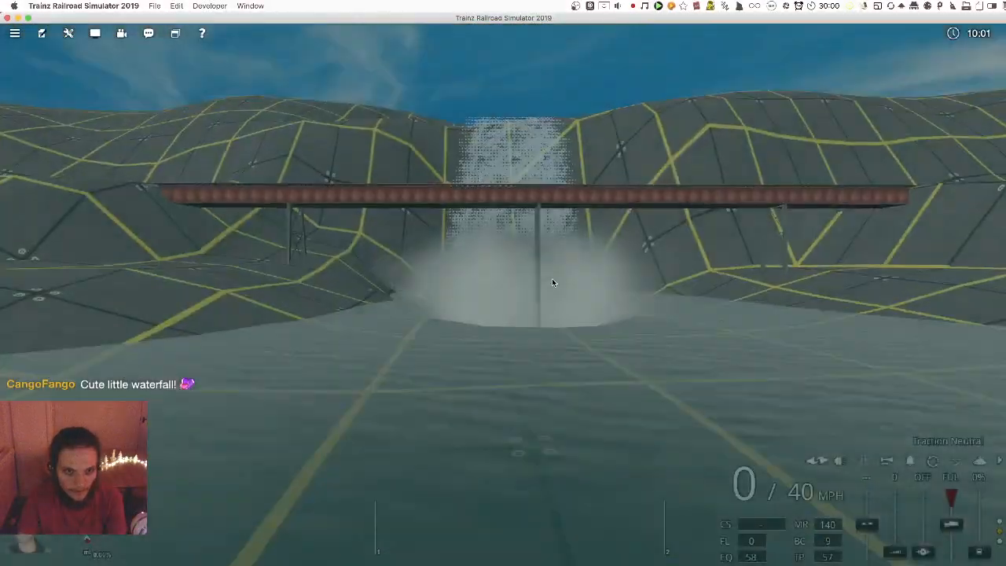
pyautogui.moveTo(442, 292)
pyautogui.mouseDown(button='right')
pyautogui.moveTo(482, 275)
pyautogui.moveTo(468, 286)
pyautogui.moveTo(625, 295)
pyautogui.moveTo(425, 266)
pyautogui.mouseUp(button='right')
pyautogui.moveTo(407, 318)
pyautogui.mouseDown(button='right')
pyautogui.moveTo(614, 268)
pyautogui.moveTo(582, 344)
pyautogui.moveTo(541, 401)
pyautogui.mouseUp(button='right')
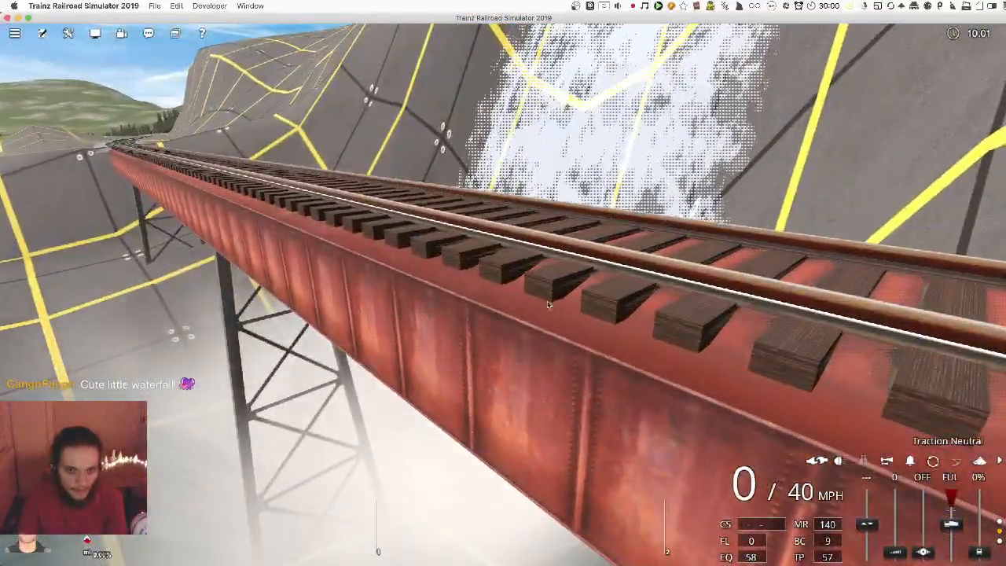
# View the whole inlet from beyond the route boundary and return to track level at the end of the line
pyautogui.scroll(-5, 578, 315)
pyautogui.moveTo(576, 329); pyautogui.dragTo(530, 319, button='right')
pyautogui.scroll(-5, 495, 307)
pyautogui.scroll(-8, 503, 358)
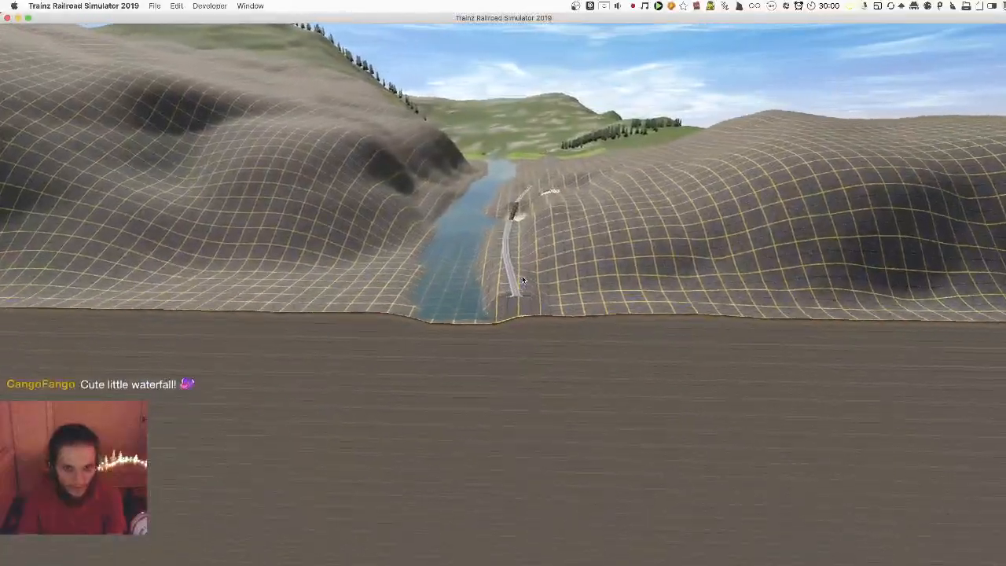
pyautogui.scroll(10, 523, 281)
pyautogui.scroll(3, 515, 304)
pyautogui.scroll(8, 499, 293)
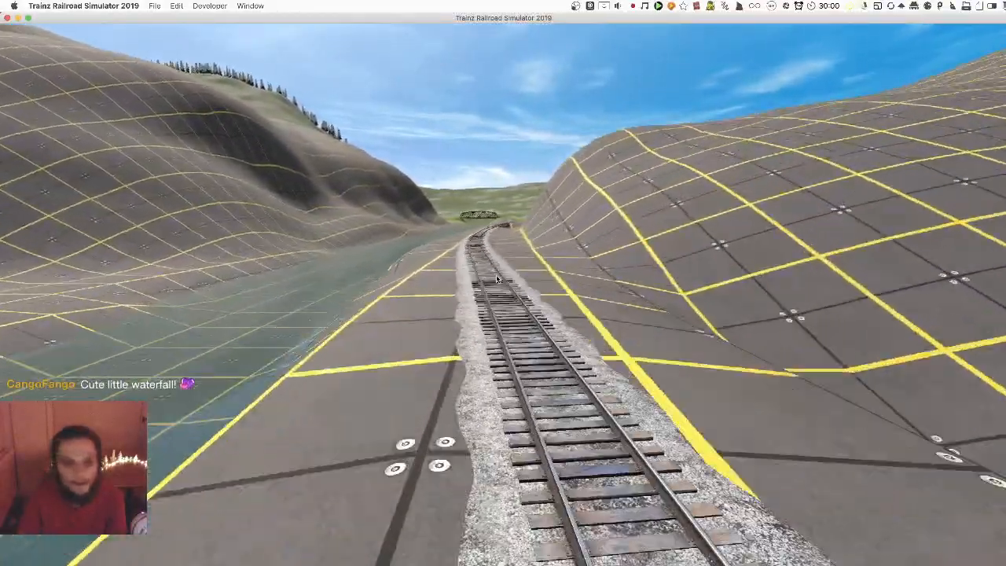
# Follow the line back along the inlet and examine the dark truss bridge from inside and from its side
pyautogui.moveTo(515, 260); pyautogui.dragTo(493, 288, button='right')
pyautogui.moveTo(536, 335); pyautogui.dragTo(512, 282, button='right')
pyautogui.scroll(5, 507, 283)
pyautogui.scroll(-5, 507, 285)
pyautogui.scroll(10, 506, 291)
pyautogui.scroll(-5, 504, 297)
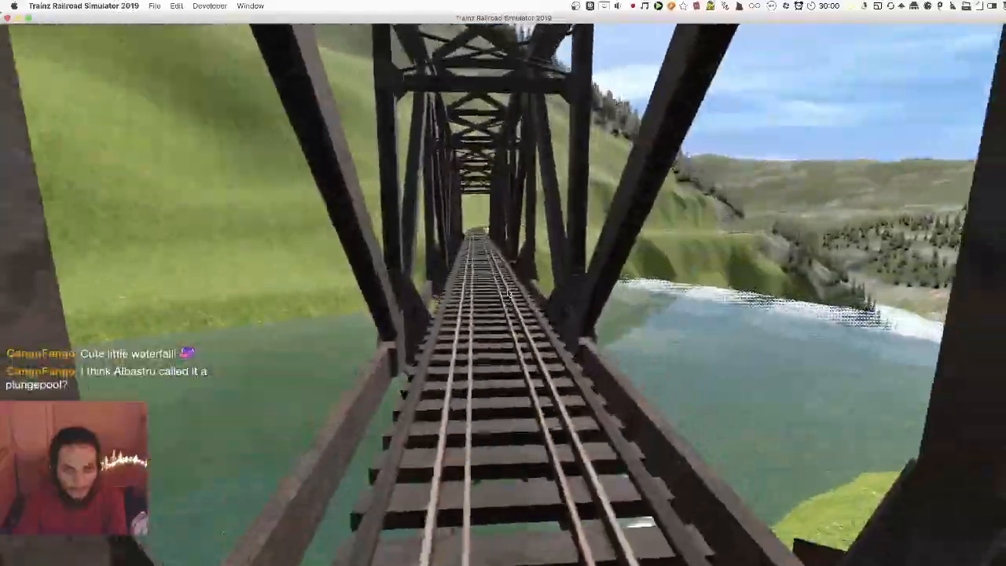
pyautogui.scroll(4, 511, 297)
pyautogui.moveTo(512, 297); pyautogui.dragTo(491, 294, button='right')
pyautogui.scroll(-5, 492, 293)
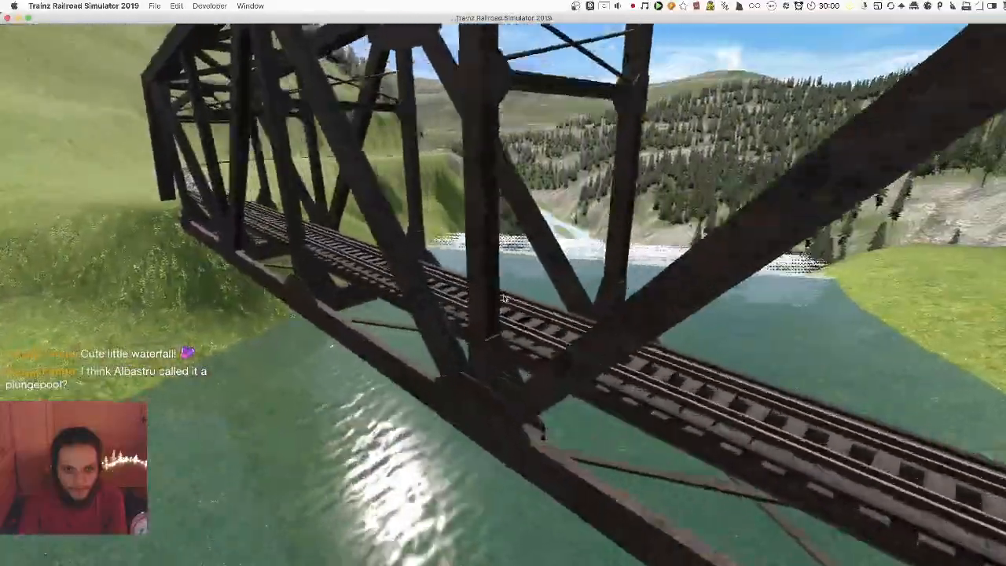
pyautogui.scroll(2, 495, 291)
pyautogui.scroll(4, 496, 290)
# Look back at the large waterfall and the truss bridge from the curved track on the grassy ridge
pyautogui.moveTo(492, 286); pyautogui.dragTo(408, 336, button='right')
pyautogui.scroll(-4, 481, 287)
pyautogui.scroll(5, 476, 279)
pyautogui.scroll(-5, 472, 330)
pyautogui.scroll(4, 474, 330)
pyautogui.scroll(3, 505, 304)
pyautogui.scroll(-3, 501, 296)
pyautogui.scroll(3, 464, 285)
pyautogui.scroll(3, 481, 313)
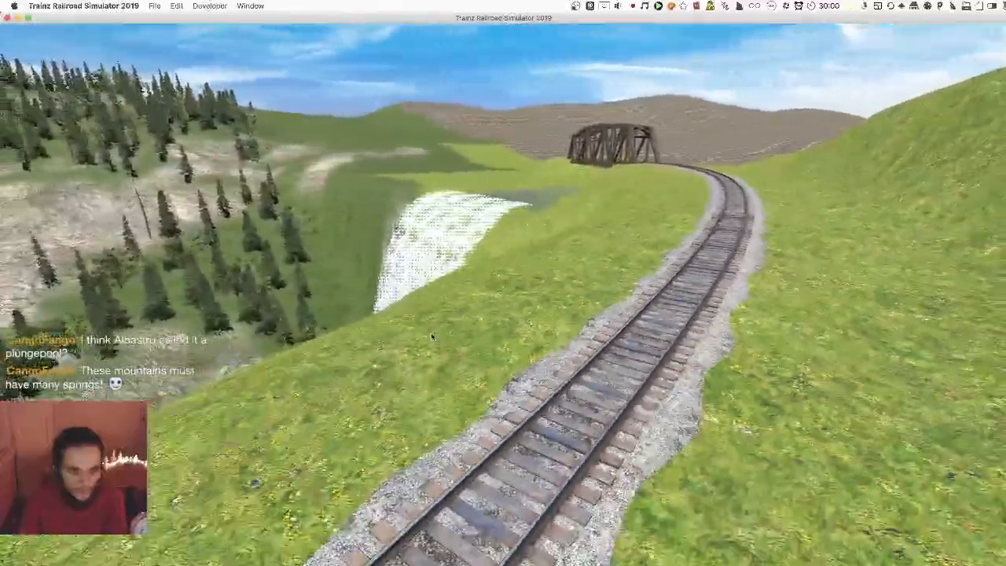
# Follow the mountain line to the steel arch bridge and examine it and the river canyon beneath it
pyautogui.moveTo(387, 339); pyautogui.dragTo(479, 348, button='right')
pyautogui.moveTo(480, 312); pyautogui.dragTo(479, 226, button='right')
pyautogui.moveTo(480, 266); pyautogui.dragTo(489, 248, button='right')
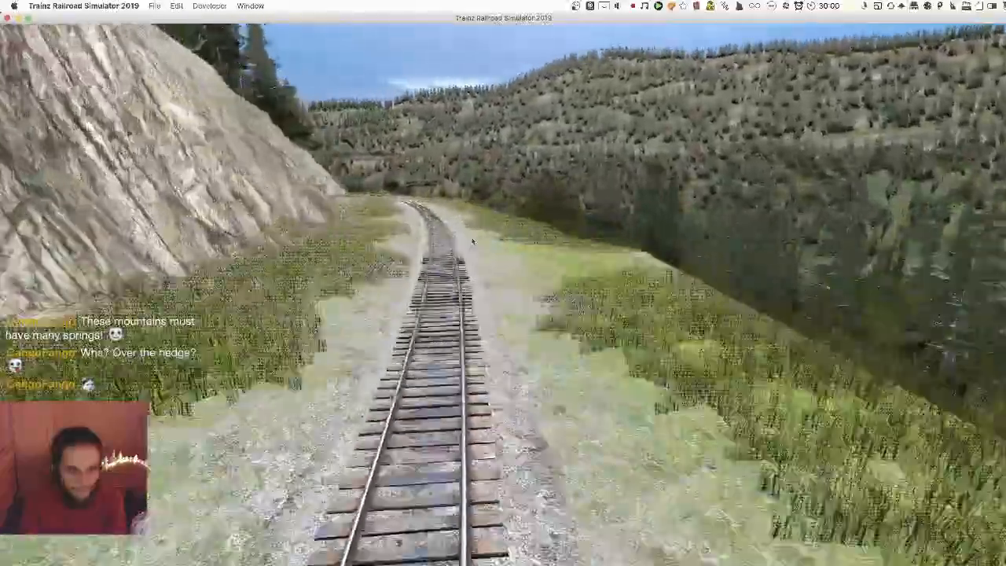
pyautogui.moveTo(472, 241); pyautogui.dragTo(504, 234, button='right')
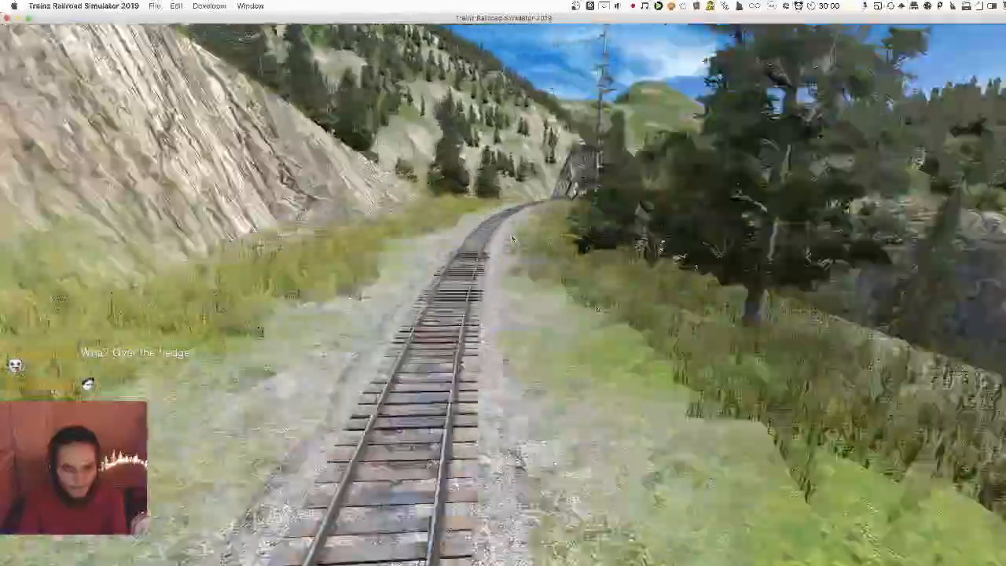
pyautogui.moveTo(488, 275); pyautogui.dragTo(507, 305, button='right')
pyautogui.moveTo(322, 251); pyautogui.dragTo(743, 305, button='right')
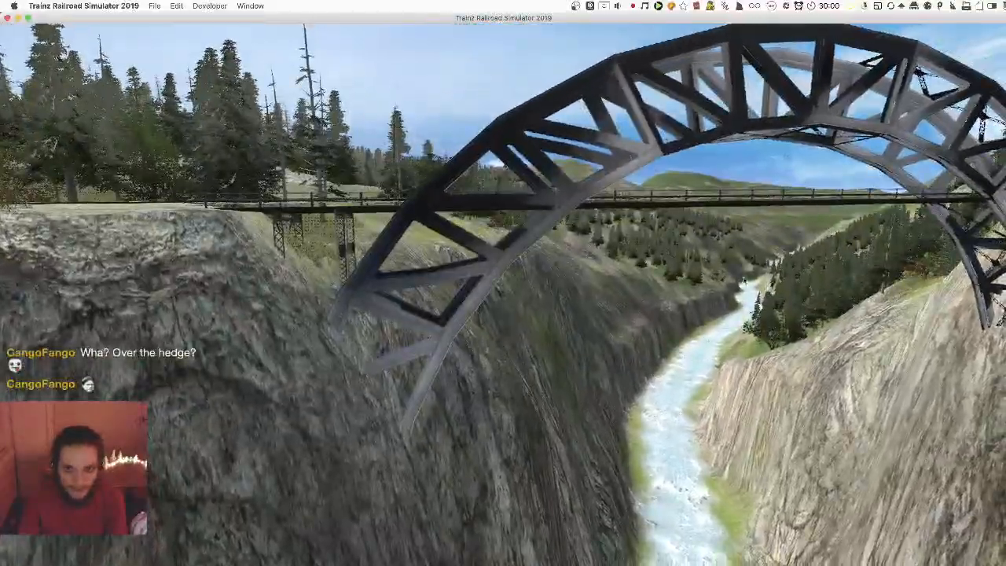
pyautogui.moveTo(607, 307); pyautogui.dragTo(565, 318, button='right')
pyautogui.scroll(3, 565, 317)
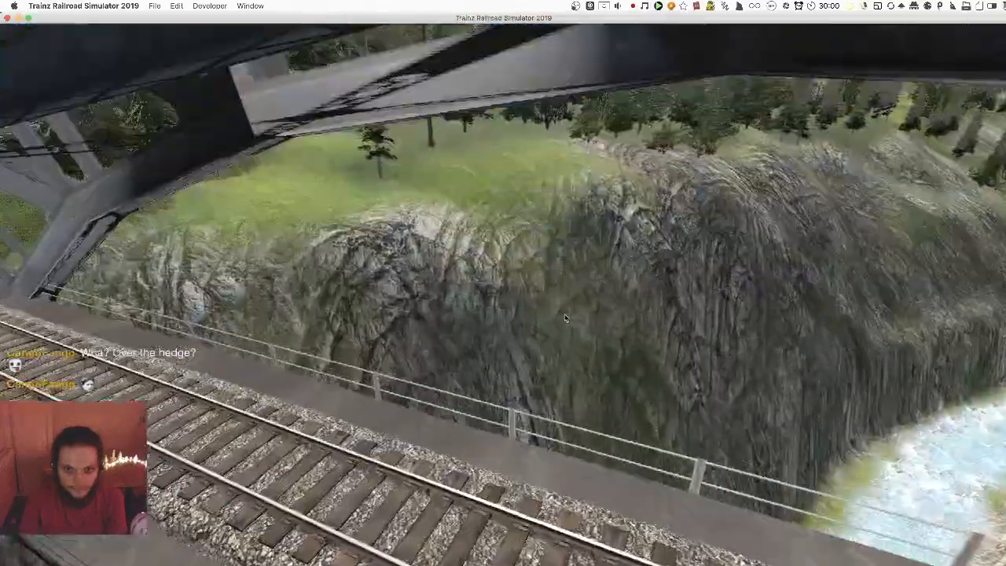
pyautogui.press('w')
# Follow the track beside the highway and through the forest past the orange train standing on the line
pyautogui.moveTo(395, 243); pyautogui.dragTo(507, 243, button='right')
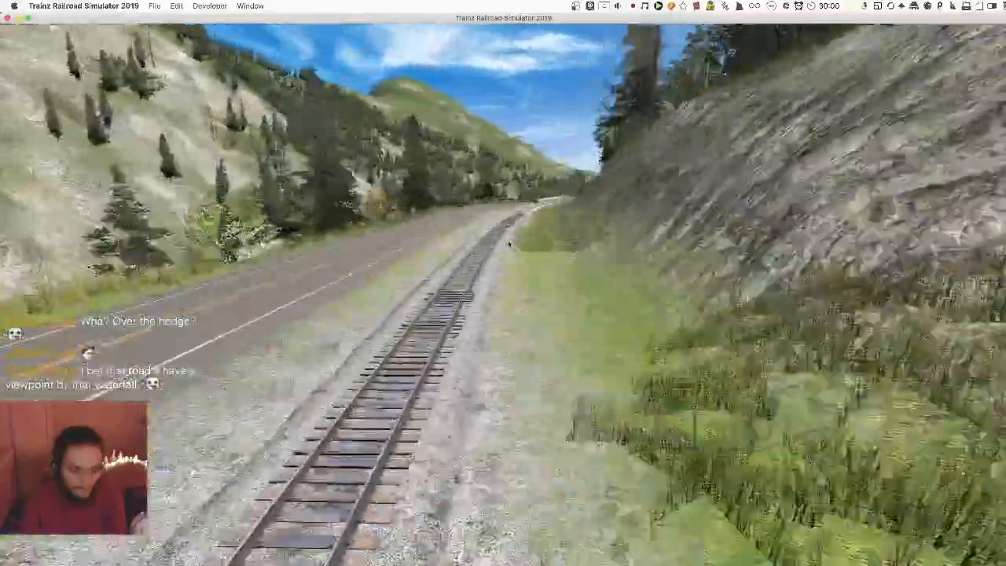
pyautogui.moveTo(526, 243); pyautogui.dragTo(506, 232, button='right')
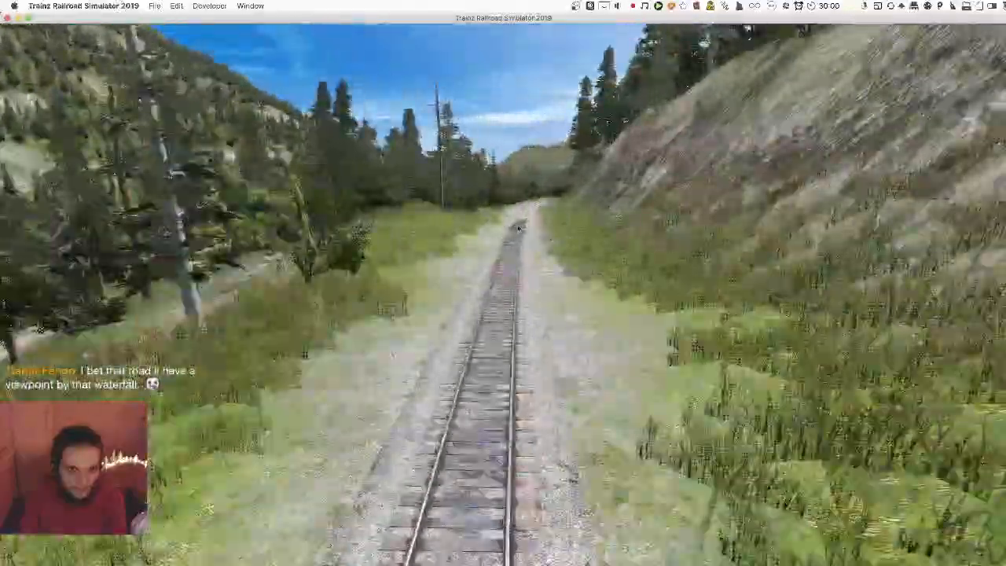
pyautogui.moveTo(519, 227); pyautogui.dragTo(526, 229, button='right')
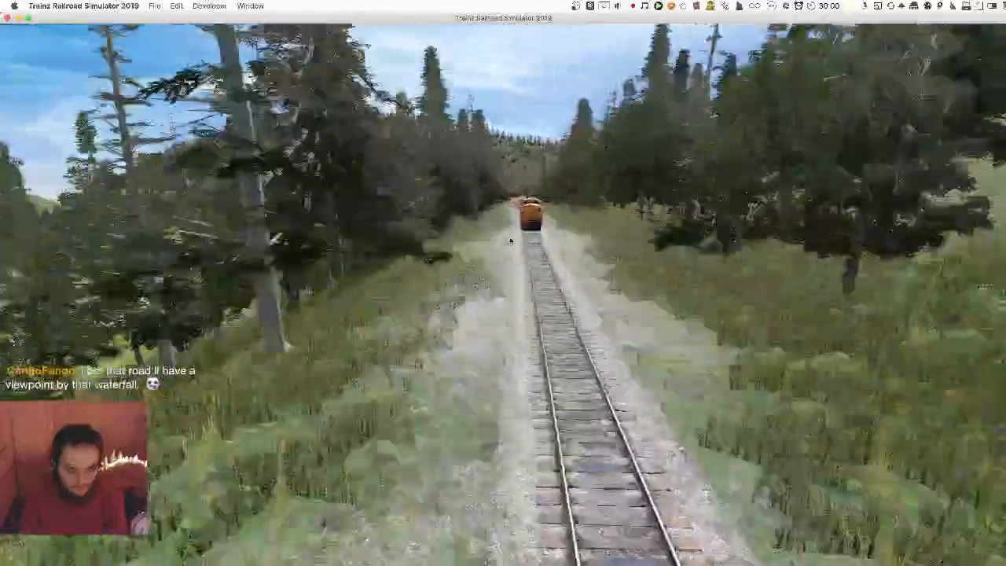
pyautogui.moveTo(512, 243)
pyautogui.mouseDown(button='right')
pyautogui.moveTo(509, 277)
pyautogui.moveTo(494, 265)
pyautogui.moveTo(511, 253)
pyautogui.moveTo(502, 249)
pyautogui.moveTo(514, 241)
pyautogui.moveTo(502, 240)
pyautogui.moveTo(525, 240)
pyautogui.moveTo(489, 258)
pyautogui.moveTo(495, 238)
pyautogui.moveTo(518, 232)
pyautogui.moveTo(505, 238)
pyautogui.mouseUp(button='right')
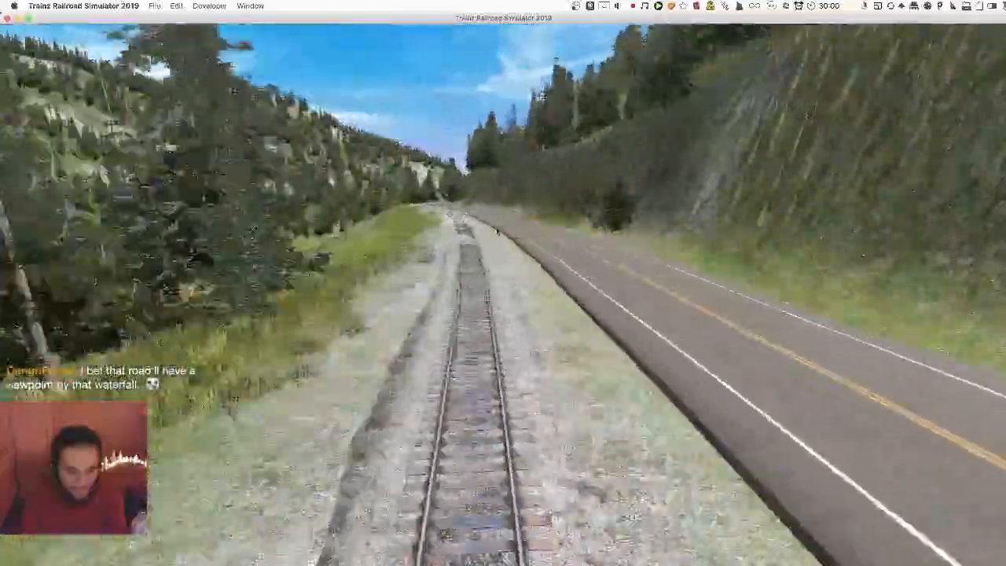
# Fly over the trestle beside the tall steel viaduct and follow the track into the town's rail yard
pyautogui.moveTo(507, 239); pyautogui.dragTo(489, 315, button='right')
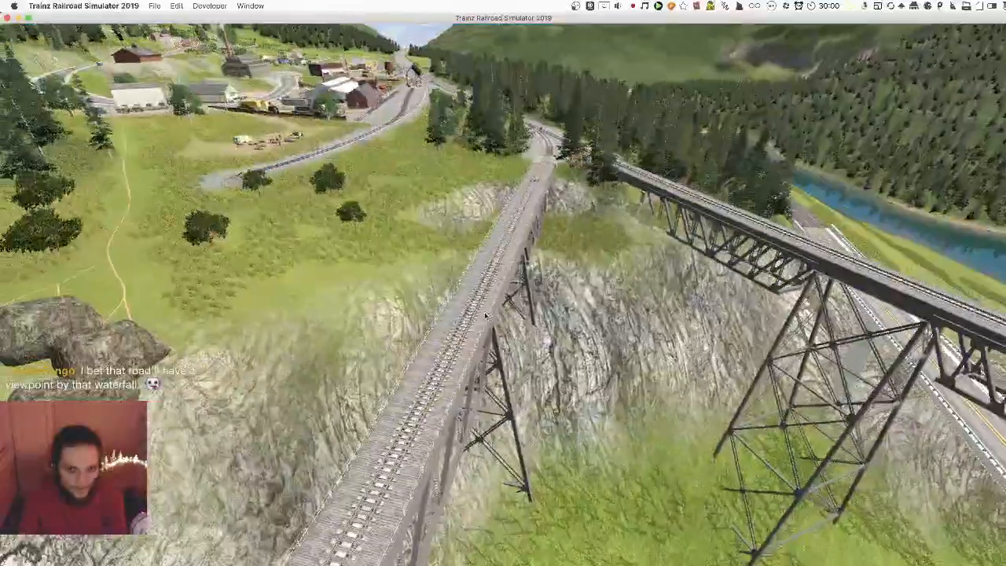
pyautogui.moveTo(425, 330); pyautogui.dragTo(438, 264, button='right')
pyautogui.scroll(-5, 498, 267)
pyautogui.moveTo(575, 315); pyautogui.dragTo(508, 243, button='right')
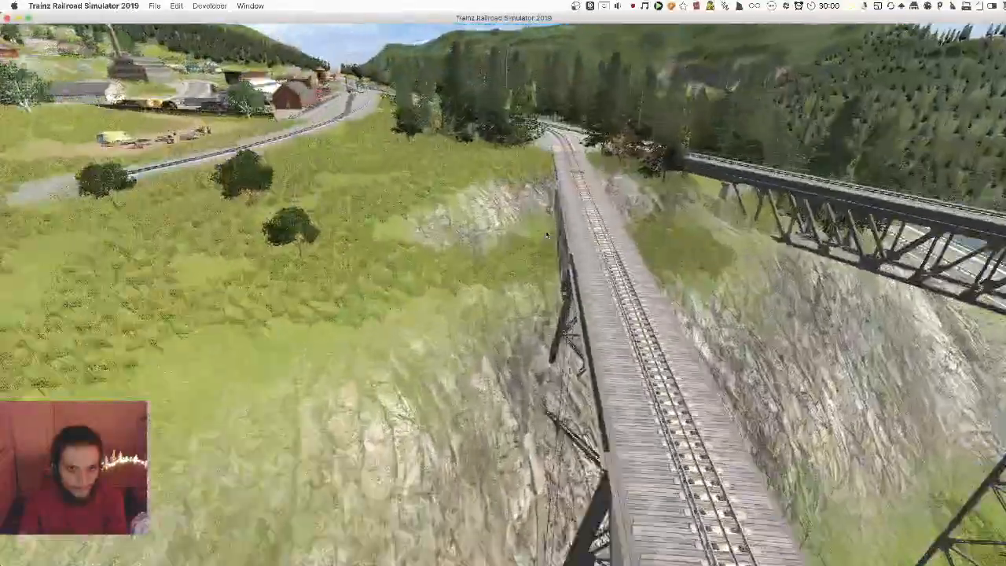
pyautogui.press('Up')
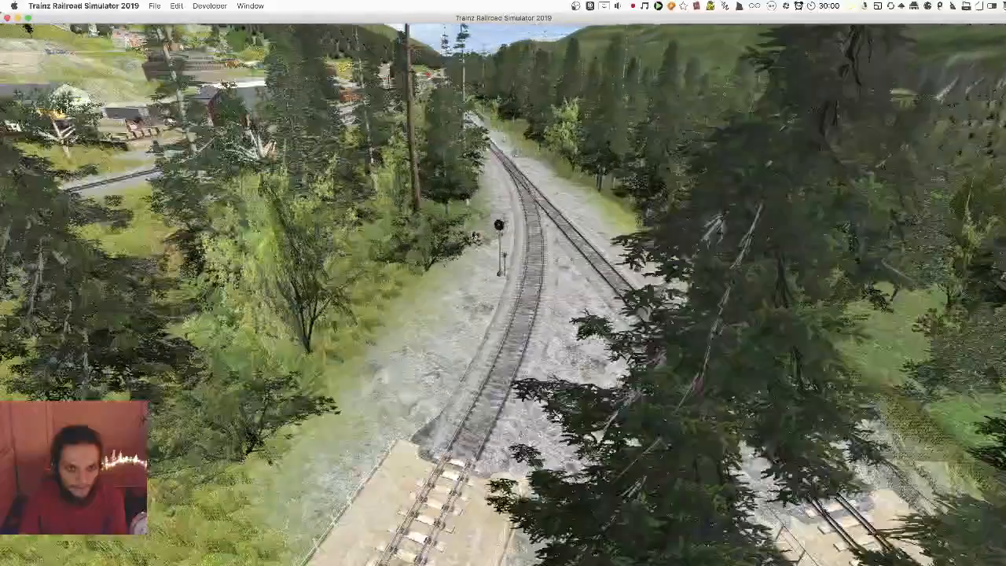
pyautogui.press('Up')
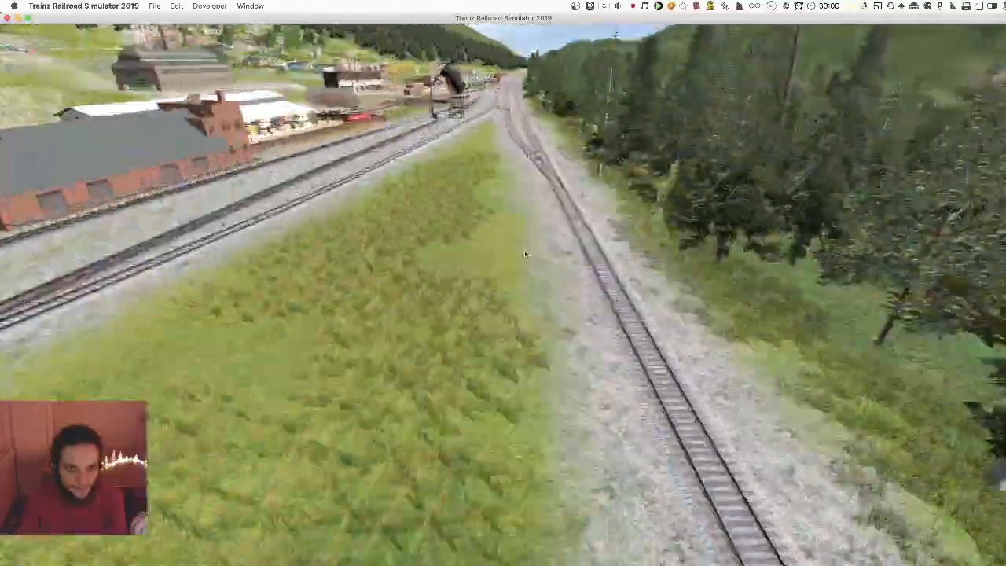
pyautogui.press('Up')
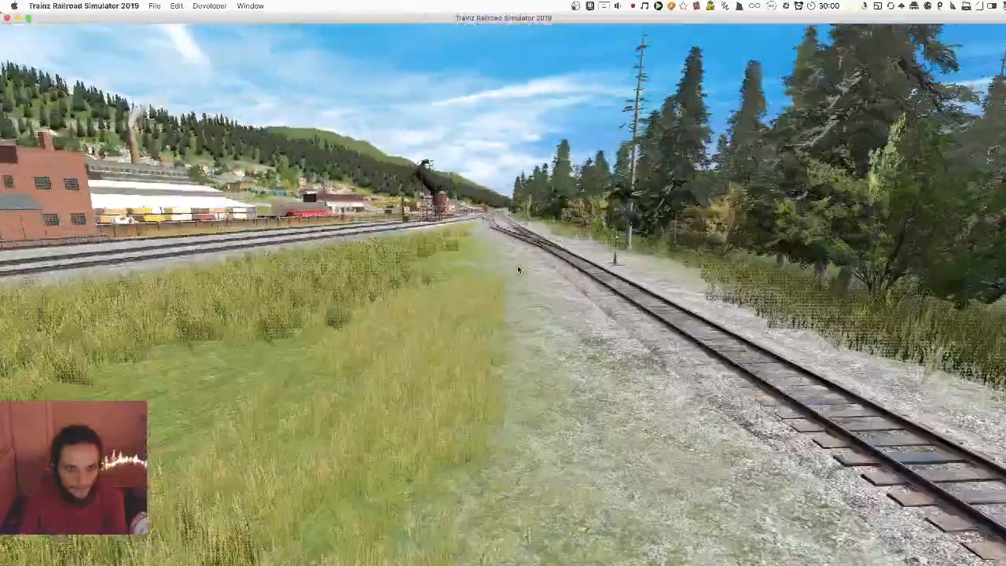
pyautogui.press('Right')
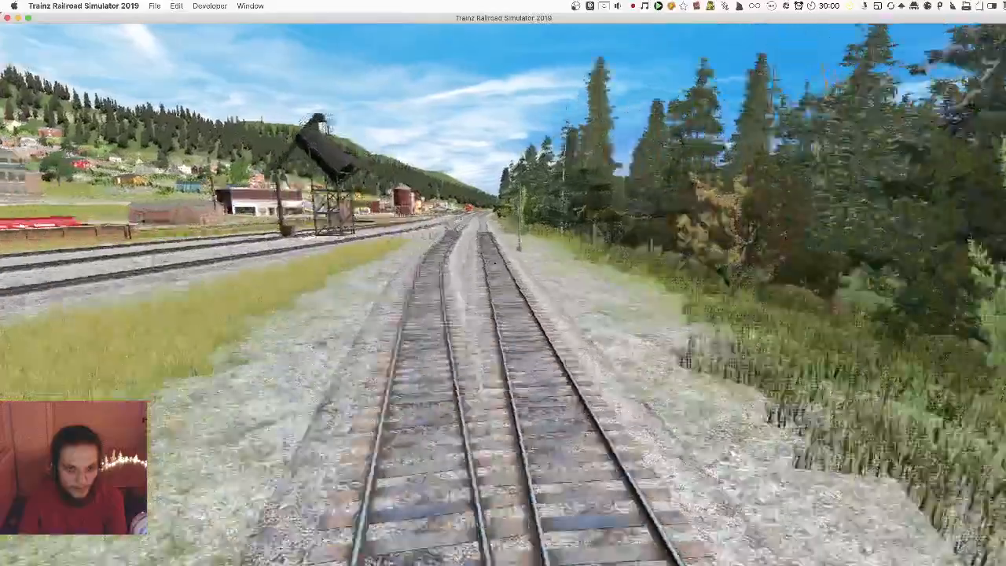
# Follow the track through the rail yard and examine the water tower, town street and red station building
pyautogui.press('Up')
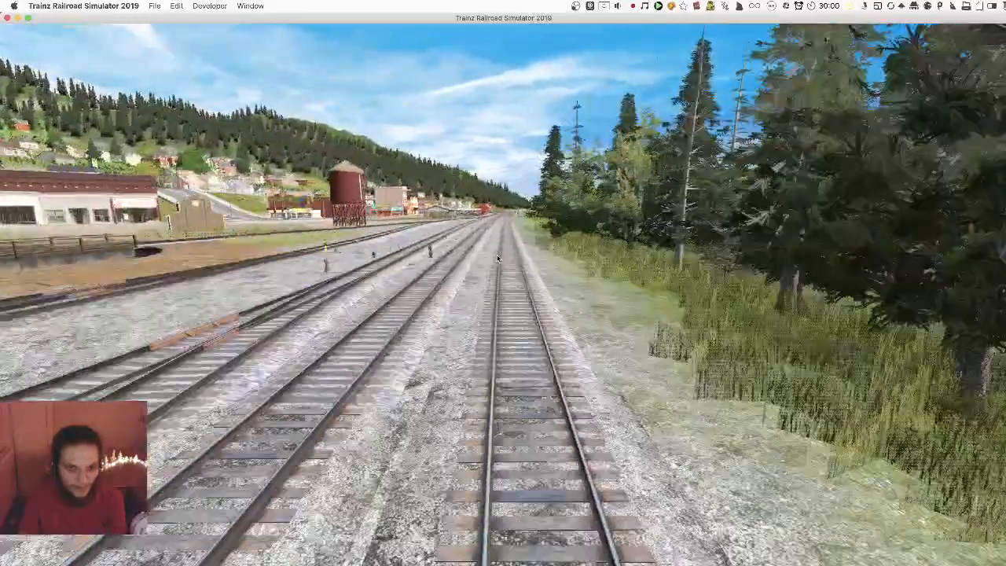
pyautogui.scroll(-5, 488, 258)
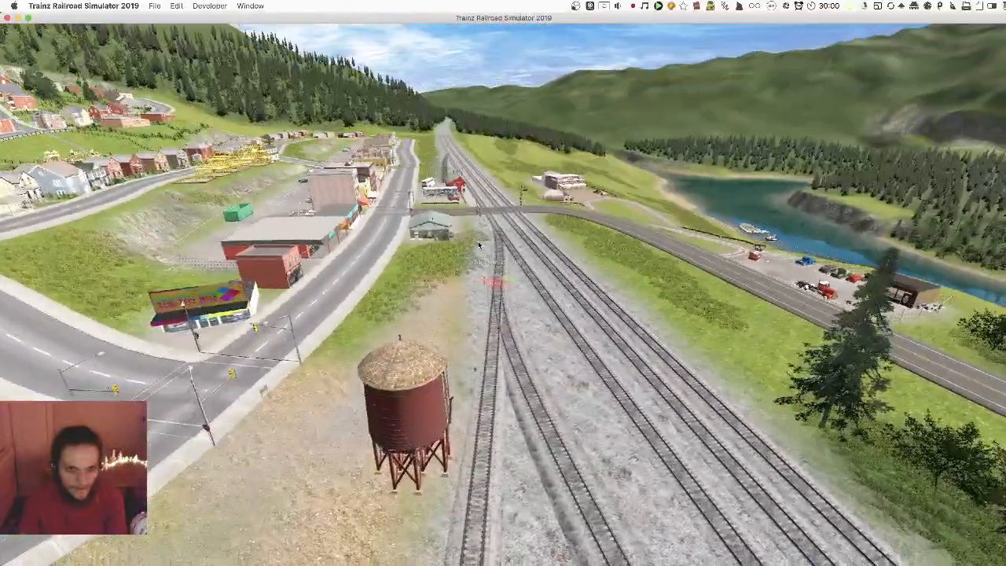
pyautogui.scroll(5, 479, 246)
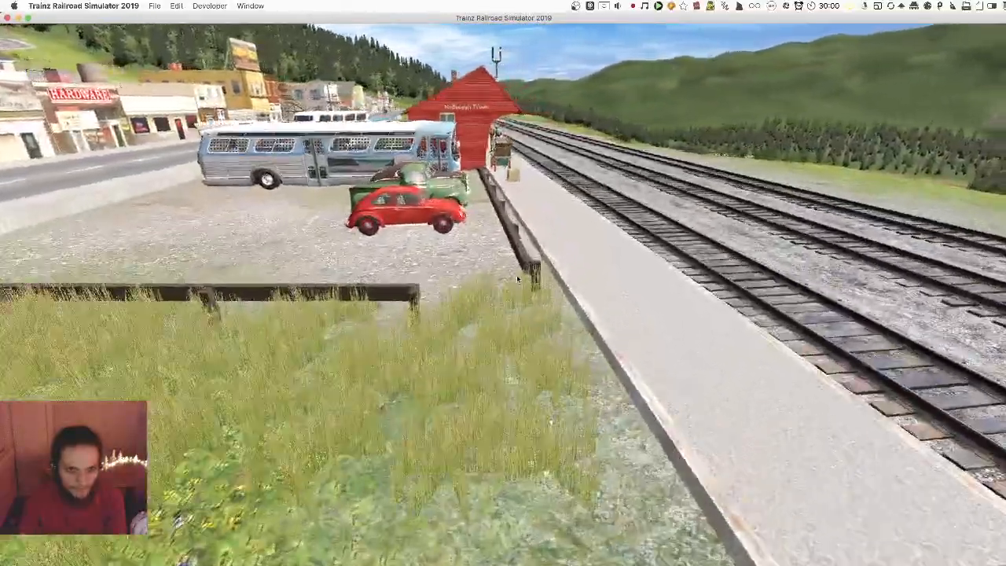
pyautogui.scroll(-5, 517, 278)
pyautogui.moveTo(534, 287); pyautogui.dragTo(503, 291, button='right')
pyautogui.moveTo(518, 331); pyautogui.dragTo(507, 308, button='right')
pyautogui.moveTo(494, 252); pyautogui.dragTo(709, 320, button='right')
# Jump to the lake beside the town using the map and examine its wooded shore and sailboats
pyautogui.press('m')
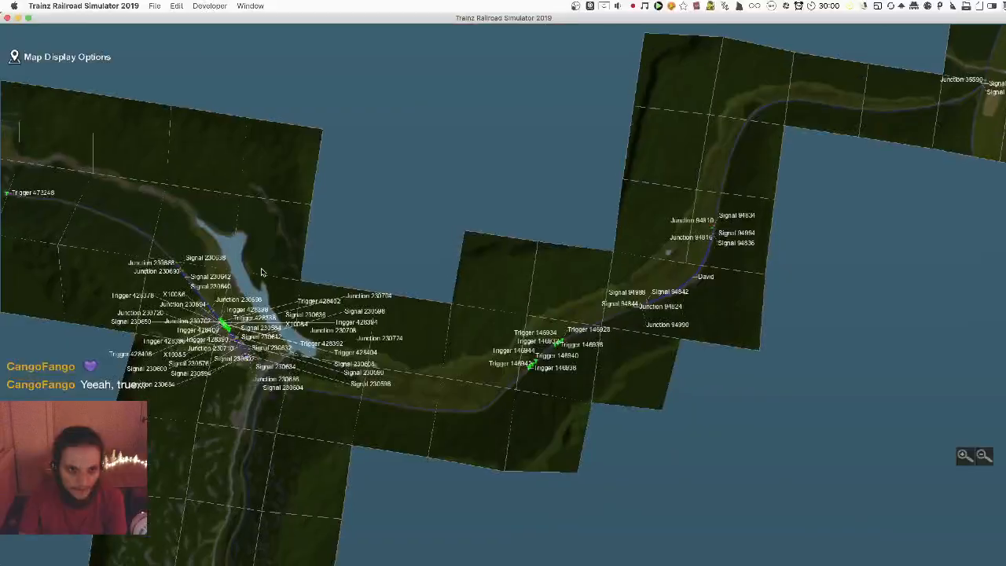
pyautogui.click(263, 272)
pyautogui.moveTo(399, 278); pyautogui.dragTo(496, 396, button='right')
pyautogui.press('Down')
pyautogui.moveTo(557, 307); pyautogui.dragTo(490, 297, button='right')
pyautogui.press('Down')
pyautogui.press('Up')
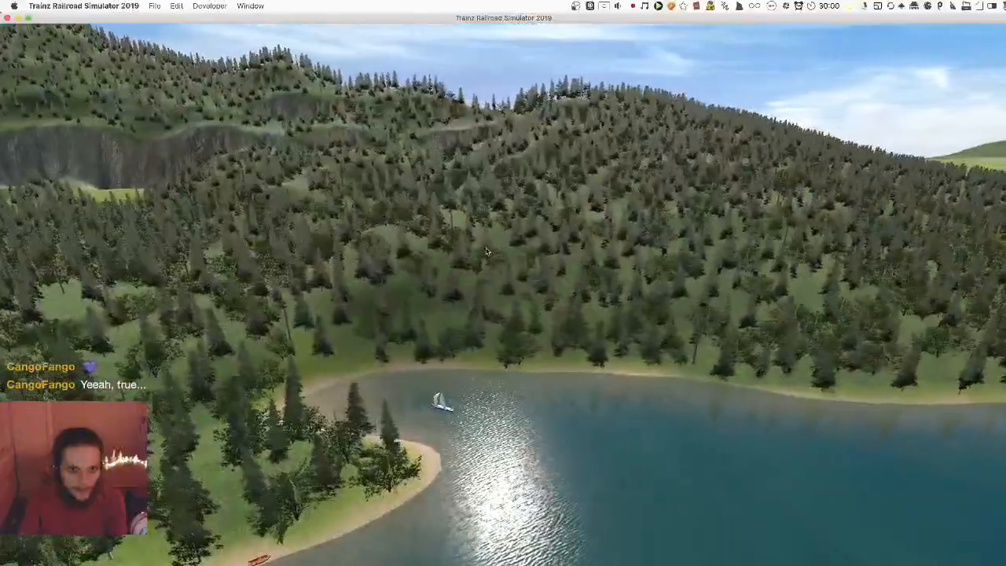
pyautogui.rightClick(512, 381)
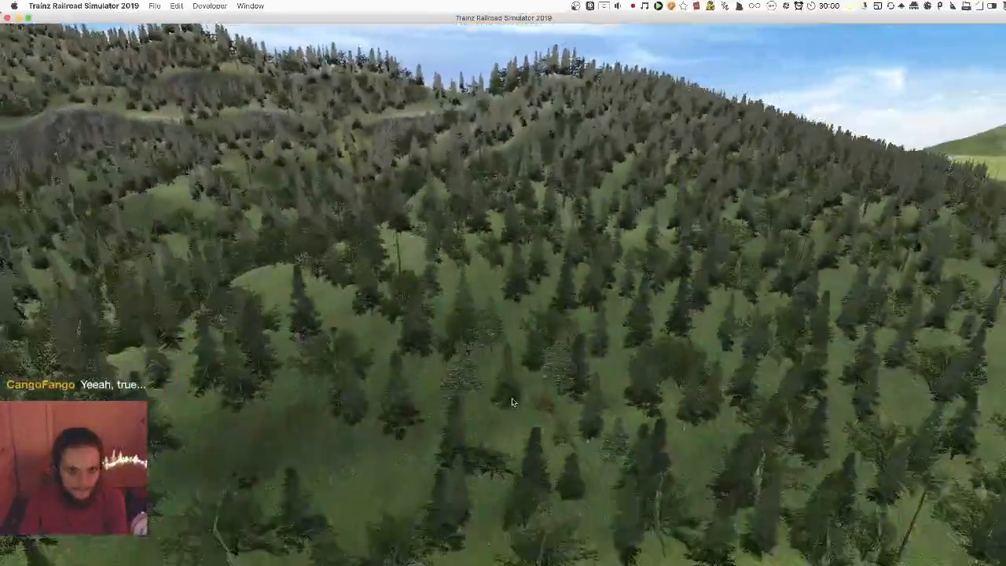
pyautogui.rightClick(512, 398)
pyautogui.moveTo(509, 370); pyautogui.dragTo(443, 54, button='right')
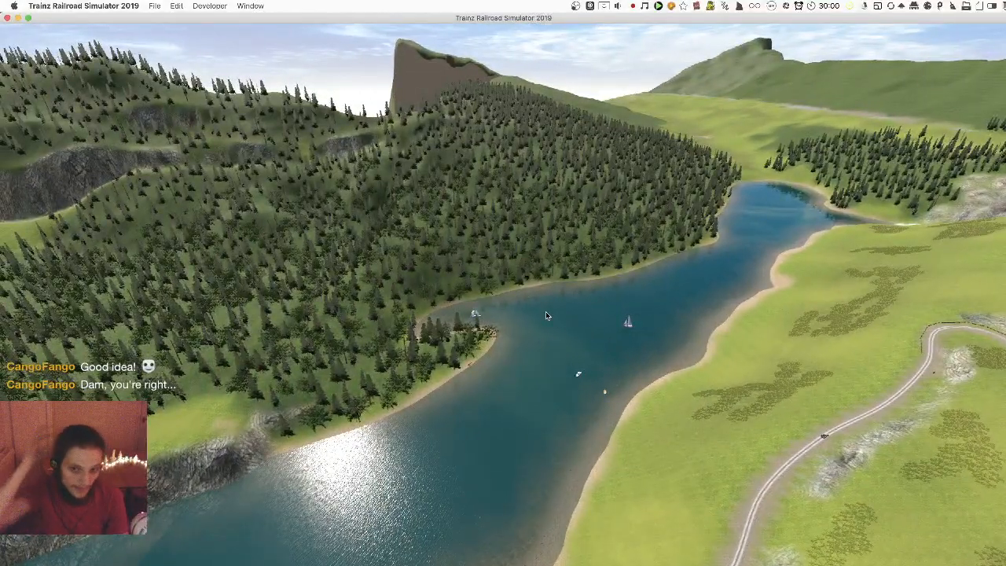
# Leave the Driver session and open the Milton Valley Railroad - Default session for editing
pyautogui.press('Escape')
pyautogui.click(418, 315)
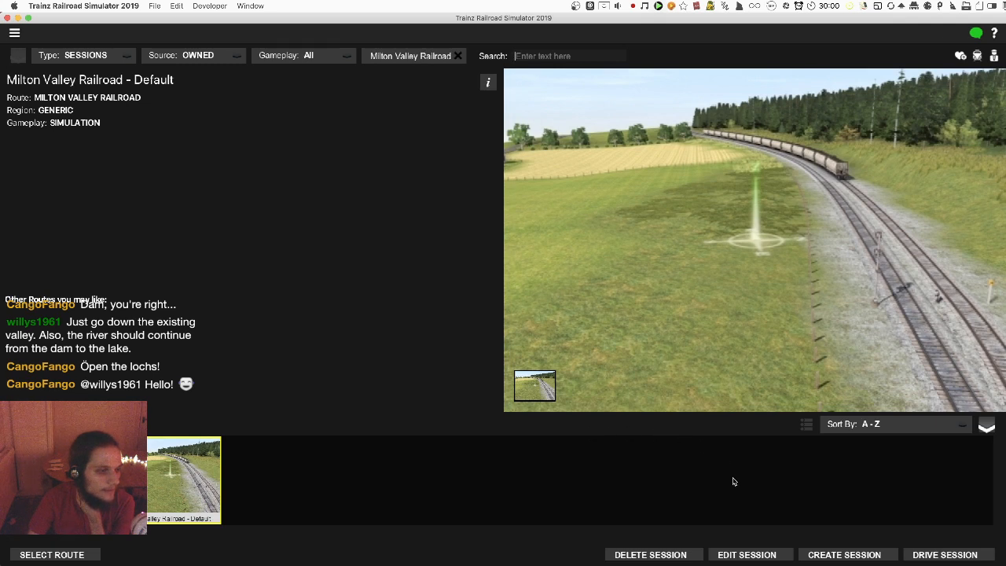
pyautogui.click(760, 545)
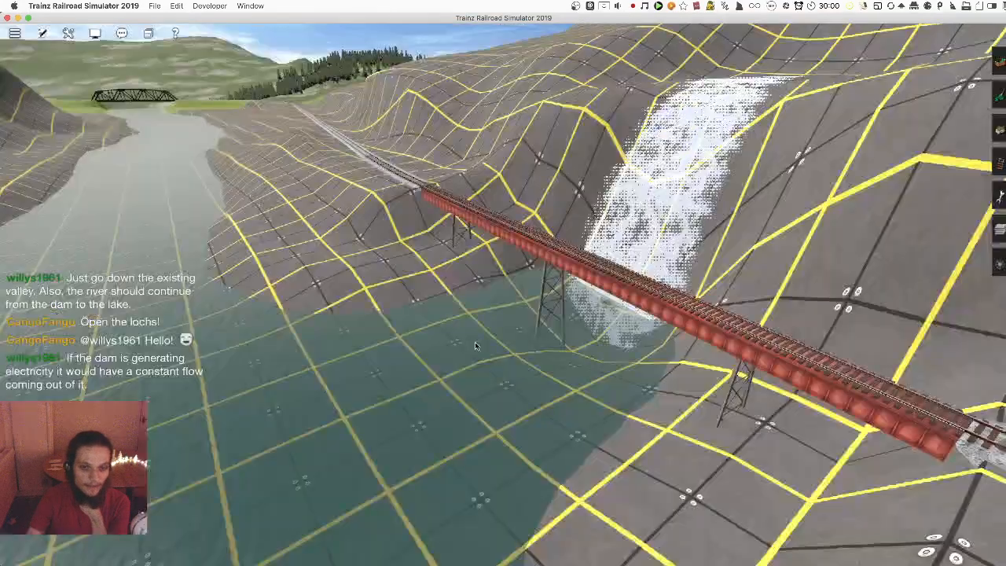
# Jump to the lake by Nothiseah Town using the map and examine the lake's end and the riverbed beyond it
pyautogui.press('m')
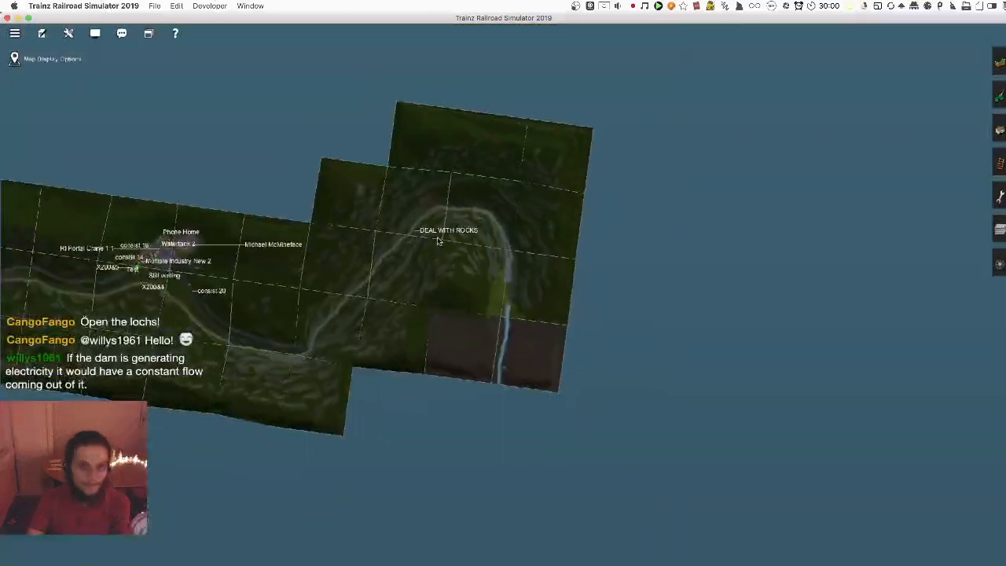
pyautogui.rightClick(232, 315)
pyautogui.rightClick(141, 267)
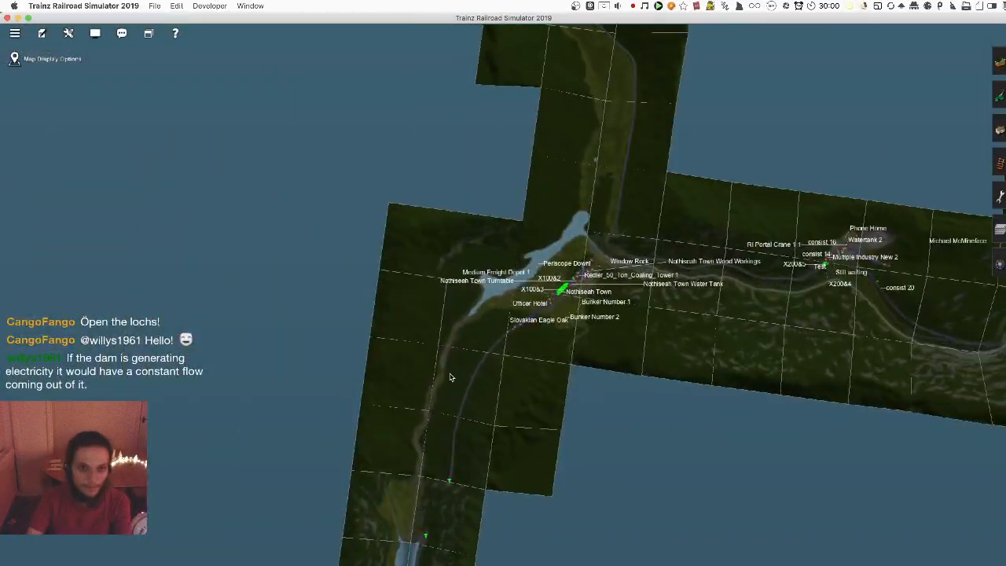
pyautogui.rightClick(440, 441)
pyautogui.rightClick(540, 317)
pyautogui.press('m')
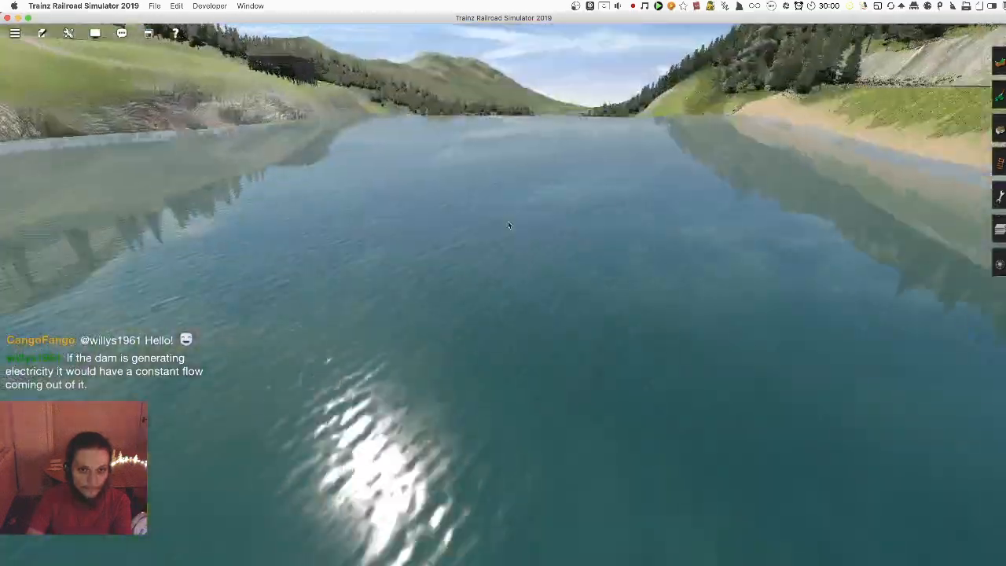
pyautogui.moveTo(508, 224); pyautogui.dragTo(662, 174, button='right')
pyautogui.moveTo(593, 366); pyautogui.dragTo(506, 299, button='right')
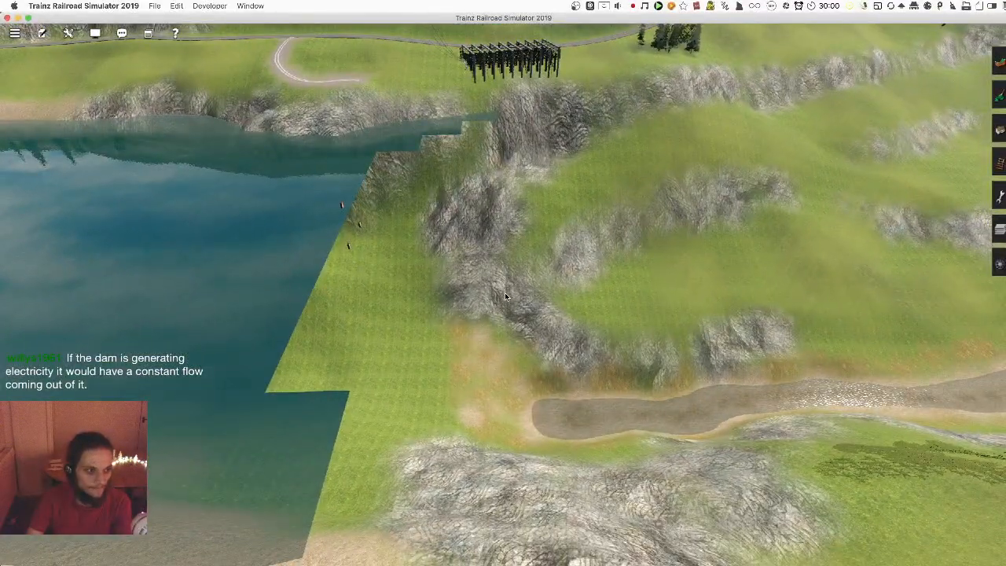
pyautogui.scroll(2, 503, 297)
pyautogui.moveTo(500, 297); pyautogui.dragTo(279, 198, button='right')
pyautogui.press('Up')
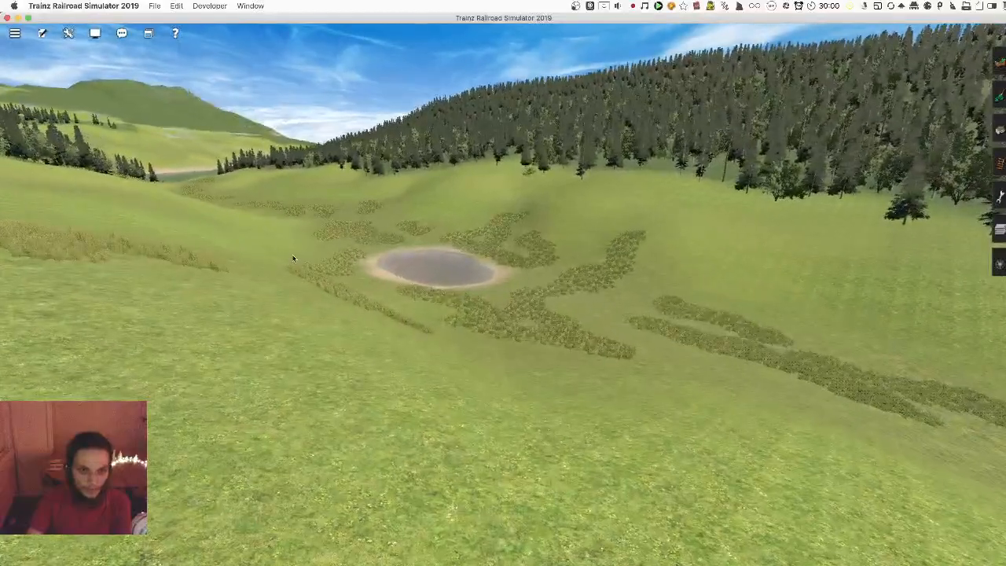
# Inspect the small pond in the meadow and the grassy valley leading away from it
pyautogui.rightClick(515, 300)
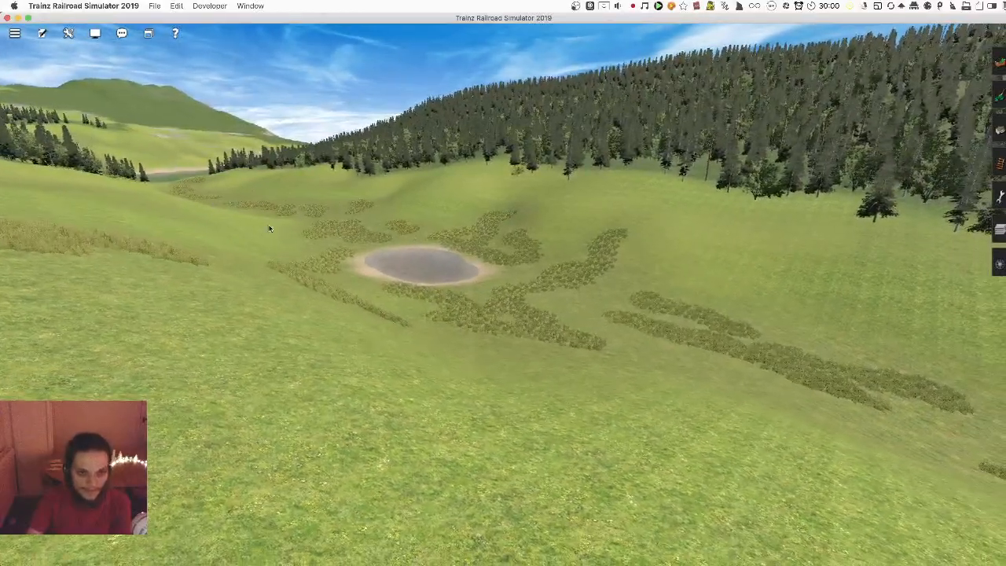
pyautogui.moveTo(602, 304); pyautogui.dragTo(514, 325, button='right')
pyautogui.scroll(3, 525, 375)
pyautogui.rightClick(472, 368)
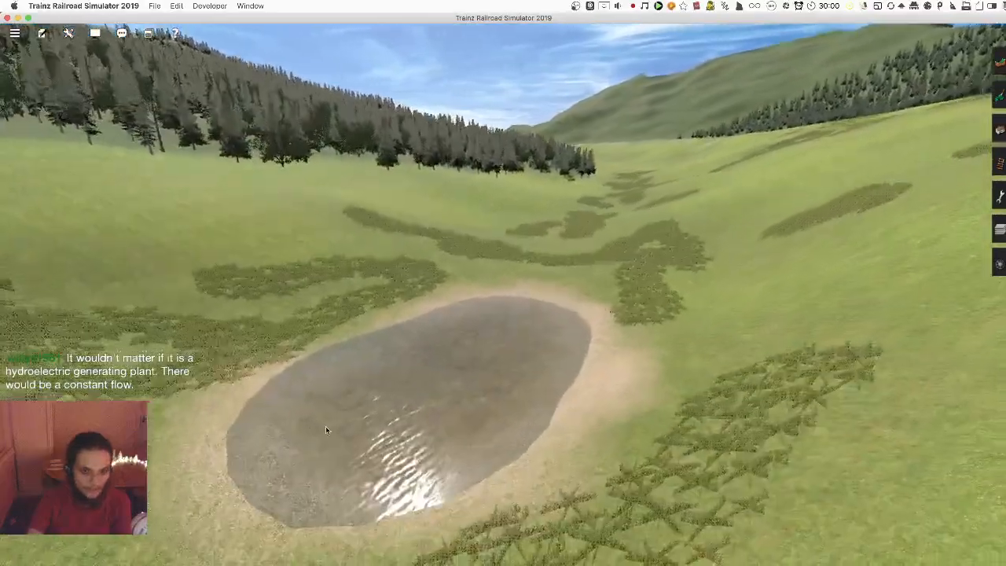
pyautogui.scroll(-3, 525, 245)
pyautogui.rightClick(546, 260)
pyautogui.rightClick(541, 284)
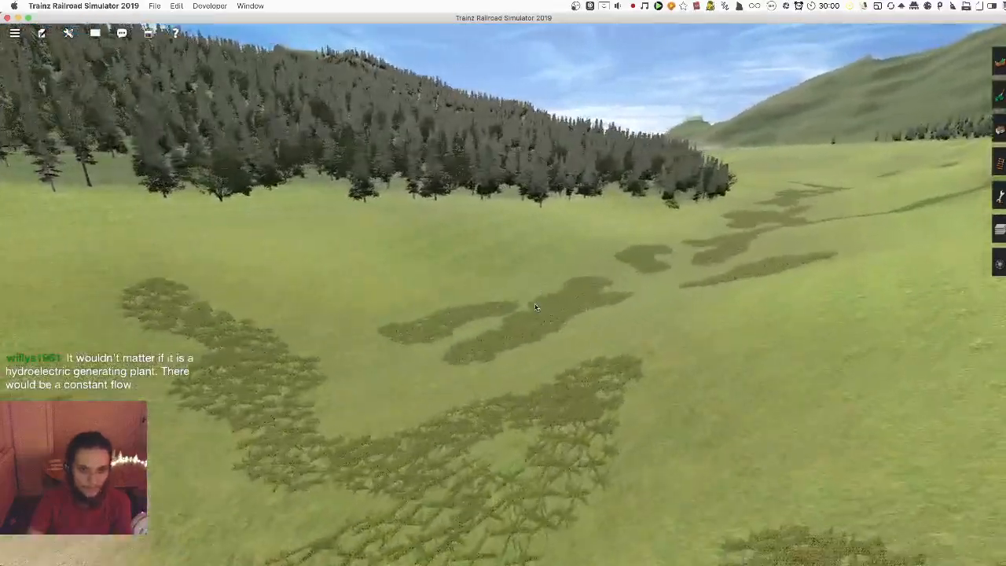
pyautogui.rightClick(695, 232)
pyautogui.rightClick(580, 234)
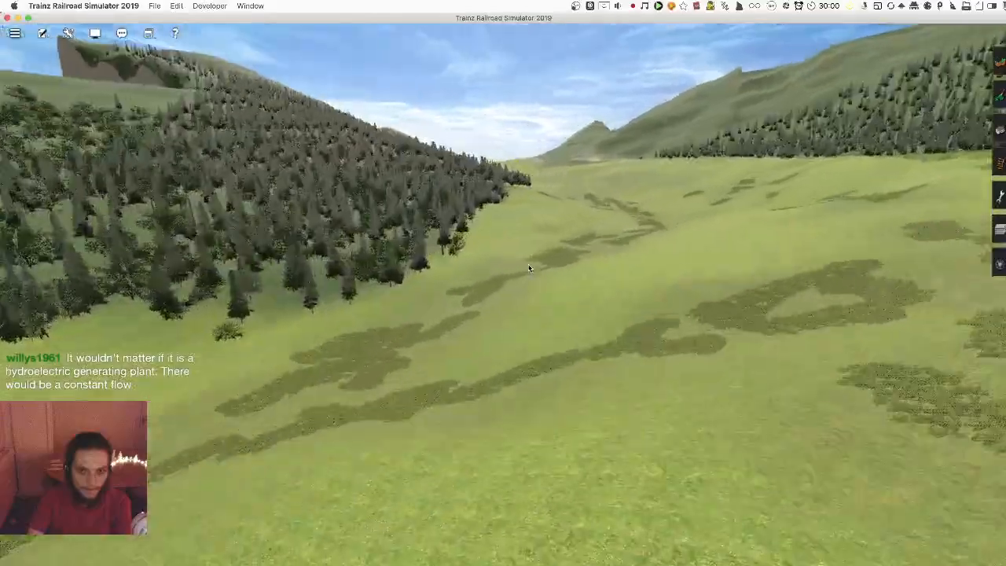
# Follow the grassy valley floor between the forested hills alongside the railway track
pyautogui.rightClick(530, 264)
pyautogui.rightClick(543, 274)
pyautogui.rightClick(583, 247)
pyautogui.rightClick(580, 252)
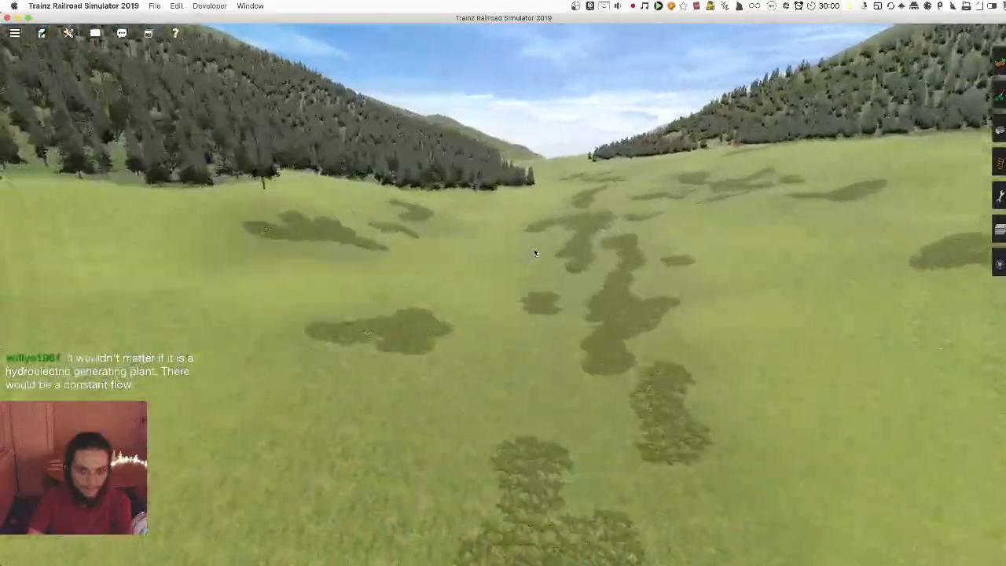
pyautogui.rightClick(535, 251)
pyautogui.rightClick(538, 172)
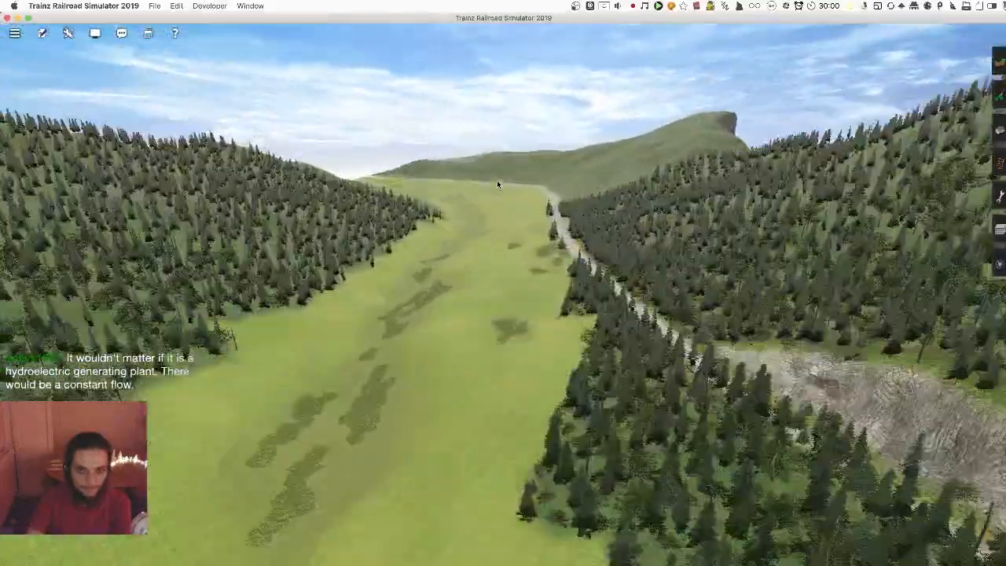
pyautogui.rightClick(498, 184)
pyautogui.rightClick(493, 203)
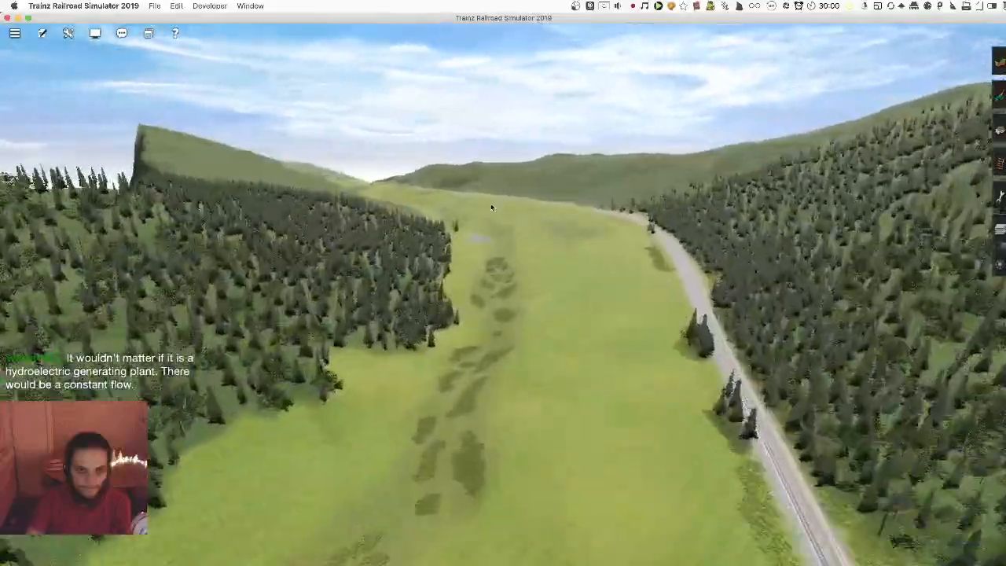
pyautogui.rightClick(500, 217)
pyautogui.rightClick(493, 227)
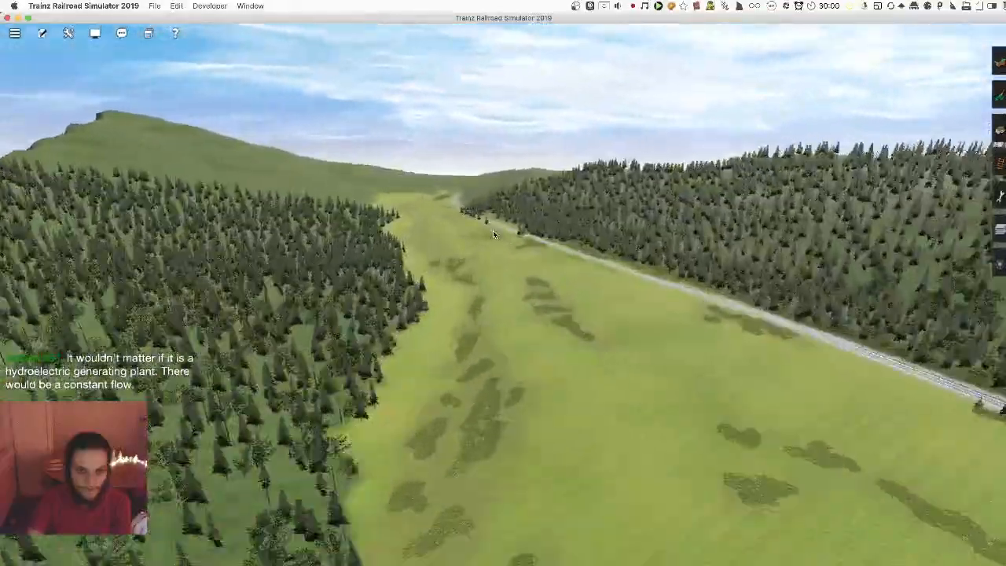
pyautogui.rightClick(492, 237)
pyautogui.rightClick(497, 252)
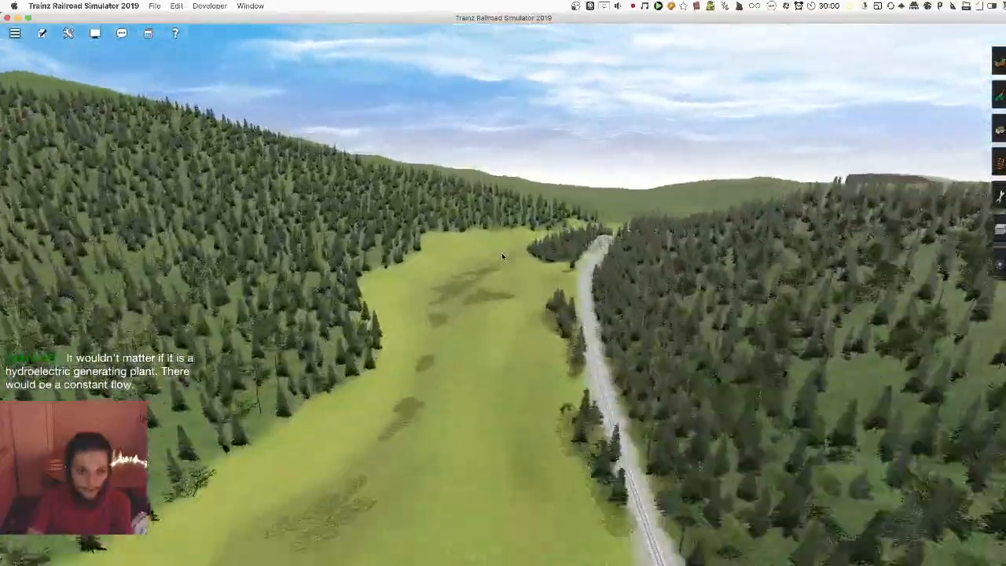
pyautogui.rightClick(517, 257)
pyautogui.rightClick(516, 262)
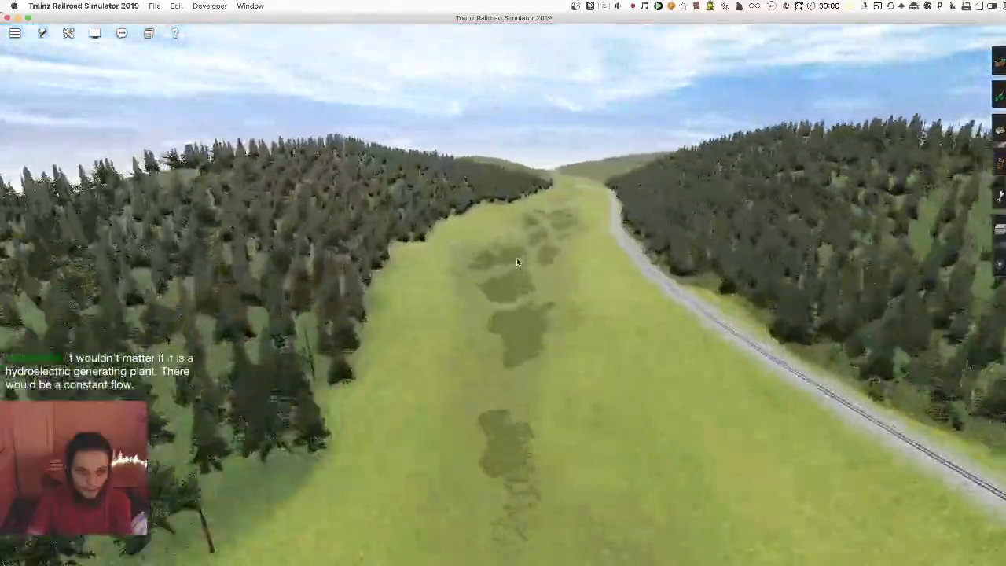
pyautogui.rightClick(509, 238)
pyautogui.rightClick(504, 223)
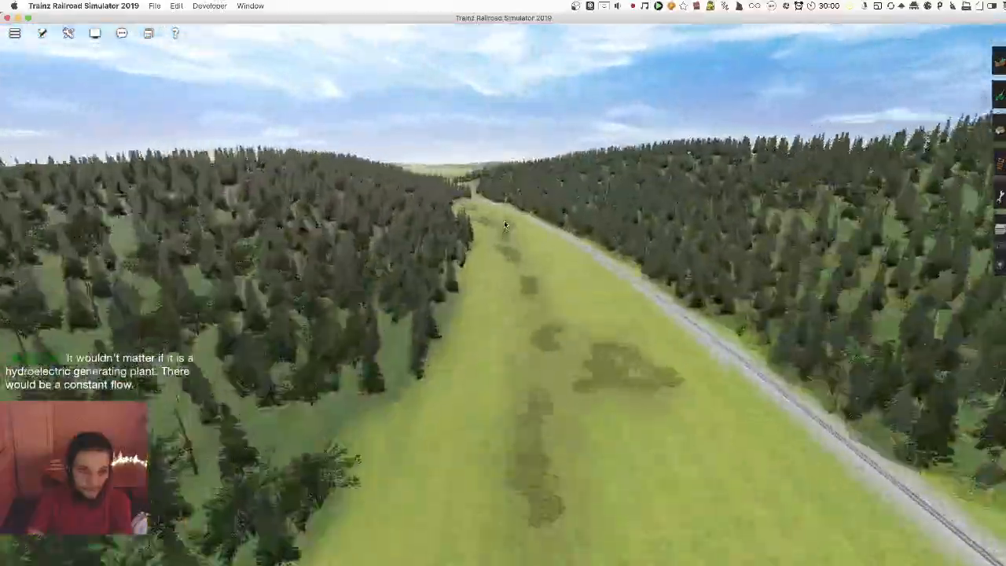
pyautogui.rightClick(489, 227)
pyautogui.rightClick(507, 244)
# Look over the wooded hills at the track junction near the trestle and follow the line back into the valley
pyautogui.press('Left')
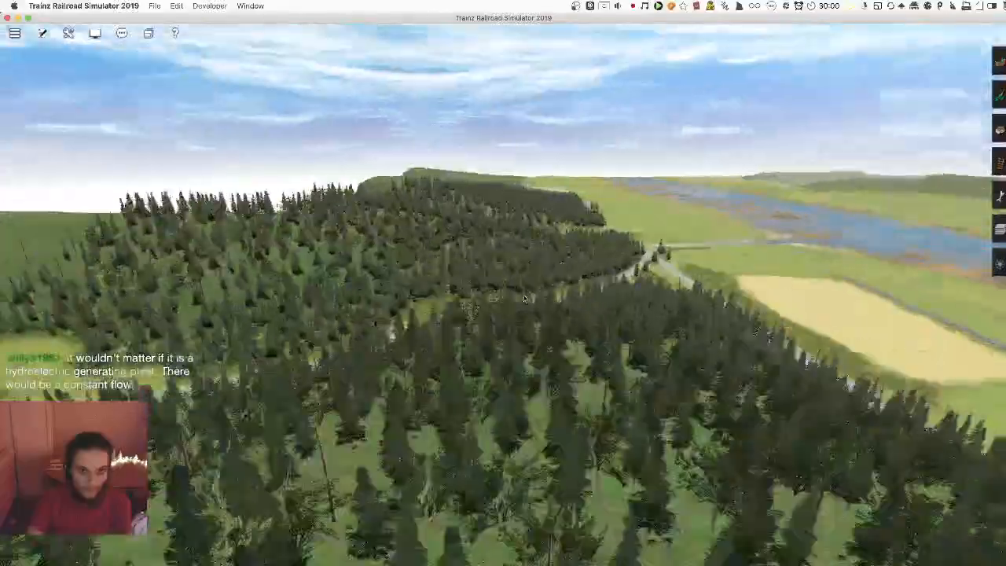
pyautogui.press('Left')
pyautogui.rightClick(515, 294)
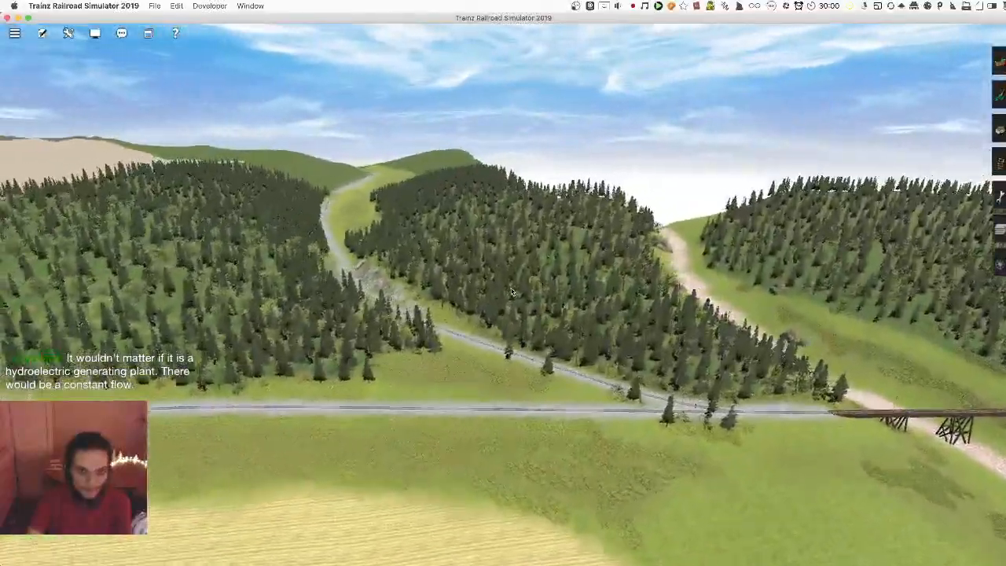
pyautogui.rightClick(512, 292)
pyautogui.press('Left')
pyautogui.press('Left')
pyautogui.rightClick(466, 215)
pyautogui.press('Left')
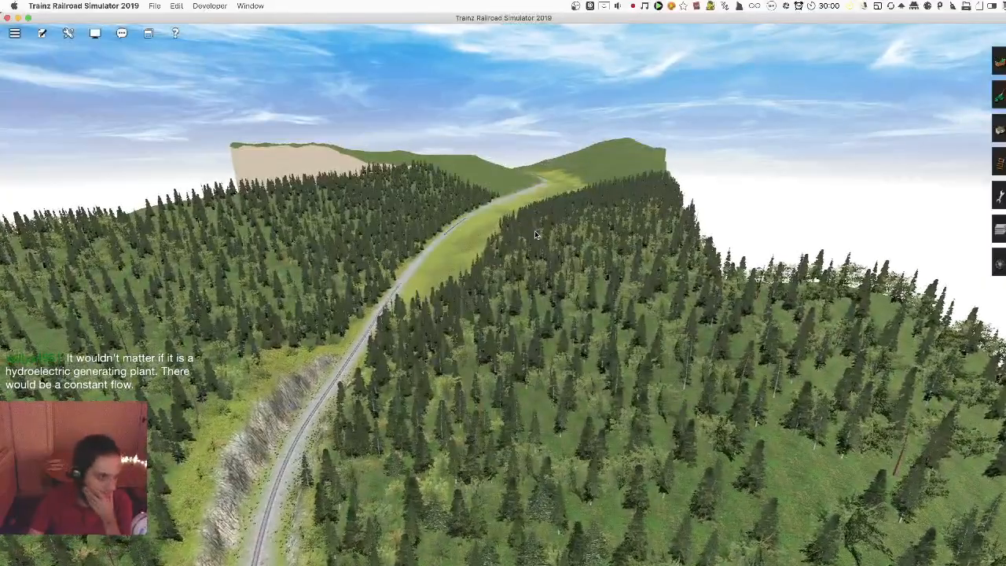
pyautogui.moveTo(520, 236); pyautogui.dragTo(509, 189, button='right')
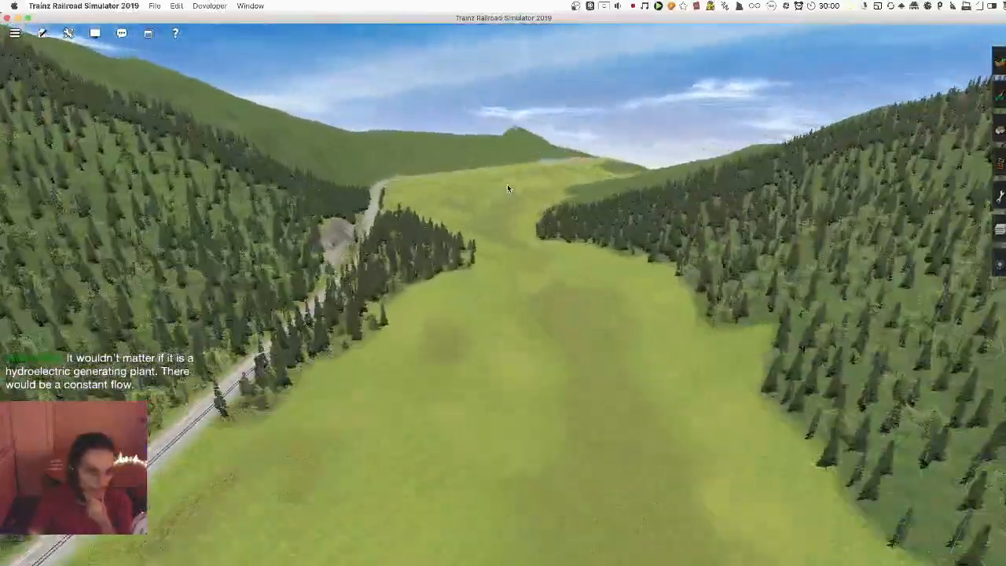
# Jump to the grassy slope above the riverbed near Nothiseah Town using the map and look around there
pyautogui.hotkey('ctrl', 'm')
pyautogui.scroll(-10, 542, 206)
pyautogui.rightClick(594, 130)
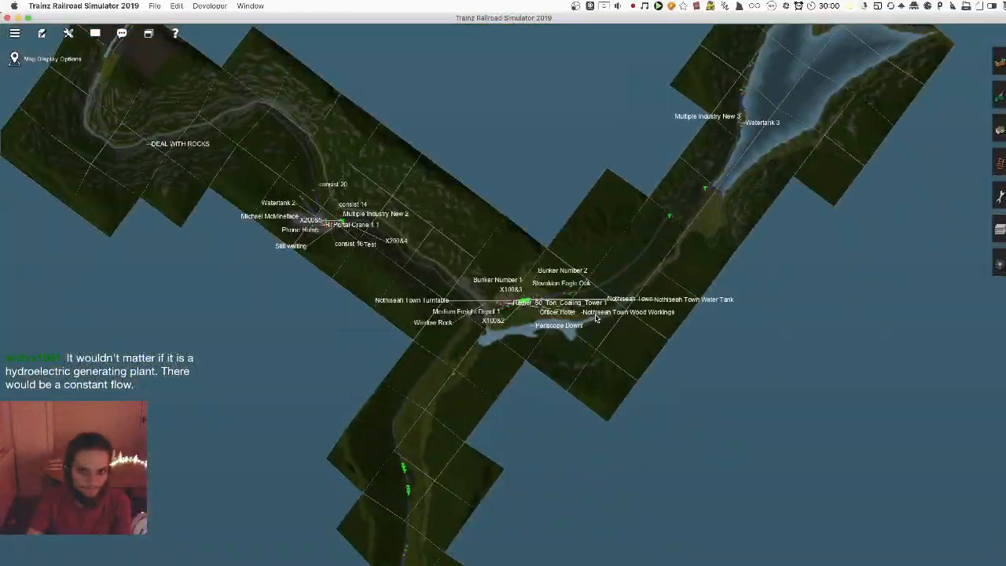
pyautogui.hotkey('ctrl', 'm')
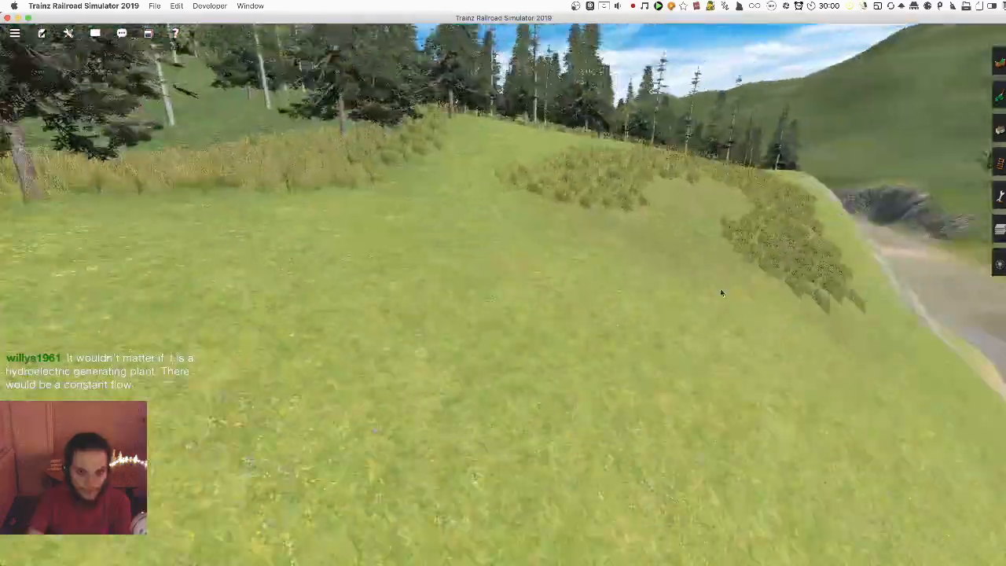
pyautogui.press('Up')
pyautogui.moveTo(721, 293); pyautogui.dragTo(501, 296, button='right')
# Return to the waterfall bridge using the map and follow the river upstream to the small waterfall in the unpainted hills
pyautogui.scroll(-10, 501, 296)
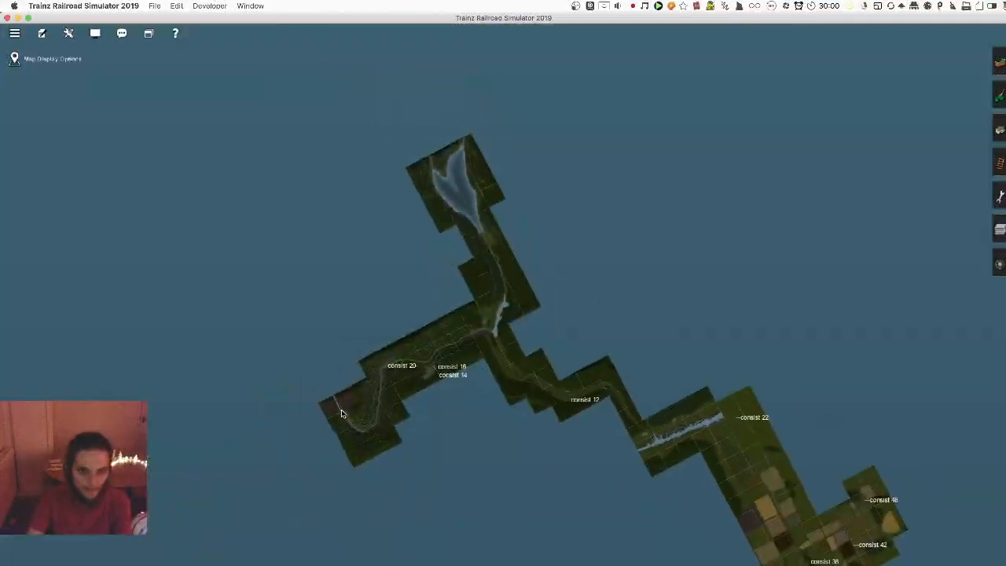
pyautogui.rightClick(342, 413)
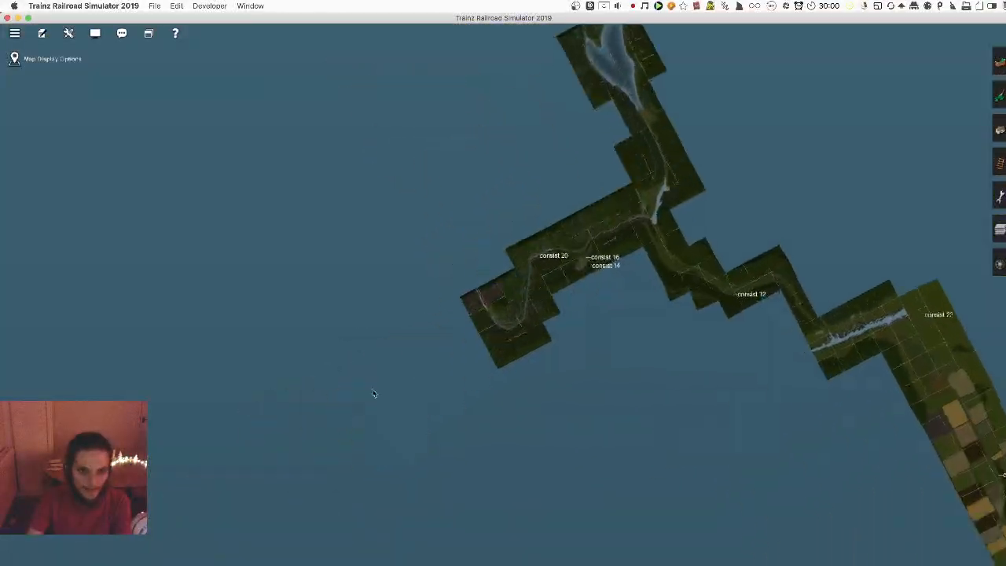
pyautogui.scroll(10, 407, 351)
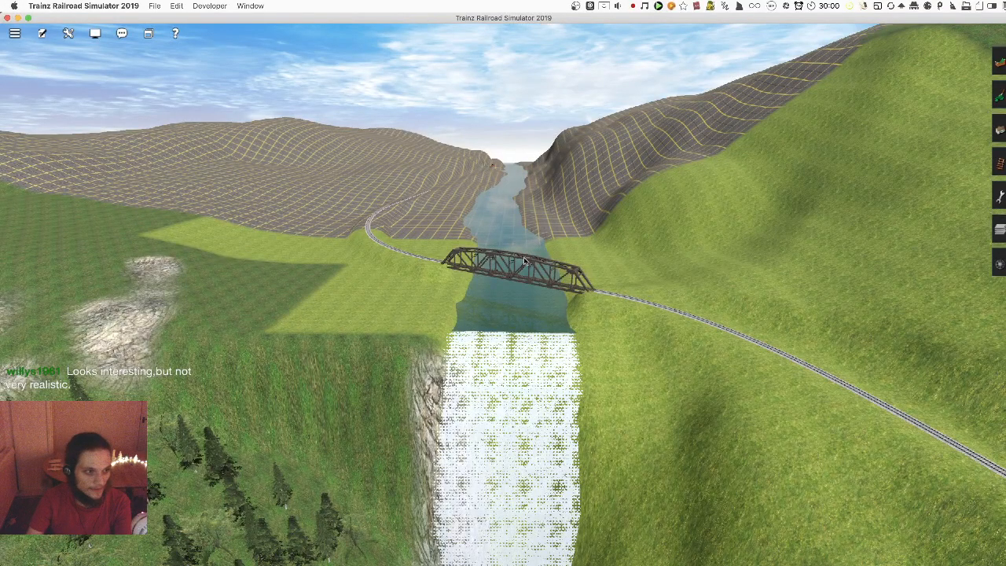
pyautogui.click(998, 95)
pyautogui.rightClick(473, 230)
pyautogui.press('Down')
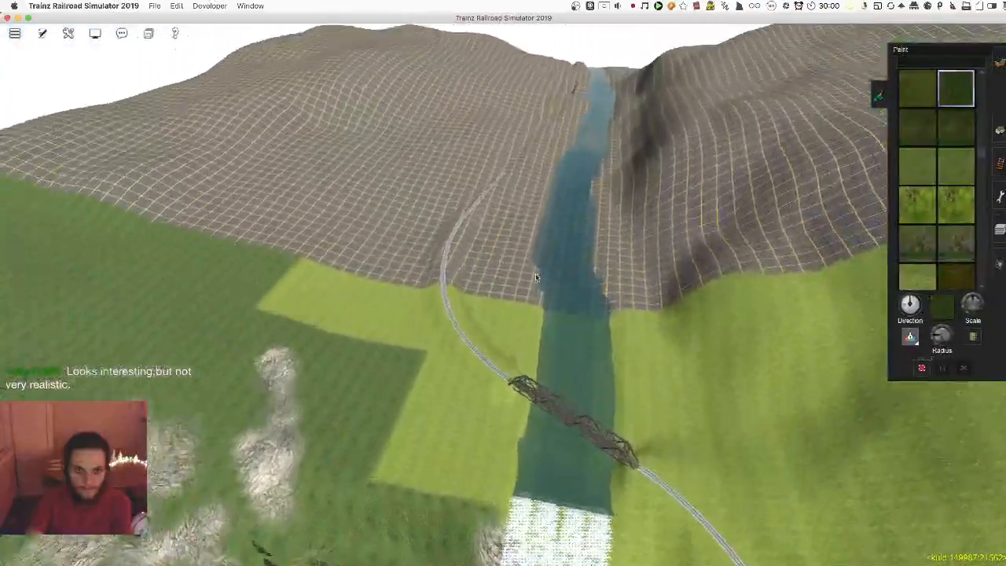
pyautogui.rightClick(525, 206)
pyautogui.rightClick(522, 191)
pyautogui.press('Left')
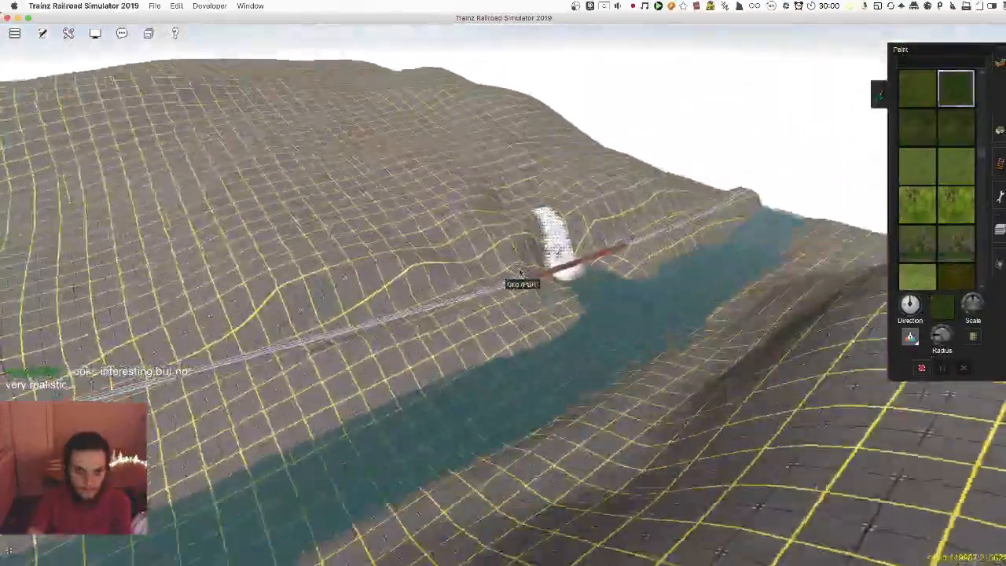
# Sample the terrain height at the top of the small waterfall and level a channel behind it to 331.64 with a larger radius
pyautogui.press('F1')
pyautogui.rightClick(572, 214)
pyautogui.scroll(5, 511, 302)
pyautogui.press('Down')
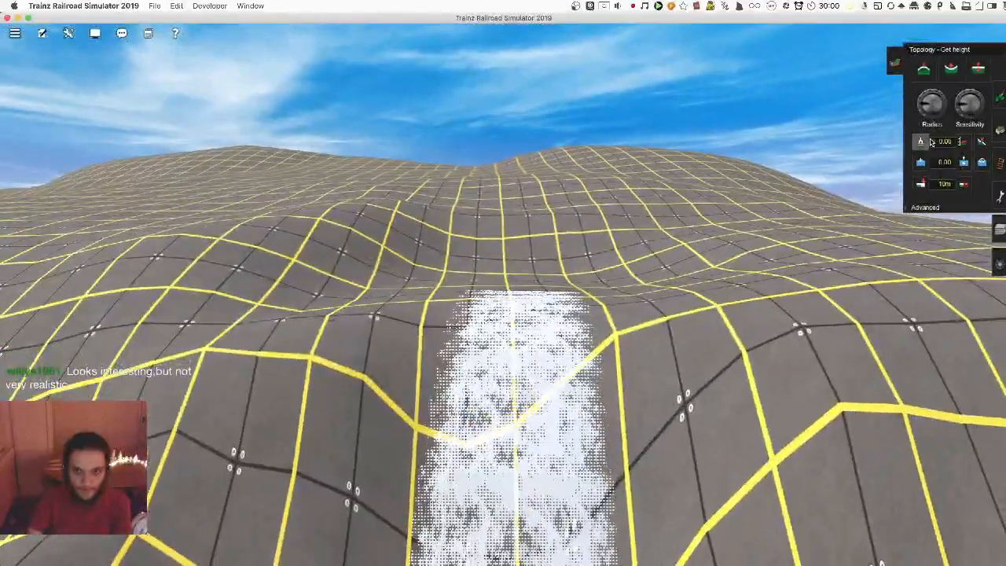
pyautogui.click(930, 142)
pyautogui.press('Up')
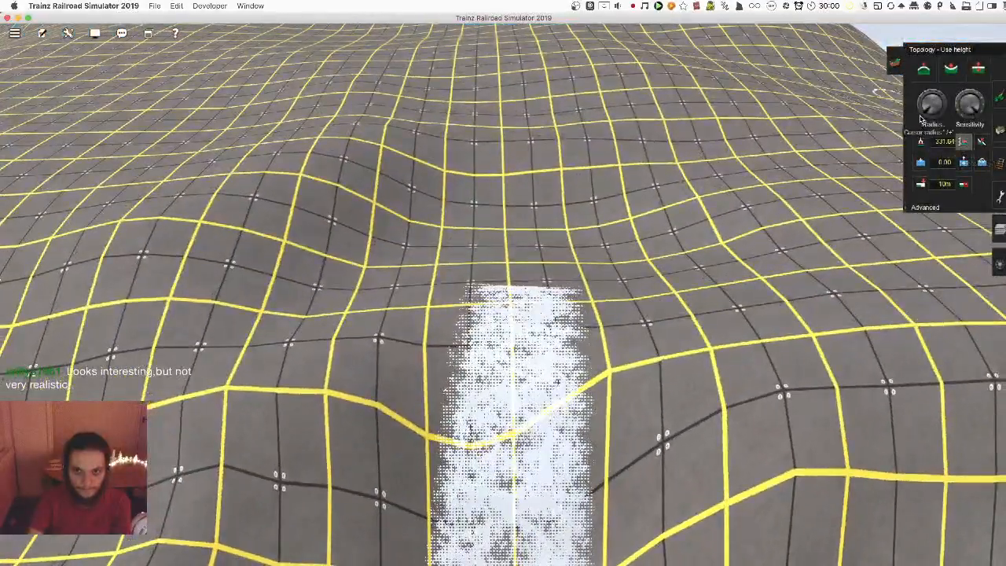
pyautogui.scroll(-5, 513, 263)
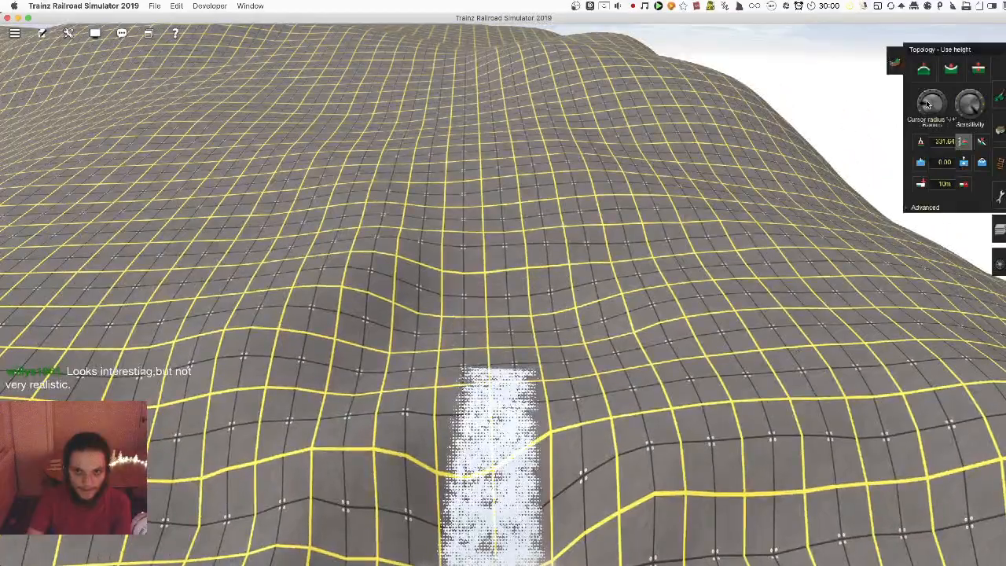
pyautogui.moveTo(506, 324)
pyautogui.mouseDown()
pyautogui.moveTo(528, 247)
pyautogui.moveTo(479, 279)
pyautogui.mouseUp()
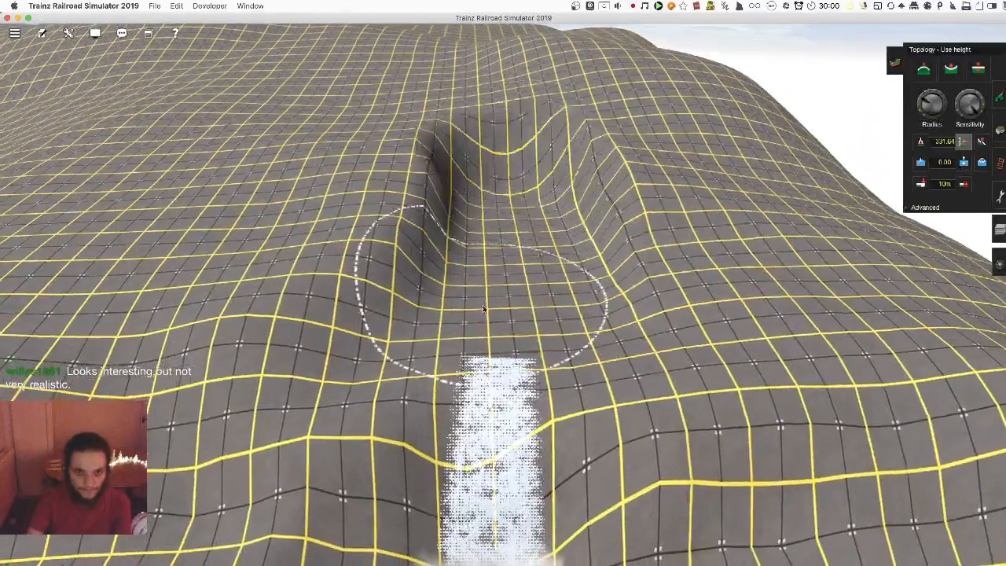
# Jump to the farm field near the trestle using the map and look over the track, road and riverbed there
pyautogui.scroll(-10, 518, 290)
pyautogui.moveTo(413, 495); pyautogui.dragTo(529, 486, button='right')
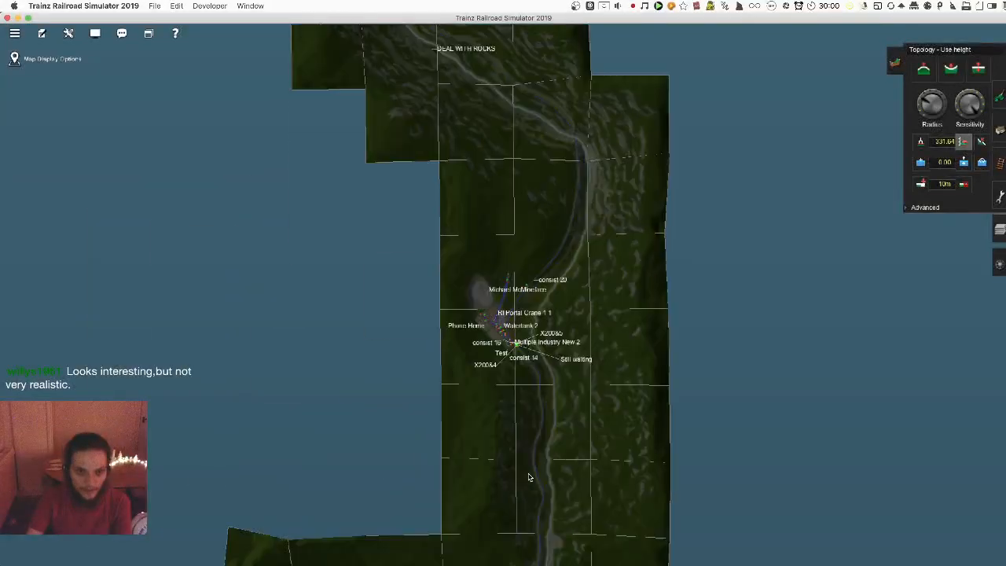
pyautogui.rightClick(474, 450)
pyautogui.rightClick(327, 381)
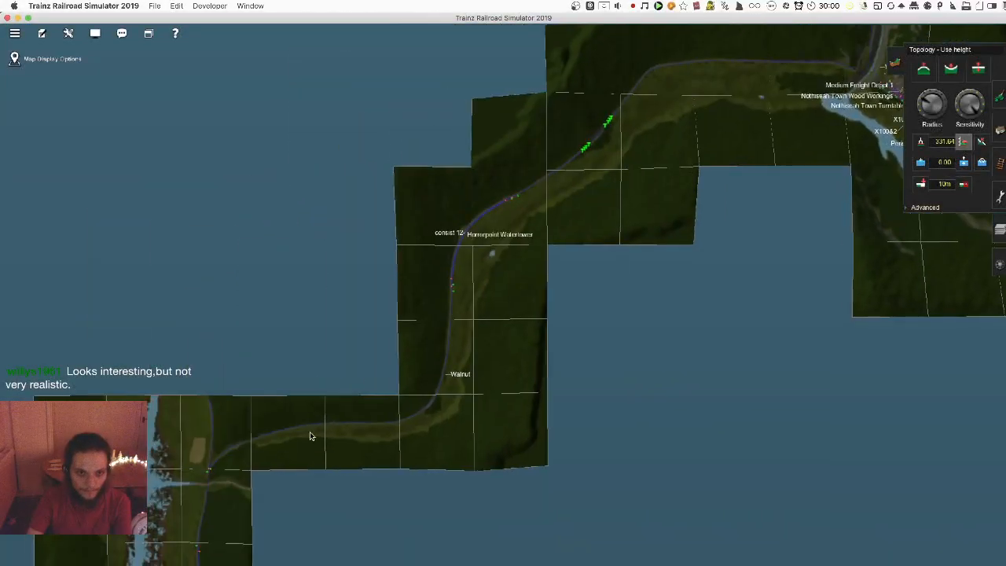
pyautogui.rightClick(320, 423)
pyautogui.scroll(10, 305, 392)
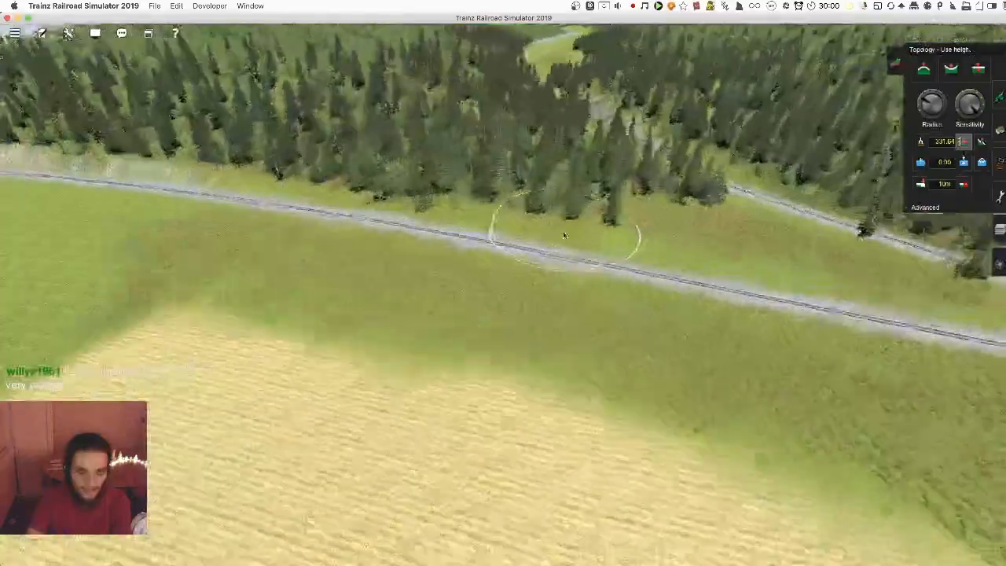
pyautogui.moveTo(563, 231); pyautogui.dragTo(502, 320, button='right')
pyautogui.rightClick(524, 420)
pyautogui.rightClick(549, 385)
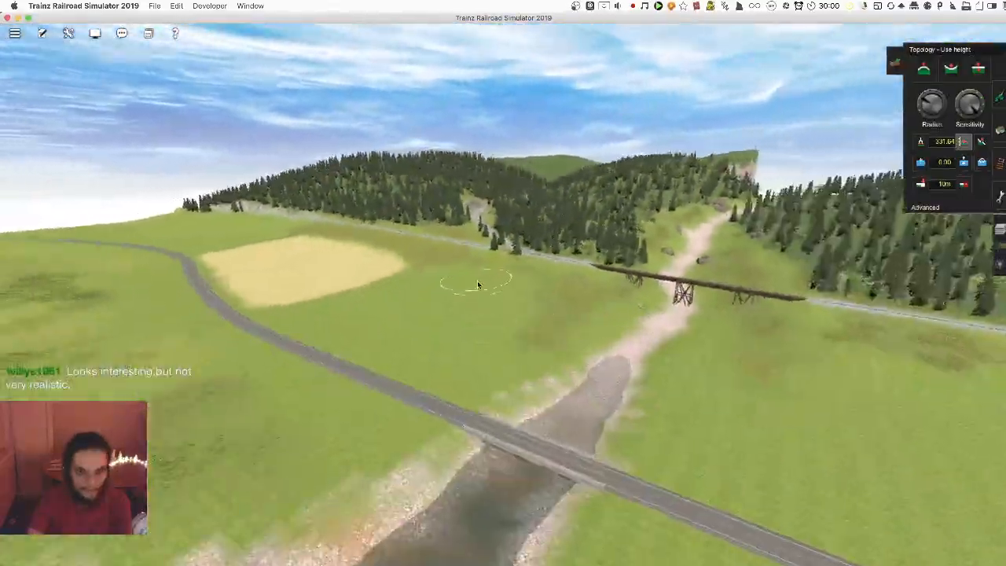
# Examine the track junction below the wooded hills and follow the line through the cutting into the valley
pyautogui.rightClick(478, 280)
pyautogui.press('Up')
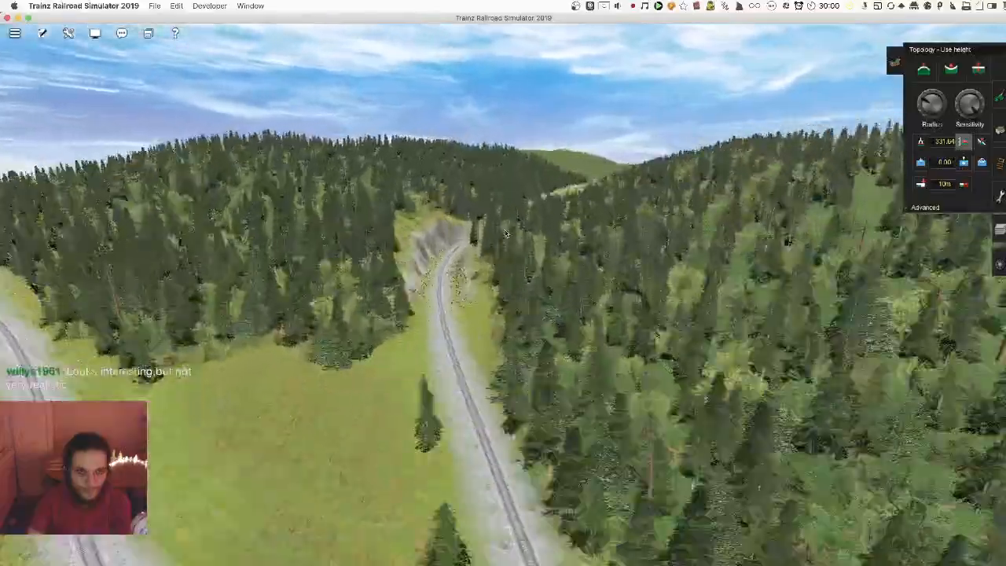
pyautogui.press('Down')
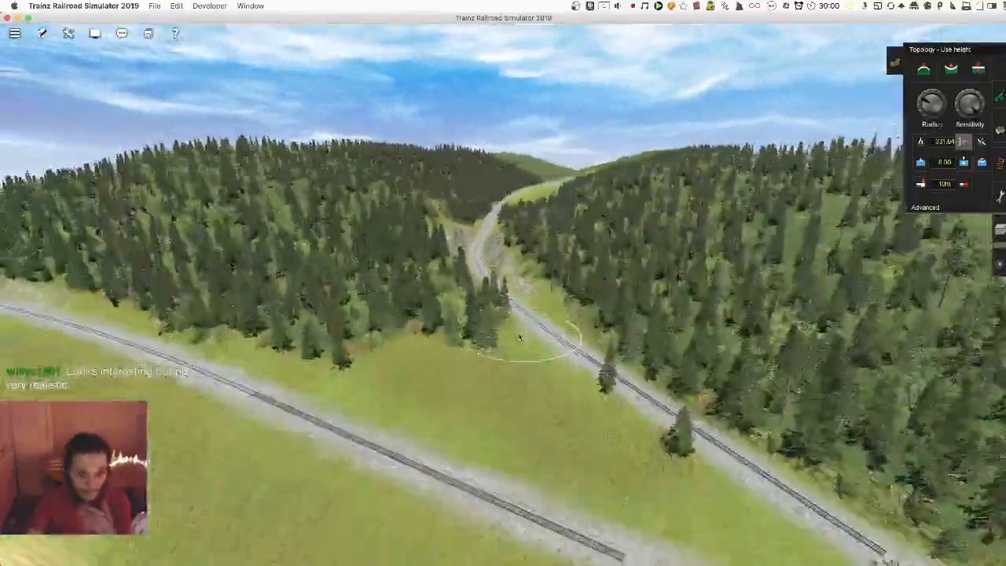
pyautogui.press('Up')
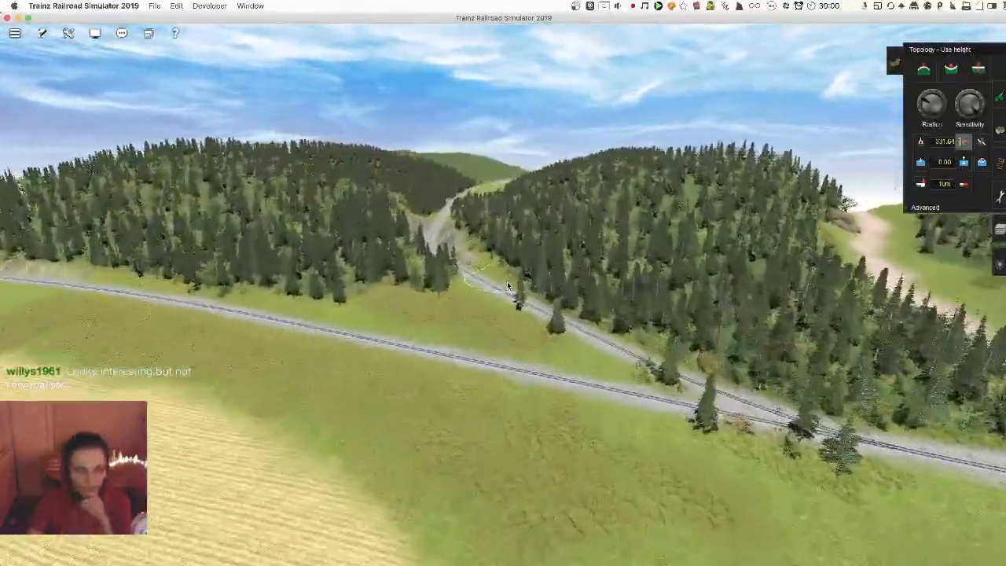
pyautogui.press('Up')
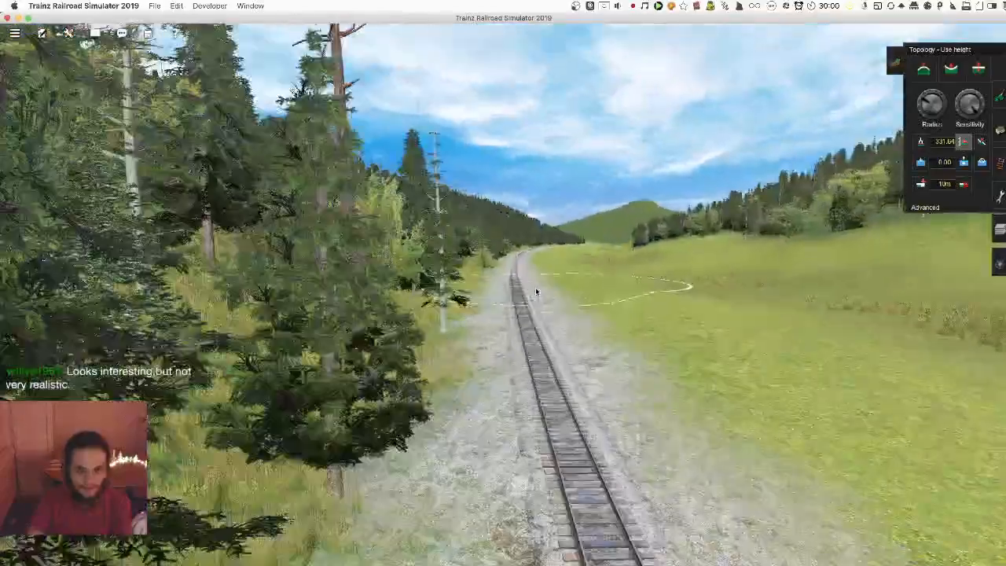
# Inspect the shallow dip in the meadow beside the track while following the valley towards the first pond
pyautogui.rightClick(536, 291)
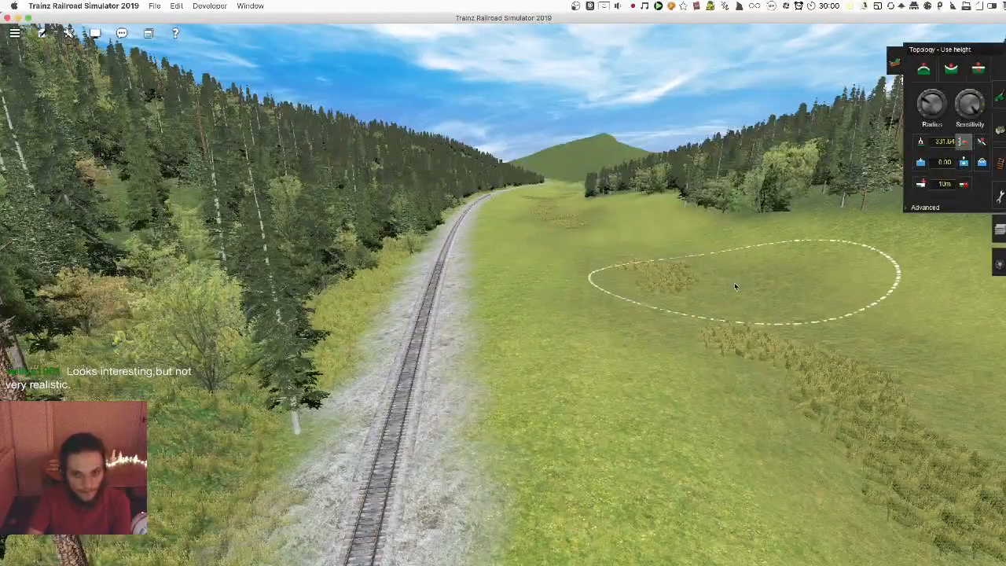
pyautogui.press('Up')
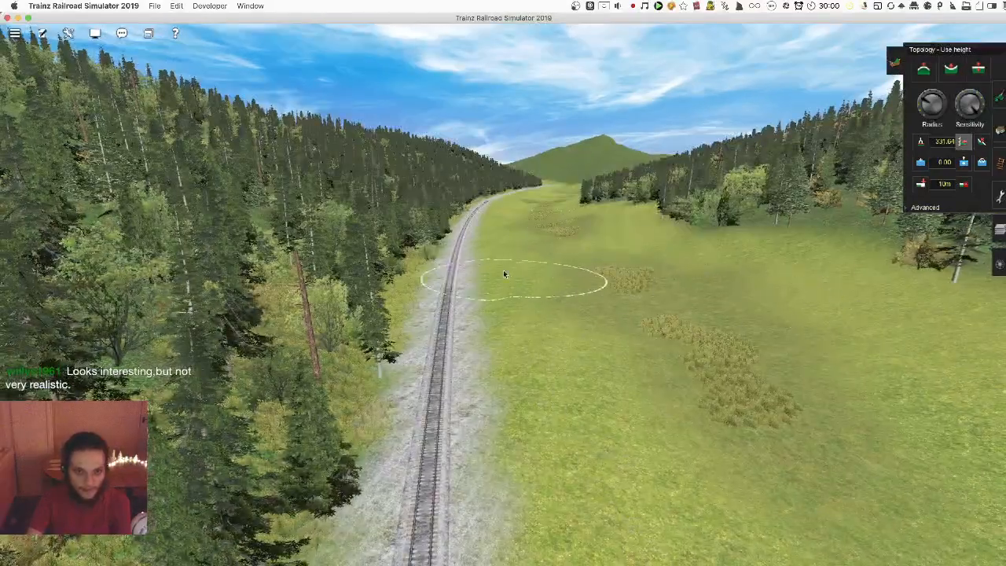
pyautogui.press('Up')
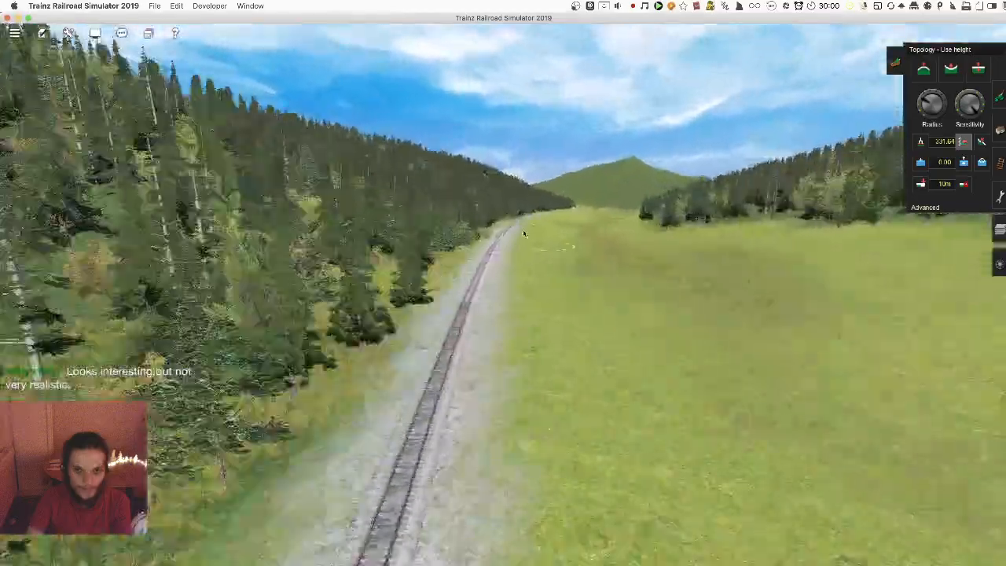
pyautogui.press('Right')
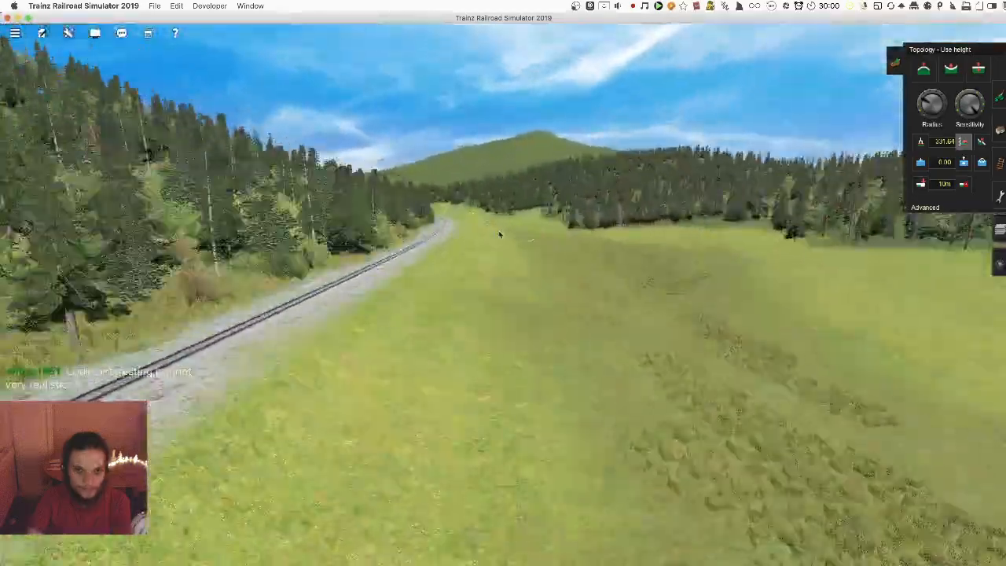
pyautogui.press('Up')
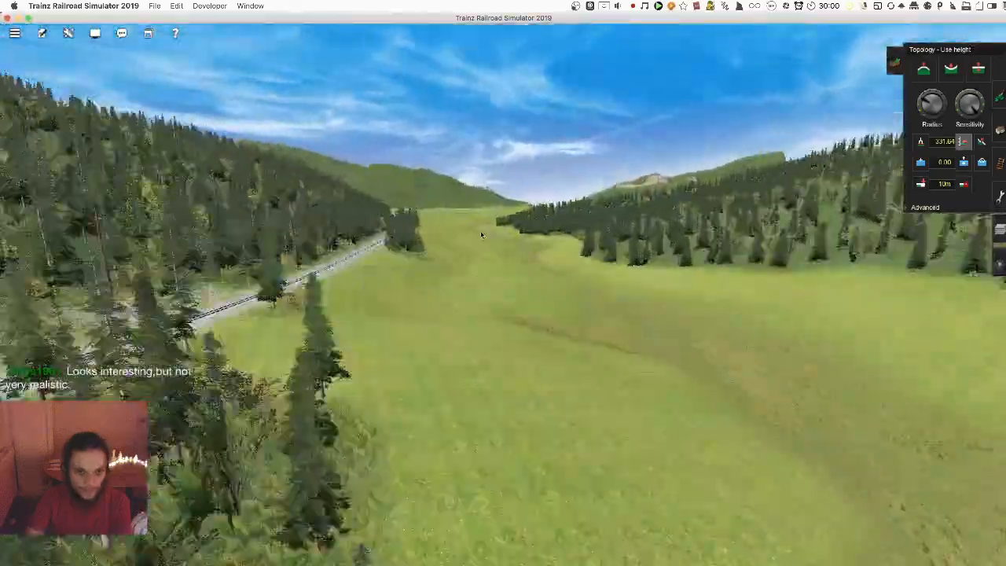
pyautogui.press('Left')
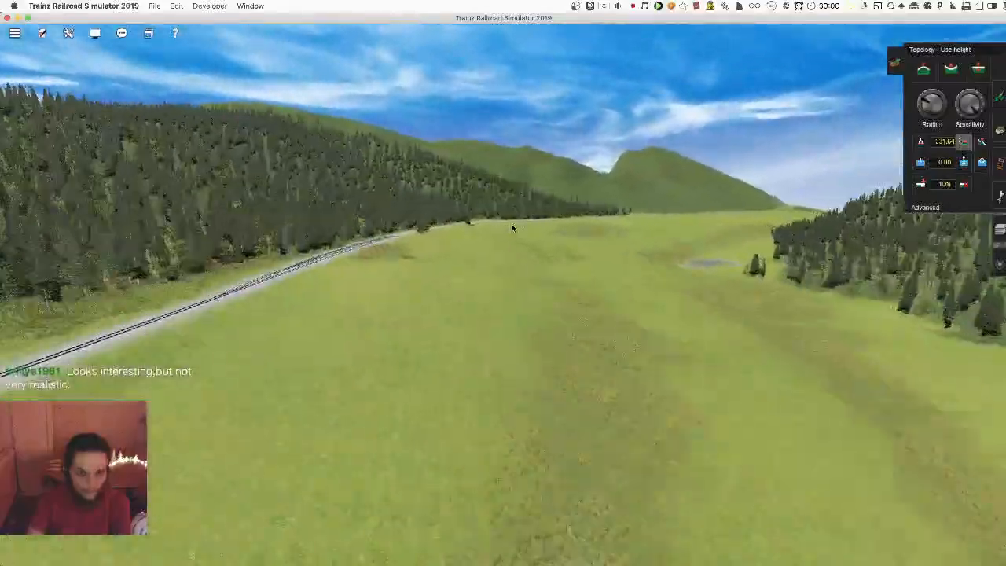
# Look over the pond opposite the water tower and follow the valley on to the small round pond before the lake
pyautogui.press('Up')
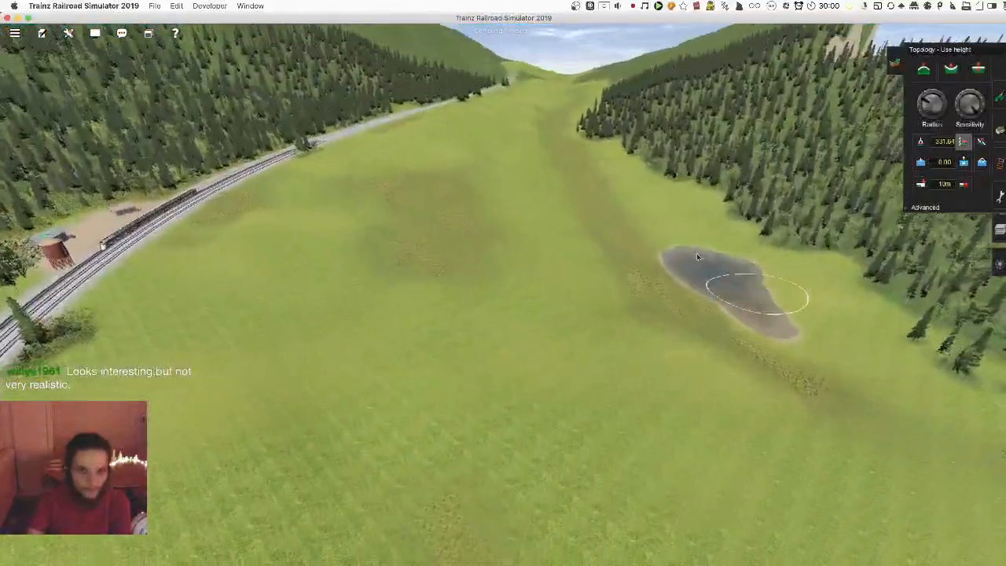
pyautogui.press('Up')
pyautogui.press('Right')
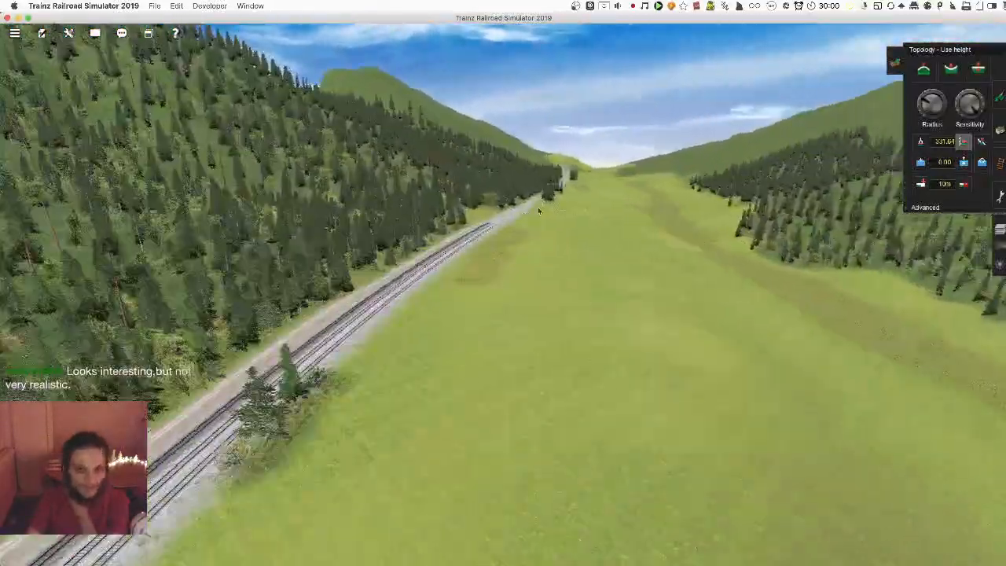
pyautogui.press('Right')
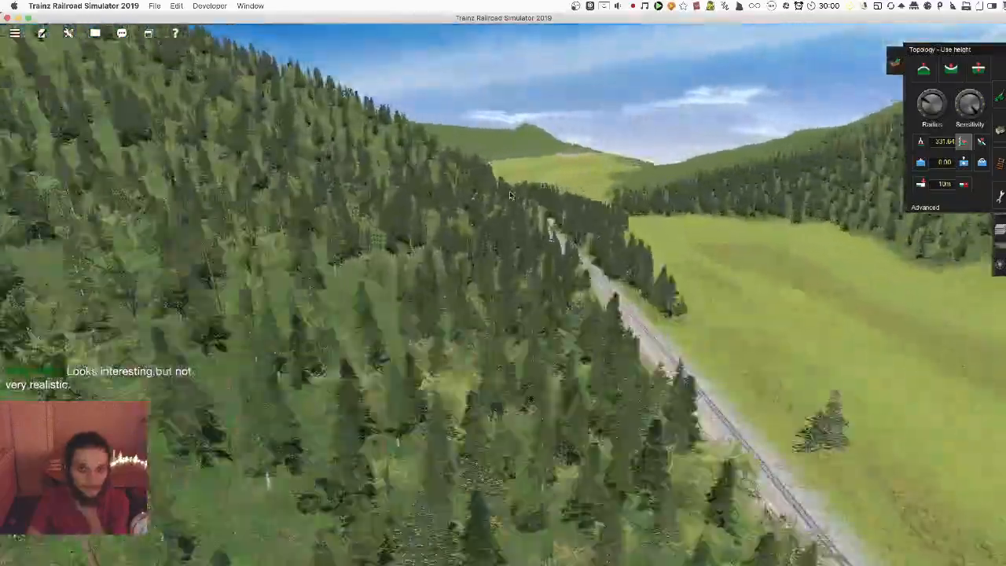
pyautogui.press('Up')
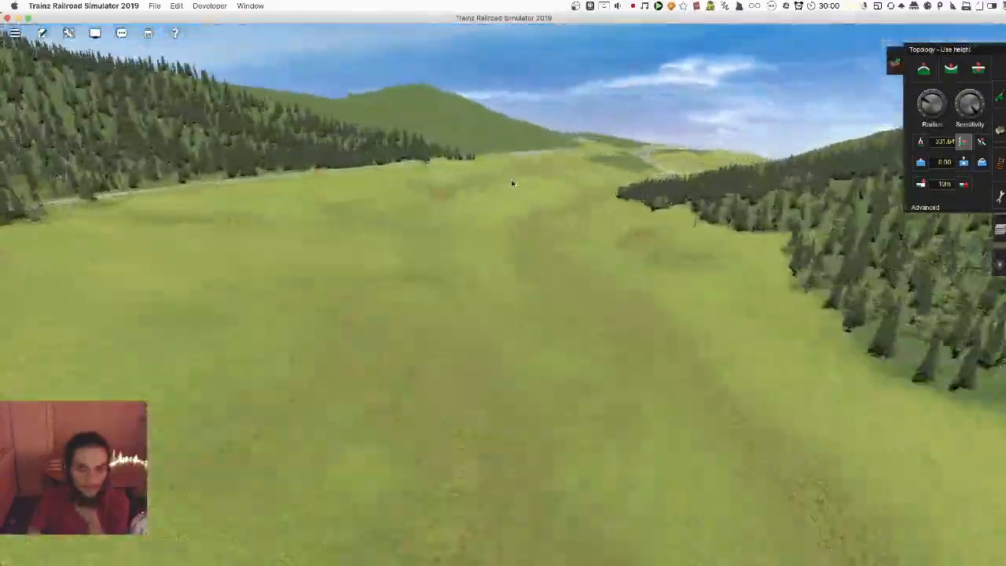
pyautogui.press('Up')
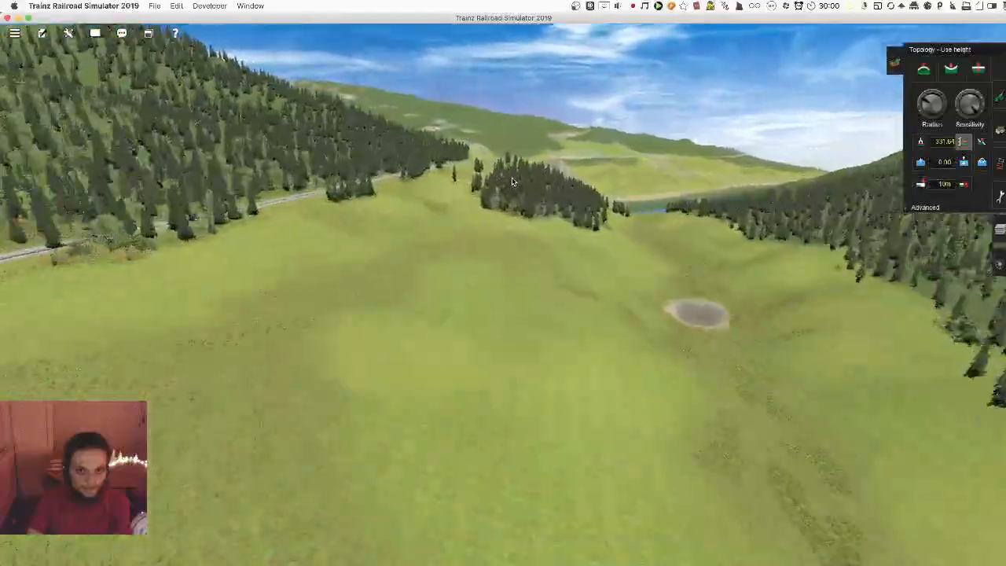
# Examine the whitewater stream under the bridges, its outlet into the lake and the valley beyond the lake's end
pyautogui.press('Up')
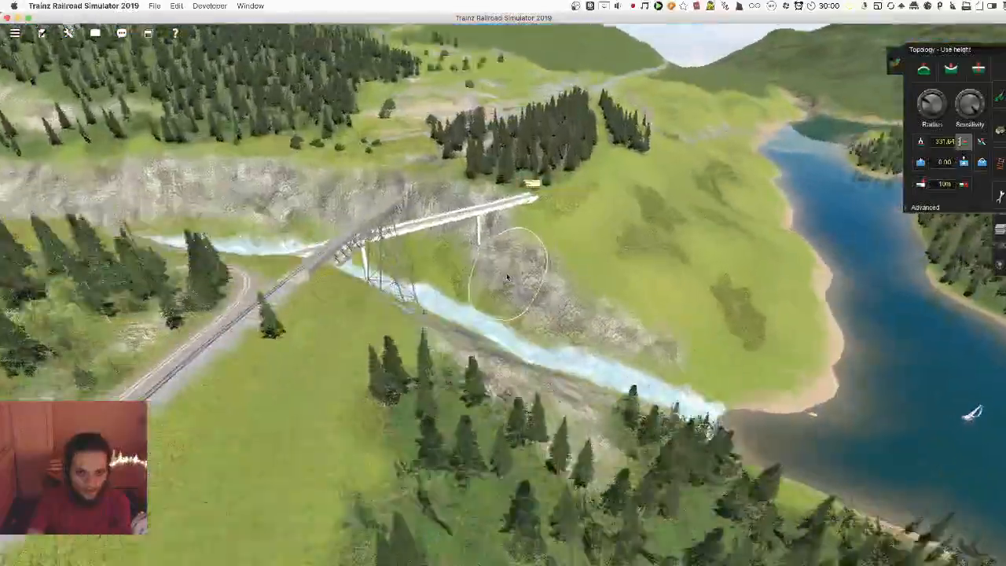
pyautogui.moveTo(507, 277); pyautogui.dragTo(530, 276, button='middle')
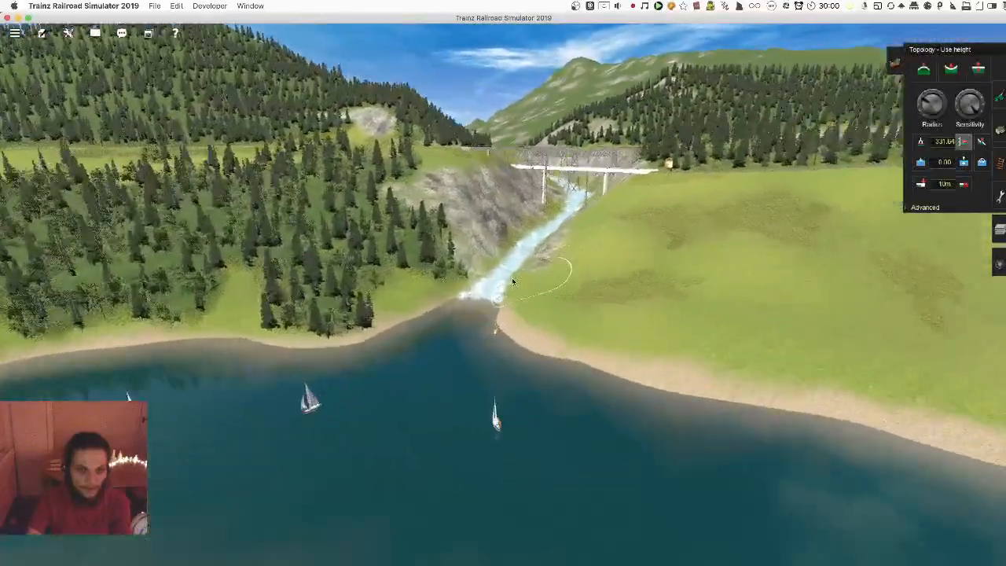
pyautogui.scroll(10, 516, 280)
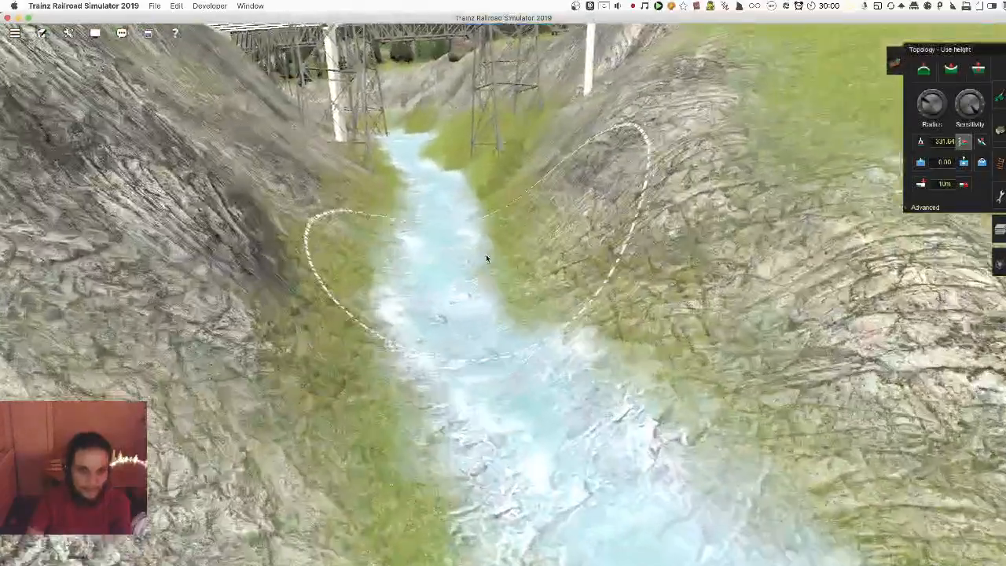
pyautogui.moveTo(486, 255); pyautogui.dragTo(480, 261, button='right')
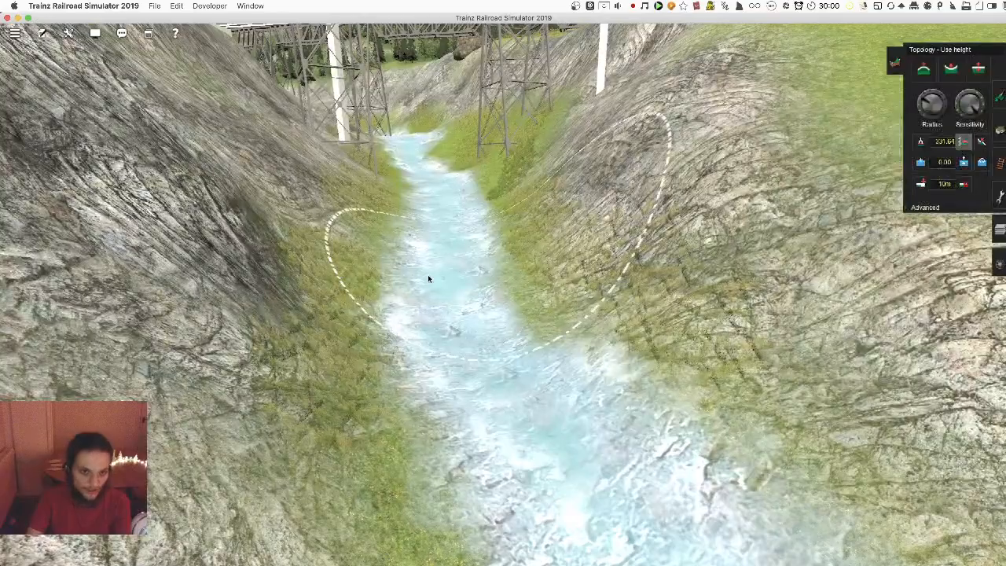
pyautogui.scroll(-10, 421, 265)
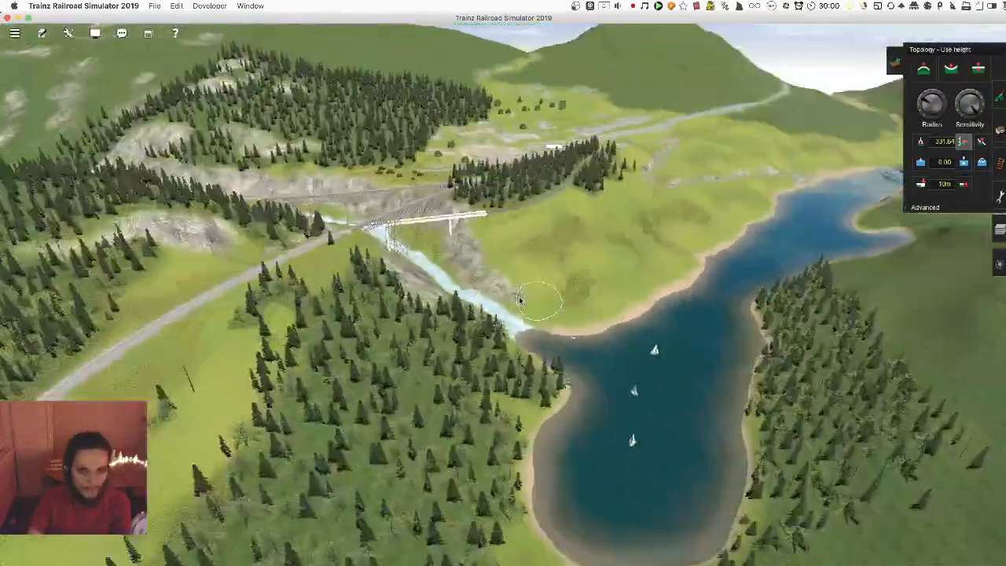
pyautogui.moveTo(520, 300); pyautogui.dragTo(619, 292, button='right')
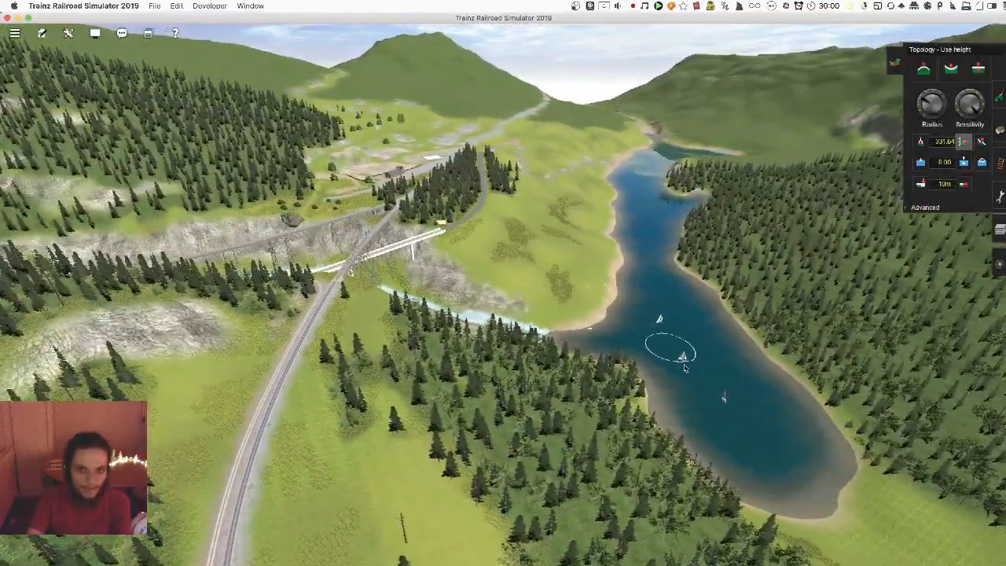
pyautogui.moveTo(641, 381); pyautogui.dragTo(506, 321, button='right')
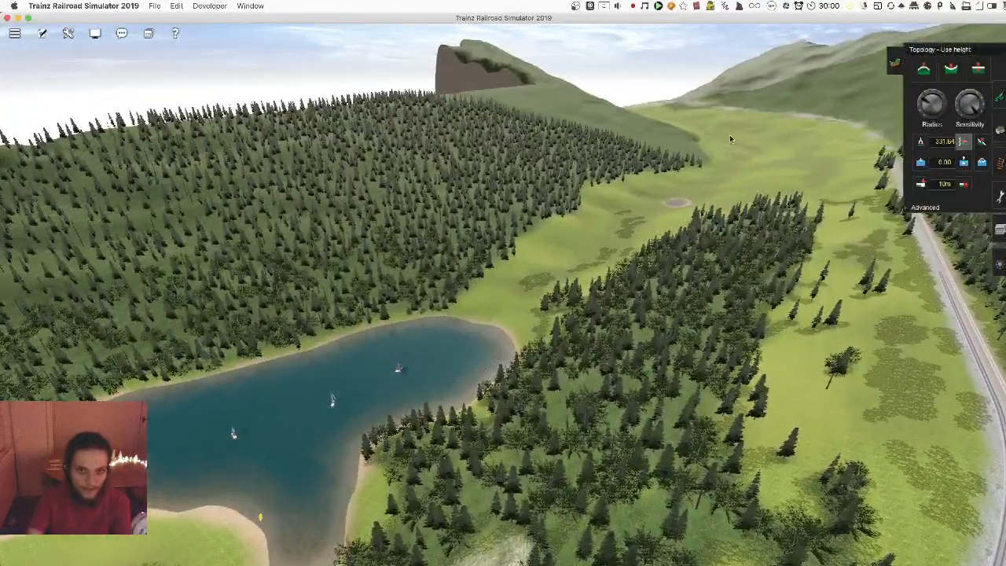
# Examine the curved dam, the reservoir behind it and the narrow stream valley below
pyautogui.moveTo(331, 346); pyautogui.dragTo(507, 286, button='right')
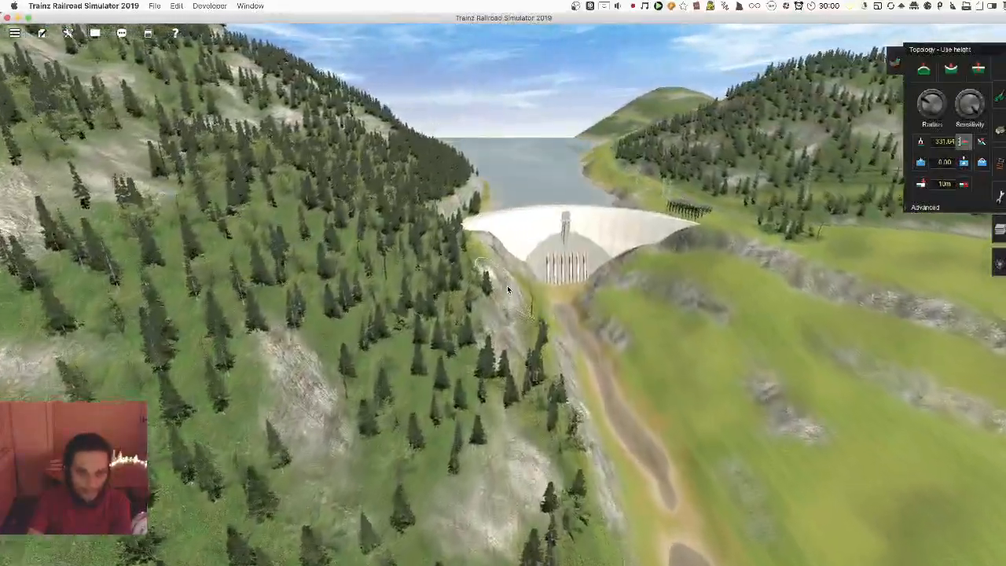
pyautogui.press('Left')
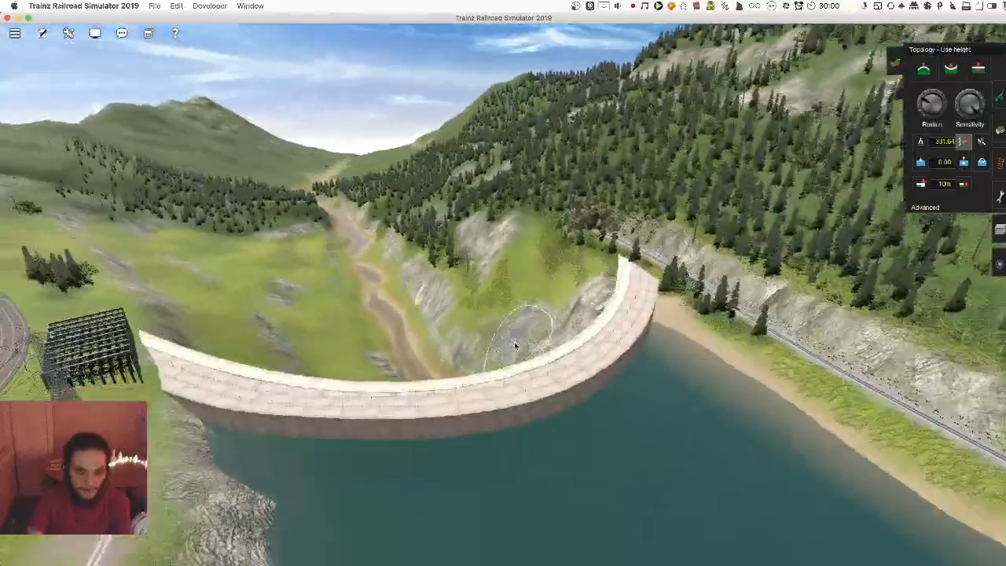
pyautogui.moveTo(514, 341); pyautogui.dragTo(487, 391, button='right')
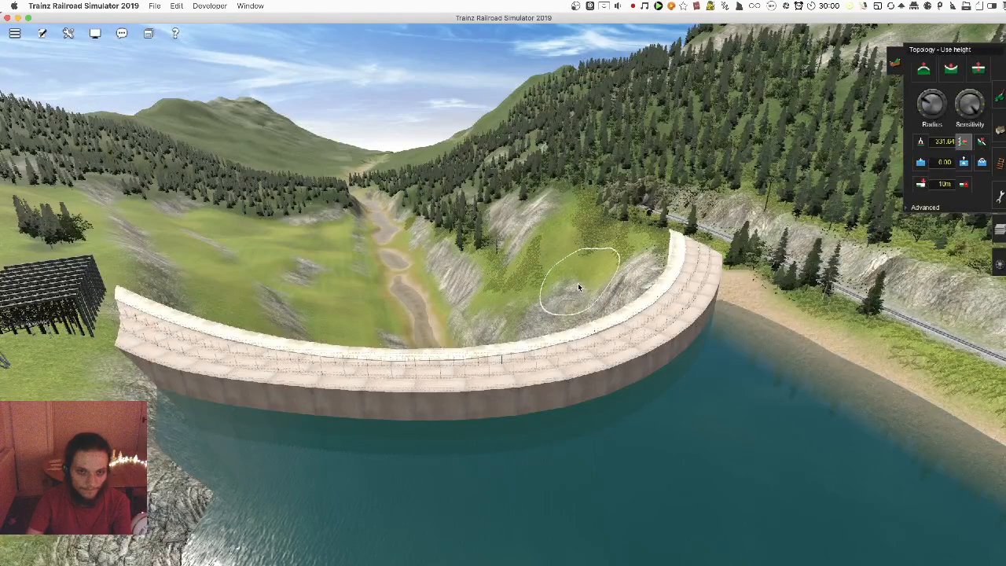
# Return to the bare terrain at the red waterfall bridge and inspect the steep trench cut into the hills behind it
pyautogui.press('m')
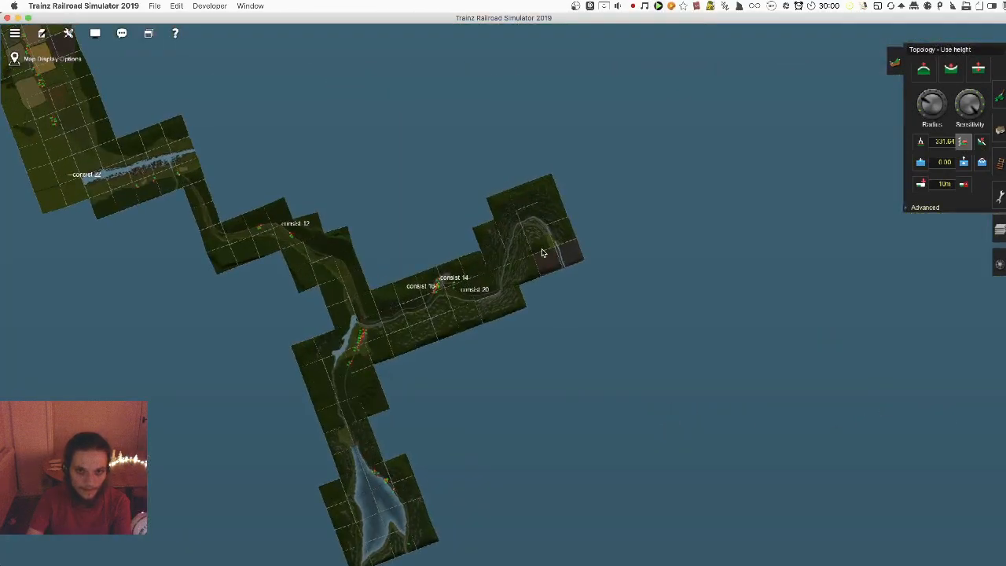
pyautogui.press('m')
pyautogui.moveTo(456, 317); pyautogui.dragTo(496, 198, button='right')
pyautogui.moveTo(497, 314)
pyautogui.mouseDown(button='right')
pyautogui.moveTo(528, 281)
pyautogui.moveTo(514, 265)
pyautogui.moveTo(495, 271)
pyautogui.moveTo(494, 295)
pyautogui.mouseUp(button='right')
pyautogui.moveTo(494, 296)
pyautogui.mouseDown()
pyautogui.moveTo(530, 339)
pyautogui.moveTo(475, 241)
pyautogui.moveTo(508, 331)
pyautogui.moveTo(484, 206)
pyautogui.mouseUp()
pyautogui.moveTo(517, 139)
pyautogui.mouseDown()
pyautogui.moveTo(488, 118)
pyautogui.moveTo(480, 150)
pyautogui.moveTo(492, 216)
pyautogui.moveTo(663, 140)
pyautogui.mouseUp()
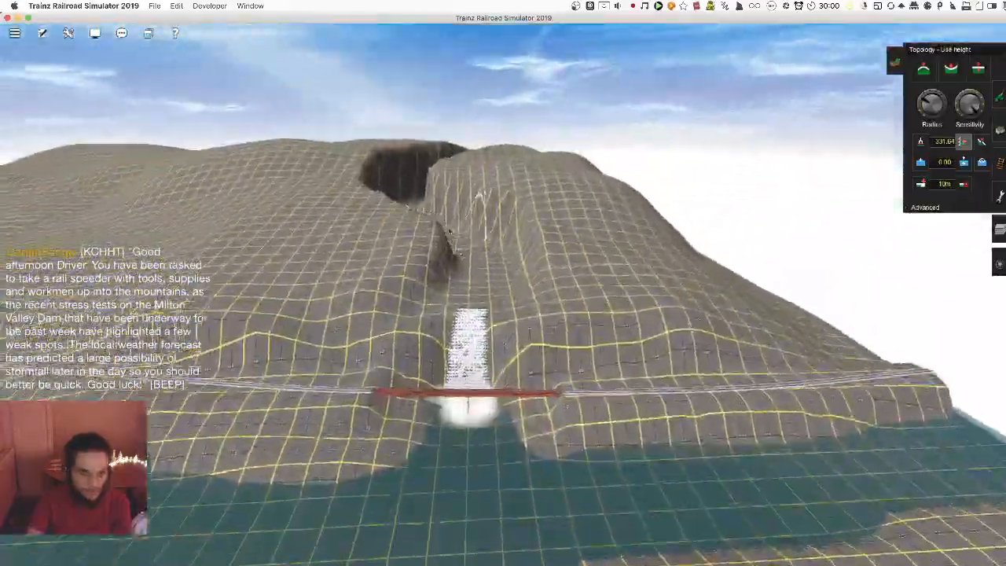
pyautogui.rightClick(450, 231)
pyautogui.press('Left')
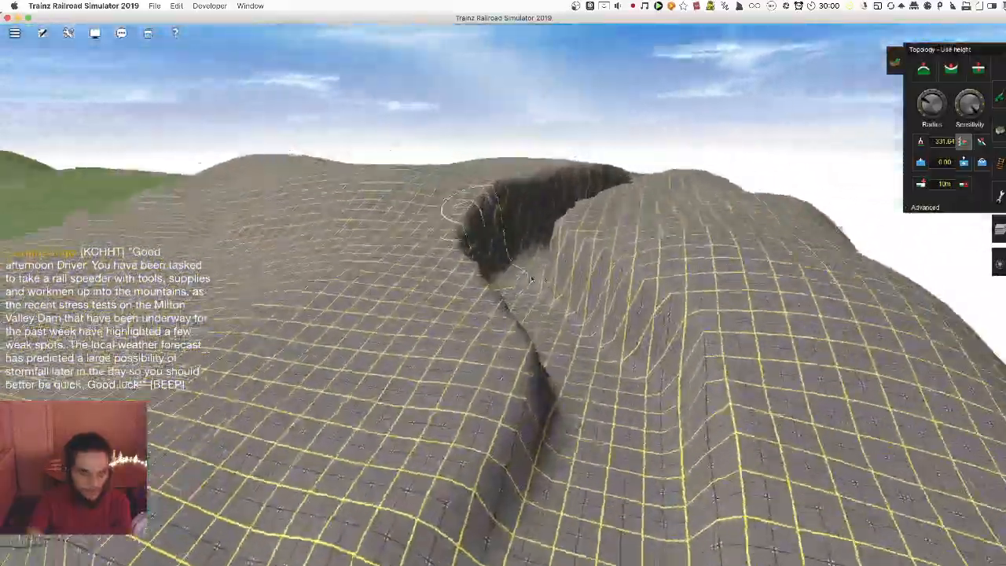
pyautogui.press('Left')
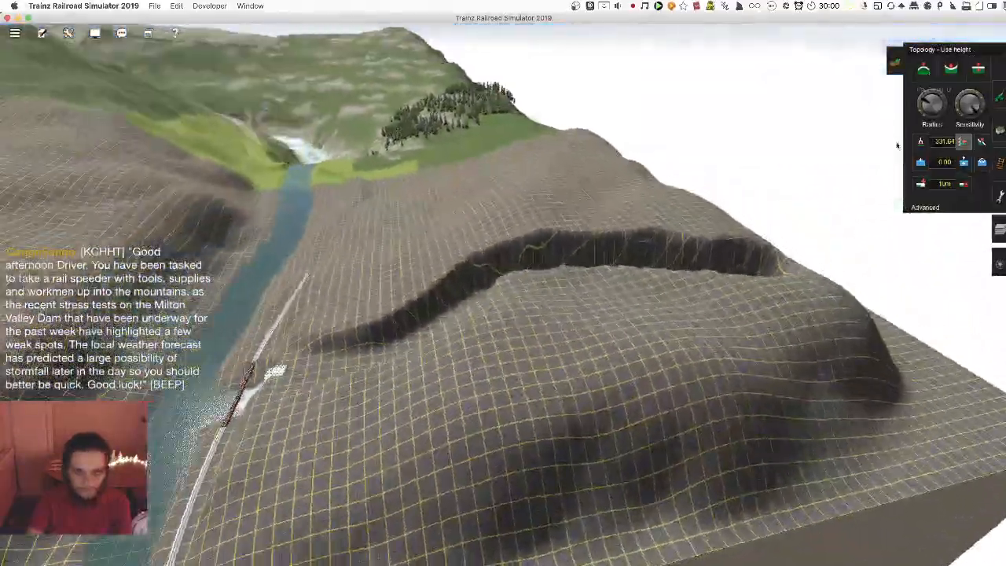
# Raise the hills around the trench above the waterfall using Height up with an enlarged brush radius
pyautogui.press('Up')
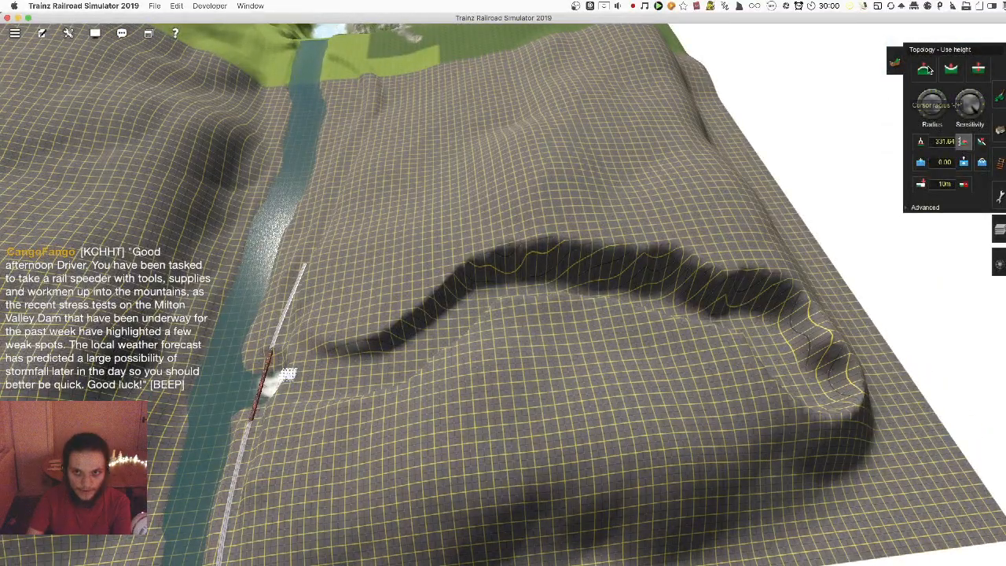
pyautogui.press('Left')
pyautogui.press('pagedown')
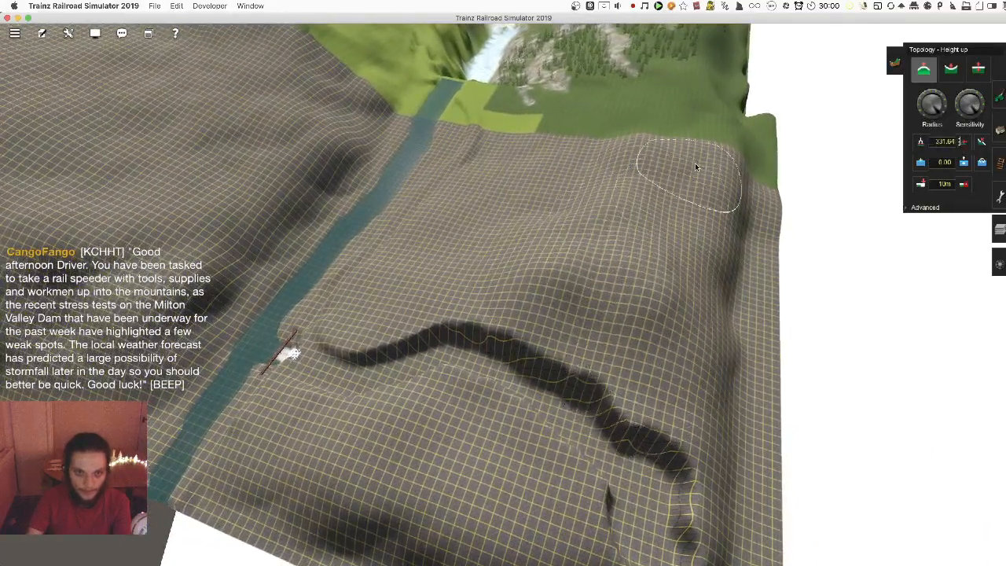
pyautogui.press('Left')
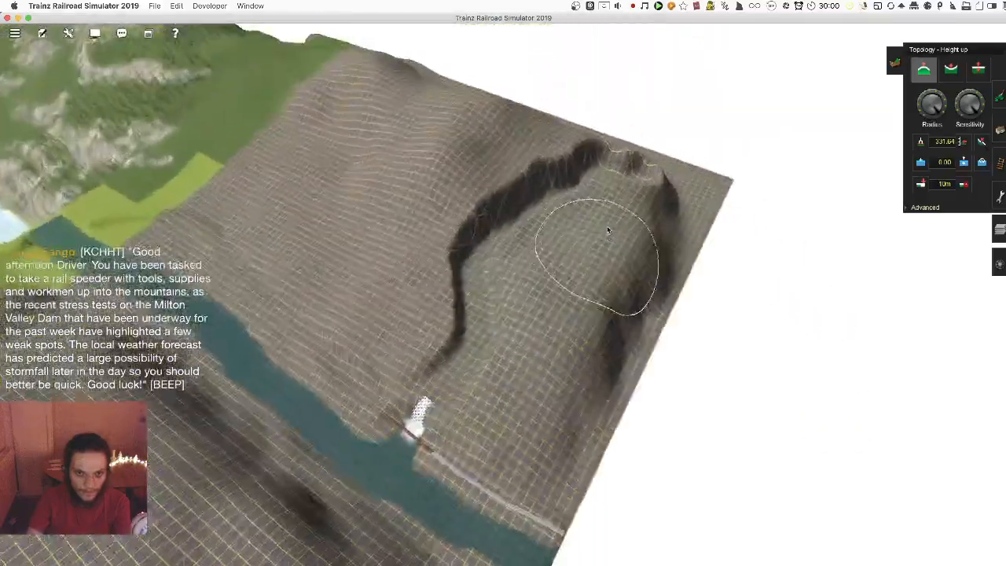
pyautogui.press('Down')
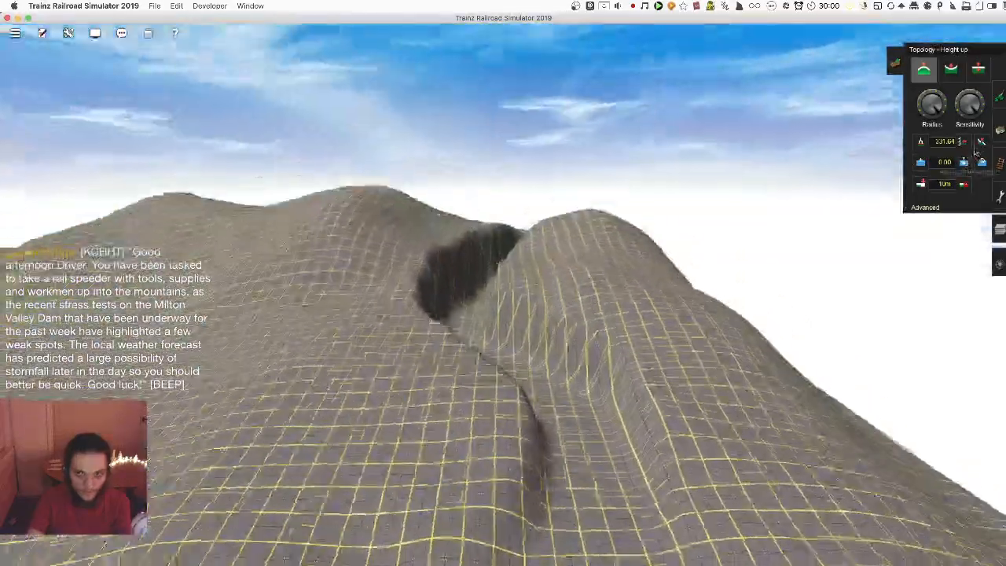
# Widen the narrow trench into a broader valley with the Plateau tool, working towards the upper end
pyautogui.click(981, 142)
pyautogui.press('Up')
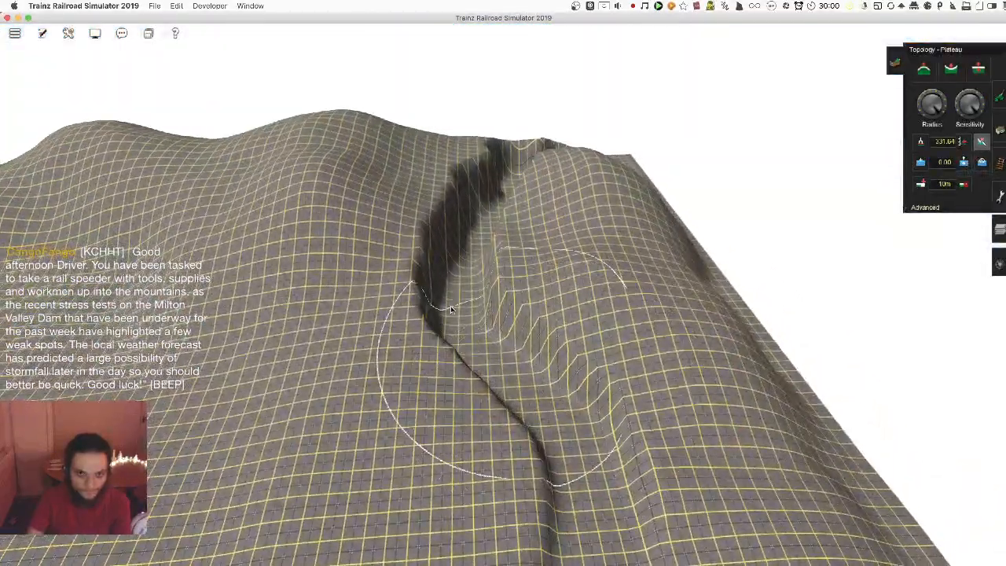
pyautogui.moveTo(453, 313); pyautogui.dragTo(481, 327)
pyautogui.press('Left')
pyautogui.moveTo(472, 217)
pyautogui.mouseDown()
pyautogui.moveTo(474, 239)
pyautogui.moveTo(531, 212)
pyautogui.moveTo(525, 198)
pyautogui.mouseUp()
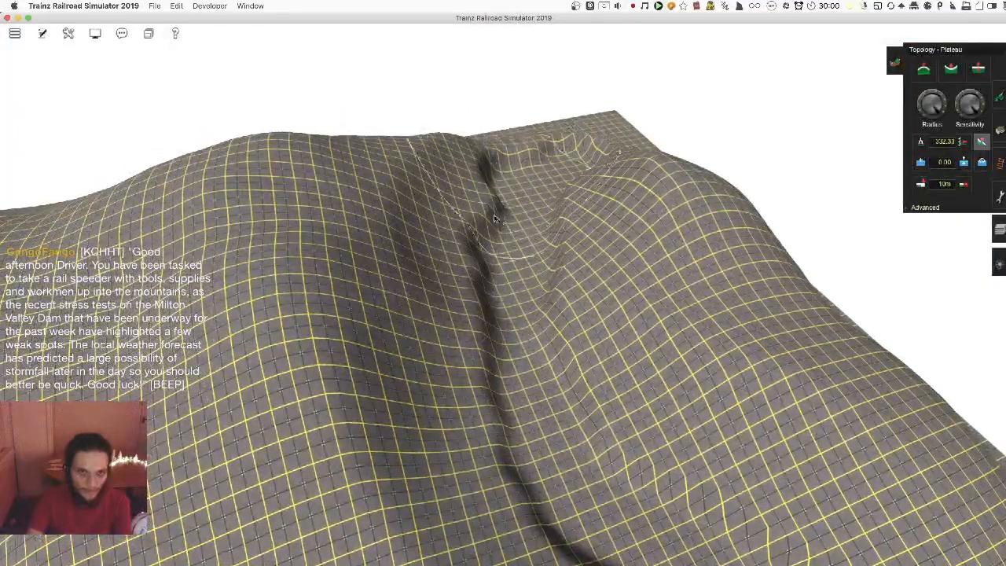
pyautogui.press('Left')
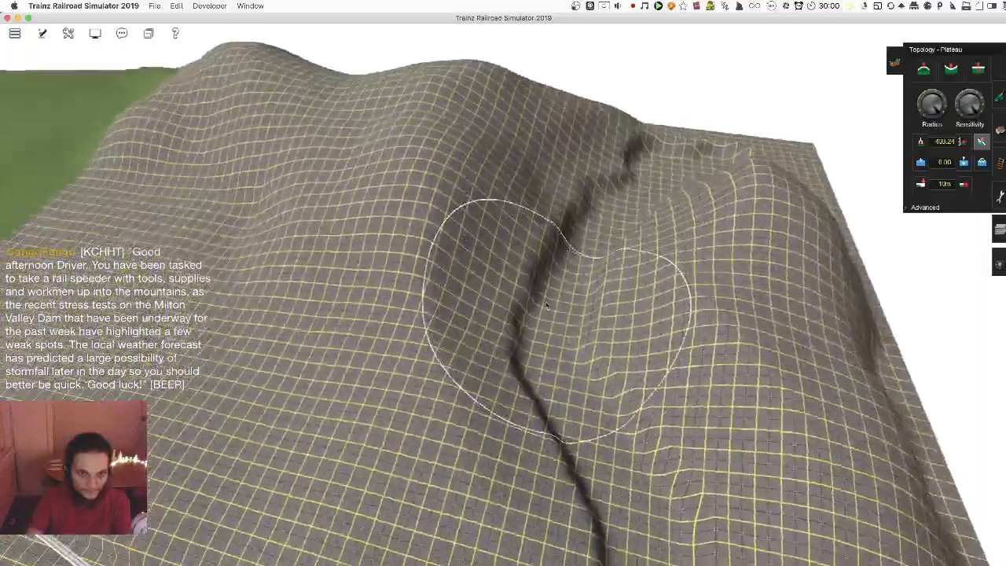
pyautogui.press('Down')
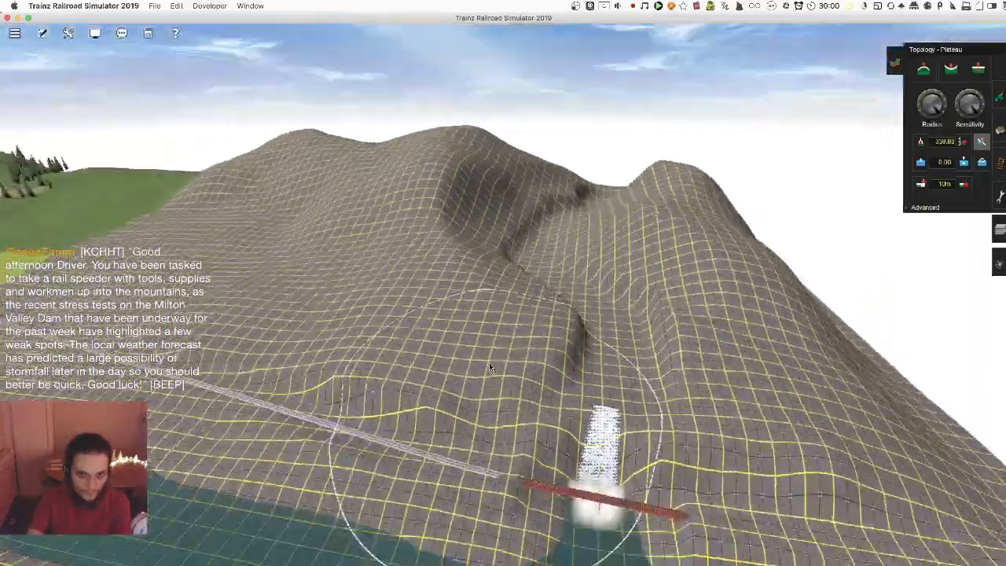
# Soften the steep walls of the upper valley by levelling its floor with the Plateau tool
pyautogui.scroll(5, 512, 317)
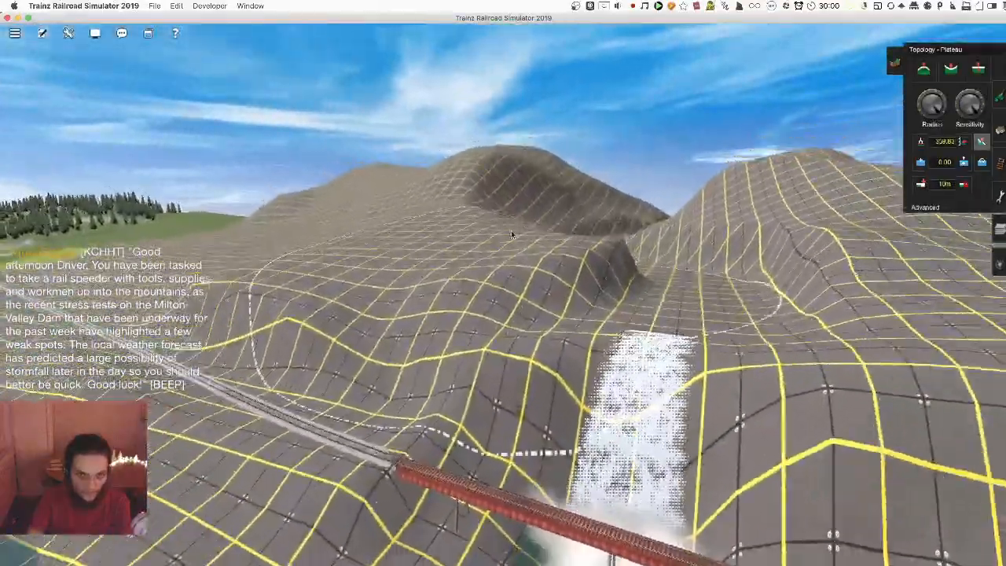
pyautogui.rightClick(511, 232)
pyautogui.press('Left')
pyautogui.press('Up')
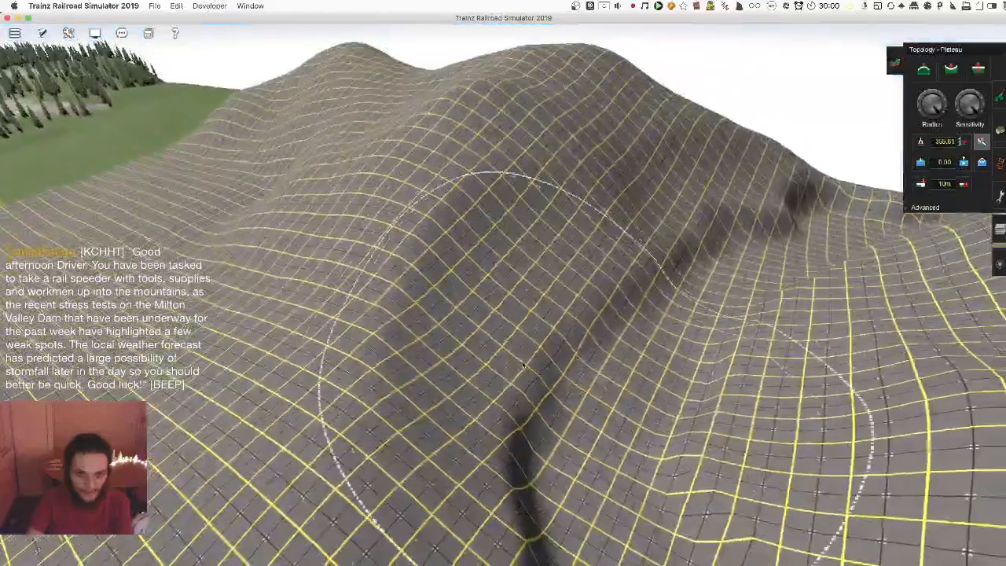
pyautogui.scroll(-4, 503, 197)
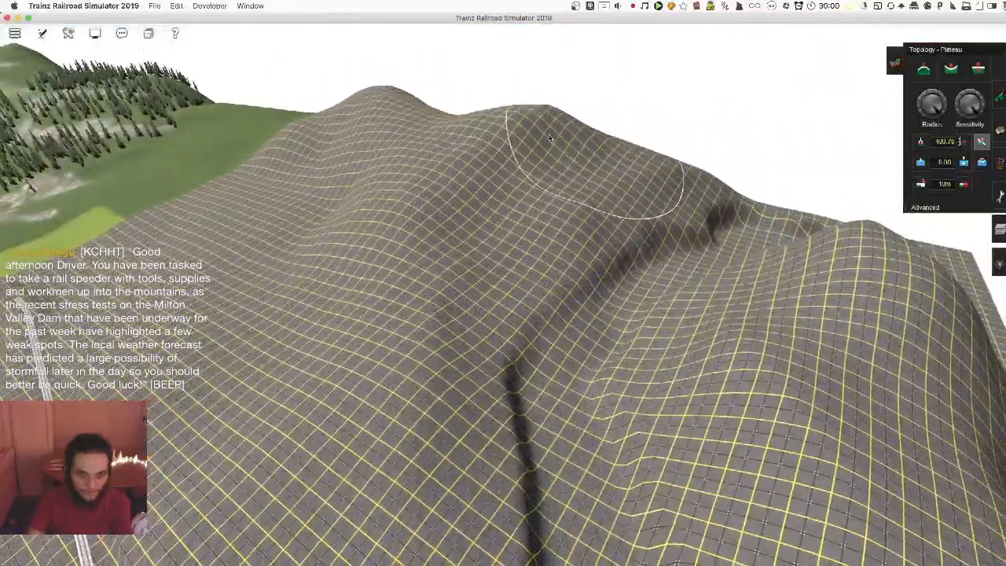
pyautogui.moveTo(595, 293); pyautogui.dragTo(683, 254)
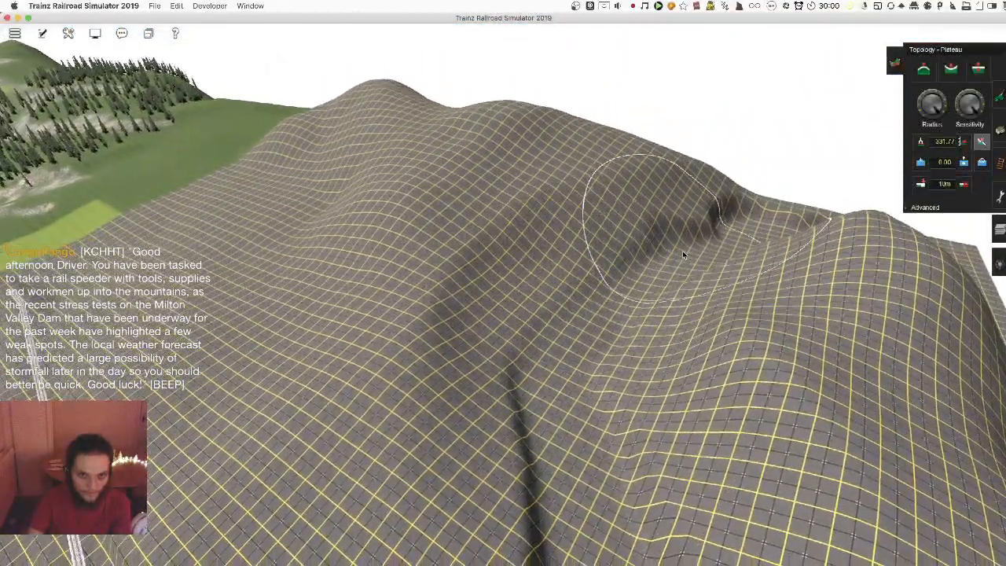
# Flatten the steep bank directly behind the top of the waterfall with the Plateau tool
pyautogui.rightClick(523, 379)
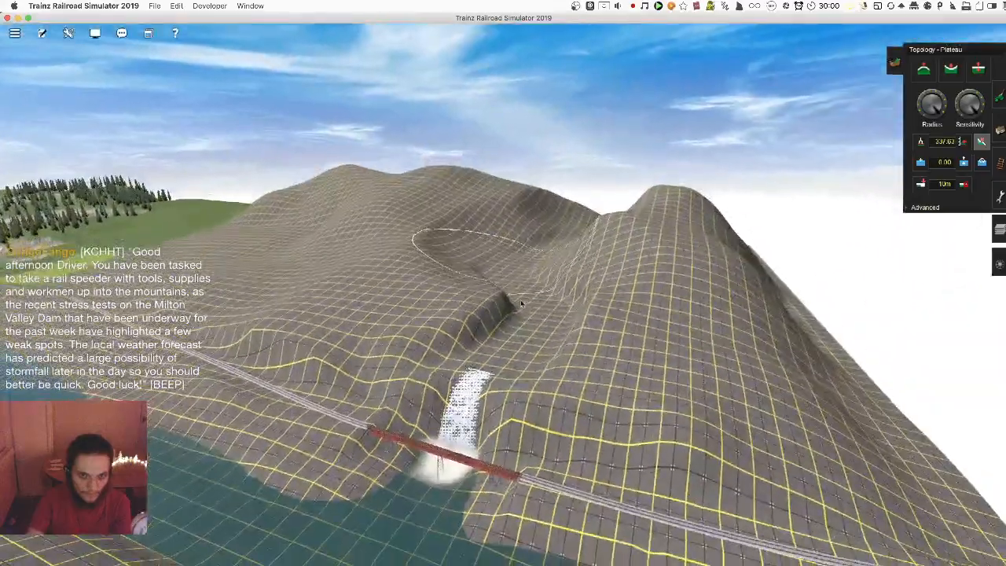
pyautogui.press('Left')
pyautogui.press('Down')
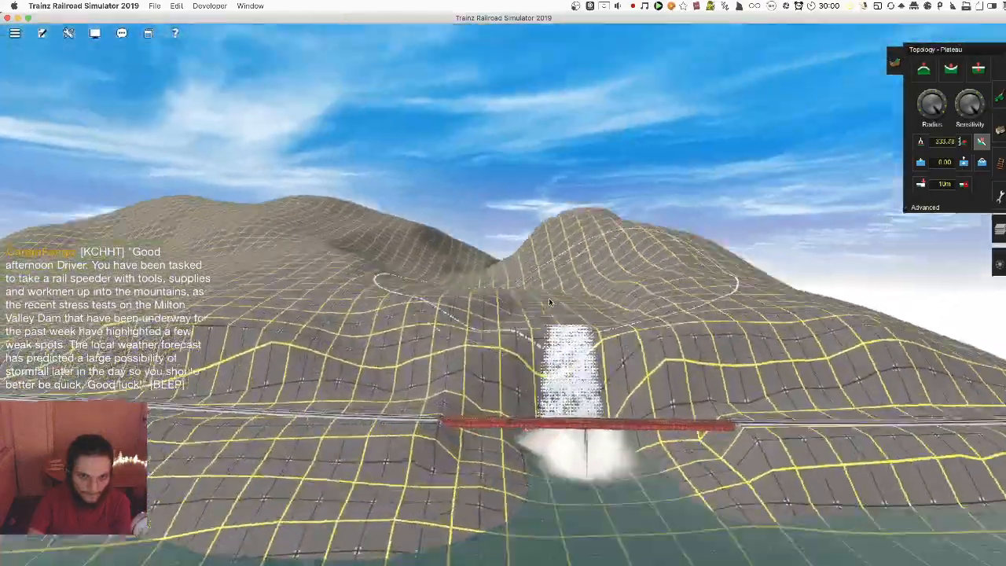
pyautogui.scroll(-3, 613, 276)
pyautogui.press('Left')
pyautogui.scroll(4, 809, 232)
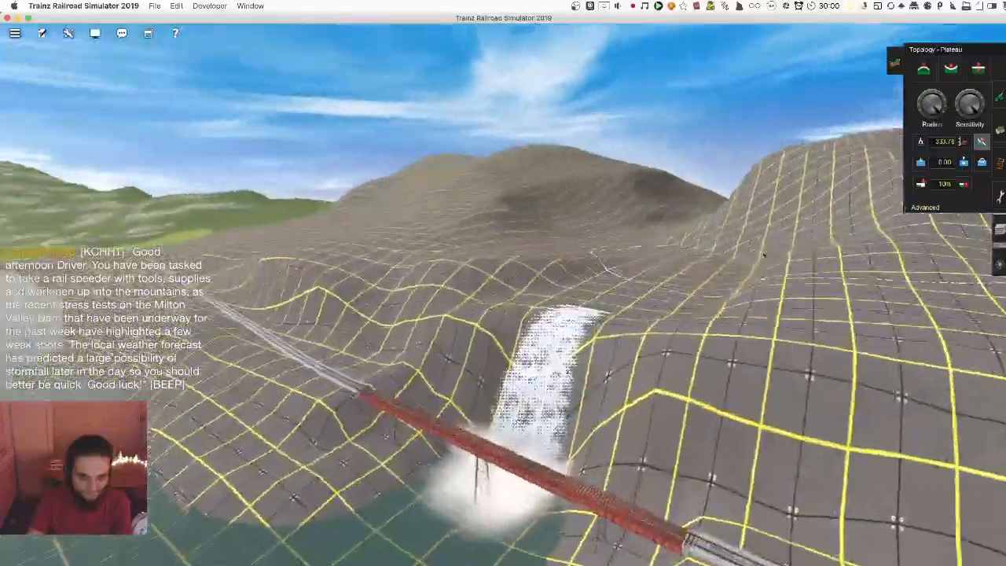
pyautogui.press('Right')
pyautogui.press('Left')
# Level the rest of the valley floor between the waterfall and the upper hills with the Plateau tool
pyautogui.rightClick(503, 228)
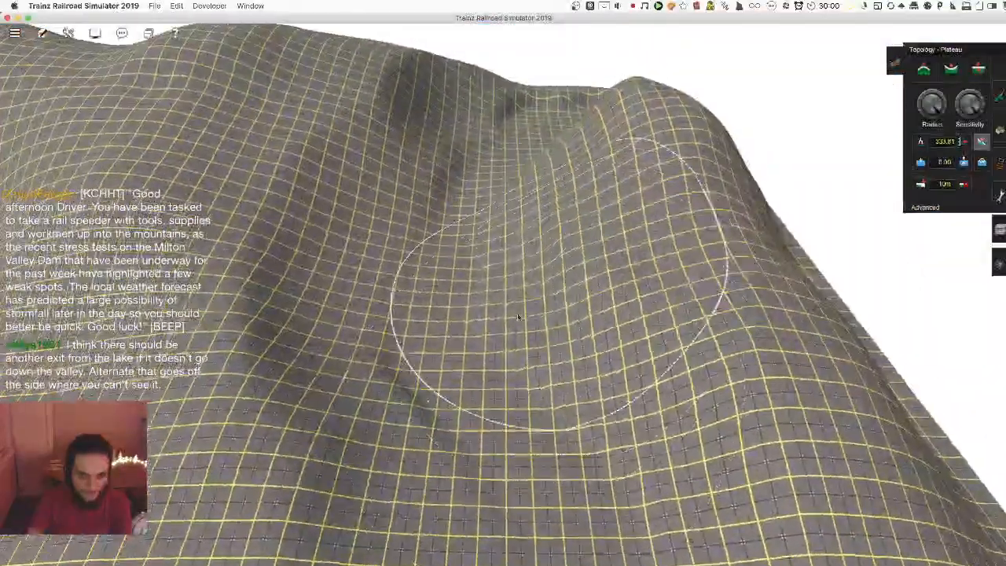
pyautogui.press('Down')
pyautogui.rightClick(491, 305)
pyautogui.press('Right')
pyautogui.scroll(-4, 487, 303)
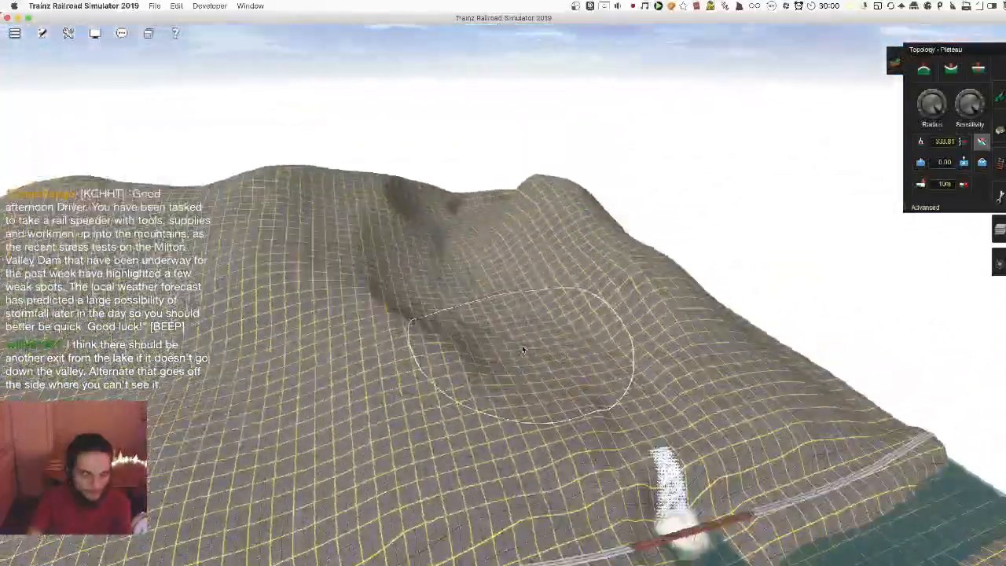
# Inspect the waterfall's top edge and the reshaped valley behind it from close up and from across the water
pyautogui.press('Down')
pyautogui.scroll(4, 491, 330)
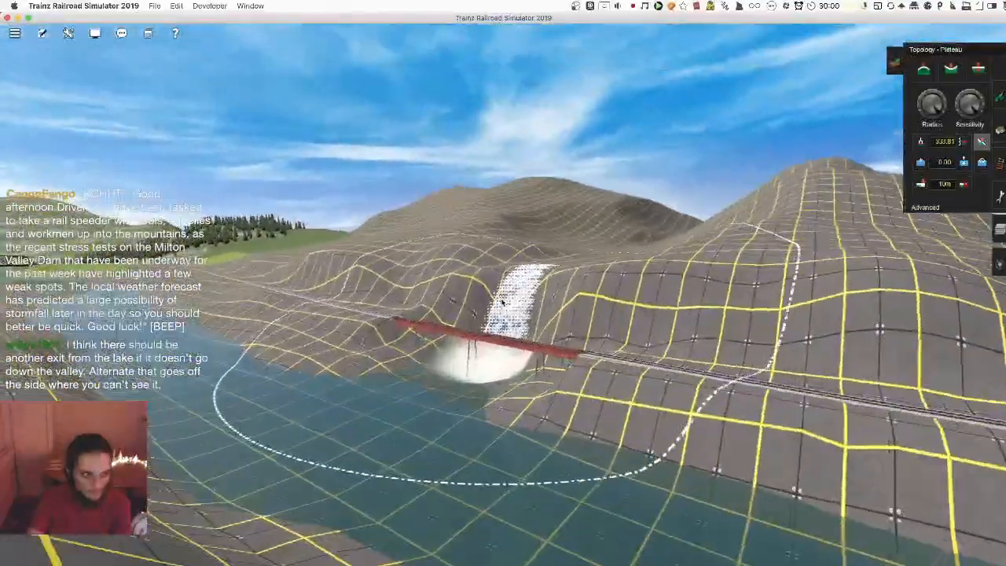
pyautogui.press('Up')
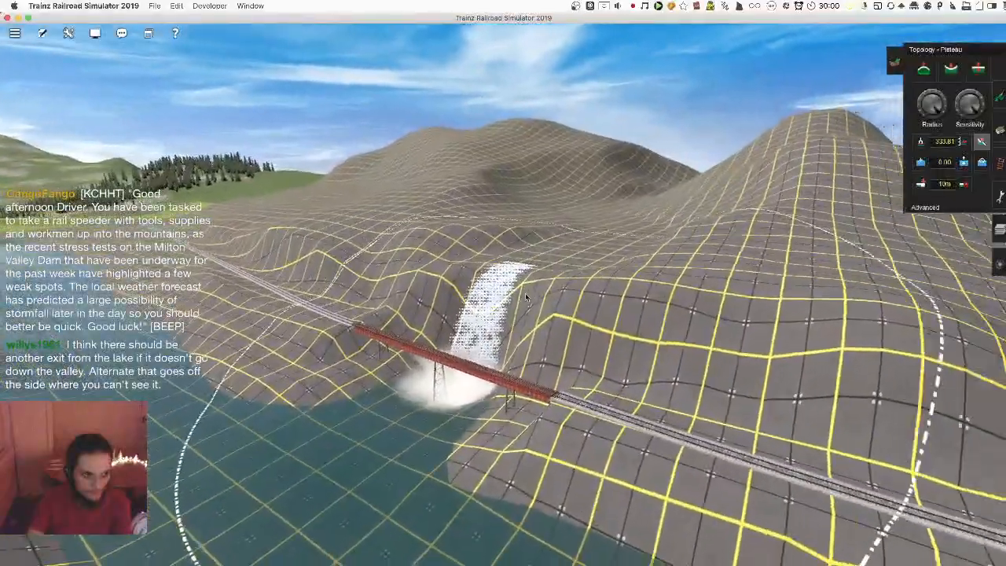
pyautogui.press('Right')
pyautogui.click(1000, 202)
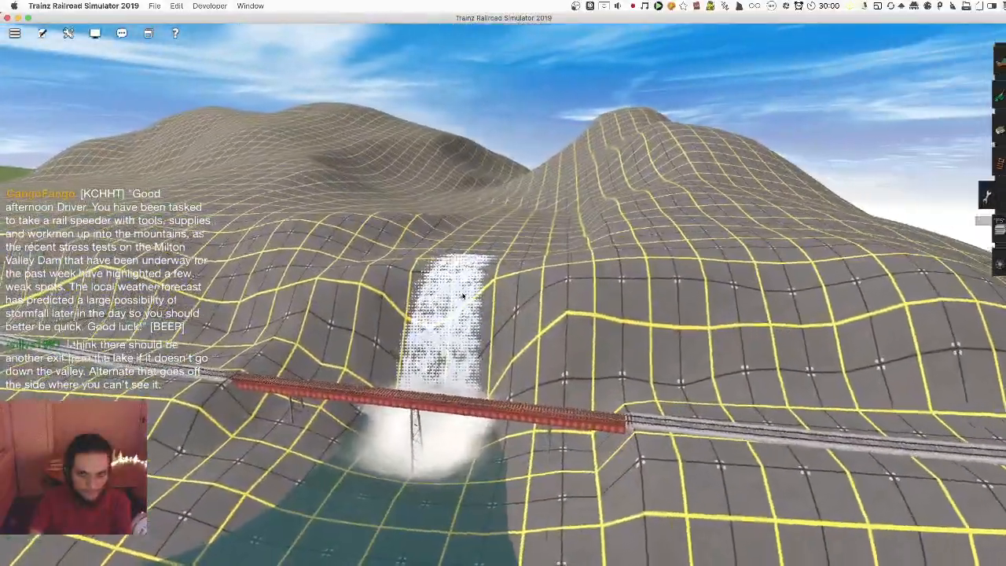
pyautogui.scroll(5, 465, 298)
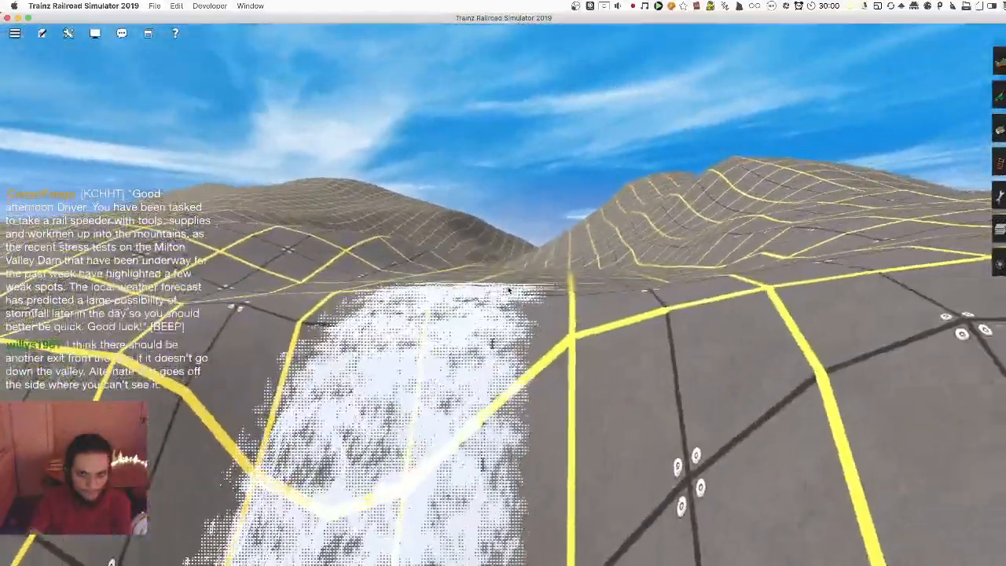
pyautogui.scroll(-5, 509, 291)
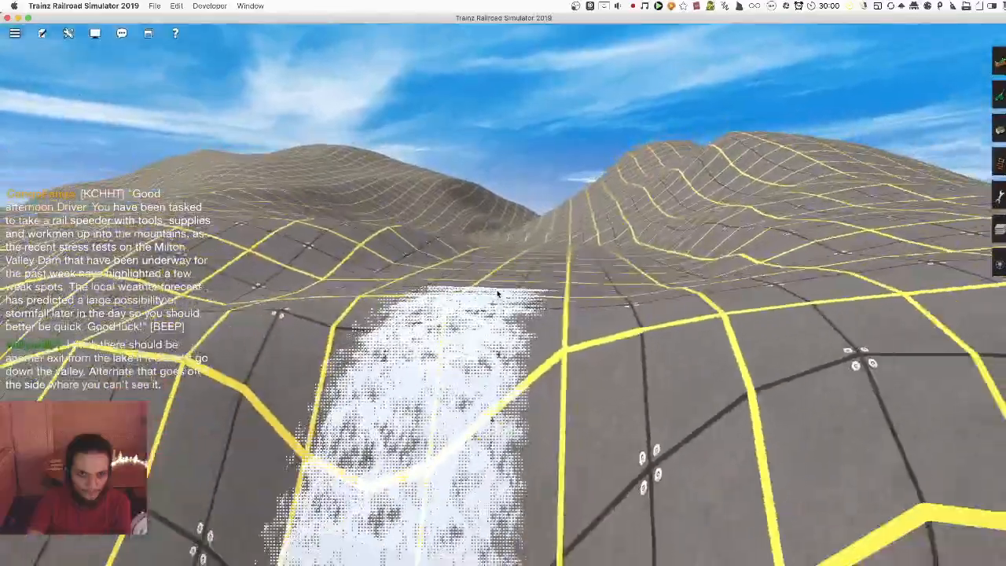
pyautogui.scroll(-3, 501, 299)
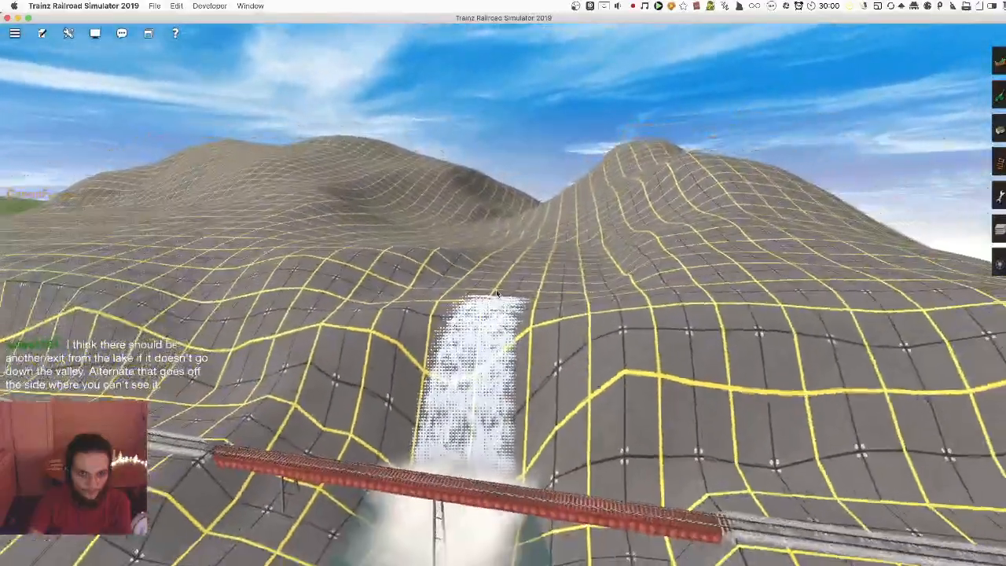
pyautogui.scroll(3, 480, 299)
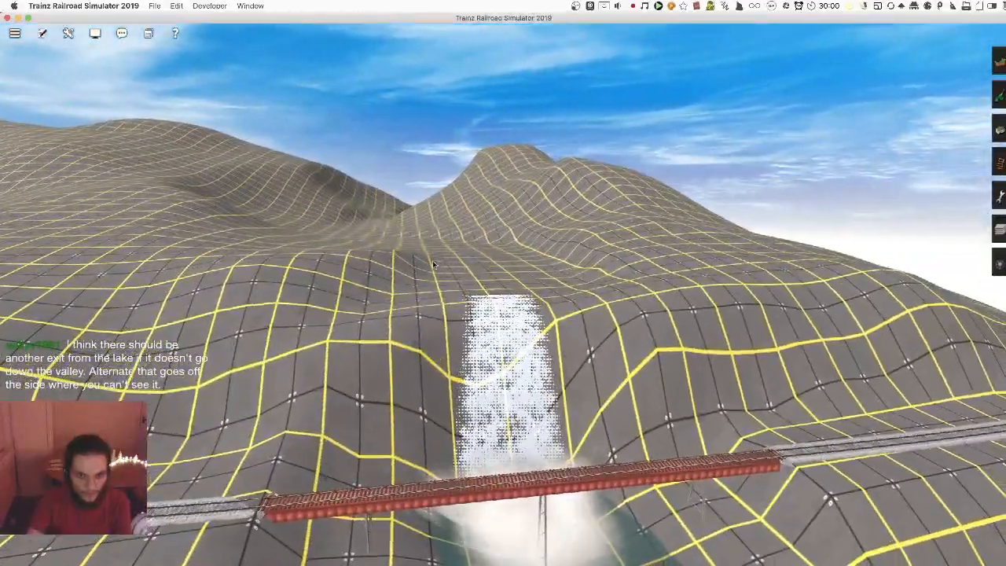
pyautogui.scroll(-3, 500, 315)
pyautogui.press('Left')
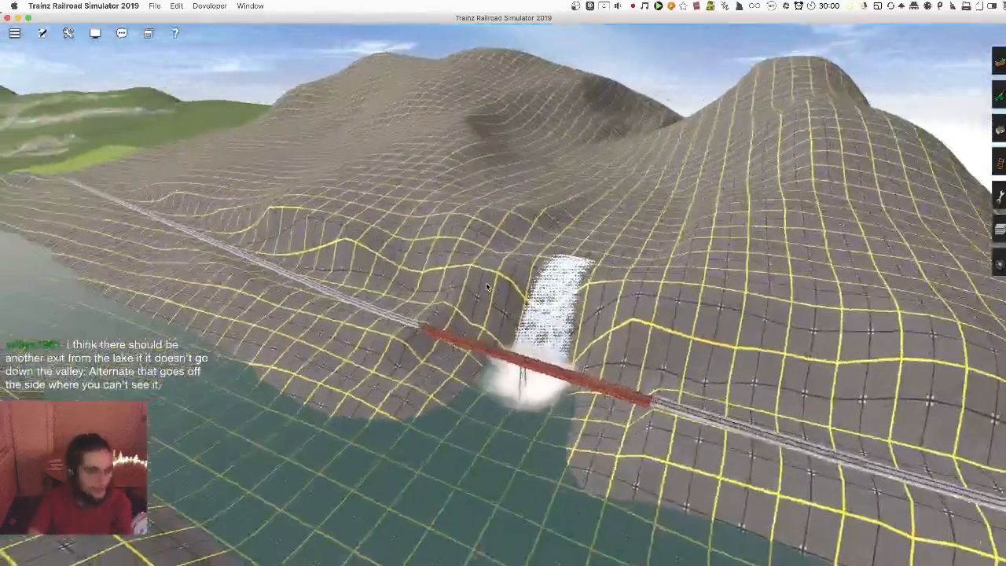
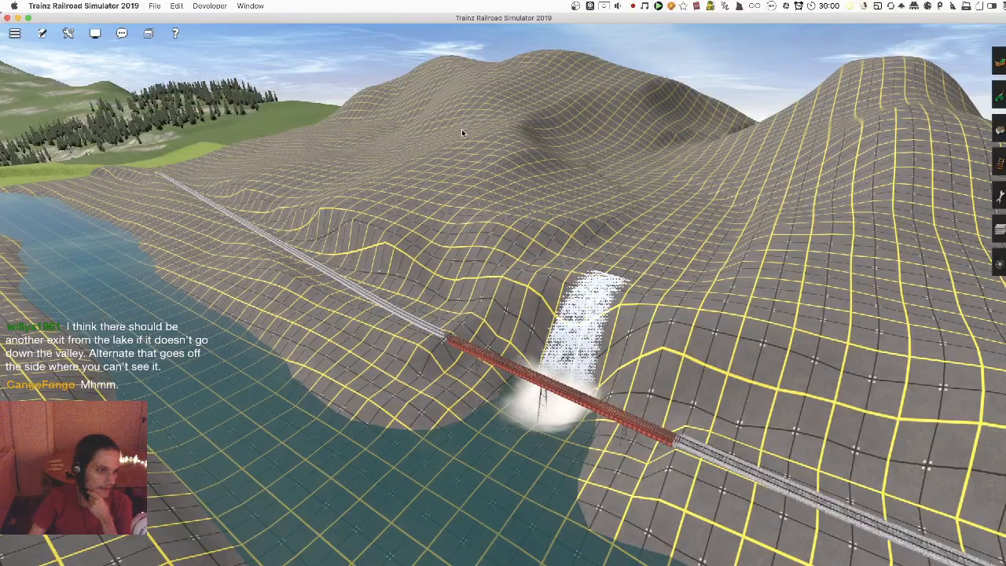
# Locate the finished lake on the route map and examine its wooded, sandy shoreline near the sailboat
pyautogui.moveTo(314, 342); pyautogui.dragTo(459, 151, button='right')
pyautogui.hotkey('ctrl', 'm')
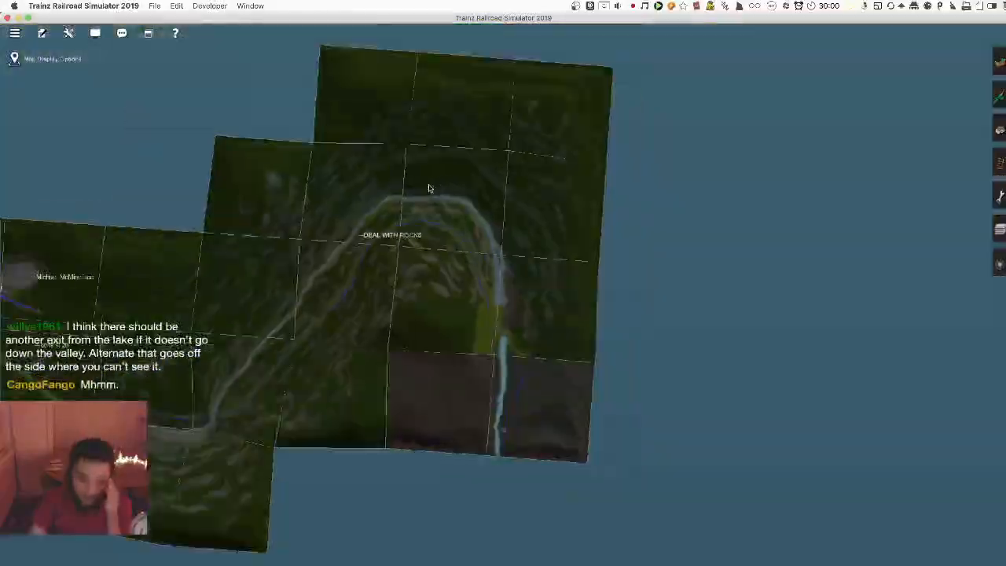
pyautogui.moveTo(252, 330); pyautogui.dragTo(456, 297, button='right')
pyautogui.hotkey('ctrl', 'm')
pyautogui.scroll(-5, 598, 280)
pyautogui.moveTo(548, 285); pyautogui.dragTo(498, 412, button='right')
pyautogui.scroll(-5, 582, 366)
pyautogui.moveTo(624, 339); pyautogui.dragTo(516, 272, button='right')
pyautogui.scroll(-8, 516, 310)
pyautogui.scroll(8, 503, 268)
pyautogui.scroll(5, 496, 266)
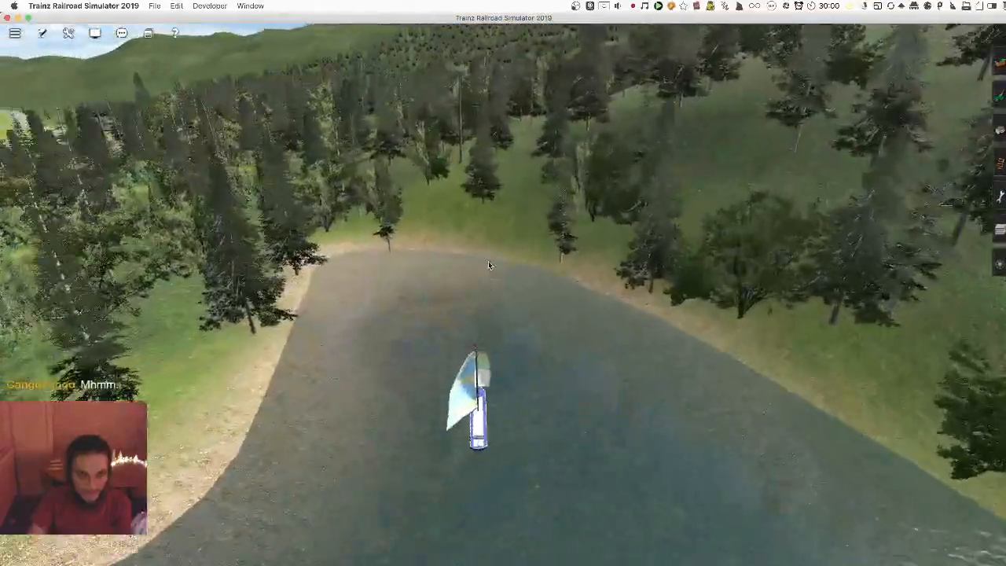
# Examine the finished lake's sandy shoreline, forested hills, rocky banks and the meadow valley at its end
pyautogui.scroll(8, 488, 268)
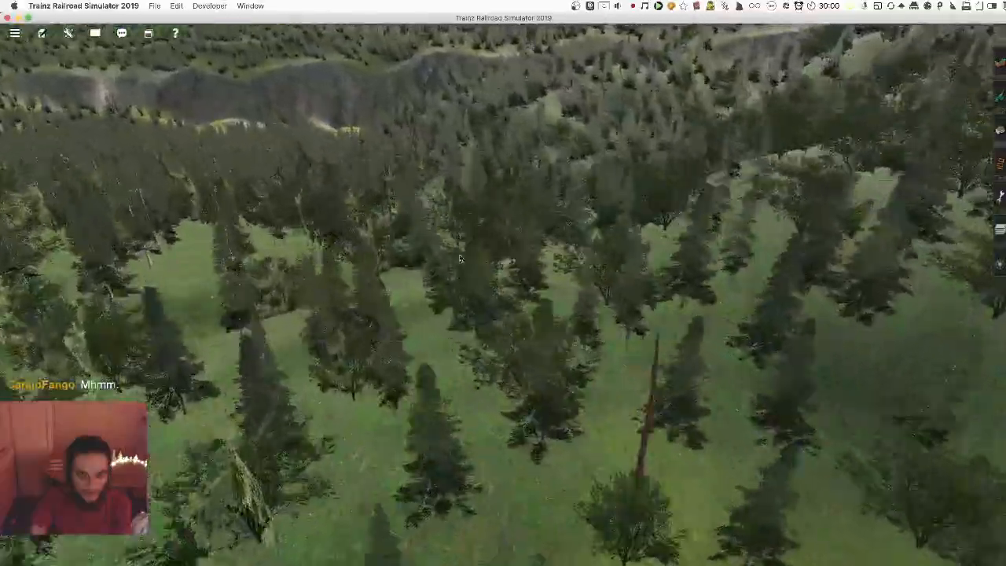
pyautogui.moveTo(462, 258); pyautogui.dragTo(474, 234, button='right')
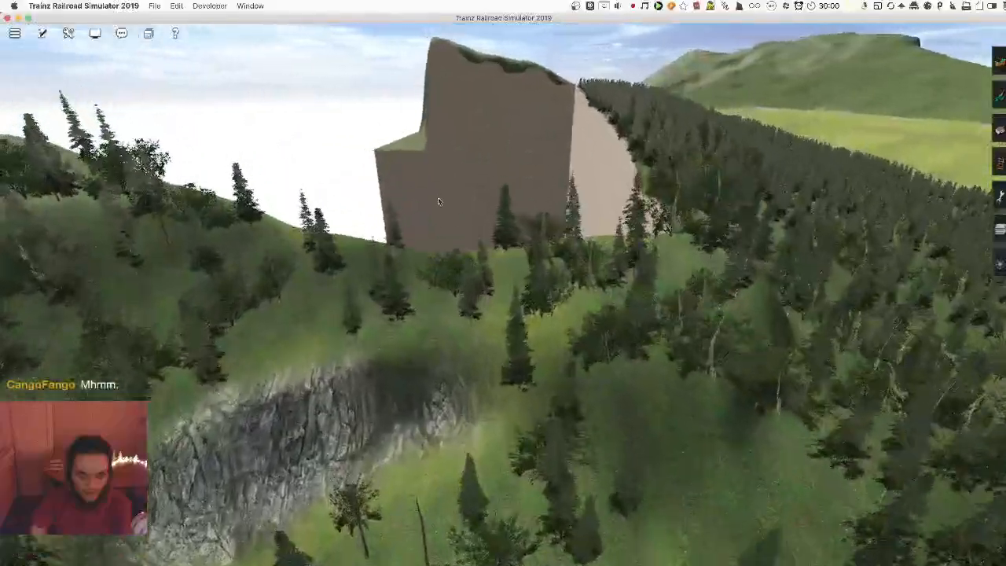
pyautogui.scroll(-6, 569, 416)
pyautogui.moveTo(570, 416); pyautogui.dragTo(555, 299, button='right')
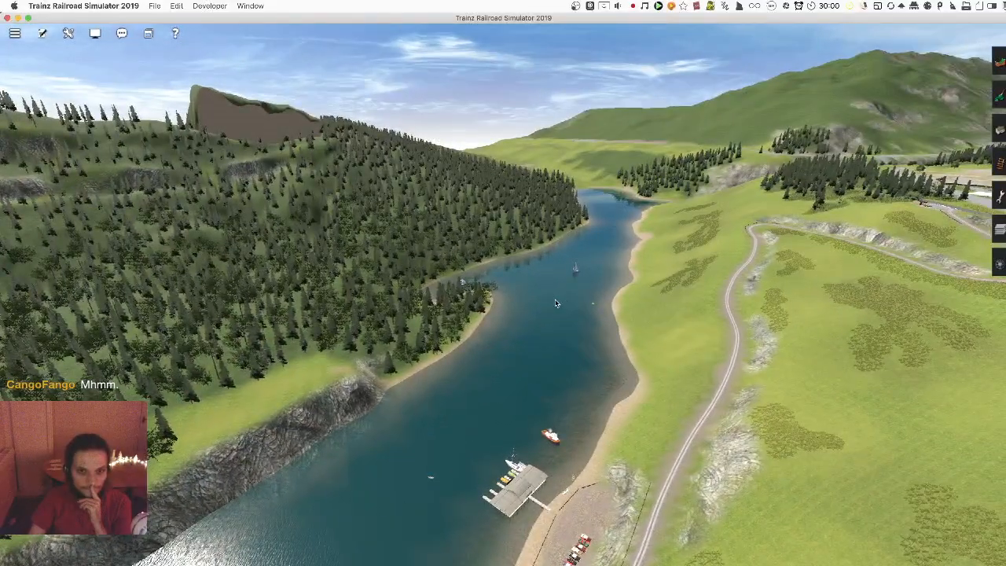
pyautogui.moveTo(548, 261); pyautogui.dragTo(403, 276, button='right')
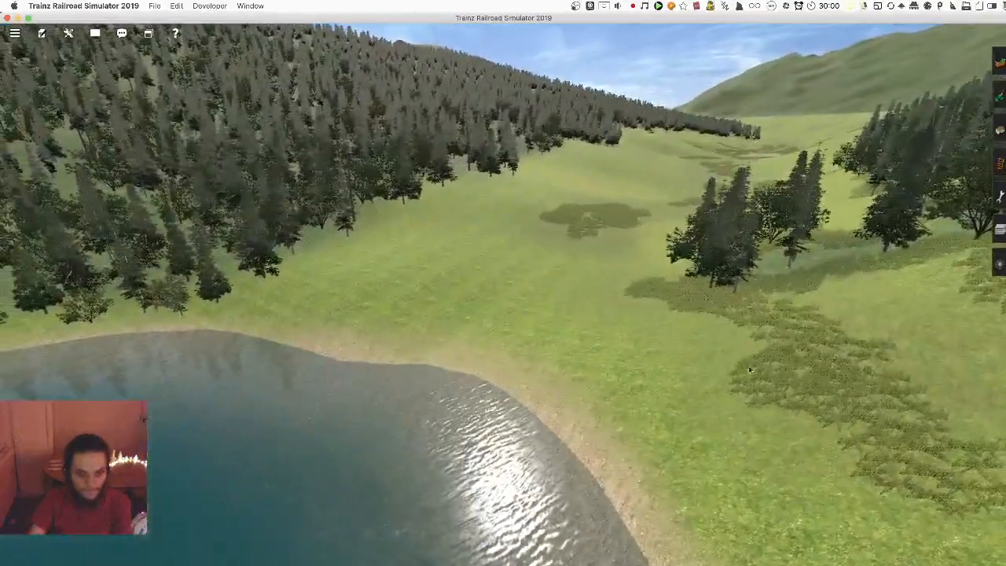
pyautogui.moveTo(307, 251); pyautogui.dragTo(546, 276, button='right')
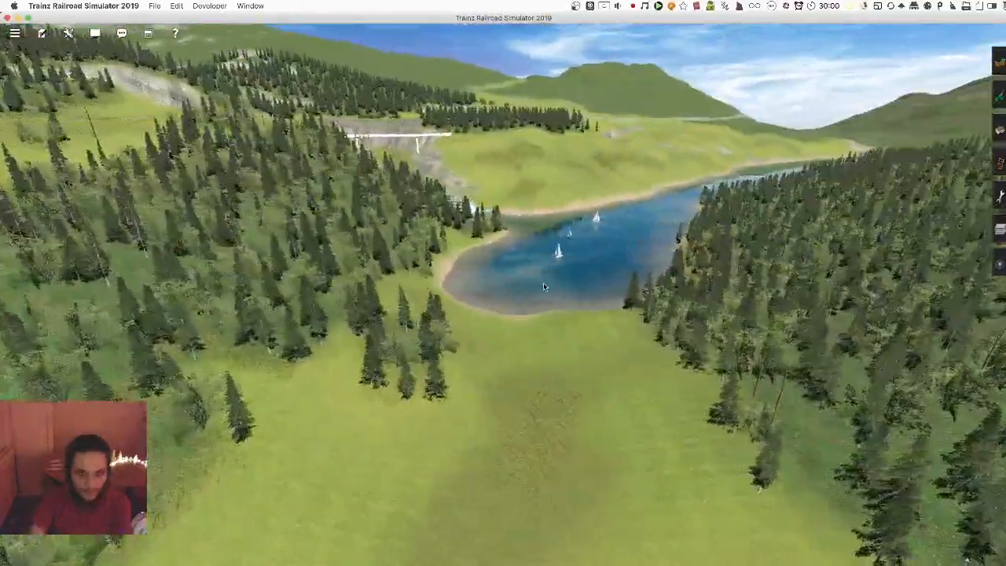
pyautogui.moveTo(567, 159); pyautogui.dragTo(555, 256, button='right')
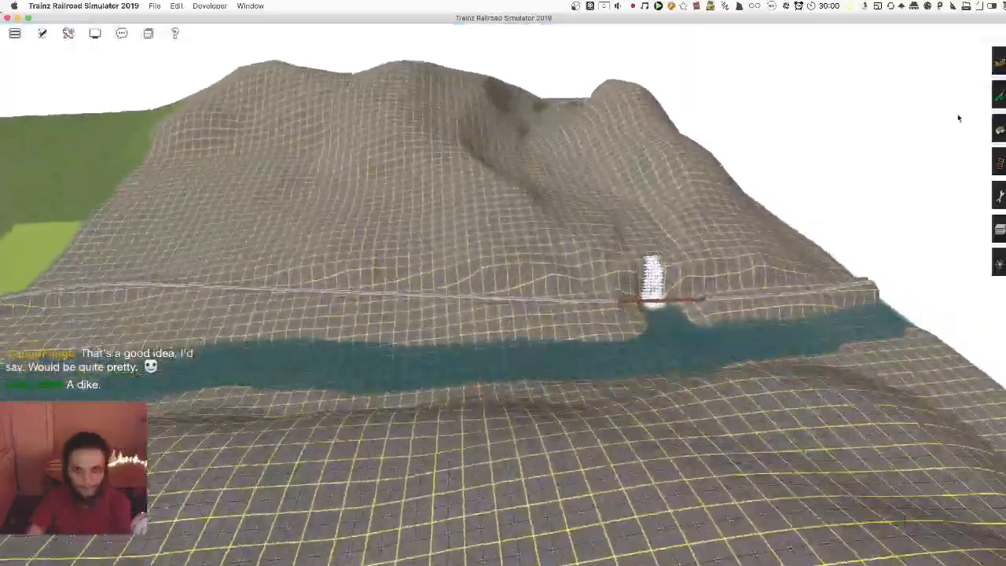
# Bulk-replace the Grid (PBR) ground texture with grass 12 in the current section, including texture rotation and scale
pyautogui.press('Left')
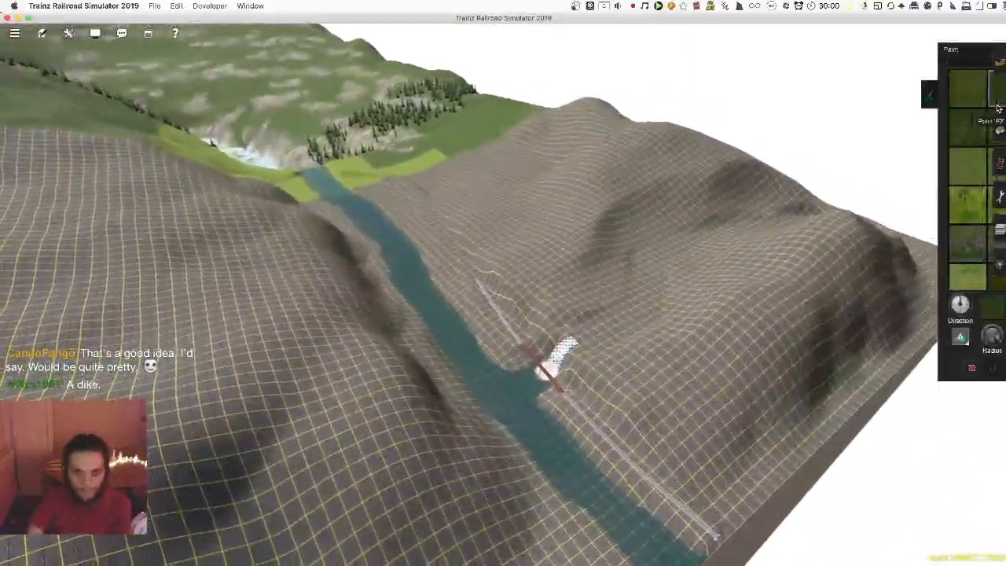
pyautogui.rightClick(462, 197)
pyautogui.press('Left')
pyautogui.press('Left')
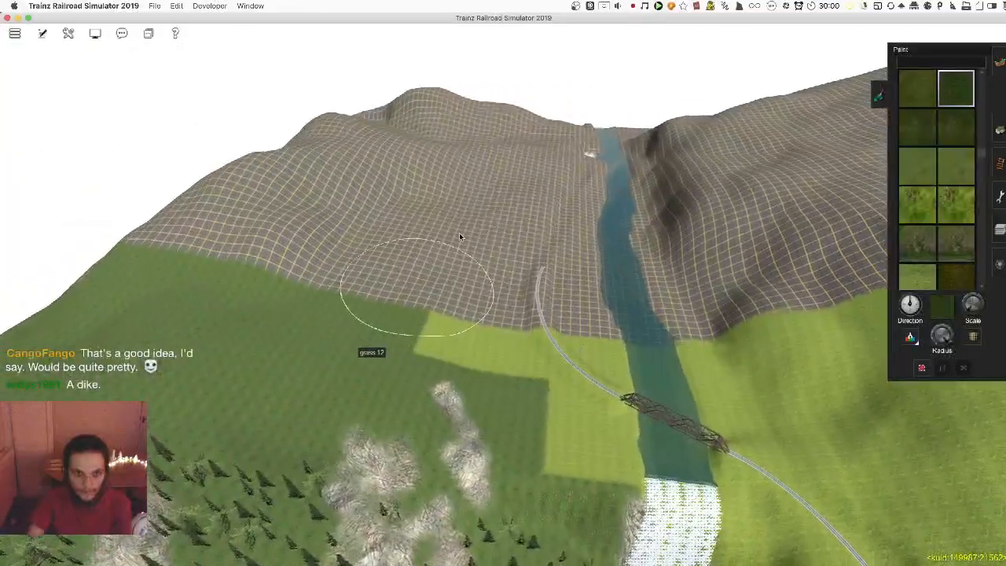
pyautogui.rightClick(434, 274)
pyautogui.press('Left')
pyautogui.click(974, 336)
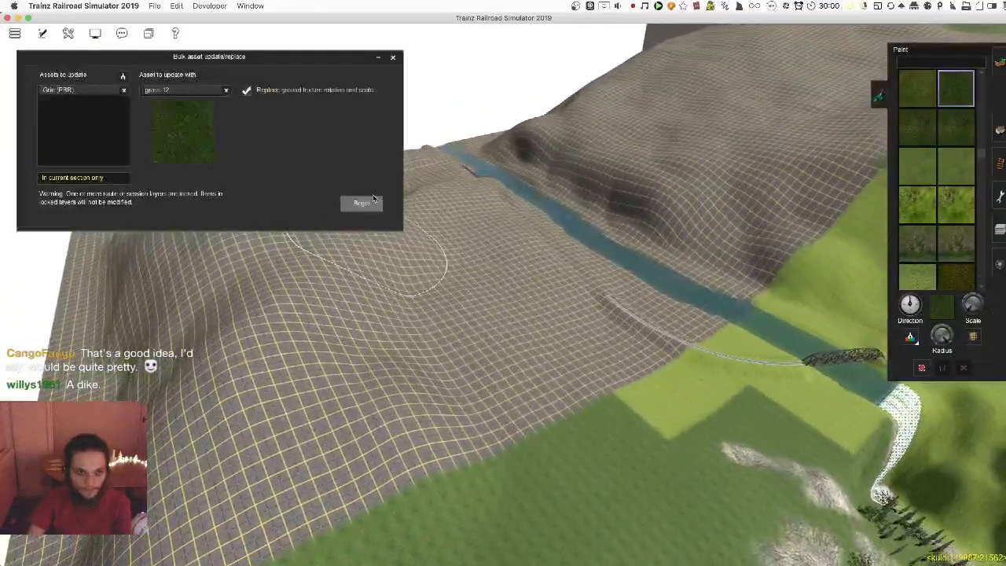
pyautogui.rightClick(654, 149)
pyautogui.press('Left')
pyautogui.click(356, 203)
pyautogui.click(393, 57)
# Paint the light green grass texture along both riverbanks upstream from the truss bridge
pyautogui.rightClick(707, 338)
pyautogui.press('Right')
pyautogui.press('Left')
pyautogui.click(602, 318)
pyautogui.press('Left')
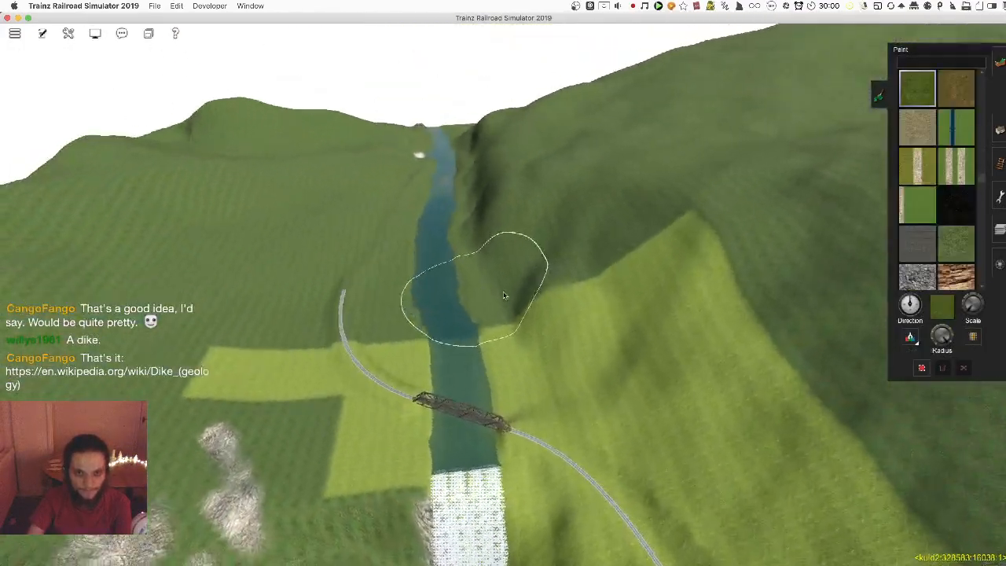
pyautogui.press('Up')
pyautogui.press('Left')
pyautogui.moveTo(461, 272); pyautogui.dragTo(524, 286)
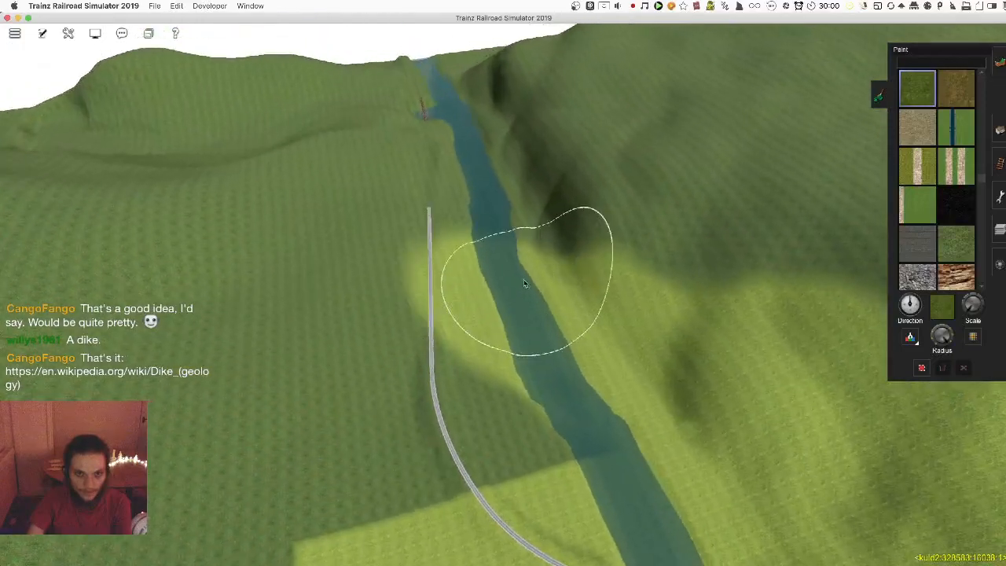
pyautogui.press('w')
pyautogui.moveTo(479, 252)
pyautogui.mouseDown()
pyautogui.moveTo(506, 271)
pyautogui.moveTo(501, 250)
pyautogui.moveTo(483, 253)
pyautogui.moveTo(496, 254)
pyautogui.moveTo(467, 310)
pyautogui.moveTo(571, 320)
pyautogui.moveTo(467, 250)
pyautogui.moveTo(514, 242)
pyautogui.mouseUp()
pyautogui.press('Left')
pyautogui.scroll(3, 503, 244)
# Paint the light green grass through the valley behind the upstream waterfall, up to the hills
pyautogui.rightClick(516, 141)
pyautogui.moveTo(514, 185); pyautogui.dragTo(494, 268)
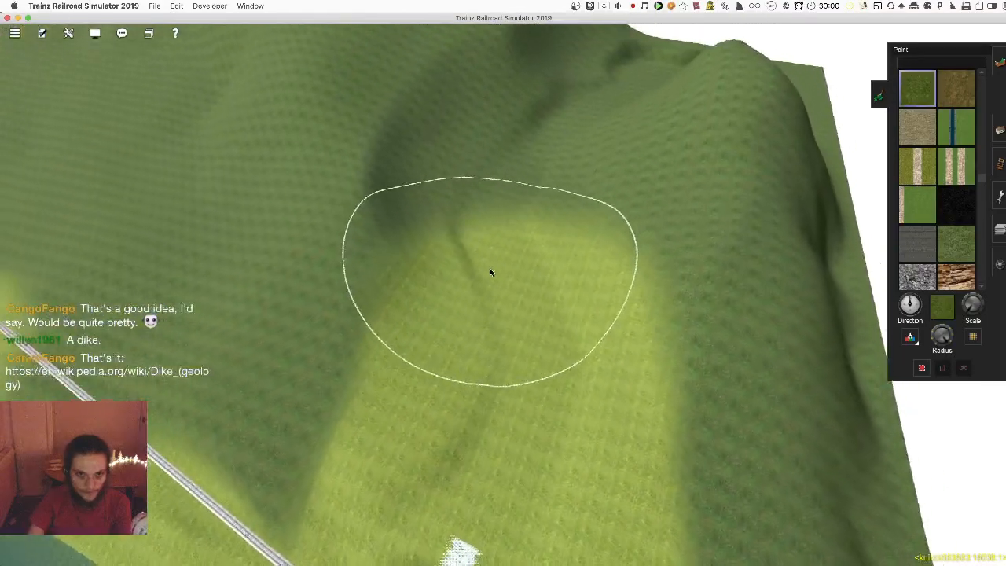
pyautogui.rightClick(600, 129)
pyautogui.moveTo(525, 232); pyautogui.dragTo(508, 261)
pyautogui.moveTo(602, 147); pyautogui.dragTo(595, 176)
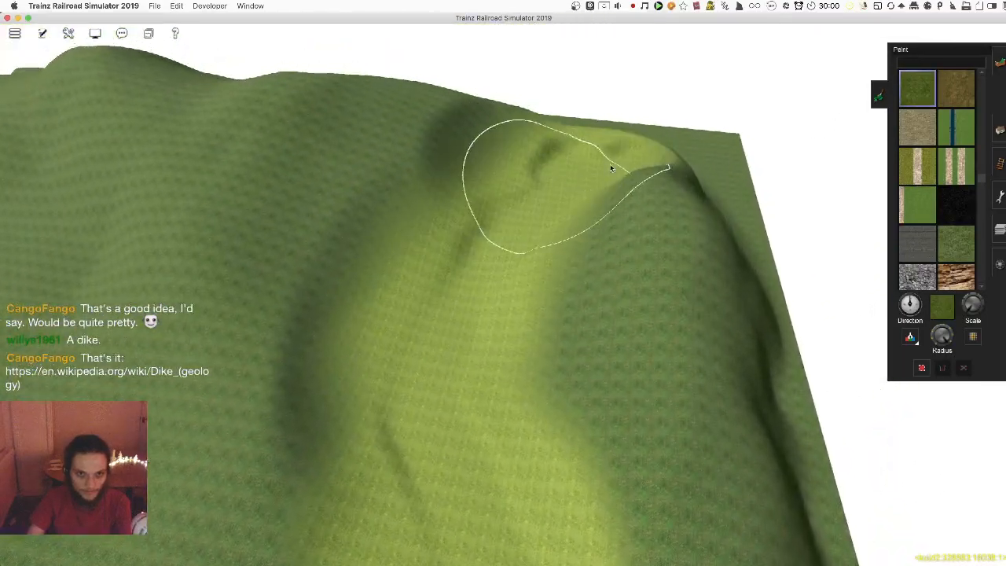
# Paint the light green grass over the hillside beside the track between the upstream waterfall and the truss bridge
pyautogui.rightClick(431, 354)
pyautogui.press('Left')
pyautogui.rightClick(414, 258)
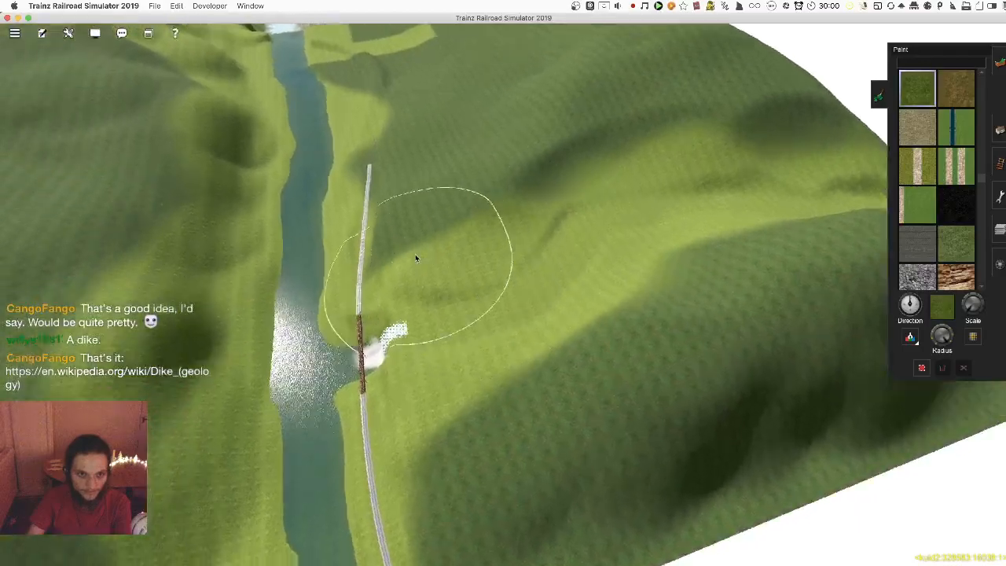
pyautogui.press('Down')
pyautogui.press('Left')
pyautogui.scroll(5, 496, 294)
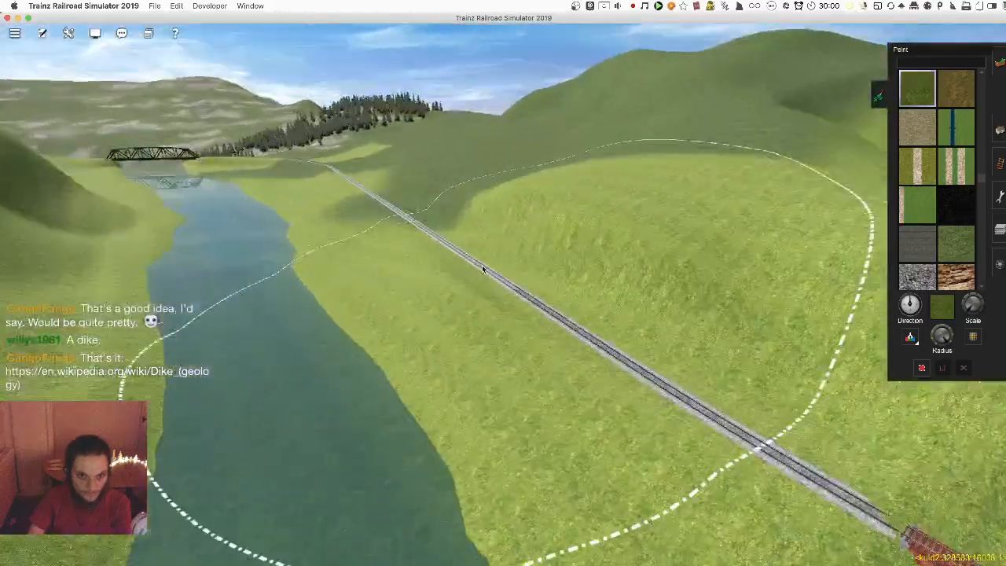
pyautogui.press('Up')
pyautogui.press('Left')
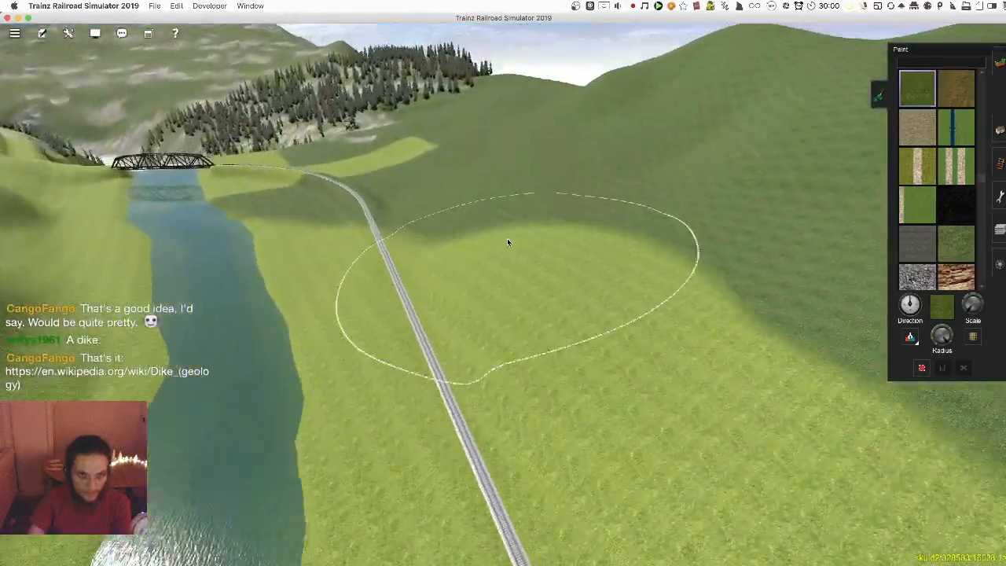
# Paint light green grass over the dark patches on both sides of the curved track by the truss bridge
pyautogui.rightClick(509, 242)
pyautogui.press('Up')
pyautogui.moveTo(464, 248); pyautogui.dragTo(444, 270)
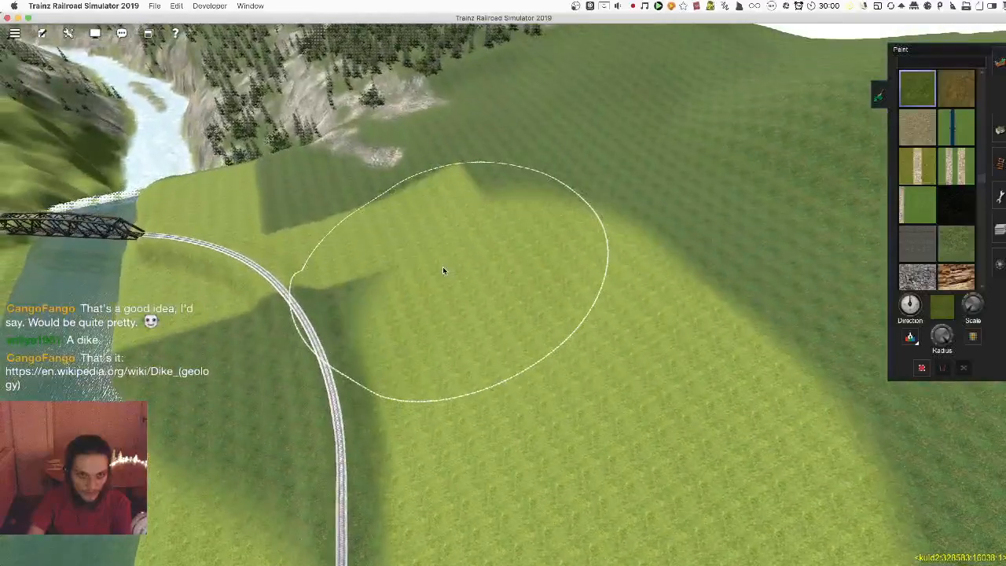
pyautogui.rightClick(342, 281)
pyautogui.press('Left')
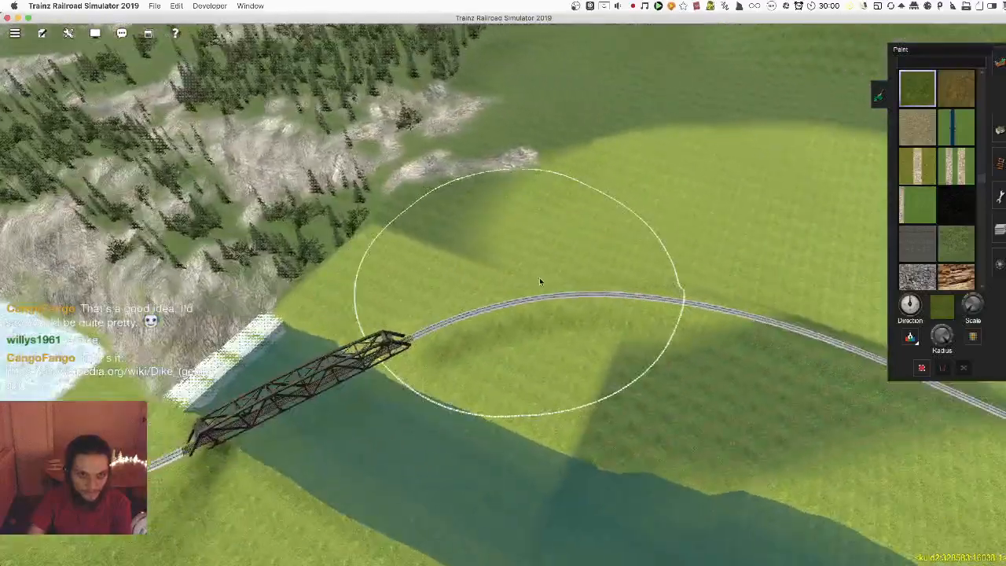
pyautogui.moveTo(537, 277); pyautogui.dragTo(510, 282)
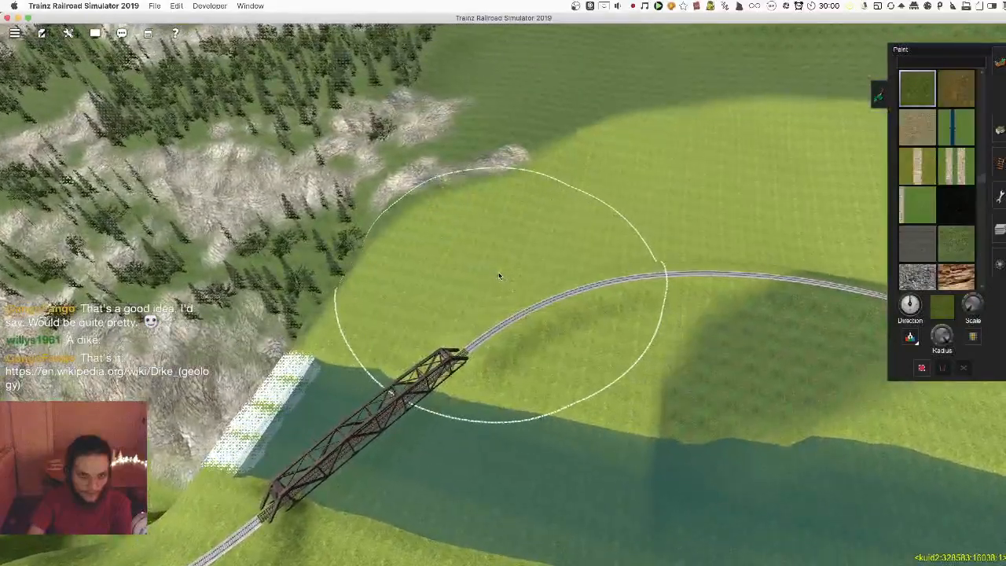
pyautogui.moveTo(733, 346); pyautogui.dragTo(817, 470)
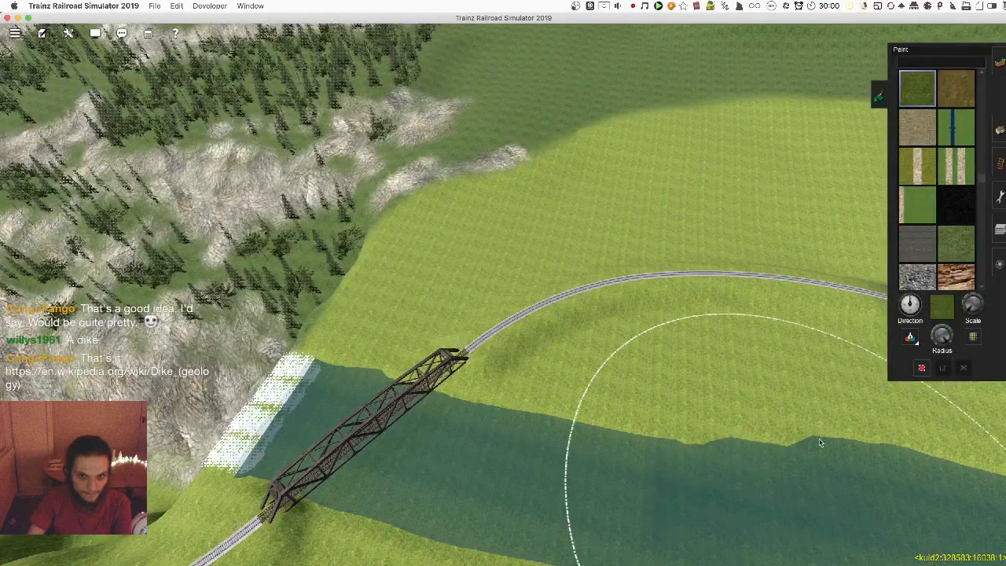
# Extend the light green grass across the flat ground behind the rocky cliff near the truss bridge
pyautogui.press('Left')
pyautogui.press('Down')
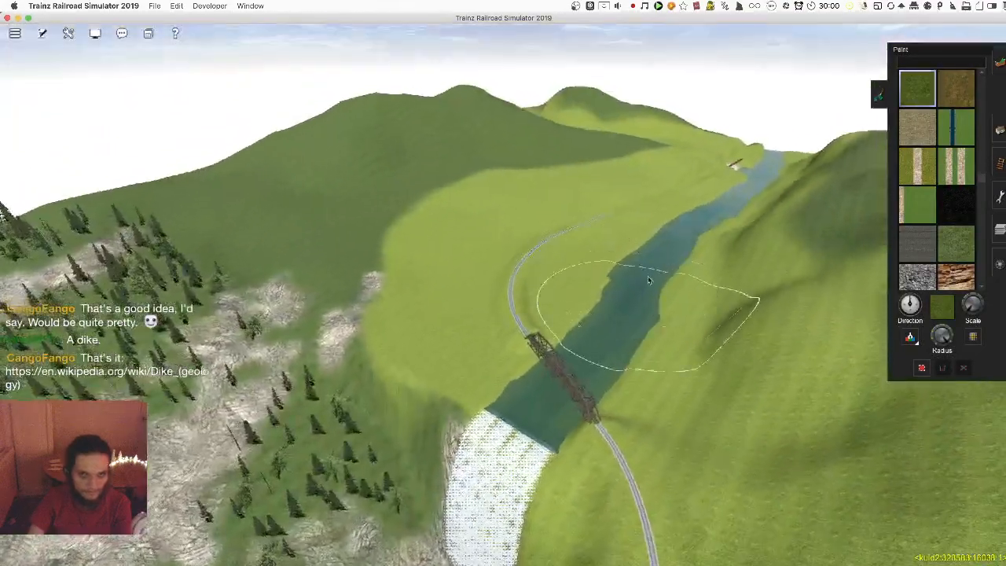
pyautogui.rightClick(448, 267)
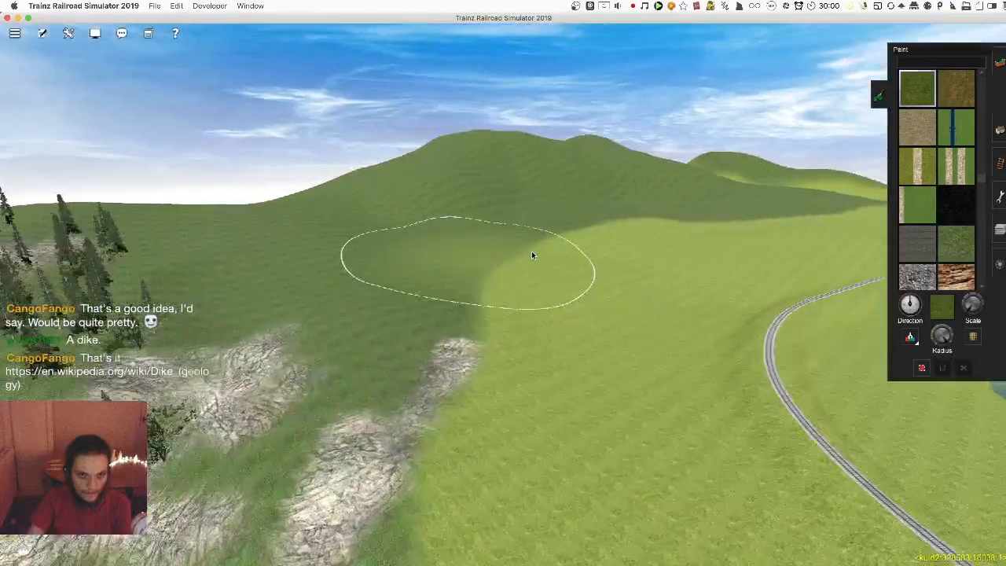
pyautogui.moveTo(531, 253); pyautogui.dragTo(602, 236)
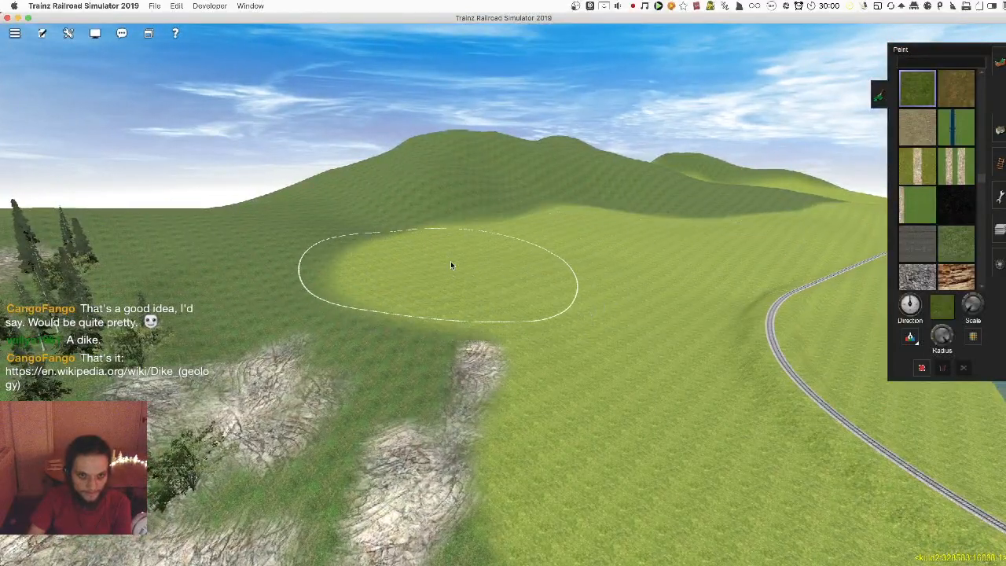
# Inspect the painted grass from the large waterfall and truss bridge along the river to the upstream waterfall
pyautogui.rightClick(549, 400)
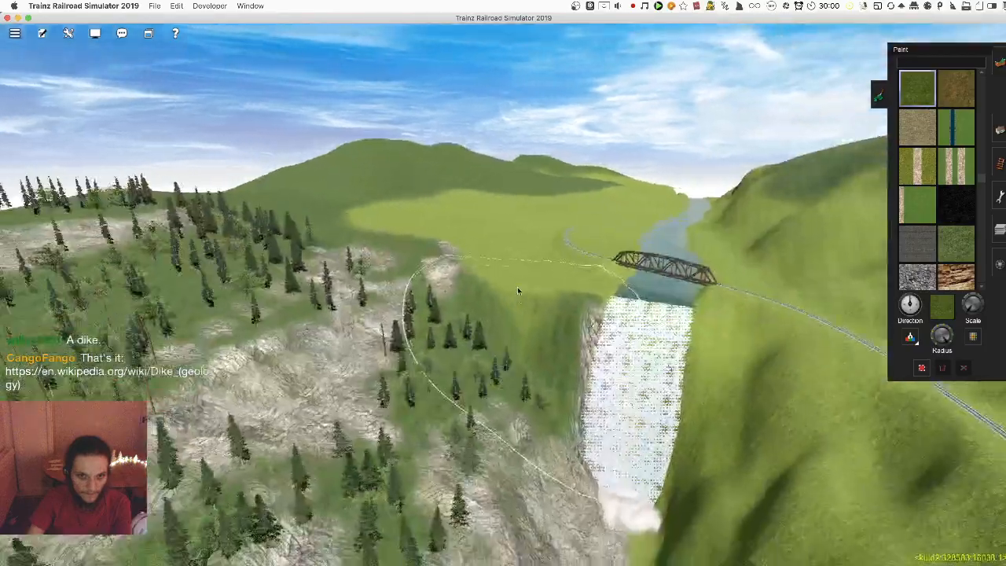
pyautogui.rightClick(467, 261)
pyautogui.rightClick(587, 302)
pyautogui.rightClick(494, 284)
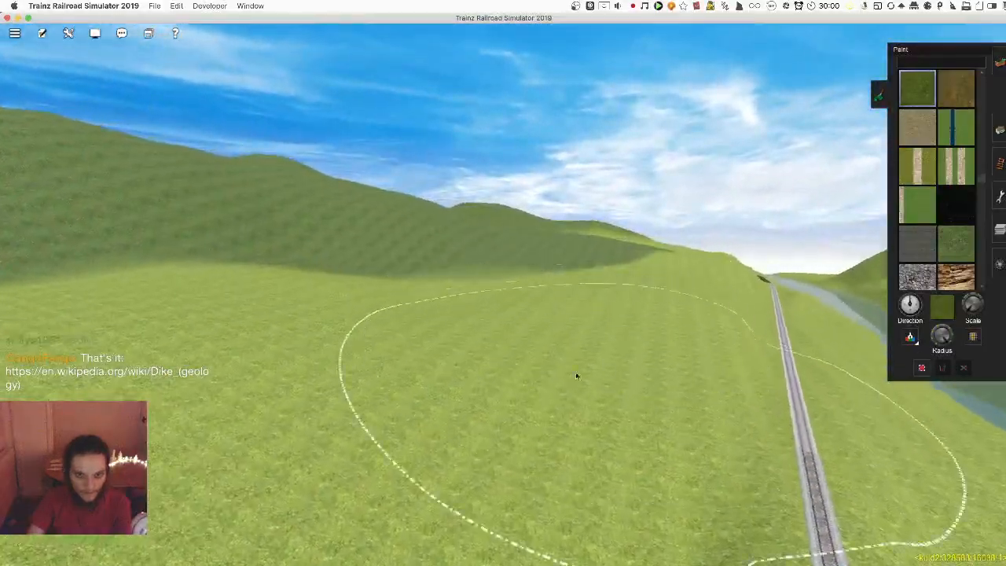
pyautogui.rightClick(602, 364)
pyautogui.rightClick(496, 275)
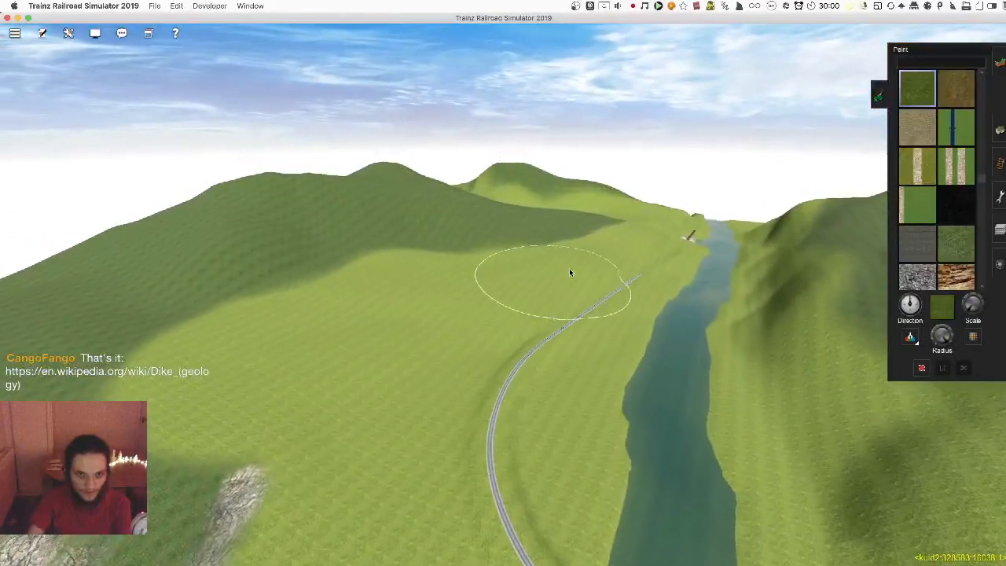
pyautogui.rightClick(613, 302)
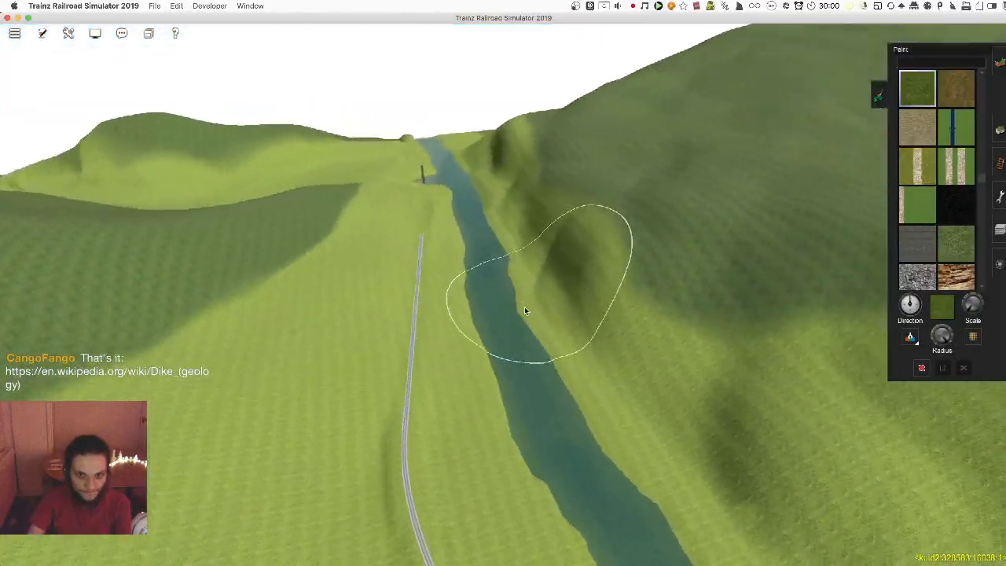
pyautogui.press('Up')
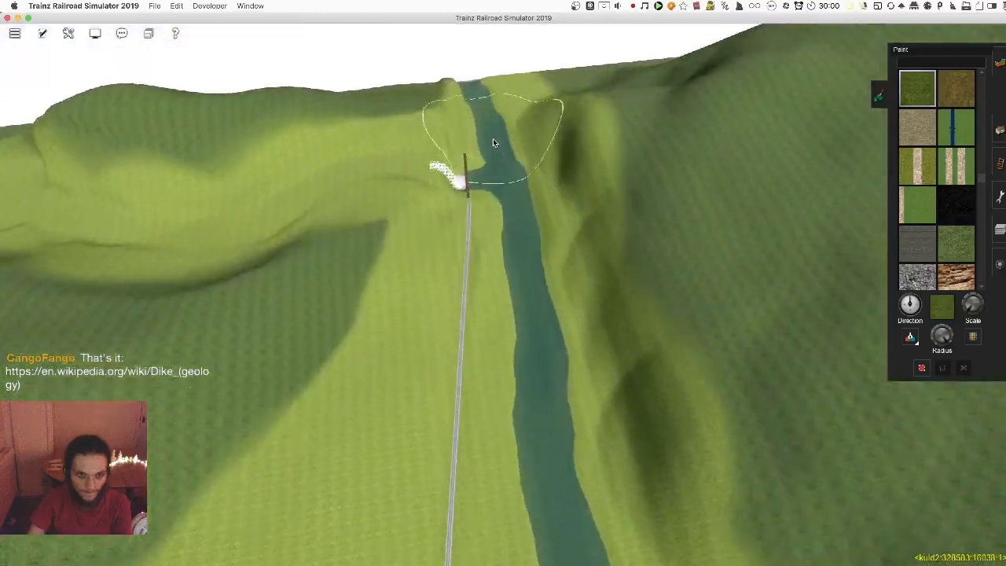
pyautogui.rightClick(494, 142)
pyautogui.press('Left')
pyautogui.press('Left')
pyautogui.press('Down')
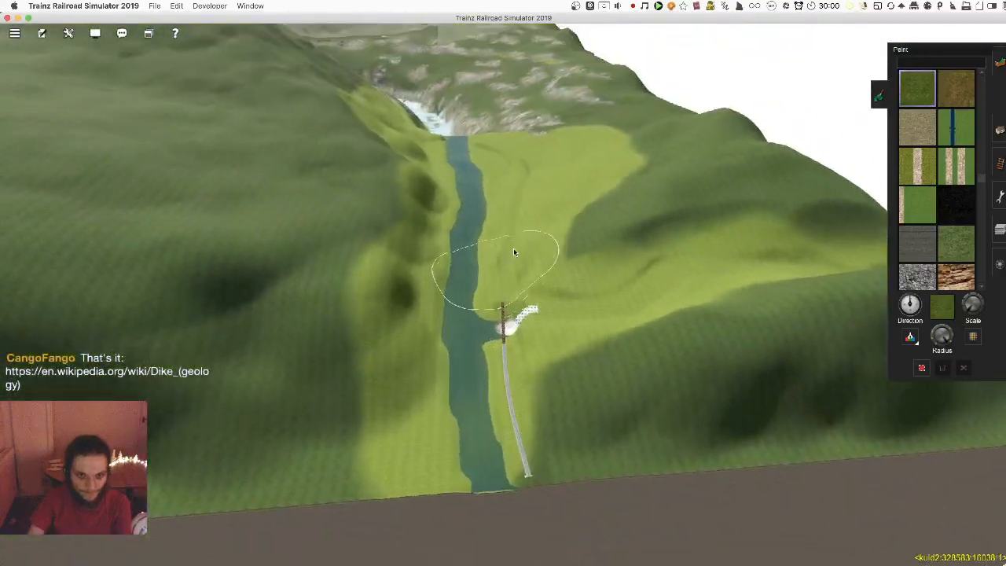
pyautogui.rightClick(506, 259)
pyautogui.press('Right')
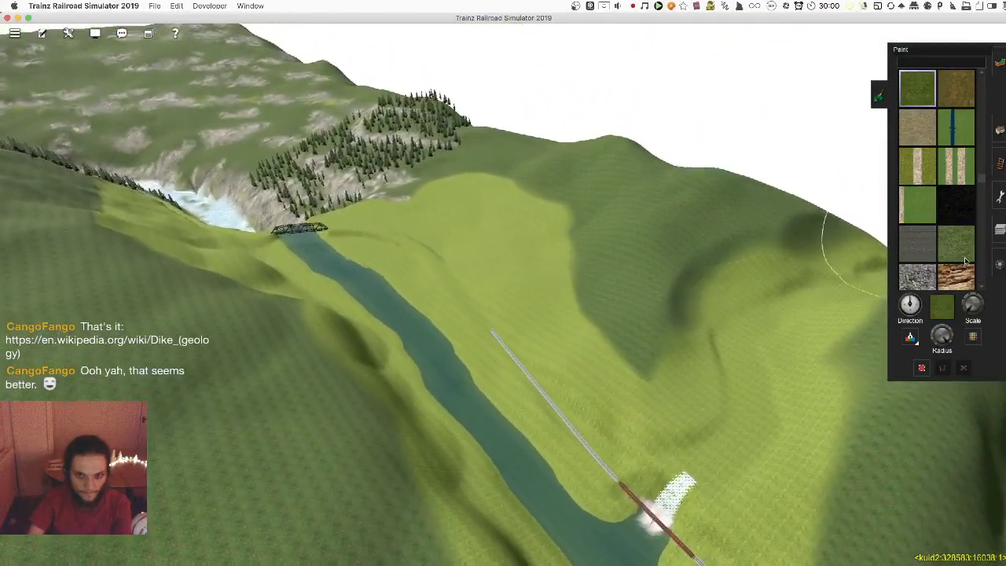
# Save the Milton Valley Railroad route, overwriting the existing route and session
pyautogui.press('Down')
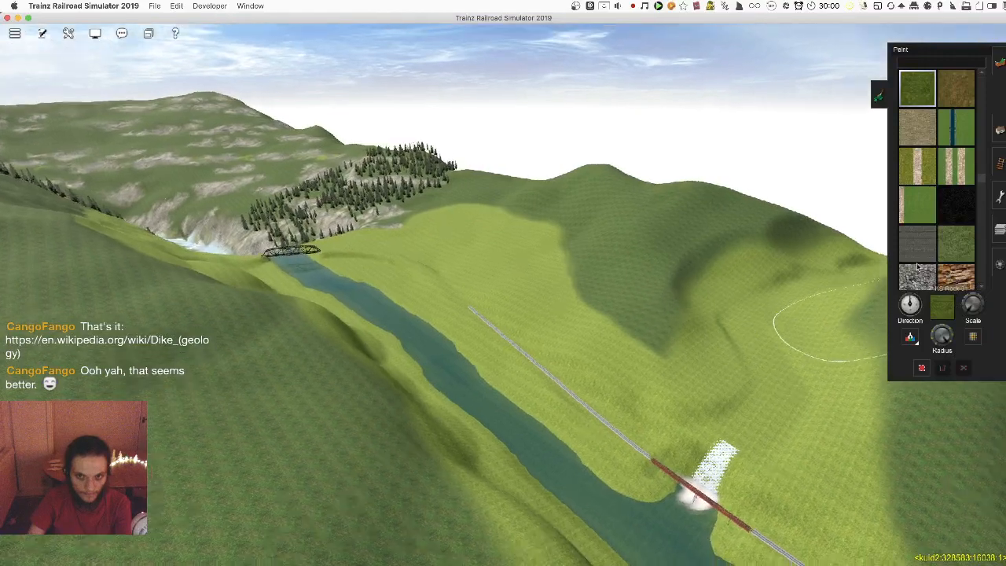
pyautogui.press('Right')
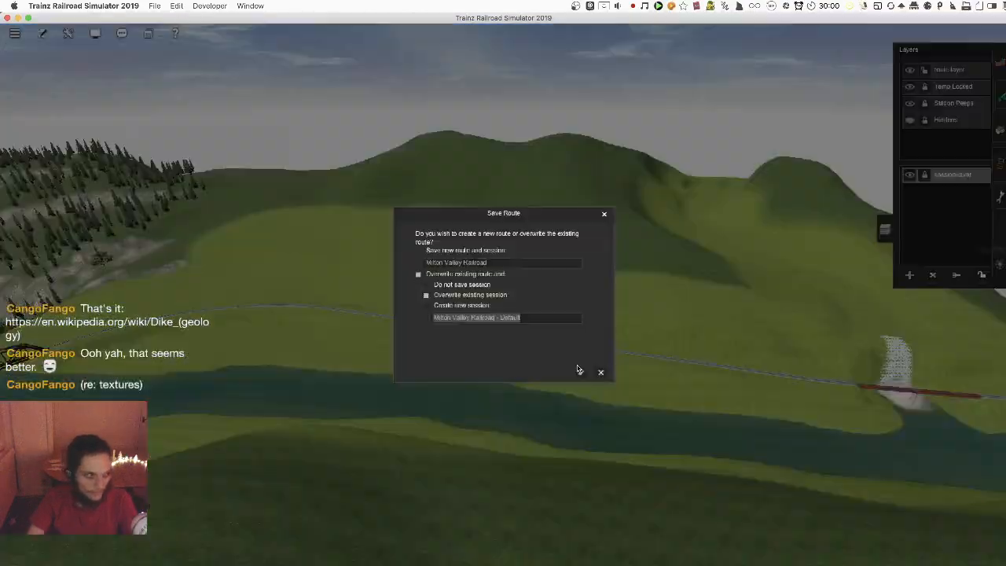
pyautogui.click(580, 368)
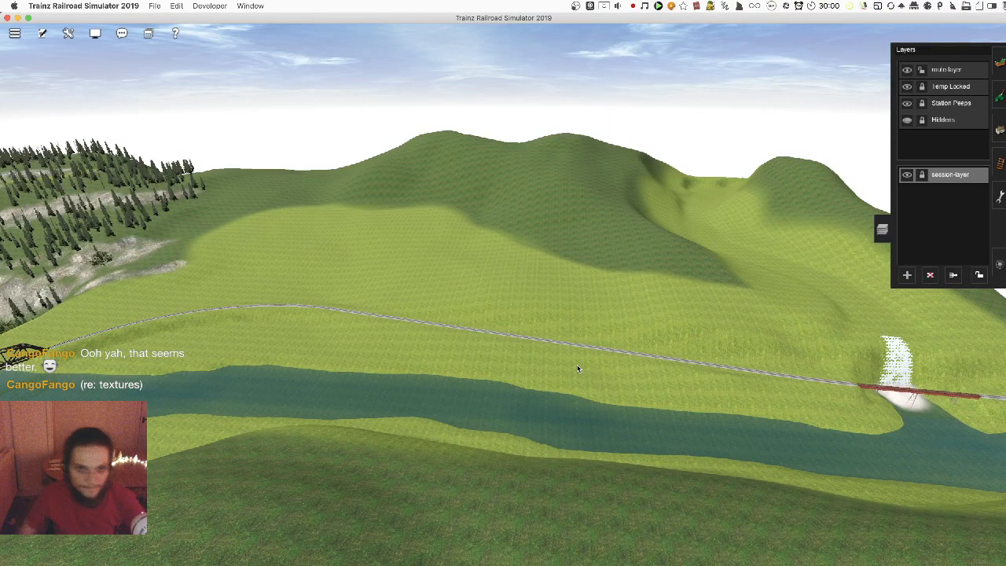
# Examine the light green slopes above and below the track between the truss bridge and the rocky cliff
pyautogui.moveTo(651, 267); pyautogui.dragTo(530, 191, button='right')
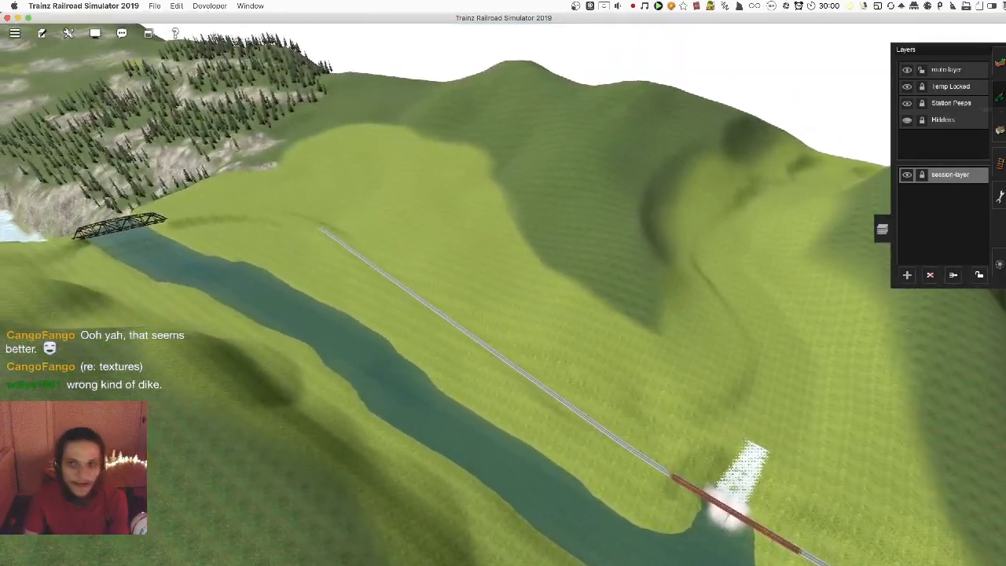
pyautogui.click(1001, 96)
pyautogui.moveTo(729, 190)
pyautogui.mouseDown(button='right')
pyautogui.moveTo(364, 221)
pyautogui.moveTo(493, 186)
pyautogui.moveTo(503, 235)
pyautogui.moveTo(495, 292)
pyautogui.moveTo(557, 292)
pyautogui.moveTo(507, 270)
pyautogui.mouseUp(button='right')
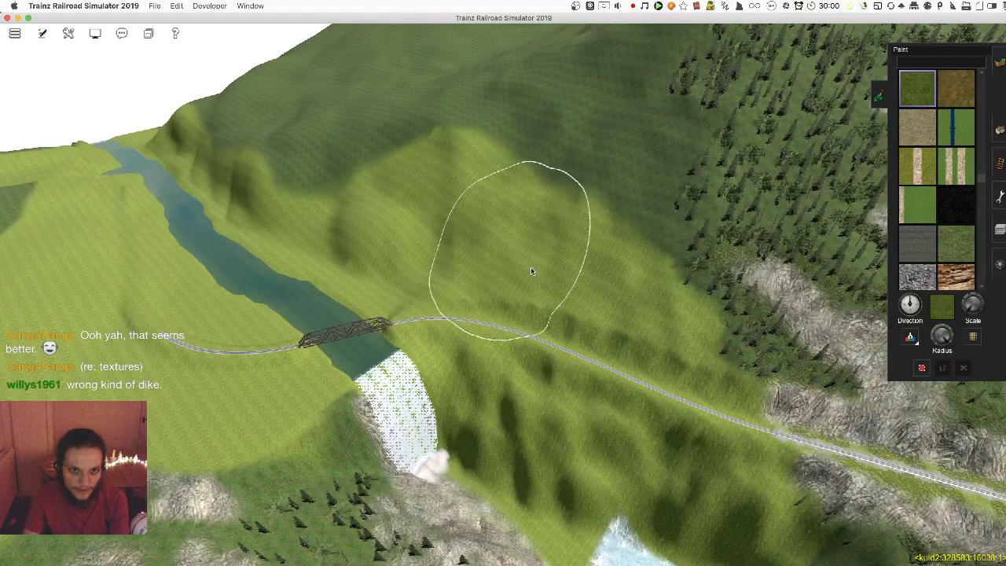
pyautogui.scroll(-10, 531, 296)
pyautogui.scroll(15, 539, 287)
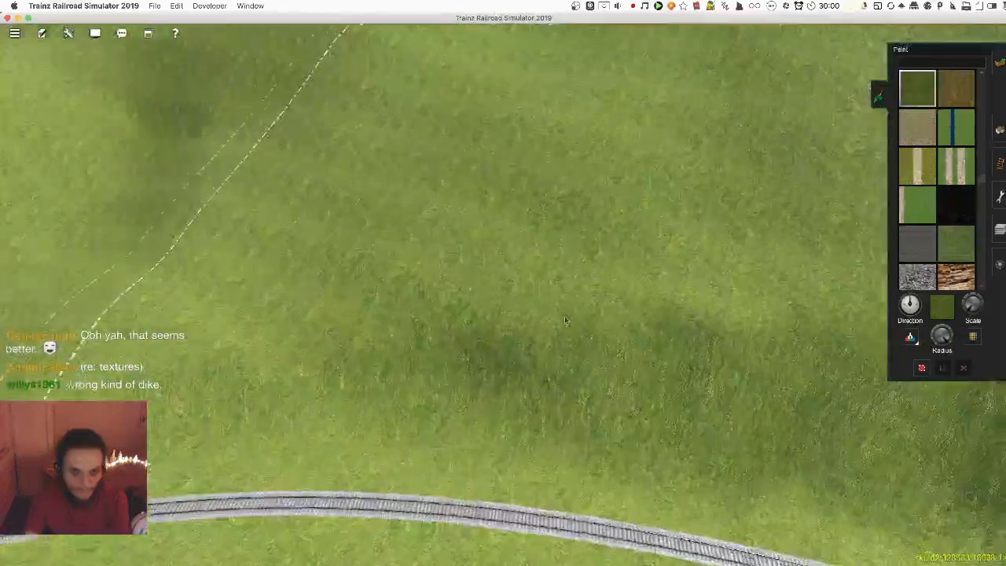
pyautogui.moveTo(566, 320); pyautogui.dragTo(540, 350, button='right')
pyautogui.scroll(-5, 536, 338)
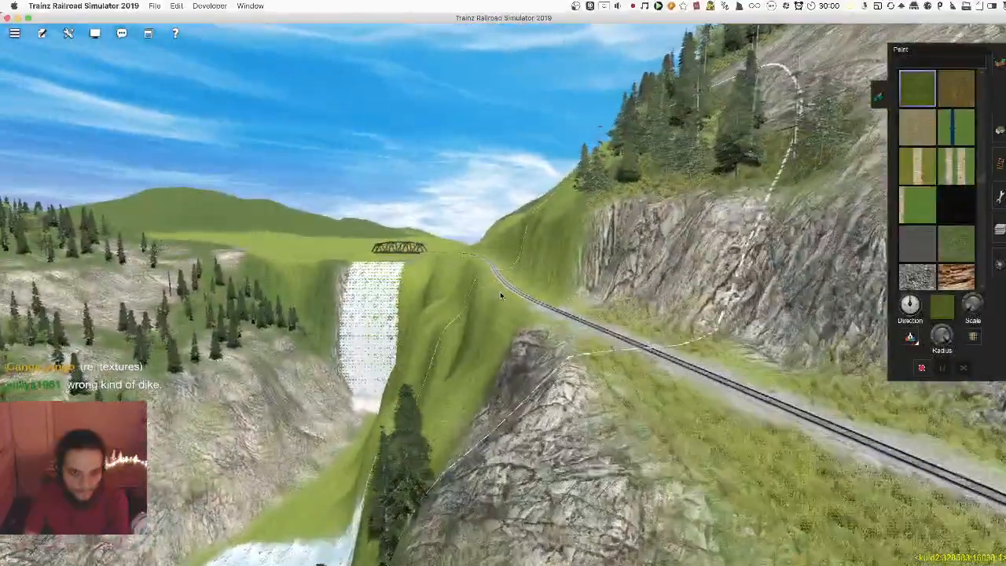
pyautogui.scroll(5, 503, 294)
pyautogui.moveTo(510, 292)
pyautogui.mouseDown(button='right')
pyautogui.moveTo(475, 331)
pyautogui.moveTo(488, 369)
pyautogui.mouseUp(button='right')
pyautogui.scroll(-5, 980, 386)
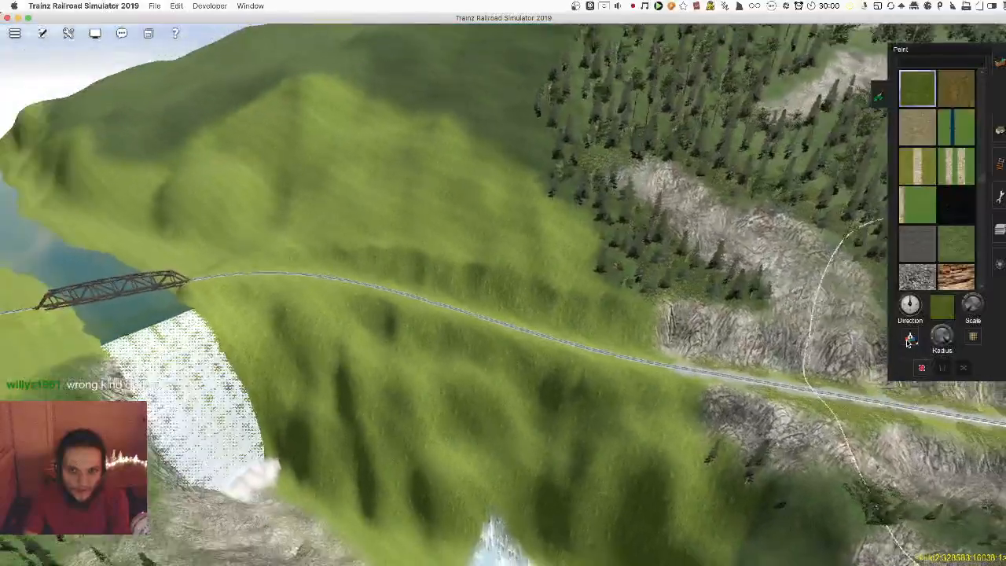
# Sample the dark green grass from the upper hillside, adjust the brush radius and paint a band across the light slope above the track
pyautogui.click(911, 337)
pyautogui.click(573, 138)
pyautogui.moveTo(572, 138); pyautogui.dragTo(677, 228, button='right')
pyautogui.moveTo(937, 346); pyautogui.dragTo(929, 351)
pyautogui.moveTo(587, 277)
pyautogui.mouseDown()
pyautogui.moveTo(521, 191)
pyautogui.moveTo(459, 137)
pyautogui.mouseUp()
pyautogui.moveTo(463, 139); pyautogui.dragTo(540, 305, button='right')
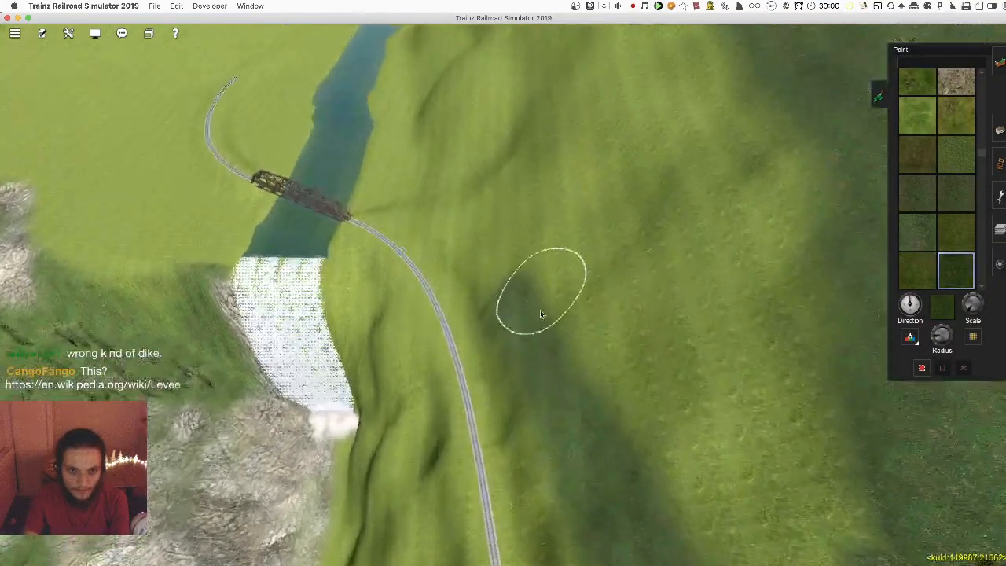
pyautogui.moveTo(539, 215); pyautogui.dragTo(396, 231, button='right')
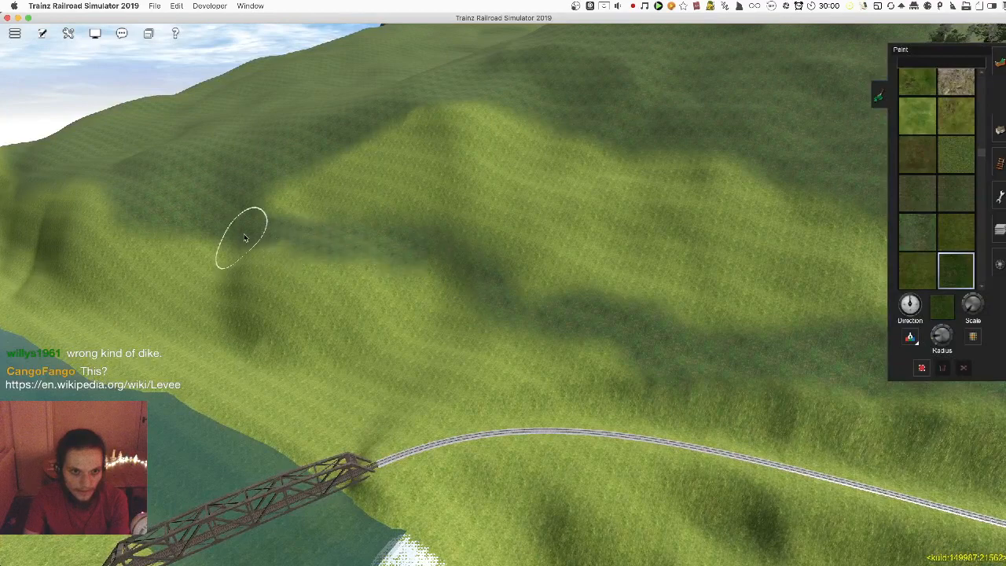
# Cover the remaining light green patches on the hillside above the track with the dark green grass, up to the forested cliff
pyautogui.scroll(-5, 747, 244)
pyautogui.moveTo(849, 267)
pyautogui.mouseDown(button='right')
pyautogui.moveTo(747, 272)
pyautogui.moveTo(636, 223)
pyautogui.mouseUp(button='right')
pyautogui.moveTo(636, 223); pyautogui.dragTo(716, 226)
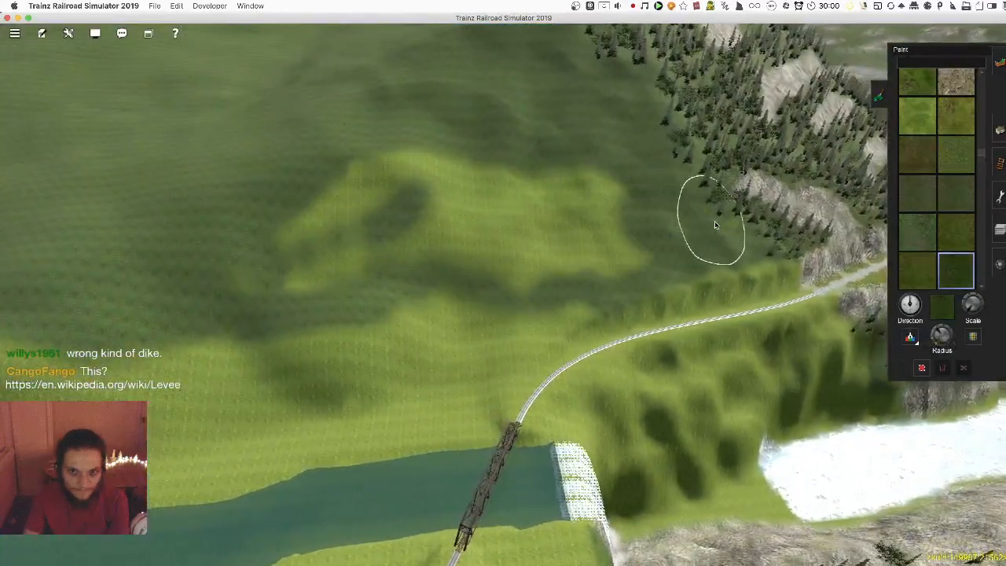
pyautogui.moveTo(337, 226); pyautogui.dragTo(241, 230)
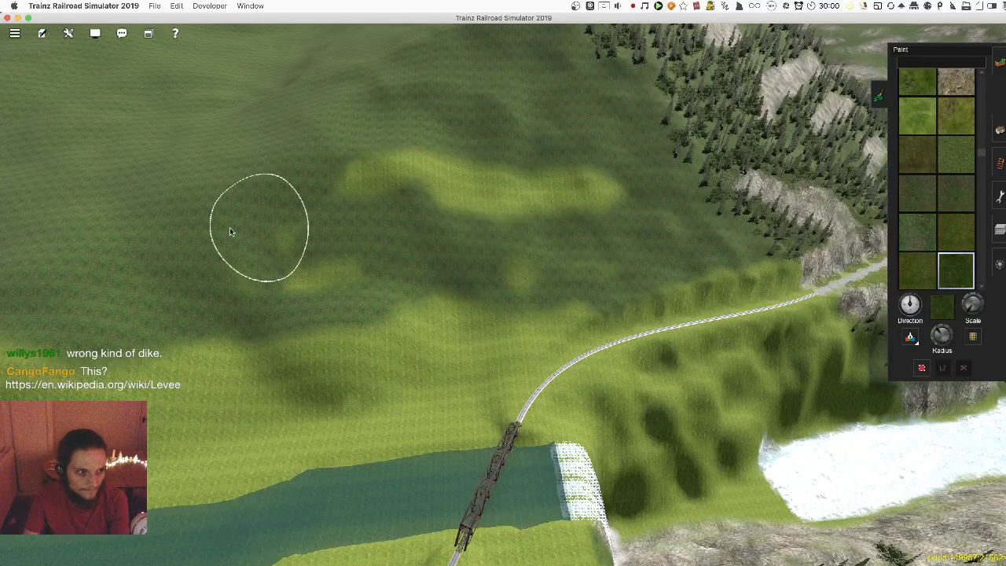
pyautogui.moveTo(376, 171)
pyautogui.mouseDown()
pyautogui.moveTo(270, 265)
pyautogui.moveTo(443, 240)
pyautogui.moveTo(604, 262)
pyautogui.mouseUp()
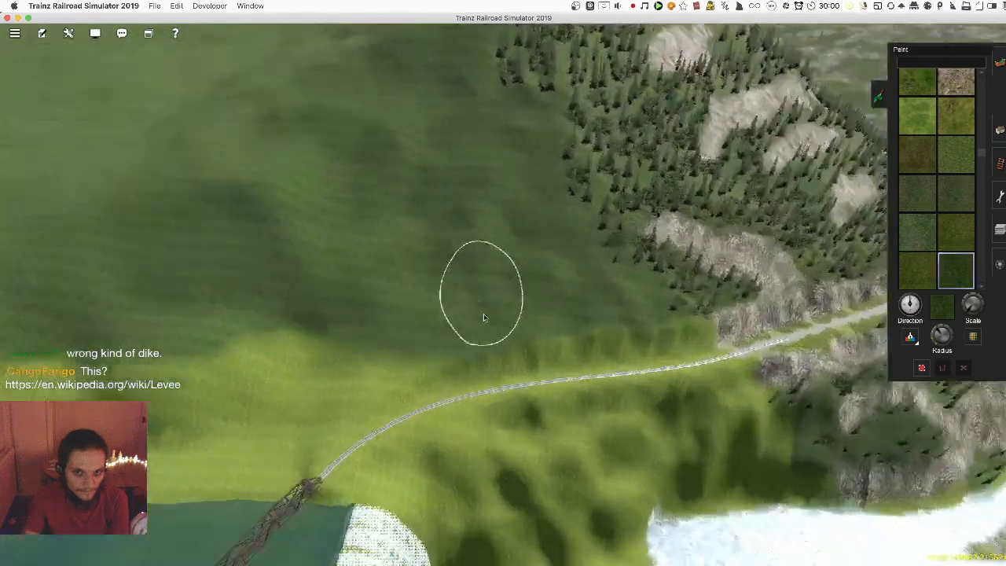
pyautogui.scroll(8, 503, 314)
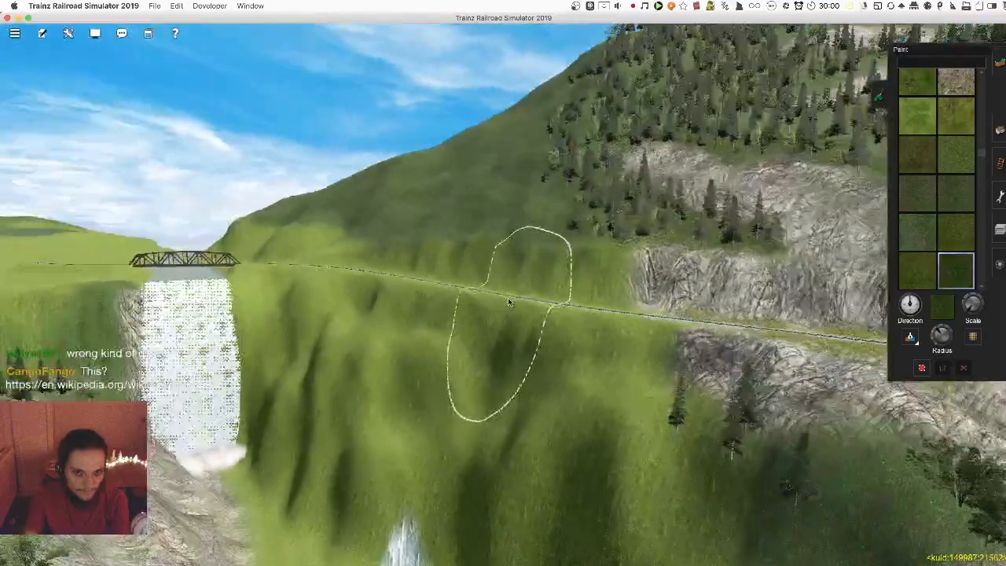
# Extend the dark green grass along the hillside beside the river upstream of the truss bridge, leaving a light strip by the water
pyautogui.moveTo(510, 302); pyautogui.dragTo(513, 262, button='right')
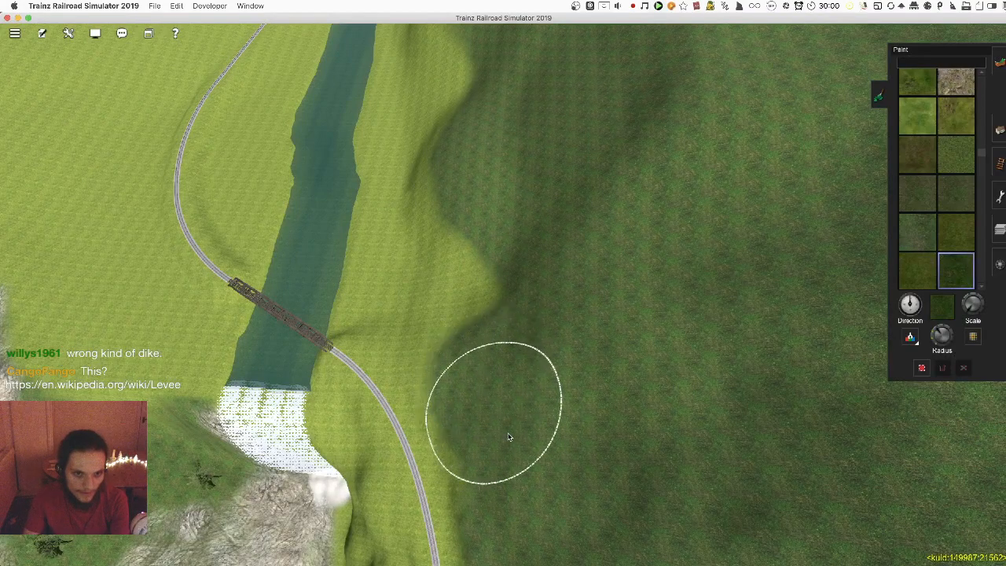
pyautogui.moveTo(507, 442)
pyautogui.mouseDown(button='right')
pyautogui.moveTo(492, 264)
pyautogui.moveTo(479, 274)
pyautogui.moveTo(397, 236)
pyautogui.moveTo(488, 242)
pyautogui.moveTo(534, 292)
pyautogui.moveTo(485, 264)
pyautogui.moveTo(503, 318)
pyautogui.moveTo(530, 233)
pyautogui.moveTo(527, 190)
pyautogui.mouseUp(button='right')
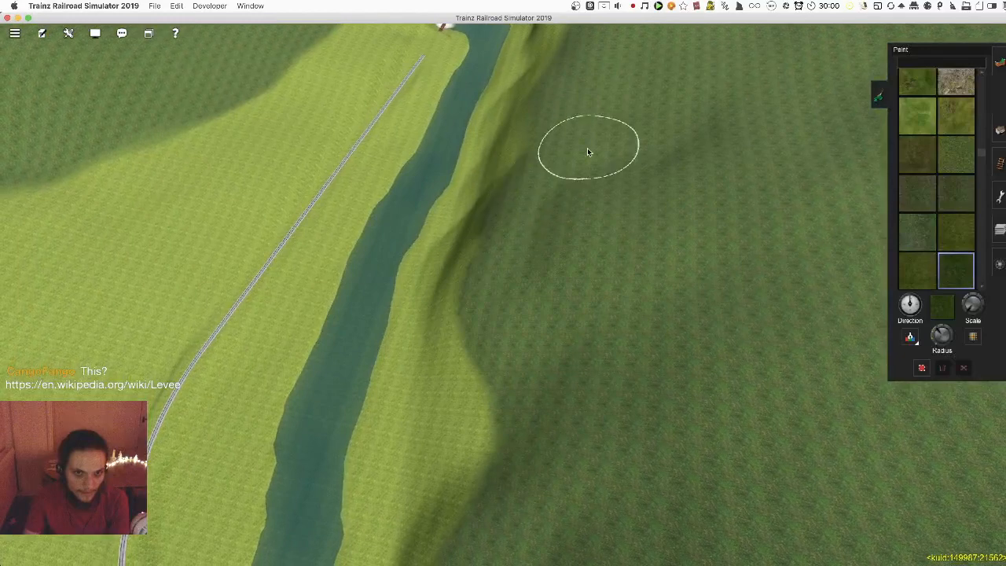
pyautogui.moveTo(503, 306)
pyautogui.mouseDown(button='right')
pyautogui.moveTo(516, 183)
pyautogui.moveTo(613, 260)
pyautogui.moveTo(582, 141)
pyautogui.moveTo(530, 307)
pyautogui.moveTo(479, 260)
pyautogui.moveTo(468, 217)
pyautogui.mouseUp(button='right')
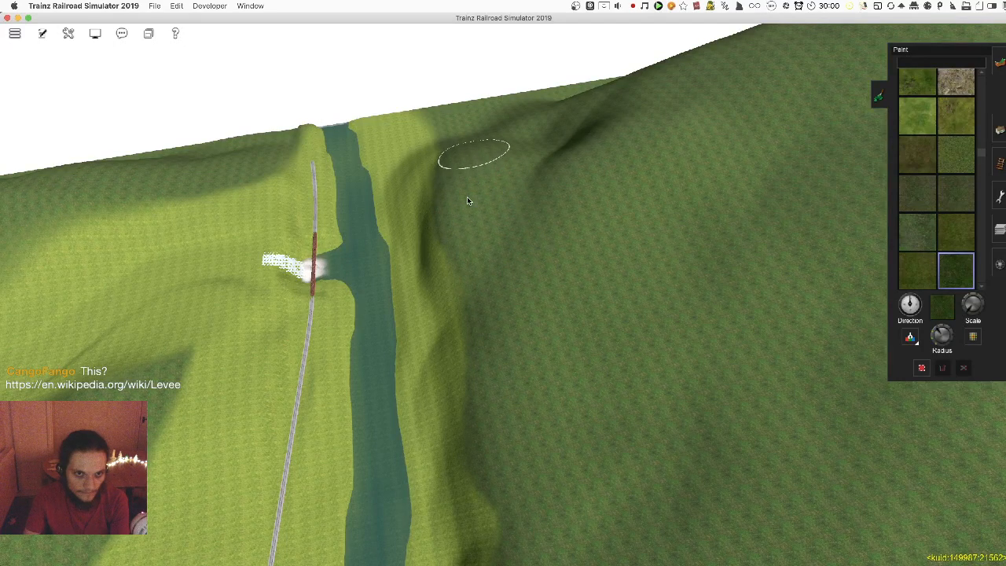
pyautogui.moveTo(512, 470)
pyautogui.mouseDown(button='right')
pyautogui.moveTo(553, 400)
pyautogui.moveTo(483, 244)
pyautogui.moveTo(551, 300)
pyautogui.moveTo(591, 366)
pyautogui.moveTo(508, 348)
pyautogui.moveTo(504, 313)
pyautogui.moveTo(471, 251)
pyautogui.moveTo(559, 288)
pyautogui.moveTo(554, 273)
pyautogui.moveTo(495, 259)
pyautogui.moveTo(524, 265)
pyautogui.moveTo(509, 267)
pyautogui.mouseUp(button='right')
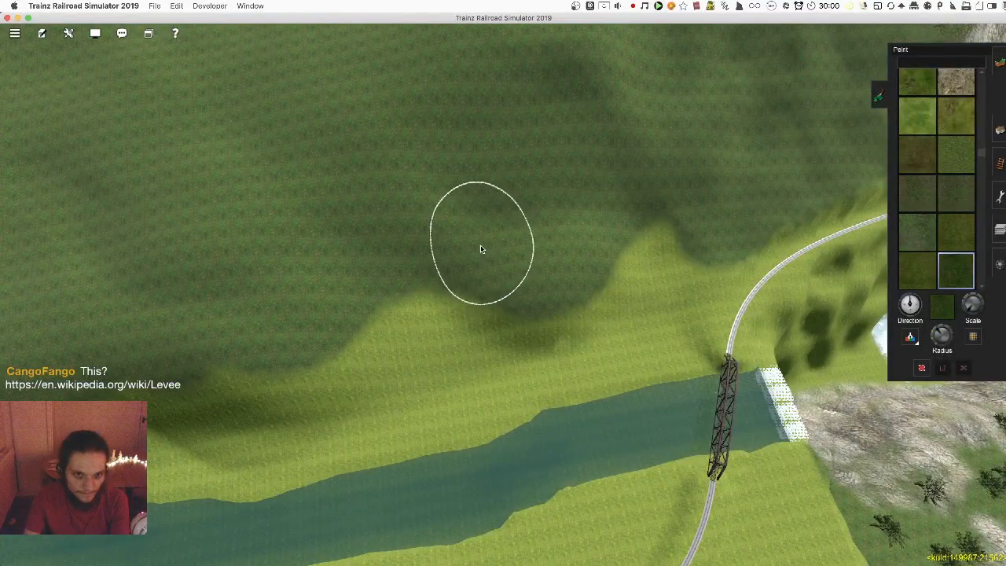
pyautogui.moveTo(475, 263); pyautogui.dragTo(995, 234, button='right')
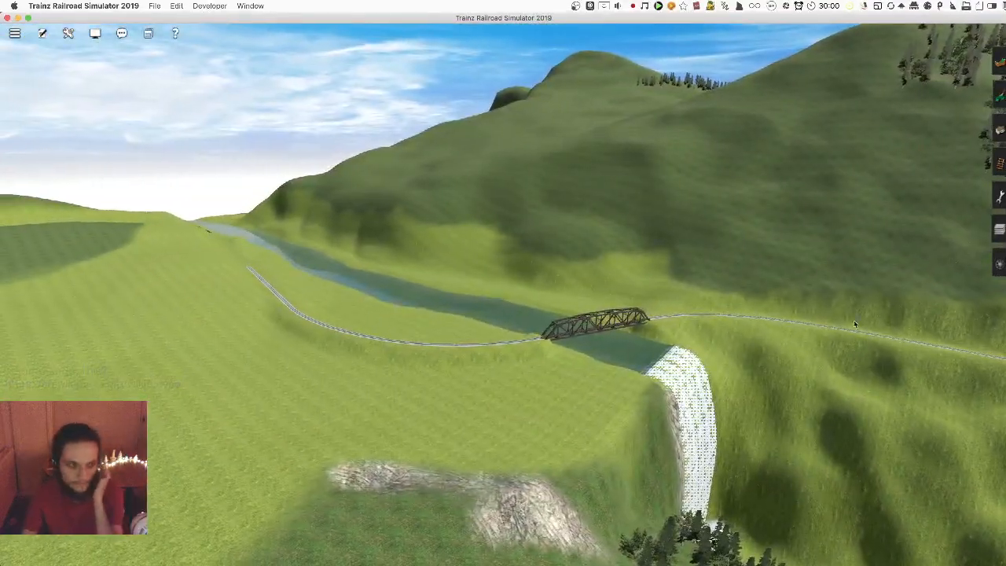
# Survey the valley from the unfinished road's end past the truss bridge to the red trestle bridge and its waterfall
pyautogui.hotkey('ctrl', 'F2')
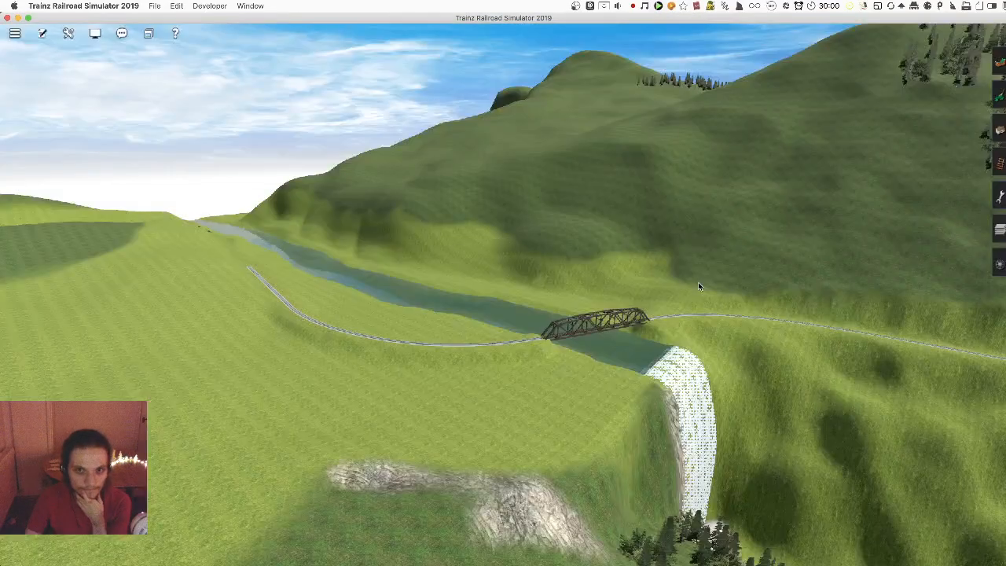
pyautogui.moveTo(599, 301); pyautogui.dragTo(508, 290, button='right')
pyautogui.scroll(2, 508, 291)
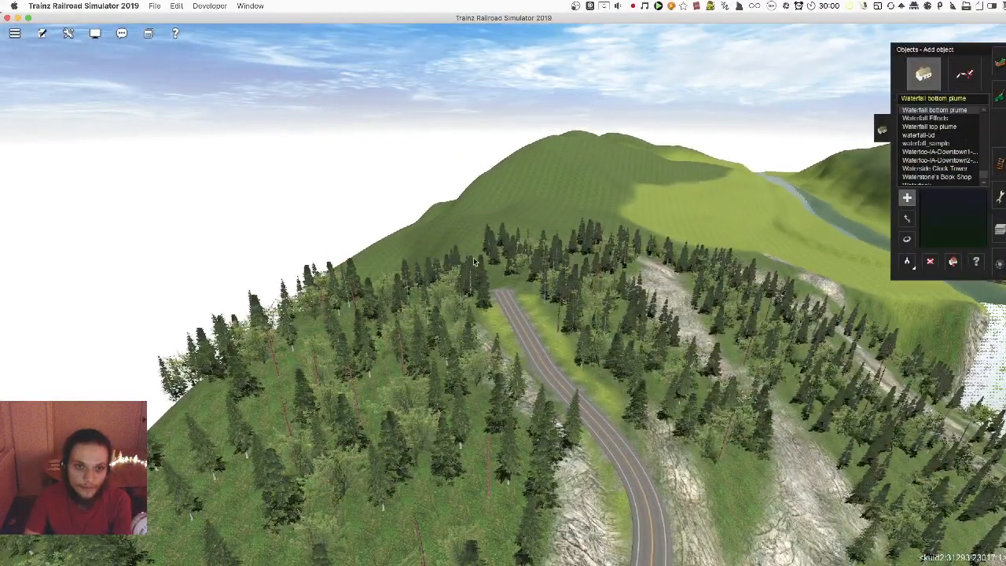
pyautogui.moveTo(617, 246)
pyautogui.mouseDown(button='right')
pyautogui.moveTo(593, 226)
pyautogui.moveTo(570, 275)
pyautogui.moveTo(498, 297)
pyautogui.mouseUp(button='right')
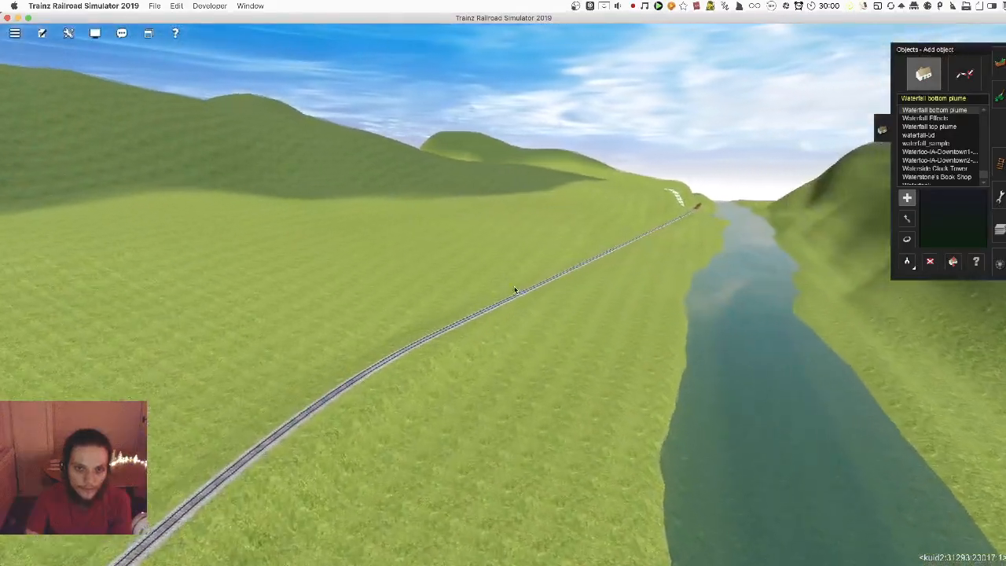
pyautogui.moveTo(550, 264); pyautogui.dragTo(680, 411, button='right')
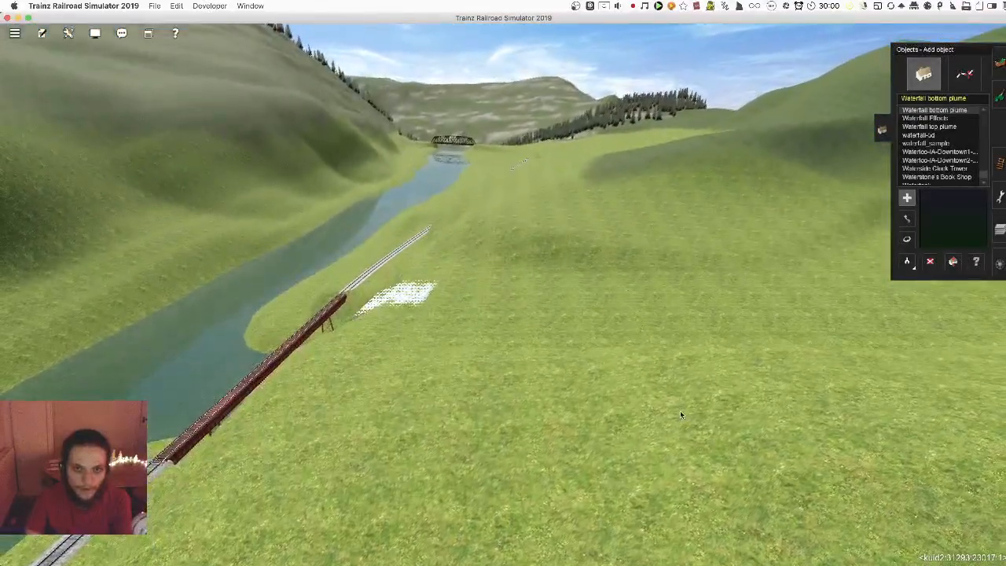
pyautogui.moveTo(609, 198); pyautogui.dragTo(596, 257, button='right')
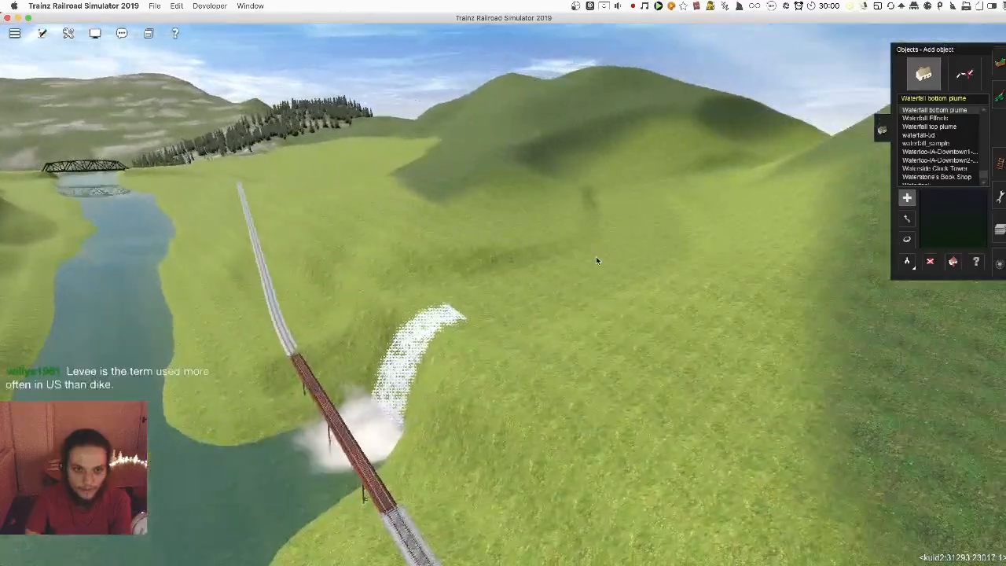
pyautogui.moveTo(479, 208); pyautogui.dragTo(945, 263, button='right')
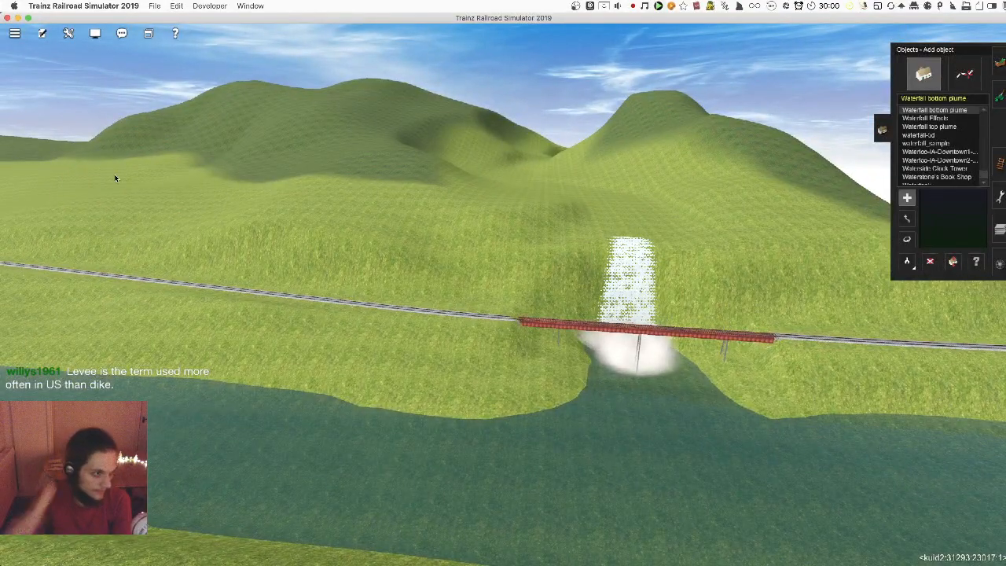
pyautogui.scroll(-10, 115, 178)
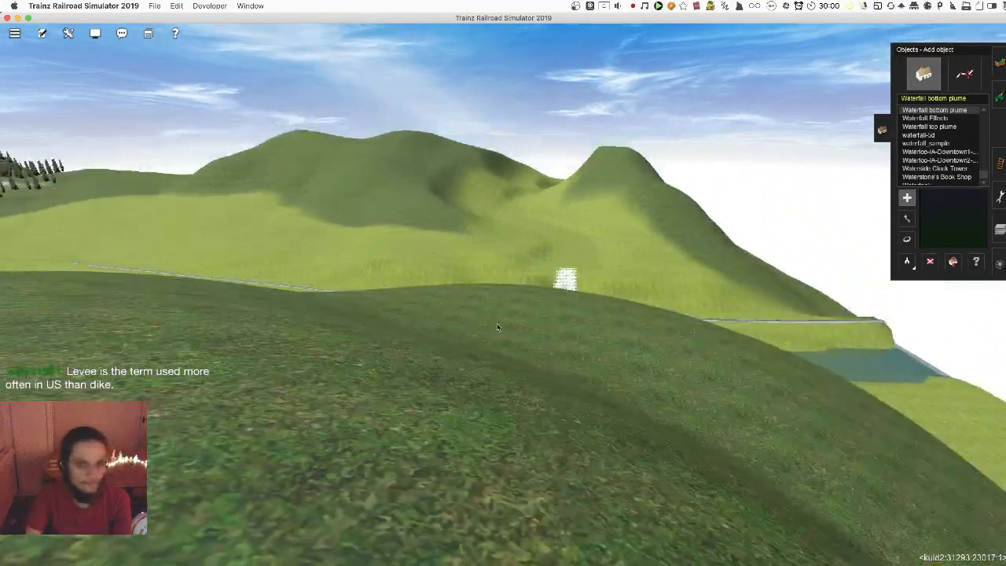
pyautogui.moveTo(497, 323); pyautogui.dragTo(503, 234, button='right')
pyautogui.press('Up')
pyautogui.press('Left')
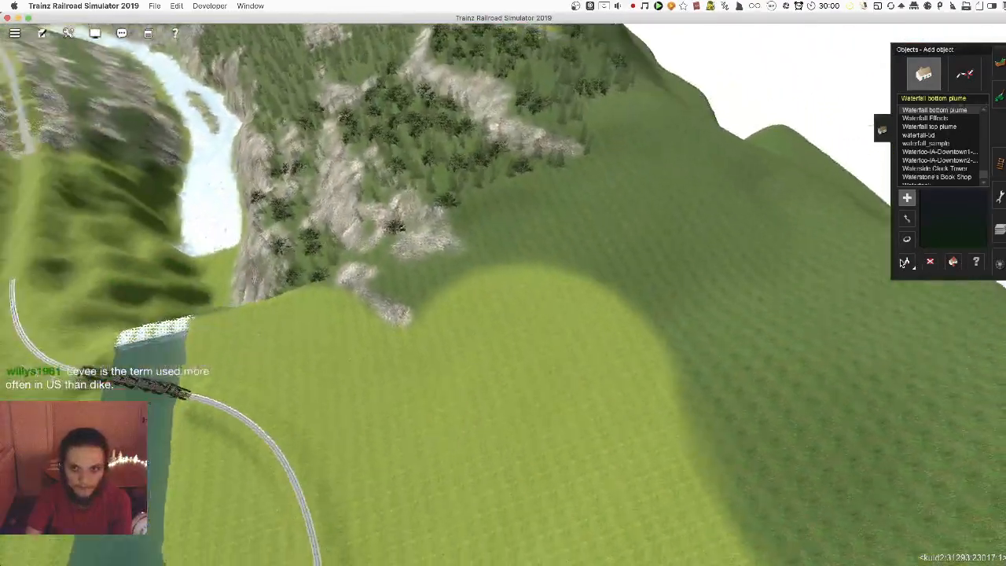
# Activate the Get spline tool for picking an existing spline from the route
pyautogui.click(959, 79)
pyautogui.click(907, 262)
pyautogui.press('w')
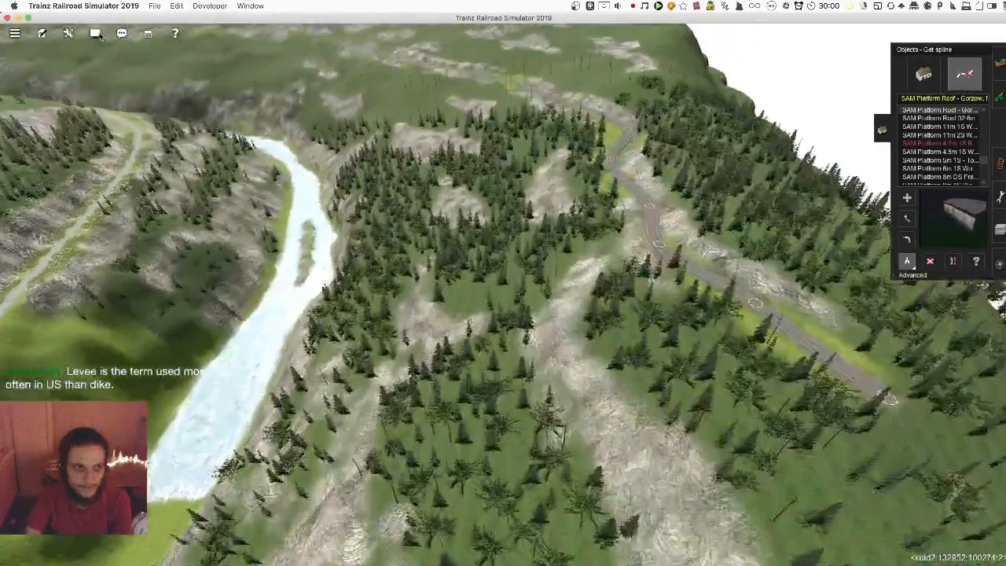
pyautogui.click(95, 33)
pyautogui.click(125, 60)
pyautogui.click(146, 103)
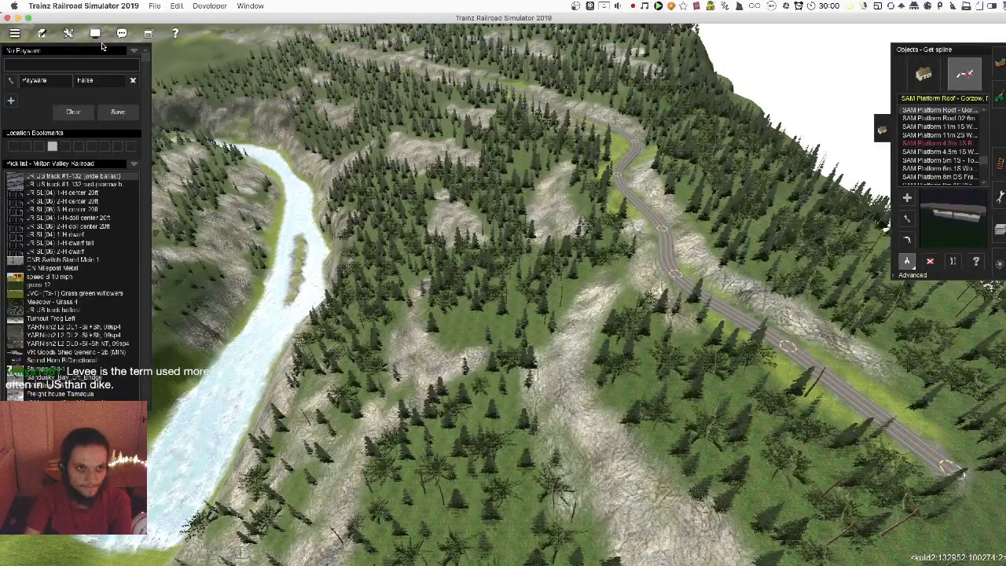
pyautogui.click(96, 33)
pyautogui.click(102, 60)
# Sample the JJS Concrete Road Bridge spline from an existing road bridge farther along the route
pyautogui.rightClick(456, 146)
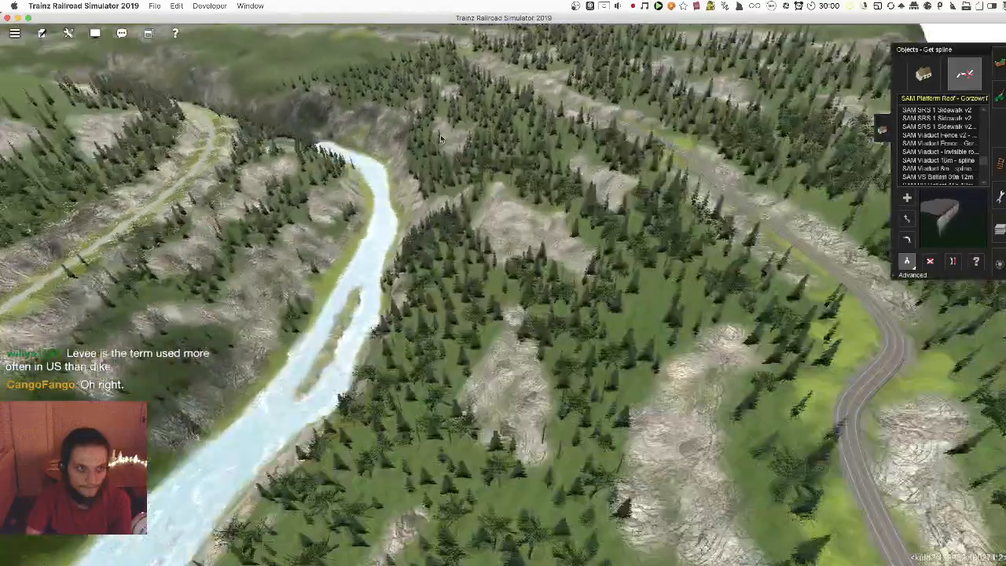
pyautogui.rightClick(464, 118)
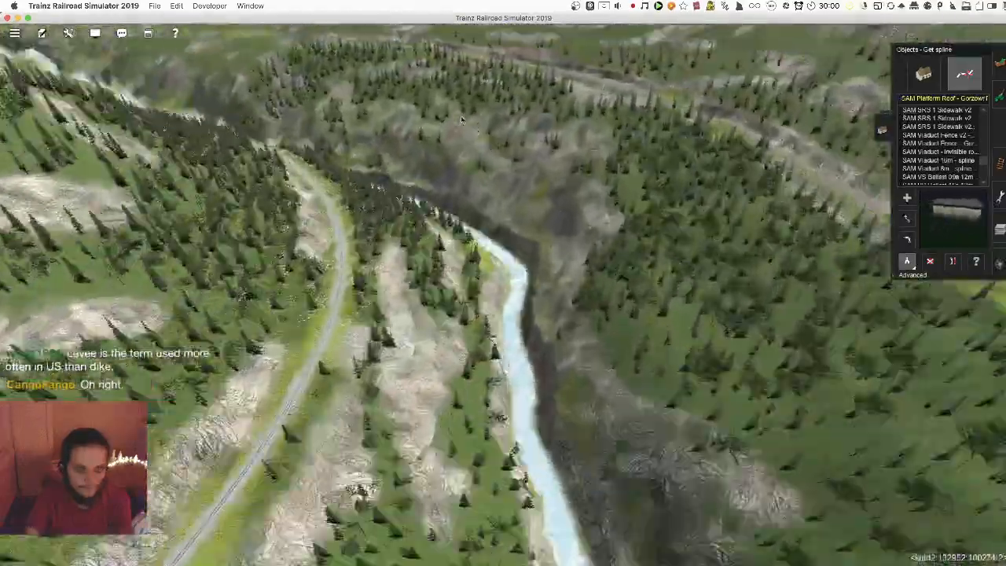
pyautogui.rightClick(459, 126)
pyautogui.moveTo(458, 126); pyautogui.dragTo(459, 102, button='right')
pyautogui.press('Right')
pyautogui.press('Down')
pyautogui.press('Right')
pyautogui.press('Left')
pyautogui.moveTo(483, 92); pyautogui.dragTo(504, 184, button='right')
pyautogui.click(565, 276)
# Try to add the concrete road bridge above the small waterfall by the red trestle bridge, then cancel the locked-layer prompt
pyautogui.scroll(-10, 472, 275)
pyautogui.press('Up')
pyautogui.press('Up')
pyautogui.press('Up')
pyautogui.press('Up')
pyautogui.press('Up')
pyautogui.press('Up')
pyautogui.press('Up')
pyautogui.moveTo(588, 225); pyautogui.dragTo(559, 208, button='right')
pyautogui.click(544, 202)
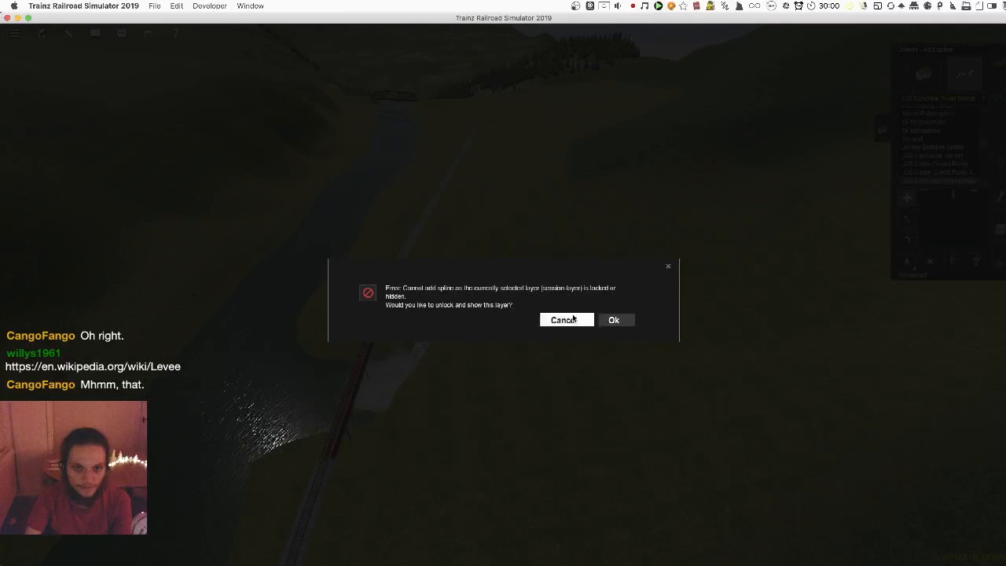
pyautogui.click(573, 318)
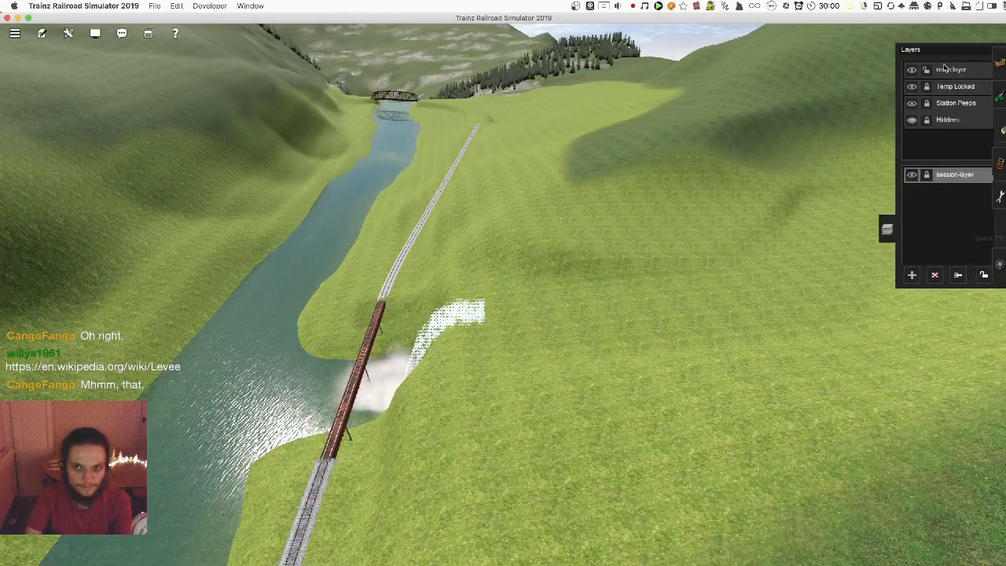
# Place a JJS Concrete Road Bridge spline across the stream bed just upstream of the small waterfall
pyautogui.click(1000, 133)
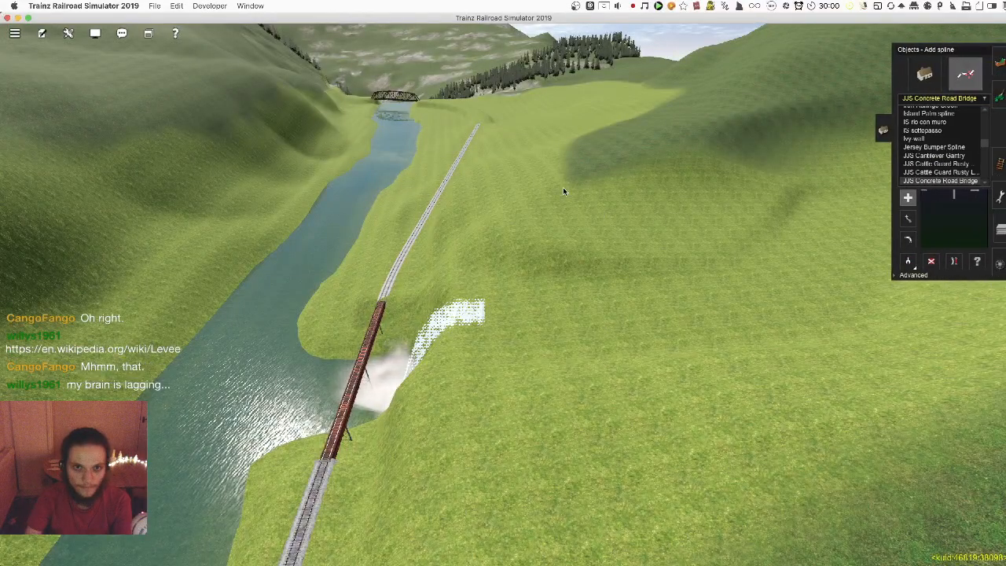
pyautogui.moveTo(623, 440); pyautogui.dragTo(617, 438)
pyautogui.press('Left')
pyautogui.press('Down')
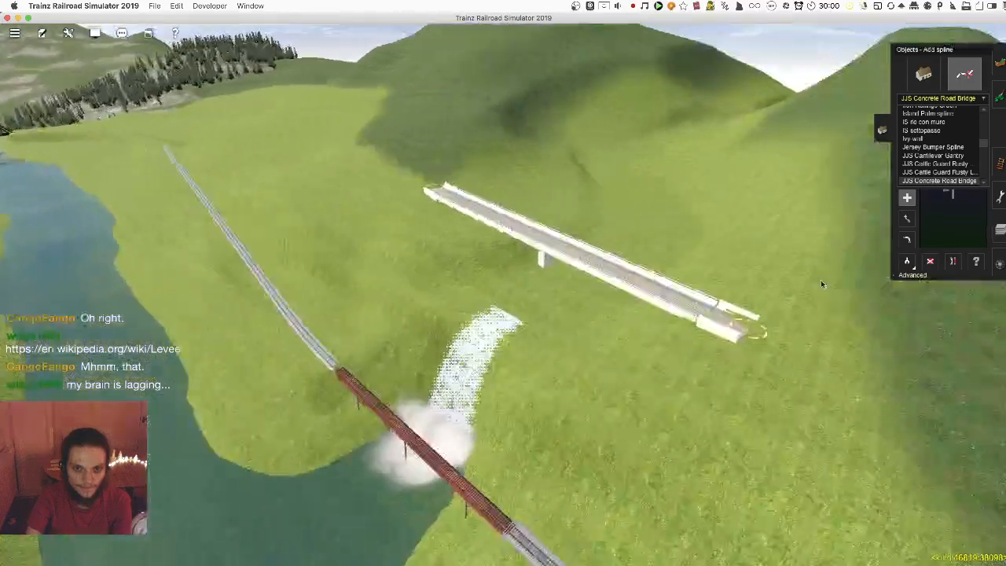
pyautogui.press('Up')
# Pick a vertex height of 342.90 from the concrete road bridge and apply it to the bridge's near end
pyautogui.click(921, 278)
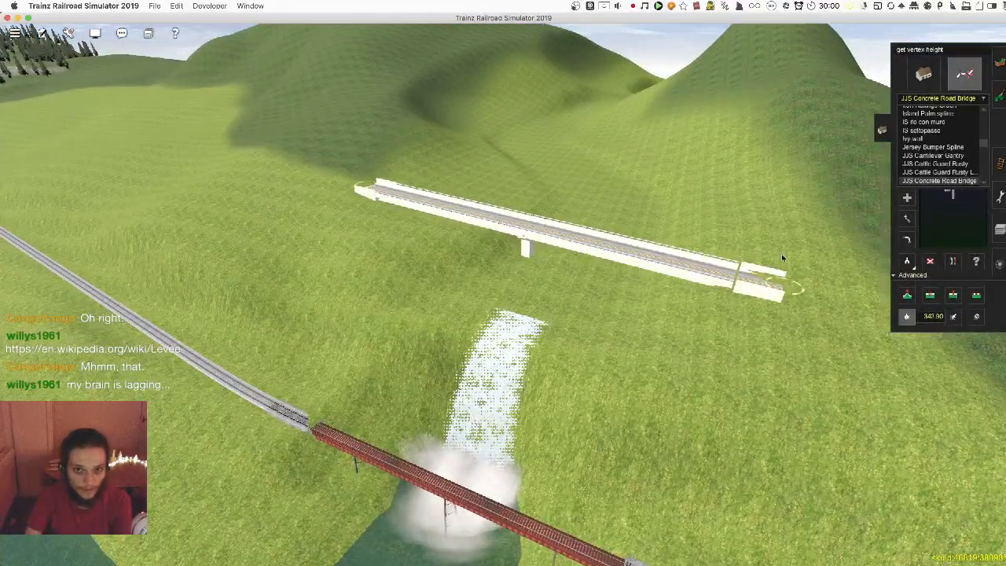
pyautogui.press('Left')
pyautogui.click(954, 318)
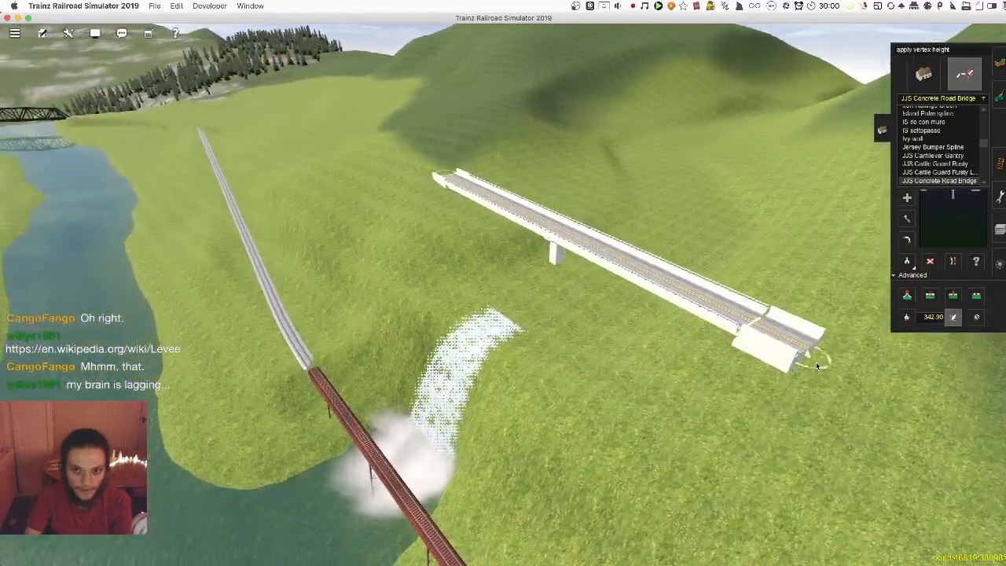
pyautogui.press('Left')
pyautogui.rightClick(674, 307)
pyautogui.scroll(10, 550, 276)
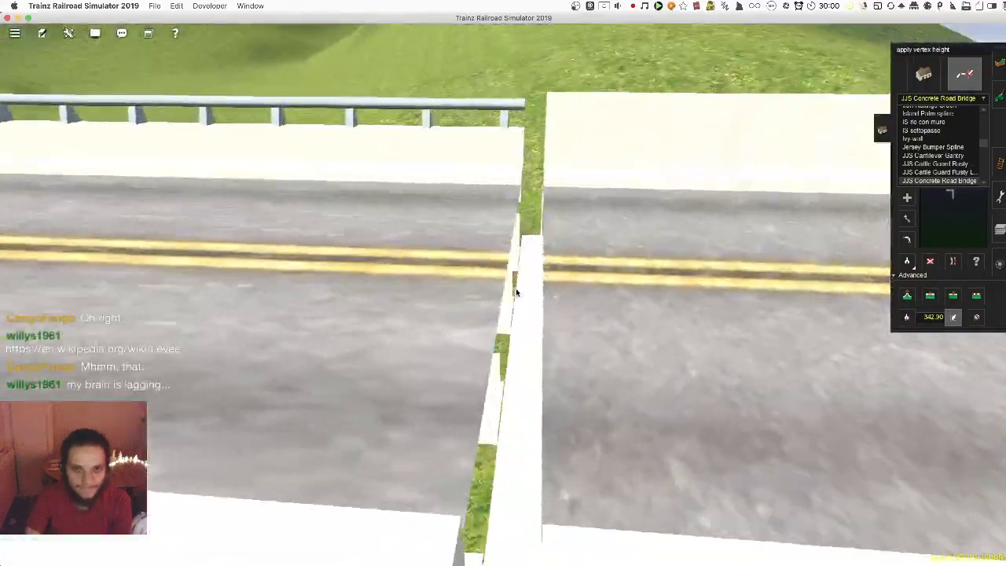
# Examine how the existing concrete road bridge beside the steel trestle meets the road near the Eat More Fruit billboard
pyautogui.scroll(-10, 517, 292)
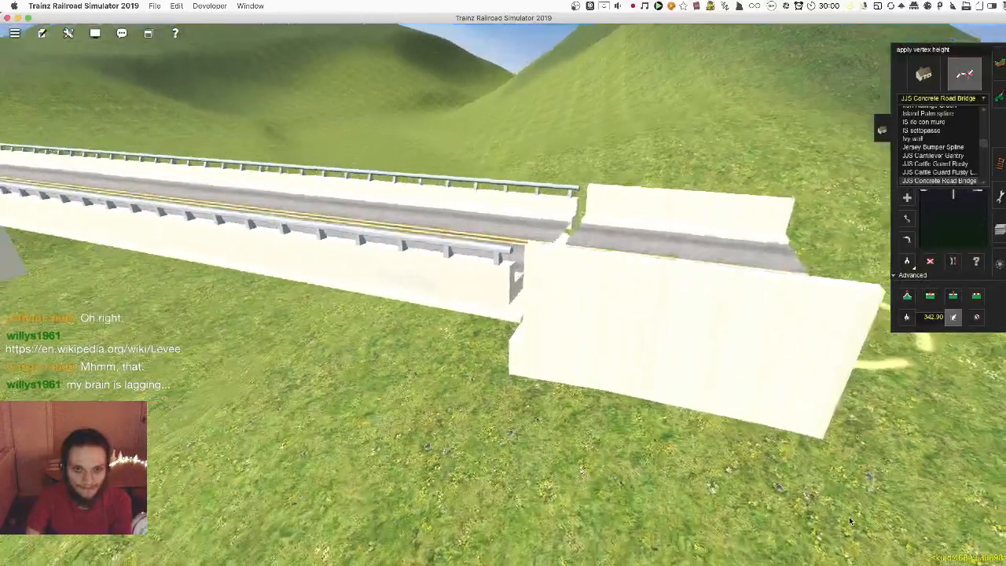
pyautogui.press('m')
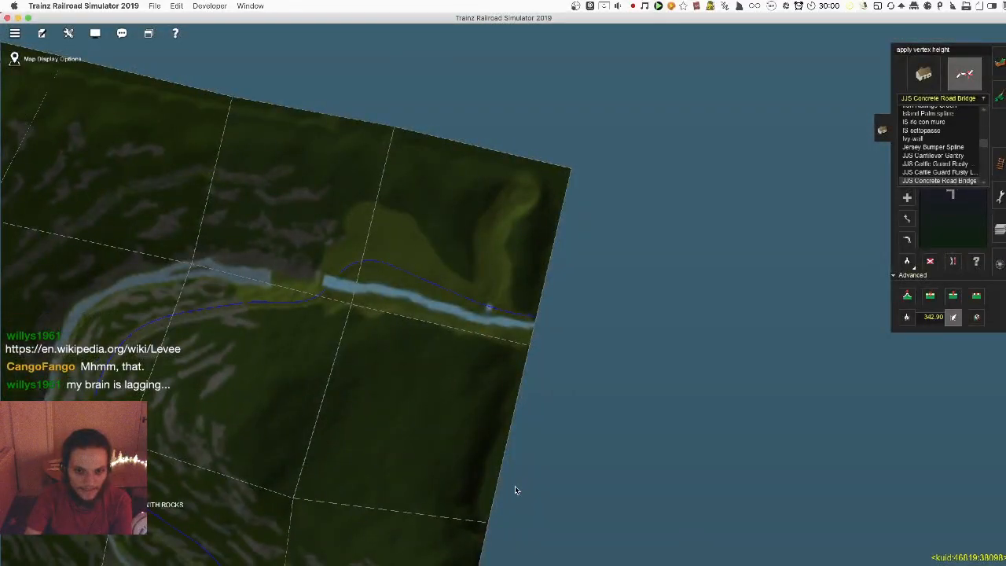
pyautogui.rightClick(369, 438)
pyautogui.rightClick(308, 448)
pyautogui.rightClick(365, 440)
pyautogui.scroll(-6, 441, 446)
pyautogui.rightClick(535, 460)
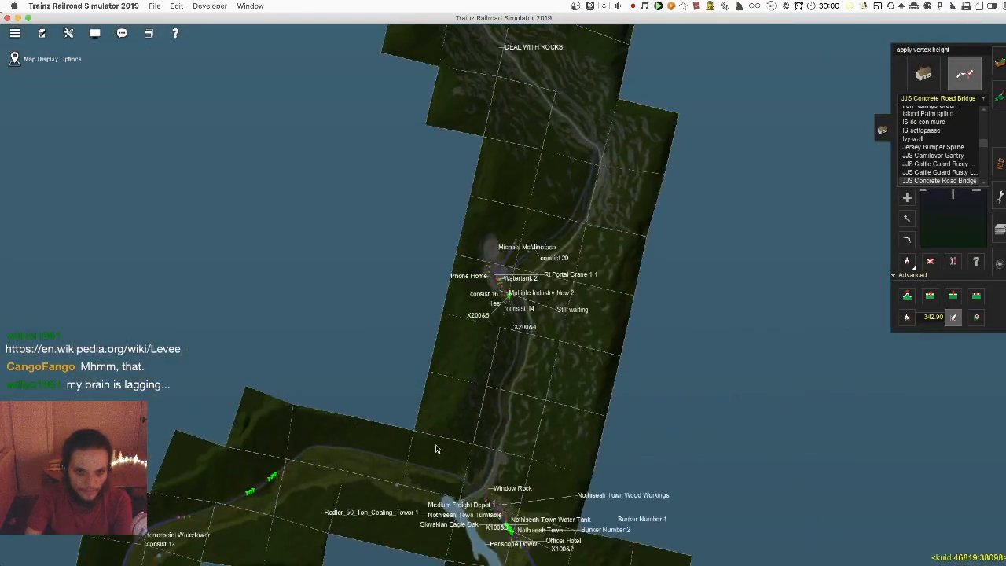
pyautogui.rightClick(463, 446)
pyautogui.press('m')
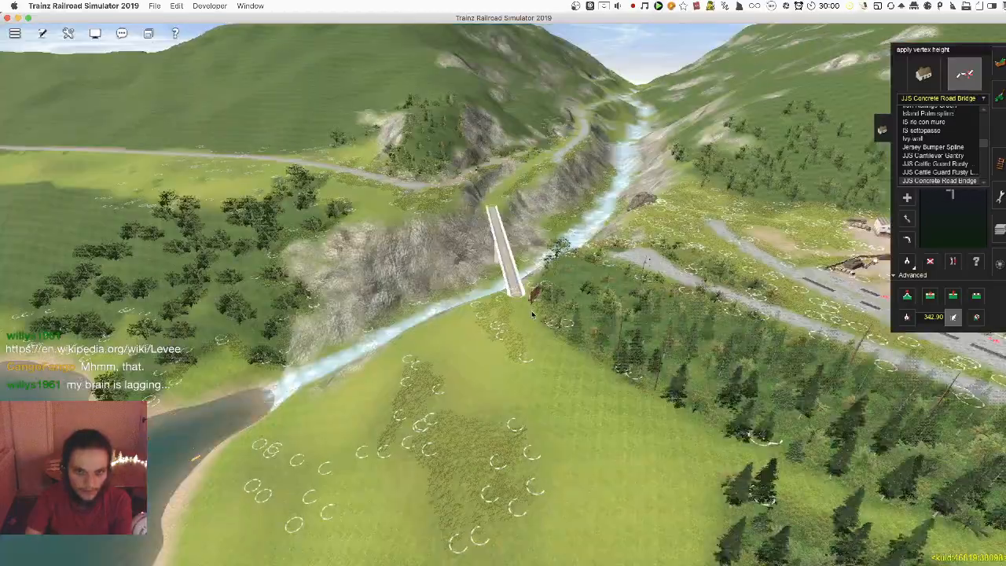
pyautogui.scroll(5, 565, 309)
pyautogui.press('Right')
pyautogui.scroll(-5, 564, 309)
pyautogui.rightClick(692, 217)
pyautogui.scroll(5, 504, 284)
pyautogui.press('Right')
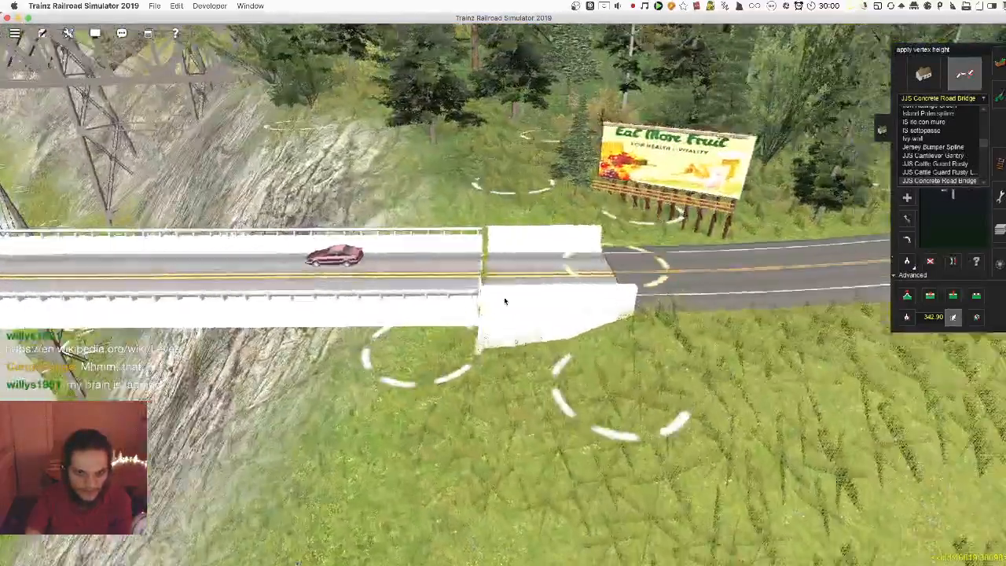
pyautogui.scroll(-3, 472, 329)
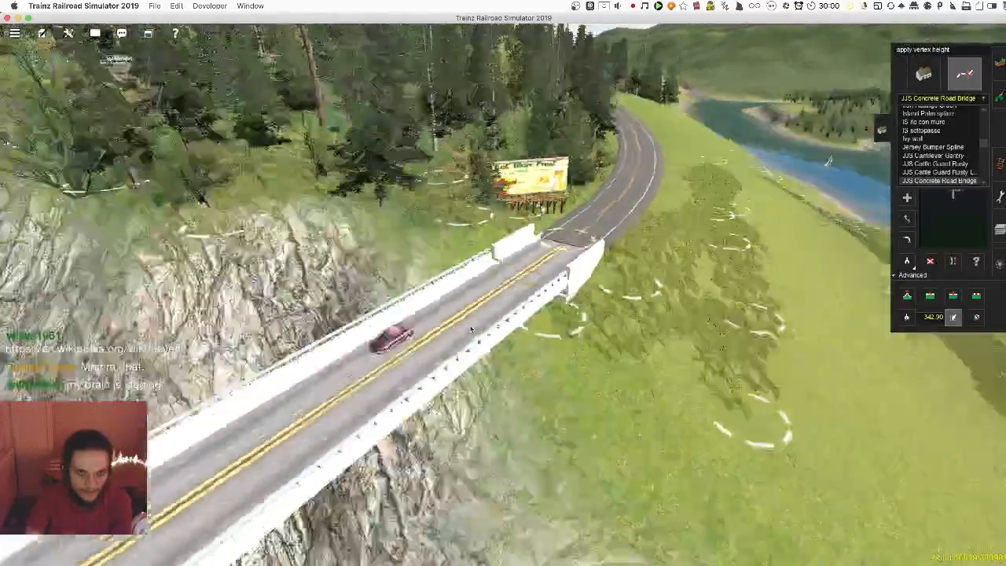
pyautogui.scroll(-5, 472, 330)
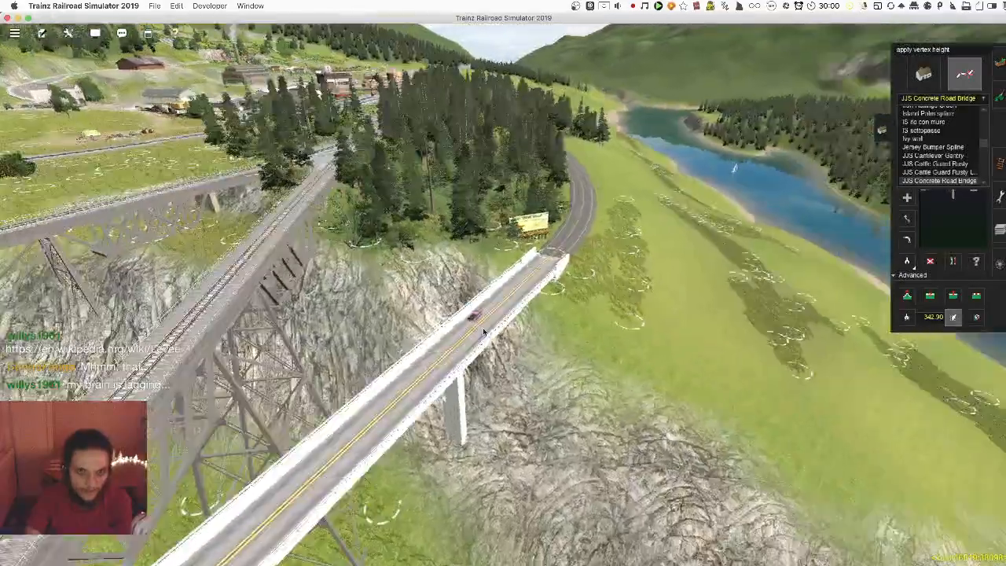
pyautogui.press('Right')
# Inspect the new concrete road bridge above the small waterfall and its end section from several sides
pyautogui.press('m')
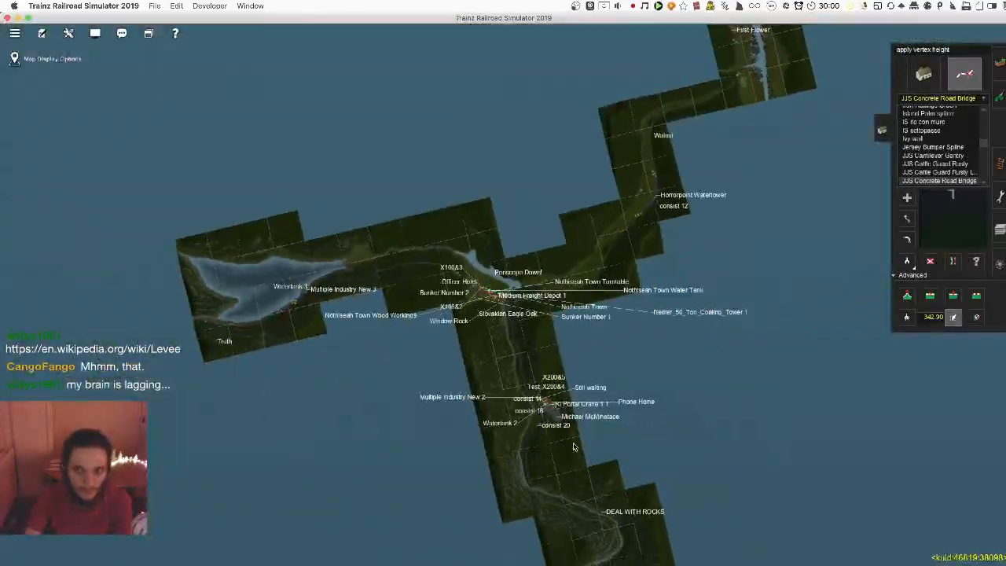
pyautogui.rightClick(557, 482)
pyautogui.press('m')
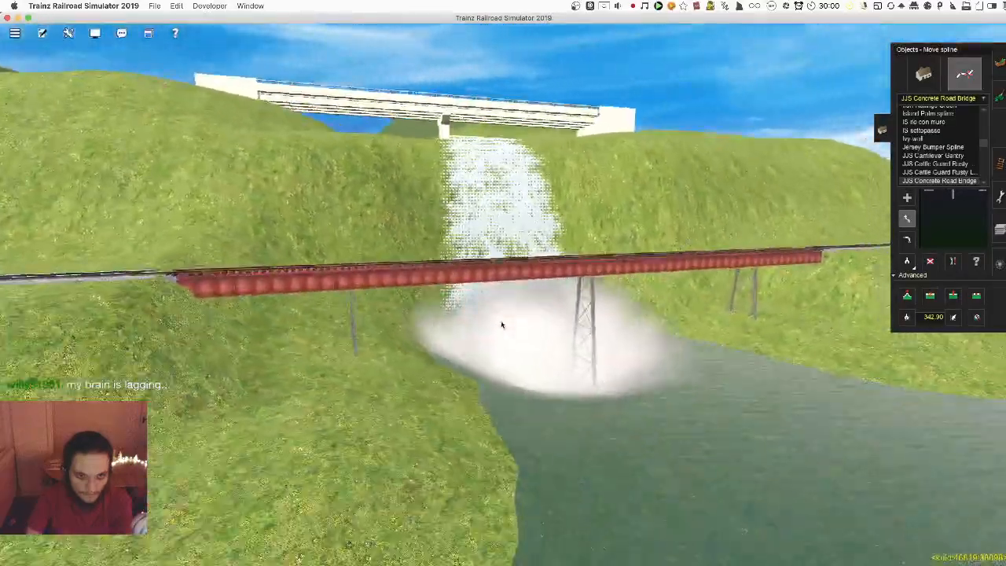
pyautogui.press('Up')
pyautogui.press('Left')
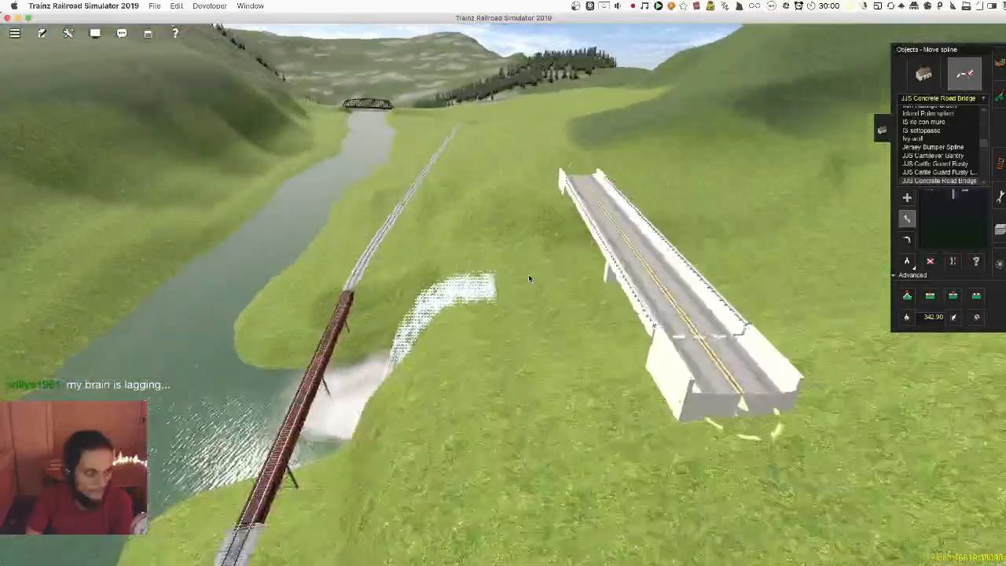
pyautogui.moveTo(529, 279); pyautogui.dragTo(572, 368, button='right')
pyautogui.press('d')
pyautogui.press('a')
pyautogui.press('s')
pyautogui.press('w')
pyautogui.press('w')
pyautogui.press('d')
pyautogui.press('s')
pyautogui.press('s')
# Switch to adding scenery objects and show the content search filter and the Milton Valley Railroad pick list
pyautogui.hotkey('alt', 'y')
pyautogui.moveTo(427, 308); pyautogui.dragTo(465, 330, button='right')
pyautogui.press('Left')
pyautogui.click(923, 73)
pyautogui.press('Down')
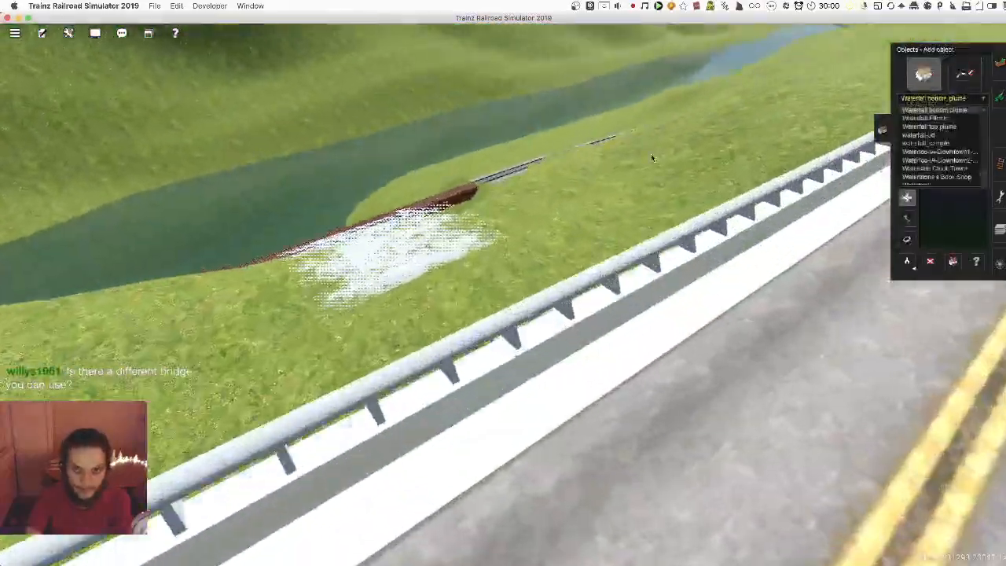
pyautogui.press('Up')
pyautogui.press('Left')
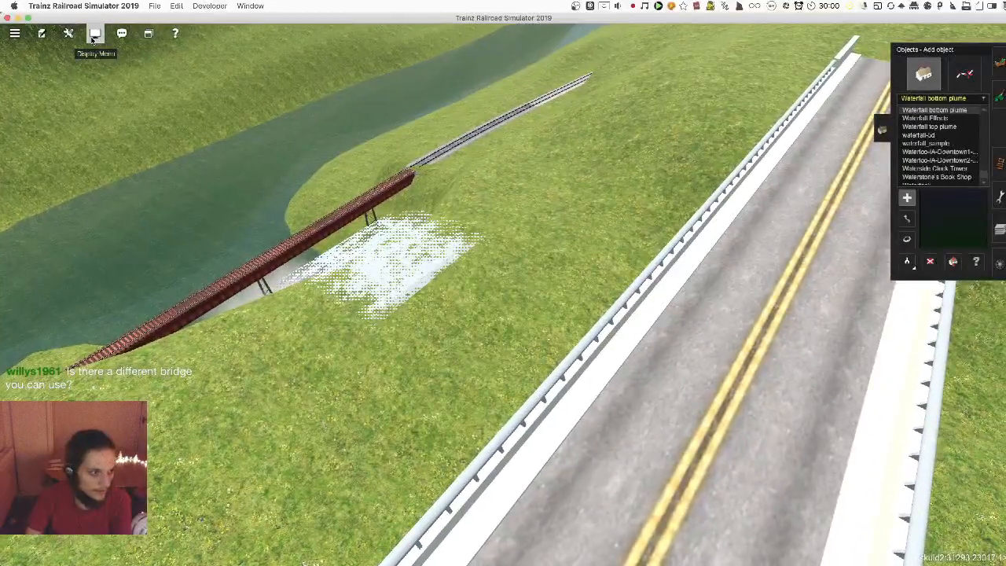
pyautogui.click(118, 59)
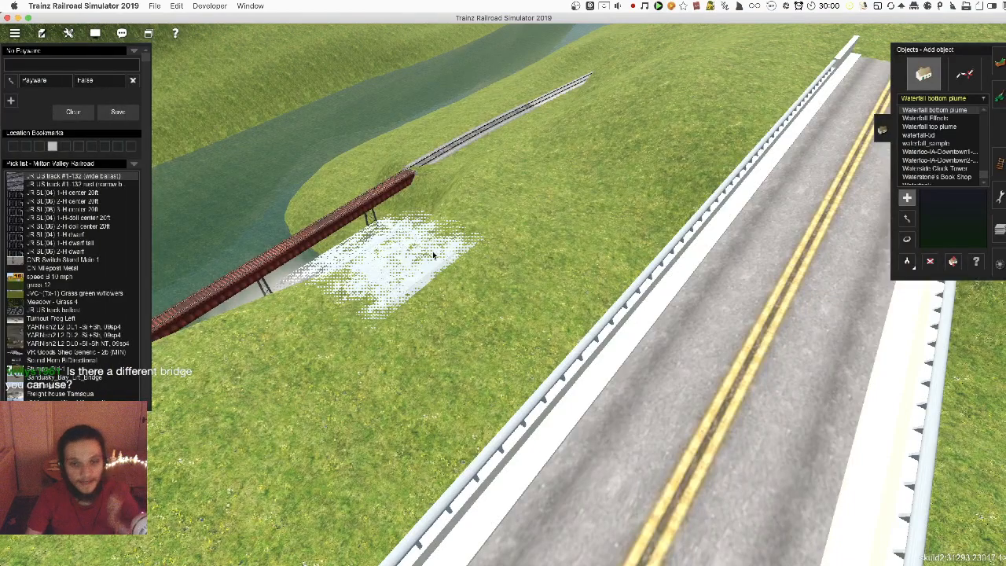
# Search Content Manager for assets with bridge and NBS+ in their names, and close it
pyautogui.scroll(-5, 492, 254)
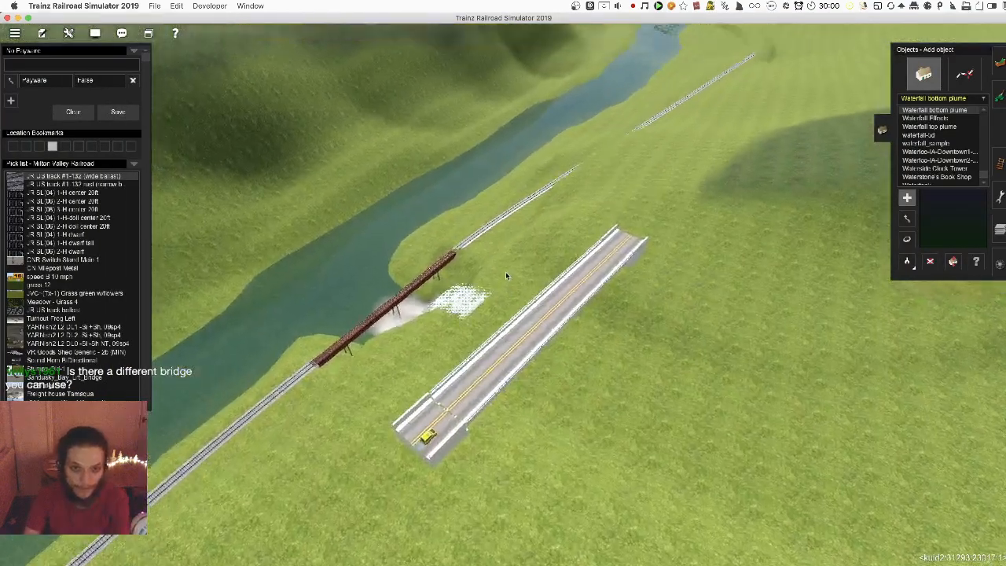
pyautogui.moveTo(507, 271); pyautogui.dragTo(552, 510, button='right')
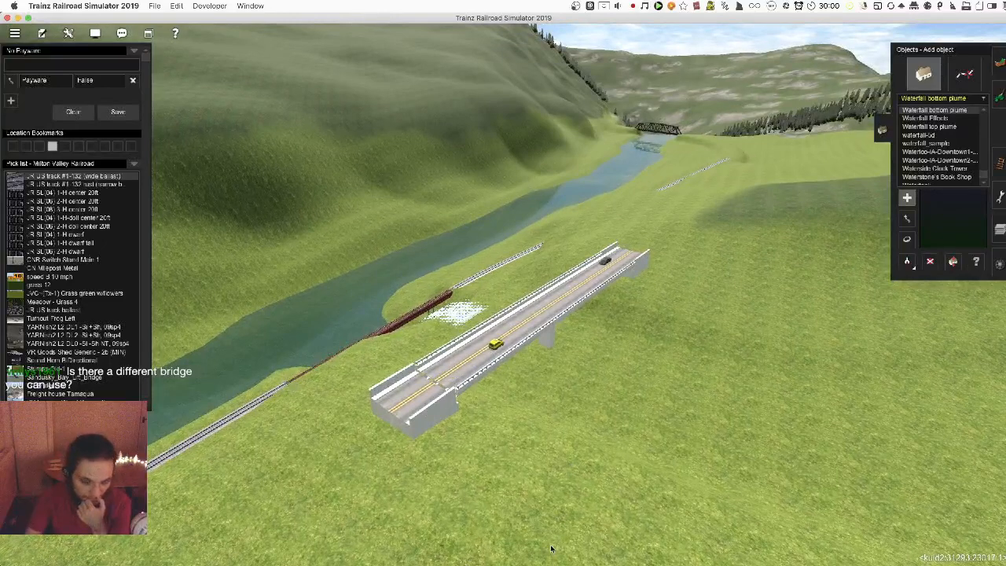
pyautogui.click(216, 68)
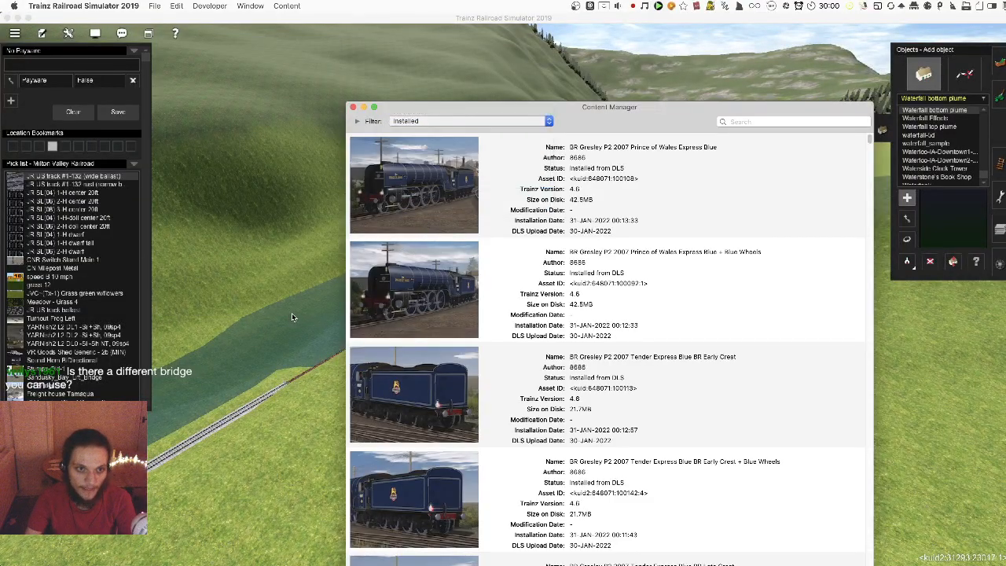
pyautogui.scroll(-10, 291, 318)
pyautogui.click(357, 121)
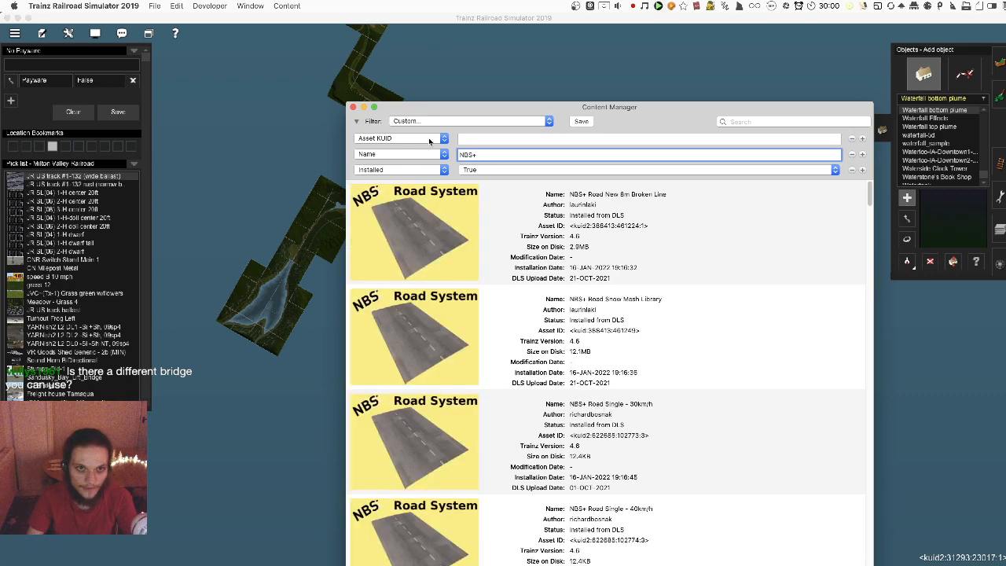
pyautogui.click(435, 139)
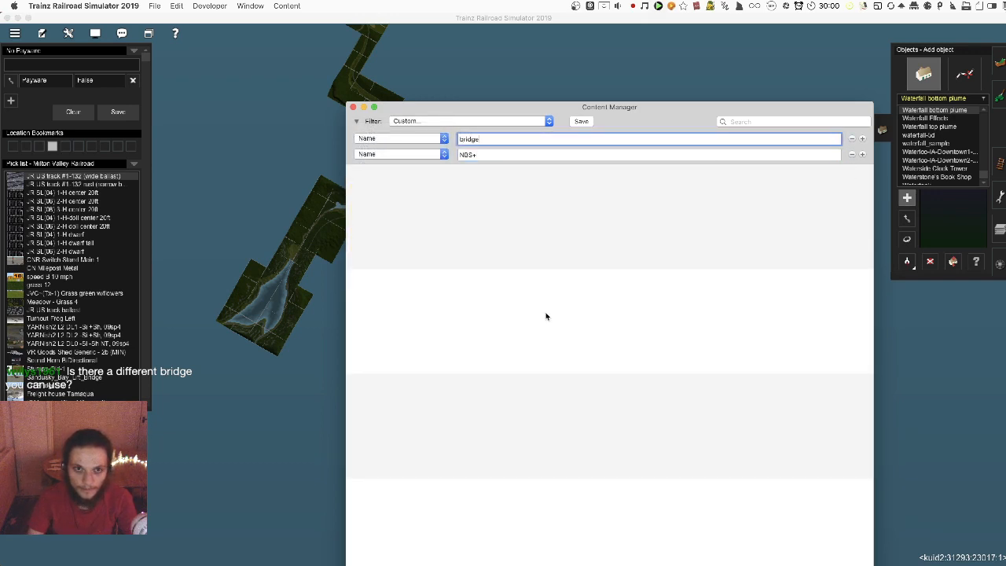
pyautogui.press('super+w')
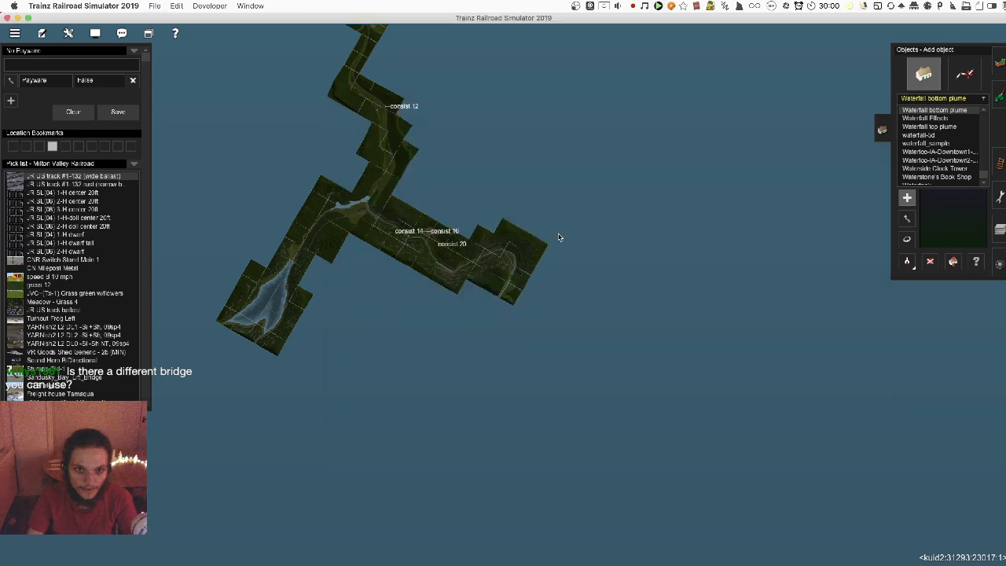
# Find the concrete road bridge across the marsh near the housing estate and examine its abutment joint up close
pyautogui.rightClick(429, 125)
pyautogui.rightClick(695, 195)
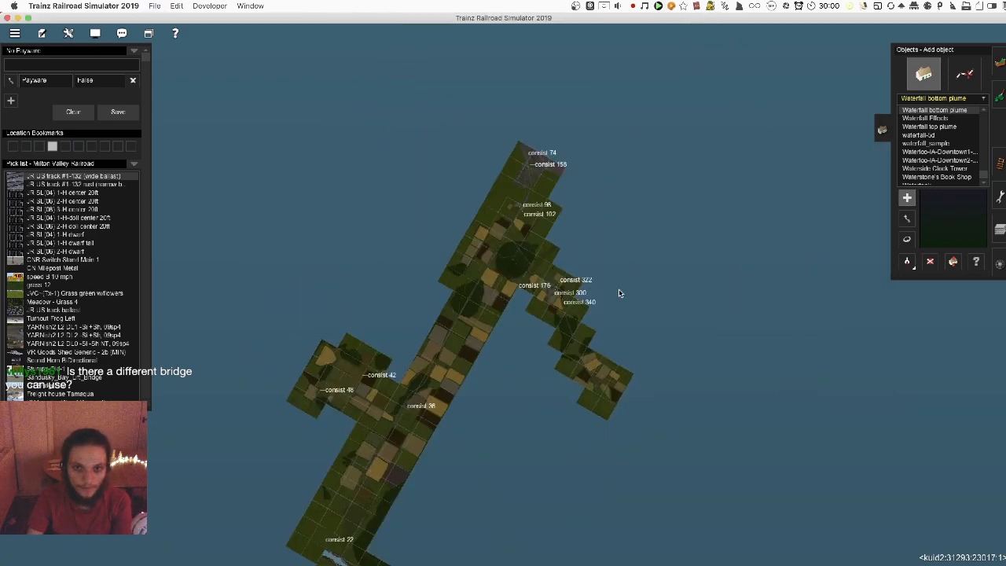
pyautogui.scroll(5, 591, 313)
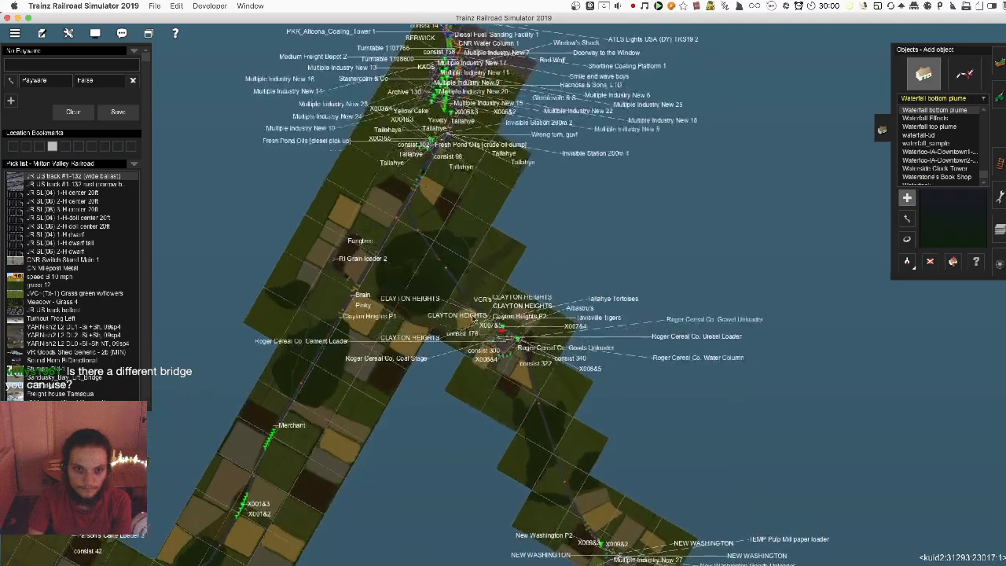
pyautogui.click(476, 304)
pyautogui.rightClick(410, 221)
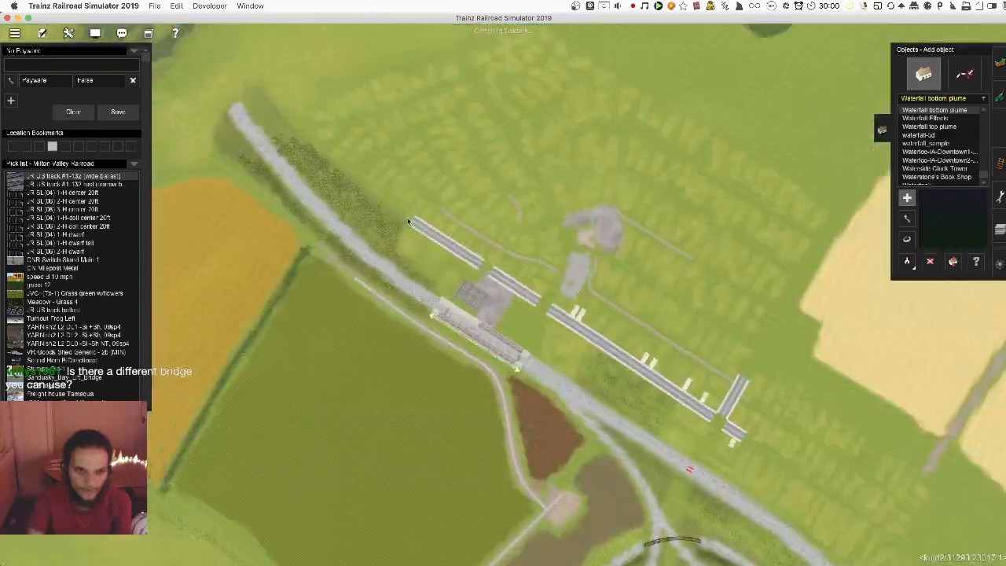
pyautogui.rightClick(502, 224)
pyautogui.scroll(10, 503, 244)
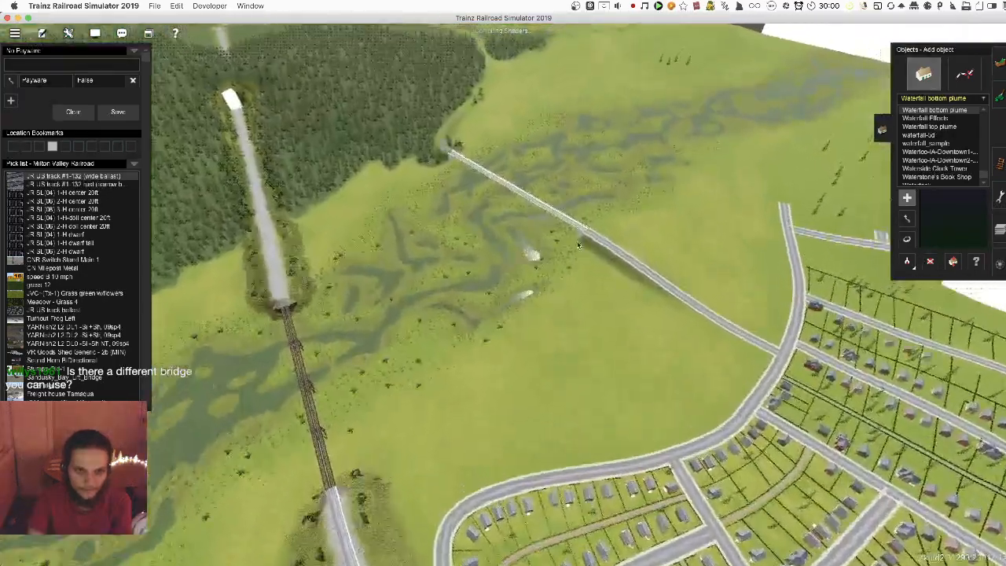
pyautogui.rightClick(525, 263)
pyautogui.scroll(10, 477, 274)
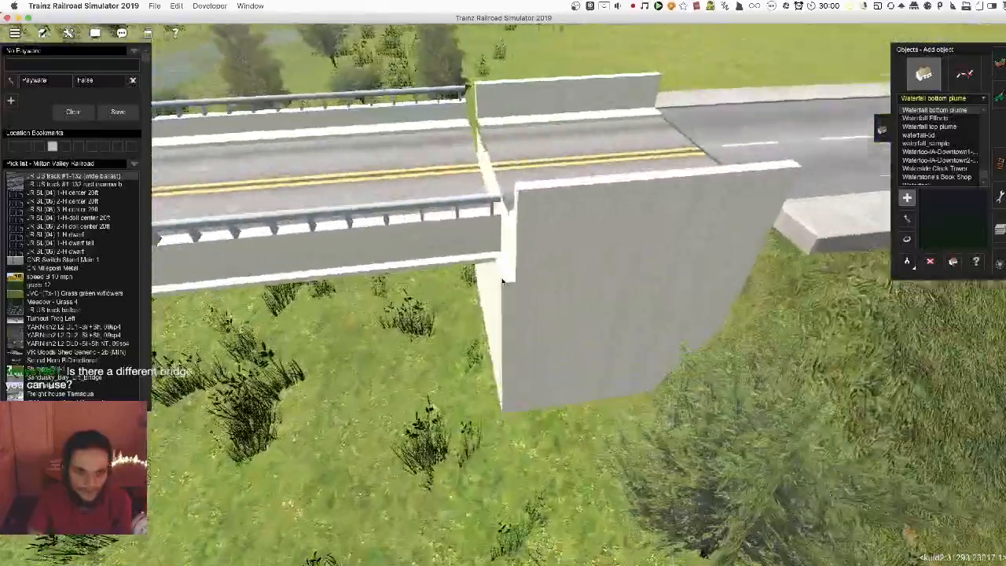
pyautogui.scroll(3, 503, 281)
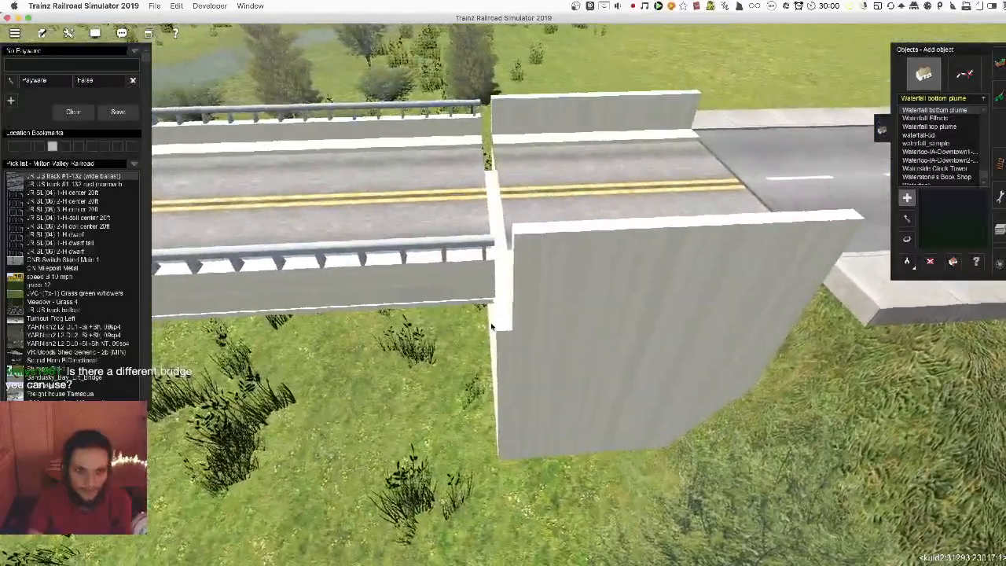
# Examine the marsh road bridge's piers and end wall from a distance, along with the nearby railway trestle
pyautogui.press('Down')
pyautogui.press('Left')
pyautogui.scroll(-10, 503, 338)
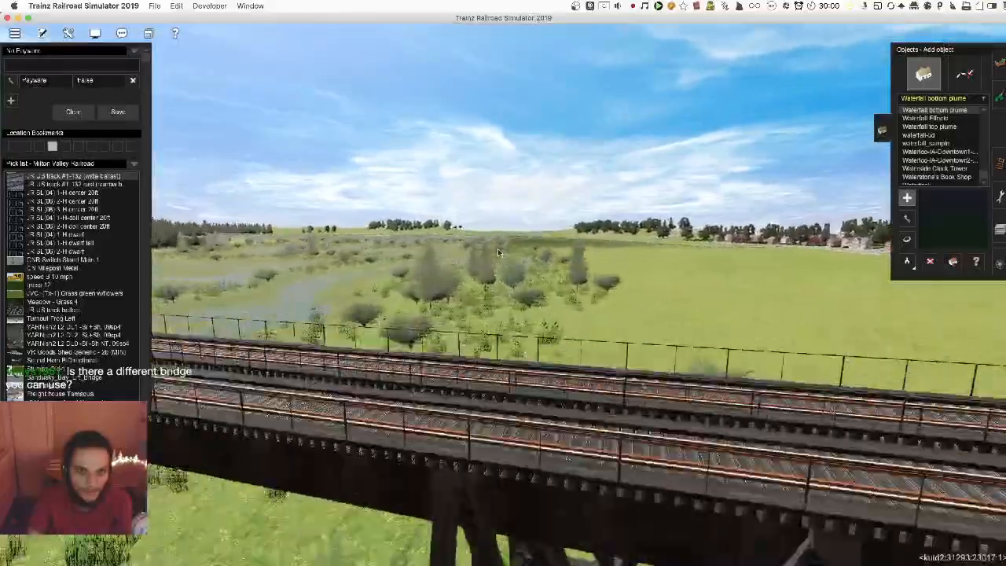
pyautogui.rightClick(498, 253)
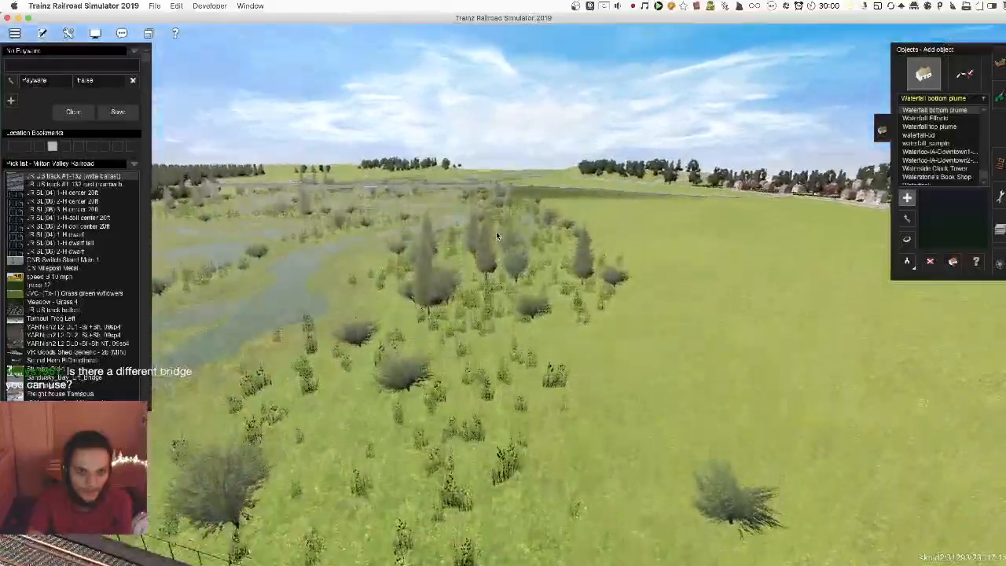
pyautogui.press('Right')
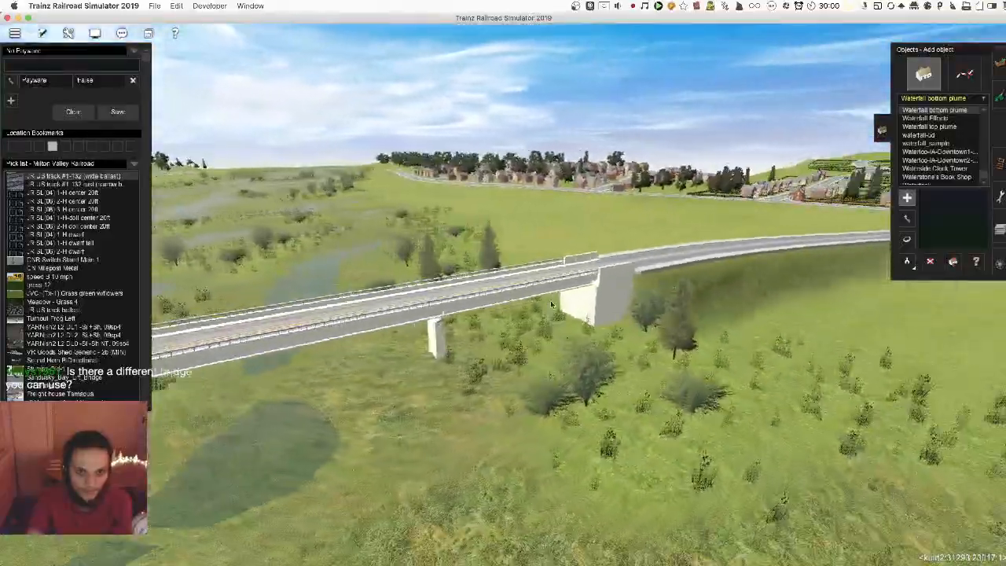
pyautogui.moveTo(551, 371); pyautogui.dragTo(549, 426, button='right')
pyautogui.moveTo(492, 350); pyautogui.dragTo(496, 325, button='right')
pyautogui.press('Left')
pyautogui.press('Down')
pyautogui.press('Up')
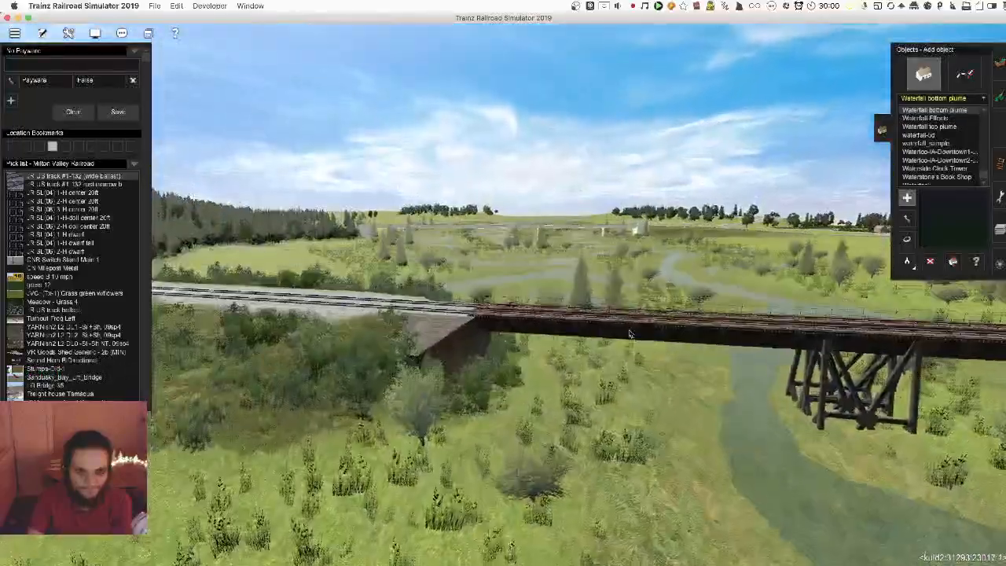
# Return across the route to the concrete road bridge above the small waterfall and view the surrounding hills
pyautogui.hotkey('ctrl', 'm')
pyautogui.scroll(-5, 542, 361)
pyautogui.scroll(-10, 511, 371)
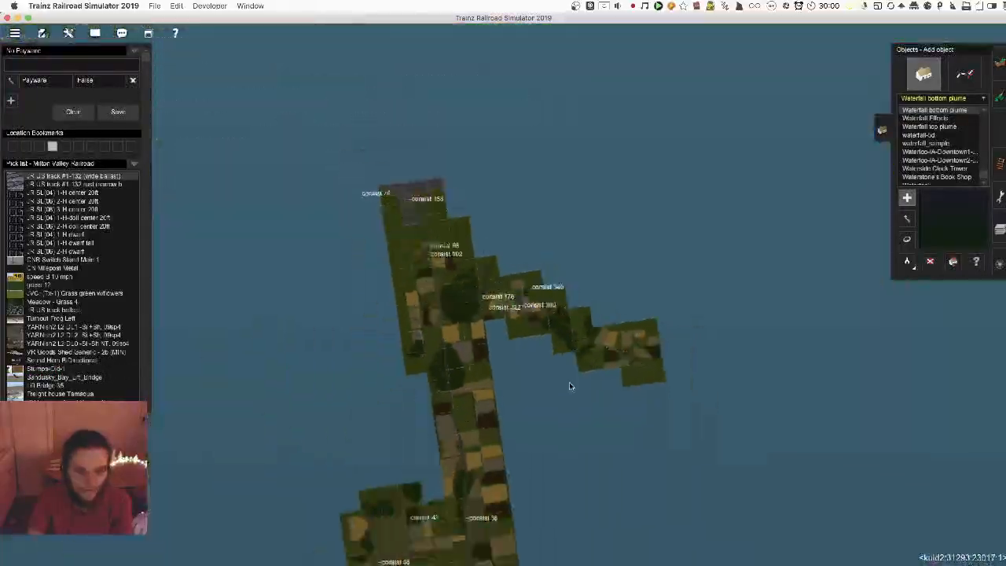
pyautogui.rightClick(474, 508)
pyautogui.rightClick(573, 495)
pyautogui.rightClick(561, 393)
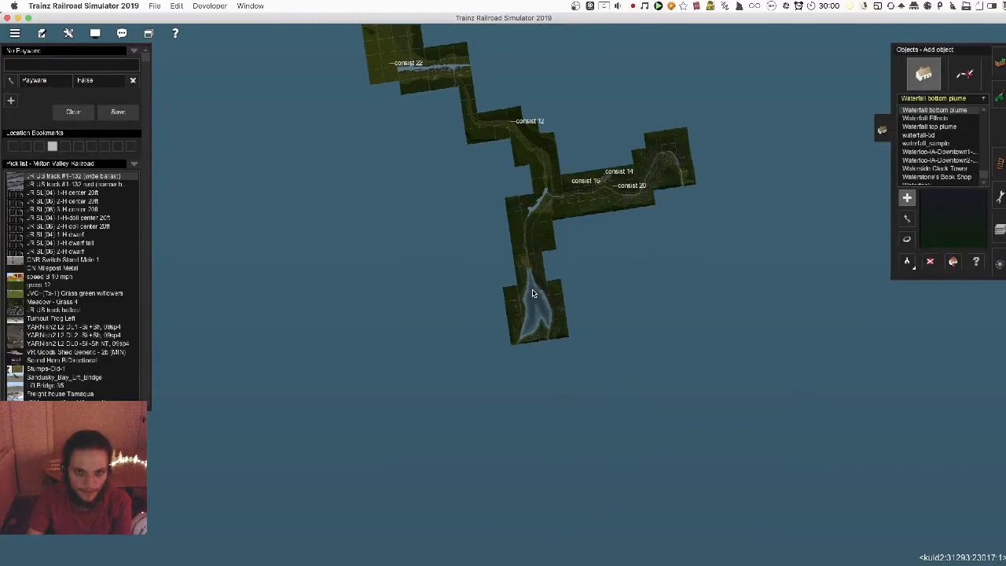
pyautogui.rightClick(681, 172)
pyautogui.scroll(5, 668, 218)
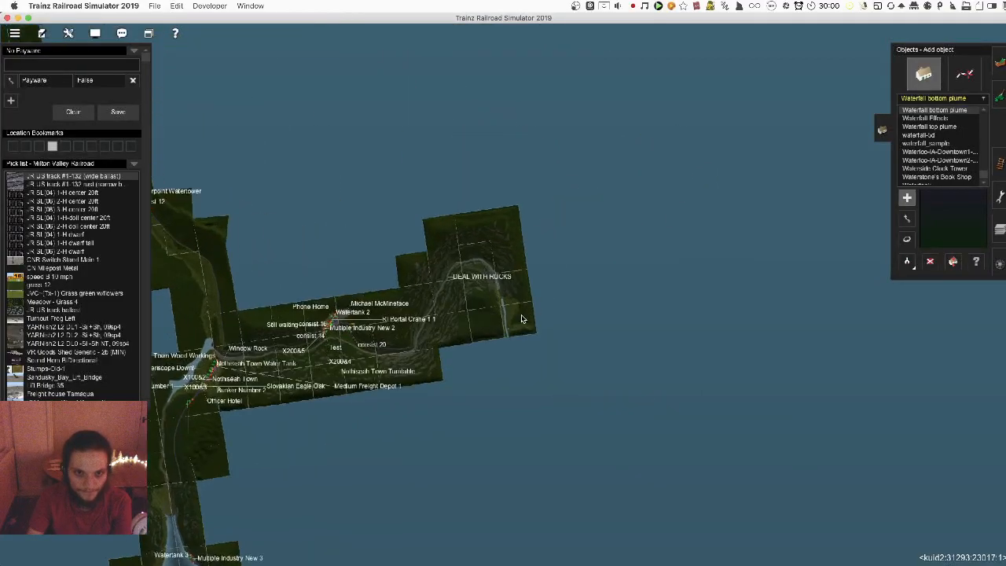
pyautogui.rightClick(511, 332)
pyautogui.hotkey('ctrl', 'm')
pyautogui.scroll(10, 501, 308)
pyautogui.press('Right')
pyautogui.press('Up')
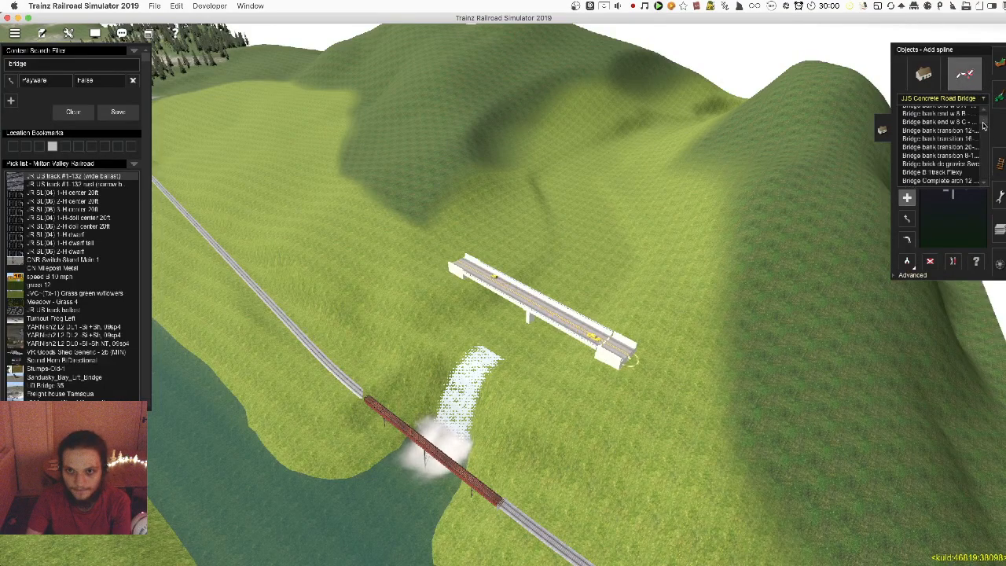
# Filter the splines for bridge and place an AASHTO Bridge 4Lane Highway spline on the open grassy slope above the railway
pyautogui.rightClick(440, 207)
pyautogui.rightClick(393, 211)
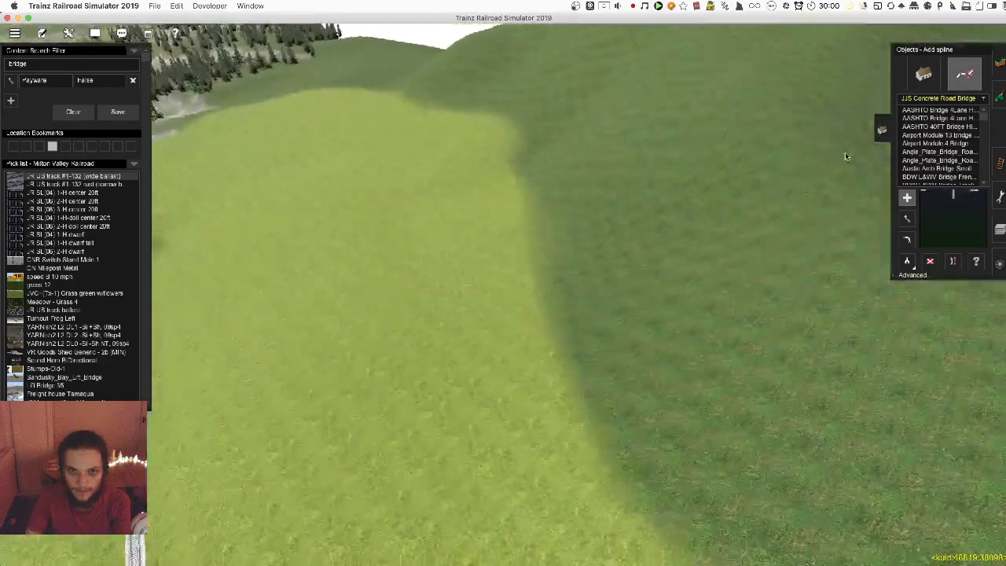
pyautogui.click(944, 118)
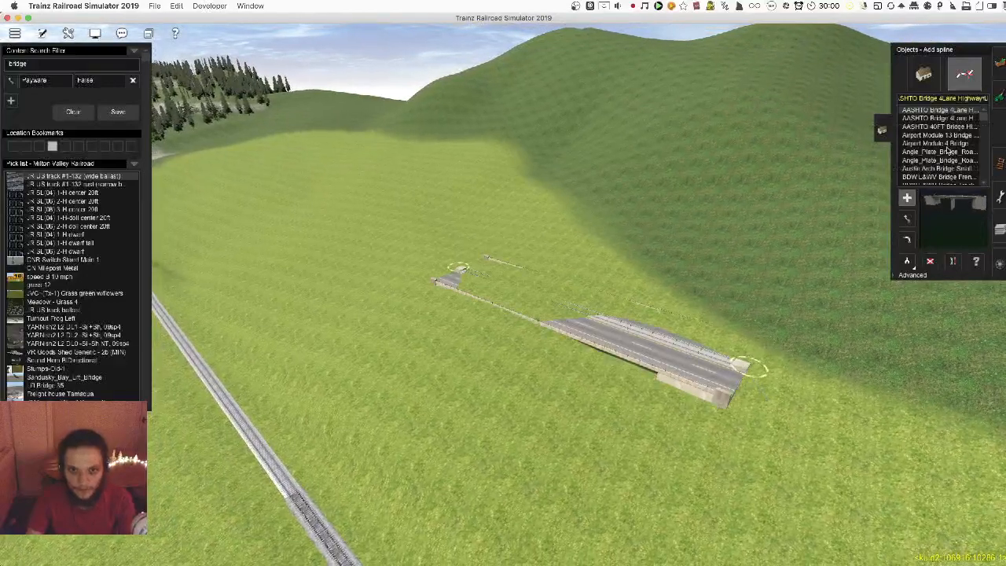
# Swap the trial four-lane bridge on the open grassy slope for an AASHTO 40FT Bridge Highway spline
pyautogui.click(562, 427)
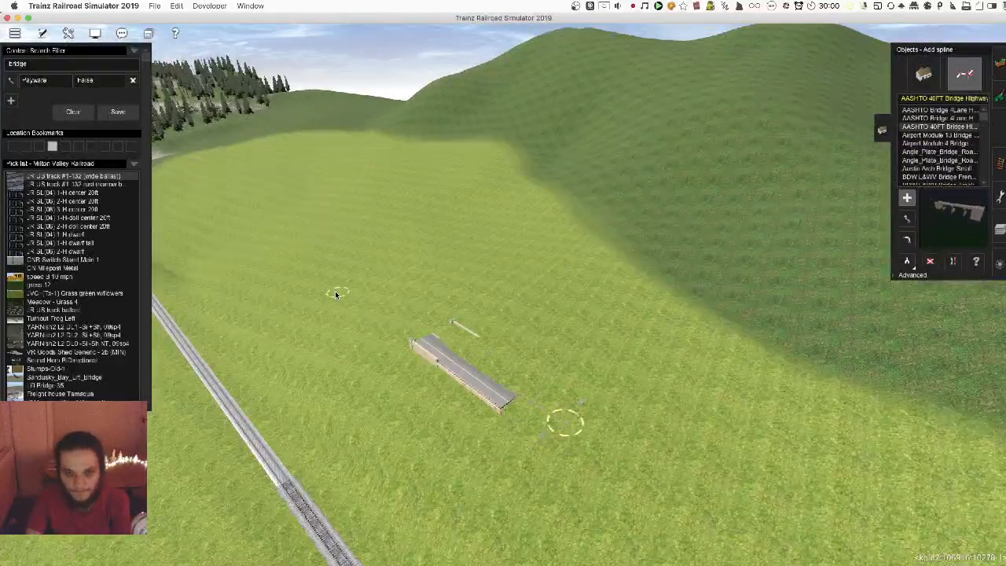
pyautogui.click(353, 488)
# Lay an AASHTO 40FT Bridge Highway spline alongside the white road bridge above the small waterfall and apply a vertex height of 342.90
pyautogui.moveTo(693, 427); pyautogui.dragTo(431, 275, button='right')
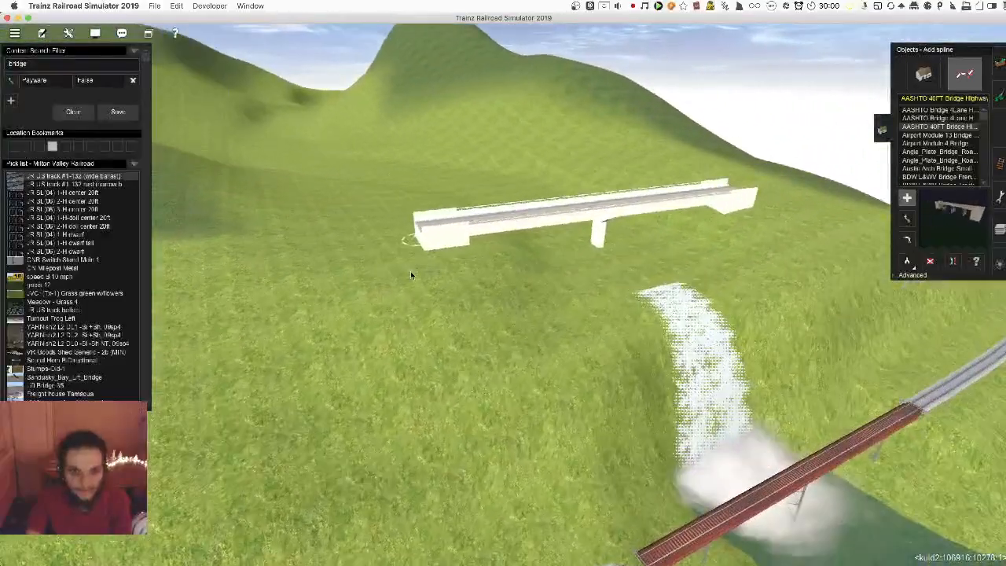
pyautogui.click(426, 276)
pyautogui.click(793, 236)
pyautogui.moveTo(793, 236); pyautogui.dragTo(921, 277, button='right')
pyautogui.click(916, 276)
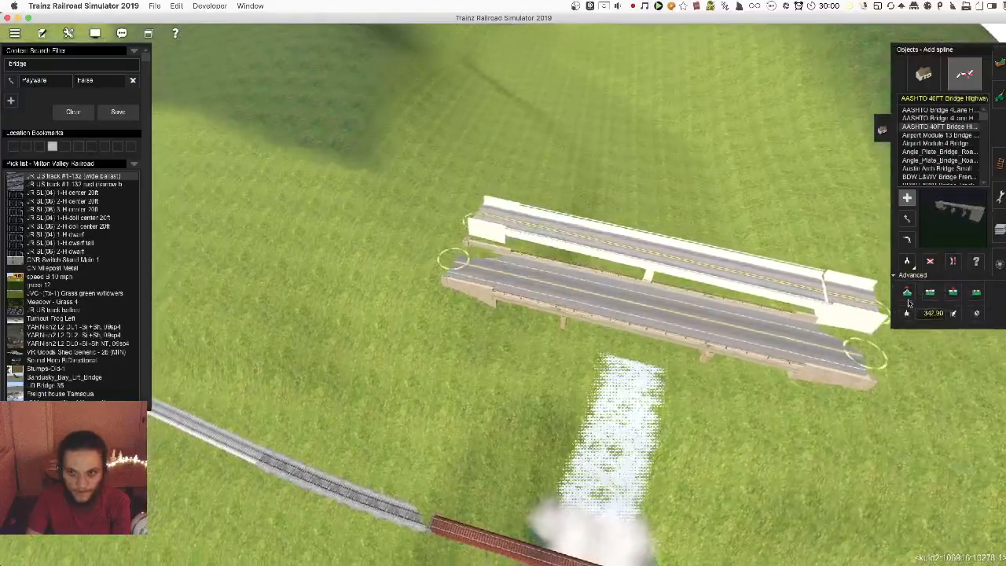
pyautogui.click(863, 373)
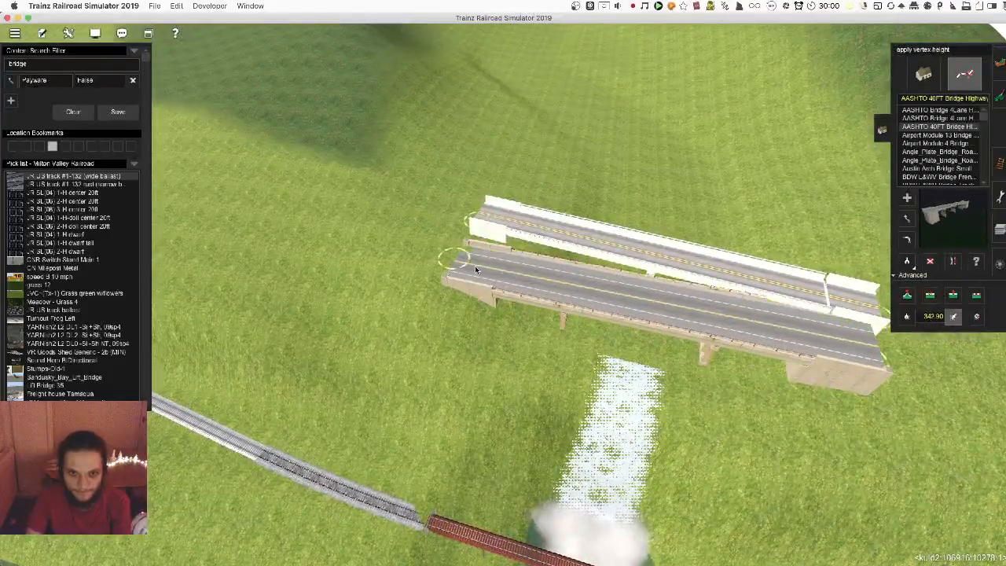
# Examine the trial concrete bridge's piers and abutments from below, up close and from both sides of the waterfall and railway trestle
pyautogui.moveTo(476, 263); pyautogui.dragTo(493, 306, button='right')
pyautogui.scroll(5, 493, 306)
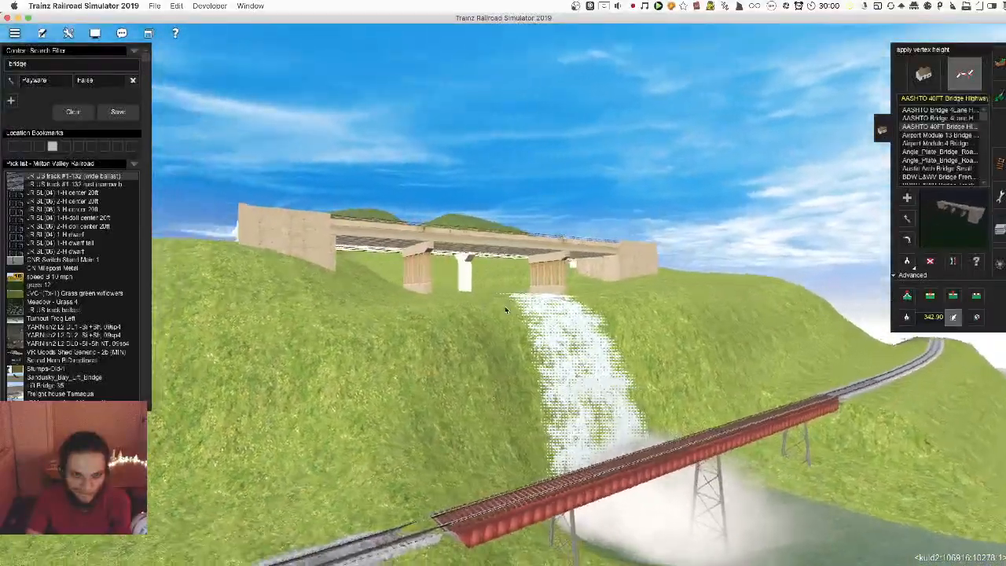
pyautogui.scroll(10, 486, 296)
pyautogui.scroll(-12, 540, 444)
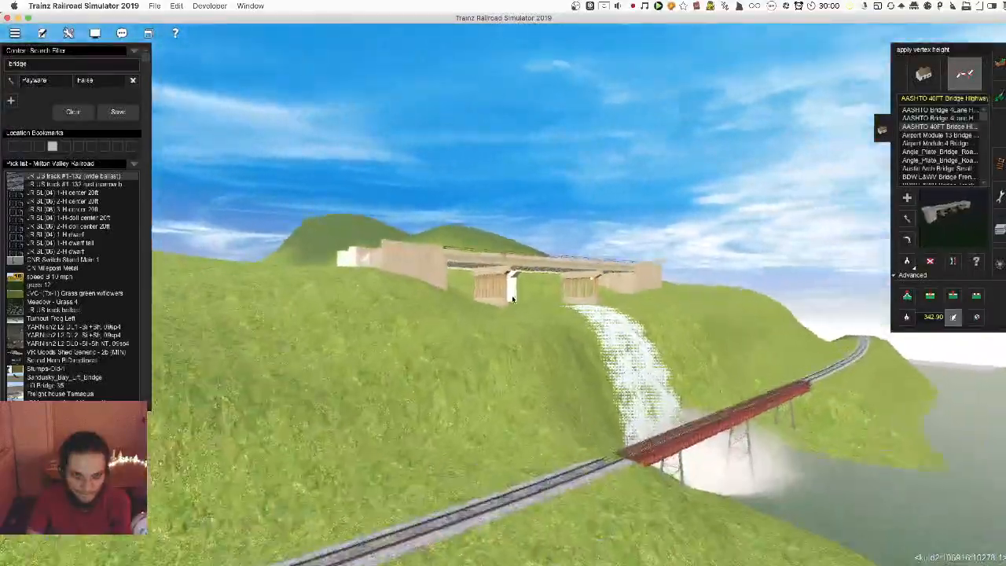
pyautogui.scroll(7, 532, 347)
pyautogui.scroll(-7, 533, 347)
pyautogui.moveTo(489, 308); pyautogui.dragTo(554, 303, button='right')
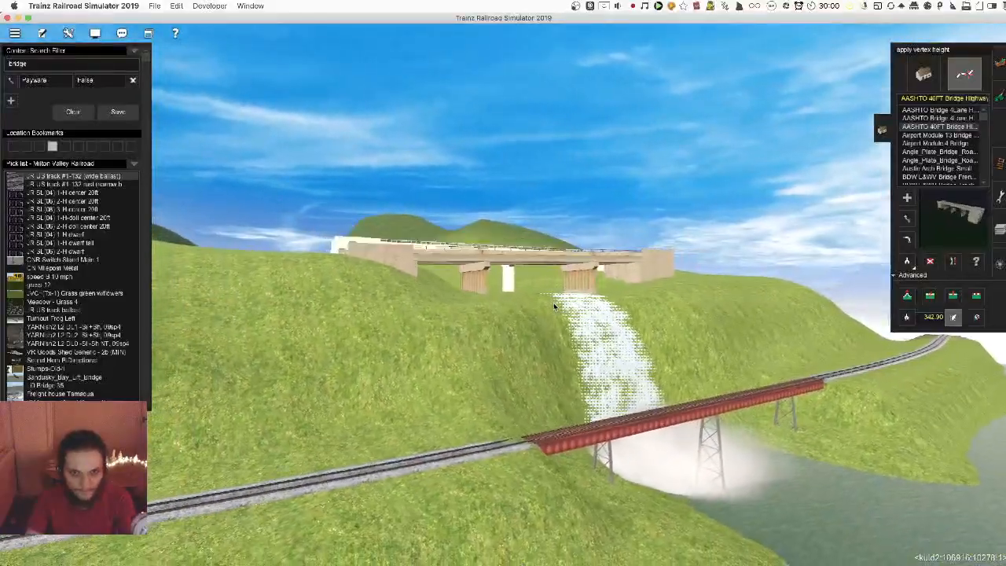
pyautogui.scroll(5, 555, 305)
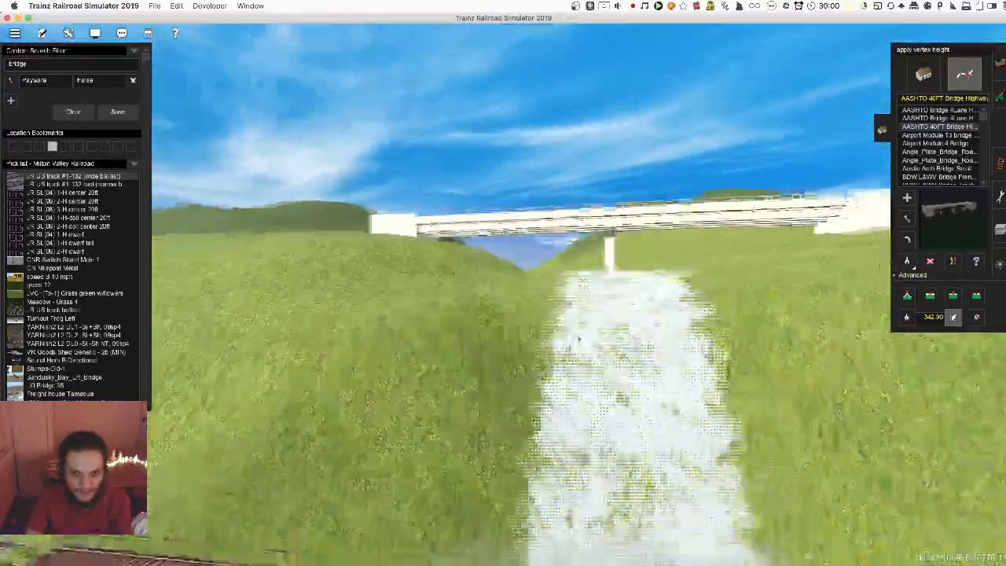
pyautogui.scroll(-5, 580, 340)
pyautogui.scroll(10, 512, 338)
pyautogui.scroll(-4, 504, 372)
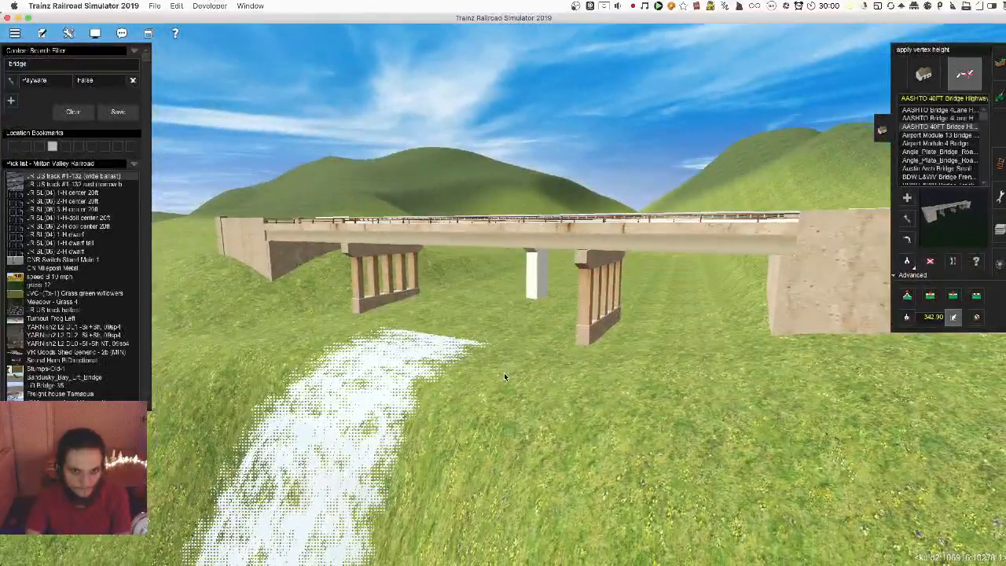
pyautogui.scroll(-3, 503, 372)
pyautogui.scroll(-4, 507, 357)
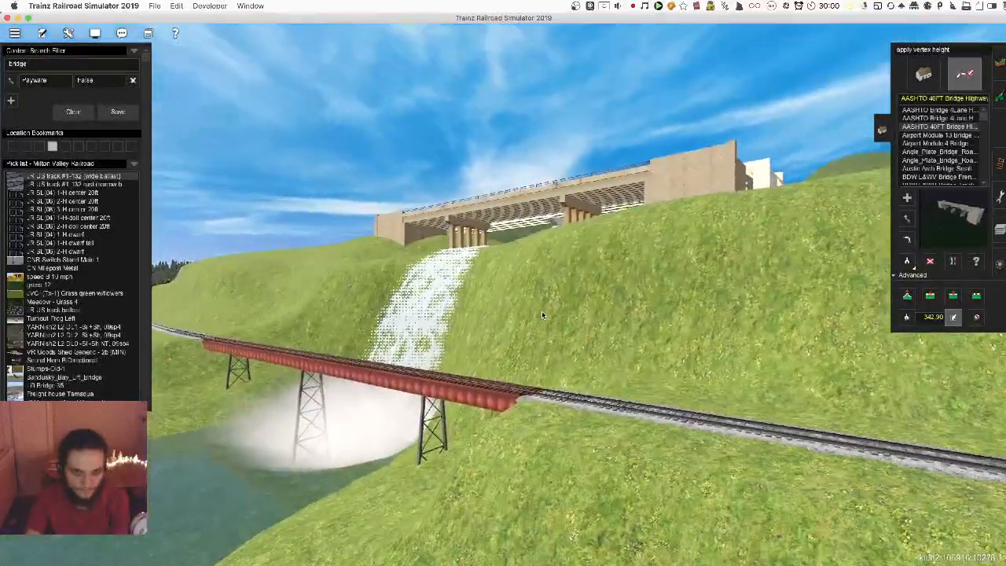
pyautogui.scroll(4, 568, 259)
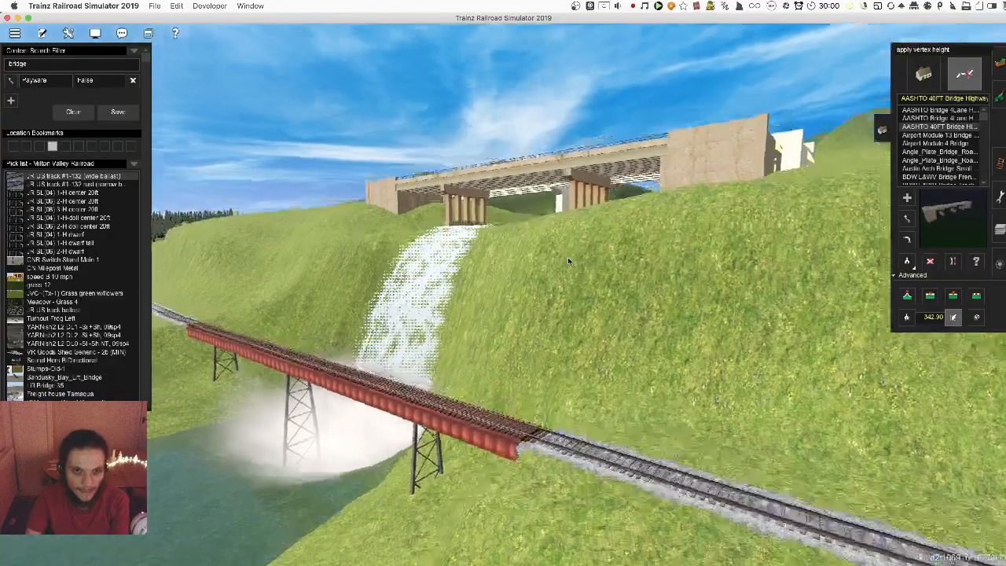
pyautogui.press('Up')
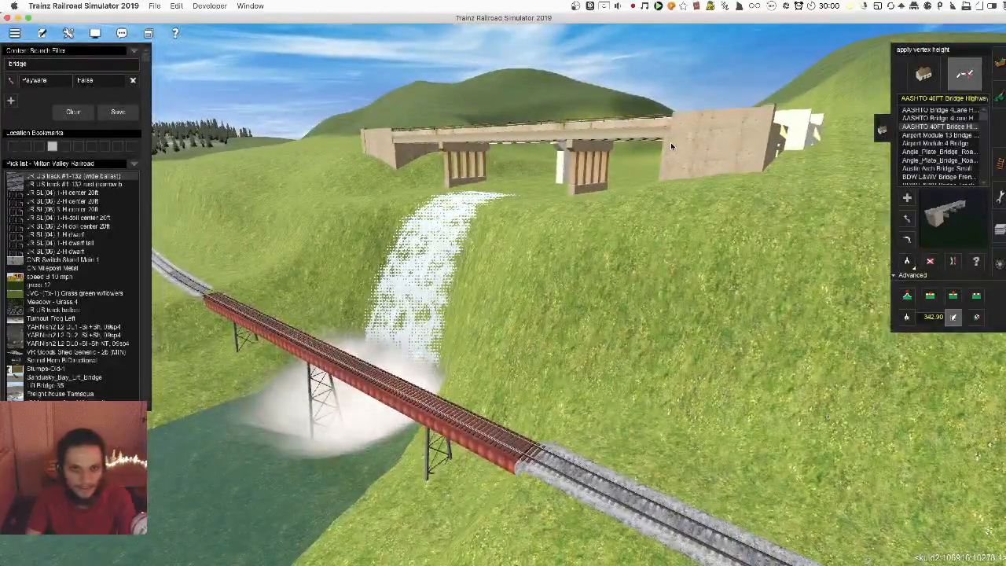
# Undo the height change and placement of the trial AASHTO 40FT bridge above the waterfall and review the remaining white bridge
pyautogui.click(670, 143)
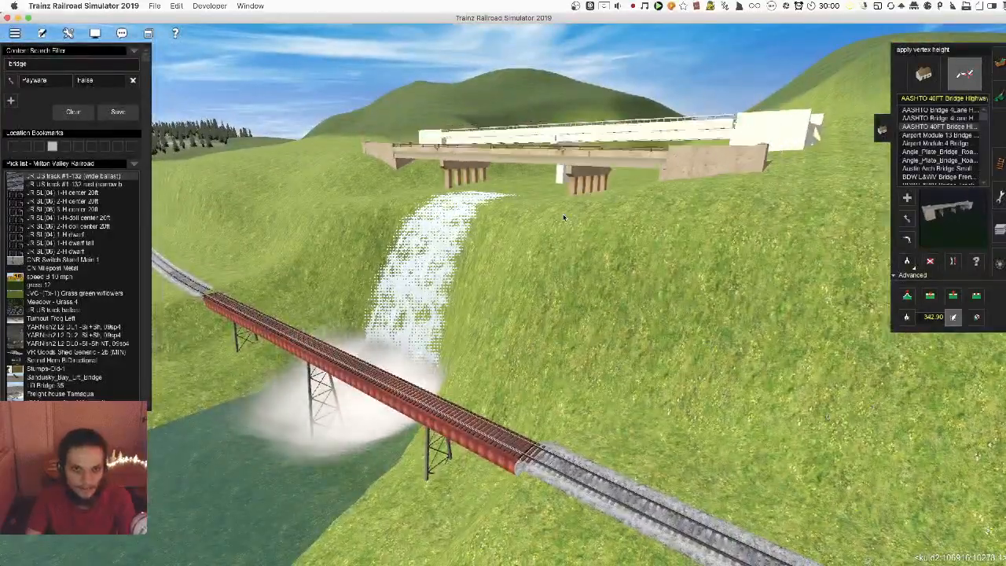
pyautogui.rightClick(543, 217)
pyautogui.press('Down')
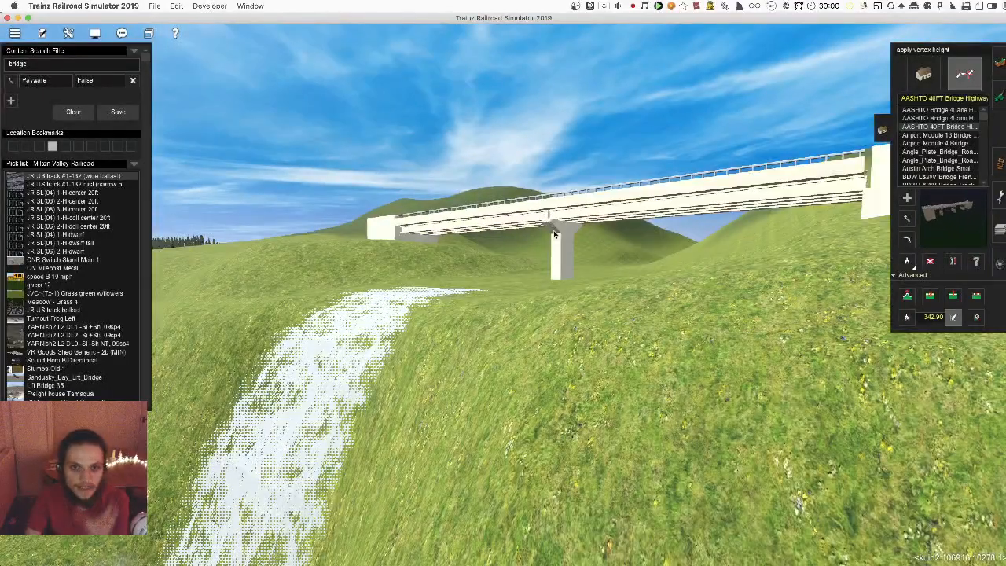
pyautogui.press('Up')
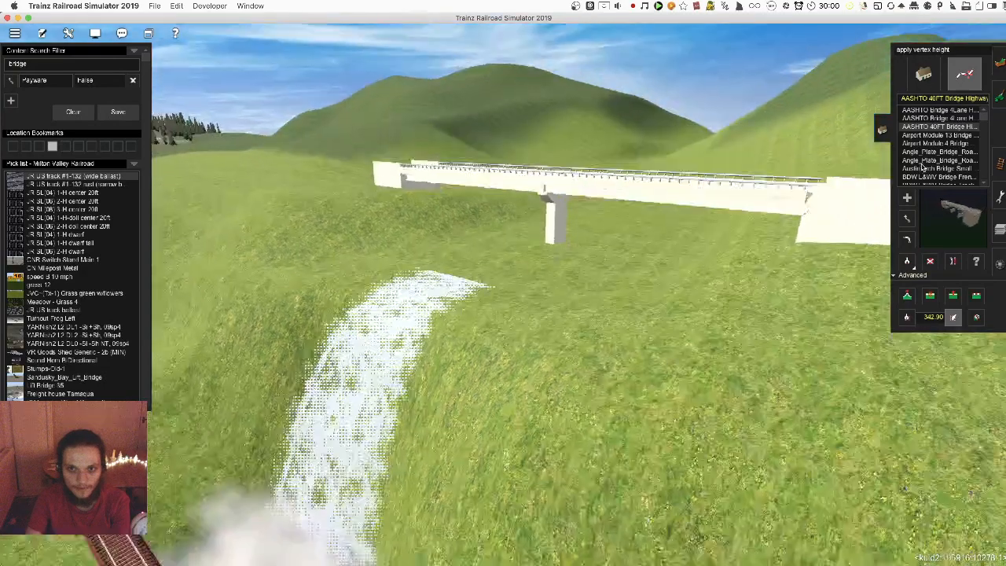
# Try an Airport Module 13 Bridge spline beside the top of the waterfall, undo it, and reselect the AASHTO 40FT Bridge Highway spline
pyautogui.click(929, 136)
pyautogui.click(526, 269)
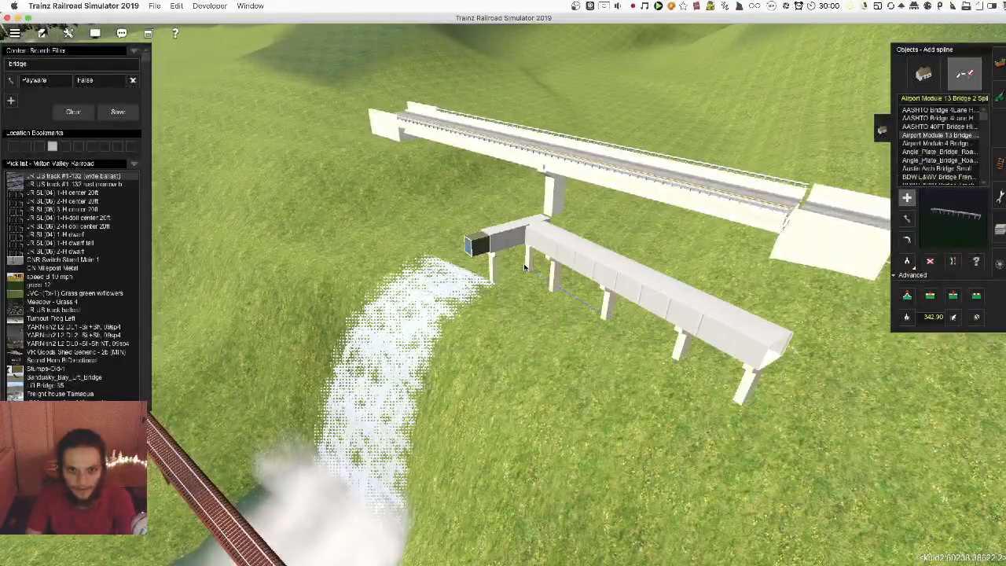
pyautogui.click(934, 144)
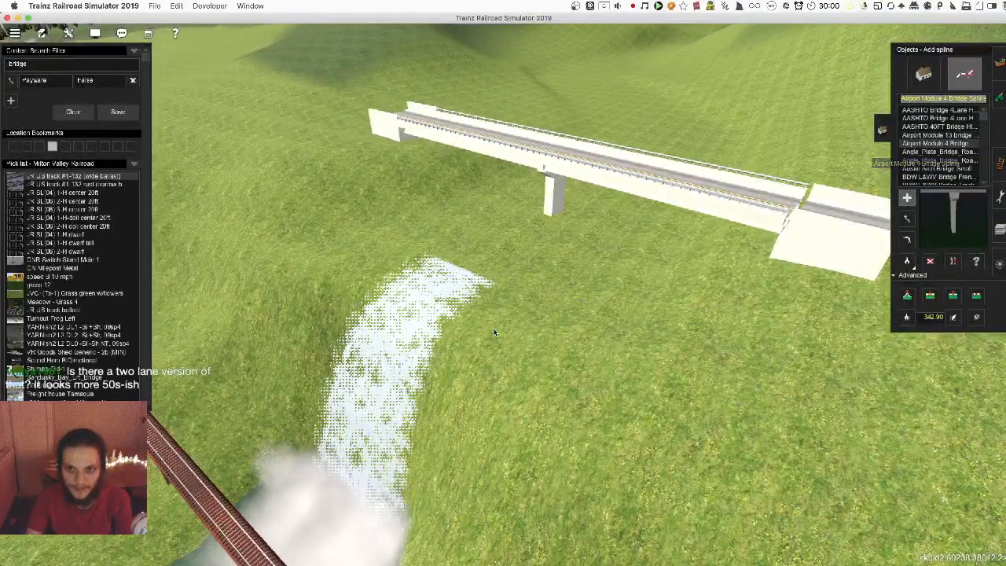
pyautogui.press('Down')
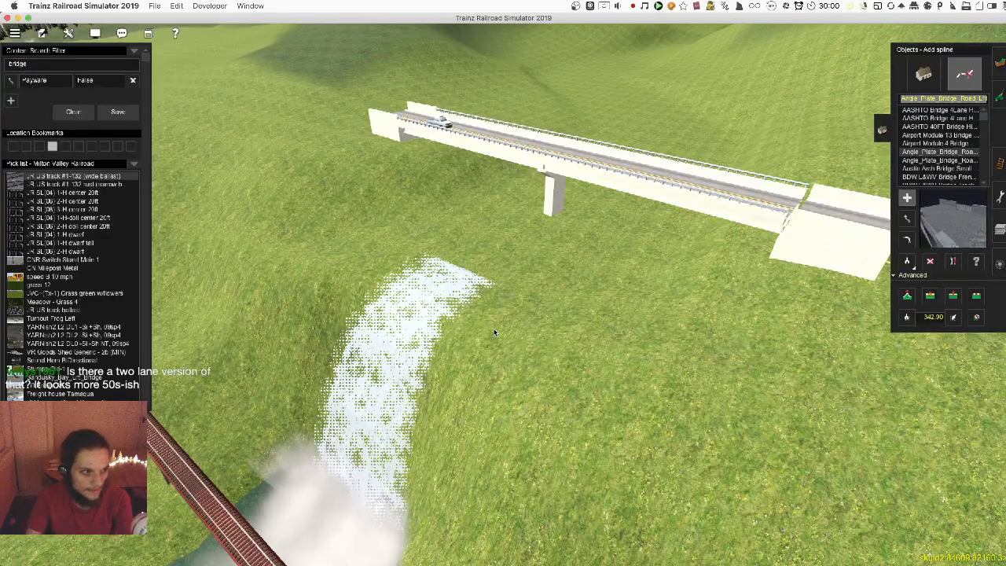
pyautogui.press('Up')
pyautogui.press('Up')
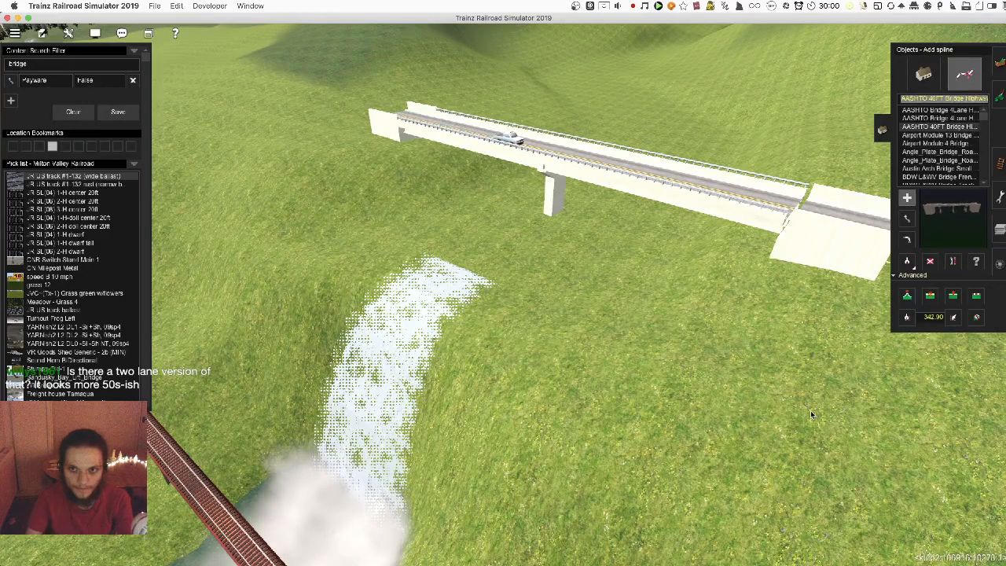
# Lay an AASHTO 40FT Bridge Highway spline across the top of the waterfall, parallel to the white bridge
pyautogui.click(831, 349)
pyautogui.click(331, 192)
pyautogui.press('Left')
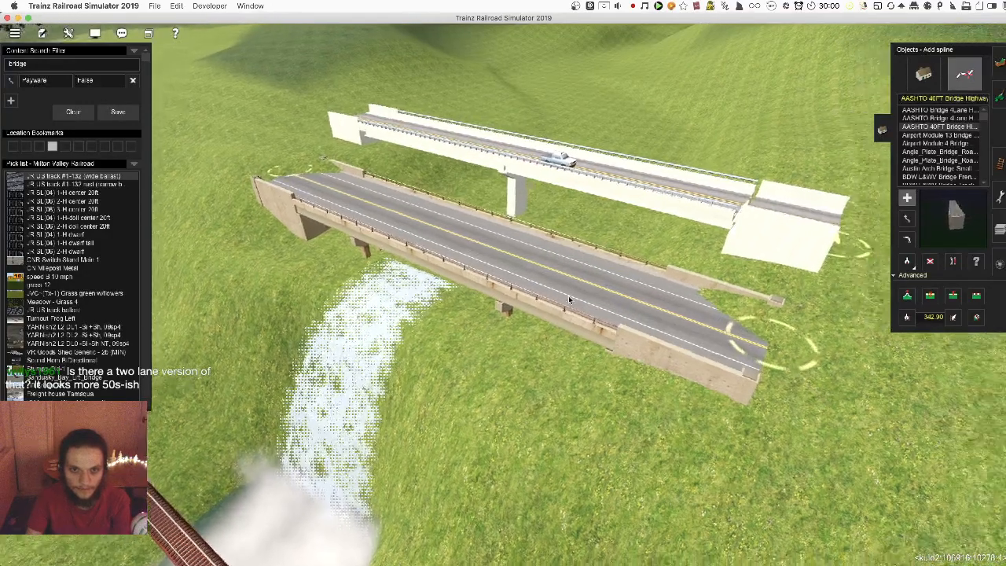
# Examine the new highway bridge's deck, lane markings, railings and side profile from several angles
pyautogui.scroll(4, 521, 286)
pyautogui.press('Left')
pyautogui.scroll(3, 511, 284)
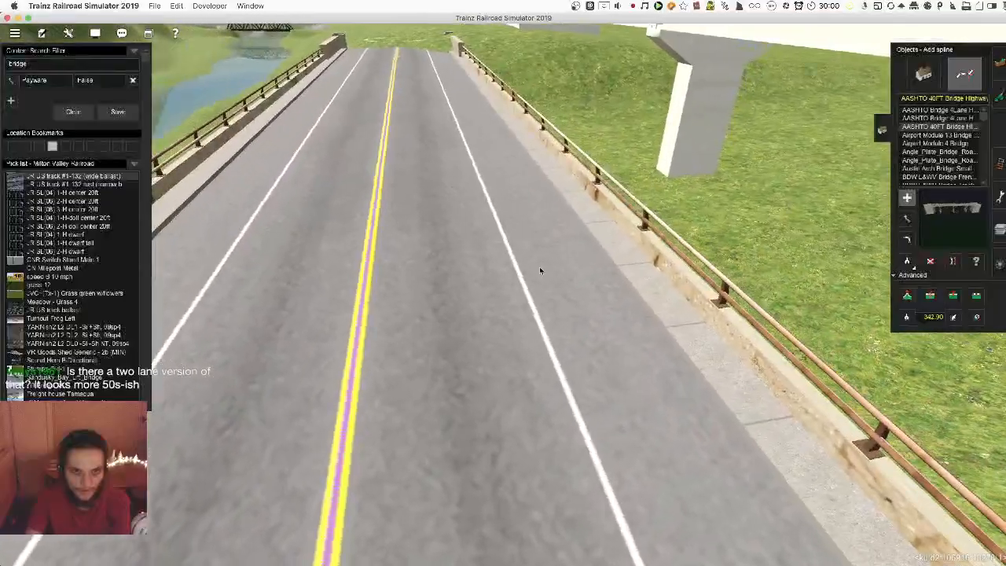
pyautogui.press('Right')
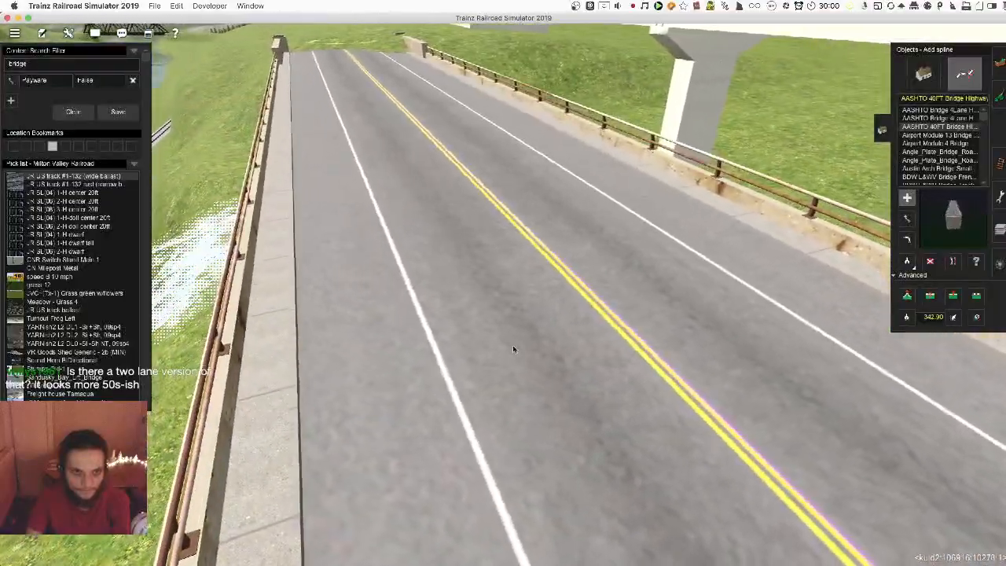
pyautogui.scroll(-3, 525, 310)
pyautogui.scroll(-4, 507, 305)
pyautogui.press('Down')
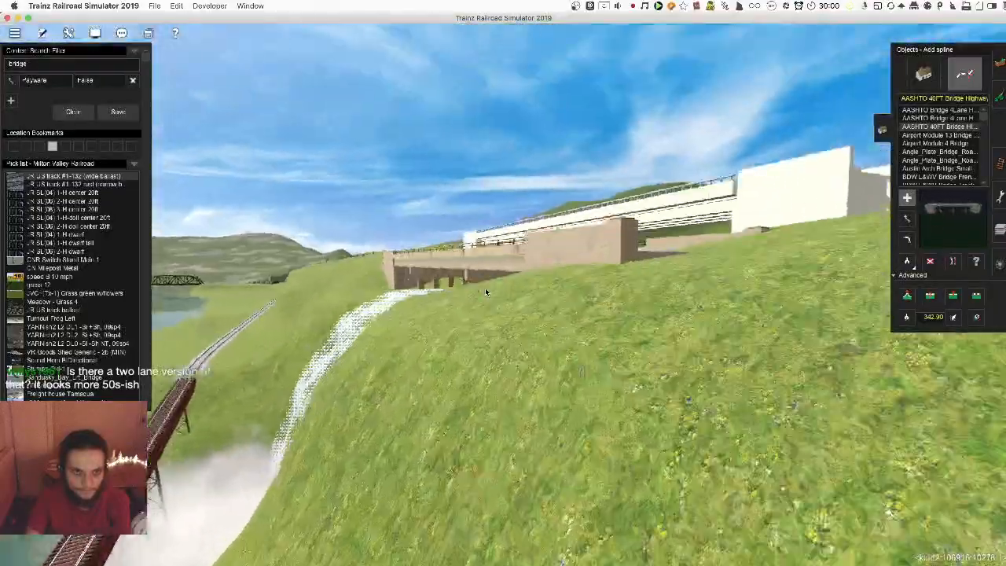
pyautogui.scroll(4, 485, 289)
pyautogui.press('Up')
pyautogui.press('Left')
pyautogui.scroll(-3, 516, 267)
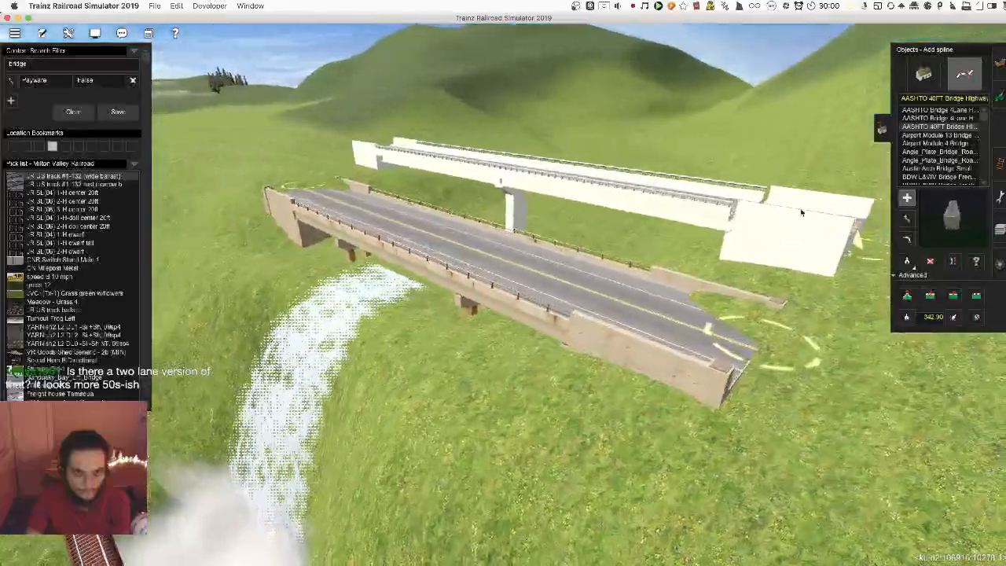
# Choose the BDW Water Street Bridge spline and lay it between the concrete highway bridge and the white bridge
pyautogui.click(952, 151)
pyautogui.rightClick(678, 346)
pyautogui.press('Left')
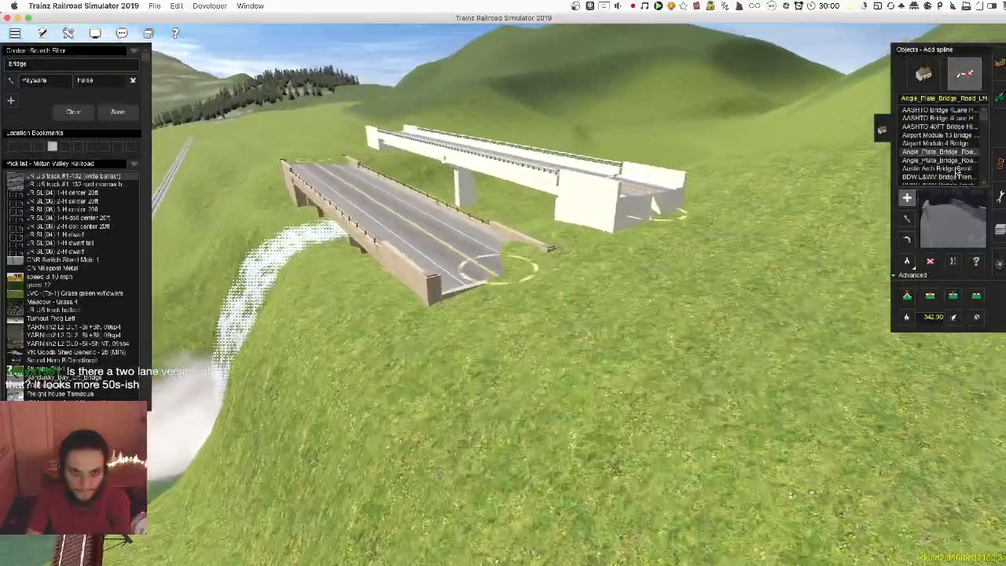
pyautogui.click(950, 160)
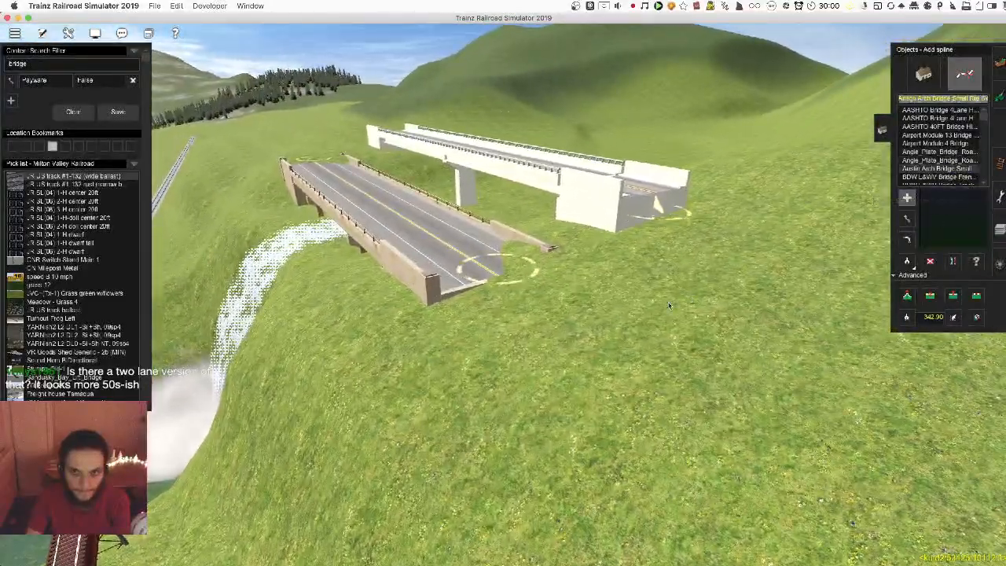
pyautogui.press('Down')
pyautogui.press('Down')
pyautogui.press('Down')
pyautogui.press('Down')
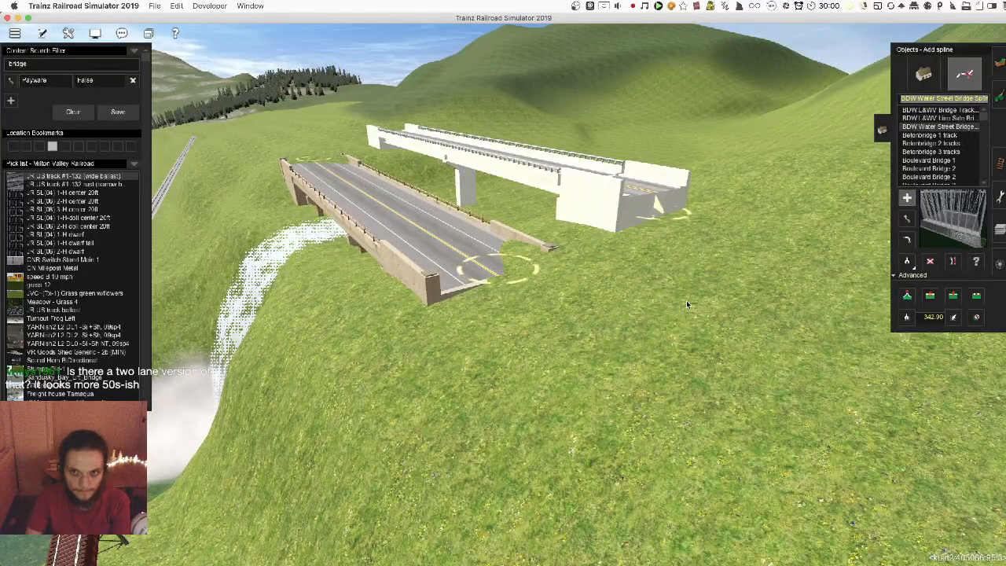
pyautogui.click(683, 298)
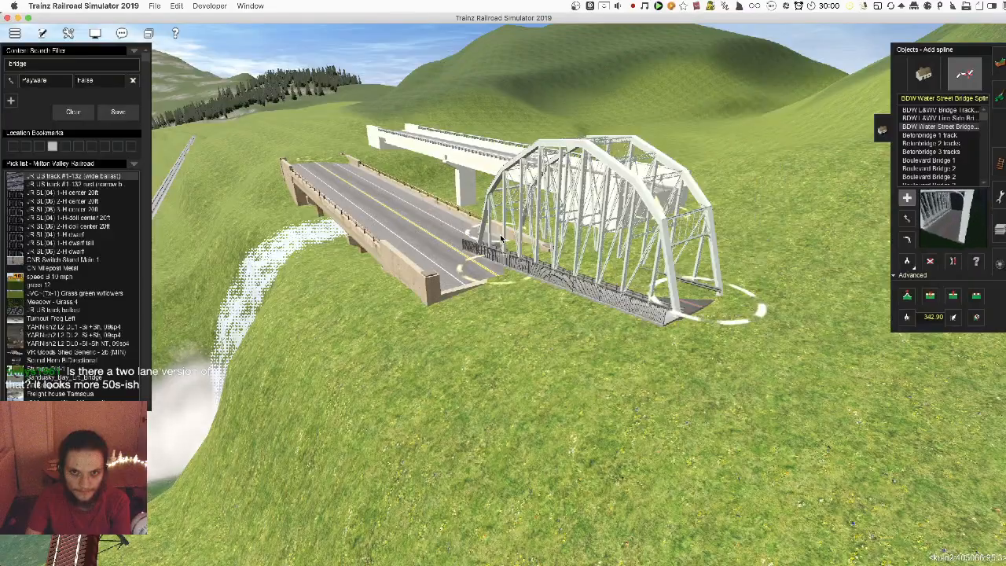
pyautogui.click(376, 137)
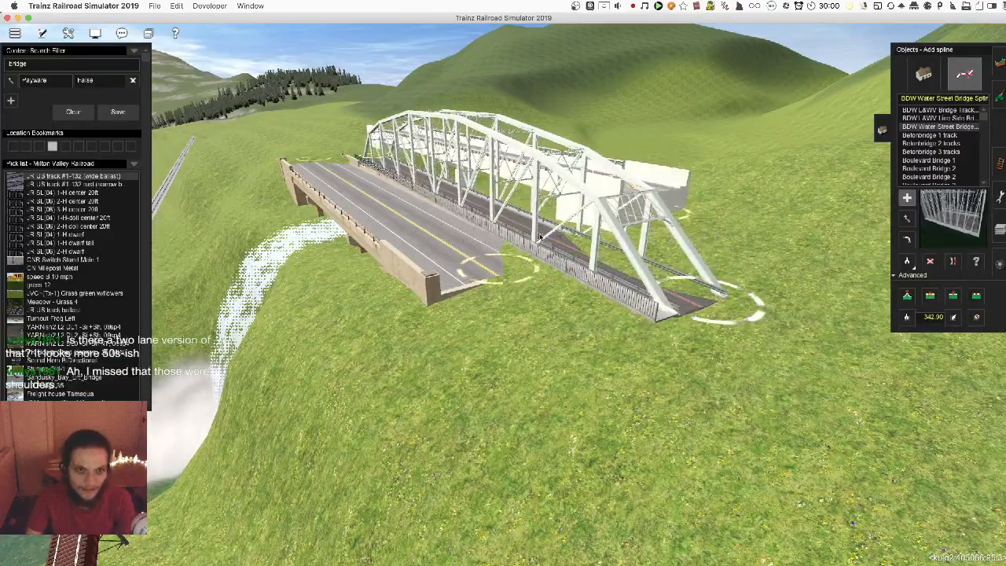
# Inspect the truss bridge's walkway and roadway up close and compare it with the neighbouring bridges above the waterfall
pyautogui.rightClick(528, 223)
pyautogui.rightClick(556, 338)
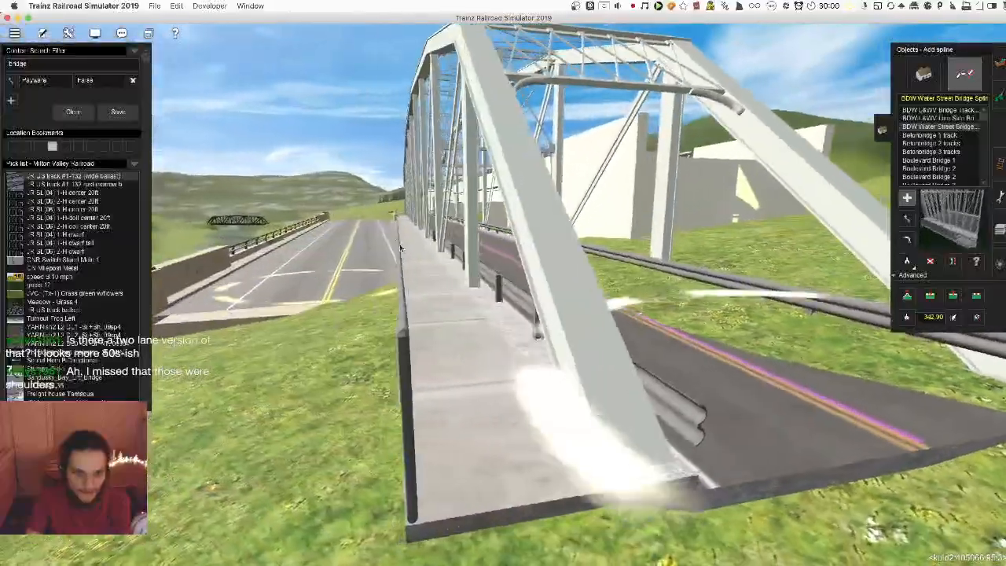
pyautogui.scroll(-10, 440, 299)
pyautogui.press('Left')
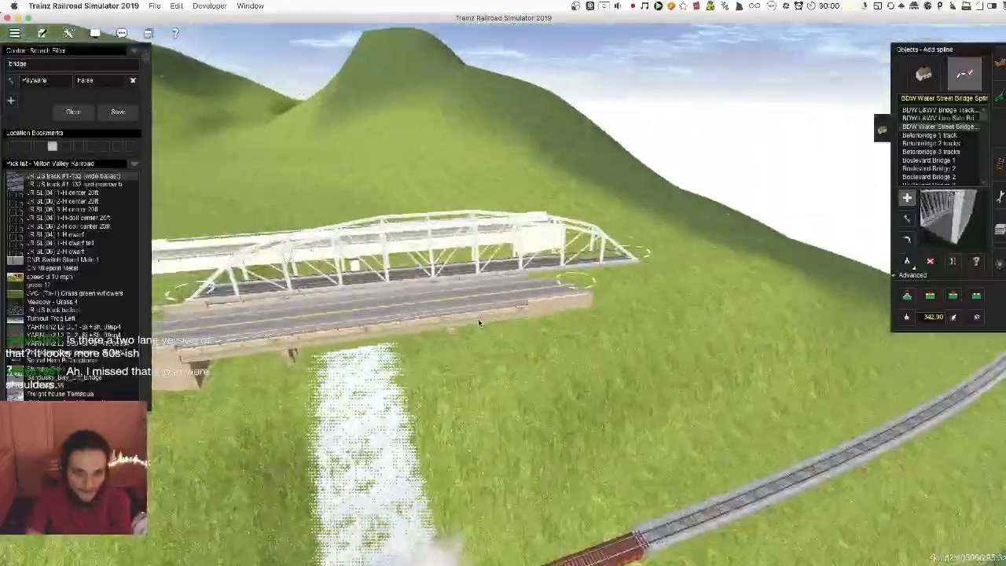
pyautogui.scroll(-5, 494, 316)
pyautogui.press('Right')
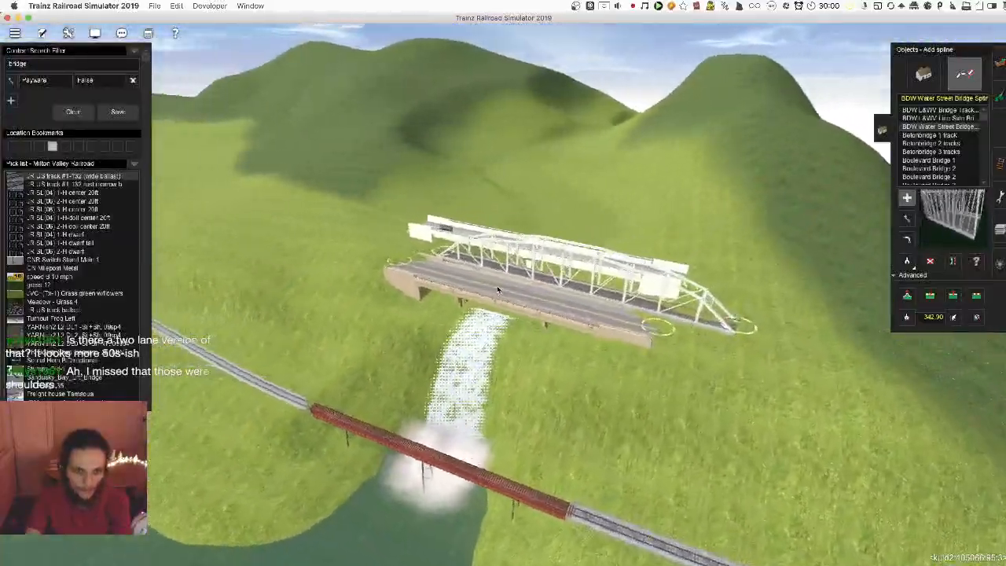
pyautogui.press('Right')
pyautogui.scroll(3, 519, 307)
pyautogui.press('Down')
pyautogui.press('Up')
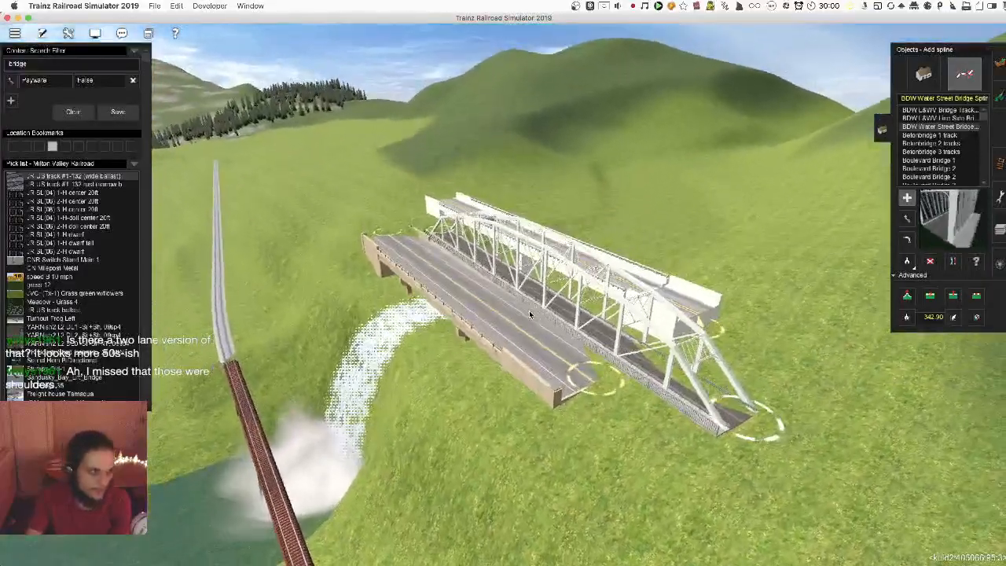
pyautogui.scroll(3, 529, 310)
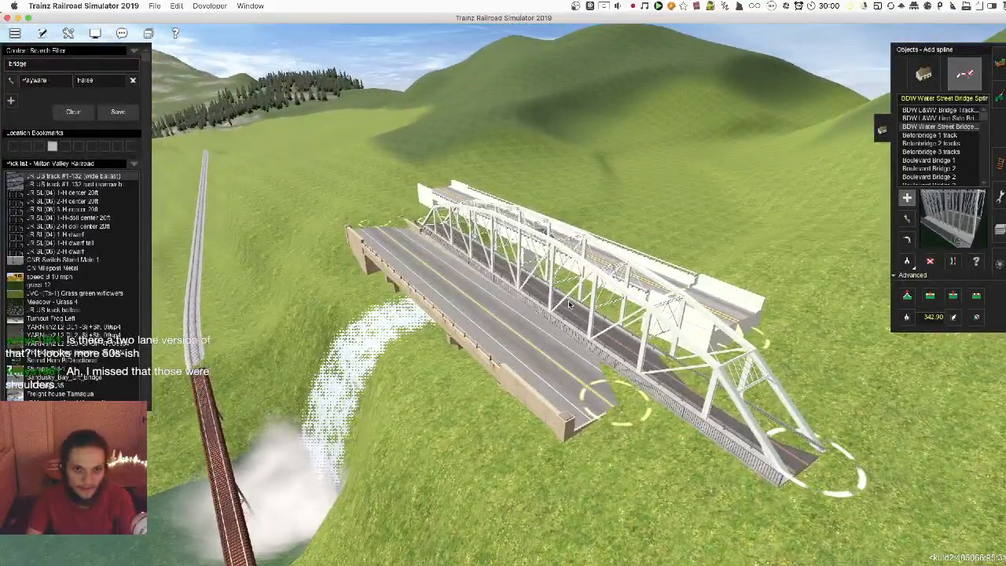
# Relocate the BDW Water Street truss bridge to the open hillside behind the white bridge
pyautogui.click(570, 305)
pyautogui.click(875, 245)
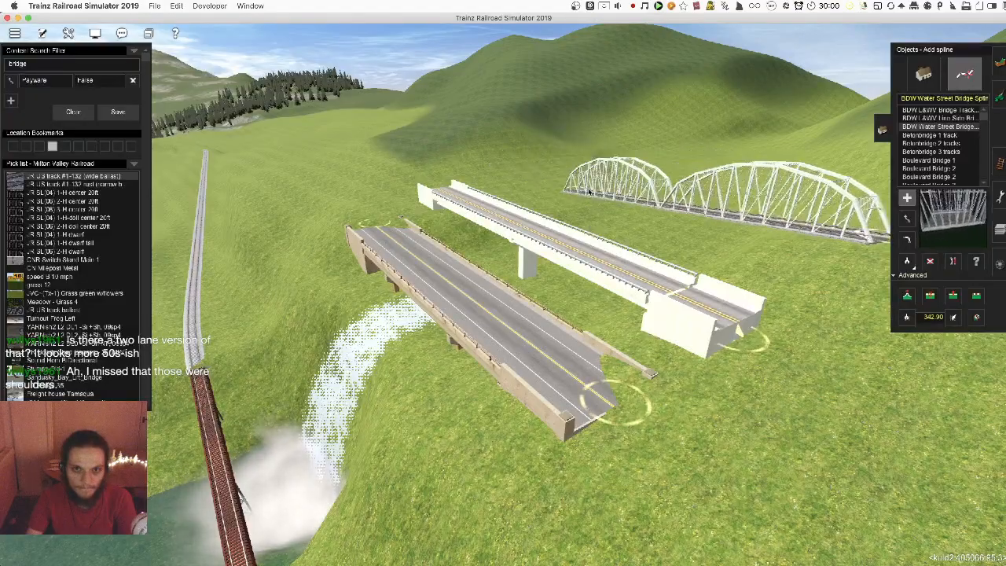
pyautogui.scroll(2, 580, 260)
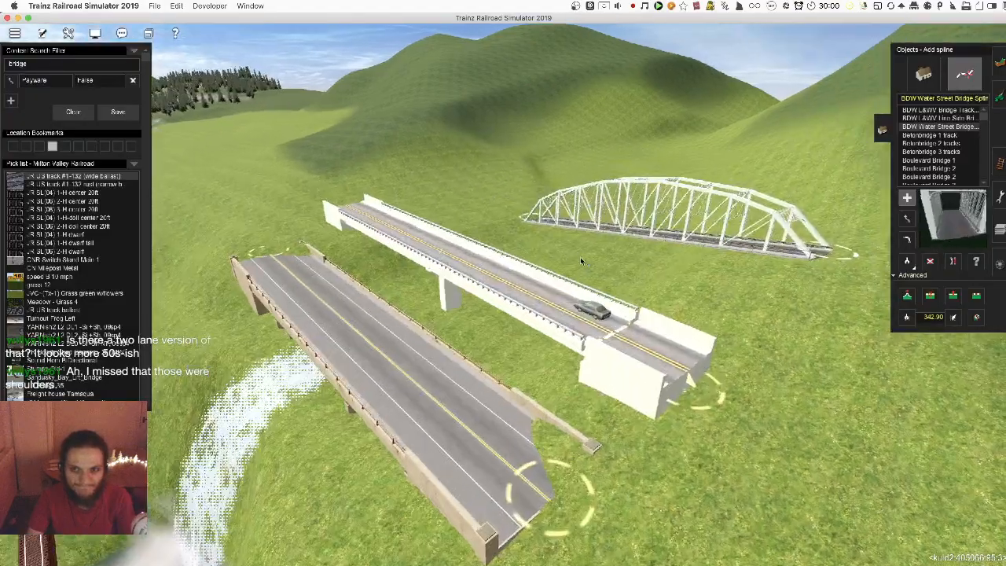
pyautogui.moveTo(581, 261); pyautogui.dragTo(660, 277, button='right')
# Try out the Boulevard Bridge 1 spline between the white bridge and the truss bridge, and undo it
pyautogui.press('Down')
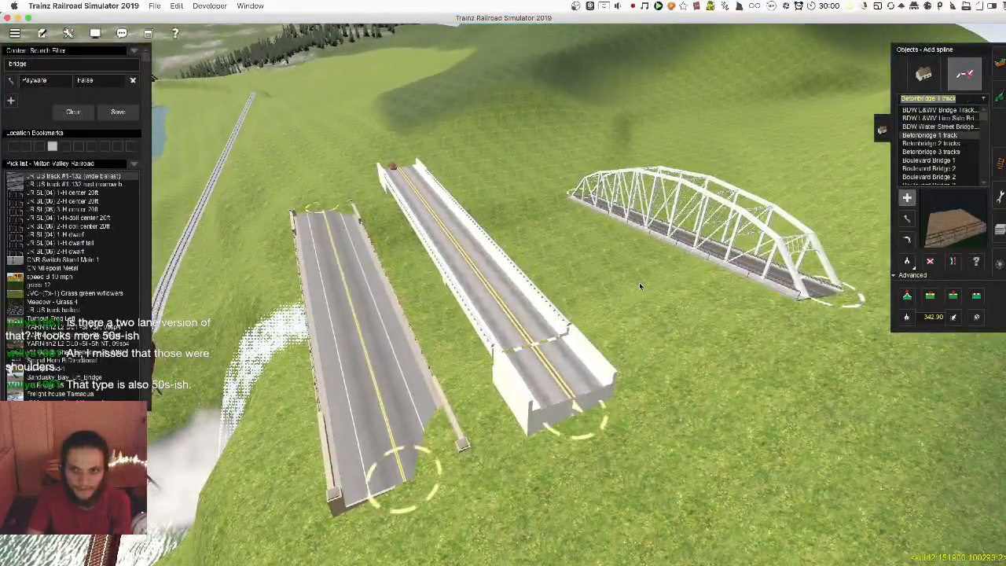
pyautogui.press('Down')
pyautogui.press('Down')
pyautogui.press('Down')
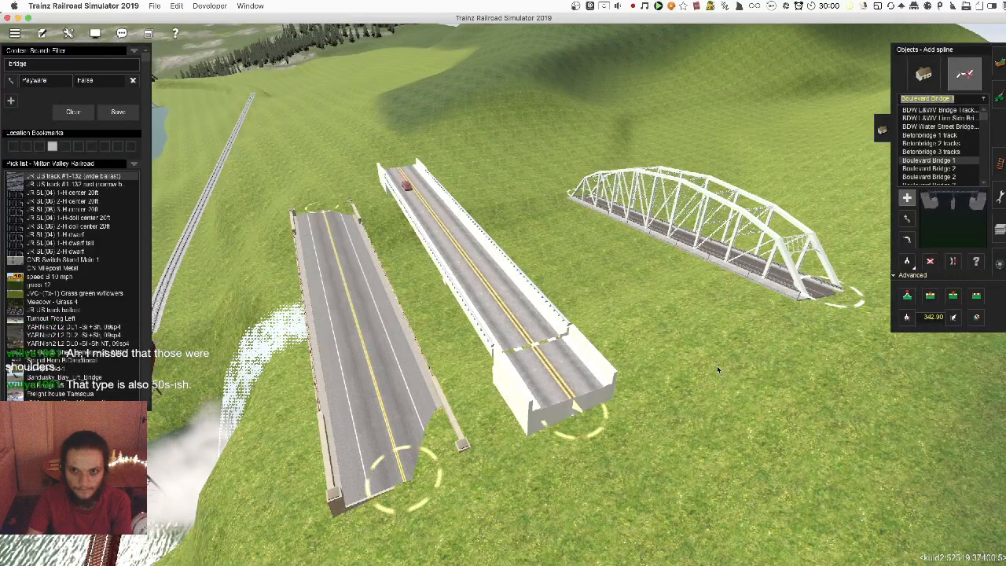
pyautogui.click(710, 352)
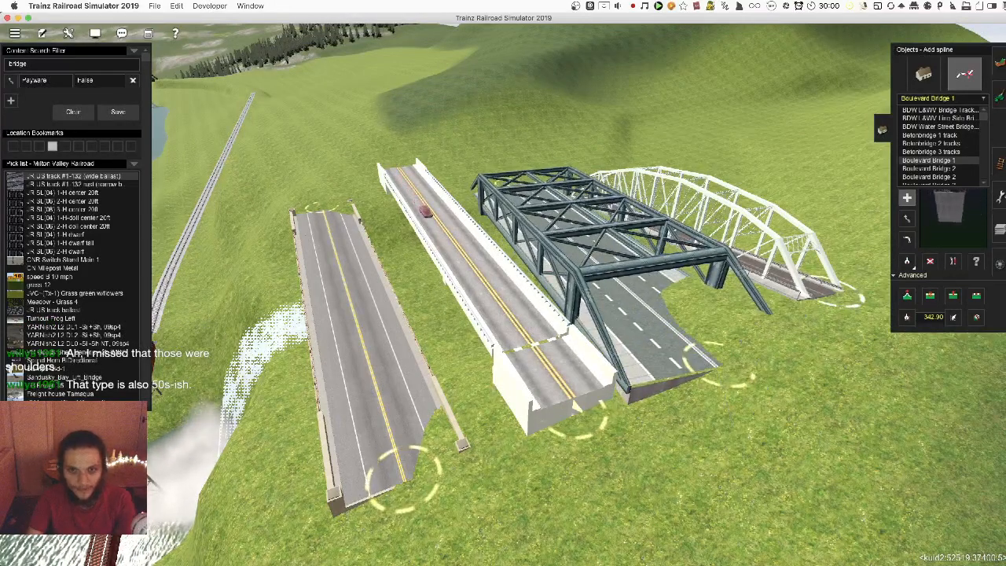
pyautogui.press('super+z')
# Try out the Boulevard Bridge 2 and Boulevard Bridge 3 splines in the same gap, undoing each placement
pyautogui.click(950, 177)
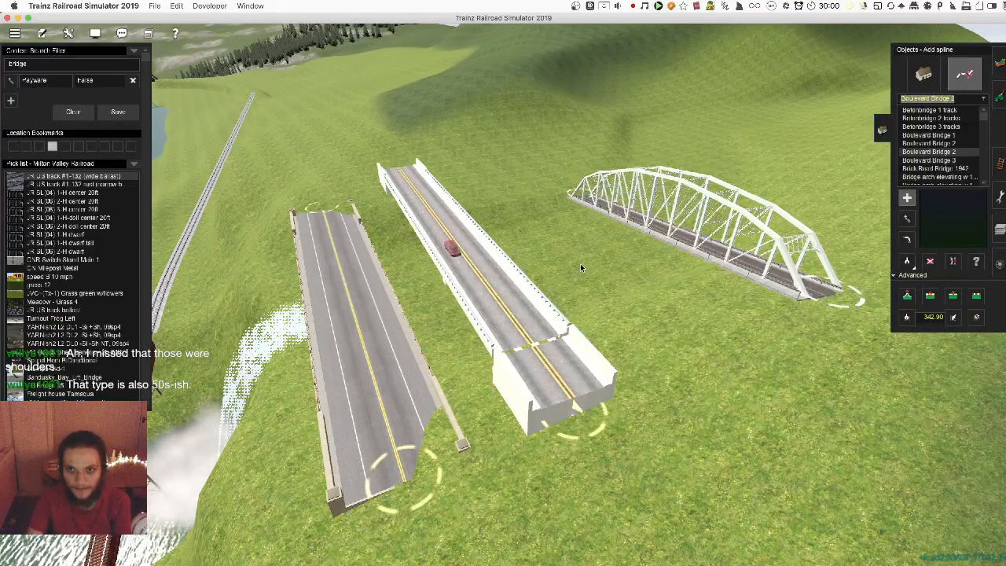
pyautogui.click(706, 313)
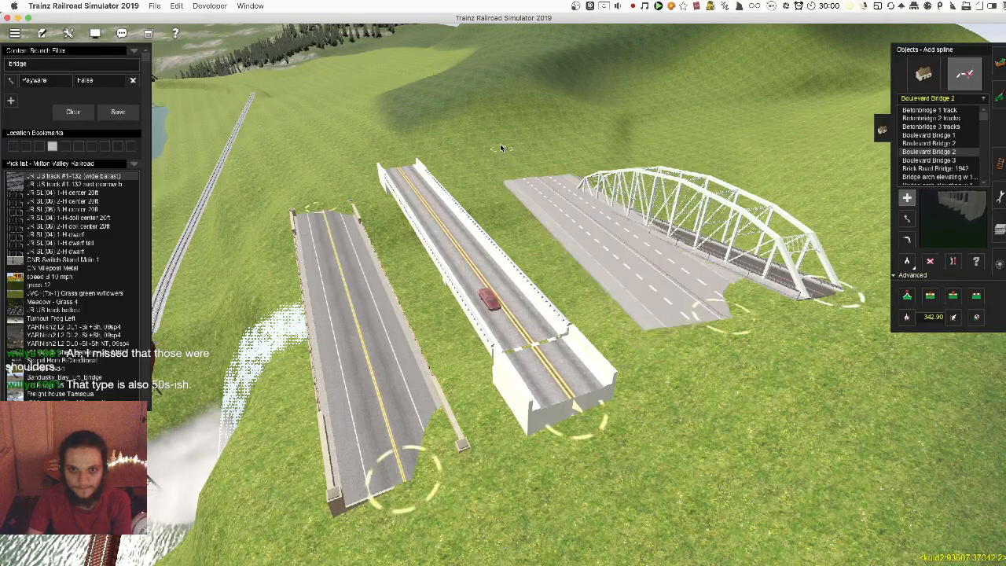
pyautogui.press('super+z')
pyautogui.click(815, 330)
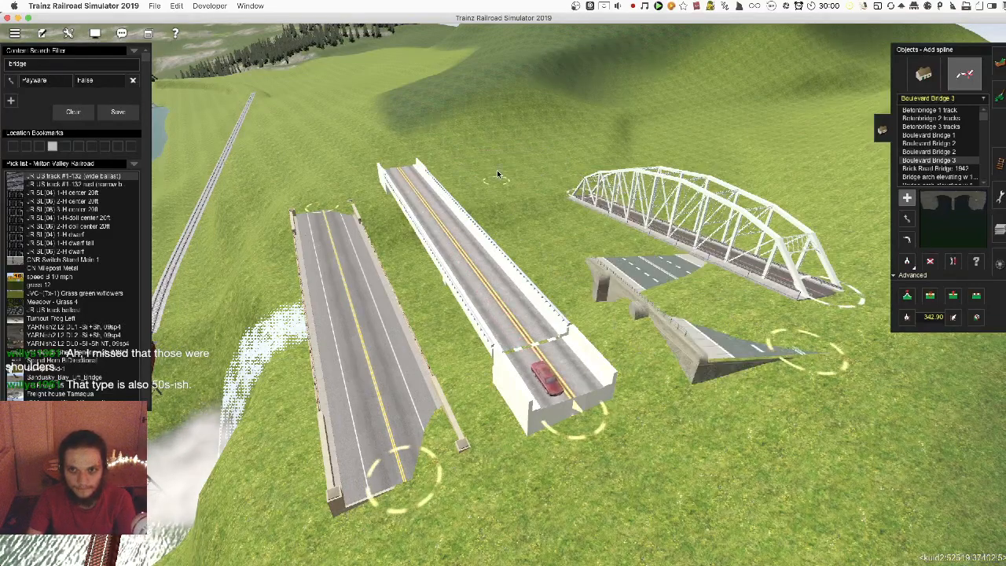
pyautogui.press('super+z')
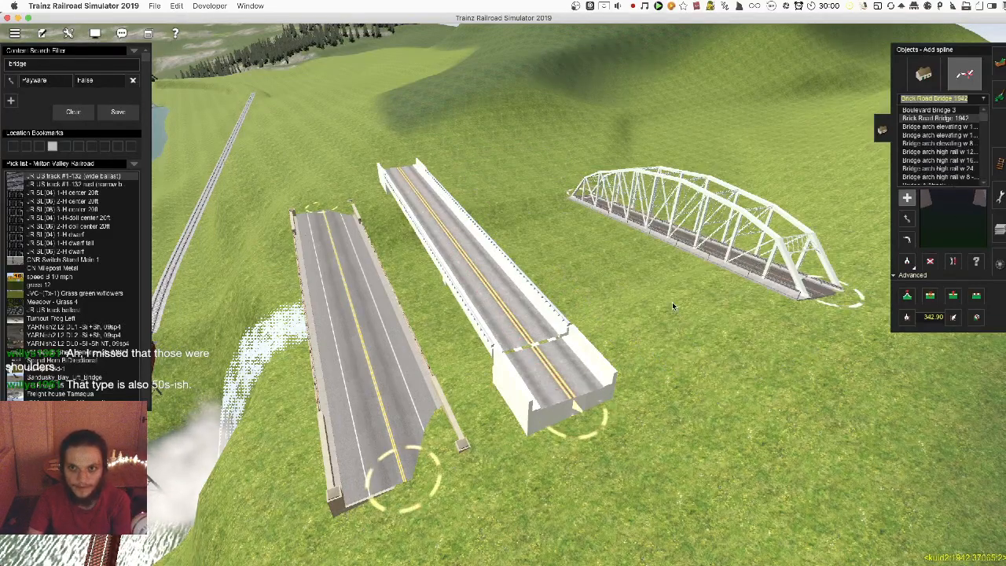
# Try out the Brick Road Bridge 1942 spline beside the white bridge, and undo it
pyautogui.click(711, 392)
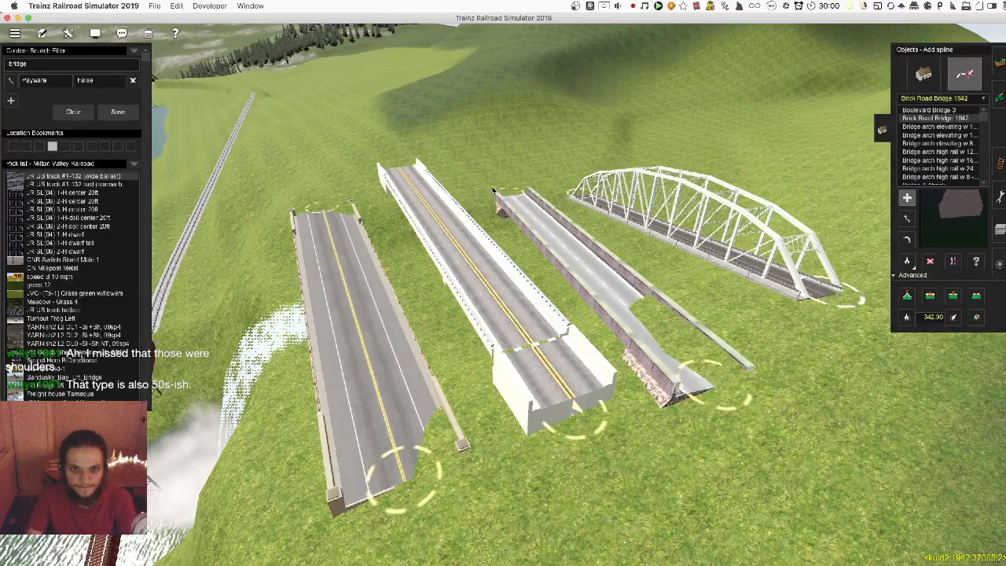
pyautogui.moveTo(602, 260); pyautogui.dragTo(582, 304, button='right')
pyautogui.press('super+z')
# Browse the spline previews from the Bridge arch entries through the Bridge bank end and bank transition entries
pyautogui.press('Down')
pyautogui.press('Down')
pyautogui.press('Down')
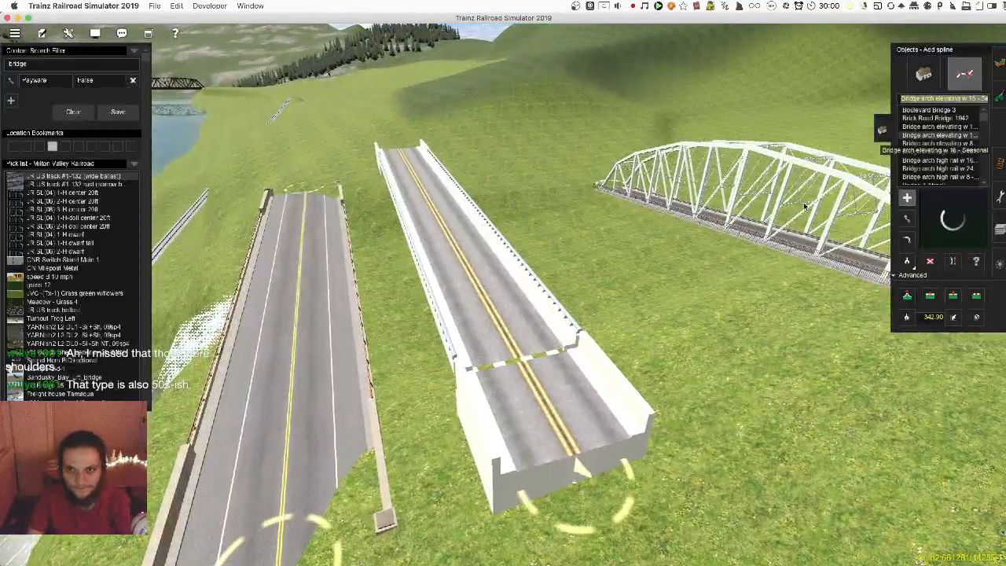
pyautogui.press('Down')
pyautogui.press('Down')
pyautogui.press('Down')
pyautogui.press('Down')
pyautogui.press('Down')
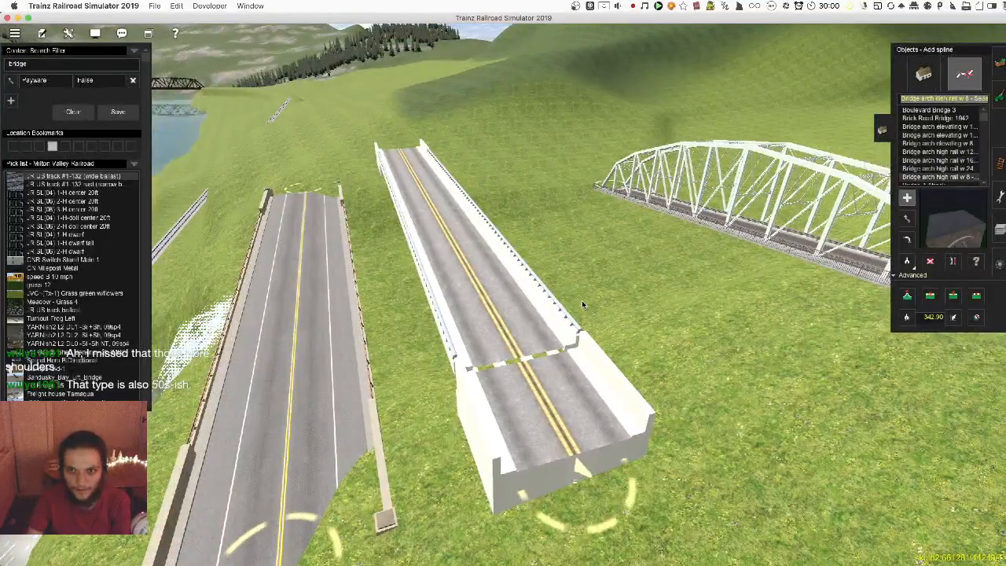
pyautogui.press('Down')
pyautogui.press('Down')
pyautogui.press('Down')
pyautogui.press('Down')
pyautogui.press('Down')
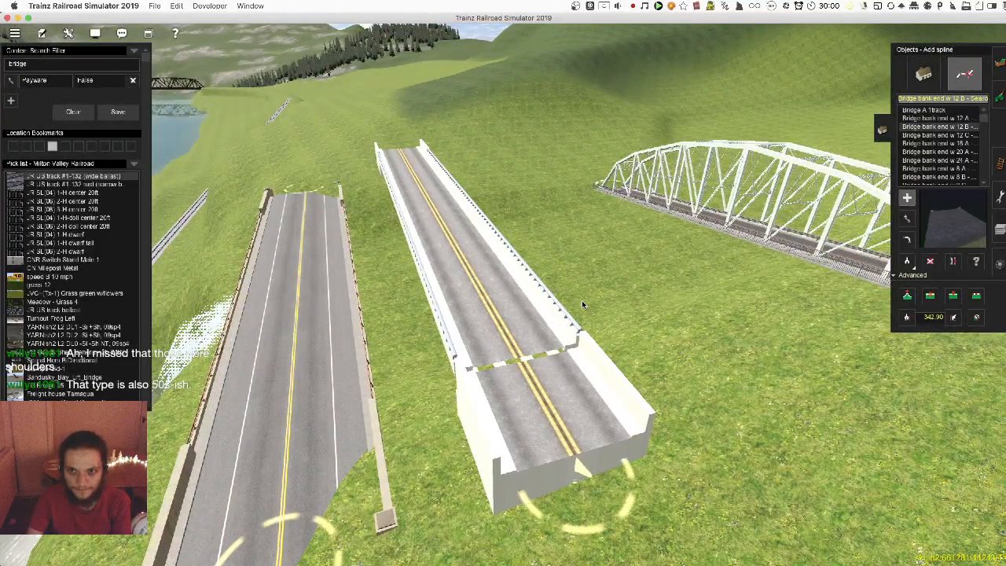
pyautogui.press('Down')
pyautogui.press('Down')
pyautogui.press('Down')
pyautogui.press('Down')
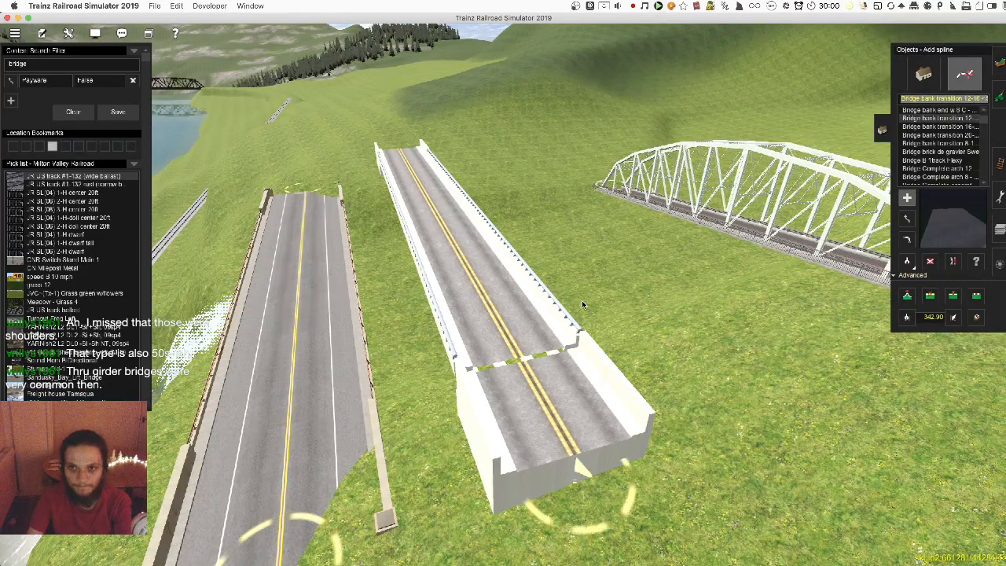
# Try out the Bridge brick de gravier Swe spline between the white and truss bridges, and undo it
pyautogui.press('Down')
pyautogui.press('Down')
pyautogui.press('Down')
pyautogui.press('Up')
pyautogui.moveTo(749, 338); pyautogui.dragTo(509, 185)
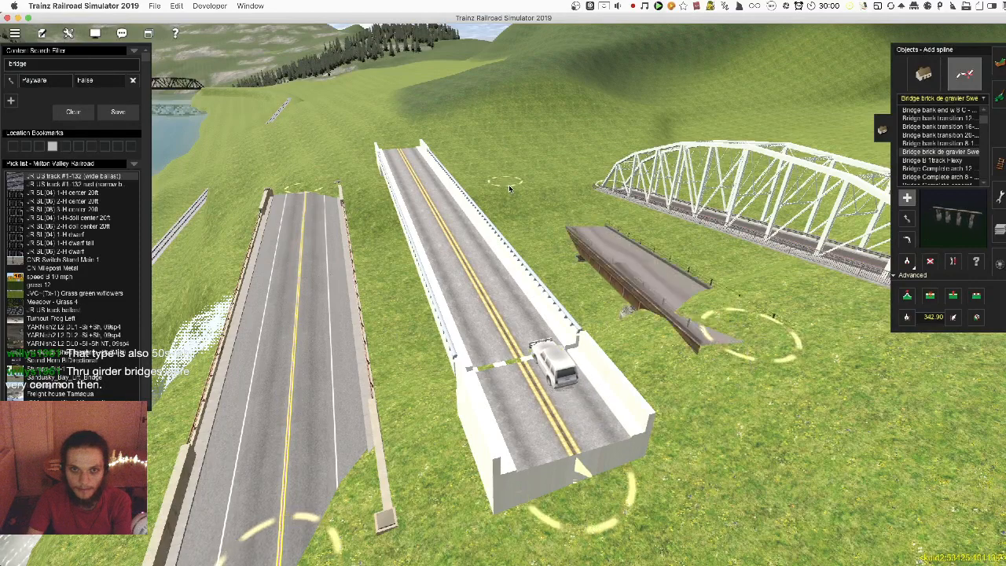
pyautogui.press('super+z')
# Browse the spline previews from the Bridge Complete arch entries through Bridge Deck 4
pyautogui.click(952, 160)
pyautogui.press('Down')
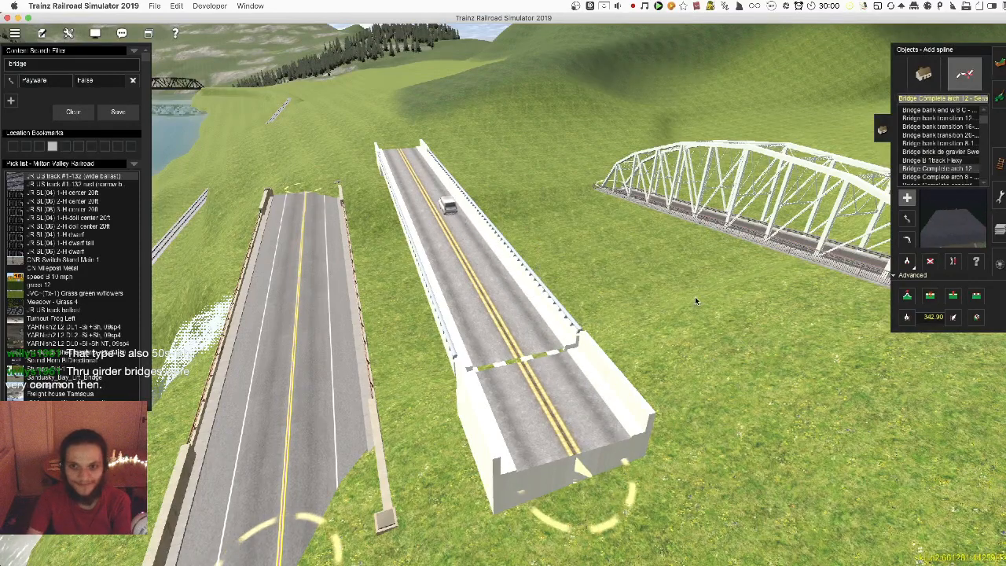
pyautogui.press('Down')
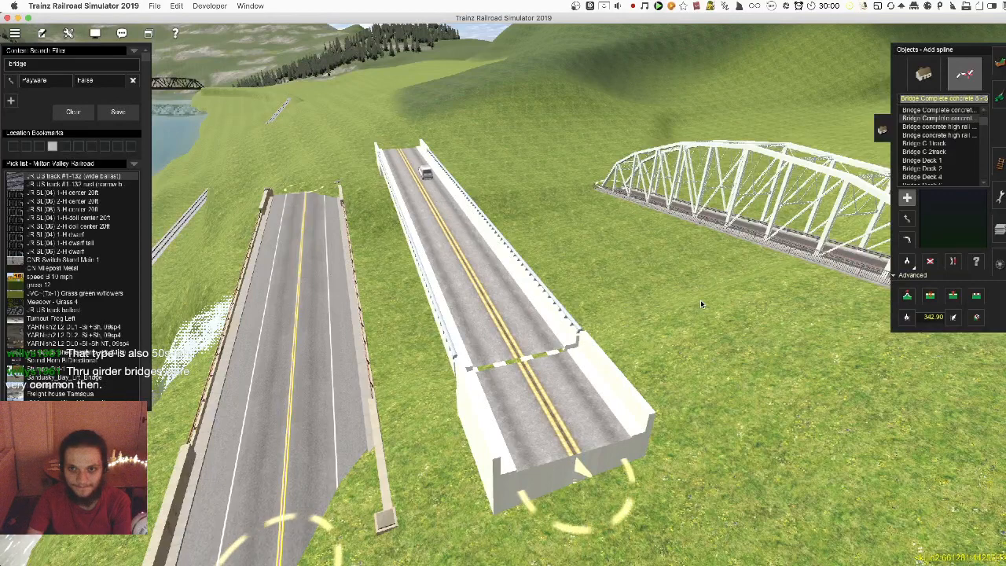
pyautogui.press('Down')
pyautogui.press('Down')
pyautogui.press('Down')
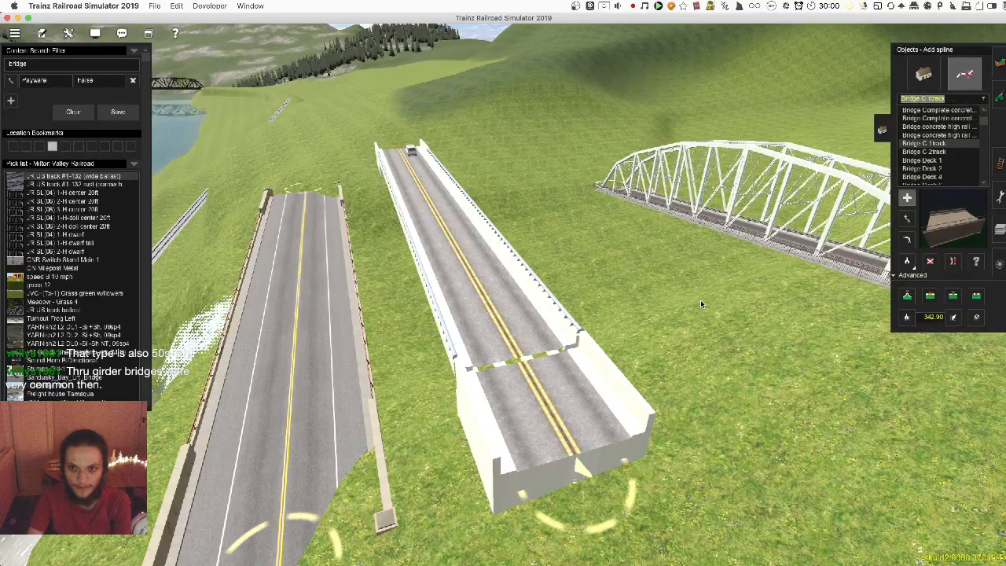
pyautogui.press('Down')
pyautogui.press('Down')
pyautogui.press('Down')
pyautogui.press('Down')
pyautogui.press('Down')
pyautogui.press('Down')
pyautogui.press('Down')
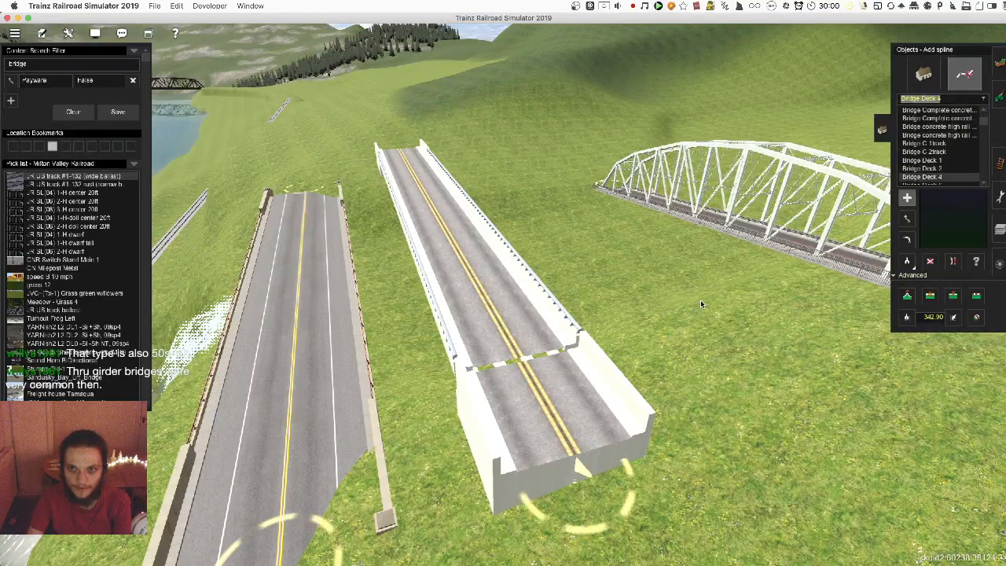
# Browse the spline previews from the remaining Bridge Deck entries through Bridge highway to the Bridge kit side girder entries
pyautogui.press('Down')
pyautogui.press('Down')
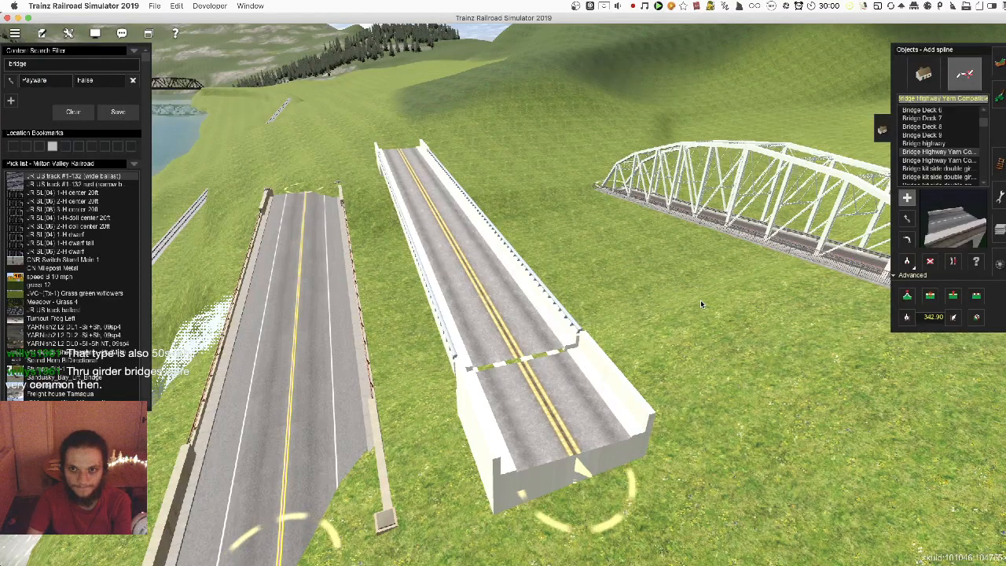
pyautogui.press('Down')
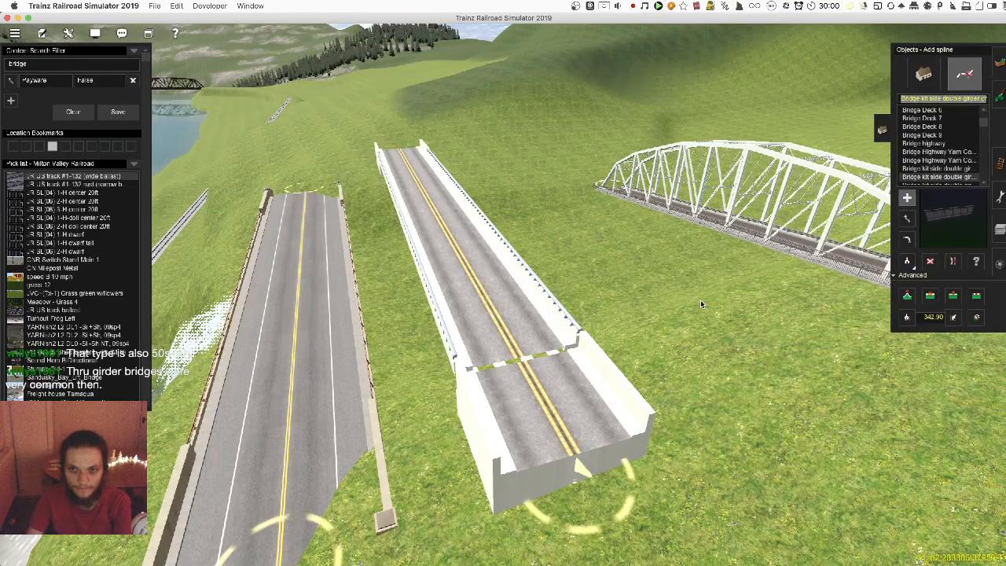
pyautogui.press('Down')
pyautogui.press('Down')
pyautogui.press('Down')
pyautogui.press('Down')
pyautogui.press('Down')
pyautogui.scroll(-2, 952, 150)
# Try out the Bridge Multi-Use spline between the white and truss bridges, and undo it
pyautogui.press('Down')
pyautogui.press('Down')
pyautogui.press('Down')
pyautogui.press('Down')
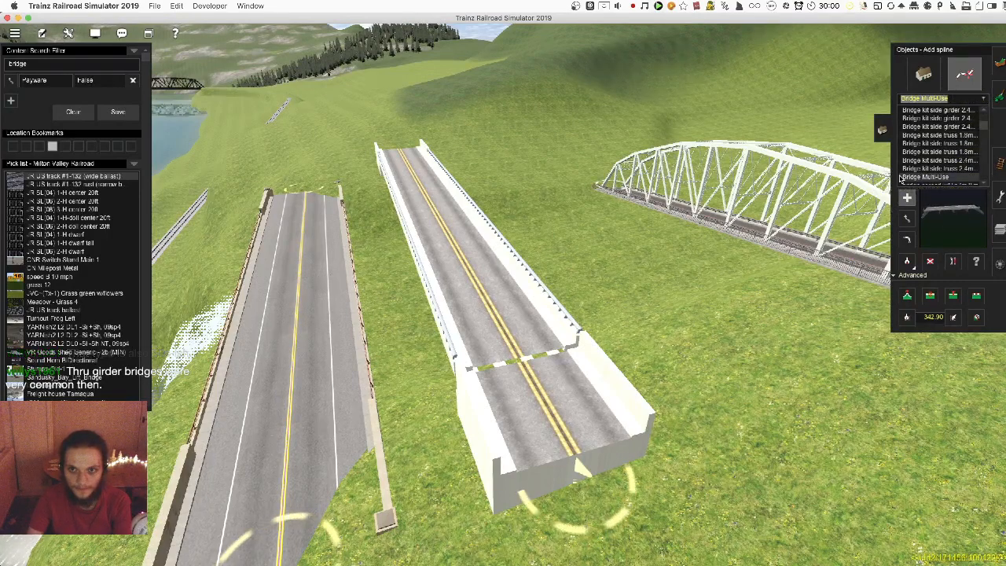
pyautogui.scroll(-2, 901, 179)
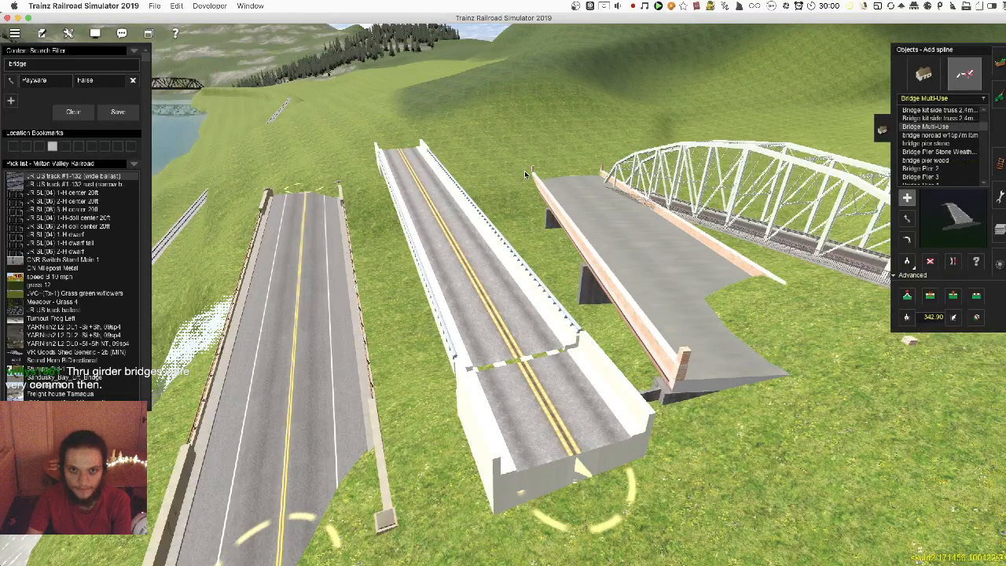
# Browse the spline previews from bridge noroad through the stone, wood and numbered Bridge Pier entries
pyautogui.press('Down')
pyautogui.press('Down')
pyautogui.press('Down')
pyautogui.press('Down')
pyautogui.press('Down')
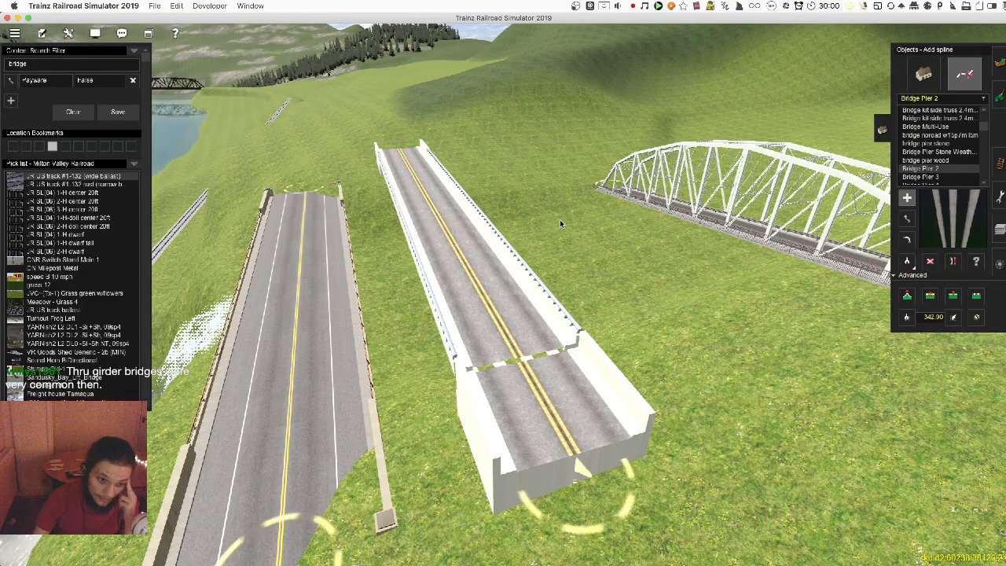
pyautogui.scroll(-2, 933, 153)
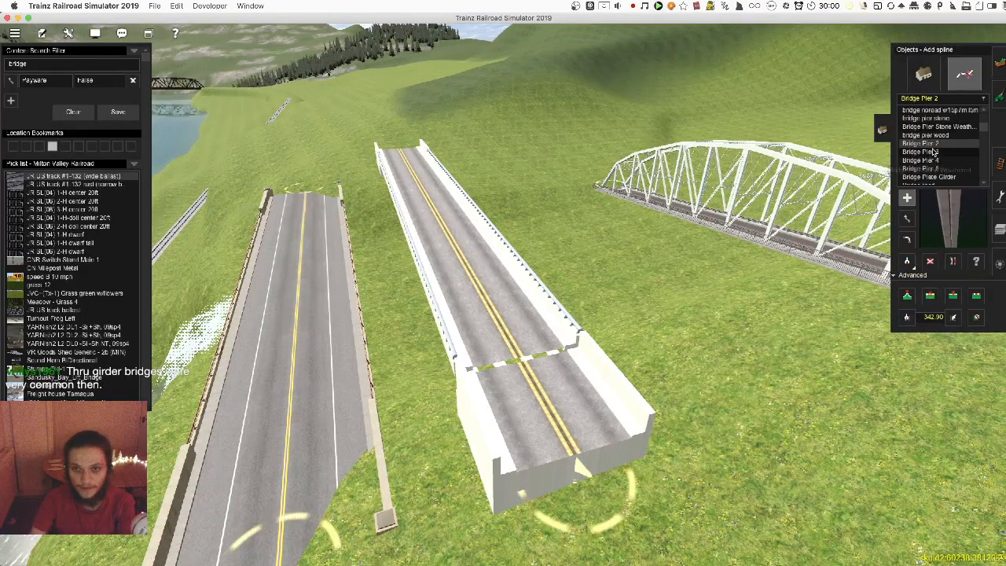
pyautogui.click(936, 145)
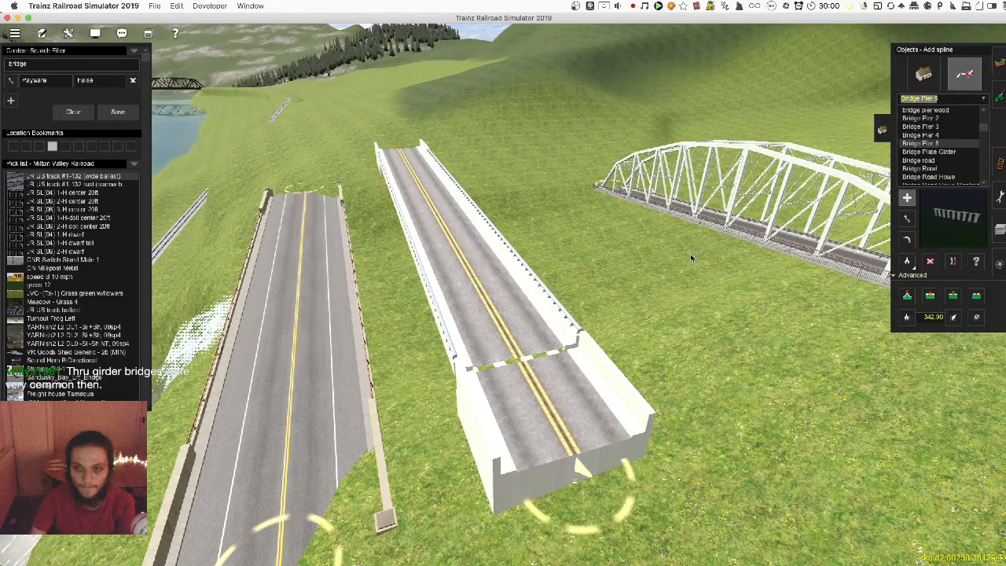
pyautogui.press('Up')
pyautogui.press('Up')
pyautogui.press('Down')
pyautogui.press('Down')
# Try out the Bridge Plate Girder spline between the white and truss bridges and inspect its girders and piers from both sides
pyautogui.press('Down')
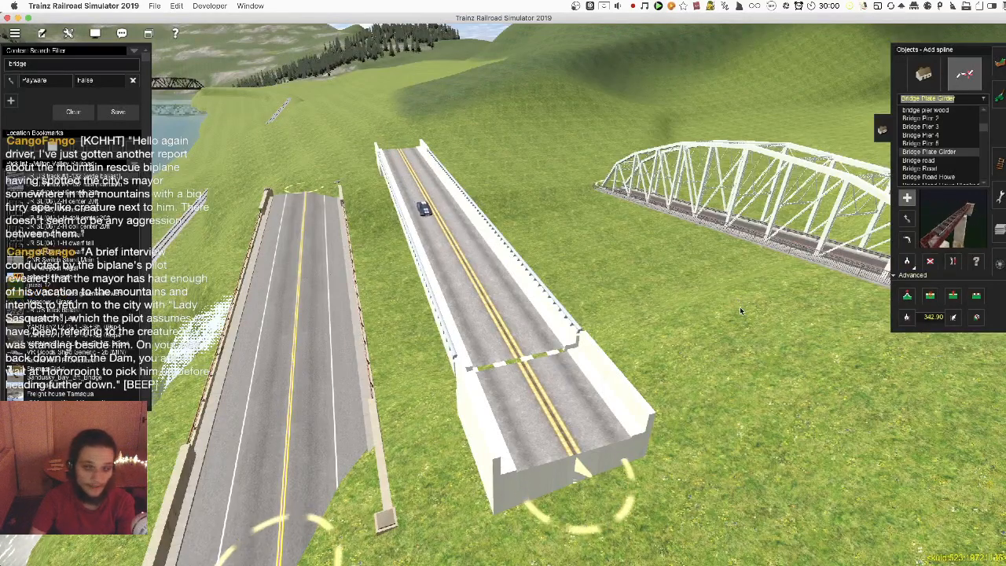
pyautogui.moveTo(821, 360); pyautogui.dragTo(511, 173)
pyautogui.rightClick(551, 273)
pyautogui.press('Left')
pyautogui.scroll(5, 550, 273)
pyautogui.press('Right')
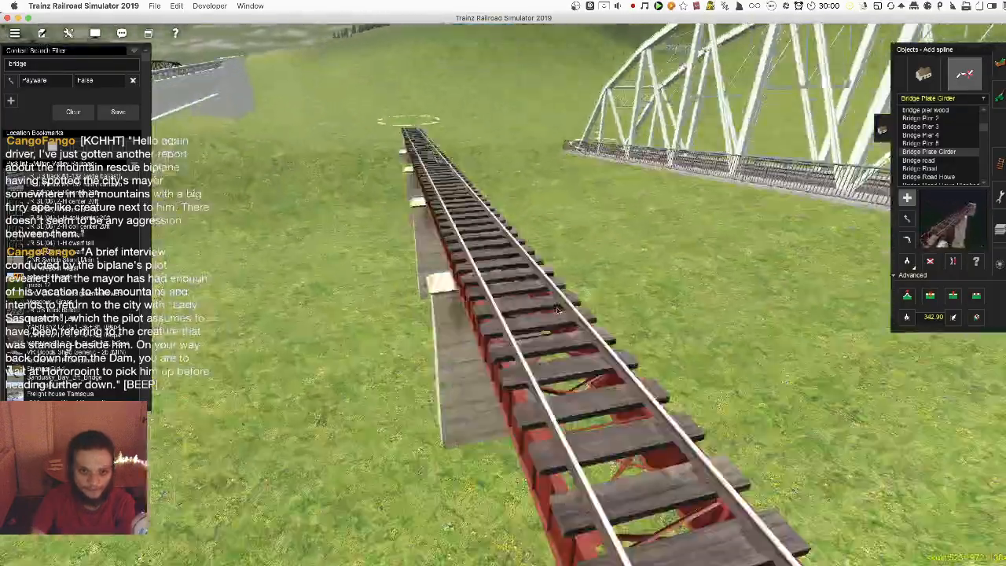
pyautogui.press('Right')
pyautogui.scroll(-8, 542, 305)
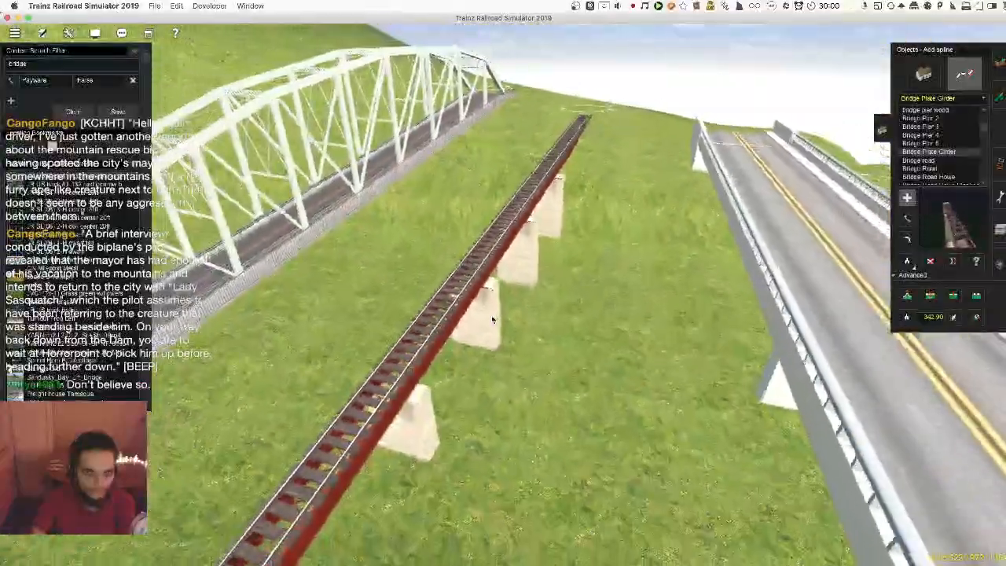
pyautogui.scroll(2, 493, 321)
pyautogui.rightClick(482, 322)
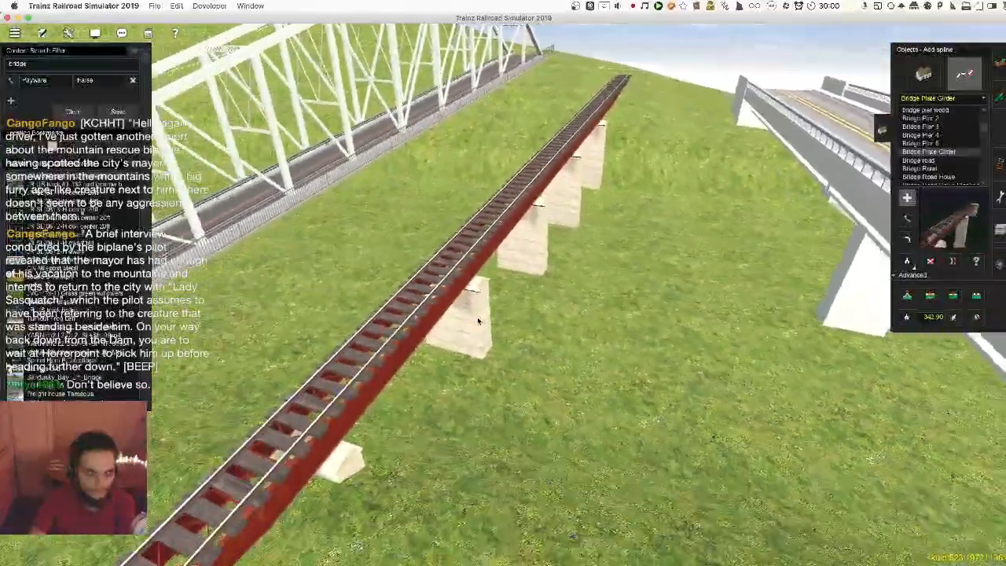
pyautogui.scroll(4, 503, 296)
pyautogui.press('Left')
pyautogui.press('Left')
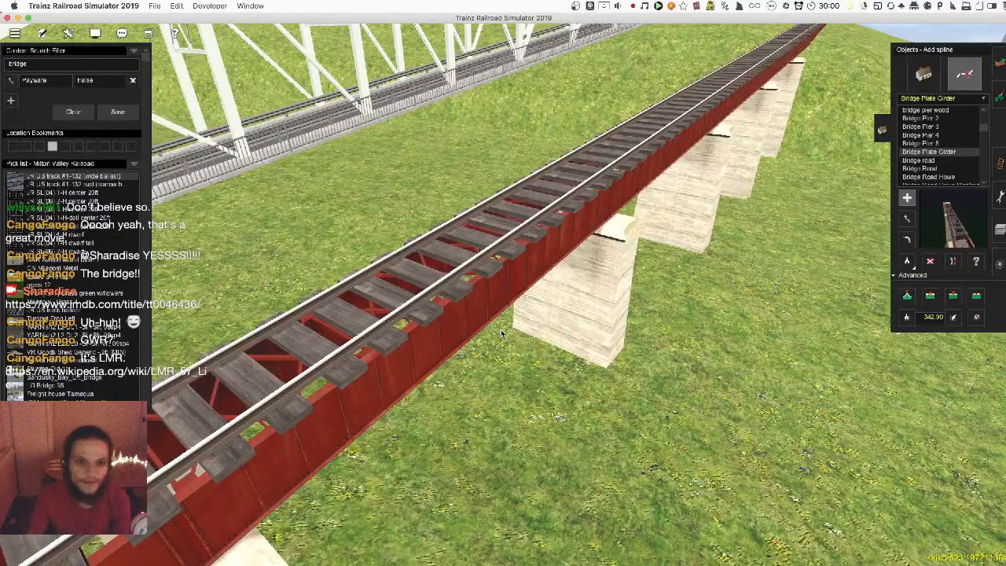
# Try out another Bridge Plate Girder spline alongside the existing red railway bridge in front of the waterfall
pyautogui.scroll(-10, 501, 330)
pyautogui.moveTo(566, 367); pyautogui.dragTo(420, 411, button='right')
pyautogui.scroll(10, 550, 348)
pyautogui.scroll(-10, 507, 250)
pyautogui.click(399, 432)
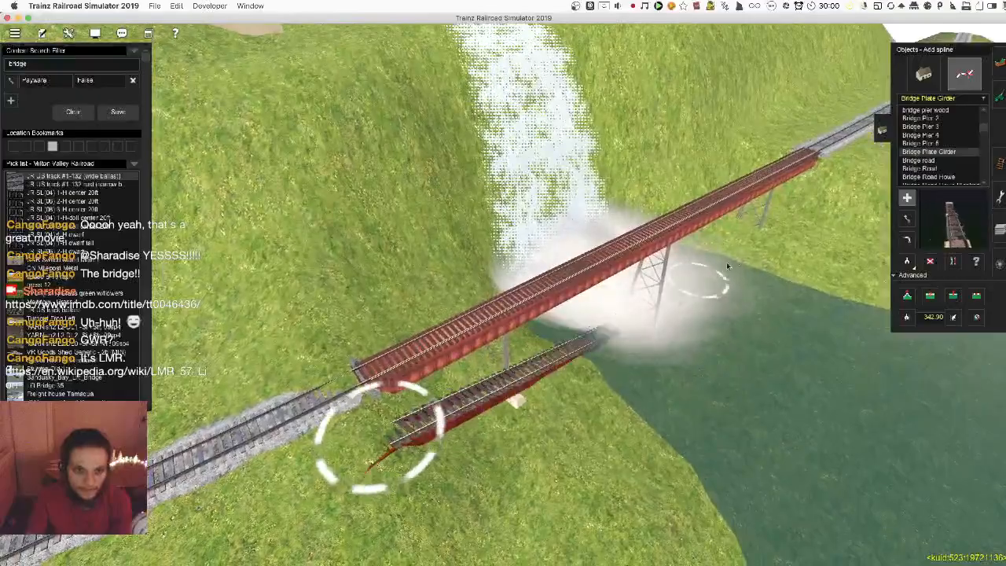
pyautogui.click(834, 164)
pyautogui.moveTo(597, 316); pyautogui.dragTo(481, 269, button='right')
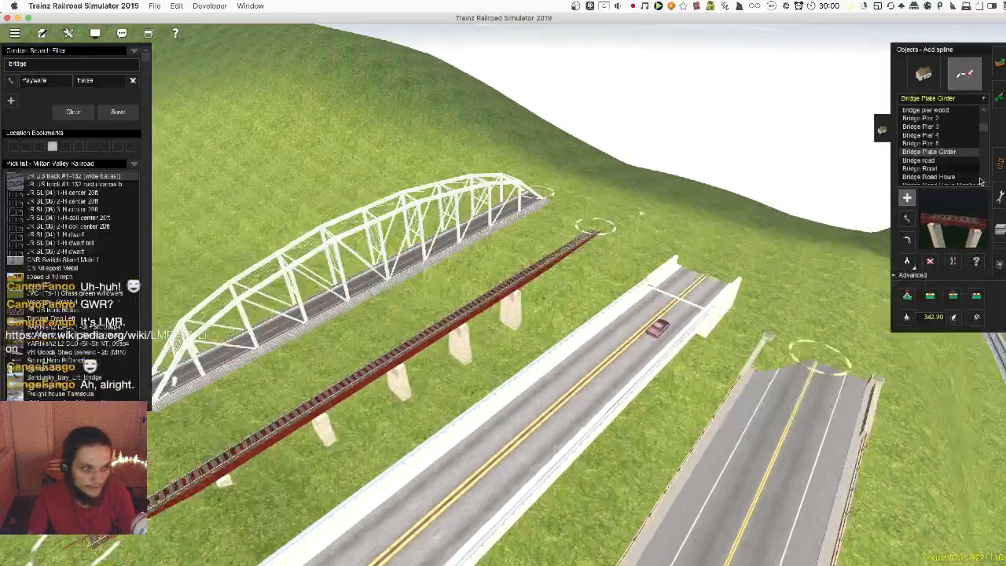
# Delete the Bridge Plate Girder spline standing between the white bridge and the truss bridge
pyautogui.moveTo(610, 350); pyautogui.dragTo(472, 220, button='right')
pyautogui.press('d')
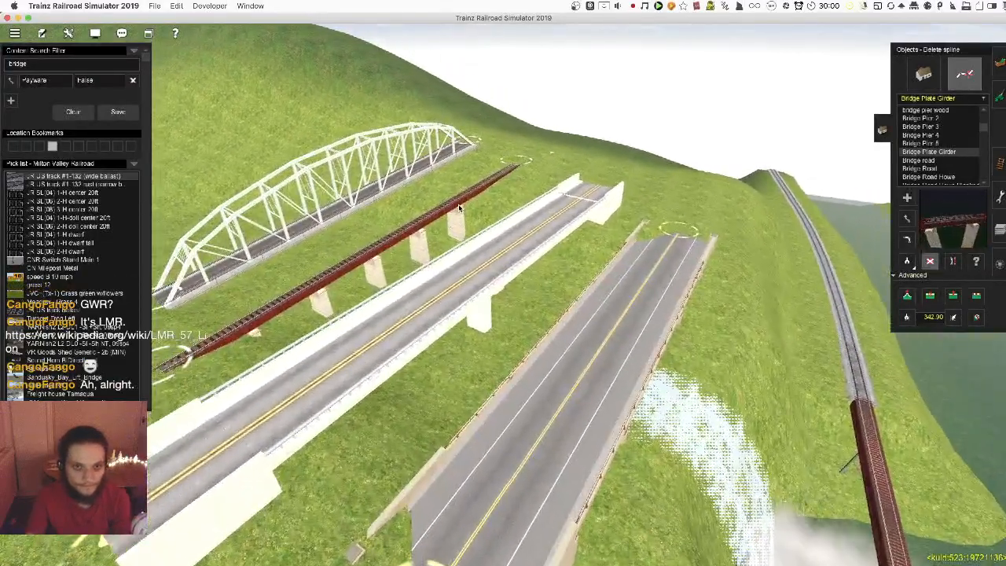
pyautogui.click(459, 206)
pyautogui.moveTo(494, 293); pyautogui.dragTo(675, 265, button='right')
# Browse the spline previews from Bridge road and Bridge Road Howe through the Bridge support and bridge sup01 entries
pyautogui.press('a')
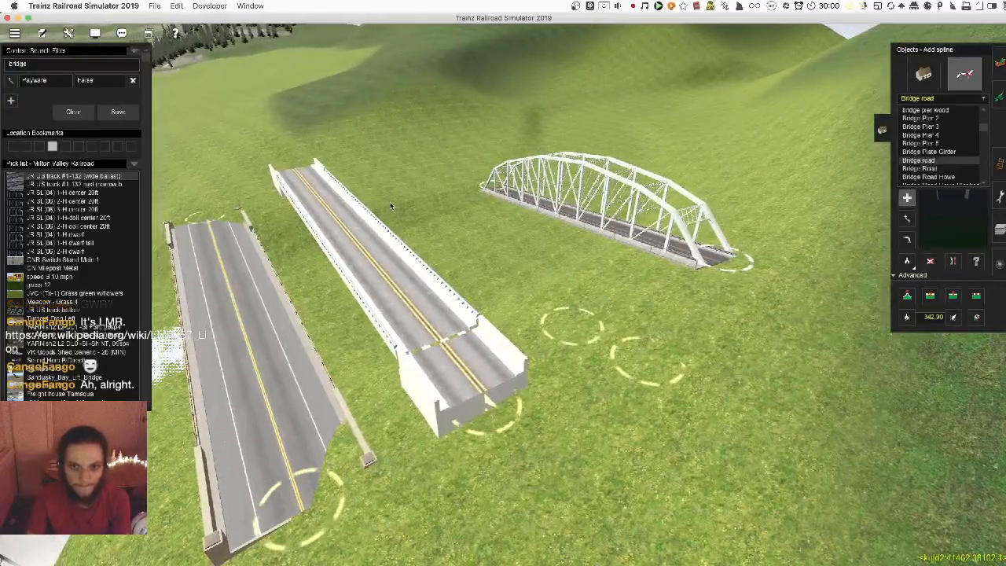
pyautogui.click(942, 175)
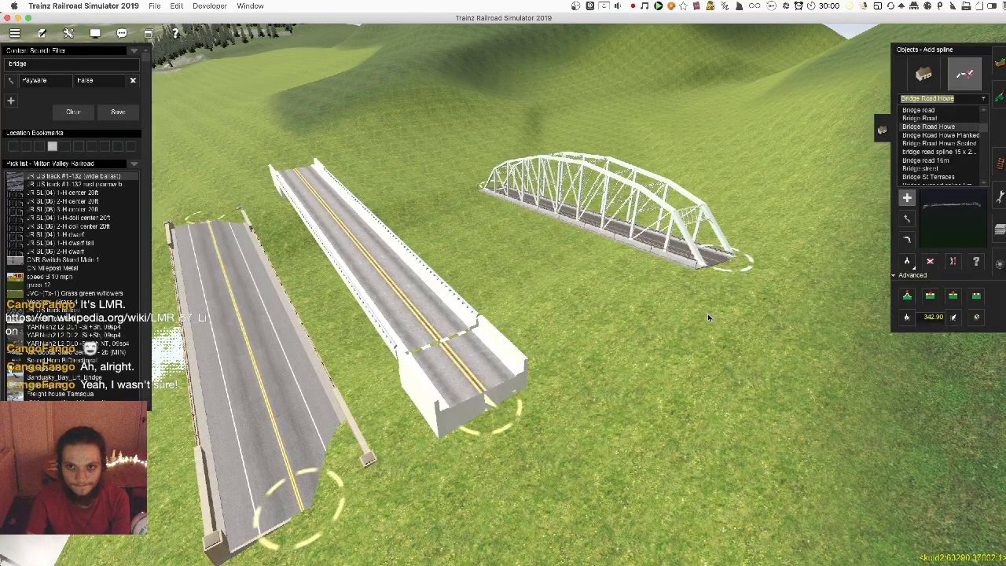
pyautogui.press('Down')
pyautogui.press('Down')
pyautogui.press('Down')
pyautogui.press('Down')
pyautogui.press('Down')
pyautogui.press('Down')
pyautogui.press('Down')
pyautogui.press('Down')
pyautogui.press('Down')
pyautogui.press('Down')
pyautogui.press('Down')
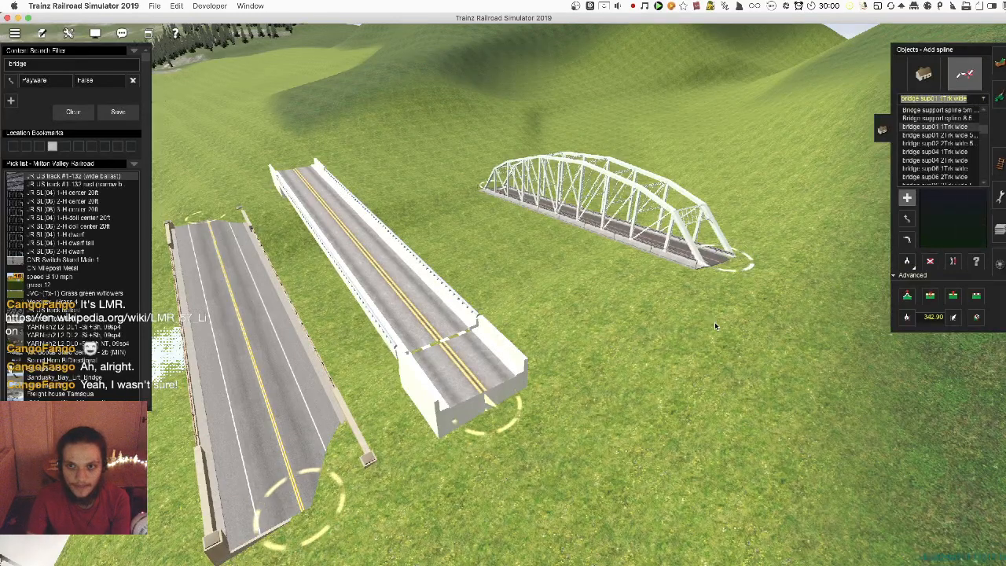
pyautogui.press('Up')
pyautogui.press('Up')
pyautogui.scroll(-3, 952, 167)
# Delete the white-walled bridge and the two-lane road bridge above the waterfall, keeping the white truss bridge
pyautogui.moveTo(629, 291); pyautogui.dragTo(508, 291, button='right')
pyautogui.press('d')
pyautogui.click(596, 248)
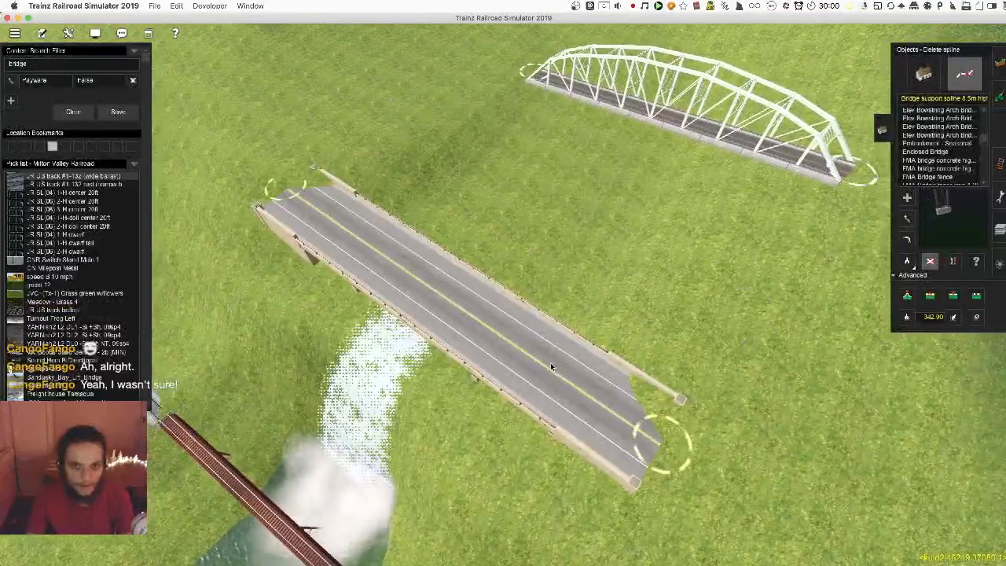
pyautogui.click(546, 371)
# Pick up the BDW Water Street Bridge Spline from the placed white truss bridge for adding
pyautogui.press('Up')
pyautogui.press('Right')
pyautogui.press('g')
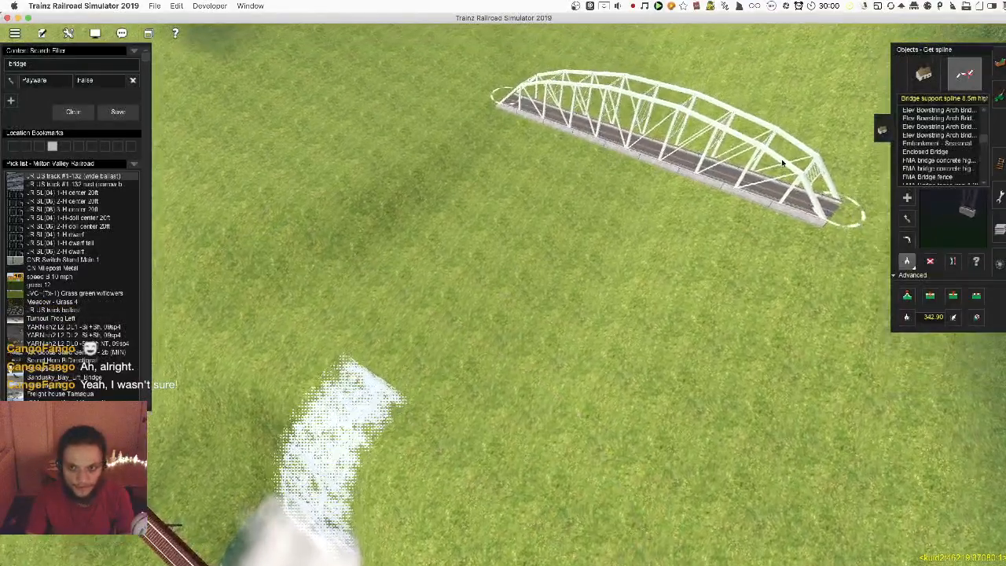
pyautogui.click(796, 192)
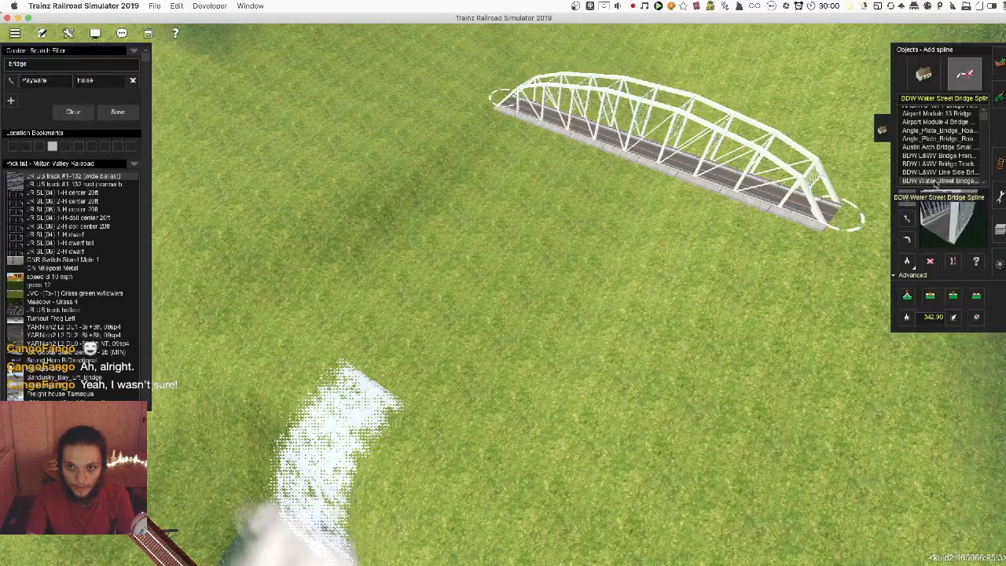
pyautogui.rightClick(525, 315)
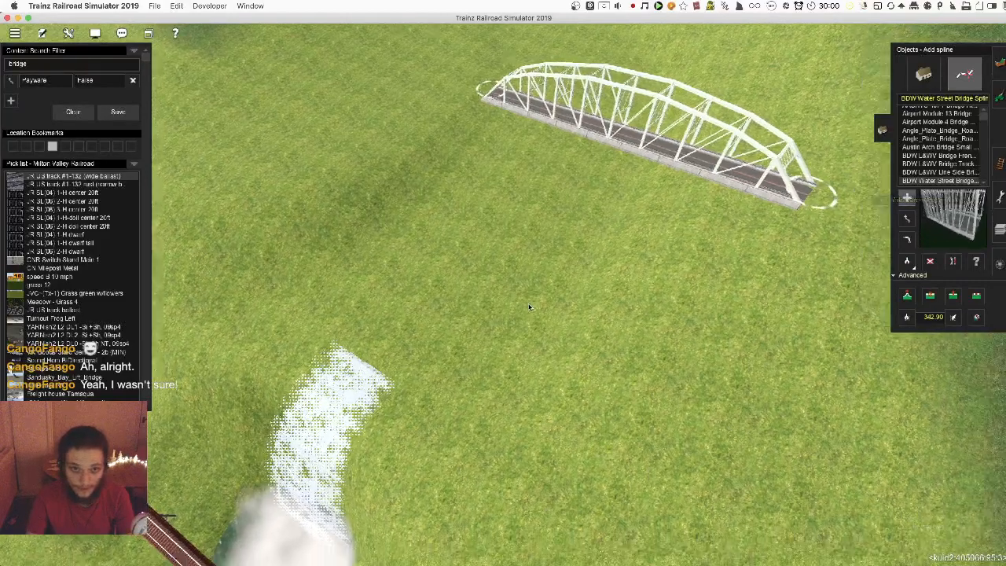
# Delete the old truss bridge and lay a new BDW Water Street Bridge Spline across the slope just above the waterfall
pyautogui.press('d')
pyautogui.press('d')
pyautogui.click(759, 173)
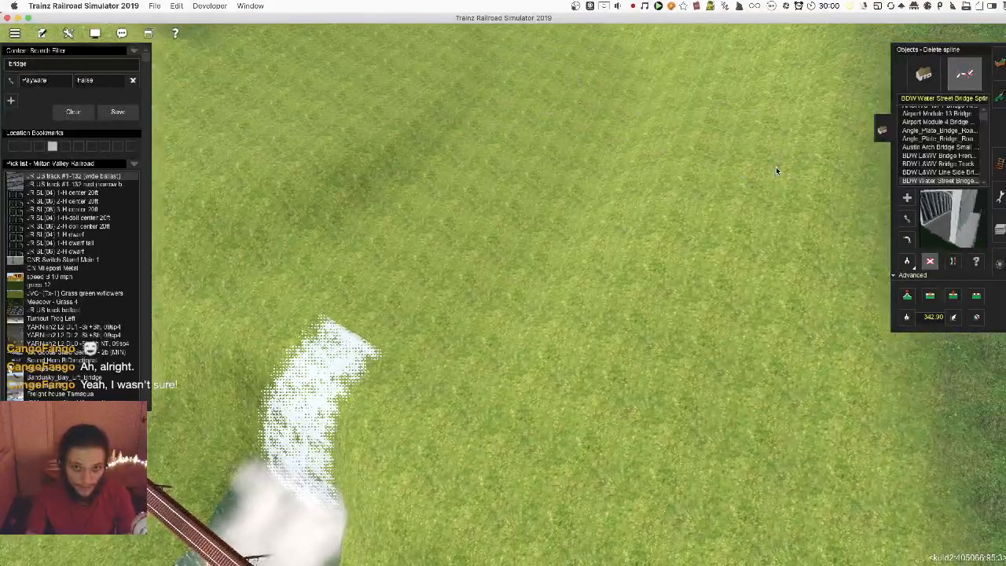
pyautogui.moveTo(236, 189)
pyautogui.mouseDown()
pyautogui.moveTo(654, 351)
pyautogui.moveTo(222, 196)
pyautogui.mouseUp()
pyautogui.press('super+z')
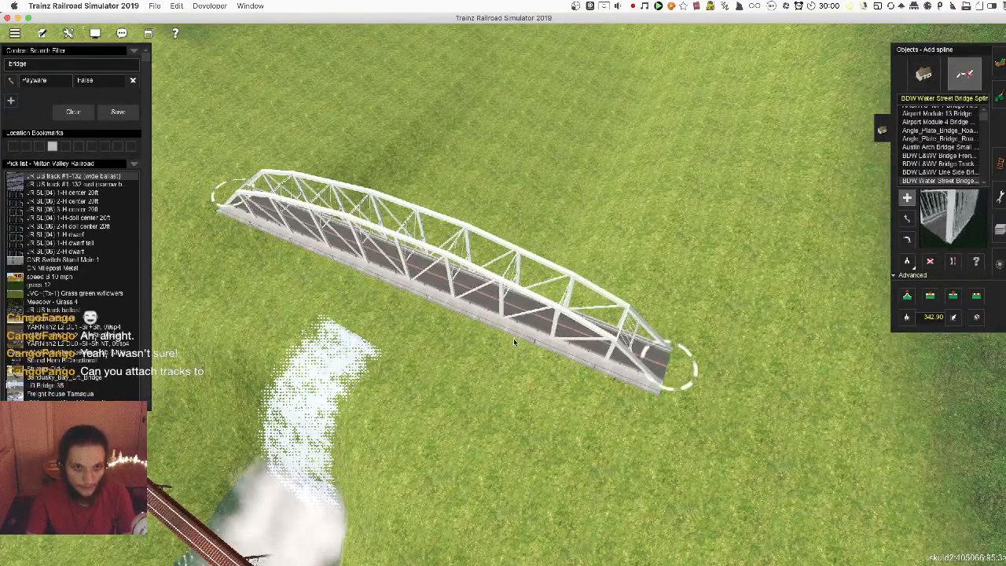
# Sample a vertex height of 338.54 on the truss bridge and apply it to the bridge's end points
pyautogui.press('Left')
pyautogui.moveTo(780, 320); pyautogui.dragTo(768, 234, button='right')
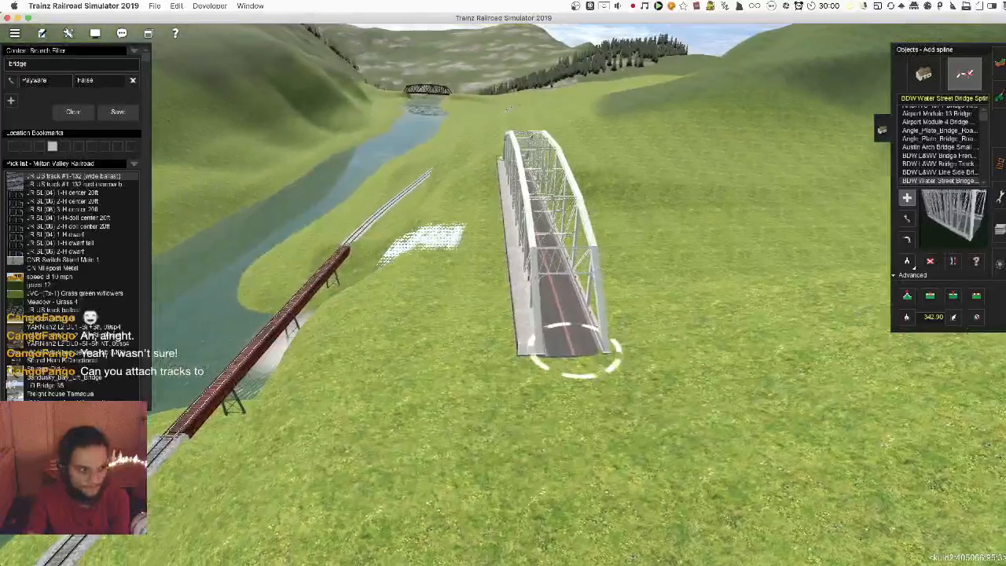
pyautogui.press('Up')
pyautogui.click(907, 317)
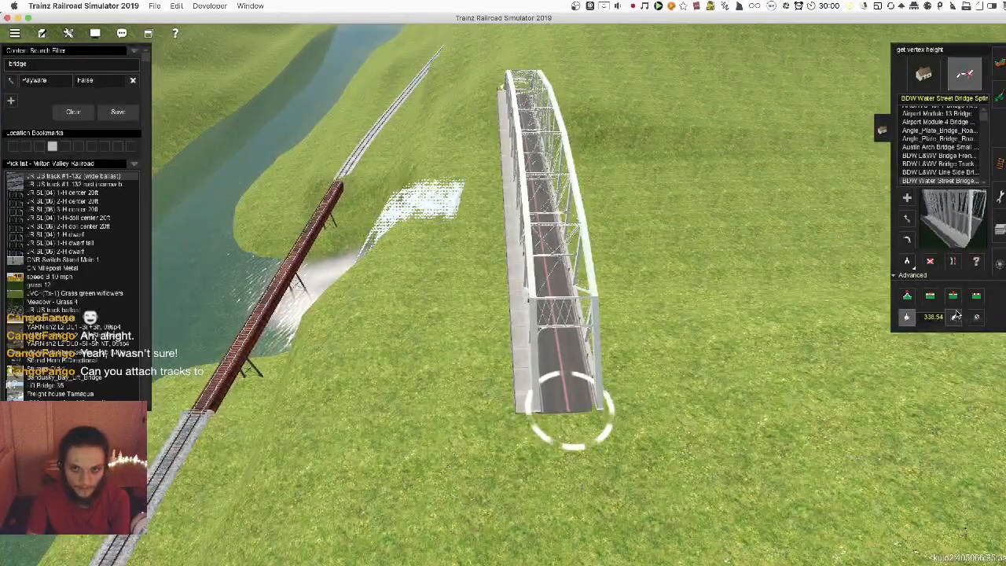
pyautogui.click(565, 408)
pyautogui.moveTo(550, 397); pyautogui.dragTo(514, 340)
pyautogui.moveTo(517, 92)
pyautogui.mouseDown()
pyautogui.moveTo(535, 95)
pyautogui.moveTo(522, 95)
pyautogui.mouseUp()
# Move the truss bridge's end points to reposition the span above the waterfall
pyautogui.press('w')
pyautogui.moveTo(522, 95); pyautogui.dragTo(455, 164, button='right')
pyautogui.scroll(-5, 512, 338)
pyautogui.rightClick(456, 164)
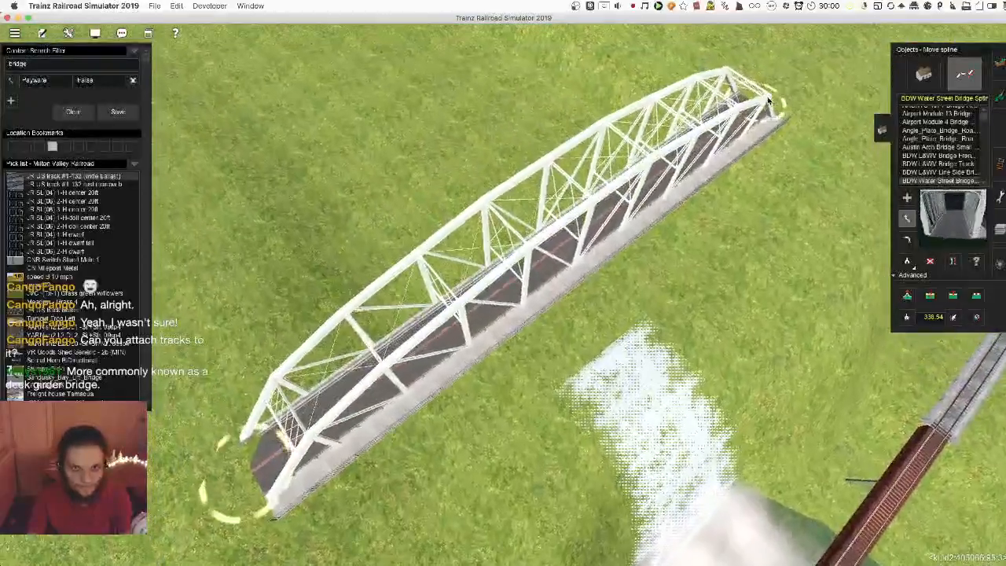
pyautogui.moveTo(777, 108); pyautogui.dragTo(689, 80)
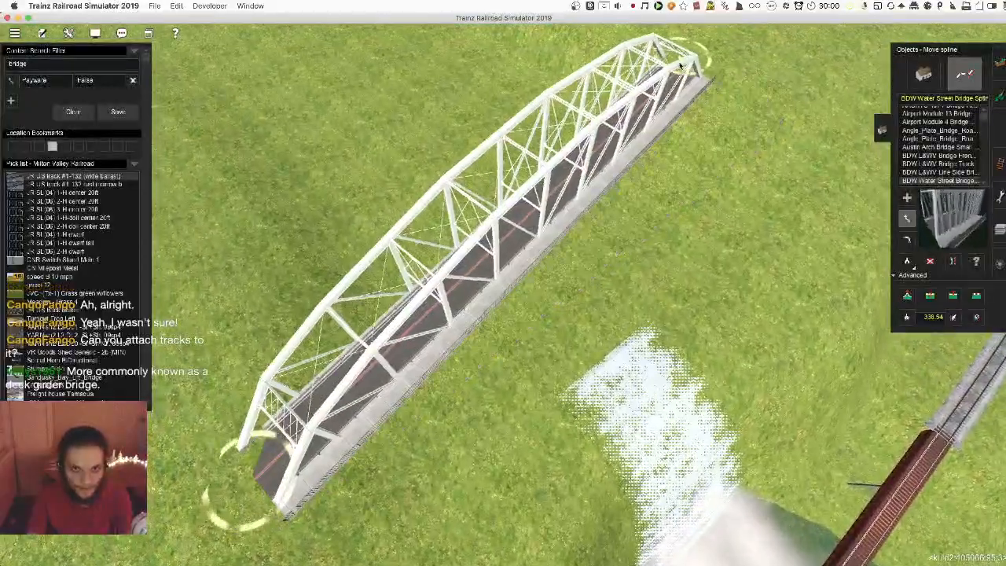
pyautogui.rightClick(447, 321)
pyautogui.moveTo(280, 436); pyautogui.dragTo(278, 271)
# Adjust the height of one end of the truss bridge and sample that end's vertex height
pyautogui.press('Down')
pyautogui.click(908, 296)
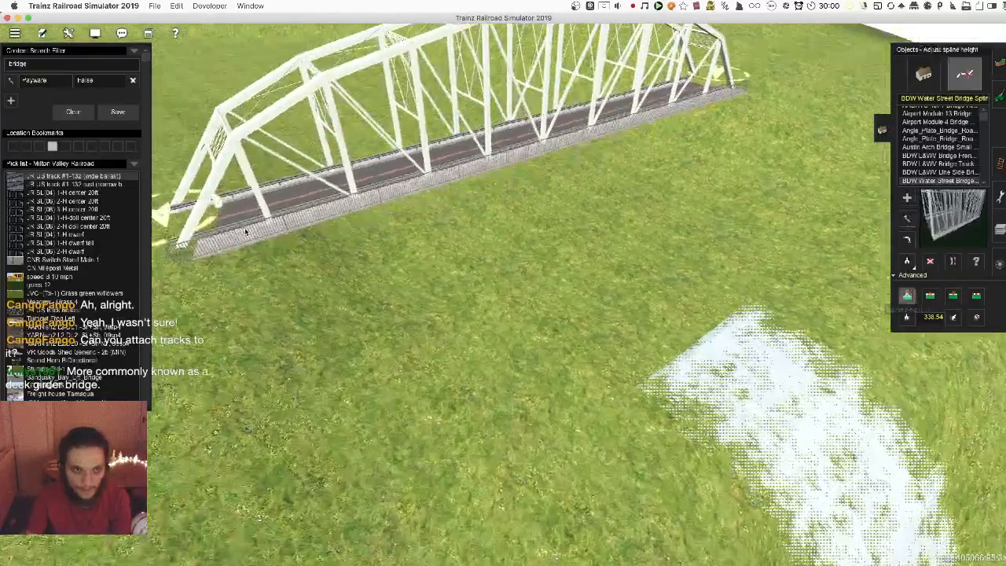
pyautogui.moveTo(236, 238); pyautogui.dragTo(238, 241)
pyautogui.moveTo(360, 252); pyautogui.dragTo(854, 338, button='right')
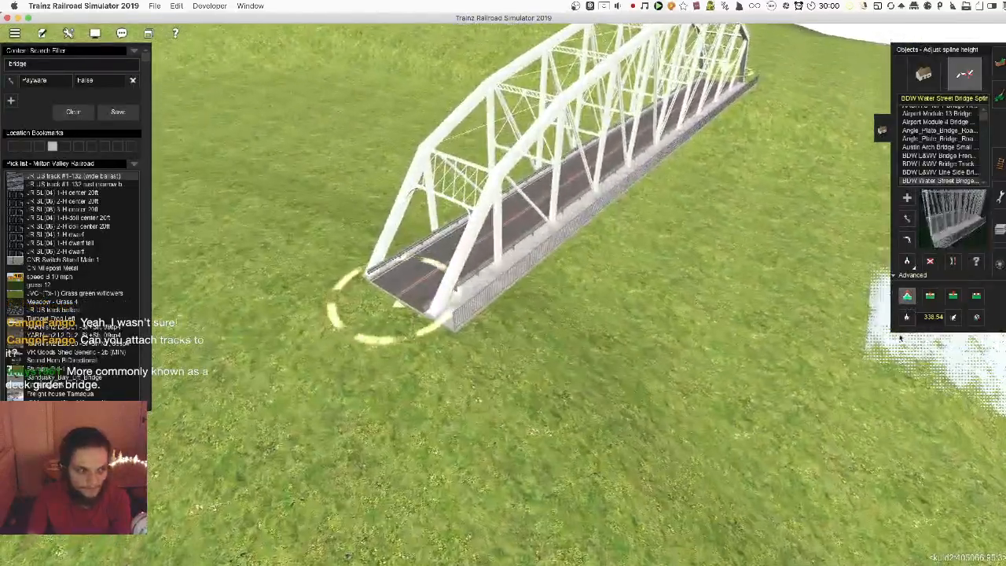
pyautogui.rightClick(562, 264)
pyautogui.press('Left')
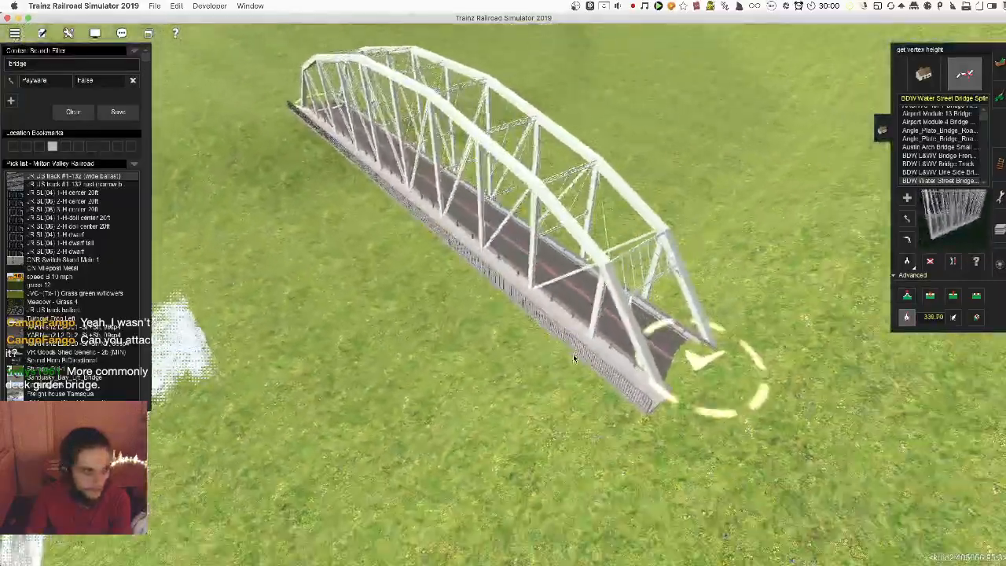
# Apply the sampled vertex height of 339.70 to the truss bridge's end points
pyautogui.scroll(4, 770, 326)
pyautogui.press('Down')
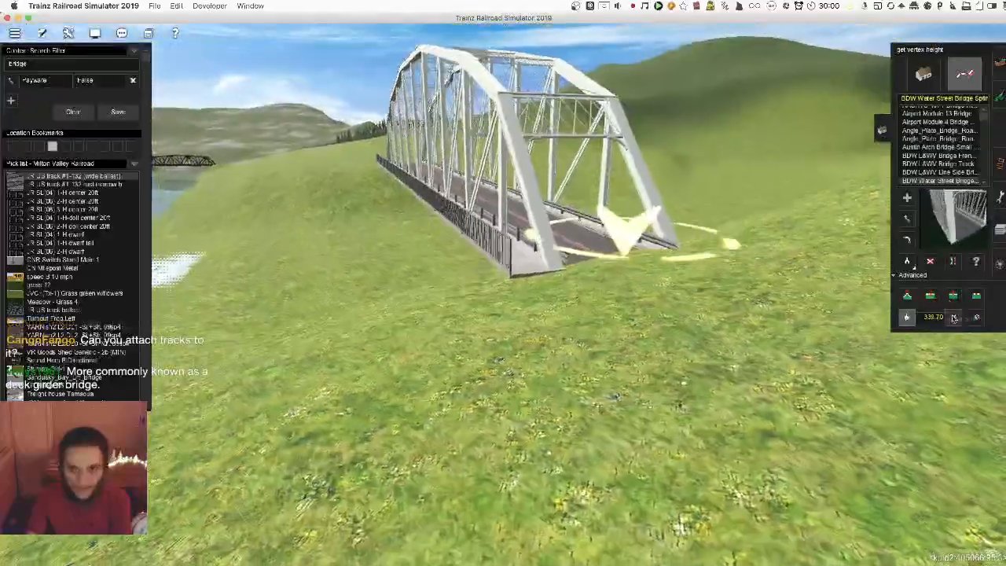
pyautogui.click(953, 316)
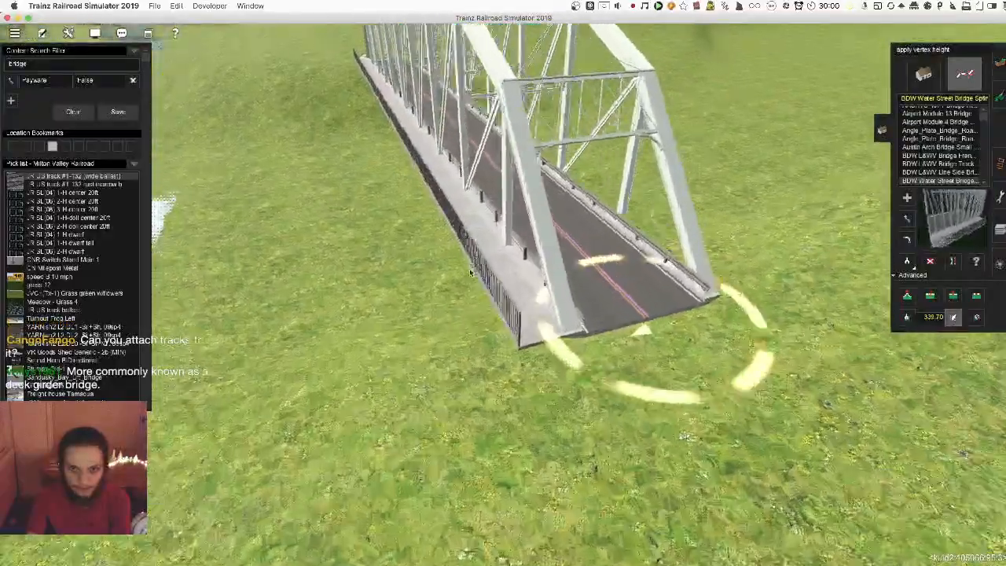
pyautogui.scroll(-5, 471, 273)
pyautogui.press('Left')
pyautogui.press('Down')
pyautogui.rightClick(466, 339)
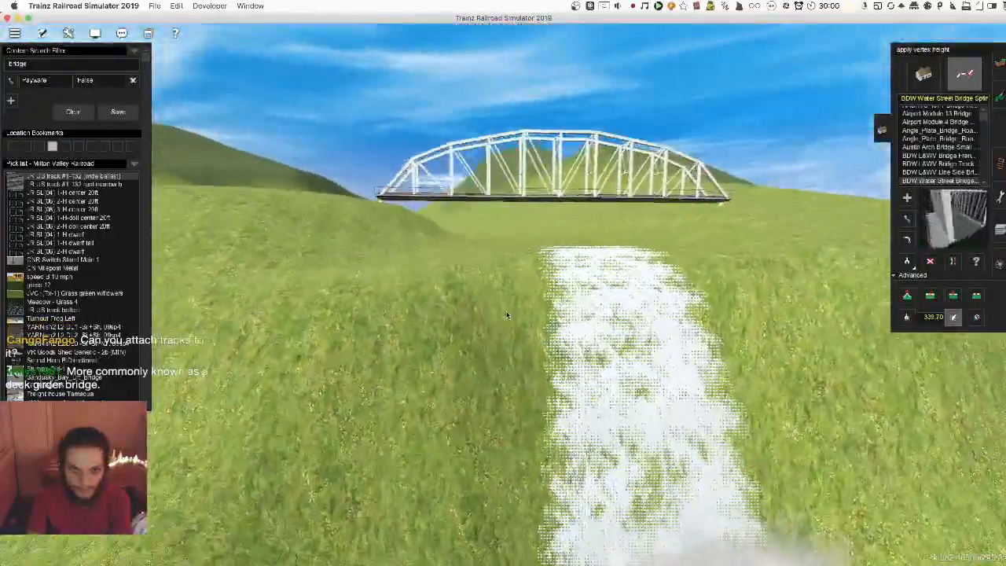
# Examine the outlook from the truss bridge over the waterfall and river with the fly camera
pyautogui.moveTo(507, 315); pyautogui.dragTo(569, 308, button='right')
pyautogui.hotkey('alt', 'y')
pyautogui.press('w')
pyautogui.moveTo(629, 280); pyautogui.dragTo(472, 245, button='right')
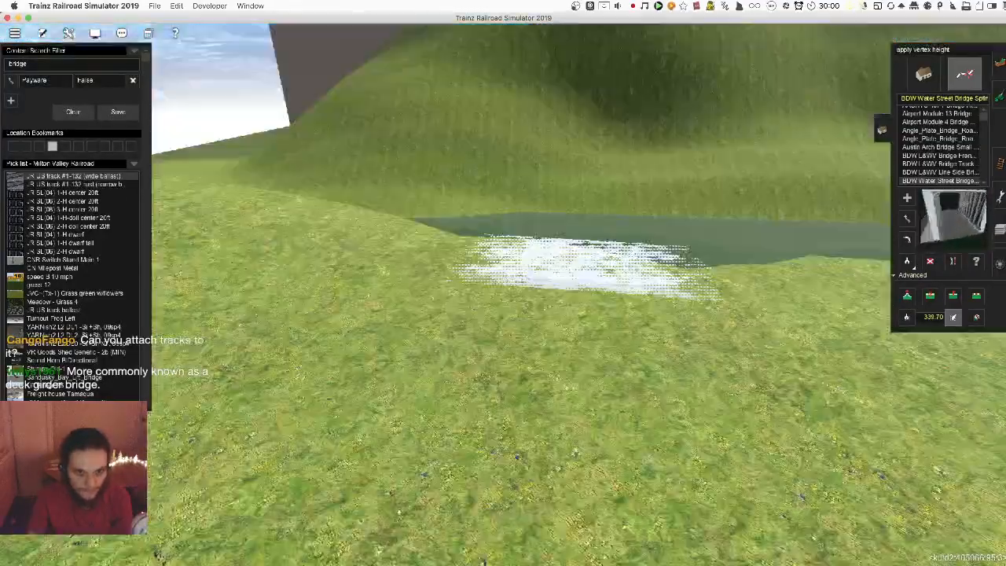
pyautogui.hotkey('alt', 'y')
pyautogui.scroll(-10, 604, 465)
pyautogui.moveTo(604, 465); pyautogui.dragTo(486, 257, button='right')
pyautogui.press('Up')
pyautogui.press('Left')
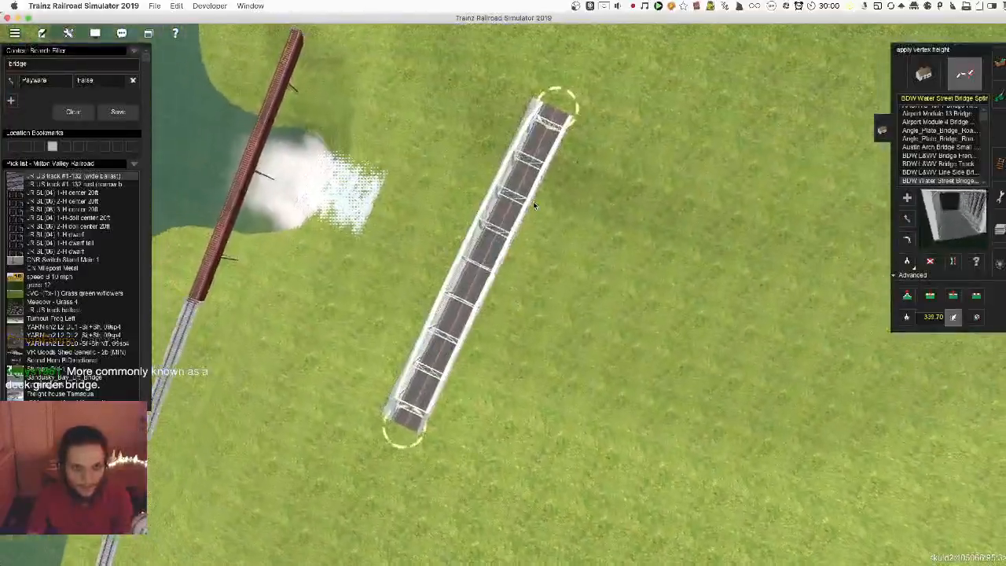
# Move both end points of the truss bridge closer to the top of the waterfall
pyautogui.press('m')
pyautogui.moveTo(569, 140); pyautogui.dragTo(495, 141)
pyautogui.moveTo(437, 462); pyautogui.dragTo(406, 391)
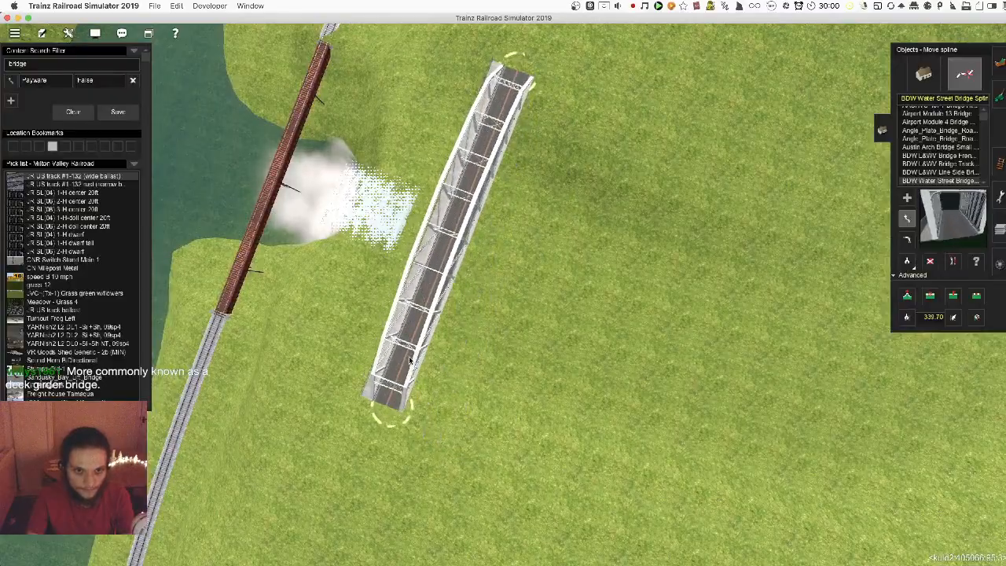
# Try to lower the near end of the truss bridge to the ground
pyautogui.press('Left')
pyautogui.scroll(8, 425, 376)
pyautogui.moveTo(425, 376); pyautogui.dragTo(519, 260, button='right')
pyautogui.click(908, 296)
pyautogui.moveTo(775, 272); pyautogui.dragTo(650, 262, button='right')
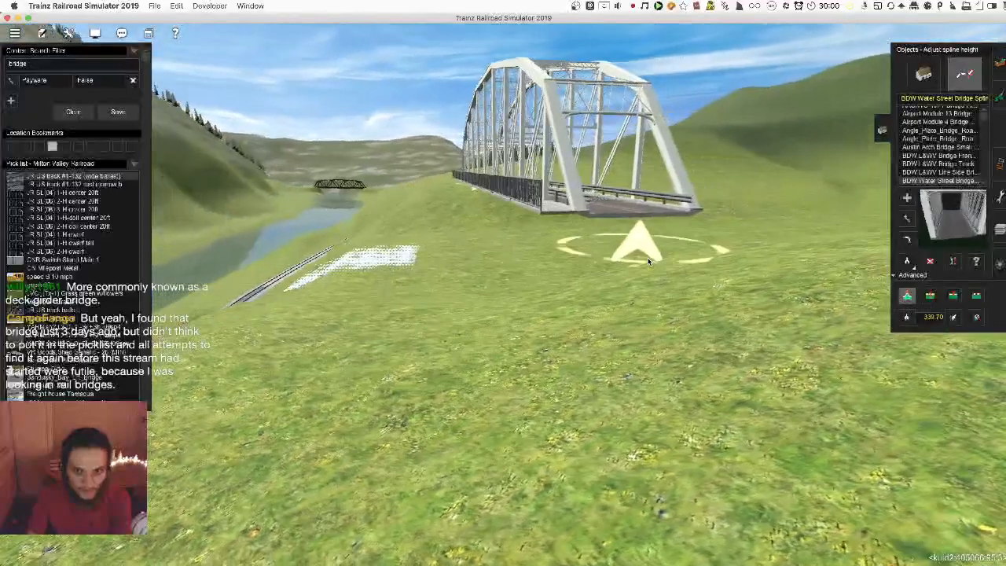
pyautogui.moveTo(645, 266); pyautogui.dragTo(645, 308)
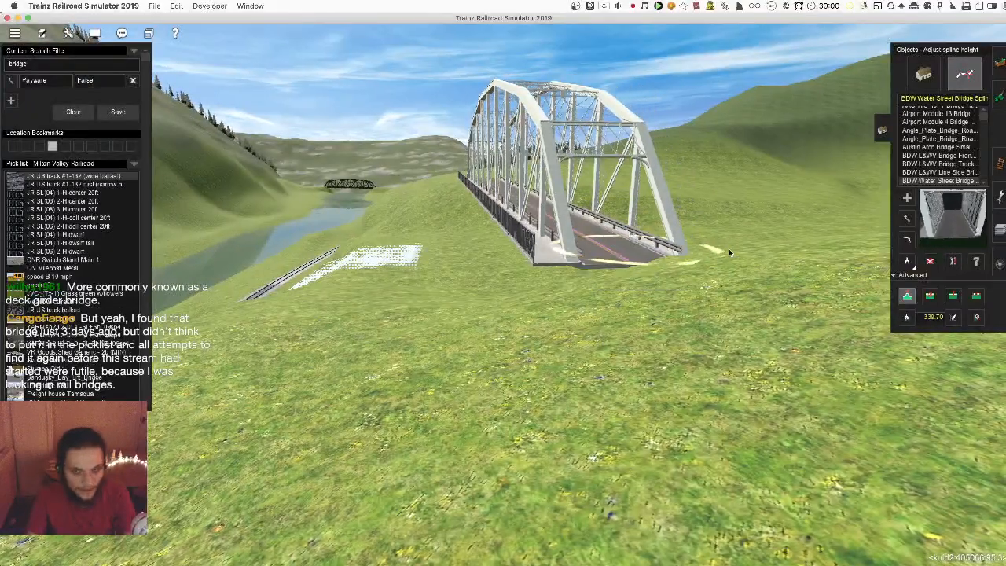
pyautogui.press('super+z')
# Fly along the truss bridge's sidewalk to examine the view over the railing, rail trestle and river
pyautogui.hotkey('alt', 'y')
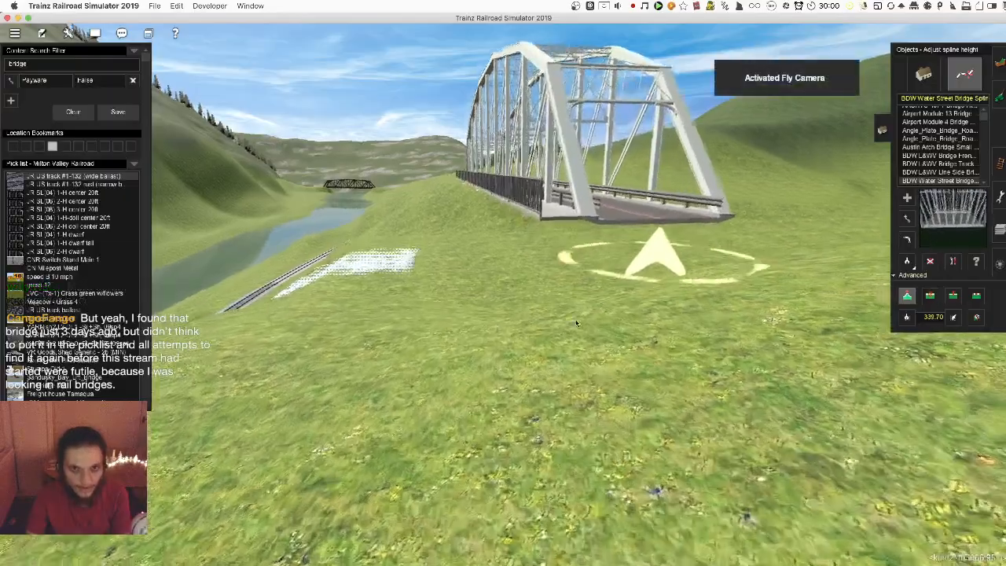
pyautogui.moveTo(576, 323); pyautogui.dragTo(604, 255, button='right')
pyautogui.press('w')
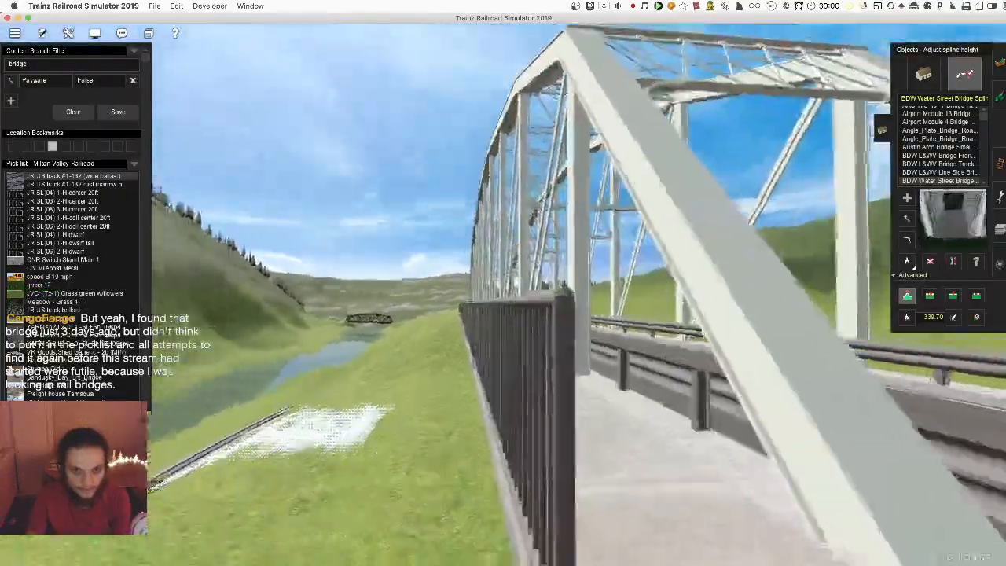
pyautogui.press('w')
pyautogui.press('w')
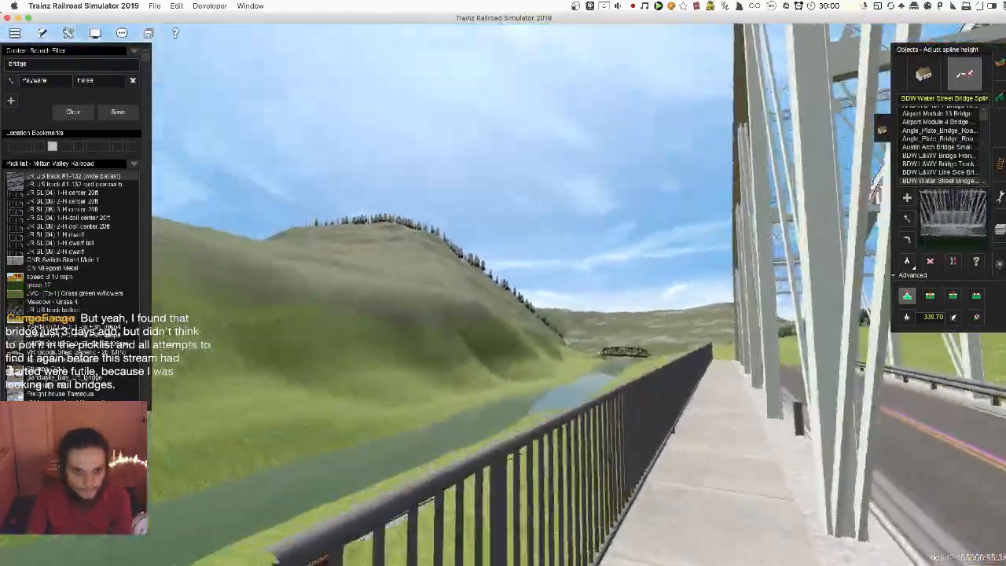
pyautogui.press('s')
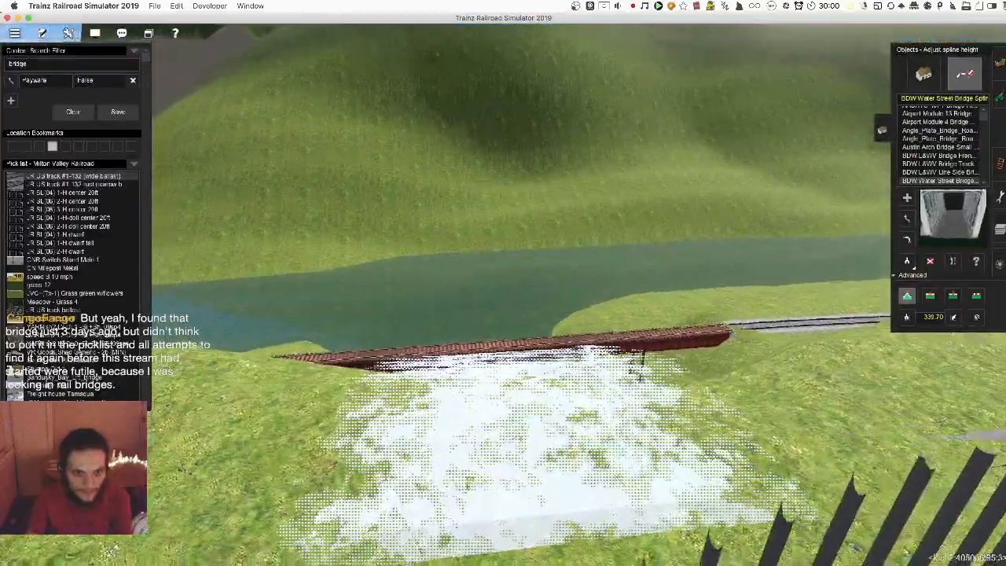
pyautogui.press('w')
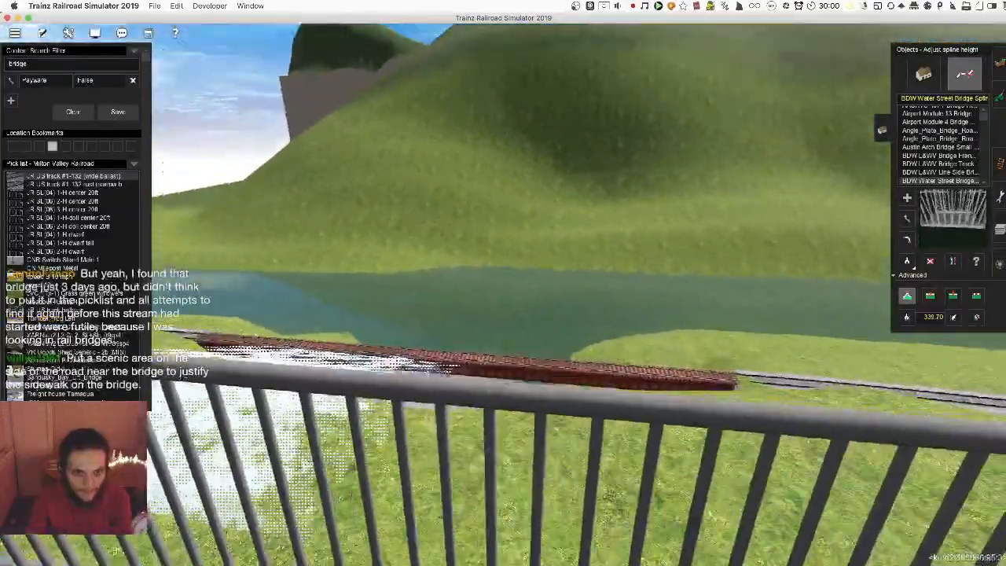
pyautogui.press('s')
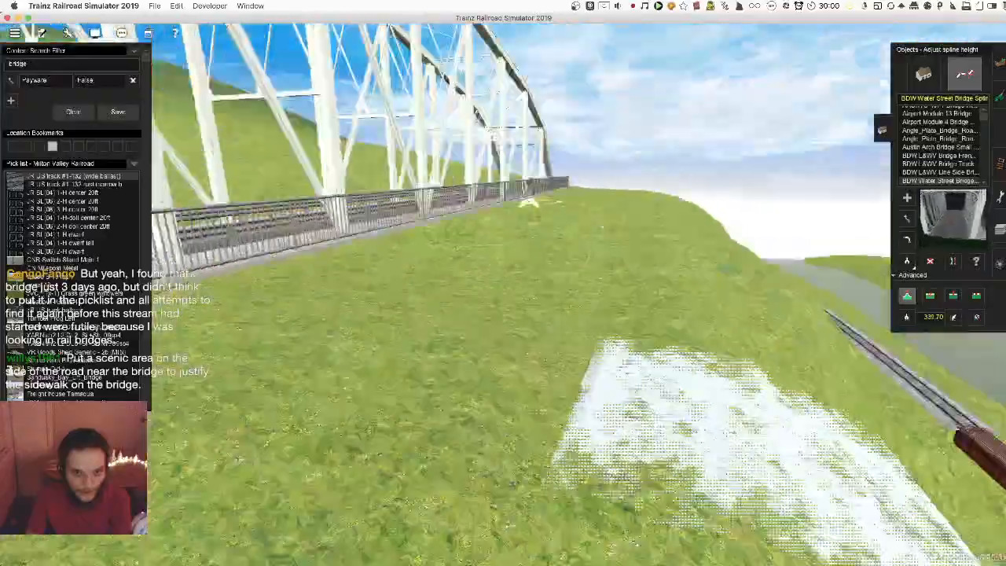
pyautogui.hotkey('alt', 'y')
pyautogui.press('s')
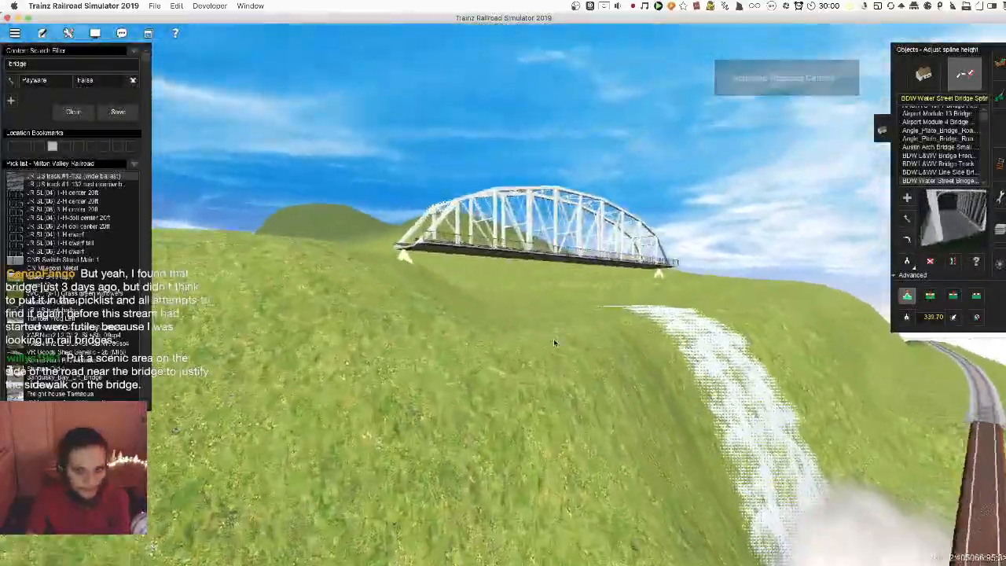
# Examine the truss bridge's placement relative to the waterfall, railway and surrounding hills from several angles
pyautogui.press('d')
pyautogui.moveTo(554, 343); pyautogui.dragTo(398, 258, button='right')
pyautogui.press('s')
pyautogui.moveTo(525, 306); pyautogui.dragTo(530, 344, button='right')
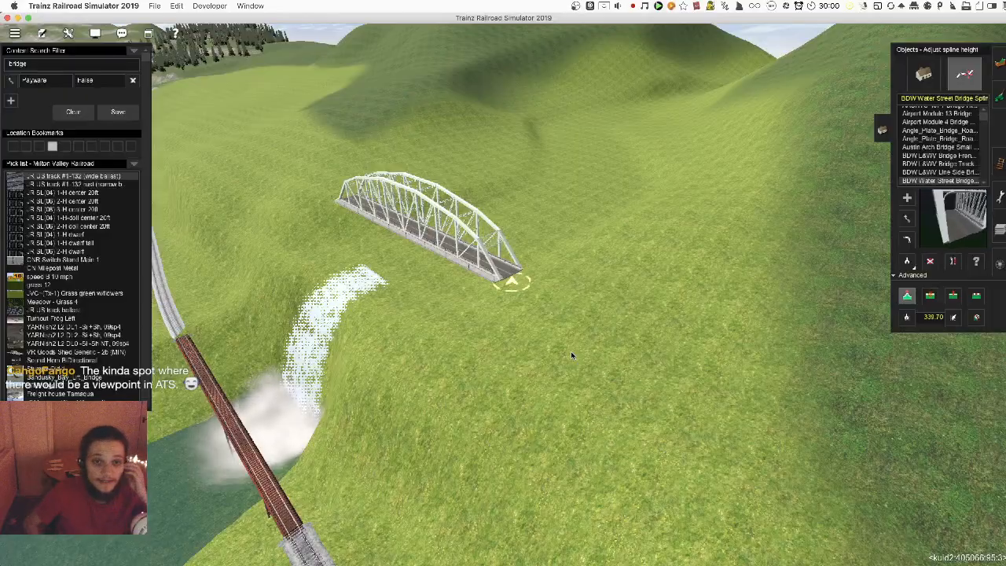
pyautogui.rightClick(343, 206)
pyautogui.moveTo(421, 243); pyautogui.dragTo(356, 408, button='right')
pyautogui.scroll(5, 528, 257)
pyautogui.rightClick(532, 197)
pyautogui.rightClick(511, 200)
pyautogui.rightClick(359, 299)
pyautogui.moveTo(548, 353); pyautogui.dragTo(580, 393, button='right')
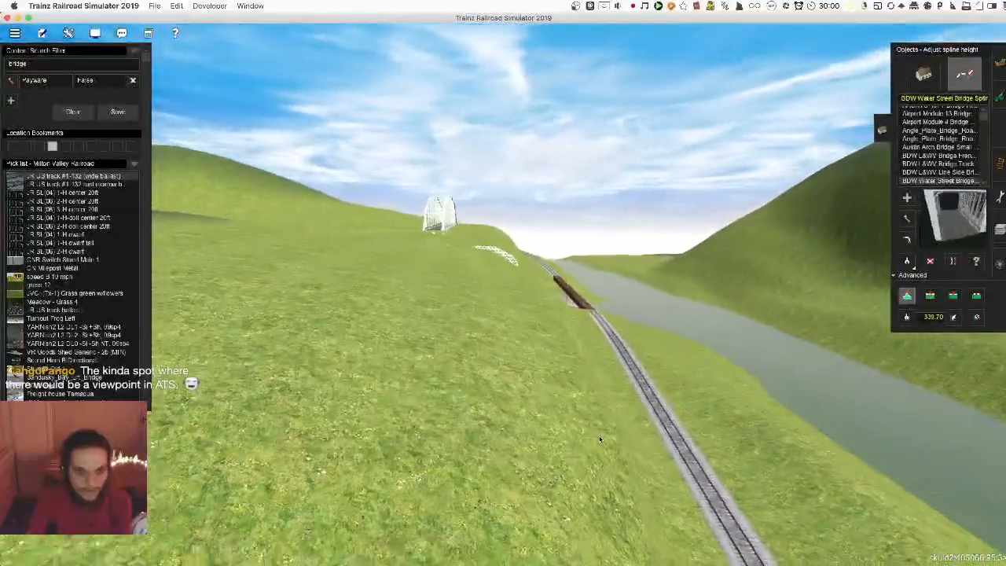
pyautogui.rightClick(474, 273)
pyautogui.rightClick(535, 228)
pyautogui.moveTo(481, 255); pyautogui.dragTo(561, 200, button='right')
pyautogui.scroll(-5, 578, 267)
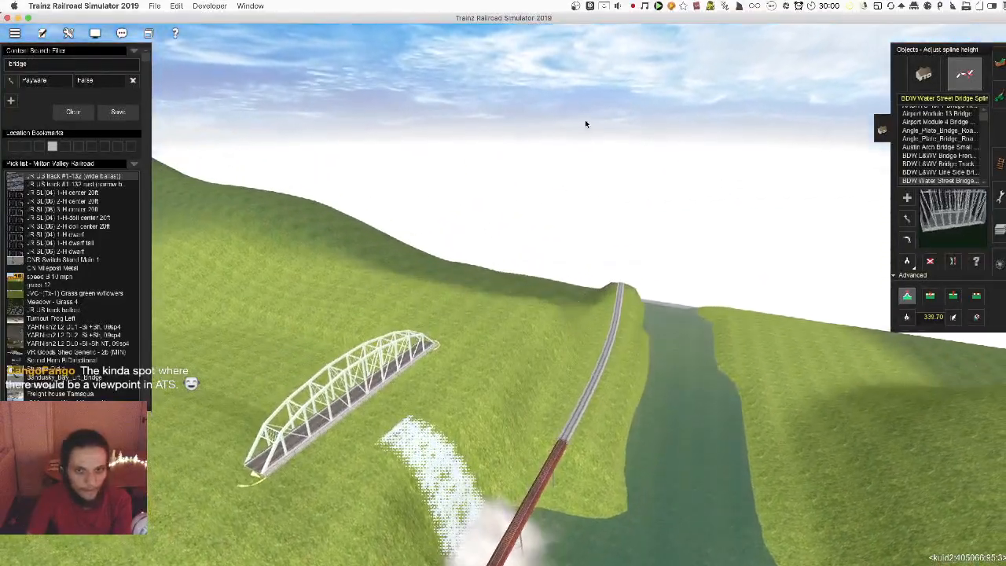
pyautogui.scroll(-3, 623, 166)
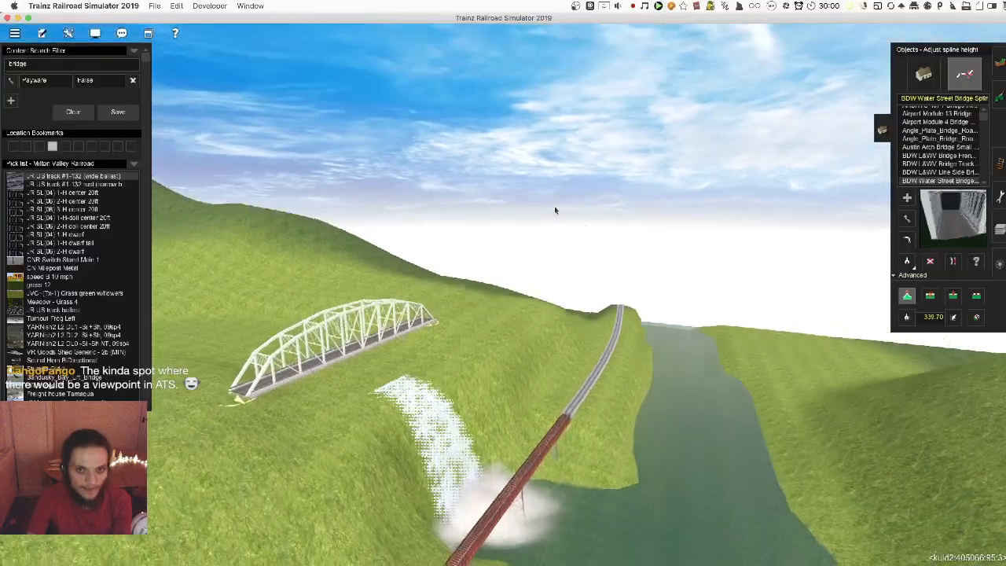
pyautogui.moveTo(512, 360); pyautogui.dragTo(514, 287, button='right')
pyautogui.scroll(3, 496, 284)
pyautogui.scroll(-3, 495, 285)
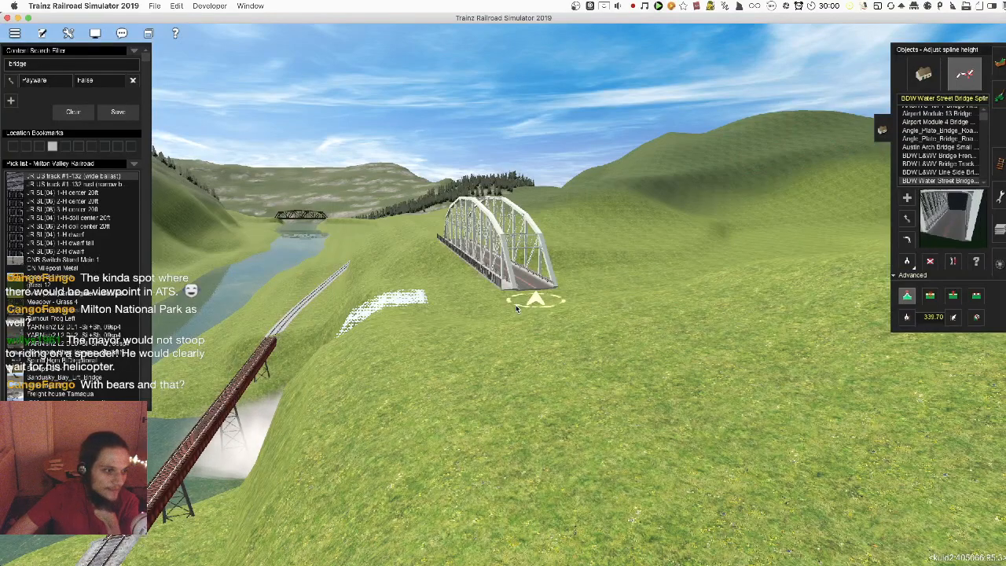
# Sample the YARNish2 L2 DL2 -Si +Sh road spline from the forested hillside road and clear the "bridge" search filter
pyautogui.press('Up')
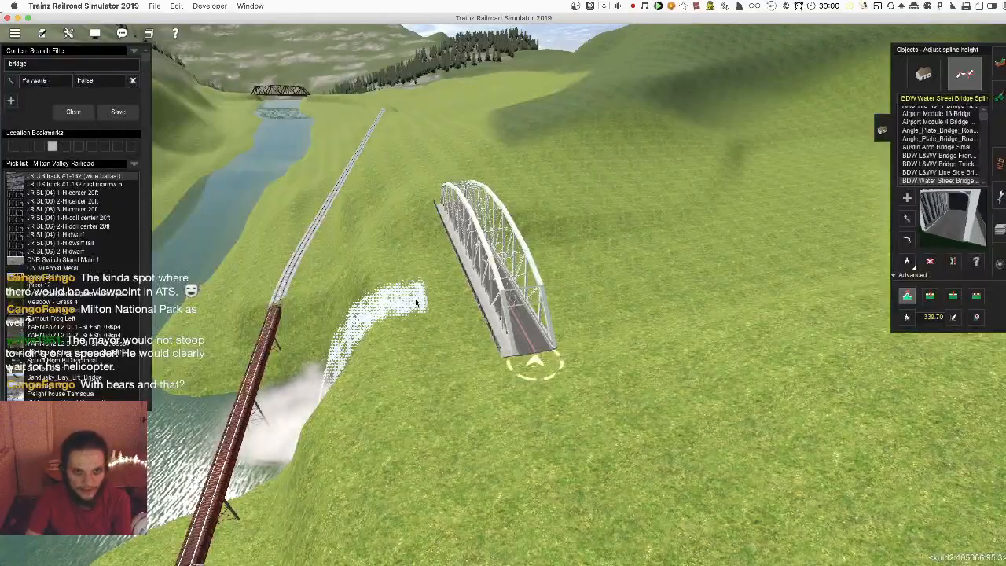
pyautogui.rightClick(429, 240)
pyautogui.scroll(-3, 429, 241)
pyautogui.press('Left')
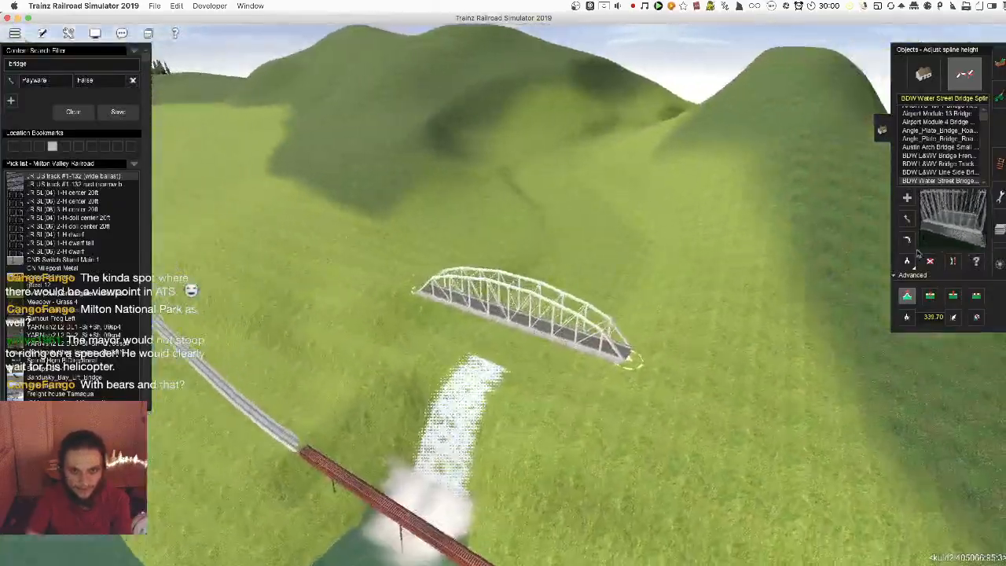
pyautogui.click(908, 262)
pyautogui.rightClick(405, 223)
pyautogui.press('Left')
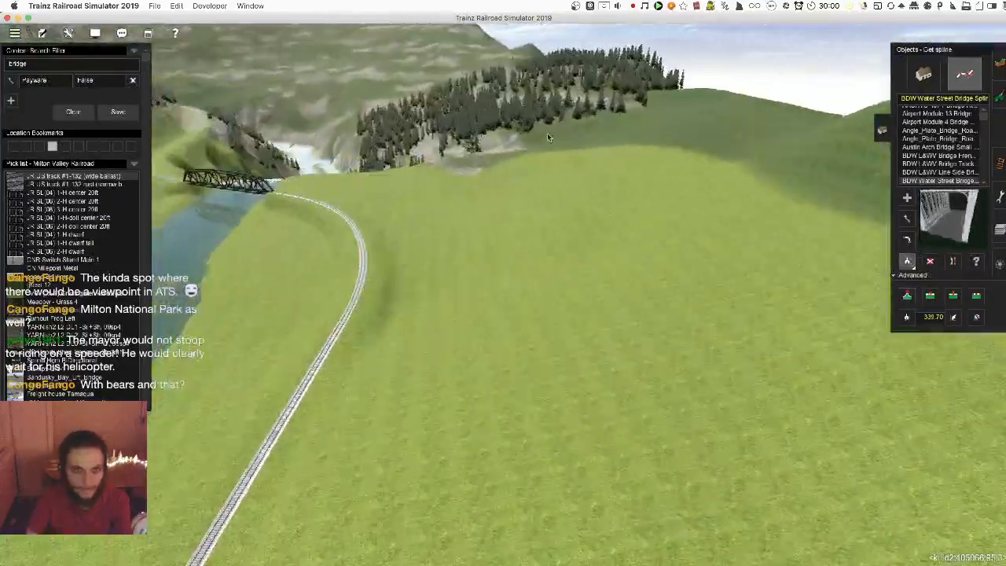
pyautogui.rightClick(547, 132)
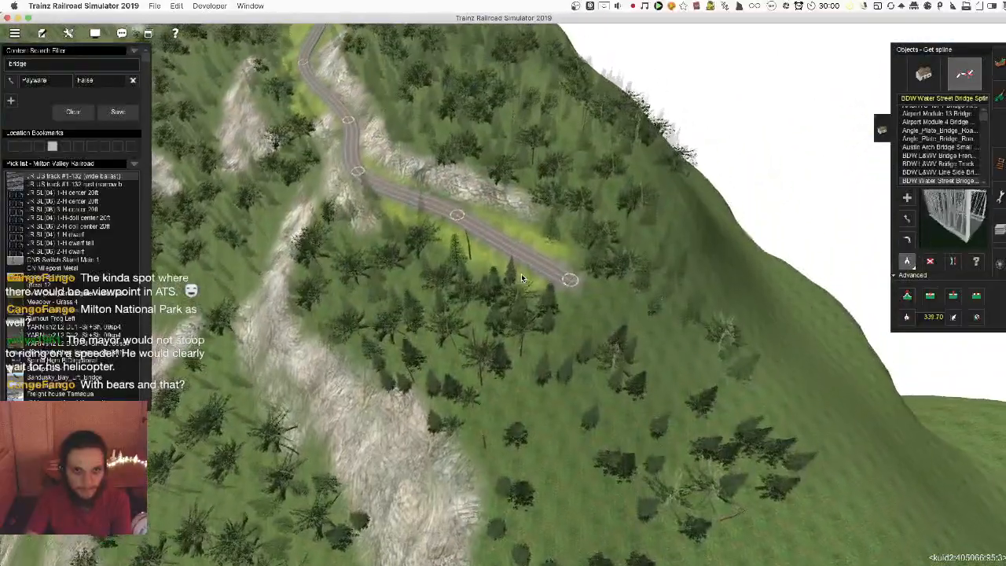
pyautogui.click(519, 264)
pyautogui.moveTo(37, 64); pyautogui.dragTo(1, 61)
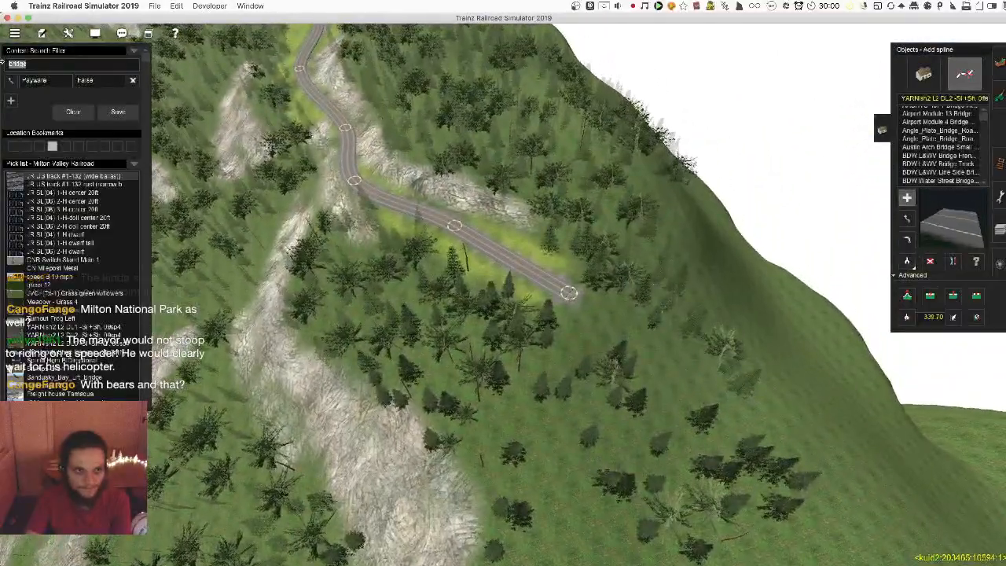
pyautogui.press('BackSpace')
# Start a new two-lane road spline attached to the end of the truss bridge above the waterfall
pyautogui.rightClick(708, 268)
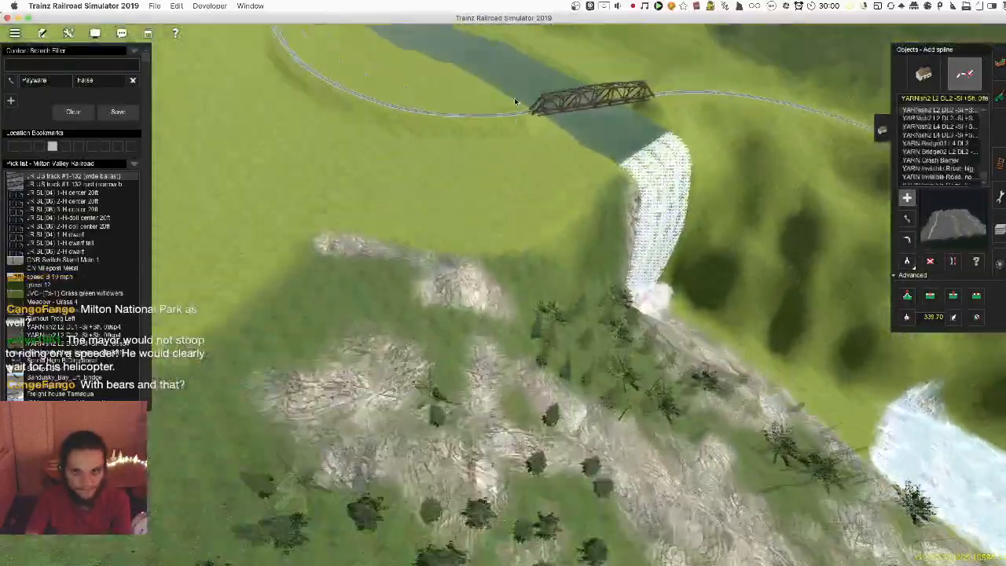
pyautogui.rightClick(515, 102)
pyautogui.rightClick(416, 136)
pyautogui.rightClick(488, 139)
pyautogui.rightClick(489, 220)
pyautogui.press('Left')
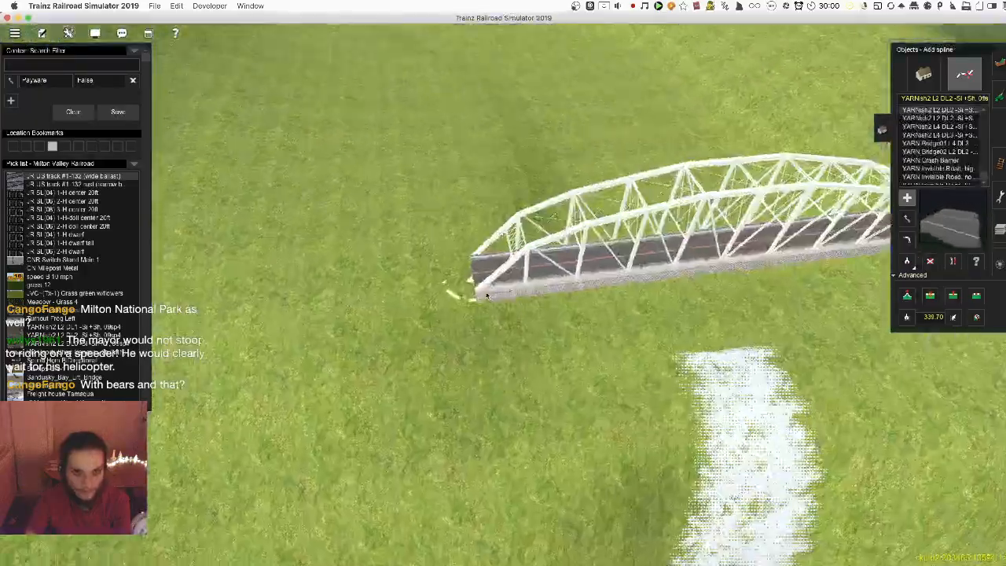
pyautogui.press('Left')
pyautogui.scroll(3, 486, 291)
pyautogui.click(485, 281)
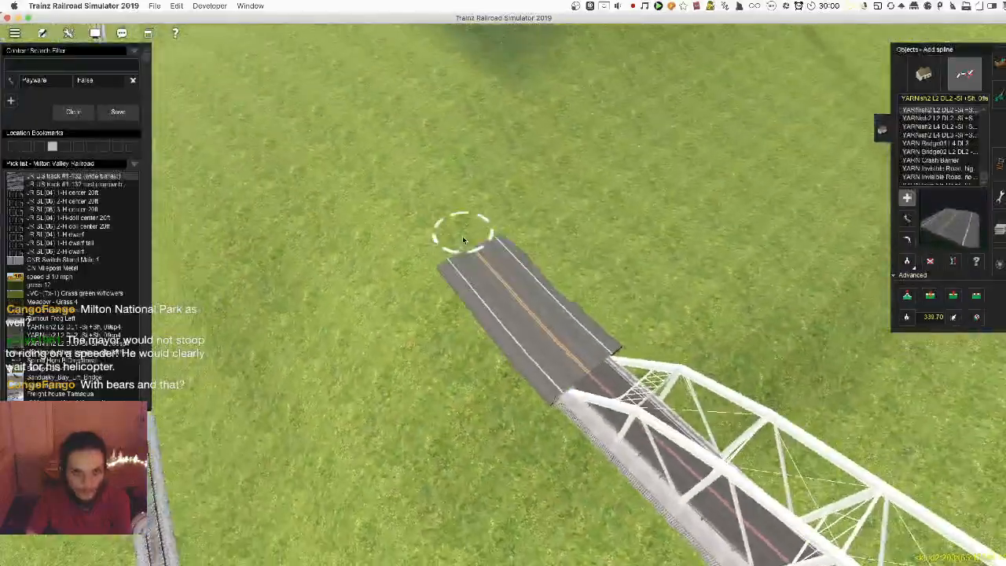
# Extend the two-lane road from the end of the truss bridge across the grass beside the railway
pyautogui.press('Down')
pyautogui.press('Left')
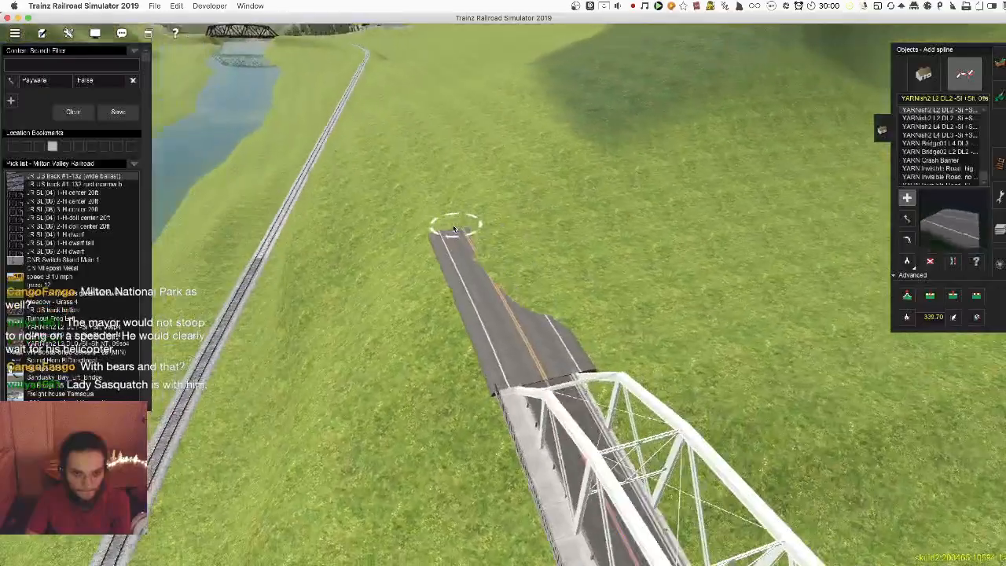
pyautogui.press('Left')
pyautogui.rightClick(460, 197)
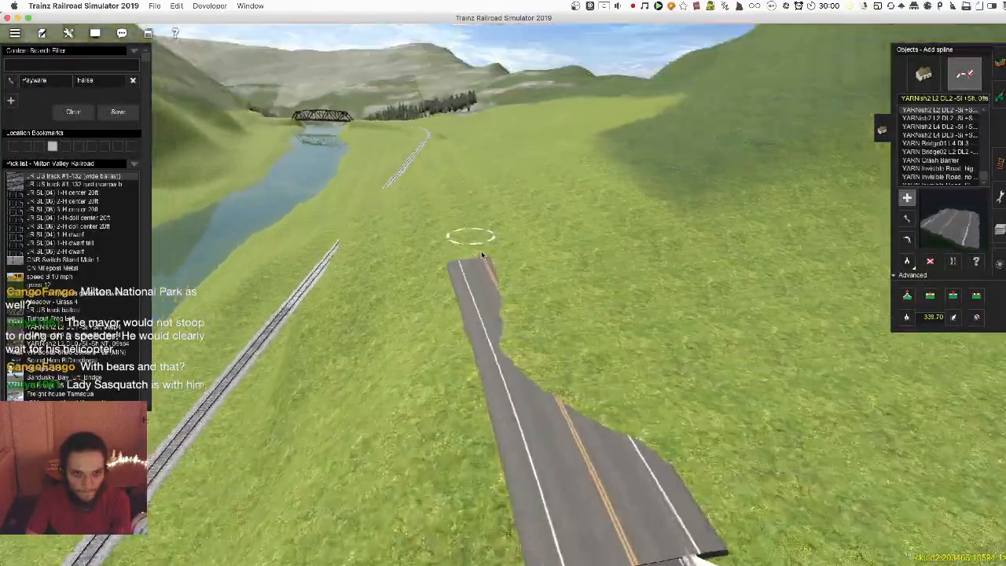
pyautogui.click(584, 256)
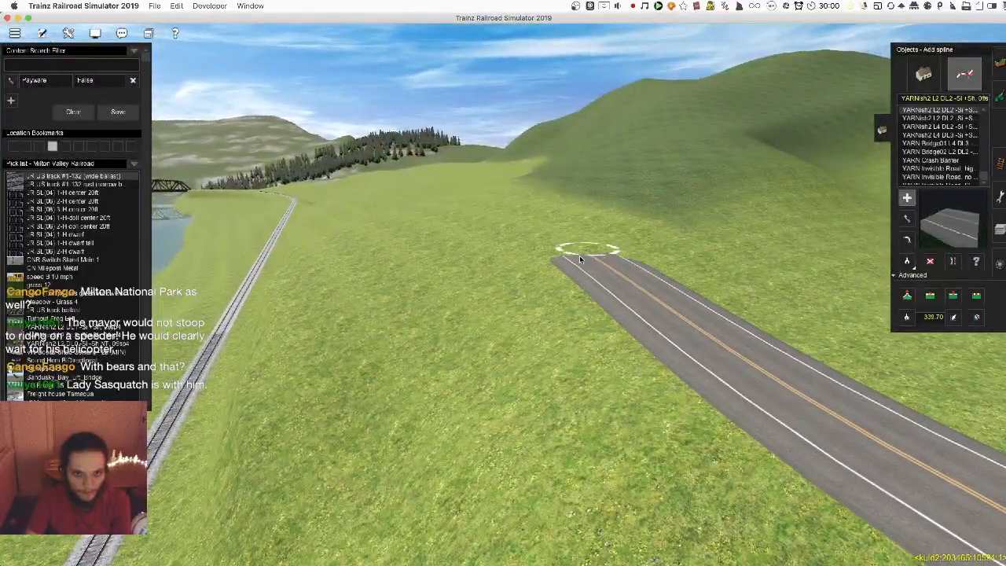
pyautogui.rightClick(493, 232)
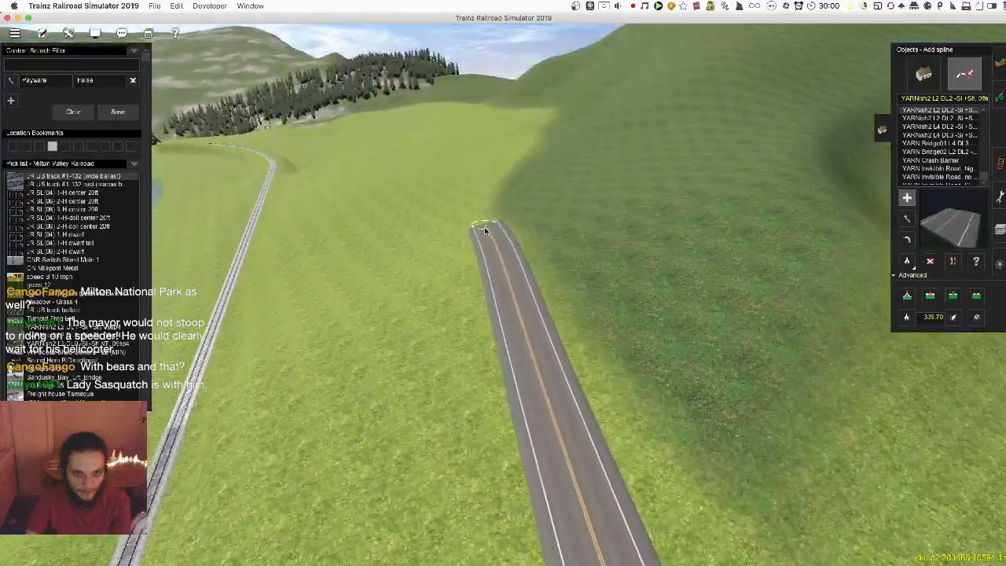
# Continue the two-lane road with gentle bends along the boundary between the light meadow and the dark green hill
pyautogui.click(485, 230)
pyautogui.rightClick(487, 229)
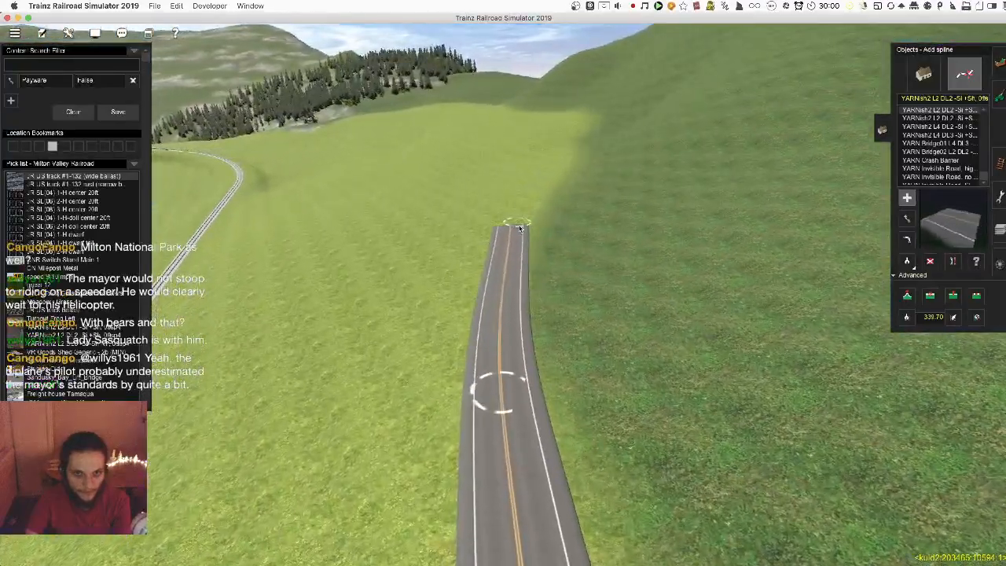
pyautogui.click(527, 226)
pyautogui.rightClick(527, 228)
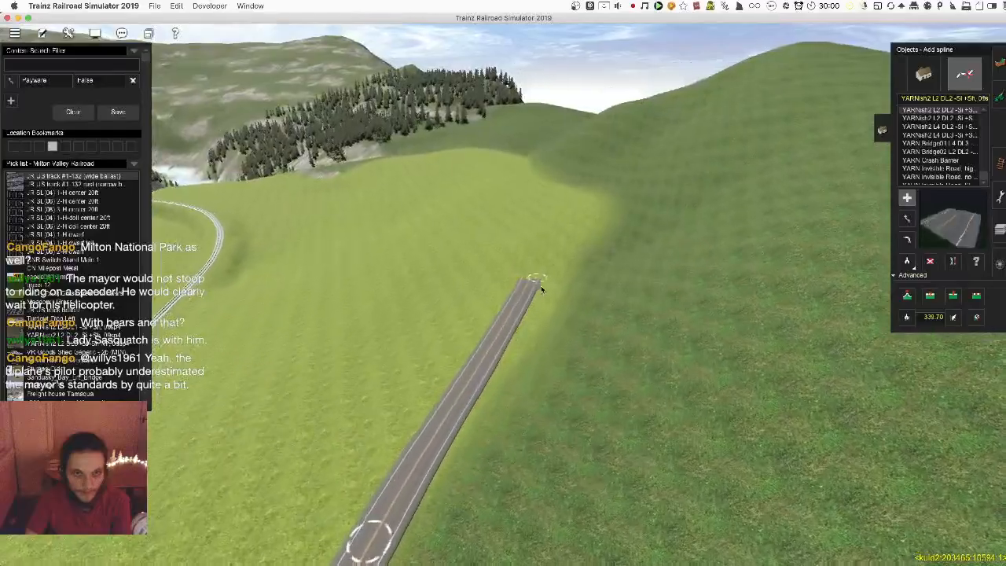
pyautogui.click(541, 287)
pyautogui.rightClick(541, 287)
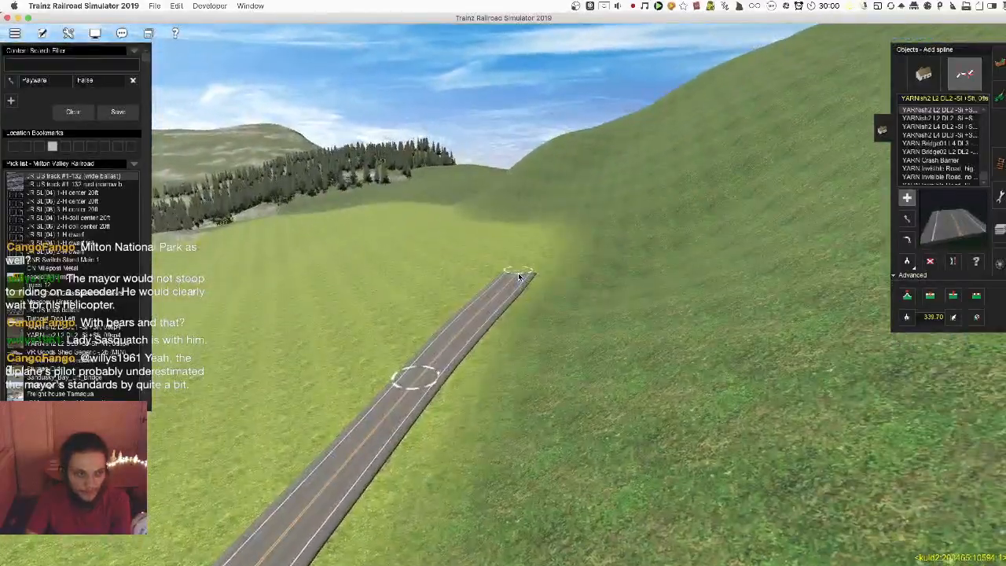
pyautogui.click(518, 276)
pyautogui.rightClick(514, 268)
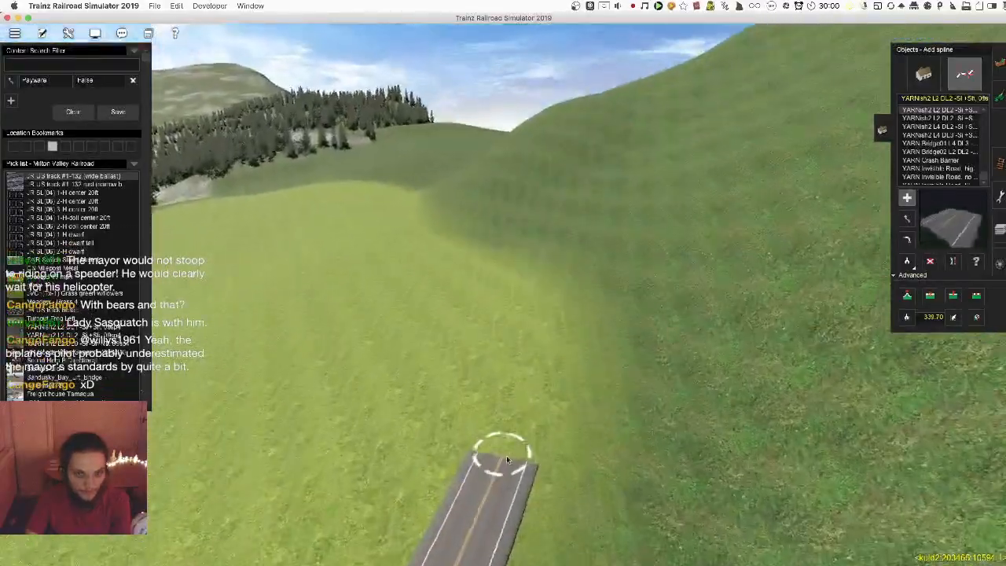
# Curve the road around the foot of the hill toward the forested slope
pyautogui.click(503, 484)
pyautogui.click(518, 287)
pyautogui.rightClick(480, 270)
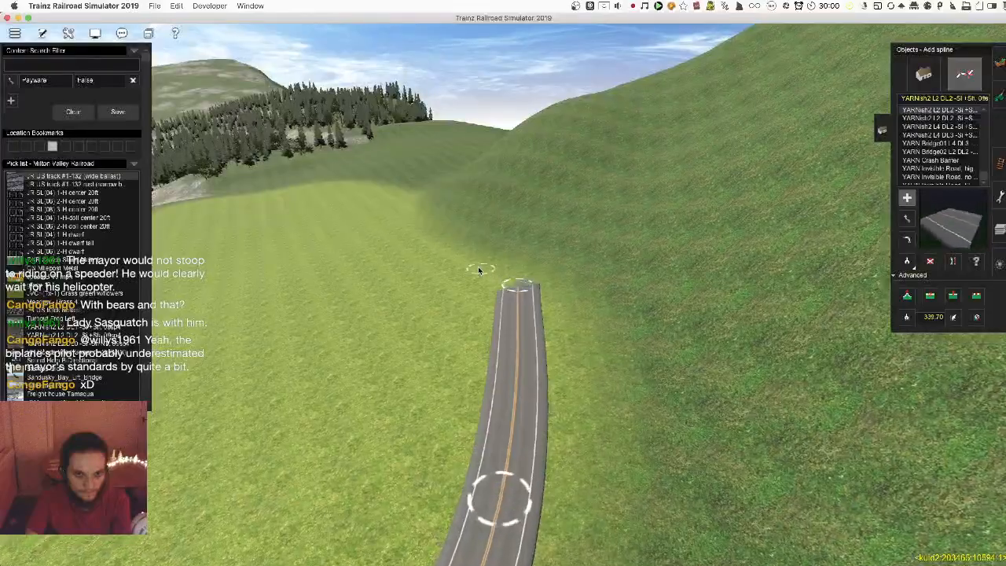
pyautogui.rightClick(479, 269)
pyautogui.click(471, 233)
pyautogui.rightClick(471, 232)
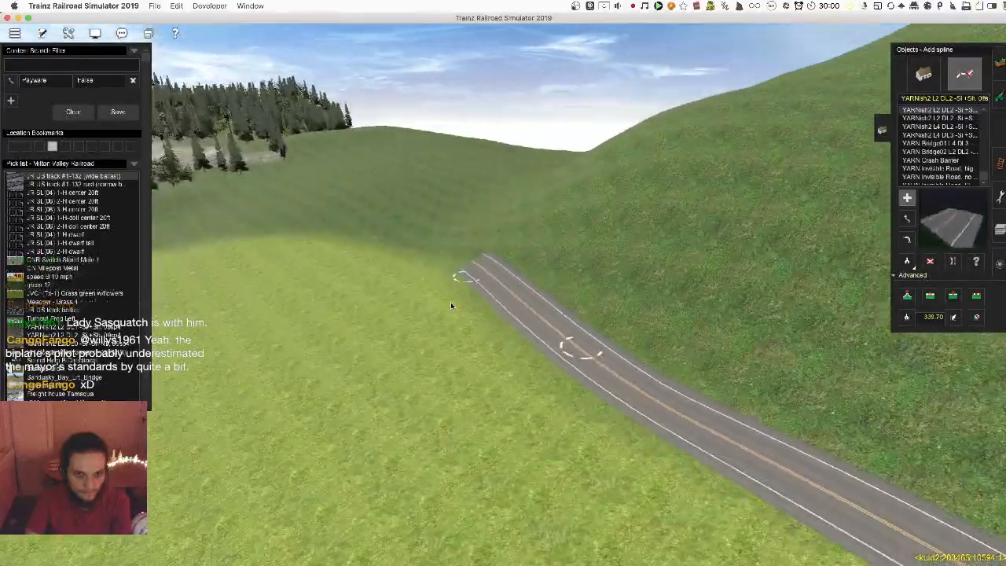
pyautogui.click(445, 283)
pyautogui.rightClick(443, 275)
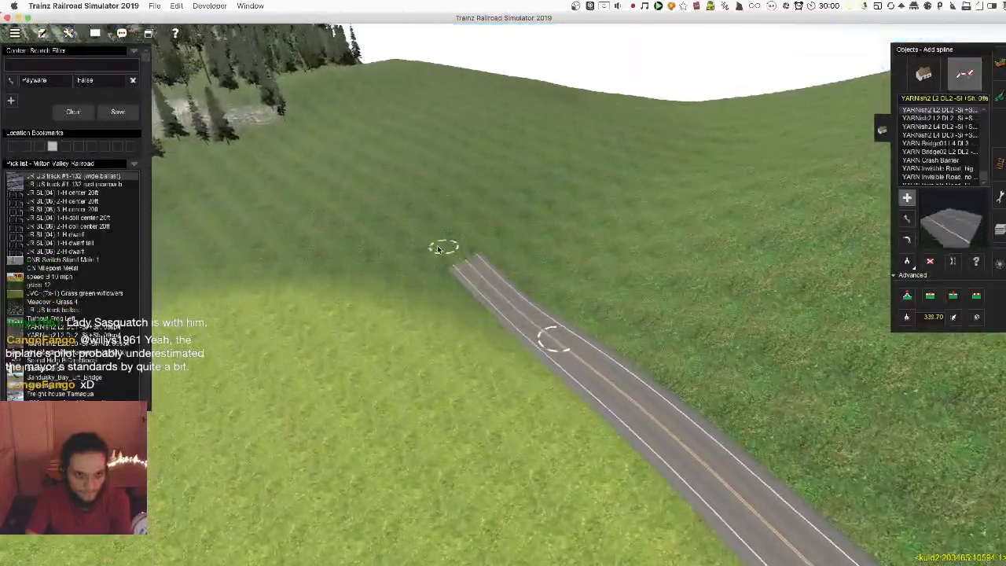
# Carry the road over the dark green slope into the forest and join it to the existing hillside road
pyautogui.click(477, 285)
pyautogui.rightClick(471, 274)
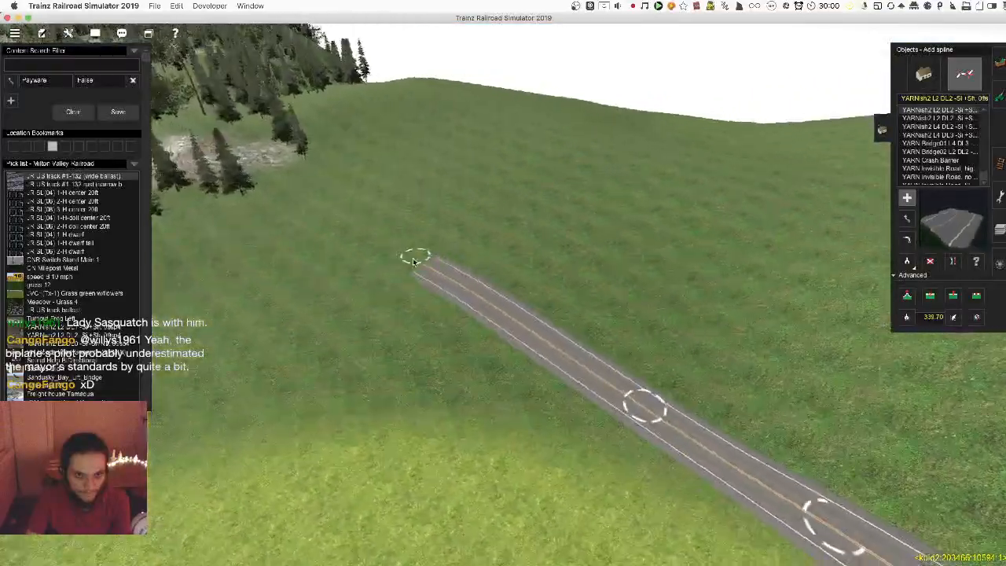
pyautogui.rightClick(462, 181)
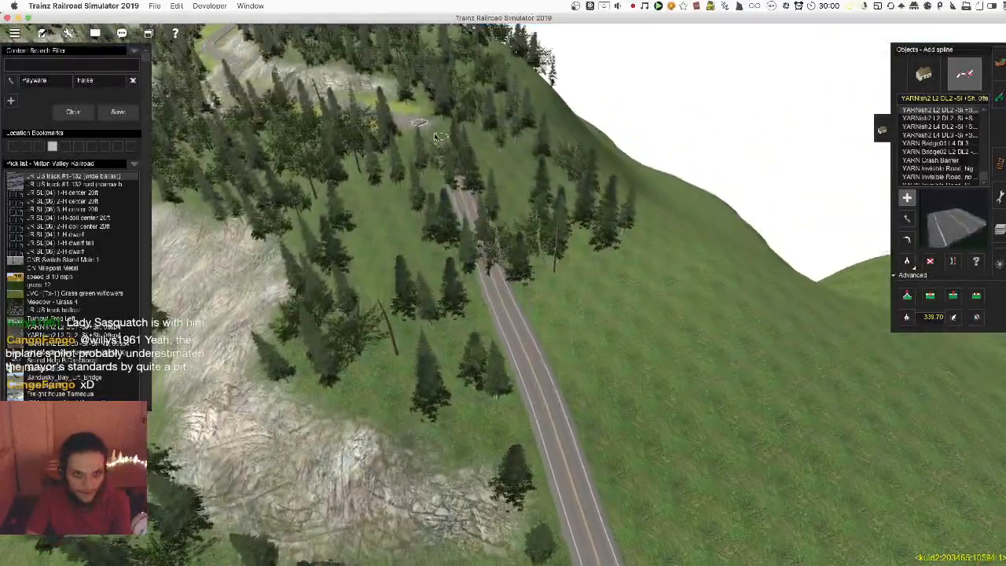
pyautogui.click(417, 112)
pyautogui.rightClick(420, 118)
# Raise the hillside between the forest and the map edge with the Height up topology tool
pyautogui.moveTo(580, 522); pyautogui.dragTo(511, 320, button='right')
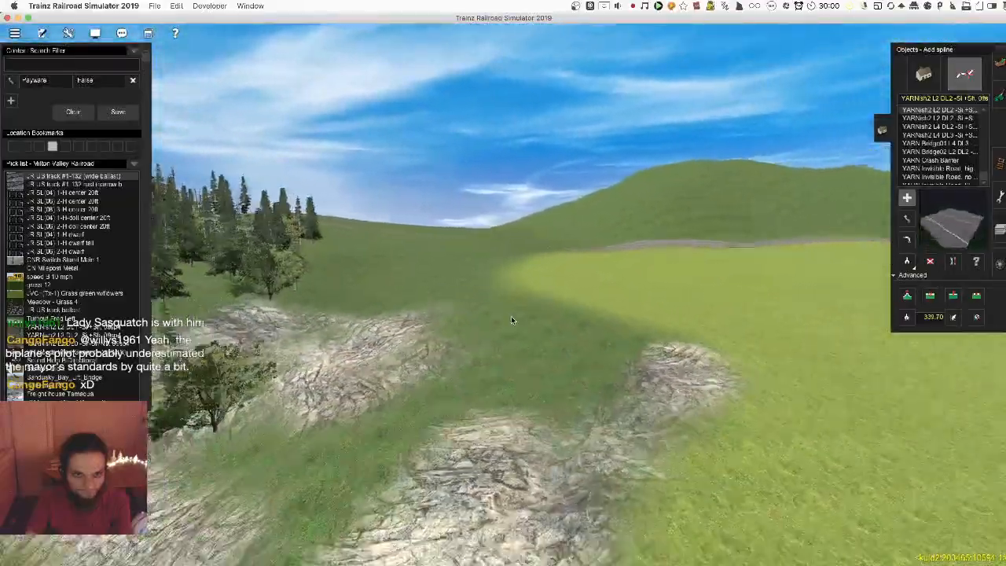
pyautogui.rightClick(512, 316)
pyautogui.rightClick(494, 255)
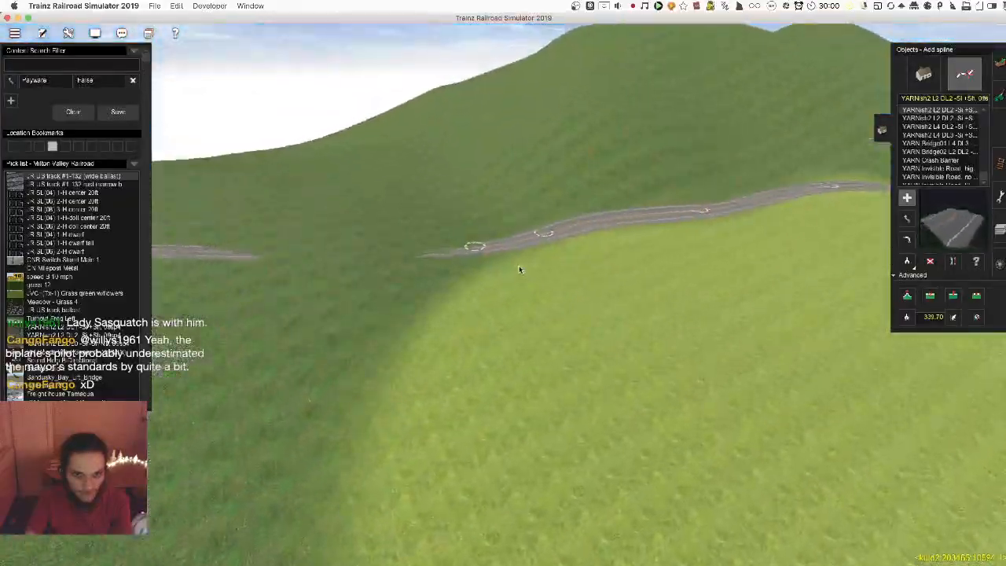
pyautogui.moveTo(519, 270); pyautogui.dragTo(598, 275, button='right')
pyautogui.click(999, 64)
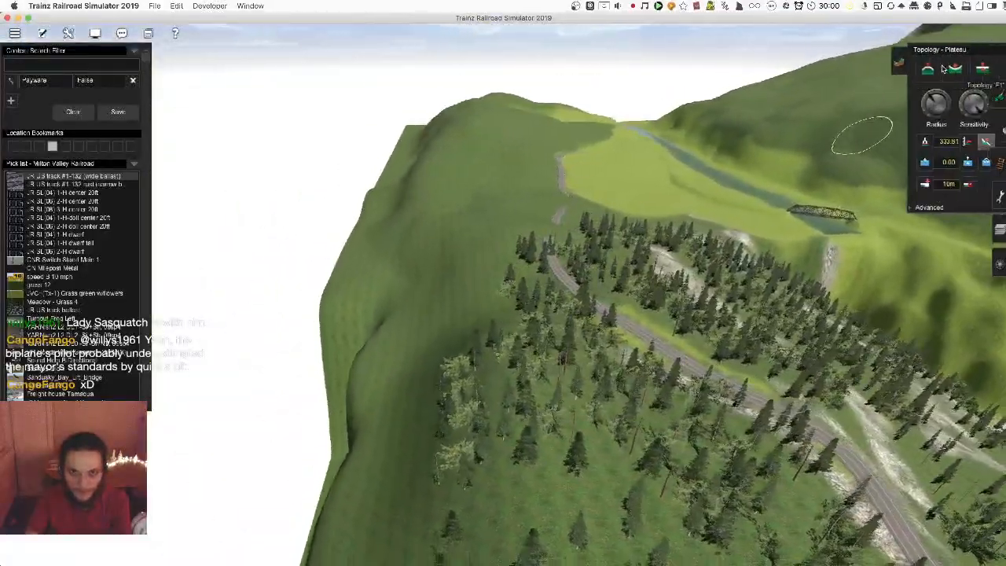
pyautogui.press('Left')
pyautogui.press('Up')
pyautogui.click(924, 70)
pyautogui.press('Right')
pyautogui.moveTo(489, 358)
pyautogui.mouseDown()
pyautogui.moveTo(446, 149)
pyautogui.moveTo(482, 132)
pyautogui.moveTo(408, 198)
pyautogui.moveTo(410, 364)
pyautogui.mouseUp()
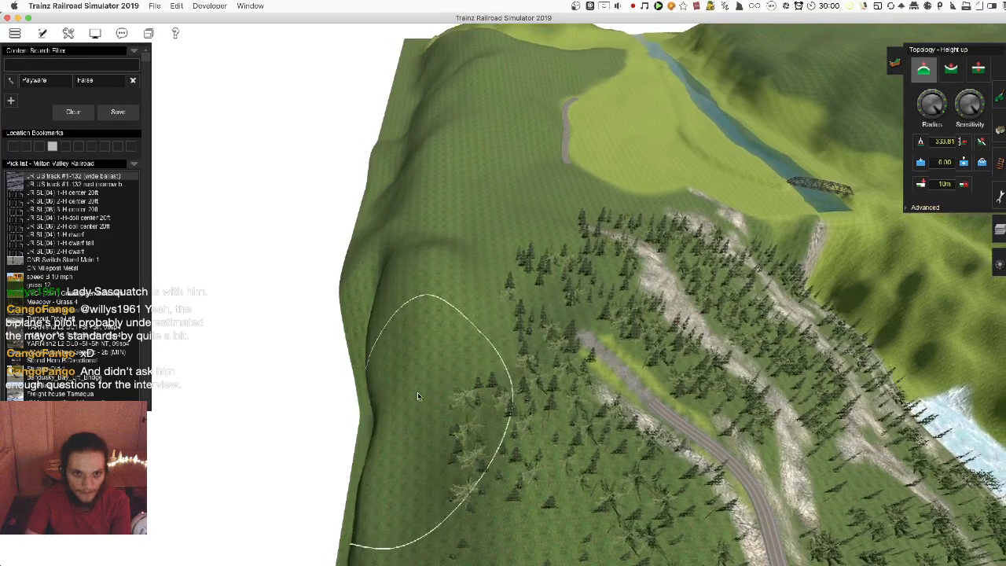
# Level the raised hillside beside the new road with the Plateau topology tool
pyautogui.moveTo(432, 270); pyautogui.dragTo(629, 264, button='right')
pyautogui.scroll(3, 629, 263)
pyautogui.click(982, 142)
pyautogui.moveTo(488, 329)
pyautogui.mouseDown()
pyautogui.moveTo(471, 316)
pyautogui.moveTo(514, 276)
pyautogui.moveTo(668, 205)
pyautogui.moveTo(607, 231)
pyautogui.moveTo(755, 186)
pyautogui.moveTo(809, 186)
pyautogui.moveTo(743, 171)
pyautogui.moveTo(653, 193)
pyautogui.moveTo(472, 315)
pyautogui.moveTo(441, 408)
pyautogui.moveTo(576, 351)
pyautogui.mouseUp()
pyautogui.moveTo(576, 352)
pyautogui.mouseDown(button='right')
pyautogui.moveTo(525, 323)
pyautogui.moveTo(542, 360)
pyautogui.moveTo(618, 330)
pyautogui.moveTo(565, 247)
pyautogui.moveTo(564, 259)
pyautogui.moveTo(613, 286)
pyautogui.moveTo(525, 287)
pyautogui.moveTo(519, 273)
pyautogui.moveTo(444, 241)
pyautogui.moveTo(457, 242)
pyautogui.mouseUp(button='right')
pyautogui.moveTo(456, 242)
pyautogui.mouseDown()
pyautogui.moveTo(692, 334)
pyautogui.moveTo(764, 306)
pyautogui.moveTo(539, 390)
pyautogui.mouseUp()
pyautogui.moveTo(539, 390); pyautogui.dragTo(892, 251, button='right')
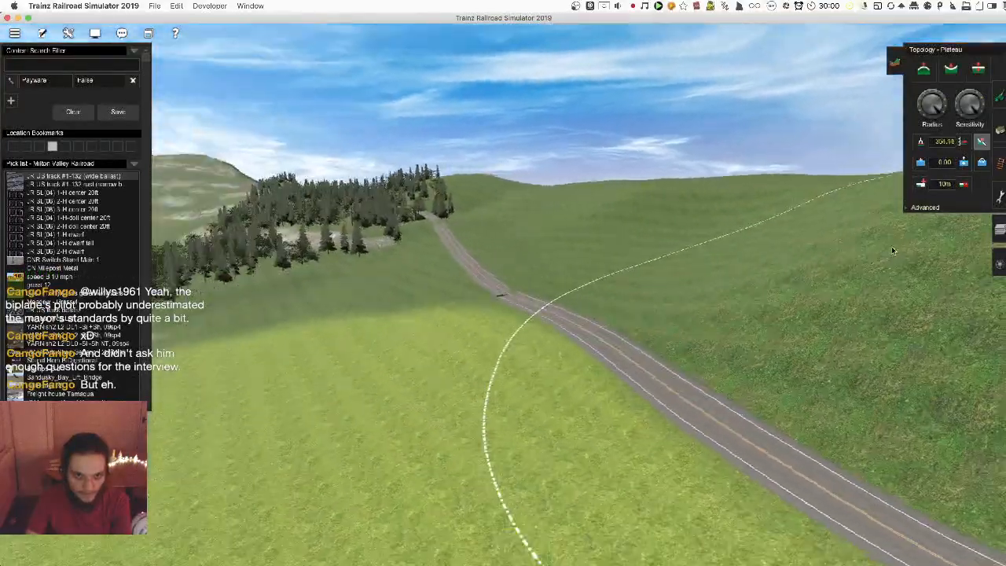
pyautogui.press('Left')
# Apply Smooth spline to the new road section between the meadow and the forest
pyautogui.click(1000, 163)
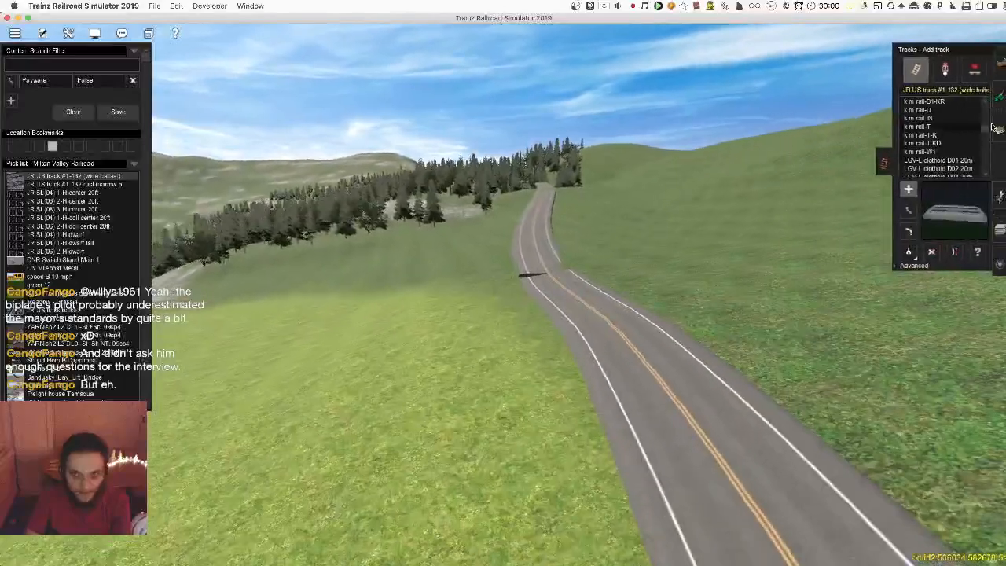
pyautogui.click(997, 129)
pyautogui.press('Left')
pyautogui.click(977, 296)
pyautogui.press('Up')
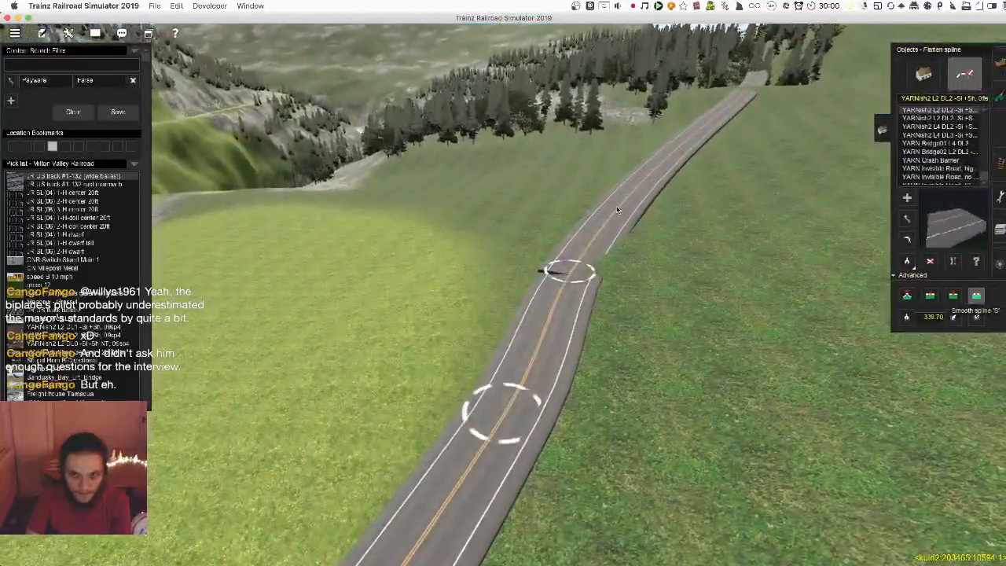
pyautogui.click(638, 188)
pyautogui.press('Right')
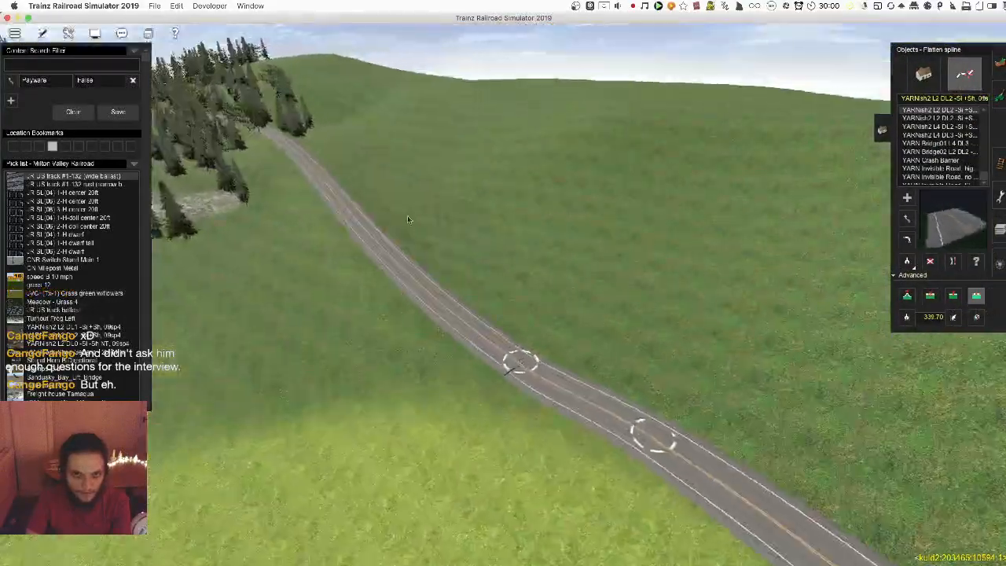
# Level the slope beside the trees where the new road enters the forest with the Plateau tool
pyautogui.moveTo(417, 225); pyautogui.dragTo(462, 213, button='right')
pyautogui.press('Left')
pyautogui.click(1000, 63)
pyautogui.moveTo(732, 111)
pyautogui.mouseDown()
pyautogui.moveTo(649, 153)
pyautogui.moveTo(531, 185)
pyautogui.moveTo(700, 161)
pyautogui.moveTo(777, 213)
pyautogui.moveTo(696, 162)
pyautogui.moveTo(676, 183)
pyautogui.moveTo(692, 259)
pyautogui.moveTo(898, 257)
pyautogui.mouseUp()
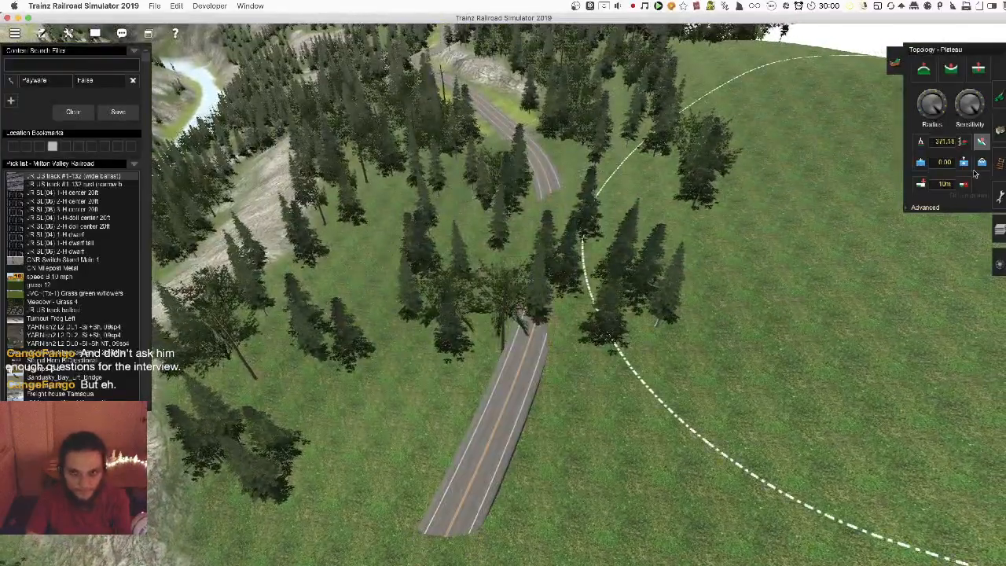
# Smooth the terrain under the road section leading into the forest and save the route
pyautogui.press('Down')
pyautogui.press('Left')
pyautogui.click(1000, 162)
pyautogui.click(1000, 138)
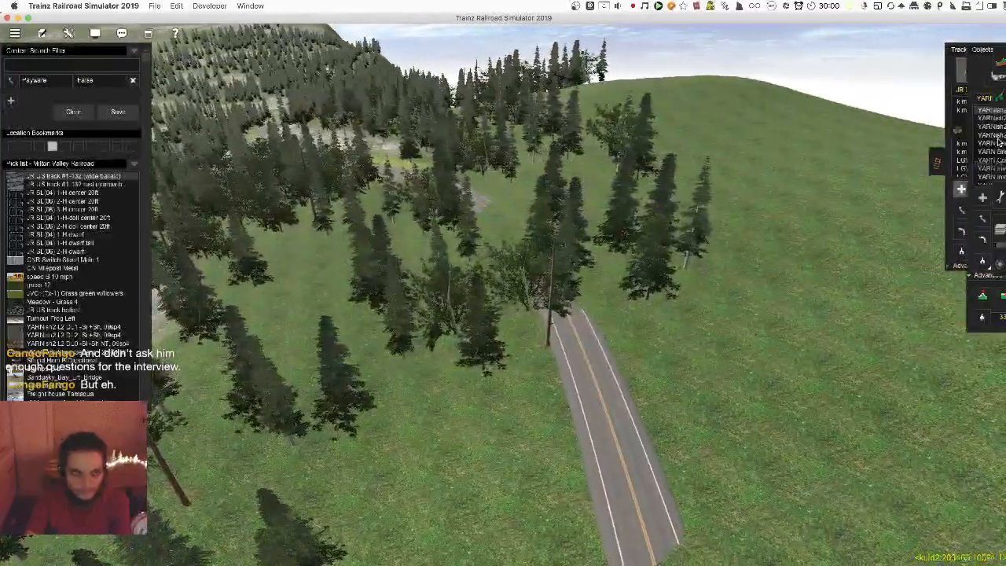
pyautogui.press('Up')
pyautogui.press('Left')
pyautogui.scroll(-3, 557, 385)
pyautogui.press('Left')
pyautogui.press('super+s')
pyautogui.press('Return')
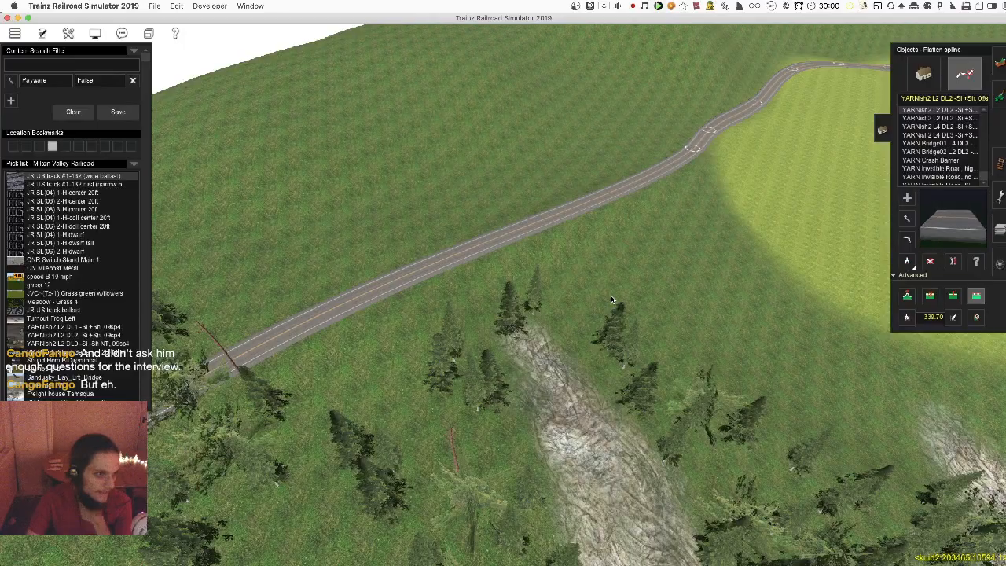
# Try several Plateau fills on the grassy slope around the new road and undo them
pyautogui.moveTo(625, 153); pyautogui.dragTo(494, 318, button='right')
pyautogui.scroll(5, 494, 318)
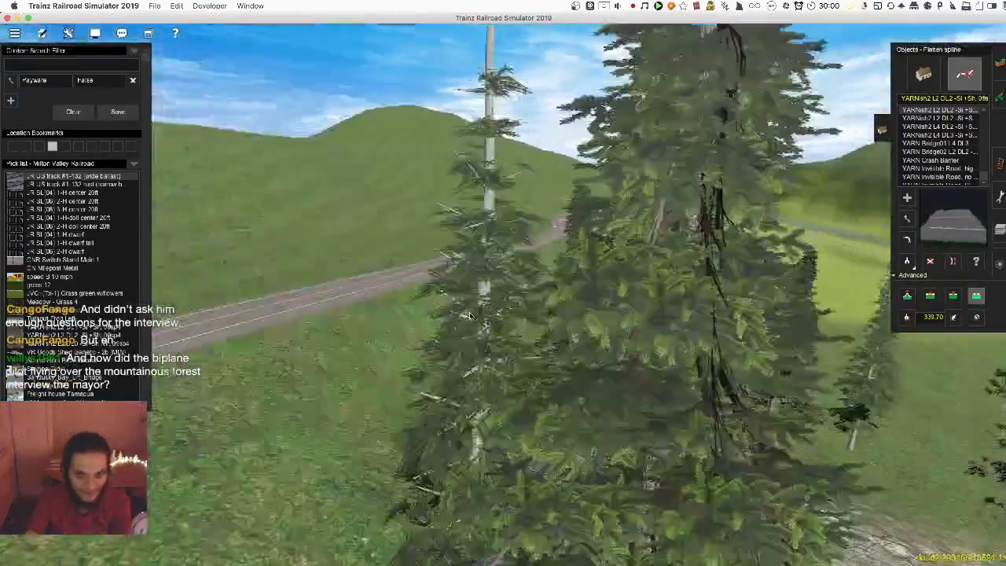
pyautogui.moveTo(449, 293); pyautogui.dragTo(491, 185, button='right')
pyautogui.click(1000, 63)
pyautogui.scroll(-3, 381, 148)
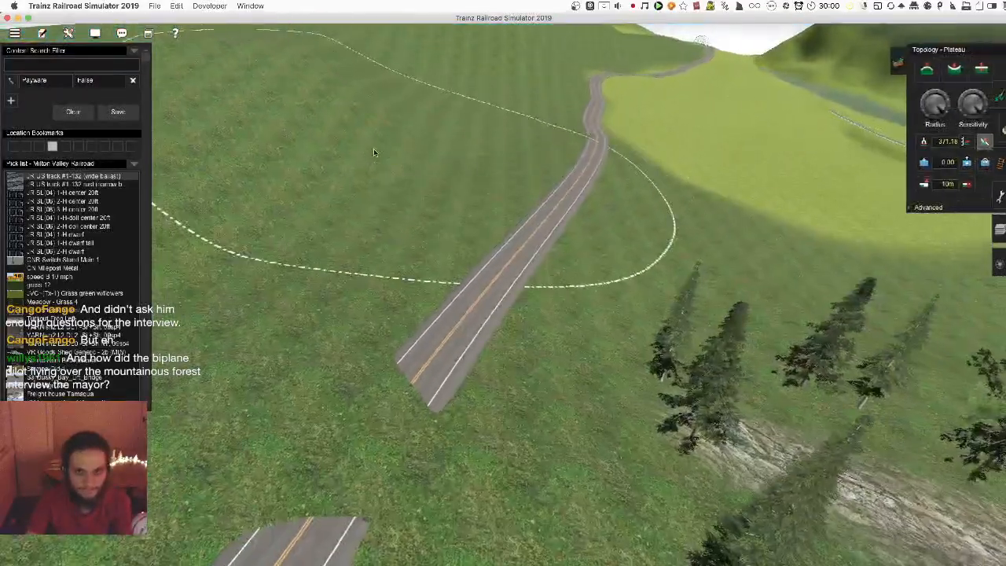
pyautogui.click(472, 164)
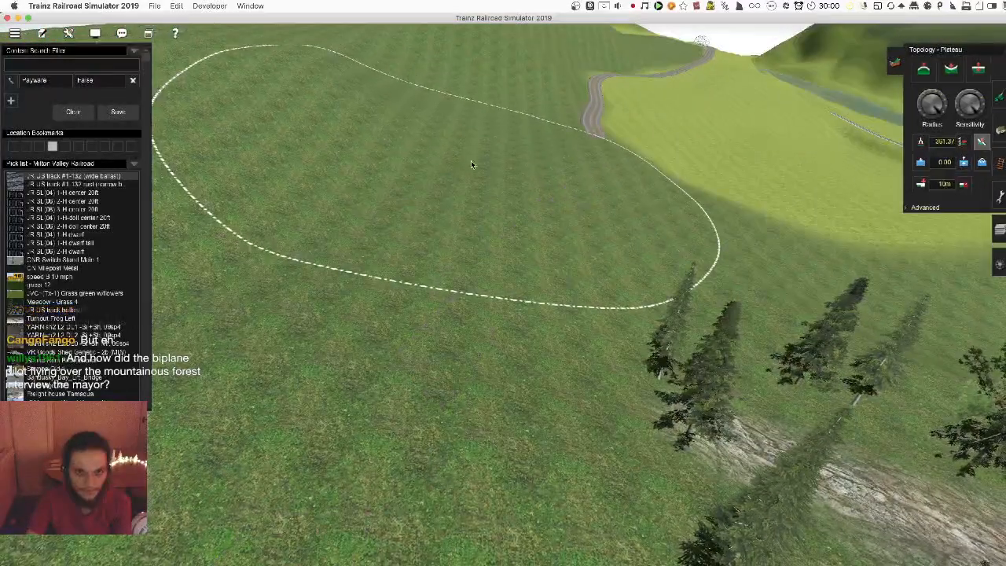
pyautogui.press('super+z')
pyautogui.click(519, 196)
pyautogui.press('super+z')
pyautogui.click(416, 193)
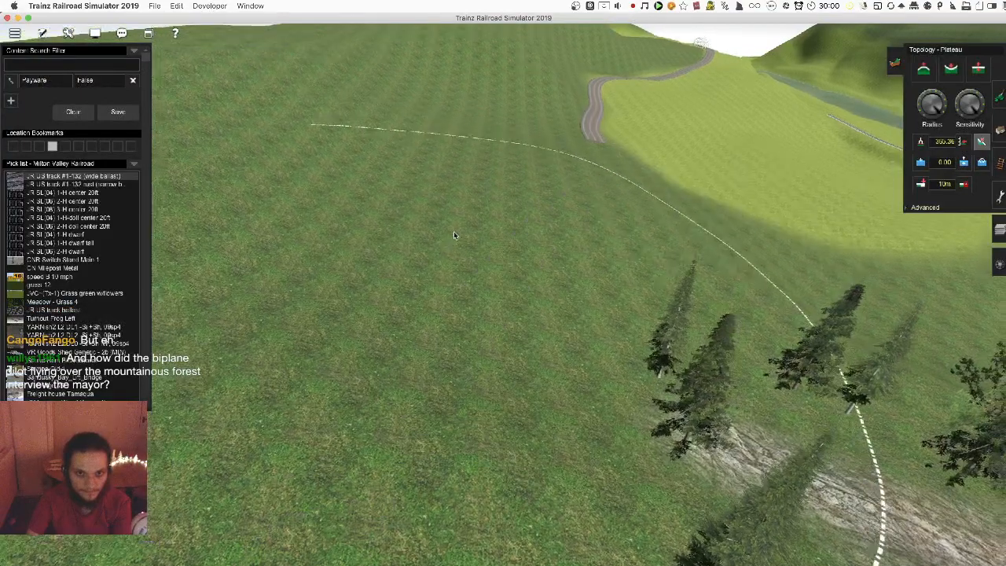
pyautogui.click(586, 238)
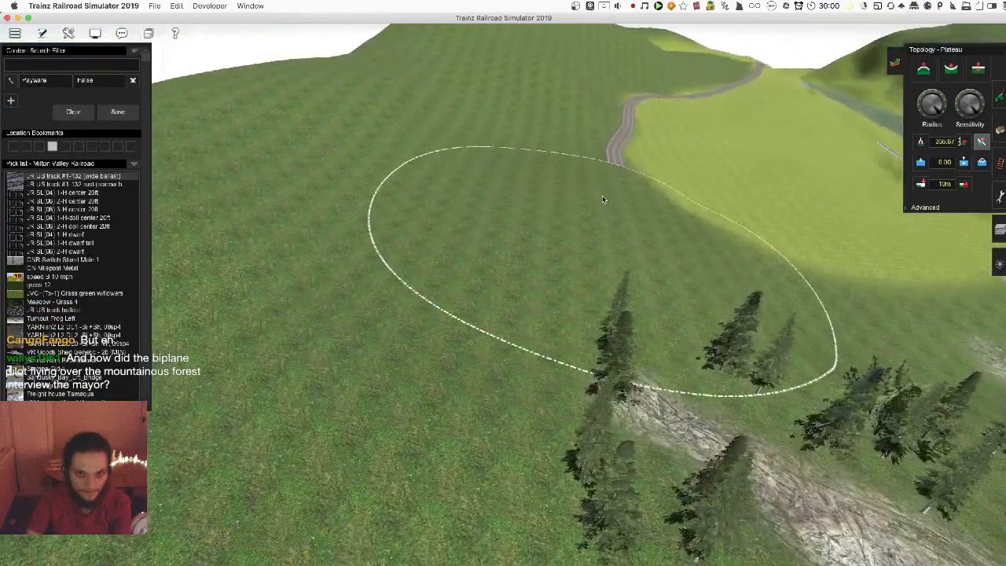
pyautogui.press('super+z')
# Reshape the slope around the road's forest entrance with the Plateau topology tool
pyautogui.moveTo(308, 152)
pyautogui.mouseDown()
pyautogui.moveTo(366, 279)
pyautogui.moveTo(409, 264)
pyautogui.mouseUp()
pyautogui.press('Down')
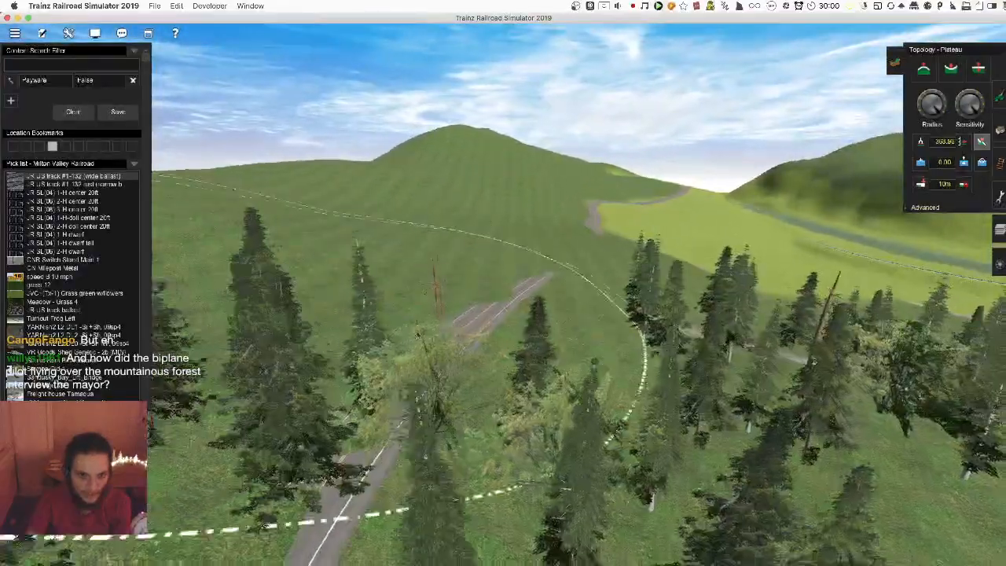
pyautogui.moveTo(346, 330); pyautogui.dragTo(446, 314)
pyautogui.press('s')
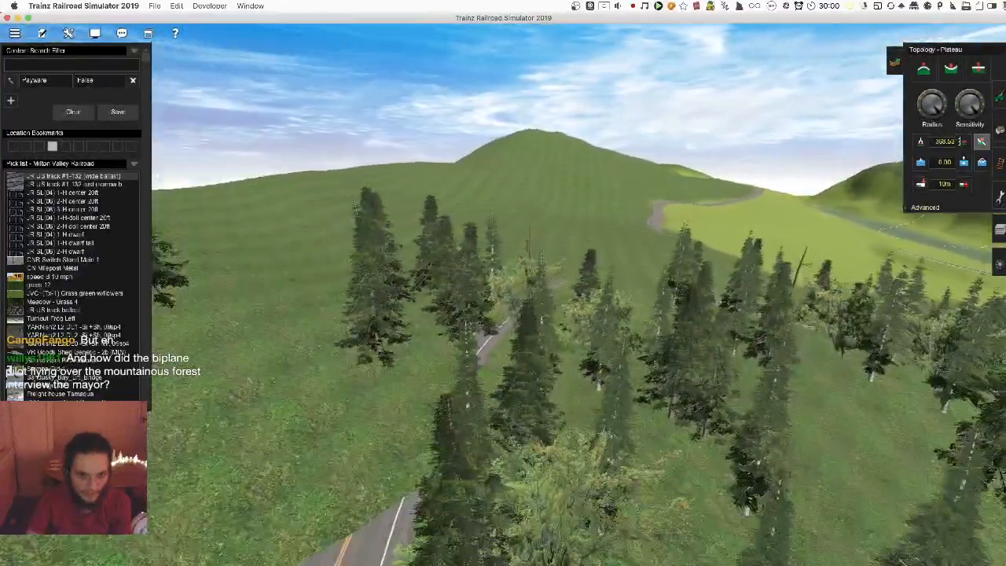
# Smooth the terrain under the road again between the existing forest road and the meadow
pyautogui.press('F3')
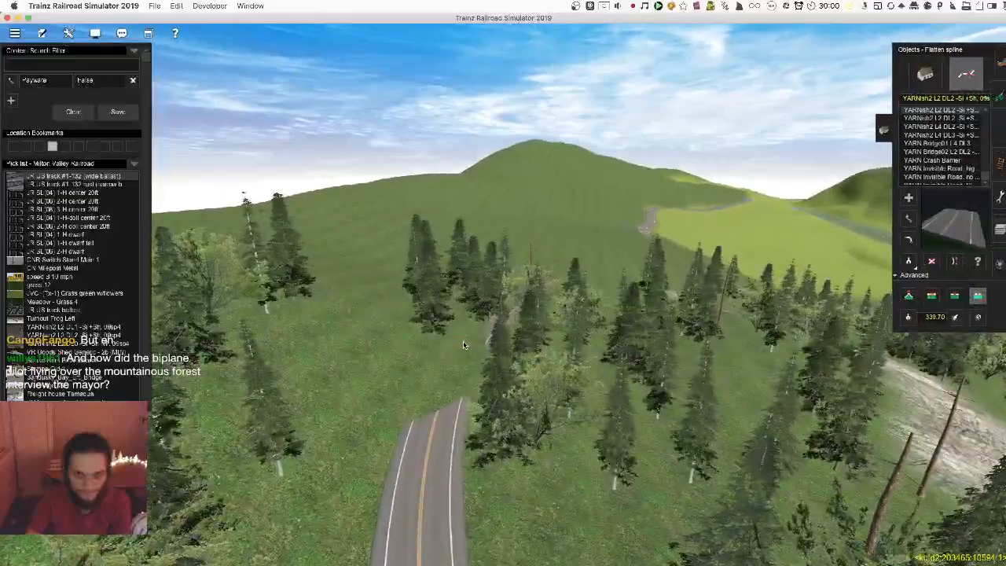
pyautogui.press('w')
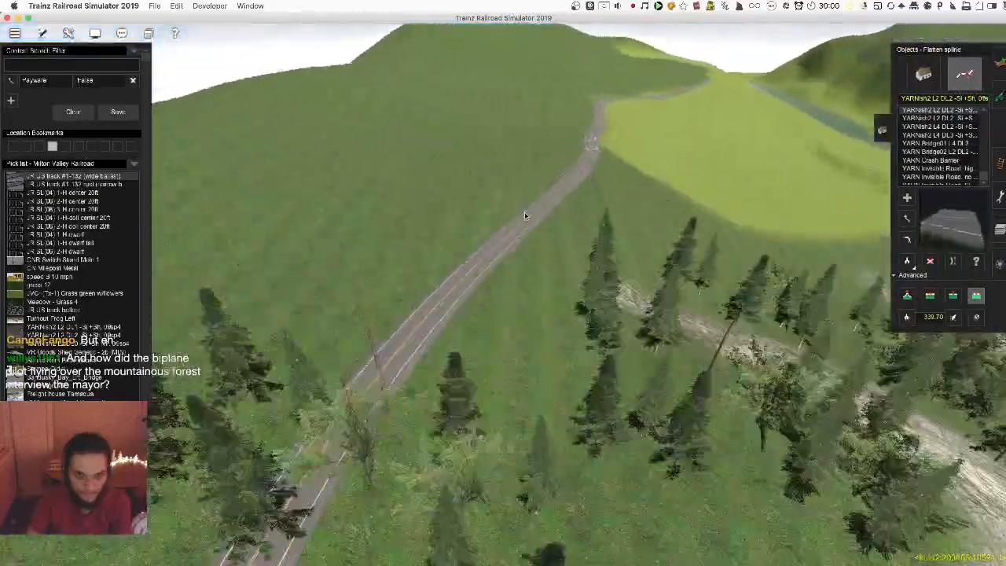
pyautogui.press('Up')
pyautogui.press('Right')
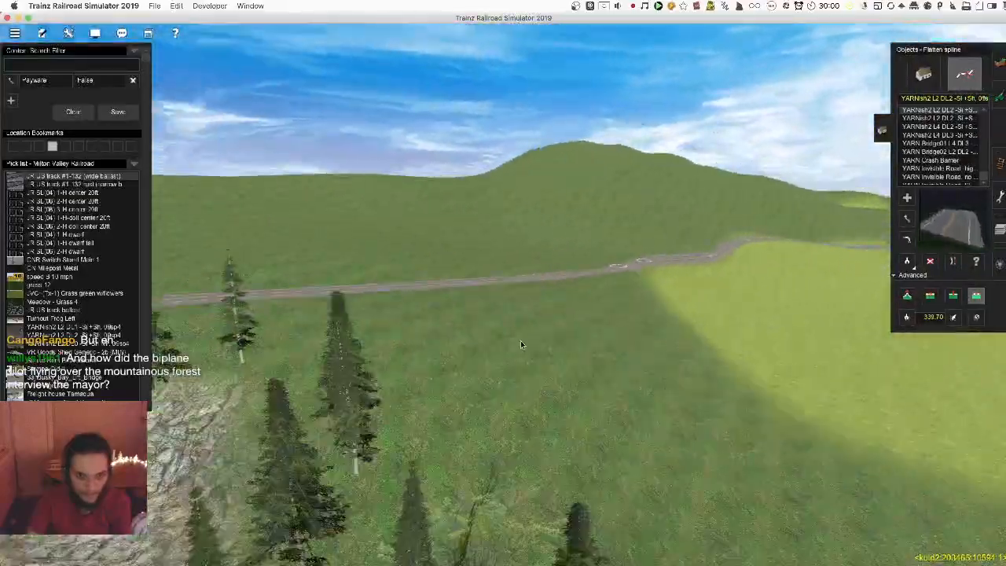
pyautogui.press('Right')
pyautogui.press('Down')
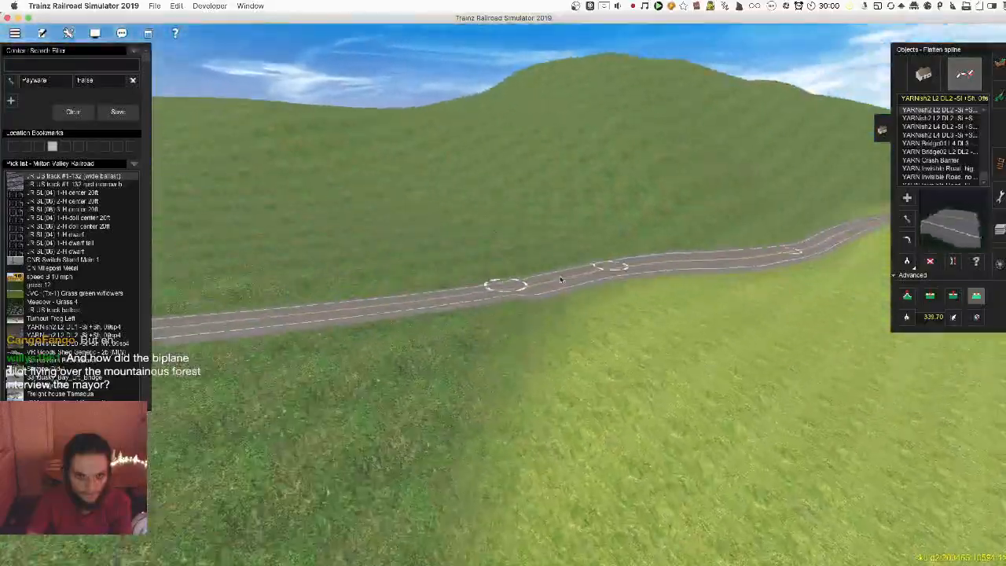
# Follow the new road from the forest edge across the meadow and check how it sits on the terrain
pyautogui.press('Left')
pyautogui.press('w')
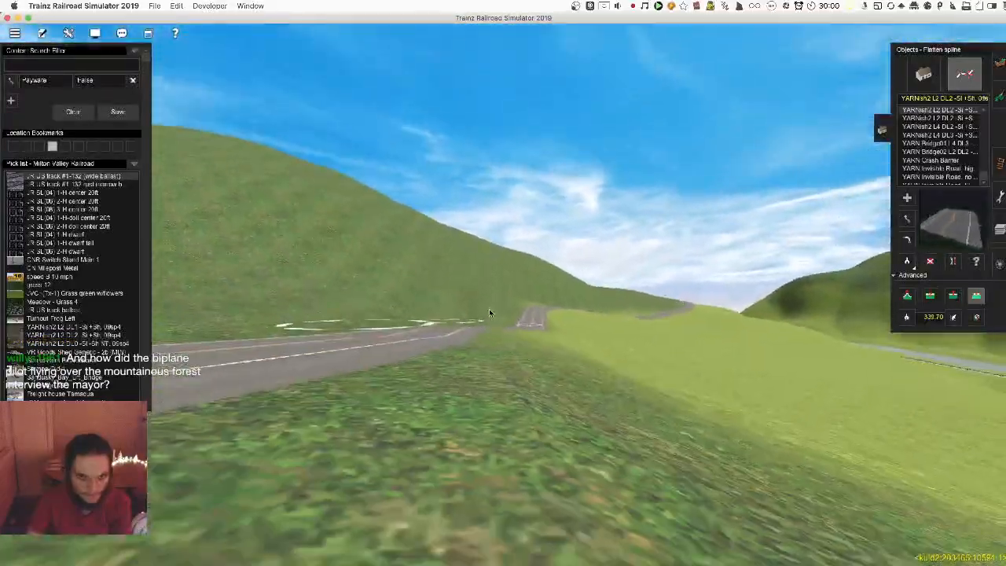
pyautogui.press('w')
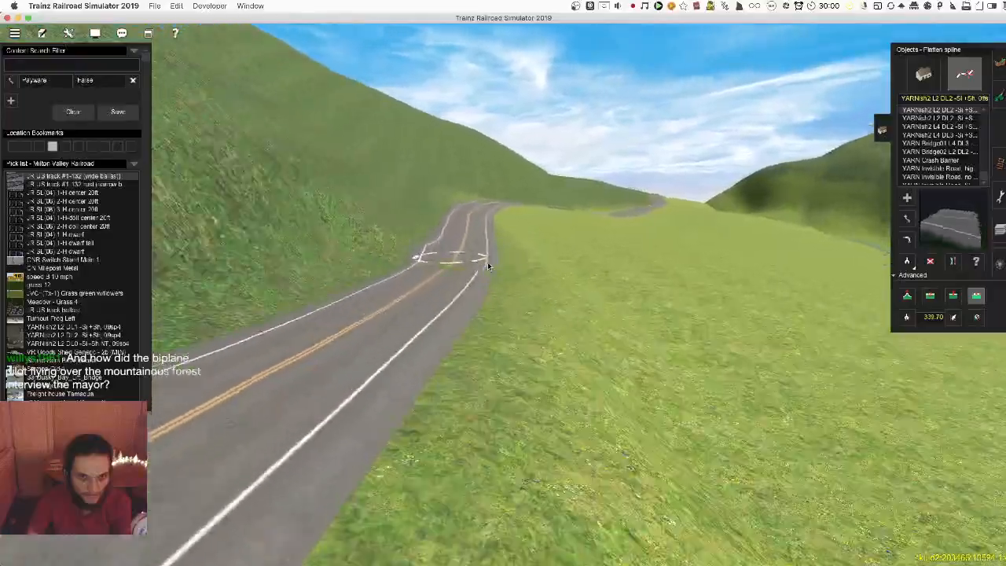
pyautogui.press('w')
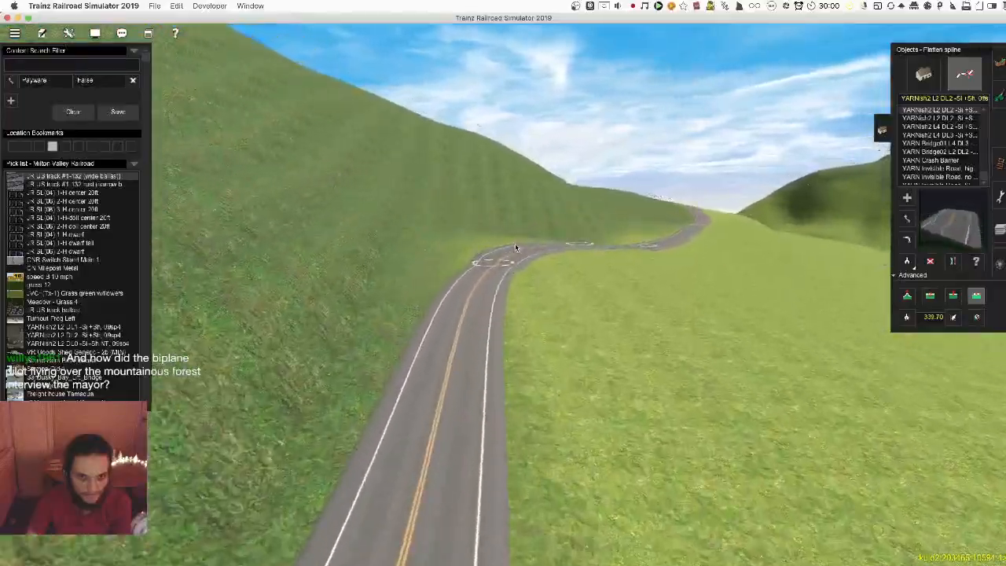
pyautogui.press('w')
pyautogui.press('Right')
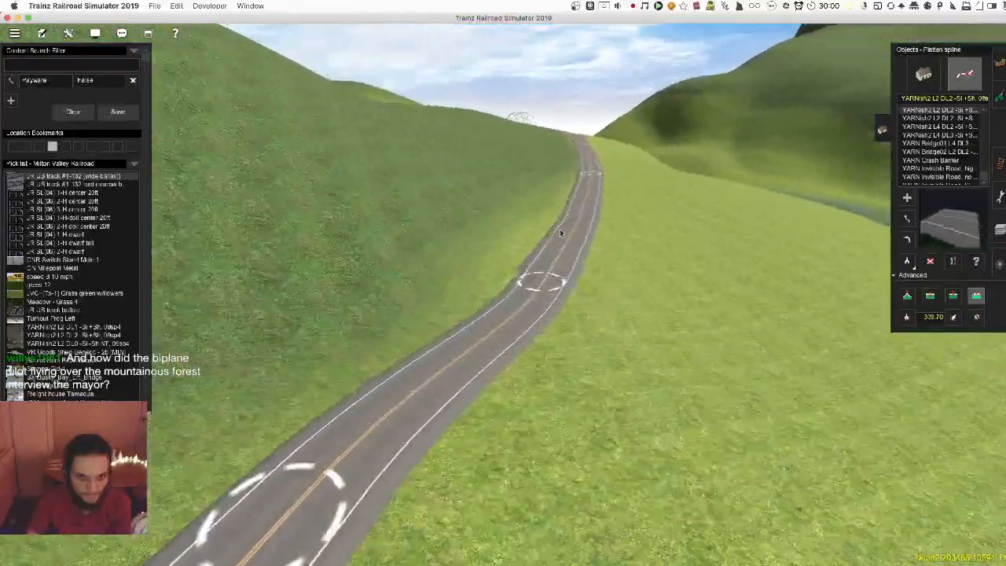
pyautogui.press('w')
pyautogui.moveTo(539, 257); pyautogui.dragTo(431, 257, button='right')
pyautogui.rightClick(514, 262)
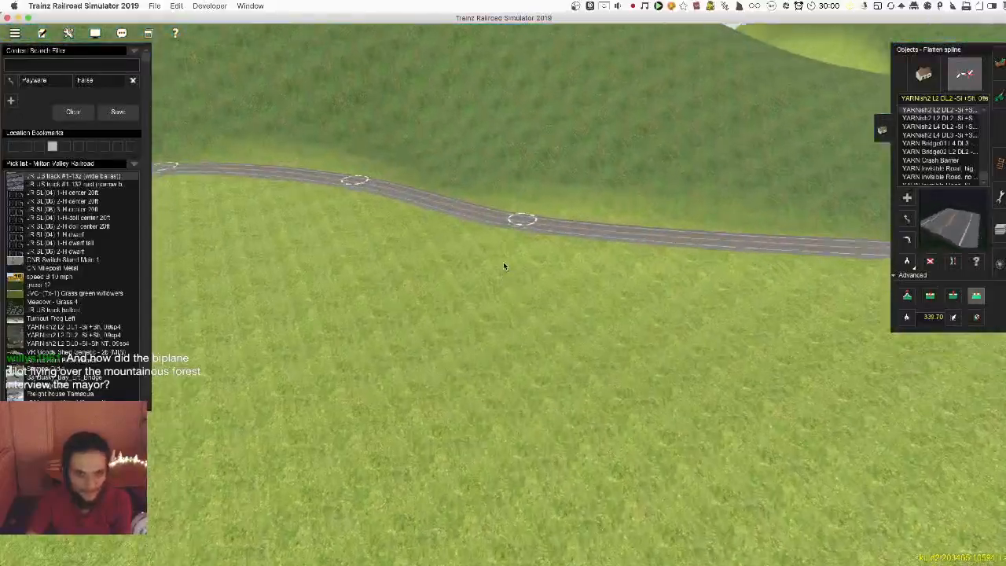
pyautogui.moveTo(495, 296)
pyautogui.mouseDown(button='right')
pyautogui.moveTo(551, 318)
pyautogui.moveTo(568, 263)
pyautogui.moveTo(544, 272)
pyautogui.mouseUp(button='right')
# Level the foot of the hillside beside the meadow road with the Plateau topology tool
pyautogui.press('F1')
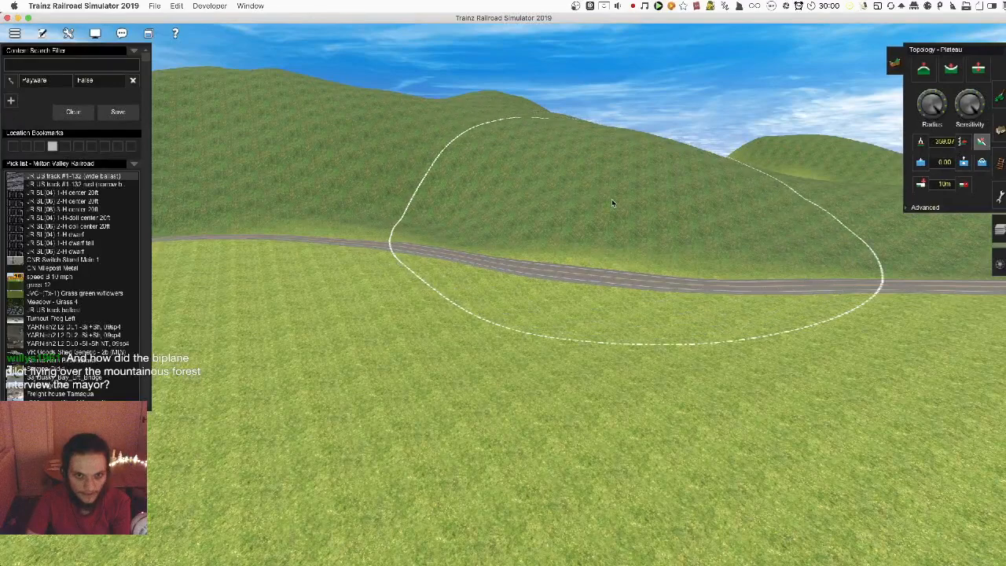
pyautogui.click(619, 229)
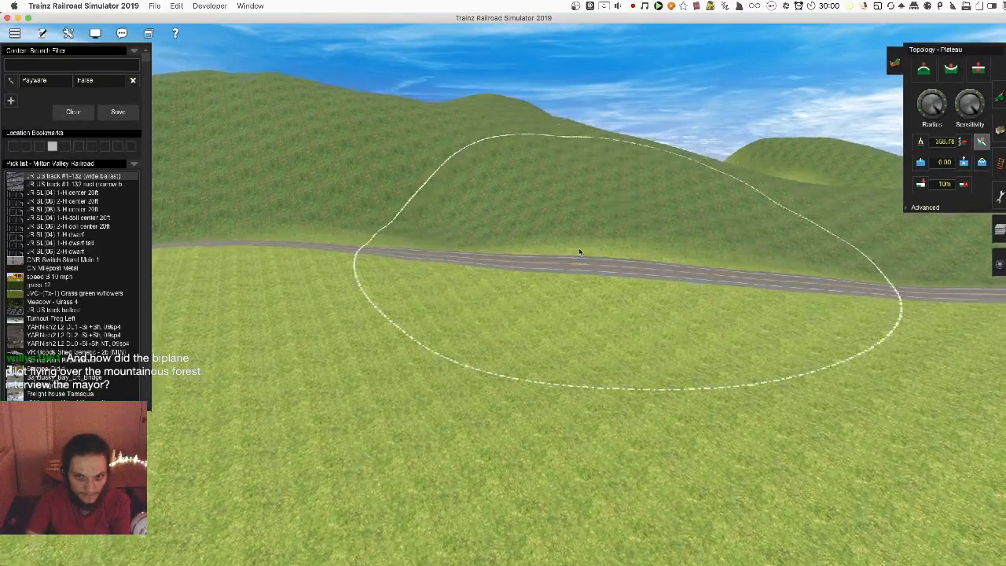
pyautogui.click(612, 292)
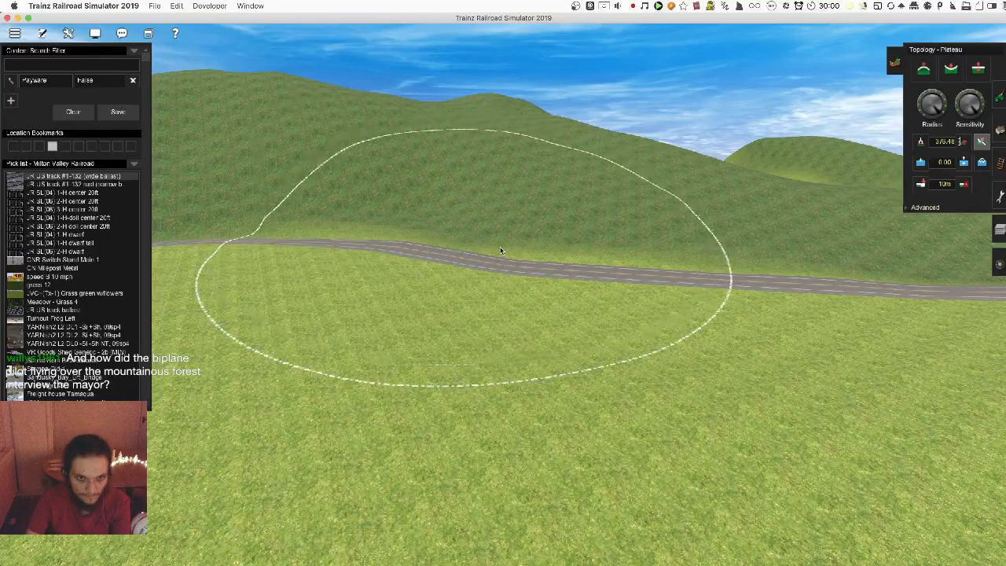
pyautogui.moveTo(628, 258)
pyautogui.mouseDown(button='right')
pyautogui.moveTo(770, 244)
pyautogui.moveTo(1002, 264)
pyautogui.mouseUp(button='right')
# Insert a spline point in the long straight road section at the foot of the hillside
pyautogui.click(1001, 164)
pyautogui.press('Up')
pyautogui.press('Left')
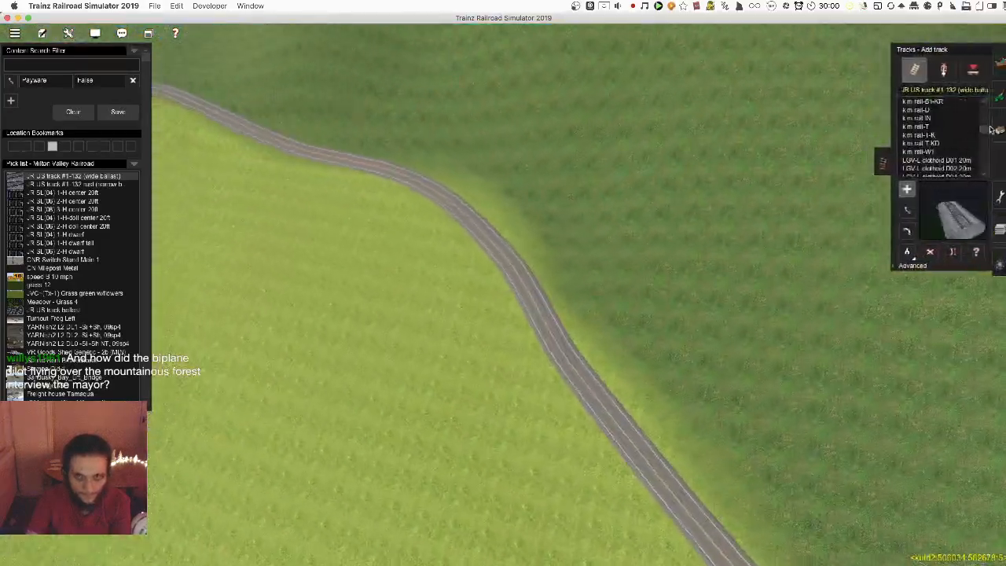
pyautogui.click(1000, 135)
pyautogui.click(976, 296)
pyautogui.press('Down')
pyautogui.press('Left')
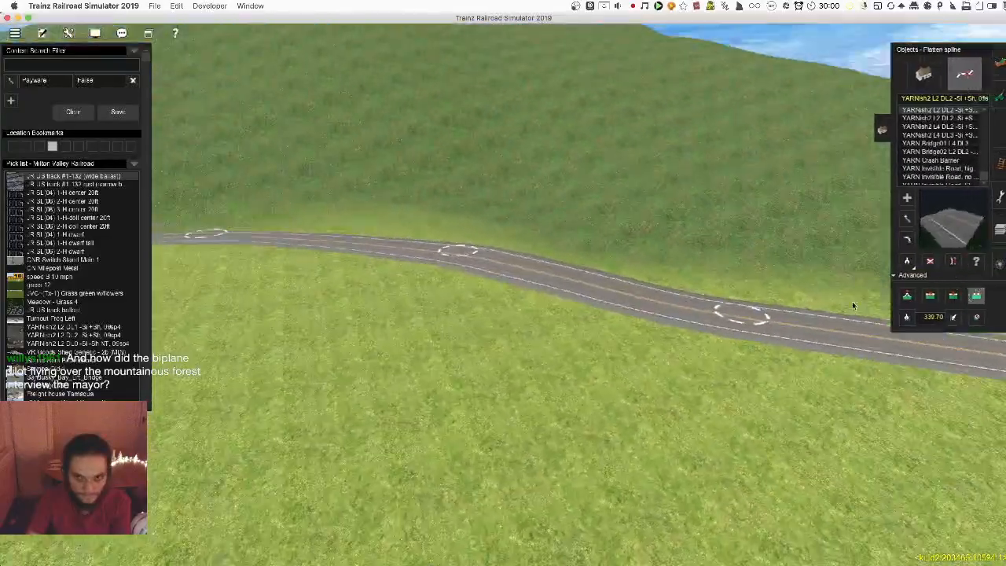
pyautogui.press('Left')
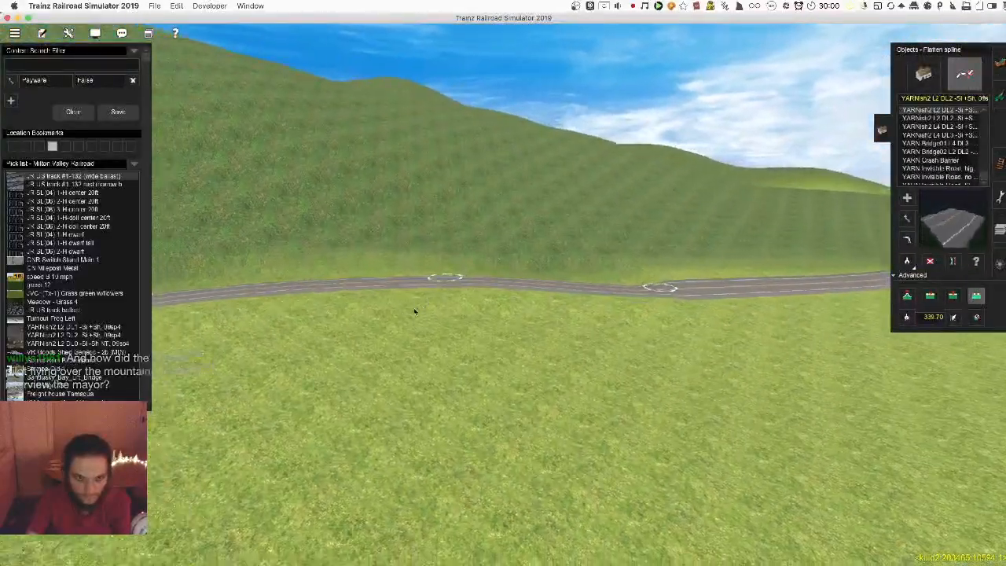
pyautogui.press('Left')
pyautogui.moveTo(461, 286); pyautogui.dragTo(817, 315, button='right')
pyautogui.press('w')
pyautogui.click(953, 297)
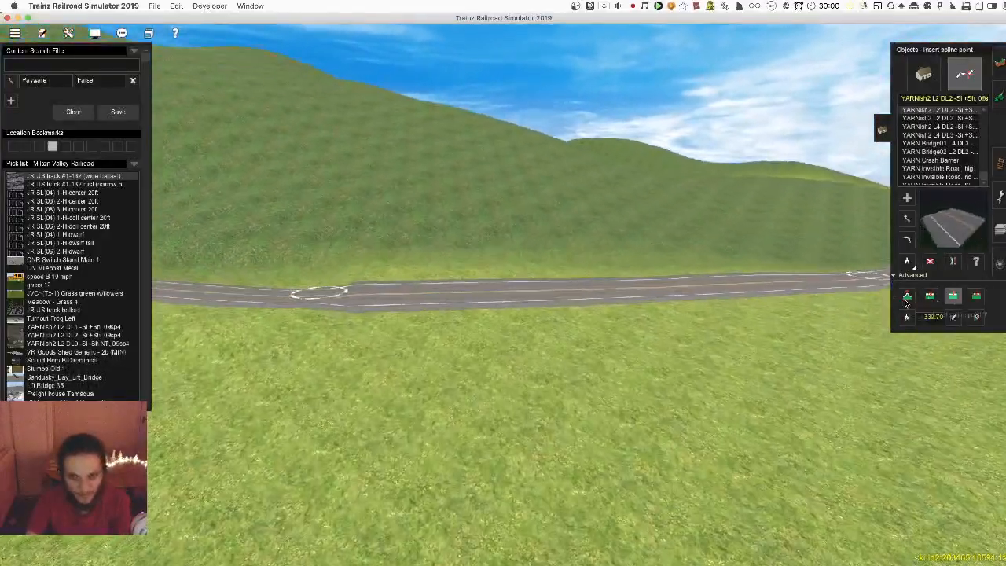
pyautogui.press('w')
pyautogui.click(618, 281)
# Smooth the terrain under the road section beside the inserted spline point
pyautogui.press('Down')
pyautogui.click(977, 297)
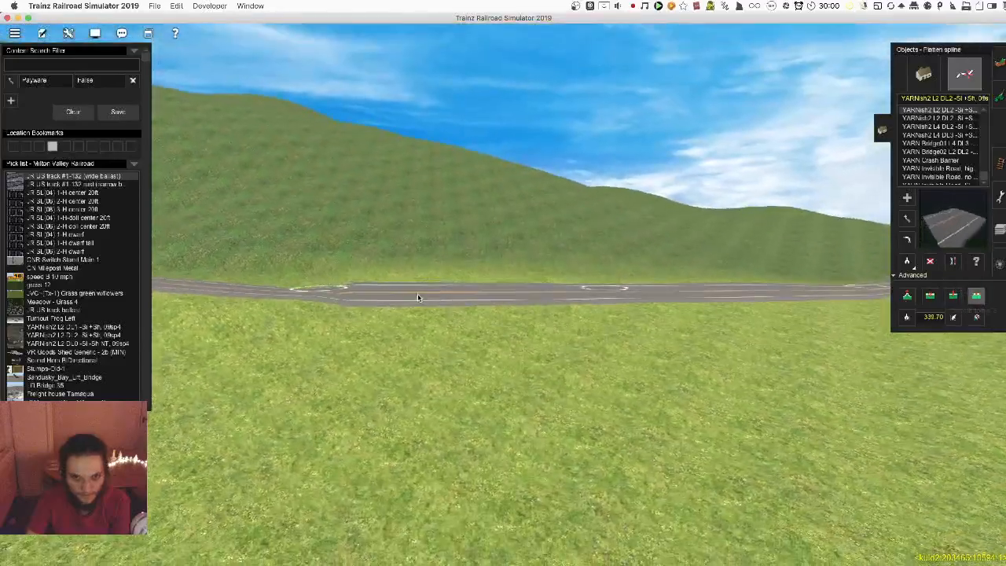
pyautogui.click(504, 295)
pyautogui.moveTo(706, 303); pyautogui.dragTo(523, 249, button='right')
# Move the road's spline point nearest the truss bridge slightly toward the railway to reshape the approach curve
pyautogui.press('d')
pyautogui.press('w')
pyautogui.press('w')
pyautogui.press('d')
pyautogui.press('s')
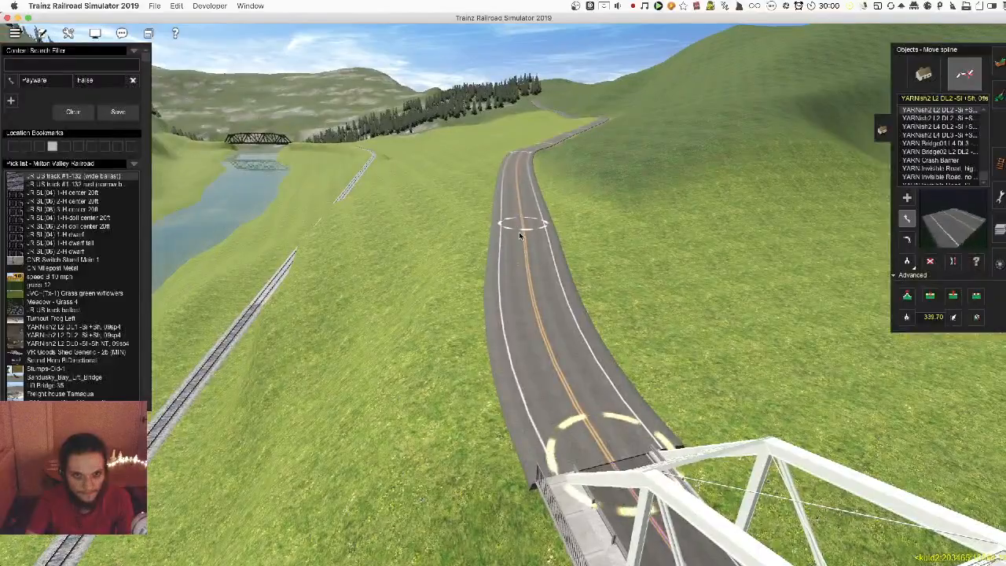
pyautogui.moveTo(514, 236); pyautogui.dragTo(511, 234)
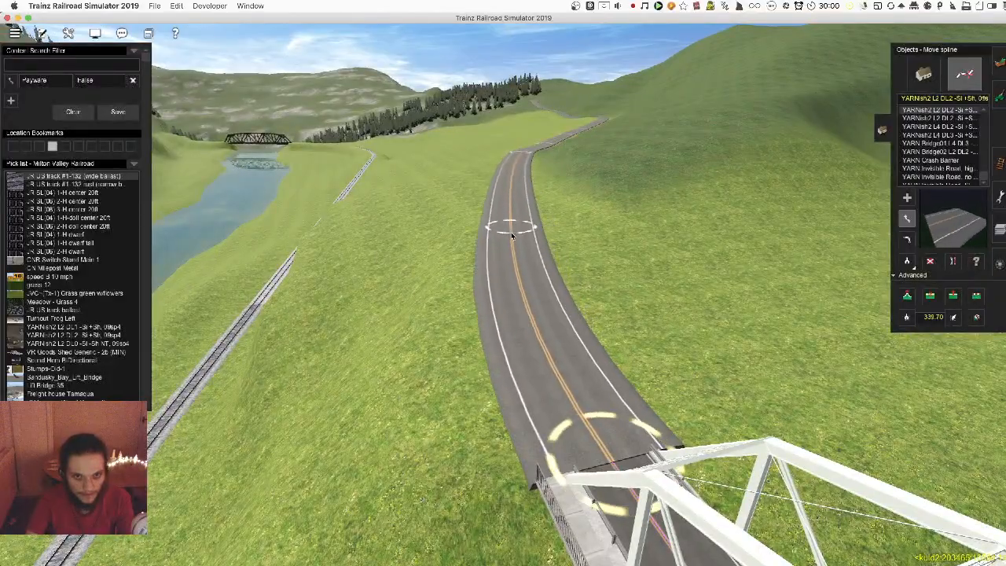
# Smooth the terrain under the curved road approach to the truss bridge
pyautogui.press('s')
pyautogui.moveTo(519, 317); pyautogui.dragTo(570, 346, button='right')
pyautogui.click(976, 297)
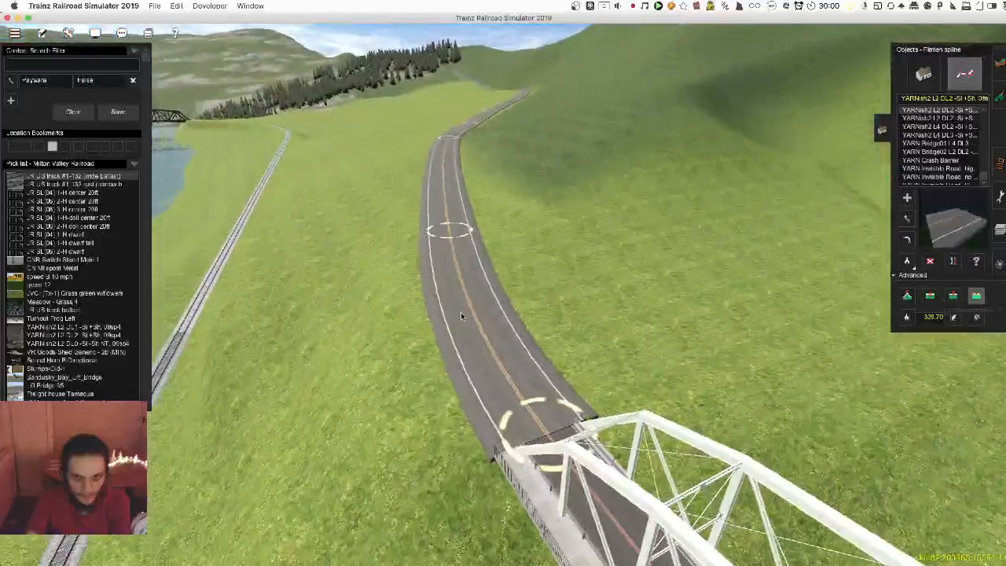
pyautogui.press('s')
# Add a two-lane YARNish2 road section running straight out from the other end of the truss bridge
pyautogui.moveTo(629, 314); pyautogui.dragTo(533, 254, button='right')
pyautogui.press('Up')
pyautogui.press('a')
pyautogui.moveTo(445, 294); pyautogui.dragTo(585, 223)
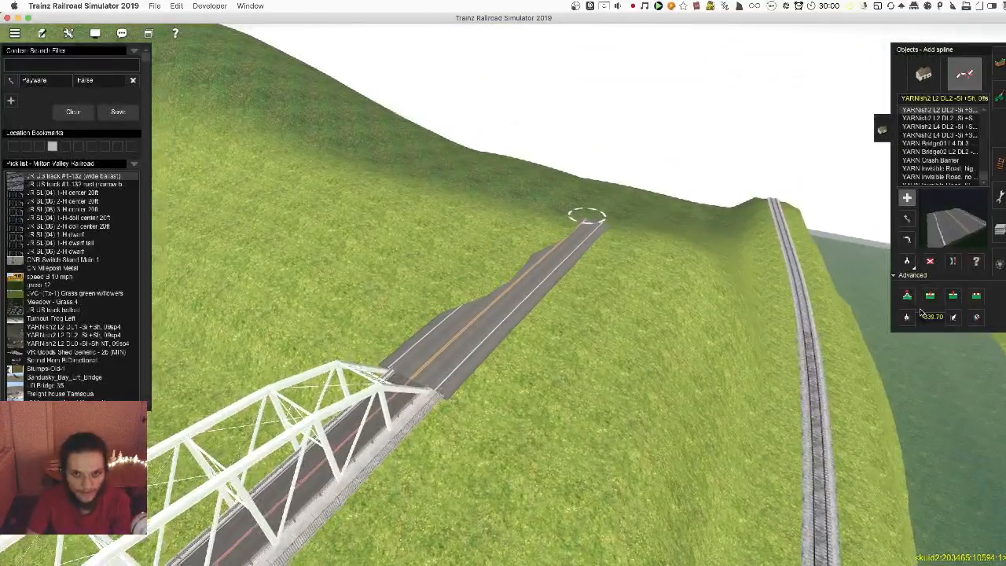
# Apply the height 339.70 to the free end of the new road section beyond the bridge
pyautogui.click(908, 316)
pyautogui.press('Left')
pyautogui.press('Left')
pyautogui.click(954, 317)
pyautogui.click(843, 362)
# Smooth the terrain under the new road section beyond the bridge and save the route
pyautogui.press('Down')
pyautogui.press('Left')
pyautogui.click(976, 297)
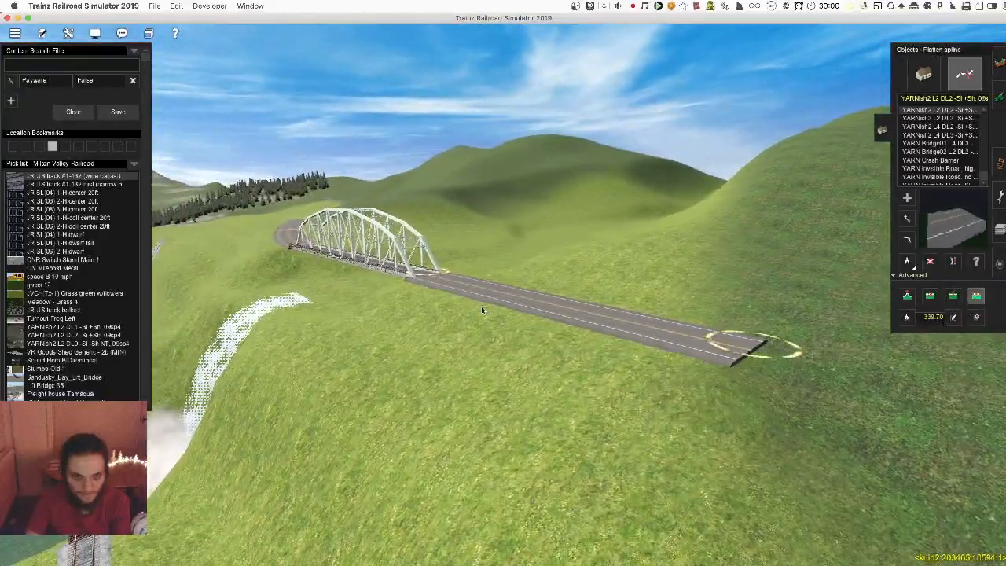
pyautogui.press('Left')
pyautogui.rightClick(410, 306)
pyautogui.press('Left')
pyautogui.press('Down')
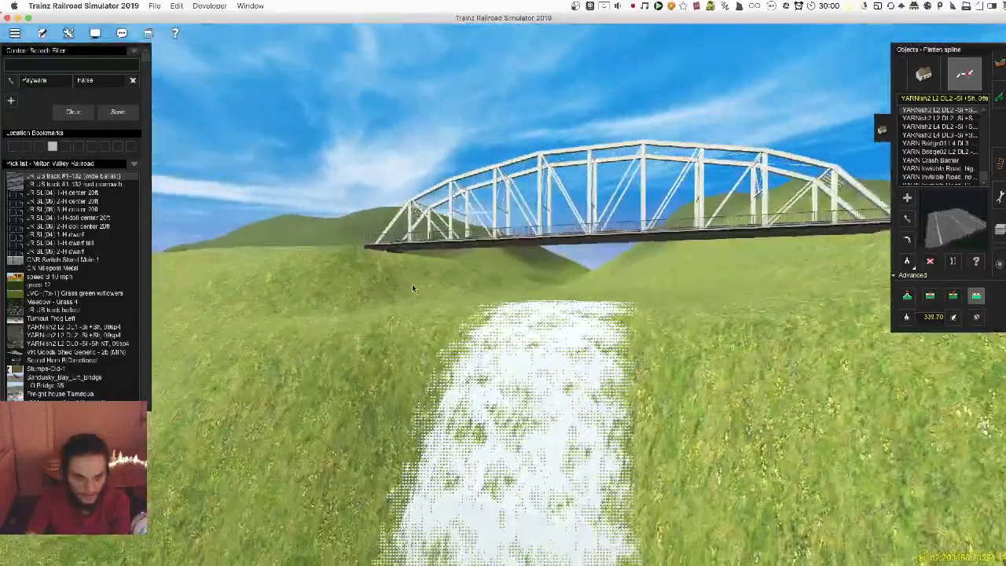
pyautogui.press('Up')
pyautogui.press('Down')
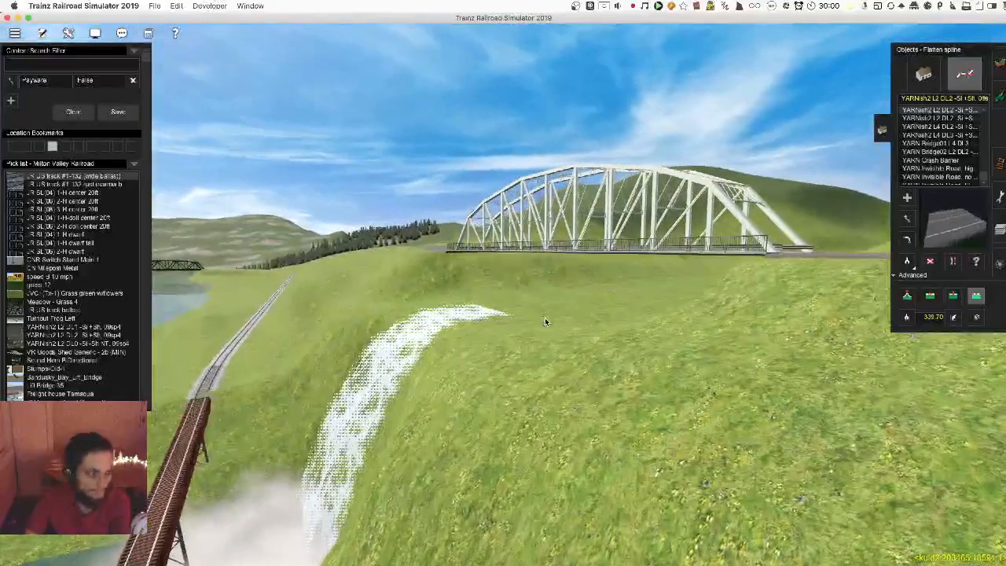
pyautogui.press('super+s')
pyautogui.press('Return')
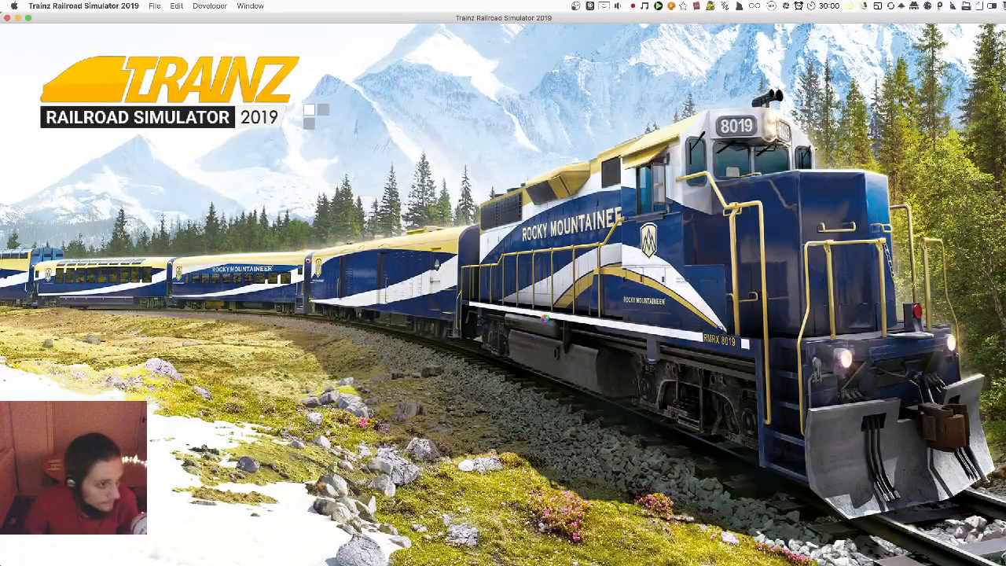
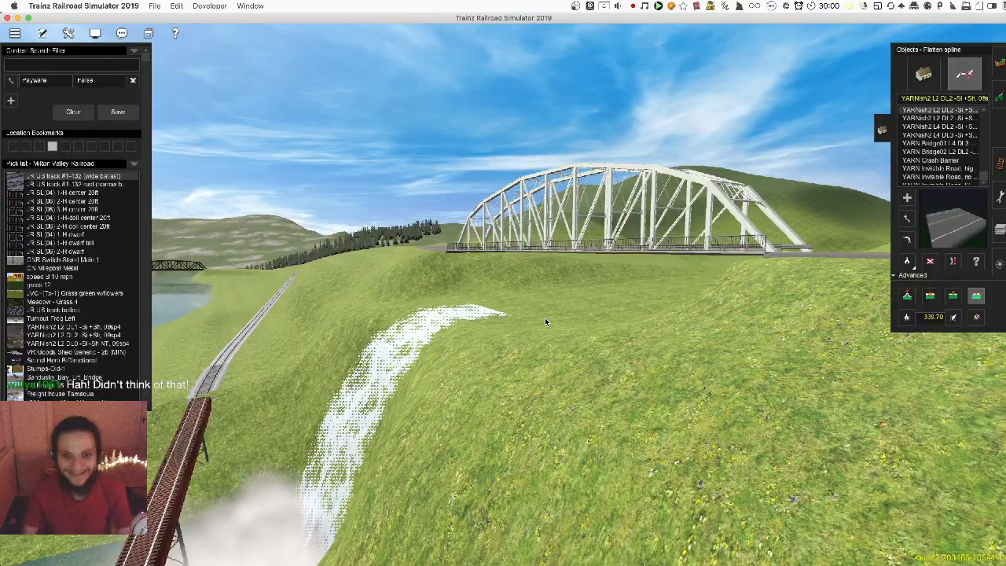
# Pick a ground height of 340.83 and apply it to the slope between the road and the railway
pyautogui.moveTo(545, 321); pyautogui.dragTo(588, 251, button='right')
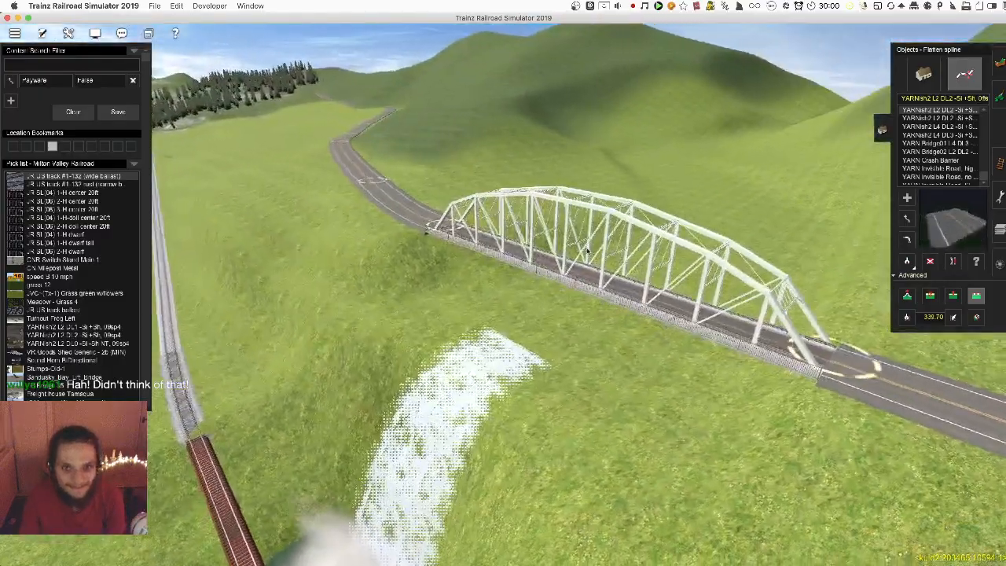
pyautogui.moveTo(407, 230); pyautogui.dragTo(485, 280, button='right')
pyautogui.press('Left')
pyautogui.press('Right')
pyautogui.press('F1')
pyautogui.moveTo(637, 269); pyautogui.dragTo(916, 145, button='right')
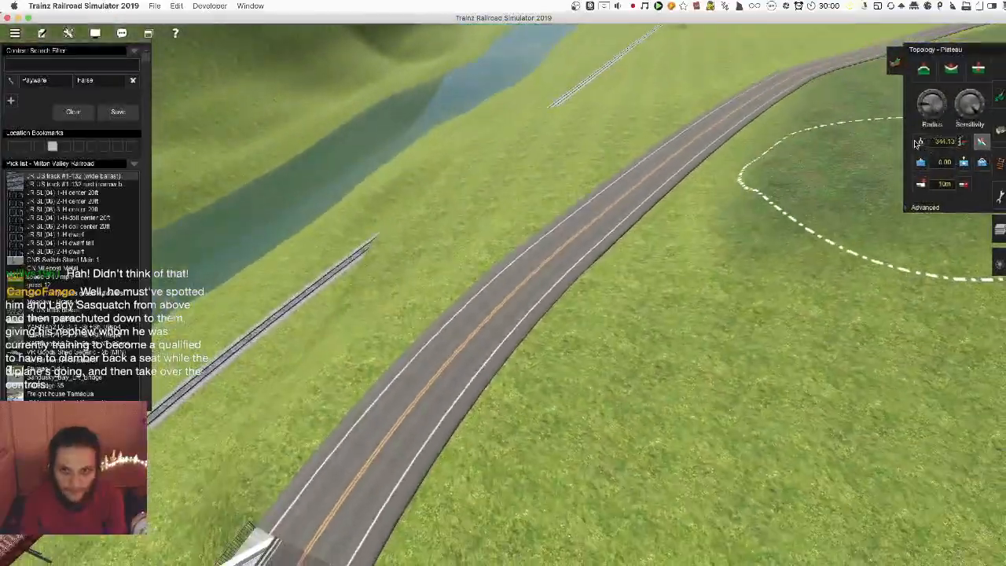
pyautogui.click(919, 142)
pyautogui.press('Left')
pyautogui.moveTo(460, 268)
pyautogui.mouseDown()
pyautogui.moveTo(559, 249)
pyautogui.moveTo(608, 254)
pyautogui.moveTo(487, 162)
pyautogui.moveTo(592, 280)
pyautogui.moveTo(463, 224)
pyautogui.moveTo(461, 154)
pyautogui.mouseUp()
pyautogui.press('Left')
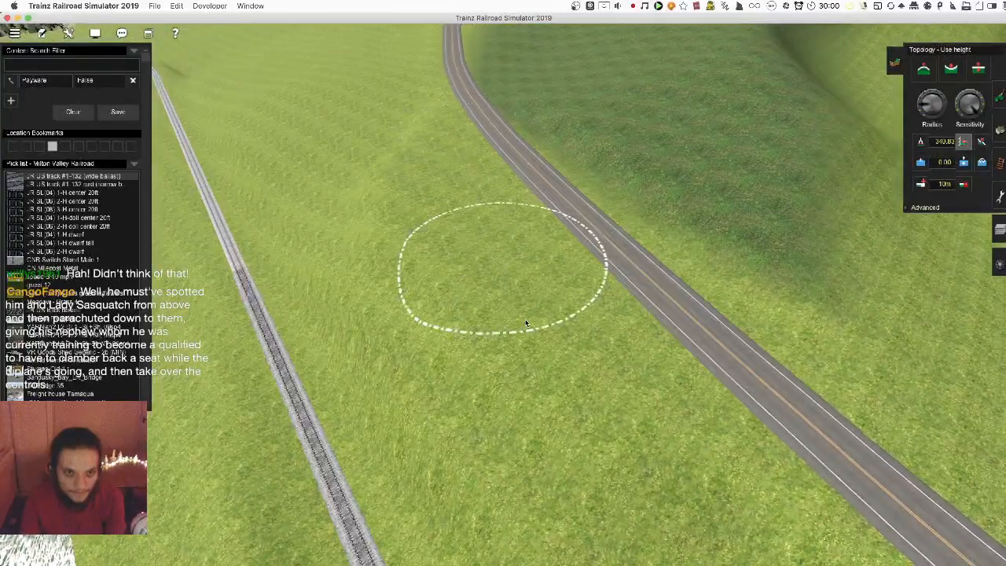
# Extend the embankment beside the road toward the truss bridge using the height 340.83
pyautogui.press('Left')
pyautogui.press('Down')
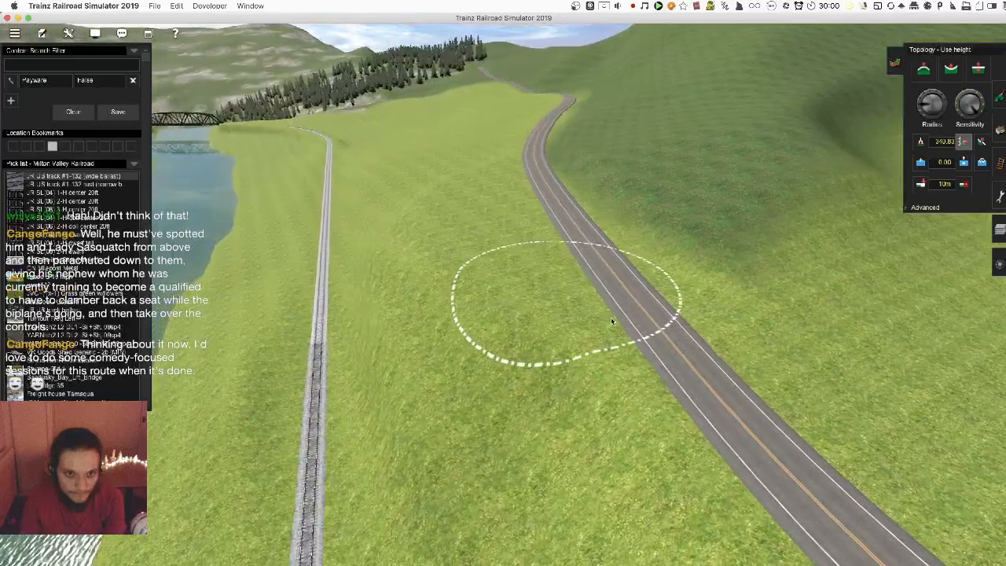
pyautogui.moveTo(638, 340)
pyautogui.mouseDown()
pyautogui.moveTo(658, 354)
pyautogui.moveTo(557, 301)
pyautogui.mouseUp()
pyautogui.press('Left')
pyautogui.press('Down')
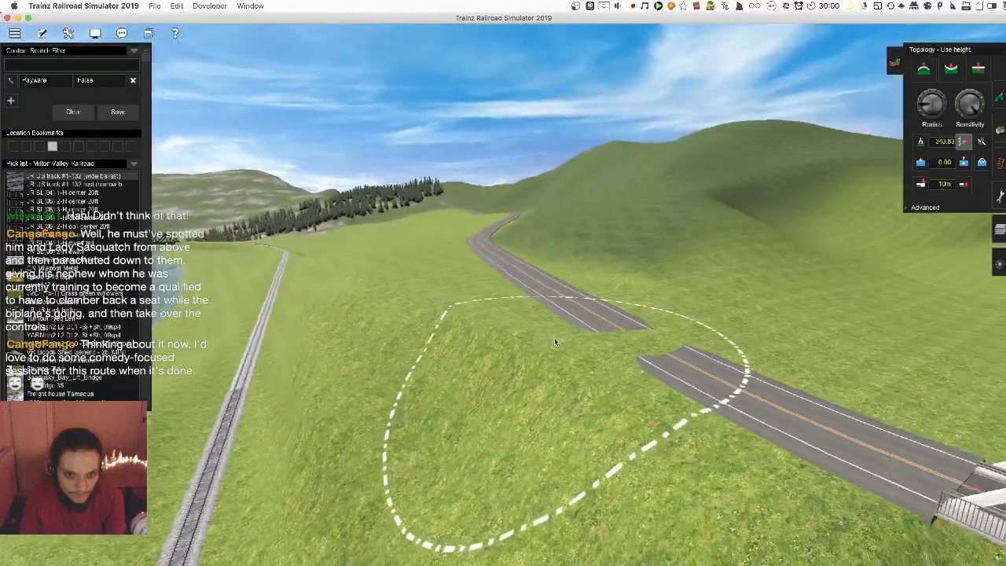
# Clear the terrain covering the road near the bridge with the Plateau topology tool
pyautogui.press('Left')
pyautogui.click(982, 142)
pyautogui.press('Up')
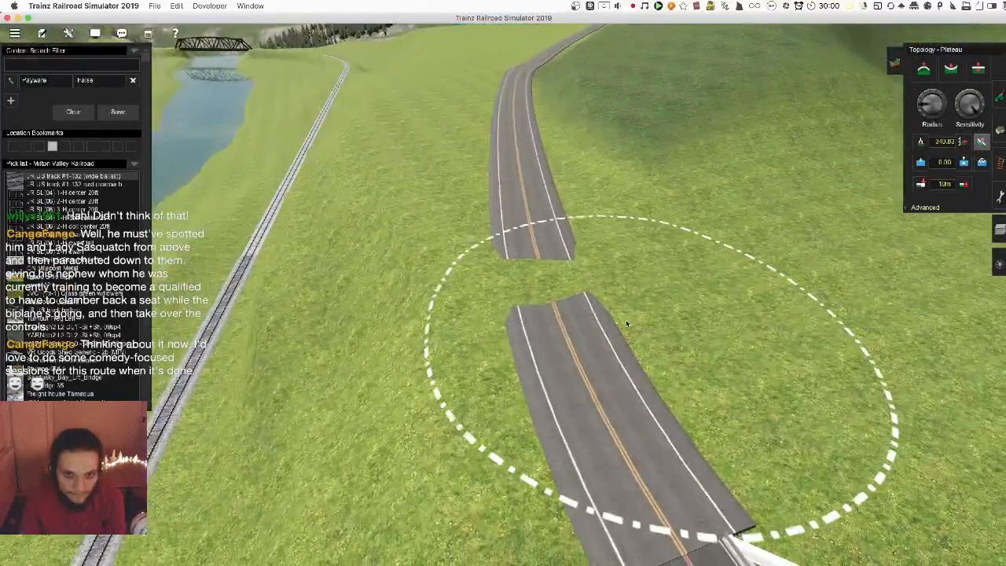
pyautogui.moveTo(541, 278)
pyautogui.mouseDown()
pyautogui.moveTo(579, 339)
pyautogui.moveTo(519, 216)
pyautogui.mouseUp()
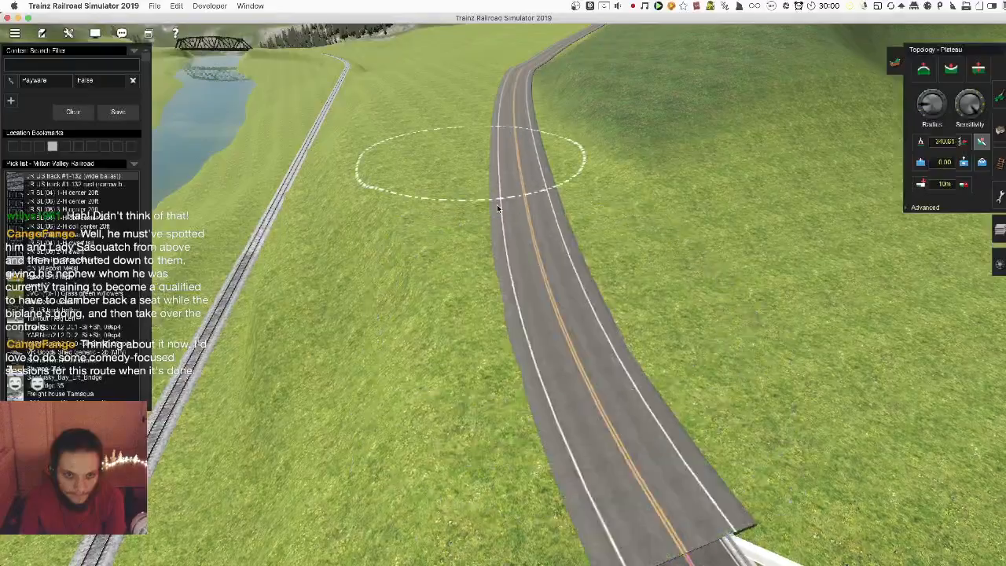
pyautogui.moveTo(527, 255); pyautogui.dragTo(579, 340)
# Examine the reshaped embankment between the road and the railway from several sides, including from track level
pyautogui.press('Down')
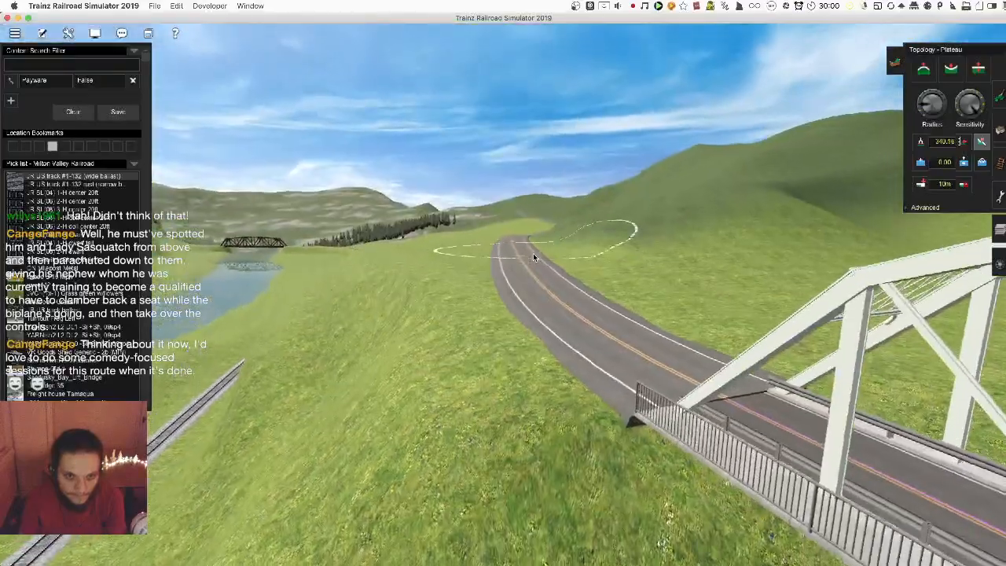
pyautogui.press('Up')
pyautogui.rightClick(440, 255)
pyautogui.press('Down')
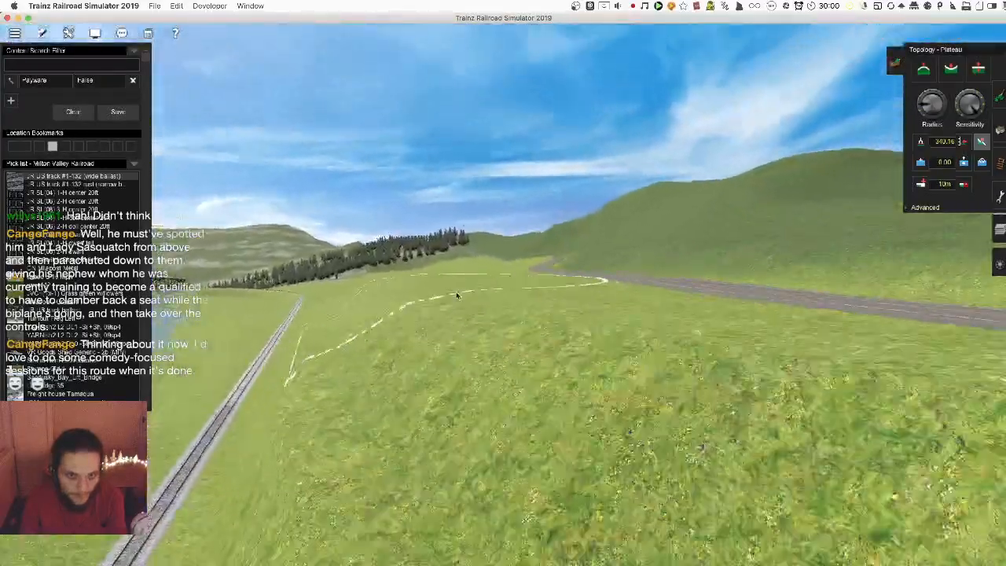
pyautogui.press('Right')
pyautogui.press('Right')
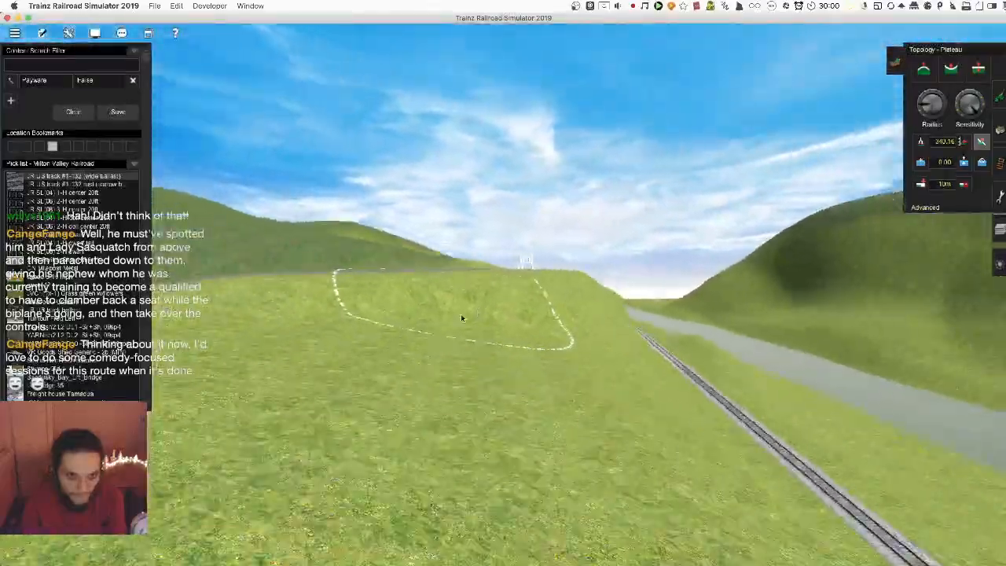
pyautogui.press('Left')
pyautogui.rightClick(539, 387)
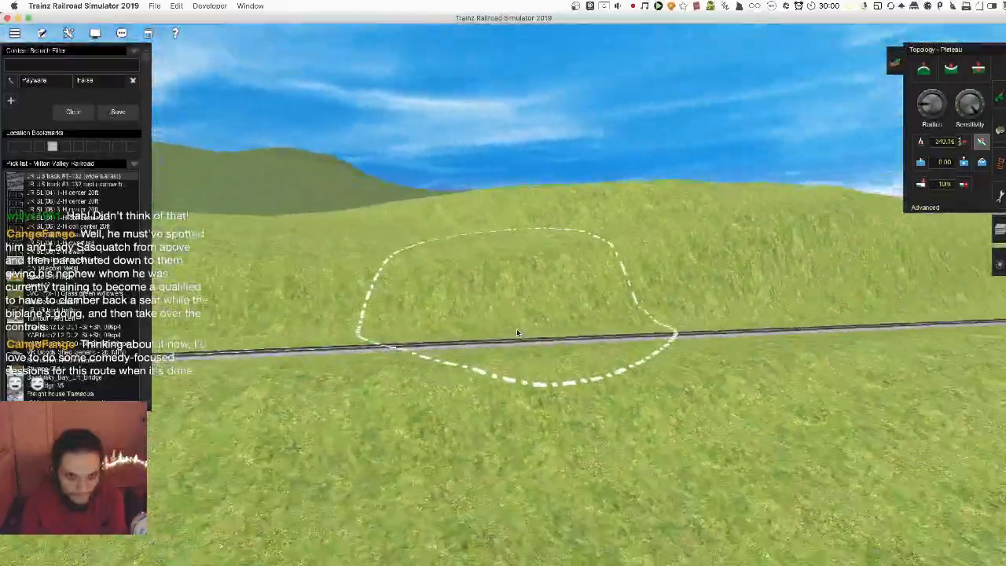
pyautogui.press('Right')
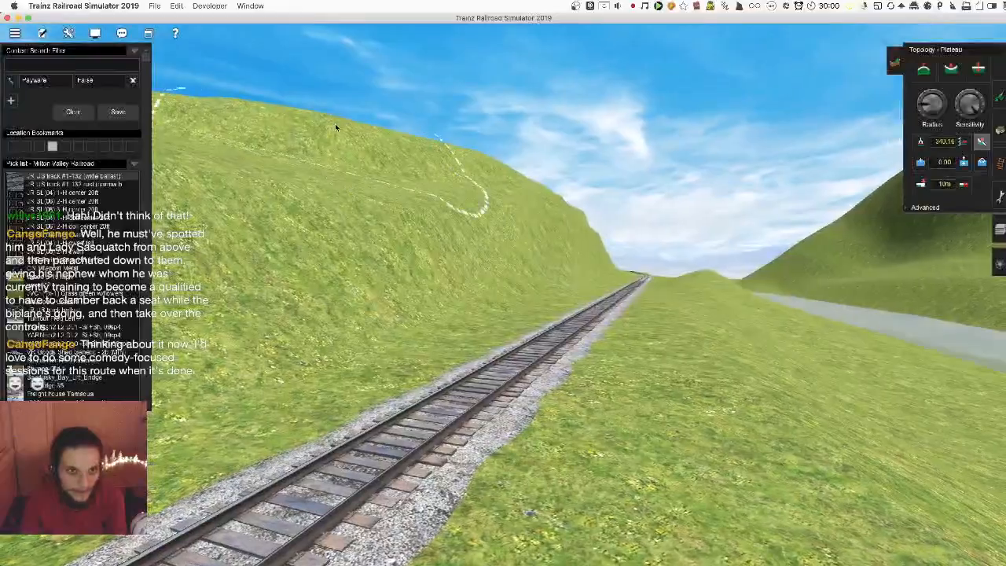
pyautogui.scroll(-5, 446, 309)
pyautogui.press('Right')
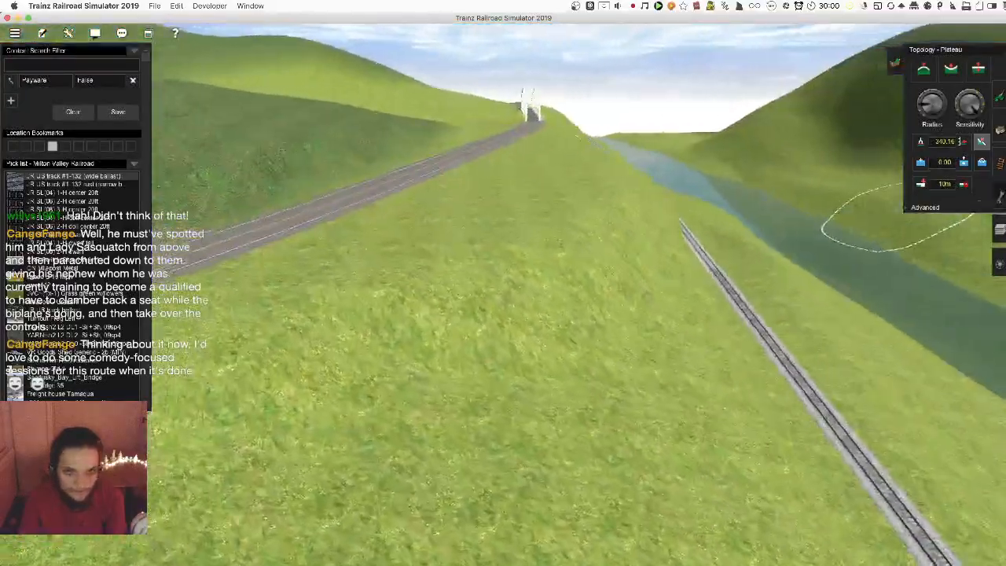
# Open the Paint tools and sample the dry brown dirt texture from the ground beside the dirt road junction at the quarry
pyautogui.press('Left')
pyautogui.click(1001, 98)
pyautogui.hotkey('ctrl', 'm')
pyautogui.scroll(-3, 448, 285)
pyautogui.rightClick(228, 493)
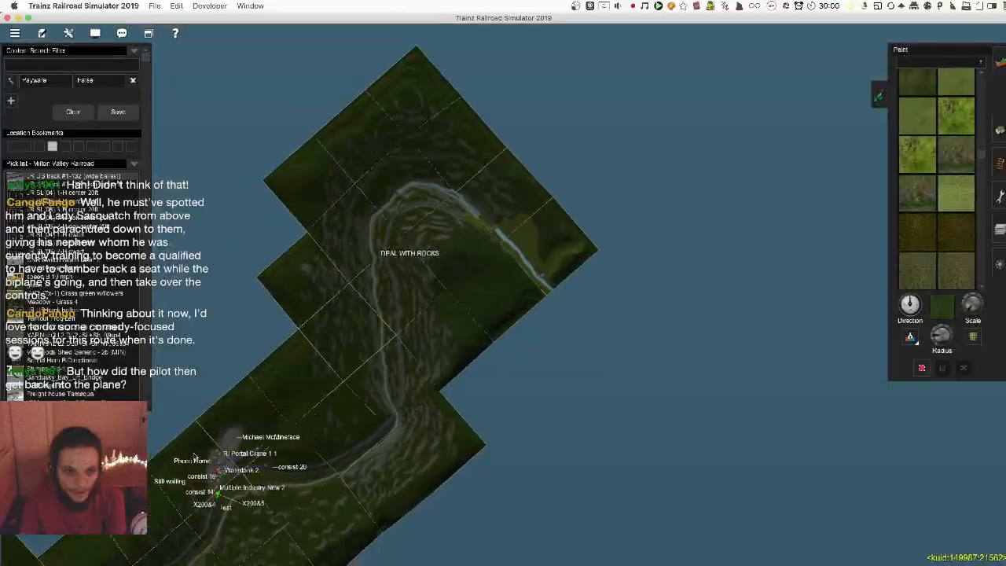
pyautogui.hotkey('ctrl', 'm')
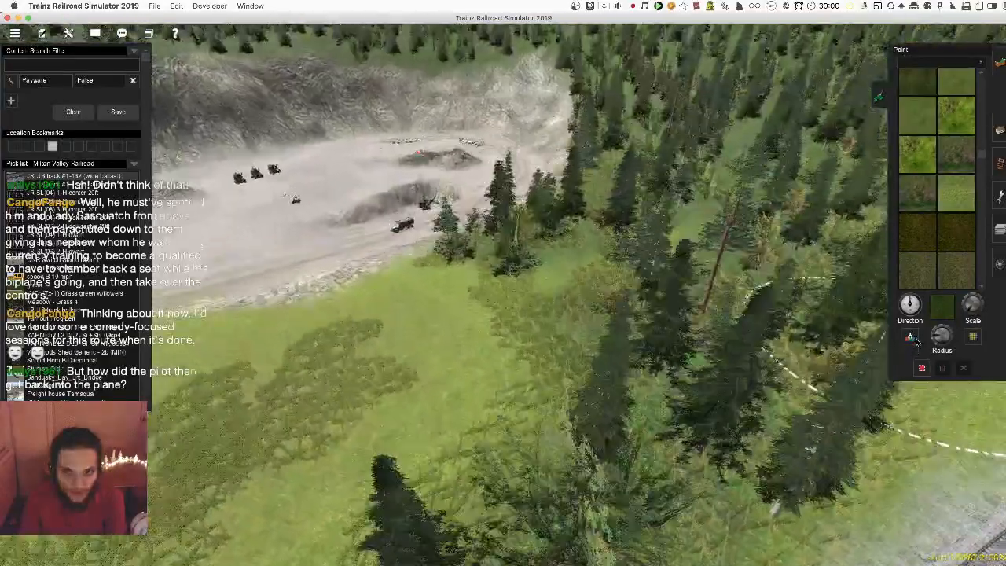
pyautogui.click(912, 338)
pyautogui.rightClick(186, 288)
pyautogui.scroll(3, 559, 310)
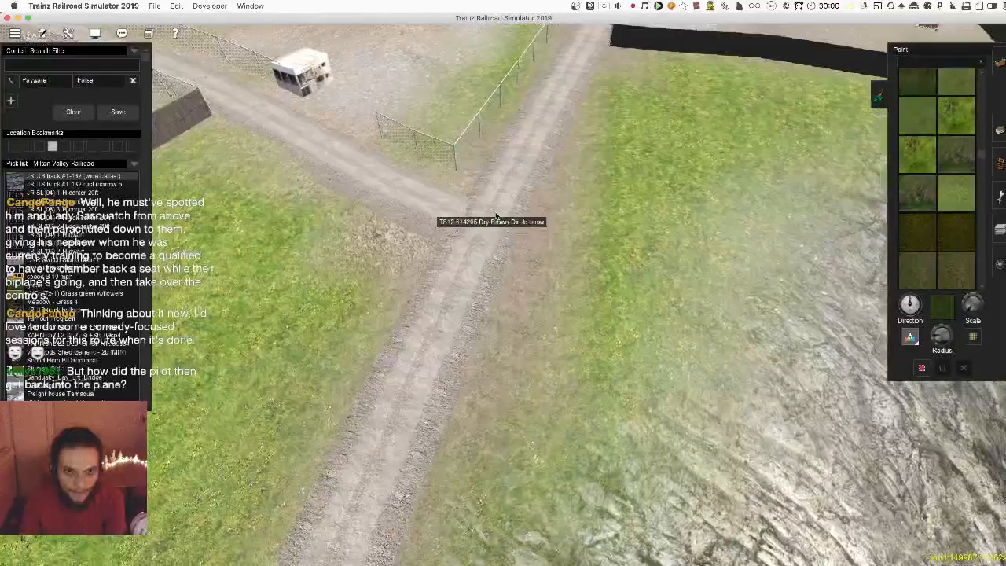
pyautogui.scroll(-5, 472, 251)
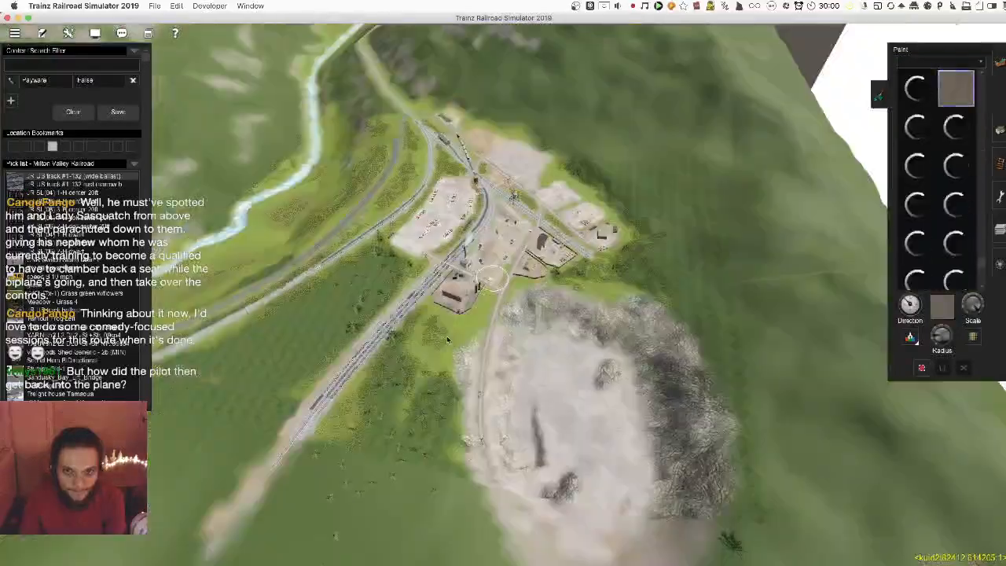
# Look over the river valley with the new road and travel along the route map to the farmland around New Washington
pyautogui.hotkey('ctrl', 'm')
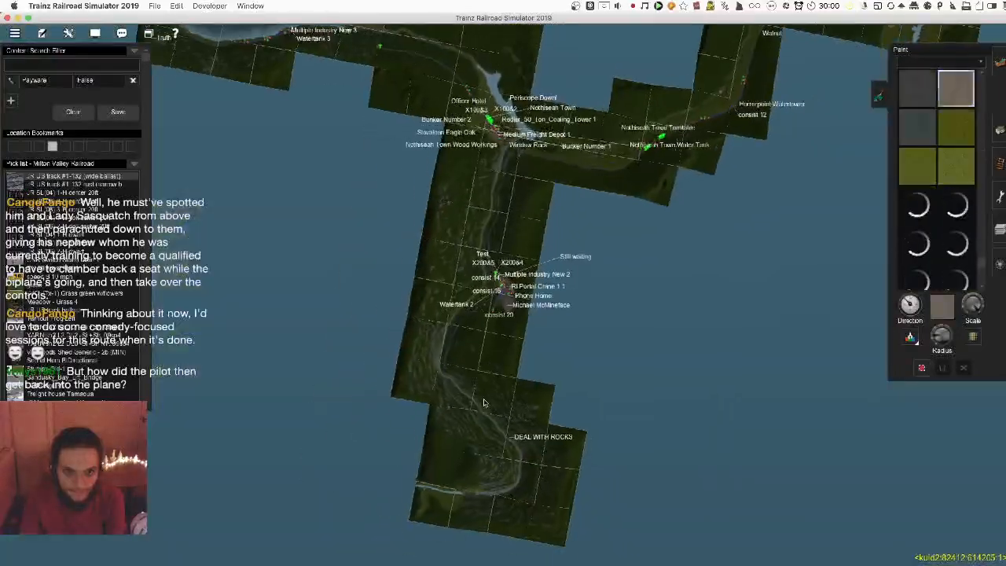
pyautogui.scroll(3, 438, 423)
pyautogui.scroll(5, 515, 313)
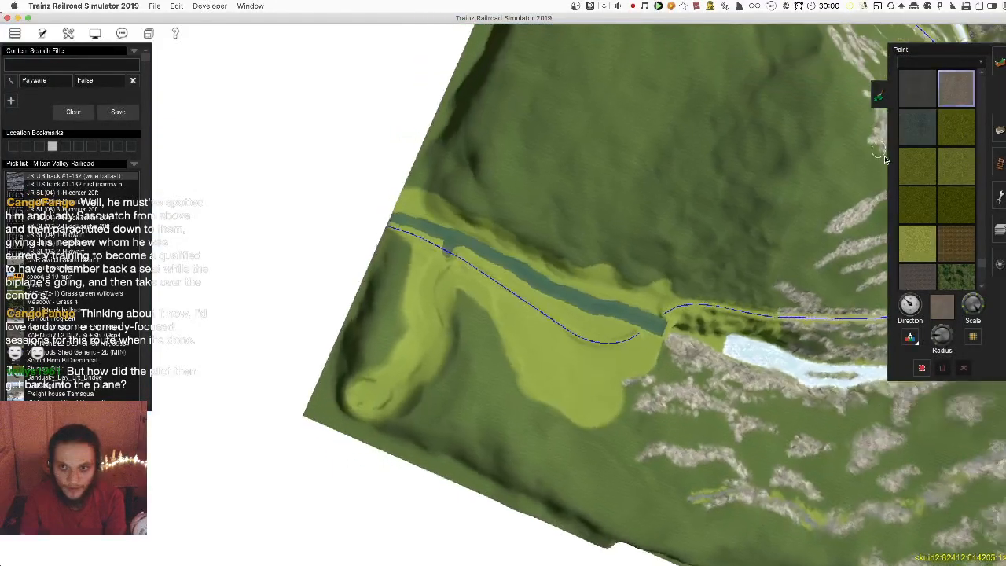
pyautogui.hotkey('ctrl', 'm')
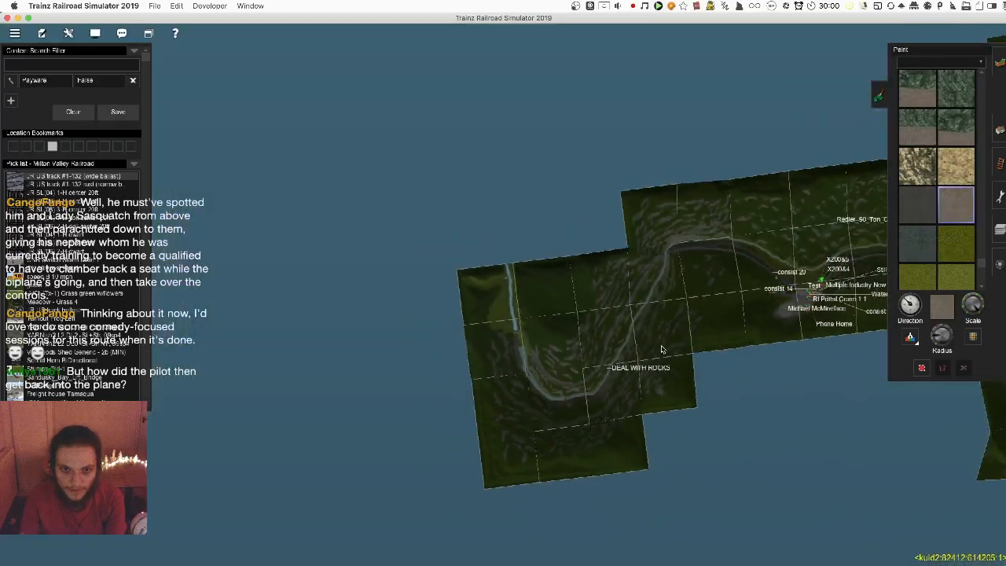
pyautogui.rightClick(778, 345)
pyautogui.scroll(-3, 775, 344)
pyautogui.rightClick(733, 512)
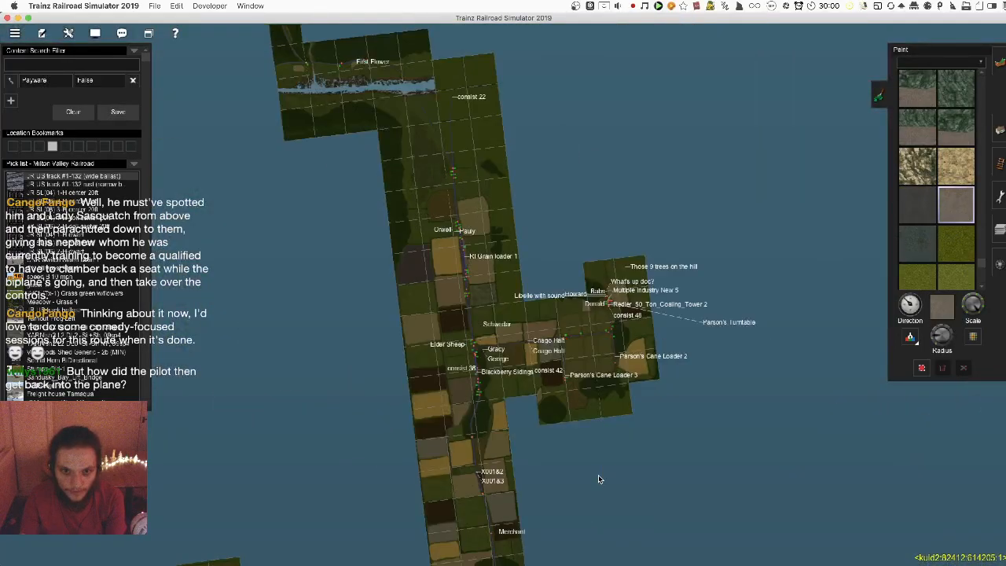
pyautogui.rightClick(489, 484)
pyautogui.rightClick(395, 509)
pyautogui.scroll(3, 525, 417)
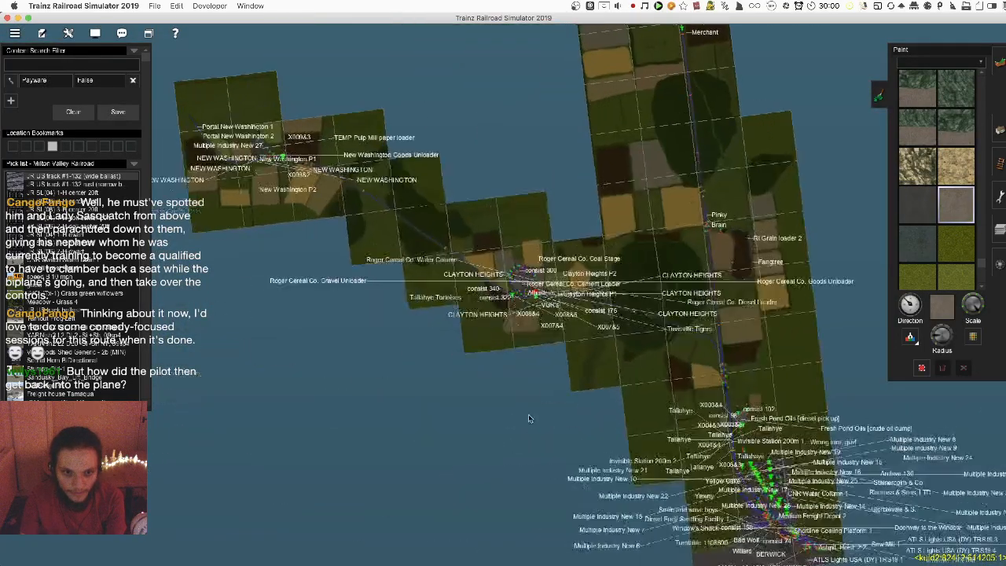
pyautogui.rightClick(257, 110)
pyautogui.scroll(4, 258, 112)
# Sample the TSM ballast 5 ground texture beside the dirt track where it crosses the double-track railway
pyautogui.hotkey('ctrl', 'm')
pyautogui.press('Left')
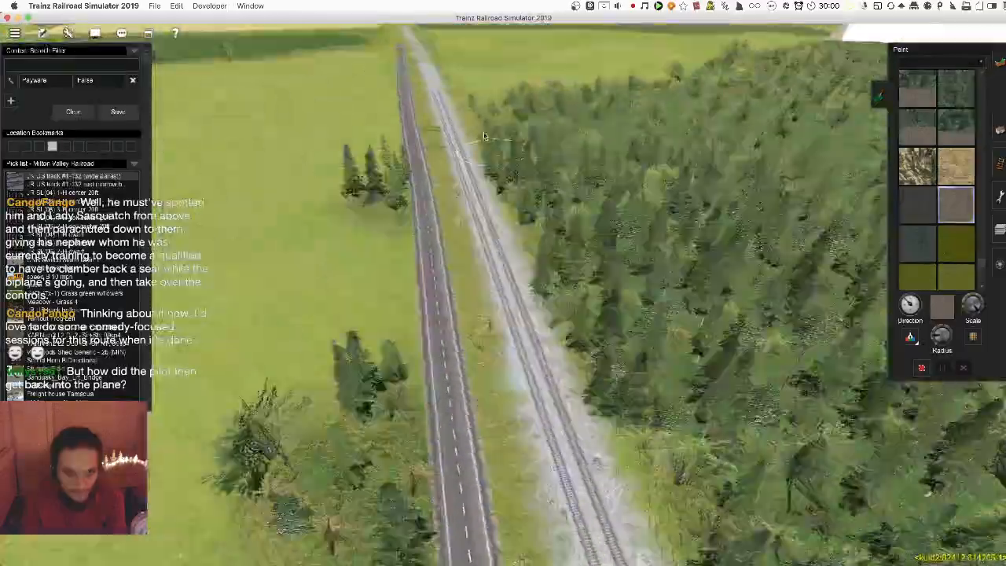
pyautogui.moveTo(484, 135); pyautogui.dragTo(536, 275, button='right')
pyautogui.press('Up')
pyautogui.press('Left')
pyautogui.scroll(5, 518, 276)
pyautogui.scroll(5, 482, 272)
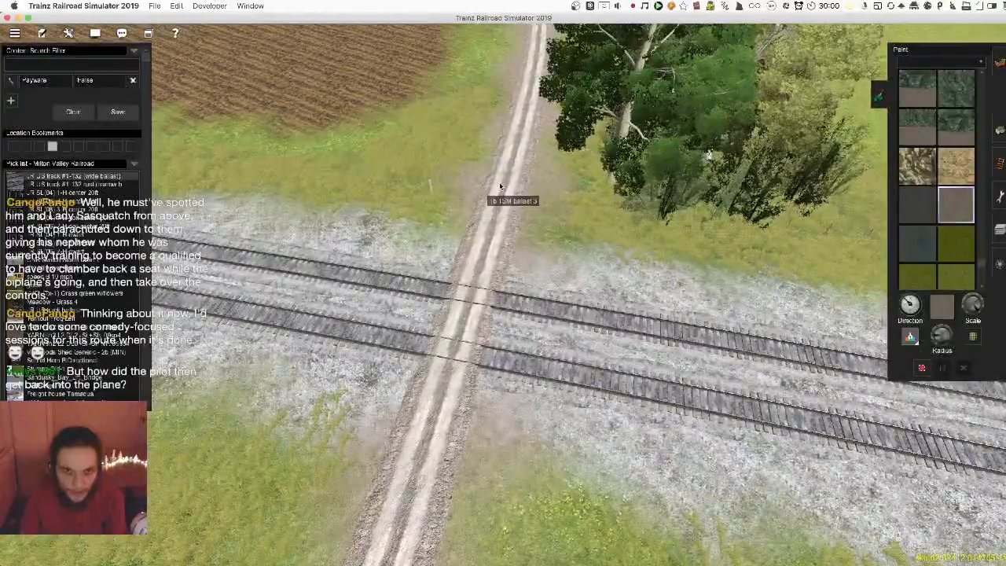
pyautogui.scroll(-10, 500, 187)
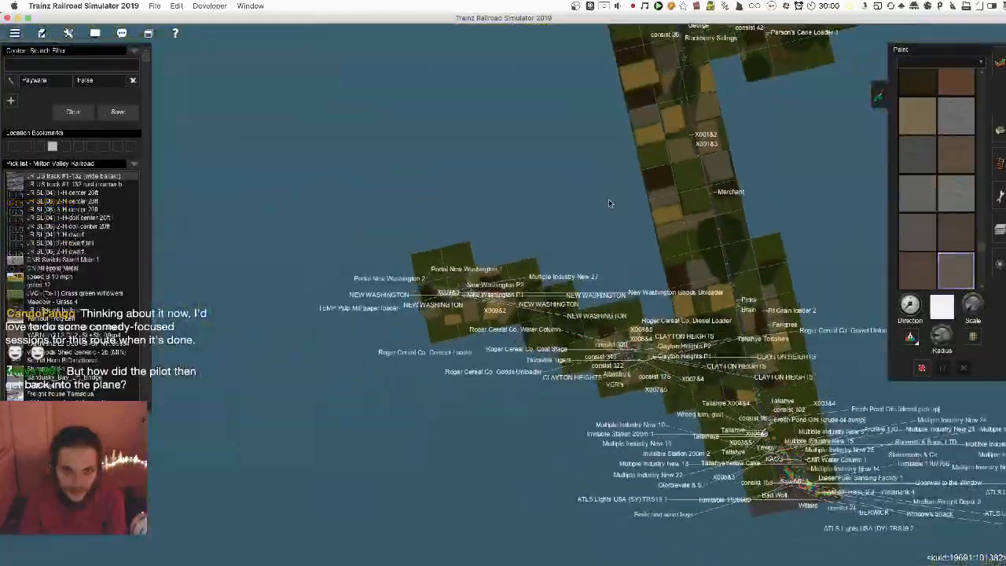
# Return to the embankment between the road and the railway near the truss bridge and select the tan dirt texture
pyautogui.moveTo(609, 203); pyautogui.dragTo(280, 135, button='right')
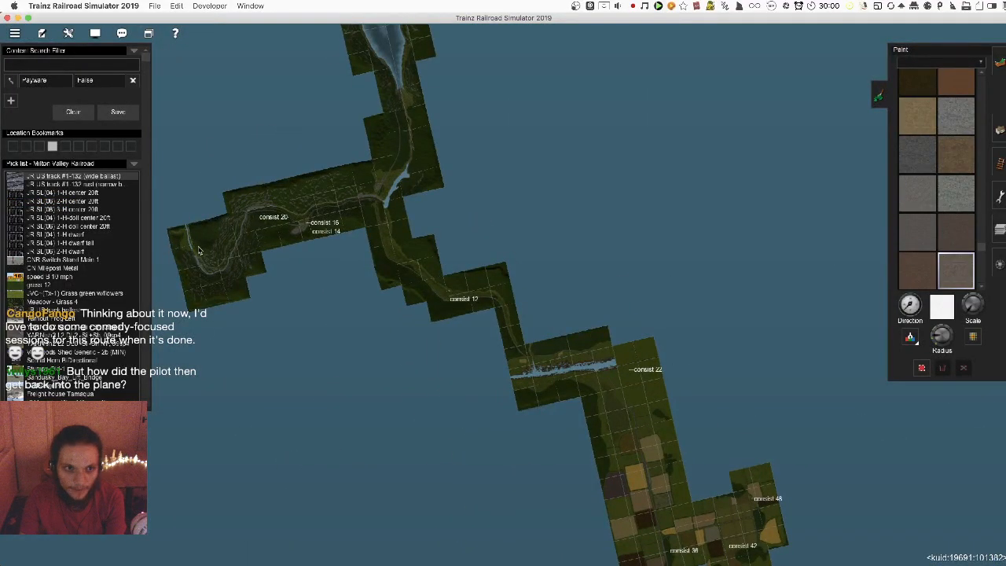
pyautogui.moveTo(201, 250); pyautogui.dragTo(476, 233, button='right')
pyautogui.scroll(8, 550, 287)
pyautogui.scroll(10, 529, 283)
pyautogui.moveTo(492, 198); pyautogui.dragTo(509, 250, button='right')
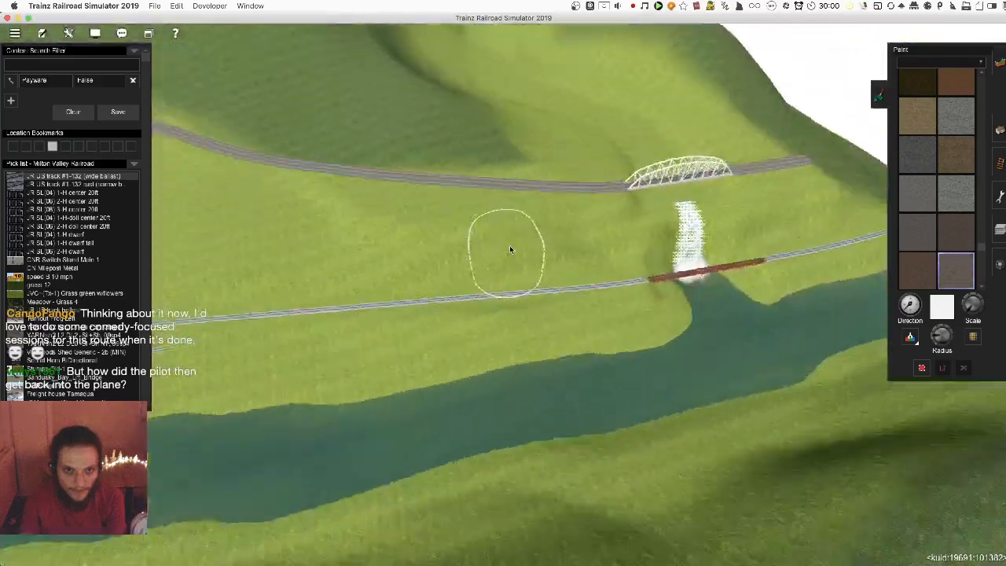
pyautogui.press('Left')
pyautogui.scroll(5, 511, 249)
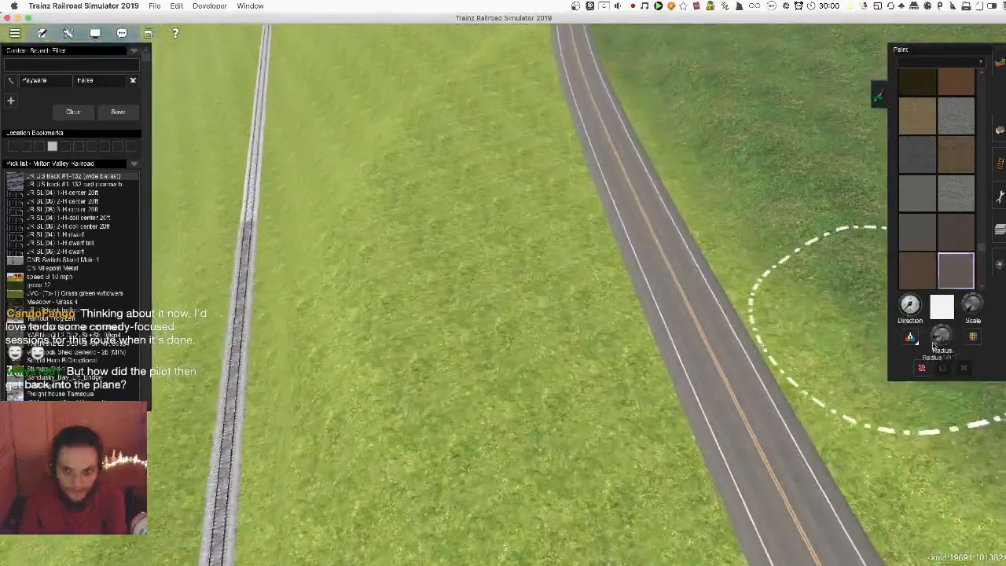
pyautogui.press('Down')
pyautogui.click(906, 112)
# Try painting tan dirt strokes on the grass beside the road and undo them
pyautogui.moveTo(578, 303)
pyautogui.mouseDown()
pyautogui.moveTo(454, 227)
pyautogui.moveTo(560, 209)
pyautogui.mouseUp()
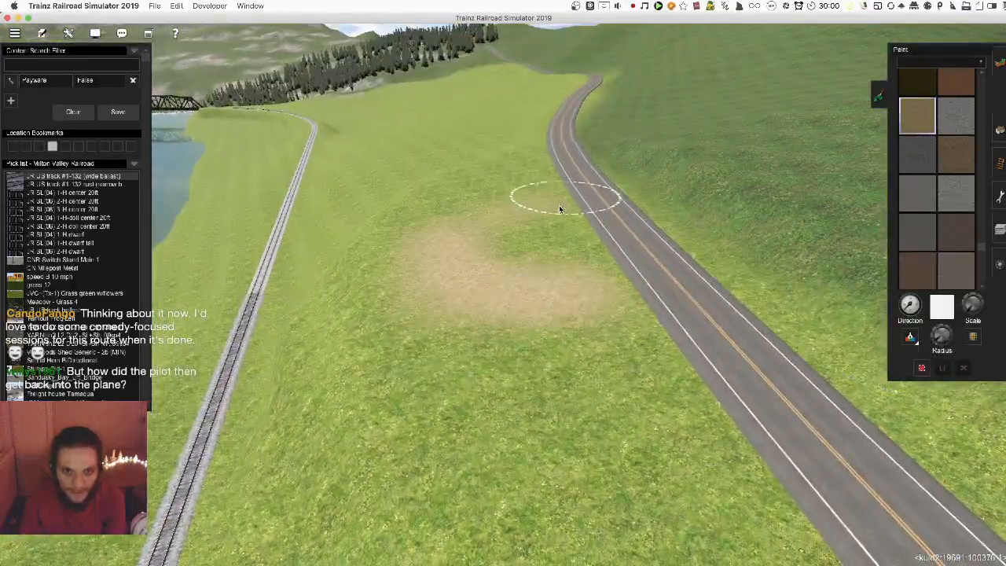
pyautogui.press('Up')
pyautogui.moveTo(474, 234)
pyautogui.mouseDown()
pyautogui.moveTo(528, 134)
pyautogui.moveTo(529, 150)
pyautogui.mouseUp()
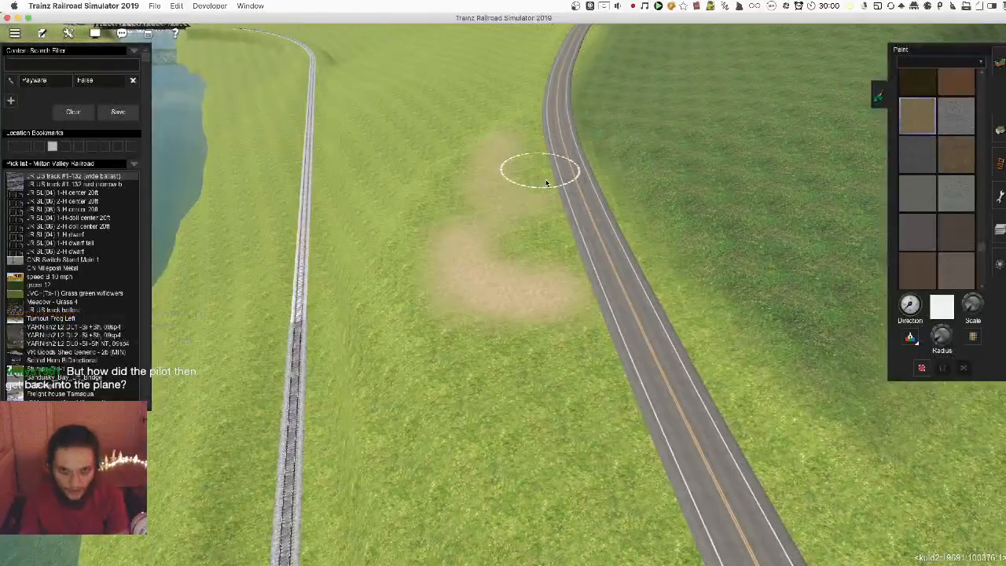
pyautogui.press('super+z')
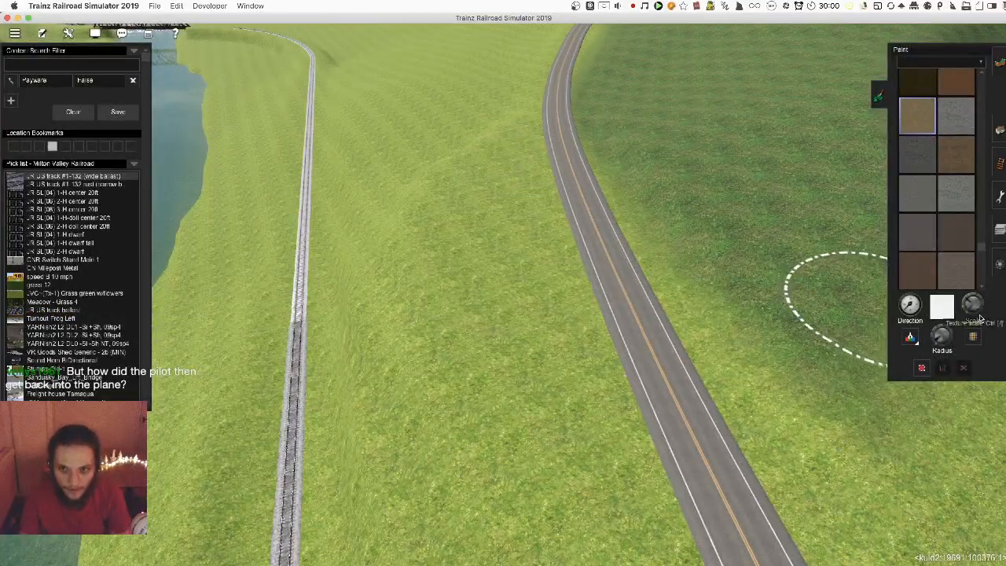
# Paint a tan dirt lay-by on the flat embankment inside the road's bend, filling it up to the road edge
pyautogui.moveTo(529, 151)
pyautogui.mouseDown()
pyautogui.moveTo(506, 206)
pyautogui.moveTo(437, 260)
pyautogui.mouseUp()
pyautogui.rightClick(550, 380)
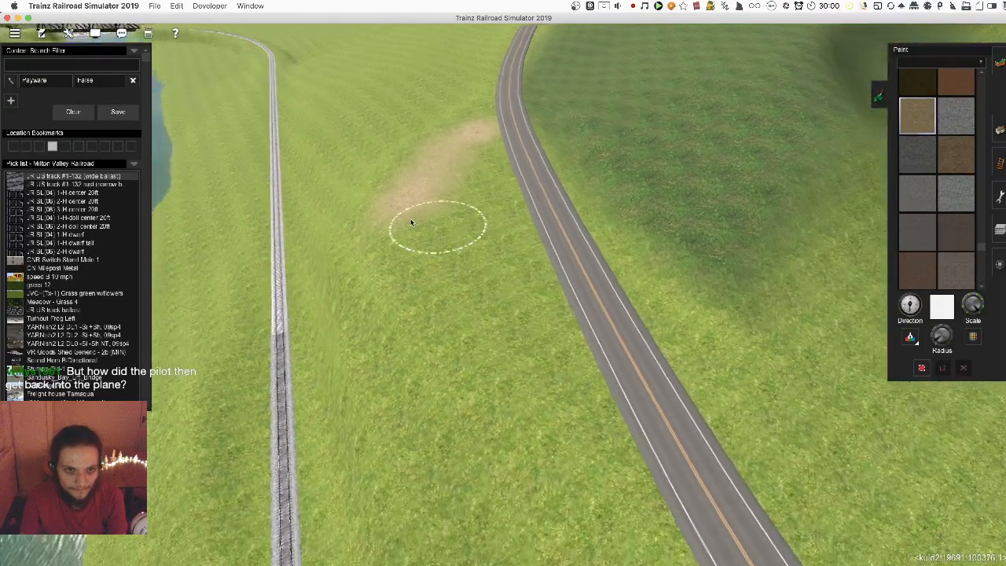
pyautogui.moveTo(403, 221); pyautogui.dragTo(489, 324)
pyautogui.press('Down')
pyautogui.press('Up')
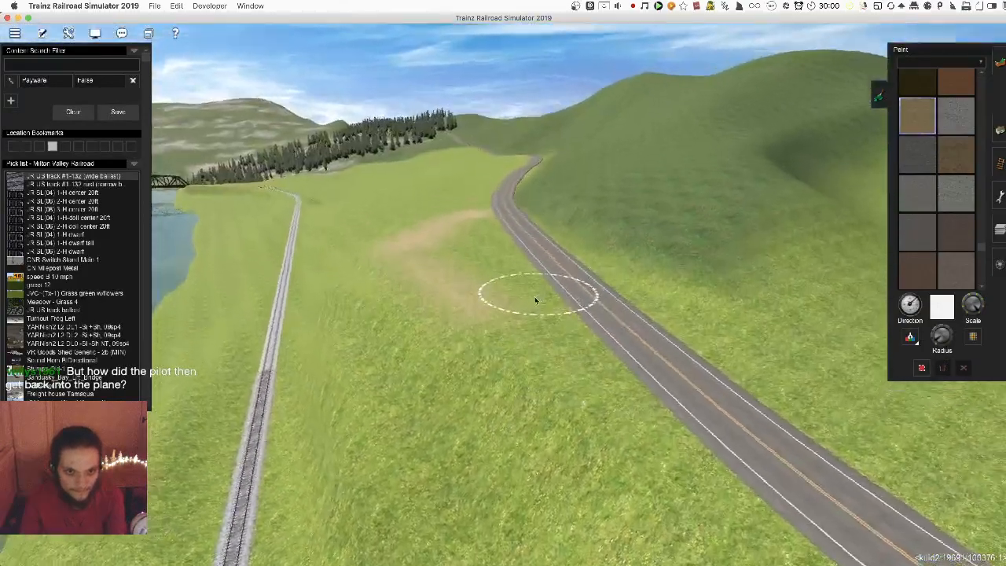
pyautogui.moveTo(625, 379)
pyautogui.mouseDown()
pyautogui.moveTo(549, 317)
pyautogui.moveTo(483, 197)
pyautogui.moveTo(495, 190)
pyautogui.mouseUp()
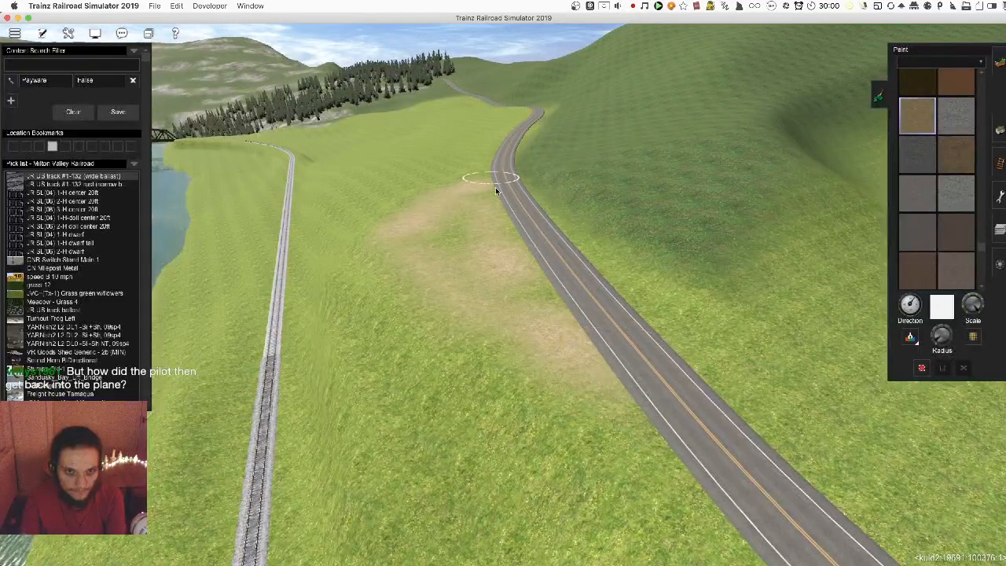
pyautogui.moveTo(537, 311); pyautogui.dragTo(471, 220)
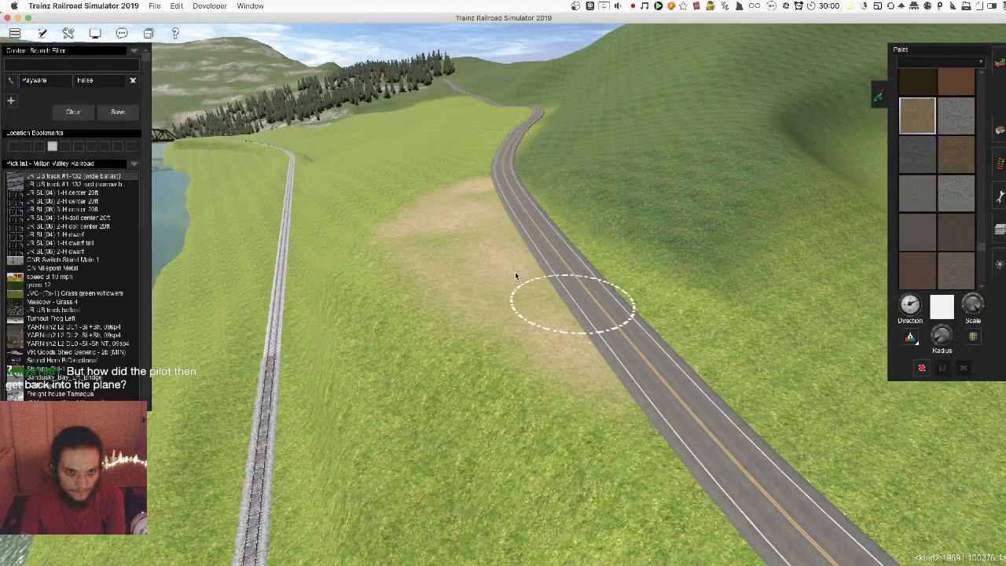
pyautogui.moveTo(572, 344)
pyautogui.mouseDown()
pyautogui.moveTo(433, 258)
pyautogui.moveTo(419, 270)
pyautogui.mouseUp()
pyautogui.moveTo(579, 365); pyautogui.dragTo(510, 216)
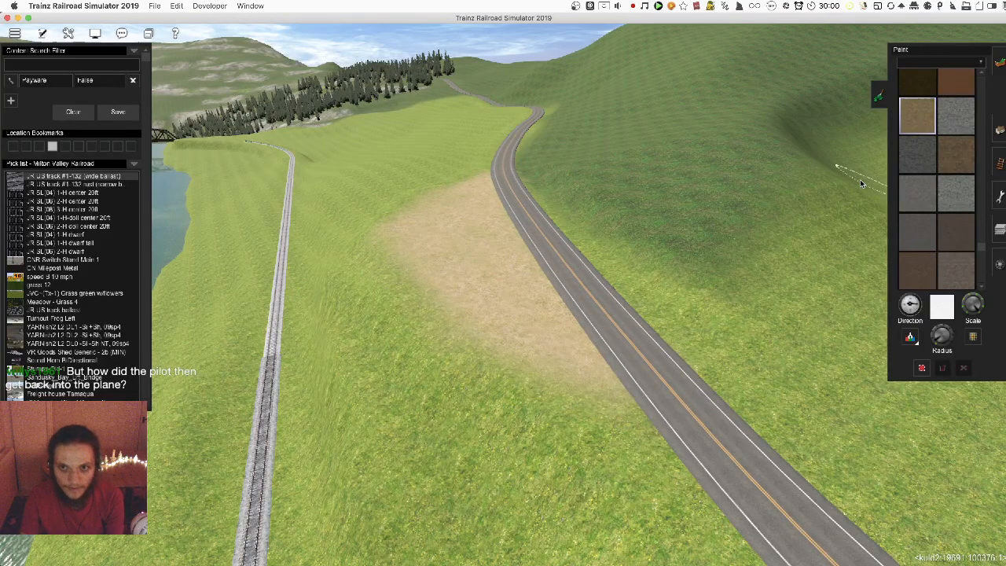
# Blend patches of the grey gravel texture over the tan dirt lay-by beside the road
pyautogui.click(915, 161)
pyautogui.press('Up')
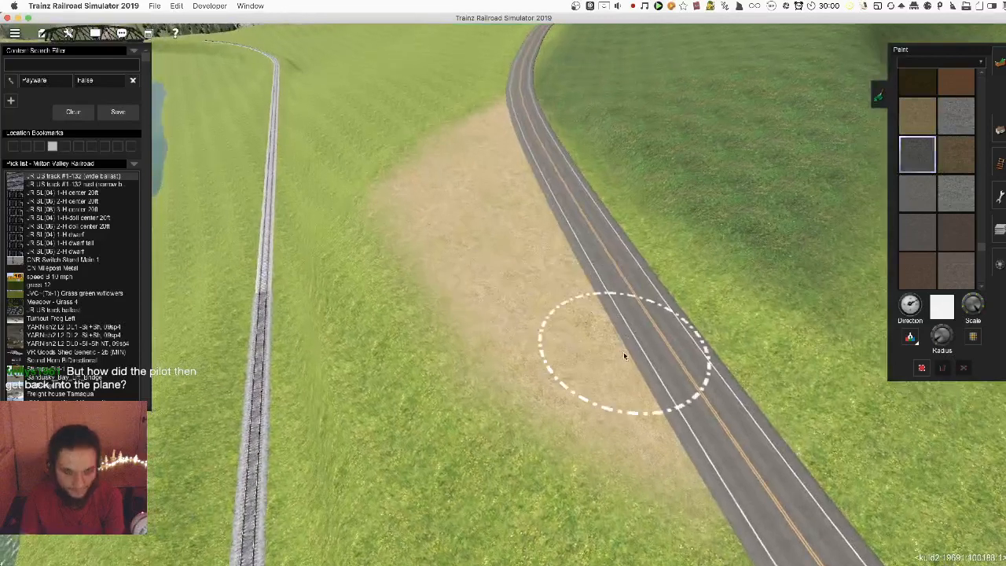
pyautogui.moveTo(621, 356); pyautogui.dragTo(461, 148)
pyautogui.moveTo(607, 323)
pyautogui.mouseDown()
pyautogui.moveTo(573, 260)
pyautogui.moveTo(622, 409)
pyautogui.moveTo(469, 291)
pyautogui.moveTo(564, 256)
pyautogui.moveTo(431, 228)
pyautogui.mouseUp()
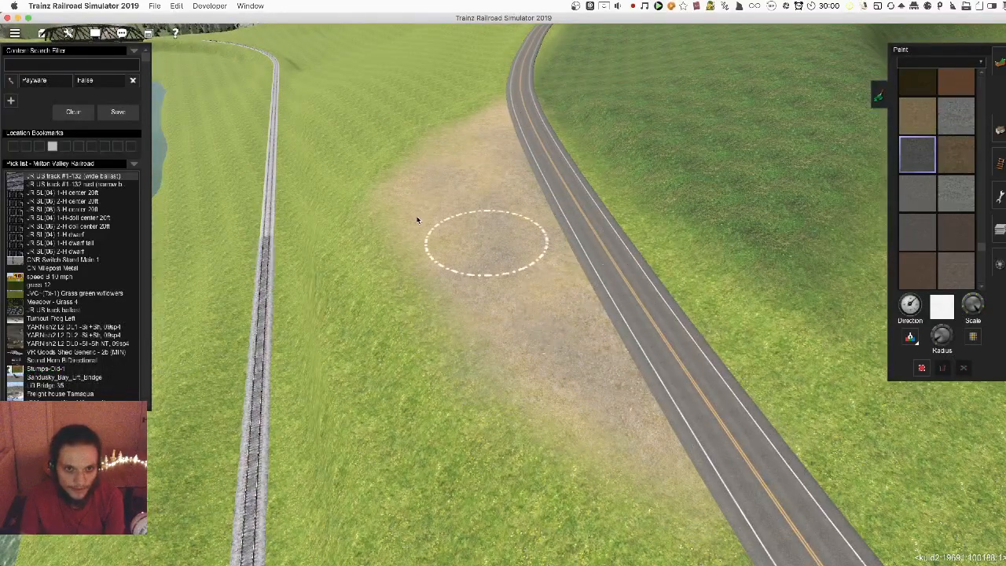
pyautogui.moveTo(475, 149); pyautogui.dragTo(514, 111)
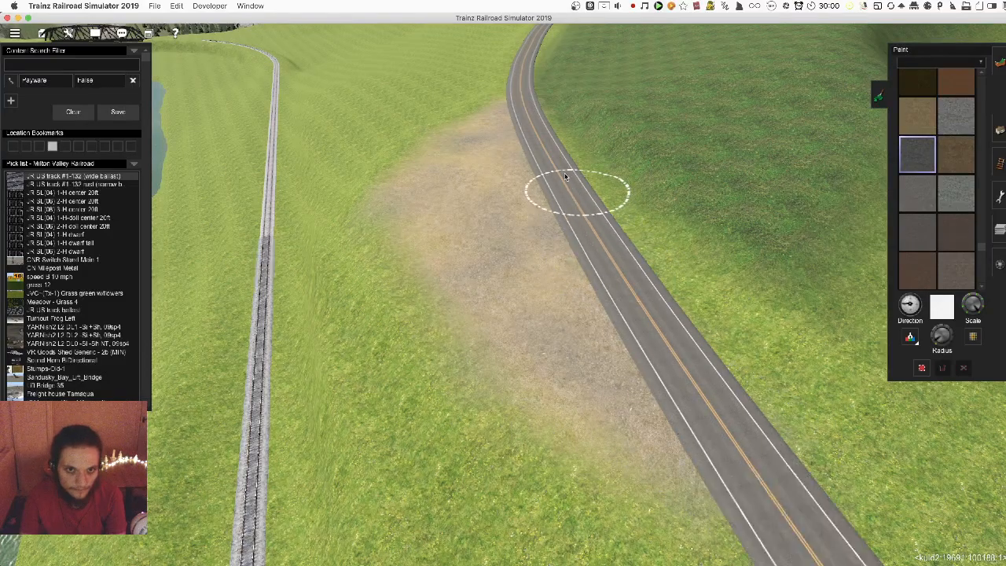
# Examine the painted lay-by from the river side, along the road and from the slope above the railway
pyautogui.press('Down')
pyautogui.press('Left')
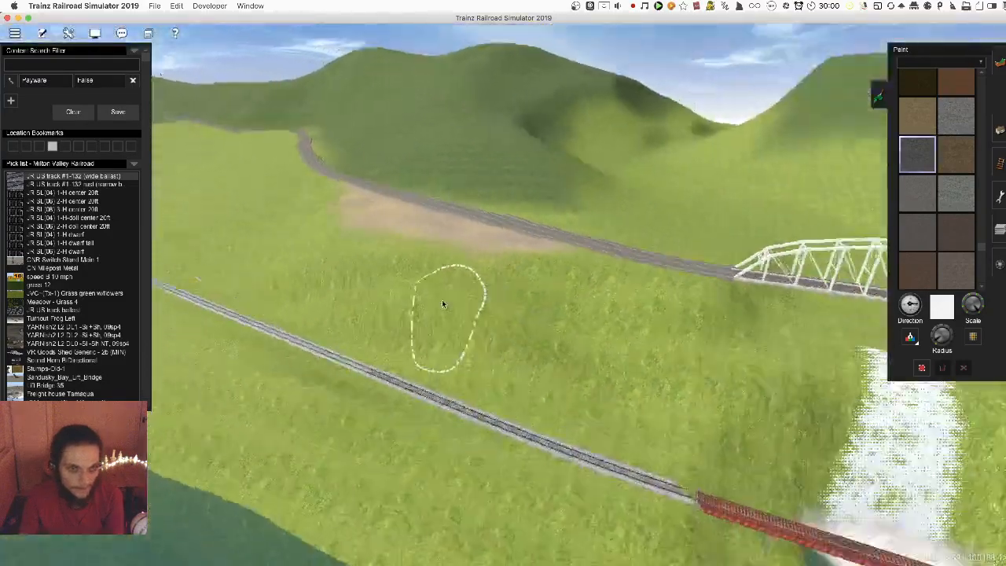
pyautogui.press('Left')
pyautogui.press('Down')
pyautogui.press('Up')
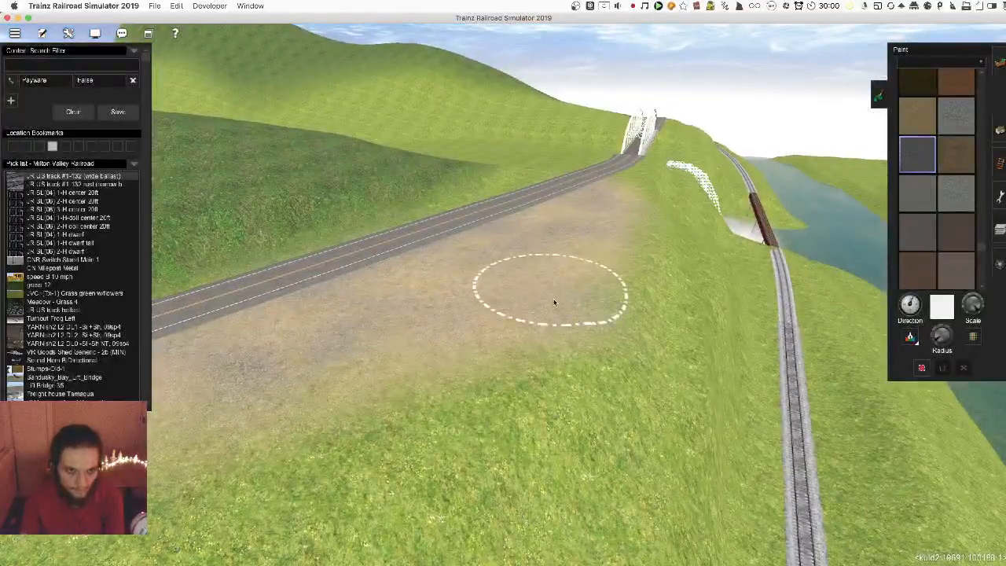
pyautogui.rightClick(500, 401)
pyautogui.press('Right')
pyautogui.rightClick(474, 267)
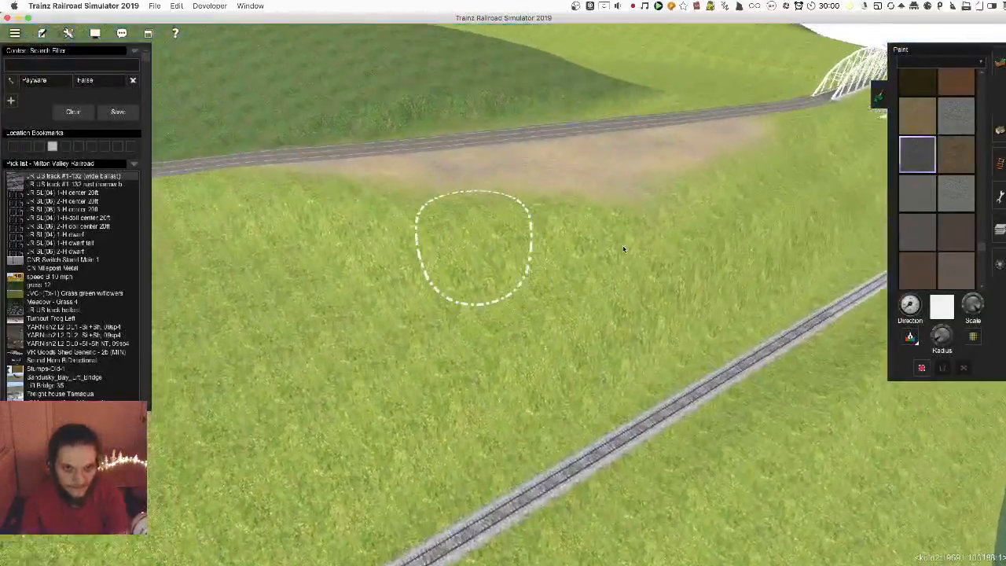
# Select the tan dirt texture again and check the lay-by's edges from the slope, track level and above the truss bridge
pyautogui.click(921, 122)
pyautogui.rightClick(424, 255)
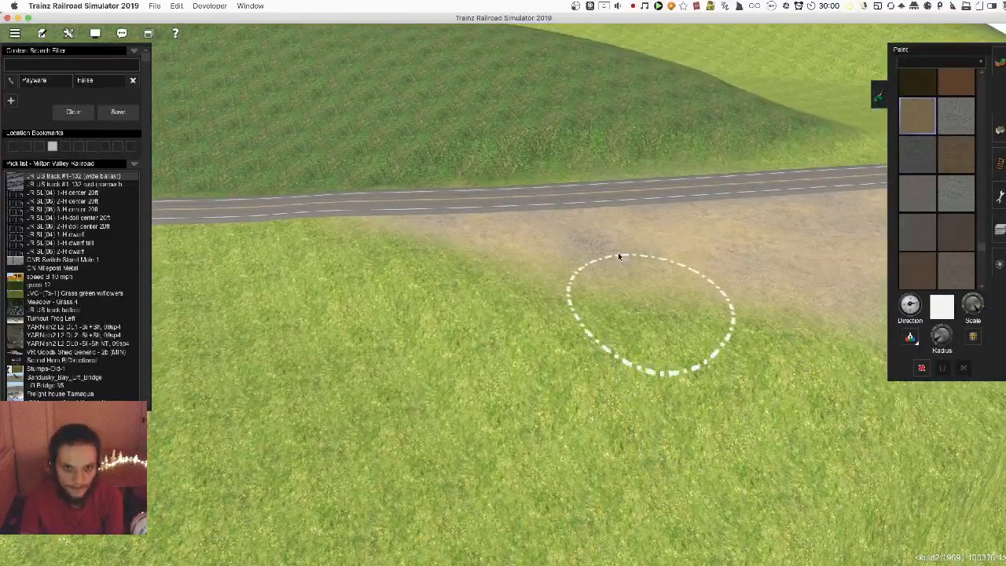
pyautogui.rightClick(612, 403)
pyautogui.press('Left')
pyautogui.press('Down')
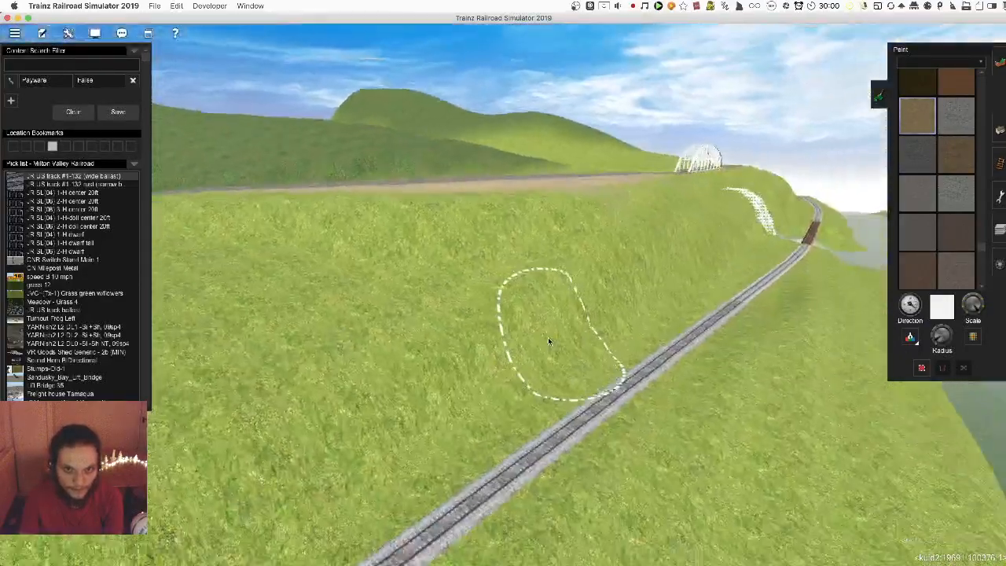
pyautogui.scroll(-5, 580, 292)
pyautogui.press('Left')
pyautogui.press('Up')
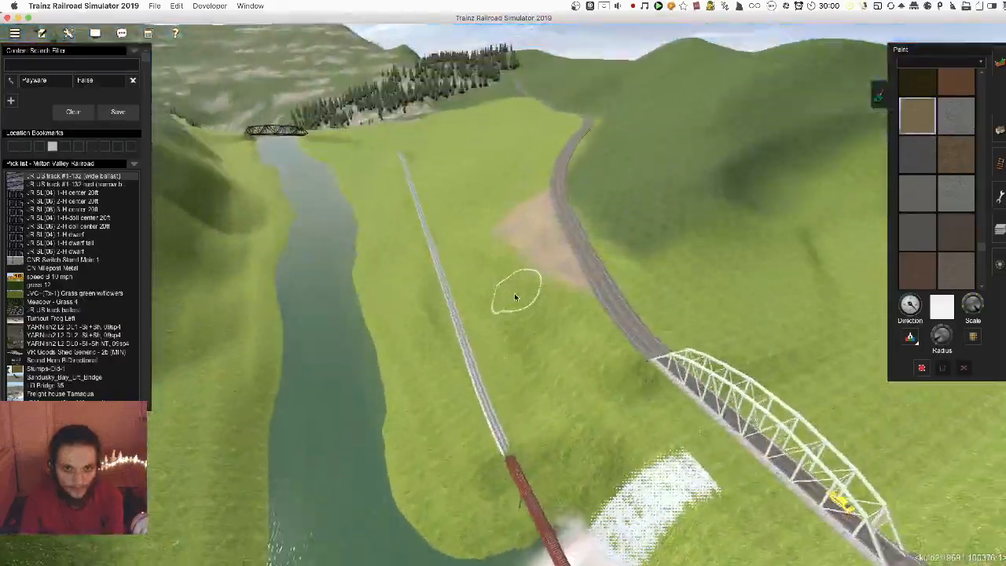
# Inspect the lay-by from road level and close the Paint tools
pyautogui.press('Left')
pyautogui.press('Down')
pyautogui.scroll(8, 518, 293)
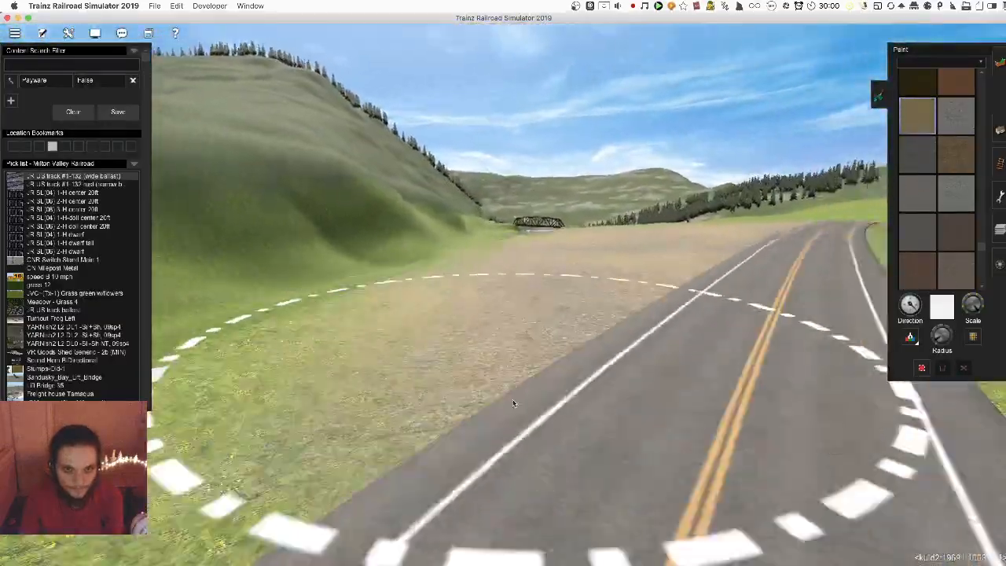
pyautogui.scroll(-6, 503, 361)
pyautogui.rightClick(486, 313)
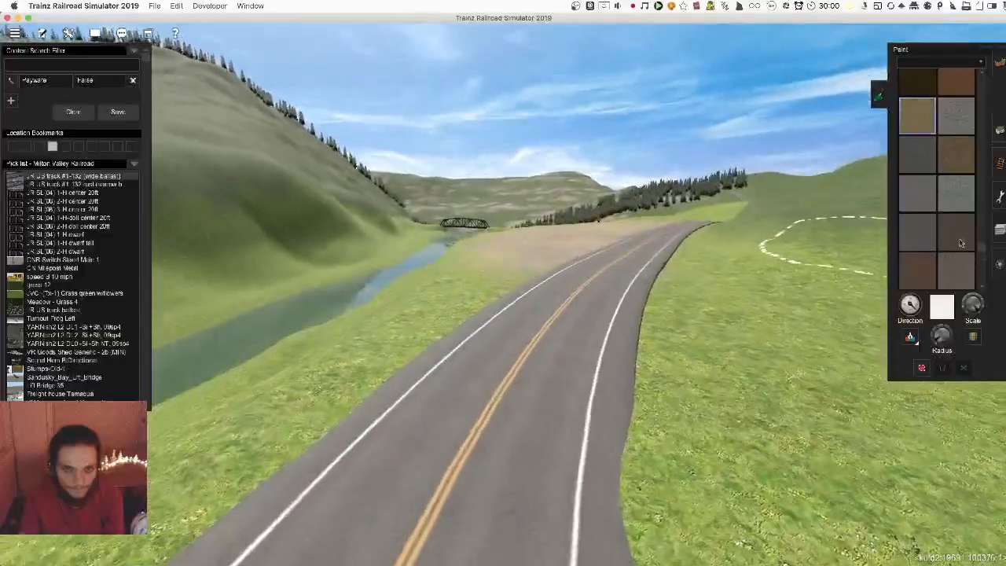
pyautogui.doubleClick(1000, 230)
pyautogui.rightClick(577, 429)
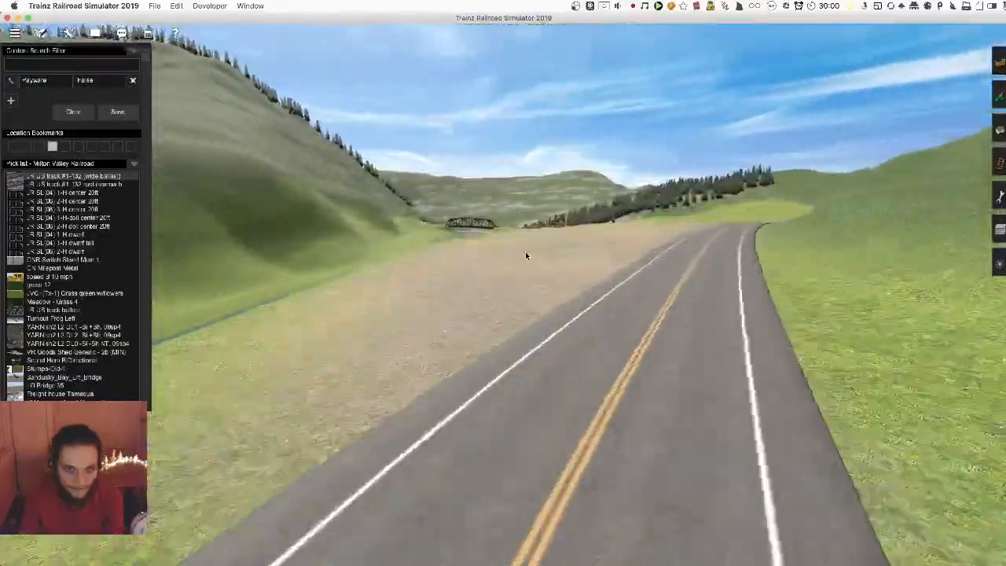
# Examine the lay-by from the road, along its river-side edge and from the slope above the red railway trestle
pyautogui.scroll(-5, 532, 432)
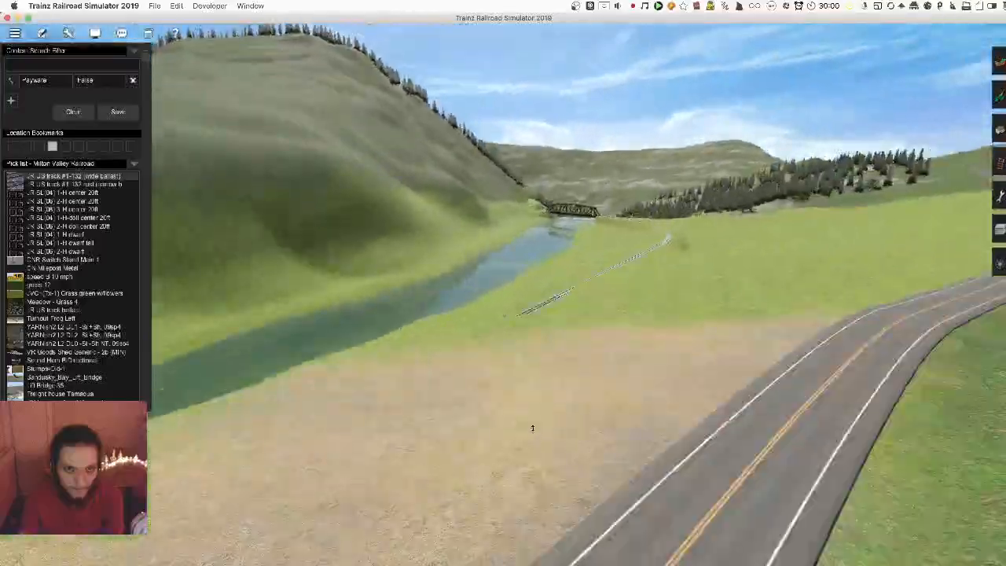
pyautogui.press('Up')
pyautogui.rightClick(496, 228)
pyautogui.press('Down')
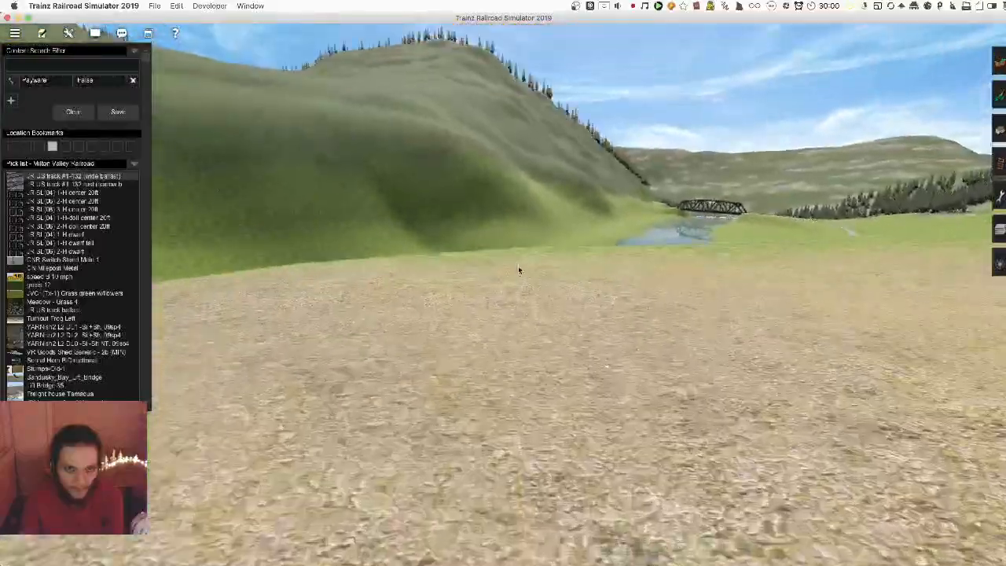
pyautogui.rightClick(555, 277)
pyautogui.press('Up')
pyautogui.rightClick(608, 243)
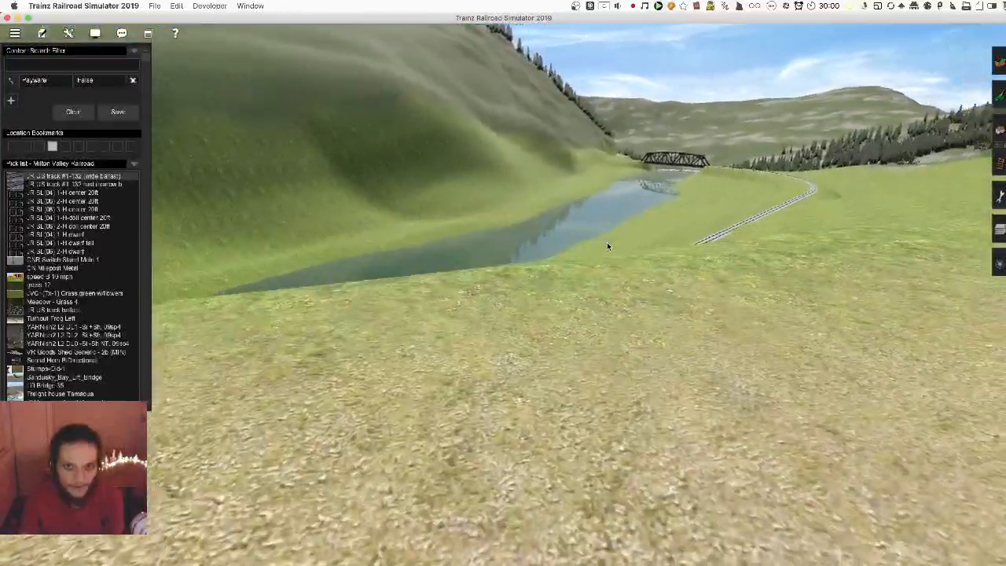
pyautogui.press('Down')
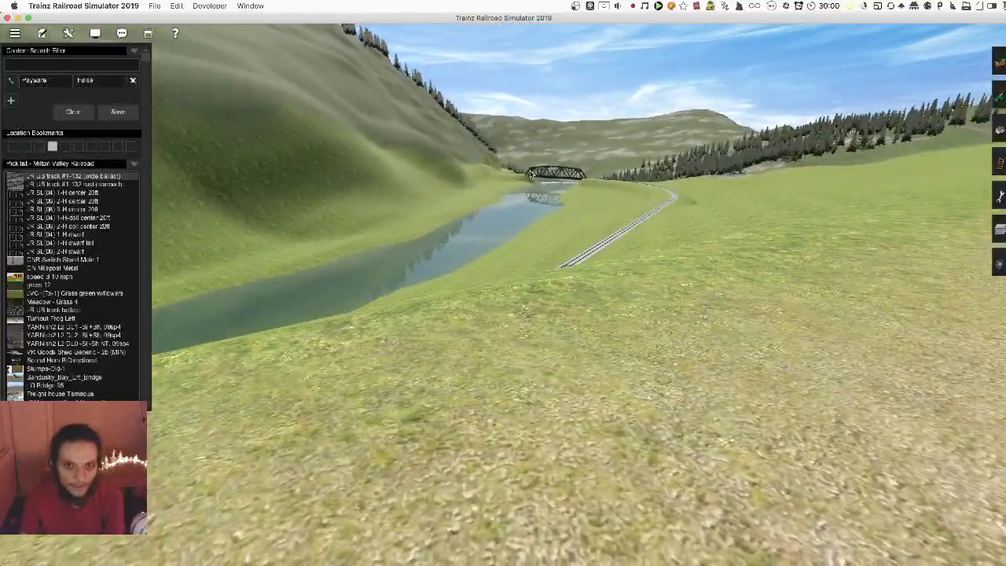
pyautogui.press('Left')
pyautogui.press('Left')
pyautogui.rightClick(519, 233)
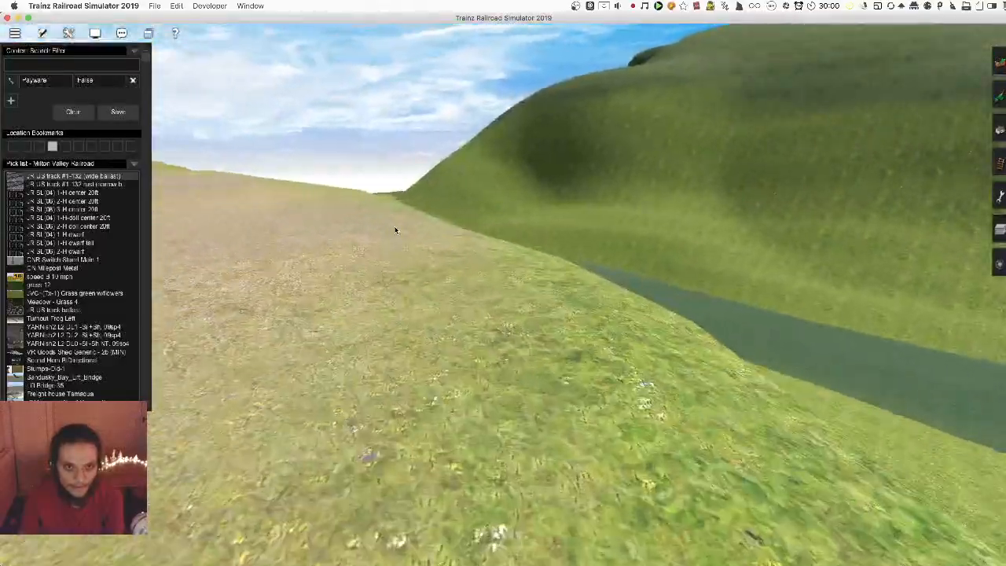
pyautogui.rightClick(389, 228)
pyautogui.press('Left')
pyautogui.rightClick(466, 225)
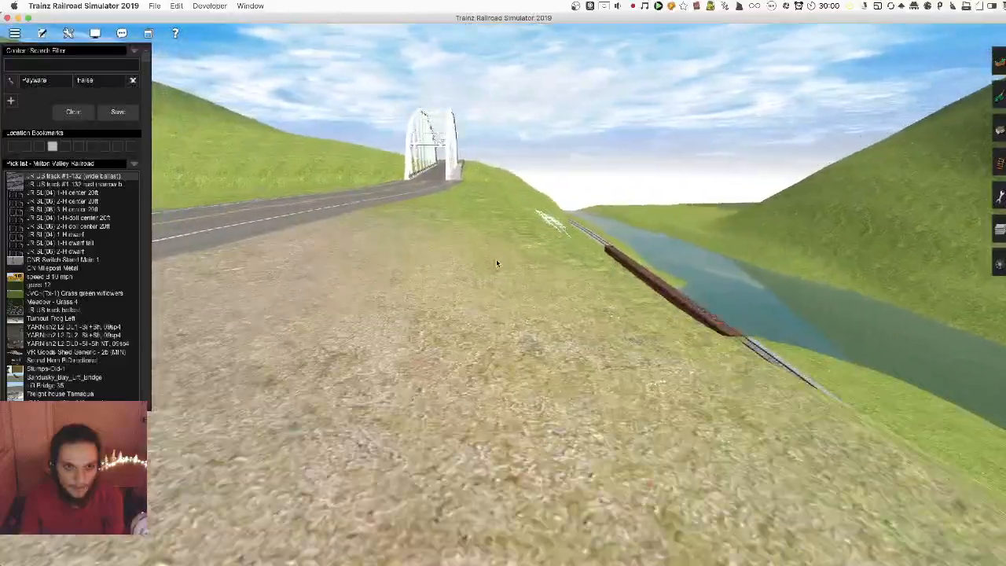
pyautogui.rightClick(544, 297)
pyautogui.rightClick(581, 354)
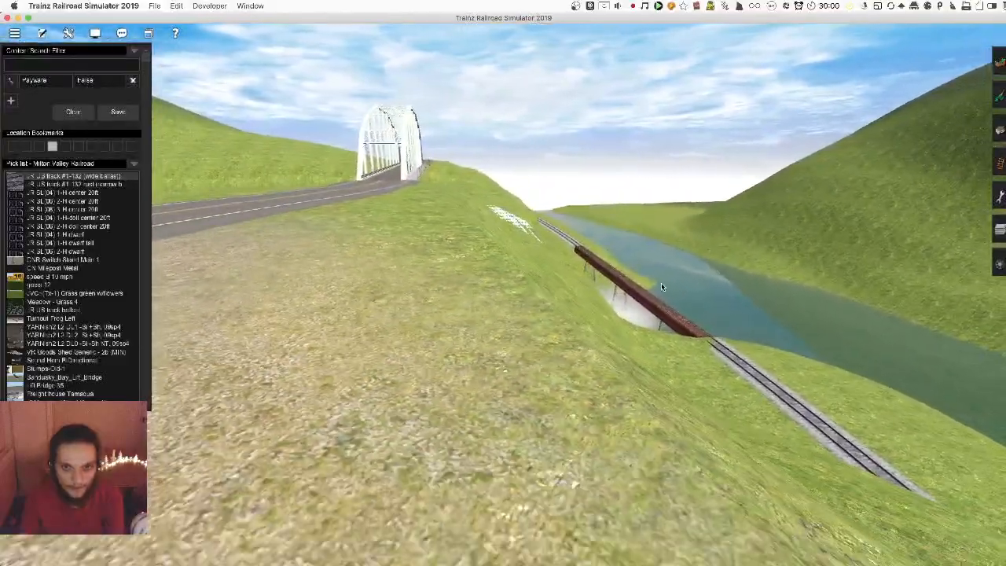
# Examine the white truss road bridge from its approach, from the deck and from above the waterfall
pyautogui.rightClick(422, 232)
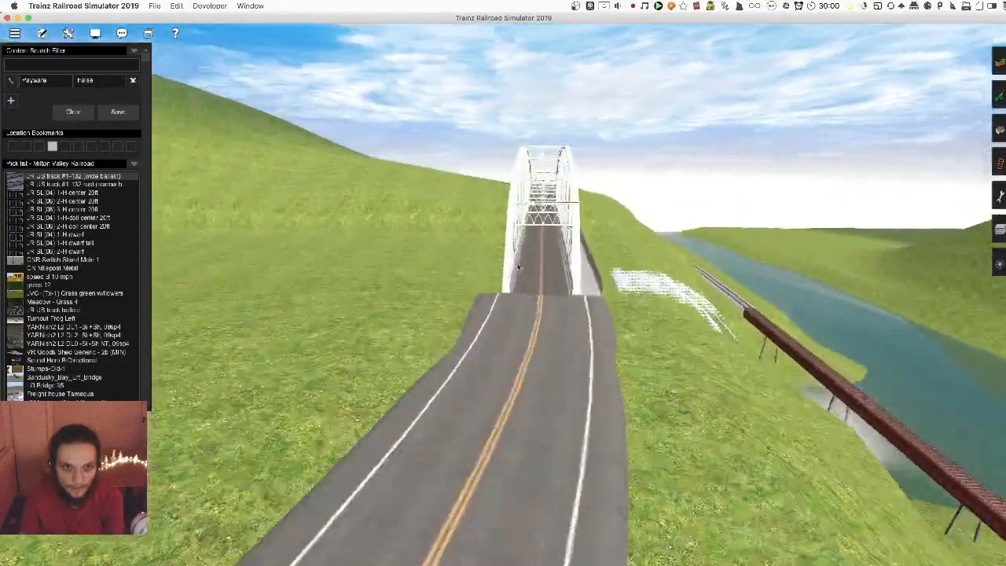
pyautogui.rightClick(510, 263)
pyautogui.rightClick(536, 287)
pyautogui.rightClick(547, 308)
pyautogui.press('Right')
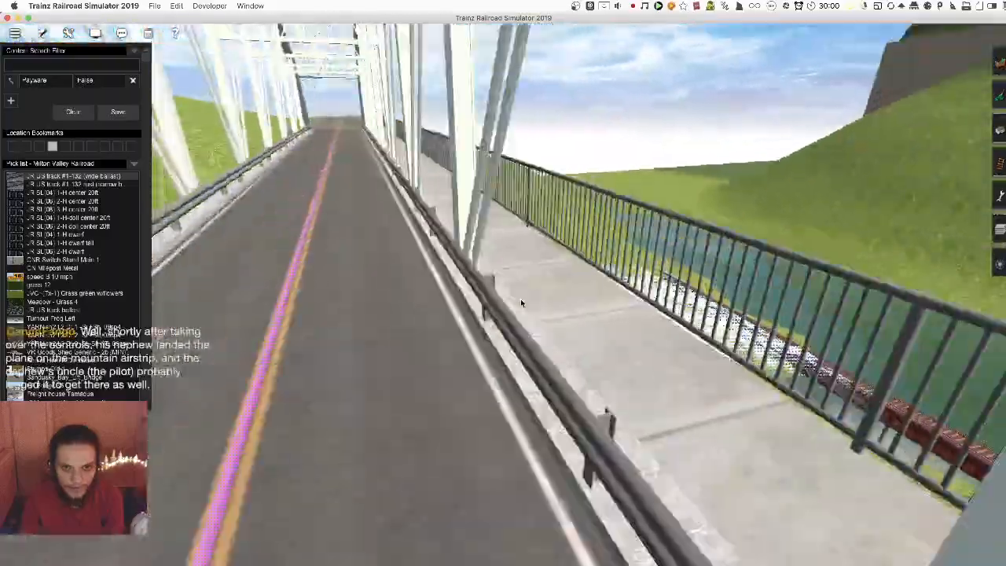
pyautogui.press('Up')
pyautogui.rightClick(523, 296)
pyautogui.rightClick(562, 239)
pyautogui.press('Left')
pyautogui.scroll(-4, 597, 267)
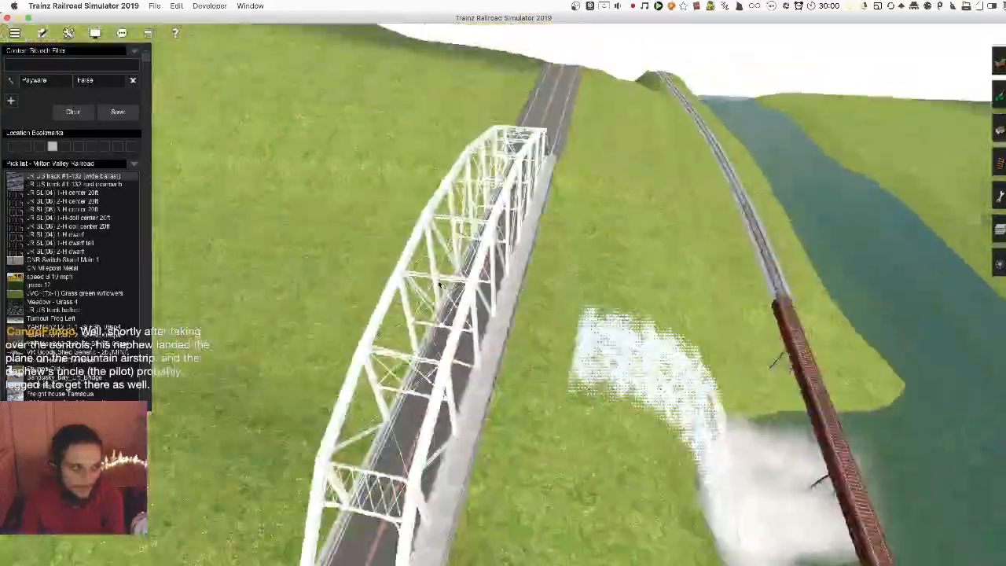
pyautogui.rightClick(445, 289)
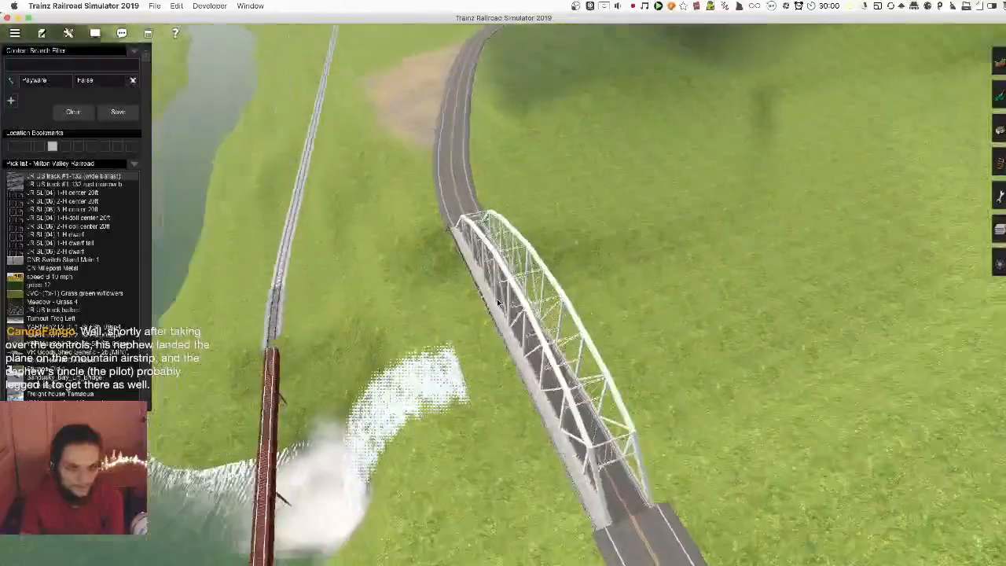
pyautogui.press('Down')
pyautogui.press('Left')
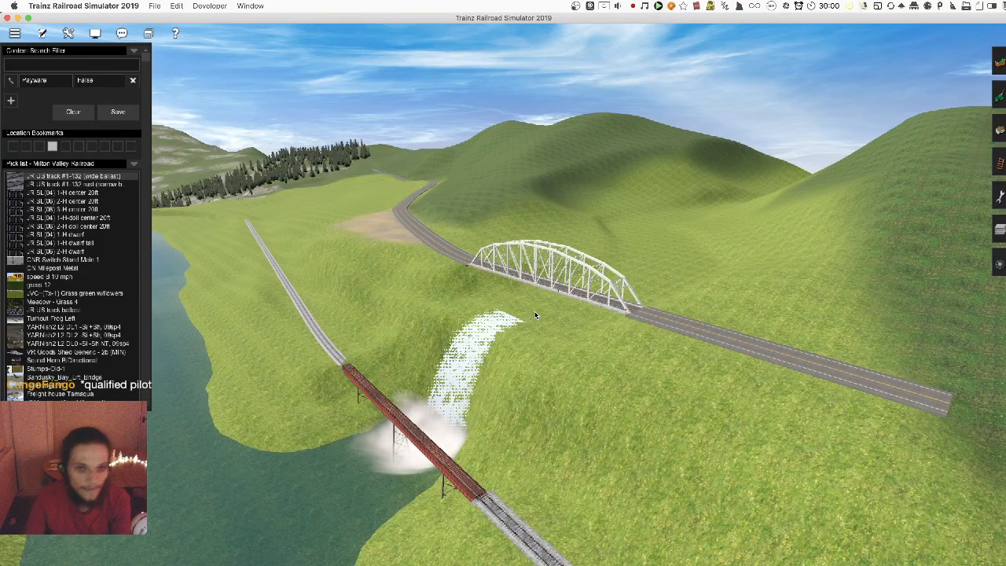
# Open the Paint tools and sample the green grass texture from the ground beside the waterfall trestle
pyautogui.press('Right')
pyautogui.scroll(4, 487, 284)
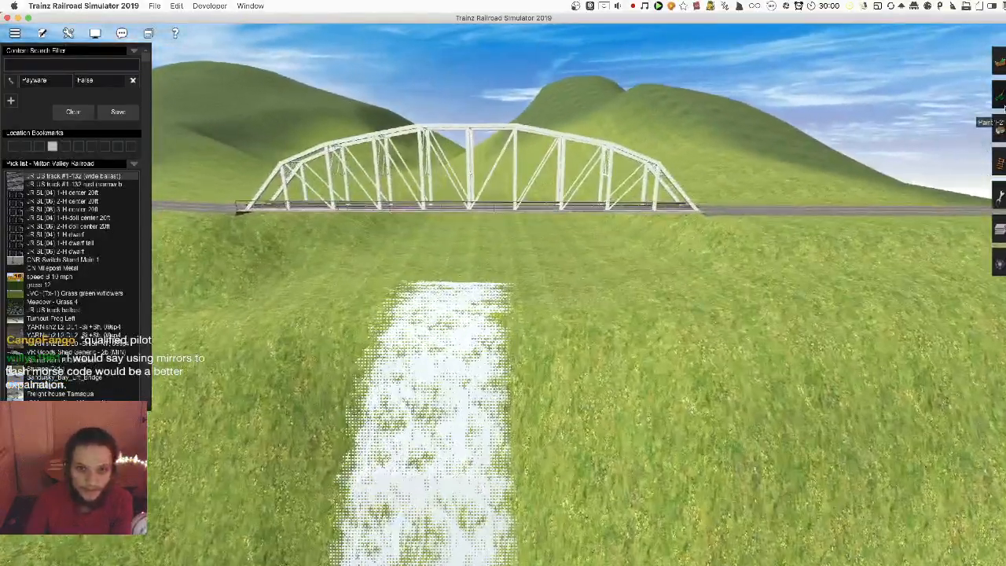
pyautogui.click(1000, 94)
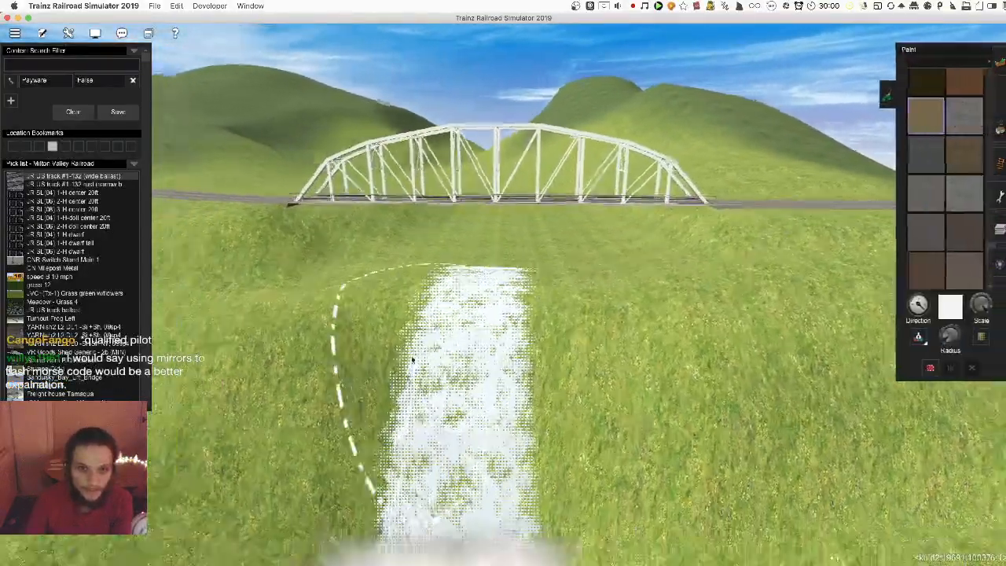
pyautogui.scroll(-5, 418, 354)
pyautogui.press('Up')
pyautogui.scroll(-4, 786, 308)
pyautogui.click(911, 338)
pyautogui.press('Right')
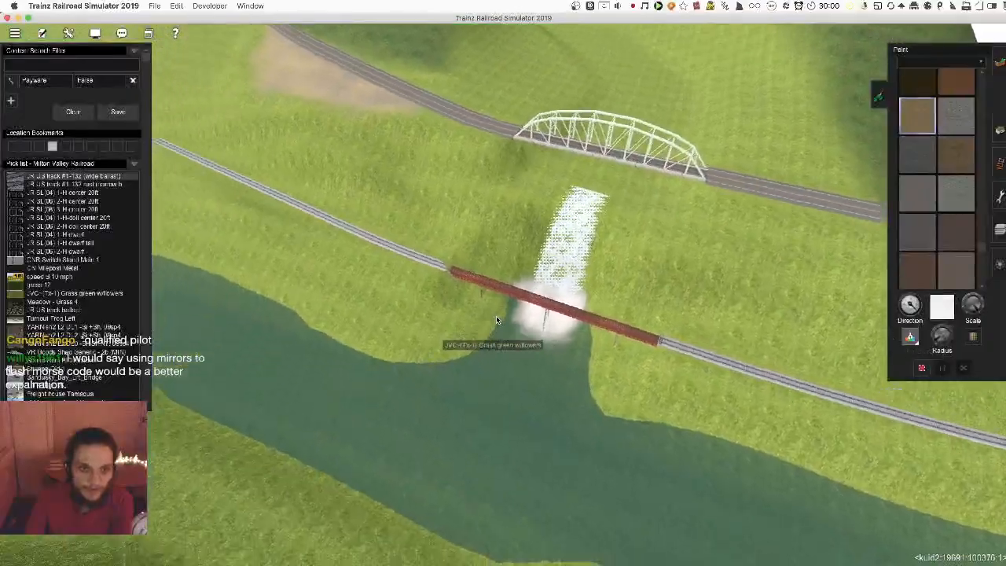
pyautogui.click(499, 262)
# Sample the grey gravel texture from the verge of the existing road through the forest
pyautogui.press('Down')
pyautogui.press('Right')
pyautogui.scroll(-4, 618, 269)
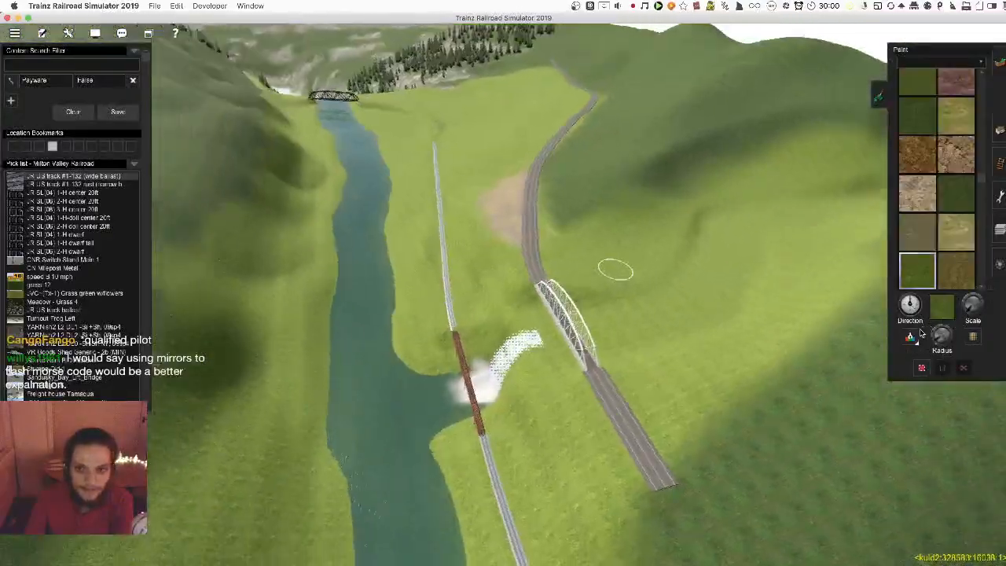
pyautogui.rightClick(642, 208)
pyautogui.rightClick(430, 141)
pyautogui.rightClick(472, 170)
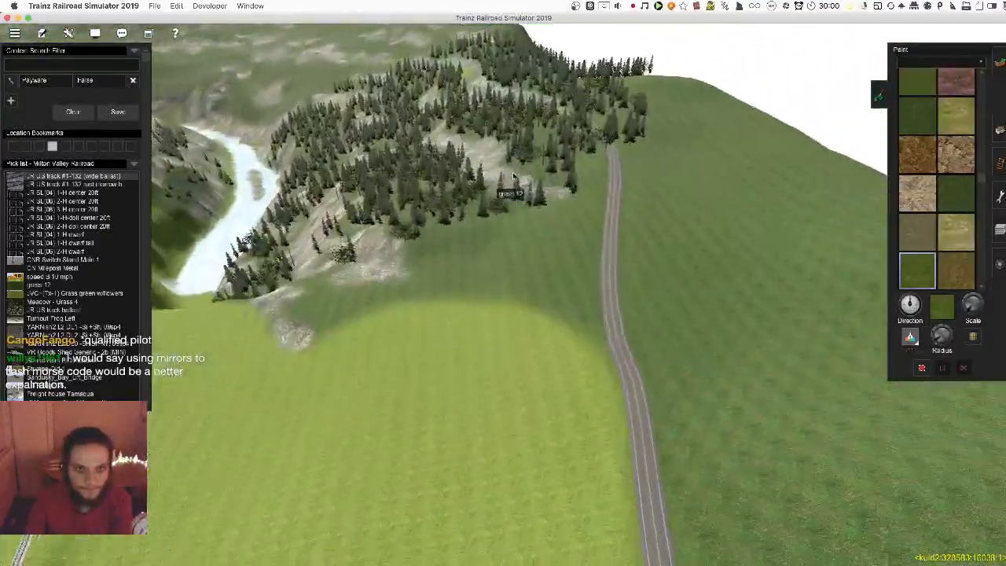
pyautogui.rightClick(511, 183)
pyautogui.rightClick(544, 195)
pyautogui.press('Down')
pyautogui.scroll(4, 535, 286)
pyautogui.press('Right')
pyautogui.press('Up')
pyautogui.scroll(-5, 507, 294)
pyautogui.rightClick(480, 464)
pyautogui.rightClick(500, 218)
pyautogui.scroll(5, 526, 302)
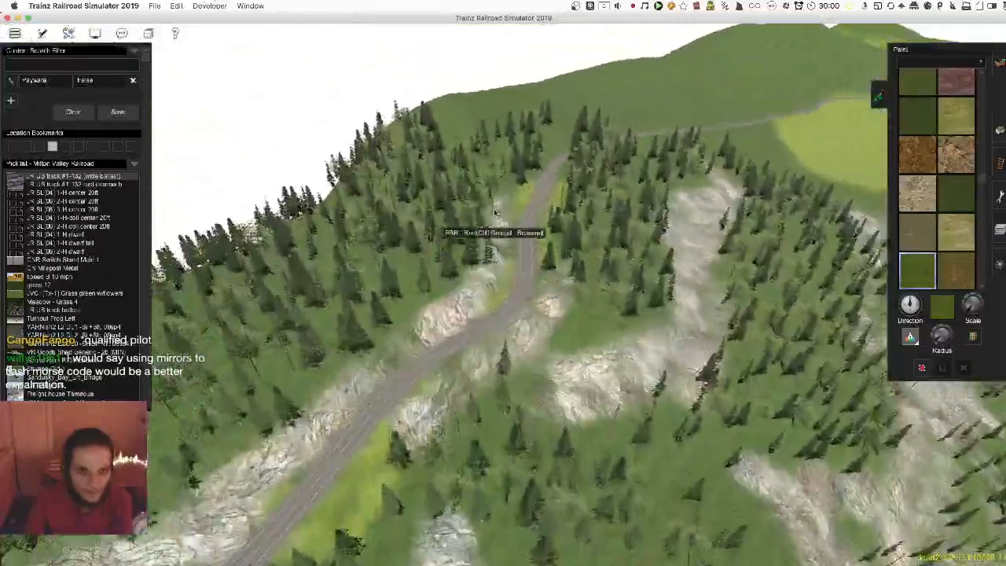
pyautogui.scroll(6, 526, 303)
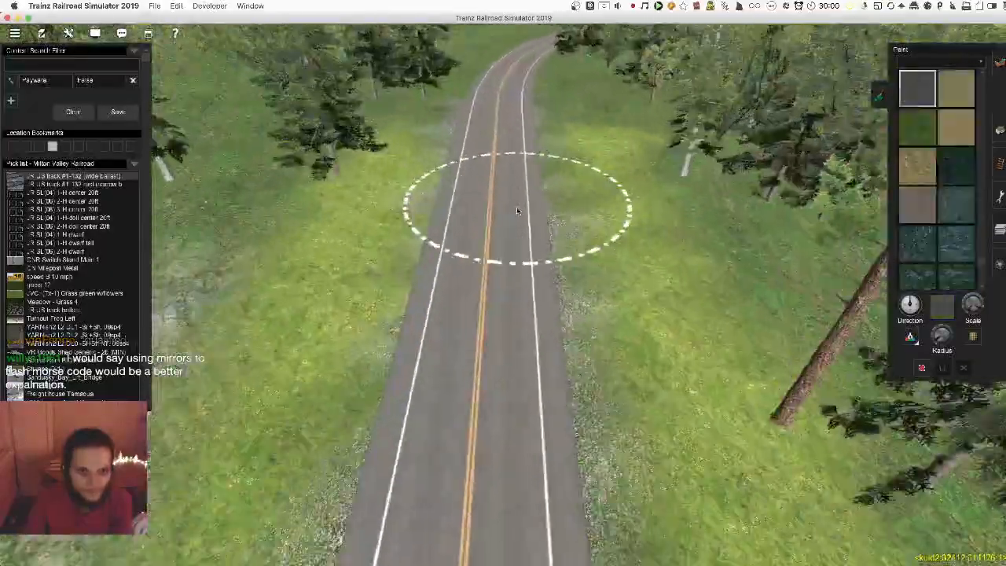
# Paint grey gravel along both edges of the road from the forest up to the near end of the truss bridge
pyautogui.scroll(-4, 500, 194)
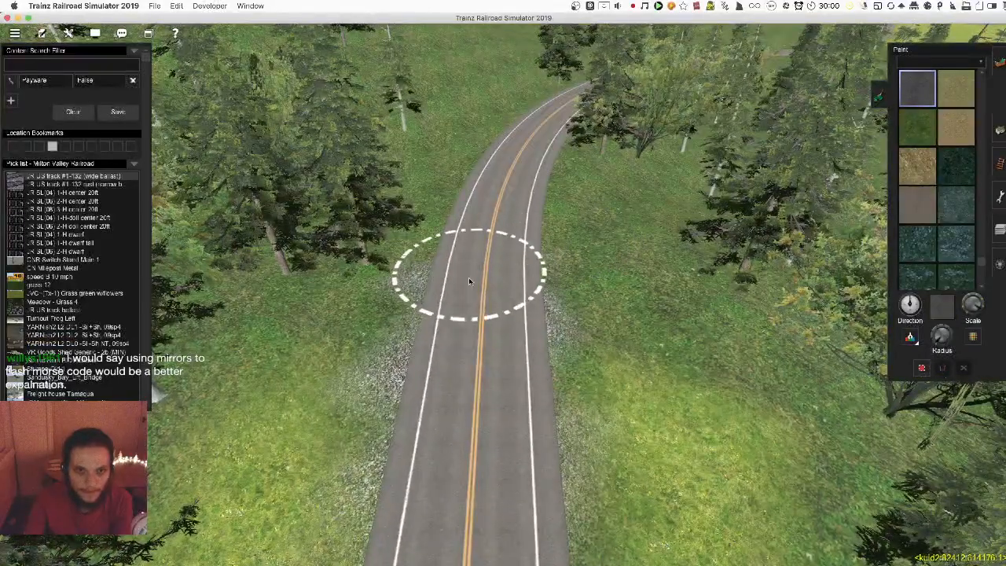
pyautogui.press('w')
pyautogui.moveTo(495, 269)
pyautogui.mouseDown()
pyautogui.moveTo(521, 244)
pyautogui.moveTo(503, 384)
pyautogui.moveTo(508, 285)
pyautogui.moveTo(492, 303)
pyautogui.moveTo(513, 322)
pyautogui.moveTo(505, 272)
pyautogui.moveTo(521, 242)
pyautogui.moveTo(543, 230)
pyautogui.moveTo(497, 208)
pyautogui.moveTo(507, 219)
pyautogui.moveTo(497, 218)
pyautogui.moveTo(517, 207)
pyautogui.moveTo(545, 218)
pyautogui.moveTo(519, 221)
pyautogui.moveTo(491, 207)
pyautogui.moveTo(516, 210)
pyautogui.moveTo(501, 280)
pyautogui.moveTo(479, 261)
pyautogui.moveTo(501, 335)
pyautogui.mouseUp()
pyautogui.press('s')
pyautogui.press('w')
pyautogui.press('w')
pyautogui.press('w')
pyautogui.press('w')
pyautogui.press('w')
pyautogui.press('w')
pyautogui.press('w')
pyautogui.press('w')
pyautogui.press('w')
pyautogui.press('w')
pyautogui.press('w')
pyautogui.press('w')
pyautogui.press('w')
pyautogui.press('w')
pyautogui.press('w')
pyautogui.press('w')
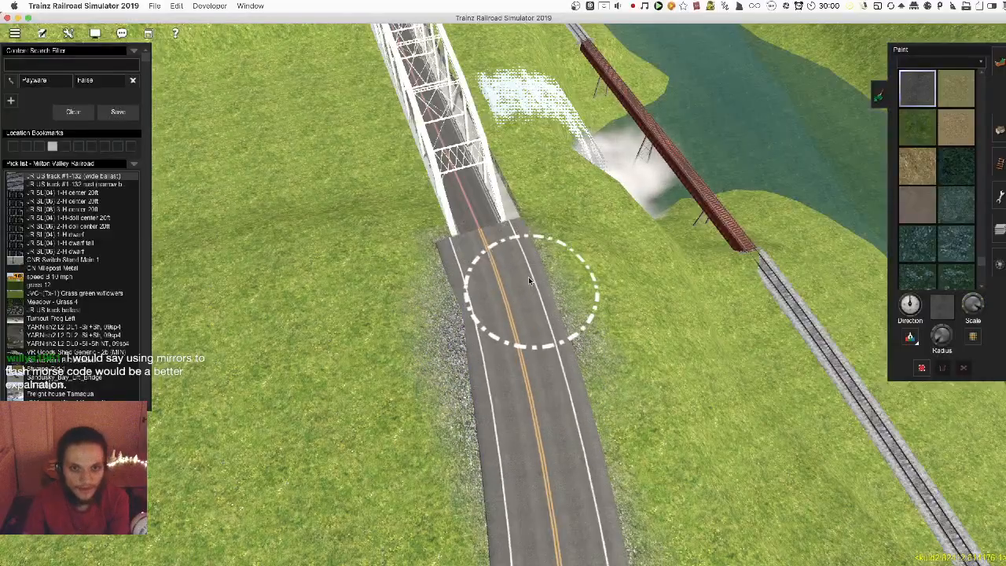
# Paint grey gravel along both edges of the road section beyond the far end of the truss bridge
pyautogui.press('Left')
pyautogui.press('Down')
pyautogui.press('Up')
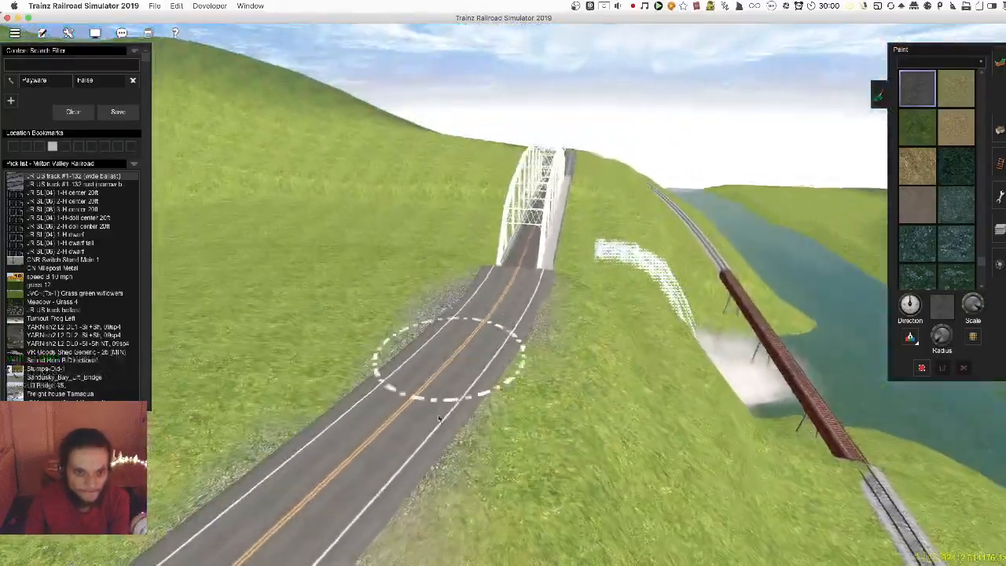
pyautogui.press('Left')
pyautogui.press('Left')
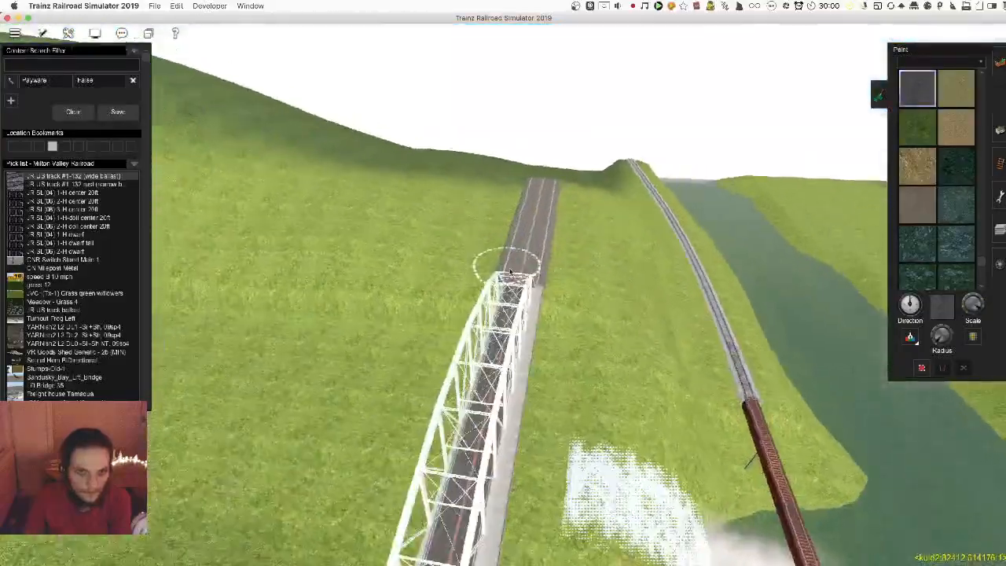
pyautogui.press('Up')
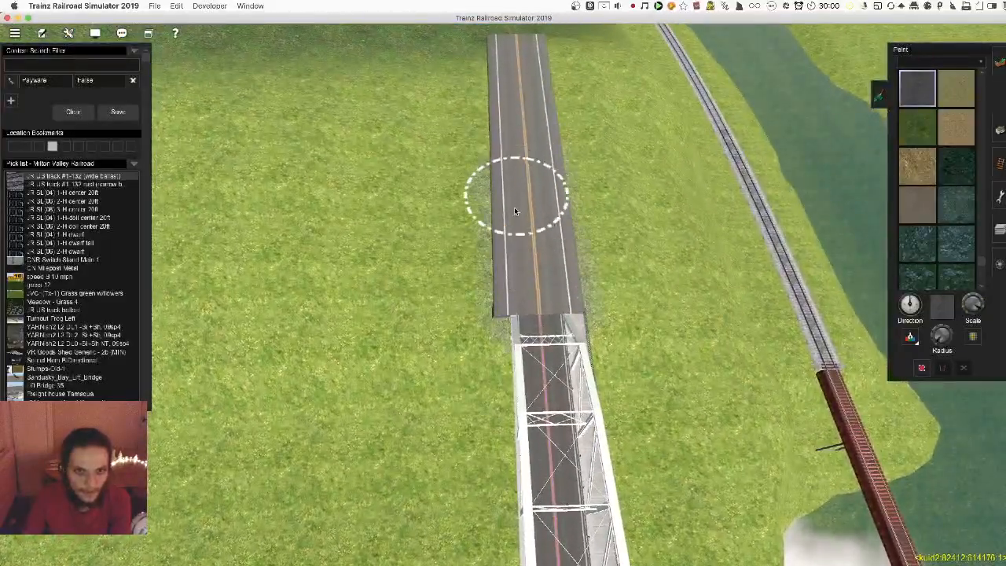
pyautogui.scroll(-2, 523, 216)
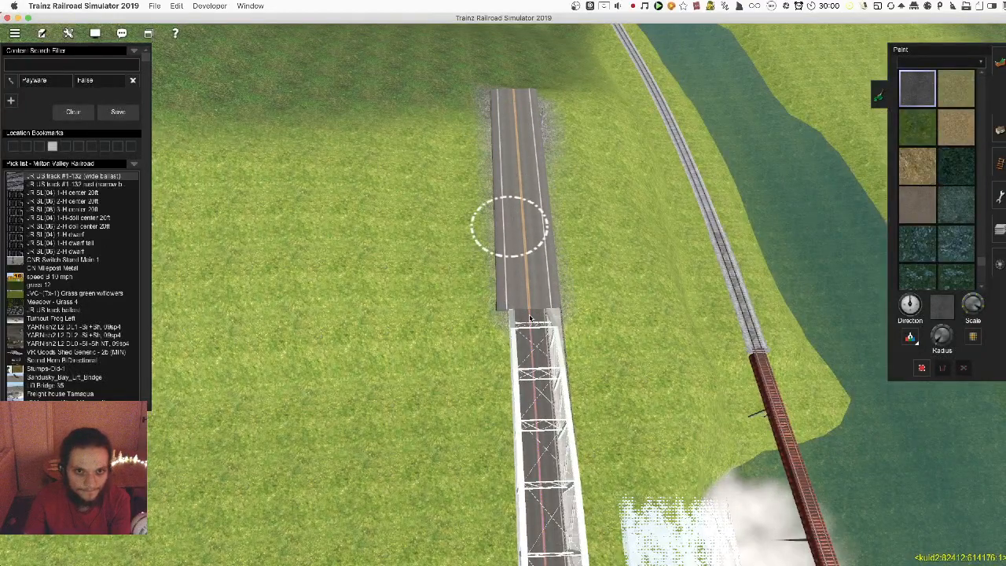
# Filter the content by "support" and open the Objects tools to find bridge support splines for the truss bridge
pyautogui.press('Left')
pyautogui.press('Down')
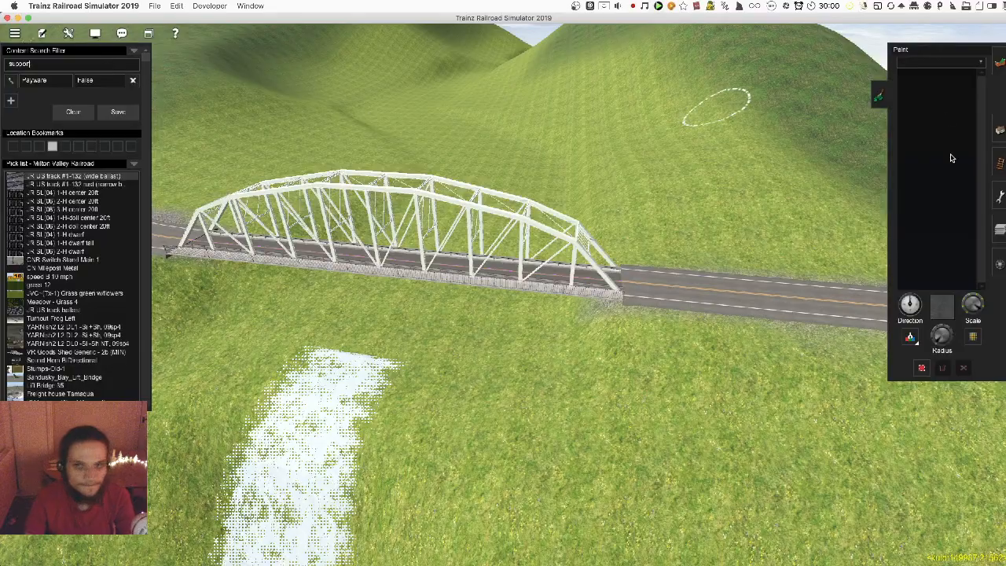
pyautogui.click(994, 137)
pyautogui.moveTo(437, 346); pyautogui.dragTo(590, 297, button='right')
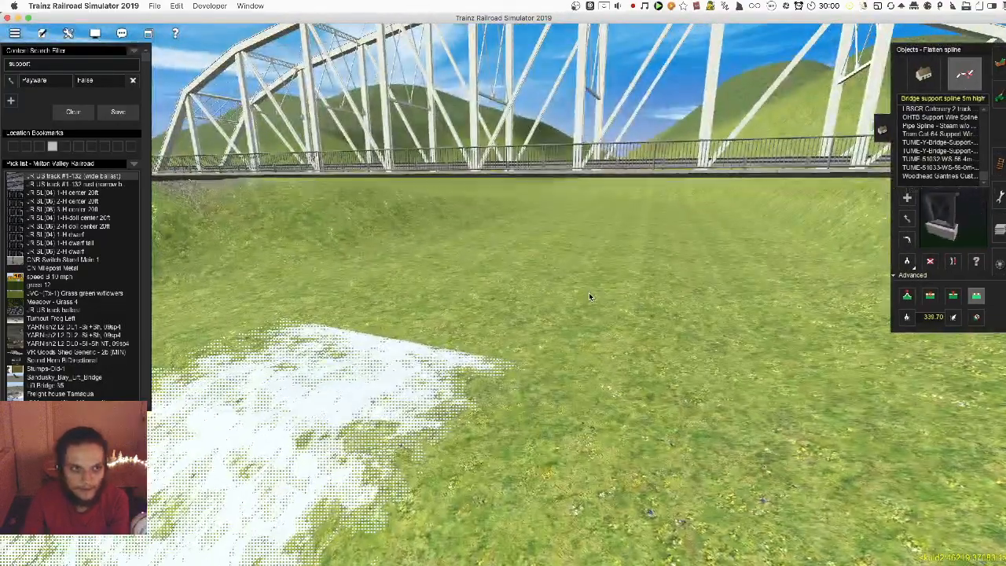
pyautogui.press('Up')
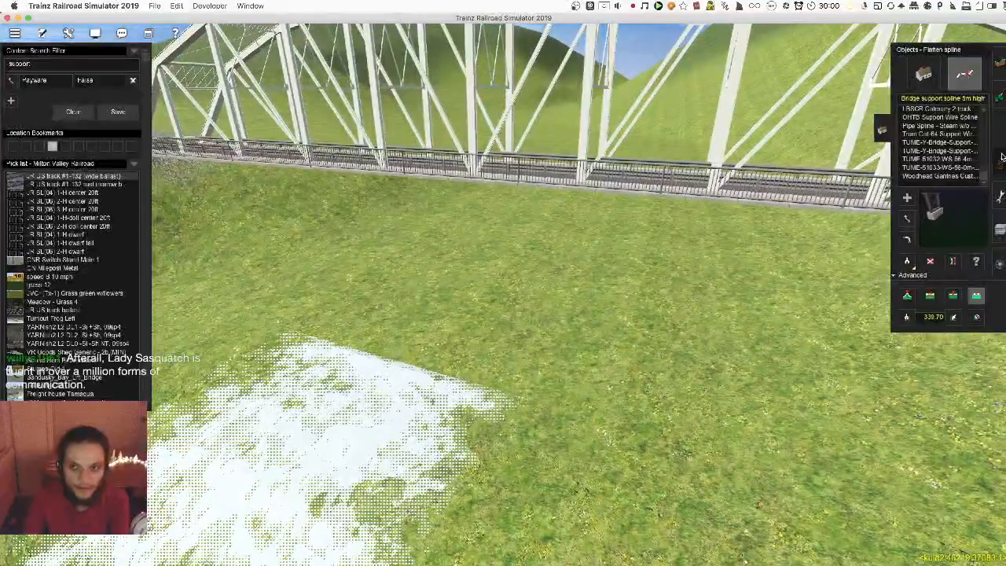
# Try a Woodhead Gantries custom span spline on the ground beneath the truss bridge, and undo it
pyautogui.click(932, 177)
pyautogui.rightClick(512, 343)
pyautogui.click(785, 291)
pyautogui.click(595, 259)
pyautogui.press('Down')
pyautogui.press('Right')
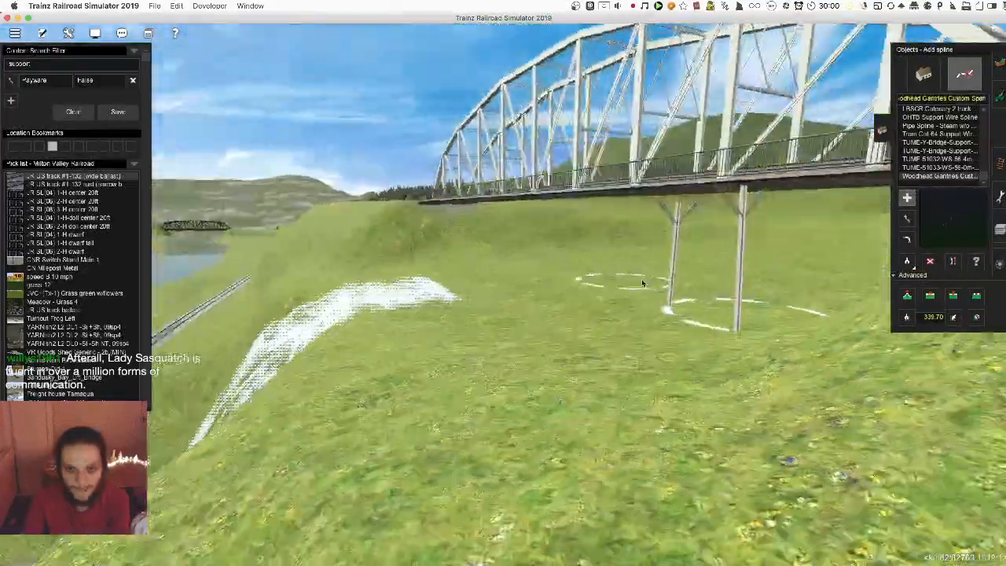
pyautogui.press('Up')
pyautogui.press('super+z')
# Try running the Woodhead Gantries spline lengthwise along the truss bridge's walkway side, and undo it
pyautogui.click(848, 420)
pyautogui.click(694, 321)
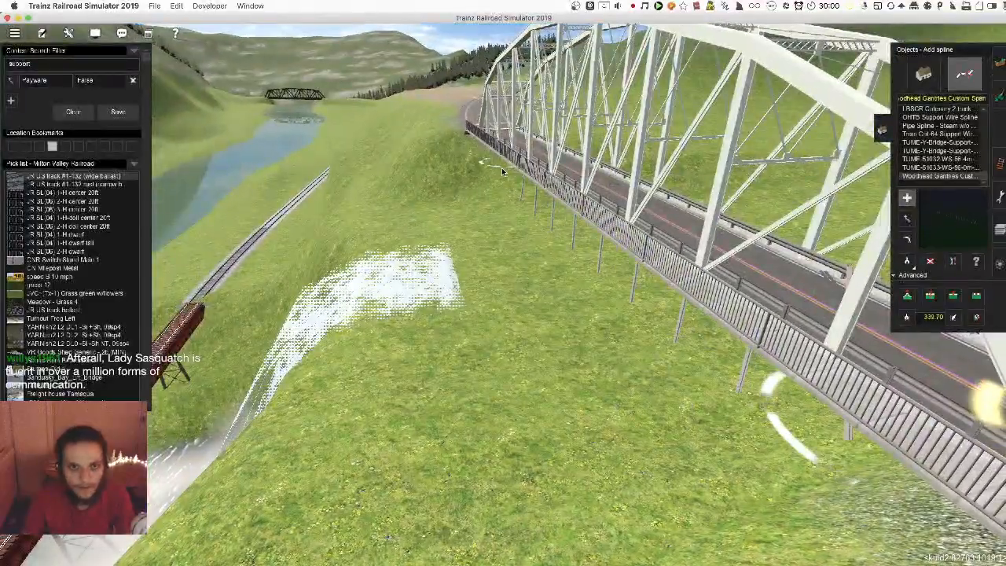
pyautogui.press('Down')
pyautogui.press('Left')
pyautogui.press('Left')
pyautogui.press('Up')
pyautogui.press('super+z')
# Try the TUME-51033-WS-56-0m support spline on the grassy slope below the truss bridge
pyautogui.rightClick(539, 277)
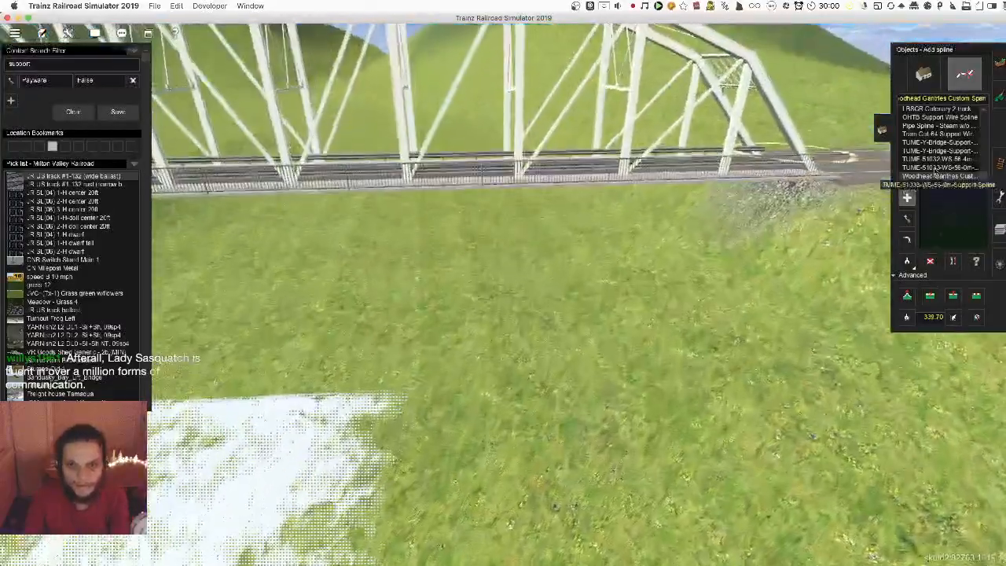
pyautogui.click(936, 170)
pyautogui.click(737, 271)
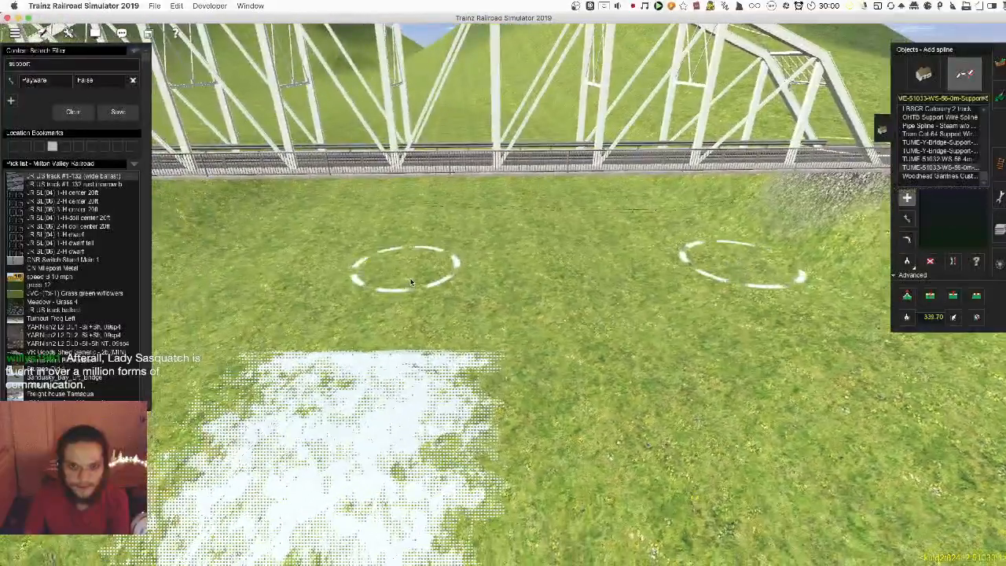
# Filter the objects by "abutment" and replace a trial CL Old Abutment with a GWR Cast Iron Bridge Abutment at the truss bridge's end
pyautogui.moveTo(47, 66); pyautogui.dragTo(2, 65)
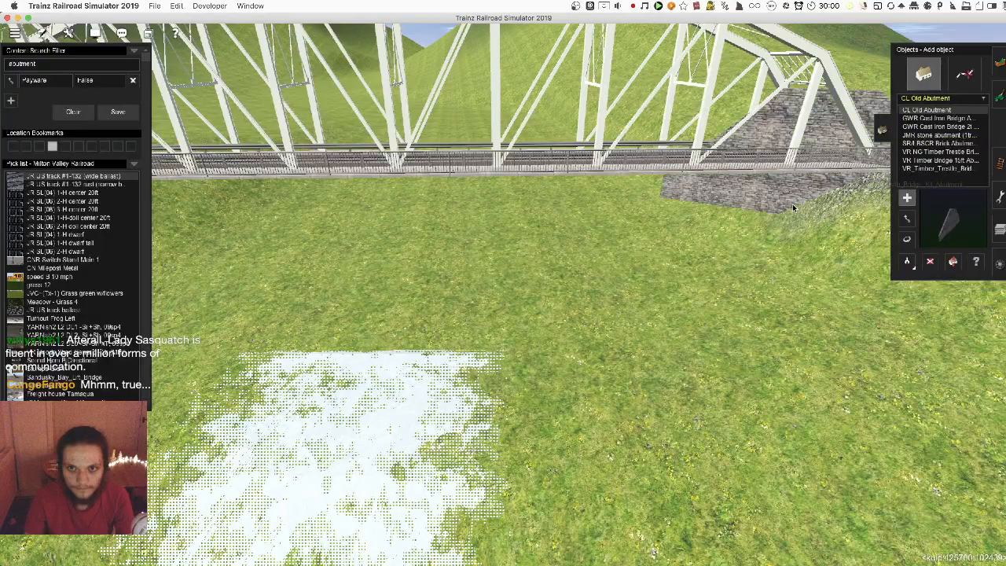
pyautogui.rightClick(793, 208)
pyautogui.press('r')
pyautogui.moveTo(599, 200); pyautogui.dragTo(607, 202)
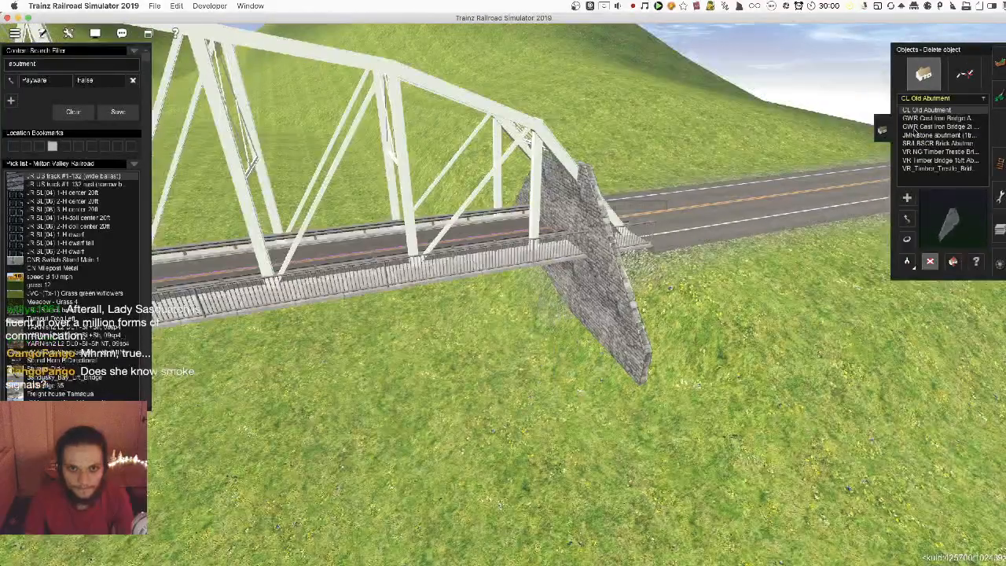
pyautogui.click(617, 311)
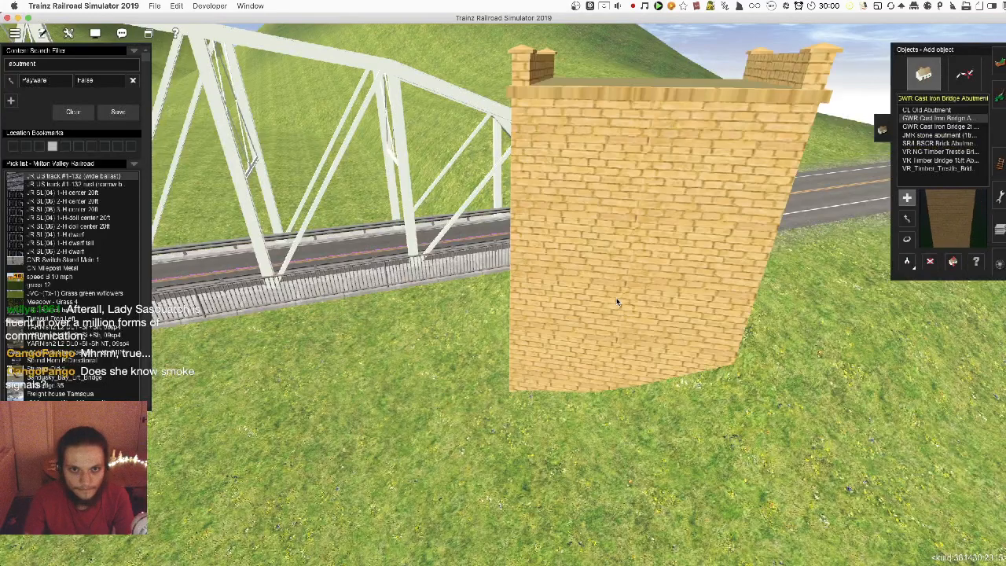
# Try the GWR Cast Iron Bridge Abutment rotated and moved against the truss bridge's end, and delete it
pyautogui.moveTo(628, 280); pyautogui.dragTo(585, 214)
pyautogui.press('m')
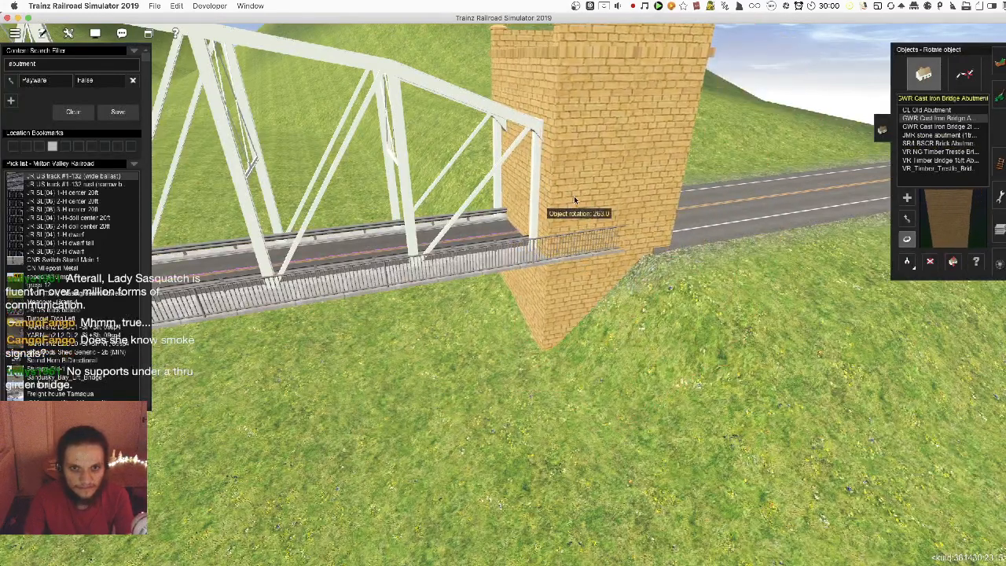
pyautogui.press('Up')
pyautogui.press('d')
pyautogui.click(620, 225)
pyautogui.rightClick(463, 417)
pyautogui.press('Down')
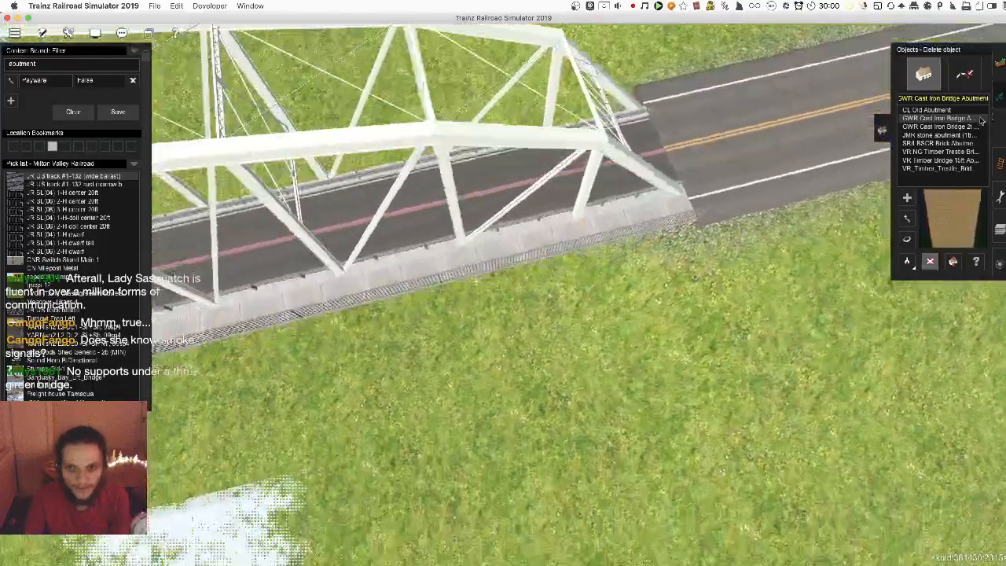
# Try the GWR Cast Iron Bridge 2t No Abutment object beside the truss bridge, and undo it
pyautogui.click(939, 127)
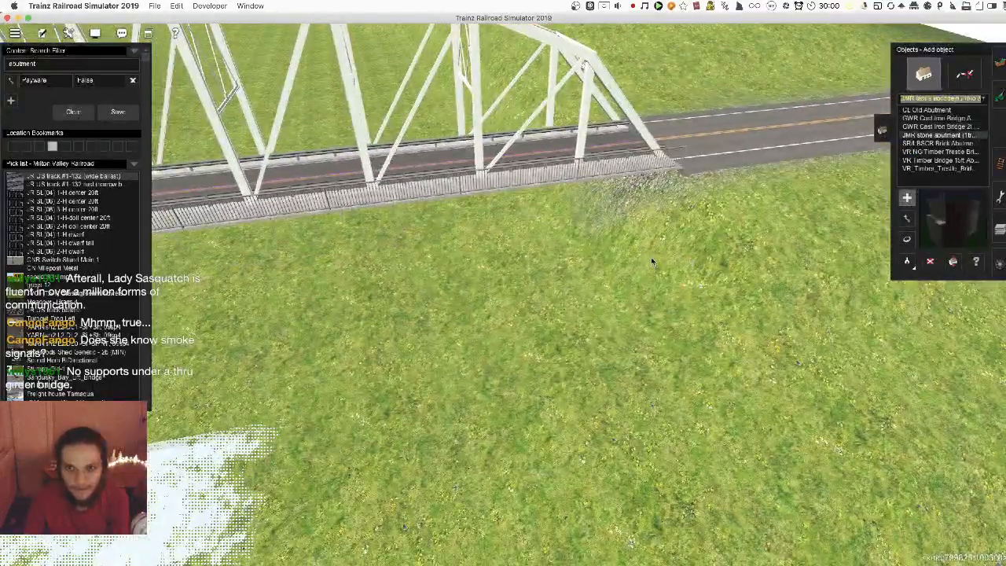
pyautogui.press('Up')
pyautogui.click(657, 250)
pyautogui.press('Down')
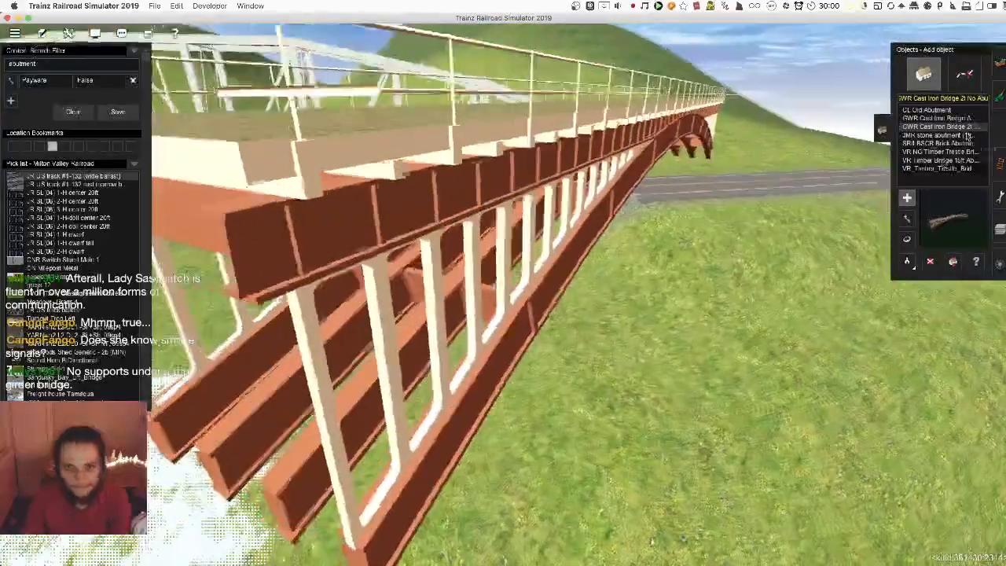
pyautogui.press('super+z')
# Place a JMR stone abutment (1trk) under the truss bridge's end, and rotate and move it in line with the roadway
pyautogui.click(940, 135)
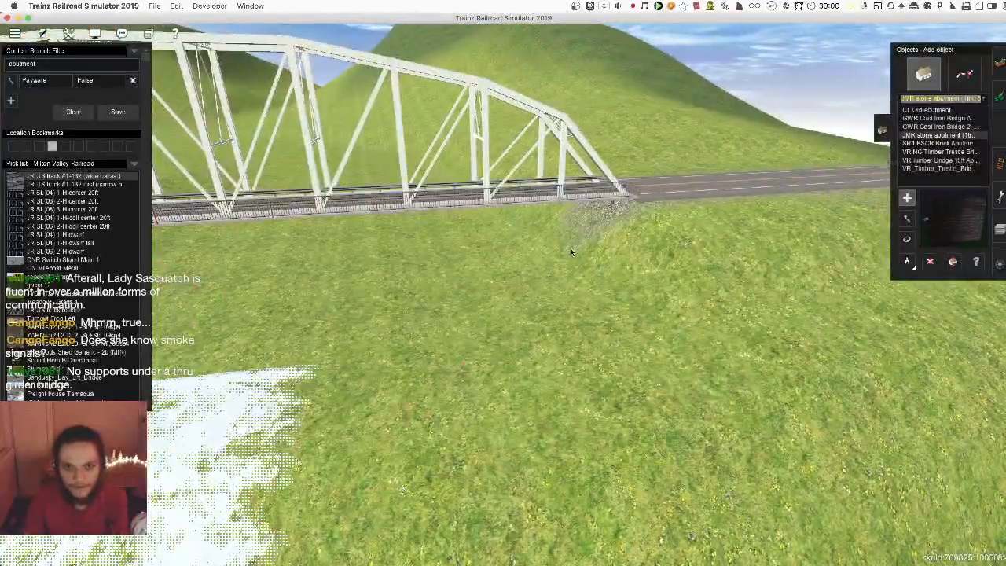
pyautogui.click(572, 252)
pyautogui.scroll(5, 574, 229)
pyautogui.press('Up')
pyautogui.press('r')
pyautogui.moveTo(575, 259); pyautogui.dragTo(552, 288)
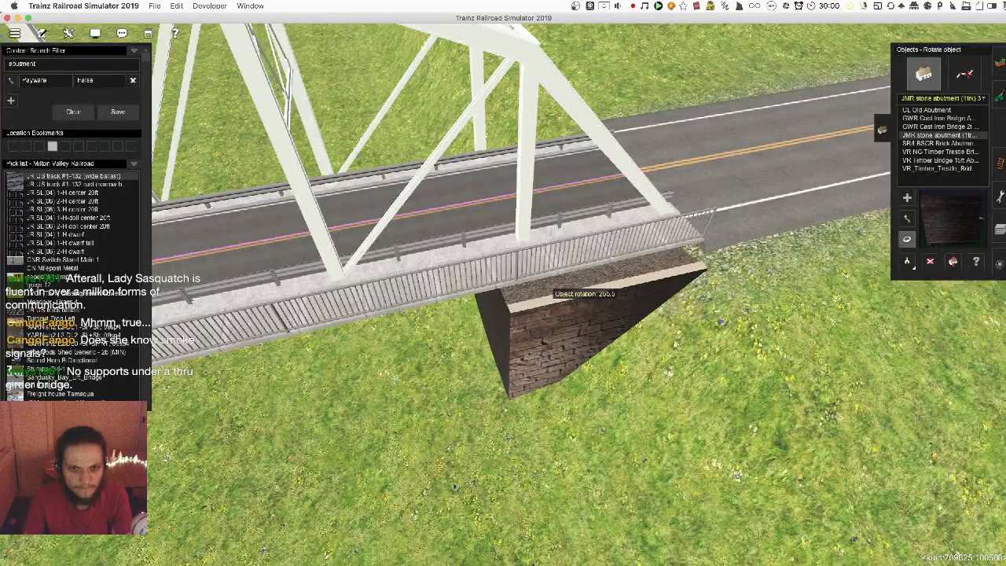
pyautogui.press('Up')
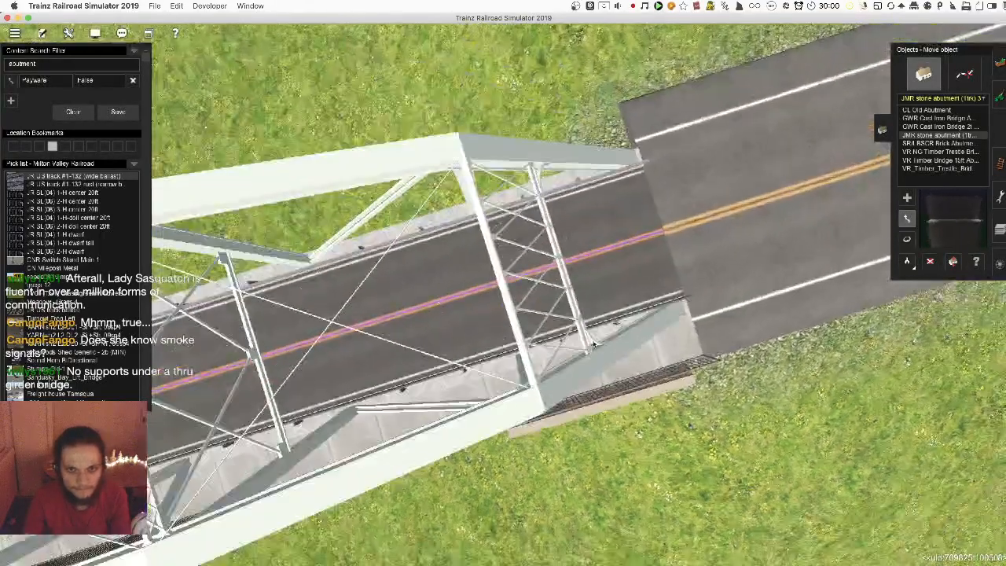
pyautogui.moveTo(586, 284); pyautogui.dragTo(587, 287)
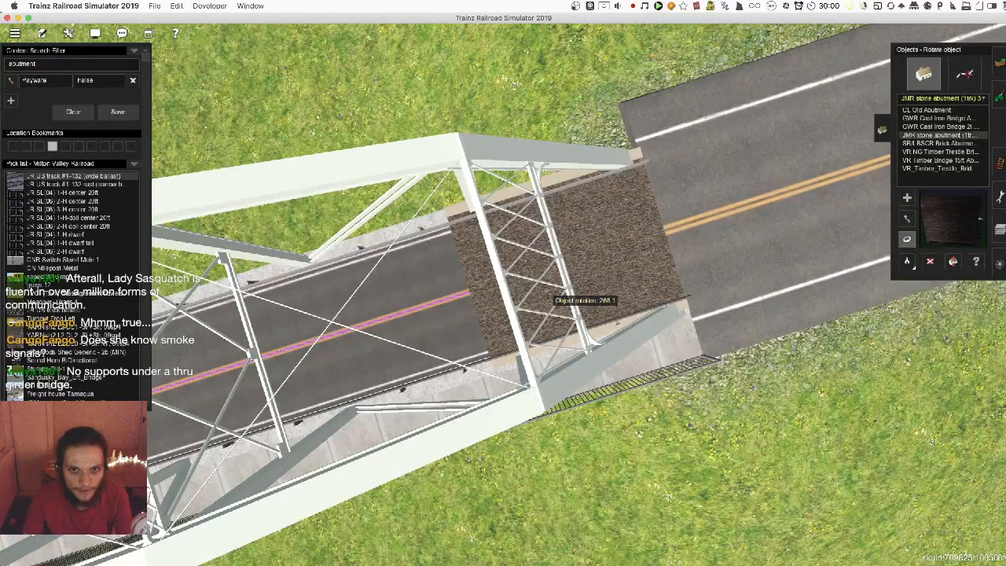
# Lower the JMR stone abutment to a height of -0.50 m so it sits beneath the bridge's road surface
pyautogui.press('Down')
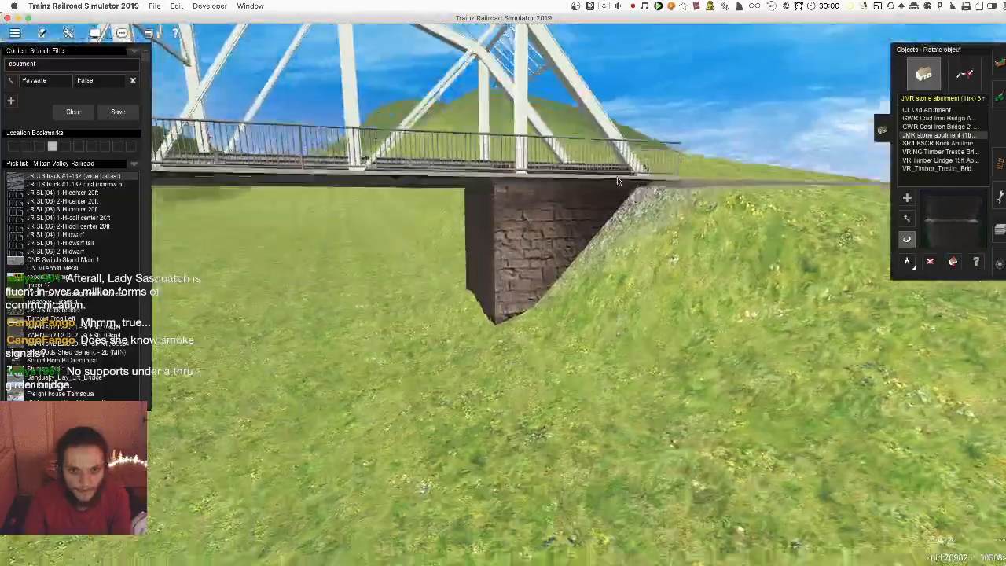
pyautogui.press('Left')
pyautogui.press('Up')
pyautogui.press('Right')
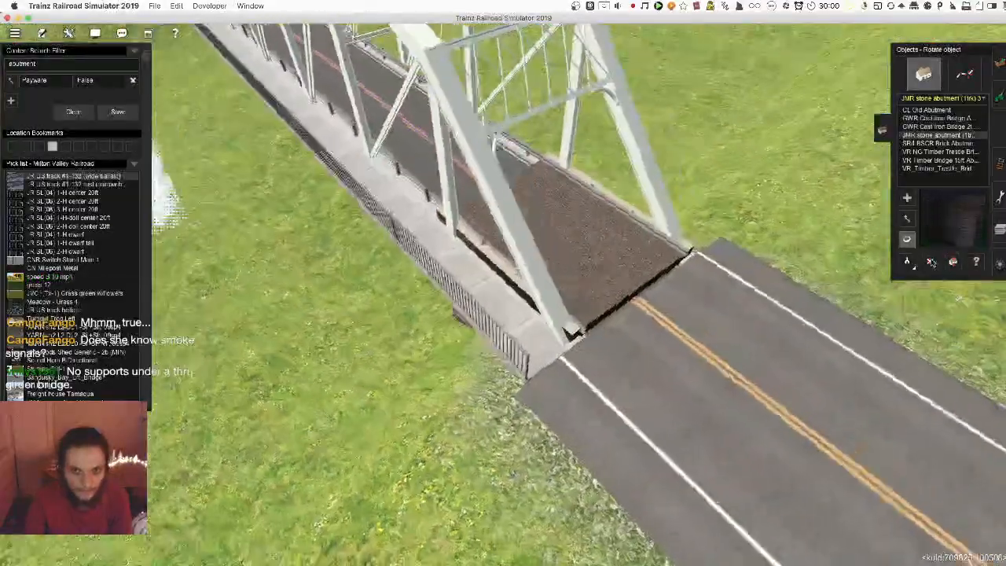
pyautogui.click(953, 263)
pyautogui.moveTo(602, 259); pyautogui.dragTo(602, 265)
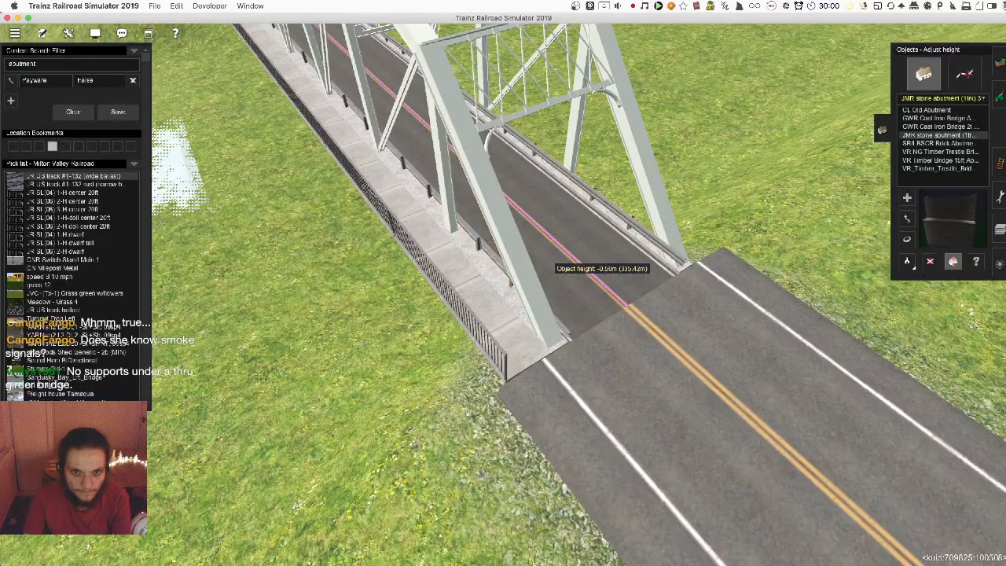
pyautogui.press('Right')
pyautogui.press('Down')
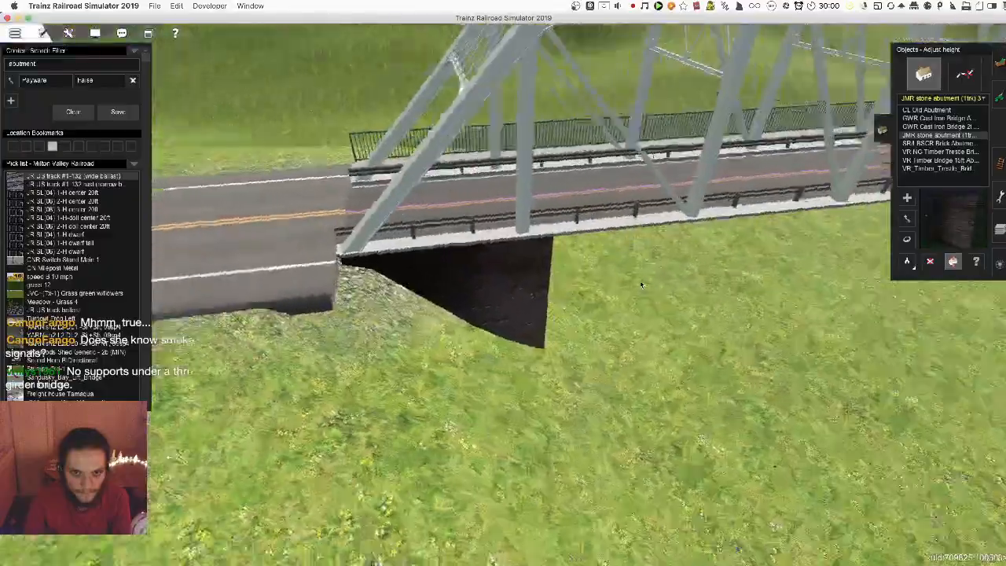
# Try the VR_Timber_Trestle_Bridge abutment on the grass below the truss bridge, and remove it
pyautogui.moveTo(640, 285); pyautogui.dragTo(688, 263, button='right')
pyautogui.scroll(-5, 485, 327)
pyautogui.click(942, 145)
pyautogui.click(622, 256)
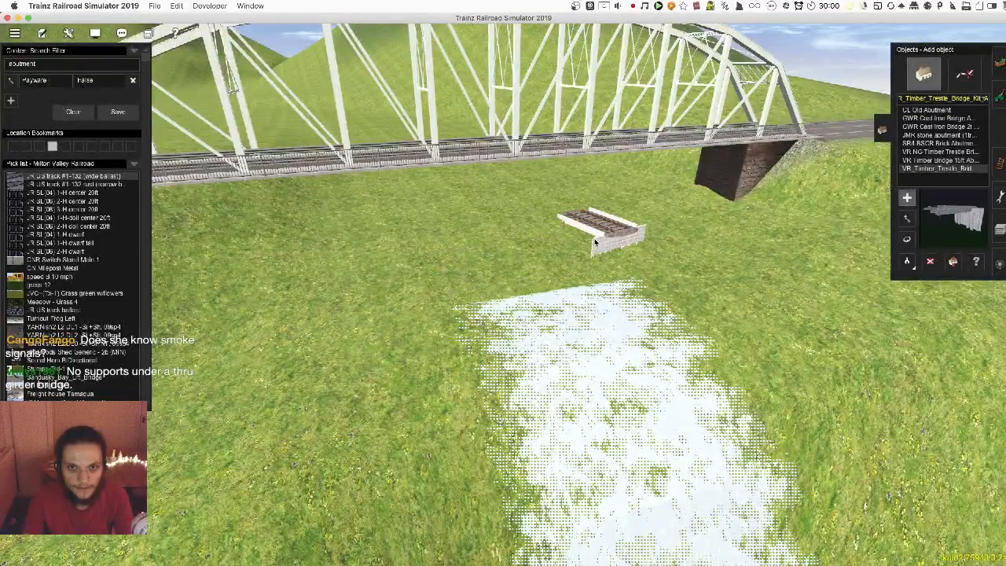
pyautogui.press('Up')
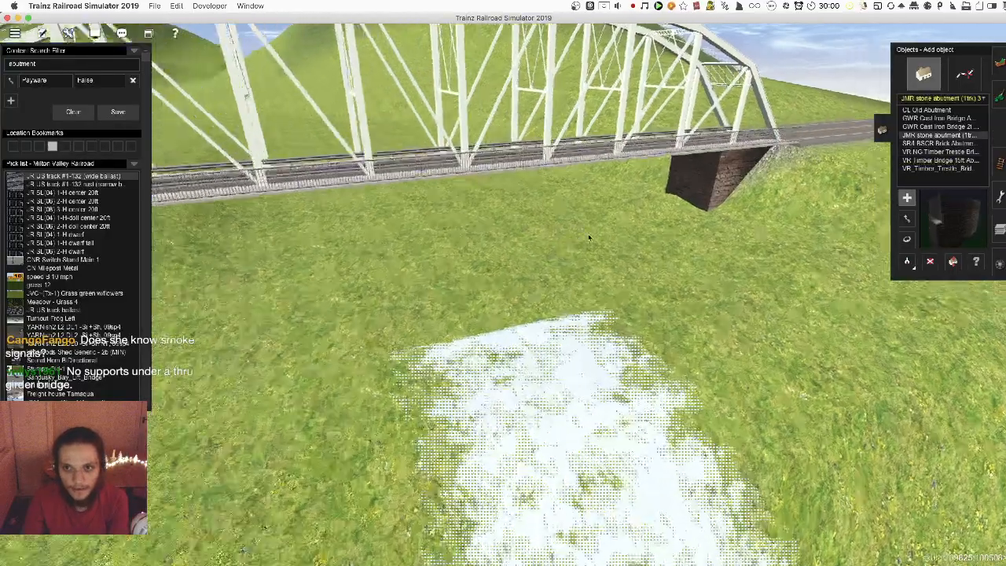
# Place a second JMR stone abutment at the truss bridge's opposite end, where the road curves away
pyautogui.press('Left')
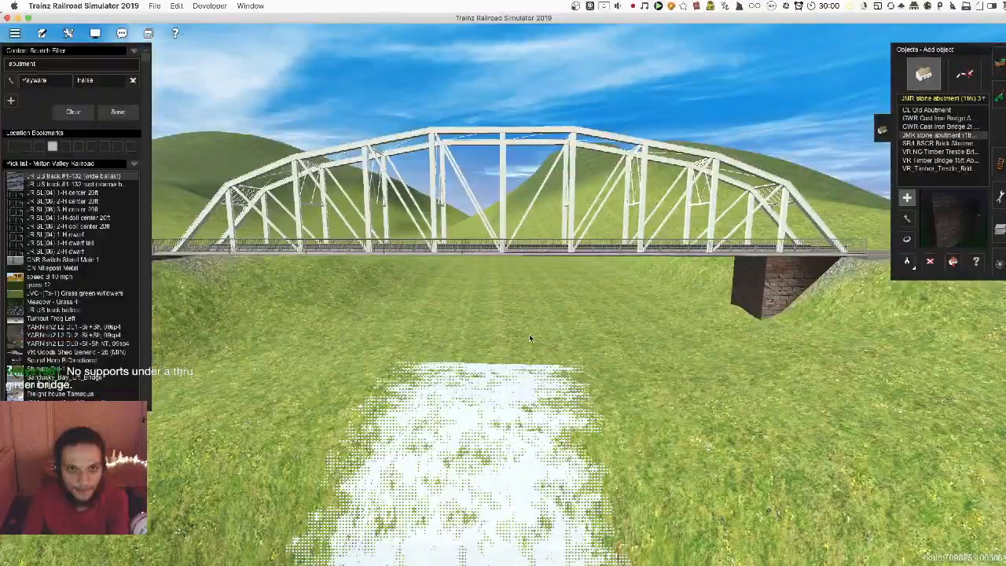
pyautogui.rightClick(463, 344)
pyautogui.press('Left')
pyautogui.rightClick(488, 275)
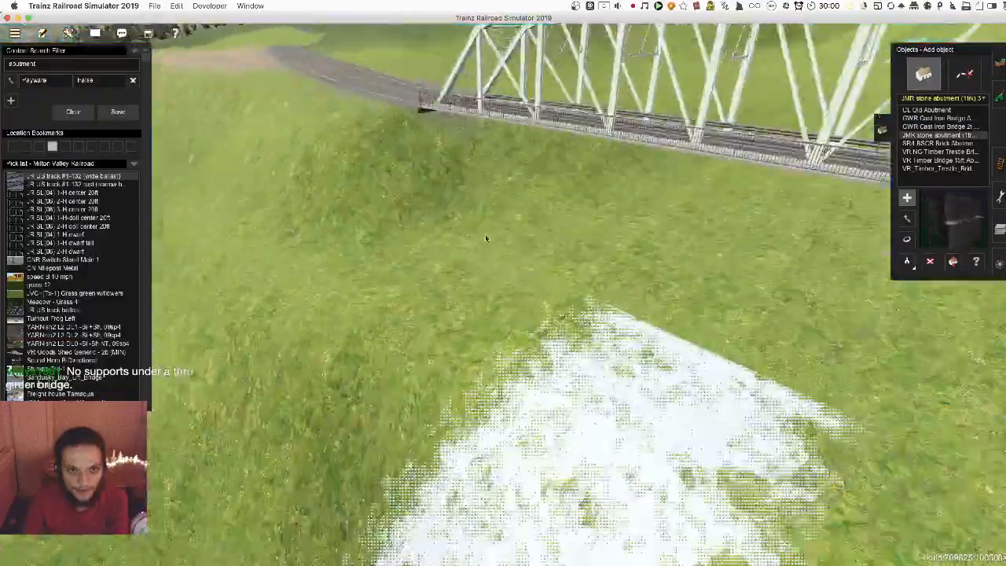
pyautogui.rightClick(478, 211)
pyautogui.click(497, 224)
pyautogui.press('Up')
pyautogui.press('Right')
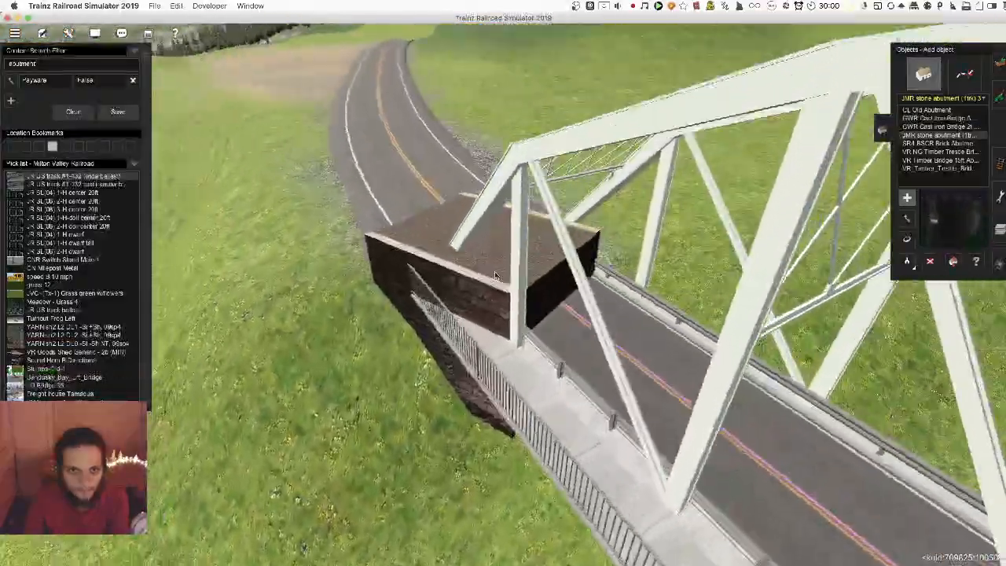
# Rotate the second stone abutment to about 87° and move it into line with the bridge's road end
pyautogui.press('r')
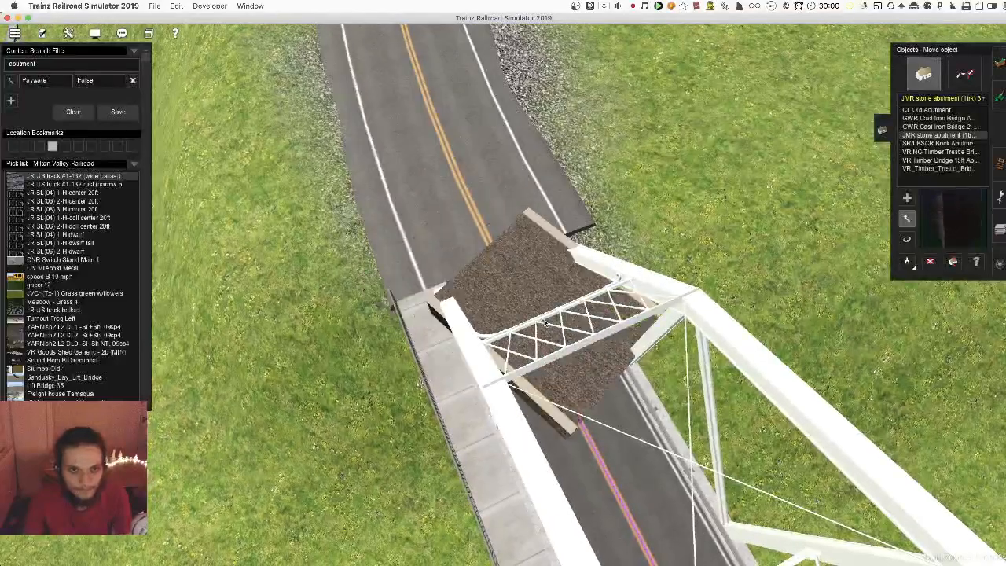
pyautogui.moveTo(544, 323); pyautogui.dragTo(556, 345)
pyautogui.press('r')
pyautogui.press('Up')
pyautogui.moveTo(513, 338); pyautogui.dragTo(513, 349)
pyautogui.rightClick(513, 350)
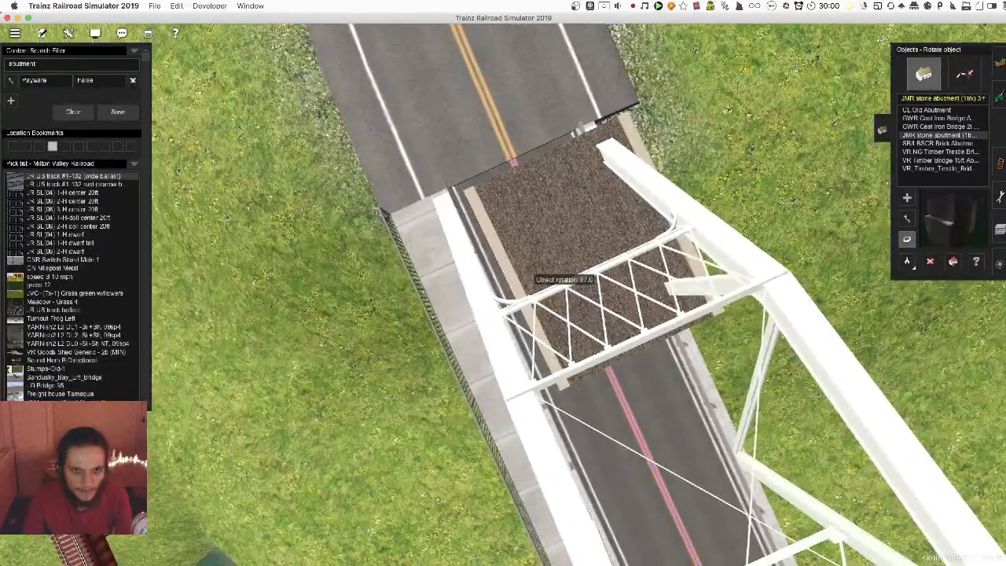
pyautogui.moveTo(525, 275); pyautogui.dragTo(548, 250)
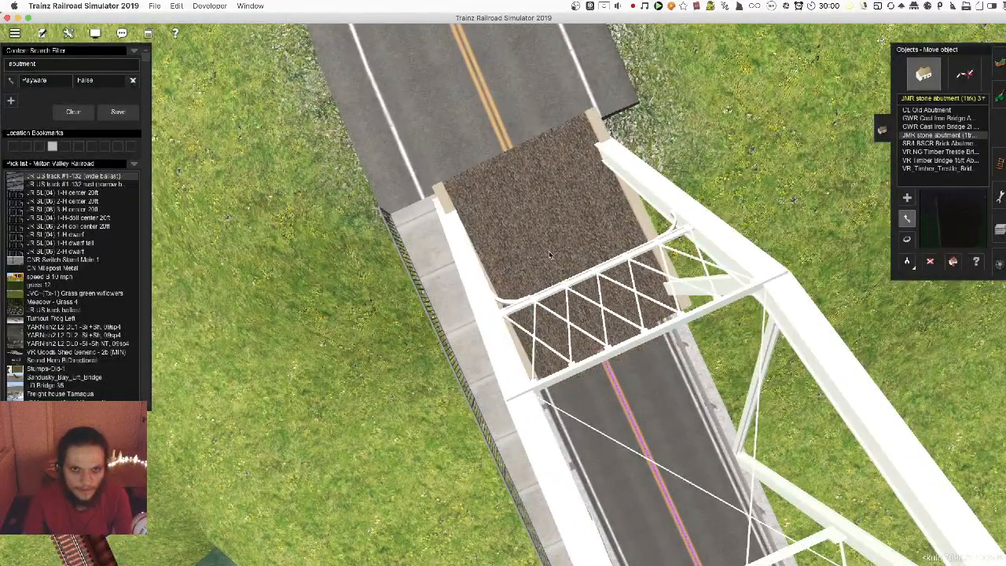
# Fine-tune the second abutment's rotation and position, and lower it beneath the bridge's road surface
pyautogui.press('Right')
pyautogui.click(953, 261)
pyautogui.press('Right')
pyautogui.press('Down')
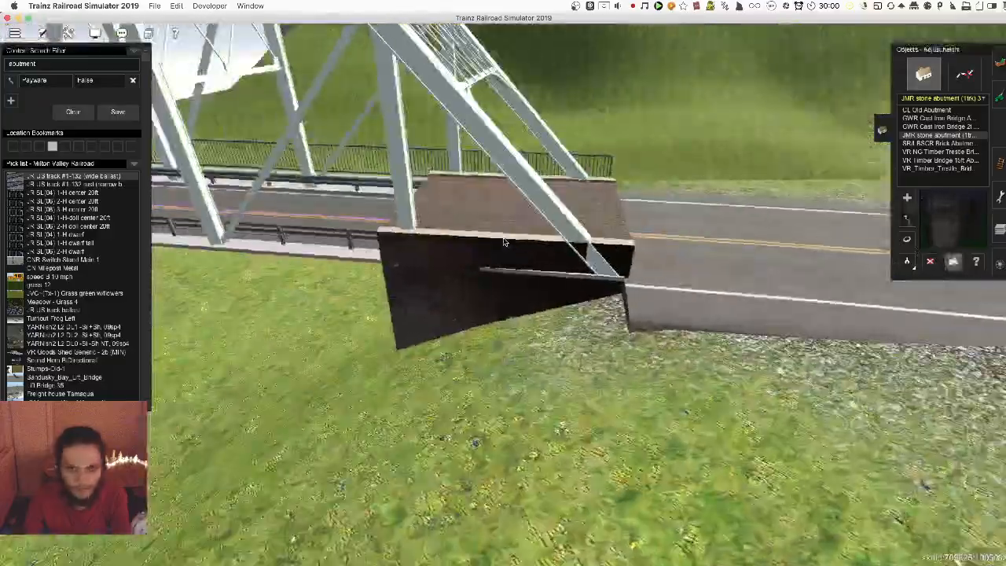
pyautogui.press('r')
pyautogui.scroll(5, 527, 260)
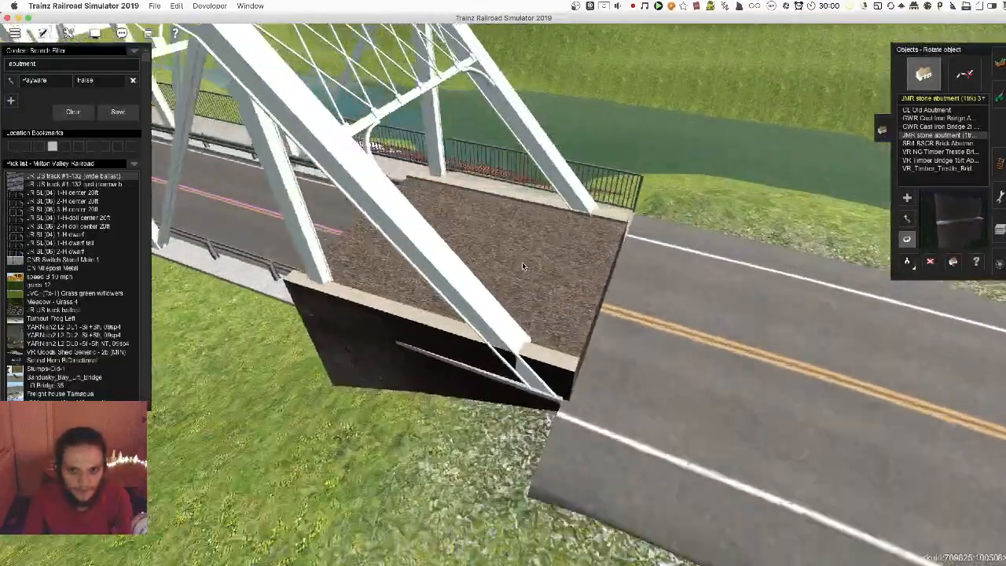
pyautogui.scroll(-5, 486, 267)
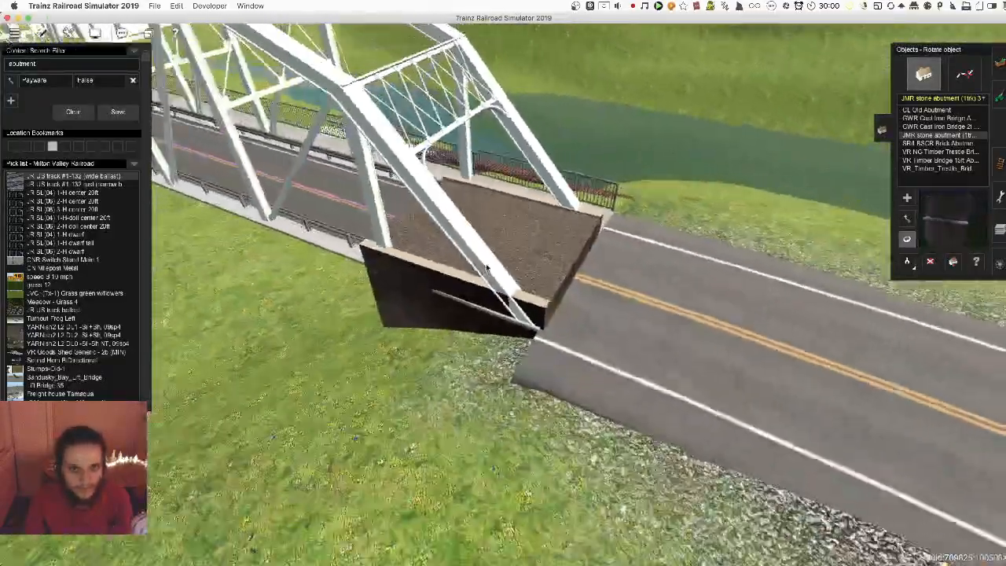
pyautogui.moveTo(486, 267); pyautogui.dragTo(487, 267)
pyautogui.scroll(5, 487, 271)
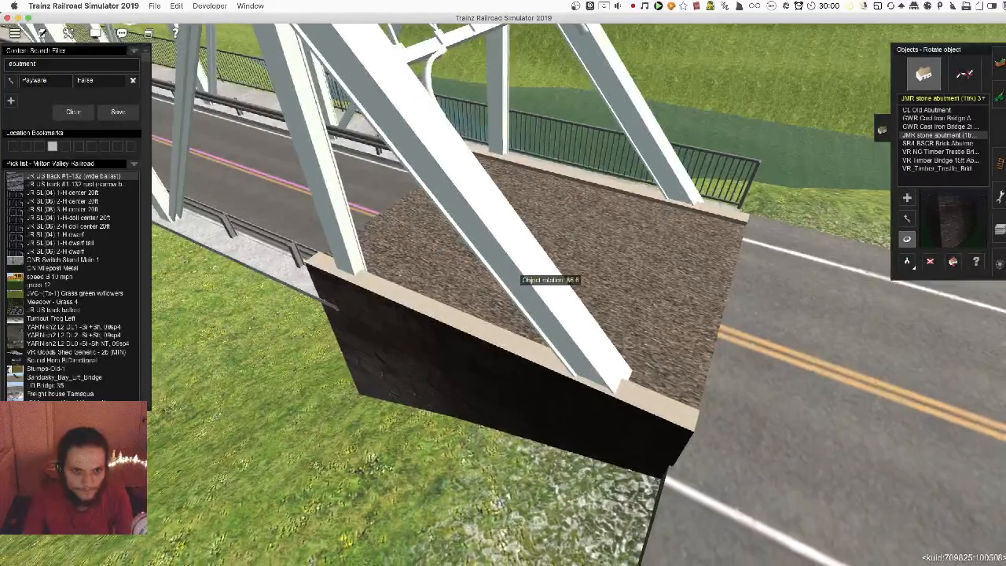
pyautogui.moveTo(512, 272); pyautogui.dragTo(544, 273)
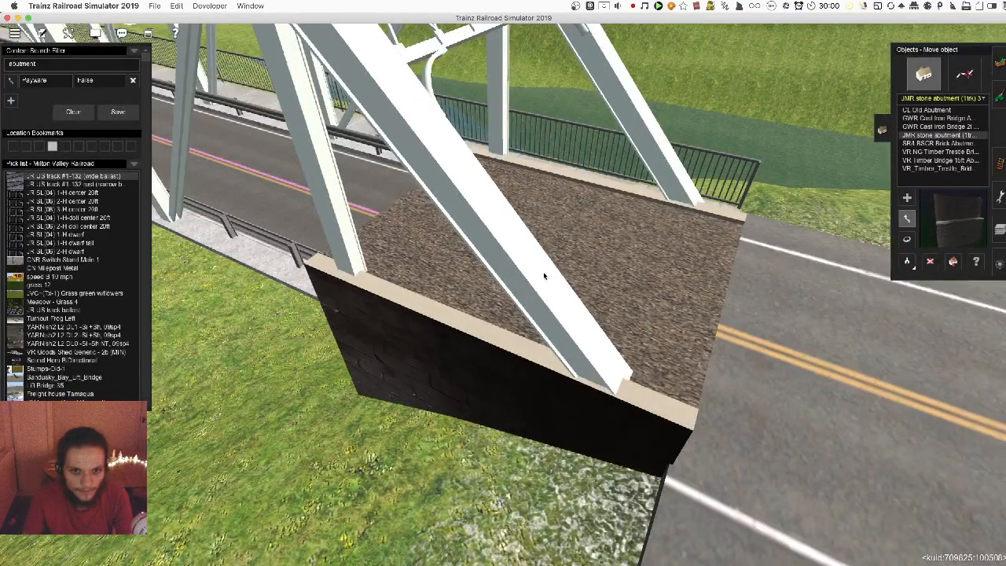
pyautogui.moveTo(636, 328); pyautogui.dragTo(631, 335)
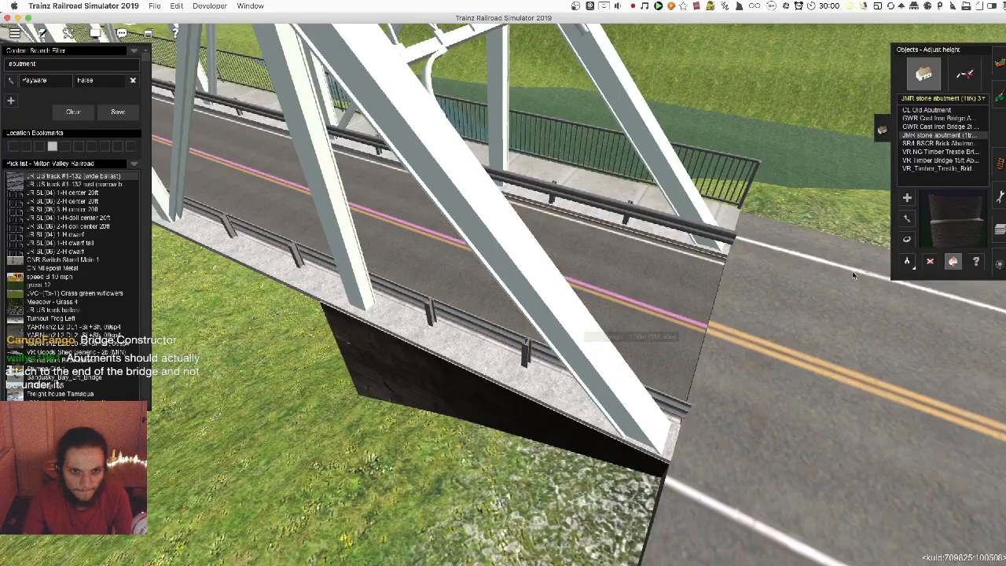
# Examine the truss bridge and both stone abutments from the waterfall side
pyautogui.scroll(-10, 831, 278)
pyautogui.press('Left')
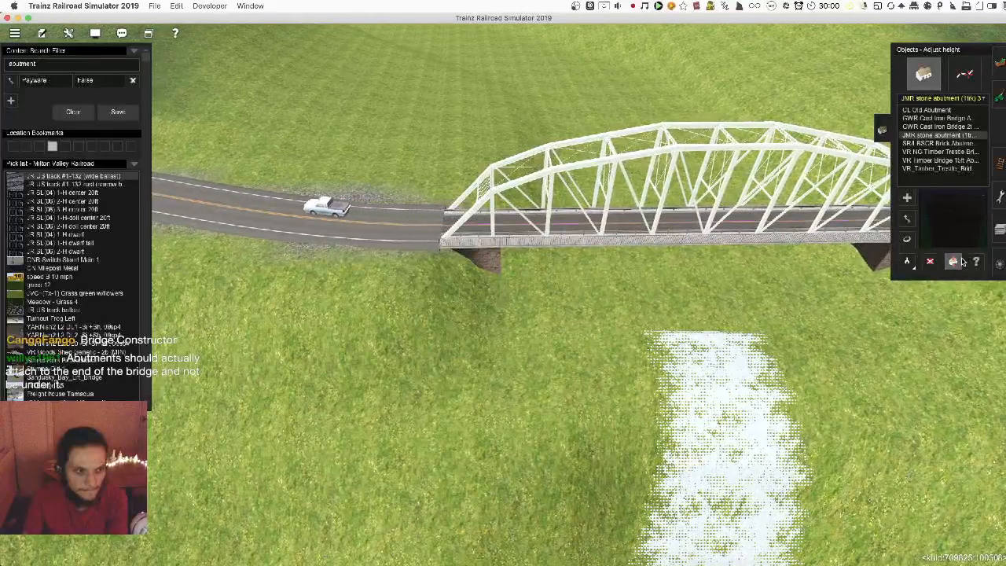
pyautogui.press('Down')
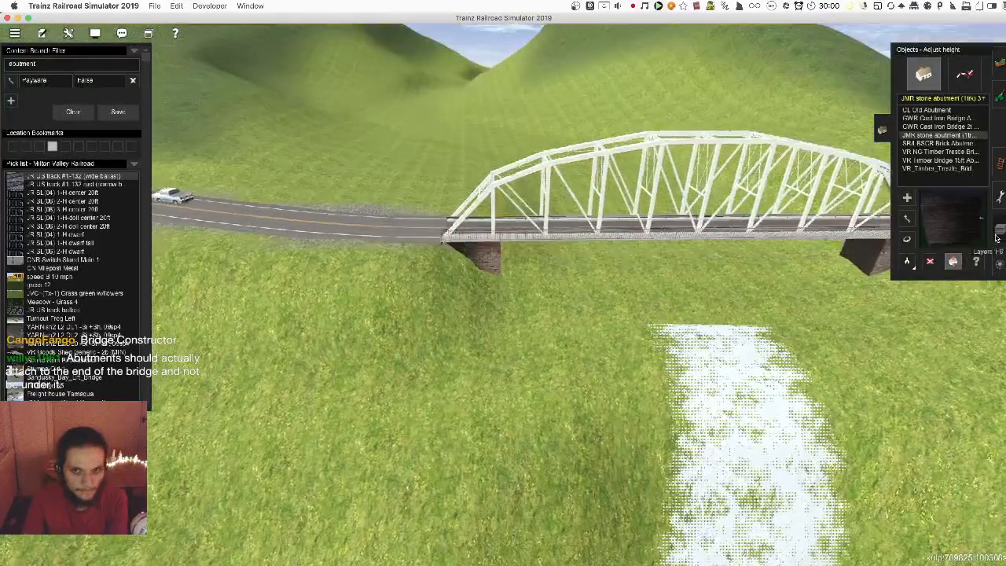
pyautogui.click(1000, 230)
pyautogui.press('Left')
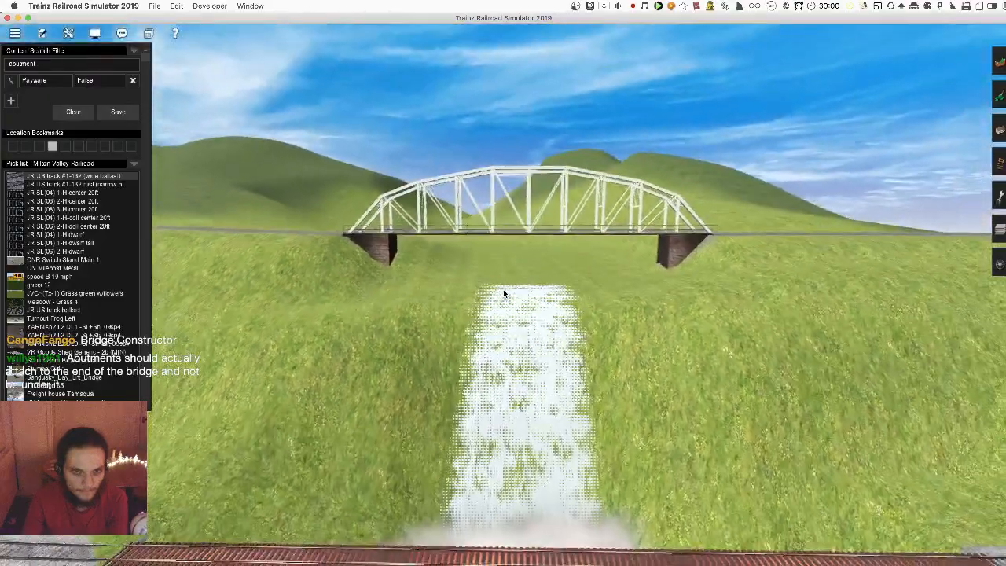
pyautogui.rightClick(504, 292)
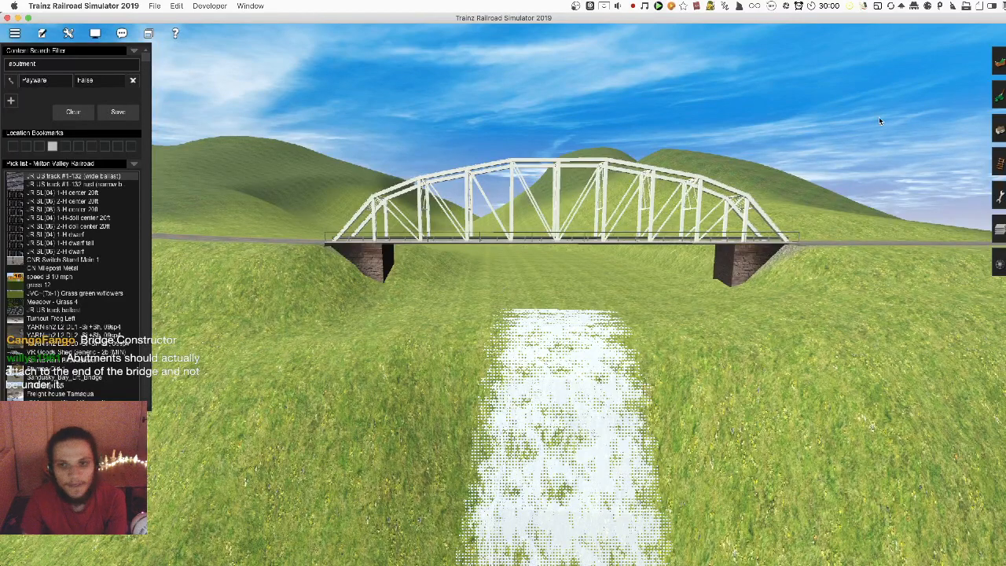
pyautogui.press('Up')
pyautogui.press('Left')
# Add another JMR stone abutment beside the first one at the bridge's end, and rotate it to about 87°
pyautogui.click(999, 129)
pyautogui.rightClick(627, 291)
pyautogui.scroll(5, 626, 291)
pyautogui.press('Right')
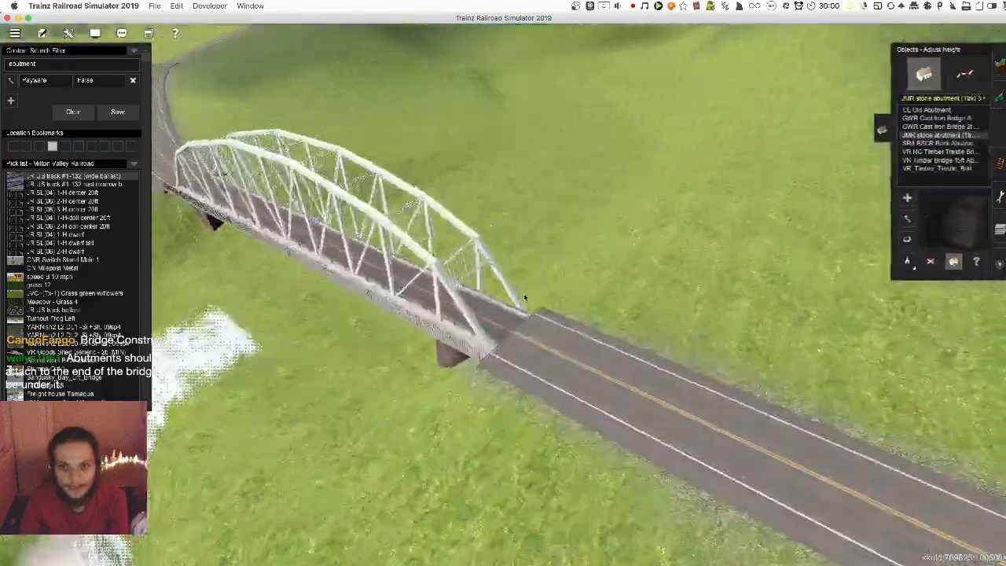
pyautogui.press('Left')
pyautogui.click(911, 196)
pyautogui.click(627, 408)
pyautogui.rightClick(627, 408)
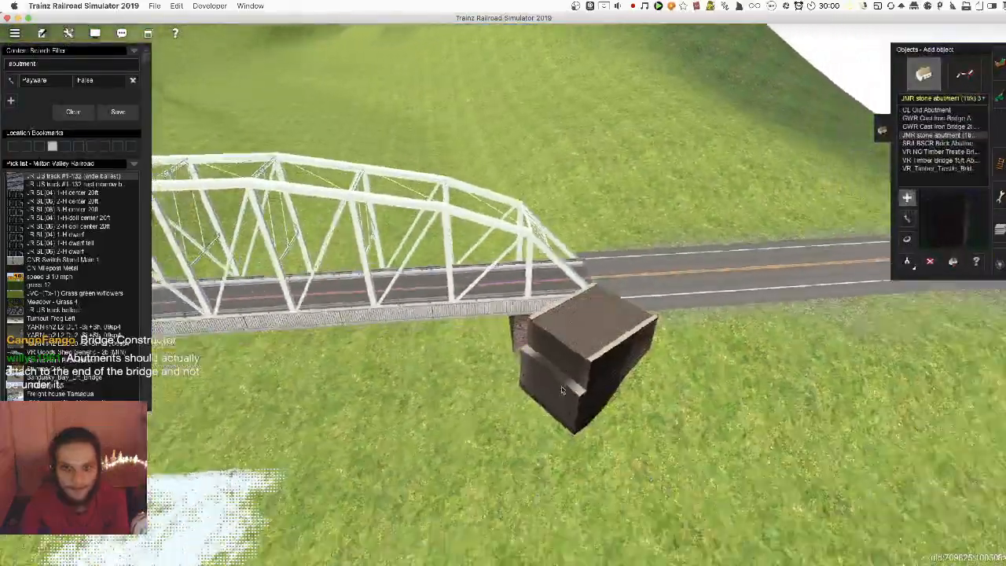
pyautogui.press('r')
pyautogui.moveTo(526, 235); pyautogui.dragTo(525, 241)
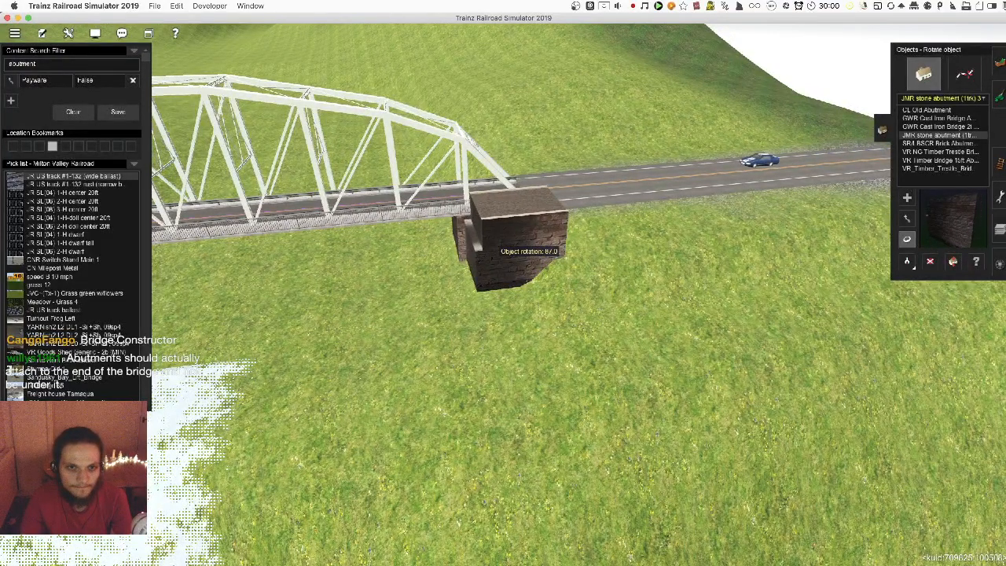
# Delete one of the two overlapping stone abutments at this end of the truss bridge
pyautogui.rightClick(478, 203)
pyautogui.scroll(3, 478, 203)
pyautogui.press('d')
pyautogui.click(516, 332)
# Move the remaining stone abutment onto the road just beyond the end of the truss bridge
pyautogui.moveTo(493, 324); pyautogui.dragTo(589, 329)
pyautogui.press('Down')
pyautogui.press('Left')
pyautogui.moveTo(844, 257); pyautogui.dragTo(566, 308, button='right')
pyautogui.press('m')
pyautogui.scroll(2, 550, 302)
pyautogui.moveTo(566, 308); pyautogui.dragTo(664, 267)
pyautogui.moveTo(694, 255); pyautogui.dragTo(693, 224, button='right')
# Lower the ground beneath the near end of the truss bridge with the Plateau tool at 331.98, dropping the stone abutment below road level
pyautogui.click(972, 75)
pyautogui.press('Up')
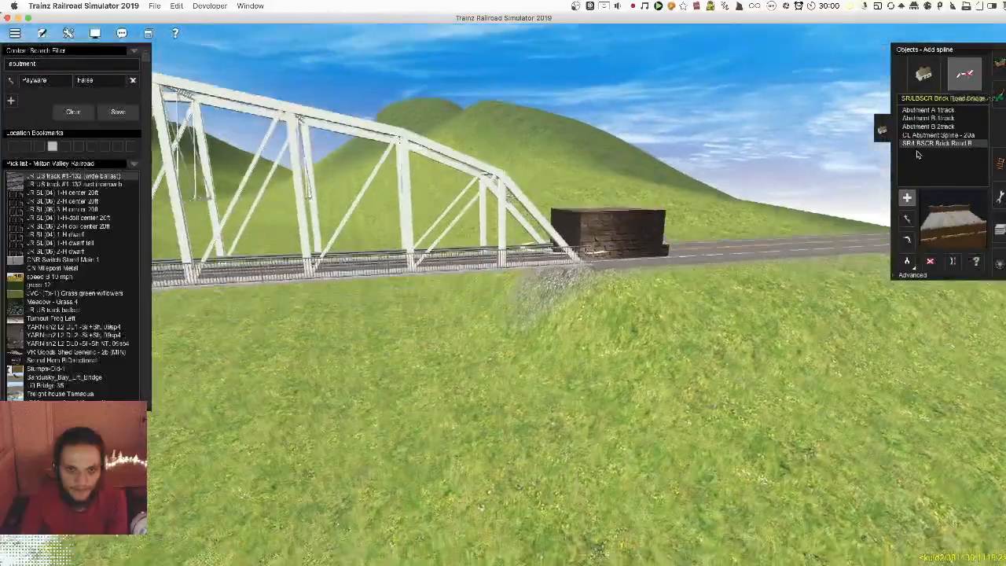
pyautogui.press('F2')
pyautogui.press('Up')
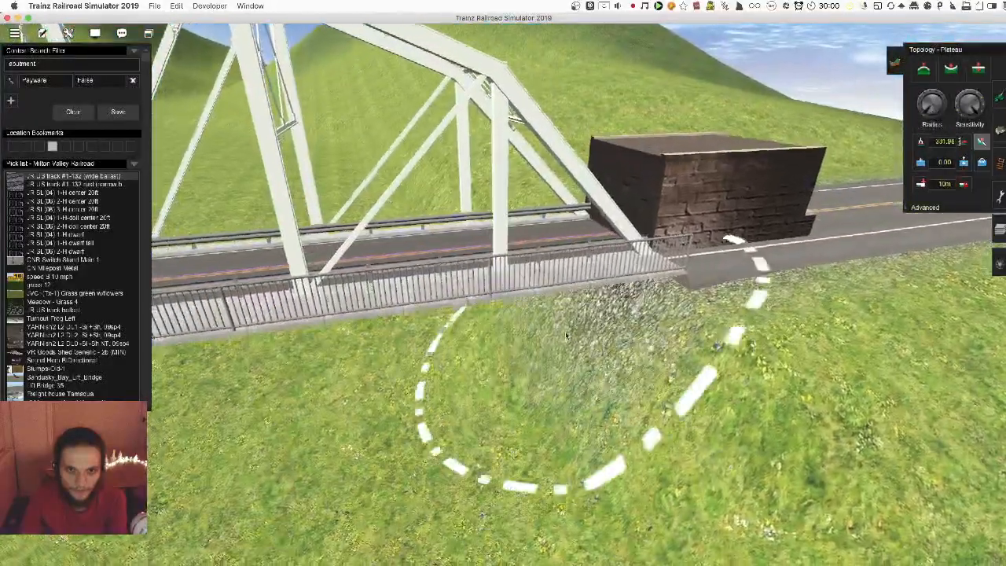
pyautogui.press('F9')
pyautogui.click(589, 389)
pyautogui.moveTo(590, 389)
pyautogui.mouseDown()
pyautogui.moveTo(664, 326)
pyautogui.moveTo(621, 295)
pyautogui.moveTo(539, 308)
pyautogui.mouseUp()
pyautogui.press('F9')
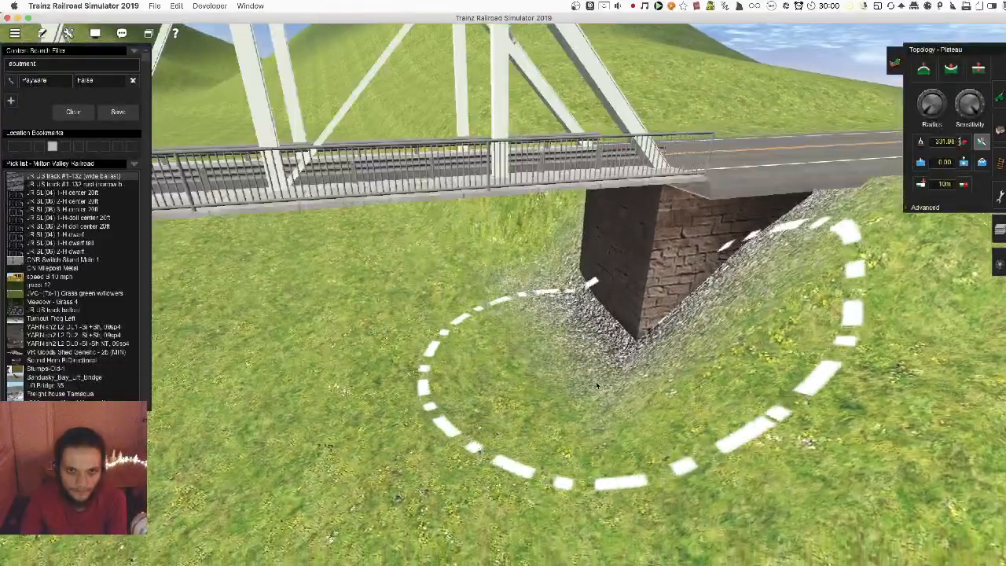
# Examine the lowered stone abutment and the dug-out slope at the bridge end from below and from the waterfall side
pyautogui.press('Down')
pyautogui.press('Up')
pyautogui.press('Right')
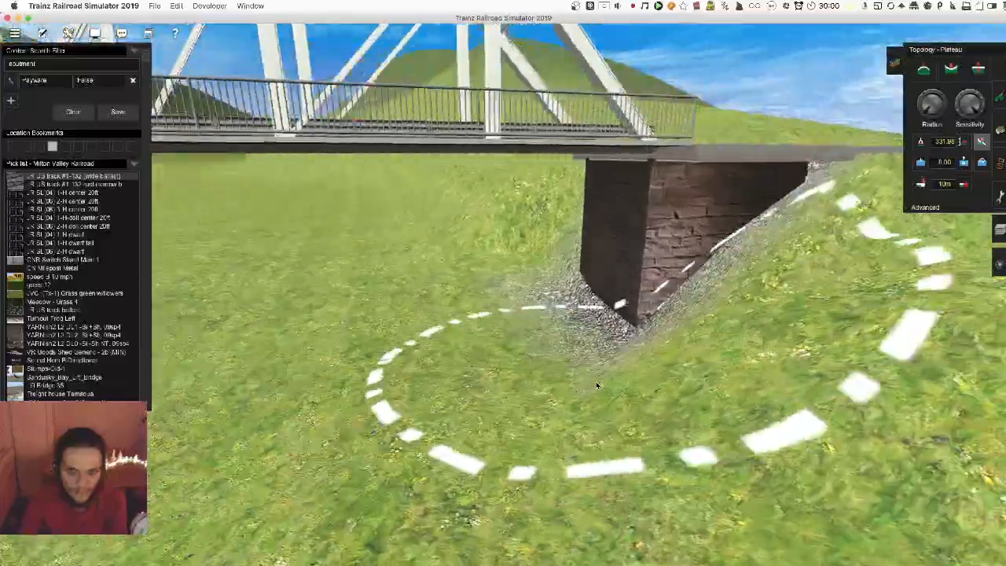
pyautogui.press('Left')
pyautogui.press('Down')
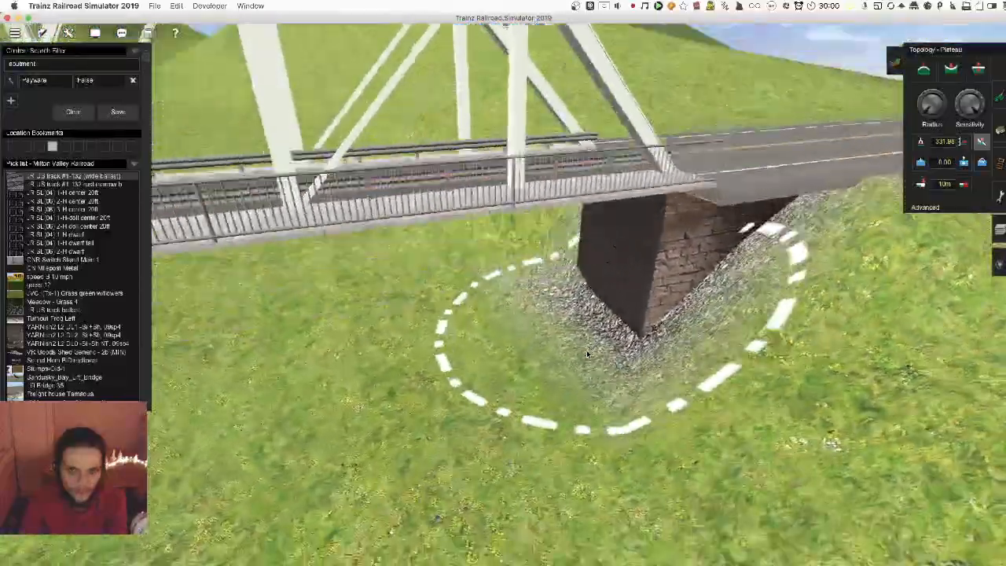
pyautogui.scroll(-5, 586, 353)
pyautogui.press('Left')
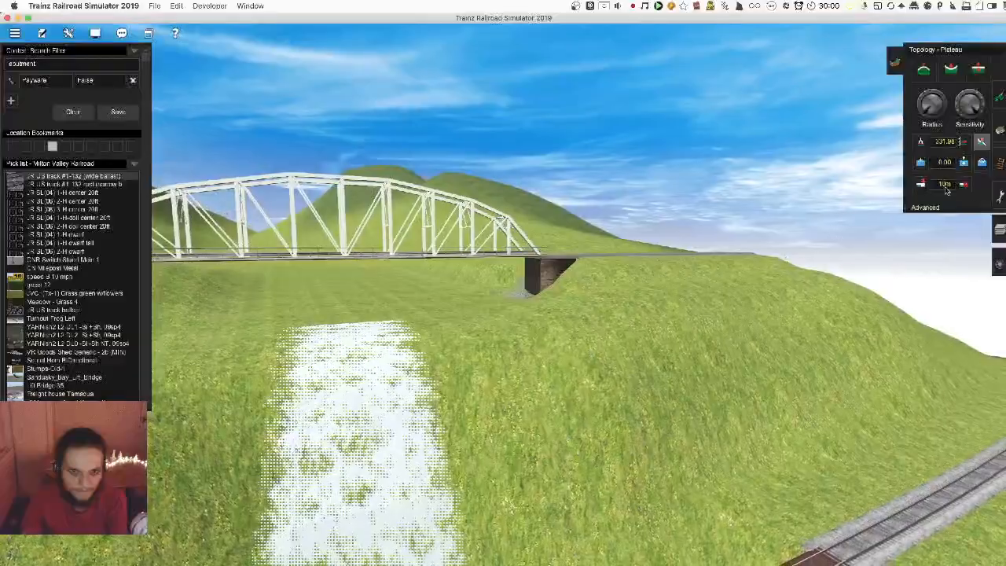
pyautogui.press('pageup')
pyautogui.press('Up')
# Move the existing JMR stone abutment toward the road's outer edge at the end of the bridge
pyautogui.click(1000, 129)
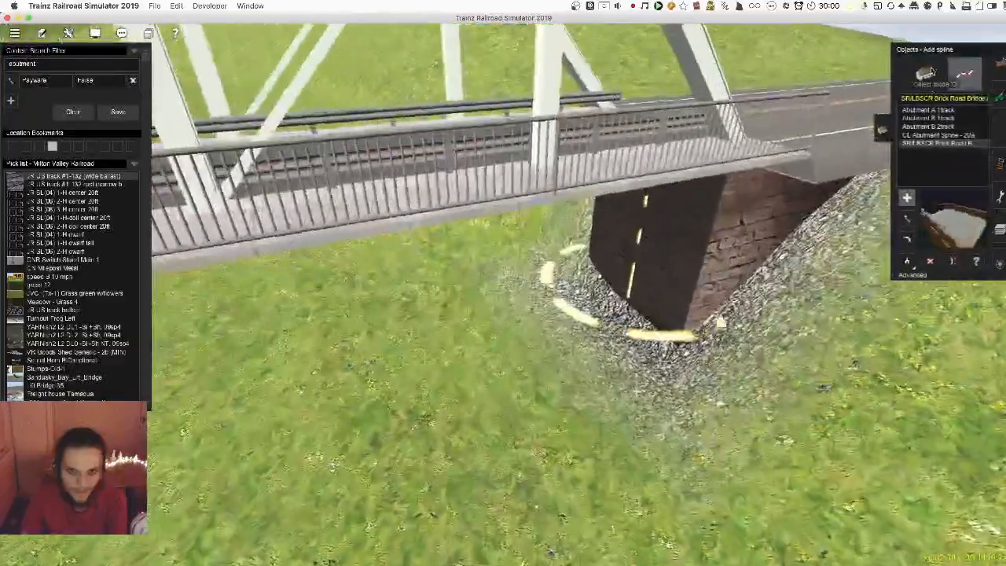
pyautogui.click(932, 72)
pyautogui.rightClick(678, 252)
pyautogui.press('Up')
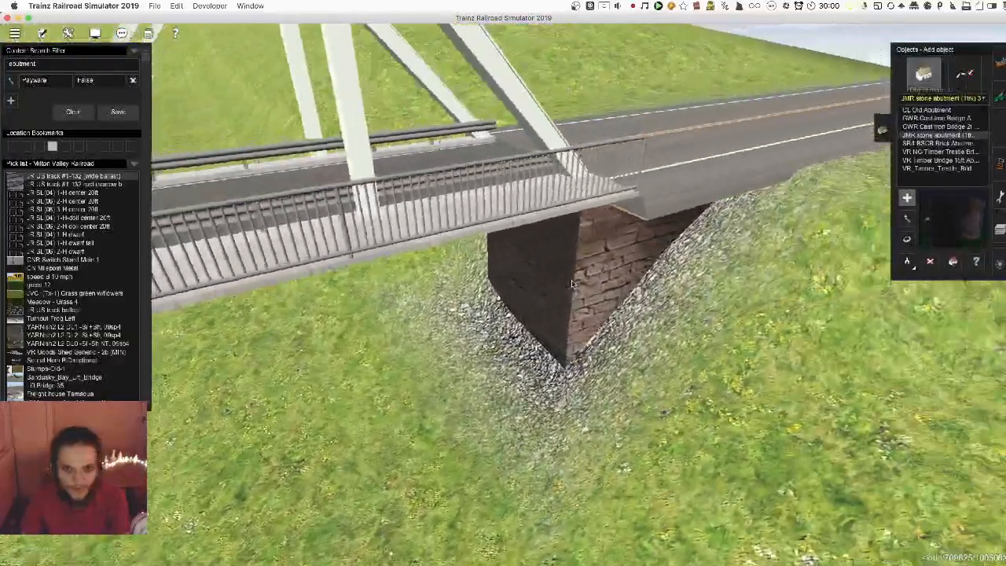
pyautogui.press('m')
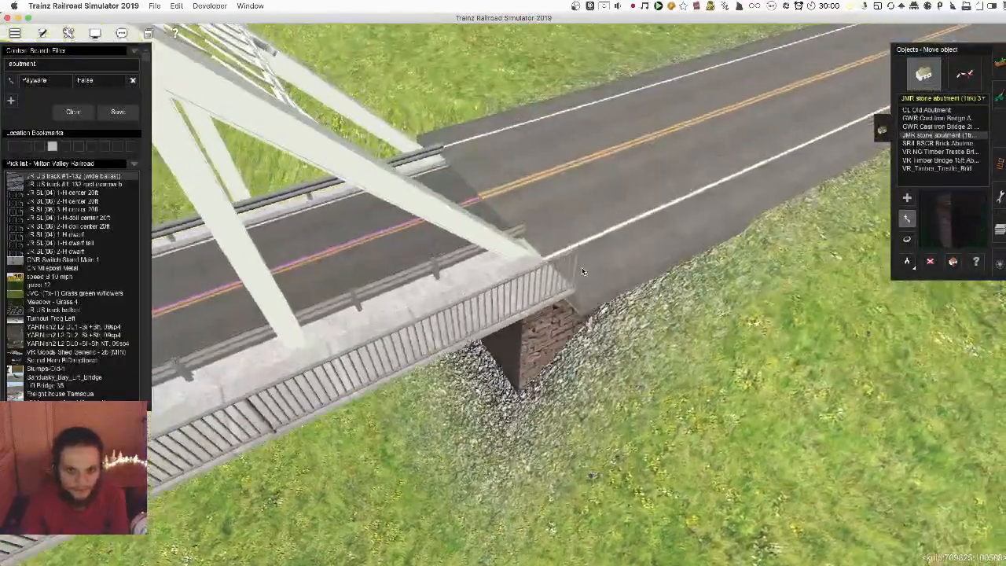
pyautogui.moveTo(579, 268); pyautogui.dragTo(605, 283)
pyautogui.press('Up')
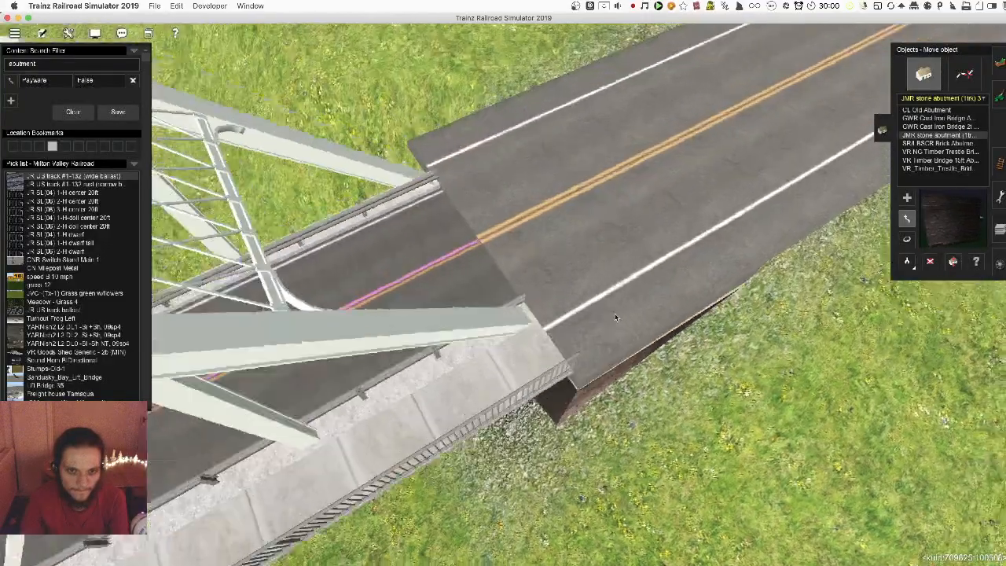
# Fine-tune the abutment's position against the outer corner of the bridge's railing and the road edge
pyautogui.rightClick(554, 400)
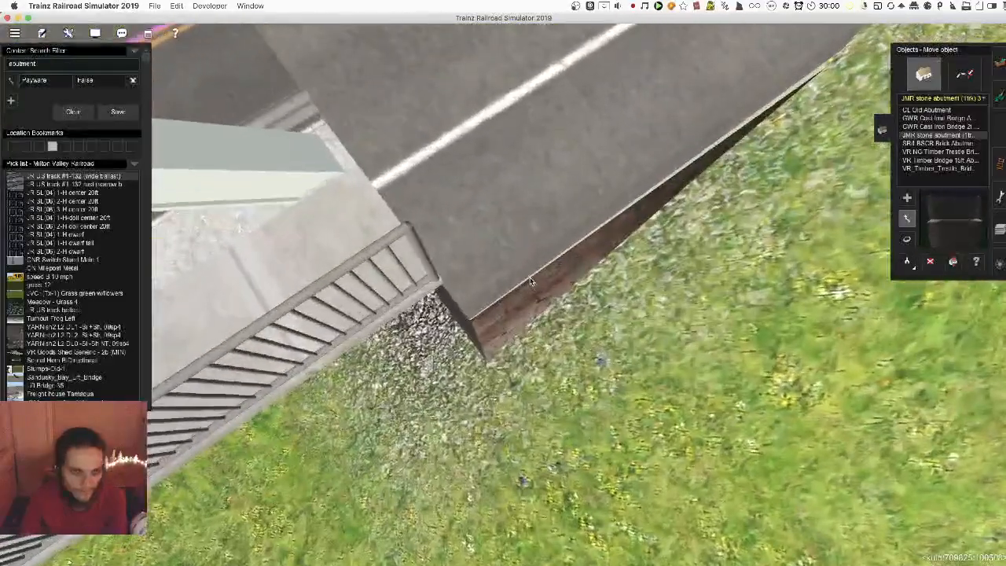
pyautogui.press('Up')
pyautogui.rightClick(494, 368)
pyautogui.press('Down')
pyautogui.press('Up')
pyautogui.moveTo(518, 265); pyautogui.dragTo(519, 255)
pyautogui.press('Down')
# Raise the stone abutment so its coping sits level with the road surface beside the bridge railing
pyautogui.click(952, 261)
pyautogui.rightClick(450, 236)
pyautogui.moveTo(528, 316); pyautogui.dragTo(571, 304)
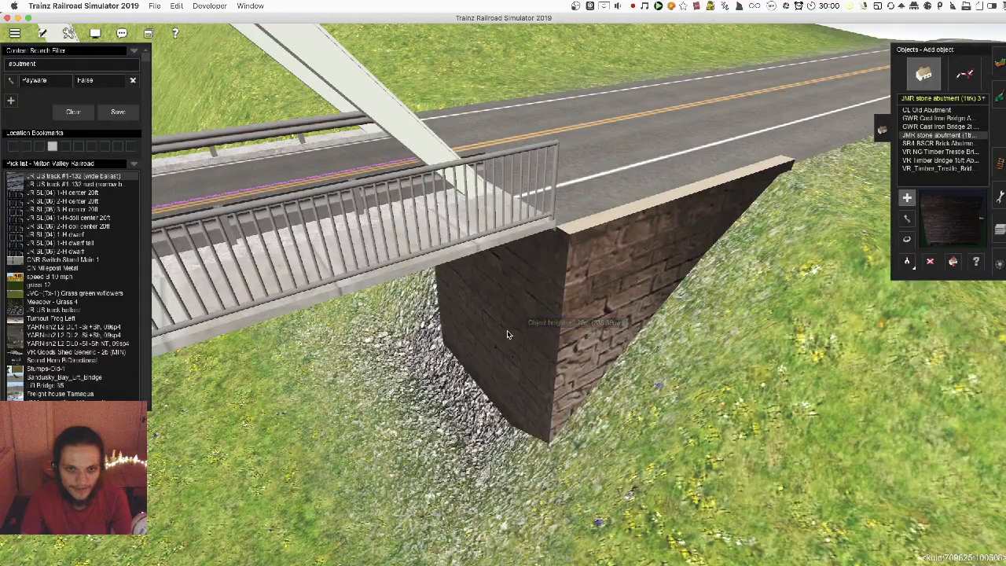
pyautogui.scroll(-10, 508, 329)
pyautogui.scroll(10, 525, 295)
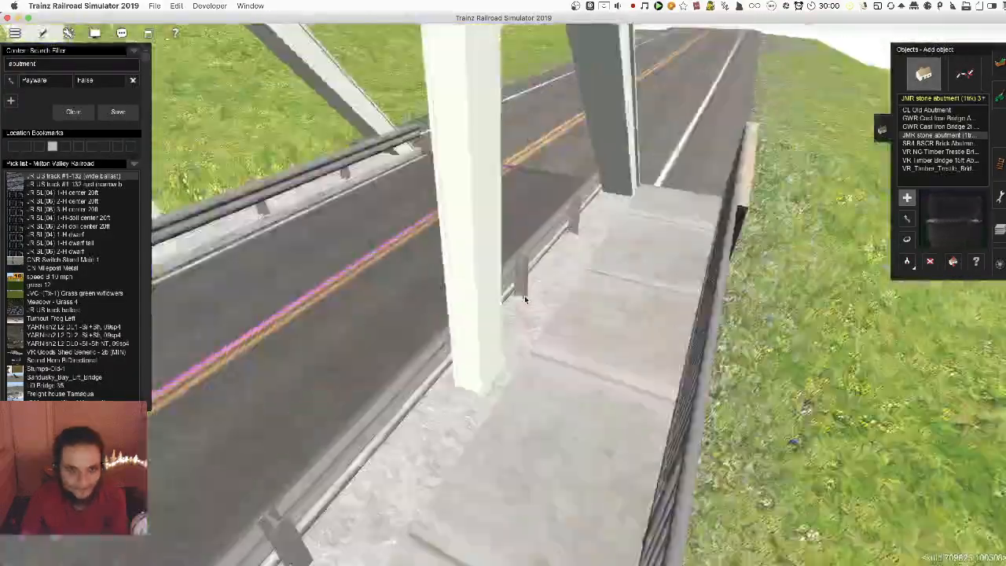
# Rotate the raised stone abutment to about 266.1° to line it up with the bridge end
pyautogui.moveTo(524, 295); pyautogui.dragTo(575, 292, button='right')
pyautogui.press('r')
pyautogui.moveTo(574, 292); pyautogui.dragTo(577, 291)
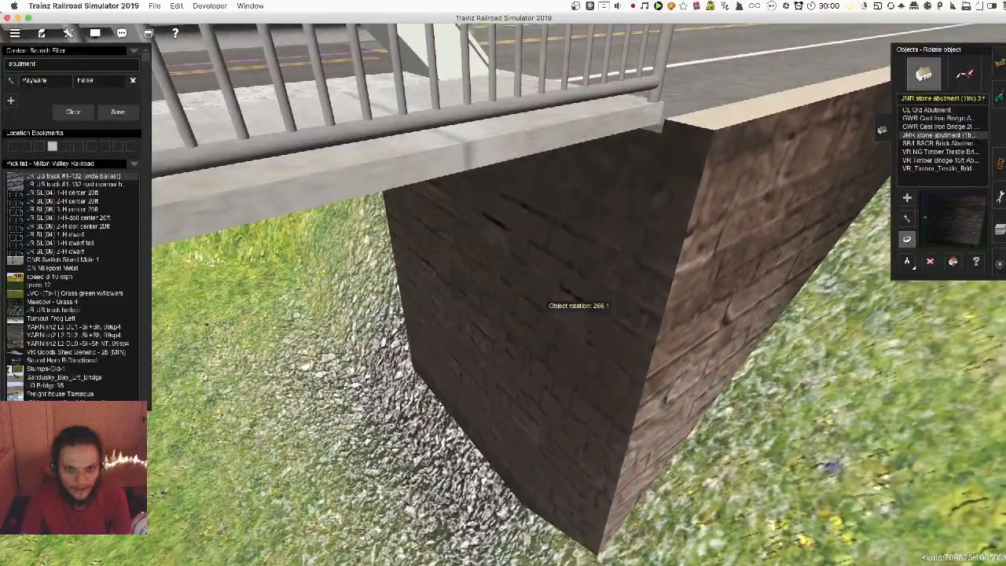
pyautogui.moveTo(541, 293); pyautogui.dragTo(515, 290, button='right')
pyautogui.scroll(-10, 515, 291)
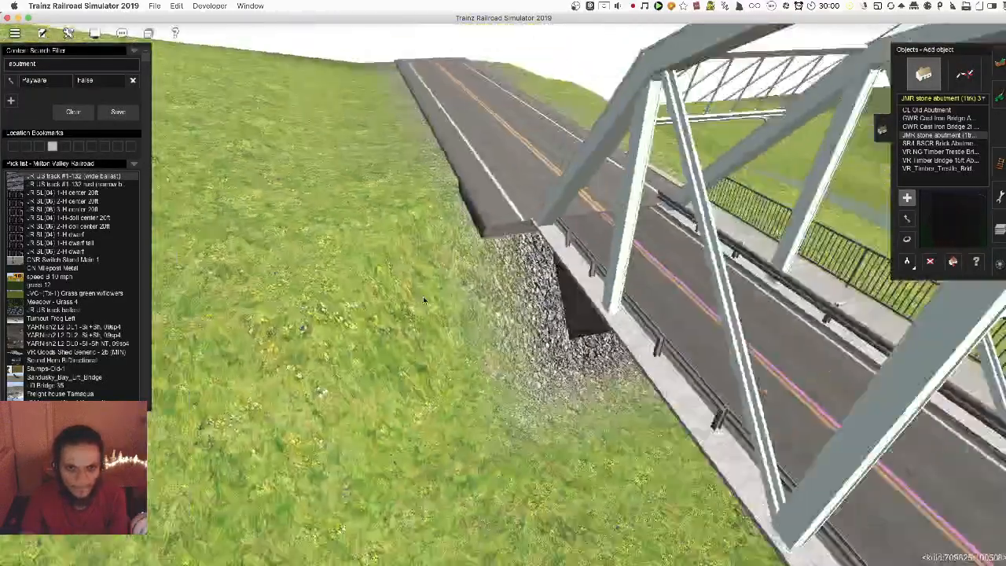
# Add a second JMR stone abutment on the opposite side of the road, rotate it to about 265.2°, and move it beside the bridge end
pyautogui.click(431, 293)
pyautogui.press('r')
pyautogui.moveTo(432, 293); pyautogui.dragTo(438, 293)
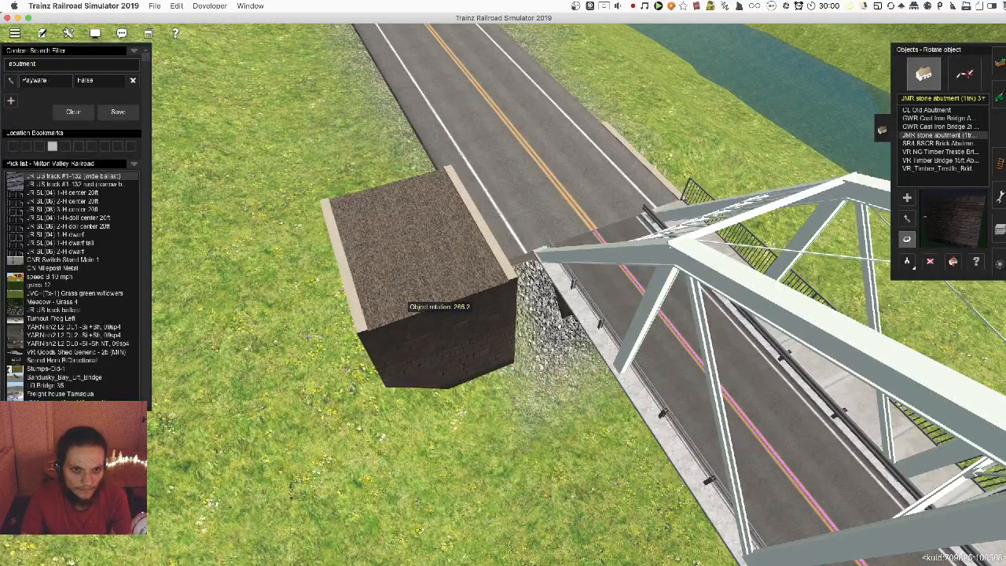
pyautogui.press('m')
pyautogui.moveTo(435, 290); pyautogui.dragTo(527, 239)
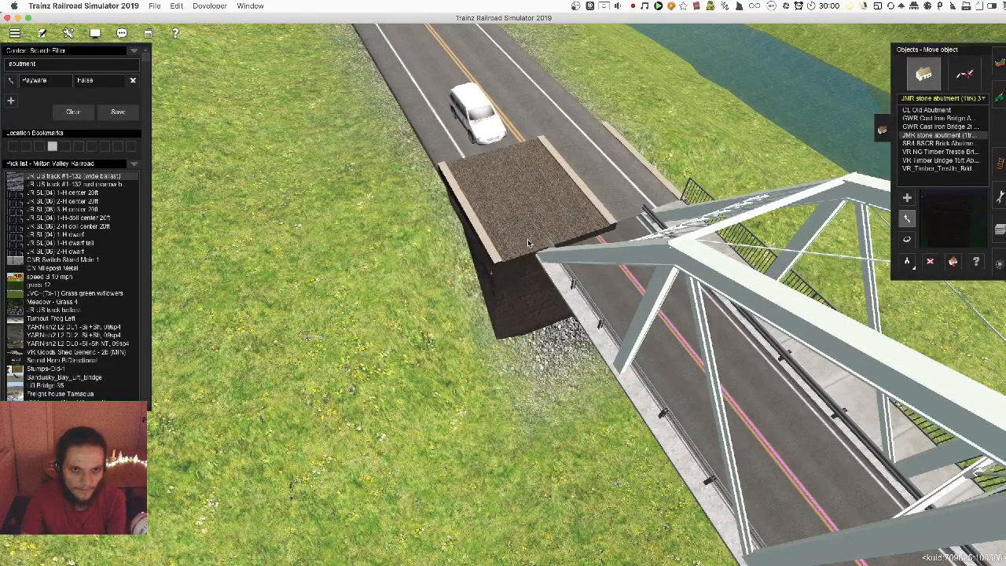
# Fine-tune the second abutment's position so its outer edge follows the road edge at the bridge end
pyautogui.scroll(10, 527, 239)
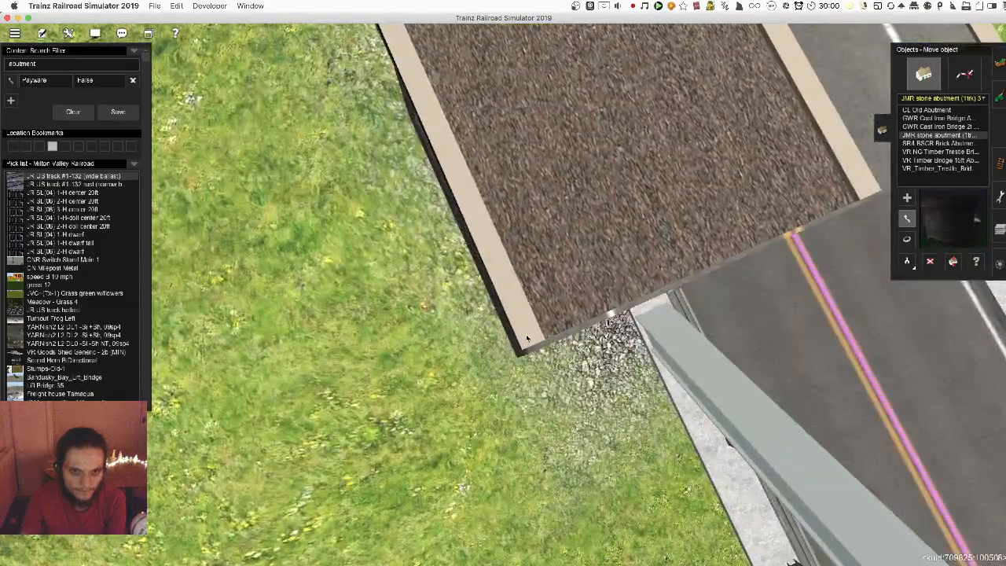
pyautogui.rightClick(519, 356)
pyautogui.moveTo(501, 218); pyautogui.dragTo(498, 234)
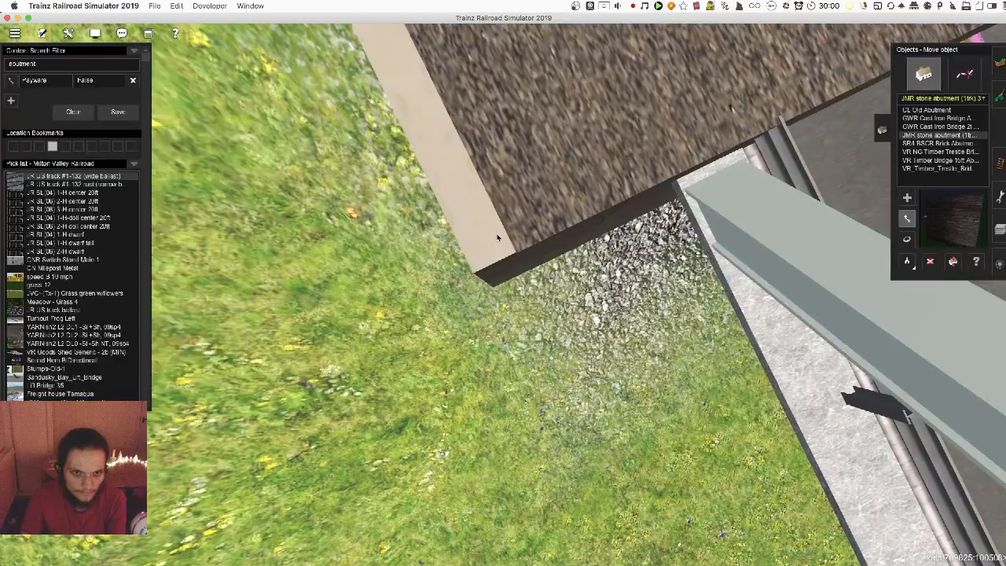
pyautogui.scroll(-5, 907, 322)
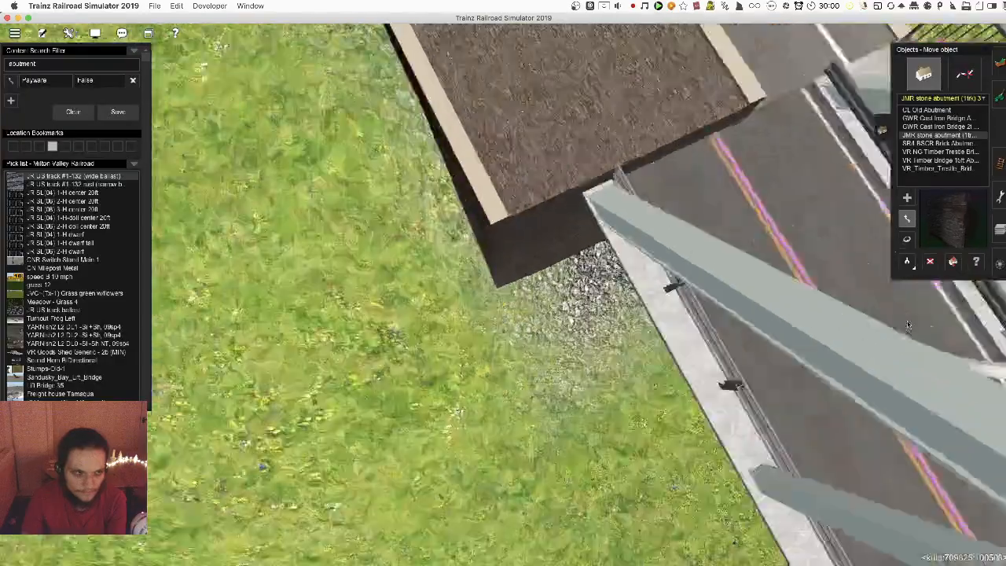
pyautogui.scroll(-5, 912, 322)
pyautogui.press('Down')
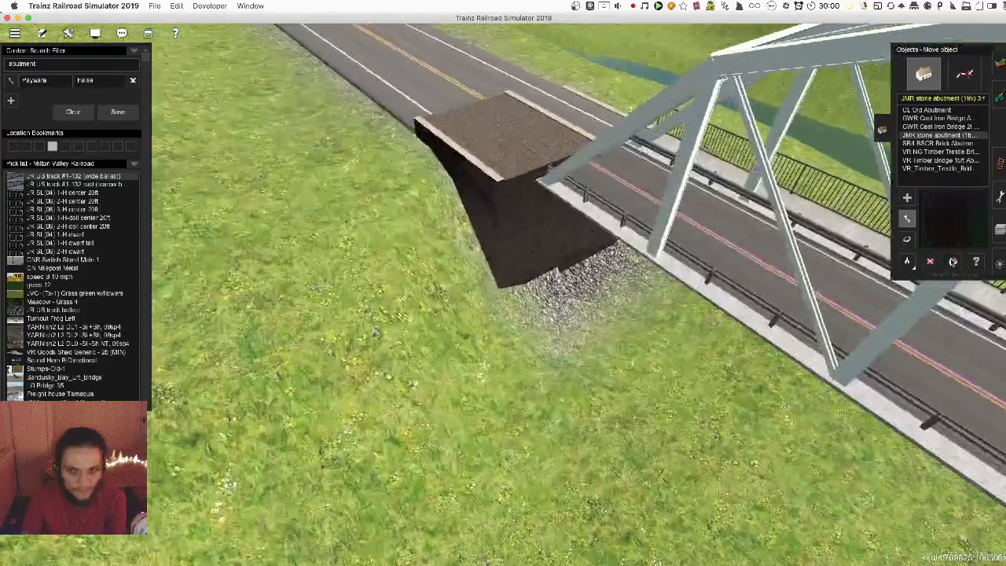
# Lower the second stone abutment to a height of about -0.75 m so its top meets the road surface
pyautogui.click(954, 261)
pyautogui.moveTo(480, 164); pyautogui.dragTo(480, 177)
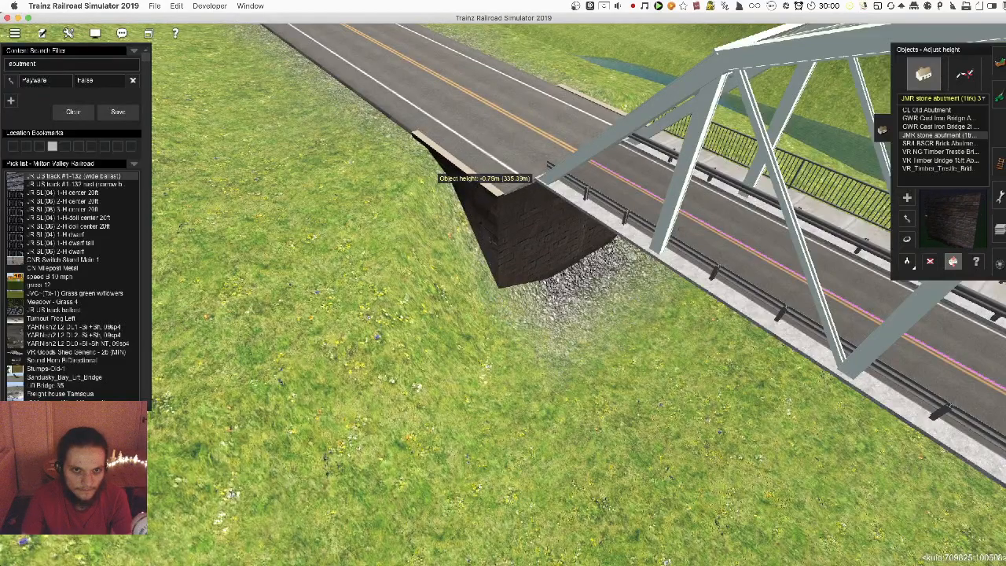
pyautogui.scroll(-5, 931, 231)
pyautogui.press('Right')
pyautogui.click(1000, 229)
pyautogui.press('Down')
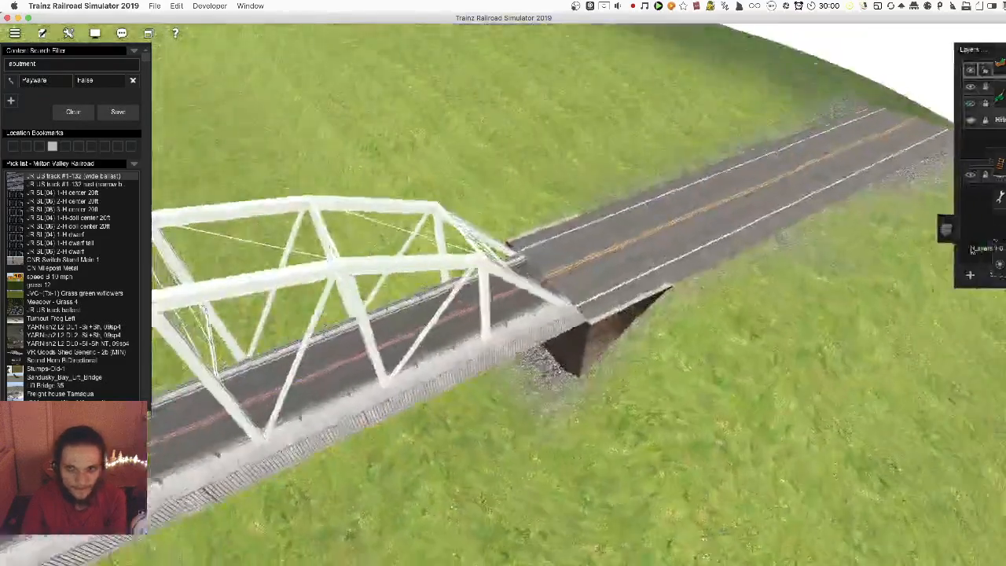
pyautogui.click(941, 226)
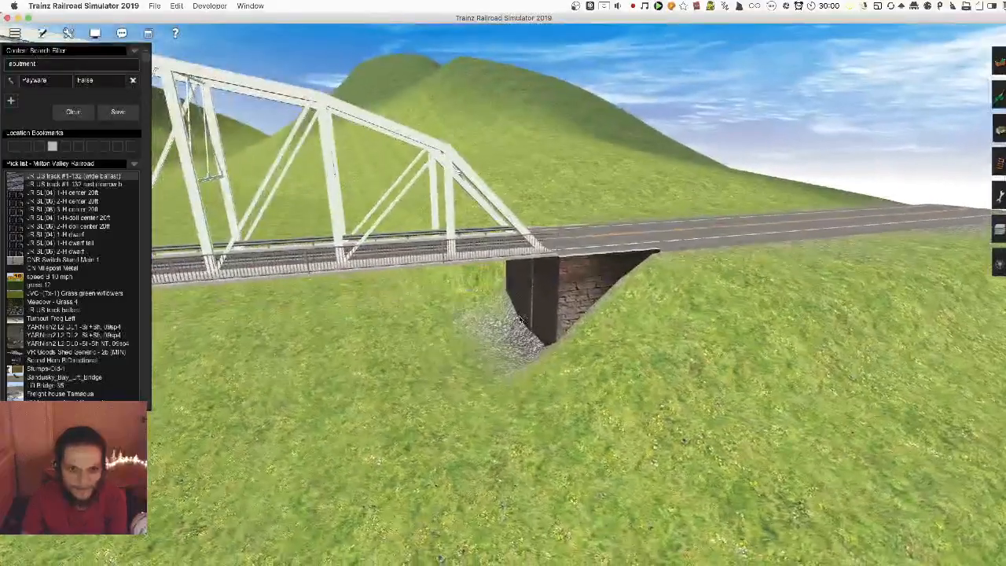
# Nudge the stone abutment on the railing side closer to the end corner of the bridge
pyautogui.scroll(5, 520, 319)
pyautogui.press('Up')
pyautogui.click(999, 129)
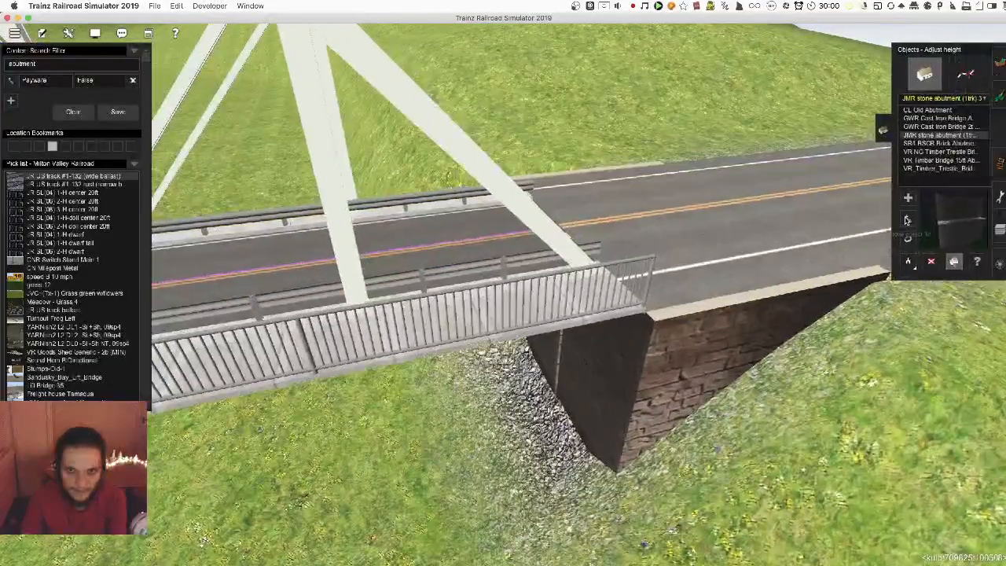
pyautogui.click(907, 220)
pyautogui.moveTo(701, 241); pyautogui.dragTo(697, 248)
# Examine how the stone abutment meets the underside of the bridge deck and the road edge
pyautogui.press('Down')
pyautogui.press('Left')
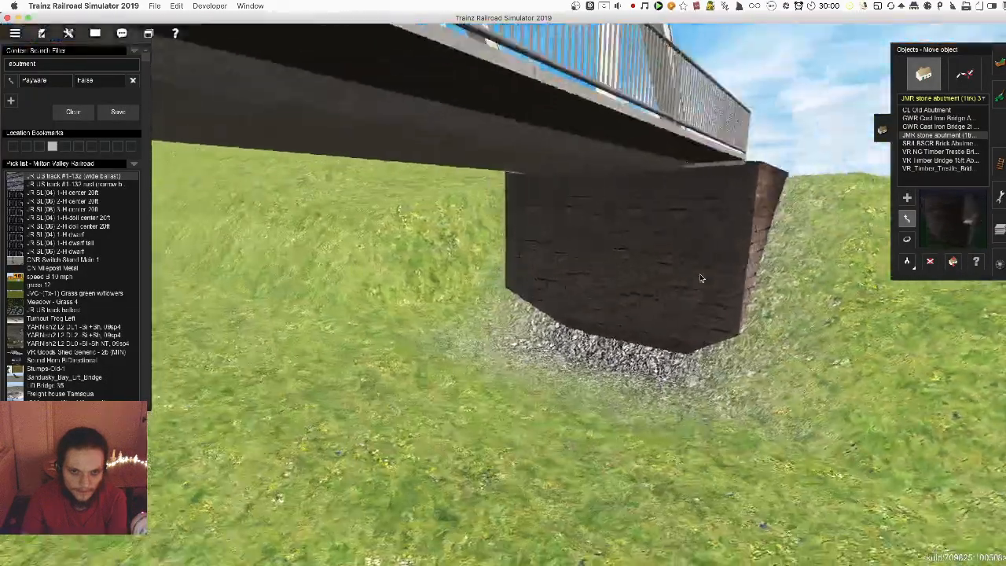
pyautogui.press('Right')
pyautogui.press('Up')
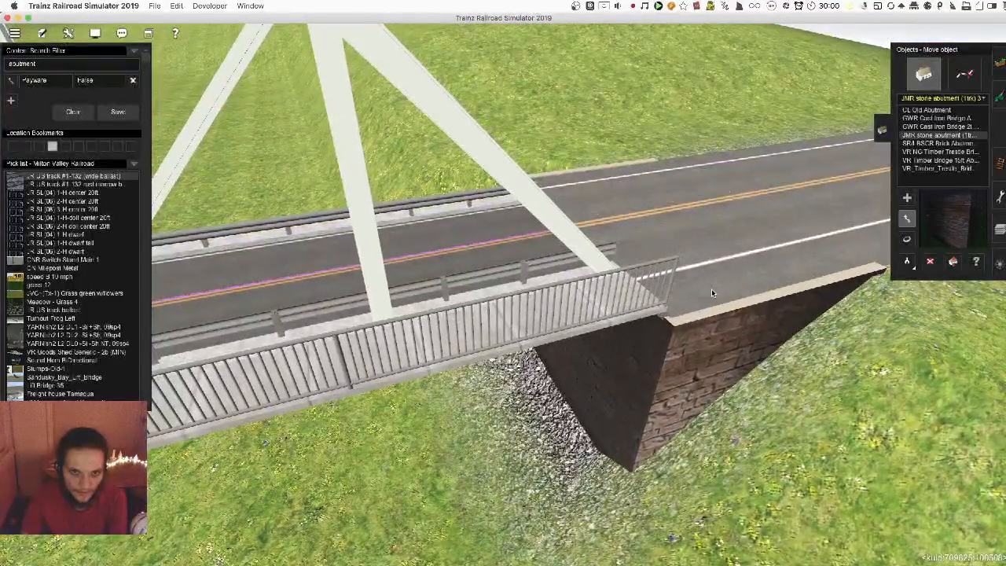
pyautogui.press('Down')
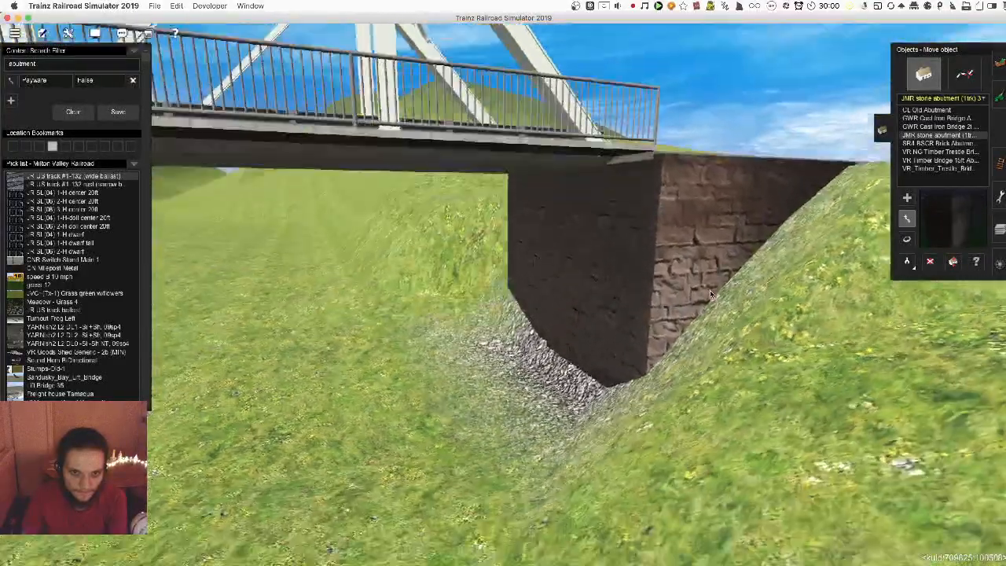
pyautogui.press('Left')
pyautogui.press('Right')
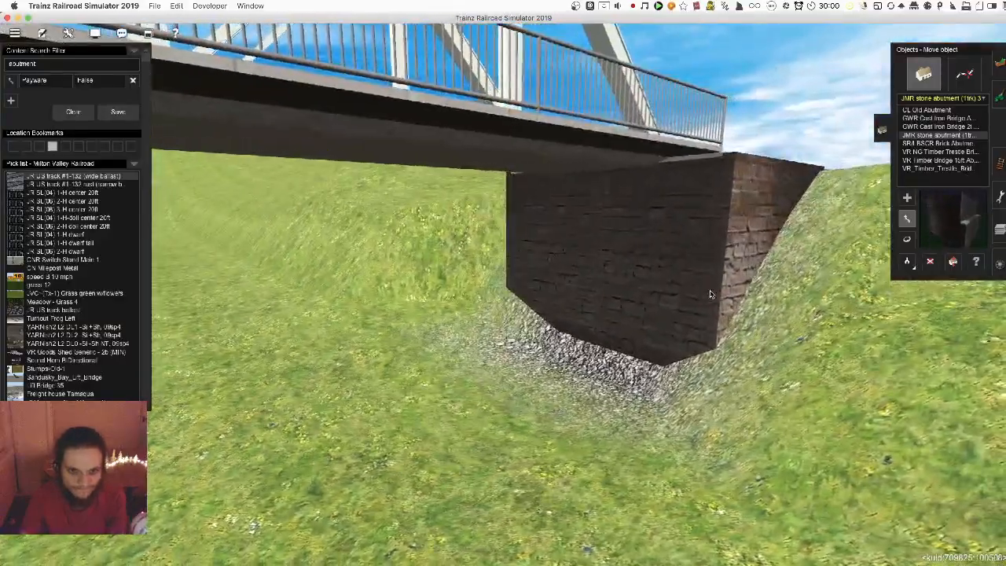
# Rotate the railing-side stone abutment to about 266.4°
pyautogui.rightClick(710, 294)
pyautogui.press('Up')
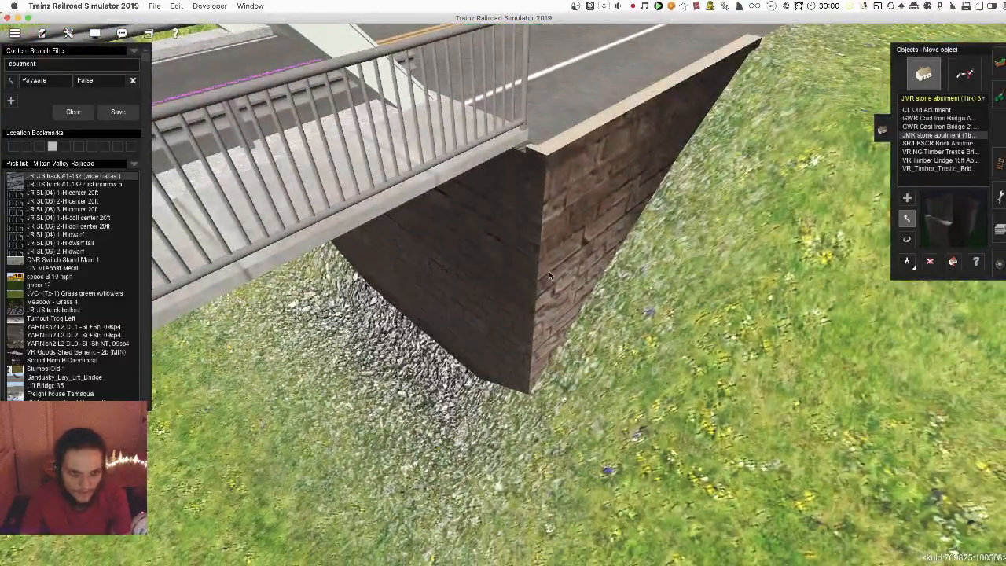
pyautogui.rightClick(550, 273)
pyautogui.rightClick(377, 250)
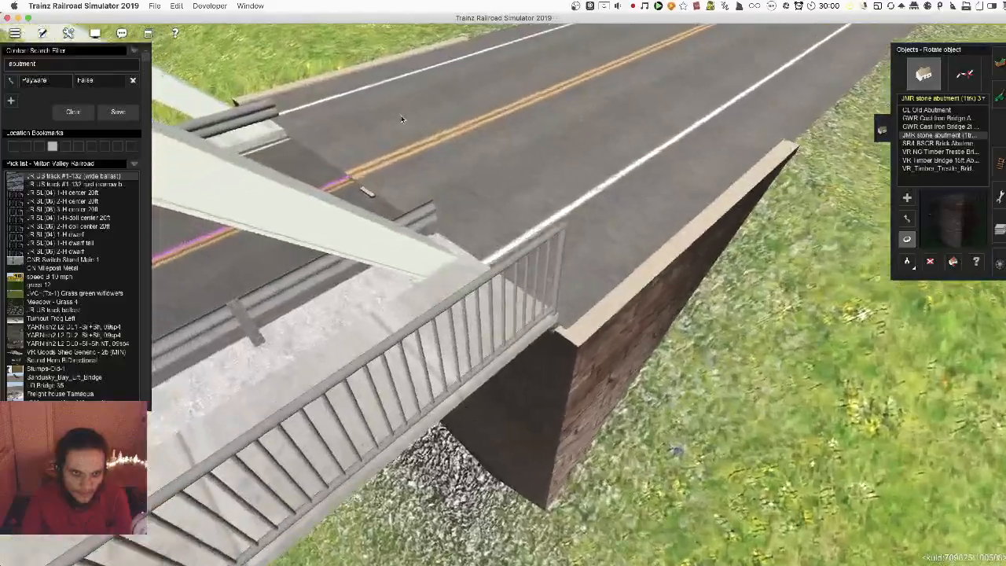
pyautogui.press('Down')
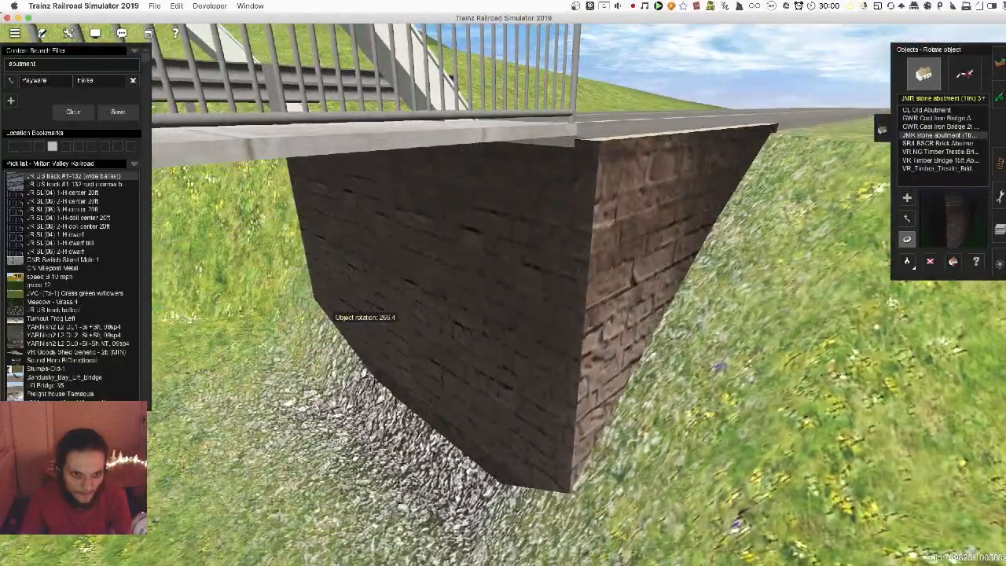
# Examine the abutment's base, and compare both bridge ends from the waterfall side
pyautogui.rightClick(427, 425)
pyautogui.press('Down')
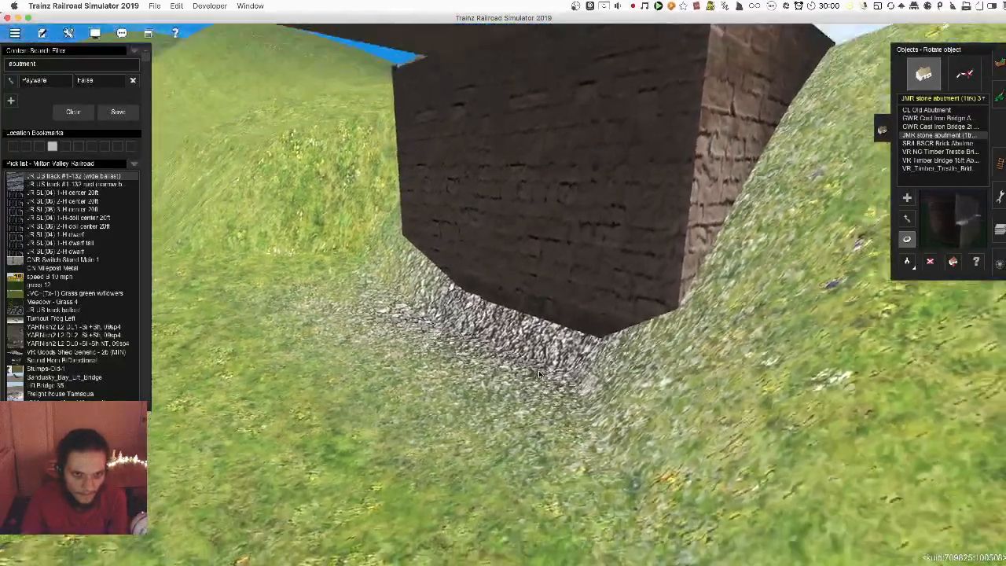
pyautogui.scroll(-10, 546, 342)
pyautogui.press('Left')
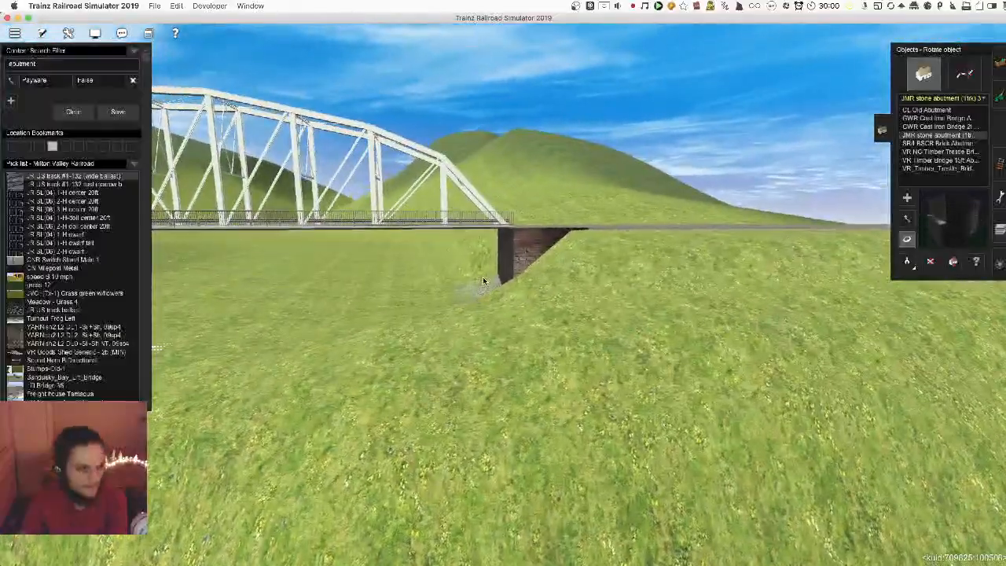
pyautogui.rightClick(482, 288)
pyautogui.scroll(-8, 479, 300)
pyautogui.press('Left')
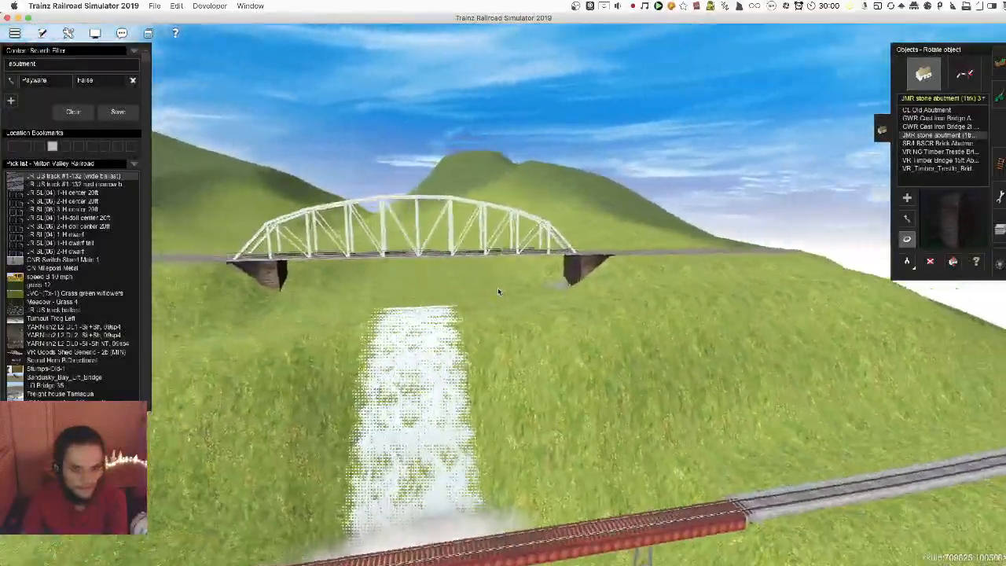
# Inspect the abutments from beside and above at one bridge end, and check the opposite end from the uphill side
pyautogui.scroll(8, 511, 289)
pyautogui.press('Left')
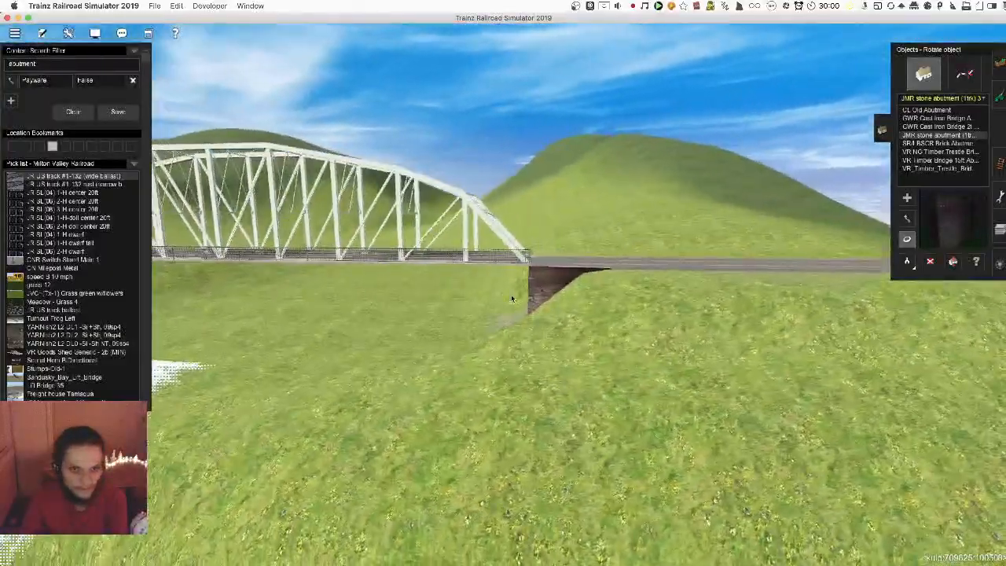
pyautogui.press('Up')
pyautogui.scroll(3, 517, 294)
pyautogui.press('Up')
pyautogui.scroll(3, 565, 303)
pyautogui.rightClick(553, 349)
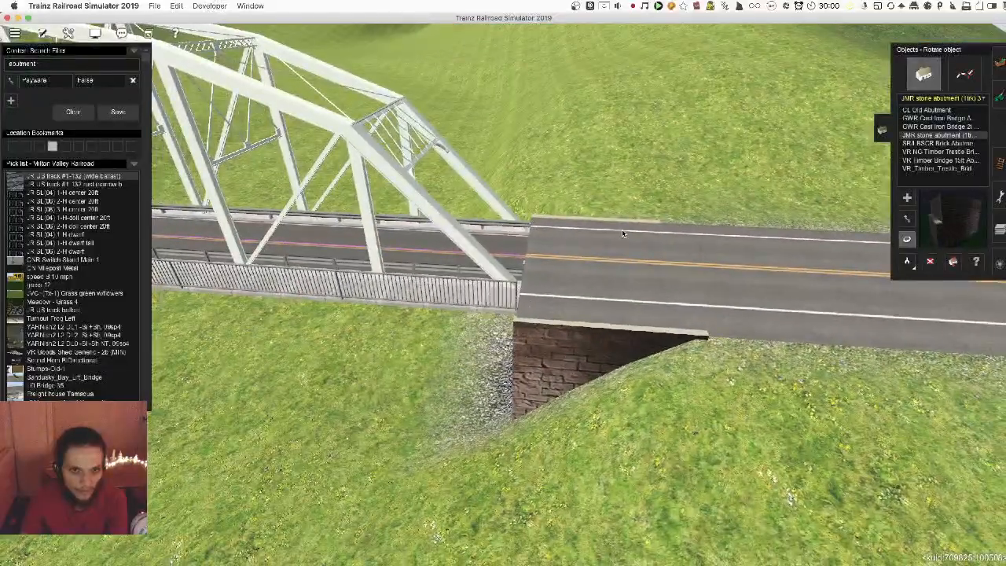
pyautogui.press('Left')
pyautogui.moveTo(660, 260); pyautogui.dragTo(465, 442, button='right')
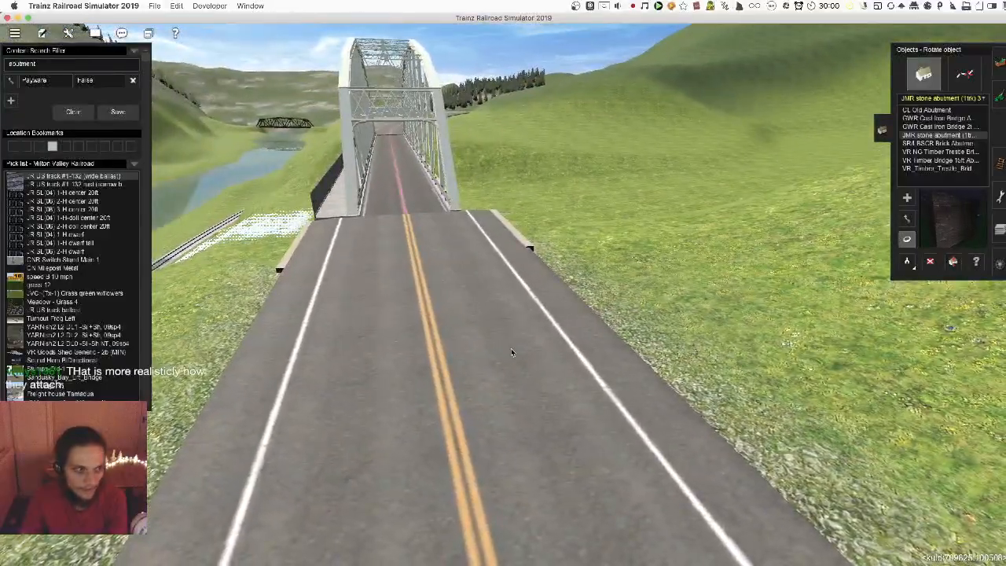
pyautogui.moveTo(499, 326)
pyautogui.mouseDown(button='right')
pyautogui.moveTo(435, 315)
pyautogui.moveTo(459, 274)
pyautogui.moveTo(437, 265)
pyautogui.moveTo(445, 252)
pyautogui.moveTo(484, 290)
pyautogui.moveTo(691, 302)
pyautogui.moveTo(898, 202)
pyautogui.mouseUp(button='right')
pyautogui.scroll(-5, 774, 267)
# Level the terrain around the abutment under the uphill side of the bridge end nearest the dirt patch
pyautogui.press('F1')
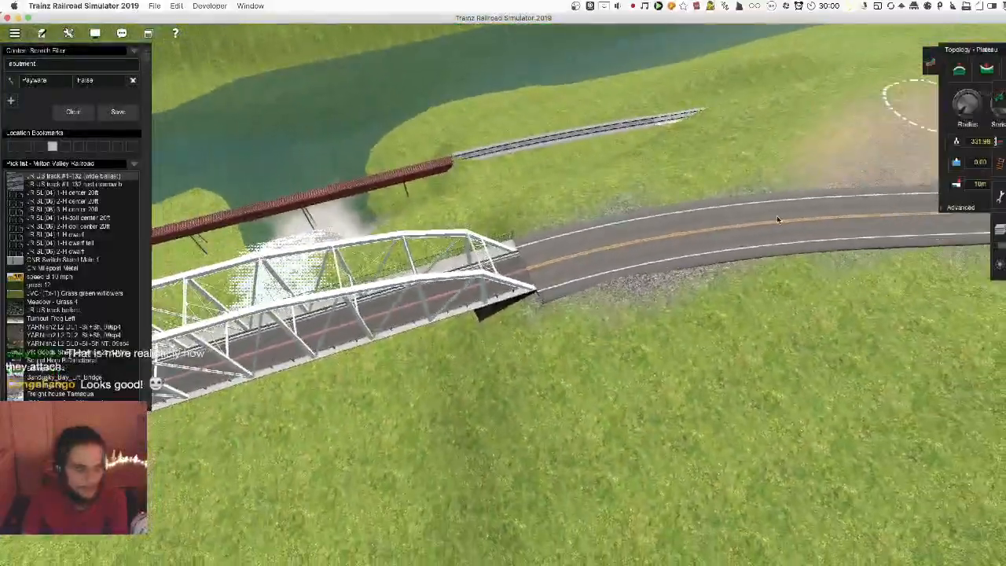
pyautogui.press('Up')
pyautogui.moveTo(505, 253)
pyautogui.mouseDown()
pyautogui.moveTo(535, 232)
pyautogui.moveTo(549, 301)
pyautogui.moveTo(483, 348)
pyautogui.moveTo(494, 292)
pyautogui.moveTo(472, 356)
pyautogui.moveTo(497, 398)
pyautogui.moveTo(493, 321)
pyautogui.moveTo(534, 302)
pyautogui.mouseUp()
pyautogui.press('Down')
pyautogui.scroll(5, 802, 242)
# Move the stone abutment out from under the deck to the uphill corner where the road meets the bridge
pyautogui.press('F3')
pyautogui.press('Up')
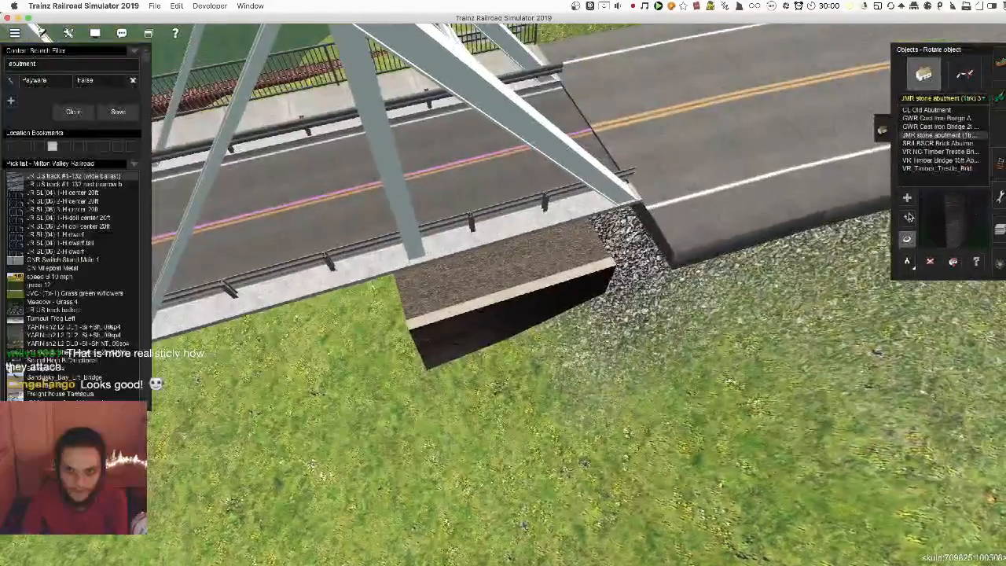
pyautogui.click(909, 217)
pyautogui.moveTo(455, 250); pyautogui.dragTo(640, 174)
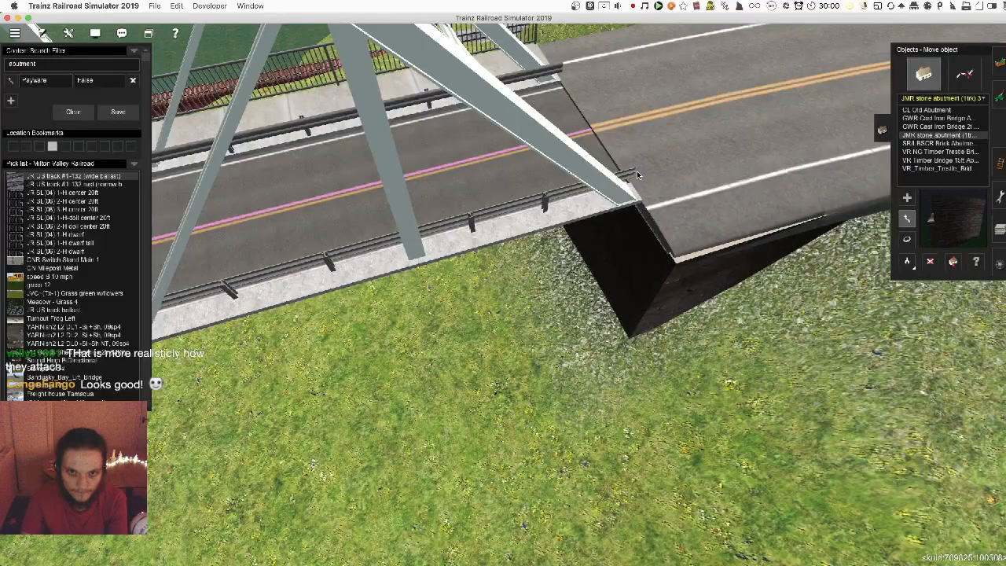
# Level the ground around the base of the moved uphill-side abutment with the Plateau tool at about 332.5 m
pyautogui.press('Down')
pyautogui.press('F1')
pyautogui.scroll(-5, 649, 252)
pyautogui.press('Up')
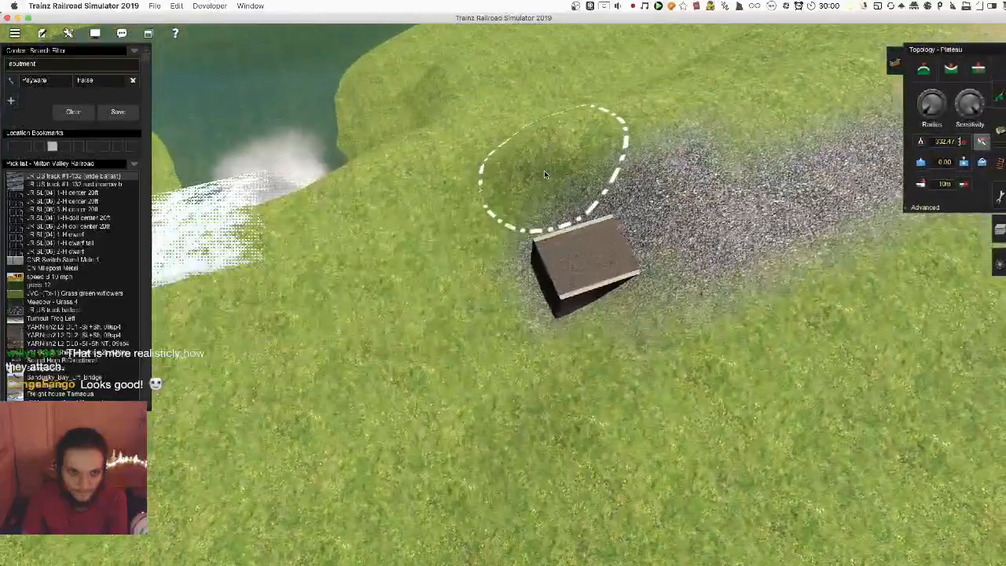
pyautogui.moveTo(543, 271)
pyautogui.mouseDown()
pyautogui.moveTo(567, 303)
pyautogui.moveTo(597, 253)
pyautogui.moveTo(544, 254)
pyautogui.moveTo(548, 306)
pyautogui.mouseUp()
pyautogui.press('Down')
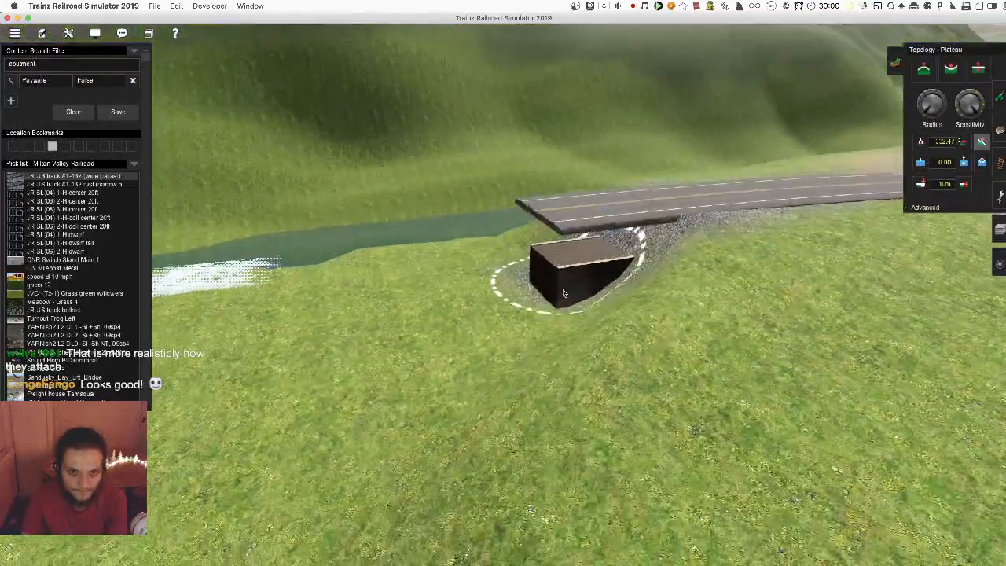
pyautogui.press('Up')
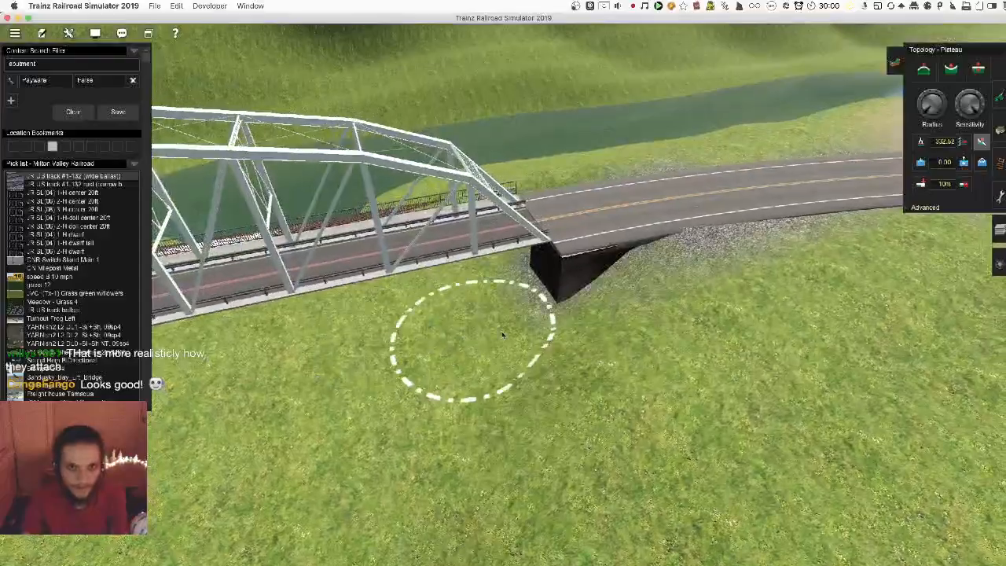
pyautogui.moveTo(473, 337)
pyautogui.mouseDown()
pyautogui.moveTo(502, 265)
pyautogui.moveTo(495, 246)
pyautogui.moveTo(614, 243)
pyautogui.mouseUp()
pyautogui.scroll(3, 853, 102)
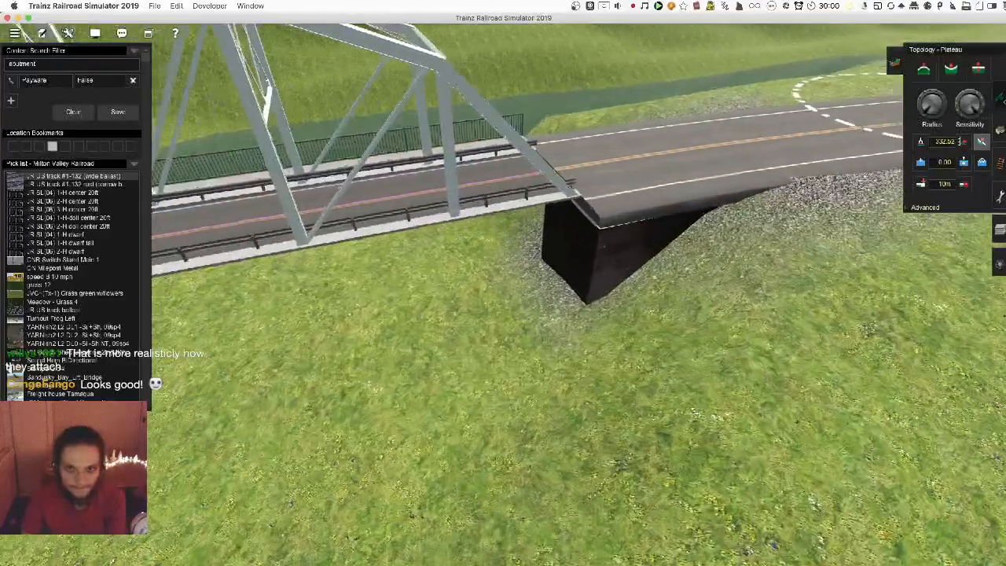
# Rotate the uphill-side stone abutment to about 83.3° so it follows the road edge
pyautogui.scroll(3, 861, 98)
pyautogui.click(999, 130)
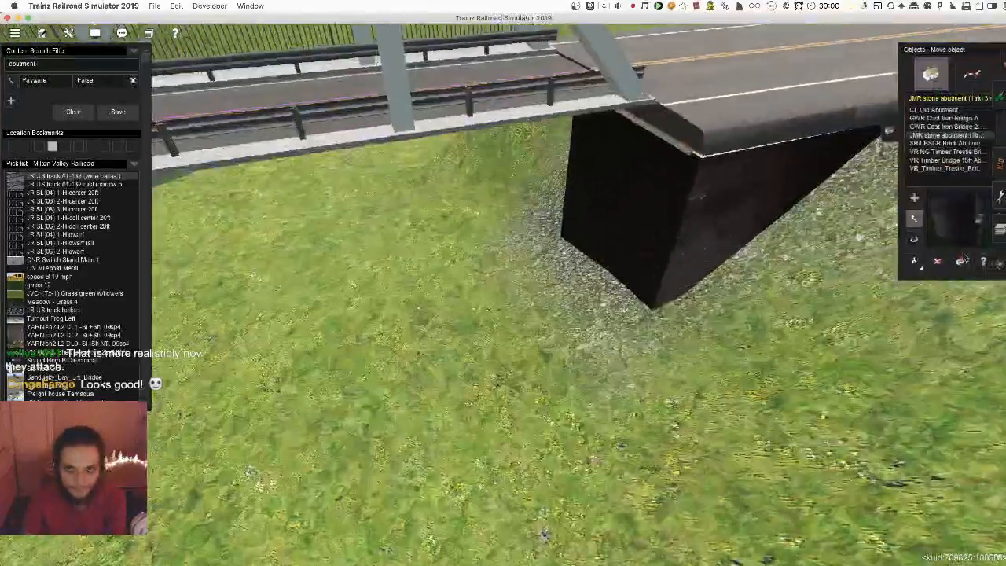
pyautogui.click(962, 260)
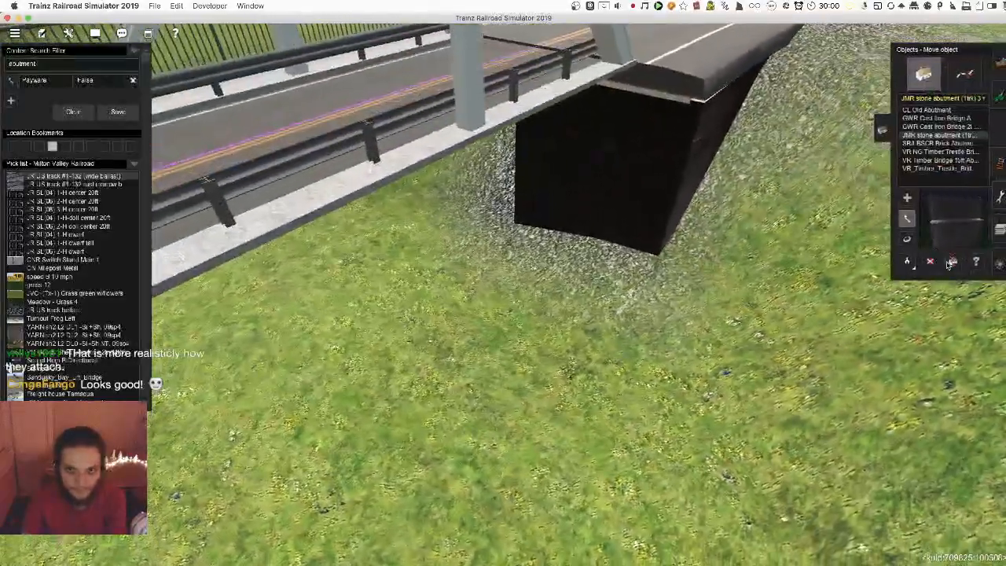
pyautogui.rightClick(626, 178)
pyautogui.moveTo(488, 283); pyautogui.dragTo(487, 301)
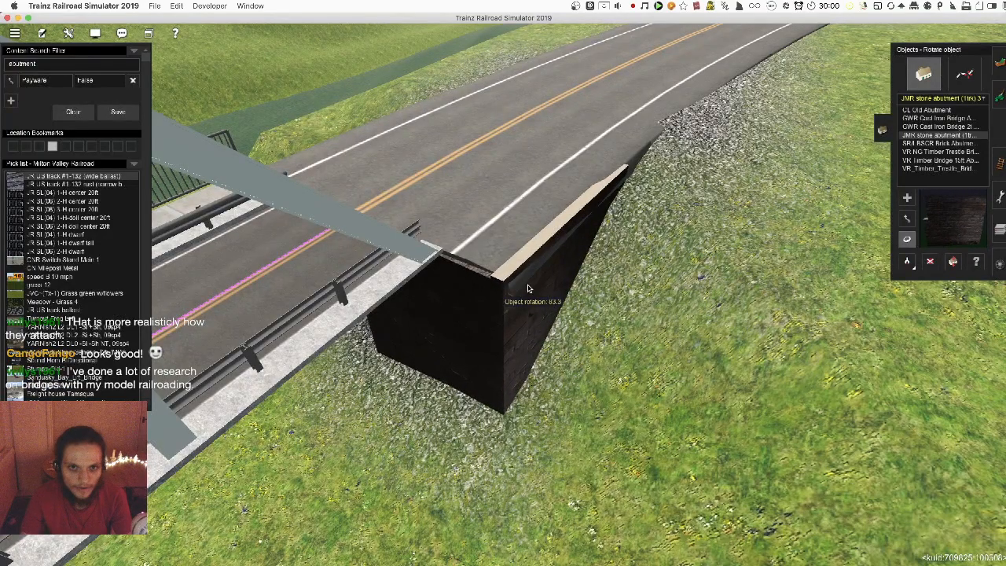
# Add another JMR stone abutment at the railing-side corner of the same bridge end and align it with the road edge
pyautogui.press('Left')
pyautogui.press('a')
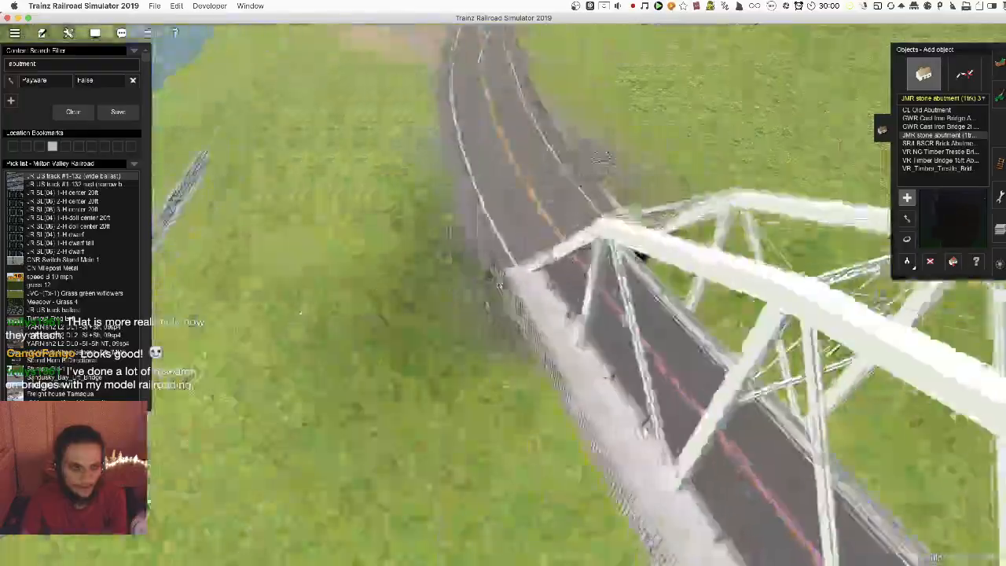
pyautogui.press('Right')
pyautogui.press('r')
pyautogui.moveTo(569, 320); pyautogui.dragTo(566, 320)
pyautogui.press('a')
pyautogui.press('Left')
pyautogui.click(503, 285)
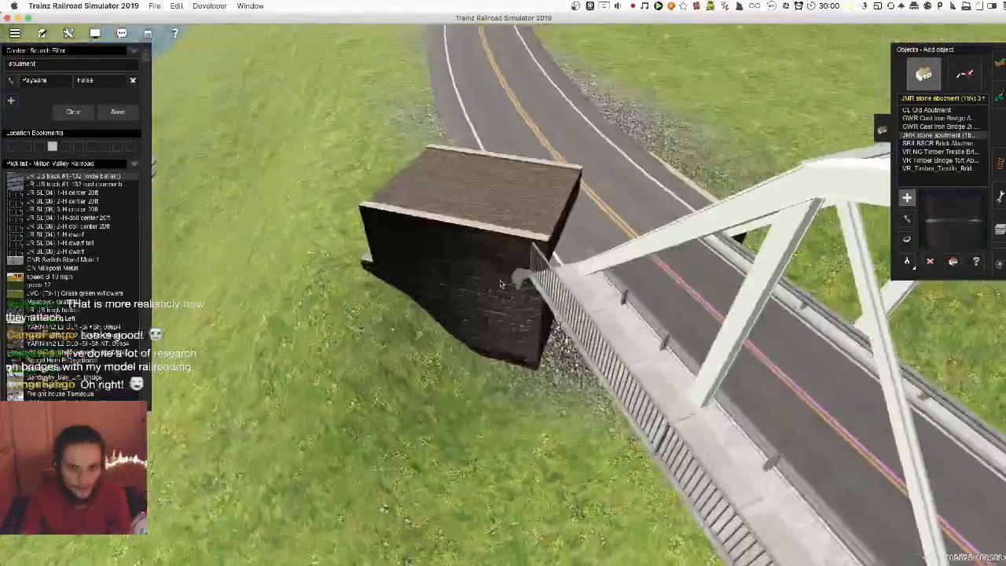
pyautogui.press('r')
pyautogui.moveTo(503, 285); pyautogui.dragTo(500, 286)
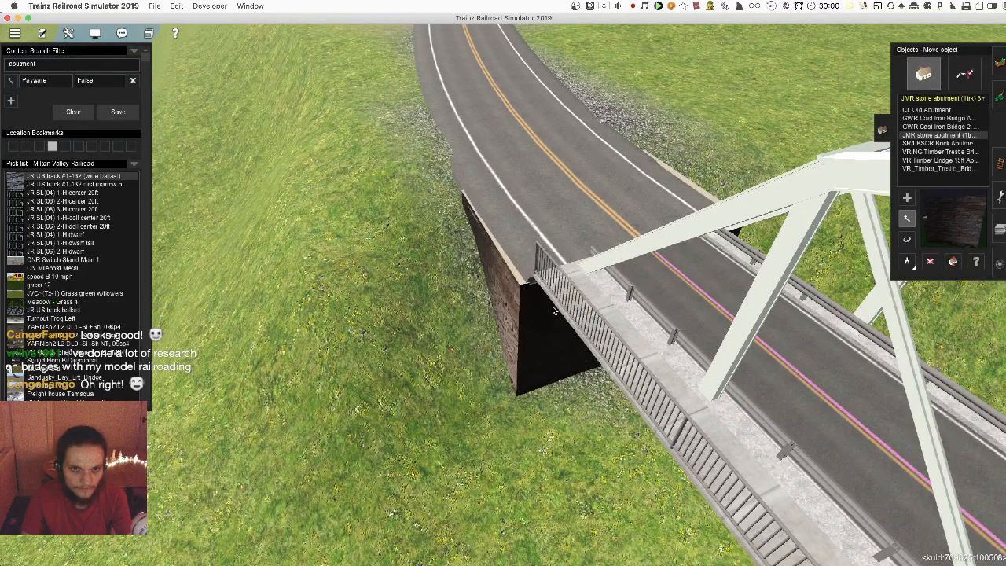
# Adjust the uphill-side abutment's position at the road corner and raise the abutments to about 335.4 m
pyautogui.moveTo(548, 372); pyautogui.dragTo(595, 408, button='right')
pyautogui.moveTo(594, 408); pyautogui.dragTo(591, 408)
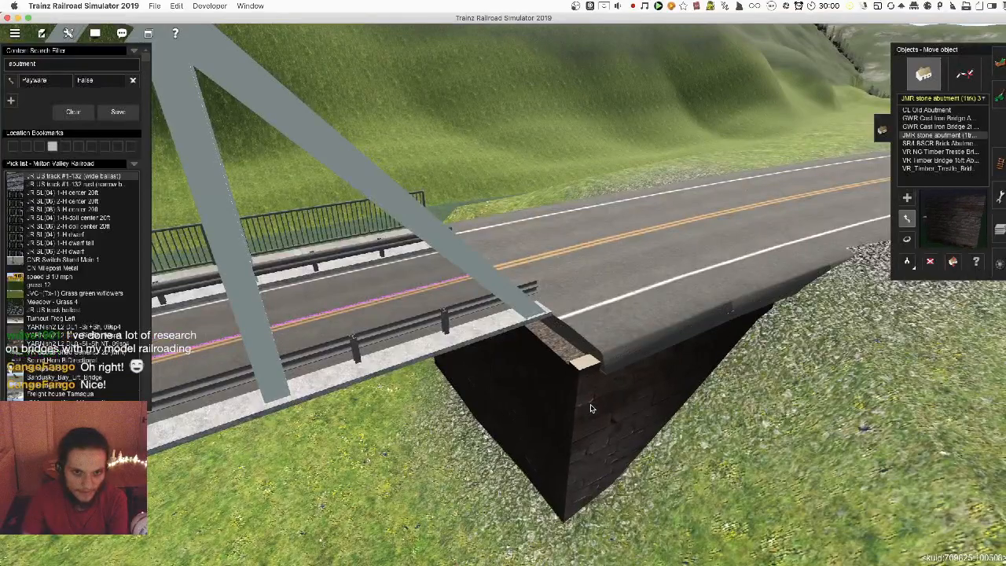
pyautogui.moveTo(609, 408)
pyautogui.mouseDown(button='right')
pyautogui.moveTo(607, 346)
pyautogui.moveTo(612, 403)
pyautogui.mouseUp(button='right')
pyautogui.click(953, 261)
pyautogui.moveTo(632, 425); pyautogui.dragTo(586, 321)
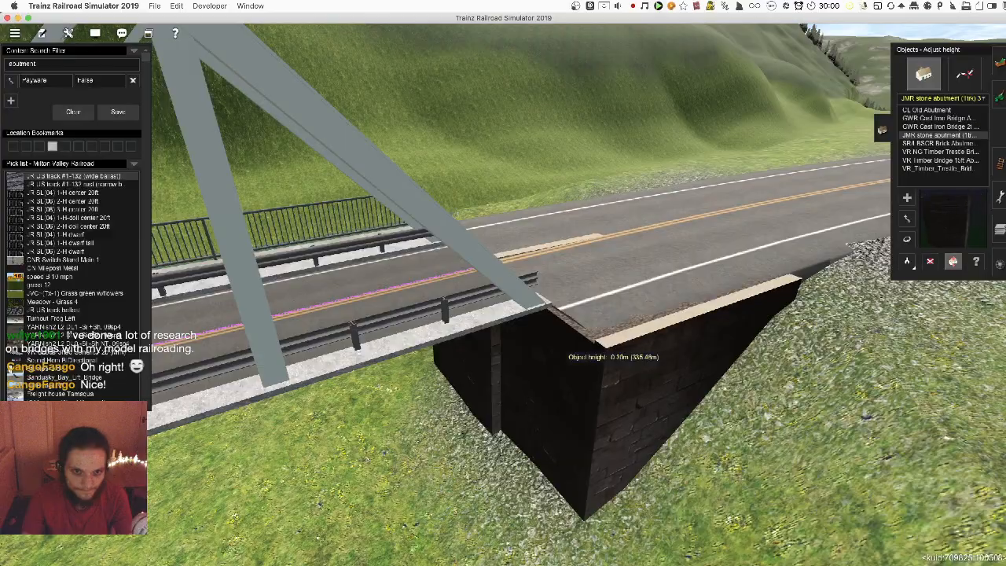
pyautogui.moveTo(609, 345); pyautogui.dragTo(609, 346, button='right')
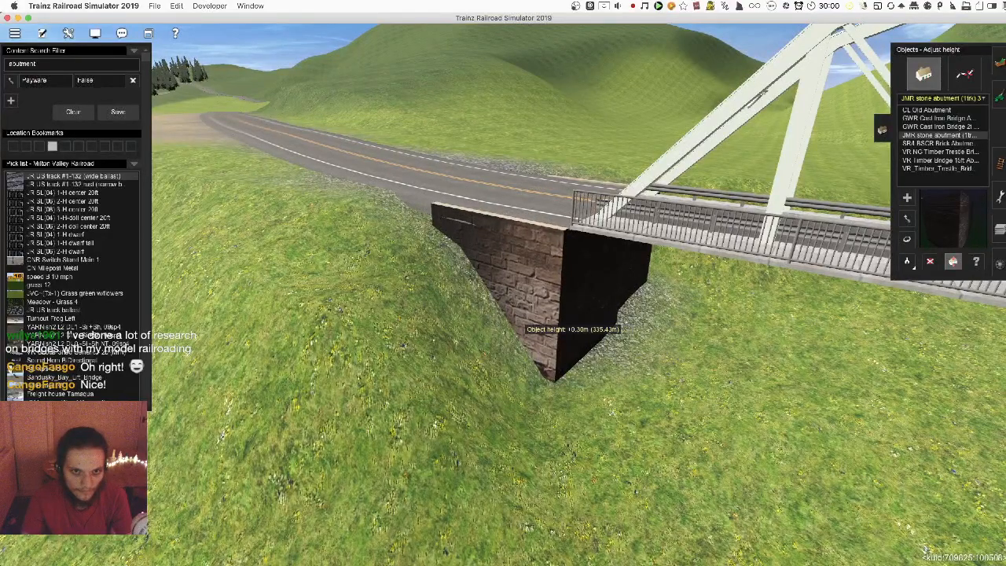
# Examine the paired abutments and the bridge from the waterfall side, and check the road approach from above
pyautogui.moveTo(549, 307); pyautogui.dragTo(538, 355, button='right')
pyautogui.scroll(-10, 537, 354)
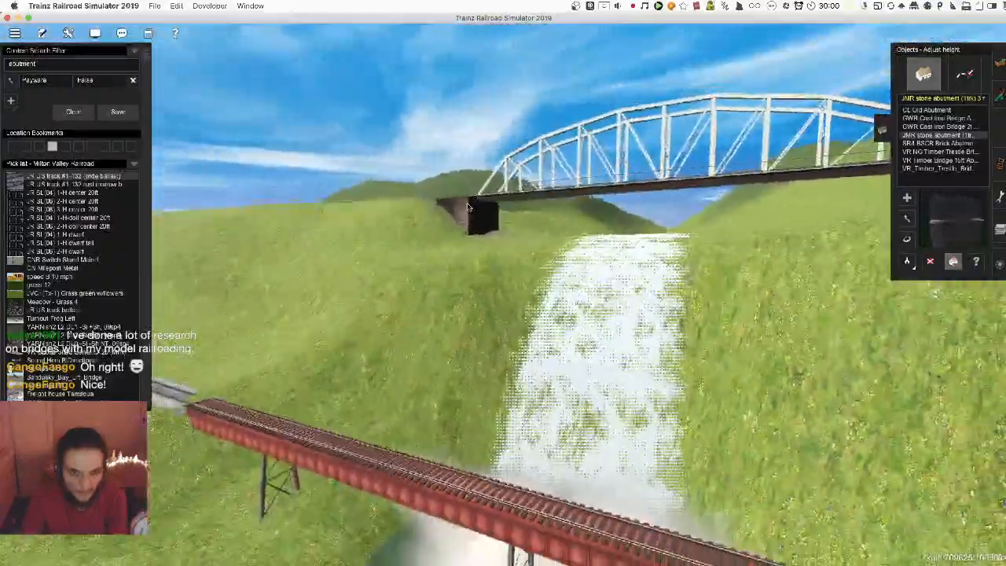
pyautogui.moveTo(495, 228); pyautogui.dragTo(504, 424, button='right')
pyautogui.scroll(10, 417, 224)
pyautogui.scroll(-10, 517, 467)
pyautogui.moveTo(518, 467); pyautogui.dragTo(481, 285, button='right')
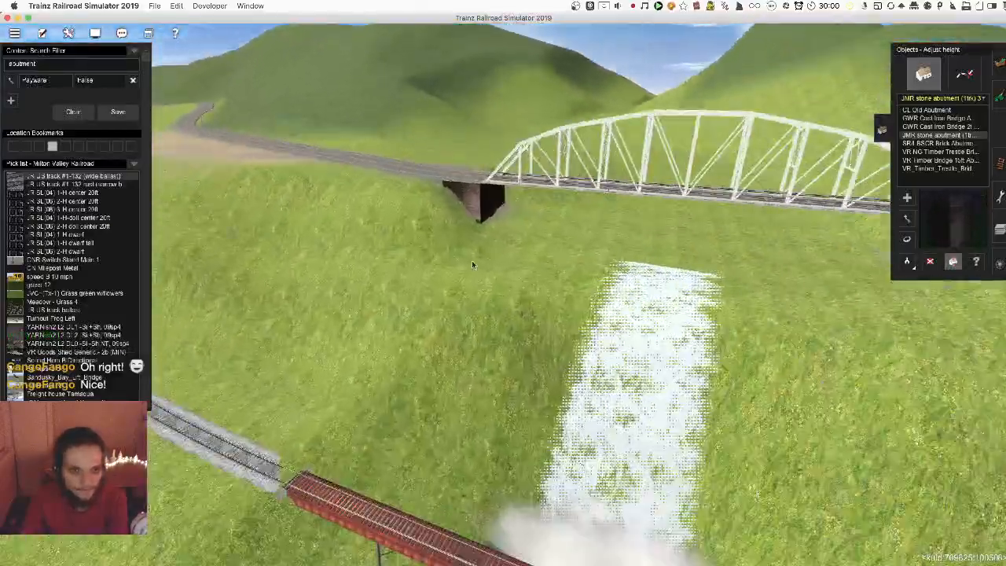
pyautogui.scroll(8, 481, 285)
pyautogui.moveTo(481, 157); pyautogui.dragTo(582, 134, button='right')
# Adjust the Plateau brush and level the terrain beside and beneath the road approach behind the abutments
pyautogui.click(999, 65)
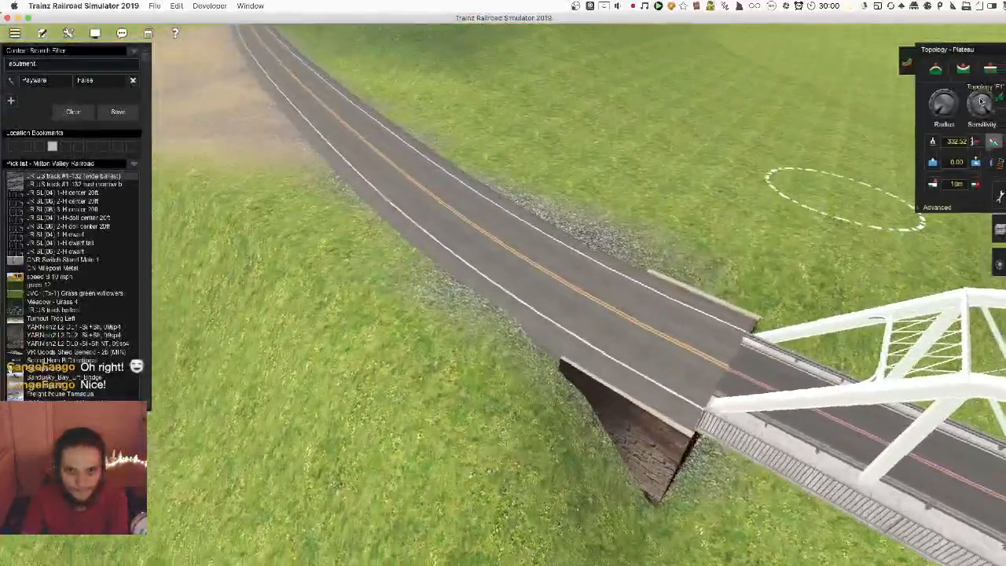
pyautogui.moveTo(932, 113); pyautogui.dragTo(931, 106)
pyautogui.moveTo(515, 354)
pyautogui.mouseDown()
pyautogui.moveTo(633, 286)
pyautogui.moveTo(527, 335)
pyautogui.mouseUp()
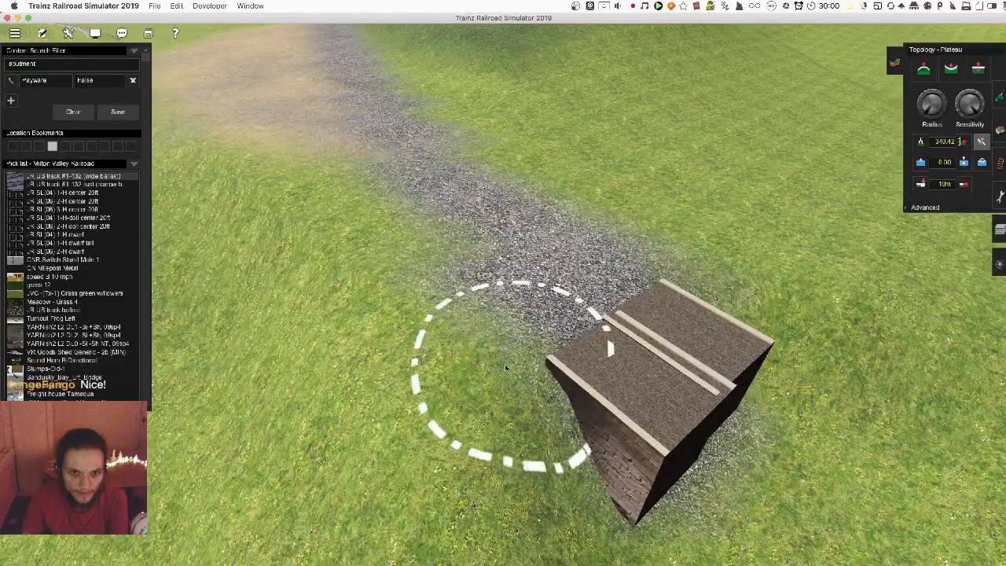
pyautogui.press('Down')
pyautogui.press('Up')
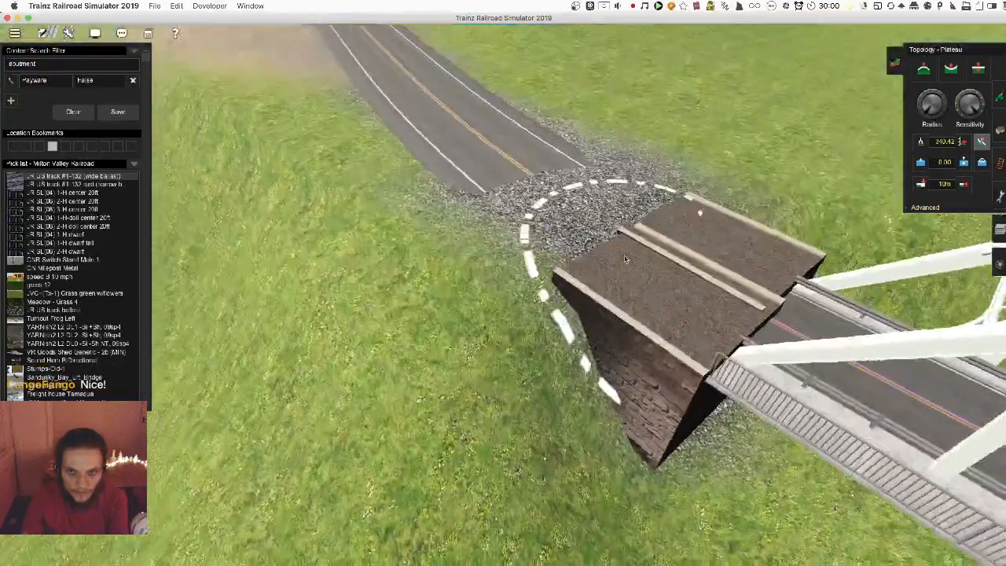
pyautogui.moveTo(676, 275)
pyautogui.mouseDown()
pyautogui.moveTo(604, 211)
pyautogui.moveTo(654, 252)
pyautogui.mouseUp()
pyautogui.moveTo(547, 242)
pyautogui.mouseDown()
pyautogui.moveTo(589, 200)
pyautogui.moveTo(575, 177)
pyautogui.moveTo(579, 195)
pyautogui.mouseUp()
# Set the height of the railing-side stone abutment to about 335.40 m, in line with the road surface
pyautogui.moveTo(604, 266); pyautogui.dragTo(695, 310, button='right')
pyautogui.press('F3')
pyautogui.moveTo(589, 324); pyautogui.dragTo(589, 332)
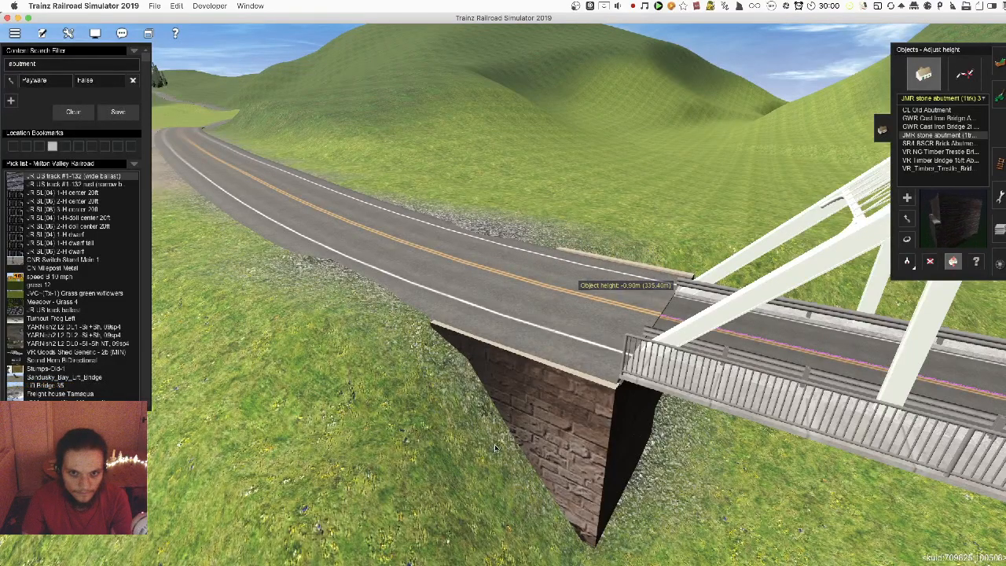
# Survey the truss bridge, waterfall, red railway bridge and hillside road from the river and from above
pyautogui.scroll(-5, 513, 440)
pyautogui.rightClick(552, 460)
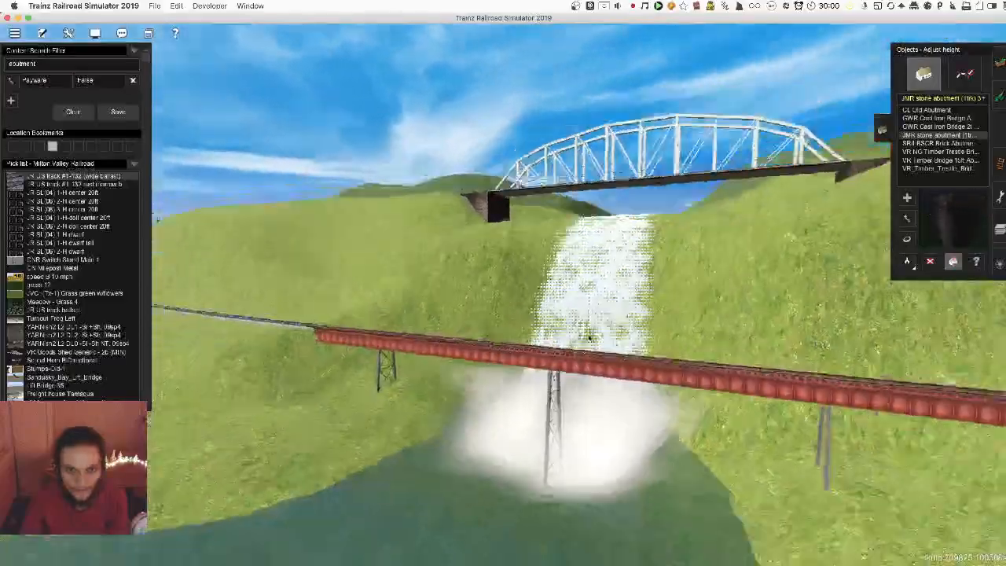
pyautogui.moveTo(590, 338); pyautogui.dragTo(521, 284, button='right')
pyautogui.press('F6')
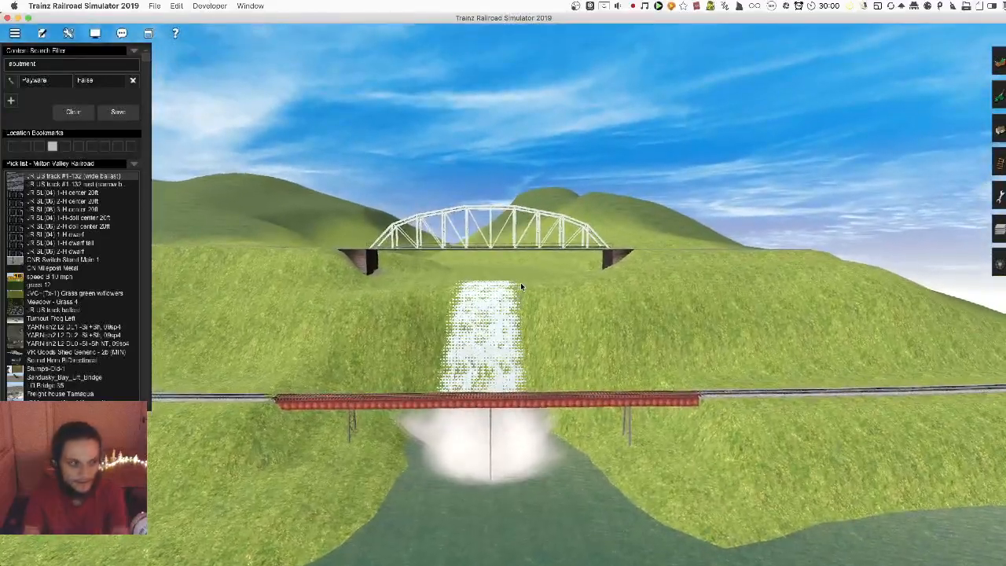
pyautogui.hotkey('ctrl', 'F2')
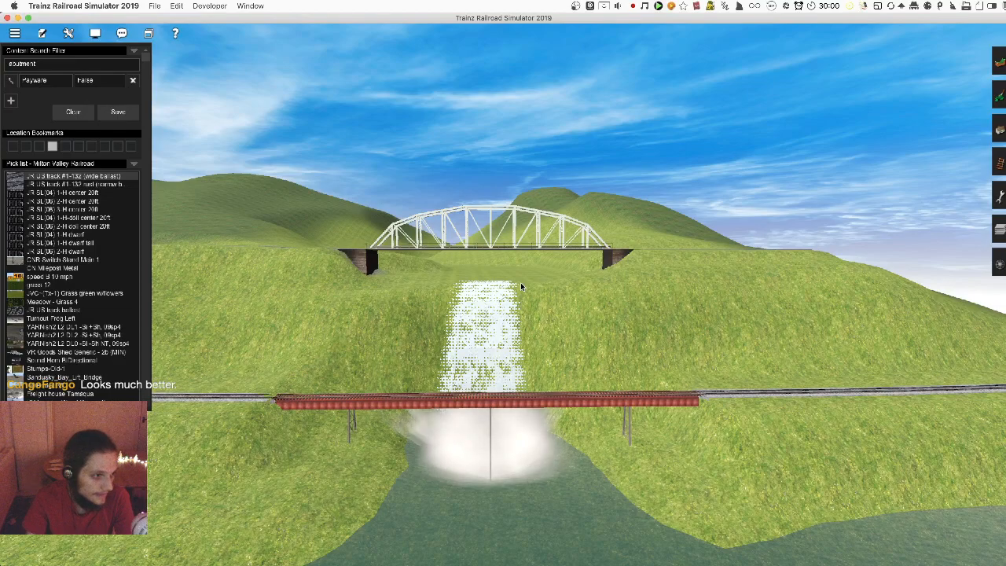
pyautogui.moveTo(316, 112); pyautogui.dragTo(607, 265, button='right')
pyautogui.scroll(5, 478, 313)
pyautogui.scroll(-5, 535, 308)
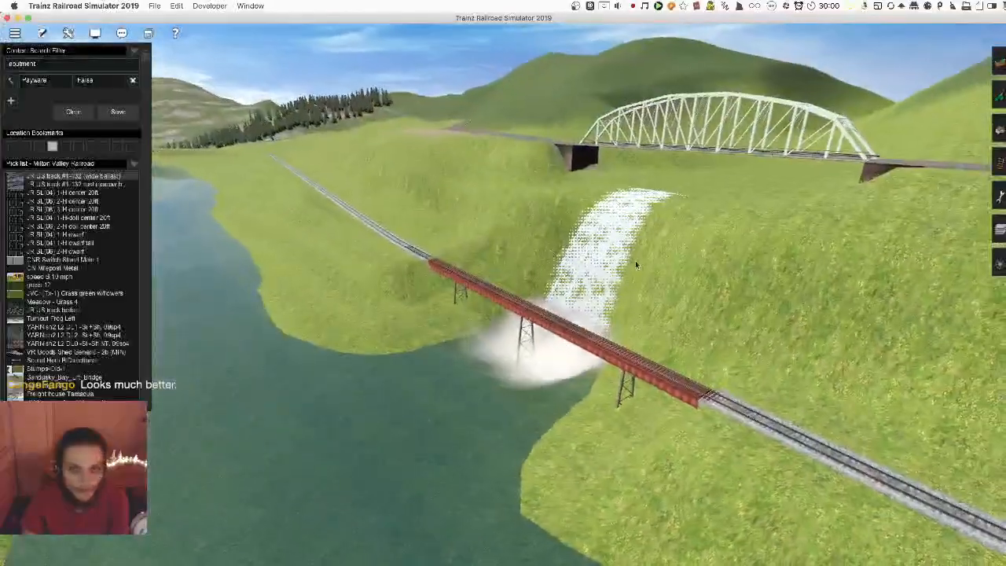
pyautogui.scroll(-3, 934, 212)
pyautogui.moveTo(932, 166)
pyautogui.mouseDown(button='right')
pyautogui.moveTo(934, 212)
pyautogui.moveTo(943, 177)
pyautogui.mouseUp(button='right')
pyautogui.scroll(-3, 943, 177)
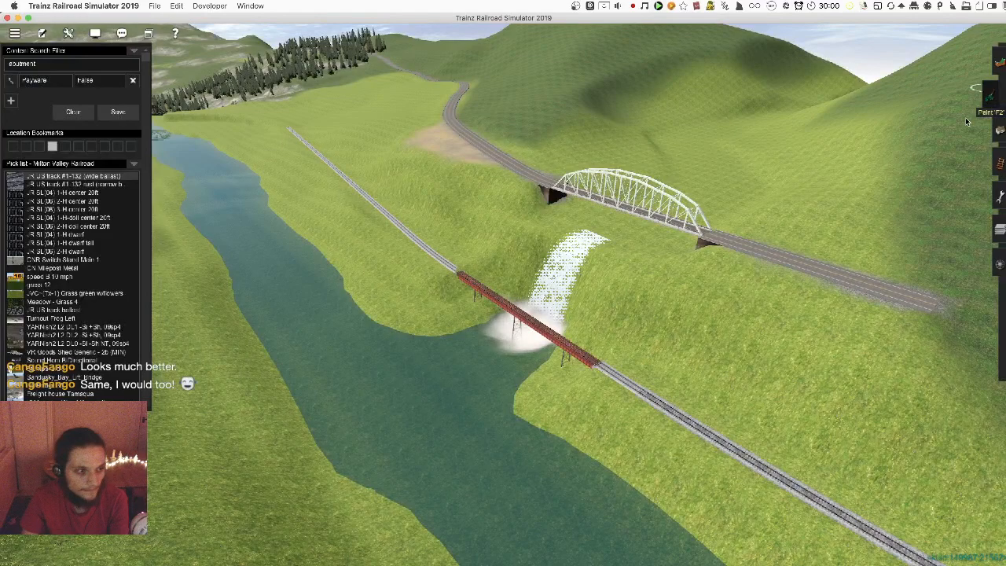
# Switch to terrain painting and clear the "abutment" content search filter to list the ground textures
pyautogui.click(992, 100)
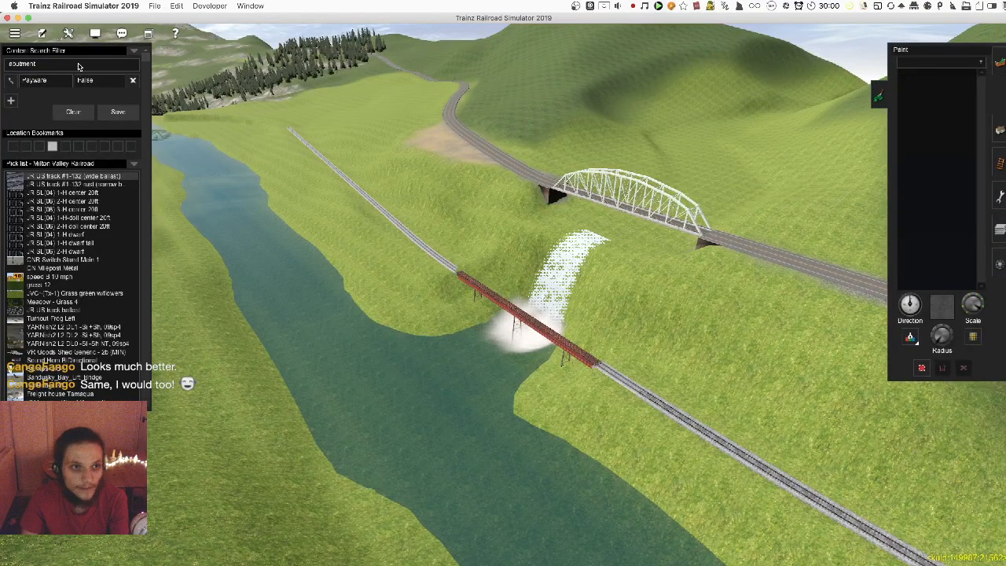
pyautogui.scroll(-4, 433, 262)
pyautogui.moveTo(433, 263)
pyautogui.mouseDown(button='right')
pyautogui.moveTo(481, 226)
pyautogui.moveTo(452, 120)
pyautogui.moveTo(478, 254)
pyautogui.moveTo(503, 309)
pyautogui.moveTo(528, 306)
pyautogui.mouseUp(button='right')
# Travel across the route map to the lake where the rocky rapids flow in
pyautogui.press('m')
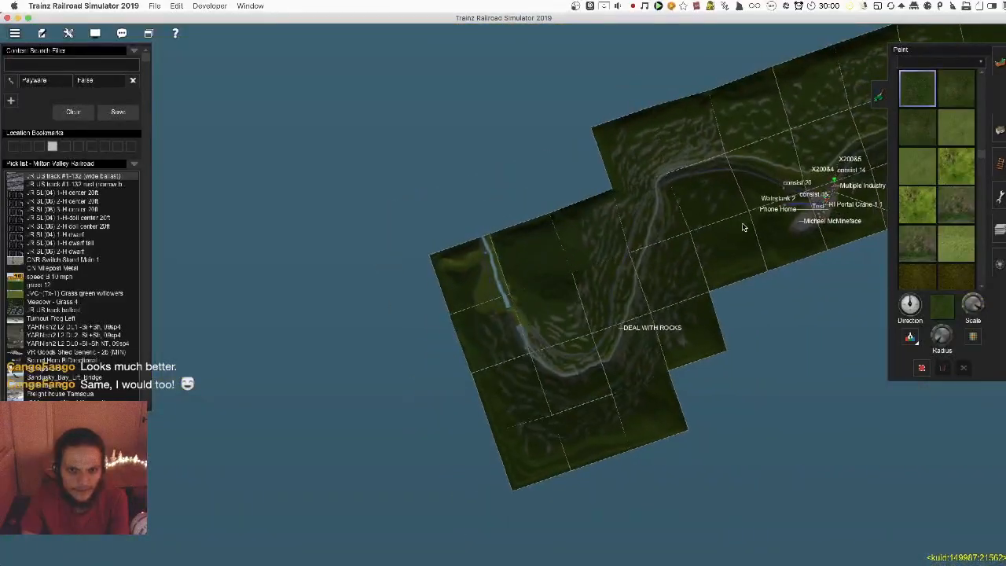
pyautogui.rightClick(740, 227)
pyautogui.rightClick(782, 228)
pyautogui.rightClick(532, 259)
pyautogui.press('m')
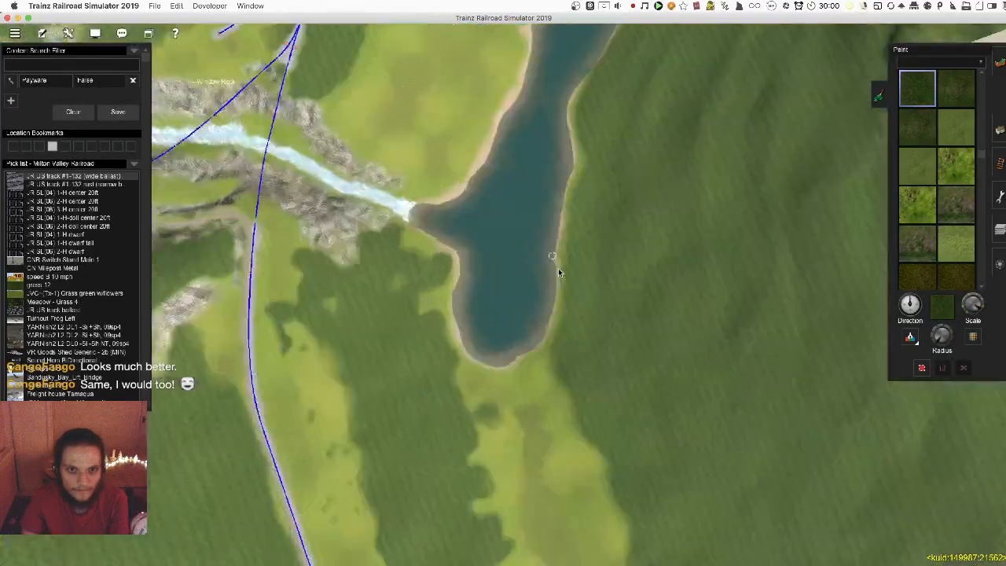
# Sample the ground texture from the lake's shoreline as the paint texture and return to the route map
pyautogui.rightClick(382, 320)
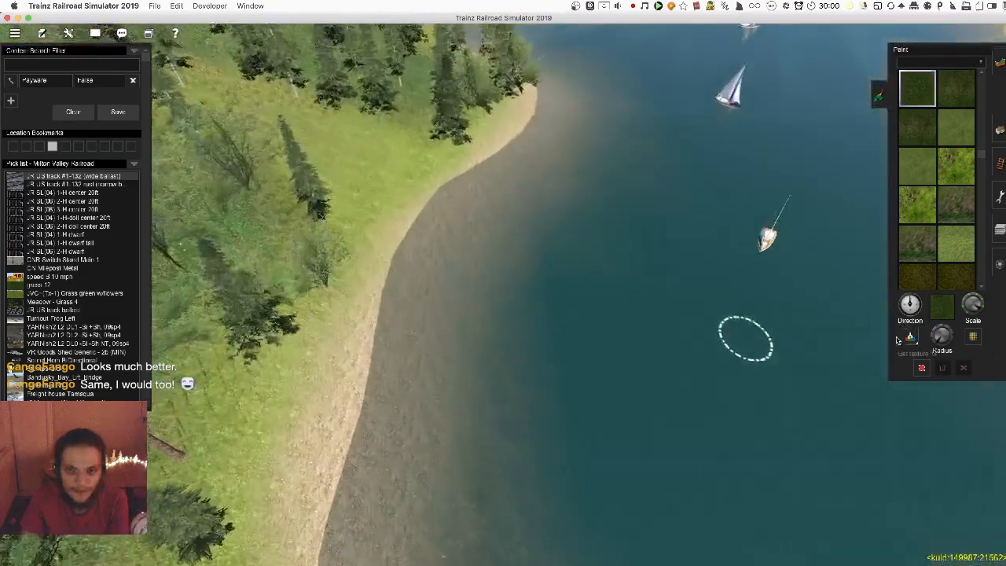
pyautogui.click(911, 338)
pyautogui.click(377, 371)
pyautogui.press('m')
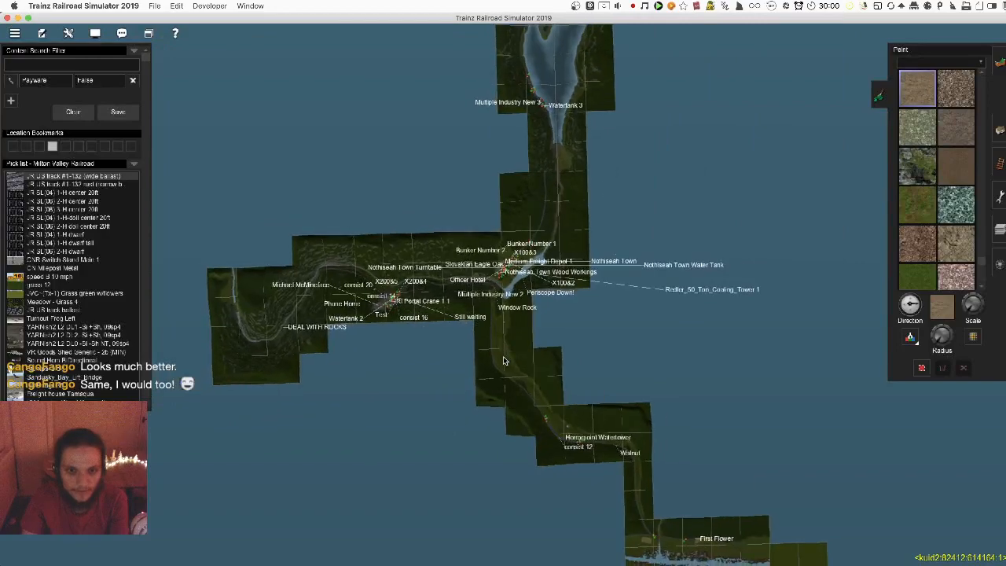
# Travel across the route map back to the river above the waterfall near the truss bridge
pyautogui.moveTo(612, 515); pyautogui.dragTo(543, 455, button='right')
pyautogui.rightClick(442, 417)
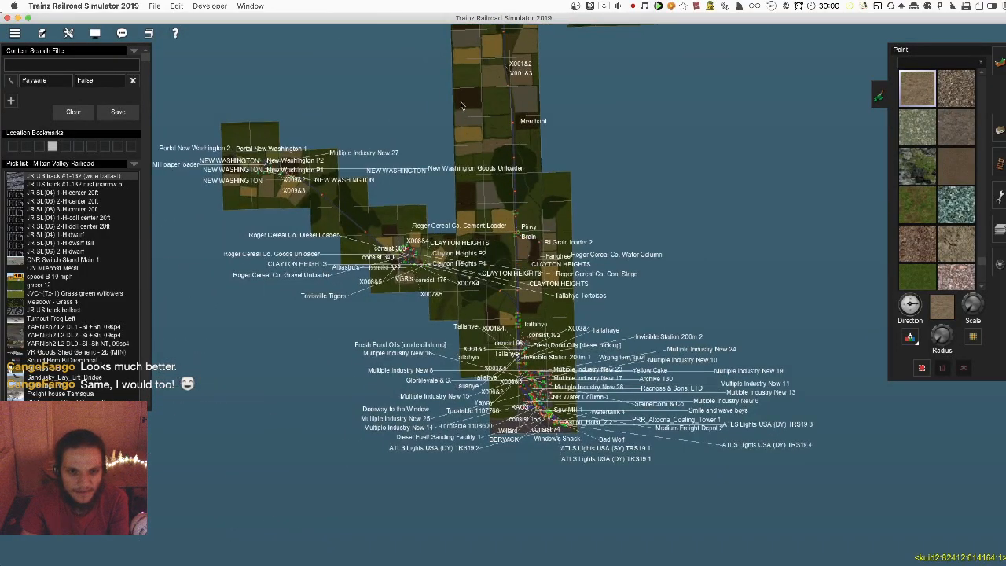
pyautogui.rightClick(460, 117)
pyautogui.rightClick(490, 187)
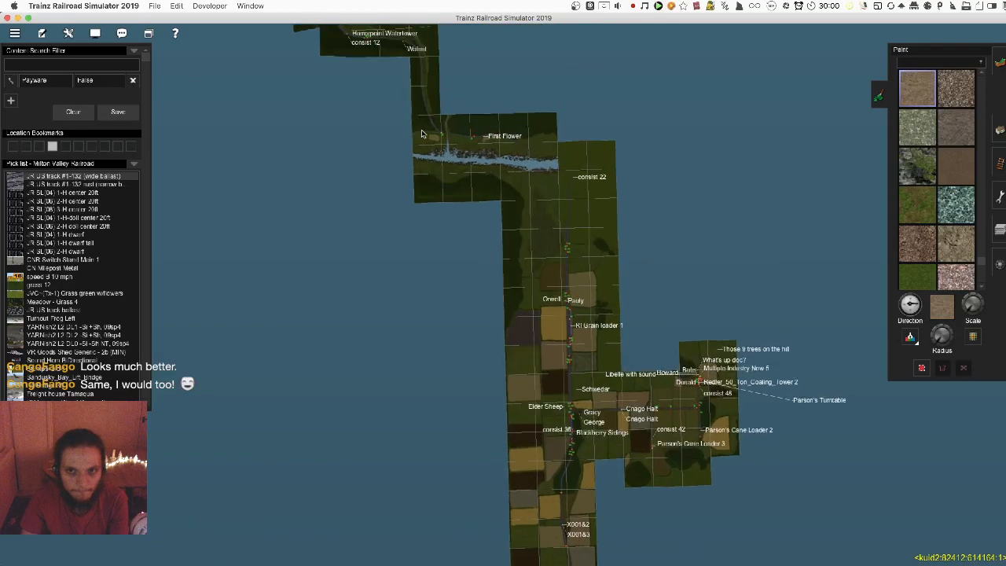
pyautogui.rightClick(408, 133)
pyautogui.rightClick(395, 130)
pyautogui.rightClick(389, 130)
pyautogui.scroll(10, 344, 361)
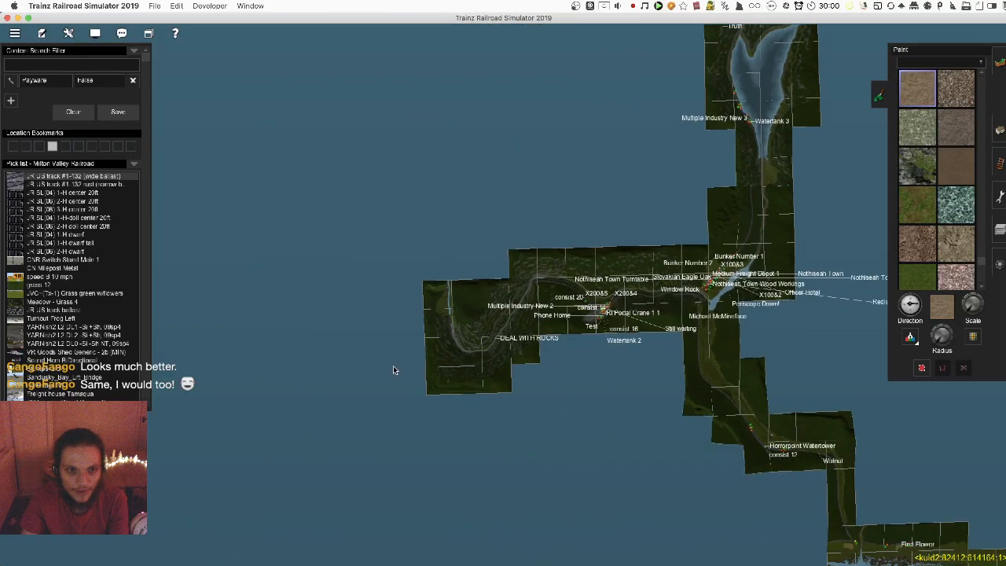
pyautogui.scroll(10, 445, 265)
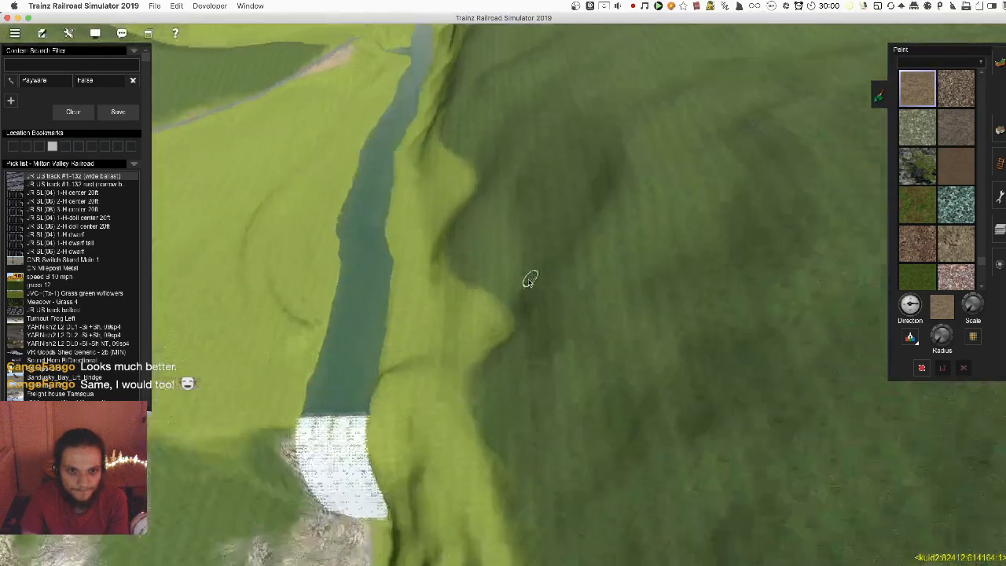
pyautogui.press('Right')
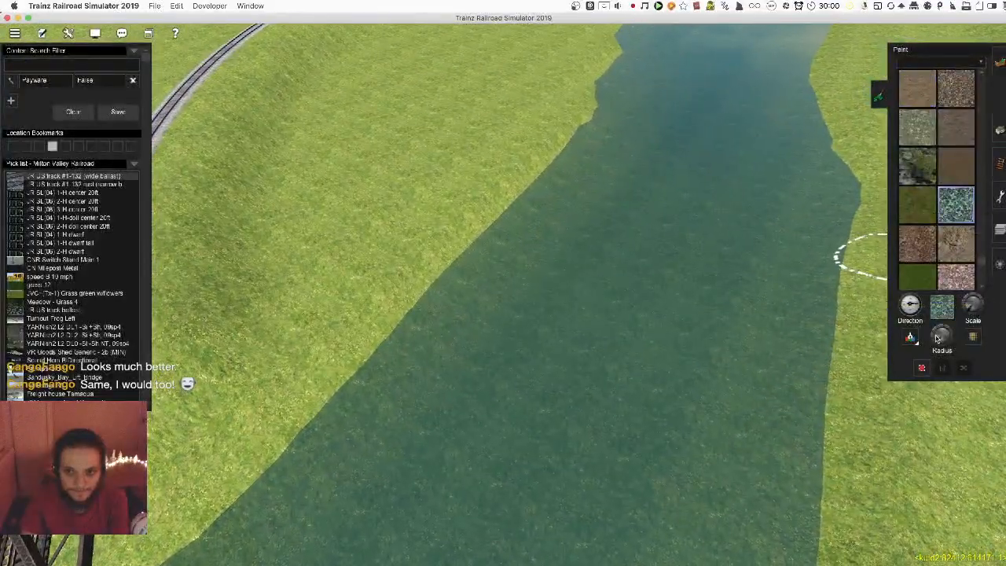
# Try a patch of the blue-green gravel texture on the riverbank by the truss bridge, inspect it up close and undo it
pyautogui.moveTo(486, 291); pyautogui.dragTo(458, 297)
pyautogui.scroll(10, 471, 293)
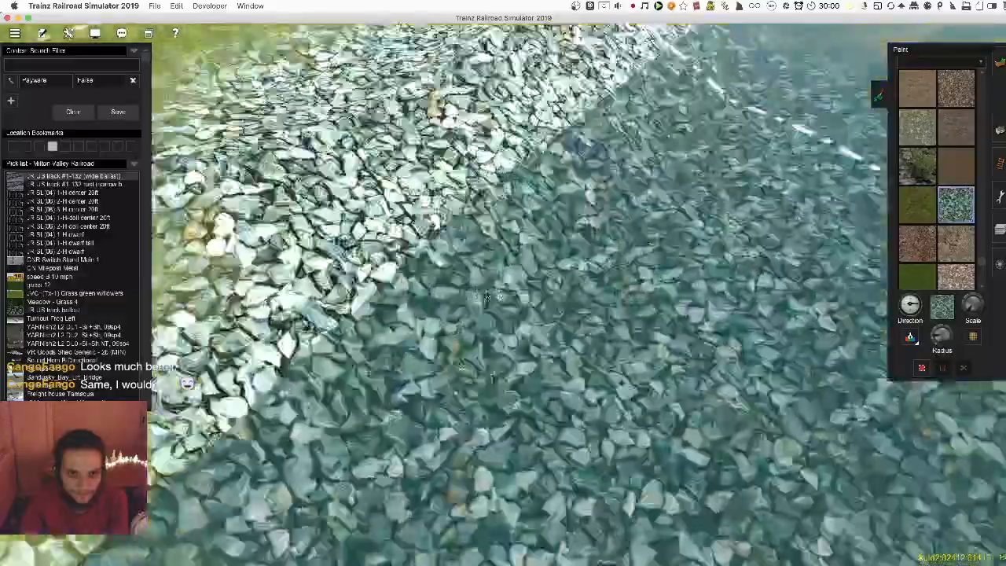
pyautogui.scroll(-10, 486, 289)
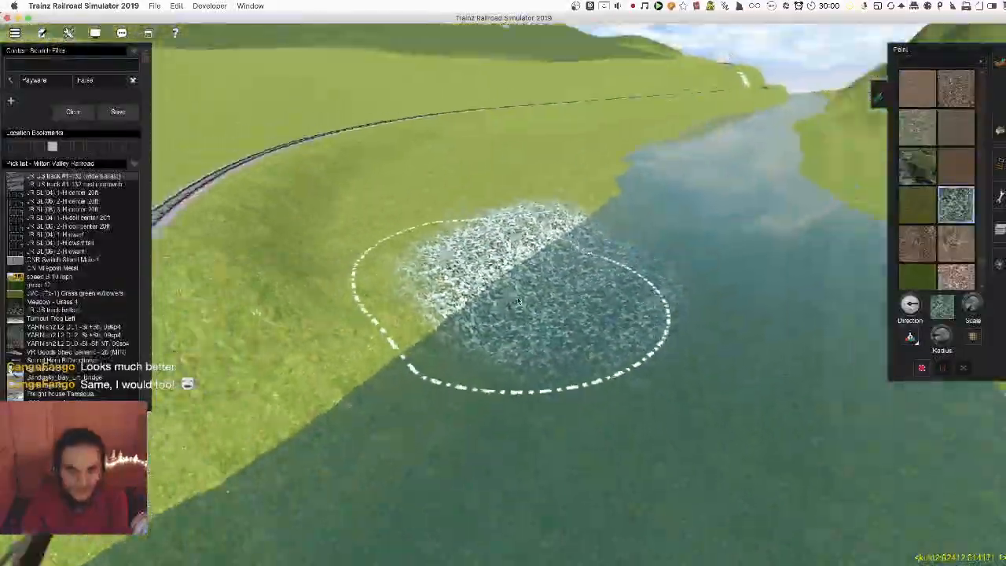
pyautogui.scroll(10, 521, 300)
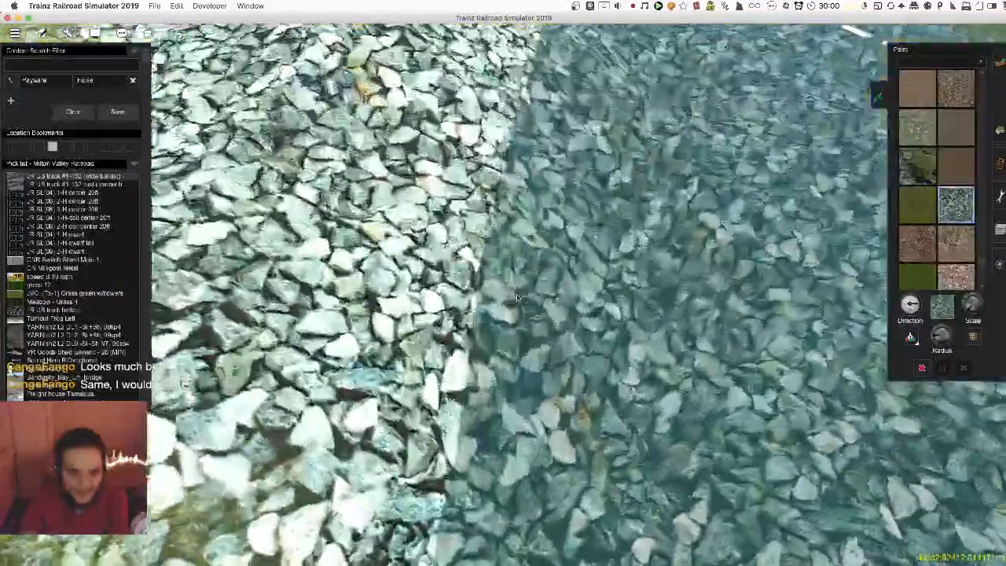
pyautogui.scroll(-10, 519, 297)
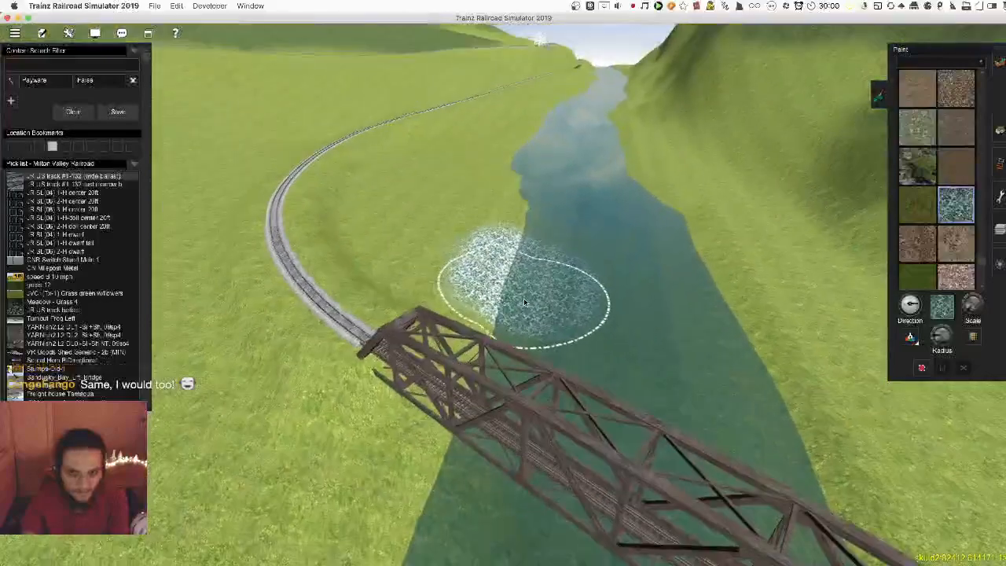
pyautogui.press('super+z')
# Try painting blue-green gravel along the riverbed and both banks upstream of the truss bridge, inspect the texture and undo the painting
pyautogui.moveTo(550, 346)
pyautogui.mouseDown()
pyautogui.moveTo(556, 205)
pyautogui.moveTo(536, 122)
pyautogui.mouseUp()
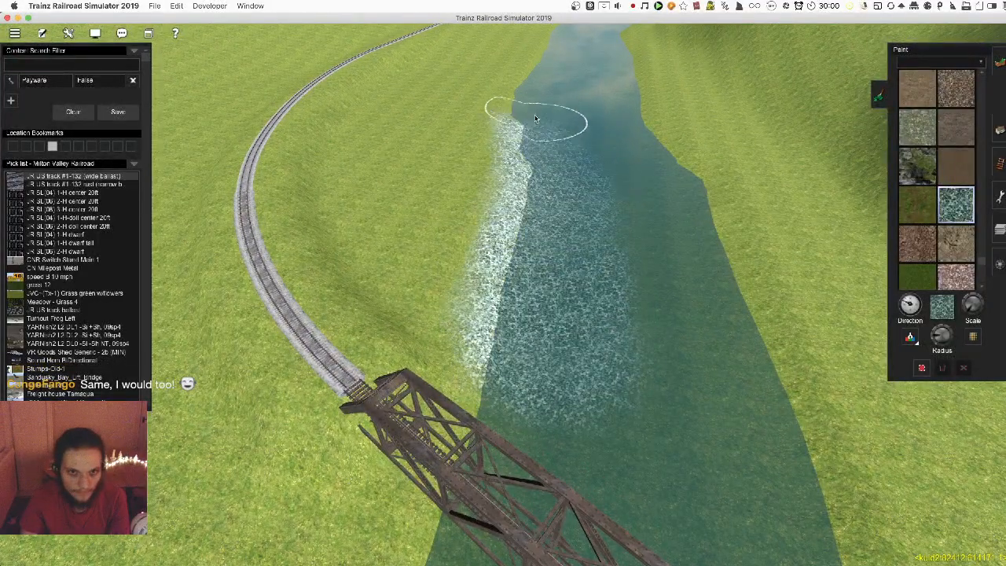
pyautogui.moveTo(623, 188)
pyautogui.mouseDown()
pyautogui.moveTo(655, 320)
pyautogui.moveTo(645, 183)
pyautogui.mouseUp()
pyautogui.scroll(5, 563, 260)
pyautogui.moveTo(562, 260); pyautogui.dragTo(573, 284, button='right')
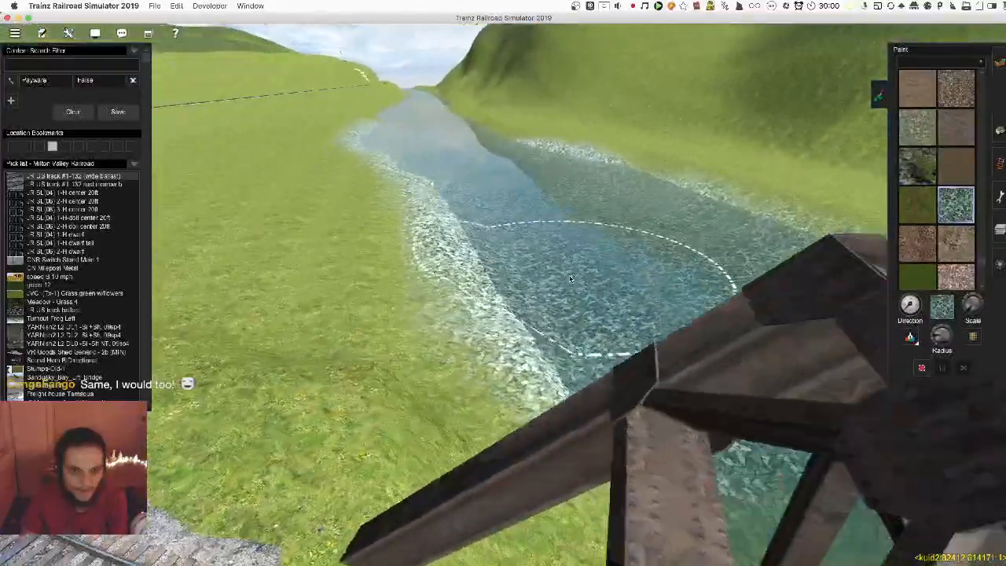
pyautogui.press('super+z')
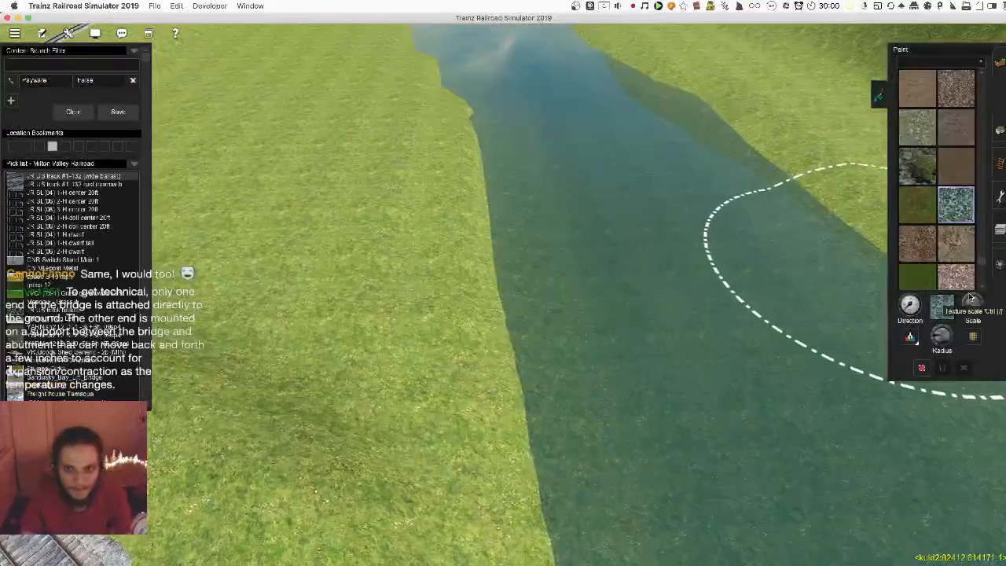
# Paint the riverbed and both banks with blue-green gravel from upstream of the truss bridge down to the waterfall's edge
pyautogui.moveTo(560, 335); pyautogui.dragTo(549, 337, button='right')
pyautogui.moveTo(549, 337)
pyautogui.mouseDown()
pyautogui.moveTo(569, 270)
pyautogui.moveTo(584, 111)
pyautogui.mouseUp()
pyautogui.moveTo(663, 158)
pyautogui.mouseDown()
pyautogui.moveTo(698, 214)
pyautogui.moveTo(696, 346)
pyautogui.mouseUp()
pyautogui.rightClick(590, 461)
pyautogui.scroll(-5, 543, 252)
pyautogui.moveTo(551, 169)
pyautogui.mouseDown()
pyautogui.moveTo(524, 320)
pyautogui.moveTo(479, 349)
pyautogui.moveTo(467, 375)
pyautogui.moveTo(503, 365)
pyautogui.moveTo(602, 386)
pyautogui.moveTo(627, 414)
pyautogui.mouseUp()
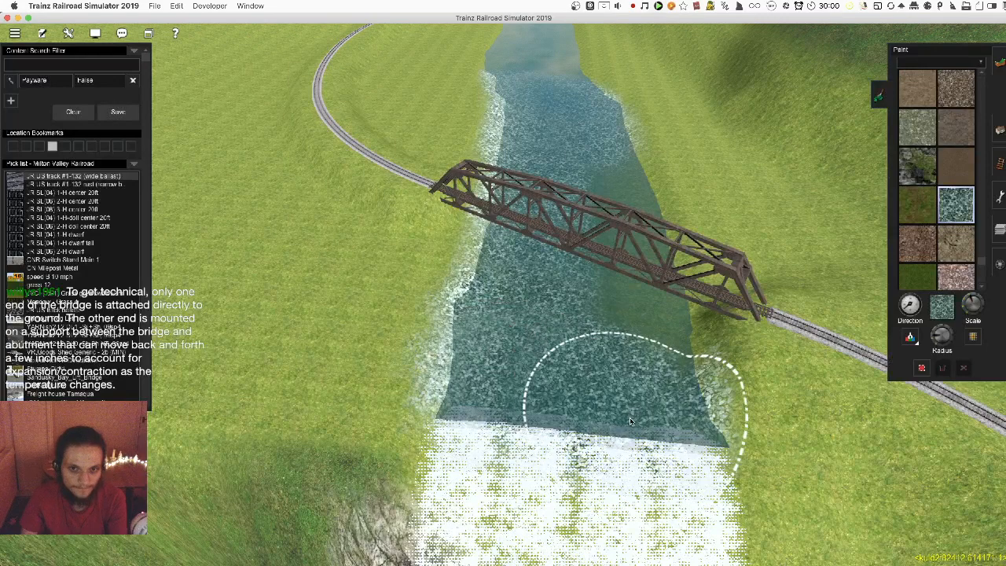
pyautogui.moveTo(614, 360)
pyautogui.mouseDown()
pyautogui.moveTo(601, 287)
pyautogui.moveTo(609, 177)
pyautogui.moveTo(600, 124)
pyautogui.moveTo(568, 109)
pyautogui.moveTo(596, 251)
pyautogui.moveTo(559, 385)
pyautogui.mouseUp()
pyautogui.moveTo(523, 405); pyautogui.dragTo(524, 307, button='right')
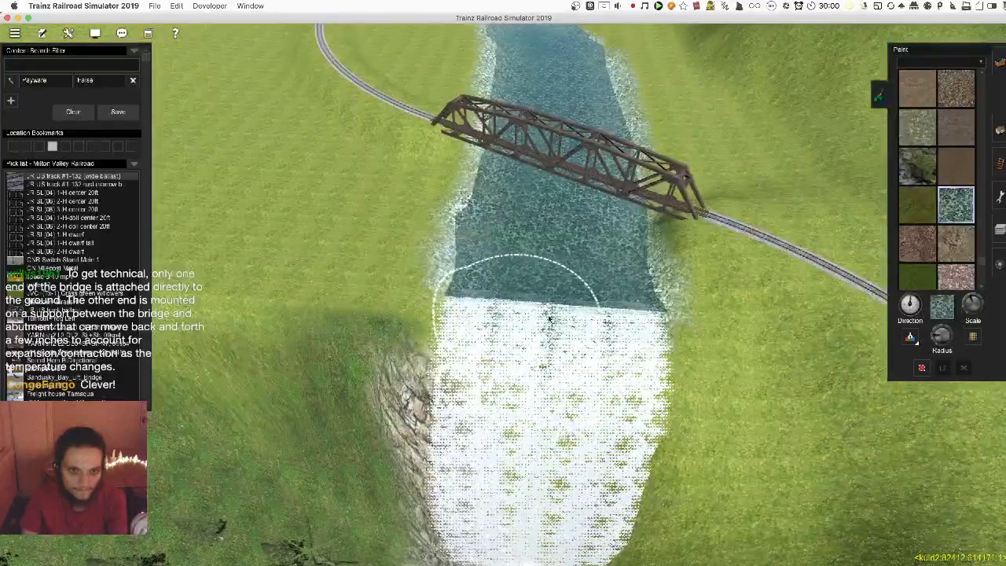
pyautogui.press('Up')
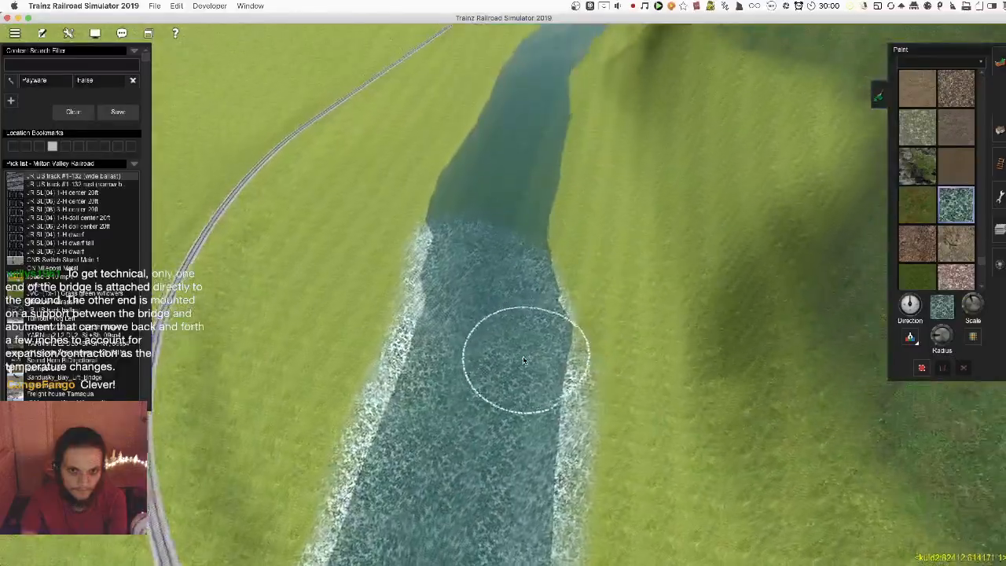
pyautogui.moveTo(524, 360); pyautogui.dragTo(536, 339)
# Examine the painted river, the truss bridge, the waterfall and the rapids below from several angles
pyautogui.press('Down')
pyautogui.scroll(-10, 494, 496)
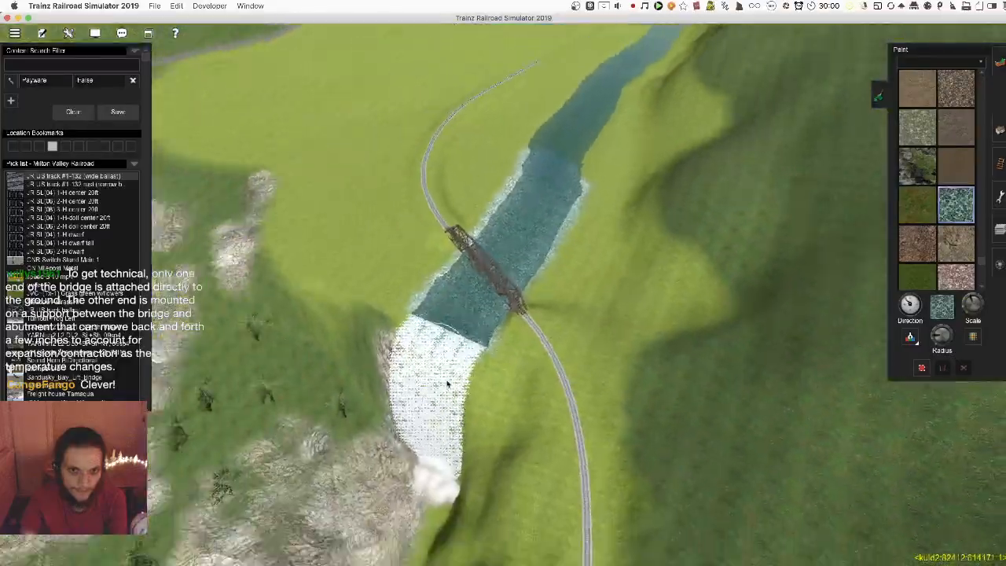
pyautogui.press('Right')
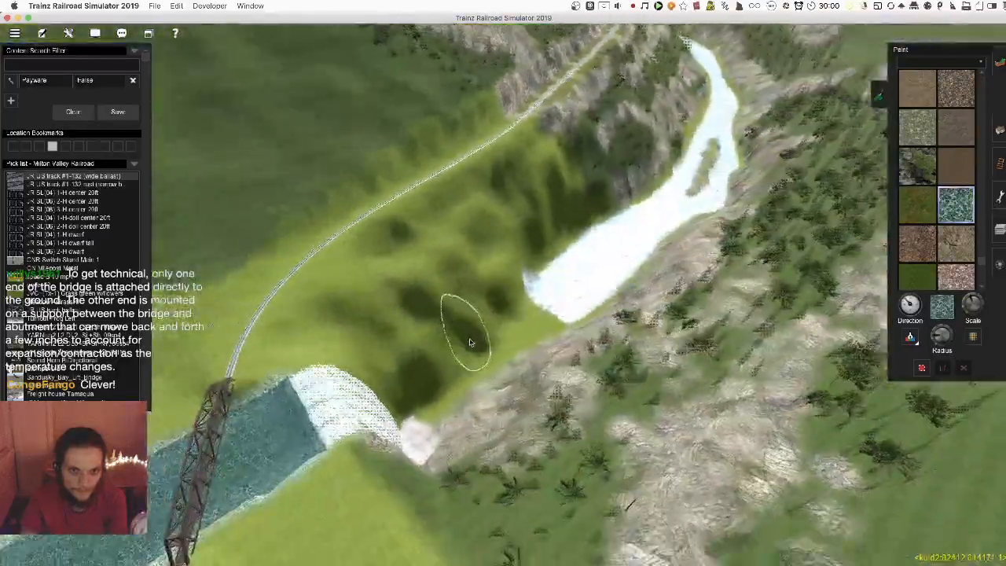
pyautogui.press('Up')
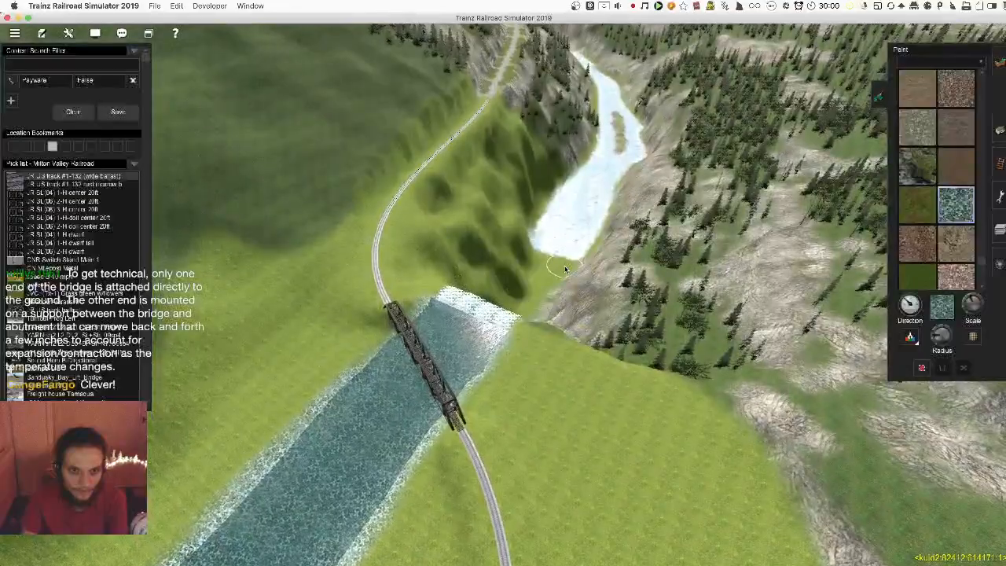
pyautogui.press('Right')
pyautogui.rightClick(419, 332)
pyautogui.press('Down')
pyautogui.scroll(8, 531, 290)
pyautogui.rightClick(523, 237)
# Extend the blue-green gravel upstream over the narrow river section, covering the bed and both banks
pyautogui.press('Up')
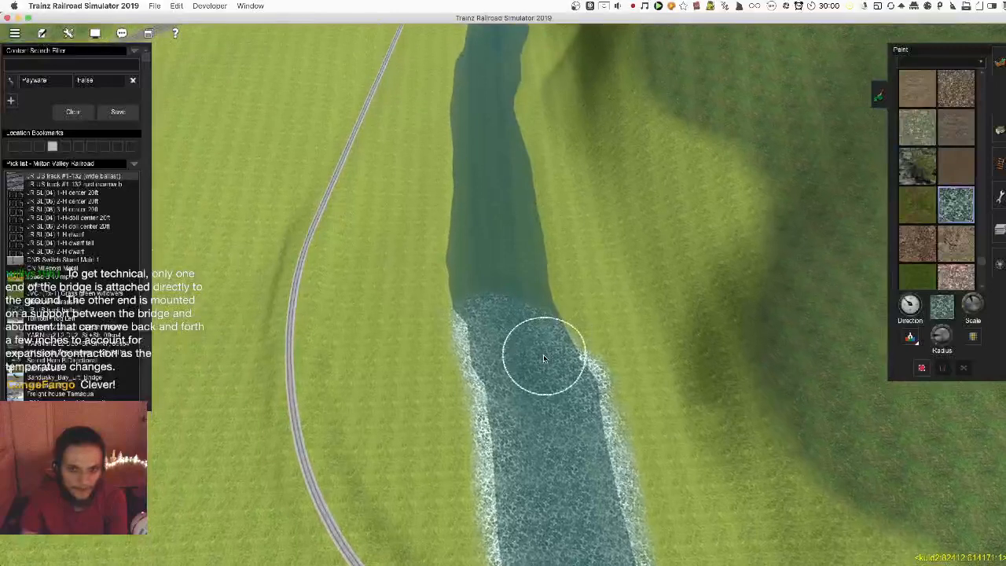
pyautogui.moveTo(544, 355); pyautogui.dragTo(525, 234)
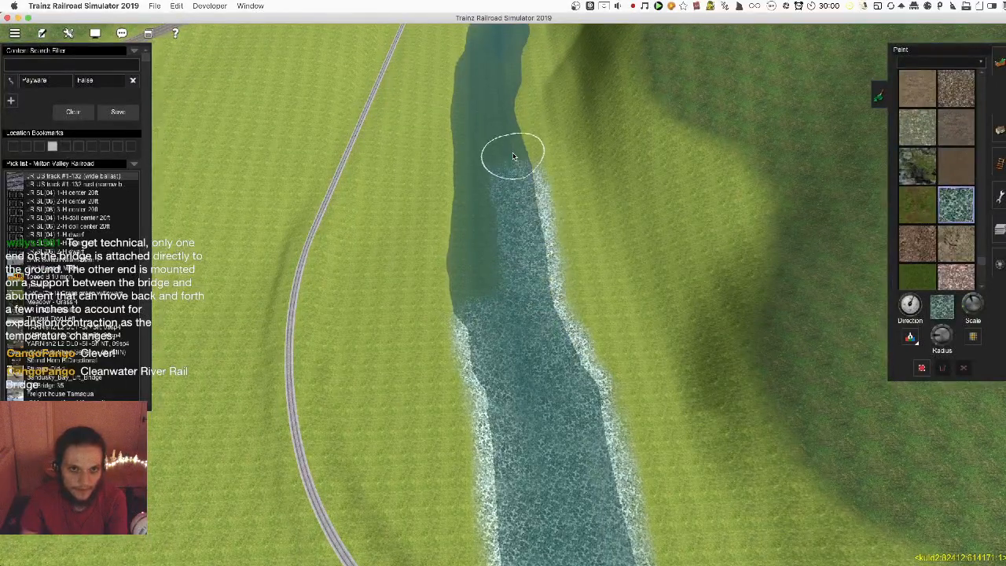
pyautogui.moveTo(513, 158); pyautogui.dragTo(502, 123)
pyautogui.moveTo(482, 239)
pyautogui.mouseDown()
pyautogui.moveTo(485, 312)
pyautogui.moveTo(468, 250)
pyautogui.mouseUp()
pyautogui.moveTo(470, 199); pyautogui.dragTo(466, 144)
pyautogui.rightClick(466, 123)
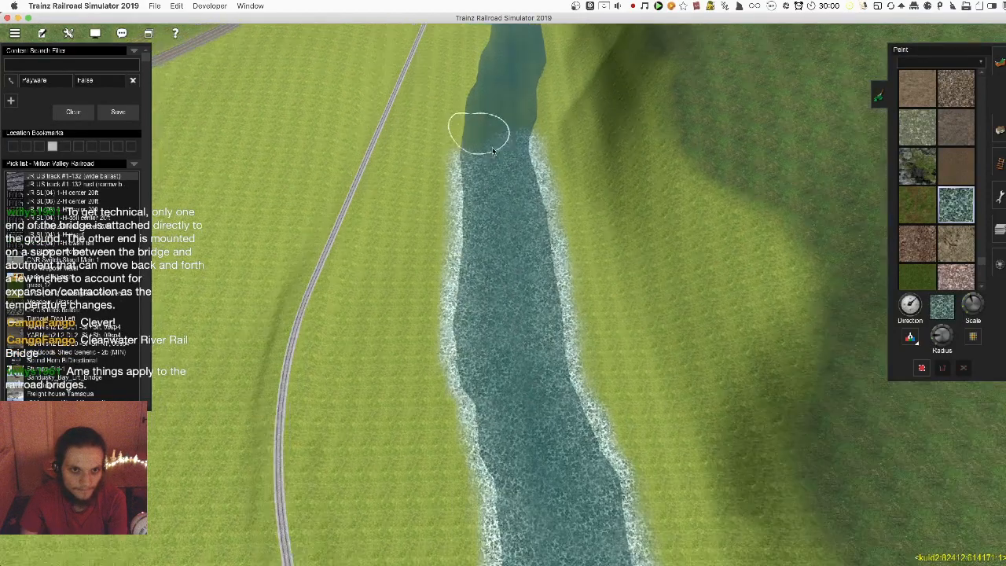
# Continue the blue-green gravel along the riverbed and banks up to the small side waterfall by the red railway bridge
pyautogui.moveTo(504, 292)
pyautogui.mouseDown()
pyautogui.moveTo(512, 220)
pyautogui.moveTo(542, 142)
pyautogui.mouseUp()
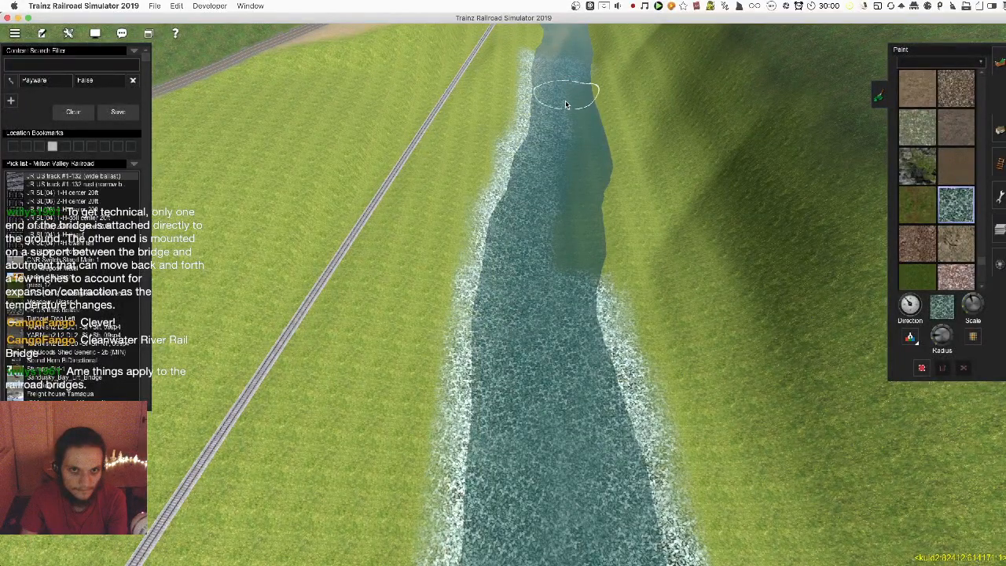
pyautogui.moveTo(584, 186); pyautogui.dragTo(566, 297)
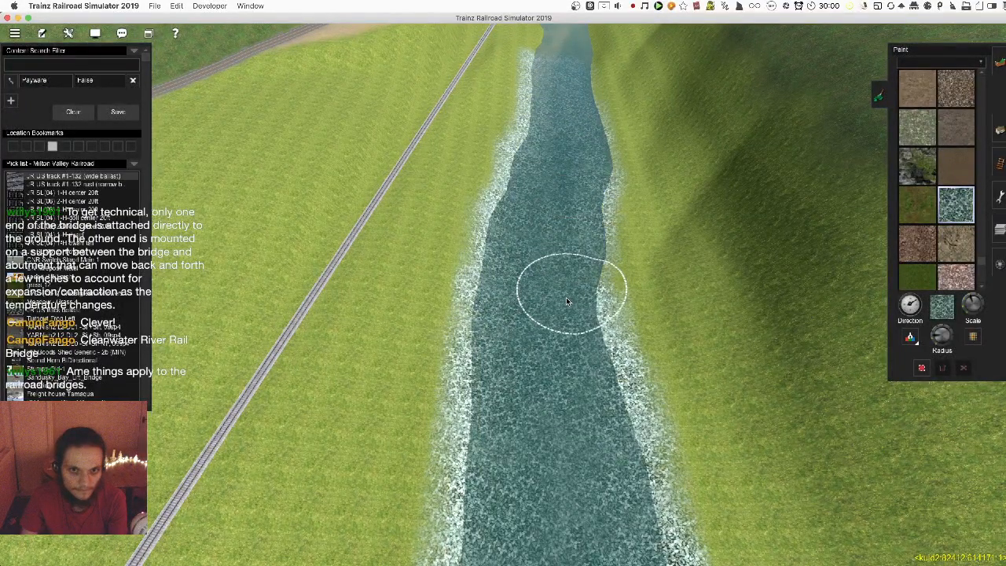
pyautogui.rightClick(583, 149)
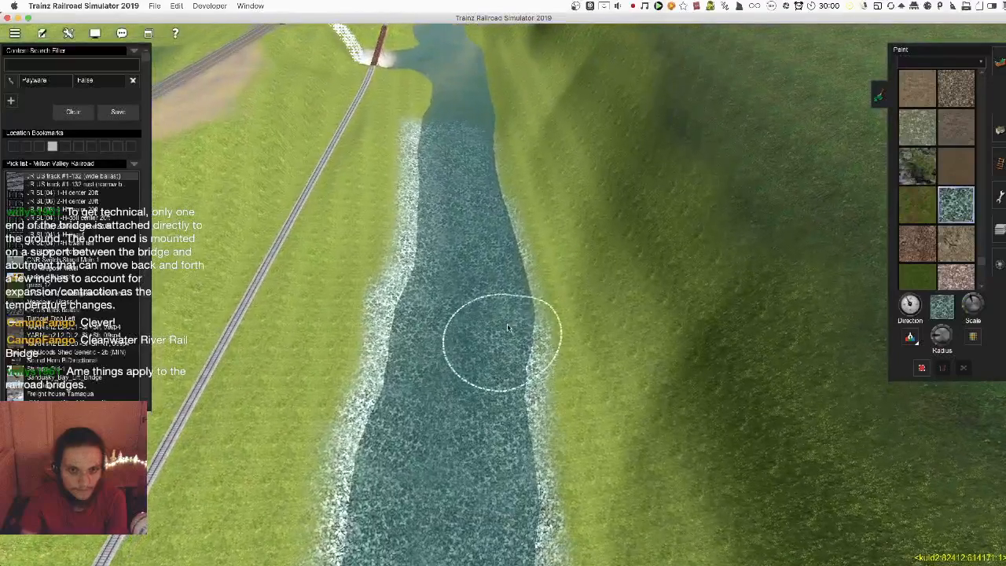
pyautogui.rightClick(444, 123)
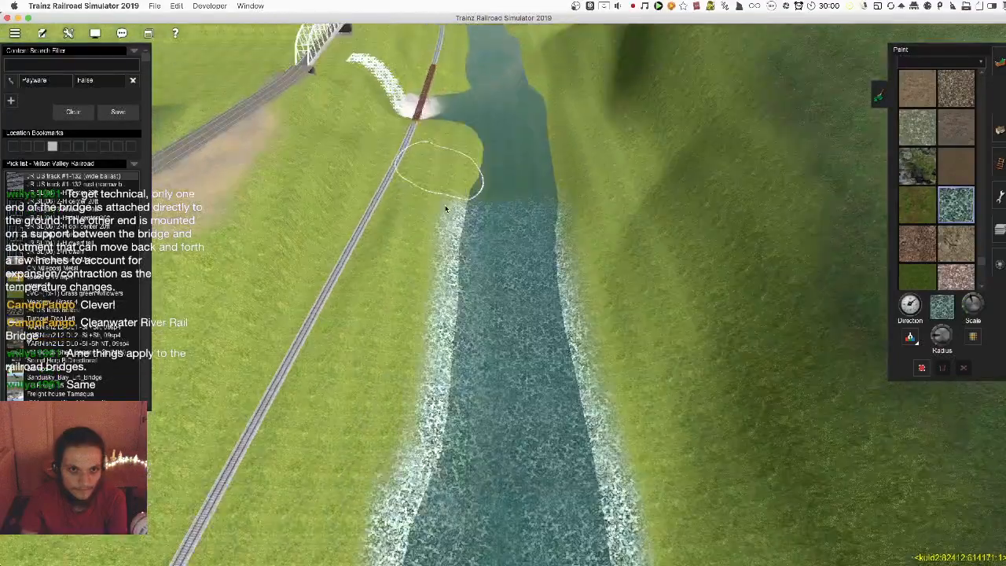
pyautogui.moveTo(533, 267)
pyautogui.mouseDown()
pyautogui.moveTo(532, 203)
pyautogui.moveTo(539, 265)
pyautogui.moveTo(573, 326)
pyautogui.moveTo(573, 209)
pyautogui.mouseUp()
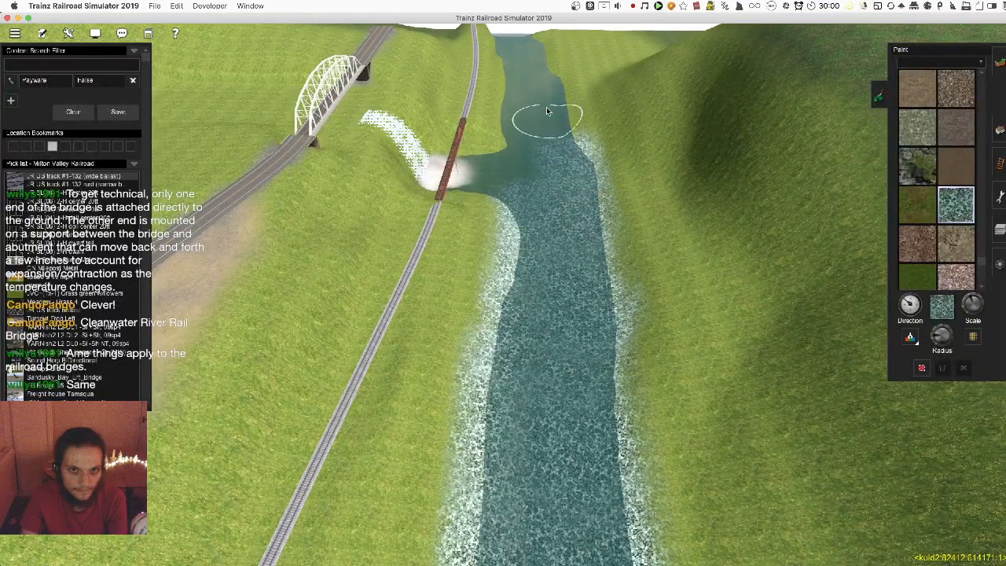
# Paint the remaining riverbed and banks around the waterfall inlet and upstream with the TS12-614171 blue-grey rock texture
pyautogui.rightClick(525, 223)
pyautogui.press('Left')
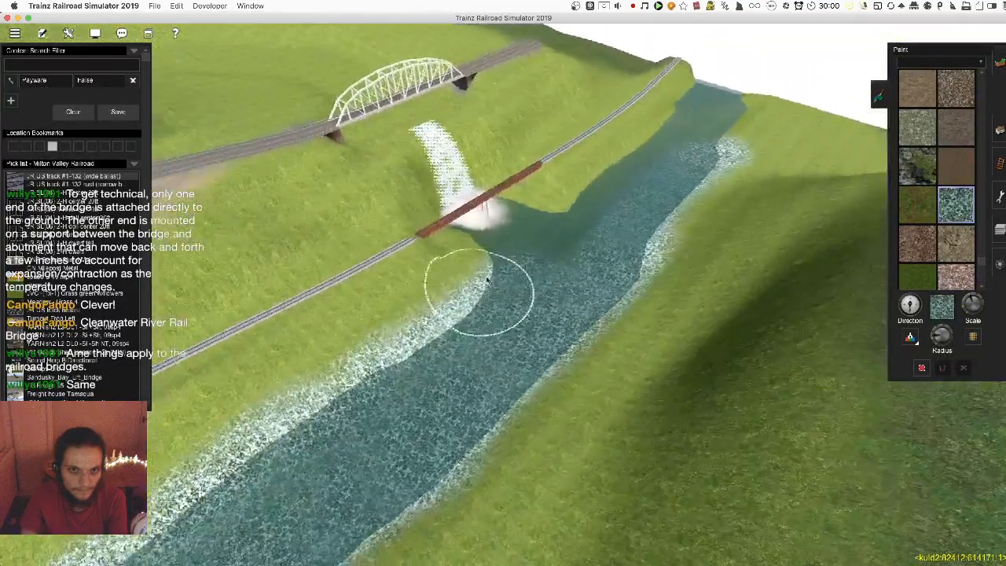
pyautogui.scroll(3, 499, 295)
pyautogui.moveTo(519, 287)
pyautogui.mouseDown()
pyautogui.moveTo(504, 213)
pyautogui.moveTo(515, 193)
pyautogui.moveTo(650, 213)
pyautogui.moveTo(581, 261)
pyautogui.moveTo(555, 247)
pyautogui.moveTo(618, 204)
pyautogui.mouseUp()
pyautogui.rightClick(636, 191)
pyautogui.press('Left')
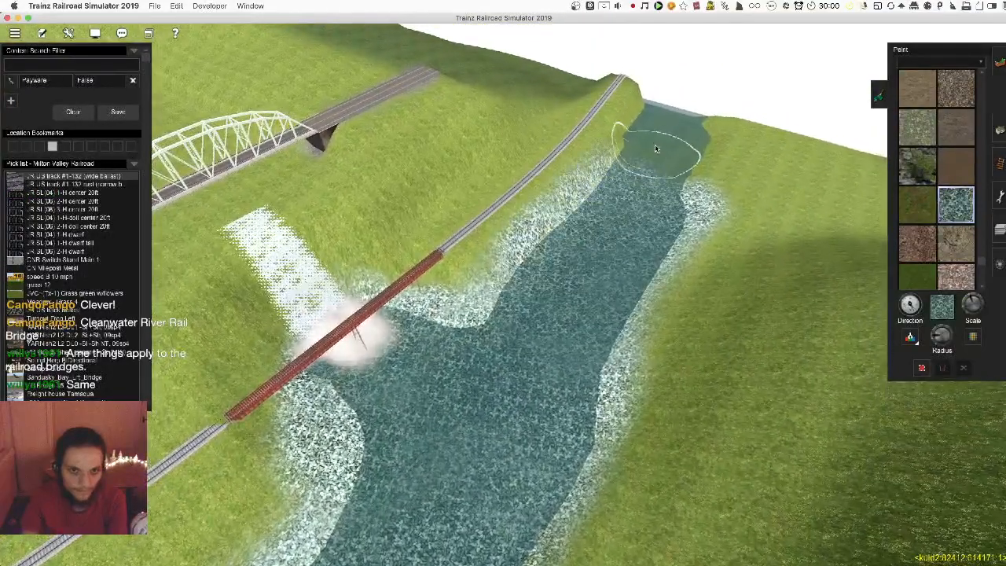
pyautogui.rightClick(629, 216)
pyautogui.press('Left')
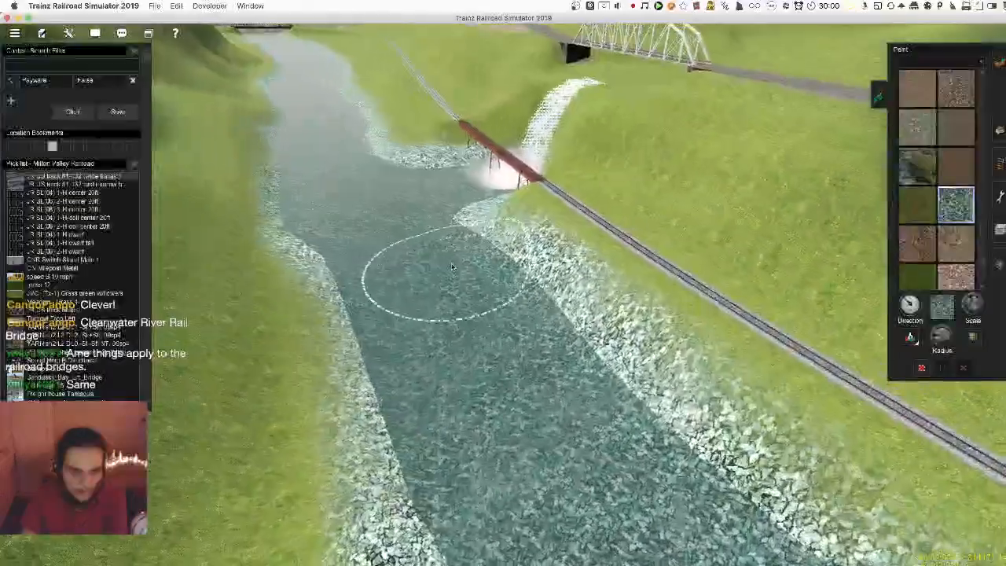
pyautogui.press('Left')
pyautogui.moveTo(452, 267)
pyautogui.mouseDown()
pyautogui.moveTo(443, 227)
pyautogui.moveTo(504, 154)
pyautogui.moveTo(500, 183)
pyautogui.mouseUp()
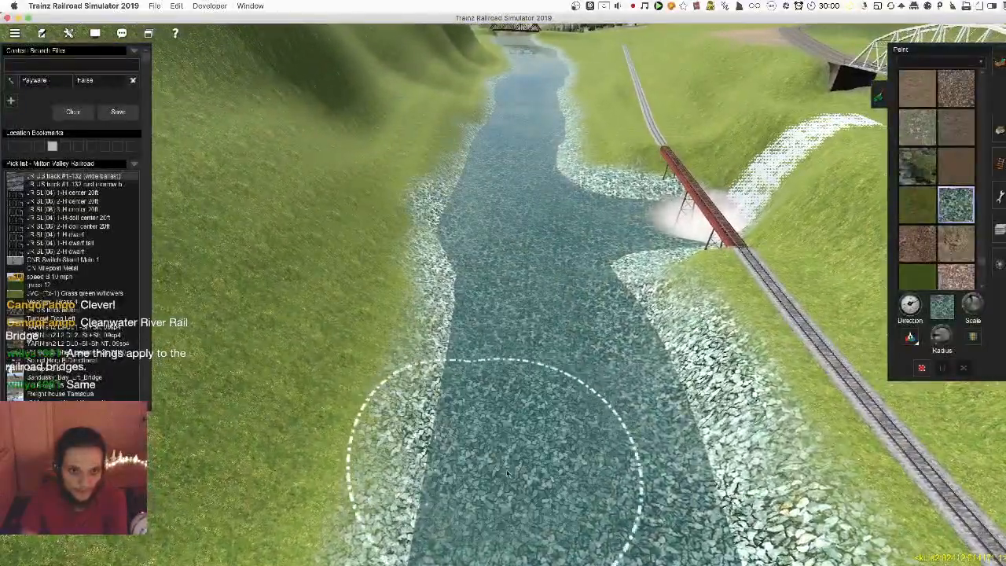
# Try the green-brown grass texture on the riverbank point beside the red bridge, then undo it
pyautogui.rightClick(552, 216)
pyautogui.press('Down')
pyautogui.press('Left')
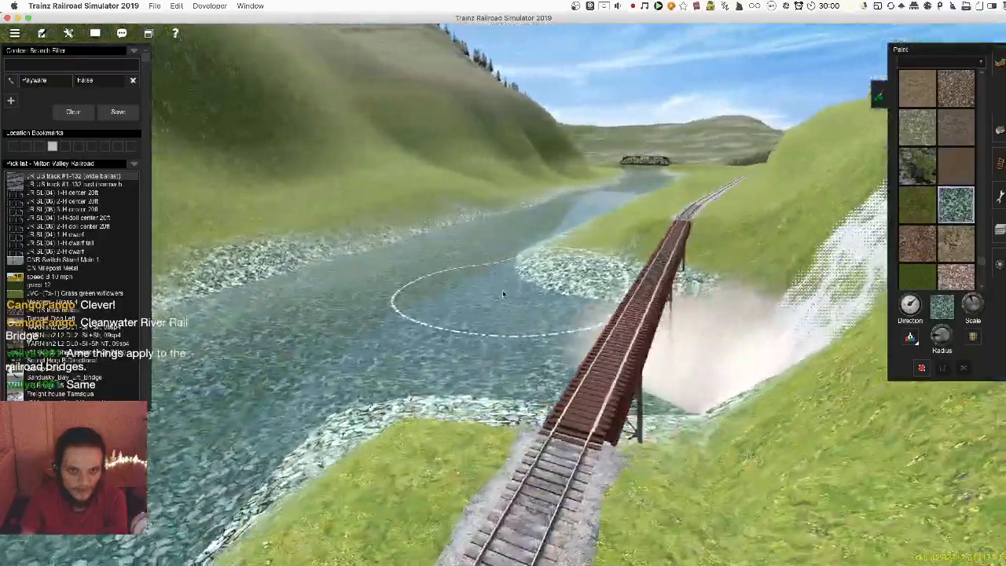
pyautogui.press('Up')
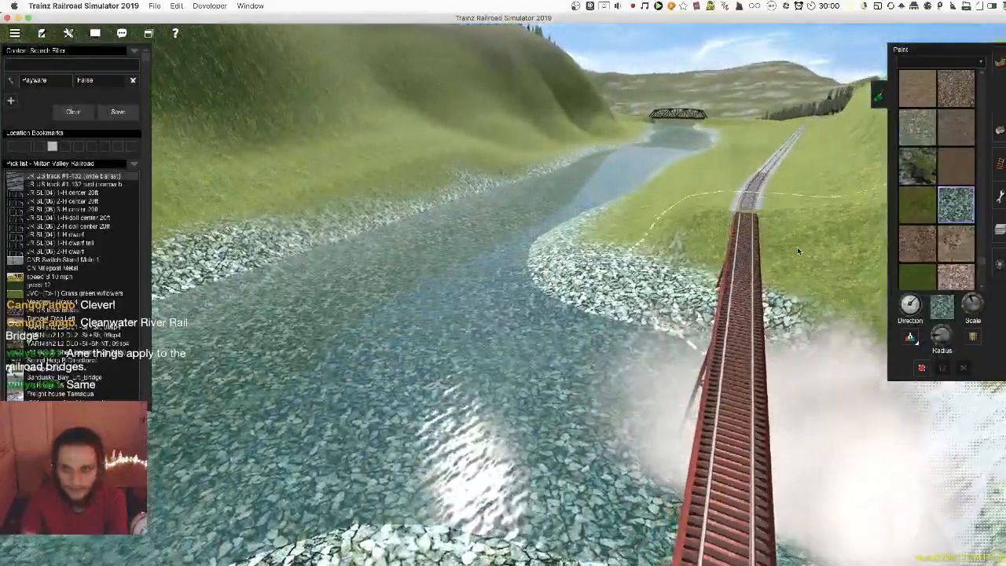
pyautogui.click(918, 206)
pyautogui.moveTo(789, 270)
pyautogui.mouseDown()
pyautogui.moveTo(440, 414)
pyautogui.moveTo(487, 370)
pyautogui.moveTo(591, 413)
pyautogui.moveTo(616, 378)
pyautogui.mouseUp()
pyautogui.rightClick(641, 267)
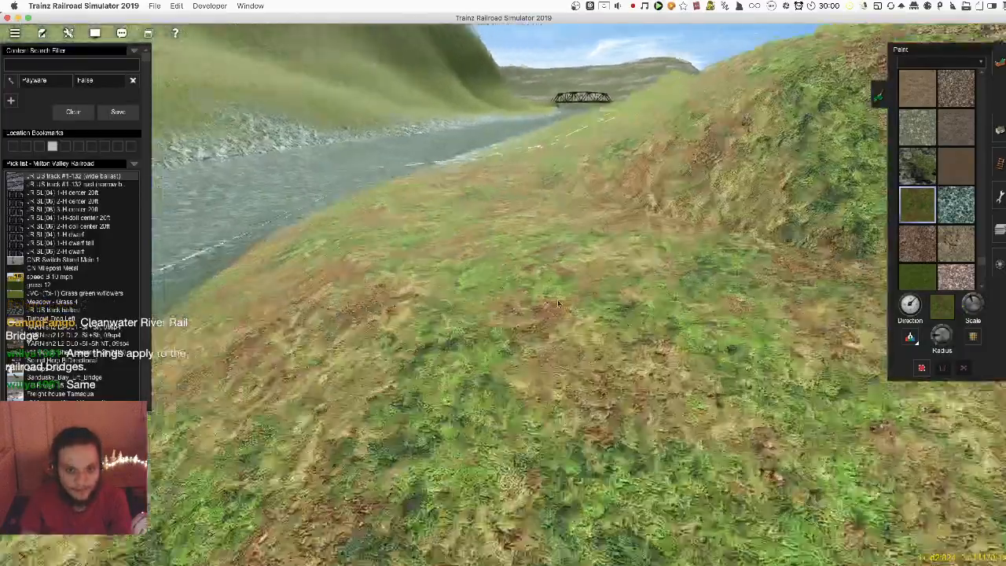
pyautogui.scroll(-10, 604, 379)
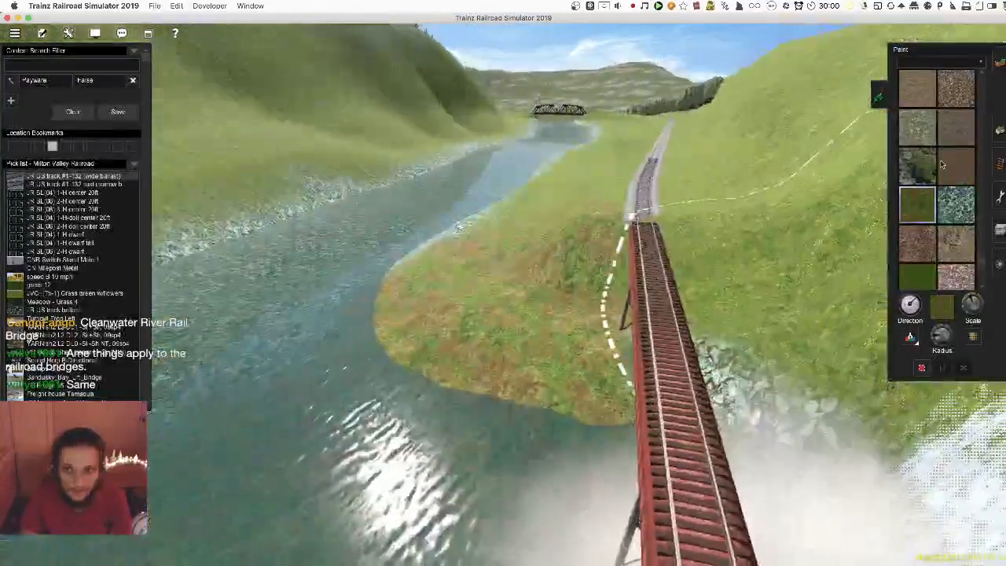
pyautogui.press('super+z')
# Try the brown gravel texture on the riverbank point beside the red bridge, then undo it
pyautogui.click(956, 88)
pyautogui.moveTo(402, 444); pyautogui.dragTo(621, 177)
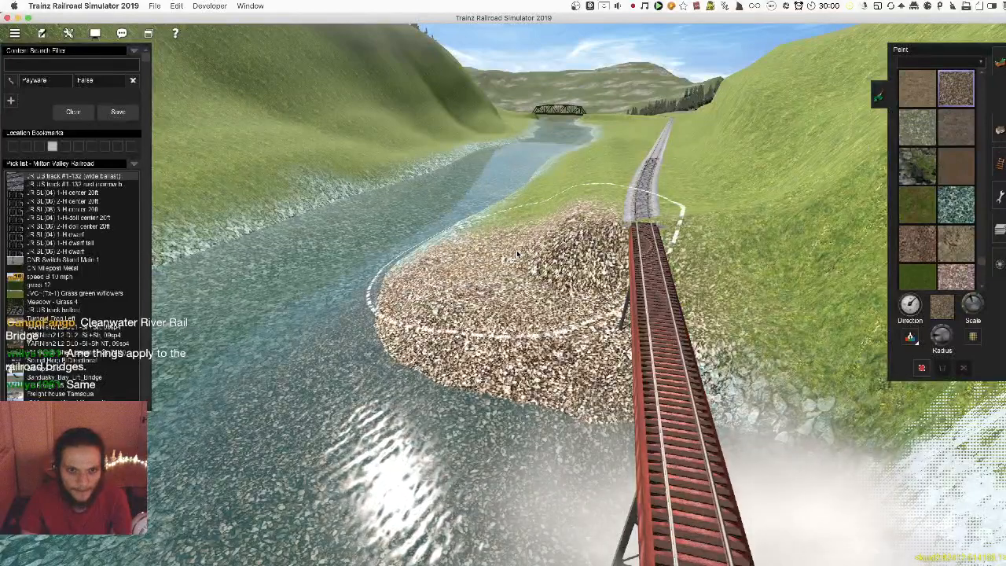
pyautogui.press('super+z')
# Try the TS12-614175 Riverstone texture on the bank and riverbed beside the red bridge, inspect it up close, and undo it
pyautogui.scroll(-2, 955, 157)
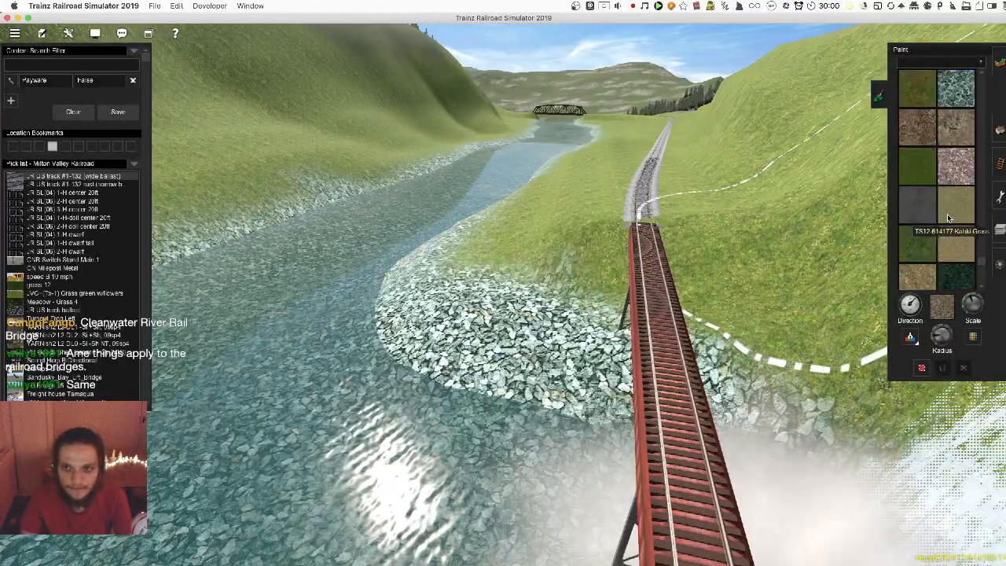
pyautogui.scroll(-2, 954, 159)
pyautogui.scroll(3, 955, 160)
pyautogui.click(956, 167)
pyautogui.moveTo(429, 452)
pyautogui.mouseDown()
pyautogui.moveTo(449, 449)
pyautogui.moveTo(482, 210)
pyautogui.moveTo(299, 377)
pyautogui.moveTo(243, 401)
pyautogui.moveTo(244, 299)
pyautogui.moveTo(458, 203)
pyautogui.mouseUp()
pyautogui.scroll(10, 532, 346)
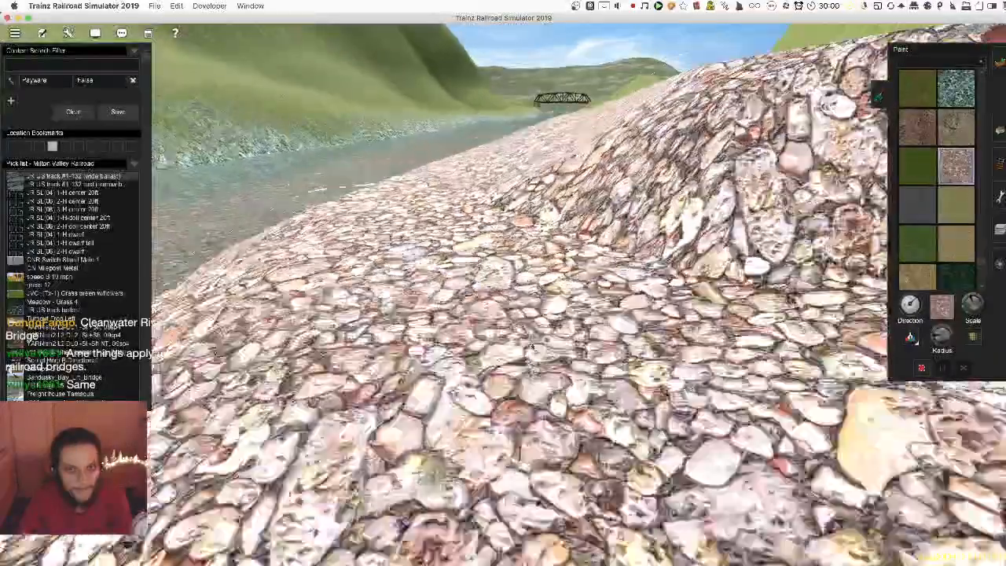
pyautogui.scroll(-10, 532, 347)
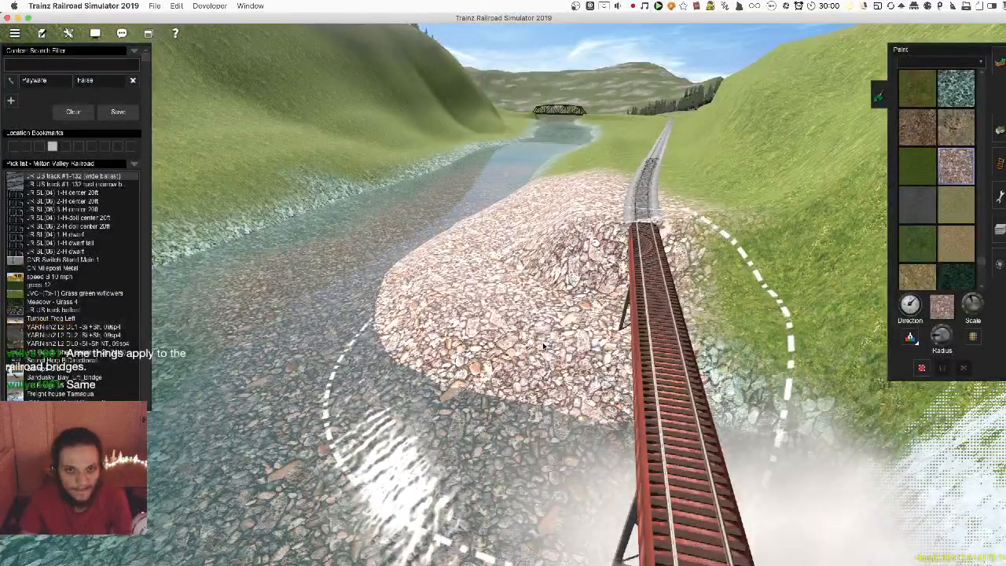
pyautogui.scroll(-5, 543, 346)
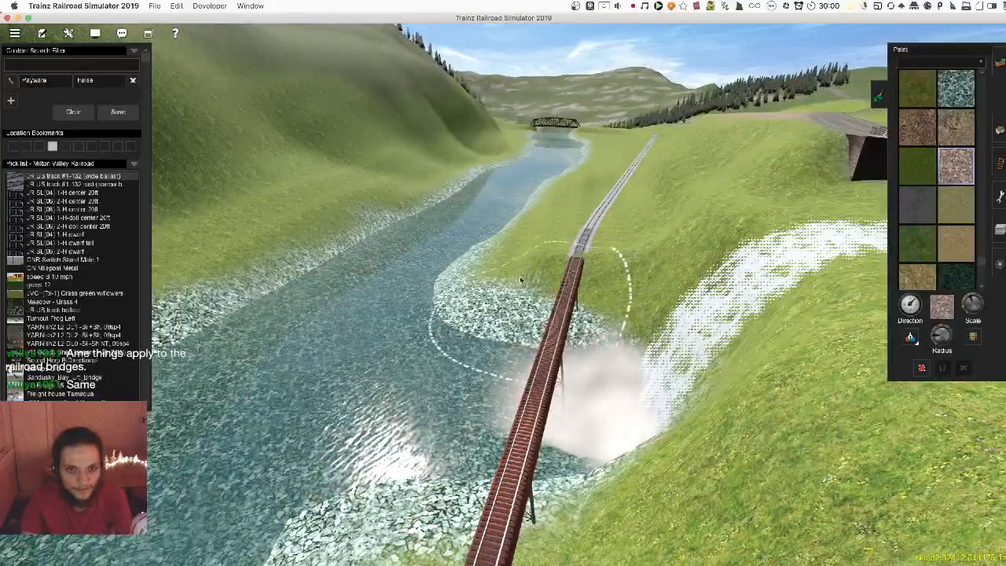
# Try a stroke of Riverstone texture along the riverbank beyond the red bridge, then undo it
pyautogui.rightClick(504, 239)
pyautogui.scroll(-5, 515, 288)
pyautogui.scroll(-5, 517, 289)
pyautogui.scroll(10, 500, 293)
pyautogui.moveTo(505, 269); pyautogui.dragTo(446, 366)
pyautogui.rightClick(444, 373)
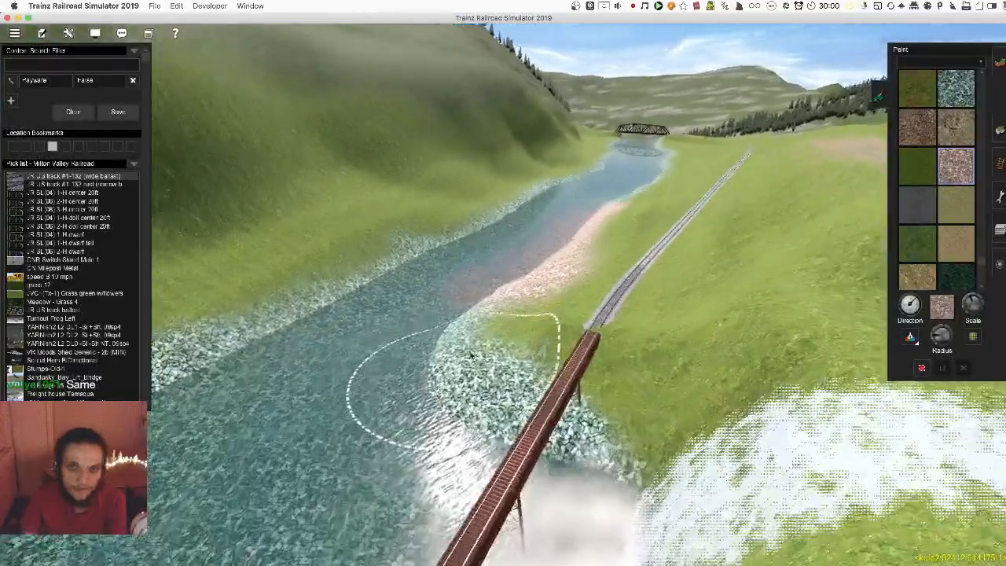
pyautogui.press('super+z')
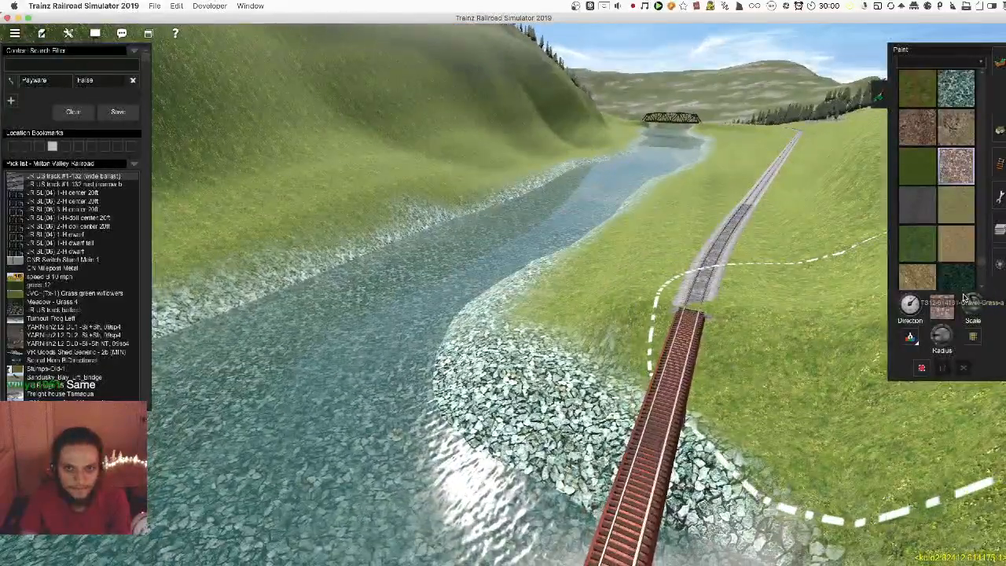
# Set up a bulk asset replacement of the TS12-614171 Asfalt-ljus texture, instead of Grid (PBR), with TS12-614175 Riverstone
pyautogui.click(973, 336)
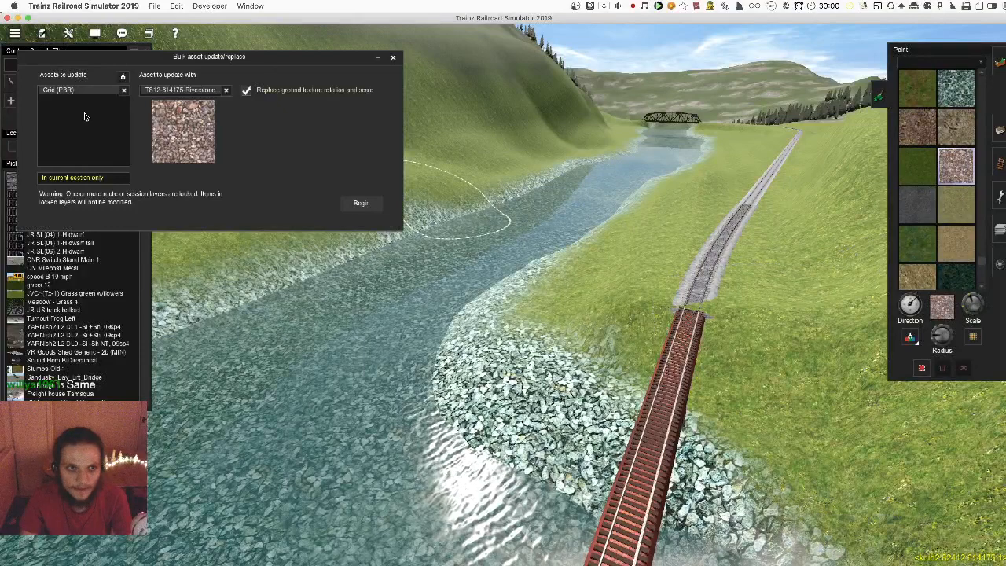
pyautogui.click(123, 88)
pyautogui.moveTo(957, 91)
pyautogui.mouseDown()
pyautogui.moveTo(246, 160)
pyautogui.moveTo(101, 122)
pyautogui.mouseUp()
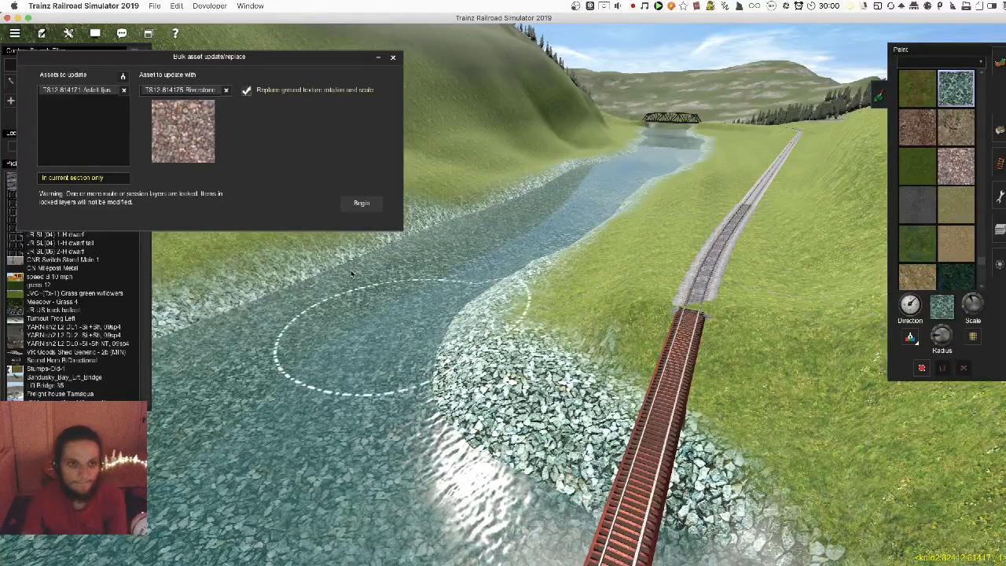
# Run the Riverstone replacement in the river sections up to the far truss bridge, check the river, and close the replacement window
pyautogui.rightClick(589, 341)
pyautogui.rightClick(549, 267)
pyautogui.rightClick(526, 206)
pyautogui.rightClick(505, 216)
pyautogui.press('Up')
pyautogui.click(360, 204)
pyautogui.press('Left')
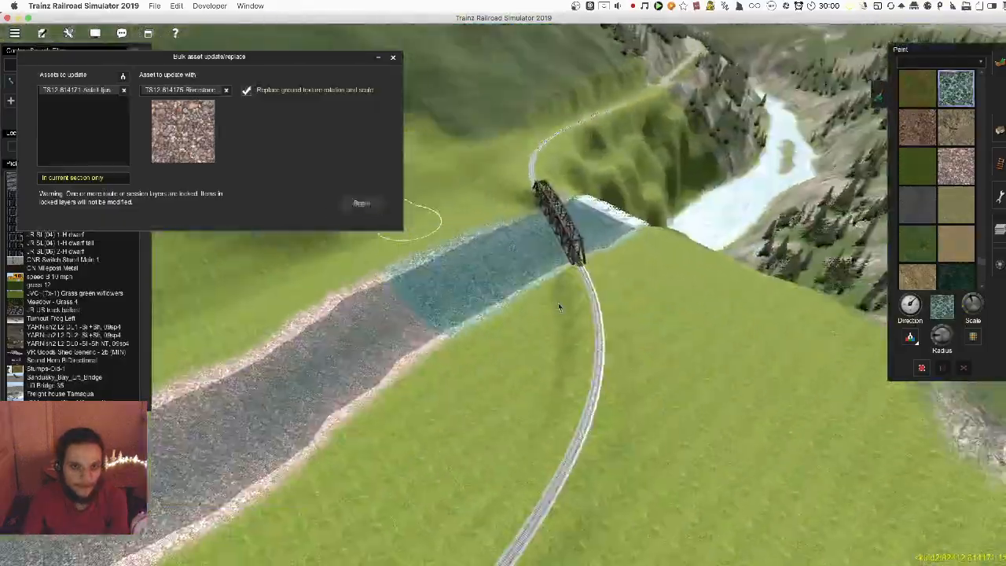
pyautogui.press('Left')
pyautogui.press('Down')
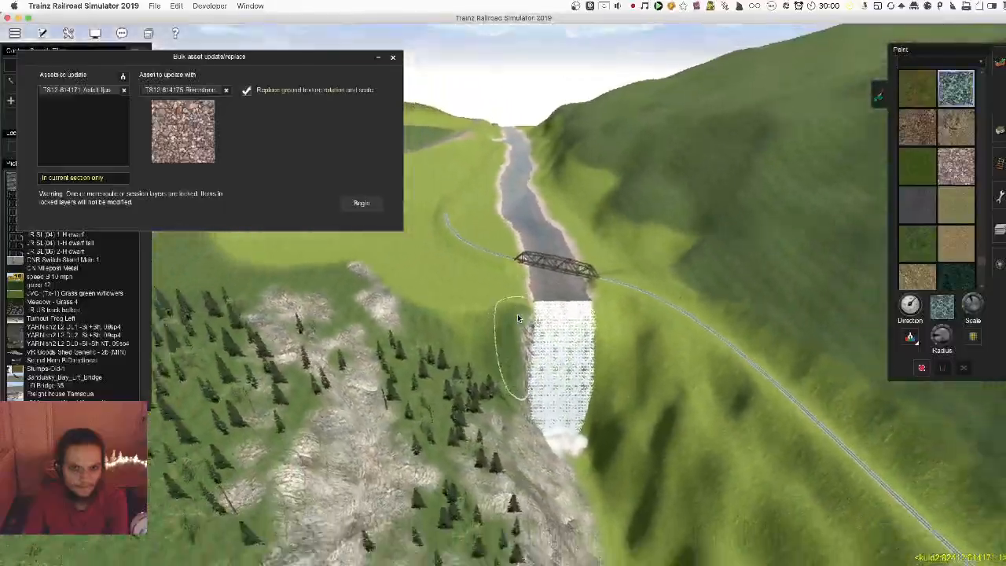
pyautogui.rightClick(517, 282)
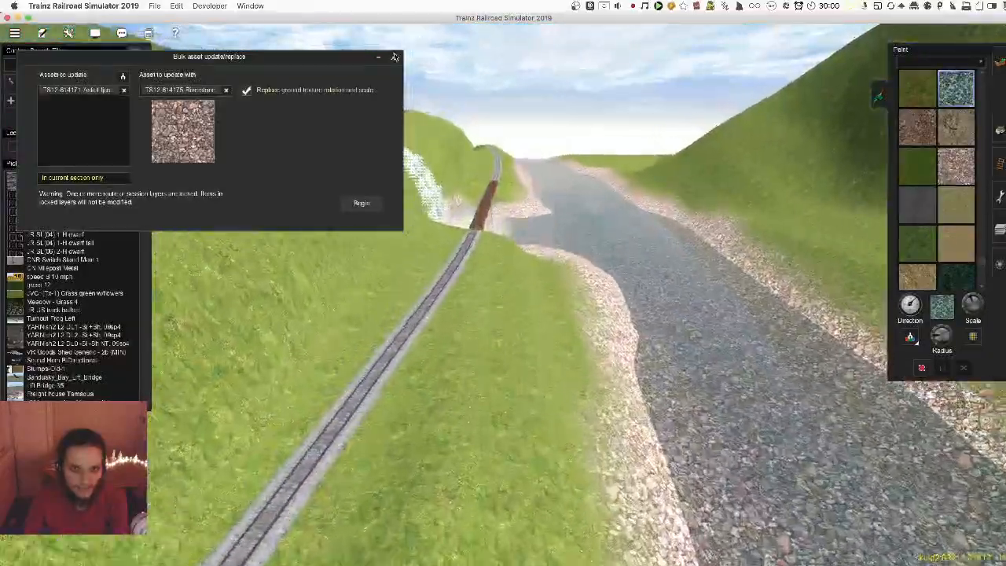
pyautogui.click(393, 58)
# Find the UK Beach 2 ground texture, try it on the grassy riverbank, and undo it
pyautogui.rightClick(565, 241)
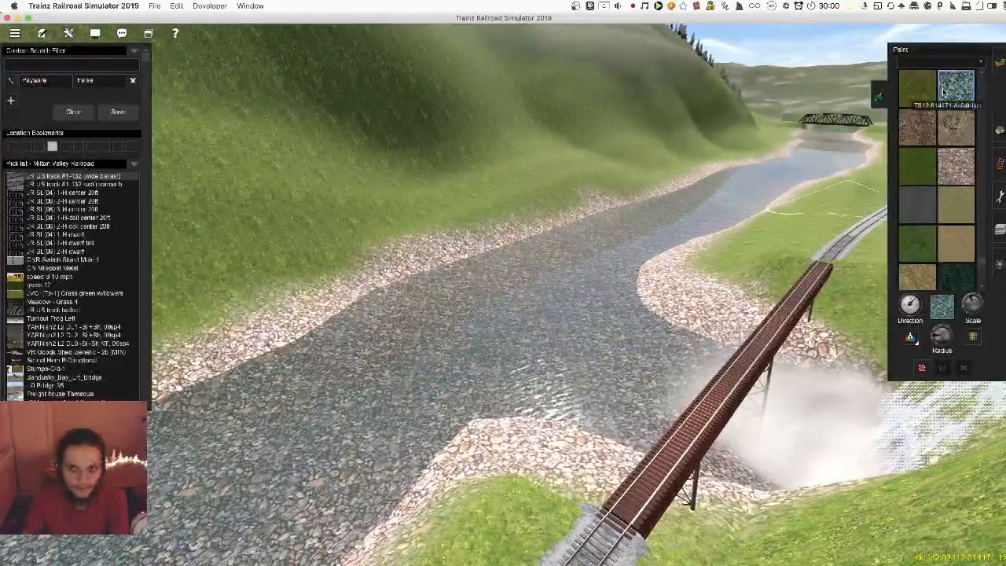
pyautogui.scroll(-2, 940, 197)
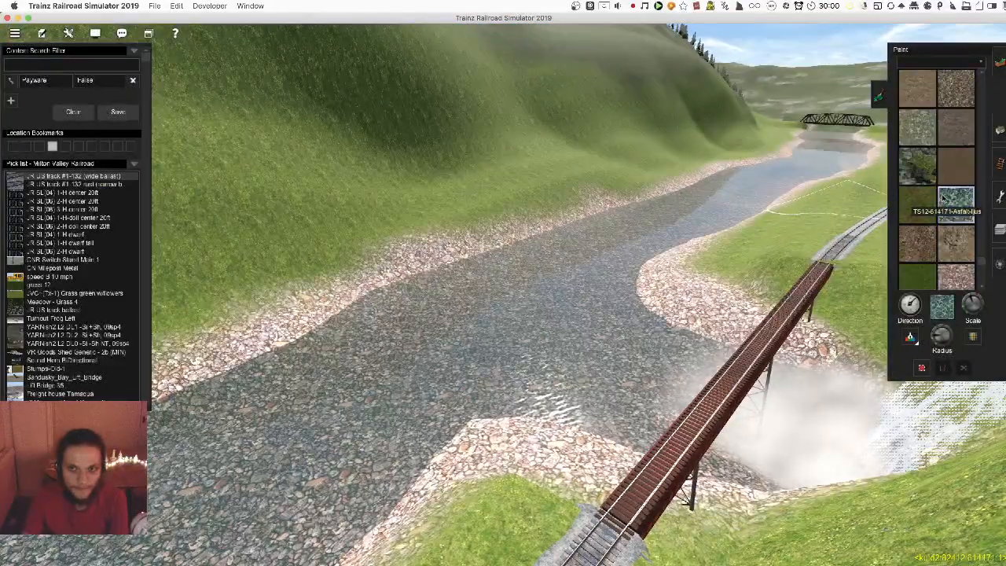
pyautogui.scroll(-3, 952, 222)
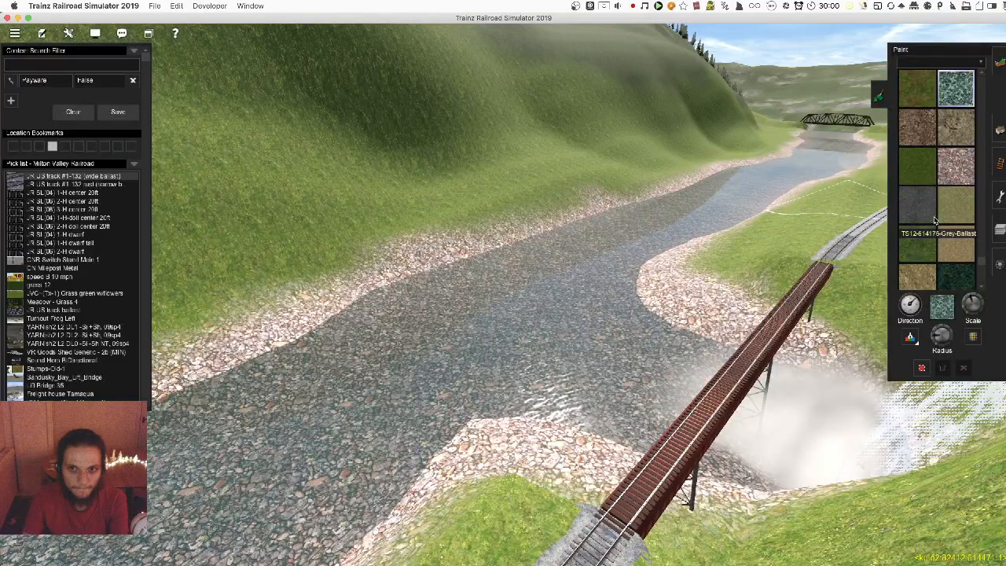
pyautogui.scroll(-6, 947, 228)
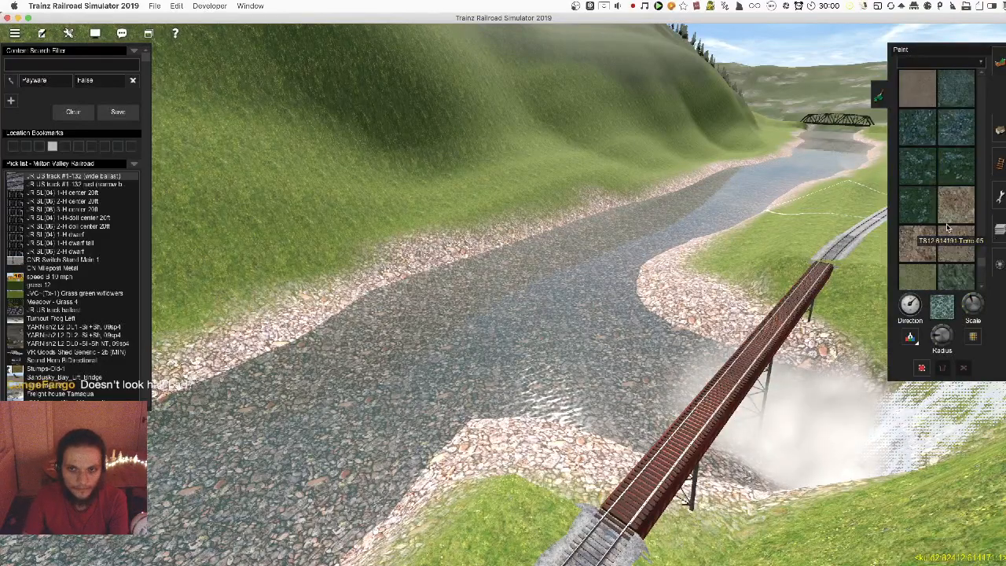
pyautogui.scroll(-3, 947, 228)
pyautogui.scroll(-8, 947, 228)
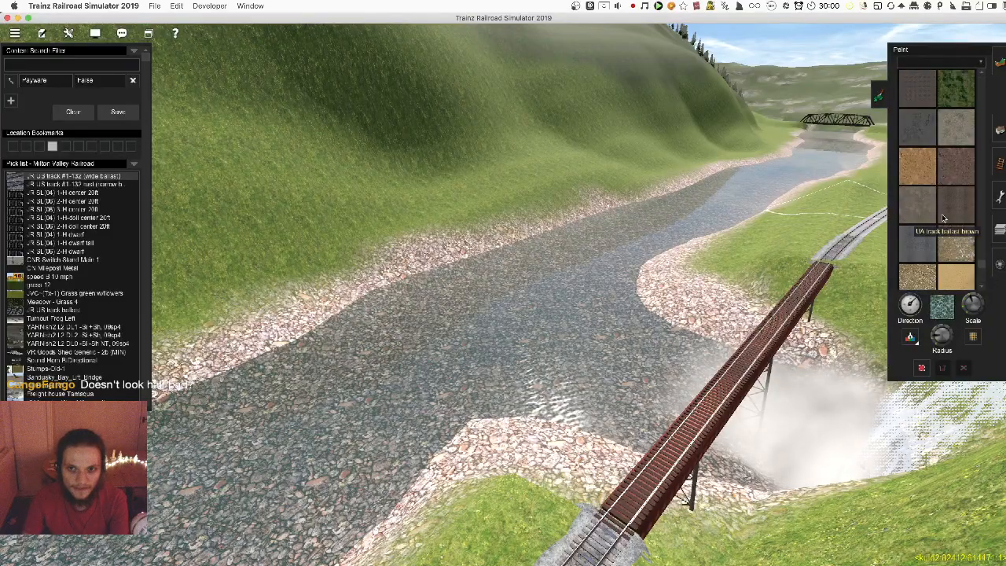
pyautogui.scroll(-2, 943, 219)
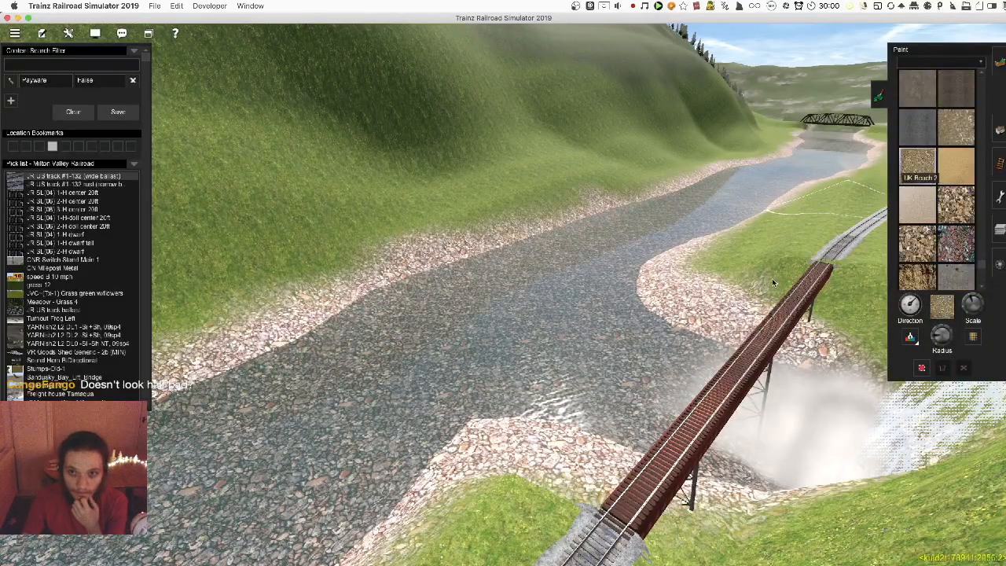
pyautogui.press('Left')
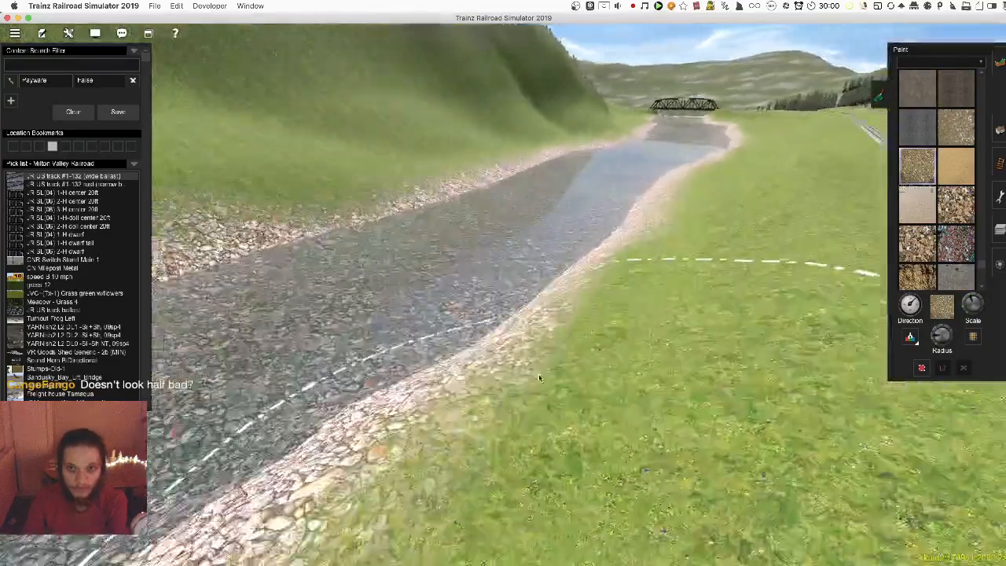
pyautogui.moveTo(543, 373)
pyautogui.mouseDown()
pyautogui.moveTo(568, 314)
pyautogui.moveTo(621, 264)
pyautogui.mouseUp()
pyautogui.press('Left')
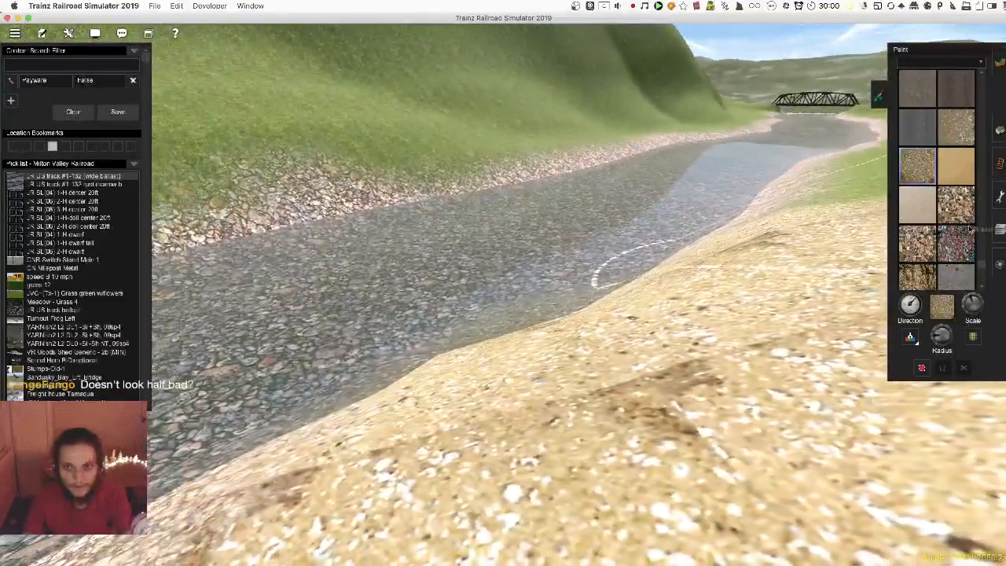
pyautogui.press('super+z')
# Try the multicoloured gravel texture on the grassy riverbank, then undo it
pyautogui.click(956, 244)
pyautogui.moveTo(580, 391); pyautogui.dragTo(549, 267)
pyautogui.scroll(-5, 549, 266)
pyautogui.press('super+z')
# Try the bright yellow-green grass texture on the riverbank and shallow riverbed, inspect it up close, and undo it
pyautogui.scroll(-3, 935, 240)
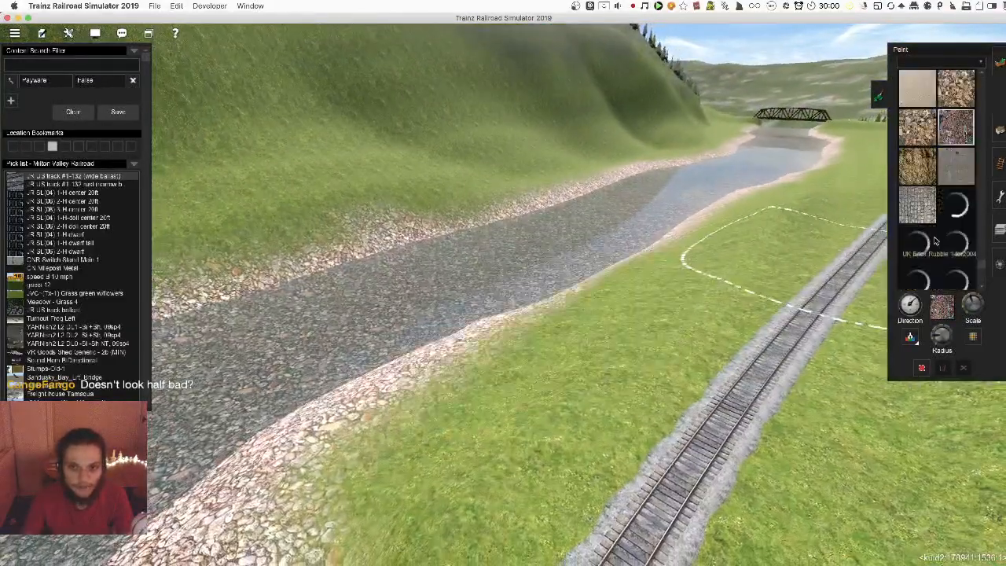
pyautogui.scroll(-5, 940, 240)
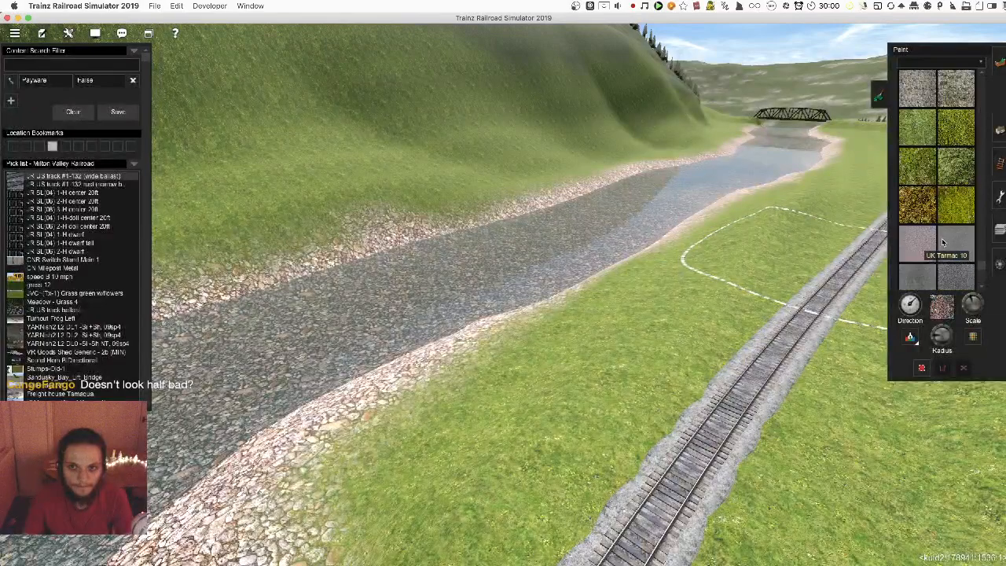
pyautogui.moveTo(689, 351)
pyautogui.mouseDown()
pyautogui.moveTo(645, 252)
pyautogui.moveTo(628, 298)
pyautogui.moveTo(671, 367)
pyautogui.mouseUp()
pyautogui.scroll(5, 667, 353)
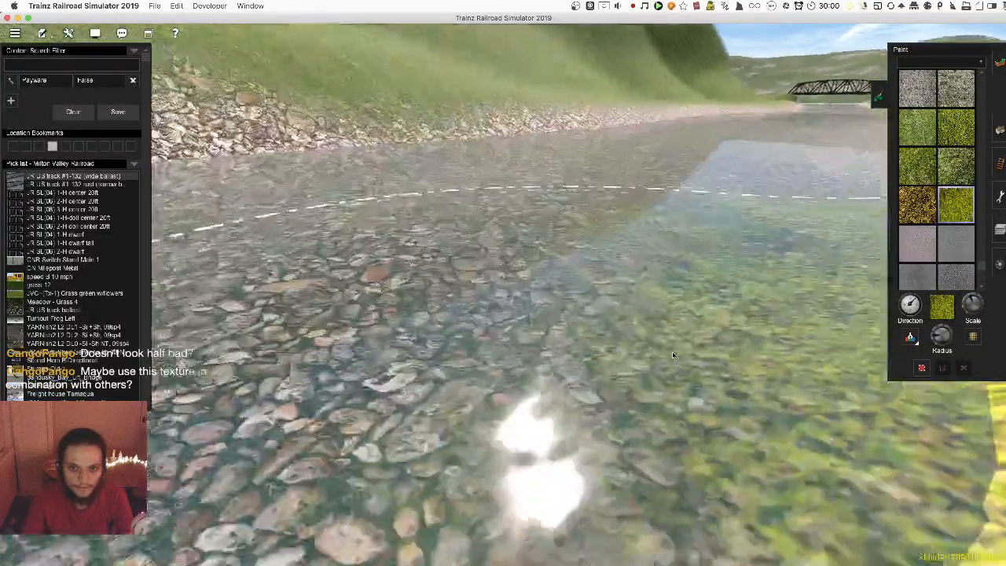
pyautogui.scroll(-4, 674, 350)
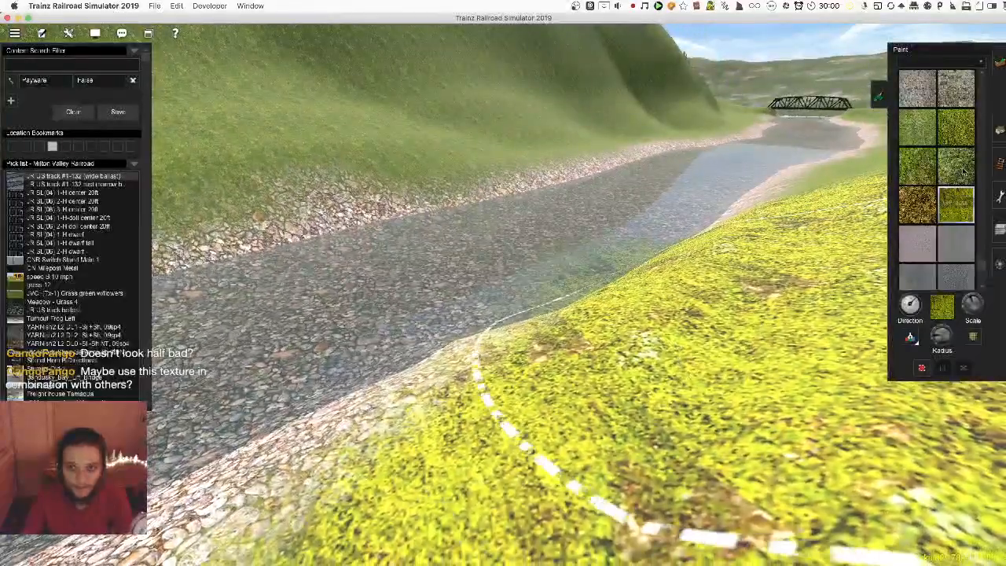
pyautogui.press('super+z')
# Try the speckled dark-green texture and the golden-brown texture on the grassy riverbank, undoing each one
pyautogui.click(955, 168)
pyautogui.moveTo(761, 320)
pyautogui.mouseDown()
pyautogui.moveTo(790, 258)
pyautogui.moveTo(810, 245)
pyautogui.mouseUp()
pyautogui.press('super+z')
pyautogui.click(917, 210)
pyautogui.moveTo(754, 346)
pyautogui.mouseDown()
pyautogui.moveTo(779, 250)
pyautogui.moveTo(814, 210)
pyautogui.mouseUp()
pyautogui.press('super+z')
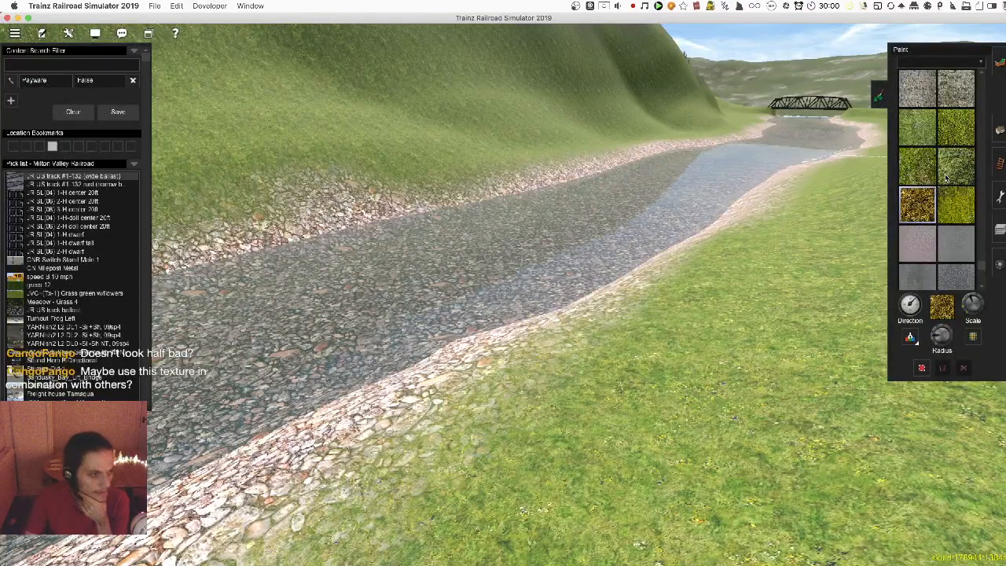
# Find the 760 tunnel slope texture, try it on the grassy riverbank and the slope by the railway, and undo both strokes
pyautogui.scroll(-3, 946, 178)
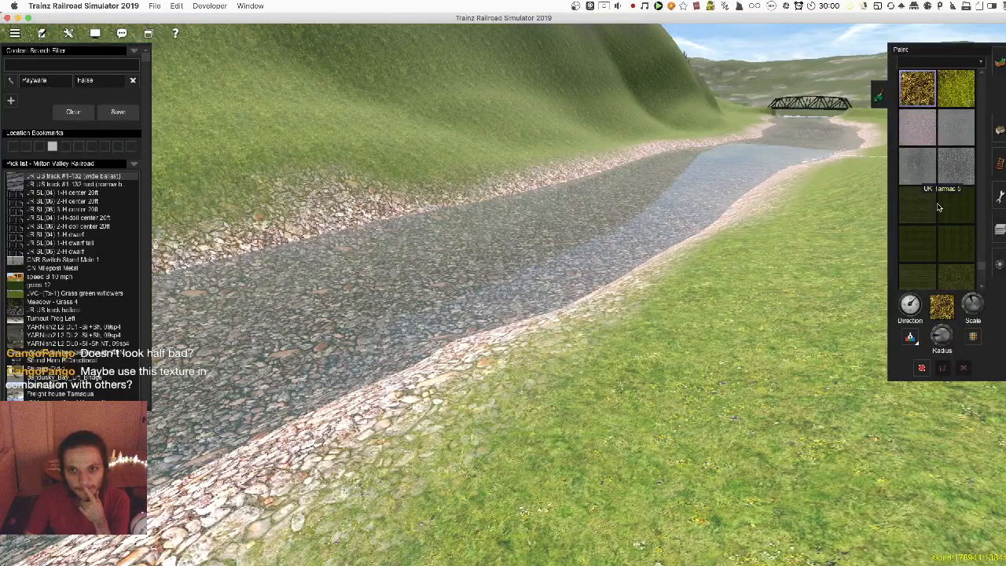
pyautogui.scroll(-5, 938, 198)
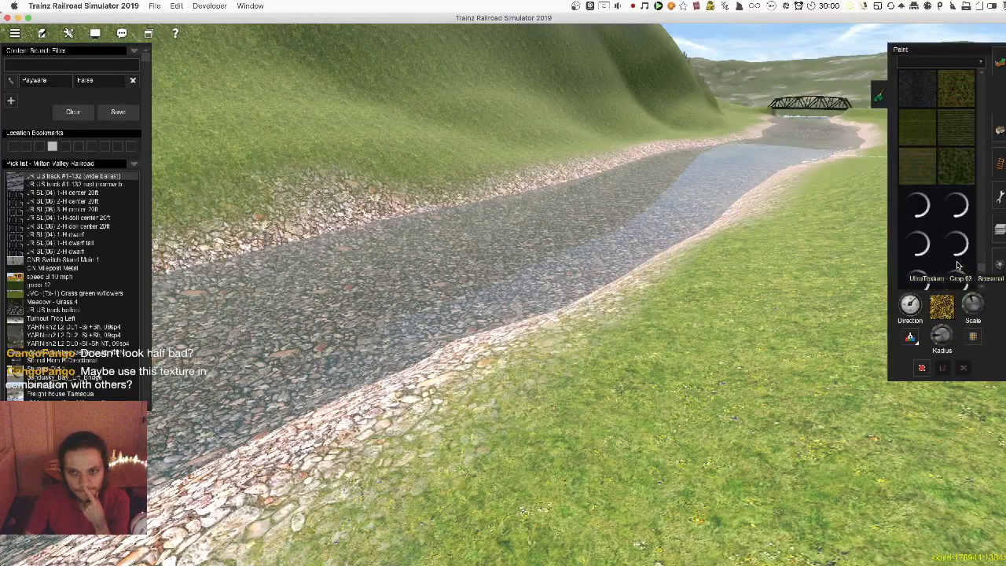
pyautogui.scroll(-3, 954, 274)
pyautogui.scroll(-2, 957, 275)
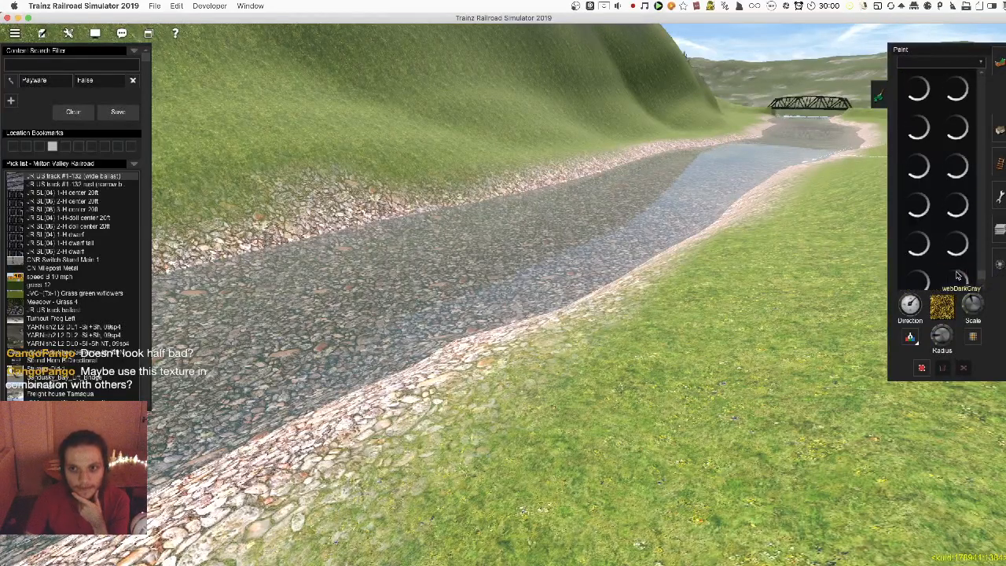
pyautogui.scroll(-2, 955, 271)
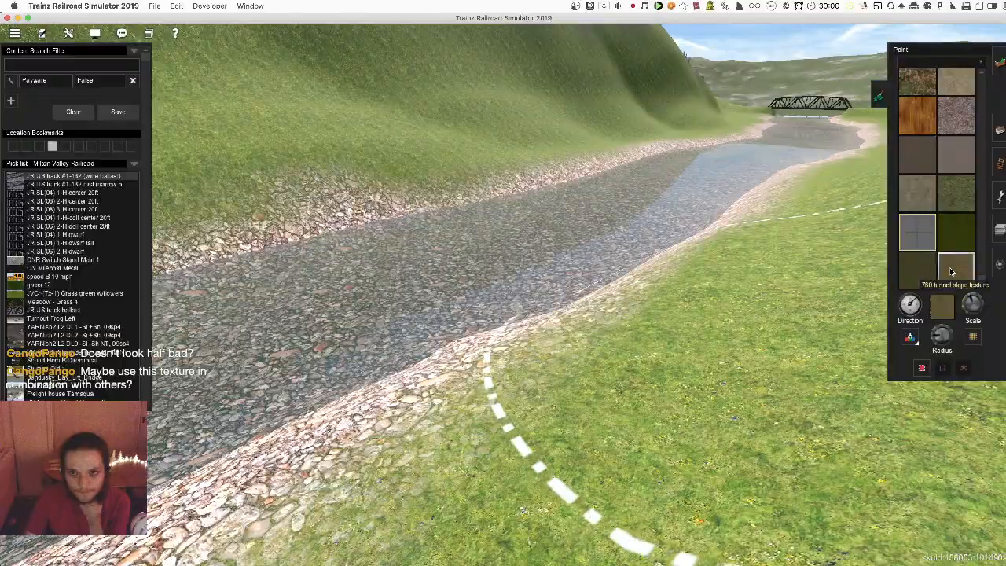
pyautogui.click(950, 267)
pyautogui.click(609, 388)
pyautogui.moveTo(670, 377)
pyautogui.mouseDown(button='right')
pyautogui.moveTo(690, 336)
pyautogui.moveTo(790, 334)
pyautogui.moveTo(833, 315)
pyautogui.moveTo(791, 291)
pyautogui.mouseUp(button='right')
pyautogui.scroll(-5, 800, 328)
pyautogui.press('super+z')
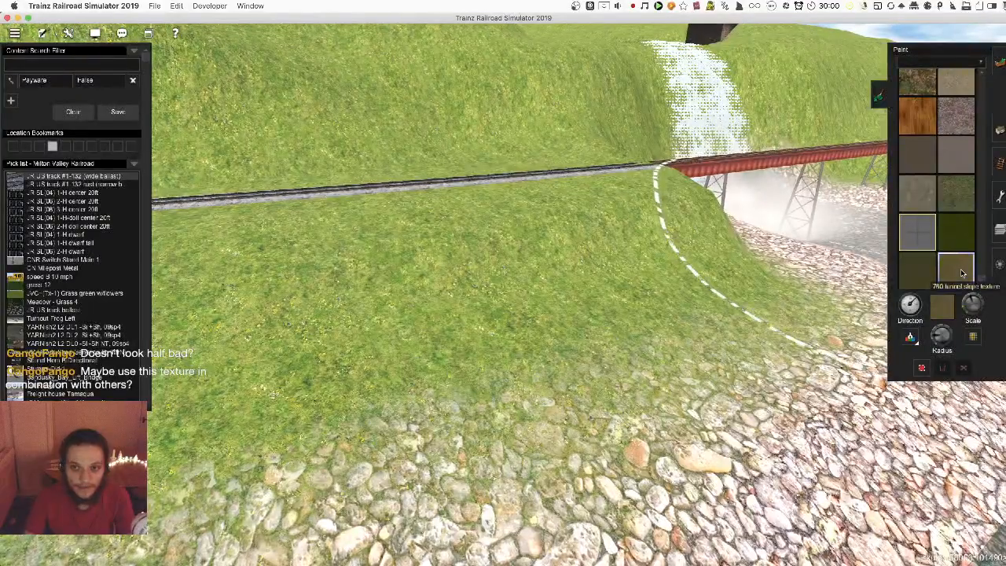
pyautogui.moveTo(249, 295)
pyautogui.mouseDown()
pyautogui.moveTo(569, 134)
pyautogui.moveTo(472, 104)
pyautogui.moveTo(537, 139)
pyautogui.mouseUp()
pyautogui.press('super+z')
# Paint patches of the 760 tunnel slope texture on the hillside below the road beside the white truss bridge
pyautogui.moveTo(528, 235); pyautogui.dragTo(479, 245, button='right')
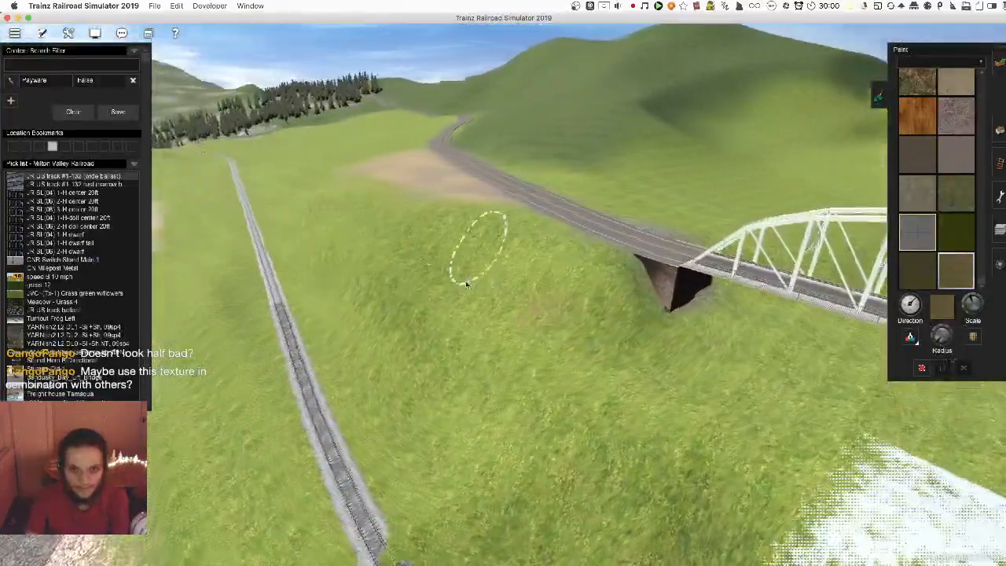
pyautogui.moveTo(472, 250)
pyautogui.mouseDown()
pyautogui.moveTo(503, 243)
pyautogui.moveTo(488, 373)
pyautogui.moveTo(507, 368)
pyautogui.mouseUp()
pyautogui.moveTo(519, 354)
pyautogui.mouseDown(button='right')
pyautogui.moveTo(529, 324)
pyautogui.moveTo(452, 192)
pyautogui.mouseUp(button='right')
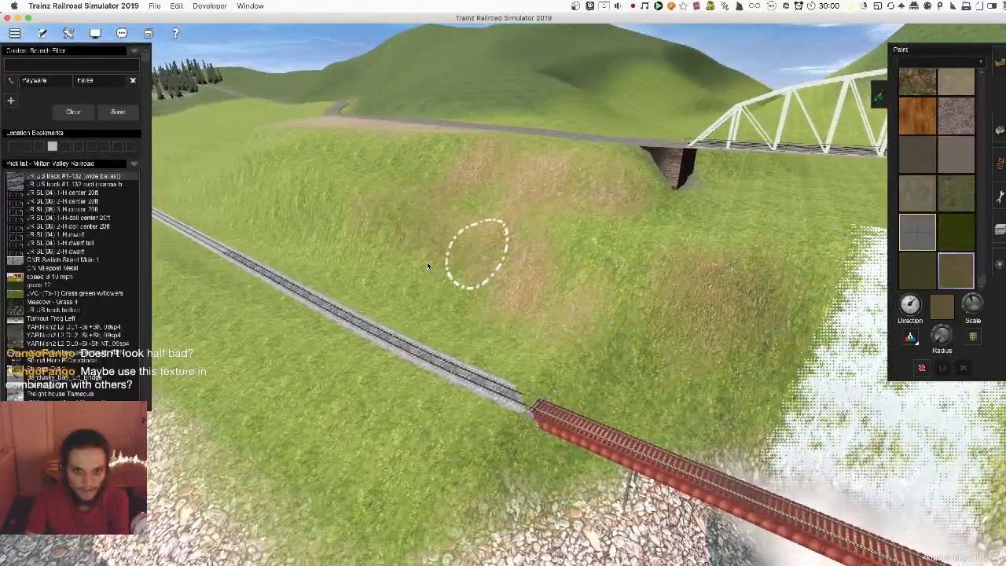
pyautogui.moveTo(658, 282)
pyautogui.mouseDown(button='right')
pyautogui.moveTo(516, 288)
pyautogui.moveTo(553, 292)
pyautogui.mouseUp(button='right')
pyautogui.moveTo(432, 207)
pyautogui.mouseDown(button='right')
pyautogui.moveTo(373, 243)
pyautogui.moveTo(412, 246)
pyautogui.moveTo(450, 285)
pyautogui.moveTo(526, 297)
pyautogui.moveTo(508, 315)
pyautogui.mouseUp(button='right')
pyautogui.moveTo(507, 314); pyautogui.dragTo(627, 285)
# Extend the tunnel slope texture along the crest of the embankment between the road and the railway
pyautogui.moveTo(627, 285); pyautogui.dragTo(551, 277, button='right')
pyautogui.moveTo(413, 304); pyautogui.dragTo(495, 304, button='right')
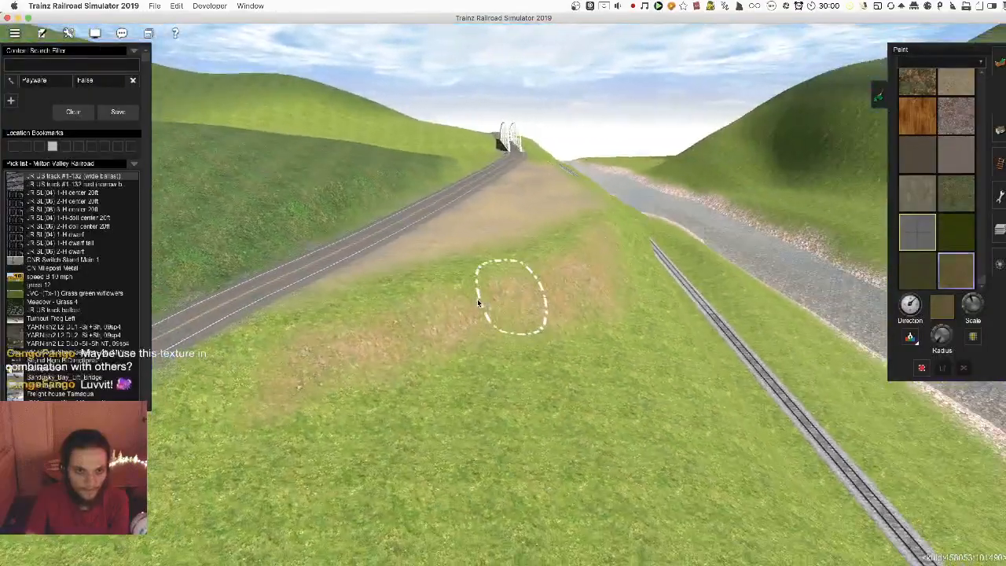
pyautogui.moveTo(494, 303); pyautogui.dragTo(218, 418)
pyautogui.moveTo(472, 421)
pyautogui.mouseDown(button='right')
pyautogui.moveTo(480, 398)
pyautogui.moveTo(470, 340)
pyautogui.moveTo(575, 293)
pyautogui.mouseUp(button='right')
pyautogui.moveTo(575, 293)
pyautogui.mouseDown()
pyautogui.moveTo(519, 289)
pyautogui.moveTo(541, 295)
pyautogui.mouseUp()
# Add tunnel slope texture beside the road beyond the truss bridge and on the slope around its near abutment
pyautogui.moveTo(541, 295)
pyautogui.mouseDown(button='right')
pyautogui.moveTo(528, 299)
pyautogui.moveTo(703, 307)
pyautogui.moveTo(757, 295)
pyautogui.mouseUp(button='right')
pyautogui.moveTo(622, 290); pyautogui.dragTo(368, 271, button='right')
pyautogui.moveTo(695, 339)
pyautogui.mouseDown(button='right')
pyautogui.moveTo(543, 288)
pyautogui.moveTo(752, 310)
pyautogui.moveTo(631, 322)
pyautogui.moveTo(519, 246)
pyautogui.mouseUp(button='right')
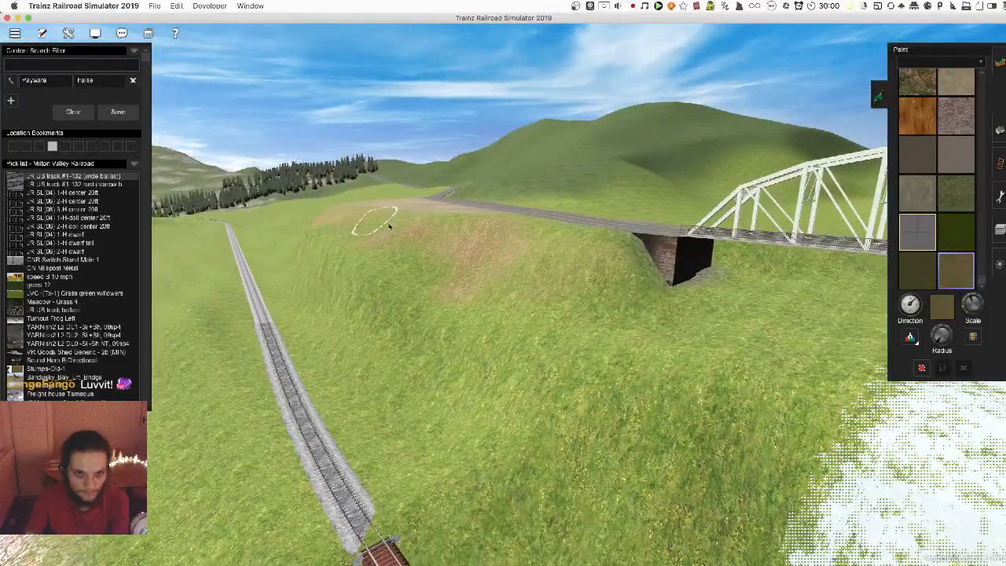
pyautogui.moveTo(698, 329)
pyautogui.mouseDown(button='right')
pyautogui.moveTo(611, 302)
pyautogui.moveTo(627, 274)
pyautogui.moveTo(567, 355)
pyautogui.moveTo(572, 282)
pyautogui.moveTo(488, 262)
pyautogui.moveTo(494, 283)
pyautogui.moveTo(515, 285)
pyautogui.moveTo(479, 320)
pyautogui.moveTo(524, 287)
pyautogui.moveTo(747, 251)
pyautogui.mouseUp(button='right')
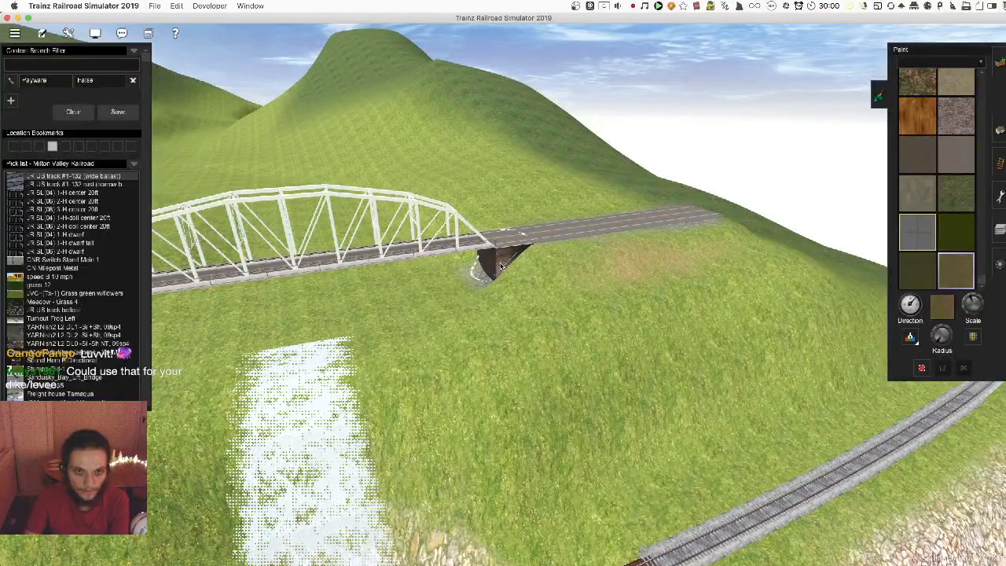
pyautogui.moveTo(514, 284)
pyautogui.mouseDown(button='right')
pyautogui.moveTo(857, 291)
pyautogui.moveTo(877, 331)
pyautogui.moveTo(520, 288)
pyautogui.moveTo(315, 307)
pyautogui.moveTo(377, 318)
pyautogui.moveTo(354, 305)
pyautogui.mouseUp(button='right')
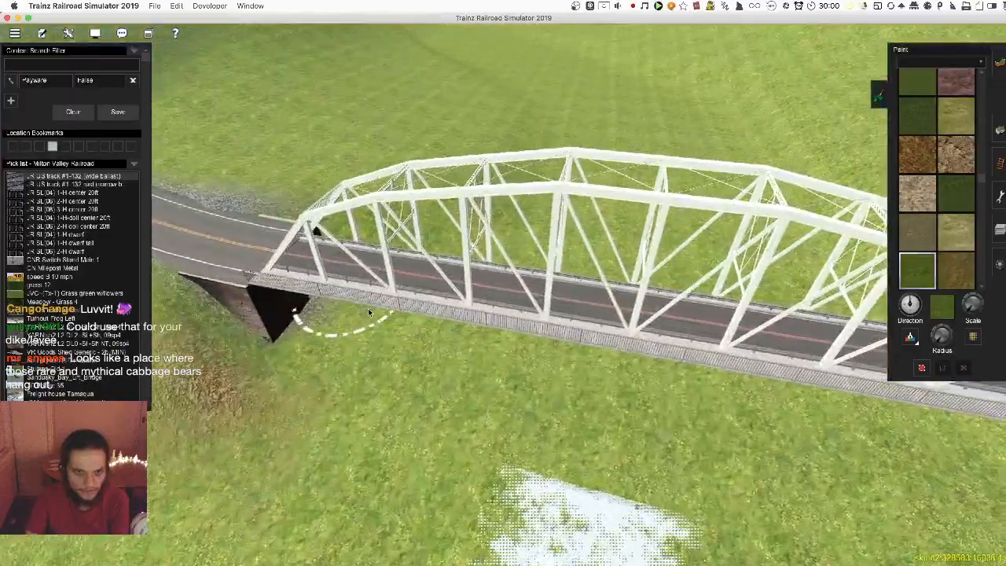
pyautogui.rightClick(353, 305)
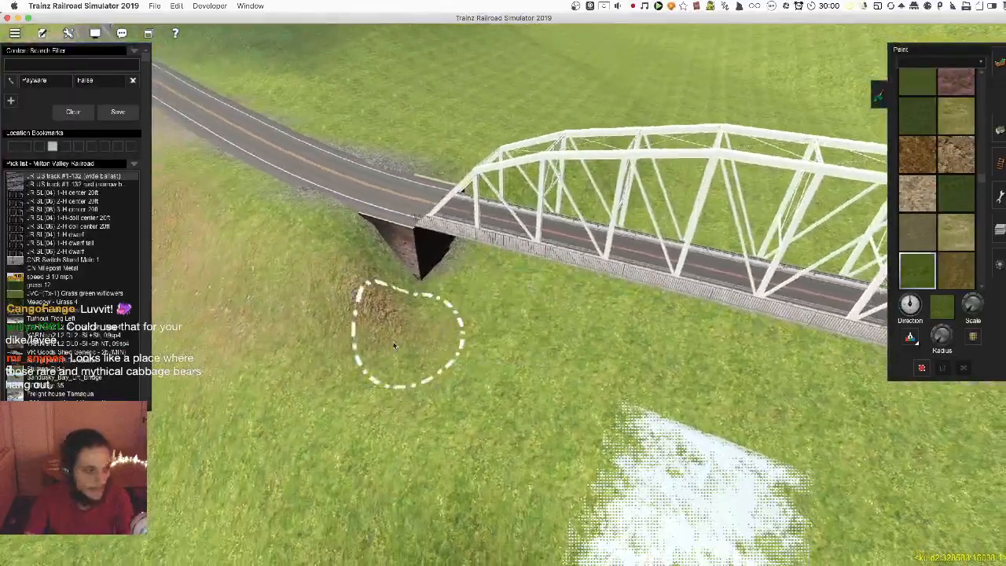
pyautogui.rightClick(386, 335)
# Sample the brown tunnel slope texture from the hillside, then sample the surrounding grass texture
pyautogui.scroll(-3, 739, 316)
pyautogui.moveTo(739, 316); pyautogui.dragTo(385, 257, button='right')
pyautogui.scroll(3, 933, 415)
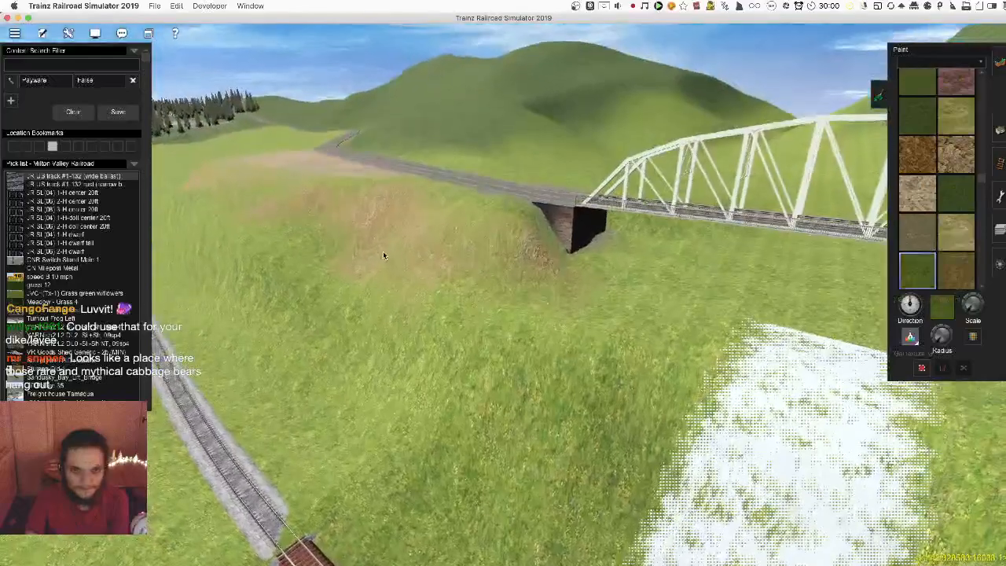
pyautogui.click(378, 223)
pyautogui.rightClick(500, 384)
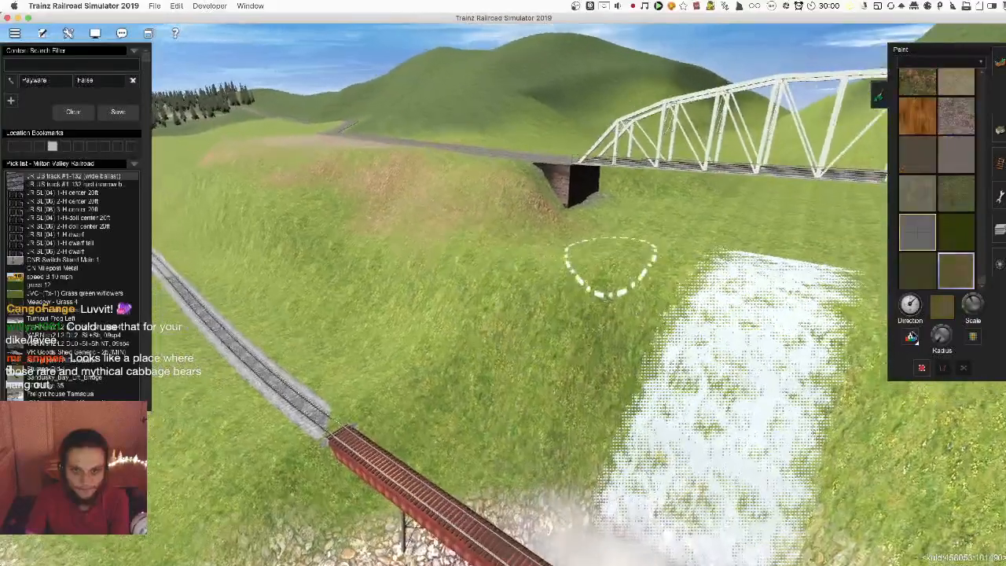
pyautogui.click(913, 336)
pyautogui.click(504, 280)
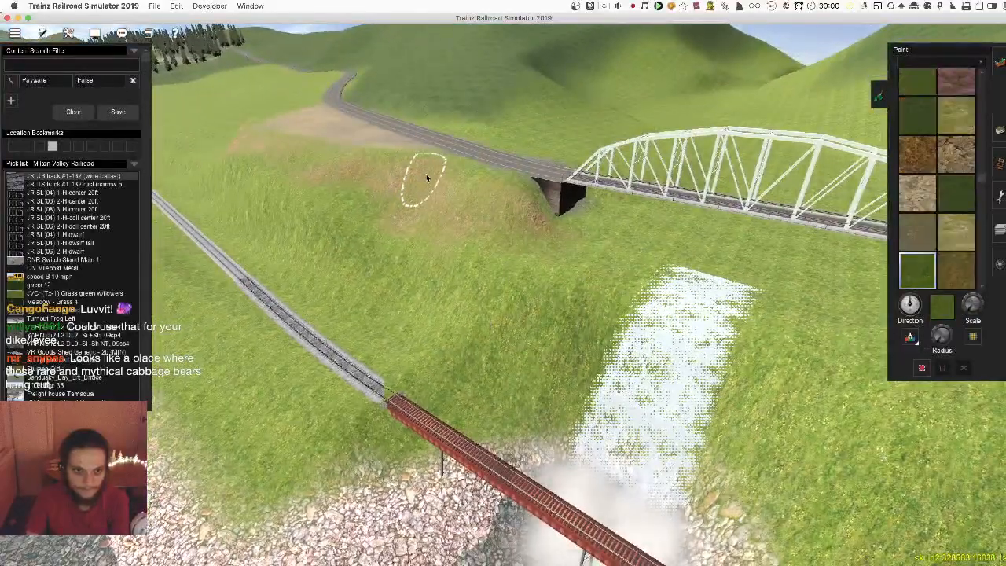
# Review the painted hillside above the waterfall and save the route
pyautogui.moveTo(456, 234); pyautogui.dragTo(600, 353, button='right')
pyautogui.scroll(-3, 600, 353)
pyautogui.press('super+s')
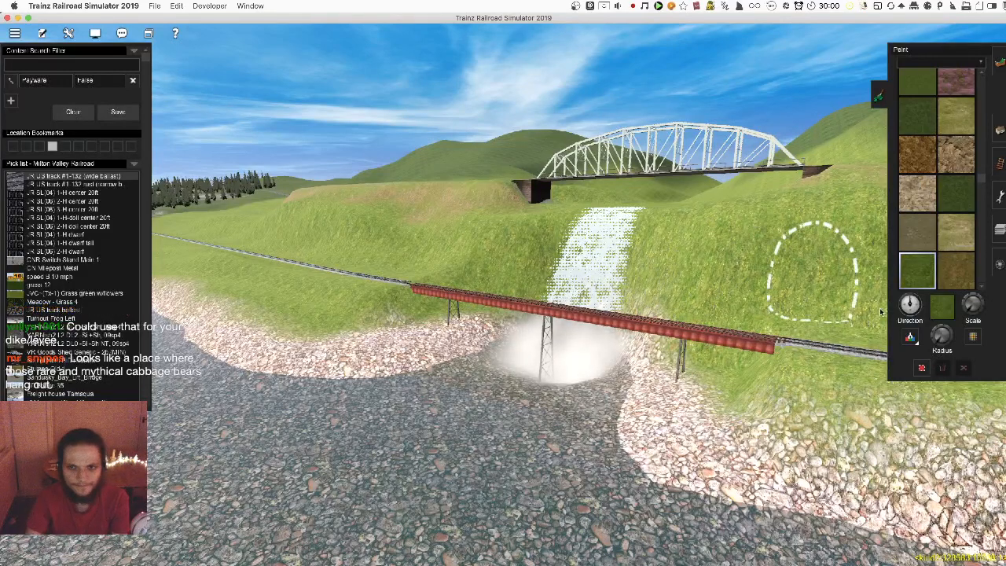
# Try the plain green and grey-green textures near the end of the texture list on the hillside, undoing them
pyautogui.moveTo(988, 184); pyautogui.dragTo(977, 290)
pyautogui.press('Left')
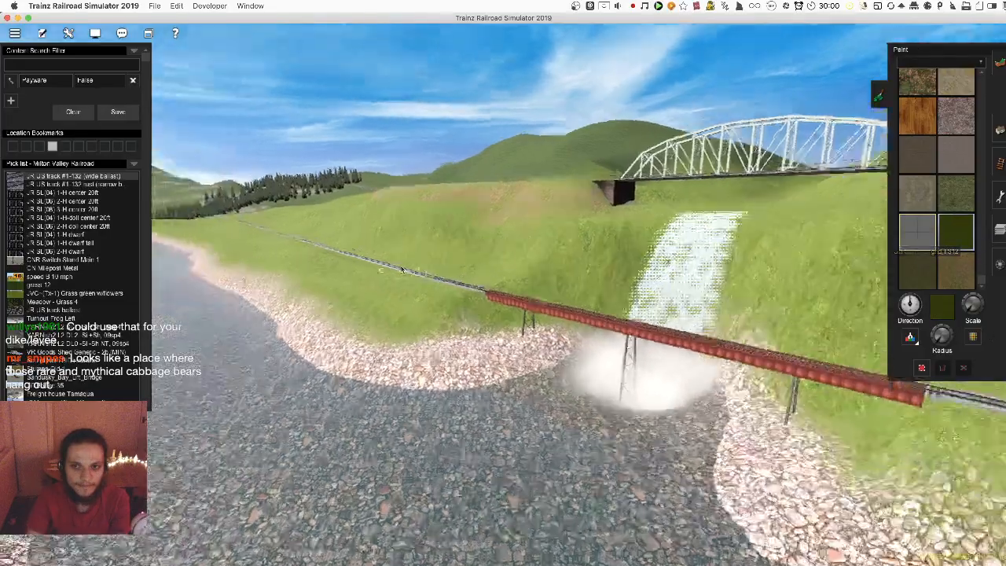
pyautogui.press('w')
pyautogui.moveTo(458, 307)
pyautogui.mouseDown()
pyautogui.moveTo(594, 291)
pyautogui.moveTo(216, 277)
pyautogui.moveTo(243, 283)
pyautogui.mouseUp()
pyautogui.scroll(5, 503, 291)
pyautogui.scroll(-5, 504, 283)
pyautogui.click(922, 276)
pyautogui.moveTo(820, 315)
pyautogui.mouseDown()
pyautogui.moveTo(316, 303)
pyautogui.moveTo(717, 295)
pyautogui.moveTo(474, 362)
pyautogui.mouseUp()
pyautogui.press('super+z')
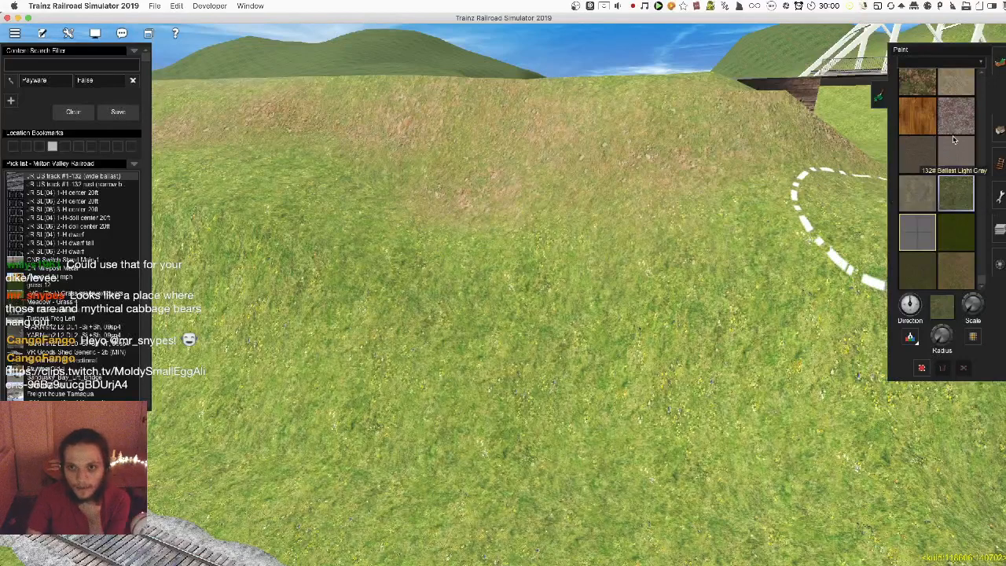
# Find the (TS12) Sparse Leafy Ground texture, try it on the grass, inspect it up close, and undo it
pyautogui.scroll(3, 960, 222)
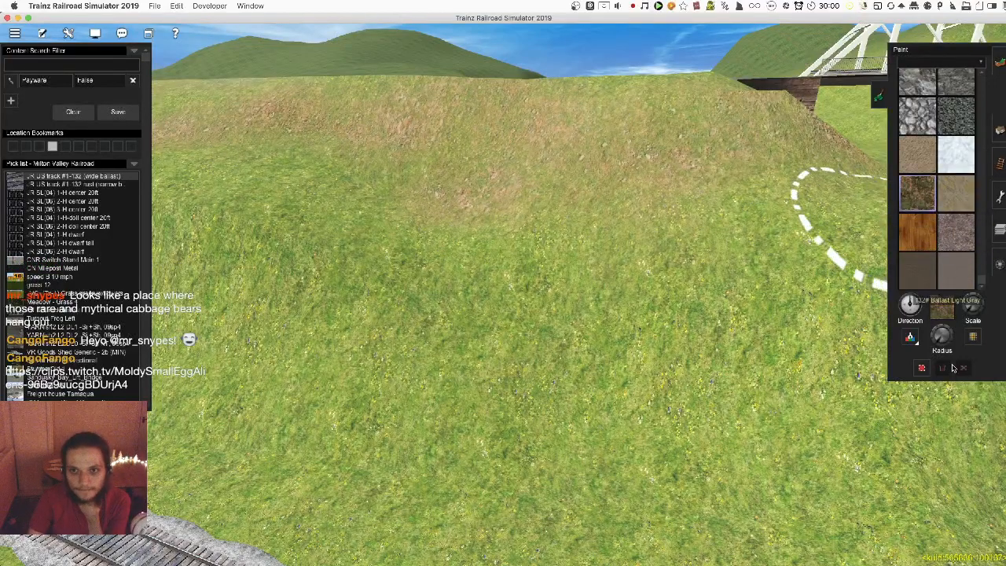
pyautogui.scroll(-10, 421, 249)
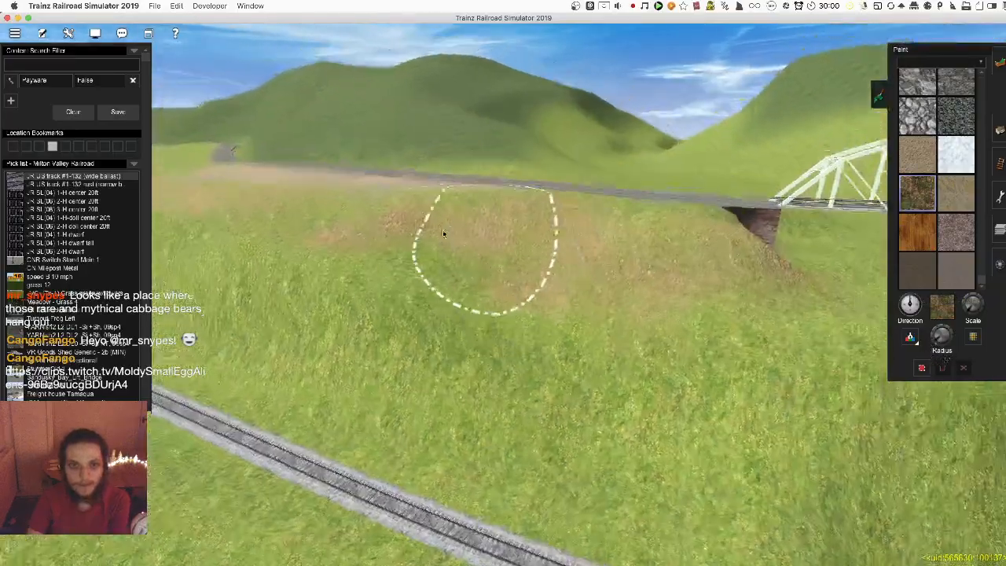
pyautogui.scroll(10, 409, 220)
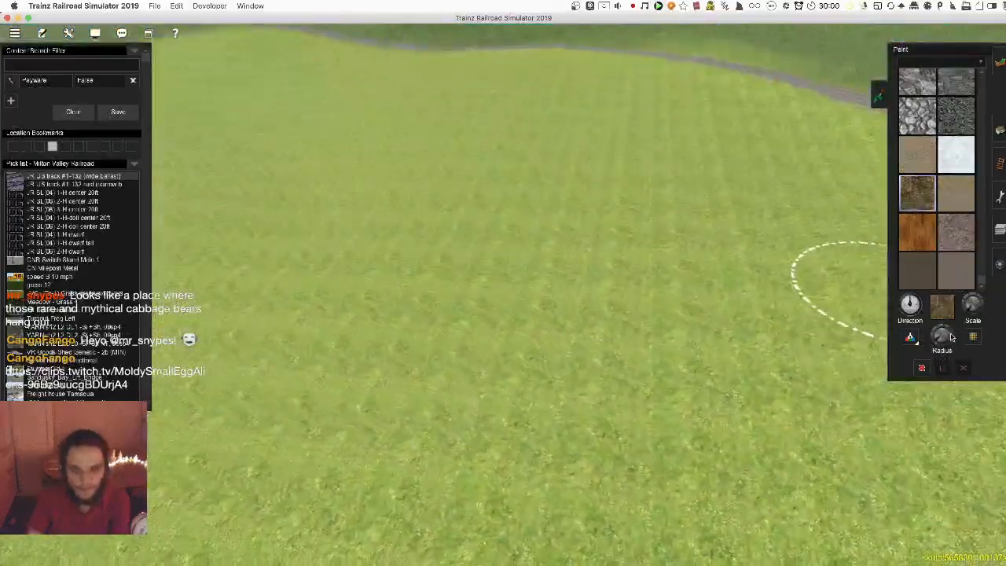
pyautogui.moveTo(456, 295)
pyautogui.mouseDown()
pyautogui.moveTo(663, 242)
pyautogui.moveTo(503, 307)
pyautogui.mouseUp()
pyautogui.scroll(8, 488, 301)
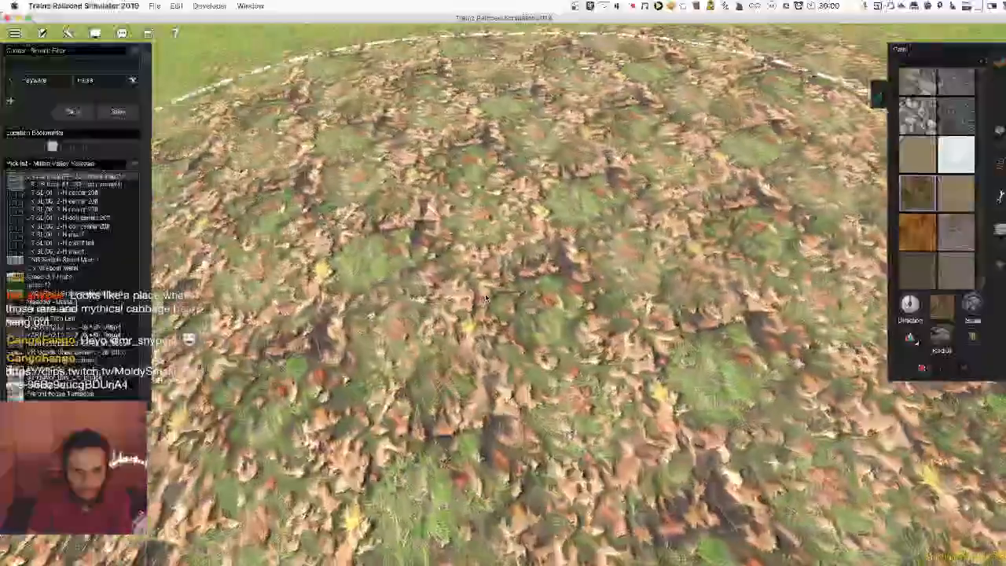
pyautogui.scroll(-3, 485, 297)
pyautogui.press('super+z')
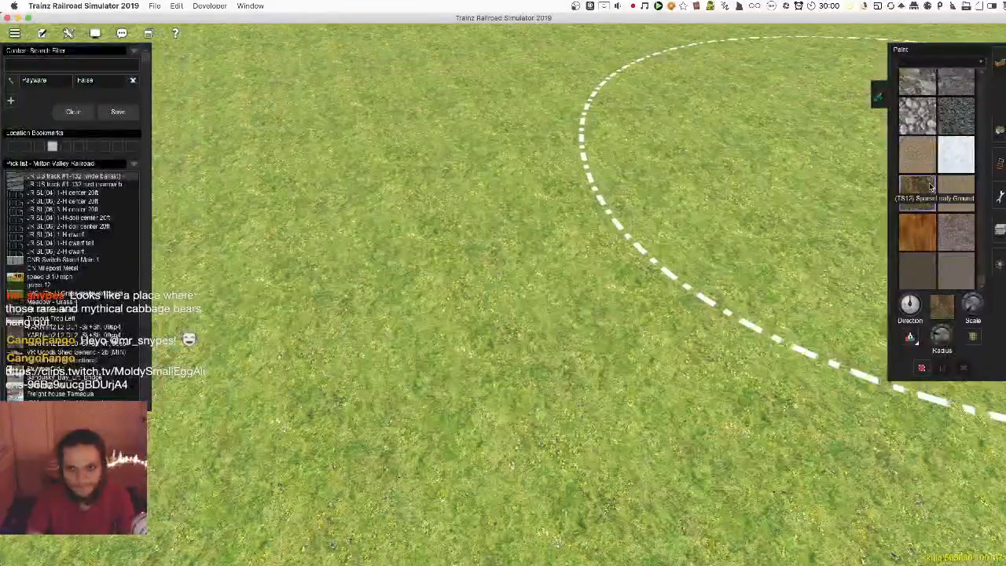
# Try the white snow-like texture on the grass and undo it
pyautogui.click(955, 159)
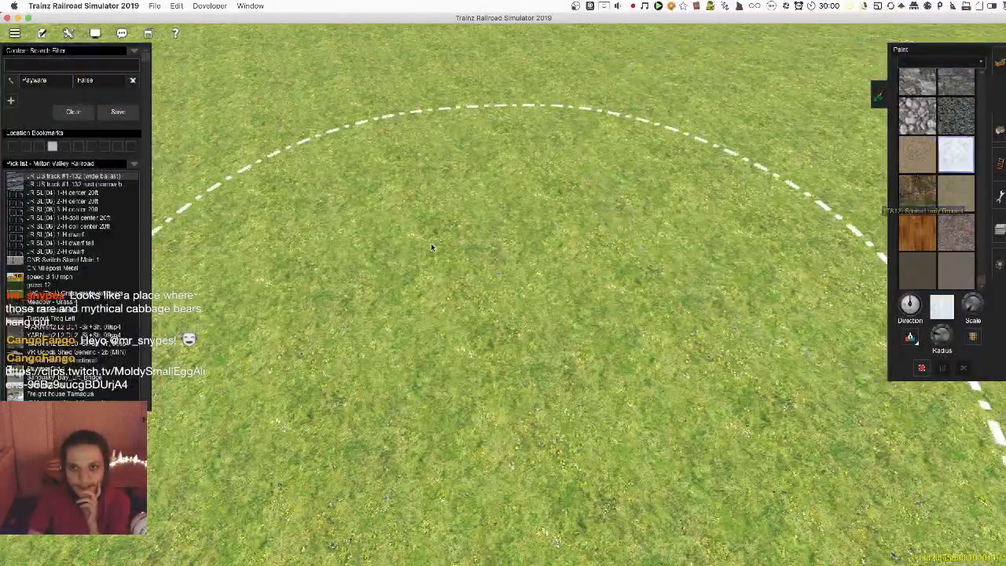
pyautogui.moveTo(459, 298); pyautogui.dragTo(791, 279)
pyautogui.press('super+z')
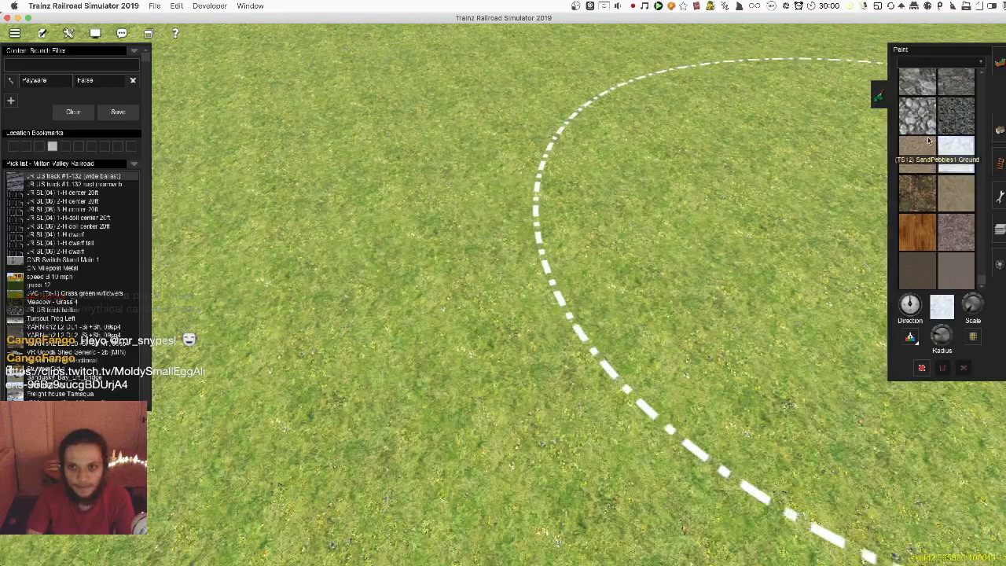
# Try the (TS12) Rocks Ground texture on the grass, inspect it from near and far, and undo it
pyautogui.moveTo(669, 285); pyautogui.dragTo(442, 307)
pyautogui.scroll(-2, 525, 142)
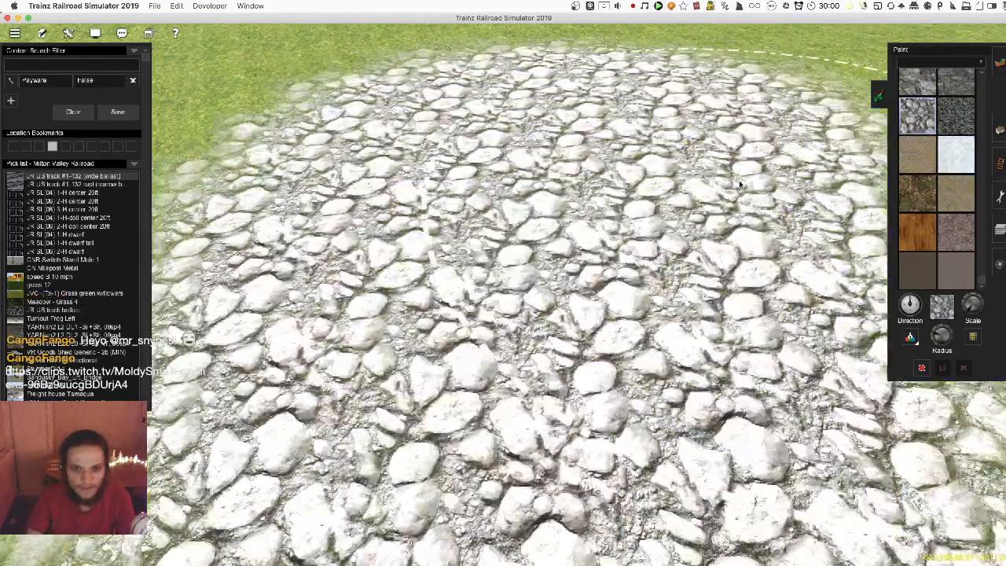
pyautogui.scroll(-5, 621, 297)
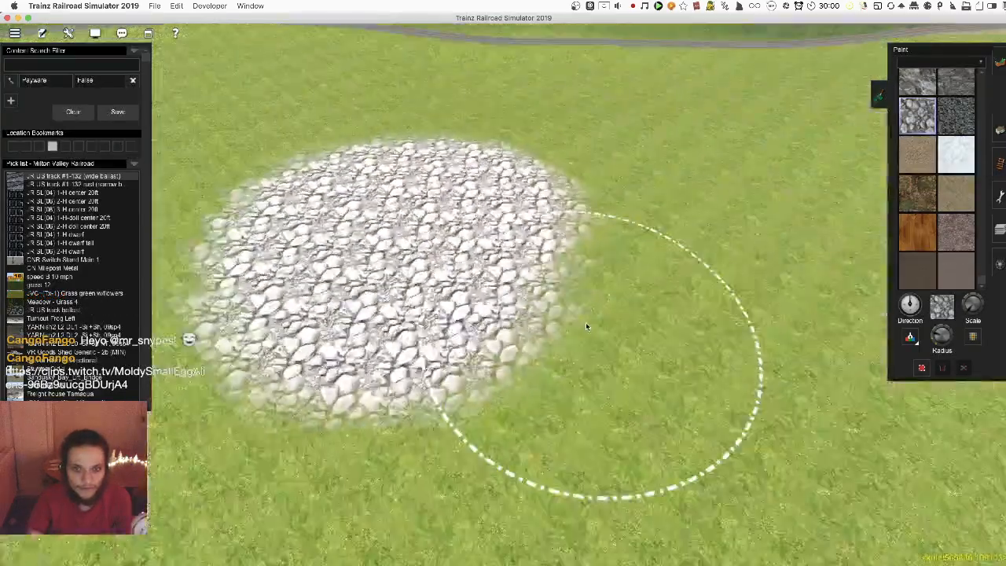
pyautogui.scroll(-4, 544, 310)
pyautogui.press('Down')
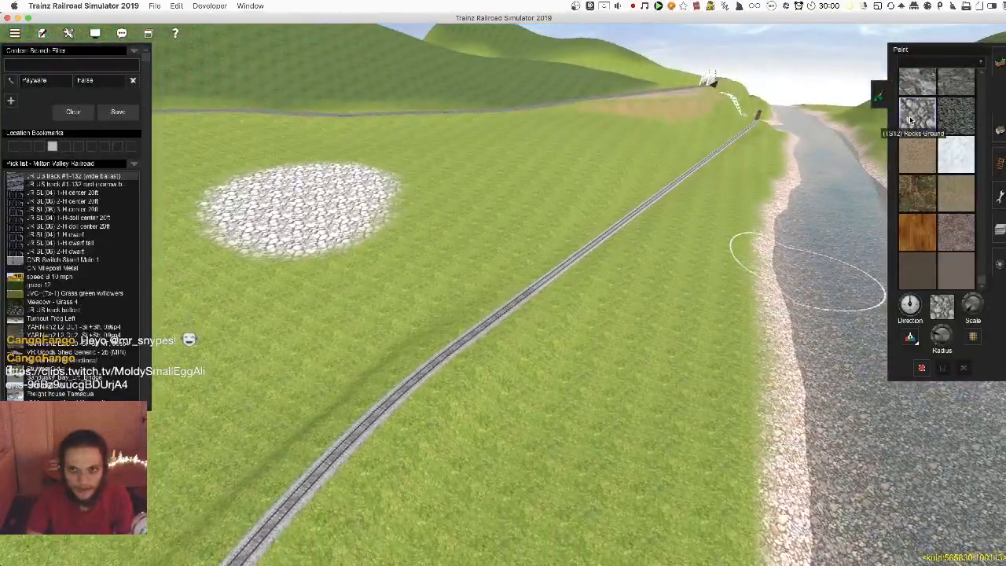
pyautogui.press('super+z')
# Try the (TS12) Rocks Ground texture along the river's edge and riverbed, undoing each stroke
pyautogui.rightClick(684, 306)
pyautogui.moveTo(602, 327)
pyautogui.mouseDown()
pyautogui.moveTo(608, 220)
pyautogui.moveTo(673, 224)
pyautogui.moveTo(682, 267)
pyautogui.moveTo(633, 279)
pyautogui.mouseUp()
pyautogui.press('super+z')
pyautogui.moveTo(671, 329)
pyautogui.mouseDown()
pyautogui.moveTo(575, 186)
pyautogui.moveTo(574, 148)
pyautogui.moveTo(597, 236)
pyautogui.moveTo(676, 374)
pyautogui.mouseUp()
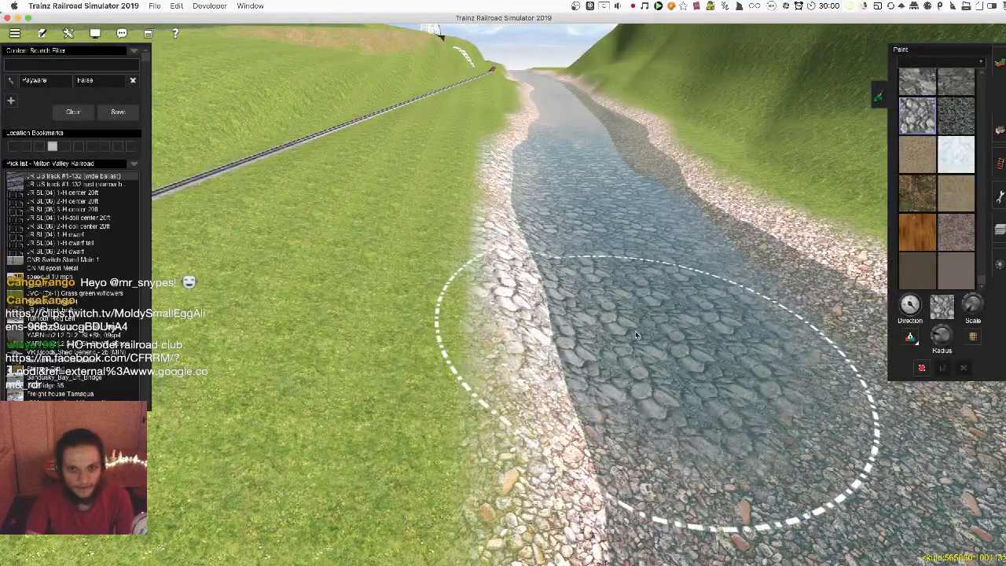
pyautogui.press('super+z')
# Try the dark-grey gravel texture and the rough dark rock texture on the riverbank and riverbed, undoing each one
pyautogui.scroll(-5, 944, 204)
pyautogui.click(955, 228)
pyautogui.moveTo(691, 377)
pyautogui.mouseDown()
pyautogui.moveTo(452, 236)
pyautogui.moveTo(586, 356)
pyautogui.moveTo(516, 348)
pyautogui.mouseUp()
pyautogui.scroll(5, 515, 348)
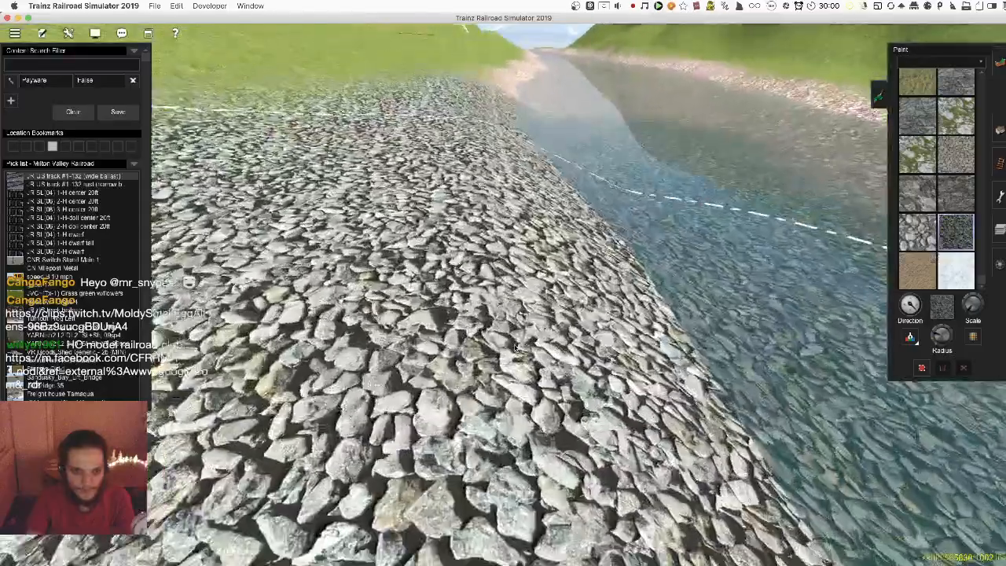
pyautogui.scroll(-5, 511, 357)
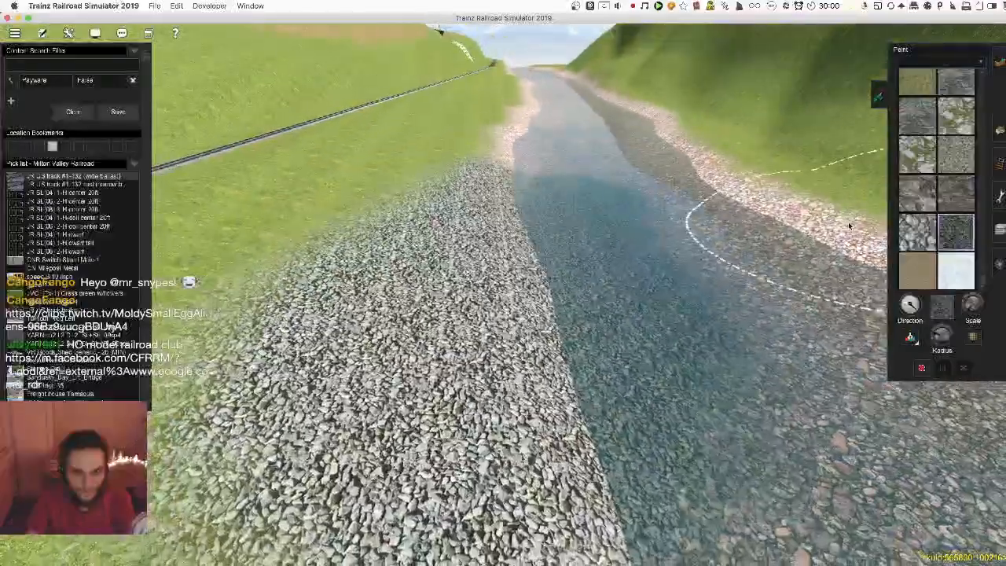
pyautogui.press('super+z')
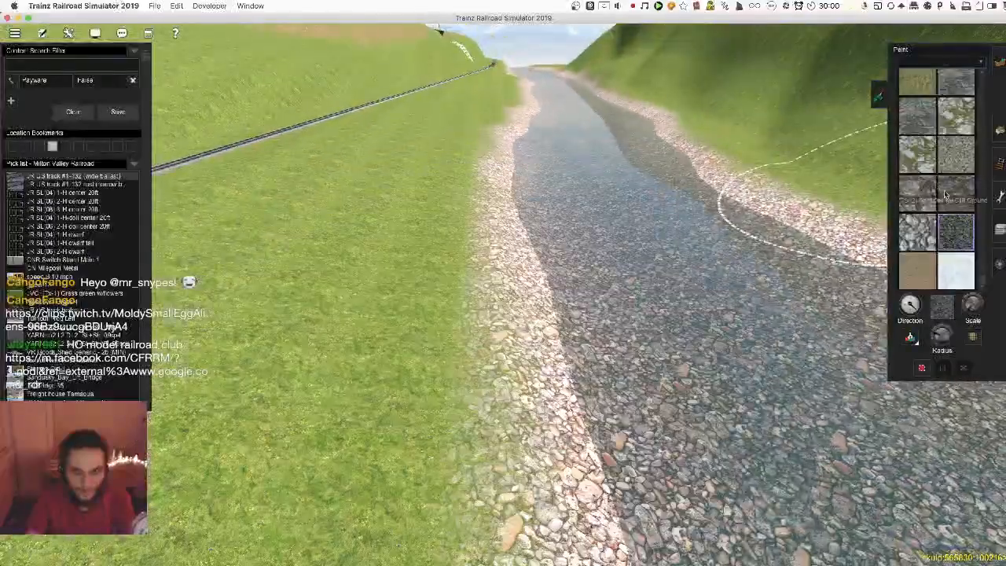
pyautogui.moveTo(495, 442); pyautogui.dragTo(771, 389)
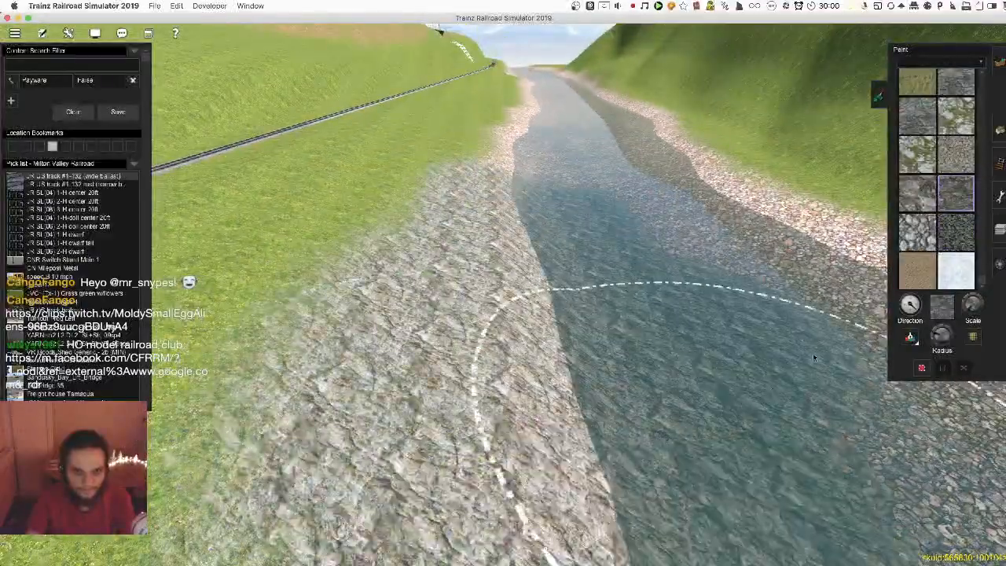
pyautogui.press('super+z')
# Try the pale cracked-stone texture on the riverbed and bank, and undo the strokes over the grass
pyautogui.click(956, 156)
pyautogui.moveTo(636, 338); pyautogui.dragTo(425, 407)
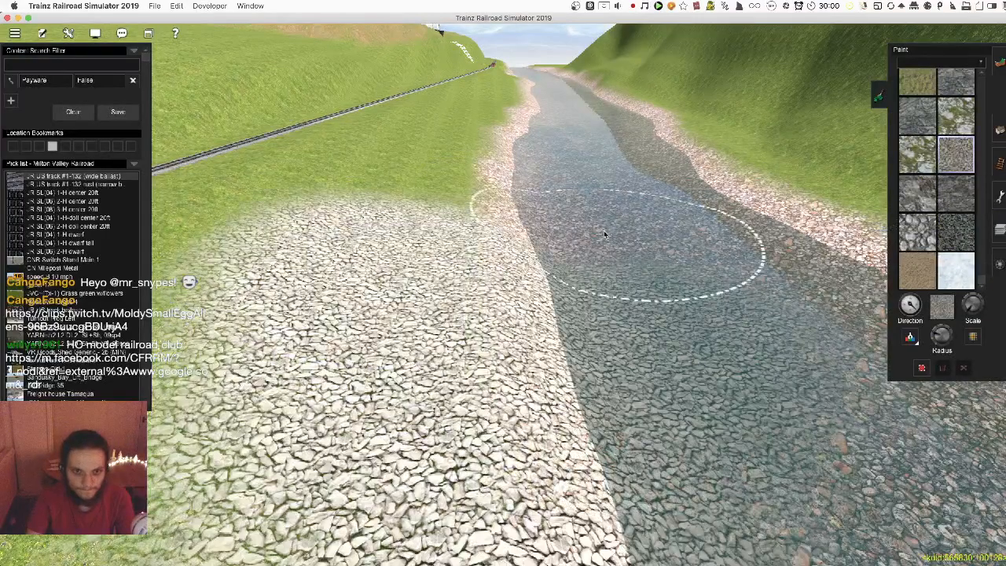
pyautogui.press('super+z')
pyautogui.press('super+z')
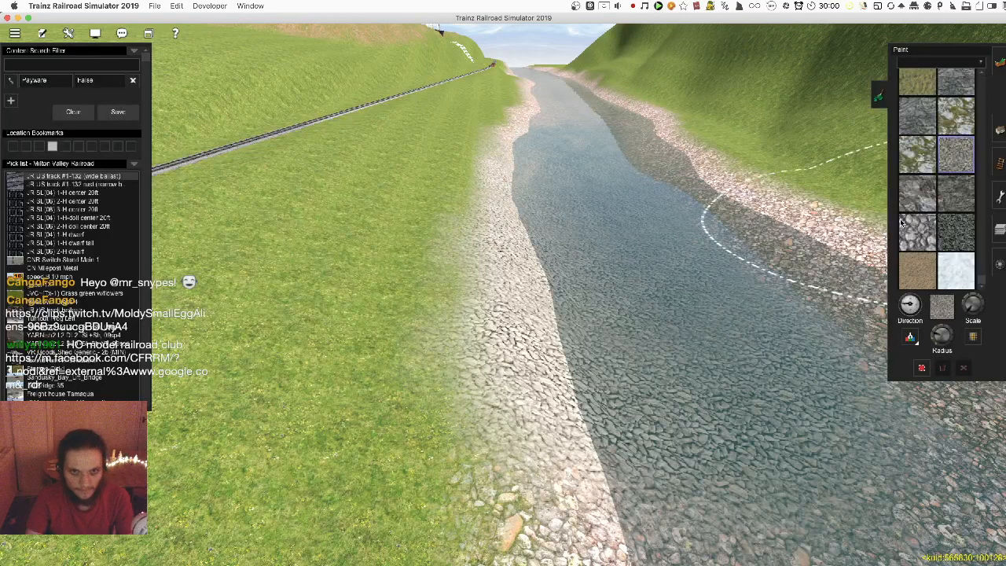
# Try the pale cracked-stone texture at a changed scale on the riverbank and riverbed, undoing each stroke
pyautogui.press('super+z')
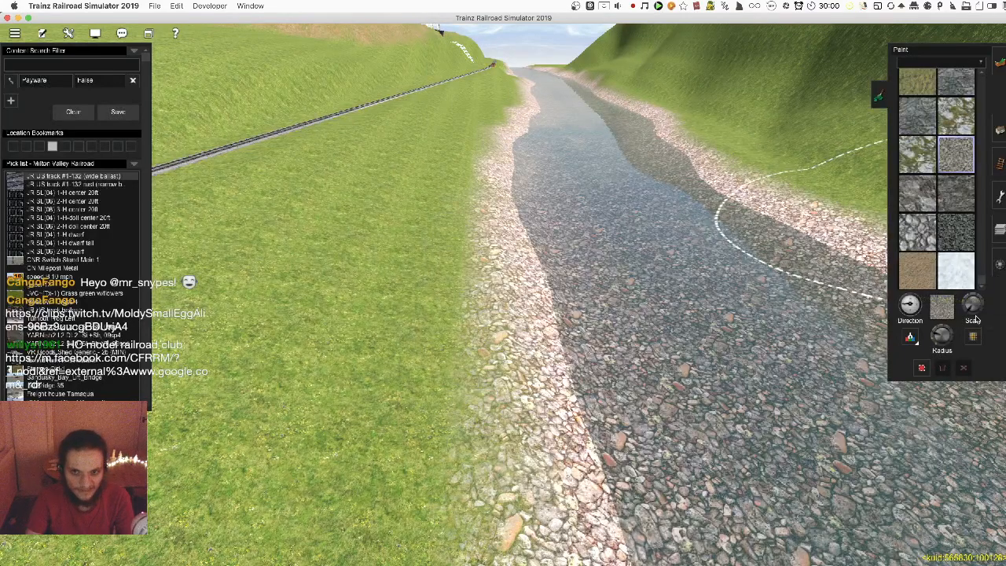
pyautogui.moveTo(973, 310); pyautogui.dragTo(975, 296)
pyautogui.click(591, 355)
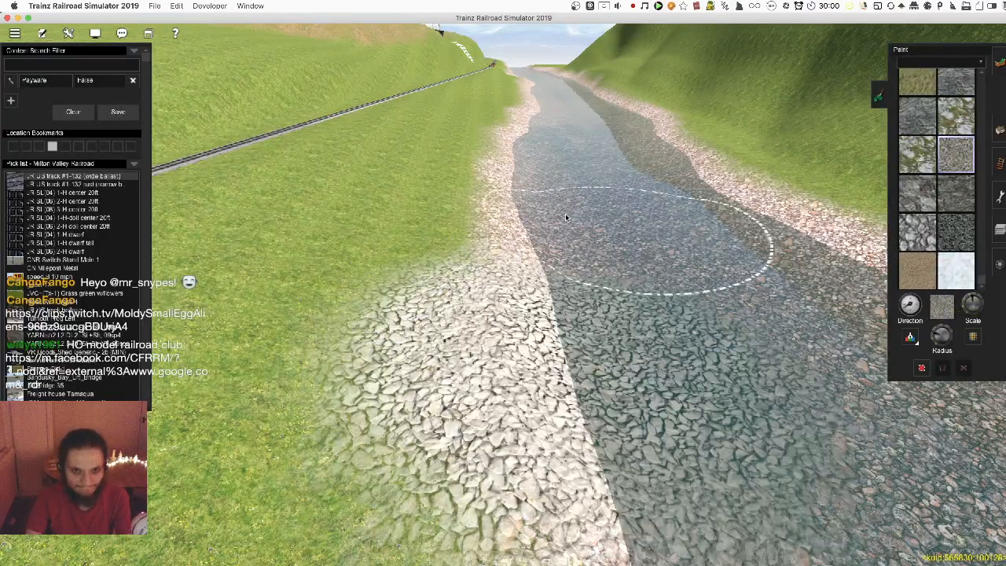
pyautogui.press('super+z')
pyautogui.moveTo(592, 309)
pyautogui.mouseDown()
pyautogui.moveTo(387, 245)
pyautogui.moveTo(767, 184)
pyautogui.mouseUp()
pyautogui.press('super+z')
# Try the mossy rock texture across the grass, bank and riverbed, and undo the stroke
pyautogui.scroll(3, 958, 189)
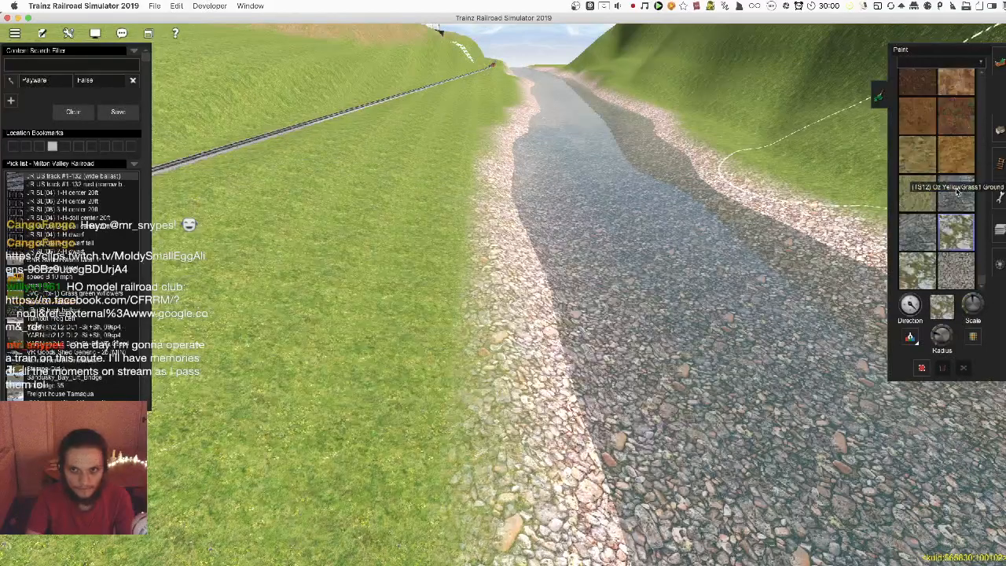
pyautogui.scroll(6, 956, 236)
pyautogui.click(917, 268)
pyautogui.moveTo(629, 354)
pyautogui.mouseDown()
pyautogui.moveTo(488, 393)
pyautogui.moveTo(504, 214)
pyautogui.moveTo(572, 308)
pyautogui.mouseUp()
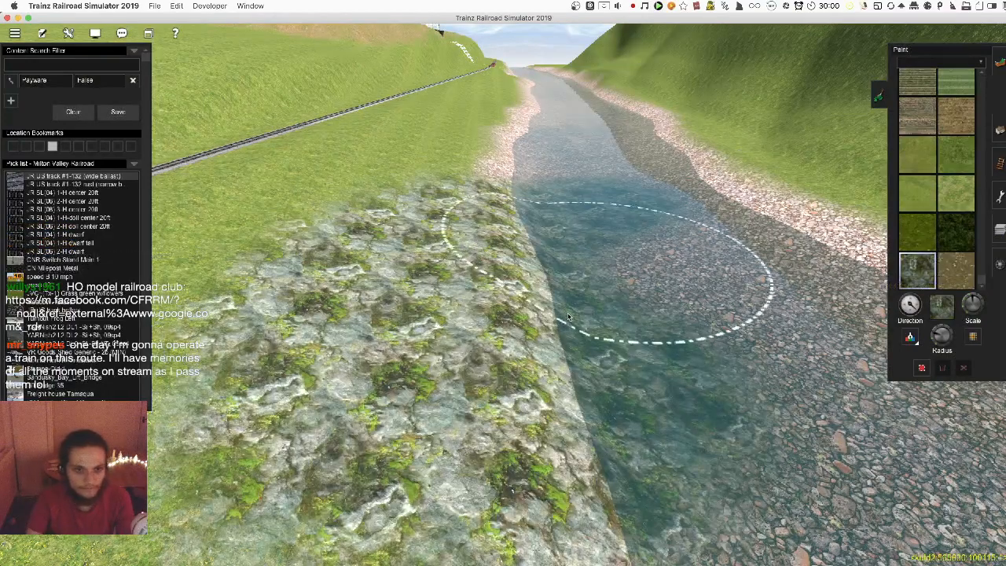
pyautogui.press('super+z')
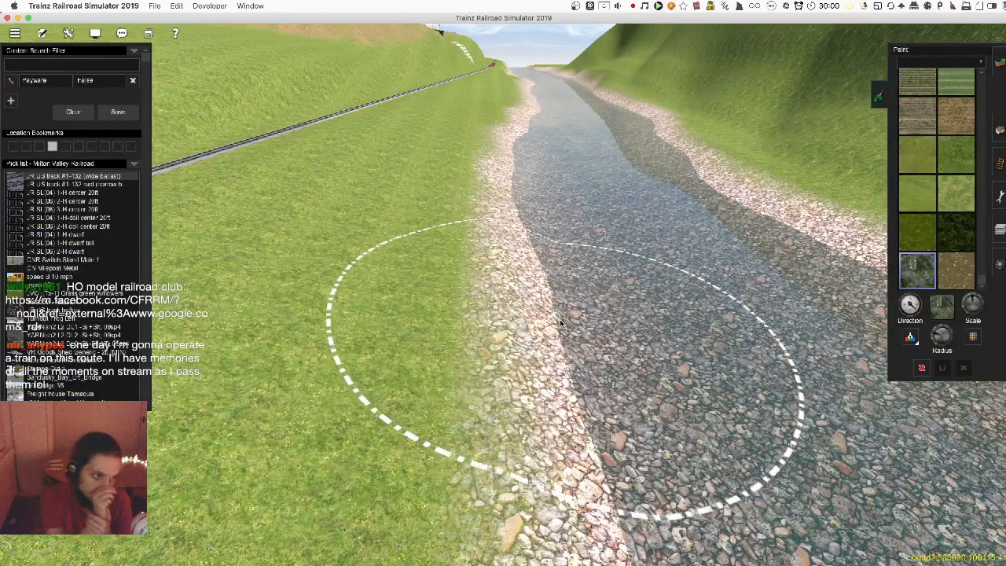
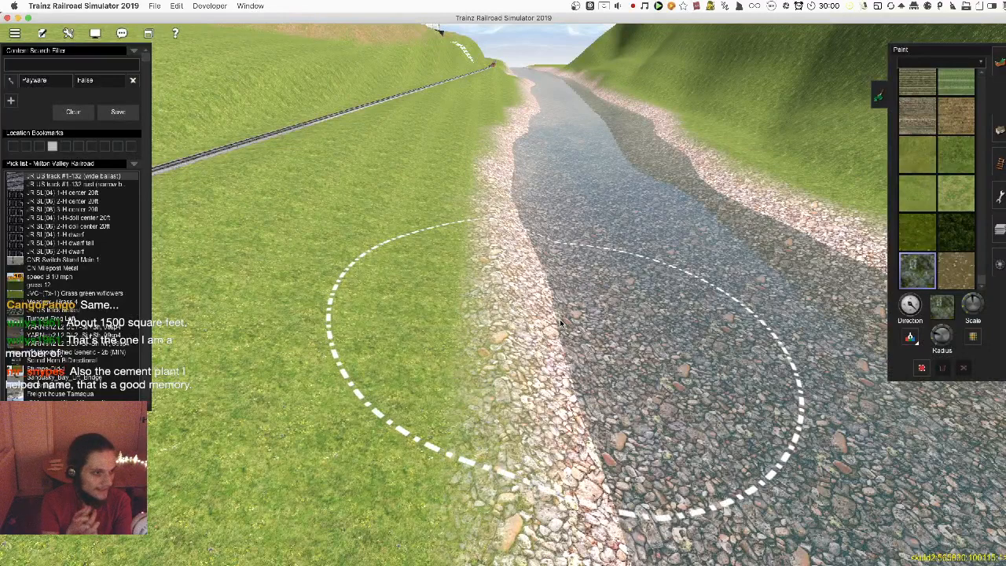
# Try two more ground textures on the grass beside the river, including the small grey pebbles, and undo each one
pyautogui.scroll(3, 941, 236)
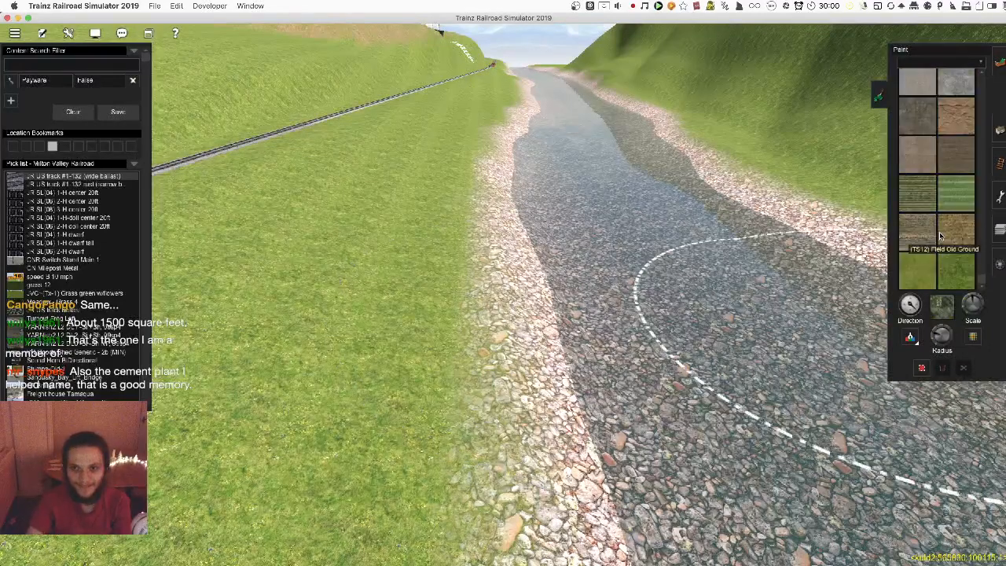
pyautogui.scroll(3, 940, 236)
pyautogui.click(944, 175)
pyautogui.moveTo(326, 314); pyautogui.dragTo(299, 213)
pyautogui.press('super+z')
pyautogui.click(918, 154)
pyautogui.moveTo(337, 280)
pyautogui.mouseDown()
pyautogui.moveTo(359, 314)
pyautogui.moveTo(454, 254)
pyautogui.mouseUp()
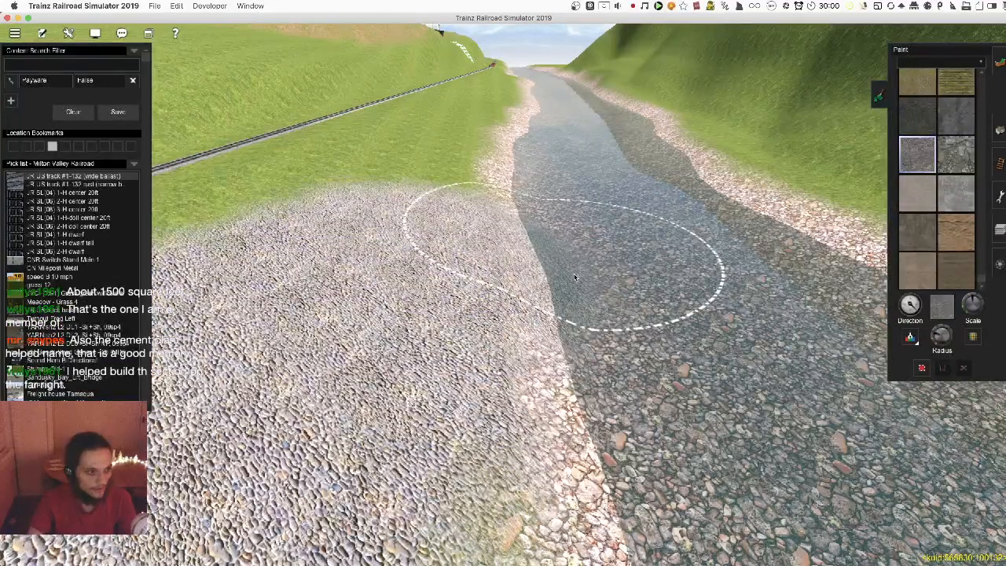
pyautogui.press('super+z')
# Survey the whole route on the map, from the river tiles through the farmland to New Washington
pyautogui.scroll(-10, 571, 287)
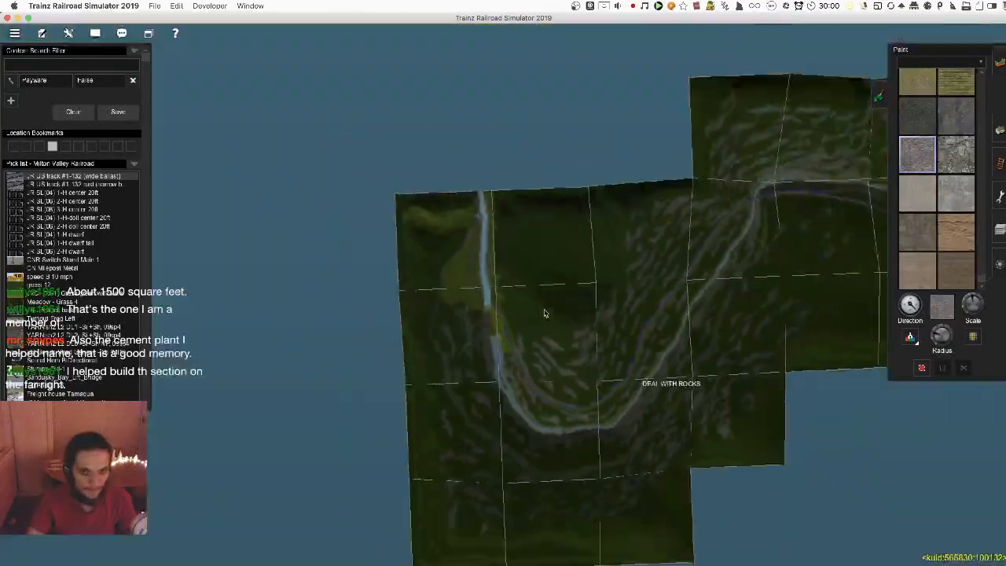
pyautogui.scroll(-15, 544, 311)
pyautogui.rightClick(613, 454)
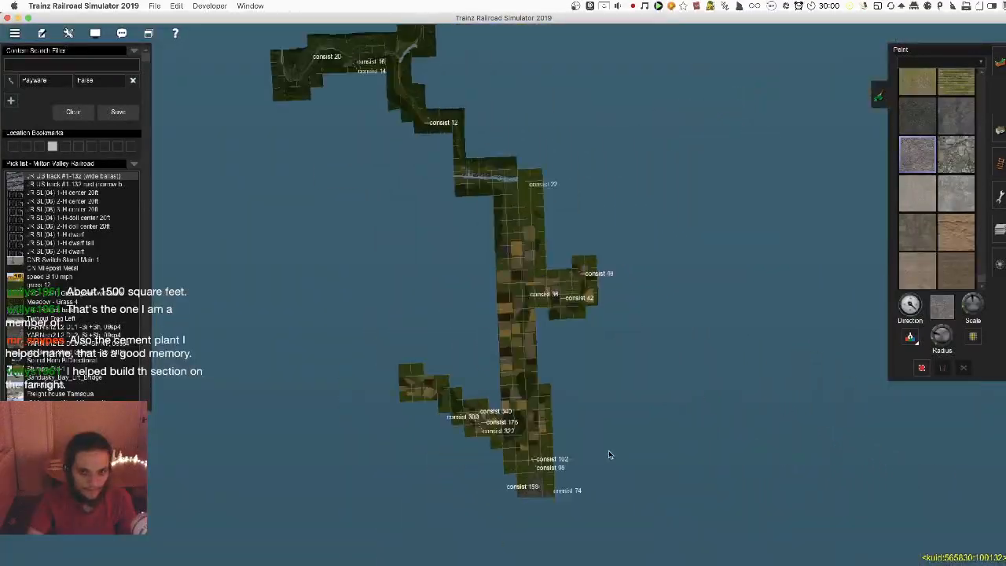
pyautogui.scroll(4, 521, 276)
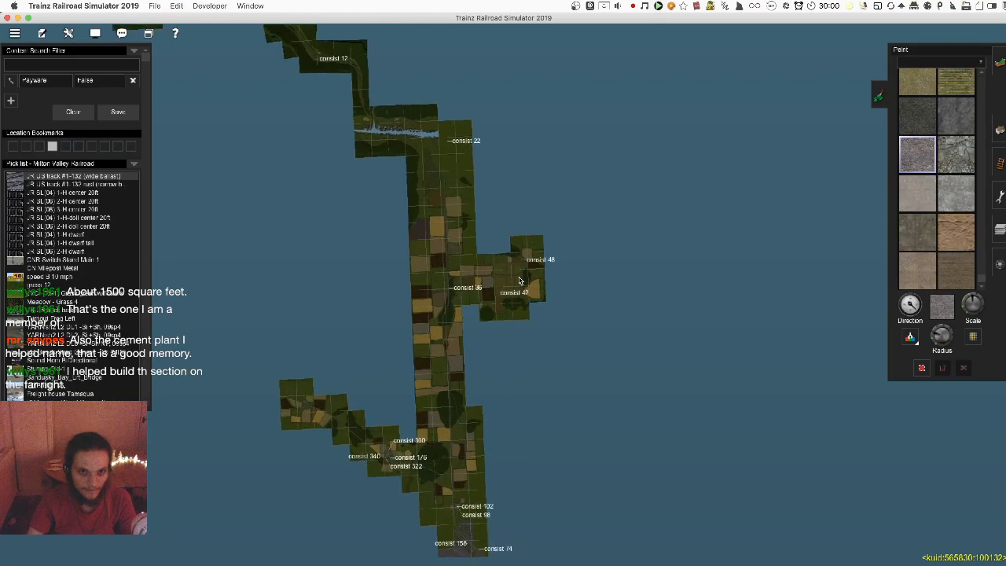
pyautogui.scroll(6, 518, 280)
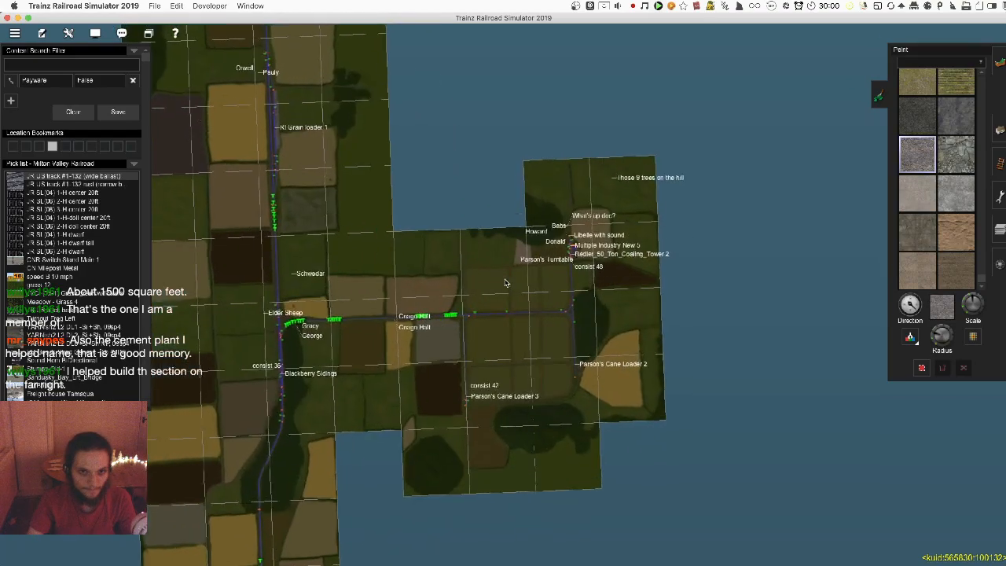
pyautogui.rightClick(380, 385)
pyautogui.rightClick(354, 450)
pyautogui.rightClick(352, 479)
pyautogui.rightClick(354, 487)
pyautogui.rightClick(305, 307)
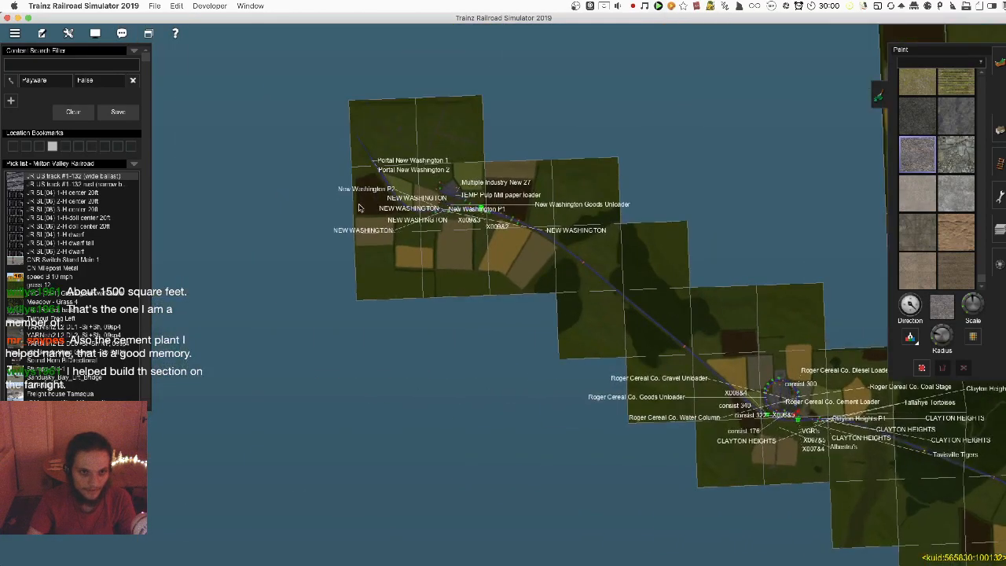
# Follow the map from New Washington to the Berwick rail yard and inspect the yard and industries up close
pyautogui.rightClick(631, 243)
pyautogui.rightClick(719, 387)
pyautogui.rightClick(599, 495)
pyautogui.rightClick(575, 468)
pyautogui.scroll(5, 593, 402)
pyautogui.scroll(-2, 594, 402)
pyautogui.rightClick(613, 403)
pyautogui.scroll(5, 641, 404)
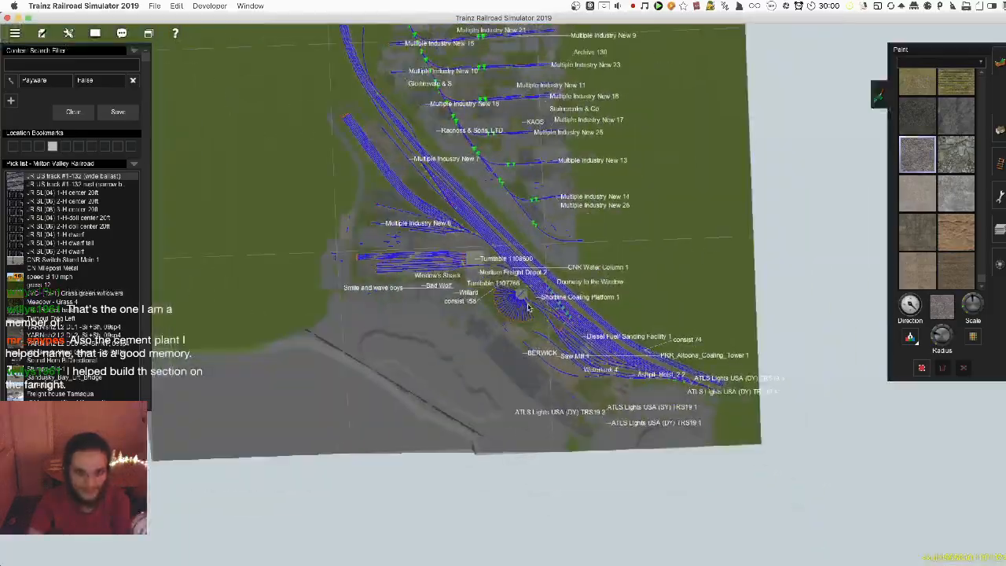
pyautogui.scroll(5, 541, 311)
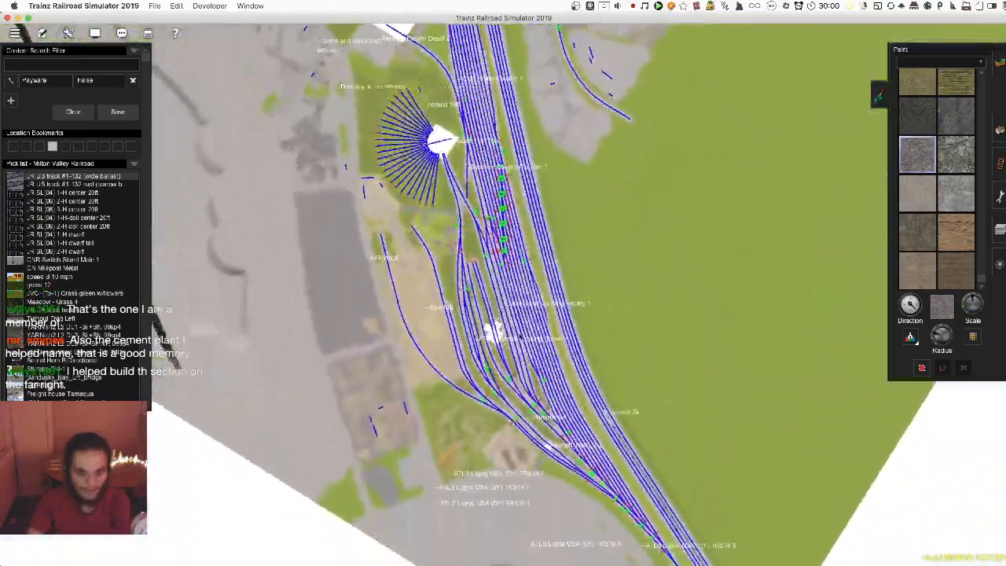
pyautogui.scroll(-6, 518, 318)
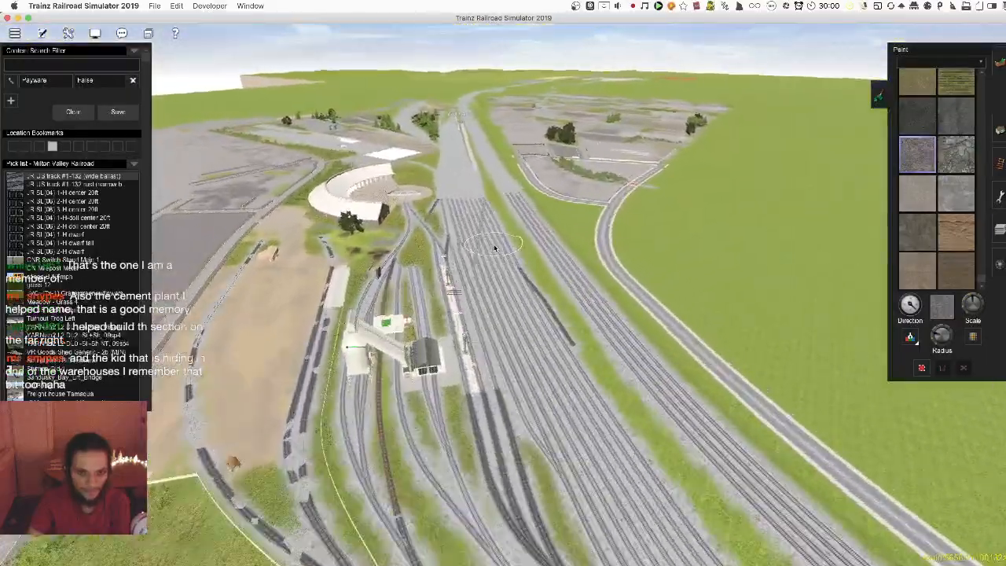
pyautogui.moveTo(494, 247)
pyautogui.mouseDown(button='right')
pyautogui.moveTo(506, 270)
pyautogui.moveTo(523, 259)
pyautogui.moveTo(525, 228)
pyautogui.moveTo(494, 236)
pyautogui.moveTo(513, 316)
pyautogui.moveTo(467, 323)
pyautogui.moveTo(520, 302)
pyautogui.mouseUp(button='right')
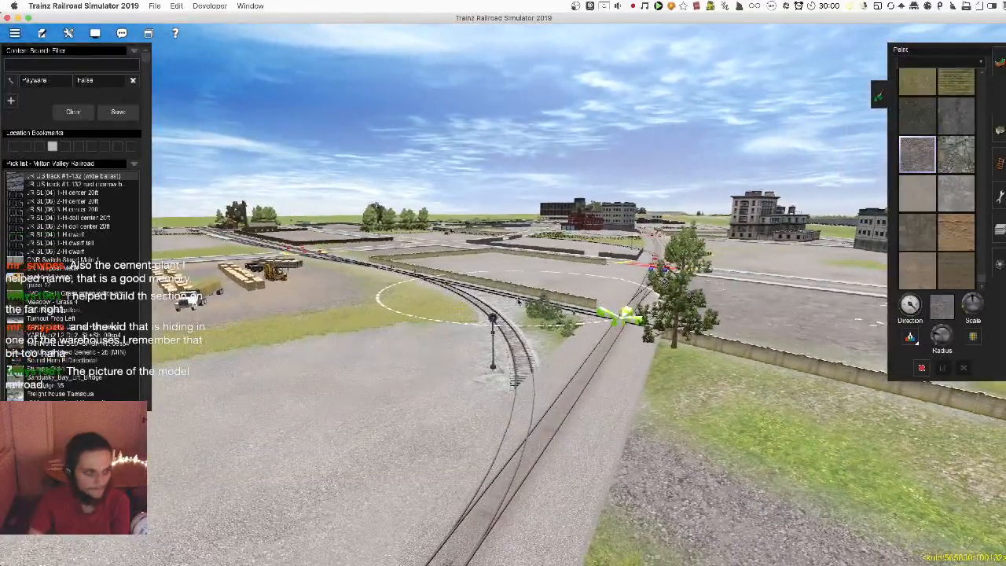
# Return over the map to the river and waterfall area near the DEAL WITH ROCKS marker
pyautogui.press('m')
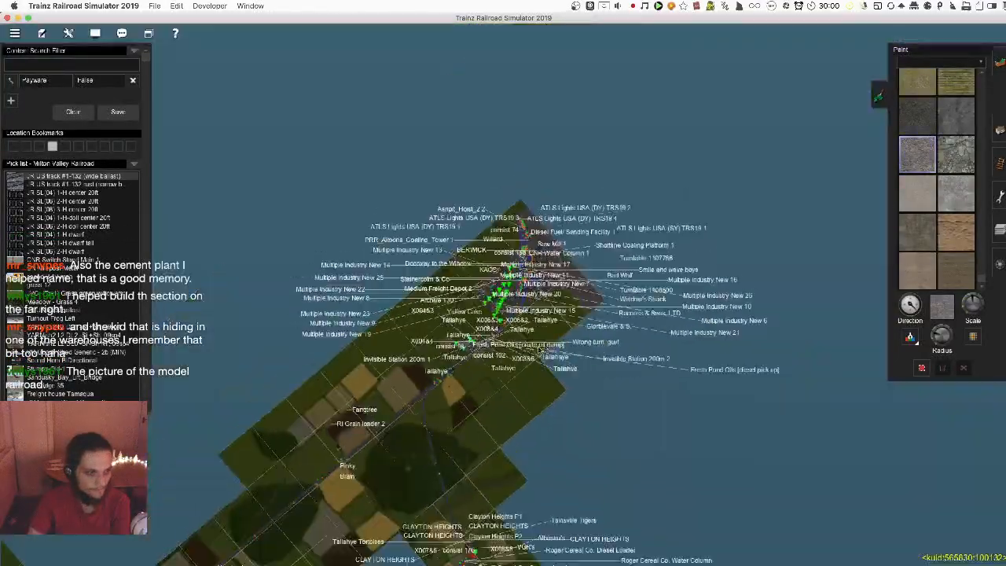
pyautogui.scroll(5, 374, 403)
pyautogui.moveTo(373, 403); pyautogui.dragTo(469, 293, button='right')
pyautogui.scroll(4, 449, 323)
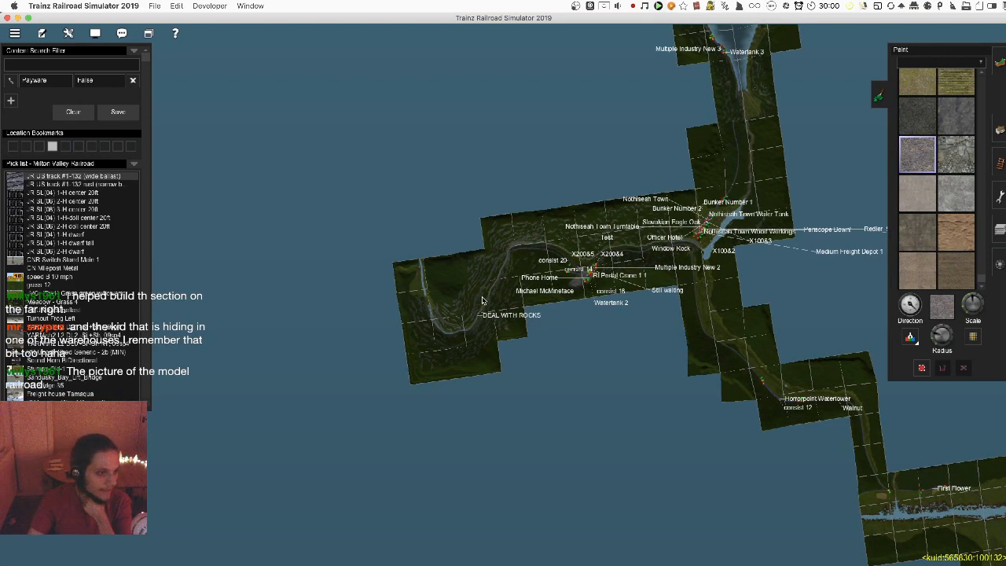
pyautogui.scroll(6, 489, 281)
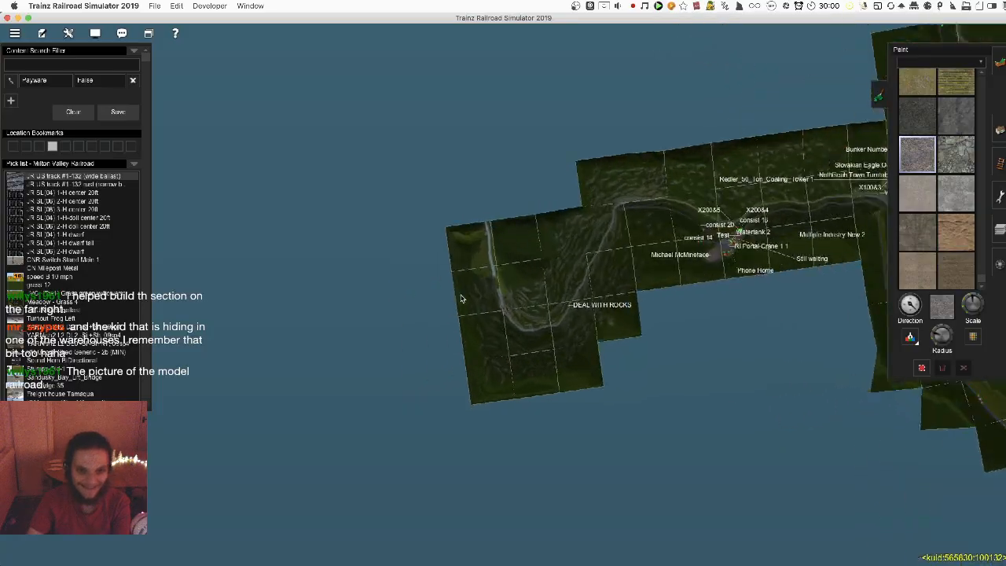
pyautogui.scroll(3, 489, 281)
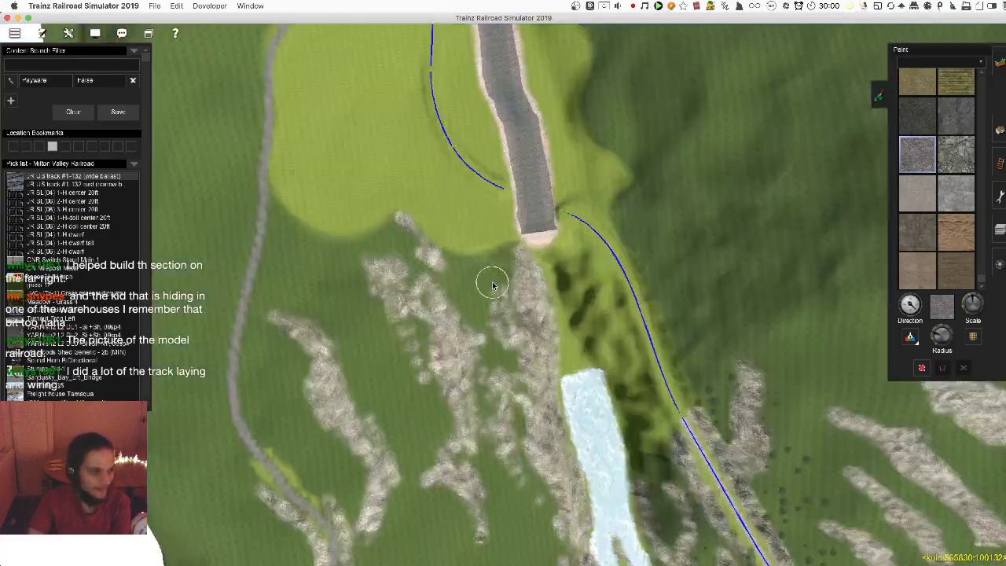
# Inspect the waterfall and the truss bridge from the forest below and from above the river
pyautogui.moveTo(492, 283); pyautogui.dragTo(495, 285, button='right')
pyautogui.scroll(4, 495, 285)
pyautogui.scroll(-5, 503, 283)
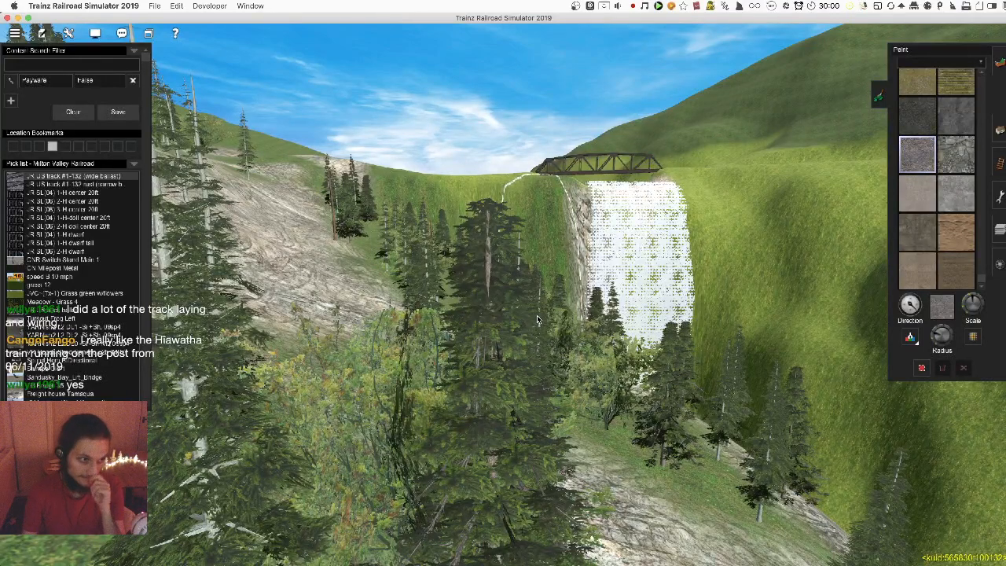
pyautogui.scroll(-5, 537, 315)
pyautogui.moveTo(537, 315); pyautogui.dragTo(763, 202, button='right')
pyautogui.scroll(5, 763, 201)
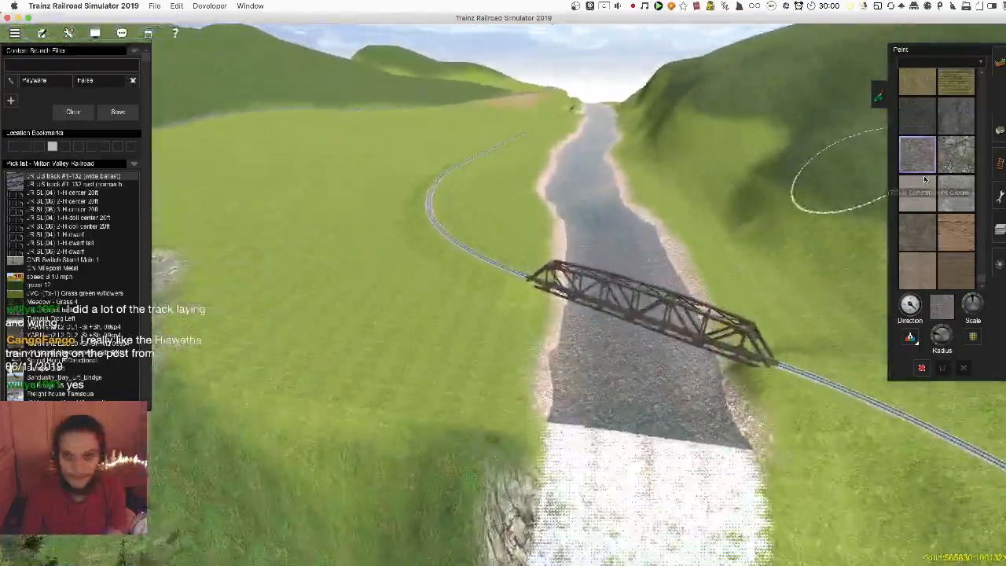
# Try the WTex1 texture and a neighbouring pale white texture on the grass near the bridge, undoing both strokes
pyautogui.scroll(8, 935, 173)
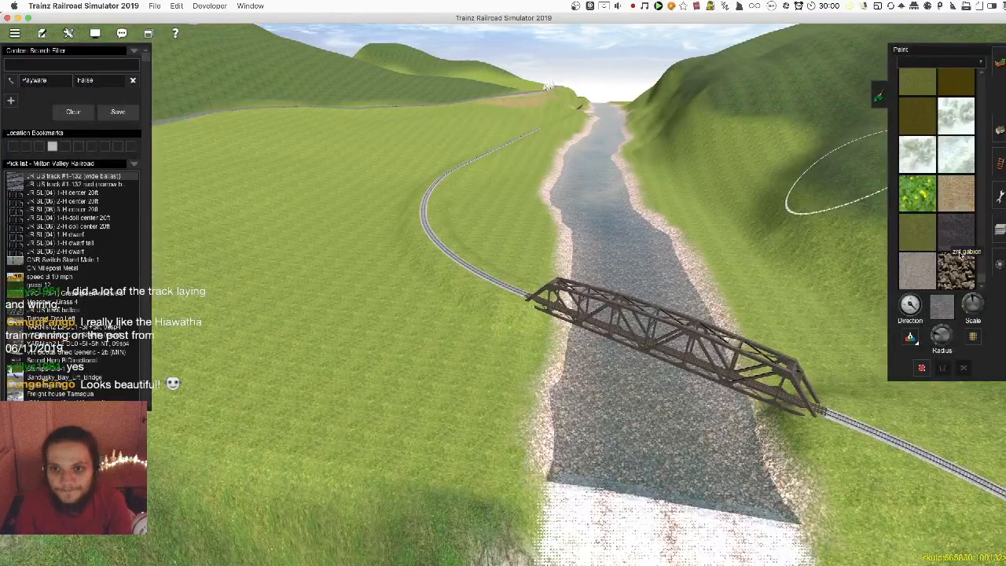
pyautogui.scroll(3, 960, 258)
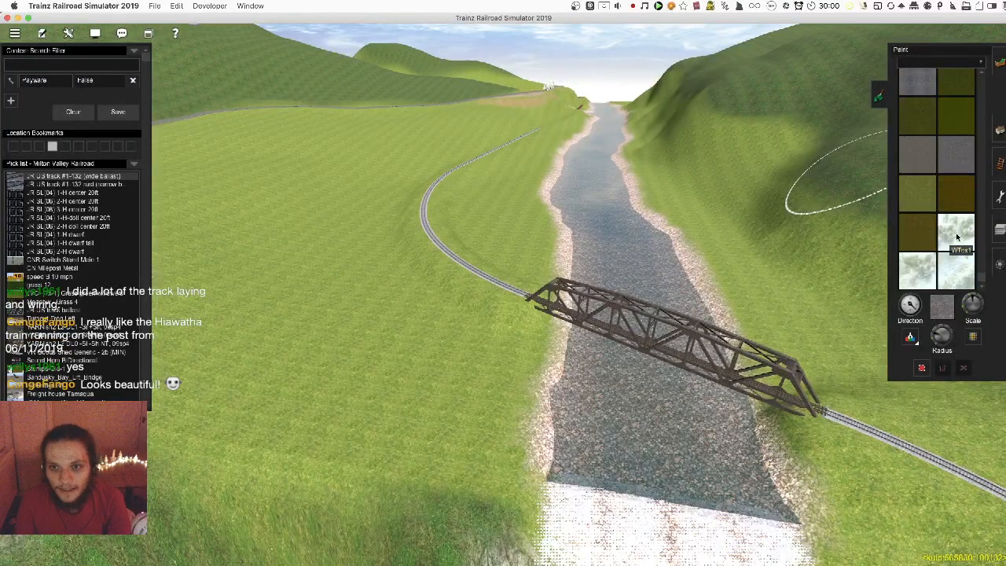
pyautogui.click(957, 236)
pyautogui.rightClick(442, 353)
pyautogui.scroll(5, 497, 269)
pyautogui.moveTo(496, 283); pyautogui.dragTo(513, 295)
pyautogui.scroll(3, 513, 295)
pyautogui.scroll(-2, 513, 295)
pyautogui.press('super+z')
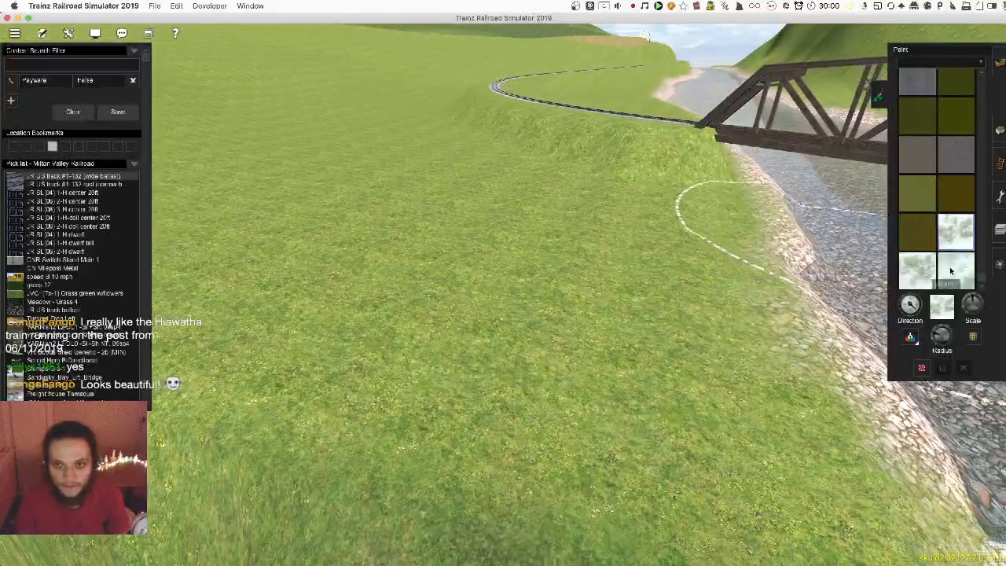
pyautogui.click(950, 270)
pyautogui.moveTo(574, 329)
pyautogui.mouseDown()
pyautogui.moveTo(405, 341)
pyautogui.moveTo(346, 139)
pyautogui.moveTo(740, 189)
pyautogui.mouseUp()
pyautogui.press('super+z')
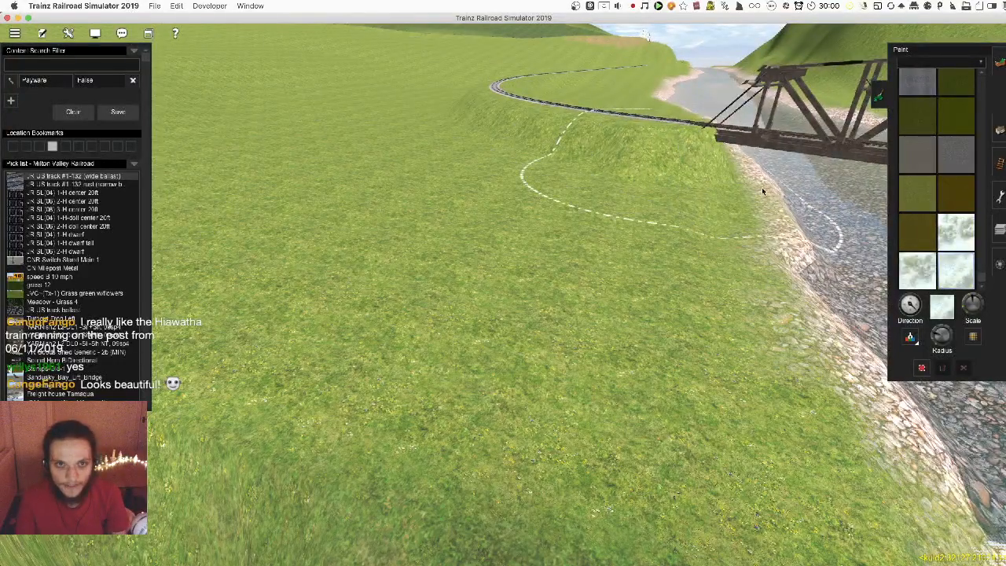
# Try two rock textures mixed with vegetation on the grass near the bridge, and undo both strokes
pyautogui.scroll(-3, 935, 196)
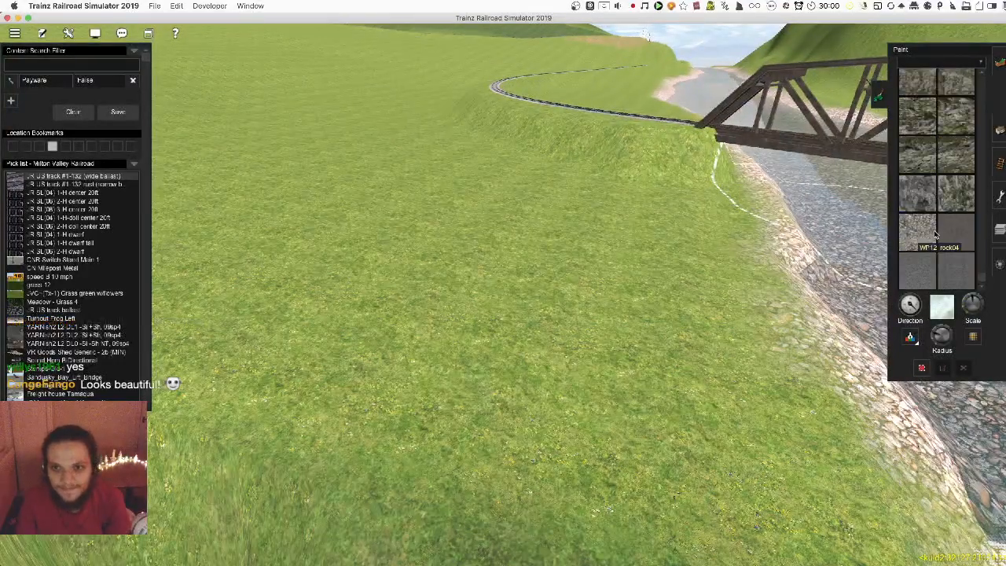
pyautogui.click(956, 193)
pyautogui.moveTo(595, 296)
pyautogui.mouseDown()
pyautogui.moveTo(472, 350)
pyautogui.moveTo(526, 343)
pyautogui.mouseUp()
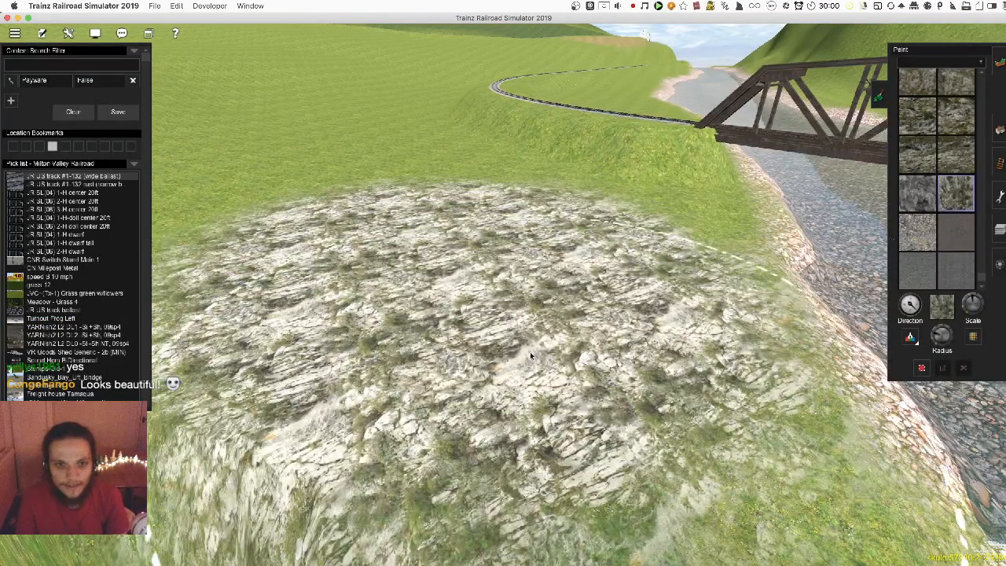
pyautogui.press('super+z')
pyautogui.click(956, 116)
pyautogui.moveTo(377, 197)
pyautogui.mouseDown()
pyautogui.moveTo(550, 471)
pyautogui.moveTo(731, 472)
pyautogui.mouseUp()
pyautogui.press('super+z')
# Try the brown-and-green undergrowth texture on the grass near the bridge, and undo the stroke
pyautogui.scroll(4, 926, 142)
pyautogui.click(919, 193)
pyautogui.moveTo(391, 280)
pyautogui.mouseDown()
pyautogui.moveTo(561, 341)
pyautogui.moveTo(739, 456)
pyautogui.mouseUp()
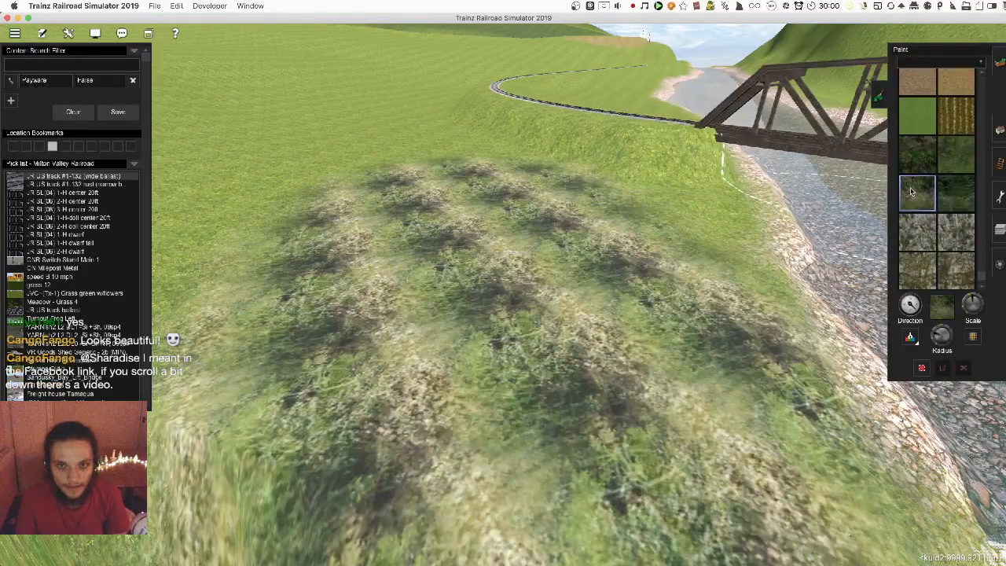
pyautogui.press('super+z')
# Try the pale waterfall texture on the grass near the bridge, and undo the stroke
pyautogui.scroll(-6, 935, 203)
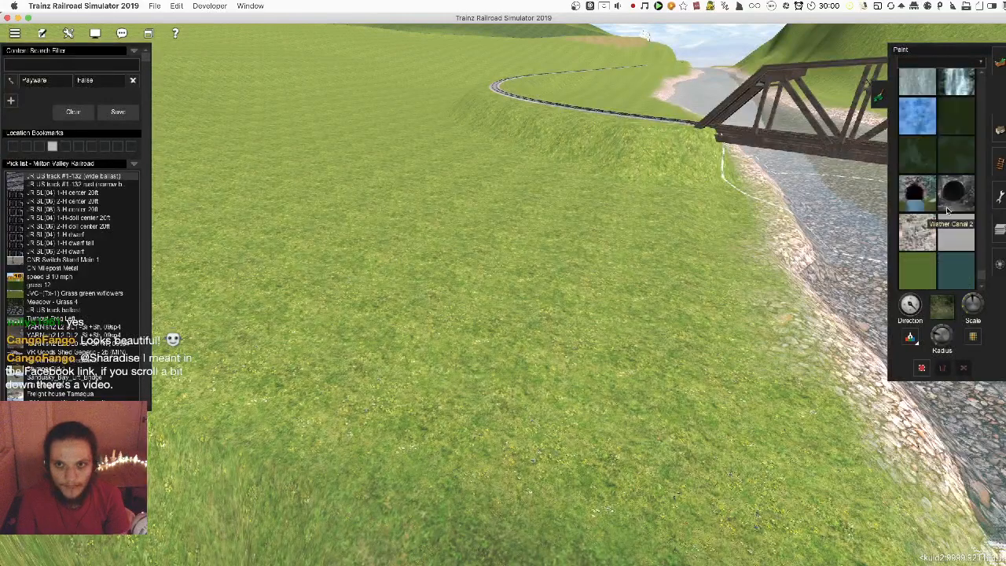
pyautogui.scroll(3, 948, 210)
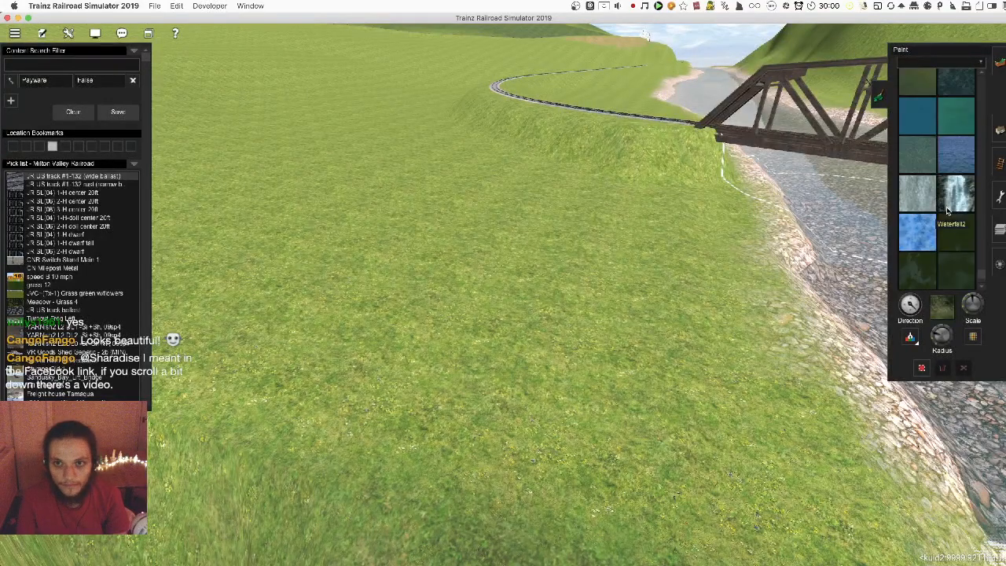
pyautogui.click(916, 205)
pyautogui.moveTo(404, 359); pyautogui.dragTo(550, 196)
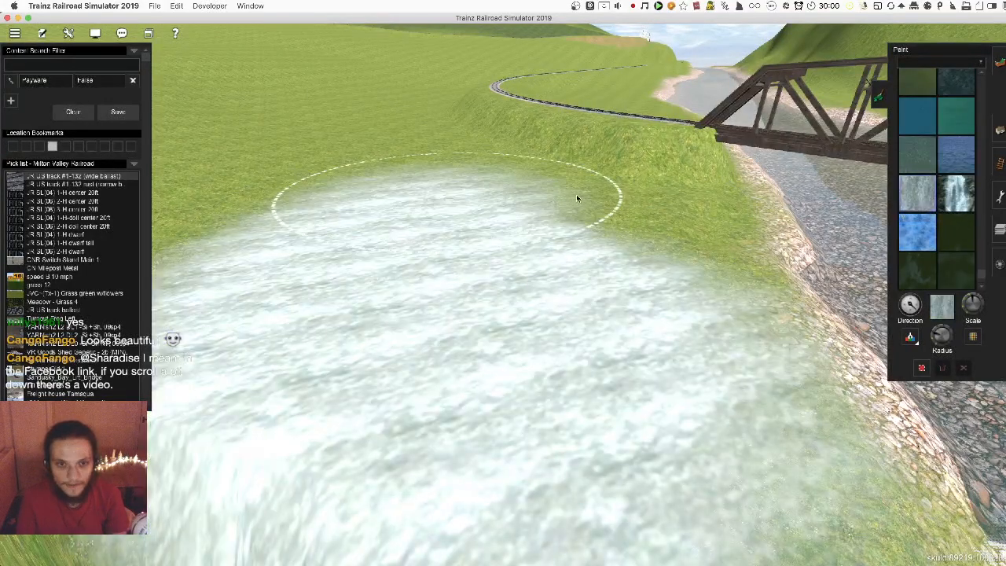
pyautogui.press('super+z')
# Reduce the brush radius and paint the pale waterfall texture on the slope behind the tall waterfall
pyautogui.rightClick(654, 327)
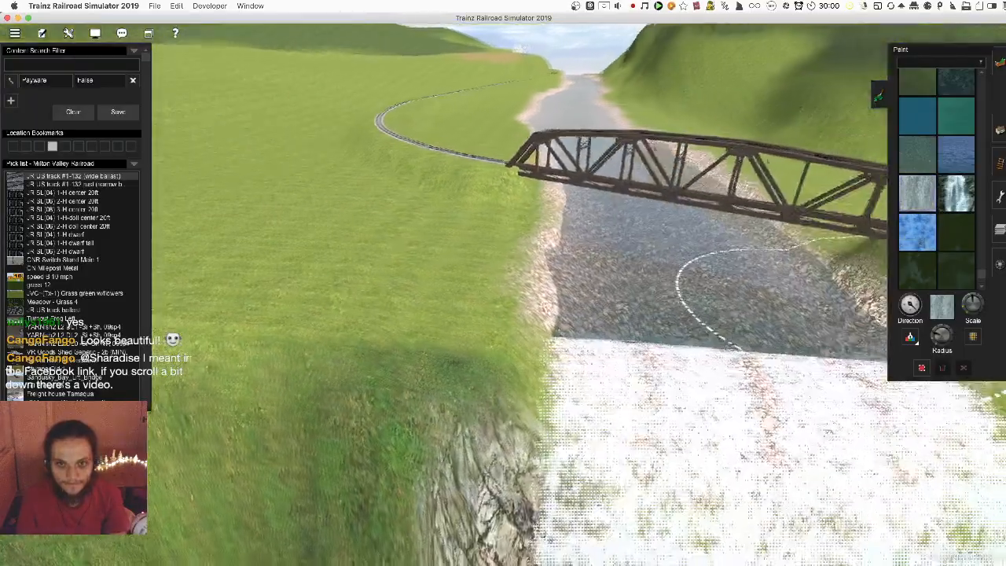
pyautogui.moveTo(936, 335); pyautogui.dragTo(935, 350)
pyautogui.rightClick(558, 386)
pyautogui.press('Down')
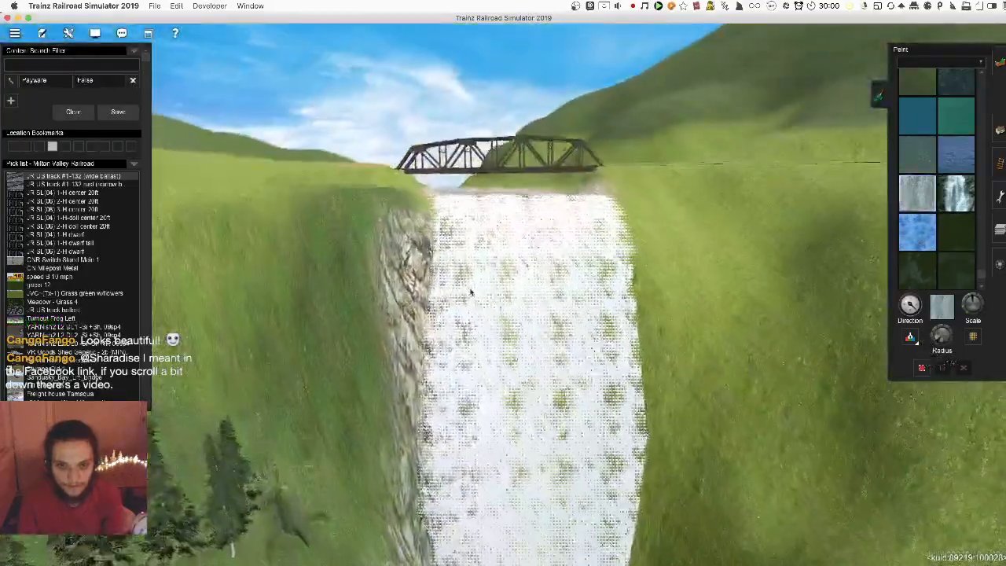
pyautogui.moveTo(532, 439); pyautogui.dragTo(445, 195, button='right')
pyautogui.moveTo(551, 200)
pyautogui.mouseDown()
pyautogui.moveTo(559, 298)
pyautogui.moveTo(570, 260)
pyautogui.moveTo(560, 349)
pyautogui.moveTo(540, 380)
pyautogui.moveTo(480, 384)
pyautogui.moveTo(441, 252)
pyautogui.moveTo(525, 280)
pyautogui.mouseUp()
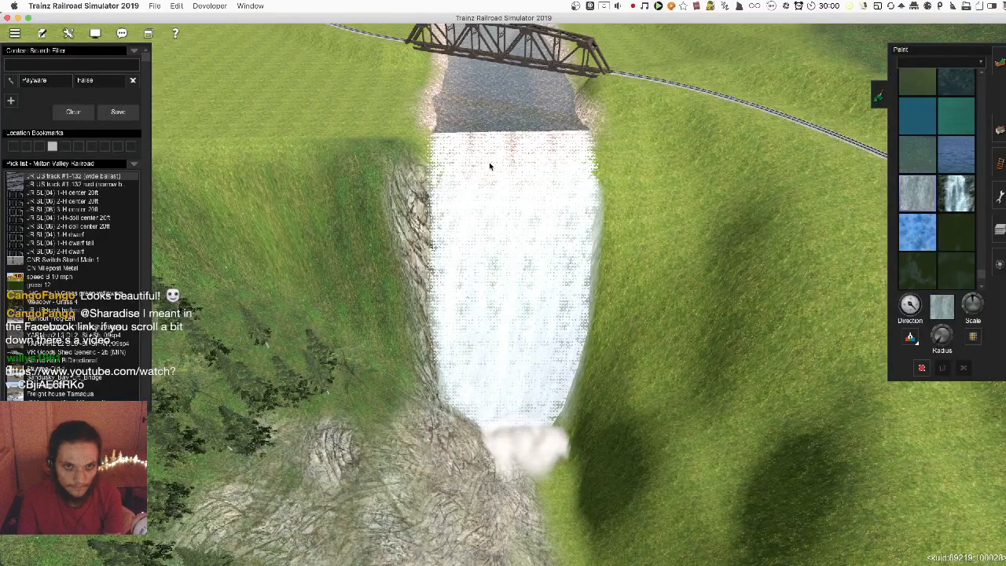
# Examine the painted slopes behind the tall waterfall and the small waterfall by the red bridge from near and far
pyautogui.moveTo(523, 224); pyautogui.dragTo(533, 262, button='right')
pyautogui.scroll(5, 584, 272)
pyautogui.scroll(-8, 533, 264)
pyautogui.moveTo(404, 301); pyautogui.dragTo(582, 236, button='right')
pyautogui.scroll(6, 581, 236)
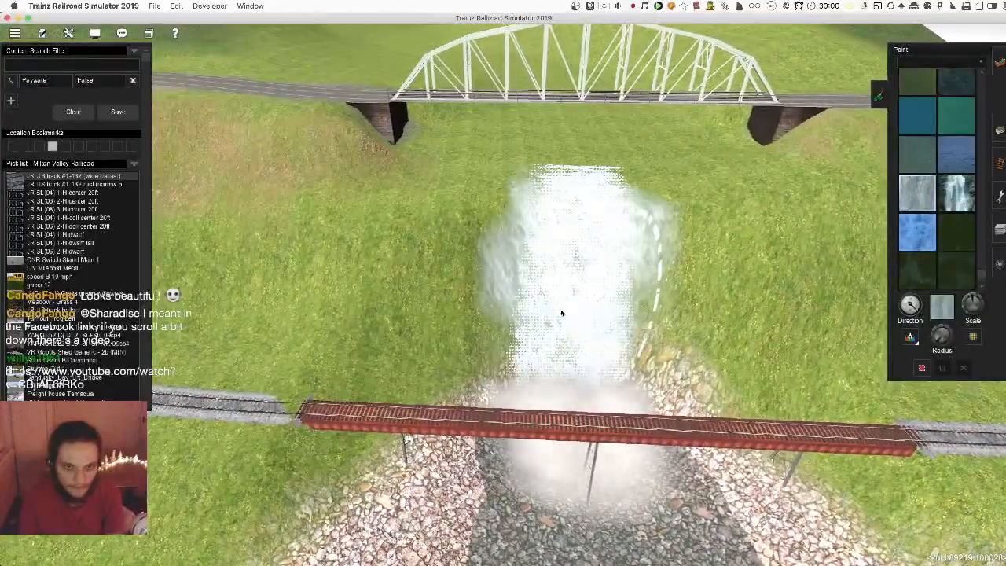
pyautogui.scroll(3, 519, 322)
pyautogui.scroll(-3, 518, 322)
pyautogui.moveTo(519, 322); pyautogui.dragTo(518, 229, button='right')
pyautogui.scroll(4, 479, 339)
pyautogui.scroll(-3, 479, 340)
pyautogui.scroll(-5, 453, 289)
pyautogui.scroll(8, 458, 260)
pyautogui.scroll(-5, 478, 288)
pyautogui.scroll(5, 527, 241)
pyautogui.rightClick(536, 254)
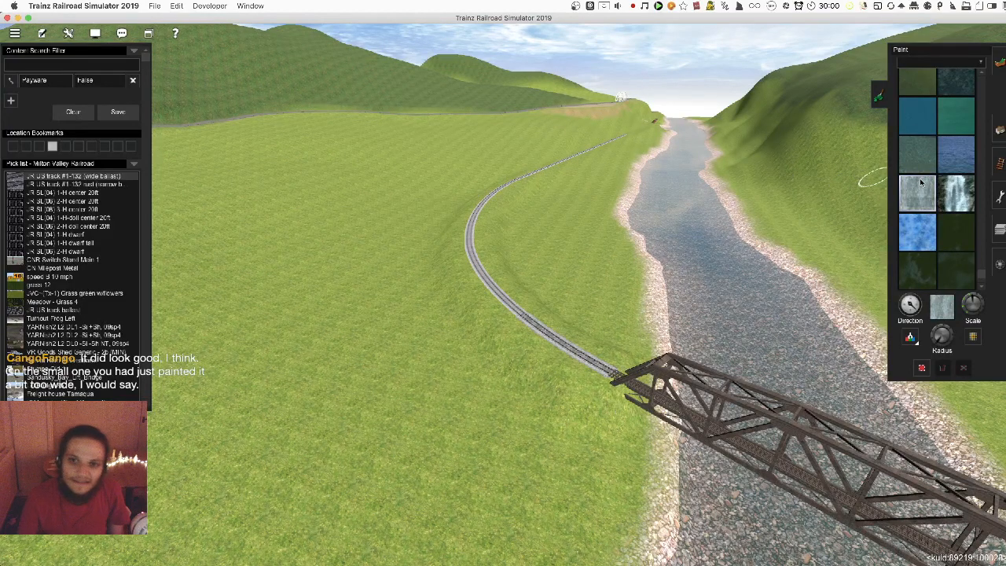
# Try the grey spoil texture on the grass beside the tall waterfall, and undo the stroke
pyautogui.scroll(5, 928, 192)
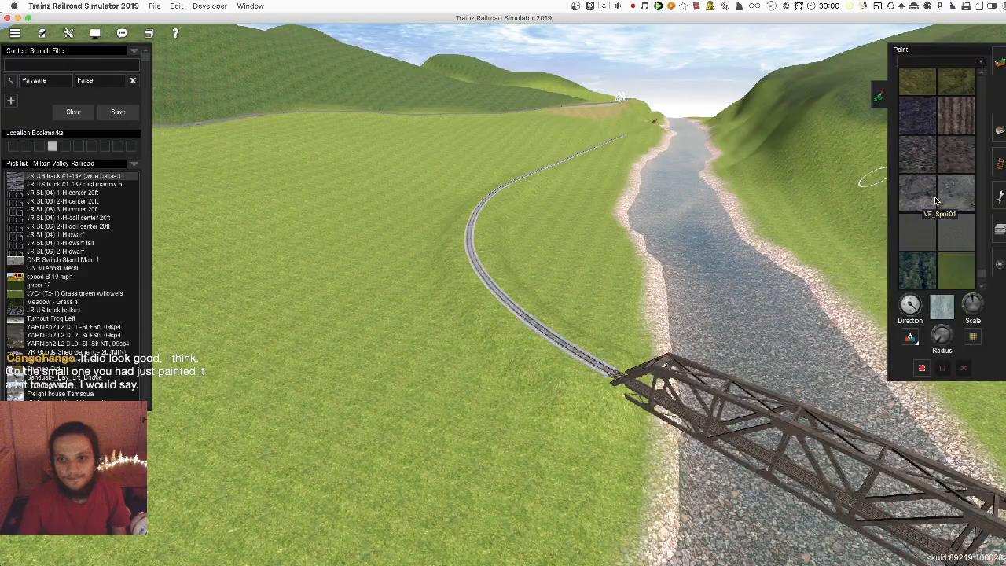
pyautogui.click(956, 195)
pyautogui.rightClick(463, 489)
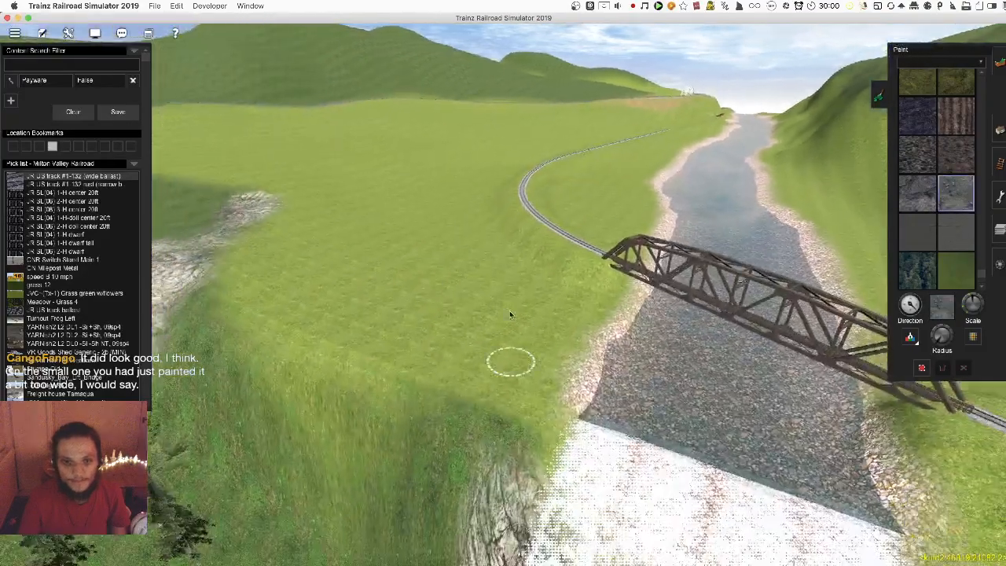
pyautogui.moveTo(520, 323); pyautogui.dragTo(505, 332)
pyautogui.scroll(5, 686, 342)
pyautogui.scroll(-5, 686, 343)
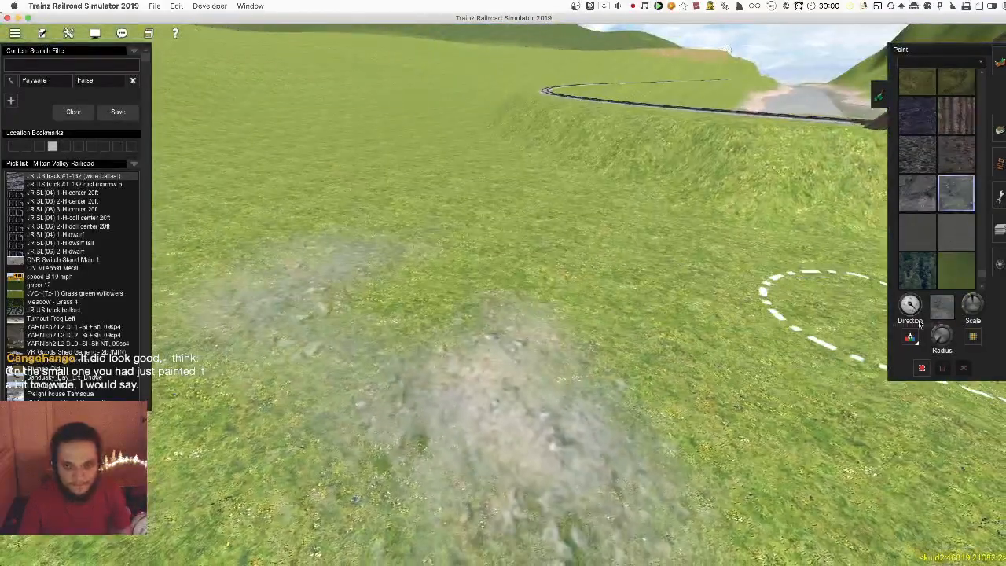
pyautogui.press('super+z')
# Enlarge the brush radius, try the coarse grey stone texture on the open grass, and undo the stroke
pyautogui.moveTo(938, 342); pyautogui.dragTo(937, 334)
pyautogui.moveTo(754, 329); pyautogui.dragTo(532, 202, button='right')
pyautogui.scroll(-5, 519, 217)
pyautogui.rightClick(533, 202)
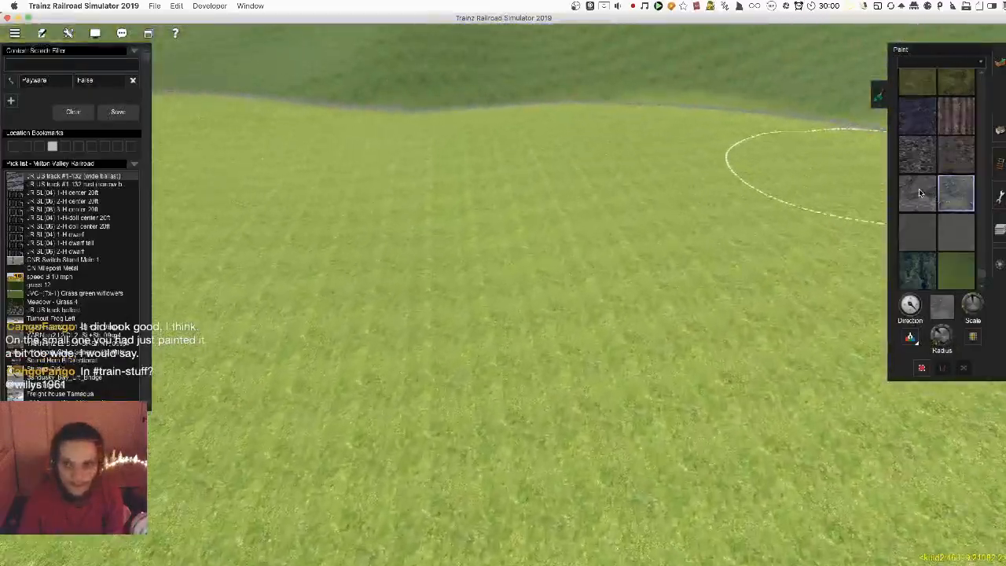
pyautogui.press('Up')
pyautogui.click(918, 158)
pyautogui.moveTo(438, 393)
pyautogui.mouseDown()
pyautogui.moveTo(607, 323)
pyautogui.moveTo(580, 264)
pyautogui.mouseUp()
pyautogui.scroll(10, 585, 279)
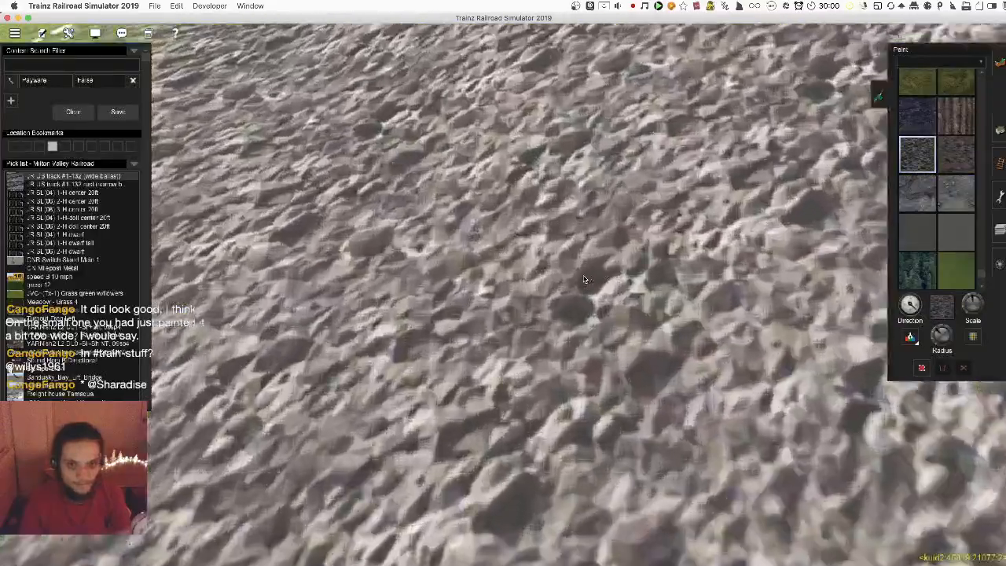
pyautogui.scroll(-10, 585, 279)
pyautogui.press('super+z')
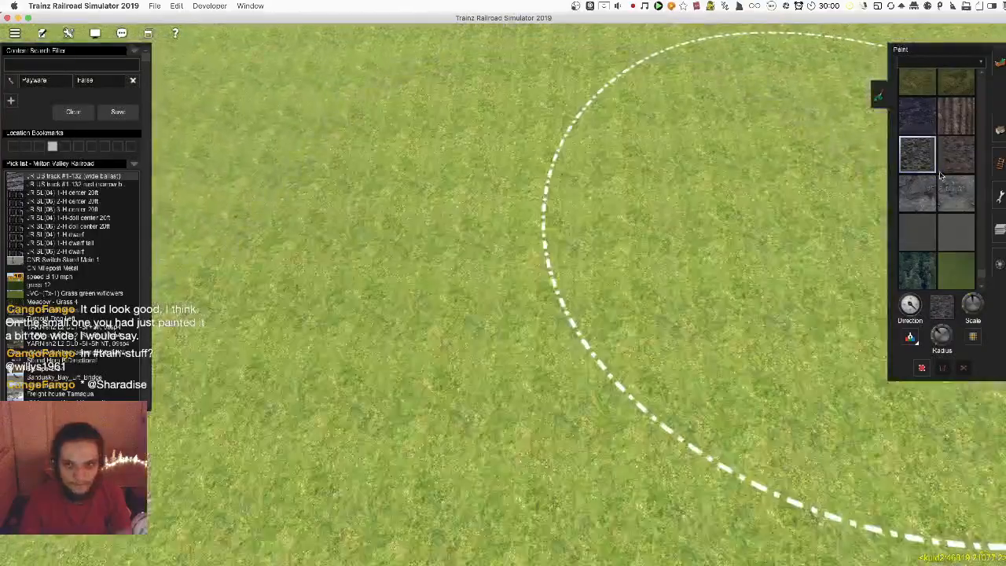
# Try the dark bluish-purple ground texture on the open grass, and undo the stroke
pyautogui.click(916, 119)
pyautogui.moveTo(497, 318); pyautogui.dragTo(641, 294)
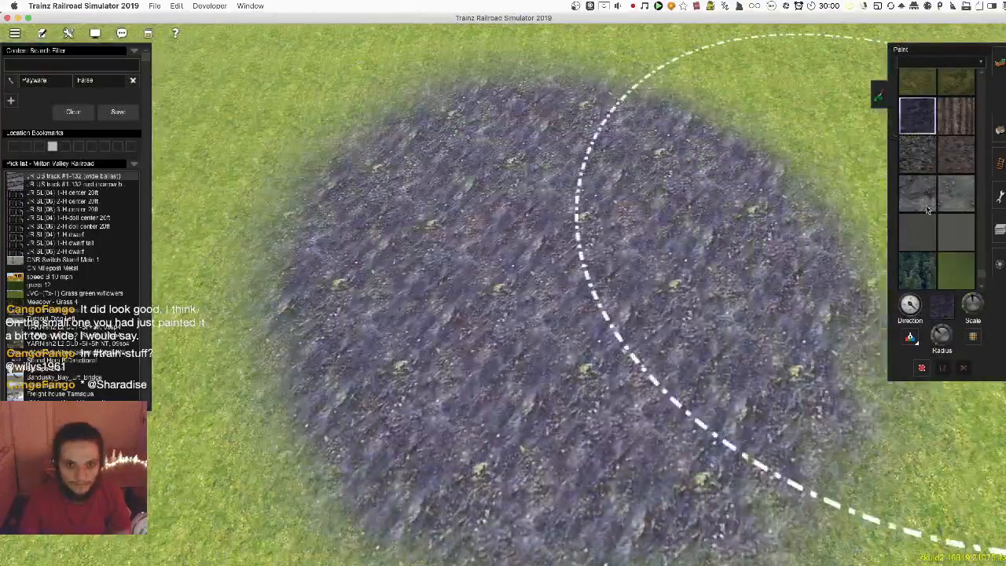
pyautogui.press('super+z')
pyautogui.scroll(5, 954, 203)
pyautogui.scroll(-3, 953, 203)
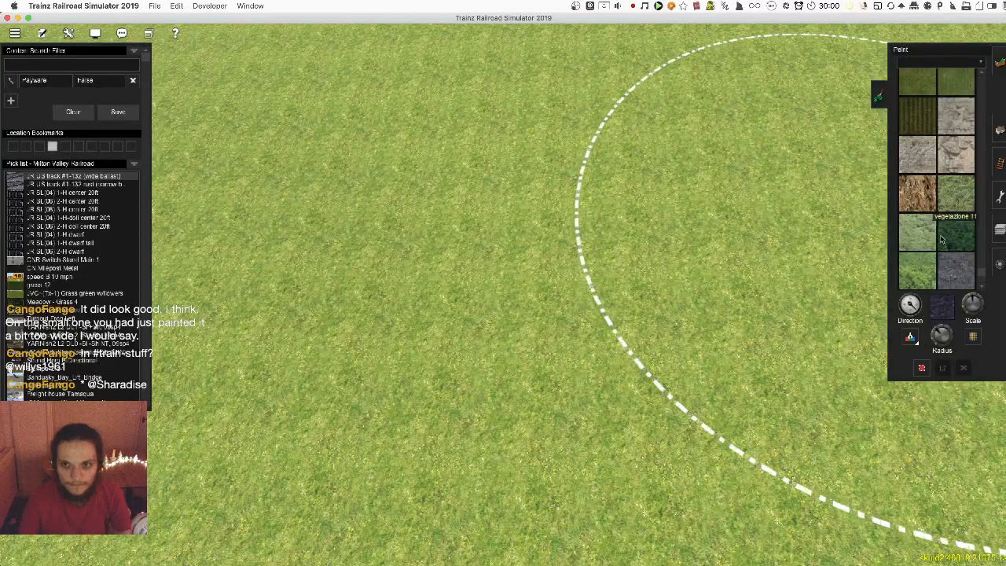
# Try the bright green leafy vegetation texture and a pale stone texture on the open grass, undoing both strokes
pyautogui.click(918, 268)
pyautogui.moveTo(460, 275); pyautogui.dragTo(503, 279)
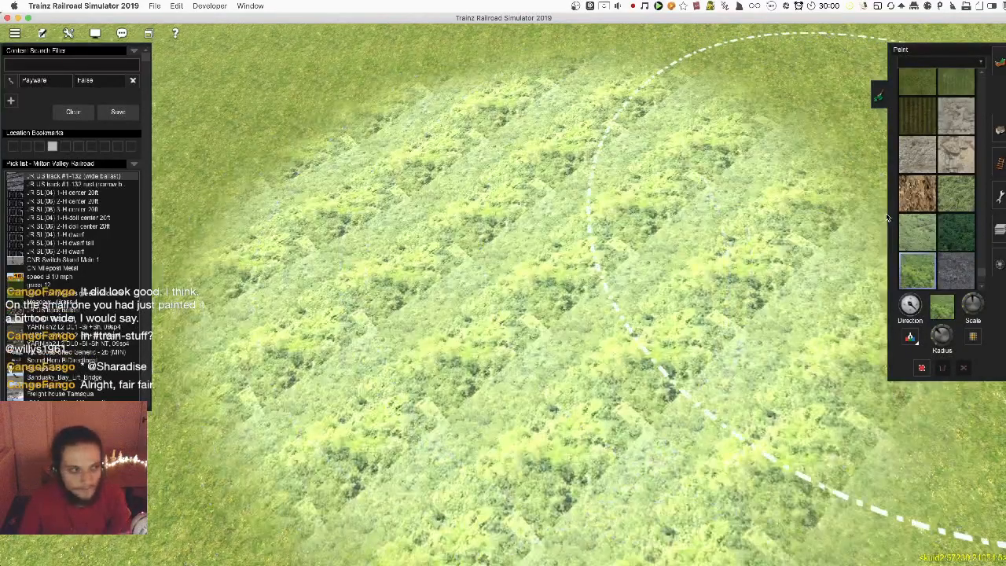
pyautogui.press('super+z')
pyautogui.scroll(3, 959, 194)
pyautogui.click(948, 234)
pyautogui.moveTo(601, 311)
pyautogui.mouseDown()
pyautogui.moveTo(417, 275)
pyautogui.moveTo(586, 311)
pyautogui.mouseUp()
pyautogui.press('super+z')
# Find the brown pebble texture among the UK beach textures, try it on the open grass, and undo the stroke
pyautogui.scroll(3, 953, 179)
pyautogui.scroll(-3, 953, 207)
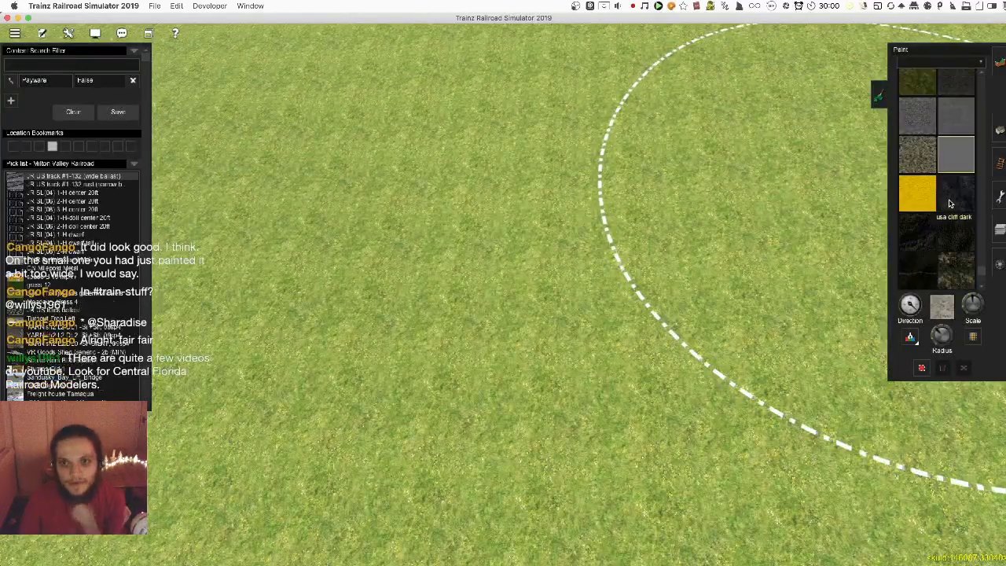
pyautogui.scroll(2, 949, 203)
pyautogui.scroll(-5, 948, 205)
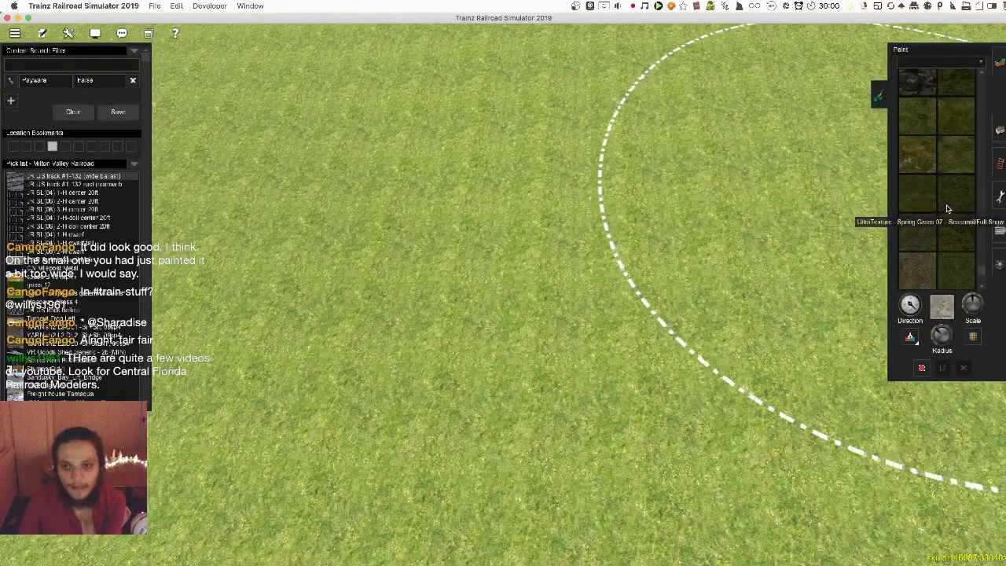
pyautogui.scroll(5, 949, 214)
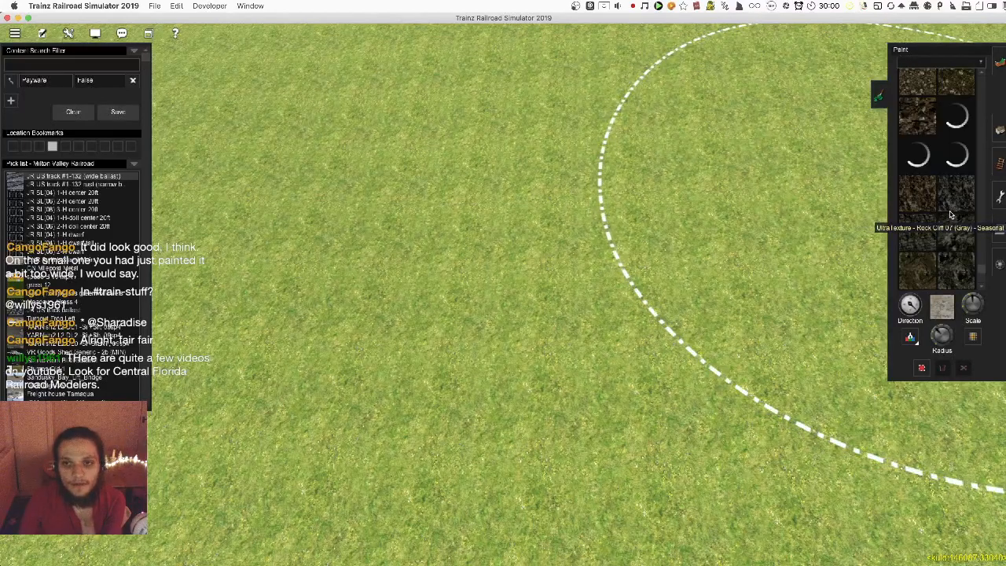
pyautogui.scroll(-3, 949, 214)
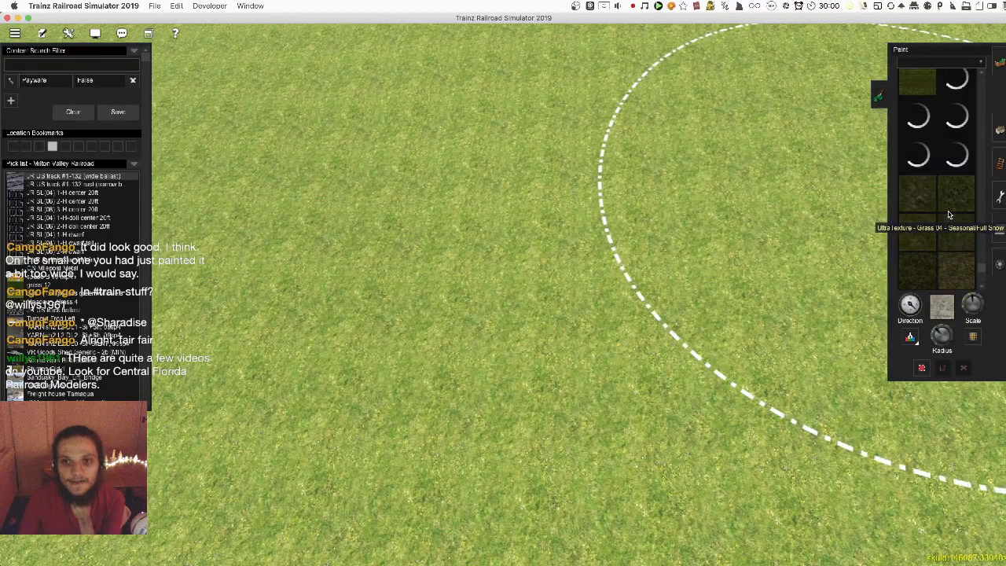
pyautogui.scroll(2, 949, 214)
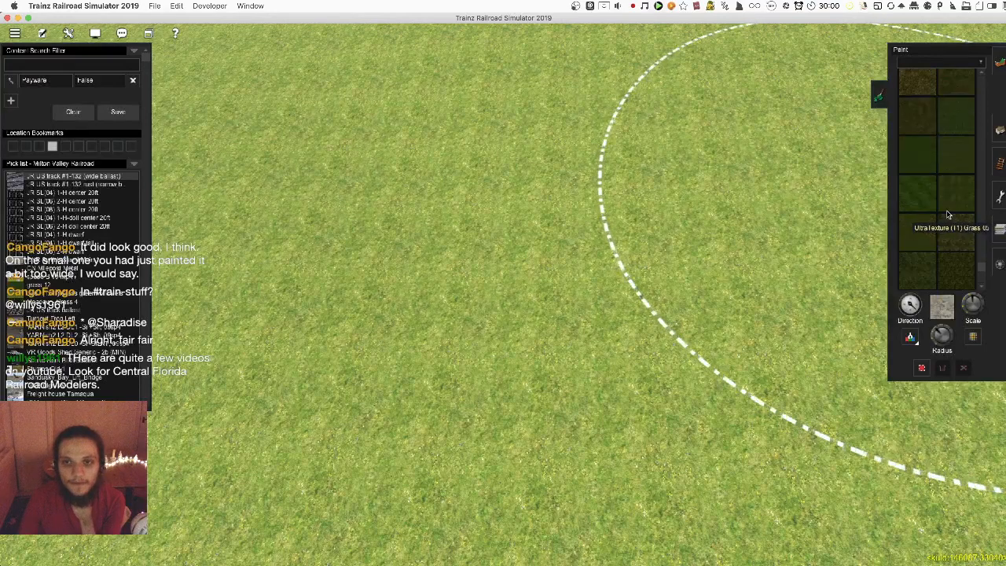
pyautogui.scroll(3, 938, 214)
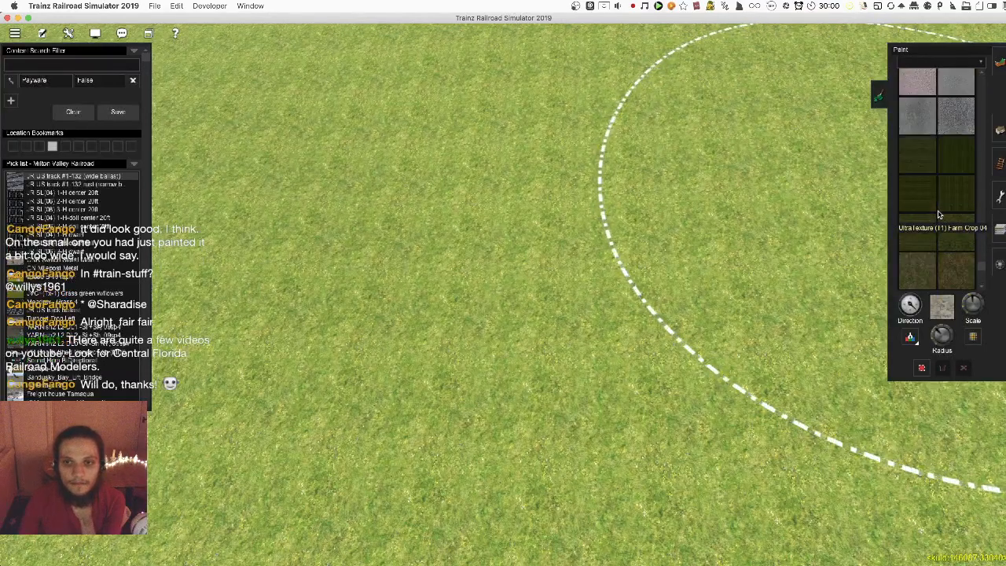
pyautogui.scroll(3, 938, 214)
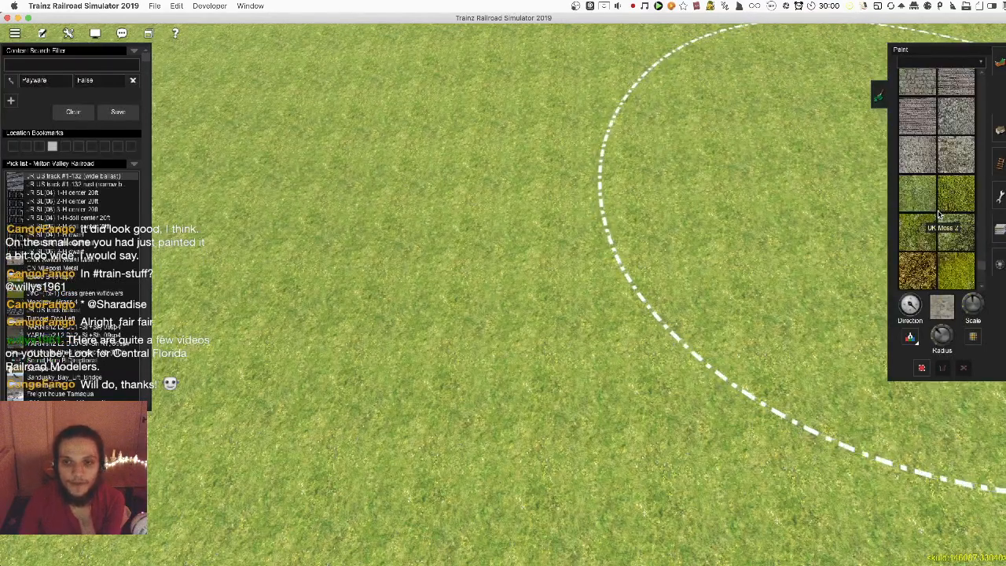
pyautogui.scroll(3, 938, 214)
pyautogui.scroll(3, 938, 214)
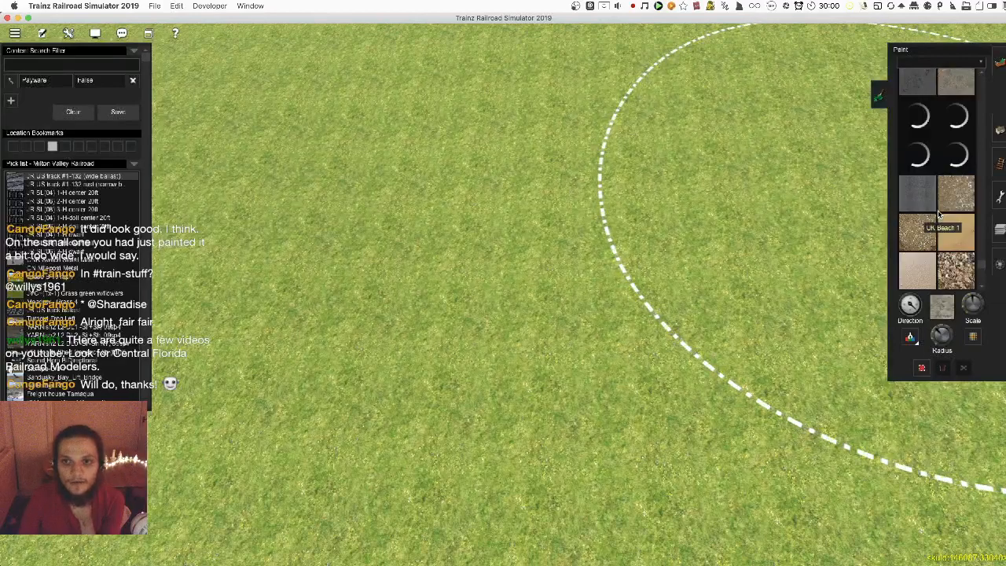
pyautogui.click(956, 271)
pyautogui.press('super+z')
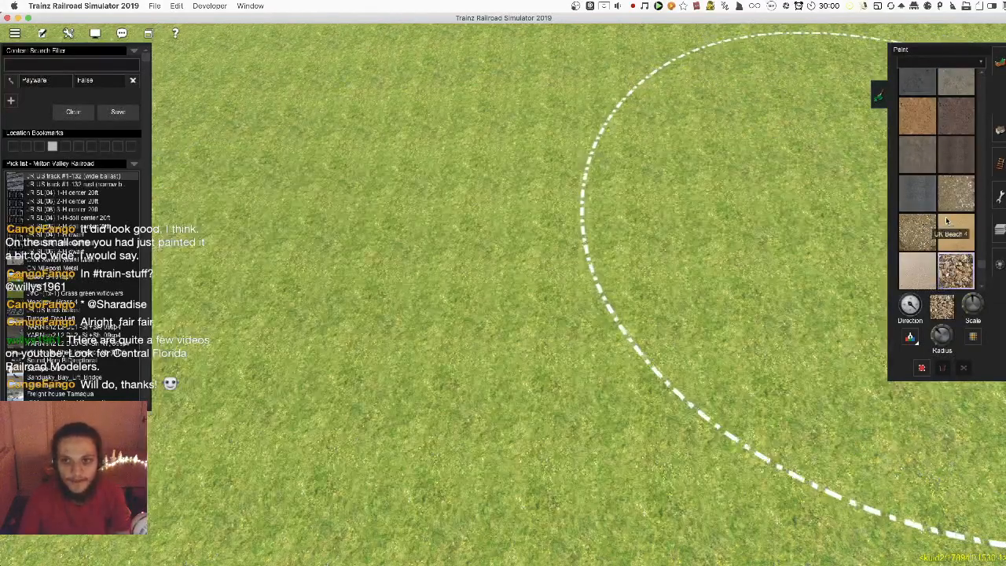
# Try a pinkish gravel texture from the TS12 textures on the open grass, and undo the stroke
pyautogui.scroll(5, 946, 228)
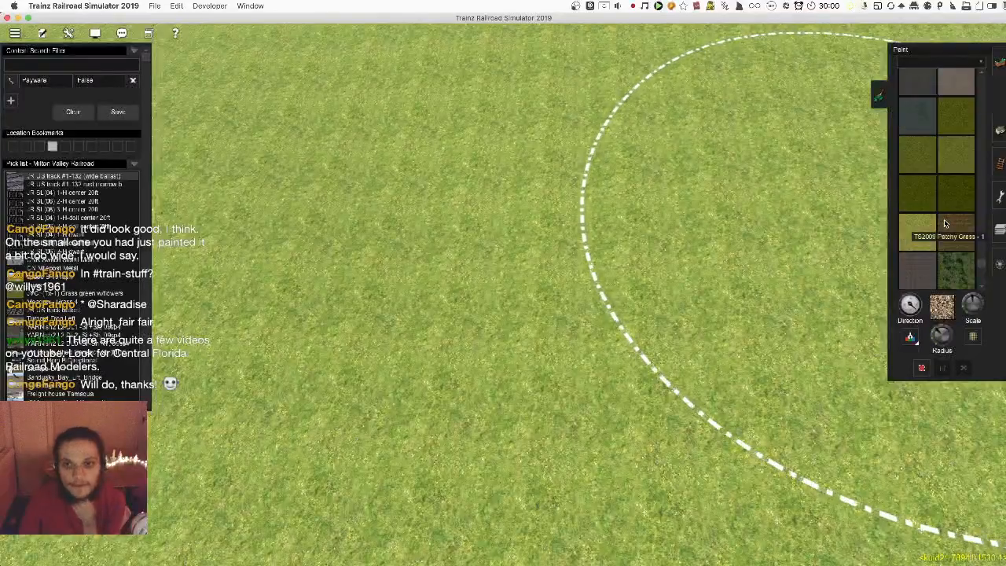
pyautogui.scroll(3, 935, 242)
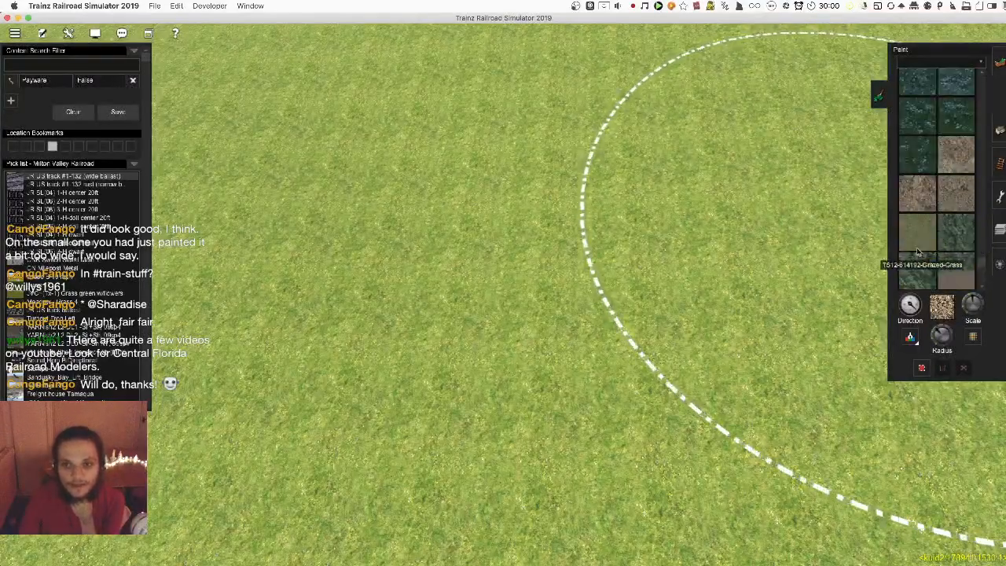
pyautogui.scroll(3, 941, 242)
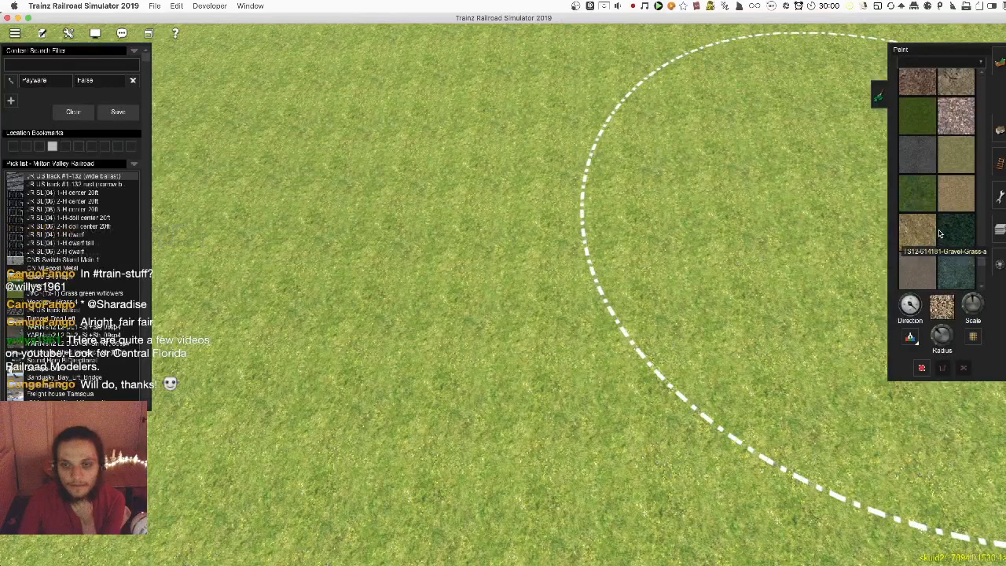
pyautogui.scroll(3, 934, 216)
pyautogui.click(950, 231)
pyautogui.moveTo(519, 275)
pyautogui.mouseDown()
pyautogui.moveTo(389, 226)
pyautogui.moveTo(615, 328)
pyautogui.mouseUp()
pyautogui.press('super+z')
# Try the fine brown gravel texture and the black-and-white rock texture on the open grass, undoing both strokes
pyautogui.scroll(3, 952, 212)
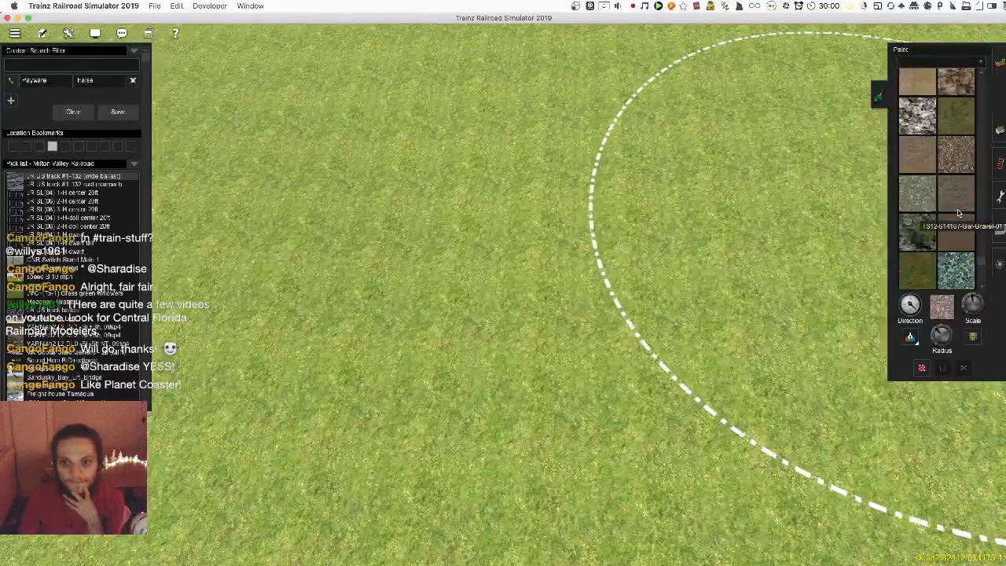
pyautogui.scroll(3, 956, 252)
pyautogui.click(957, 265)
pyautogui.moveTo(440, 330)
pyautogui.mouseDown()
pyautogui.moveTo(464, 304)
pyautogui.moveTo(668, 331)
pyautogui.mouseUp()
pyautogui.scroll(5, 653, 287)
pyautogui.scroll(-5, 629, 297)
pyautogui.press('super+z')
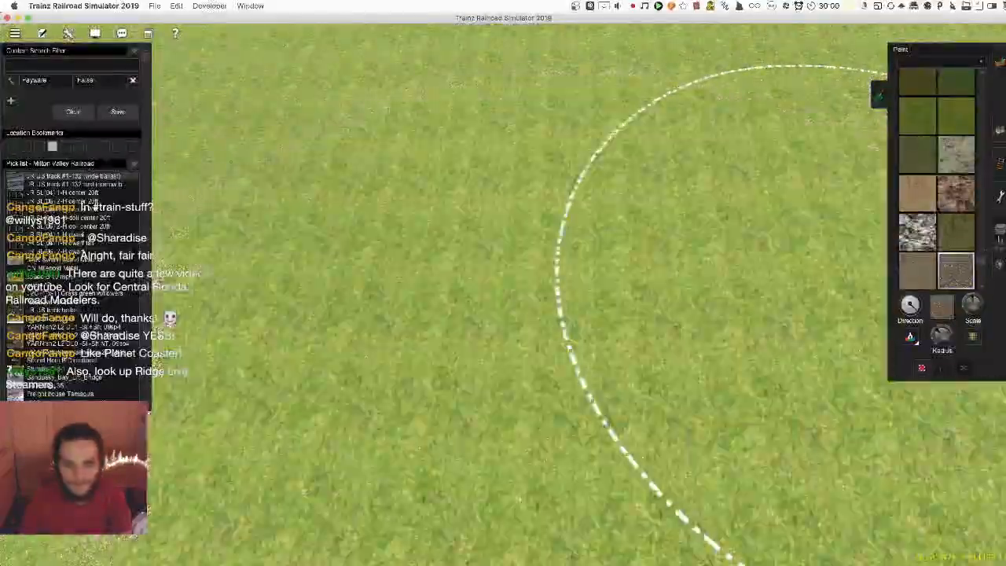
pyautogui.click(415, 326)
pyautogui.press('super+z')
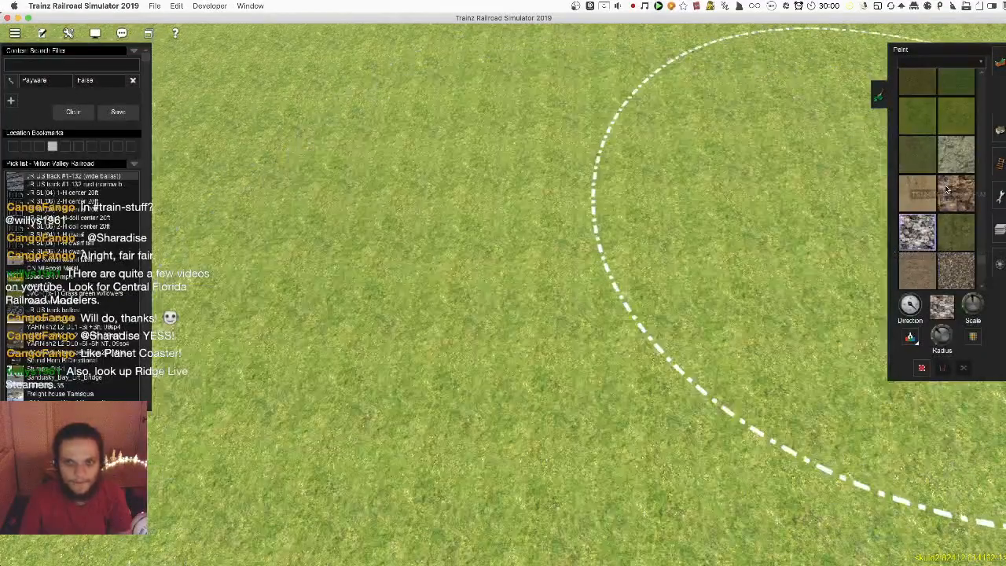
# Try the TS12-614103-Davenportchaparral-2-01 texture on the open grass, and undo the stroke
pyautogui.scroll(-4, 945, 186)
pyautogui.scroll(3, 945, 189)
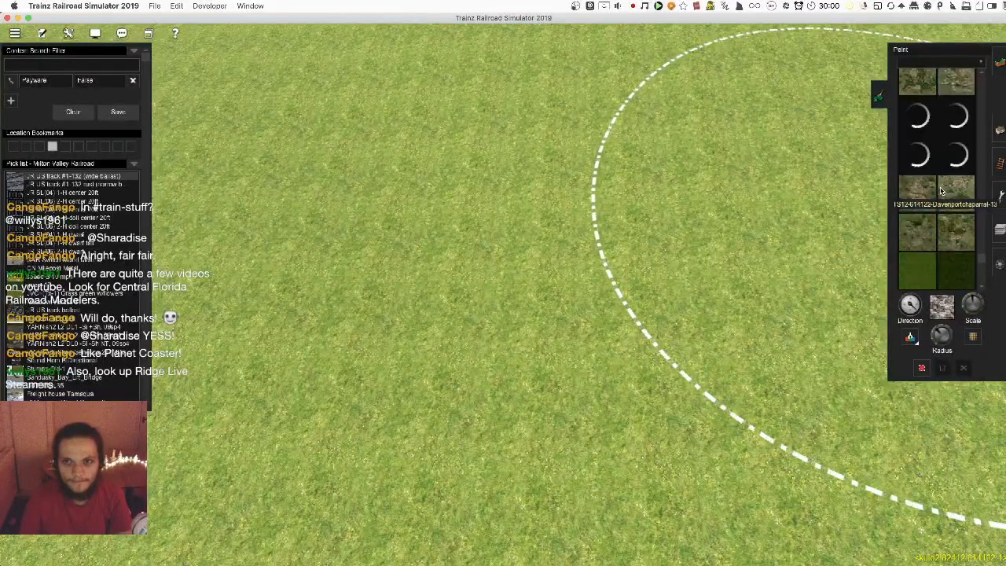
pyautogui.scroll(3, 942, 191)
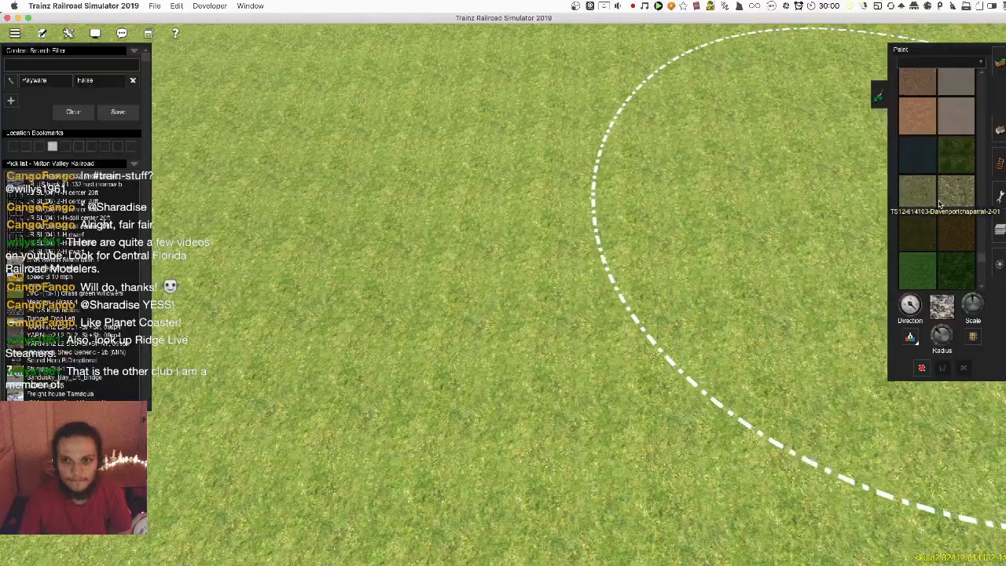
pyautogui.click(951, 197)
pyautogui.click(584, 311)
pyautogui.scroll(5, 598, 314)
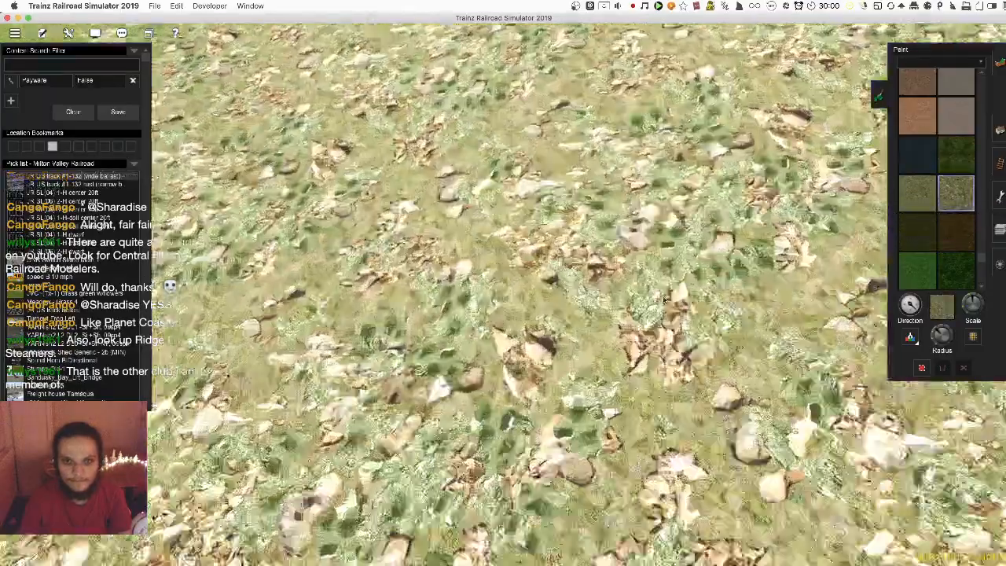
pyautogui.scroll(-5, 664, 299)
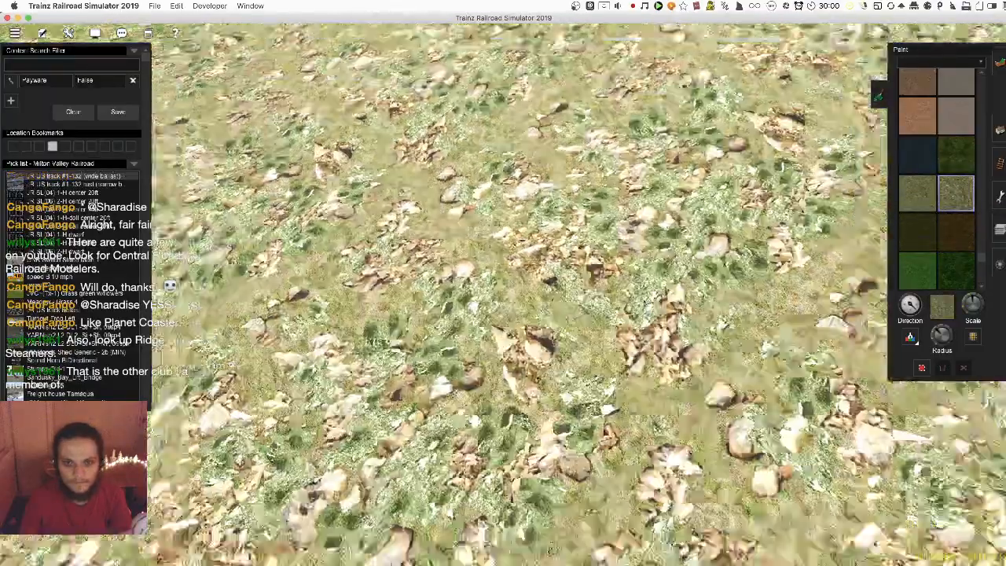
pyautogui.scroll(-5, 659, 304)
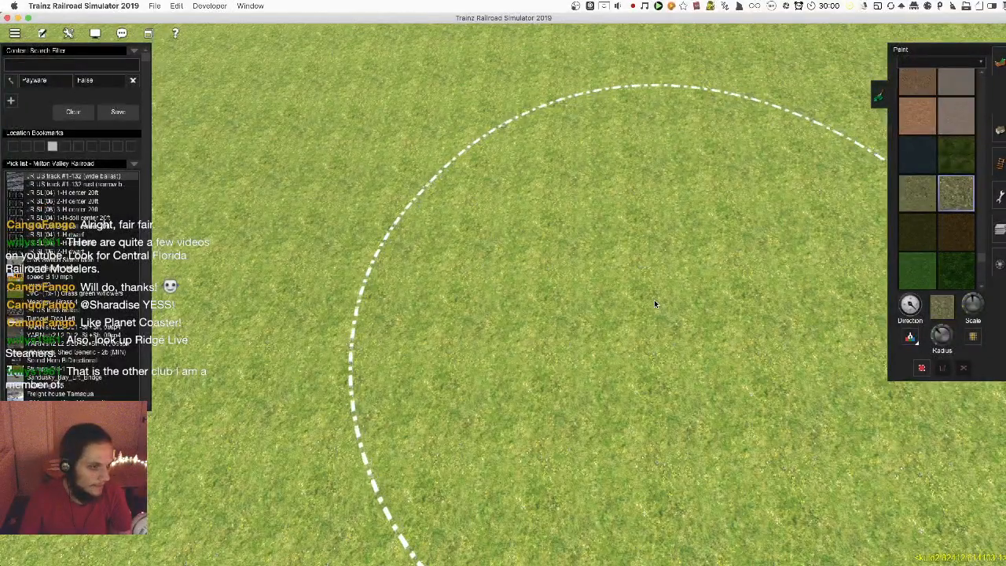
pyautogui.scroll(3, 946, 154)
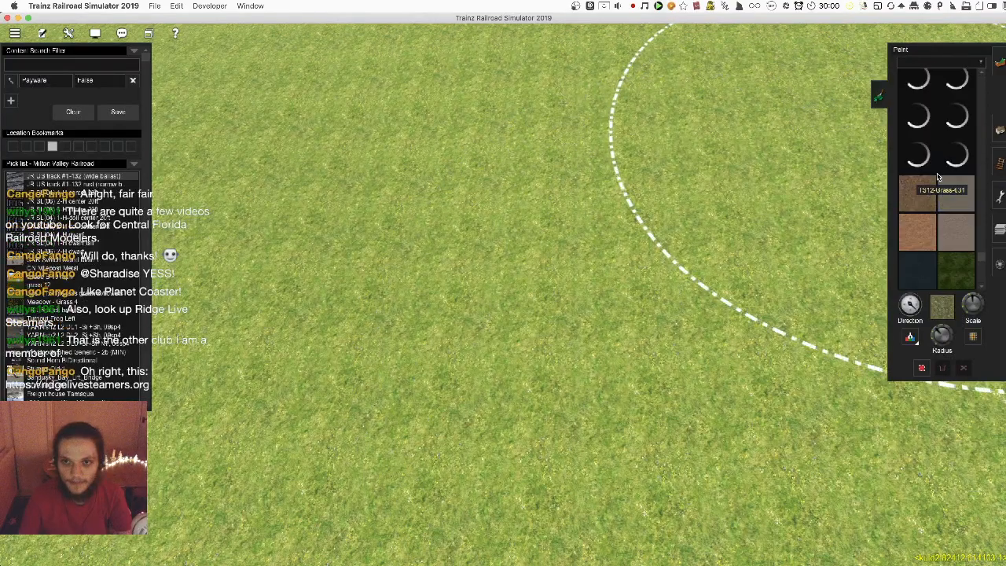
# Try the orange-brown texture from the TS12 textures on the open grass twice, undoing both strokes
pyautogui.click(921, 227)
pyautogui.moveTo(456, 267)
pyautogui.mouseDown()
pyautogui.moveTo(429, 277)
pyautogui.moveTo(539, 332)
pyautogui.moveTo(539, 294)
pyautogui.moveTo(507, 272)
pyautogui.mouseUp()
pyautogui.press('super+z')
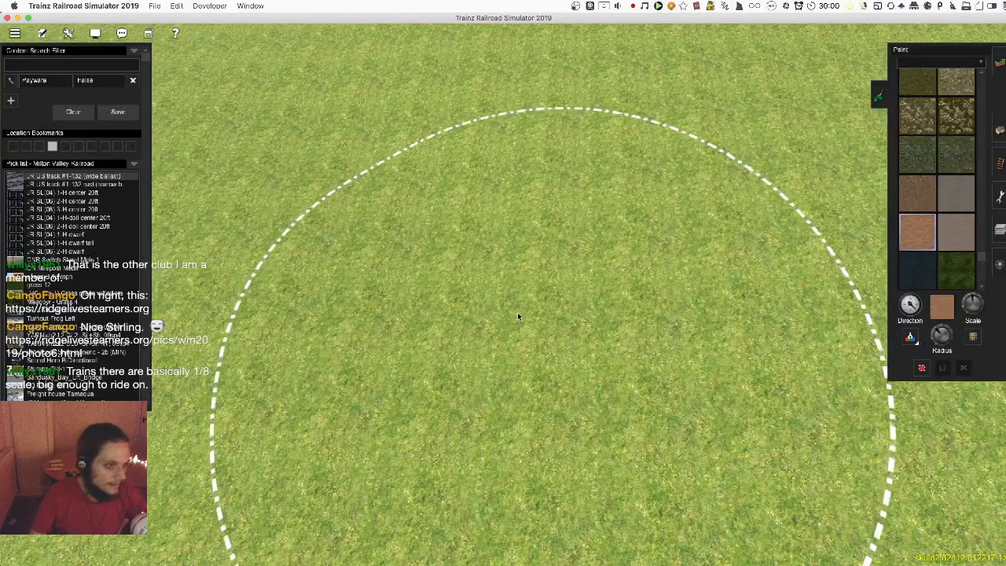
pyautogui.scroll(-3, 459, 248)
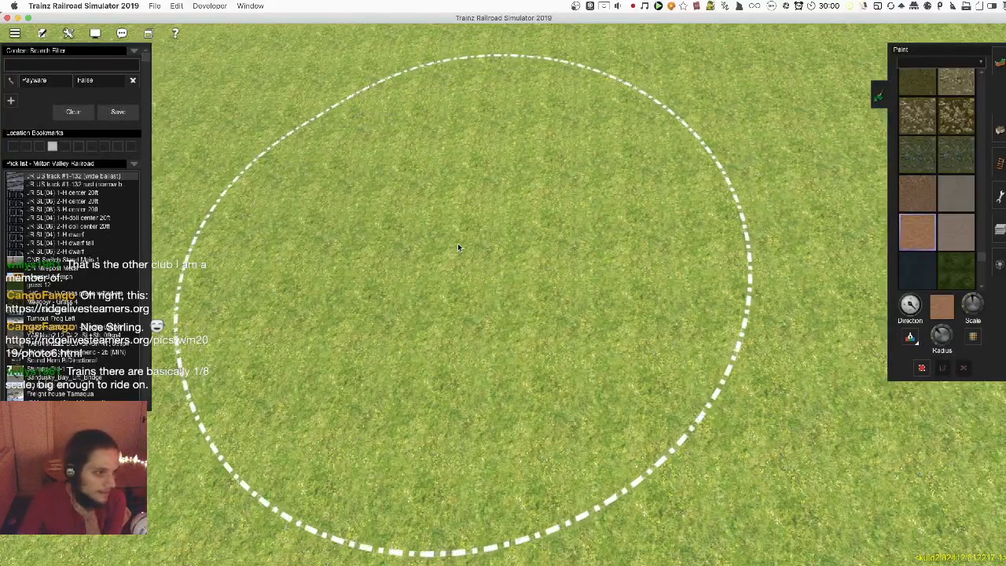
pyautogui.moveTo(558, 329); pyautogui.dragTo(492, 333)
pyautogui.press('super+z')
# Try the fine grey-beige gravel texture on the open grass, inspect it near and far, and undo the strokes
pyautogui.click(959, 189)
pyautogui.click(653, 285)
pyautogui.press('super+z')
pyautogui.click(533, 285)
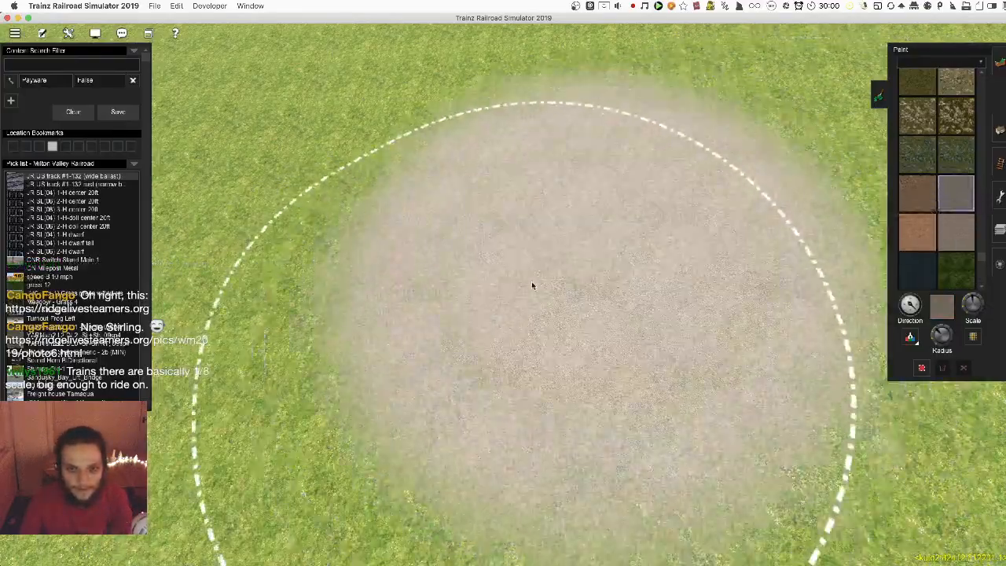
pyautogui.scroll(8, 542, 284)
pyautogui.scroll(-10, 566, 268)
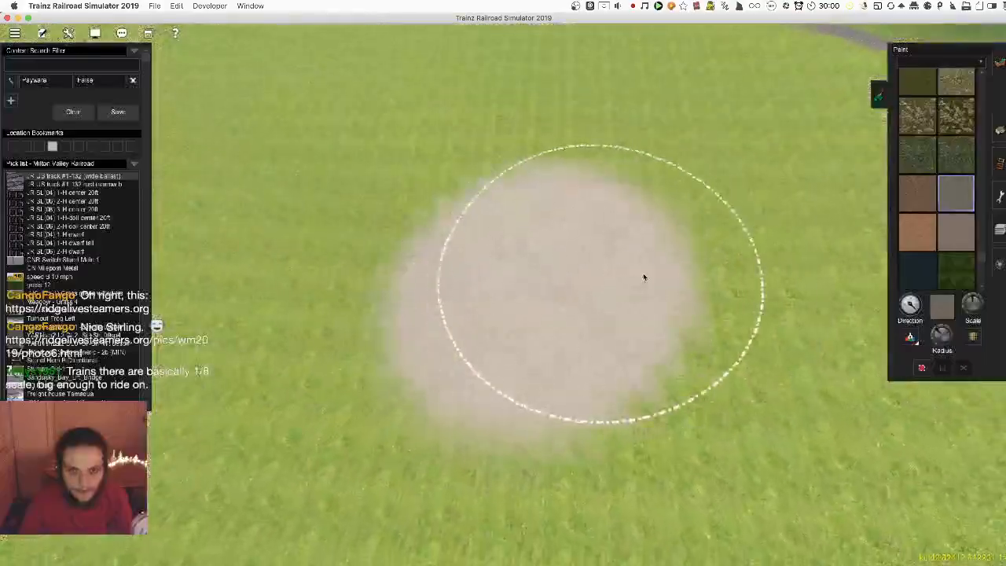
pyautogui.scroll(8, 637, 278)
pyautogui.scroll(-3, 637, 278)
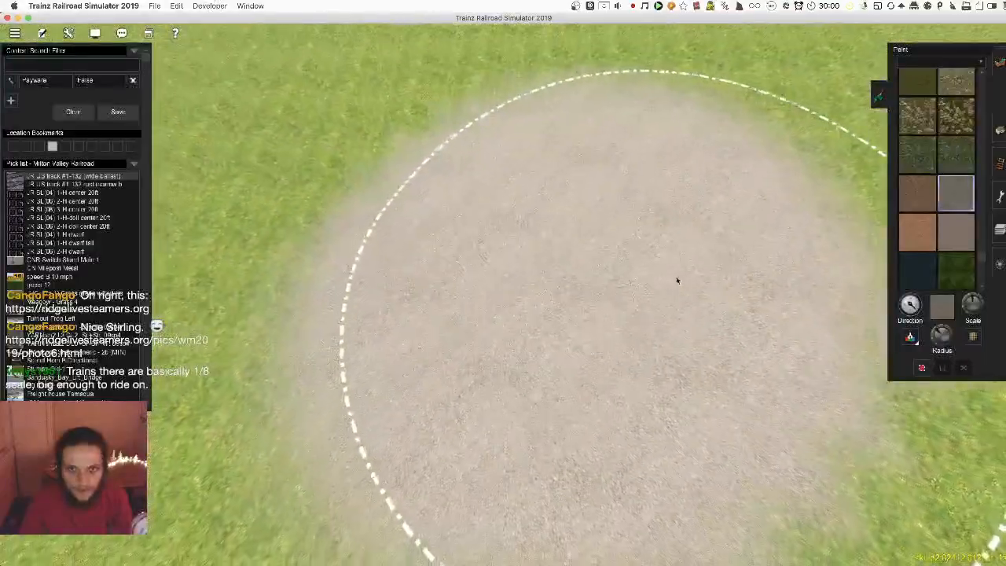
pyautogui.press('super+z')
# Find the light grey speckled stone texture among the TS09 textures and paint a test patch on the open grass
pyautogui.scroll(8, 956, 166)
pyautogui.scroll(5, 940, 206)
pyautogui.scroll(-6, 939, 206)
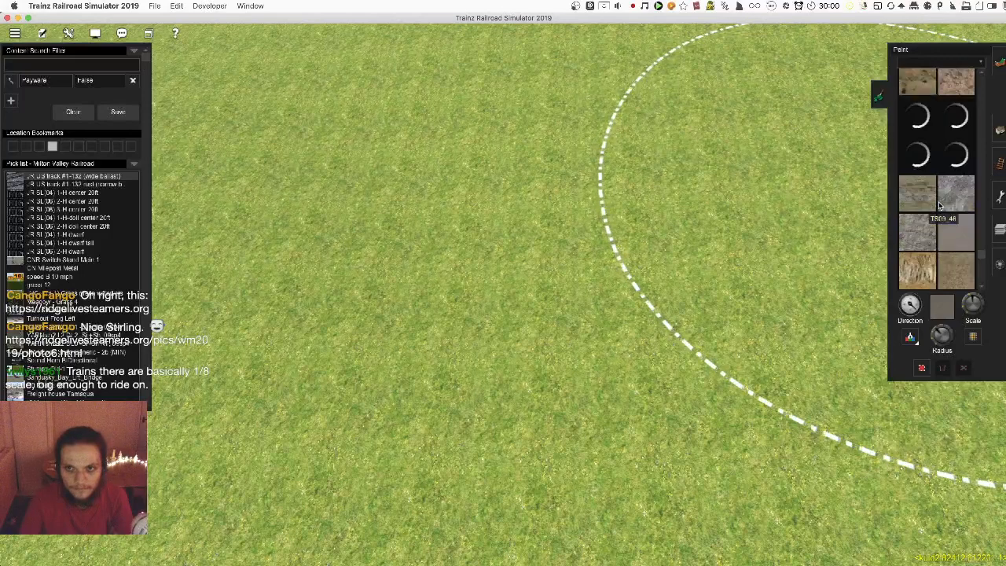
pyautogui.scroll(5, 940, 206)
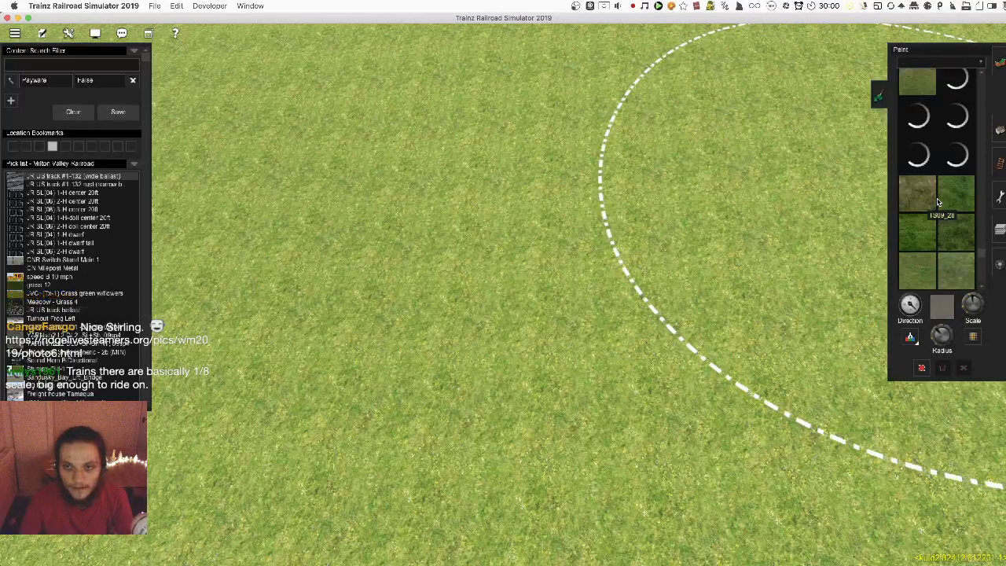
pyautogui.scroll(2, 938, 203)
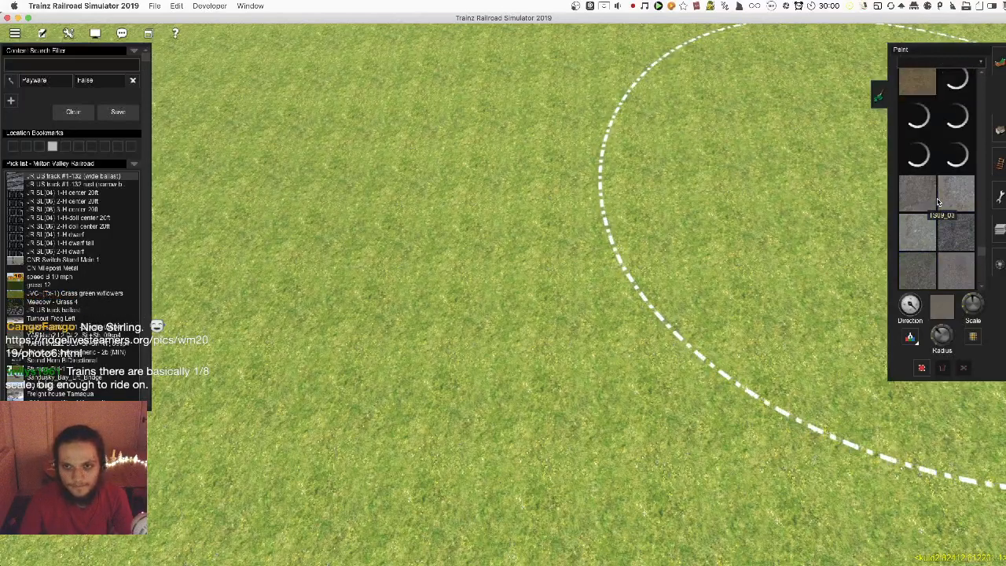
pyautogui.click(637, 263)
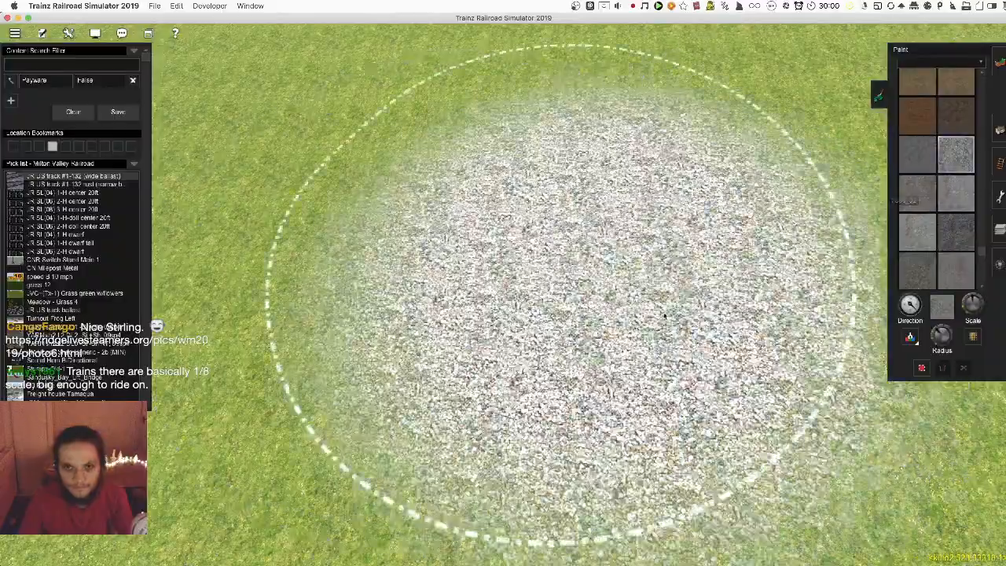
pyautogui.scroll(10, 638, 263)
pyautogui.scroll(-10, 739, 356)
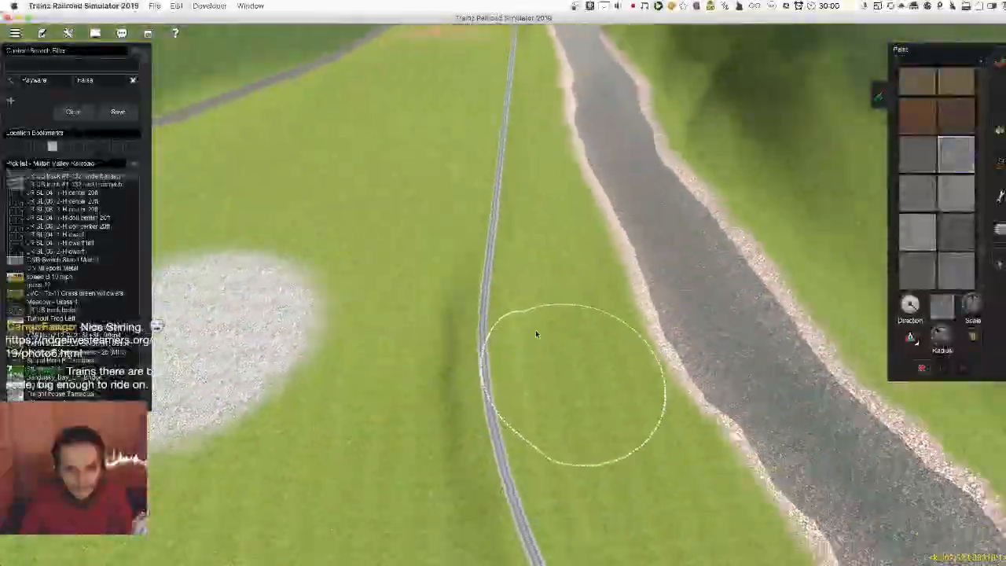
# Examine the stone textures of the riverbed and banks along the river for comparison with the test patch
pyautogui.moveTo(536, 335)
pyautogui.mouseDown(button='right')
pyautogui.moveTo(514, 310)
pyautogui.moveTo(589, 283)
pyautogui.moveTo(774, 314)
pyautogui.moveTo(551, 336)
pyautogui.mouseUp(button='right')
pyautogui.moveTo(552, 335)
pyautogui.mouseDown()
pyautogui.moveTo(650, 268)
pyautogui.moveTo(617, 289)
pyautogui.mouseUp()
pyautogui.scroll(-5, 616, 288)
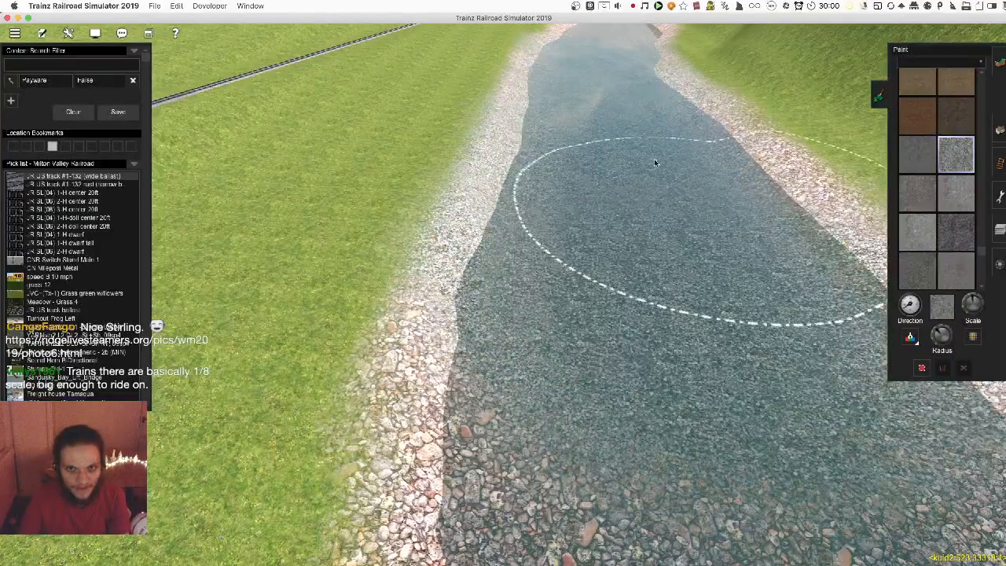
pyautogui.moveTo(555, 346)
pyautogui.mouseDown(button='right')
pyautogui.moveTo(489, 263)
pyautogui.moveTo(527, 256)
pyautogui.mouseUp(button='right')
pyautogui.press('Right')
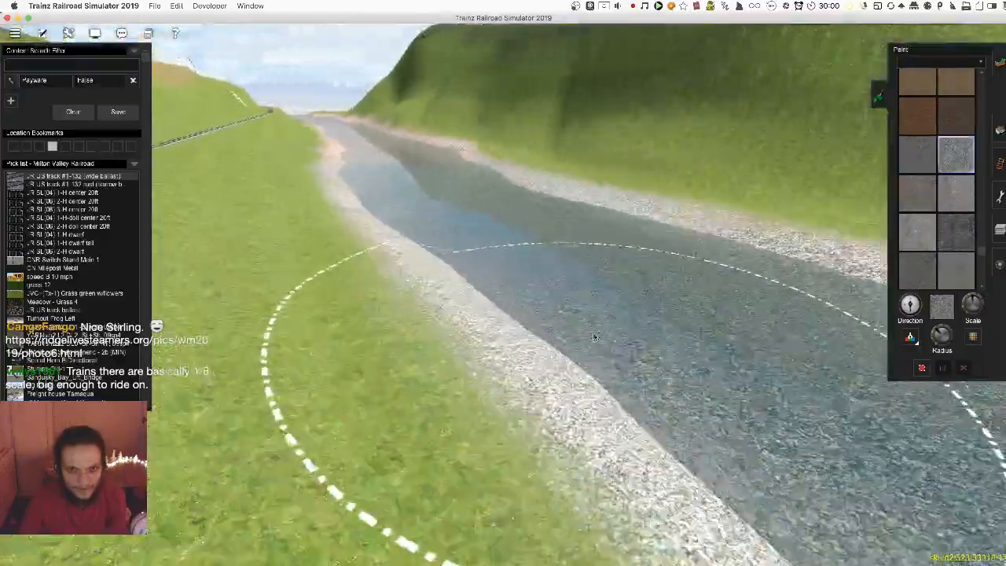
pyautogui.press('Right')
pyautogui.moveTo(570, 298)
pyautogui.mouseDown(button='right')
pyautogui.moveTo(517, 287)
pyautogui.moveTo(481, 319)
pyautogui.moveTo(490, 304)
pyautogui.moveTo(510, 345)
pyautogui.moveTo(483, 340)
pyautogui.mouseUp(button='right')
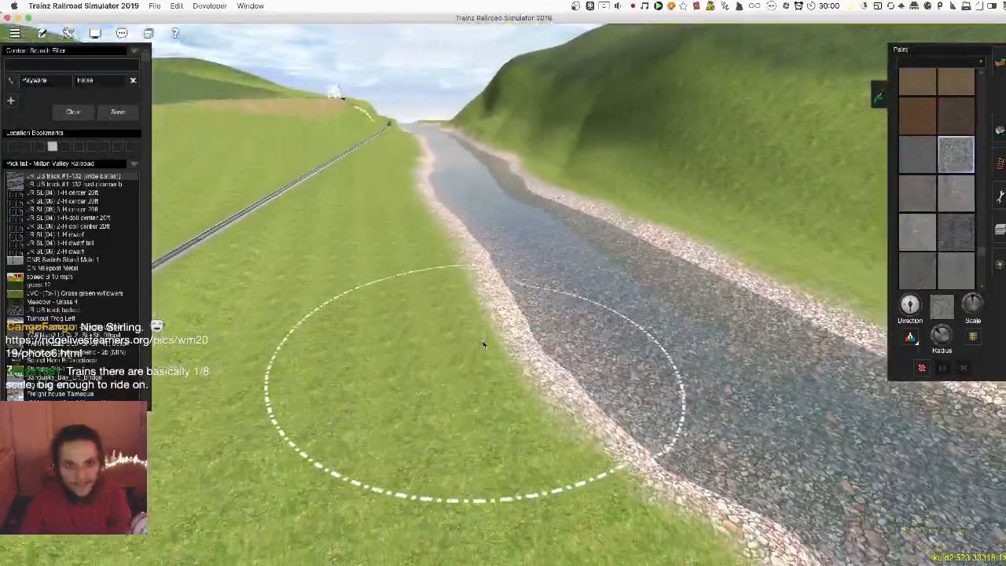
pyautogui.moveTo(515, 399)
pyautogui.mouseDown(button='right')
pyautogui.moveTo(624, 301)
pyautogui.moveTo(638, 274)
pyautogui.moveTo(525, 330)
pyautogui.moveTo(420, 294)
pyautogui.moveTo(825, 181)
pyautogui.moveTo(834, 189)
pyautogui.mouseUp(button='right')
# Try the light grey speckled stone texture on the grass between the track and the riverbank, and undo the stroke
pyautogui.scroll(5, 525, 330)
pyautogui.moveTo(346, 196); pyautogui.dragTo(478, 218, button='right')
pyautogui.moveTo(478, 218)
pyautogui.mouseDown()
pyautogui.moveTo(542, 299)
pyautogui.moveTo(566, 307)
pyautogui.mouseUp()
pyautogui.scroll(-5, 550, 294)
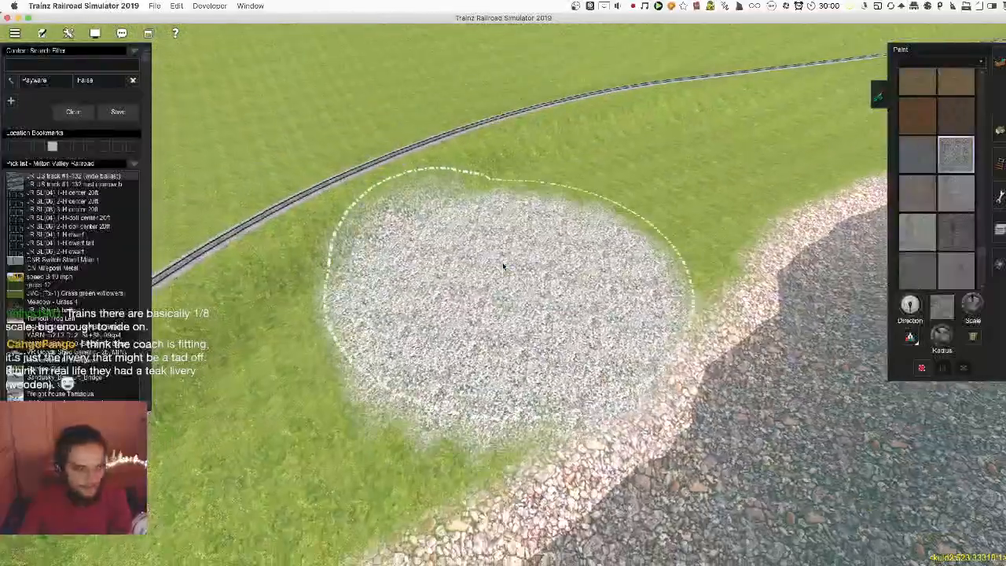
pyautogui.press('super+z')
# Try the reddish-brown gravel texture on the grass, inspect it from different distances, and undo the stroke
pyautogui.rightClick(479, 198)
pyautogui.scroll(4, 479, 204)
pyautogui.click(917, 116)
pyautogui.moveTo(449, 304); pyautogui.dragTo(424, 235)
pyautogui.scroll(5, 487, 236)
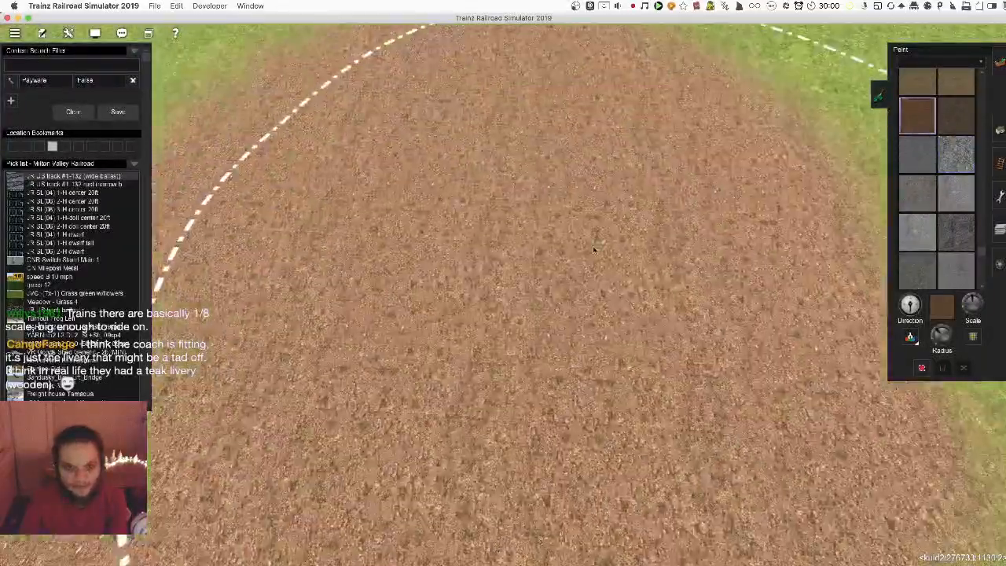
pyautogui.scroll(-4, 491, 236)
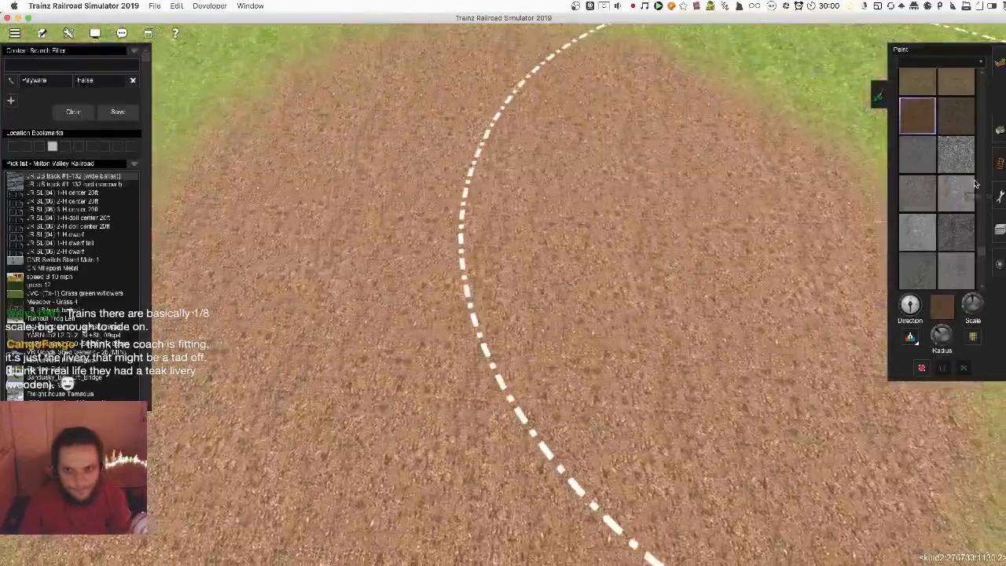
pyautogui.press('super+z')
# Try the dark grey gravel texture and a lighter grey TS09 texture on the grass, undoing both strokes
pyautogui.click(953, 236)
pyautogui.click(511, 314)
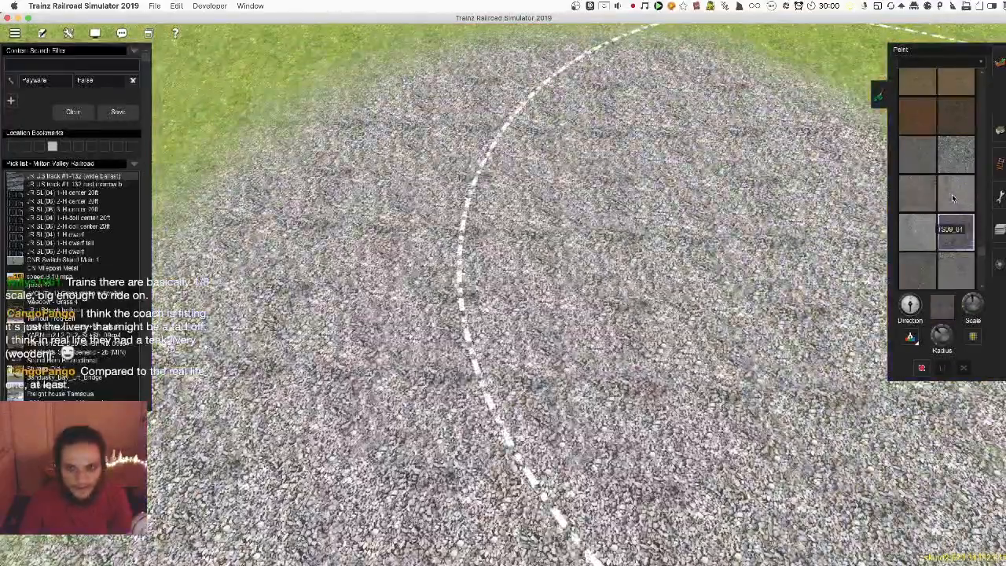
pyautogui.press('super+z')
pyautogui.click(953, 197)
pyautogui.click(508, 290)
pyautogui.press('super+z')
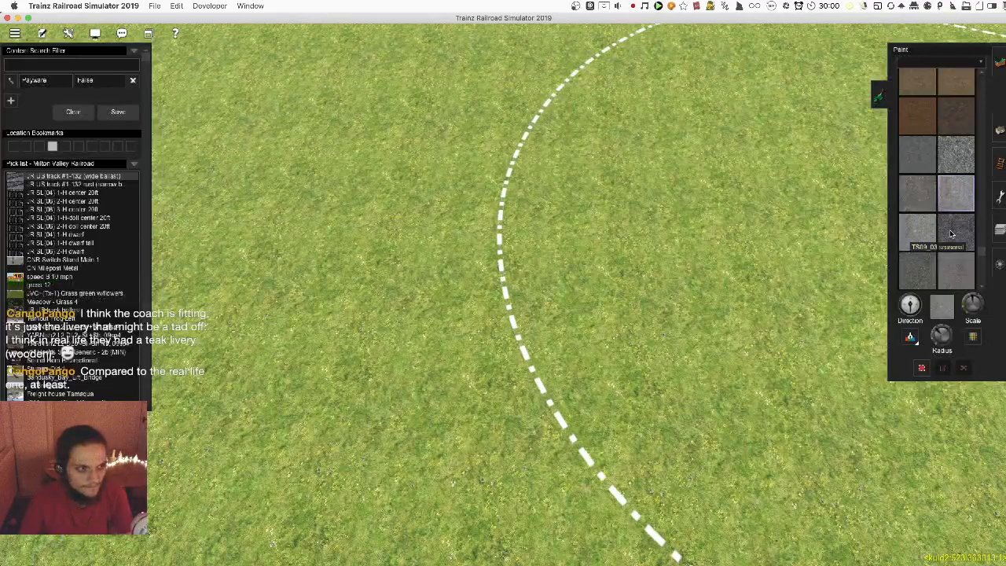
# Find the blue-grey pavement texture beyond the TransDEM textures, try it on the open grass, and undo the stroke
pyautogui.scroll(6, 963, 226)
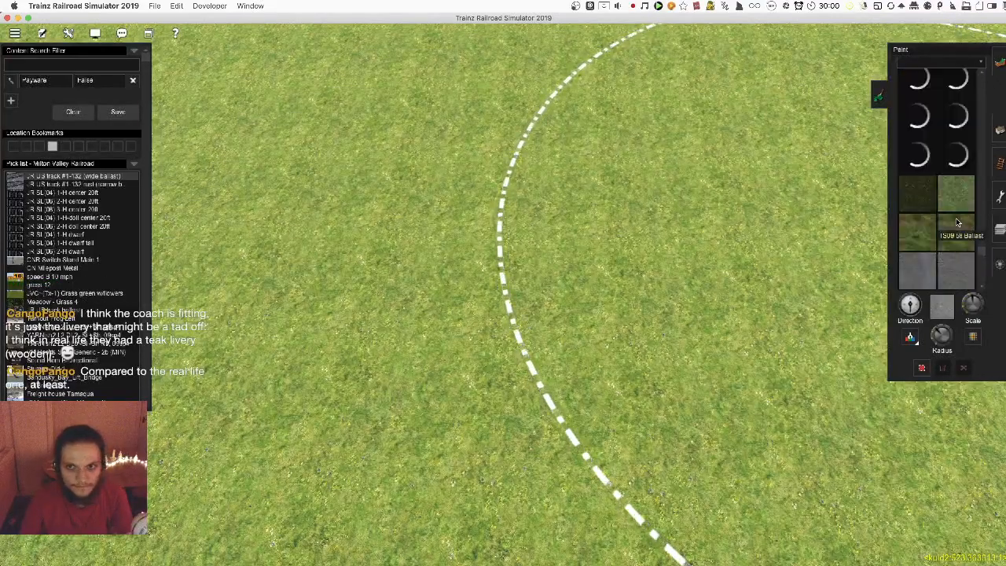
pyautogui.scroll(8, 958, 223)
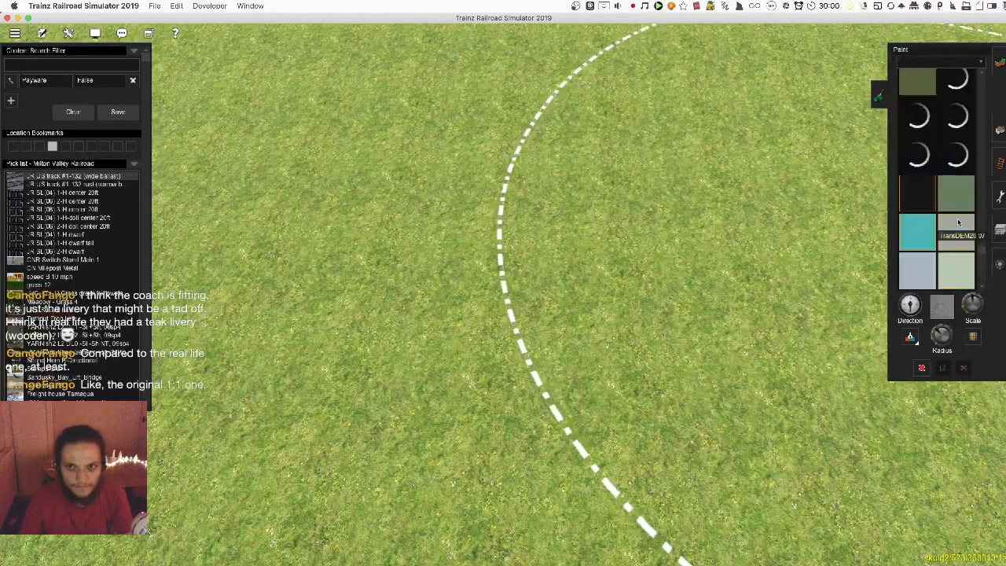
pyautogui.scroll(4, 951, 223)
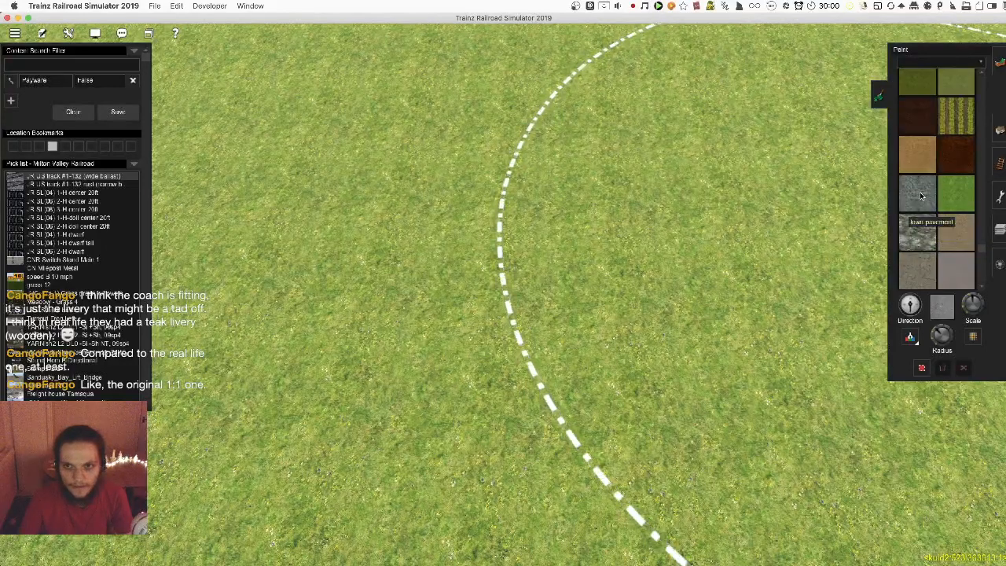
pyautogui.click(922, 197)
pyautogui.moveTo(574, 283)
pyautogui.mouseDown()
pyautogui.moveTo(566, 225)
pyautogui.moveTo(522, 245)
pyautogui.moveTo(507, 308)
pyautogui.moveTo(451, 316)
pyautogui.moveTo(500, 303)
pyautogui.mouseUp()
pyautogui.press('super+z')
pyautogui.press('super+z')
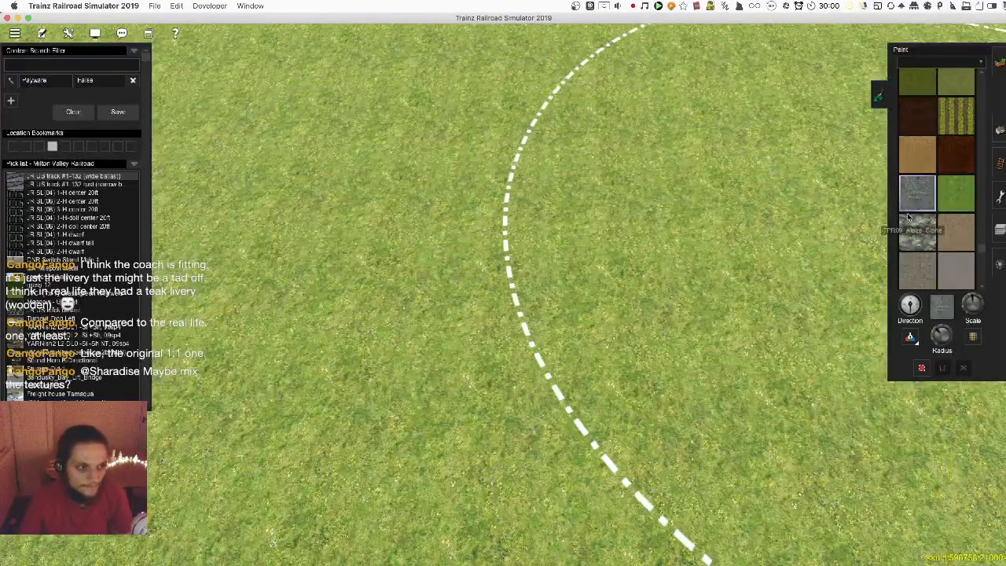
# Browse the Tb textures for a natural ground texture, try a stroke on the open grass, and undo it
pyautogui.scroll(-5, 917, 191)
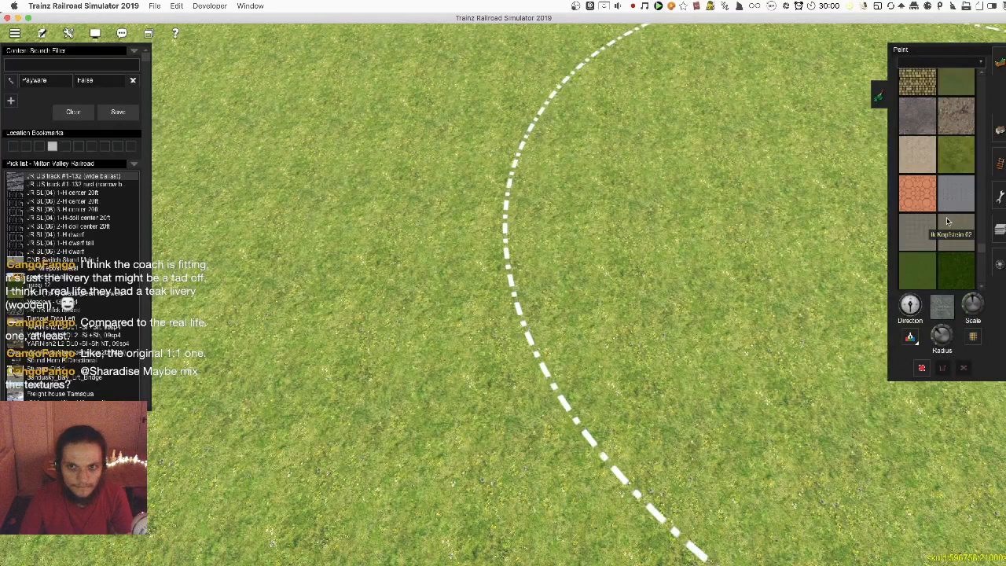
pyautogui.scroll(-3, 947, 222)
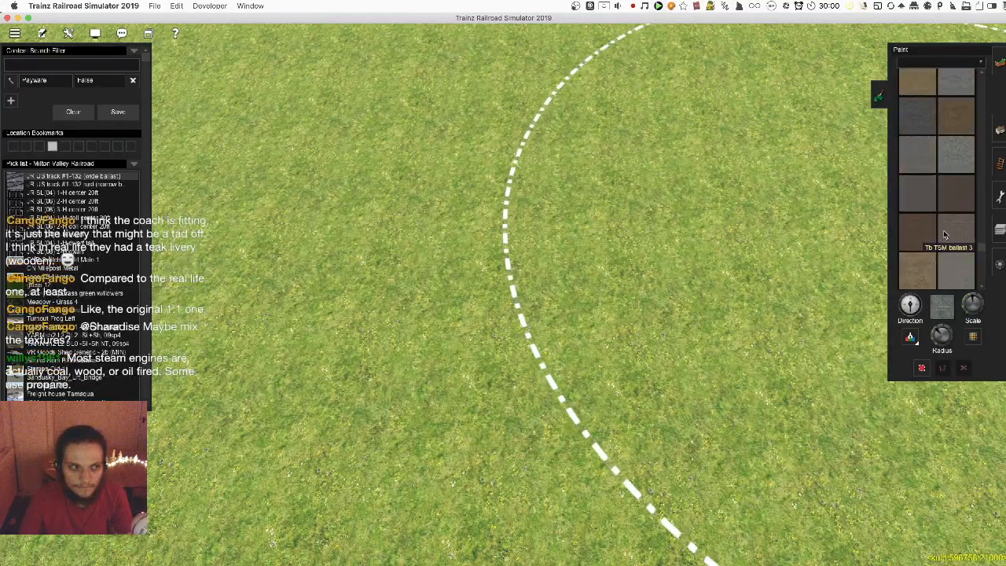
pyautogui.scroll(-5, 945, 243)
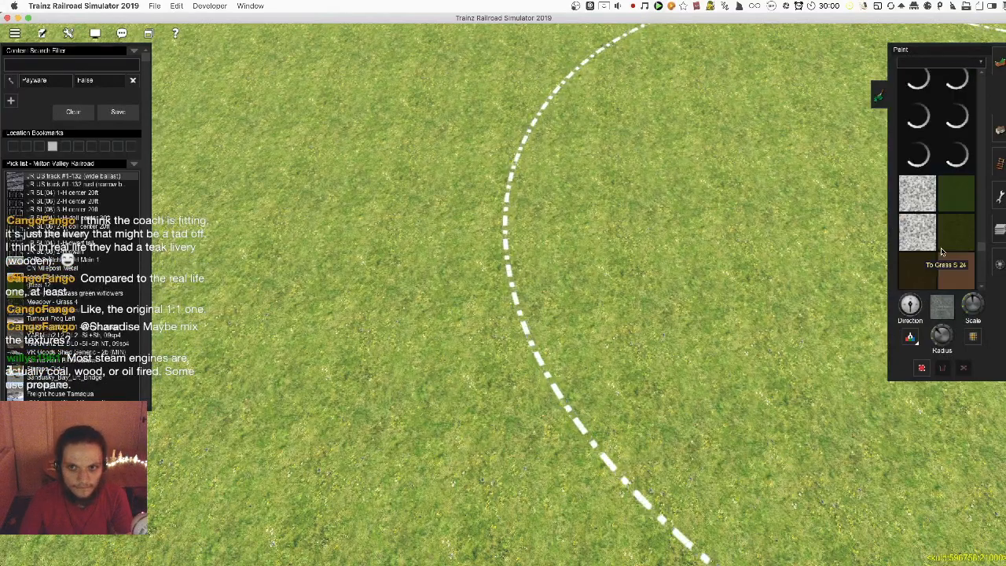
pyautogui.scroll(-5, 946, 252)
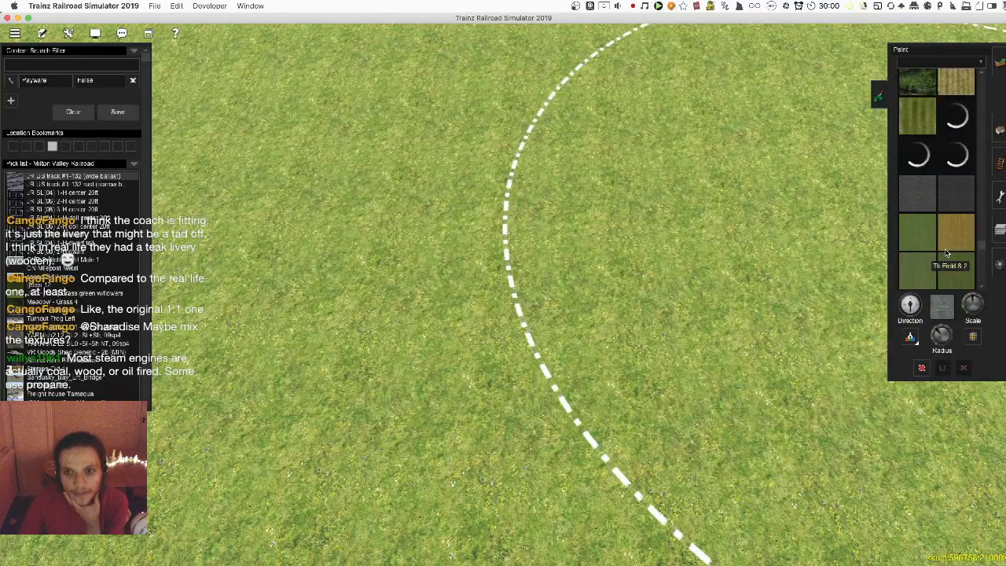
pyautogui.moveTo(465, 300); pyautogui.dragTo(747, 232)
pyautogui.press('super+z')
# Try the cracked sandy rock texture and the grey-brown pebble texture on the open grass, undoing both strokes
pyautogui.click(955, 162)
pyautogui.moveTo(621, 230); pyautogui.dragTo(536, 229)
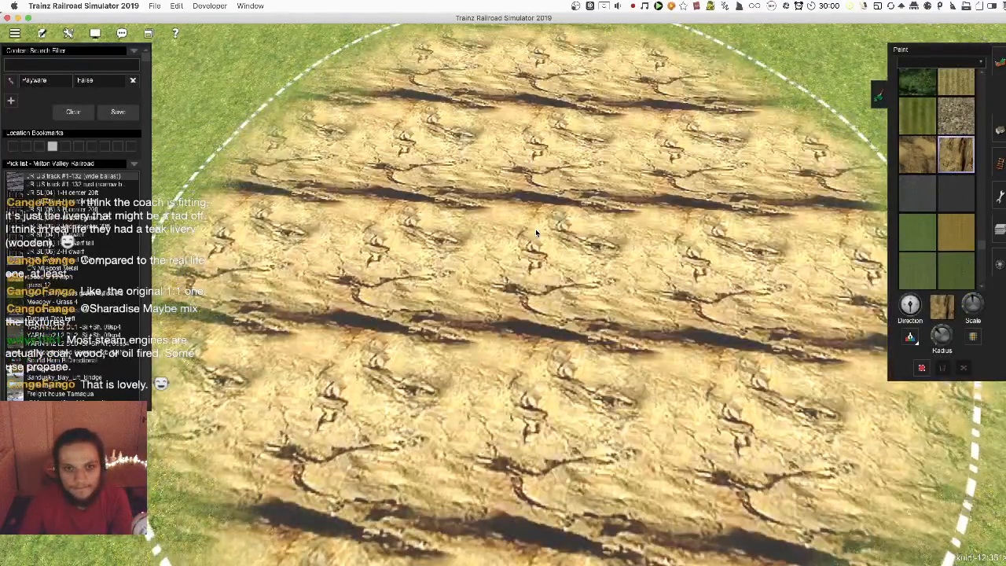
pyautogui.press('super+z')
pyautogui.click(948, 121)
pyautogui.moveTo(424, 244); pyautogui.dragTo(487, 228)
pyautogui.press('super+z')
# Try the dark green wood texture and the two tree-canopy textures on the open grass, undoing each stroke
pyautogui.scroll(3, 947, 226)
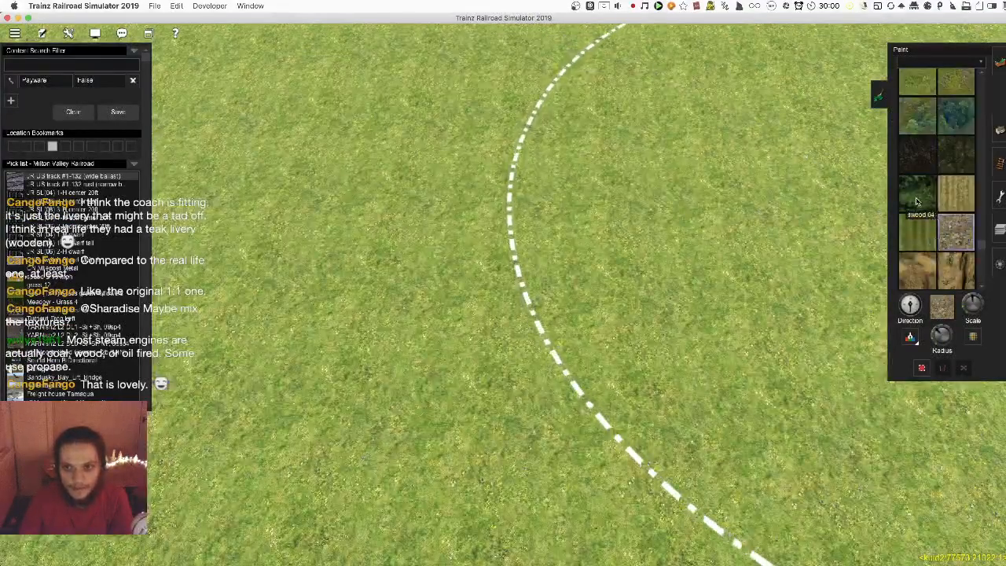
pyautogui.click(916, 202)
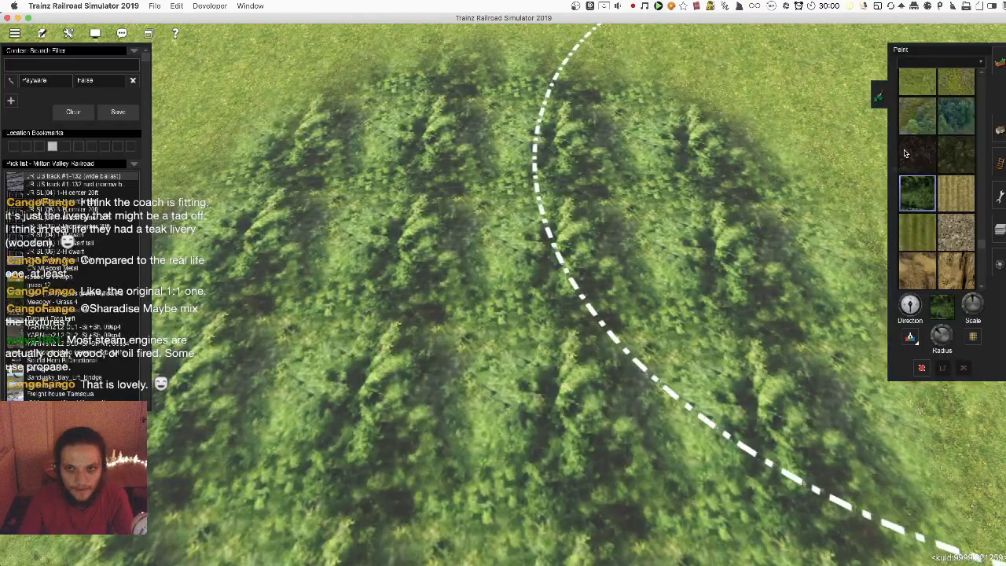
pyautogui.press('super+z')
pyautogui.moveTo(496, 287); pyautogui.dragTo(452, 212)
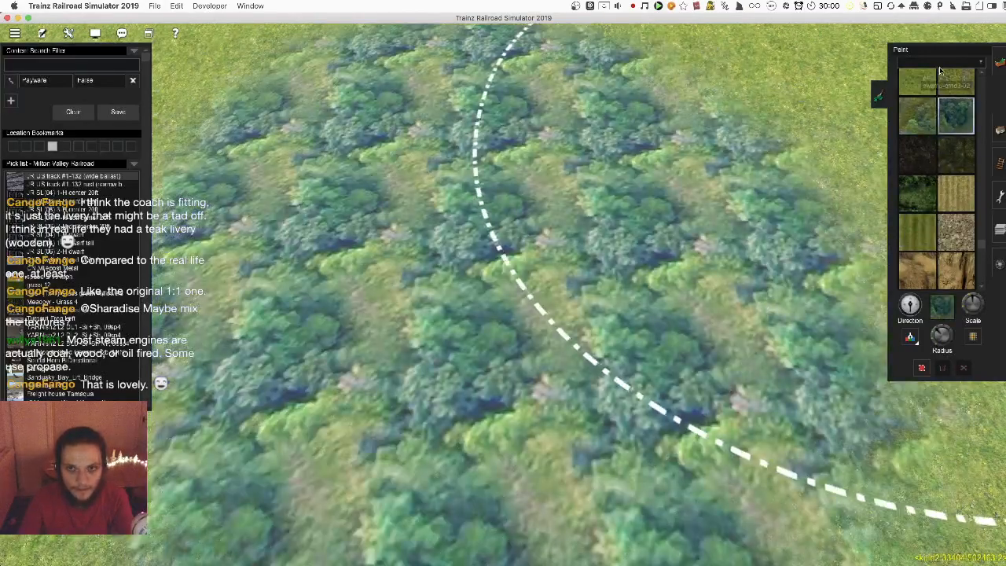
pyautogui.press('super+z')
pyautogui.click(918, 116)
pyautogui.moveTo(566, 197)
pyautogui.mouseDown()
pyautogui.moveTo(471, 154)
pyautogui.moveTo(516, 304)
pyautogui.mouseUp()
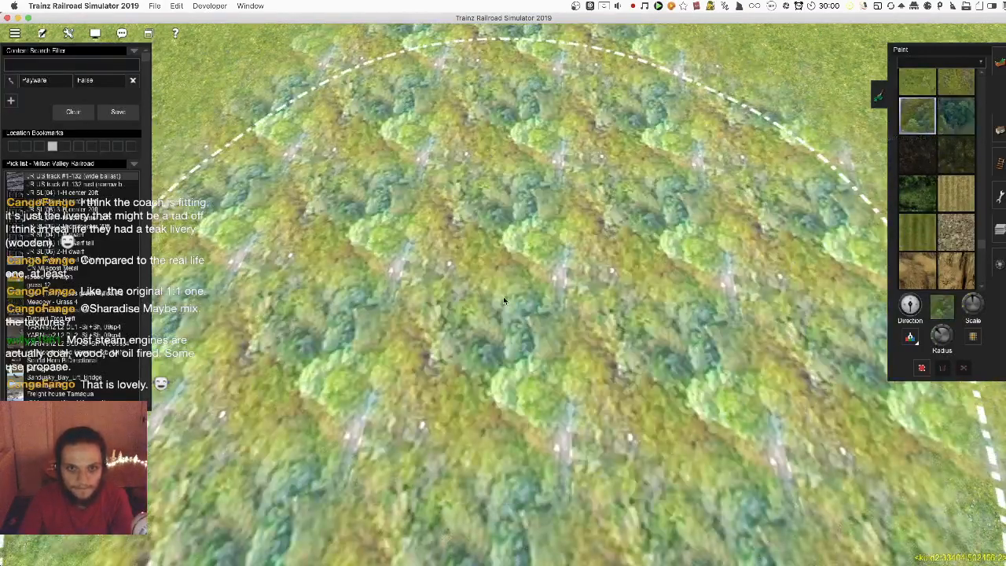
pyautogui.press('super+z')
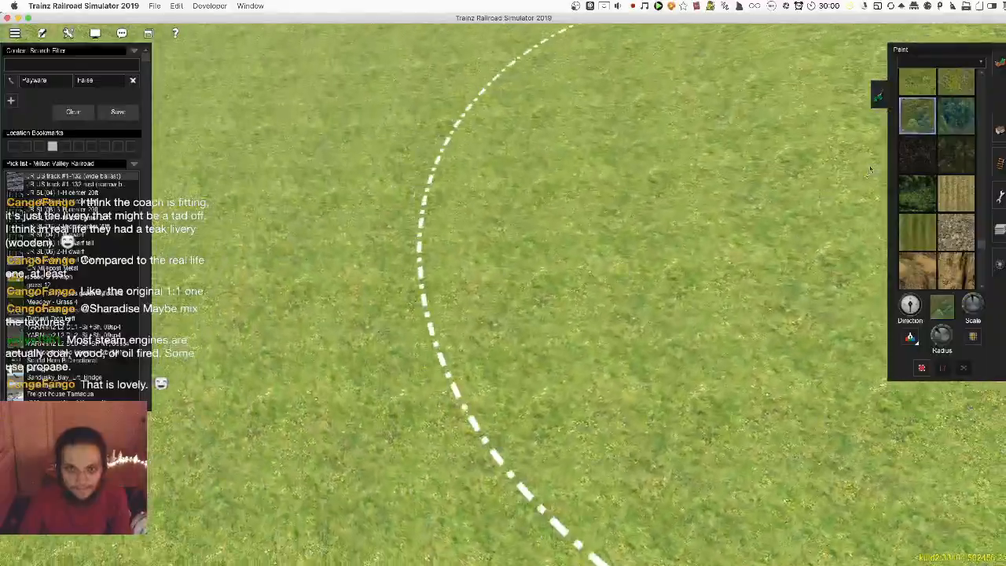
# Try the brown SweetGrass 1 texture on the open grass, inspect it near and far, and undo the stroke
pyautogui.click(917, 154)
pyautogui.click(719, 196)
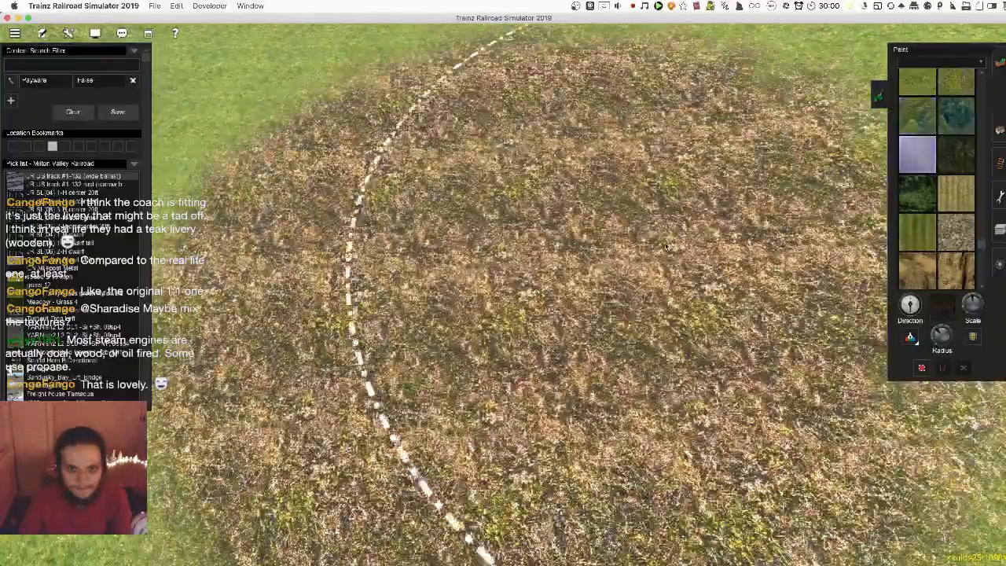
pyautogui.scroll(5, 720, 197)
pyautogui.scroll(-8, 719, 197)
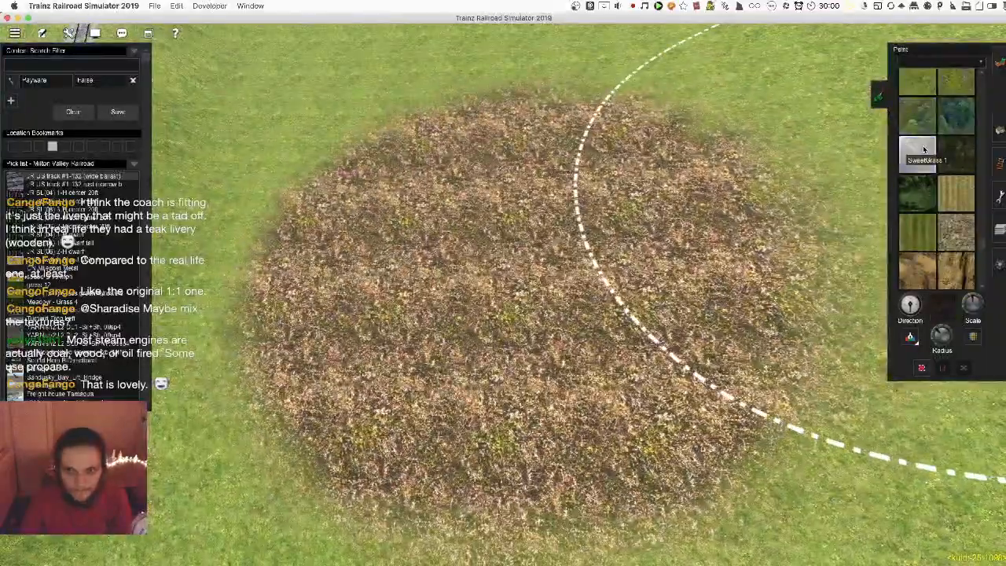
pyautogui.press('super+z')
# Try the green grass texture beside SweetGrass 1 on the open grass, inspect it near and far, and undo the stroke
pyautogui.click(954, 158)
pyautogui.click(594, 263)
pyautogui.scroll(5, 468, 202)
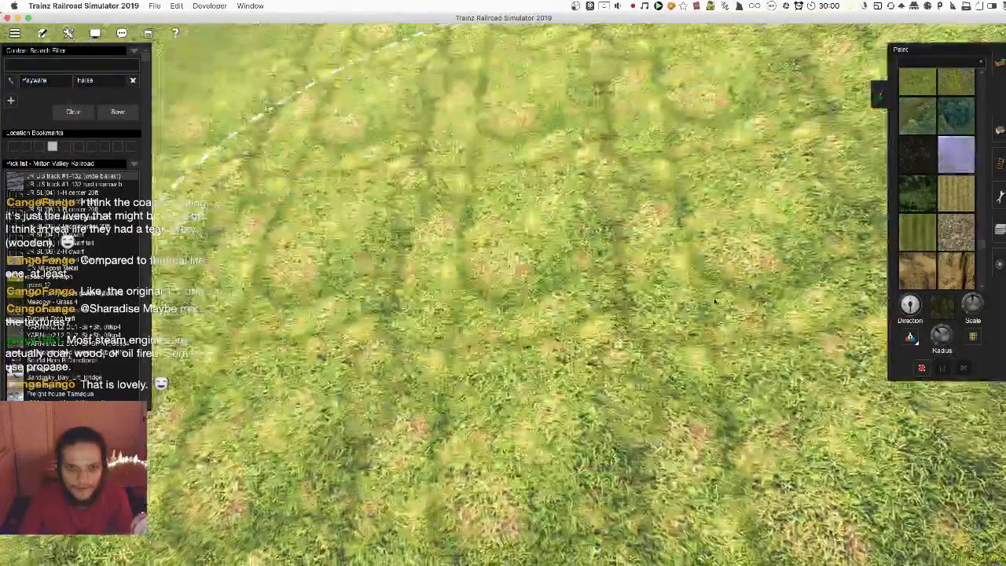
pyautogui.scroll(-5, 652, 322)
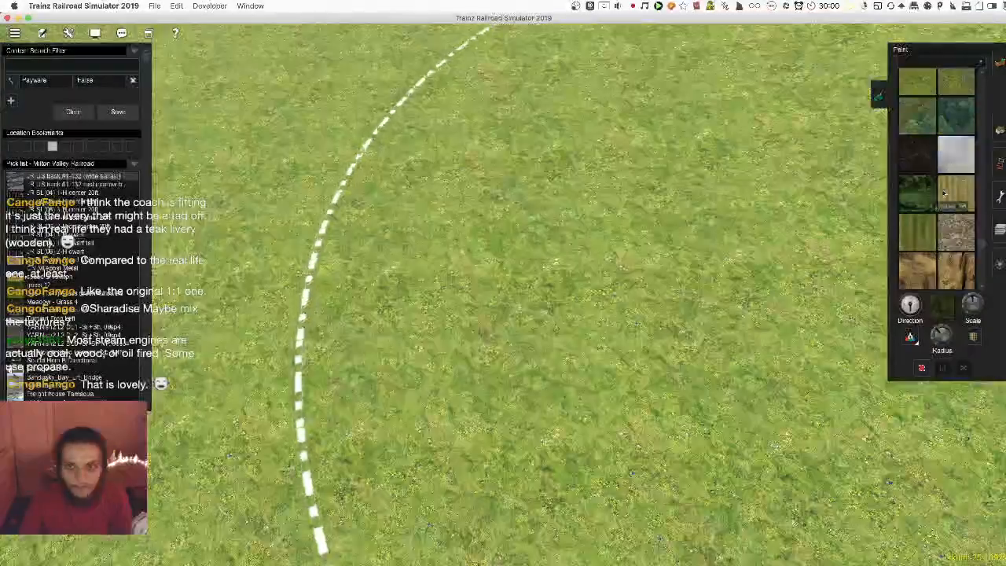
# Browse the palette for a rocky texture, try the grey stone1 texture on the open grass, and undo the stroke
pyautogui.scroll(-3, 944, 192)
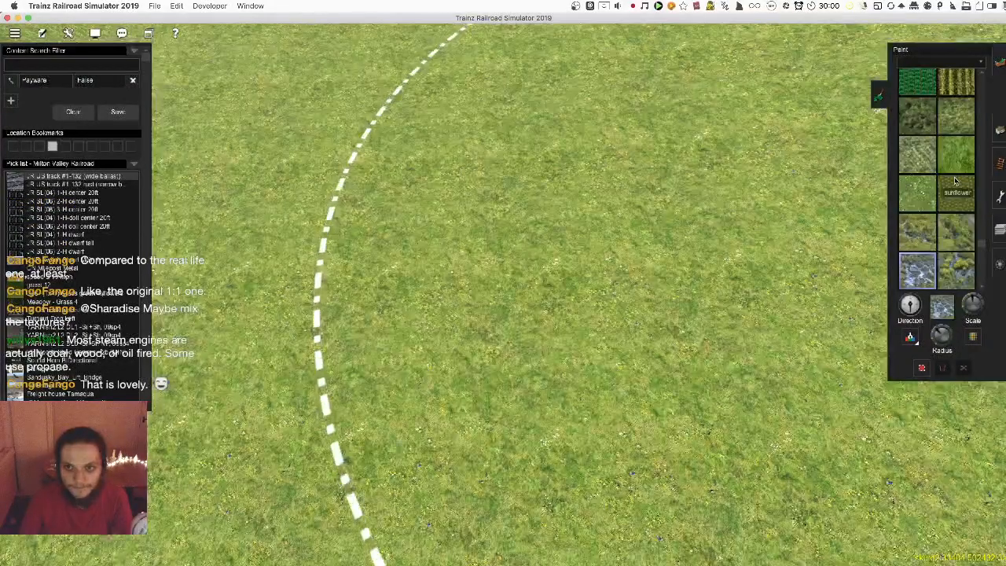
pyautogui.scroll(3, 955, 182)
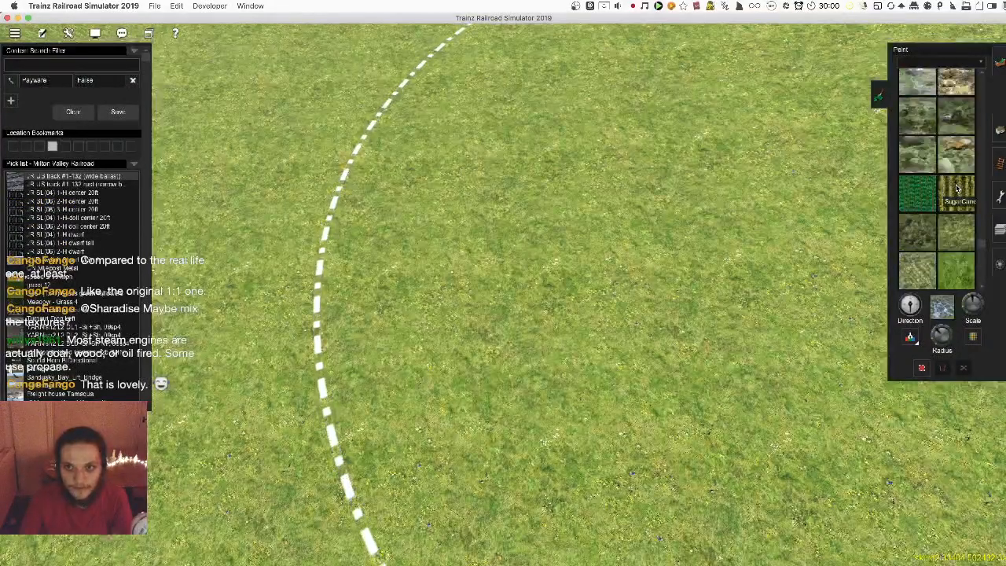
pyautogui.scroll(-4, 957, 191)
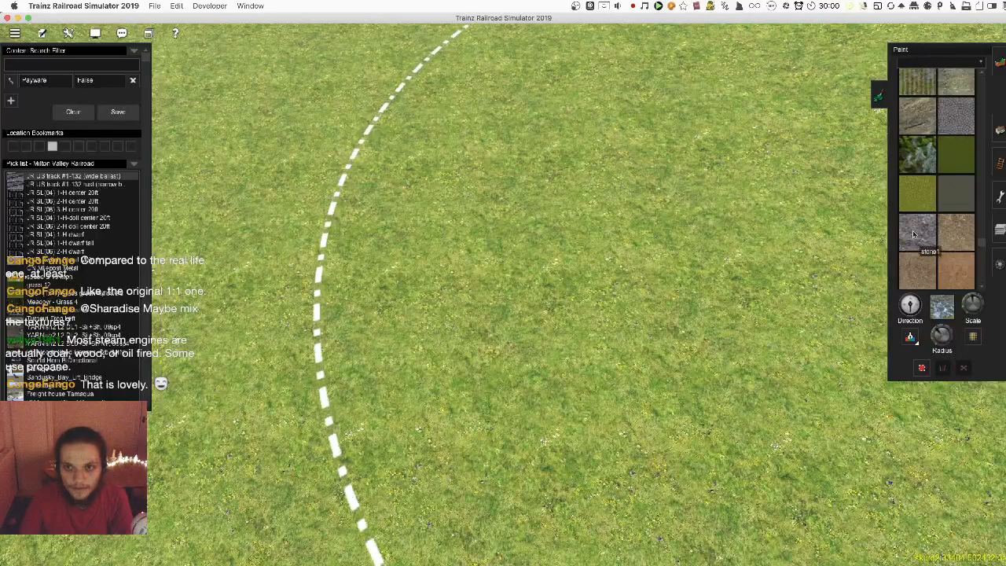
pyautogui.moveTo(553, 130); pyautogui.dragTo(599, 231)
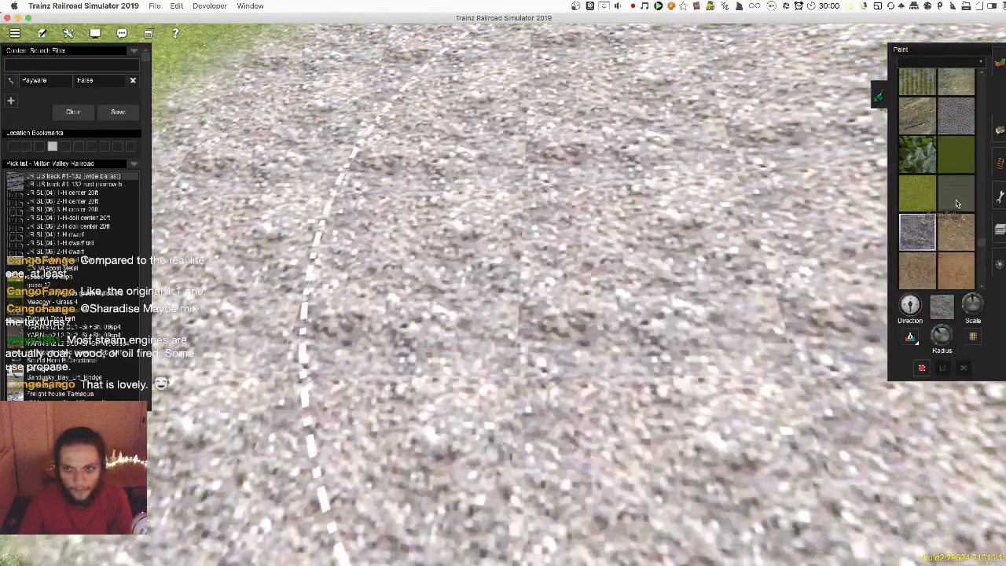
pyautogui.press('super+z')
# Try the mossy rock texture with green plants on the open grass, inspect it near and far, and undo the stroke
pyautogui.click(917, 164)
pyautogui.moveTo(611, 285)
pyautogui.mouseDown()
pyautogui.moveTo(549, 303)
pyautogui.moveTo(544, 292)
pyautogui.mouseUp()
pyautogui.scroll(5, 544, 271)
pyautogui.scroll(-5, 542, 244)
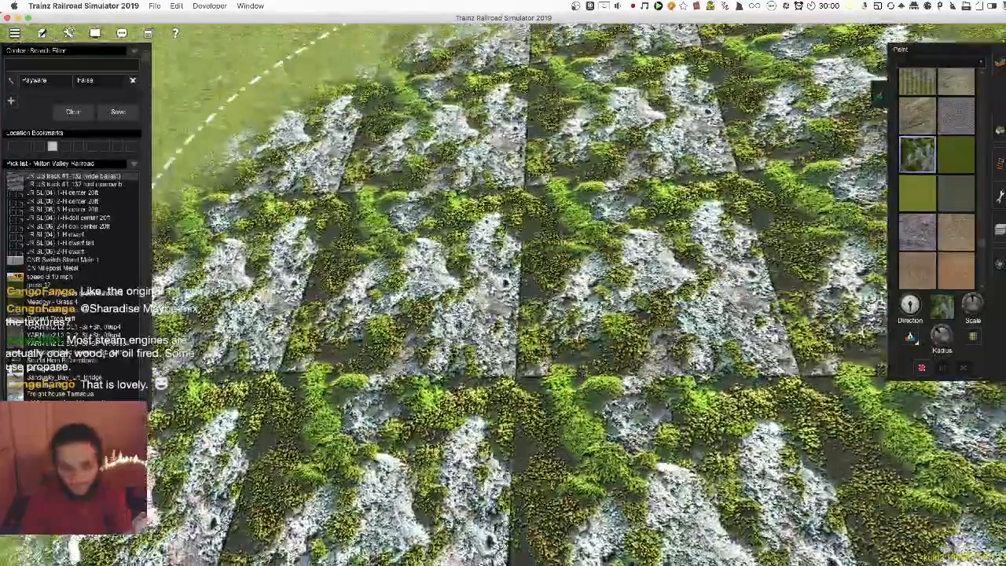
pyautogui.press('super+z')
# Try the white texture with dark speckles on the open grass and undo the stroke
pyautogui.scroll(3, 948, 151)
pyautogui.scroll(-6, 950, 180)
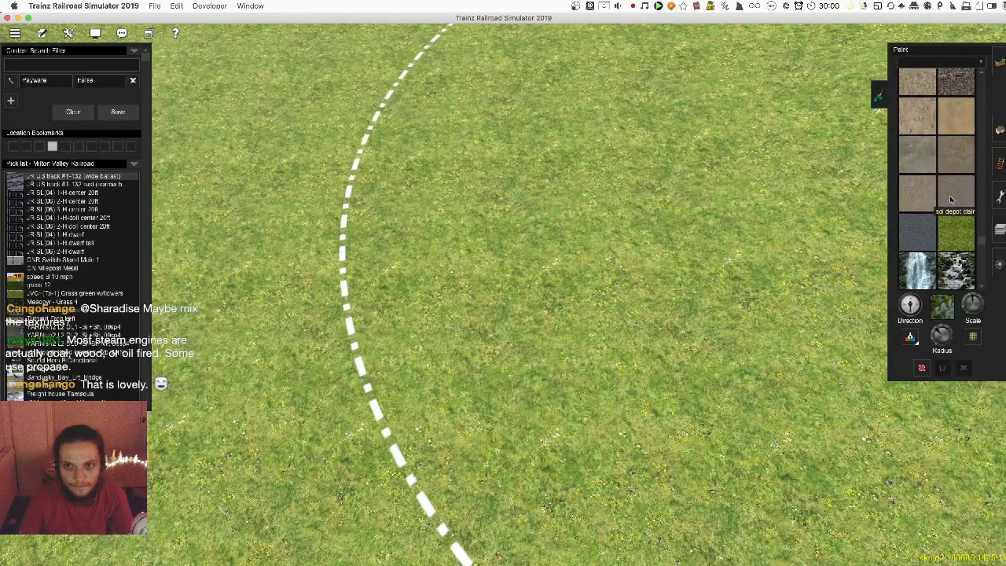
pyautogui.scroll(-6, 950, 197)
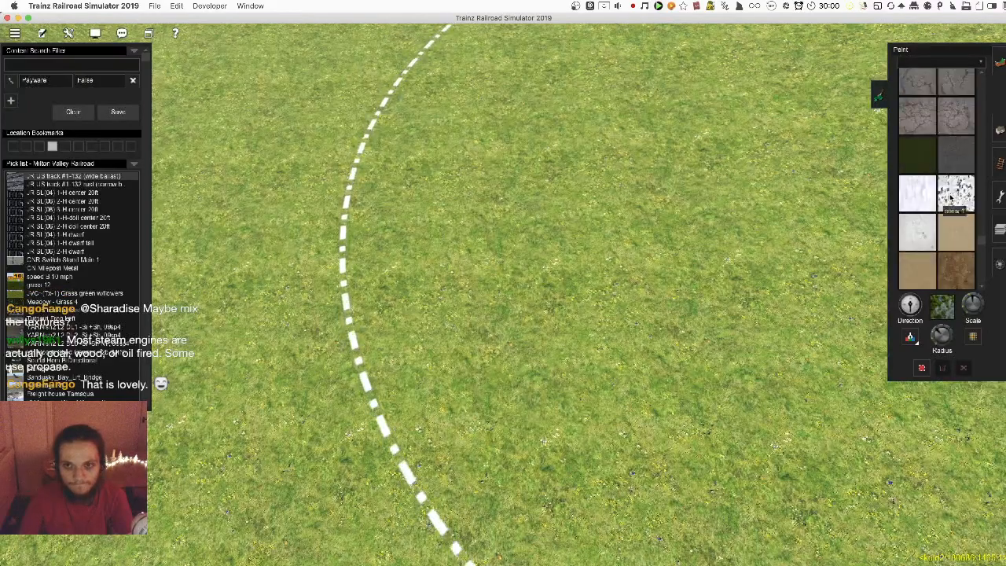
pyautogui.scroll(-3, 947, 198)
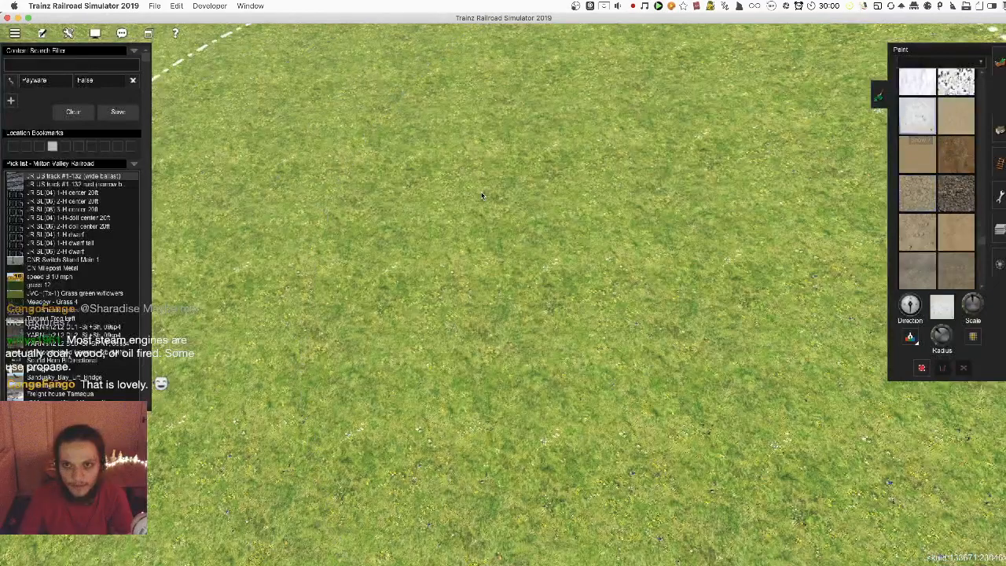
pyautogui.scroll(3, 949, 199)
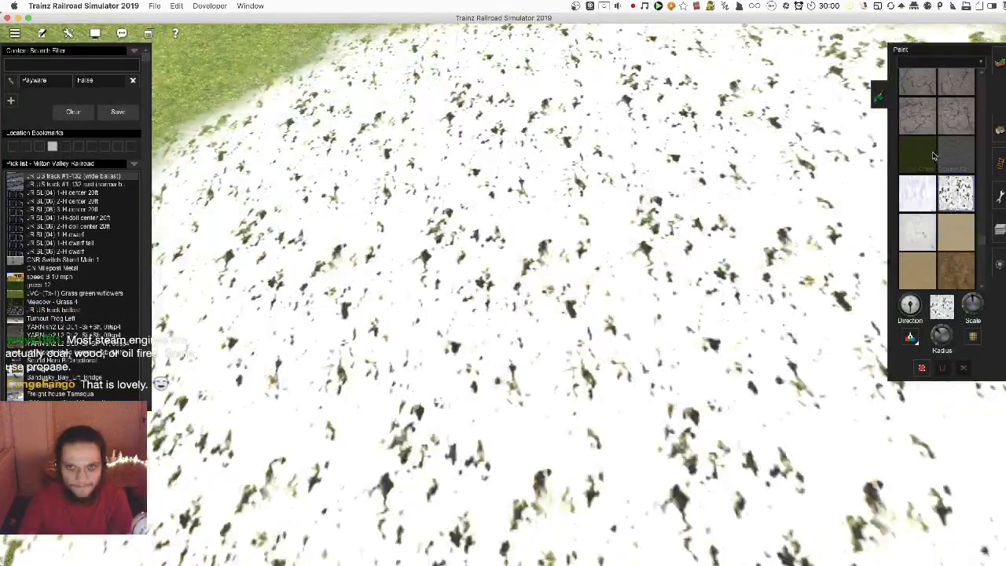
pyautogui.scroll(3, 954, 194)
# Try the light brown SNC Ploughed Field texture on the open grass and undo the stroke
pyautogui.scroll(3, 954, 194)
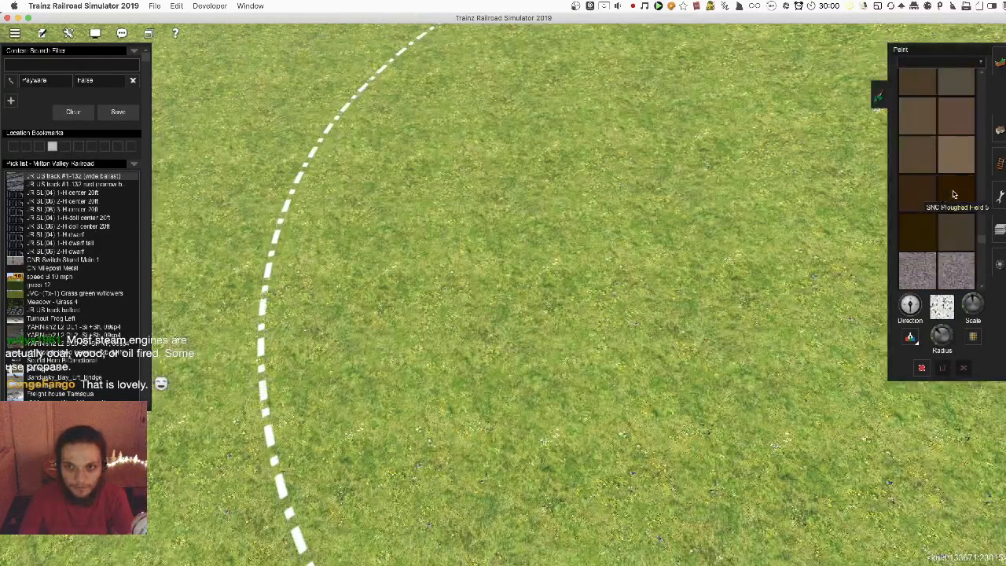
pyautogui.click(953, 156)
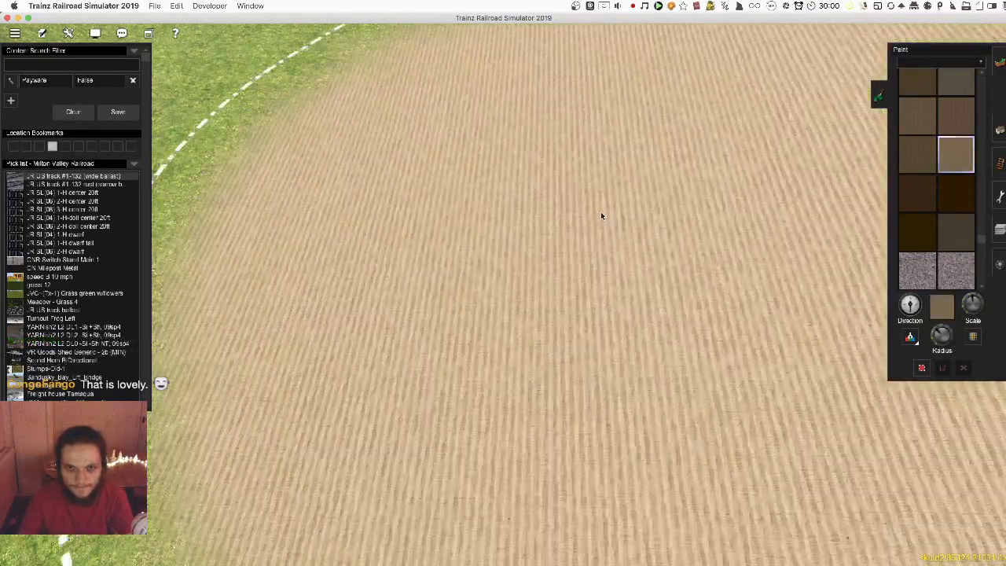
pyautogui.press('super+z')
# Try the white rock texture and the light grey SGT59 texture on the open grass, undoing both strokes
pyautogui.scroll(5, 928, 173)
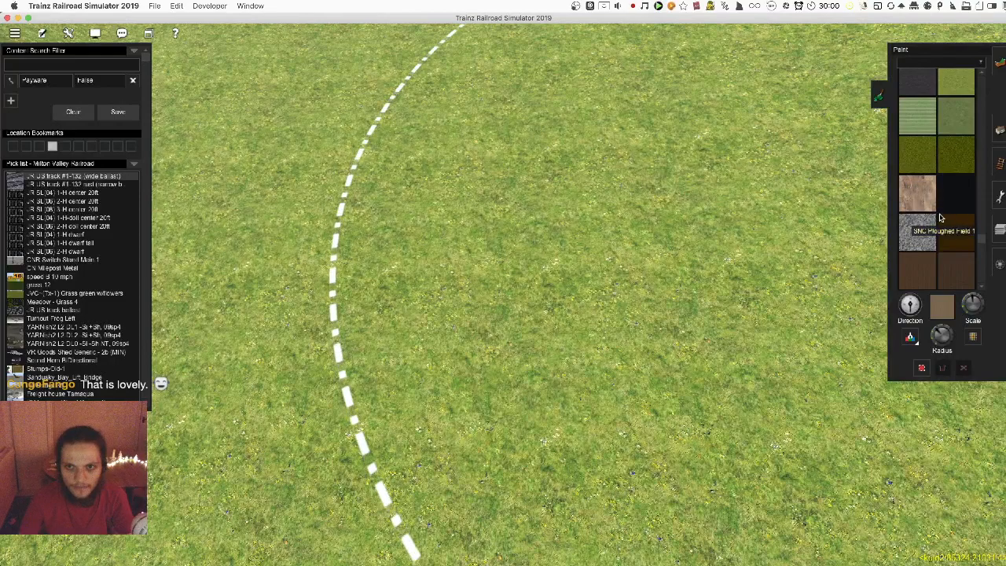
pyautogui.scroll(-5, 939, 213)
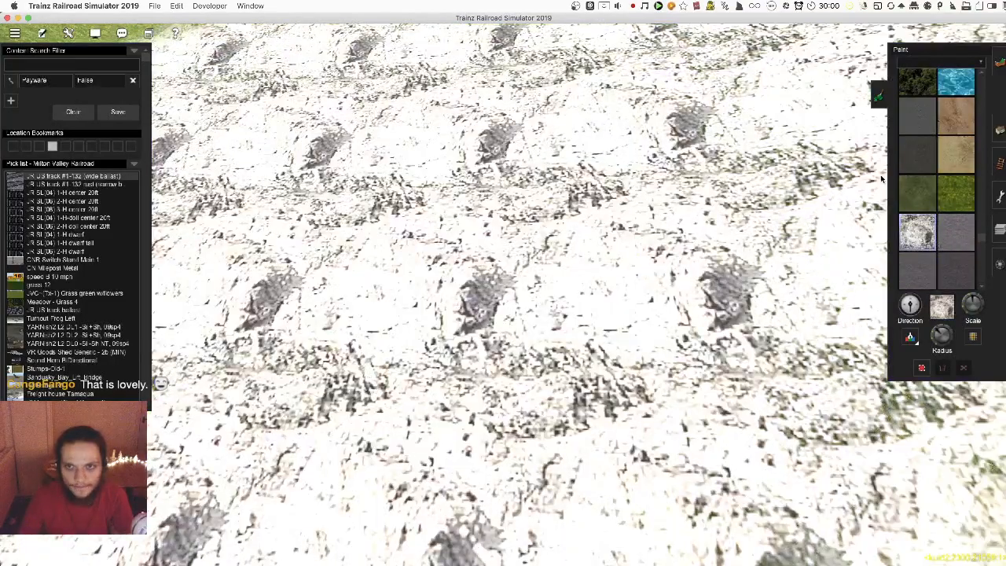
pyautogui.scroll(-5, 935, 202)
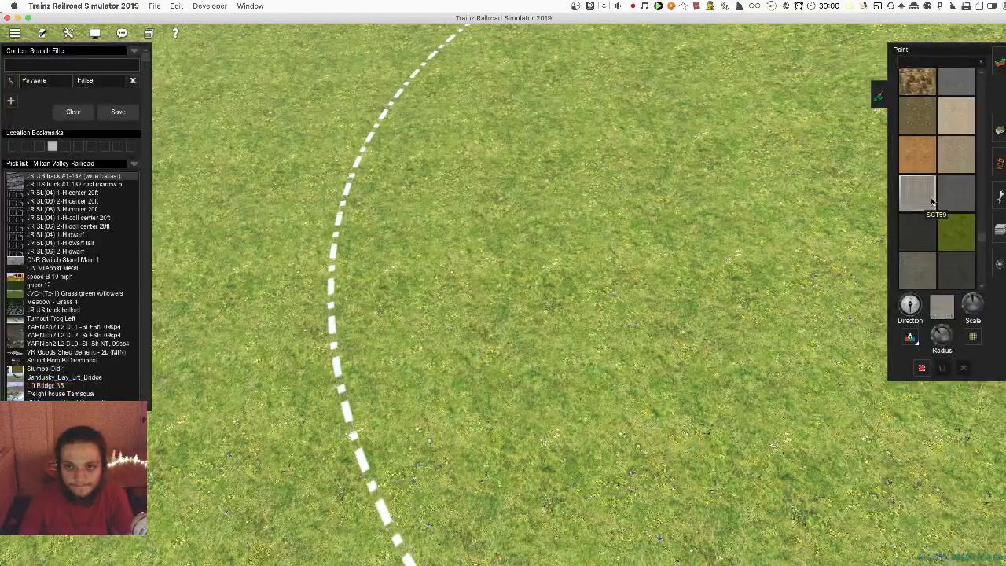
pyautogui.click(521, 306)
pyautogui.press('super+z')
# Try the speckled olive-brown texture among the SGT textures on the open grass and undo the stroke
pyautogui.scroll(3, 931, 203)
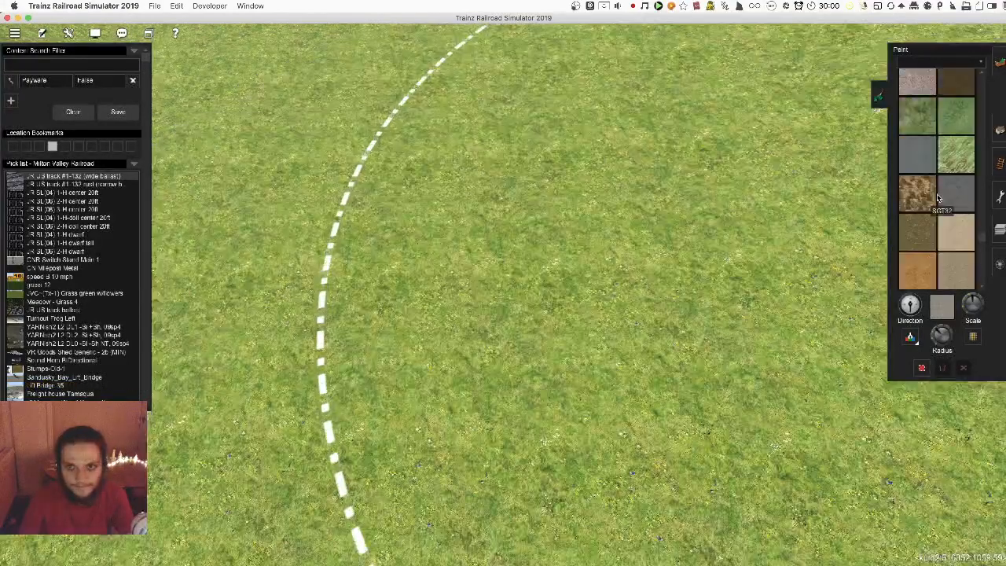
pyautogui.click(510, 272)
pyautogui.press('super+z')
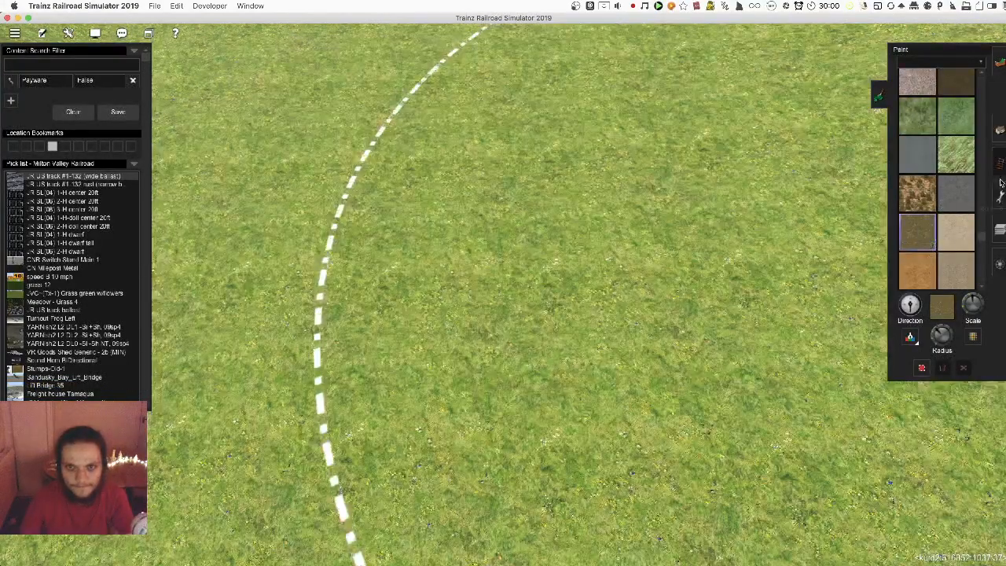
# Try the grey SeasonalGravel texture and the olive-brown texture above it on the open grass, undoing both strokes
pyautogui.scroll(6, 951, 189)
pyautogui.scroll(3, 950, 188)
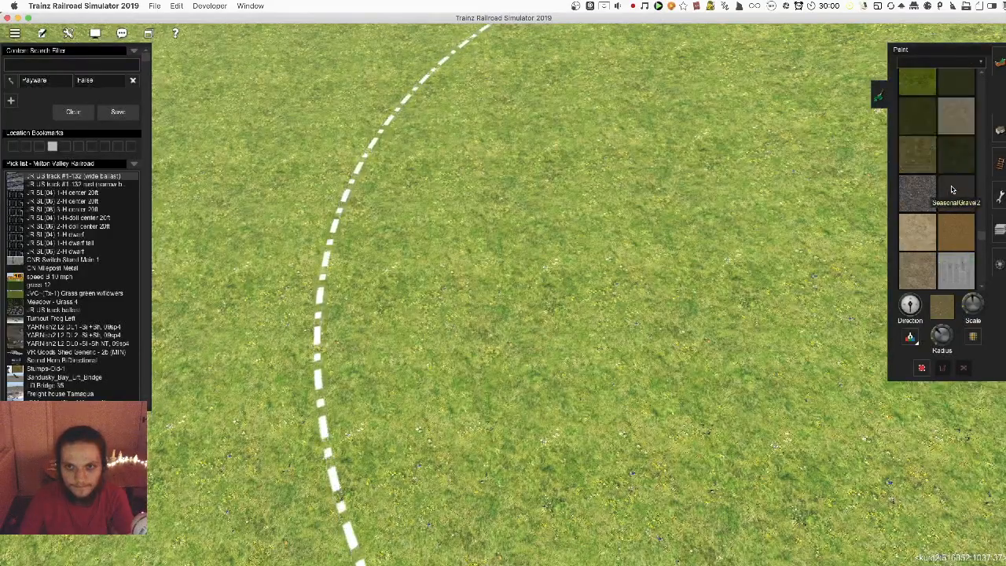
pyautogui.click(930, 206)
pyautogui.click(604, 254)
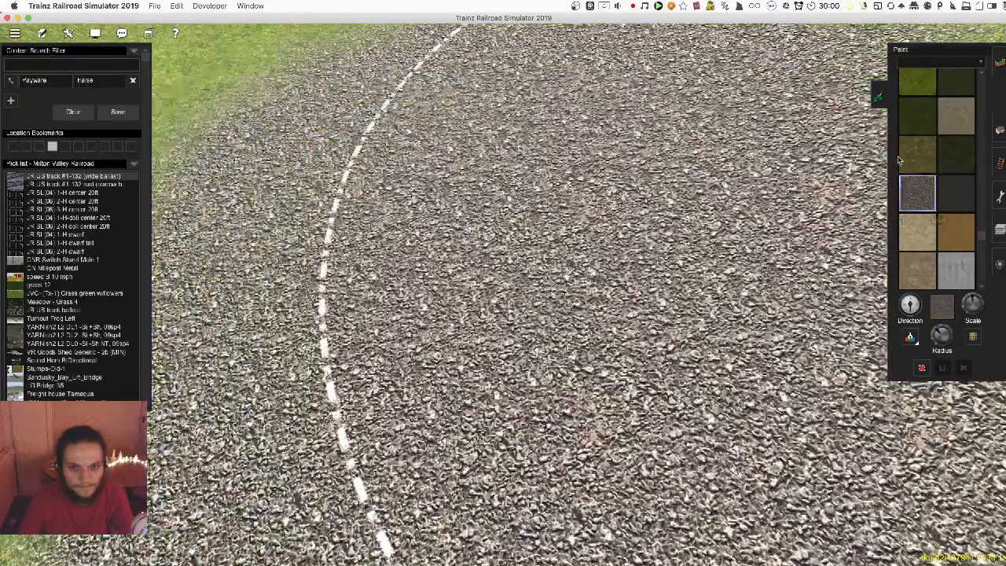
pyautogui.press('super+z')
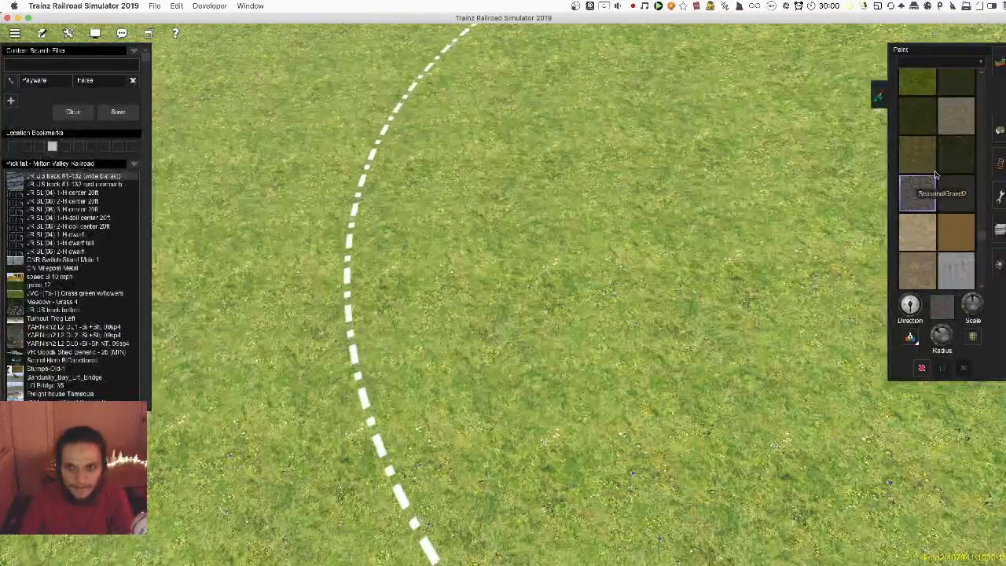
pyautogui.click(455, 249)
pyautogui.press('super+z')
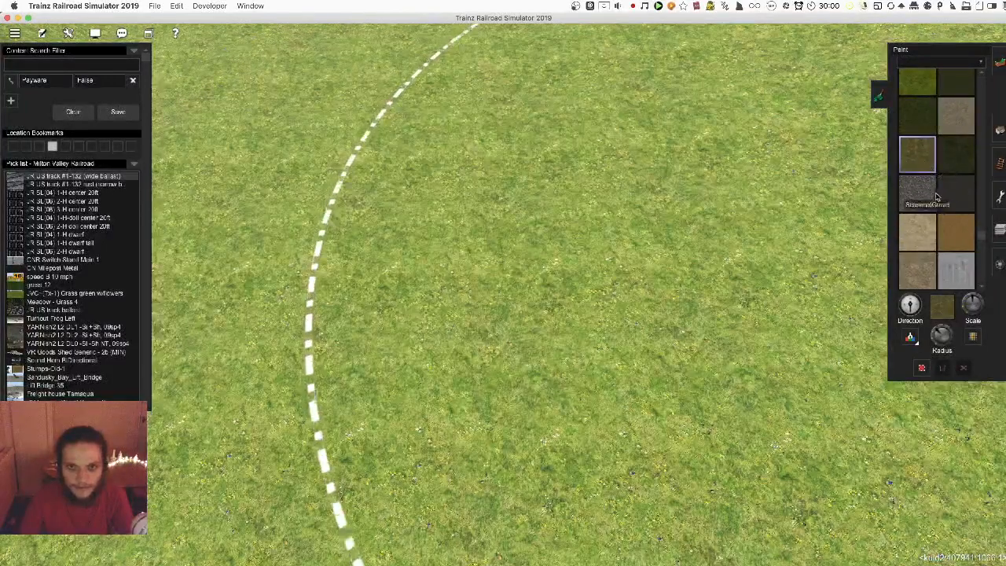
# Try the dark seasonal texture with white flowers on the open grass, inspect it near and far, and undo the stroke
pyautogui.scroll(5, 948, 200)
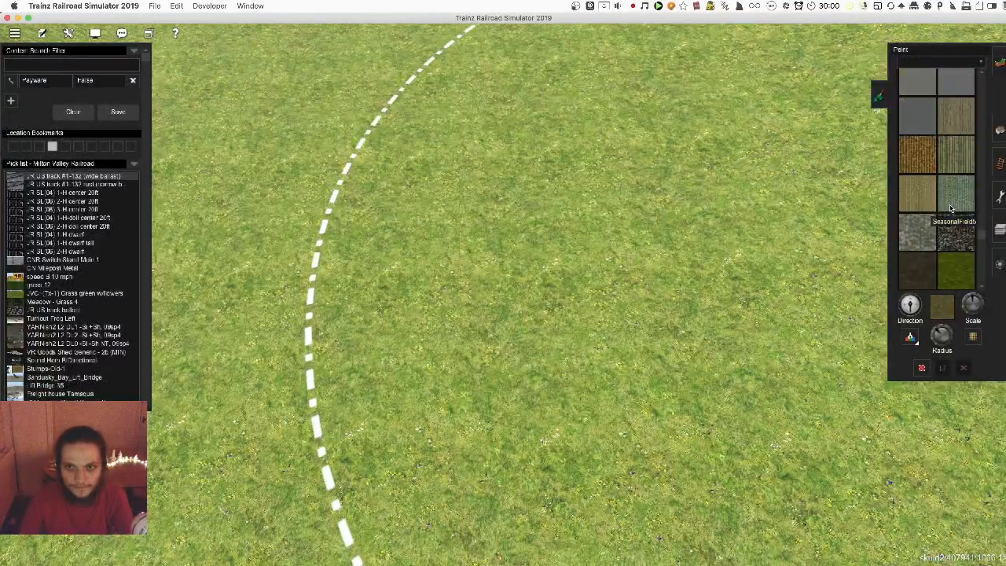
pyautogui.moveTo(503, 299); pyautogui.dragTo(849, 271)
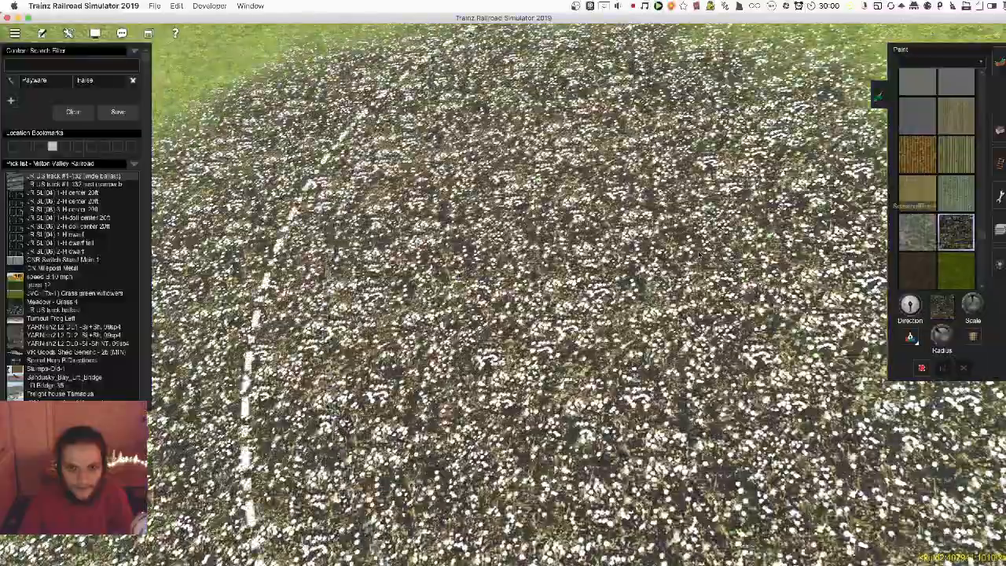
pyautogui.scroll(5, 861, 271)
pyautogui.scroll(-8, 519, 295)
pyautogui.scroll(8, 519, 295)
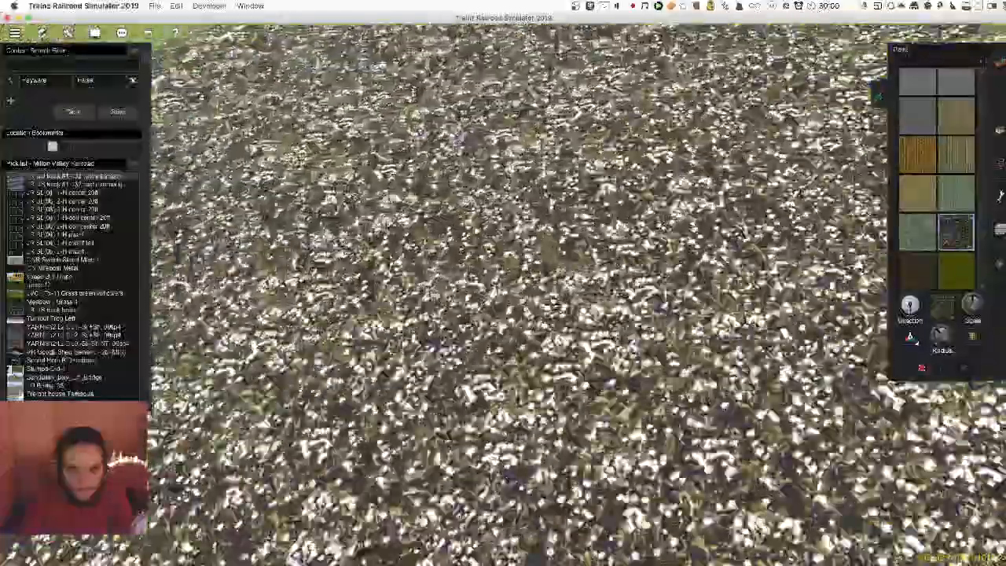
pyautogui.scroll(-6, 519, 295)
pyautogui.press('super+z')
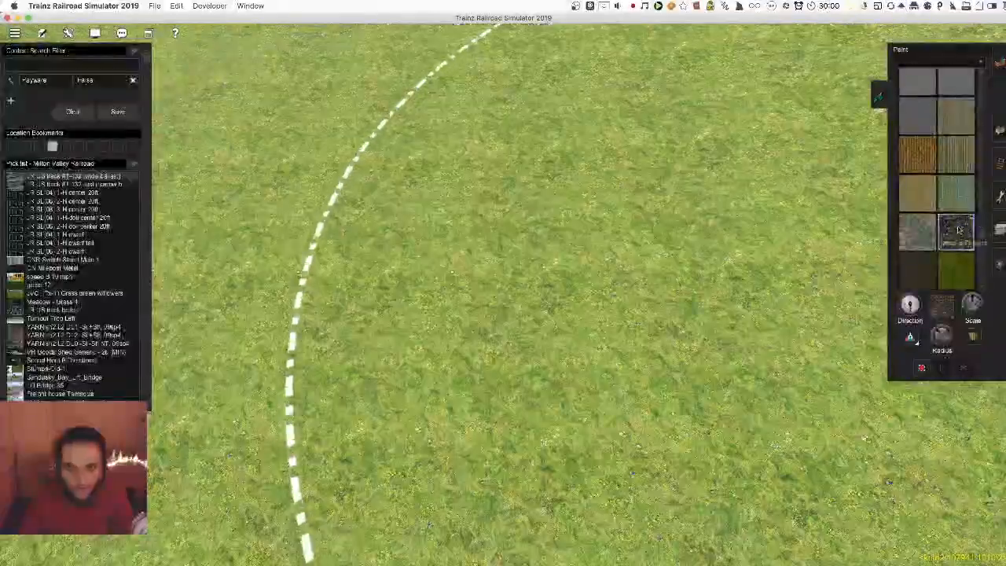
# Try the brown SC-rocks3ballast texture on the open grass and undo the stroke
pyautogui.scroll(3, 957, 230)
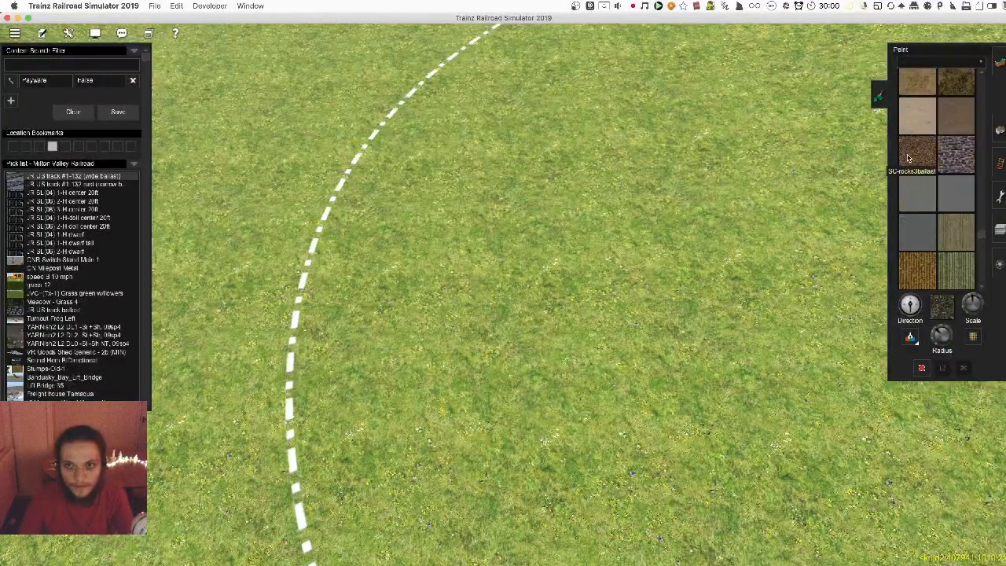
pyautogui.click(445, 244)
pyautogui.press('super+z')
# Try the orange-brown scrub texture and the yellow-green scrub texture with sandy patches on the open grass, undoing both strokes
pyautogui.scroll(3, 944, 198)
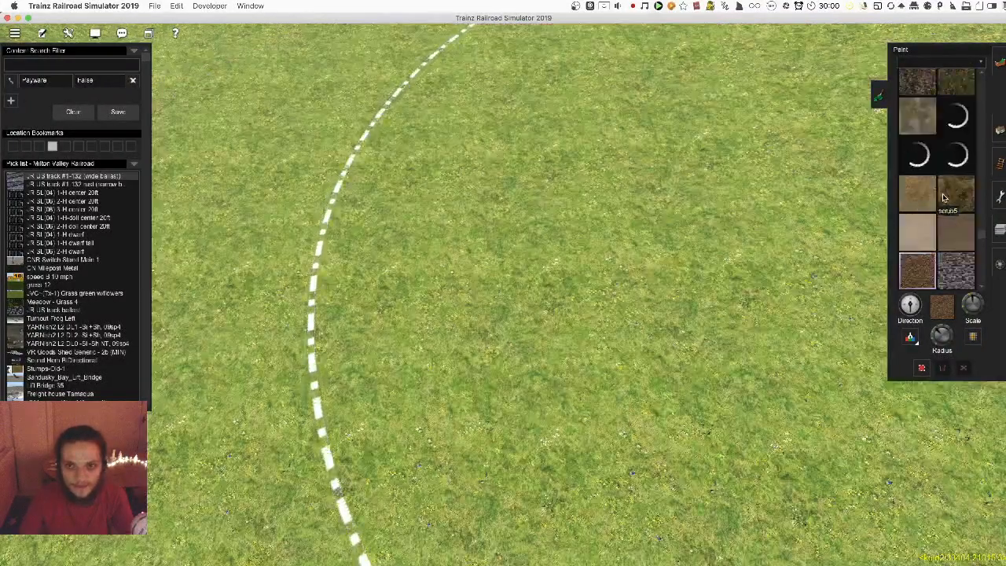
pyautogui.click(921, 163)
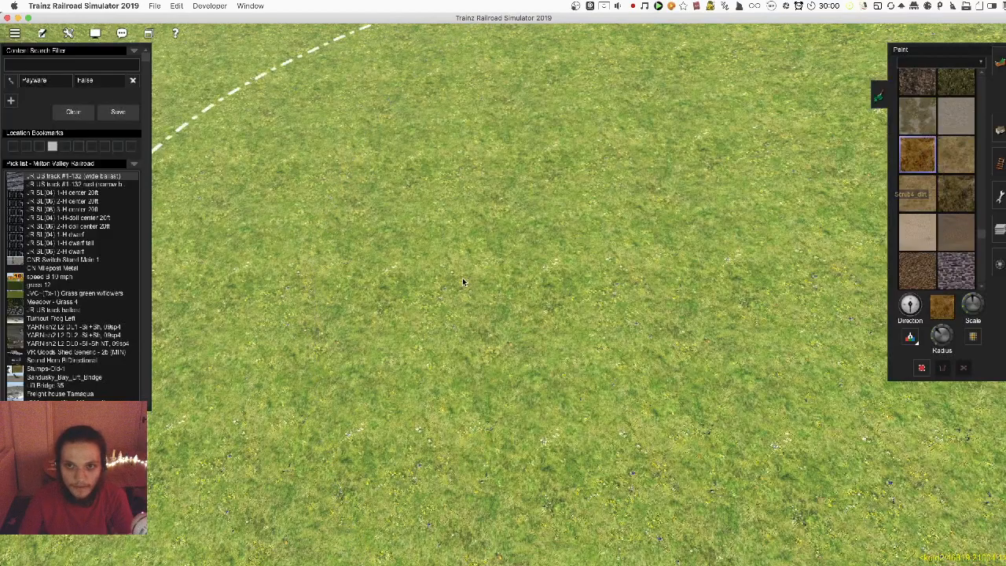
pyautogui.click(461, 292)
pyautogui.press('super+z')
pyautogui.click(916, 122)
pyautogui.click(589, 165)
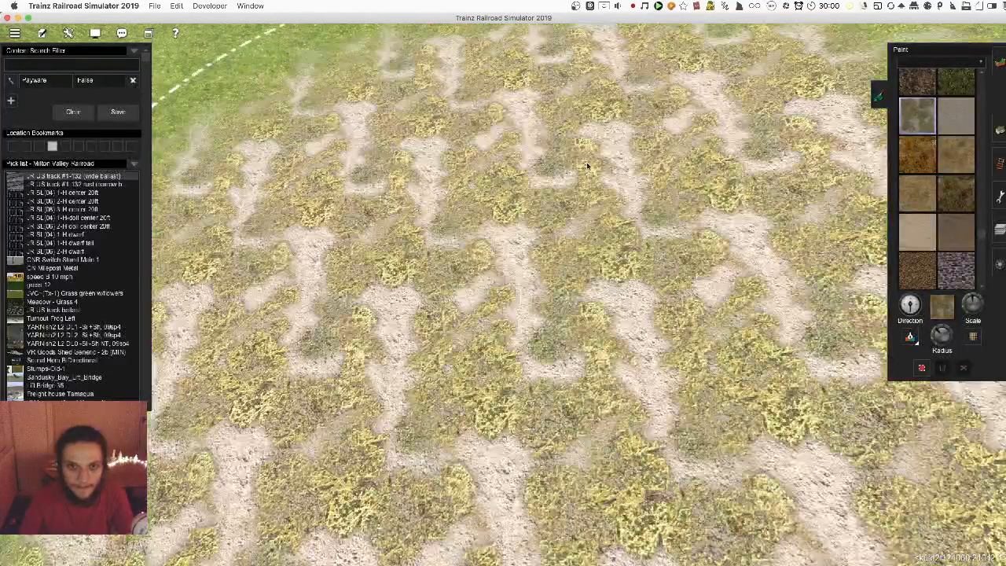
pyautogui.press('super+z')
# Browse to the Schotter gravel textures, try the dark grey one on the open grass, and undo the stroke
pyautogui.scroll(6, 935, 182)
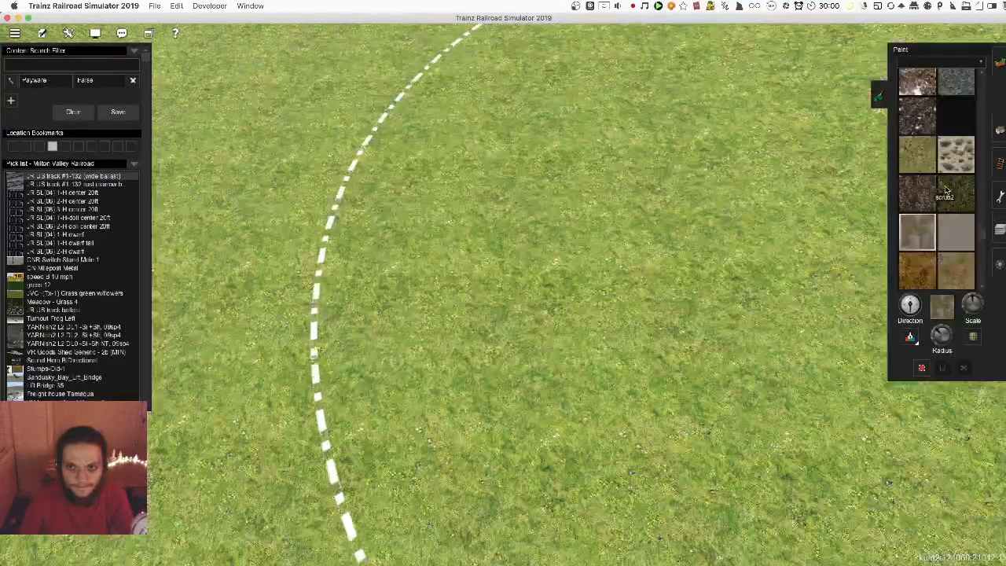
pyautogui.scroll(3, 954, 202)
pyautogui.scroll(3, 954, 202)
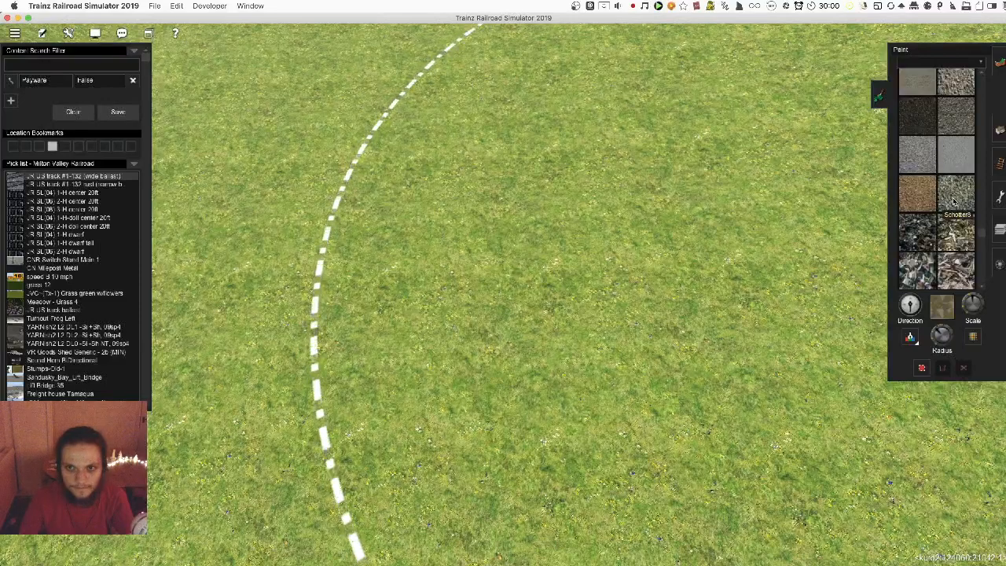
pyautogui.scroll(-3, 955, 189)
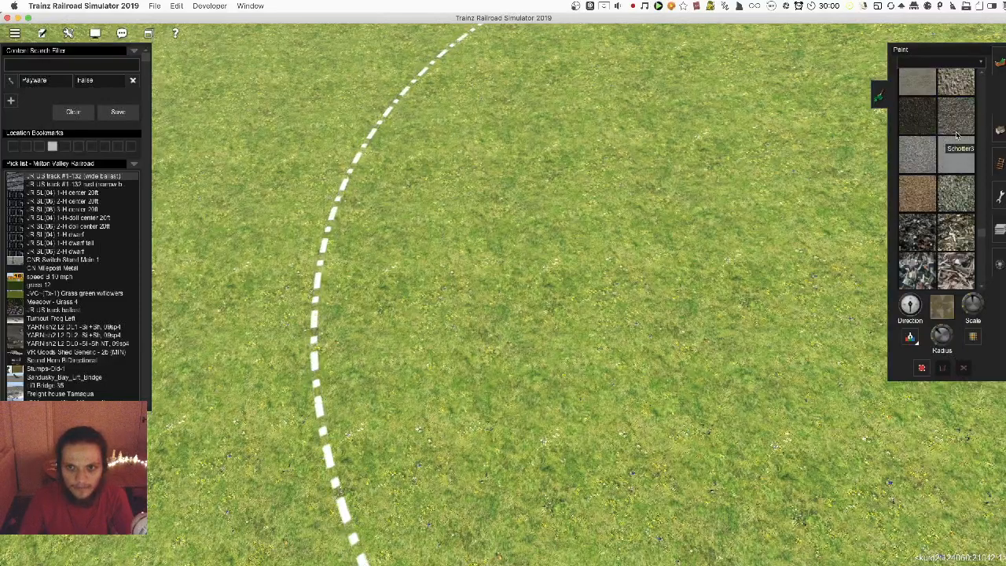
pyautogui.click(958, 134)
pyautogui.moveTo(629, 346); pyautogui.dragTo(499, 228)
pyautogui.press('super+z')
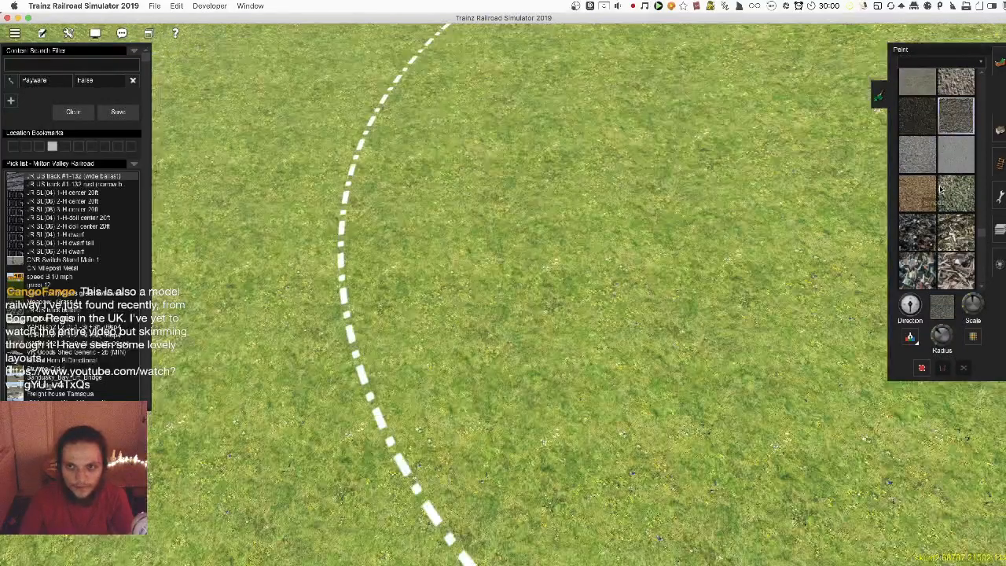
pyautogui.scroll(3, 951, 200)
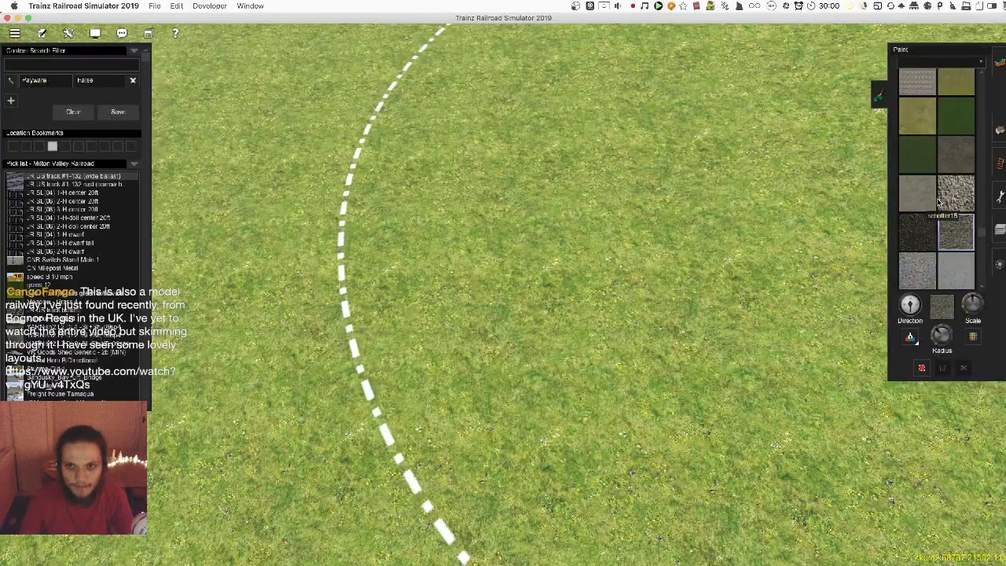
# Browse to the dark grey SAM Ballast texture, try it on the open grass, inspect it near and far, and undo the stroke
pyautogui.scroll(3, 938, 203)
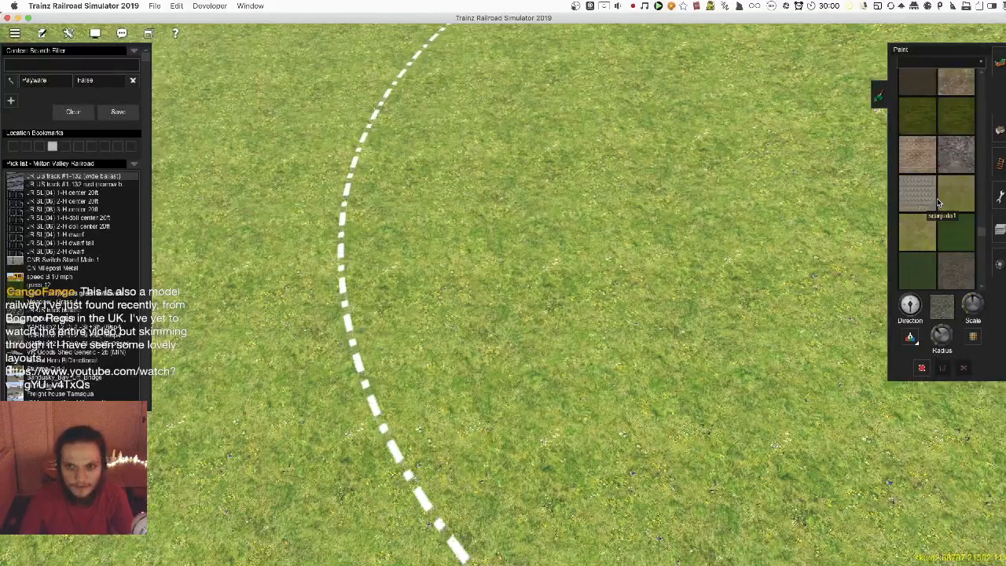
pyautogui.scroll(10, 938, 203)
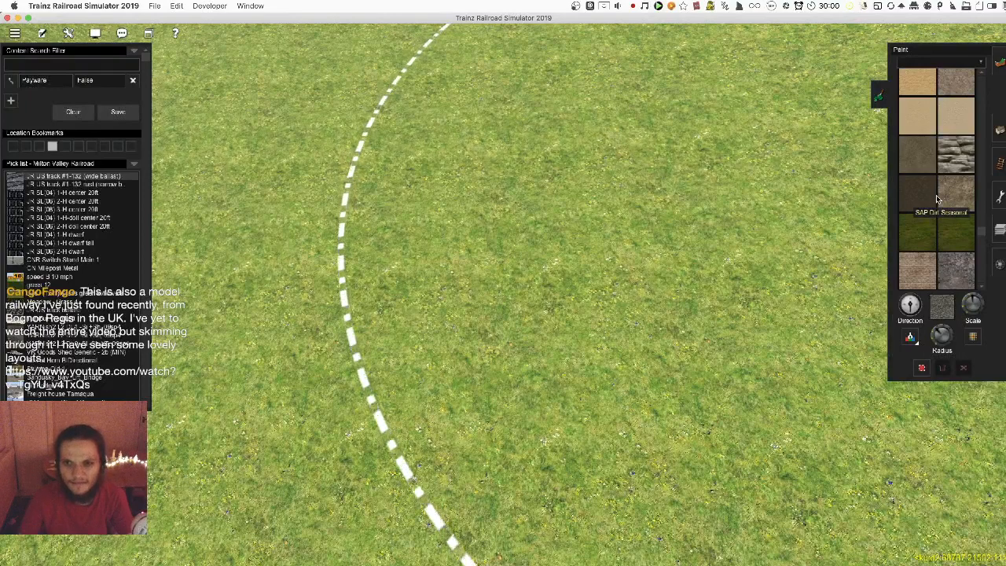
pyautogui.scroll(6, 937, 199)
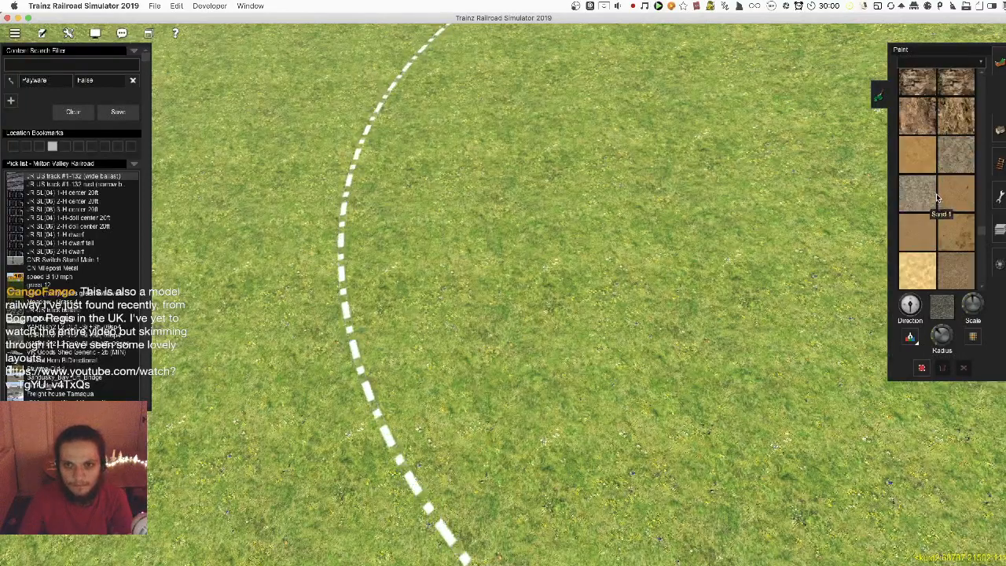
pyautogui.scroll(8, 936, 195)
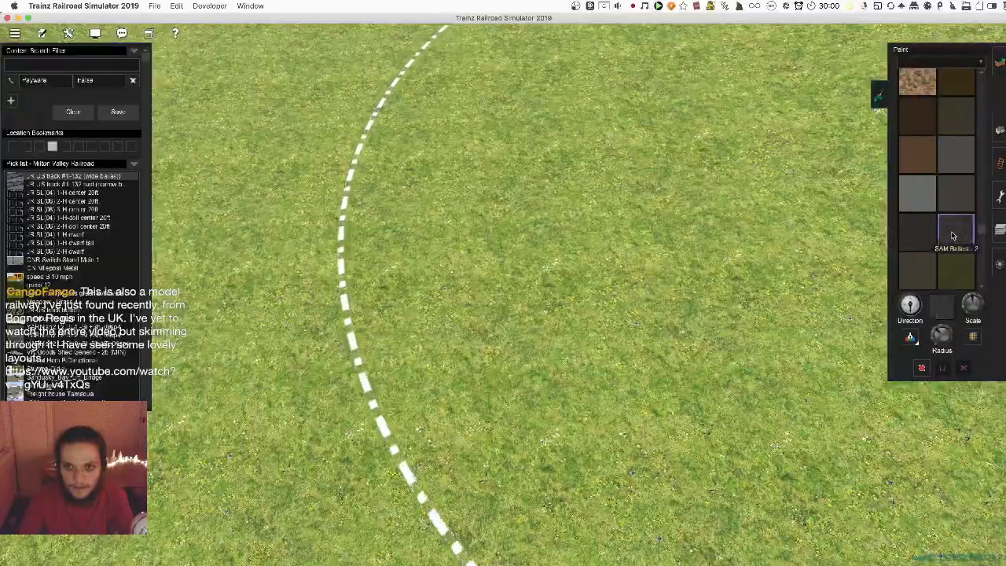
pyautogui.click(499, 202)
pyautogui.scroll(5, 738, 299)
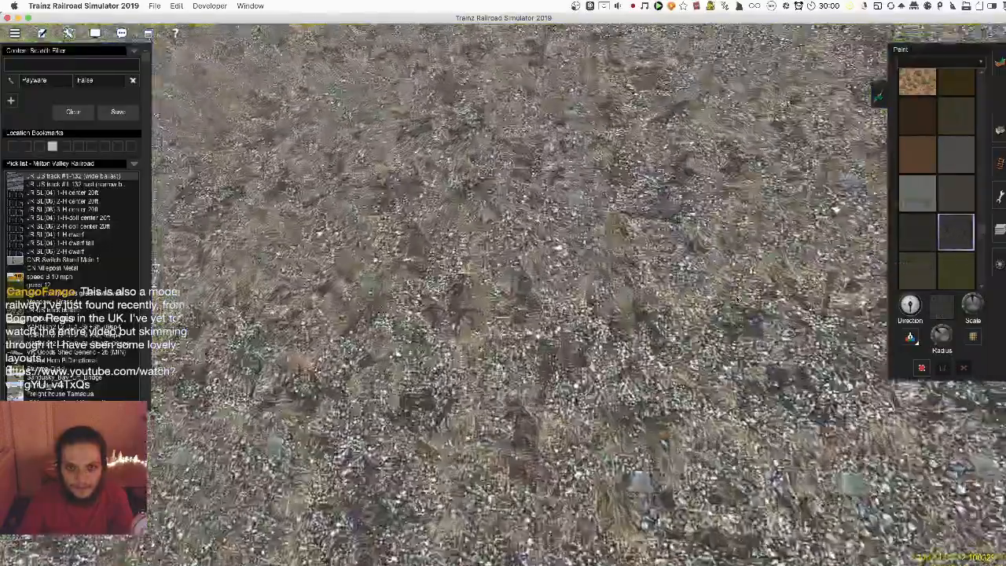
pyautogui.scroll(-5, 619, 277)
pyautogui.scroll(8, 621, 279)
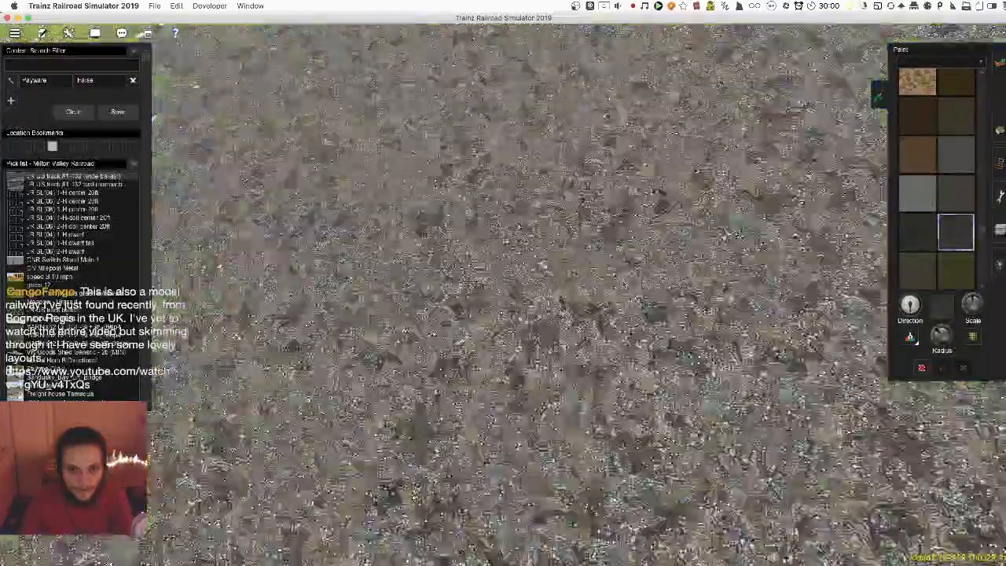
pyautogui.scroll(-5, 624, 283)
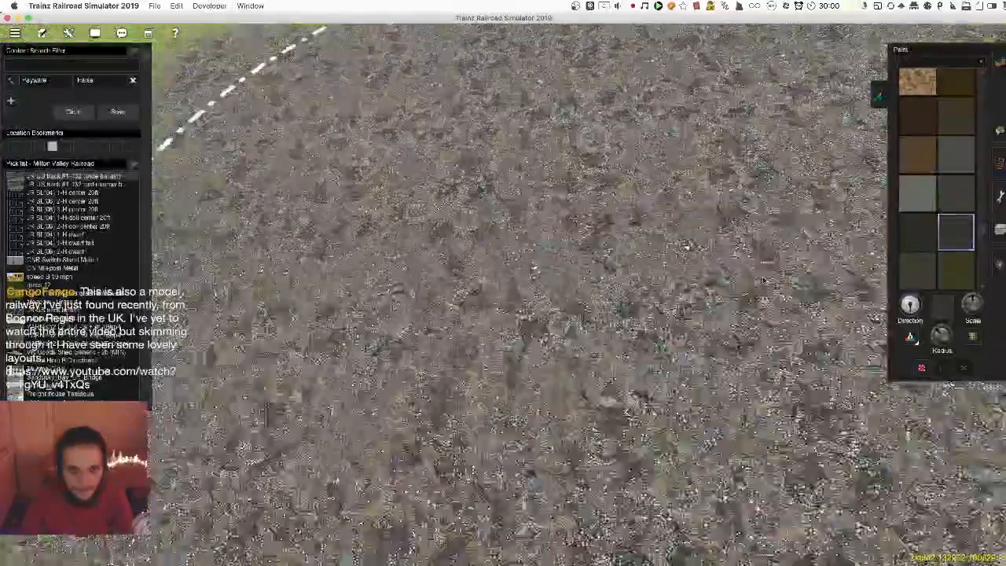
pyautogui.scroll(6, 623, 283)
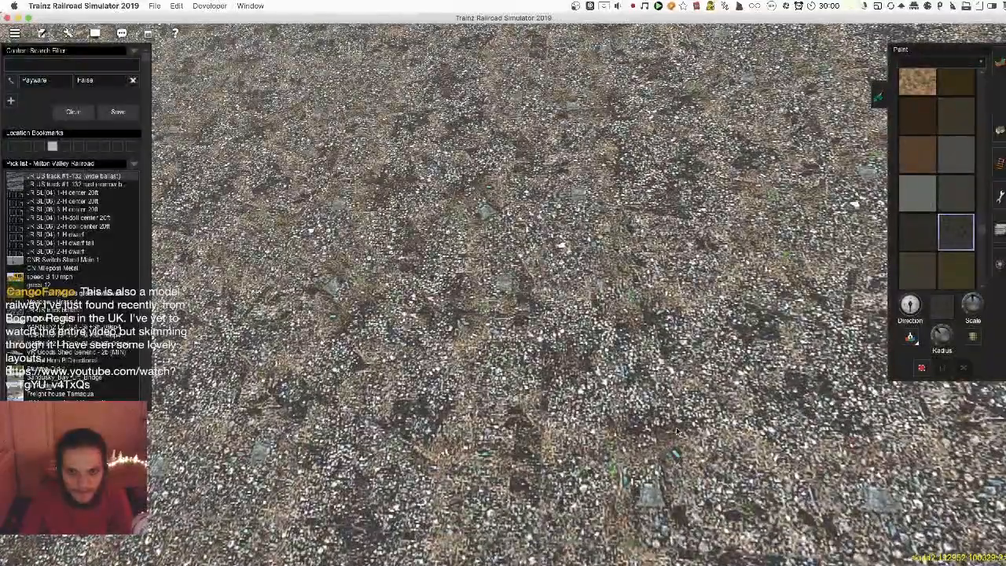
pyautogui.scroll(-8, 566, 483)
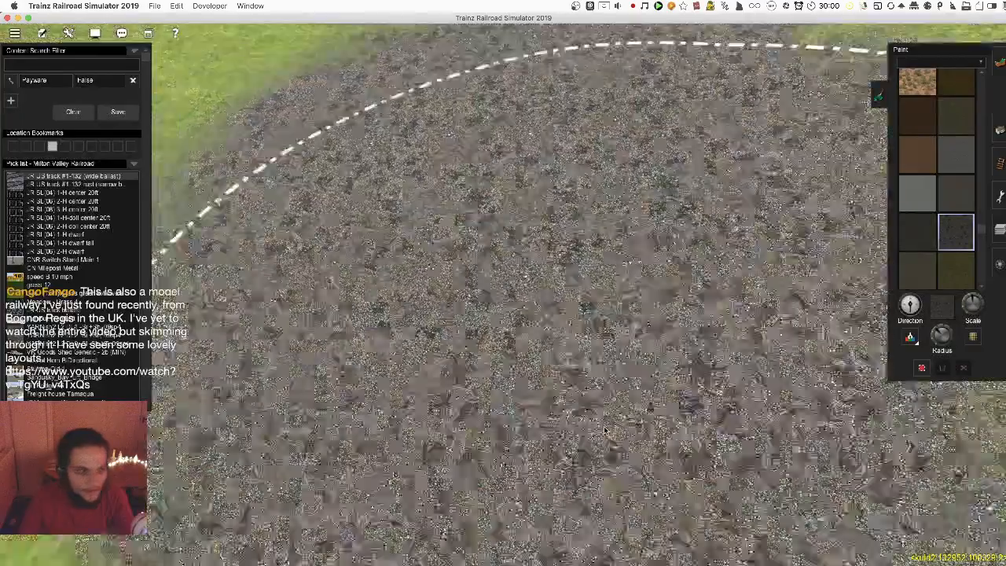
pyautogui.press('super+z')
# Try the reddish-brown scrub ground texture and the grey stony texture on the open grass, undoing both strokes
pyautogui.scroll(-5, 945, 202)
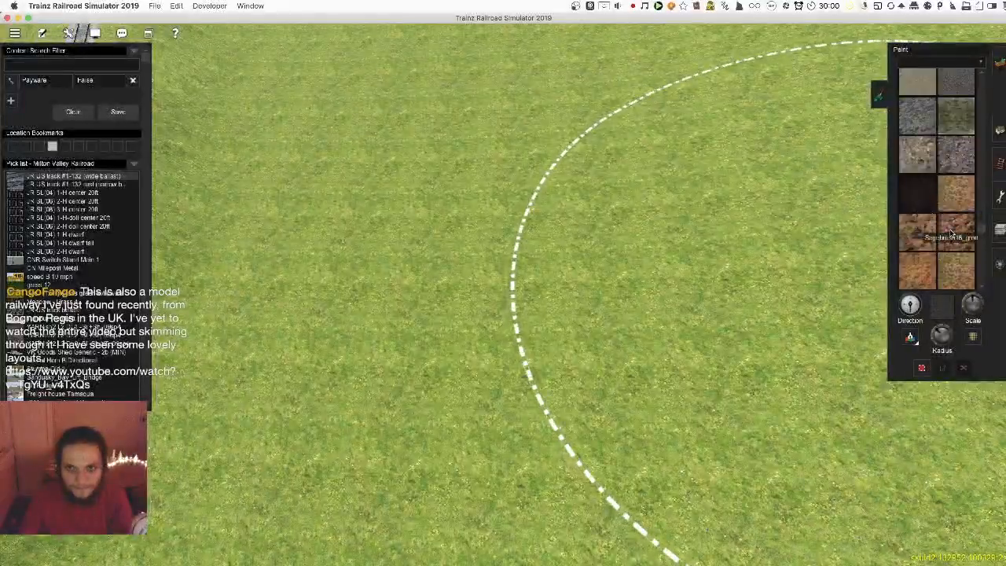
pyautogui.click(956, 236)
pyautogui.click(472, 302)
pyautogui.scroll(6, 548, 284)
pyautogui.click(951, 165)
pyautogui.press('super+z')
pyautogui.click(520, 252)
pyautogui.press('super+z')
# Try the mossy streambed stone texture on the open grass, inspect it up close, and undo the stroke
pyautogui.click(547, 258)
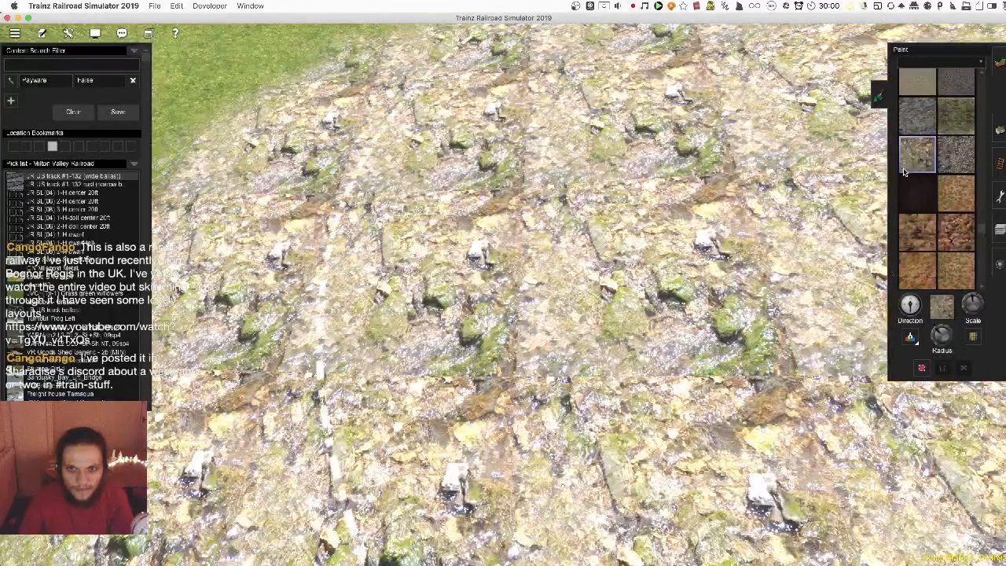
pyautogui.scroll(5, 646, 281)
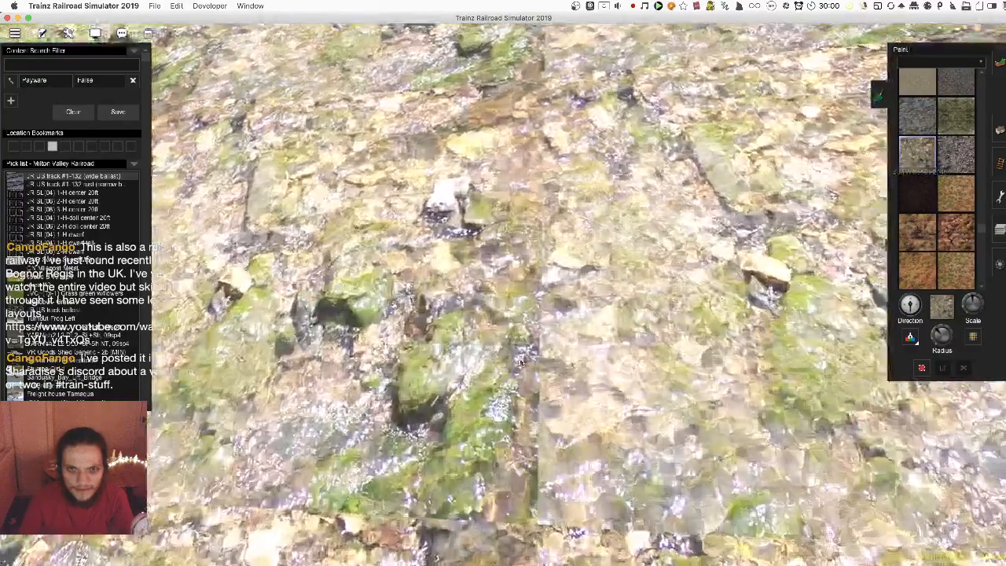
pyautogui.scroll(-5, 763, 272)
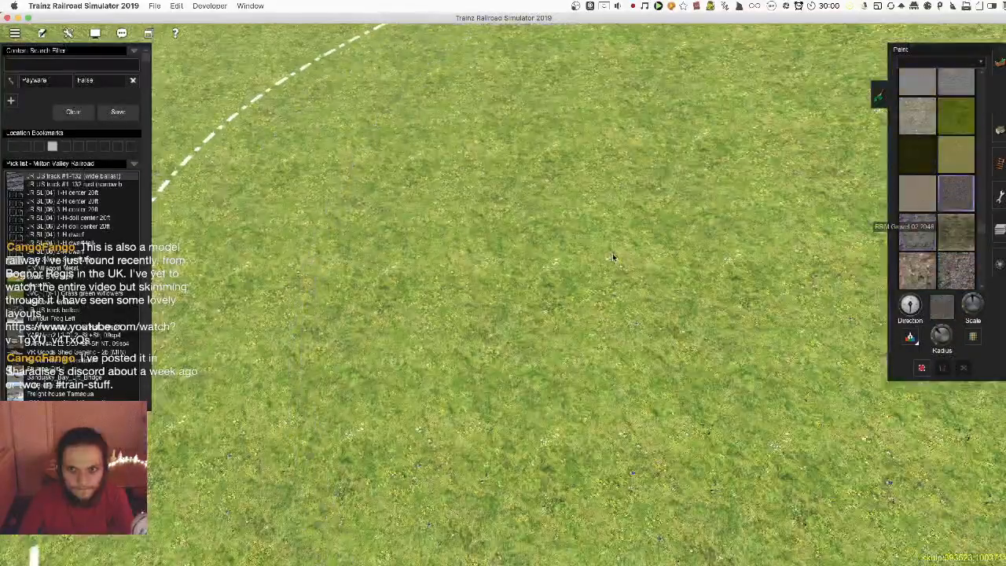
# Pick the red-flower texture, browse the rock textures, try the grey-brown layered rock one on the open grass, and undo the stroke
pyautogui.scroll(3, 939, 189)
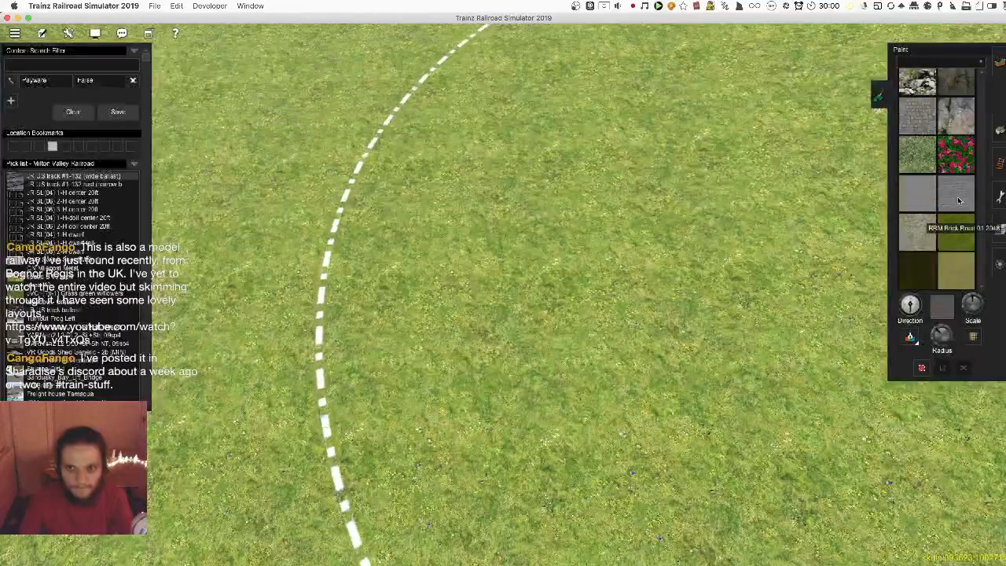
pyautogui.click(956, 155)
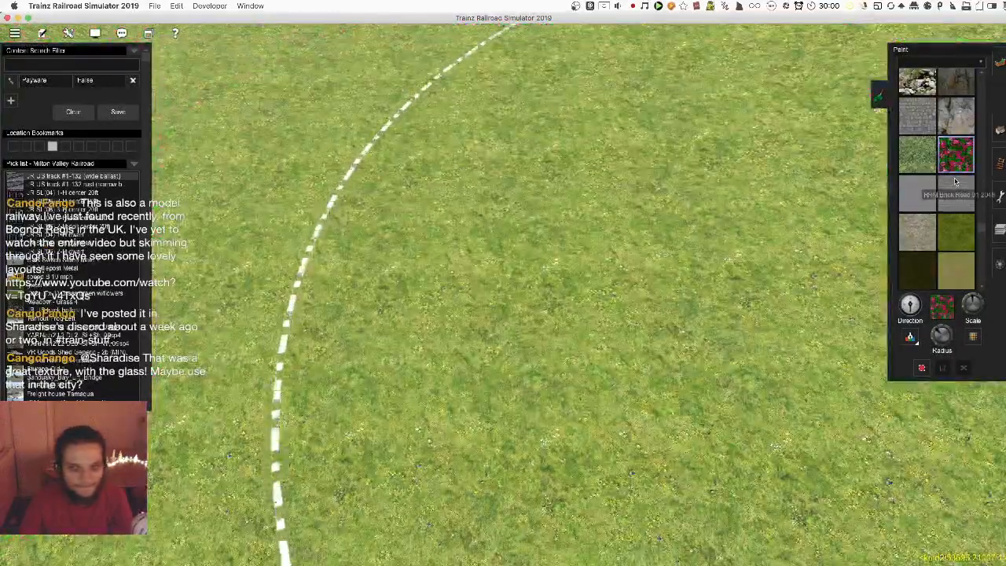
pyautogui.scroll(3, 953, 204)
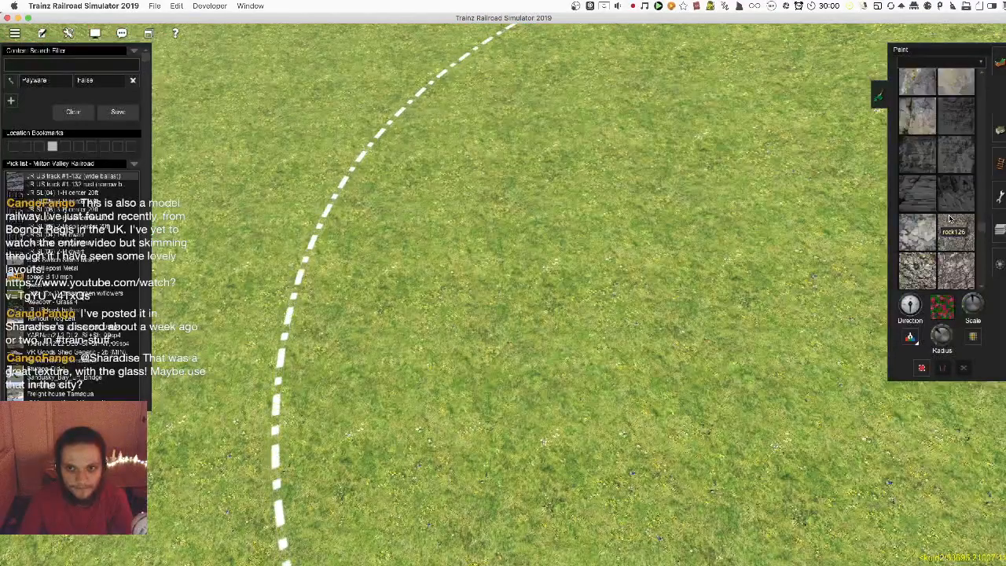
pyautogui.scroll(-4, 950, 220)
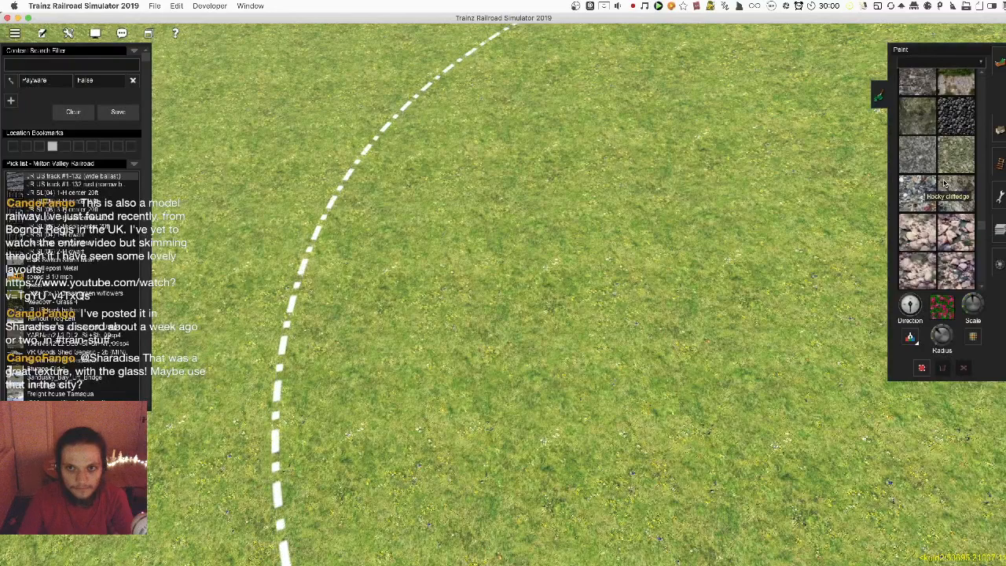
pyautogui.scroll(2, 946, 183)
pyautogui.click(928, 190)
pyautogui.click(479, 267)
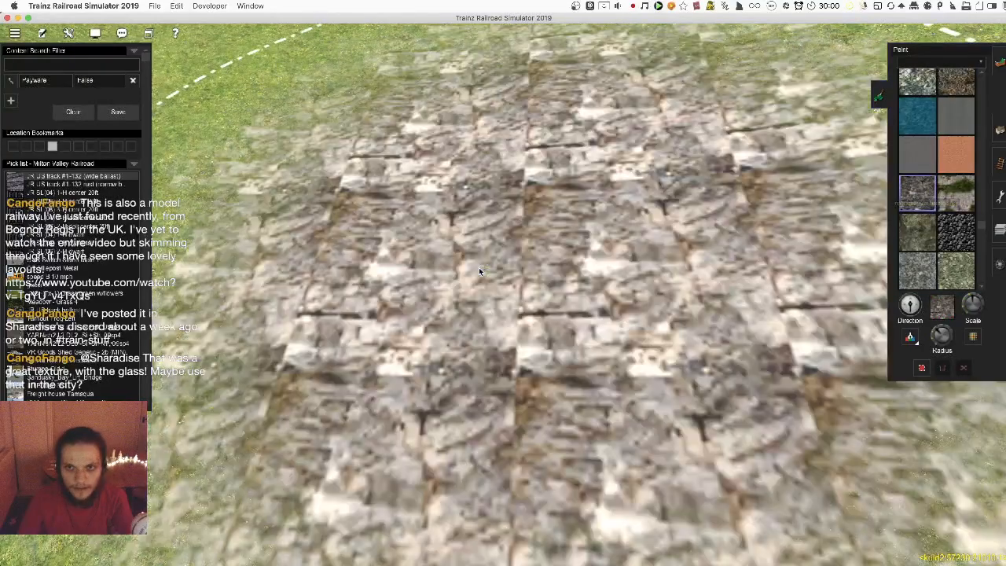
pyautogui.press('super+z')
# Try the plain orange texture on the open grass and undo the stroke
pyautogui.scroll(3, 957, 225)
pyautogui.click(958, 260)
pyautogui.click(561, 283)
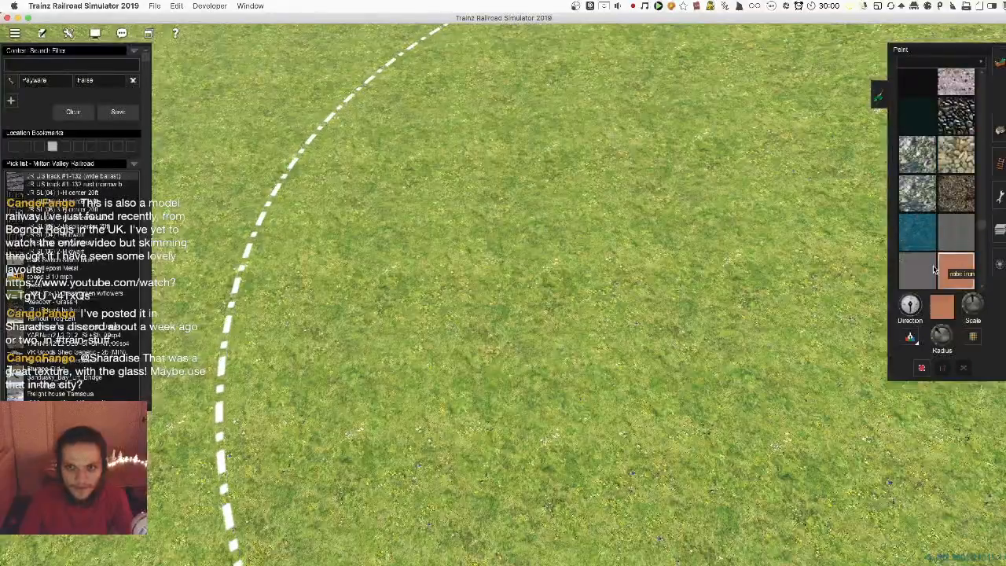
pyautogui.press('super+z')
# Try the black river pebble texture and the yellowish pebble texture on the open grass, undoing every stroke
pyautogui.scroll(3, 963, 174)
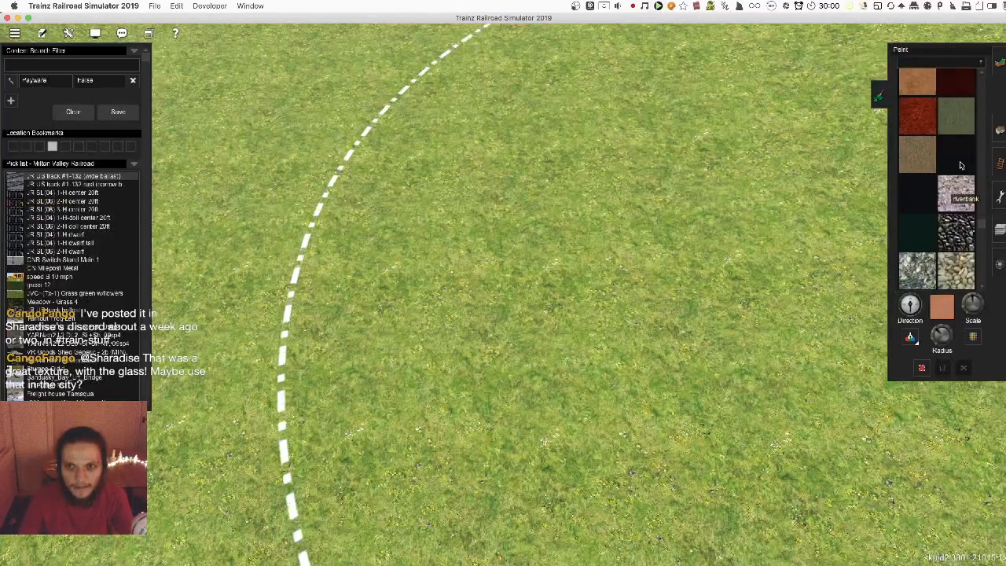
pyautogui.click(486, 298)
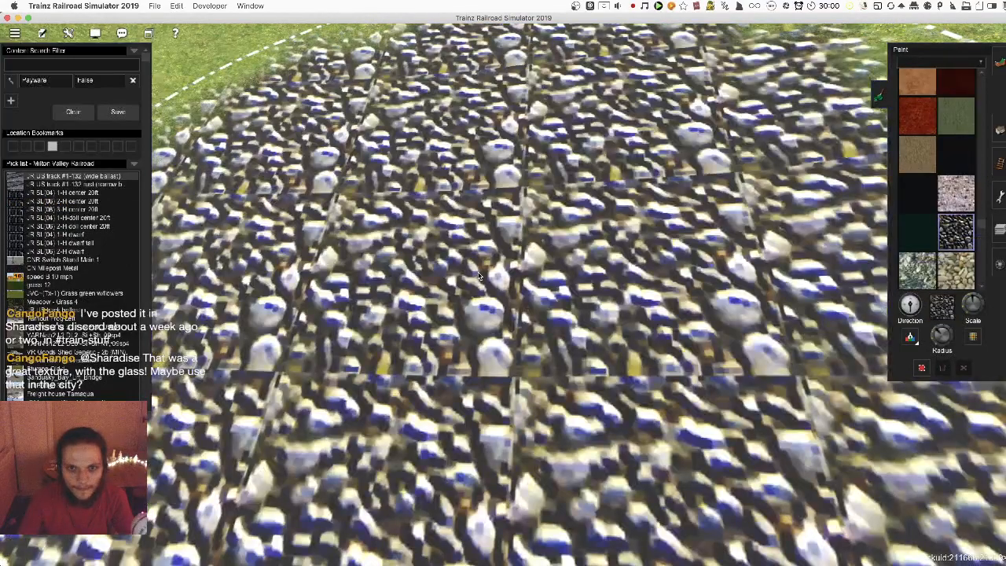
pyautogui.moveTo(540, 66); pyautogui.dragTo(513, 306)
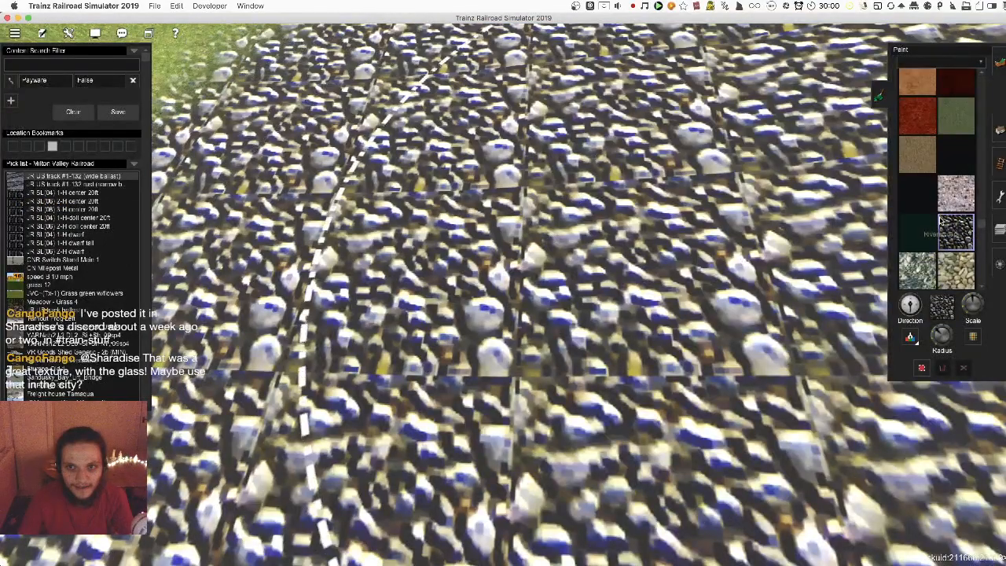
pyautogui.press('super+z')
pyautogui.moveTo(603, 287)
pyautogui.mouseDown()
pyautogui.moveTo(523, 91)
pyautogui.moveTo(539, 322)
pyautogui.moveTo(574, 326)
pyautogui.moveTo(591, 350)
pyautogui.mouseUp()
pyautogui.press('super+z')
pyautogui.scroll(3, 935, 254)
pyautogui.scroll(-3, 940, 255)
pyautogui.click(951, 269)
pyautogui.press('super+z')
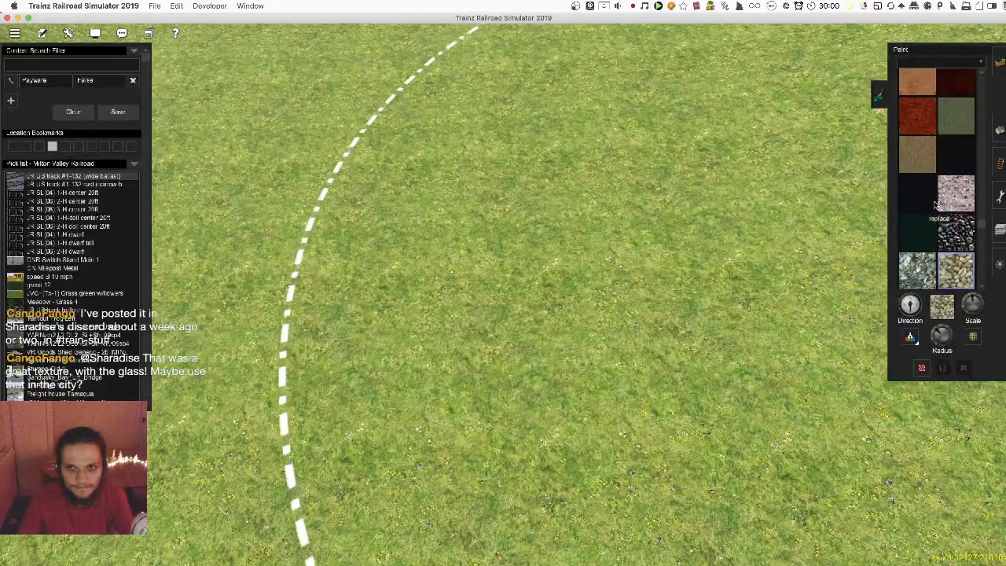
# Try the solid red texture and the green rainforest foliage texture on the open grass, undoing both strokes
pyautogui.scroll(3, 936, 206)
pyautogui.click(944, 163)
pyautogui.moveTo(490, 103)
pyautogui.mouseDown()
pyautogui.moveTo(725, 317)
pyautogui.moveTo(431, 90)
pyautogui.moveTo(428, 346)
pyautogui.mouseUp()
pyautogui.press('super+z')
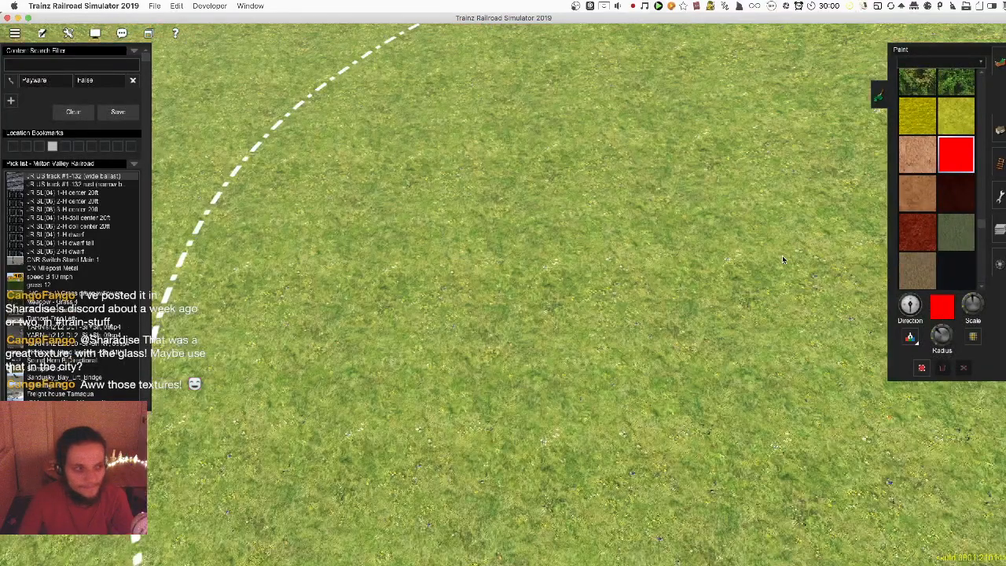
pyautogui.scroll(3, 937, 187)
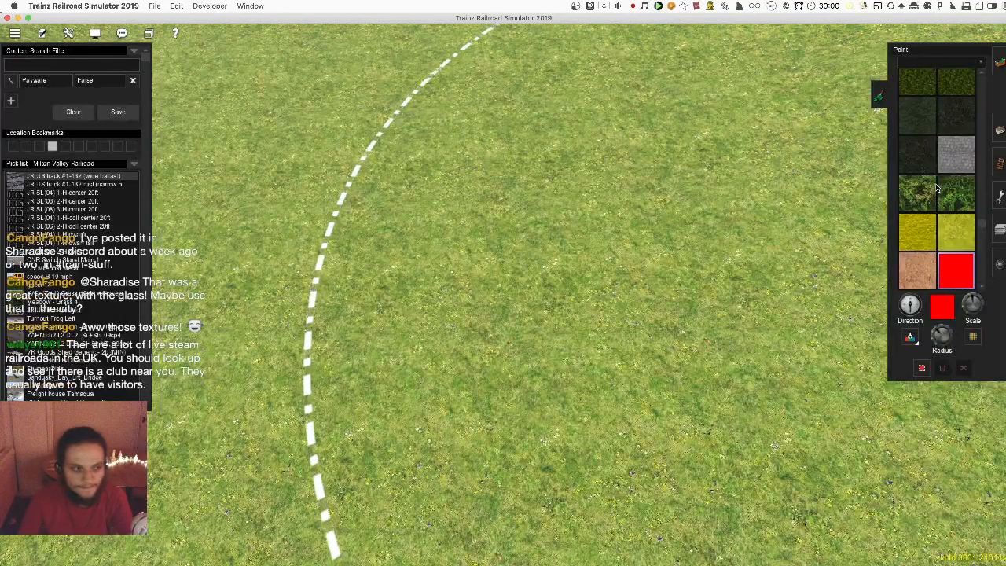
pyautogui.click(504, 229)
pyautogui.press('super+z')
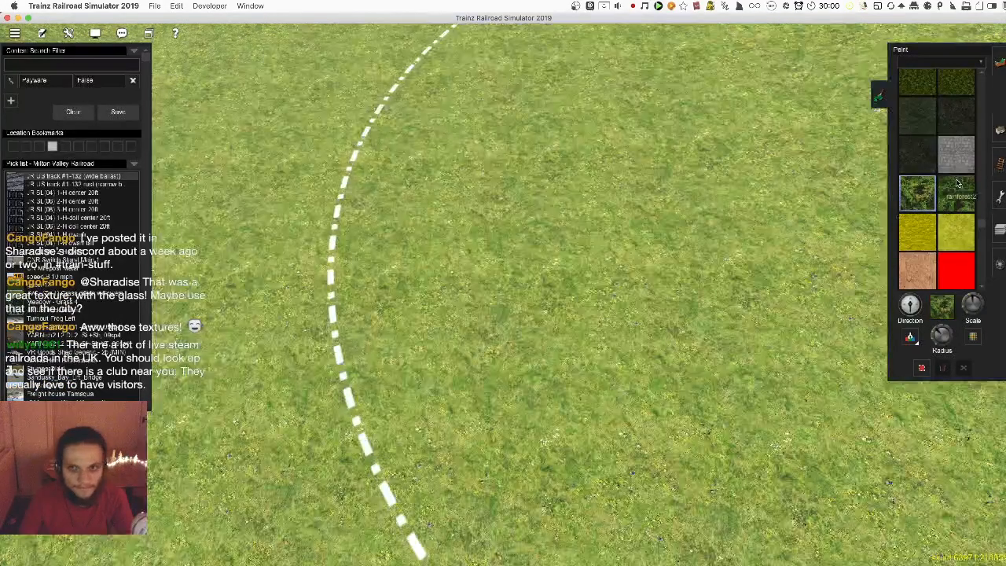
# Browse to the Pebbles 03 texture, try it on the open grass, and undo the stroke
pyautogui.scroll(6, 957, 186)
pyautogui.scroll(3, 943, 185)
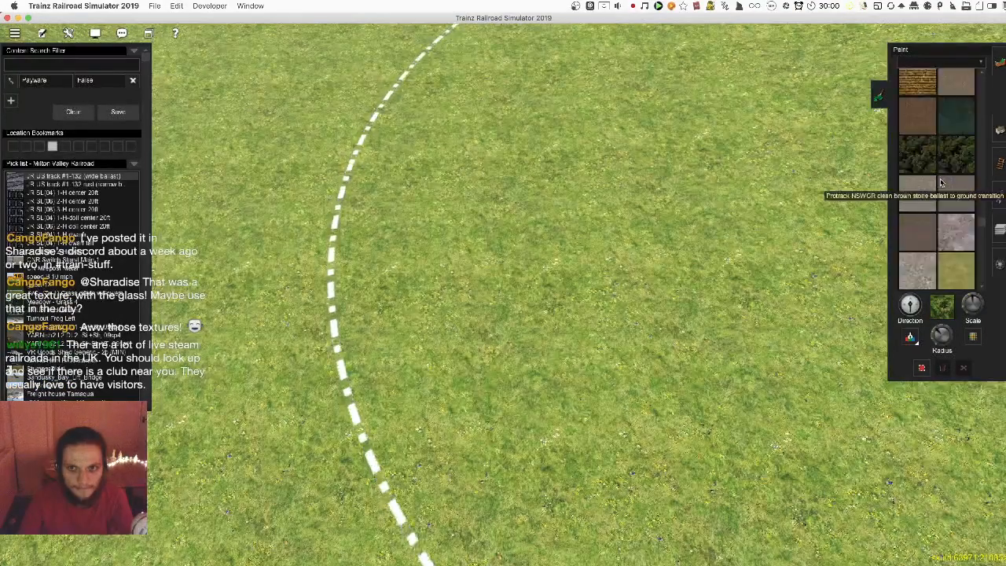
pyautogui.scroll(3, 936, 190)
pyautogui.scroll(10, 935, 189)
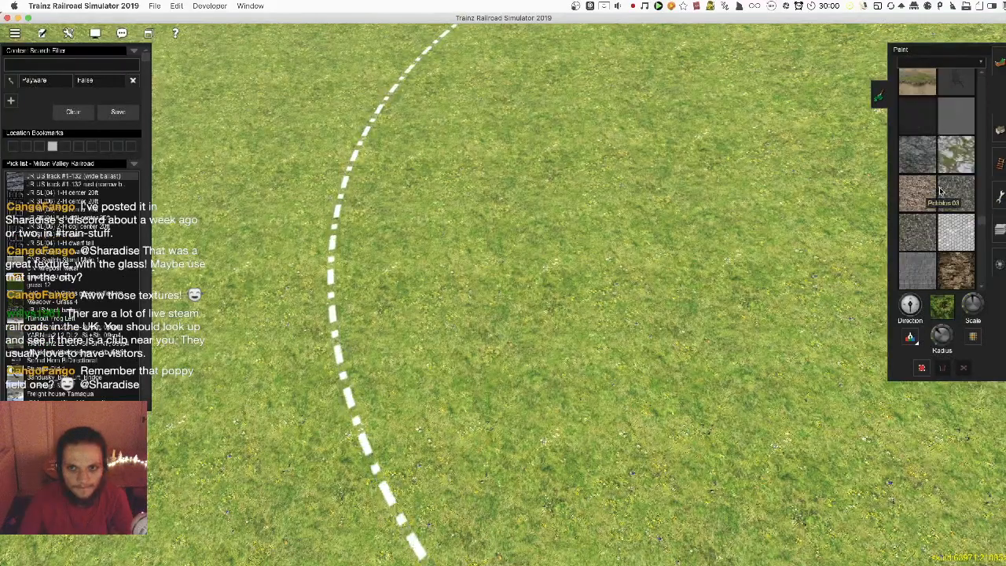
pyautogui.click(951, 191)
pyautogui.click(623, 192)
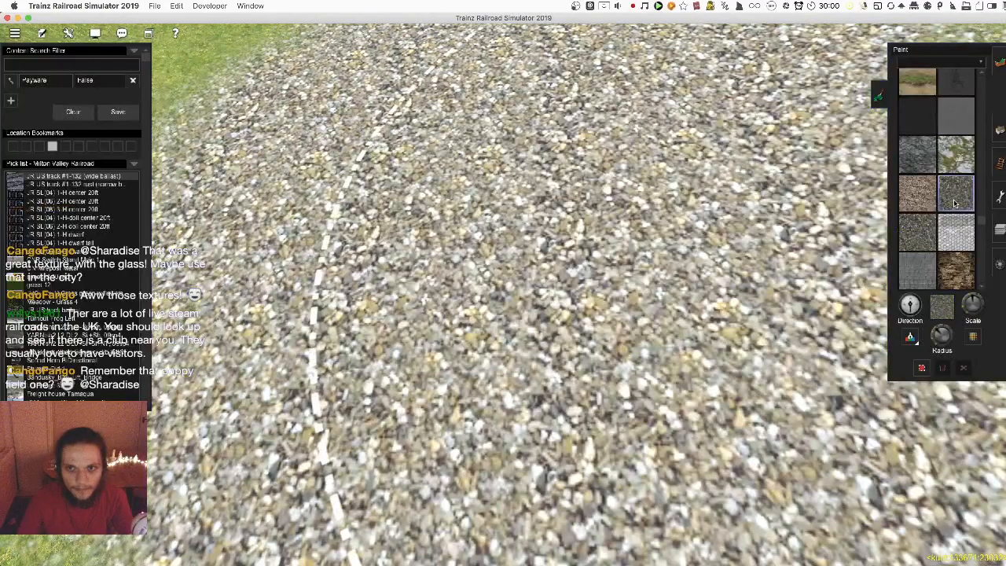
pyautogui.press('super+z')
# Browse to the PBR Trash Garbage textures, try the lighter one on the open grass, and undo the stroke
pyautogui.scroll(3, 932, 249)
pyautogui.scroll(3, 931, 249)
pyautogui.scroll(3, 932, 249)
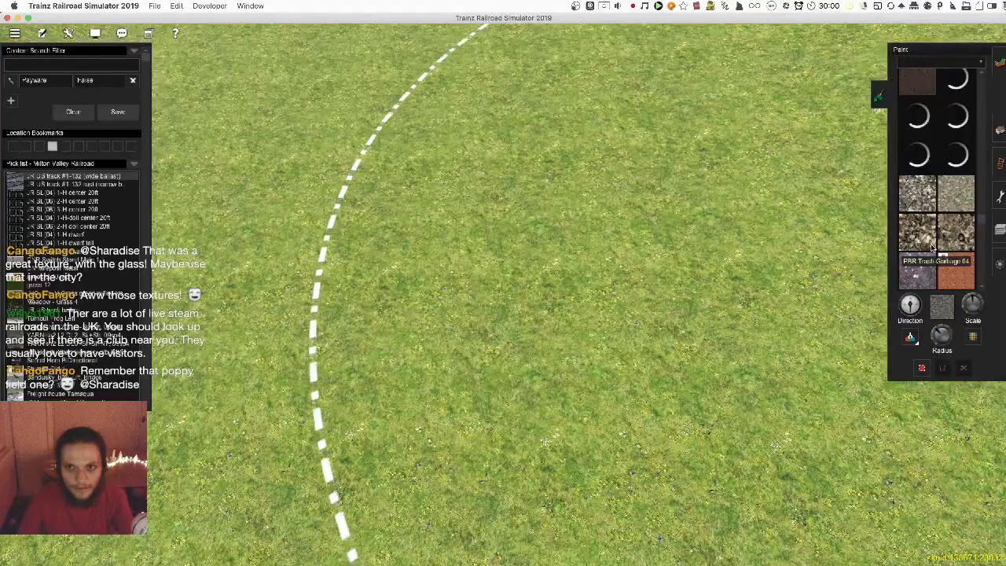
pyautogui.click(933, 245)
pyautogui.click(664, 228)
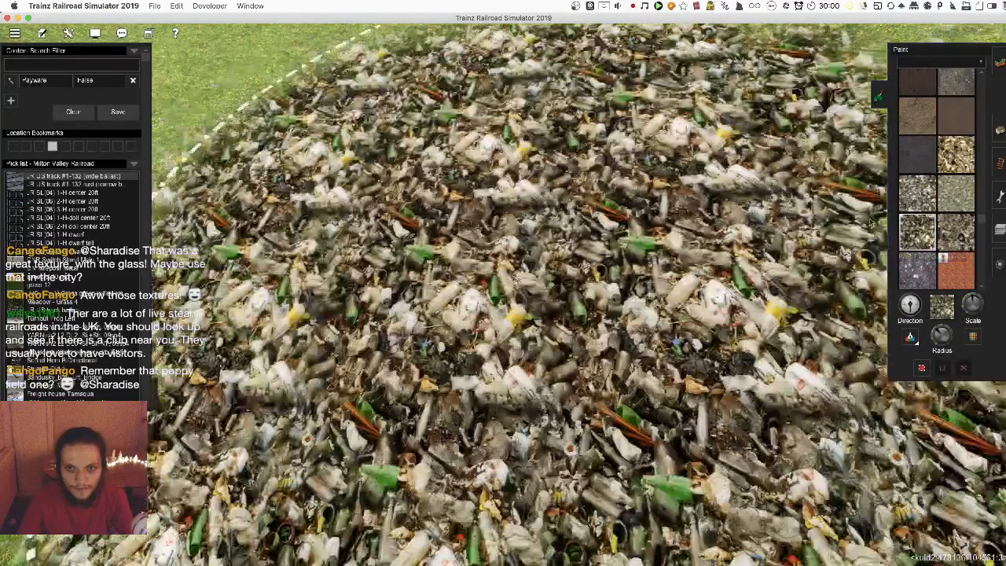
pyautogui.press('super+z')
# Browse to the PBR Rock textures, try the red layered one on the open grass, undo the stroke, and browse further
pyautogui.scroll(3, 962, 196)
pyautogui.scroll(6, 962, 195)
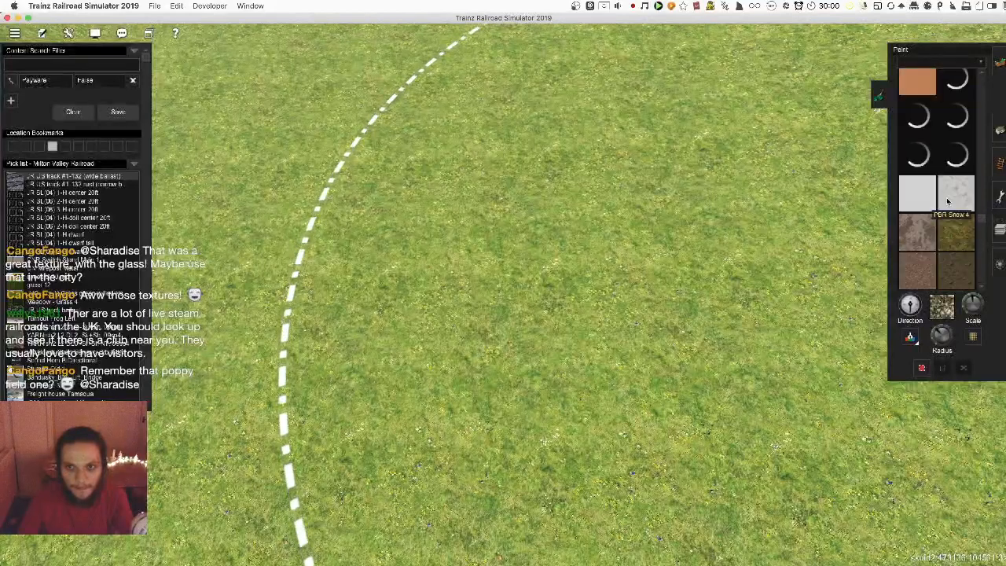
pyautogui.scroll(8, 935, 186)
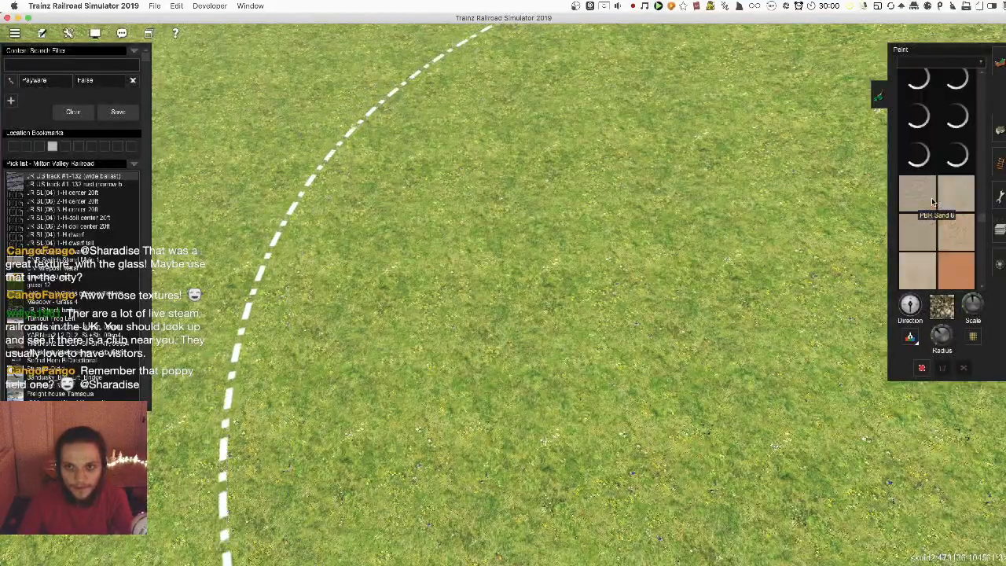
pyautogui.scroll(3, 933, 202)
pyautogui.click(929, 195)
pyautogui.moveTo(580, 196)
pyautogui.mouseDown()
pyautogui.moveTo(549, 114)
pyautogui.moveTo(560, 115)
pyautogui.mouseUp()
pyautogui.press('super+z')
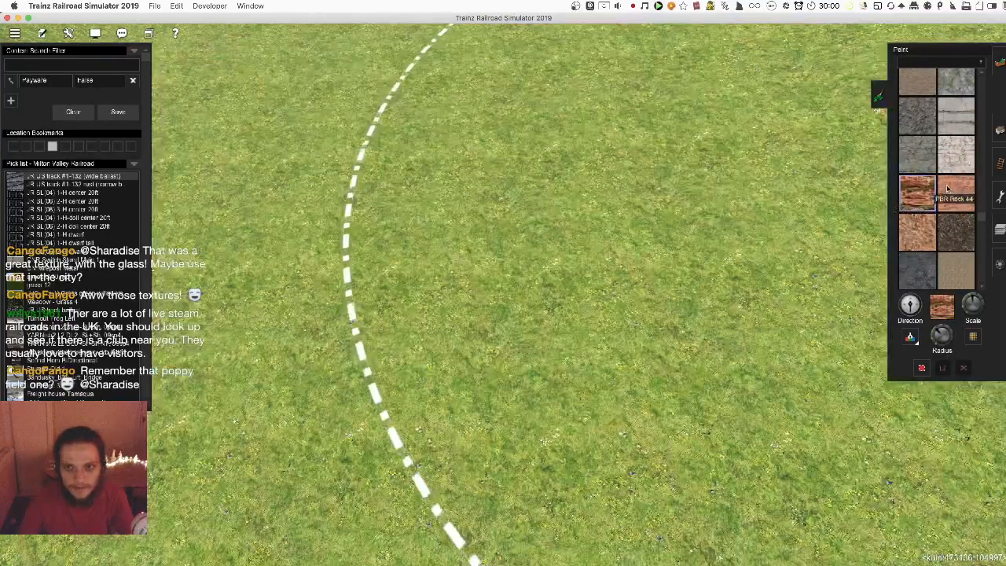
pyautogui.scroll(-5, 946, 191)
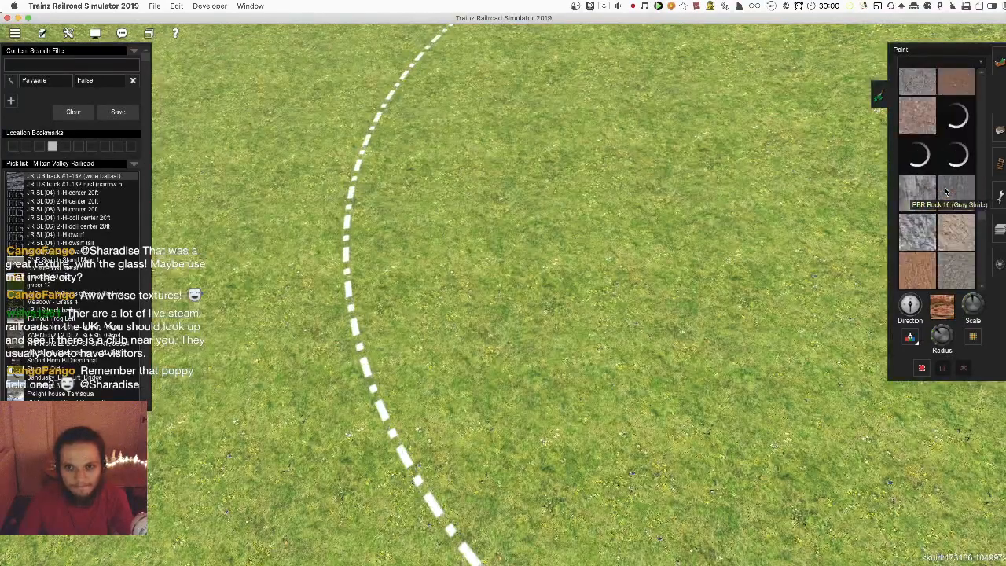
# Try the tan rock texture and the large pale-stone texture on the open grass, undoing both strokes
pyautogui.click(956, 233)
pyautogui.moveTo(535, 230); pyautogui.dragTo(533, 198)
pyautogui.press('super+z')
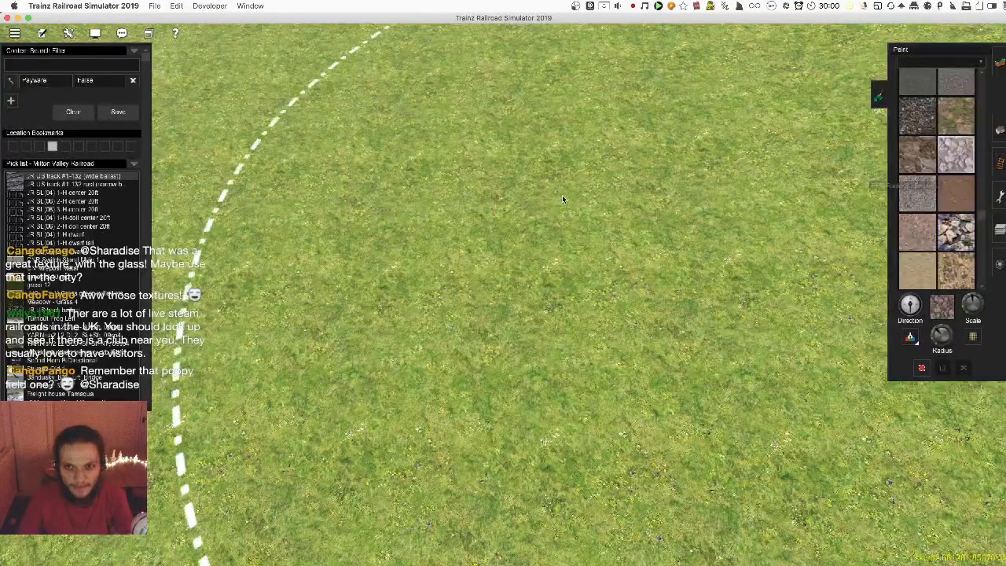
pyautogui.click(956, 155)
pyautogui.click(438, 157)
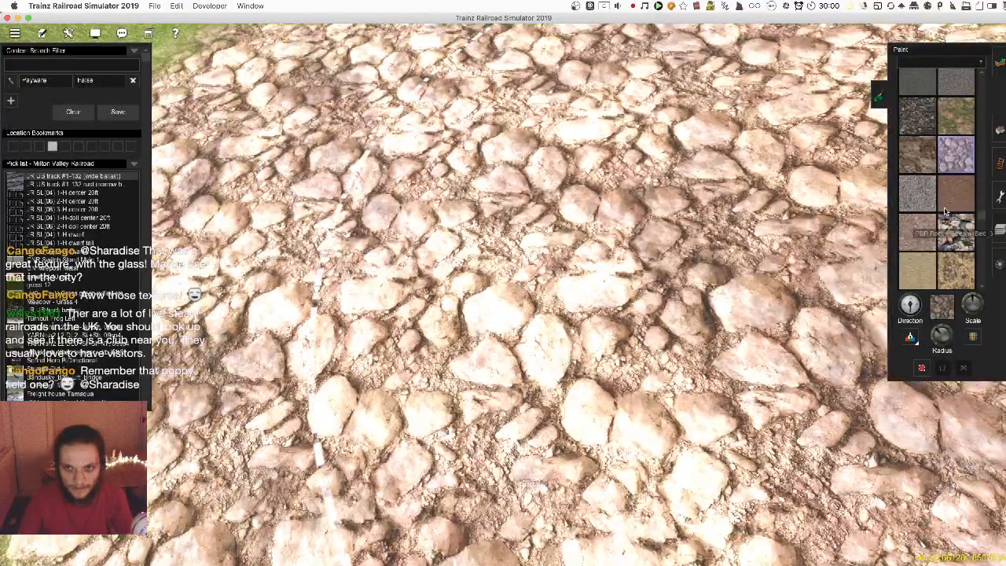
pyautogui.press('super+z')
# Browse to PBR Riverbed Dry 1 - Seasonal, try it on the open grass, inspect it up close, and undo the stroke
pyautogui.scroll(-3, 936, 196)
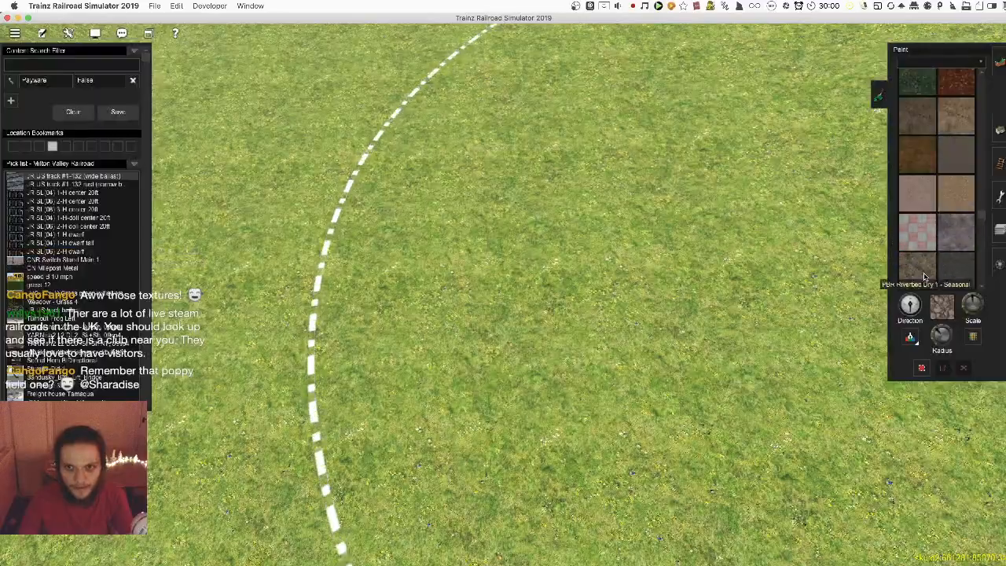
pyautogui.moveTo(412, 219)
pyautogui.mouseDown()
pyautogui.moveTo(338, 177)
pyautogui.moveTo(496, 255)
pyautogui.mouseUp()
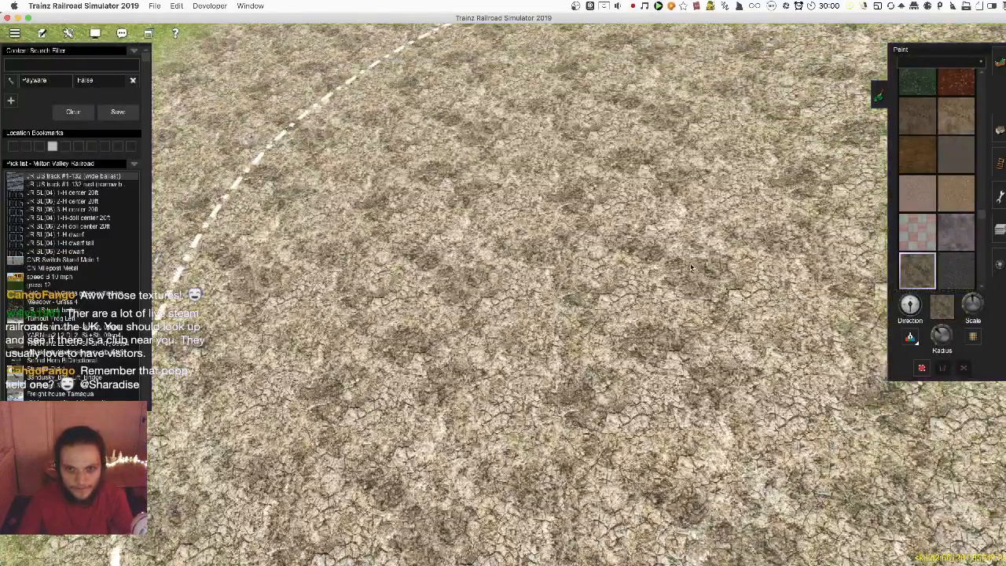
pyautogui.scroll(5, 692, 268)
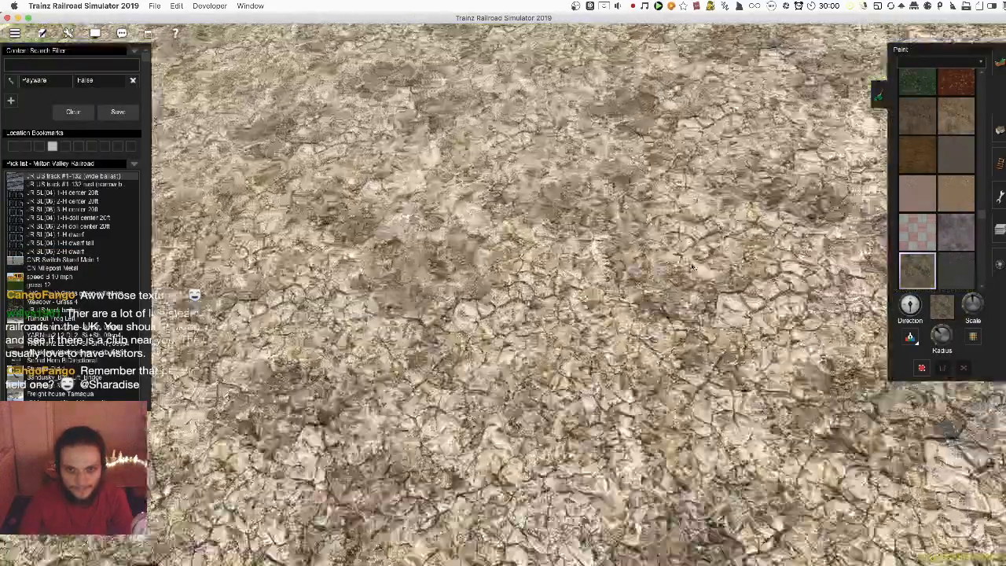
pyautogui.scroll(-5, 692, 267)
pyautogui.press('super+z')
# Browse back to the brown ground texture and the pale grey rubble texture, try each on the open grass, and undo both strokes
pyautogui.scroll(3, 950, 191)
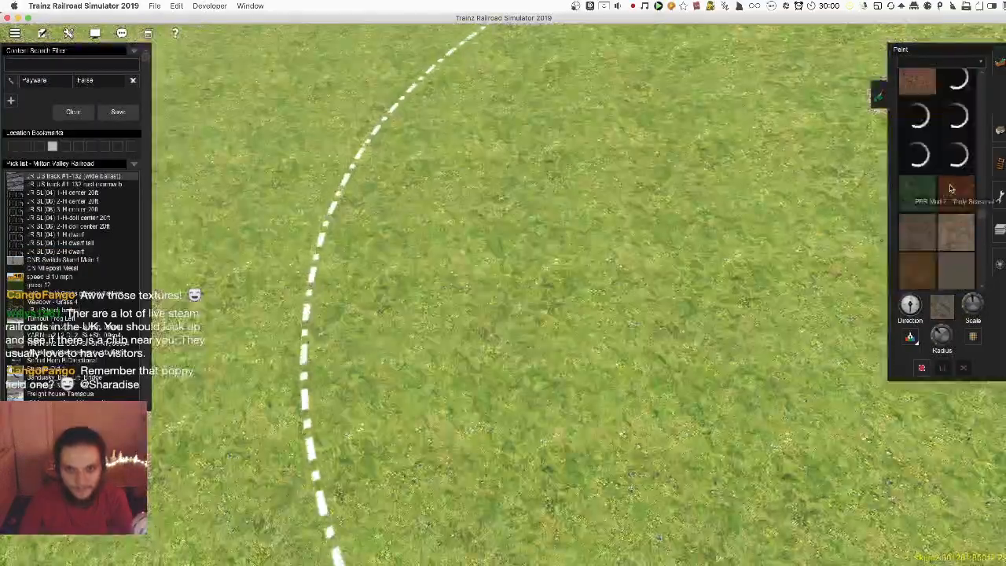
pyautogui.scroll(6, 952, 211)
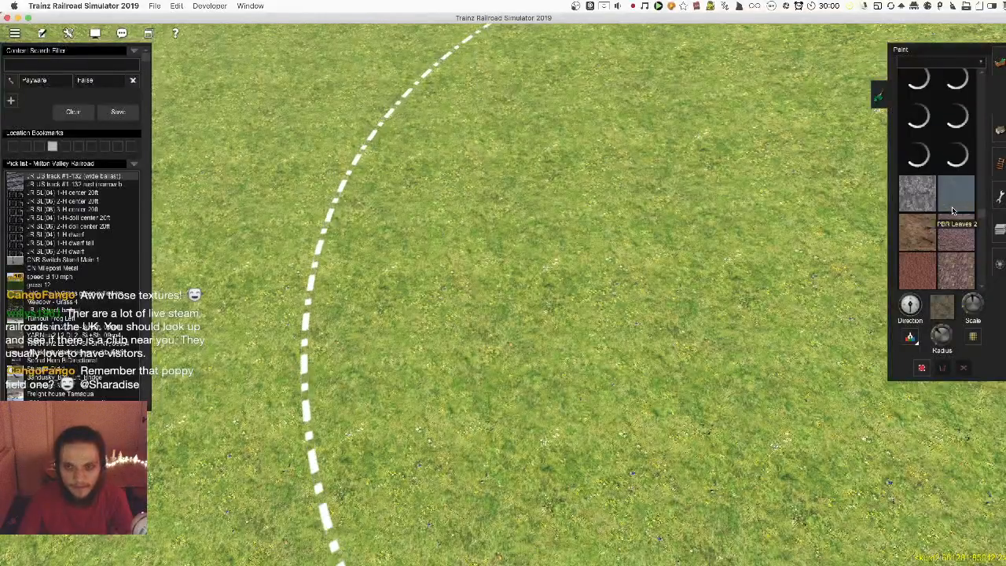
pyautogui.click(921, 232)
pyautogui.moveTo(393, 271); pyautogui.dragTo(366, 231)
pyautogui.press('super+z')
pyautogui.click(953, 195)
pyautogui.moveTo(415, 192); pyautogui.dragTo(377, 141)
pyautogui.press('super+z')
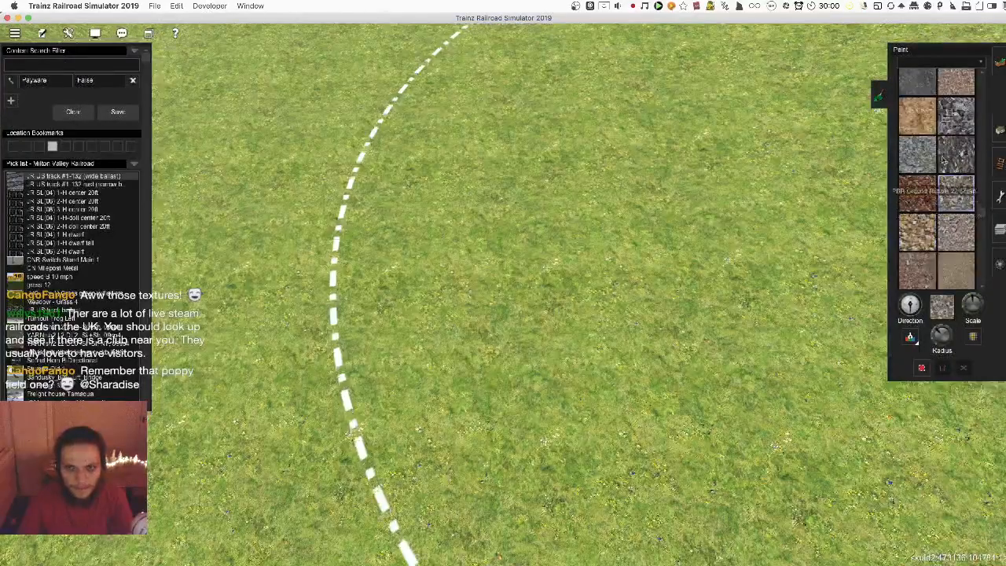
# Try two dark PBR Ground Rubble textures on the open grass, undoing each stroke
pyautogui.click(953, 158)
pyautogui.moveTo(448, 242); pyautogui.dragTo(427, 246)
pyautogui.press('super+z')
pyautogui.scroll(-3, 943, 235)
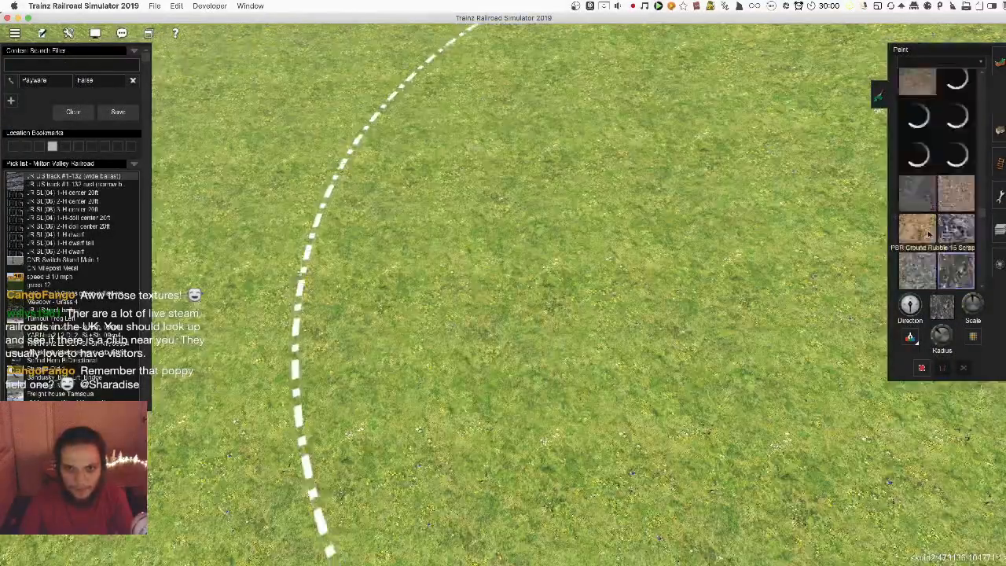
pyautogui.click(949, 237)
pyautogui.moveTo(629, 197)
pyautogui.mouseDown()
pyautogui.moveTo(393, 134)
pyautogui.moveTo(787, 212)
pyautogui.mouseUp()
pyautogui.press('super+z')
# Try the light grey gravel texture on the open grass, undo the stroke, and browse on to the grass textures
pyautogui.scroll(3, 980, 192)
pyautogui.click(956, 271)
pyautogui.moveTo(628, 236); pyautogui.dragTo(418, 212)
pyautogui.press('super+z')
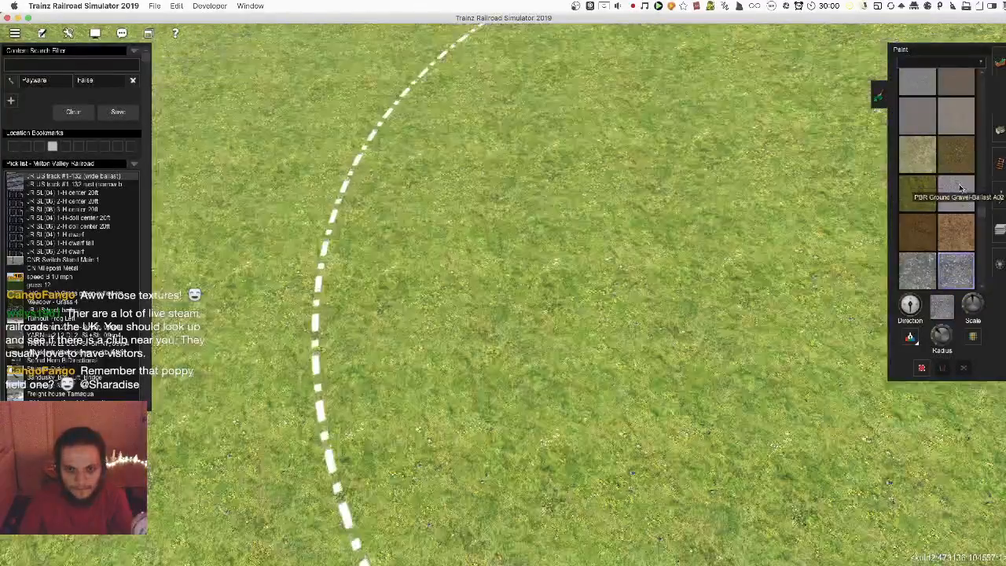
pyautogui.scroll(-2, 951, 204)
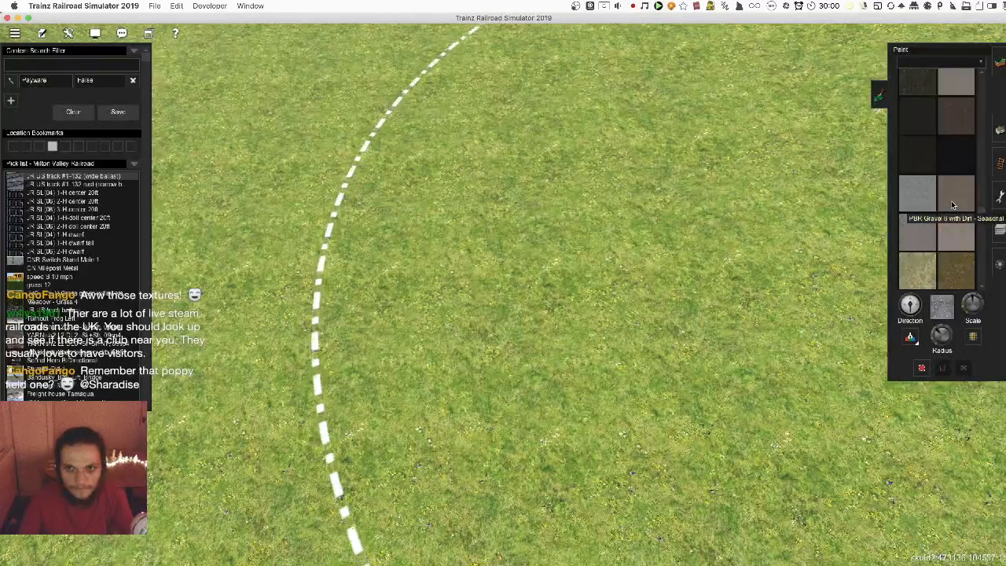
pyautogui.scroll(3, 951, 200)
pyautogui.scroll(5, 952, 203)
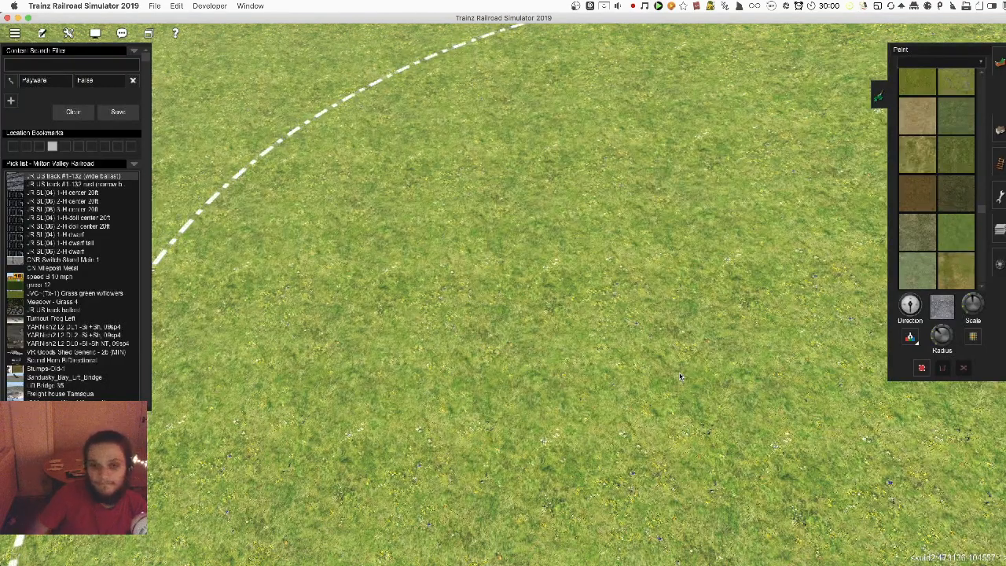
# Examine the river and its pebble banks upstream of the truss bridge from several distances
pyautogui.scroll(-10, 566, 338)
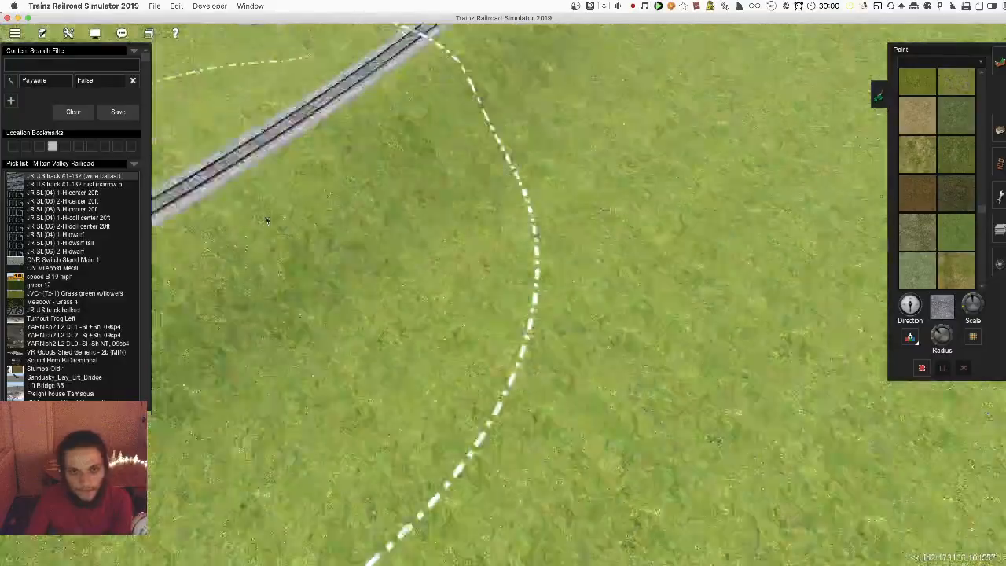
pyautogui.press('Left')
pyautogui.moveTo(495, 337); pyautogui.dragTo(345, 222, button='right')
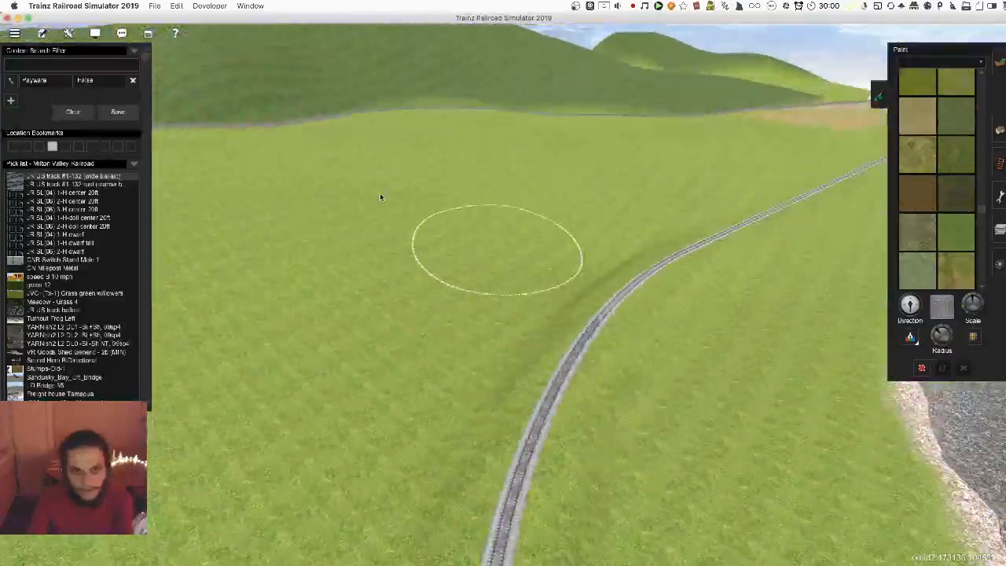
pyautogui.press('Right')
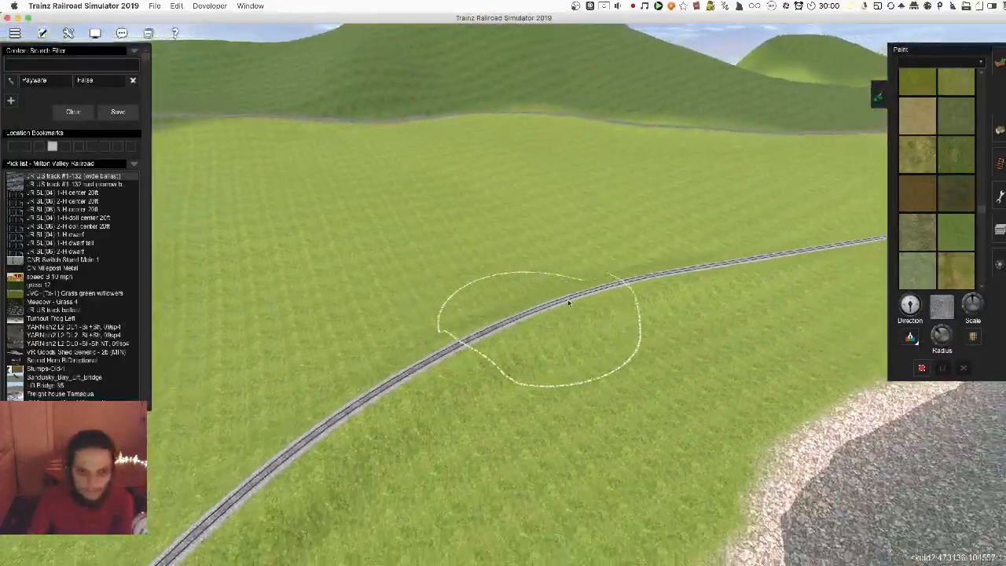
pyautogui.rightClick(534, 435)
pyautogui.moveTo(483, 359); pyautogui.dragTo(510, 281, button='right')
pyautogui.press('Up')
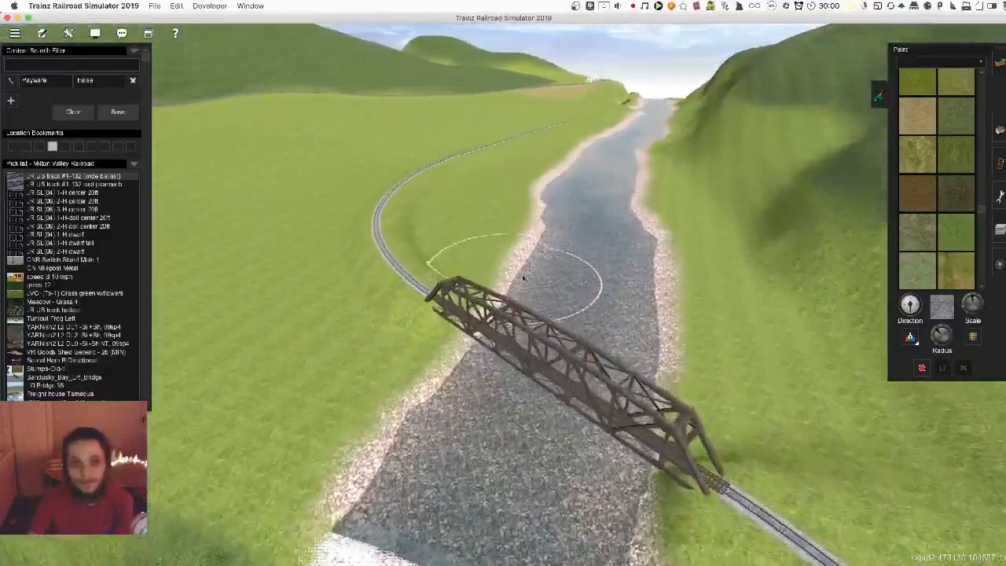
pyautogui.scroll(10, 515, 275)
pyautogui.scroll(-8, 504, 275)
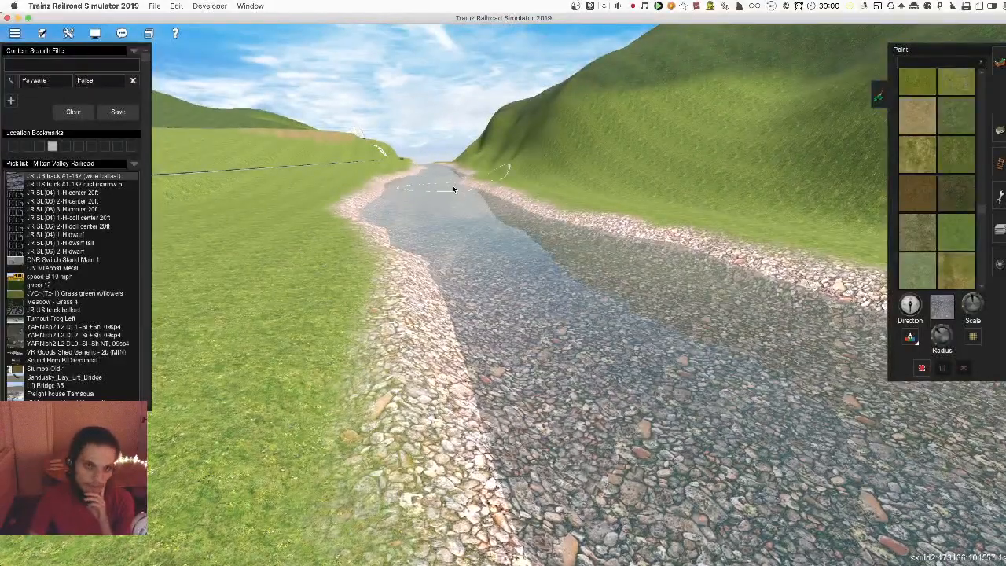
pyautogui.scroll(-5, 426, 217)
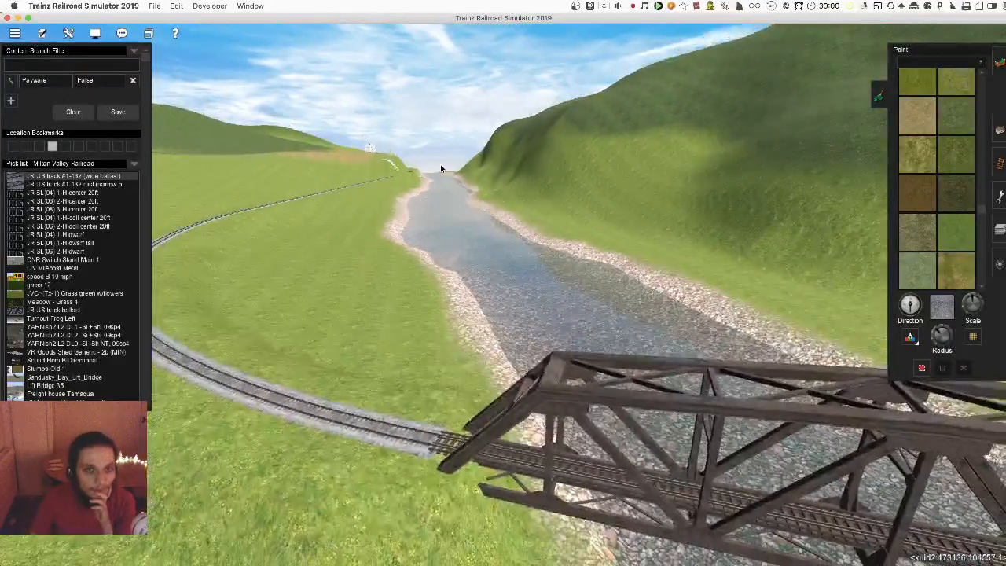
pyautogui.scroll(8, 515, 281)
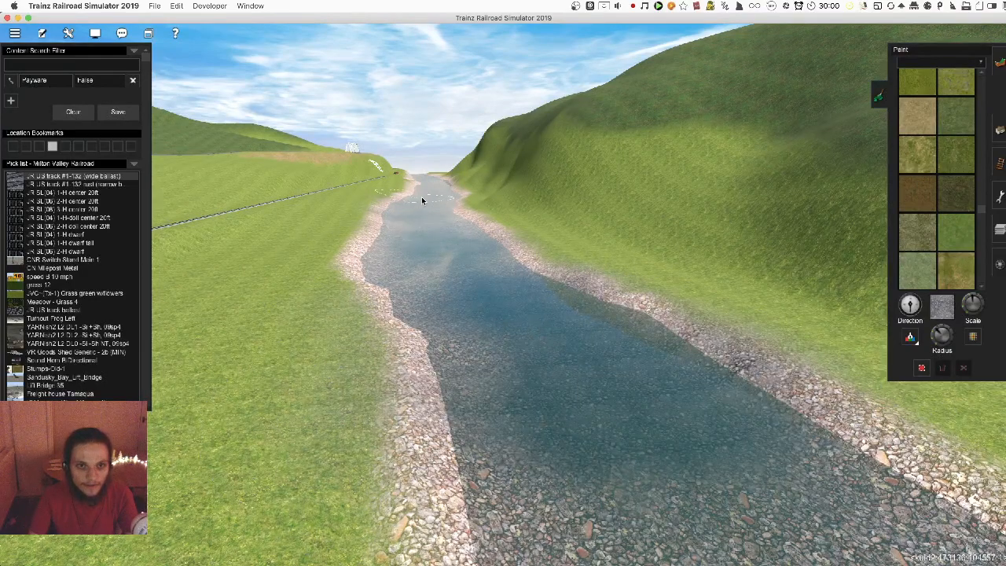
pyautogui.press('s')
pyautogui.press('Right')
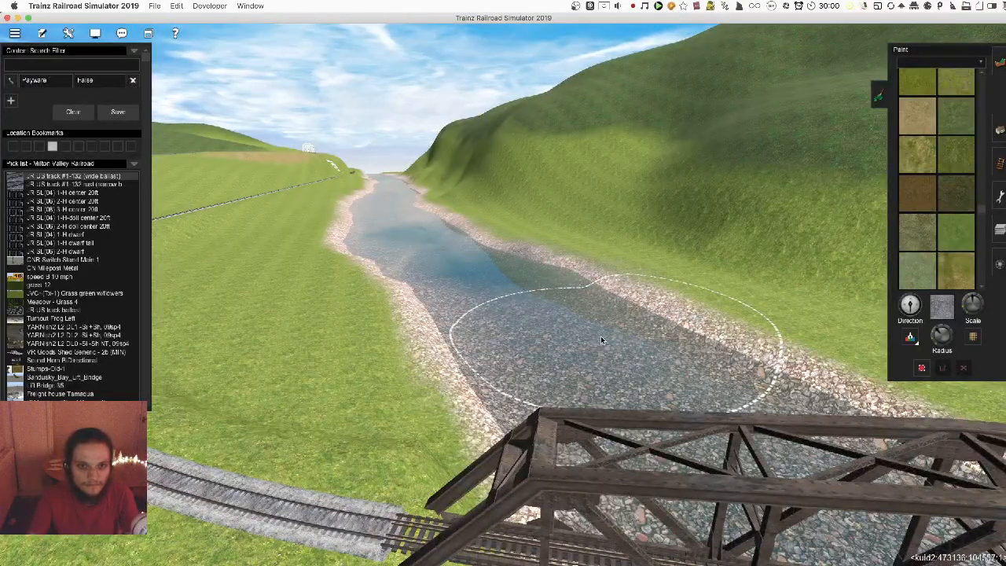
pyautogui.press('Left')
pyautogui.press('s')
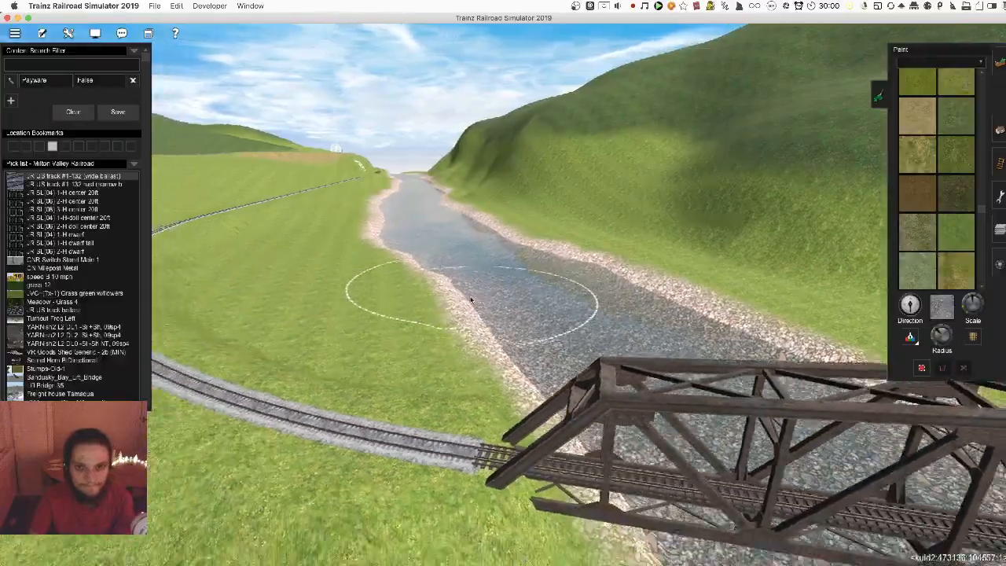
# Try the grey gravel texture on the riverbank beside the curved track, inspect it up close, and undo it
pyautogui.press('w')
pyautogui.press('Up')
pyautogui.click(388, 316)
pyautogui.rightClick(387, 316)
pyautogui.scroll(5, 506, 301)
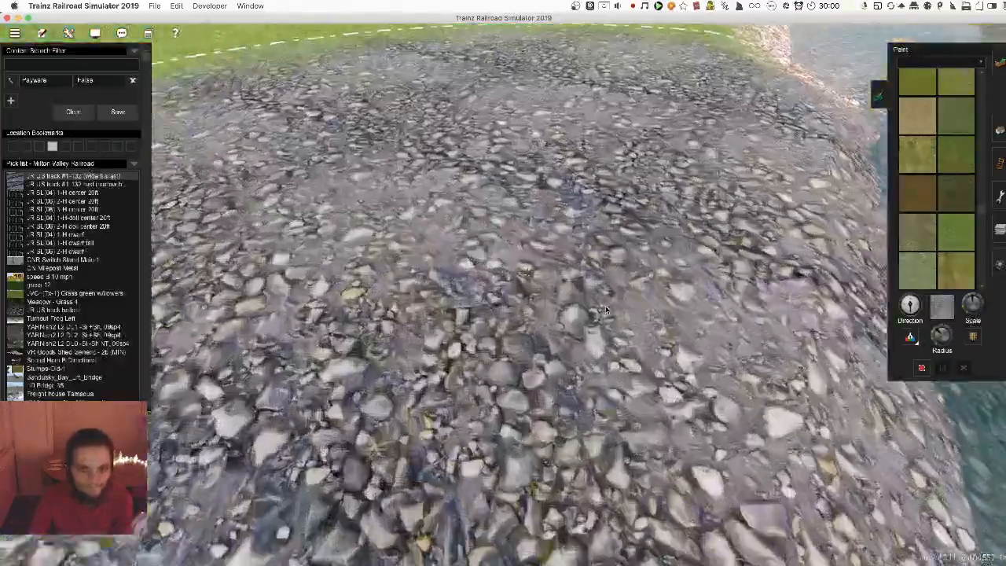
pyautogui.scroll(-5, 607, 308)
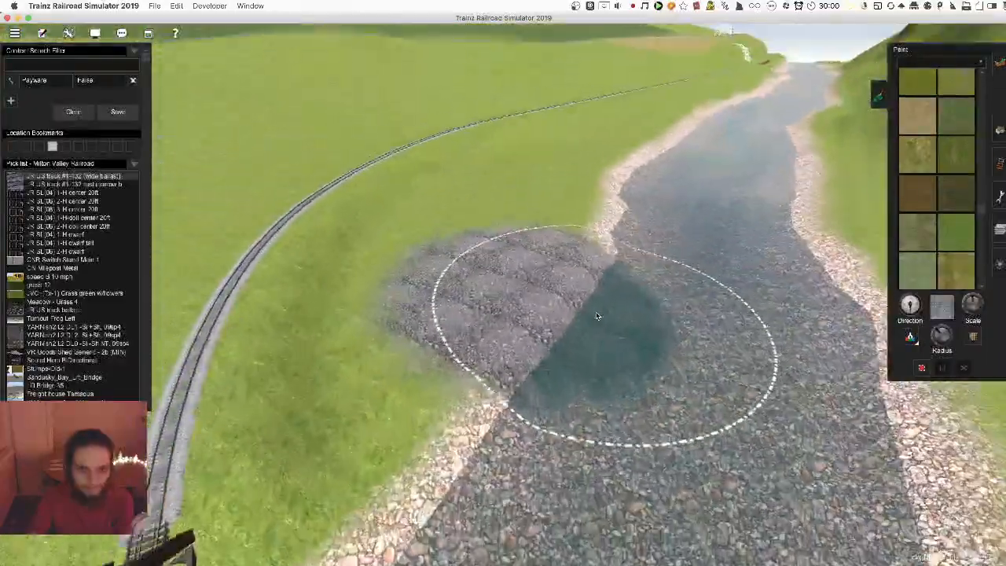
pyautogui.scroll(-3, 631, 353)
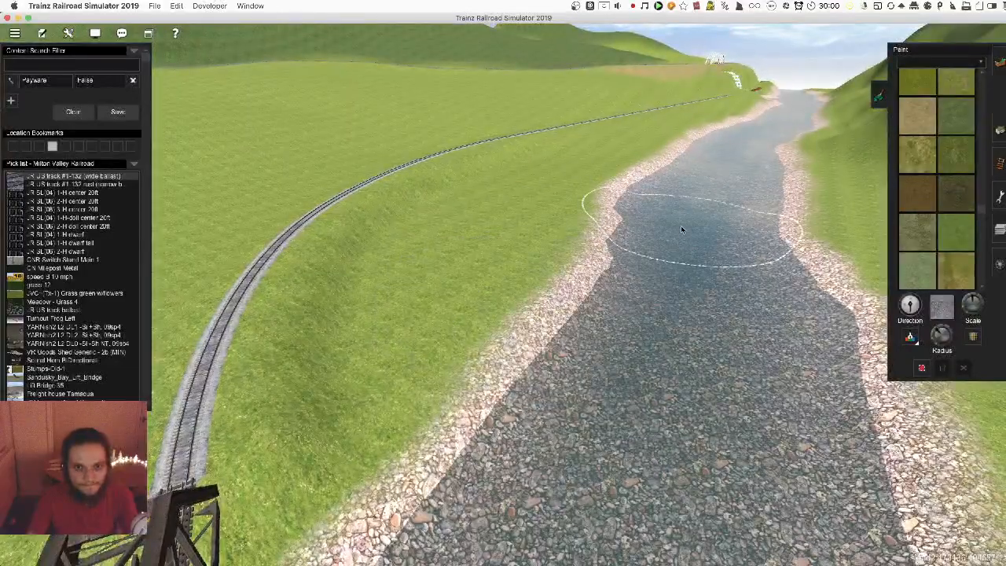
# Examine how the water and submerged pebble bed look up close and from above the bridge
pyautogui.scroll(3, 640, 348)
pyautogui.moveTo(555, 282); pyautogui.dragTo(703, 424, button='right')
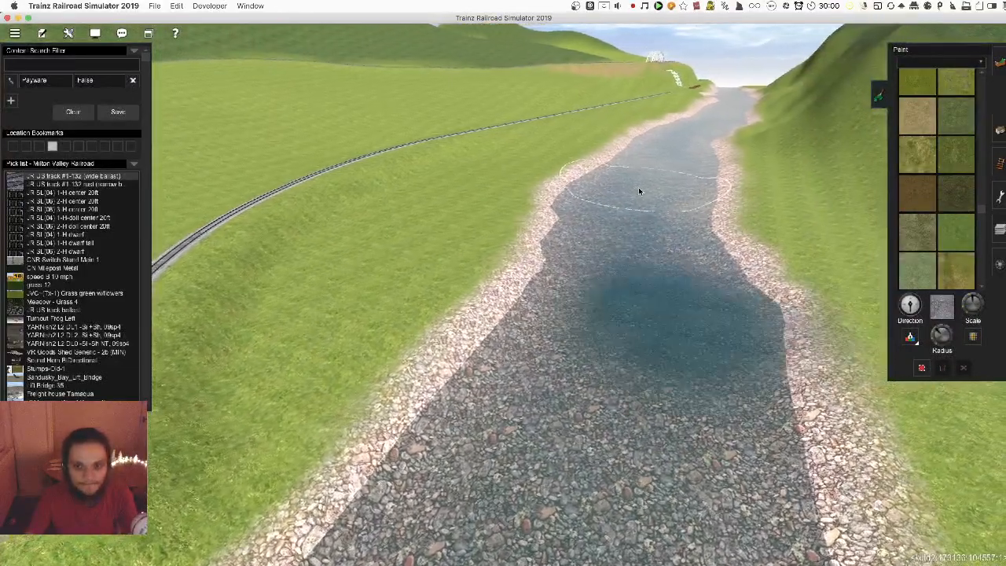
pyautogui.scroll(3, 556, 337)
pyautogui.scroll(-3, 556, 338)
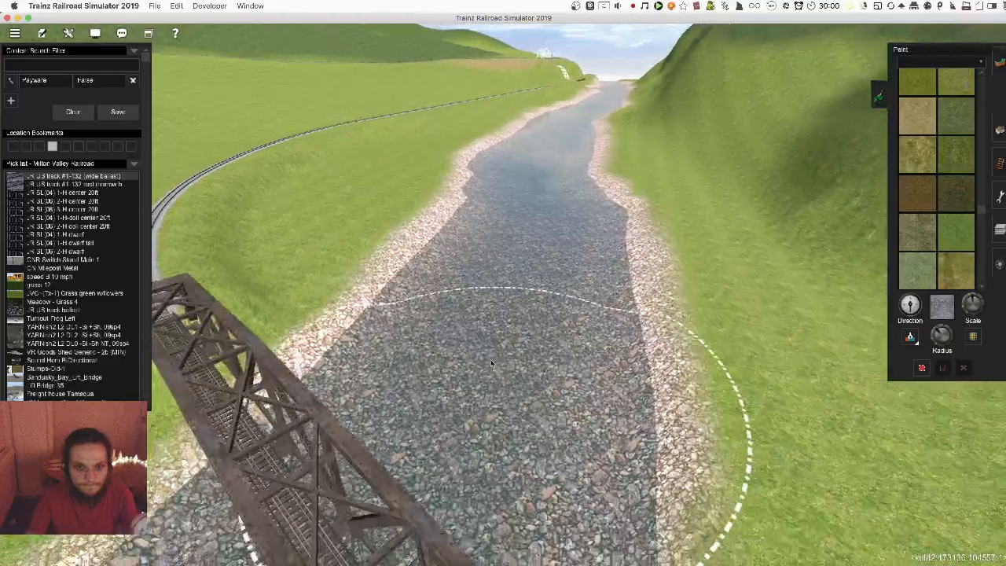
pyautogui.moveTo(520, 228)
pyautogui.mouseDown()
pyautogui.moveTo(494, 338)
pyautogui.moveTo(544, 156)
pyautogui.moveTo(520, 267)
pyautogui.moveTo(467, 413)
pyautogui.mouseUp()
pyautogui.moveTo(503, 425)
pyautogui.mouseDown(button='right')
pyautogui.moveTo(551, 362)
pyautogui.moveTo(488, 260)
pyautogui.moveTo(495, 252)
pyautogui.mouseUp(button='right')
pyautogui.scroll(3, 495, 253)
pyautogui.scroll(5, 532, 243)
pyautogui.scroll(-4, 529, 359)
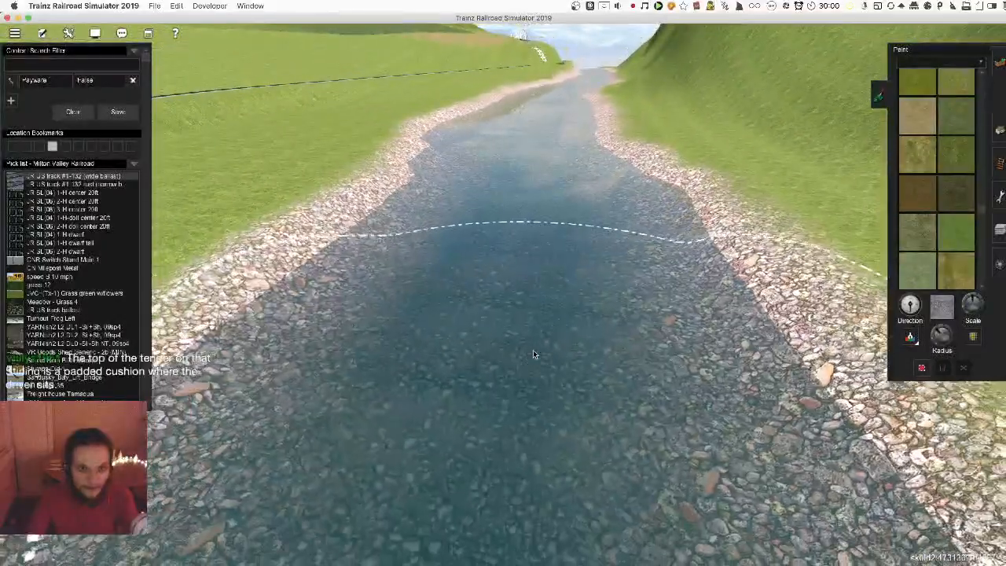
pyautogui.scroll(-3, 490, 333)
pyautogui.moveTo(489, 332); pyautogui.dragTo(496, 294, button='right')
pyautogui.scroll(5, 495, 293)
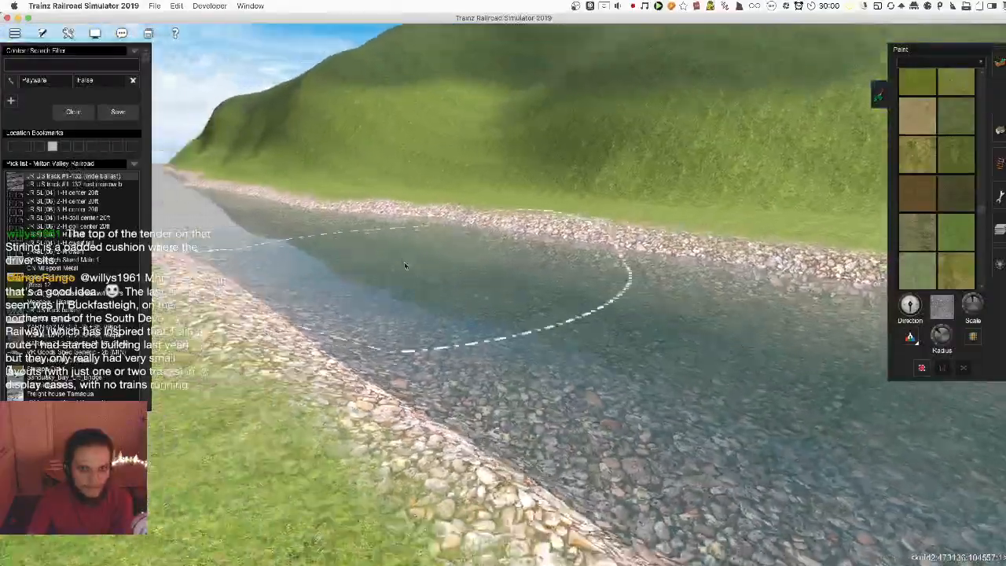
# Save the route
pyautogui.moveTo(404, 264)
pyautogui.mouseDown(button='right')
pyautogui.moveTo(483, 315)
pyautogui.moveTo(482, 273)
pyautogui.moveTo(447, 177)
pyautogui.moveTo(516, 296)
pyautogui.moveTo(622, 413)
pyautogui.moveTo(548, 307)
pyautogui.moveTo(485, 261)
pyautogui.moveTo(419, 229)
pyautogui.moveTo(353, 251)
pyautogui.mouseUp(button='right')
pyautogui.press('super+s')
pyautogui.press('Return')
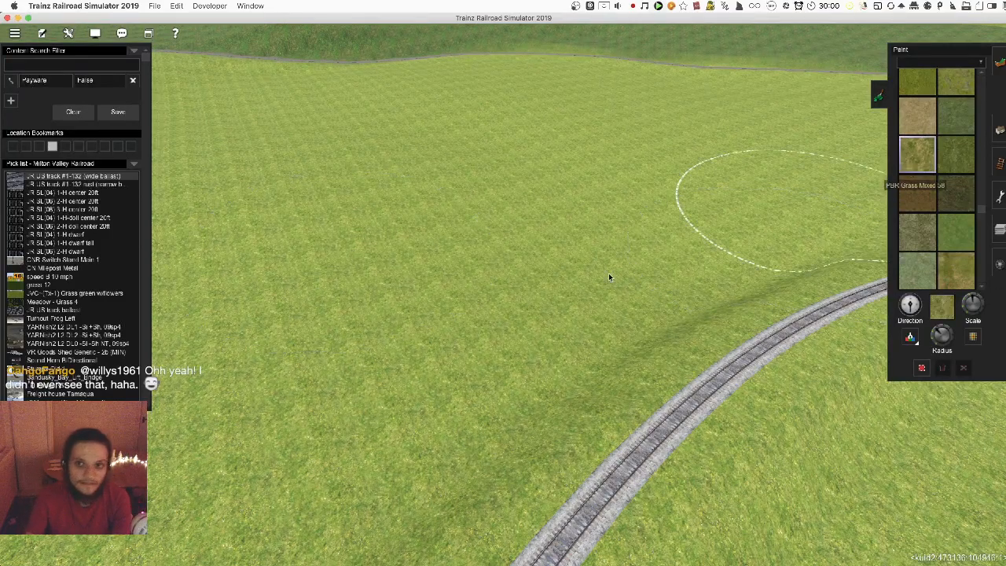
# Try PBR Grass Mixed 58 on the open grass near the track, inspect it up close, and undo the stroke
pyautogui.click(523, 246)
pyautogui.scroll(5, 524, 245)
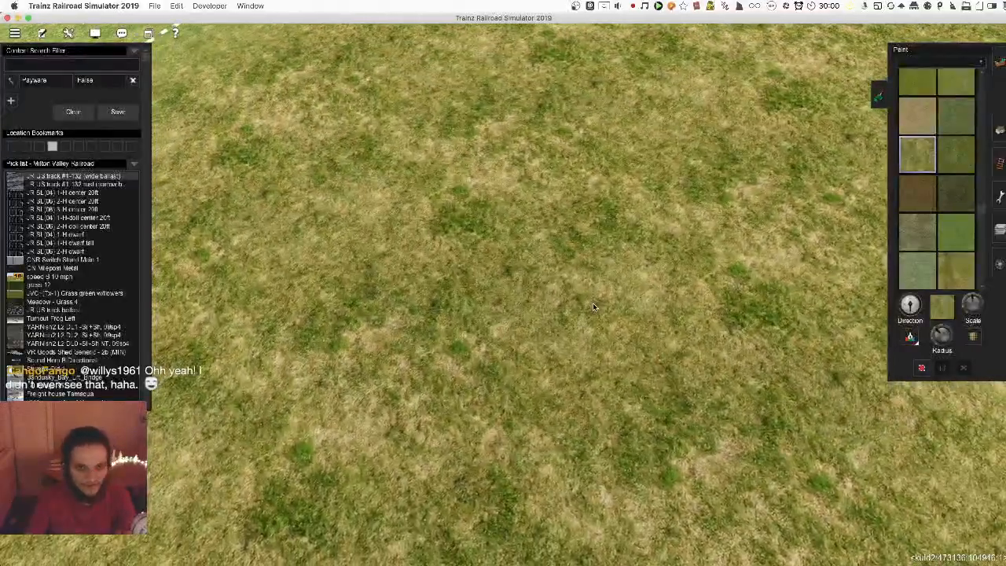
pyautogui.scroll(-4, 593, 305)
pyautogui.press('super+z')
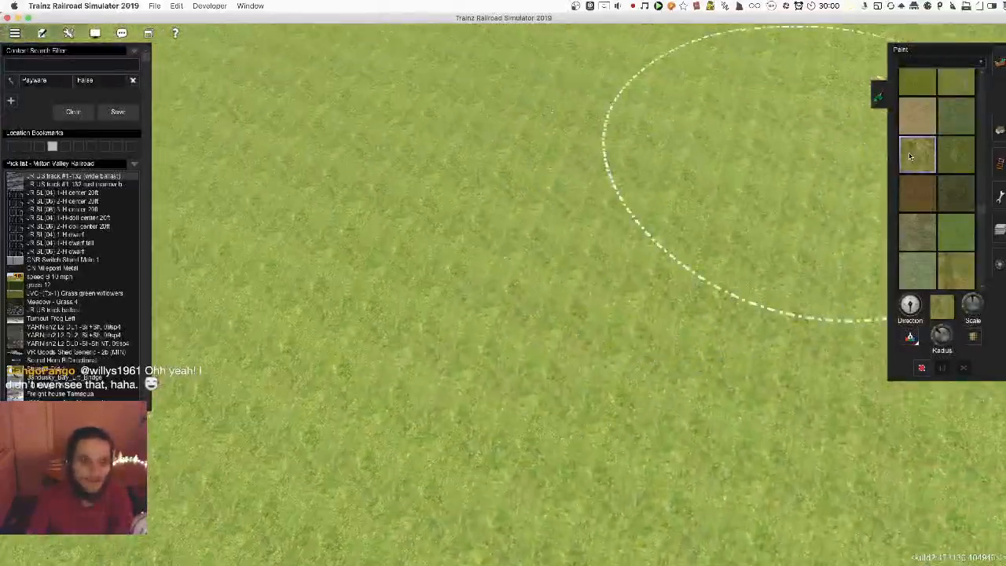
# Browse further through the PBR Grass Mixed textures, try another one on the open grass, and undo the stroke
pyautogui.scroll(-3, 936, 199)
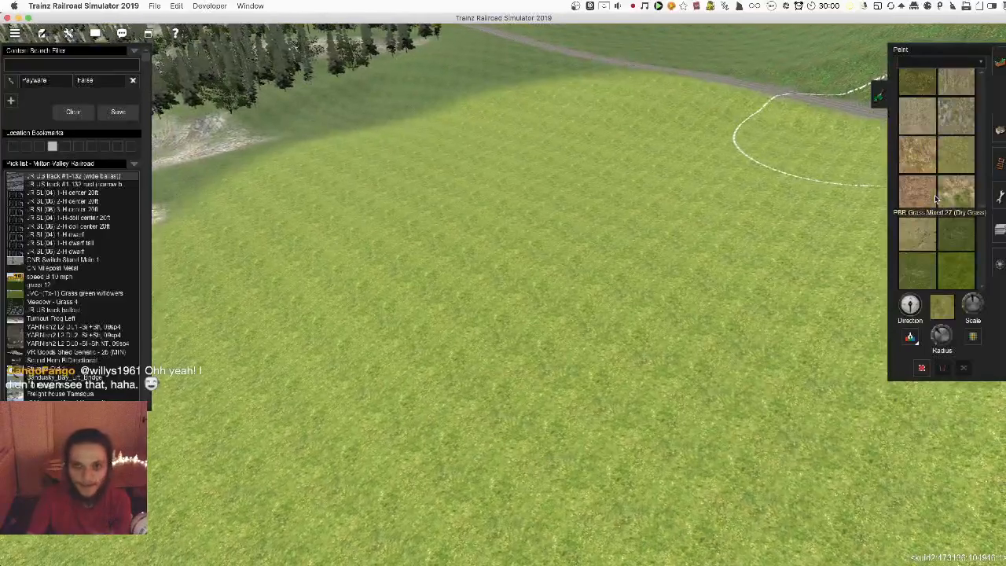
pyautogui.moveTo(429, 381)
pyautogui.mouseDown()
pyautogui.moveTo(594, 352)
pyautogui.moveTo(503, 350)
pyautogui.mouseUp()
pyautogui.scroll(5, 504, 346)
pyautogui.press('super+z')
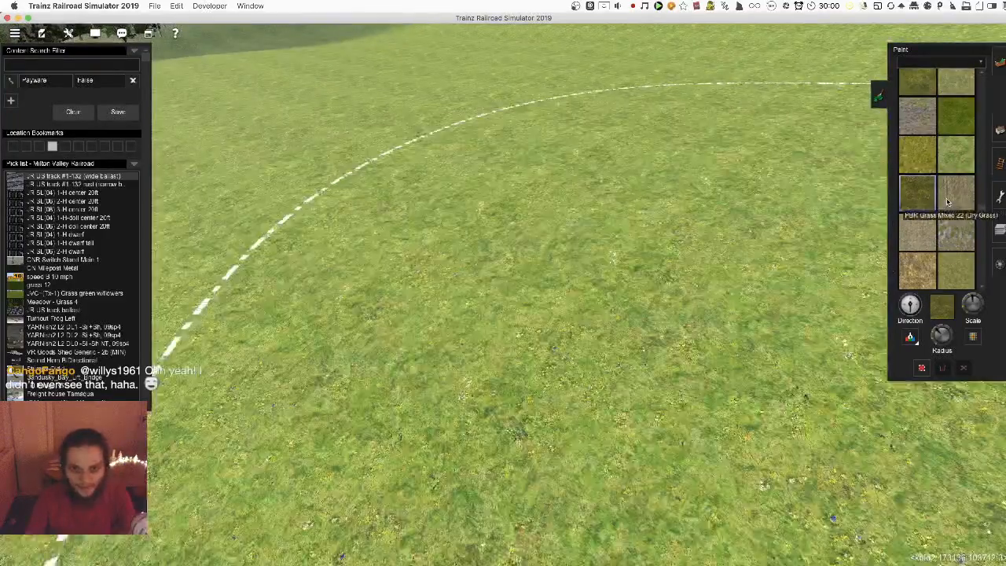
# Try PBR Grass Mixed 21 (Forrest Floor) on the open grass, inspect it up close, and undo the stroke
pyautogui.click(559, 258)
pyautogui.scroll(5, 538, 267)
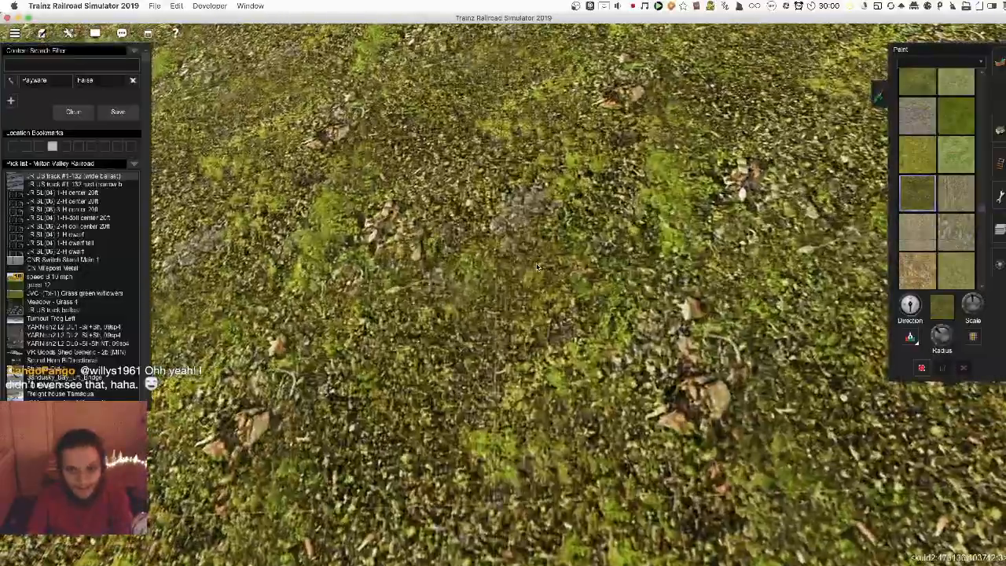
pyautogui.scroll(-4, 538, 267)
pyautogui.scroll(4, 538, 315)
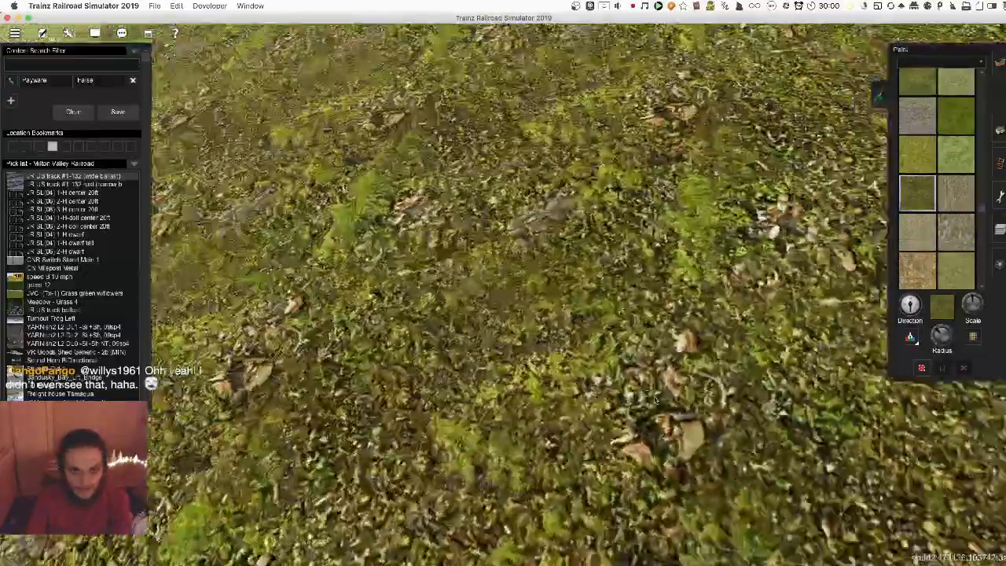
pyautogui.moveTo(654, 400); pyautogui.dragTo(591, 278, button='right')
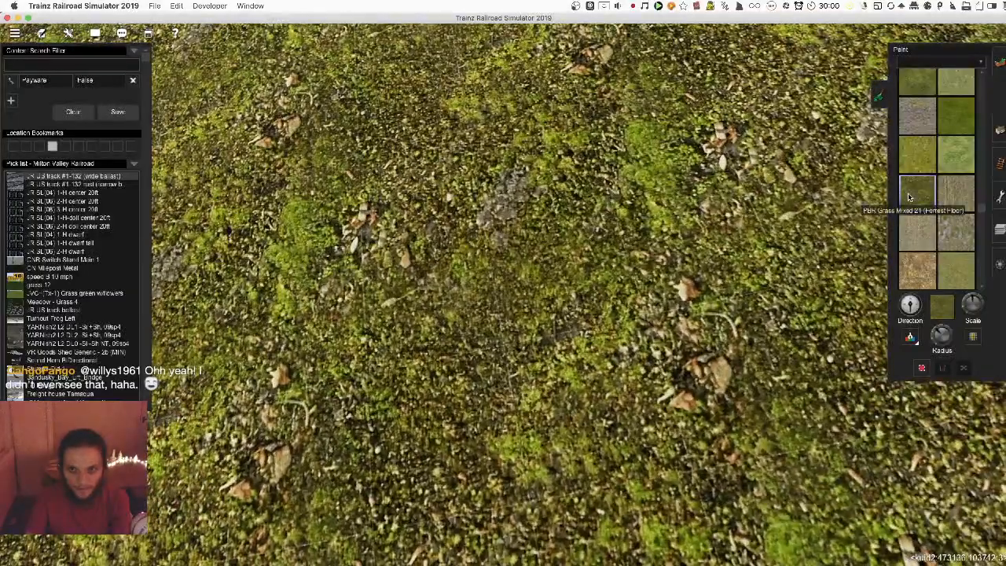
pyautogui.press('Down')
pyautogui.press('Left')
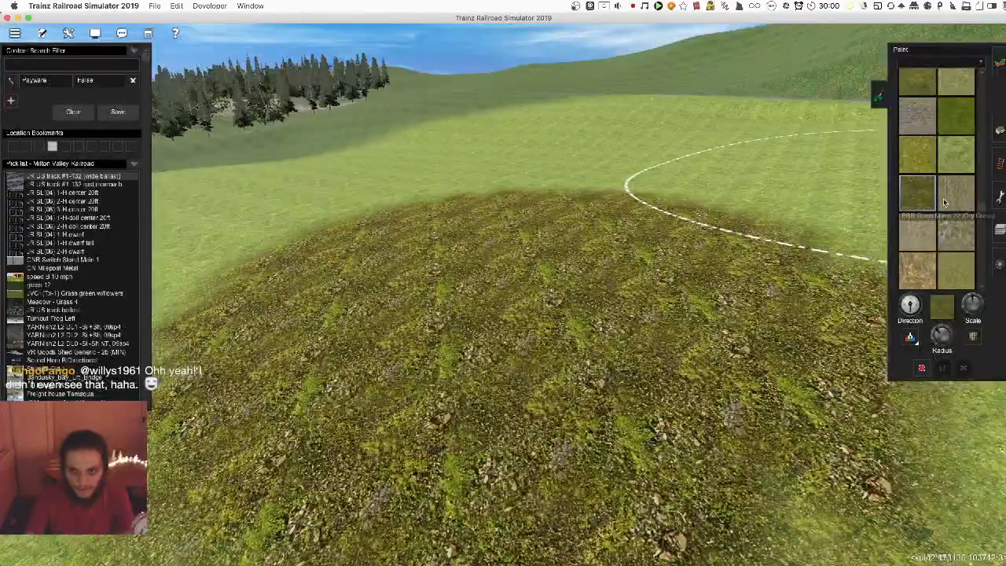
pyautogui.press('super+z')
# Try PBR Donner P12 Scrub 3 and the coarse rock texture above it on the open grass, undoing each stroke
pyautogui.scroll(3, 945, 233)
pyautogui.scroll(3, 946, 232)
pyautogui.scroll(3, 945, 229)
pyautogui.scroll(6, 945, 221)
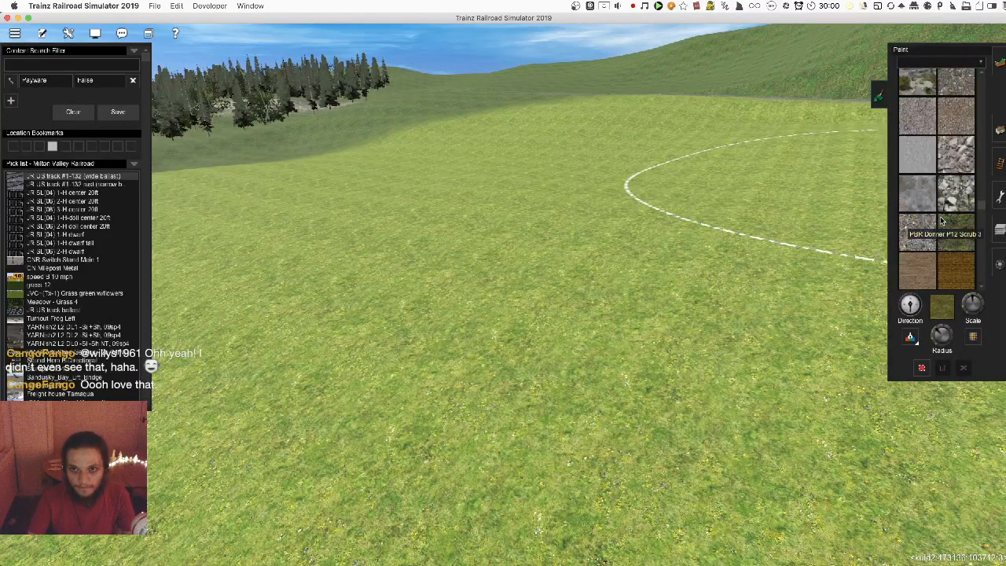
pyautogui.moveTo(584, 396); pyautogui.dragTo(521, 397)
pyautogui.press('super+z')
pyautogui.click(955, 195)
pyautogui.moveTo(621, 375); pyautogui.dragTo(543, 370)
pyautogui.press('super+z')
# Try PBR Donner P12 R 12 (small stones) and its neighbouring rock textures on the open grass, undoing each stroke
pyautogui.click(953, 168)
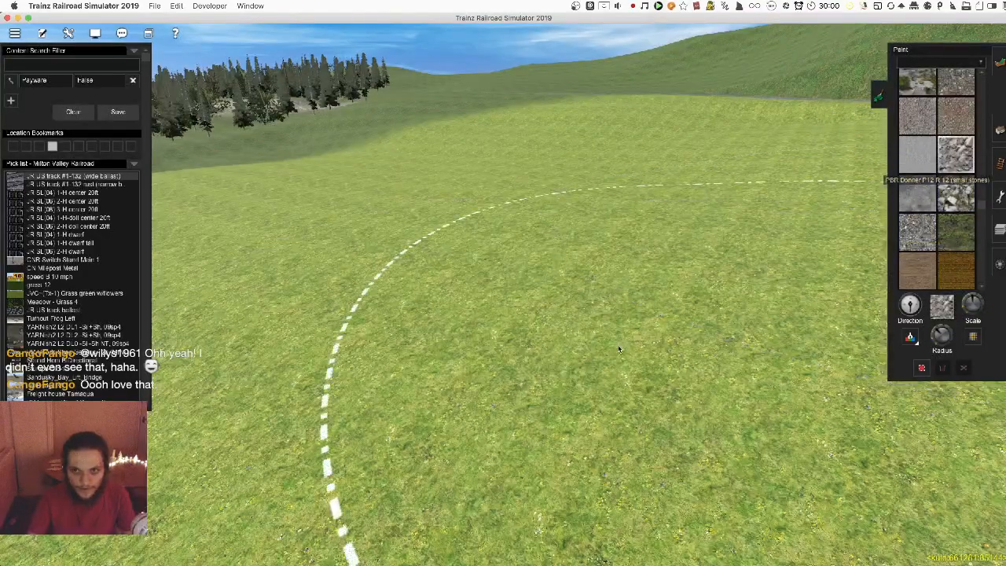
pyautogui.click(514, 279)
pyautogui.press('super+z')
pyautogui.click(919, 196)
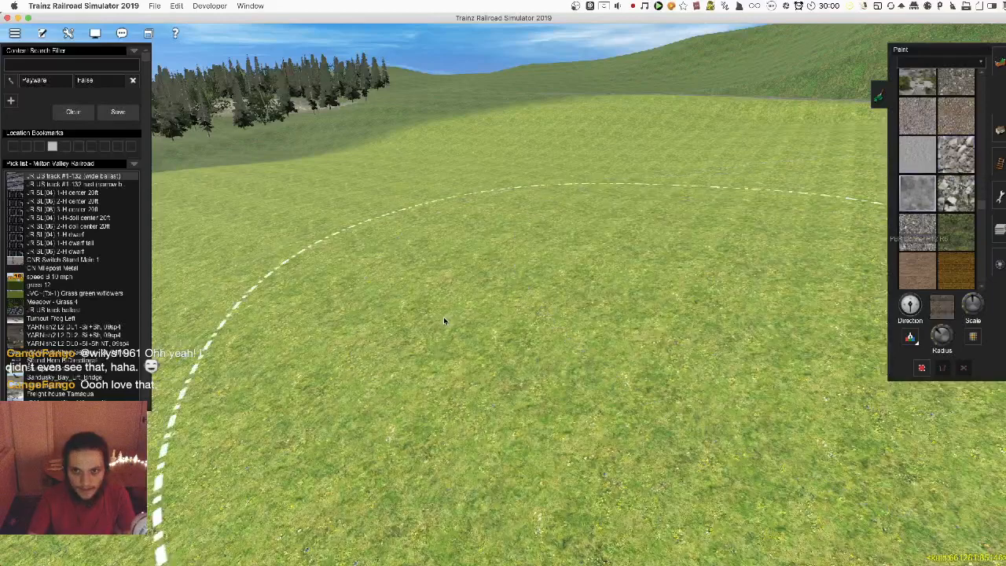
pyautogui.moveTo(582, 318); pyautogui.dragTo(392, 319)
pyautogui.press('super+z')
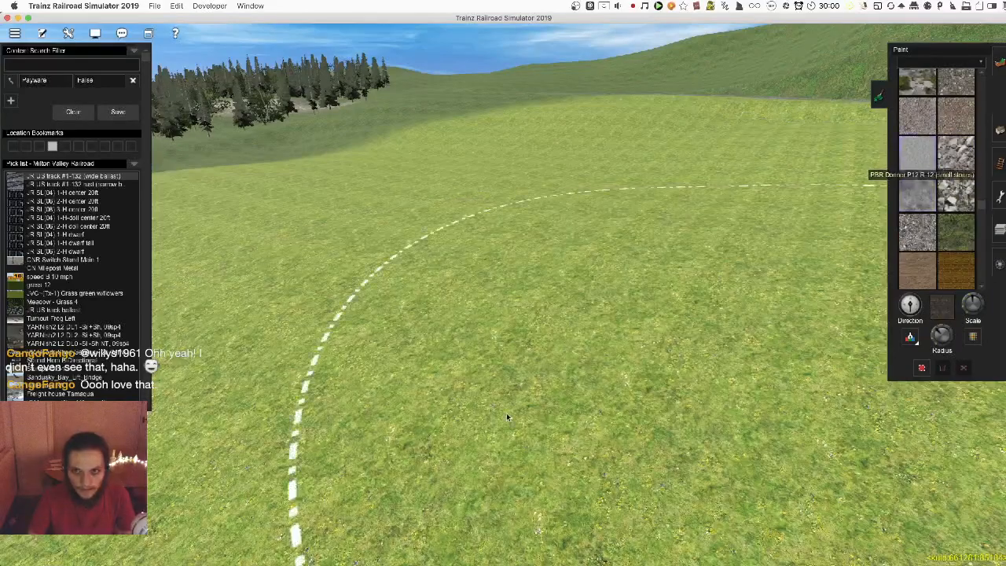
pyautogui.click(611, 408)
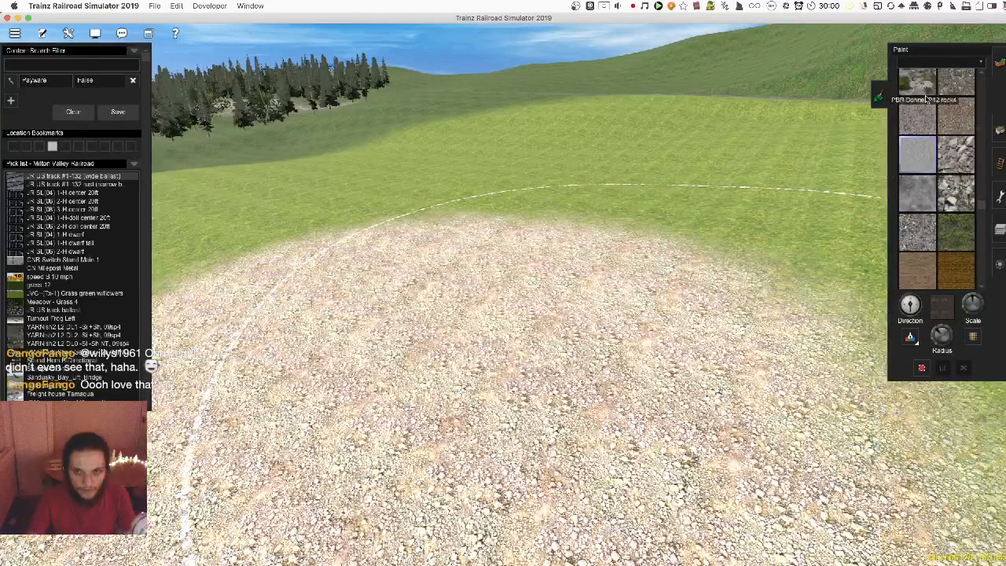
pyautogui.press('super+z')
# Try the brown gravel texture and PBR Donner P12 R 11 on the open grass, undoing each stroke
pyautogui.click(956, 116)
pyautogui.click(558, 262)
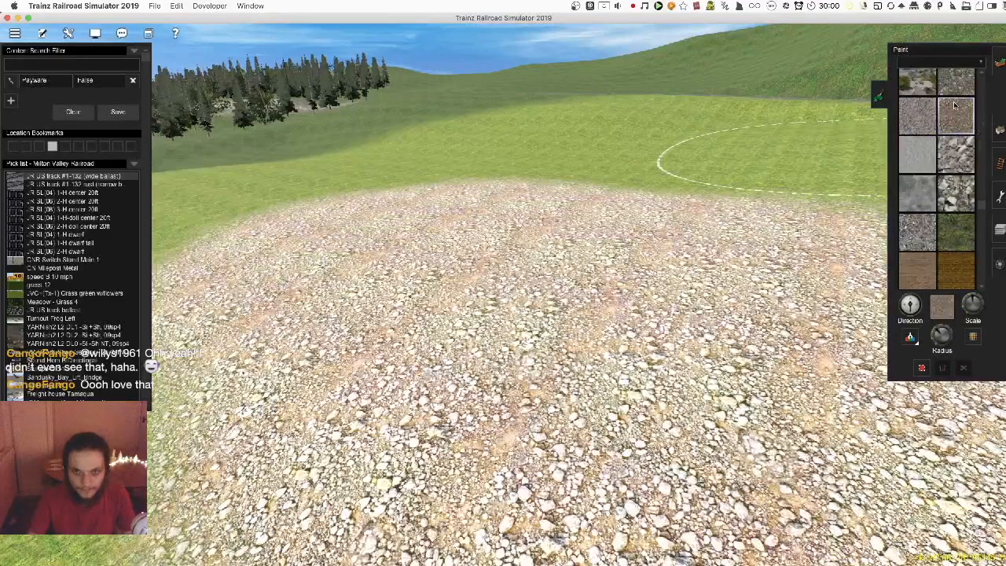
pyautogui.press('super+z')
pyautogui.click(920, 118)
pyautogui.moveTo(606, 311); pyautogui.dragTo(519, 322)
pyautogui.press('super+z')
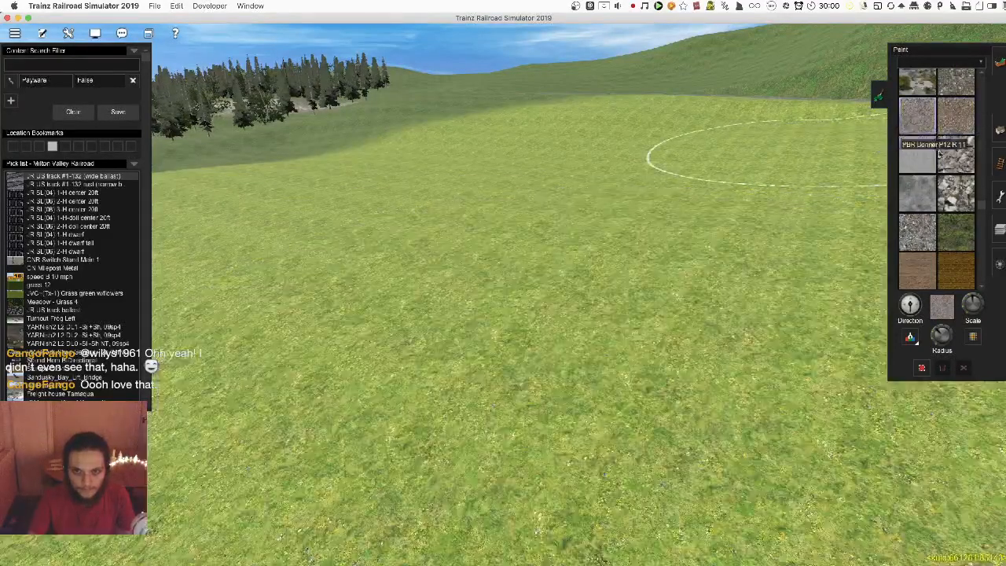
# Paint a larger patch of PBR Donner P12 R 11 on the open grass, inspect it near and far, and undo it
pyautogui.scroll(3, 938, 143)
pyautogui.moveTo(374, 192)
pyautogui.mouseDown()
pyautogui.moveTo(688, 197)
pyautogui.moveTo(739, 259)
pyautogui.moveTo(676, 346)
pyautogui.mouseUp()
pyautogui.press('Right')
pyautogui.press('Right')
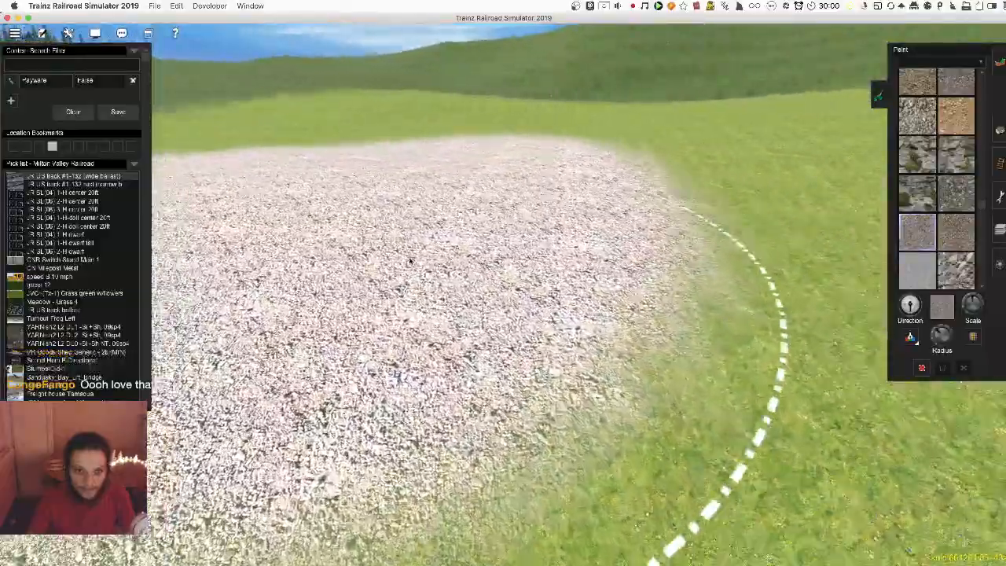
pyautogui.press('Left')
pyautogui.scroll(3, 519, 315)
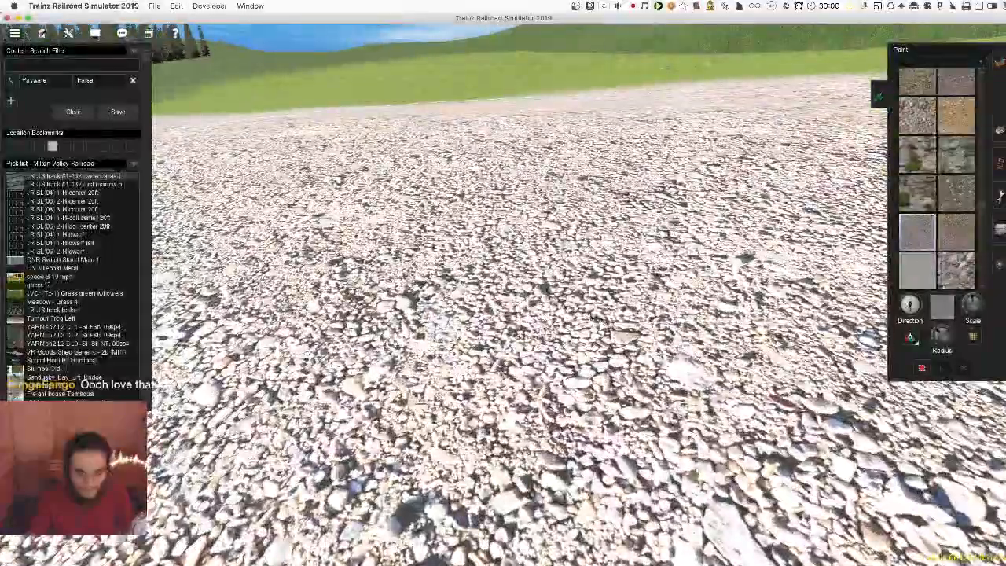
pyautogui.scroll(-5, 495, 348)
pyautogui.scroll(-2, 502, 283)
pyautogui.scroll(3, 503, 265)
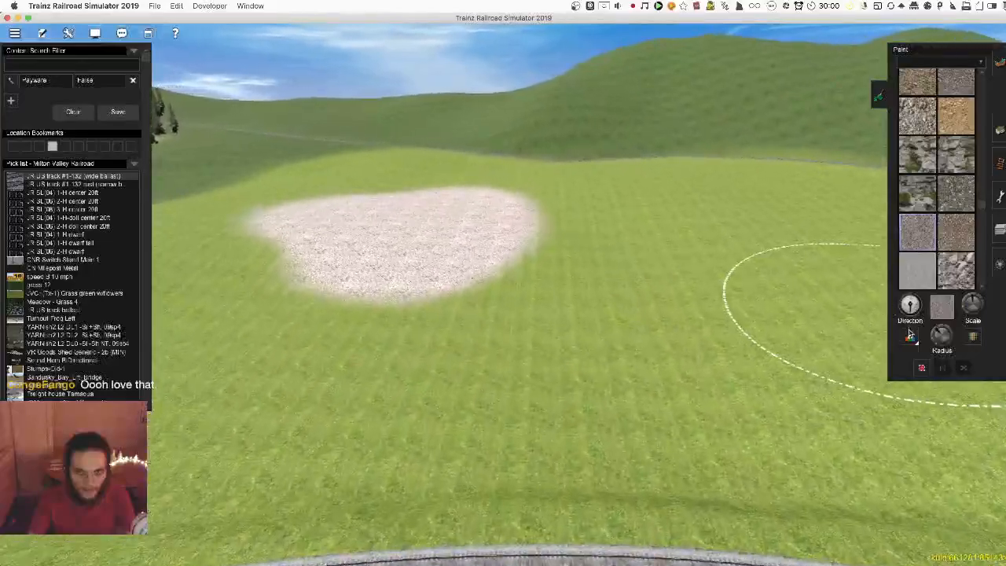
pyautogui.press('super+z')
# Reduce the brush radius, try PBR Donner P12 R 11 strokes on the grass beside the track, and undo them
pyautogui.press('Right')
pyautogui.press('Left')
pyautogui.press('Right')
pyautogui.moveTo(935, 340); pyautogui.dragTo(941, 328)
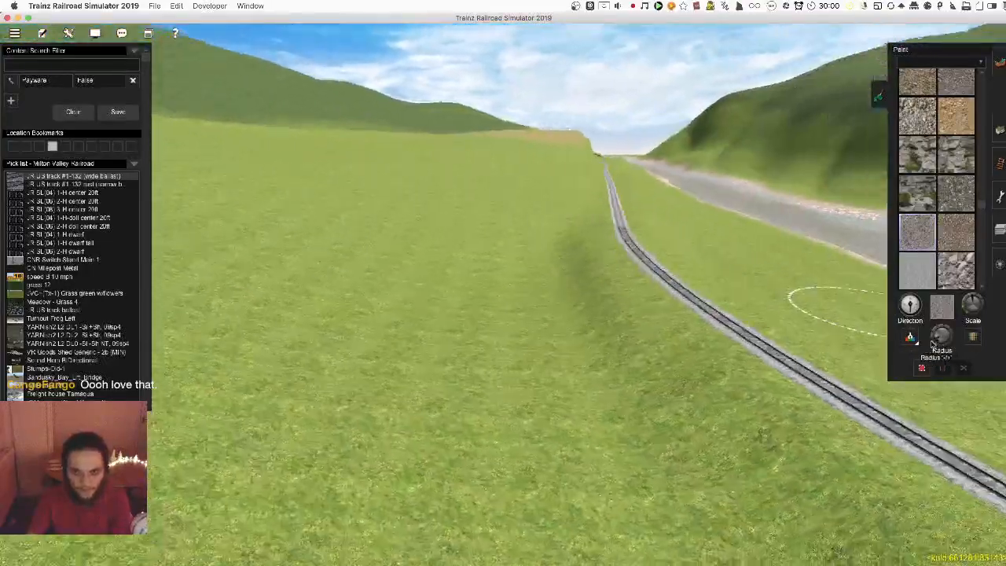
pyautogui.press('Left')
pyautogui.click(245, 327)
pyautogui.moveTo(358, 248)
pyautogui.mouseDown()
pyautogui.moveTo(353, 283)
pyautogui.moveTo(401, 274)
pyautogui.mouseUp()
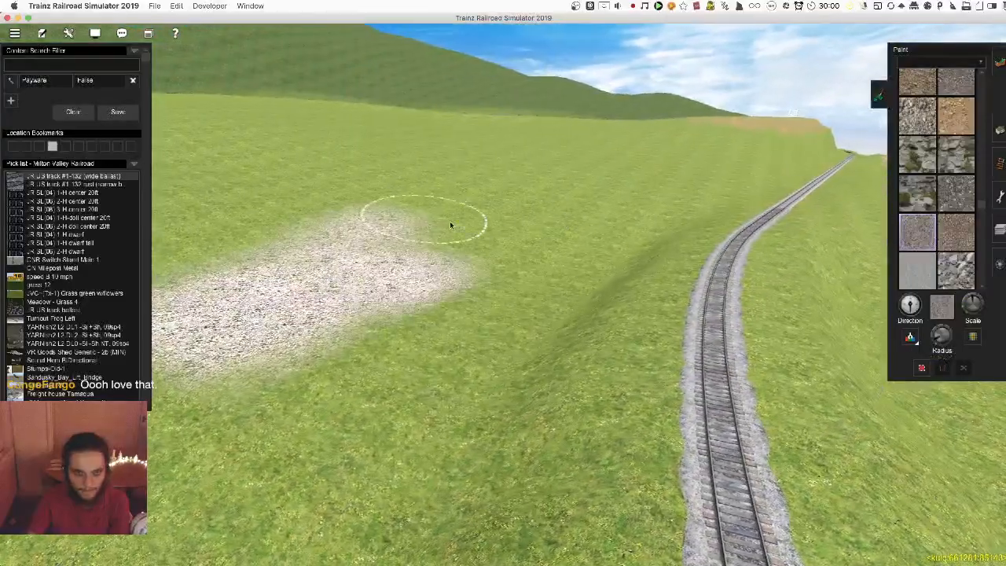
pyautogui.scroll(-5, 334, 377)
pyautogui.press('Left')
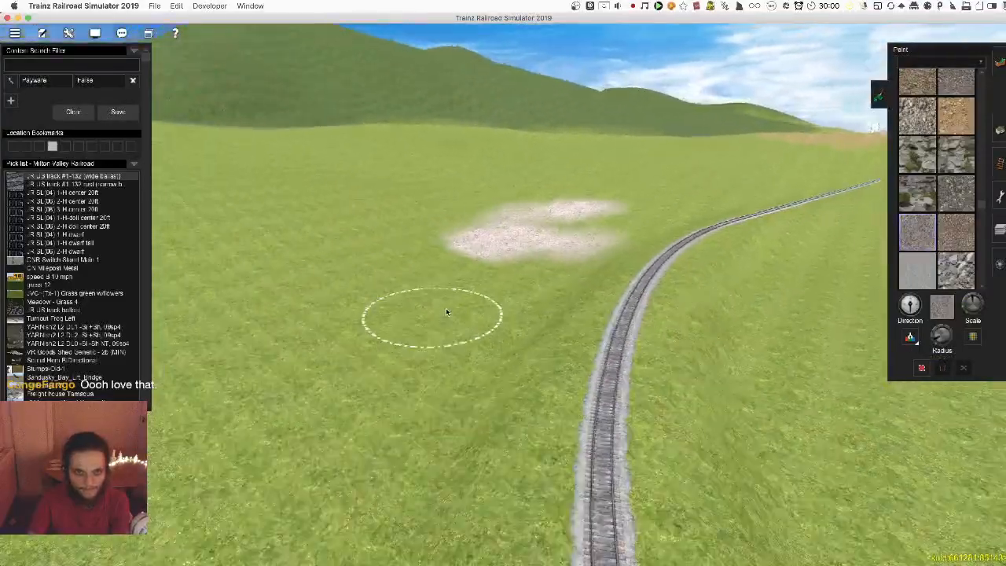
pyautogui.hotkey('ctrl', 'z')
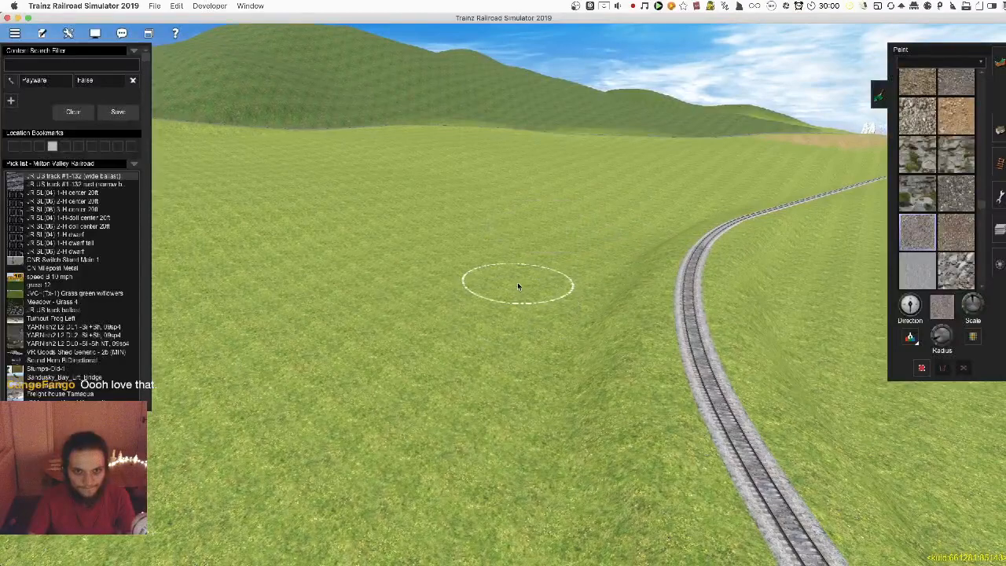
# Paint a strip of PBR Donner P12 R 11 gravel on the slope behind the white road bridge
pyautogui.press('Left')
pyautogui.scroll(-3, 503, 252)
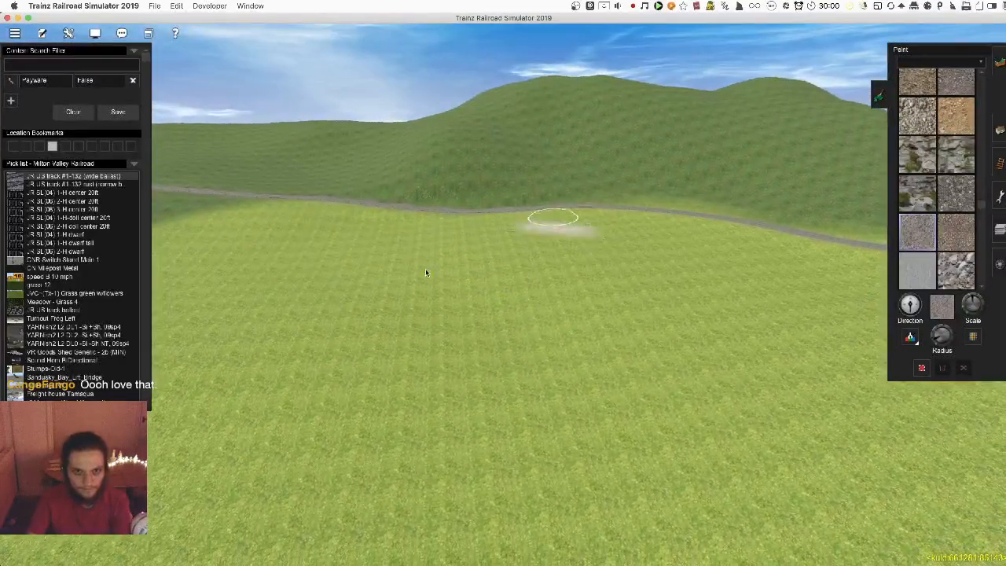
pyautogui.press('Right')
pyautogui.rightClick(607, 243)
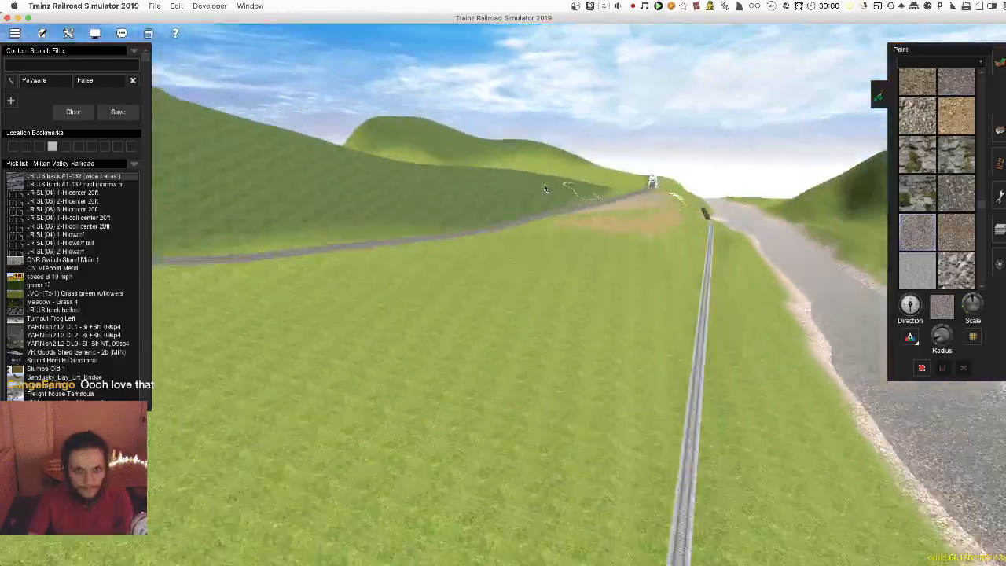
pyautogui.rightClick(705, 213)
pyautogui.moveTo(506, 206); pyautogui.dragTo(504, 295, button='right')
pyautogui.rightClick(565, 320)
pyautogui.press('Left')
pyautogui.scroll(5, 535, 319)
pyautogui.moveTo(549, 299)
pyautogui.mouseDown()
pyautogui.moveTo(436, 153)
pyautogui.moveTo(399, 173)
pyautogui.mouseUp()
pyautogui.press('Down')
pyautogui.scroll(3, 496, 249)
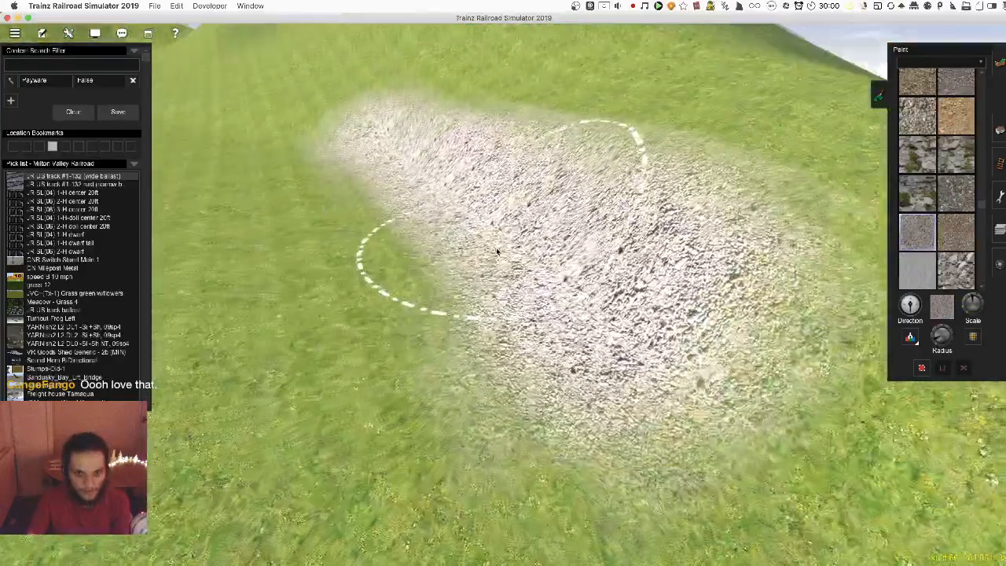
# Add a second strip of the same gravel on the slope behind the bridge, beside the first one
pyautogui.press('Down')
pyautogui.scroll(-5, 464, 291)
pyautogui.press('Left')
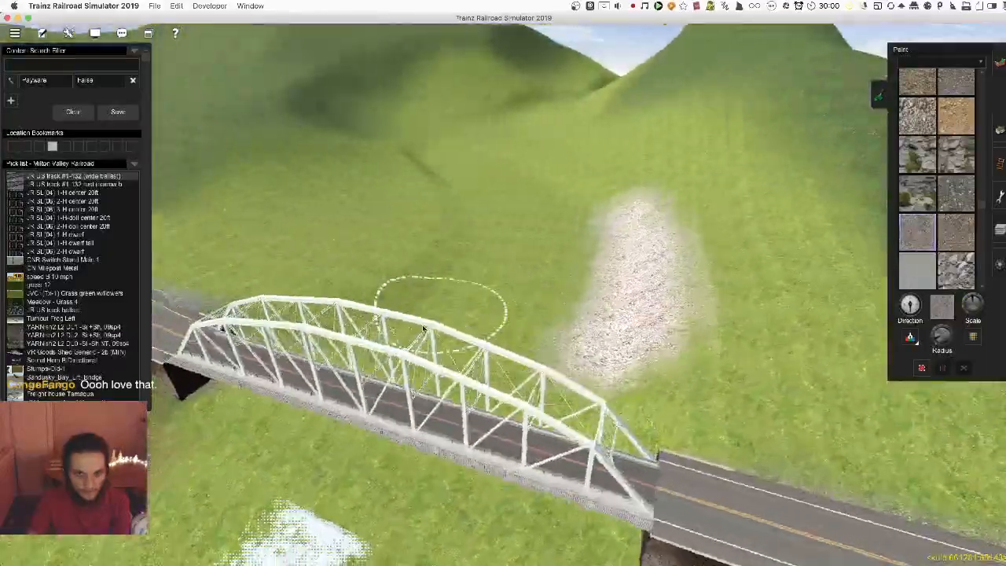
pyautogui.moveTo(417, 303)
pyautogui.mouseDown()
pyautogui.moveTo(511, 173)
pyautogui.moveTo(501, 226)
pyautogui.mouseUp()
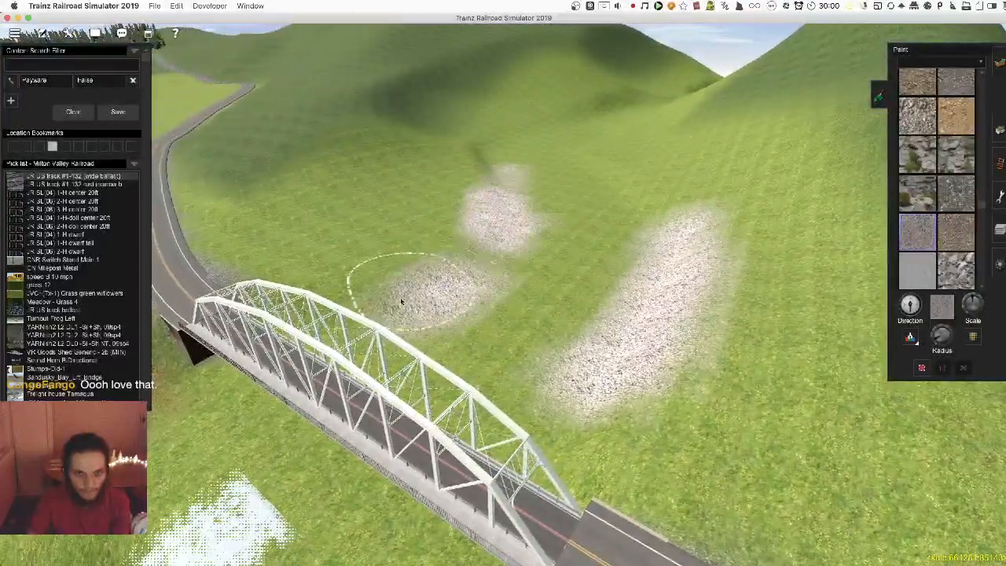
pyautogui.moveTo(405, 297); pyautogui.dragTo(502, 240)
# Examine the gravel strips behind the road bridge from below the waterfall and from above
pyautogui.scroll(-3, 417, 377)
pyautogui.rightClick(409, 416)
pyautogui.press('Right')
pyautogui.press('Down')
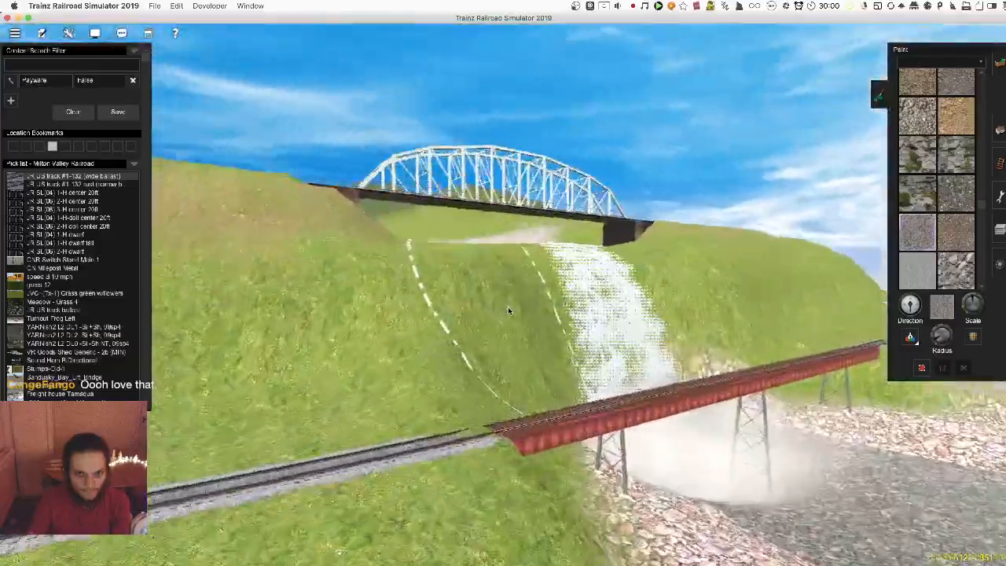
pyautogui.scroll(2, 509, 308)
pyautogui.press('Up')
pyautogui.scroll(-3, 518, 303)
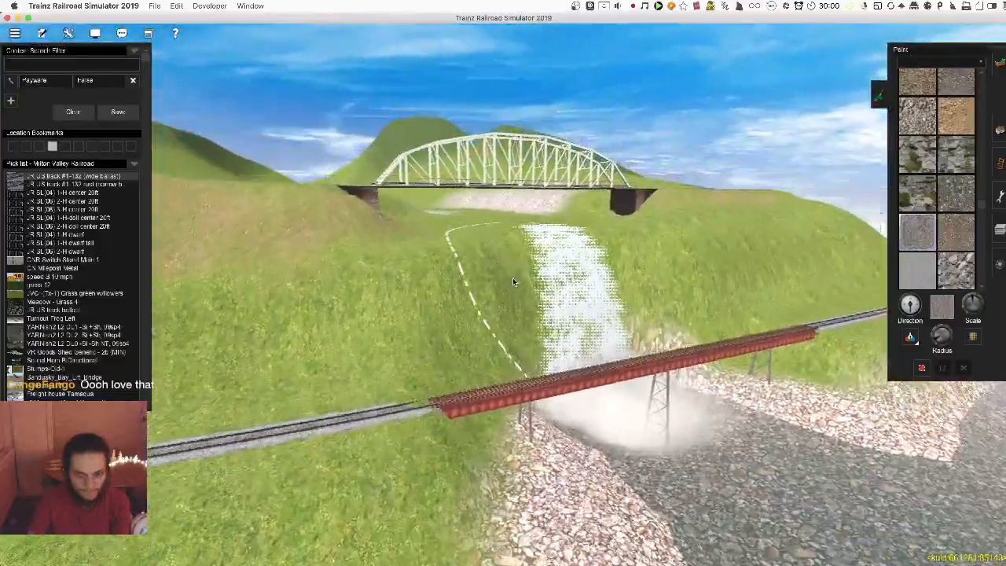
pyautogui.rightClick(512, 280)
pyautogui.rightClick(511, 275)
pyautogui.press('Right')
pyautogui.press('Up')
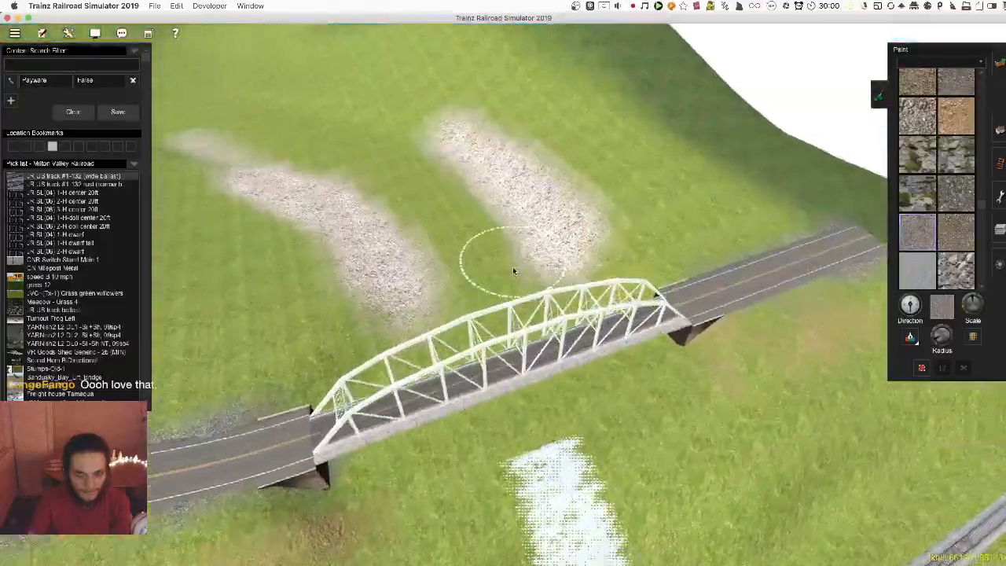
# Undo the gravel strips painted on the slope behind the road bridge
pyautogui.scroll(-3, 471, 271)
pyautogui.press('Left')
pyautogui.press('Down')
pyautogui.press('Right')
pyautogui.scroll(-3, 509, 314)
pyautogui.press('Right')
pyautogui.press('Up')
pyautogui.rightClick(540, 243)
pyautogui.scroll(2, 507, 279)
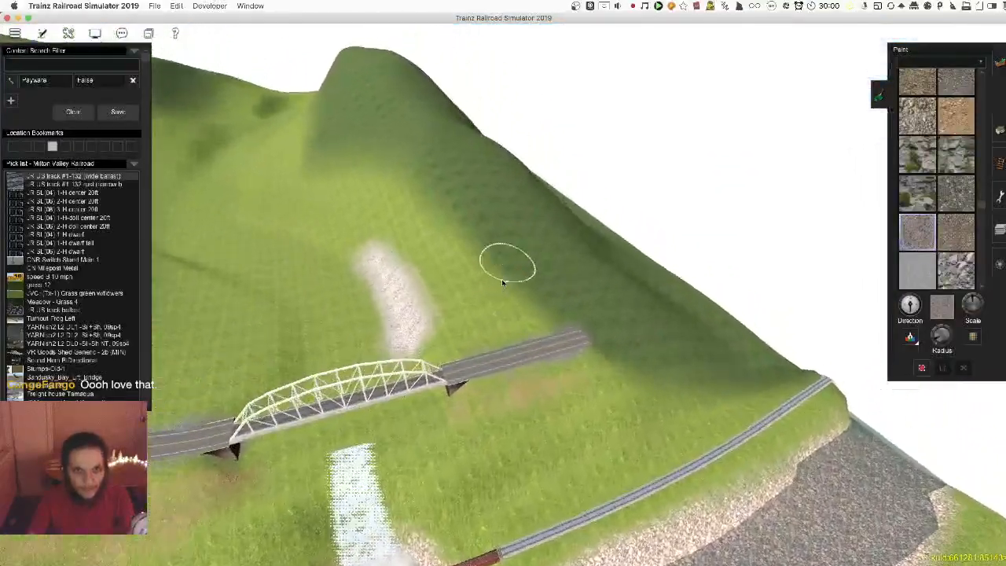
pyautogui.press('super+z')
# Enlarge the brush radius and paint PBR Donner P12 R 11 over the outer corner of the terrain
pyautogui.rightClick(452, 173)
pyautogui.press('Up')
pyautogui.press('Left')
pyautogui.moveTo(935, 340); pyautogui.dragTo(940, 331)
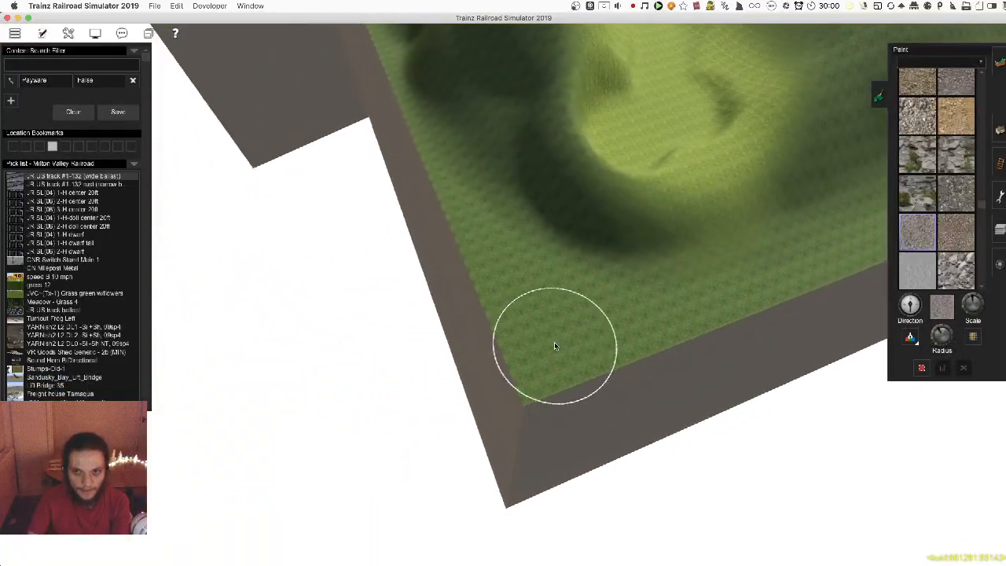
pyautogui.moveTo(579, 357)
pyautogui.mouseDown()
pyautogui.moveTo(600, 398)
pyautogui.moveTo(558, 313)
pyautogui.mouseUp()
# Paint a round patch of PBR Donner P12 R 10 on the open grass between the track and the road
pyautogui.rightClick(490, 52)
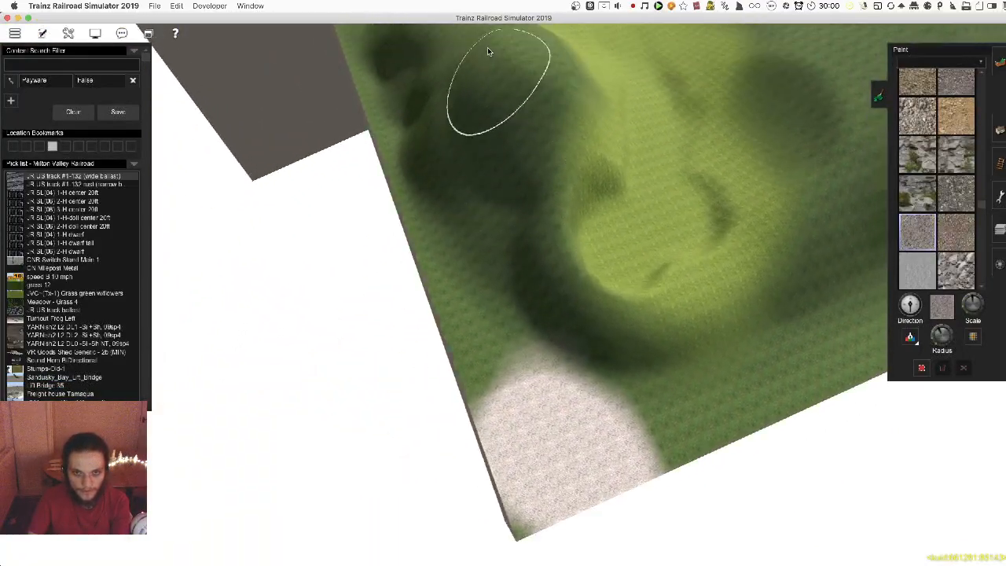
pyautogui.press('Left')
pyautogui.rightClick(527, 76)
pyautogui.press('Down')
pyautogui.press('Left')
pyautogui.click(956, 193)
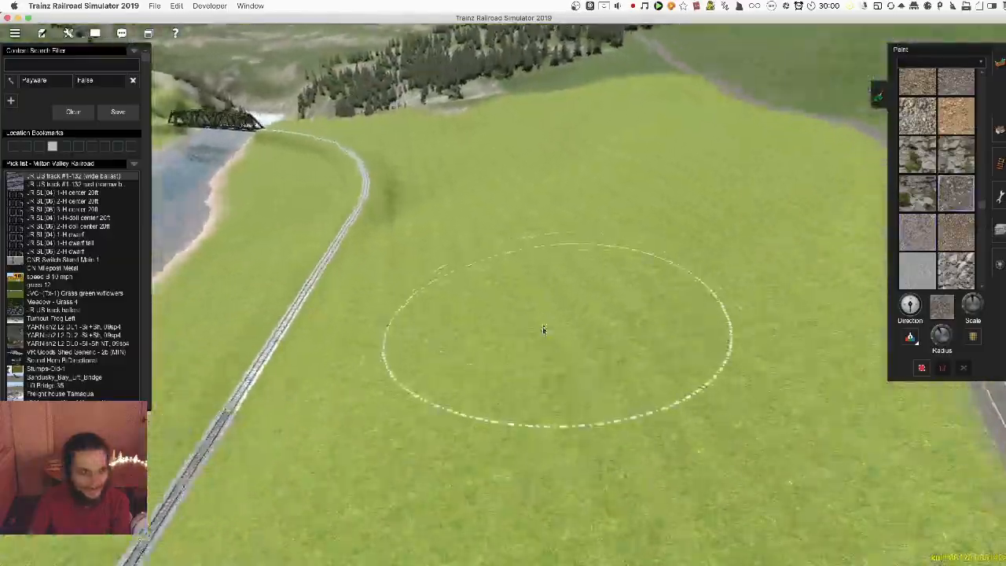
pyautogui.moveTo(542, 327); pyautogui.dragTo(511, 318)
# Compare the new PBR Donner P12 R 10 patch with the existing pebbles on the riverbed and banks
pyautogui.scroll(-5, 512, 320)
pyautogui.rightClick(444, 204)
pyautogui.scroll(-5, 476, 296)
pyautogui.press('Left')
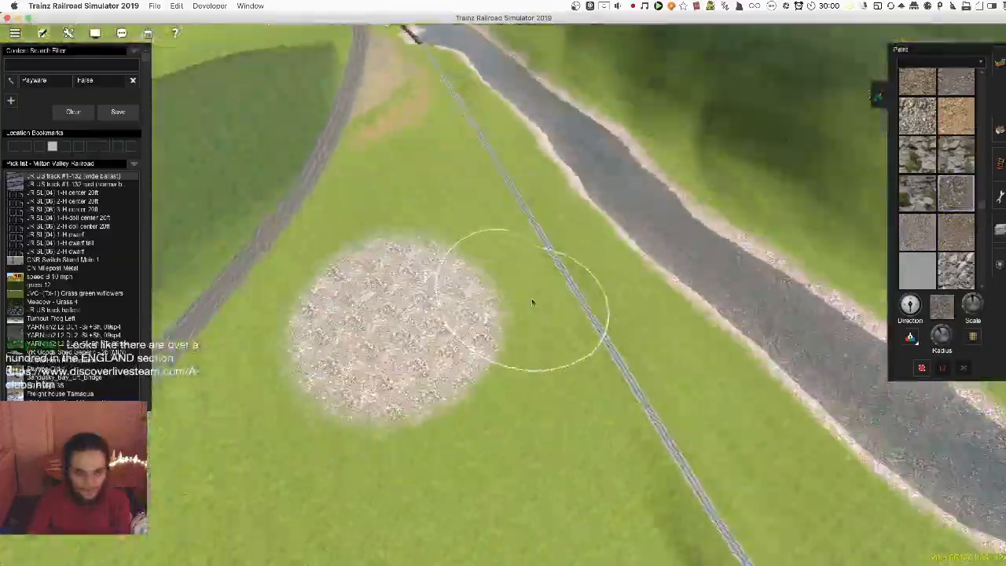
pyautogui.press('Left')
pyautogui.rightClick(582, 360)
pyautogui.scroll(10, 582, 350)
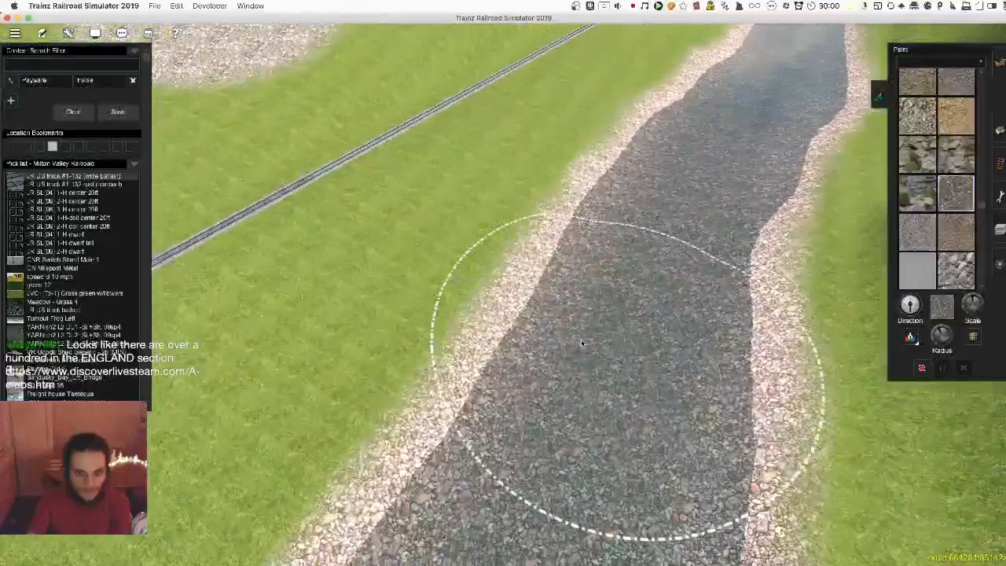
pyautogui.scroll(-8, 581, 343)
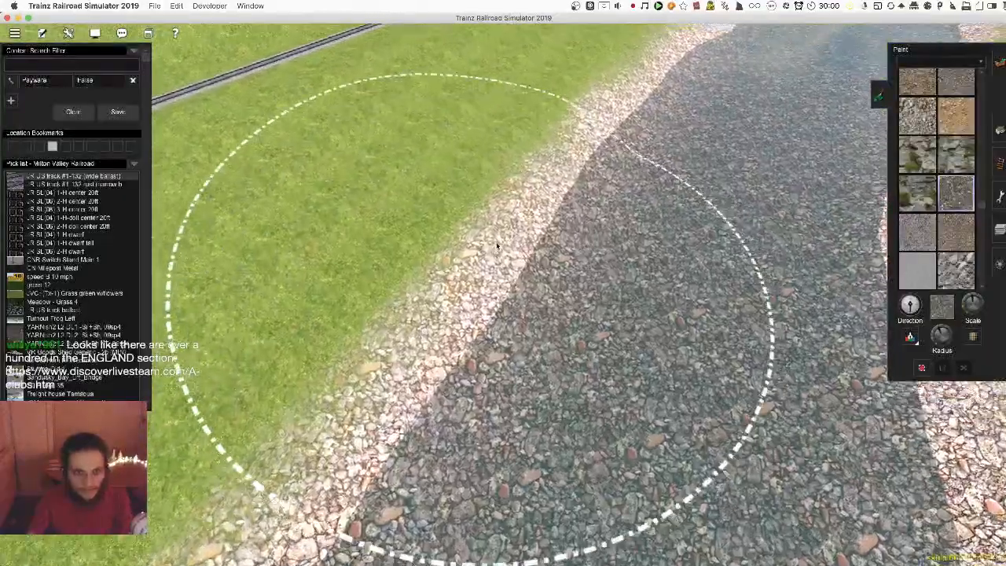
# Bulk-replace TS12-614175-Riverstones-2 with PBR Donner P12 R 10 in the current section, replacing texture rotation and scale too
pyautogui.scroll(-5, 519, 300)
pyautogui.press('Left')
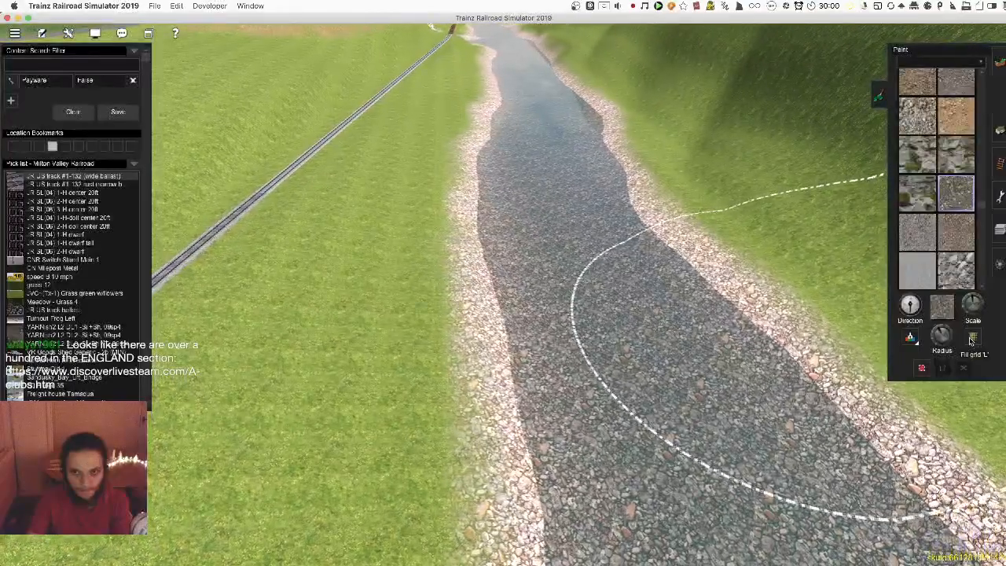
pyautogui.click(972, 338)
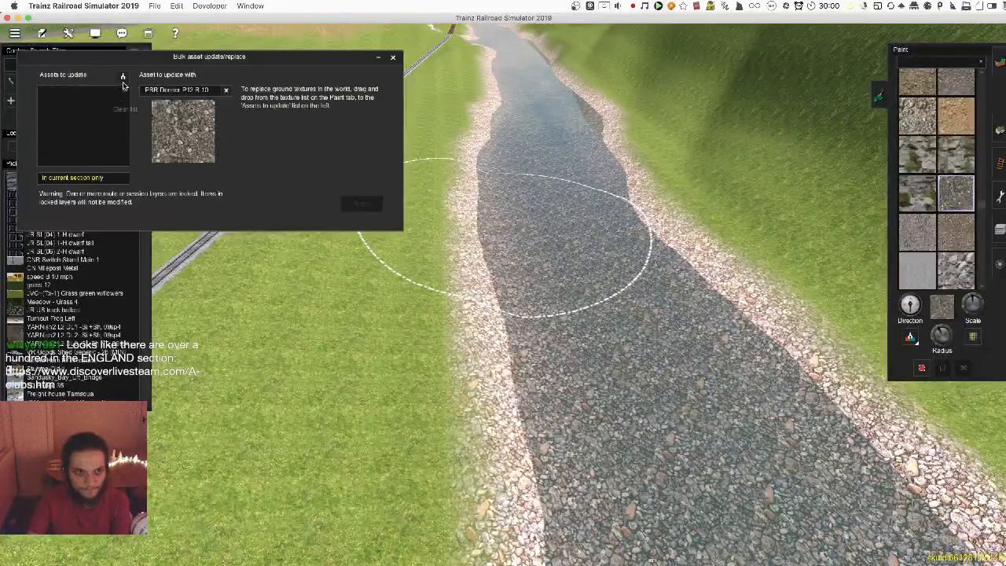
pyautogui.press('Up')
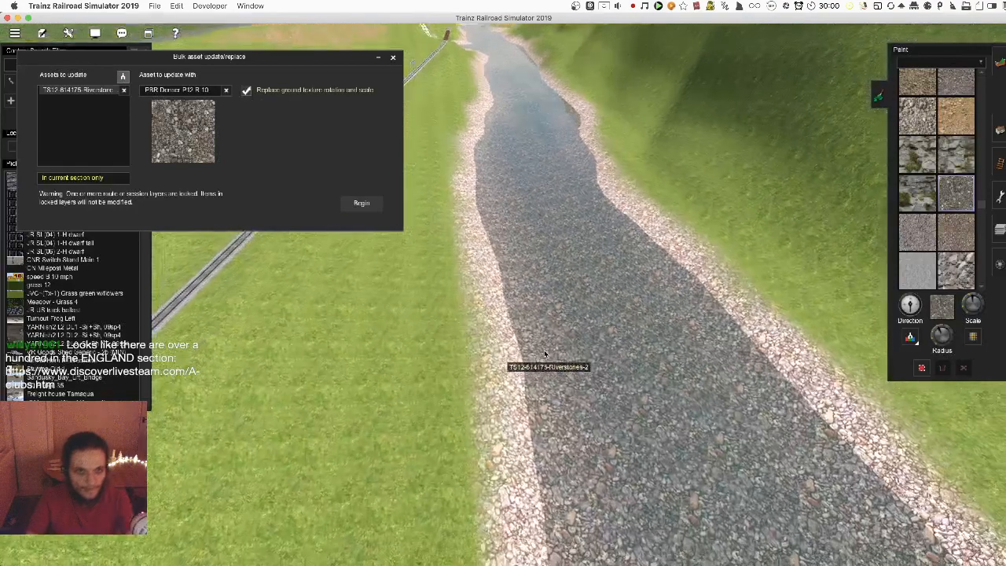
pyautogui.hotkey('ctrl', 's')
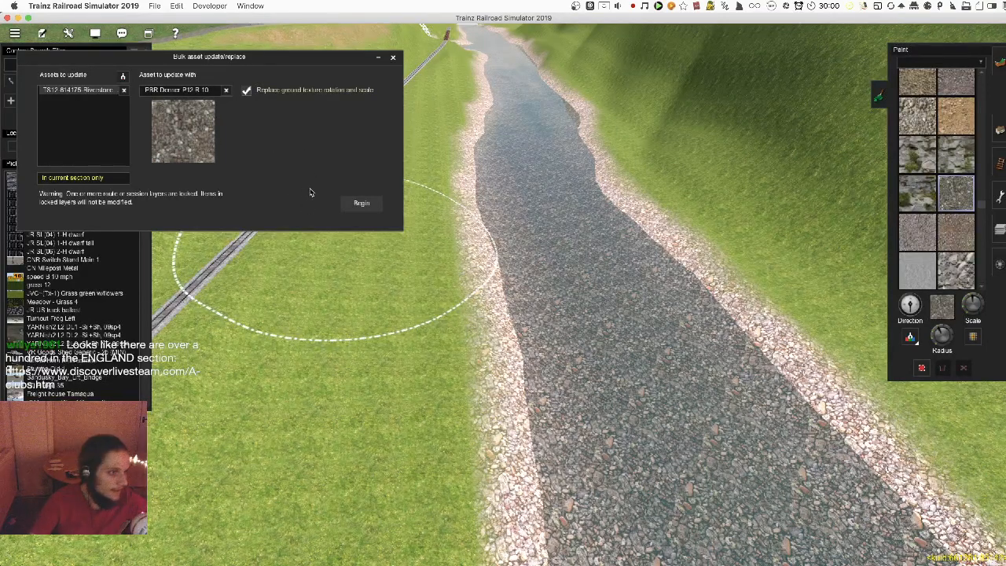
pyautogui.click(362, 204)
# Turn off replacing ground texture rotation and scale, and run the riverstones bulk replacement with PBR Donner P12 R 10 again
pyautogui.moveTo(569, 339); pyautogui.dragTo(495, 208, button='right')
pyautogui.rightClick(494, 209)
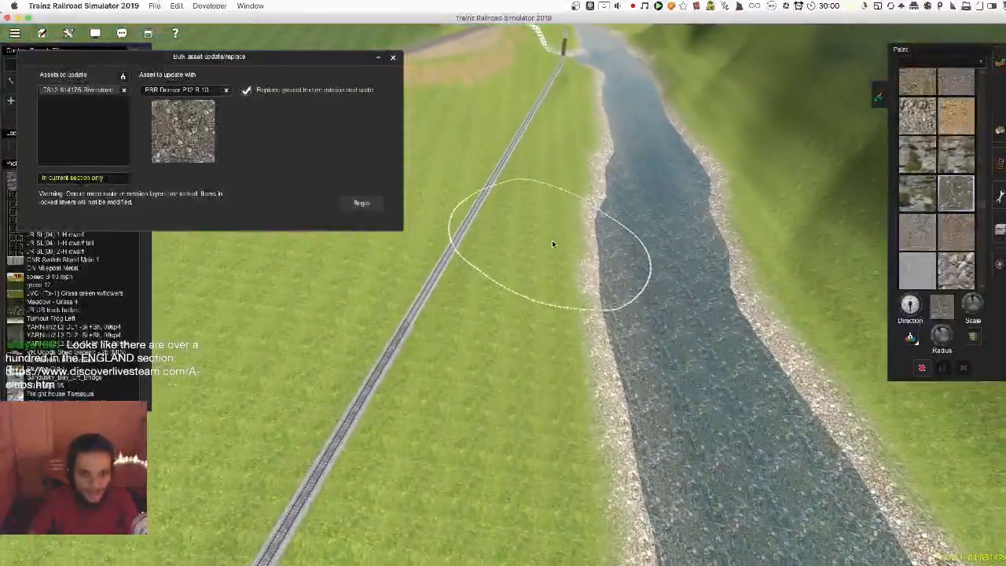
pyautogui.rightClick(544, 277)
pyautogui.rightClick(538, 319)
pyautogui.moveTo(507, 267); pyautogui.dragTo(473, 318, button='right')
pyautogui.click(341, 92)
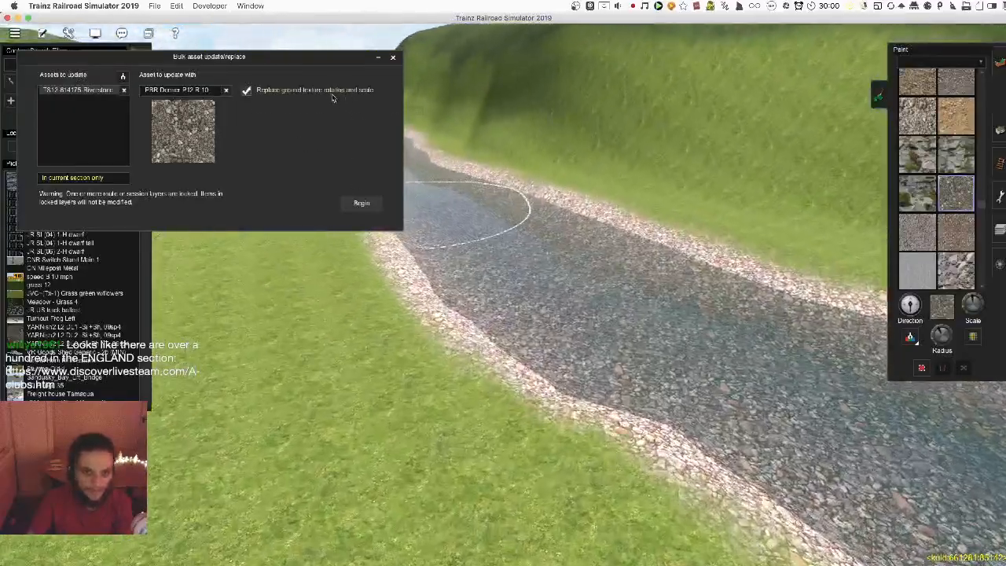
pyautogui.click(365, 204)
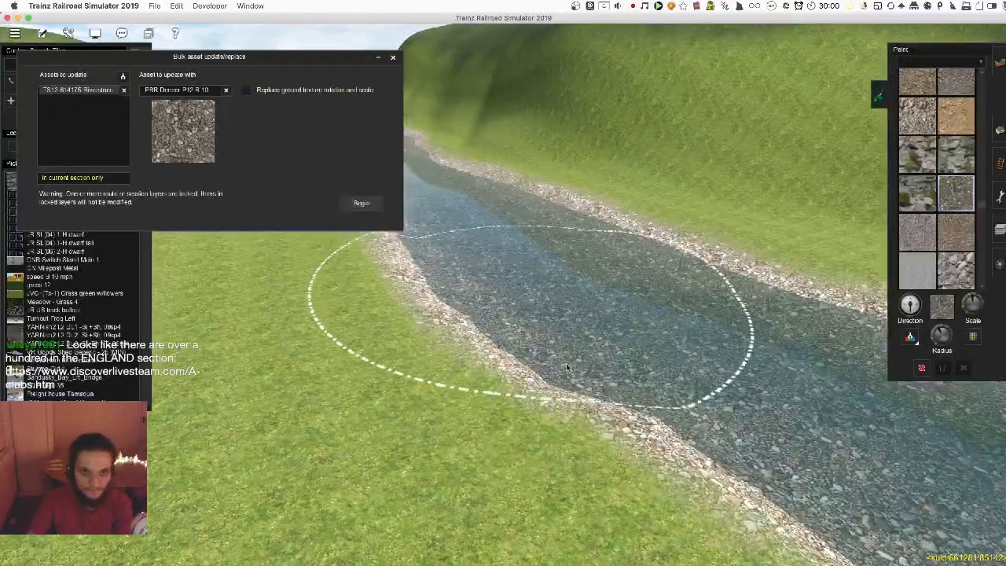
pyautogui.press('Left')
pyautogui.rightClick(557, 331)
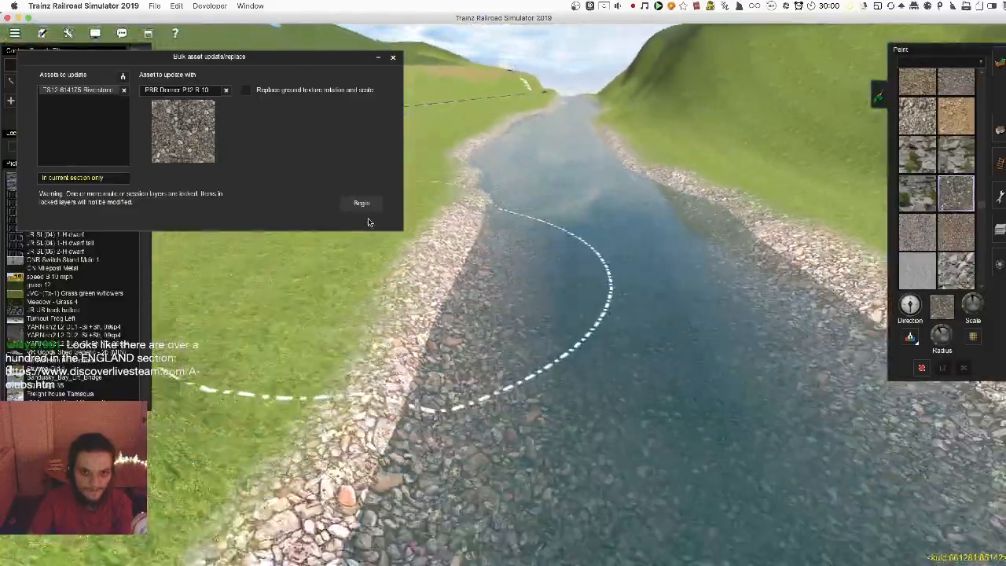
pyautogui.click(364, 206)
# Examine the stone texture along the riverbed and both banks, and close the bulk replacement window
pyautogui.press('Down')
pyautogui.press('Up')
pyautogui.press('Down')
pyautogui.press('Up')
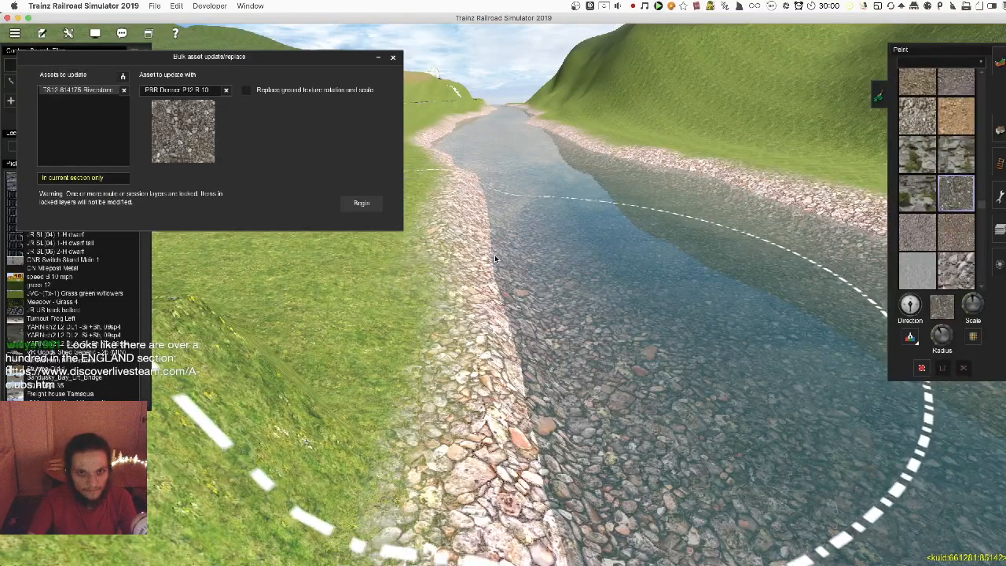
pyautogui.press('Down')
pyautogui.press('Up')
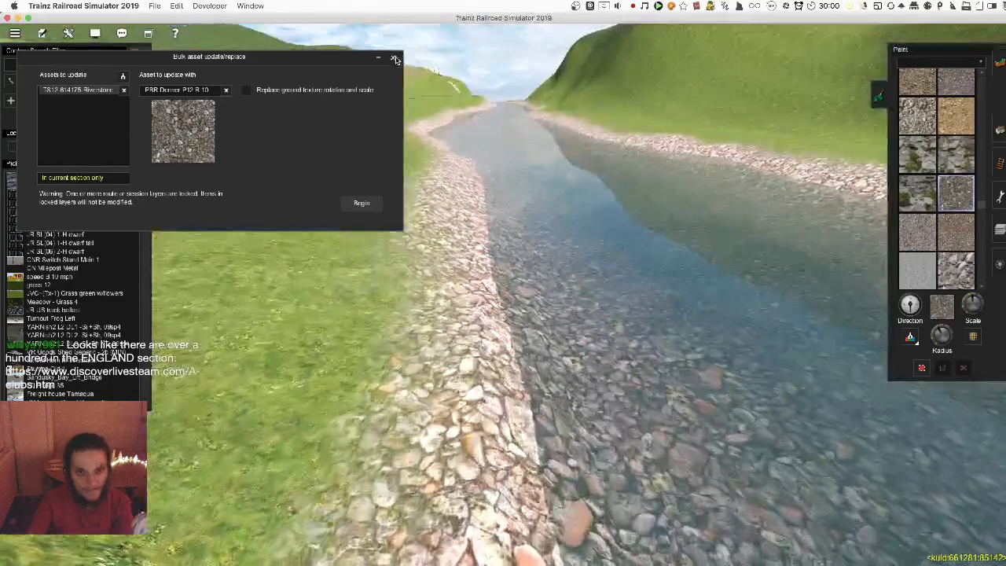
pyautogui.click(393, 57)
pyautogui.press('Left')
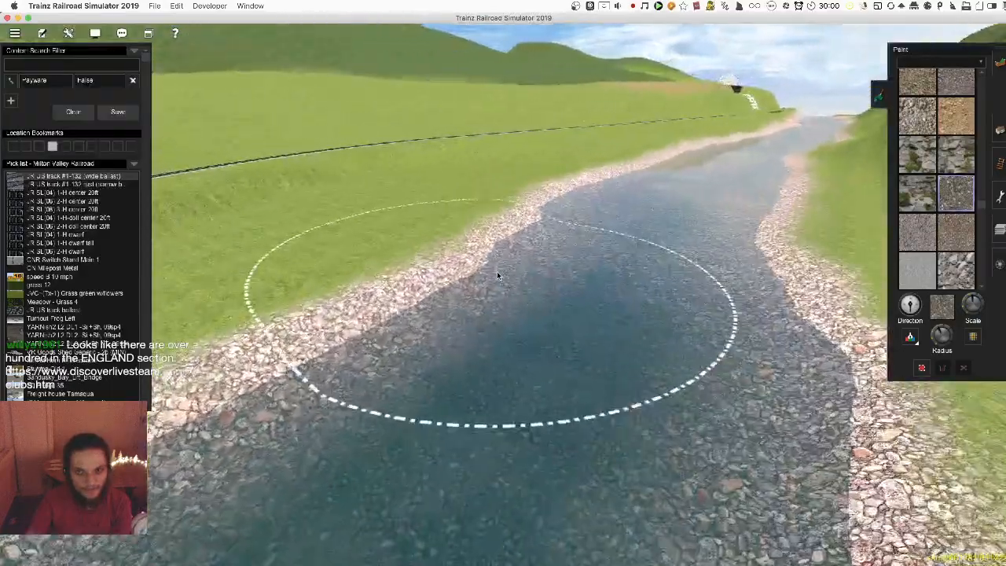
pyautogui.press('Up')
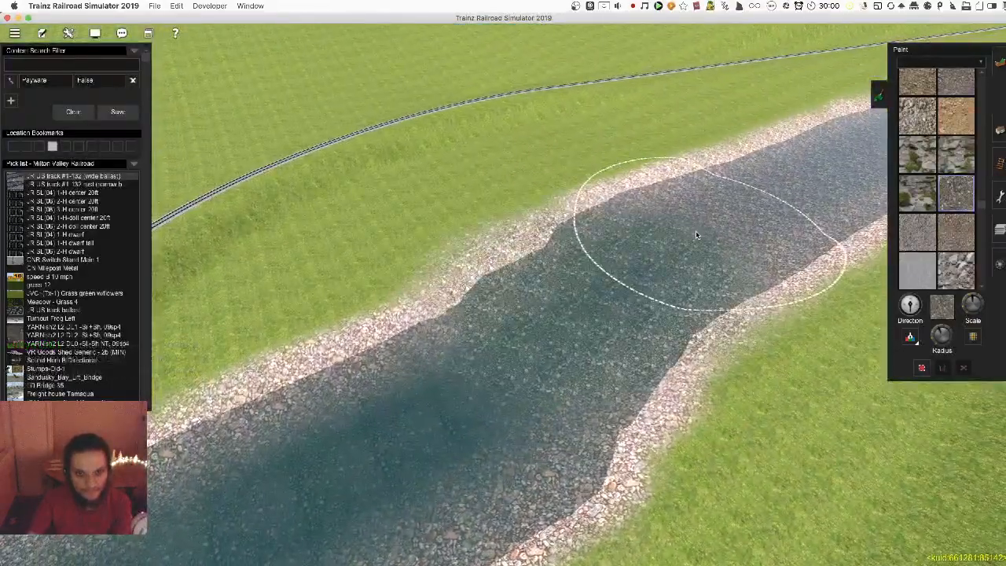
pyautogui.rightClick(590, 191)
pyautogui.press('Right')
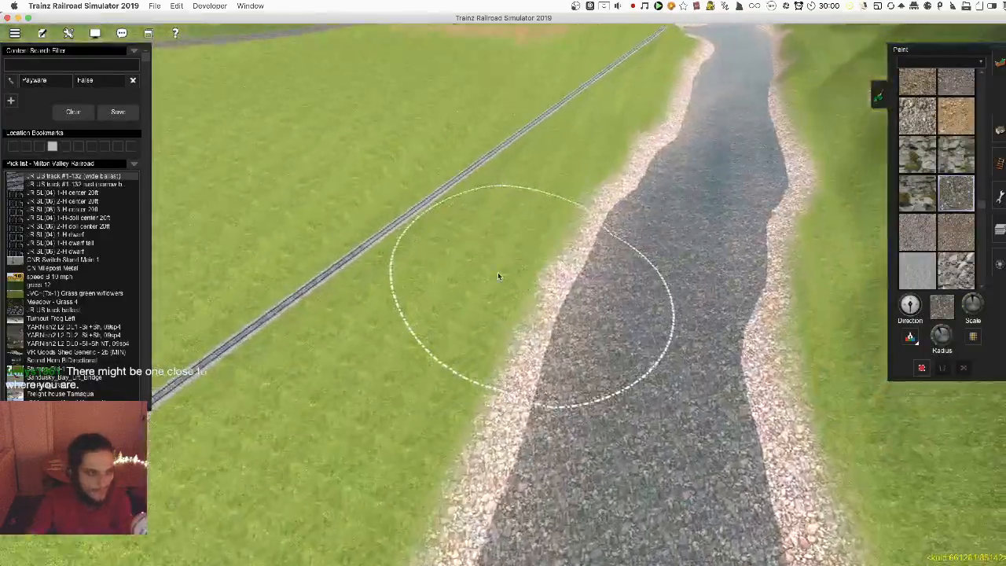
pyautogui.press('Left')
pyautogui.press('Down')
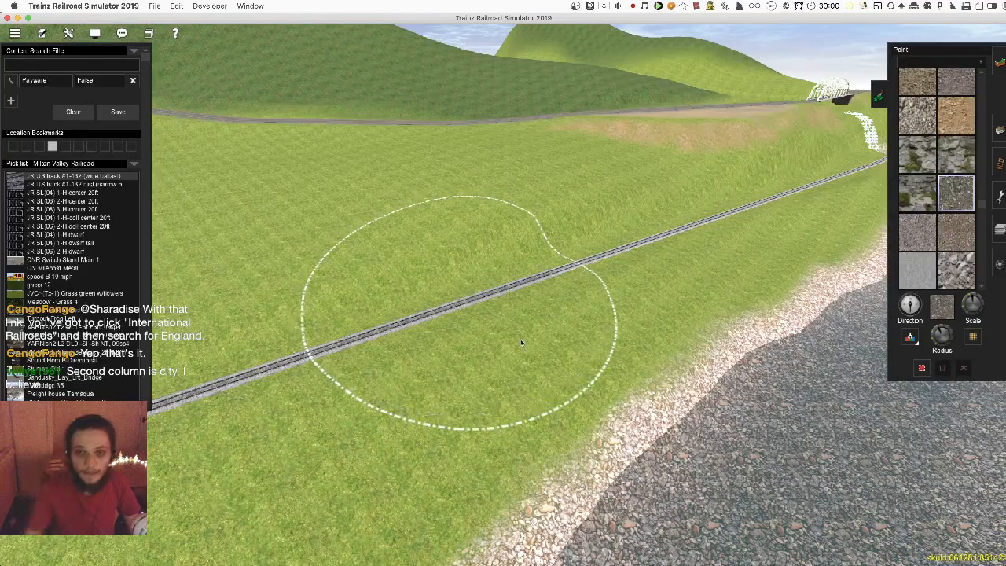
# Test a coarse gravel texture and PBR Donner P12 Ground04 on the grass beside the track, undoing each patch
pyautogui.click(906, 120)
pyautogui.scroll(10, 398, 254)
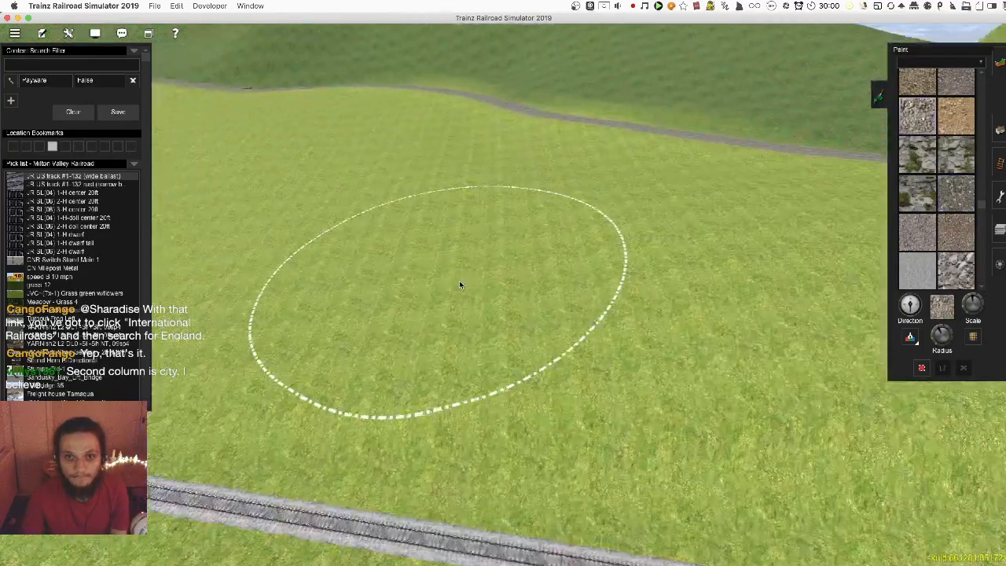
pyautogui.click(528, 229)
pyautogui.hotkey('ctrl', 'z')
pyautogui.click(956, 82)
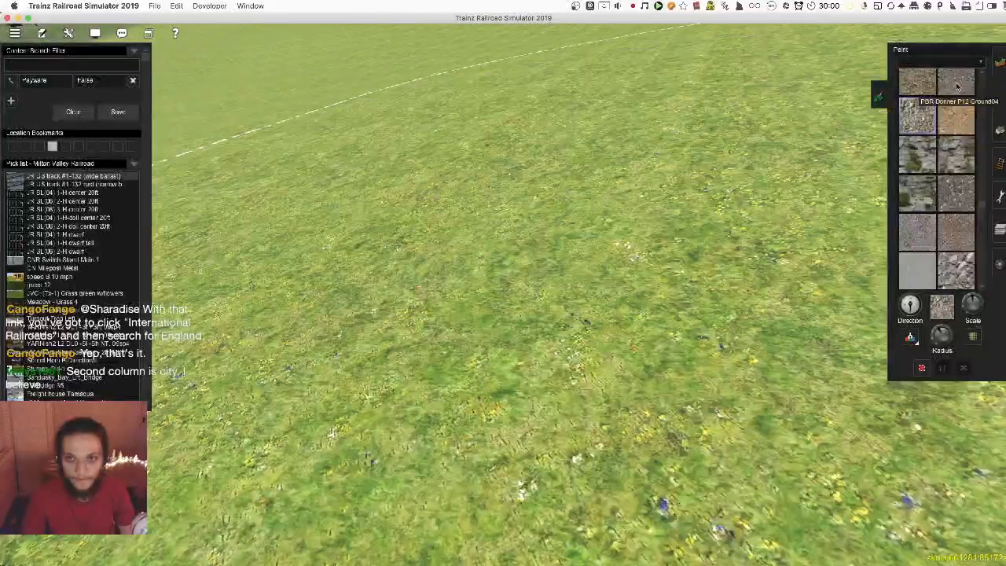
pyautogui.click(430, 167)
pyautogui.scroll(-8, 428, 167)
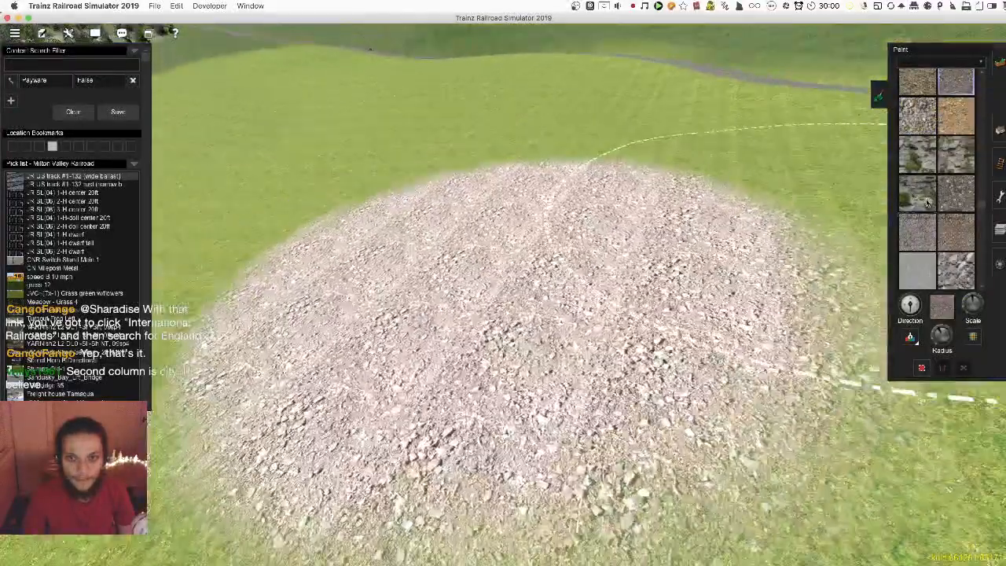
pyautogui.hotkey('ctrl', 'z')
# Try two more ground textures on the grass, including a sandy dirt, and undo both strokes
pyautogui.scroll(-3, 934, 198)
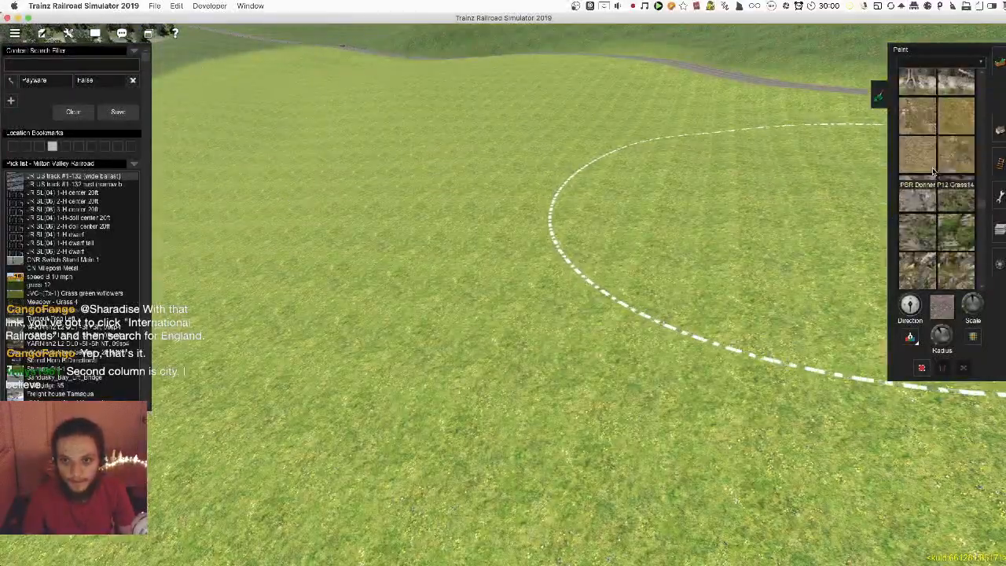
pyautogui.click(918, 193)
pyautogui.moveTo(550, 330)
pyautogui.mouseDown()
pyautogui.moveTo(561, 337)
pyautogui.moveTo(720, 214)
pyautogui.mouseUp()
pyautogui.hotkey('ctrl', 'z')
pyautogui.click(956, 154)
pyautogui.moveTo(578, 309)
pyautogui.mouseDown()
pyautogui.moveTo(620, 333)
pyautogui.moveTo(409, 226)
pyautogui.mouseUp()
pyautogui.scroll(5, 437, 244)
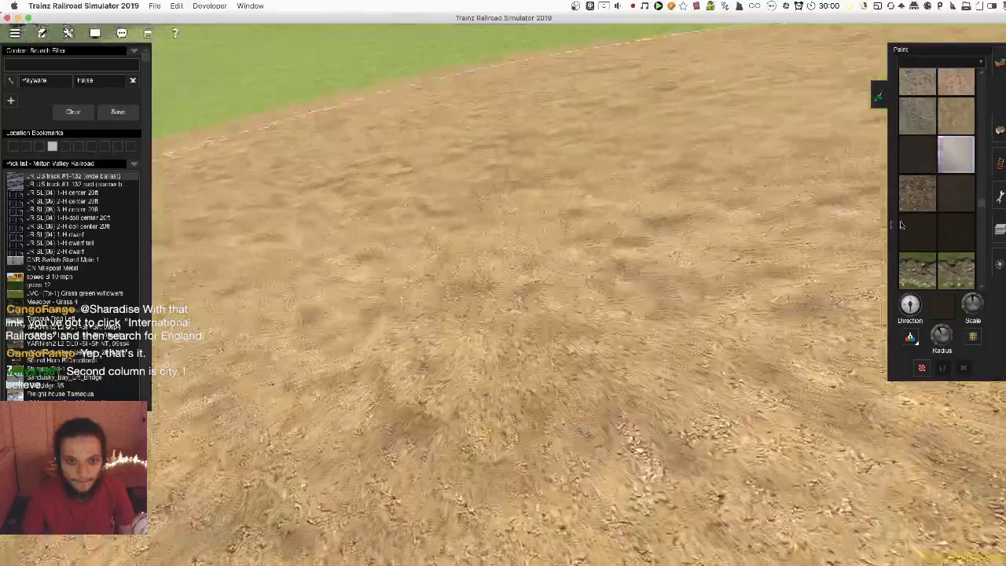
pyautogui.hotkey('ctrl', 'z')
# Test a grey-brown stony soil and a dark brown earth texture on the grass, undoing both patches
pyautogui.scroll(3, 941, 175)
pyautogui.click(906, 234)
pyautogui.moveTo(588, 316)
pyautogui.mouseDown()
pyautogui.moveTo(607, 317)
pyautogui.moveTo(708, 228)
pyautogui.mouseUp()
pyautogui.scroll(-5, 599, 132)
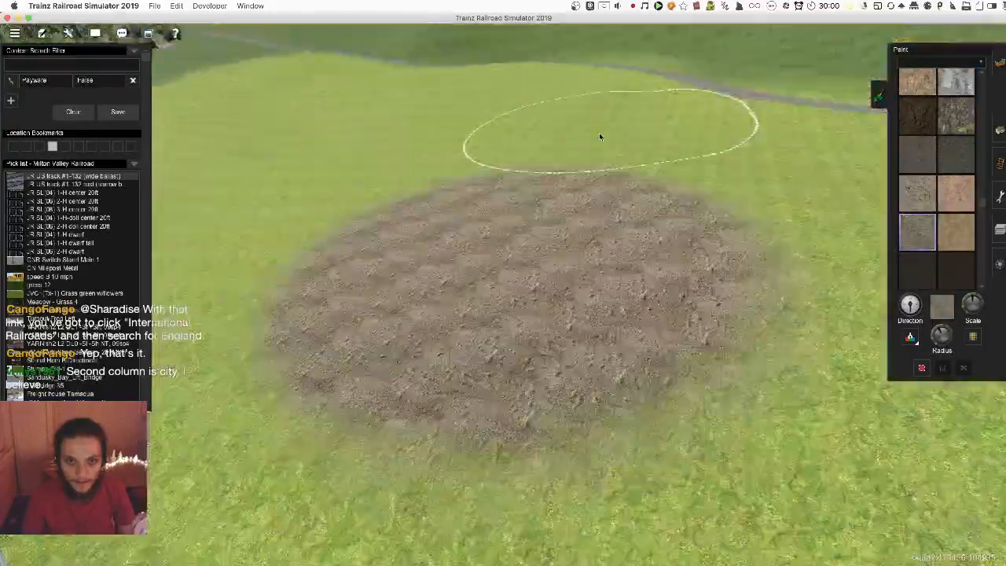
pyautogui.scroll(8, 597, 228)
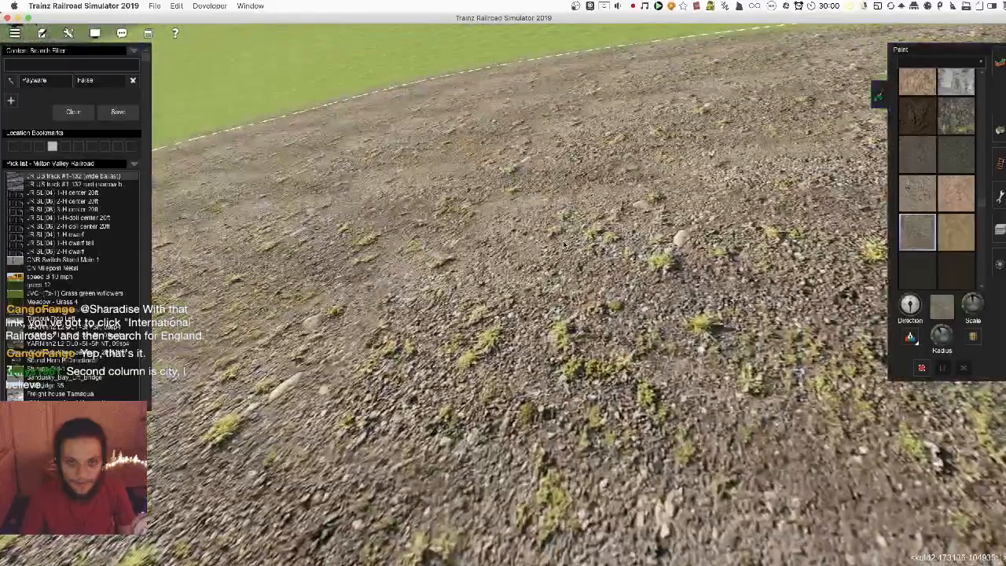
pyautogui.hotkey('ctrl', 'z')
pyautogui.click(918, 116)
pyautogui.click(577, 260)
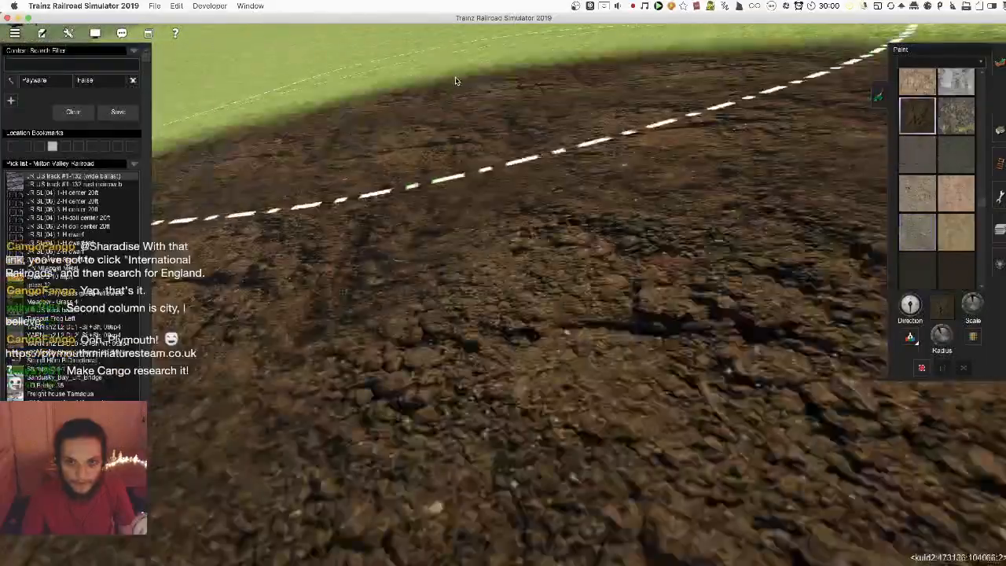
pyautogui.hotkey('ctrl', 'z')
pyautogui.scroll(-4, 577, 260)
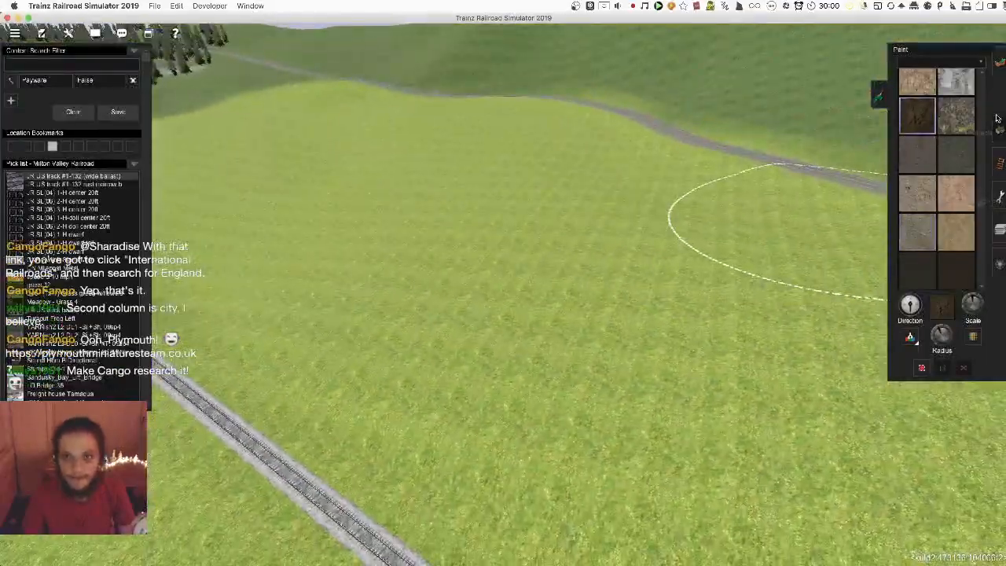
# Examine the waterfall, red trestle, truss bridge and surrounding grass slopes from the river with the editing panels hidden
pyautogui.moveTo(528, 337); pyautogui.dragTo(746, 260, button='right')
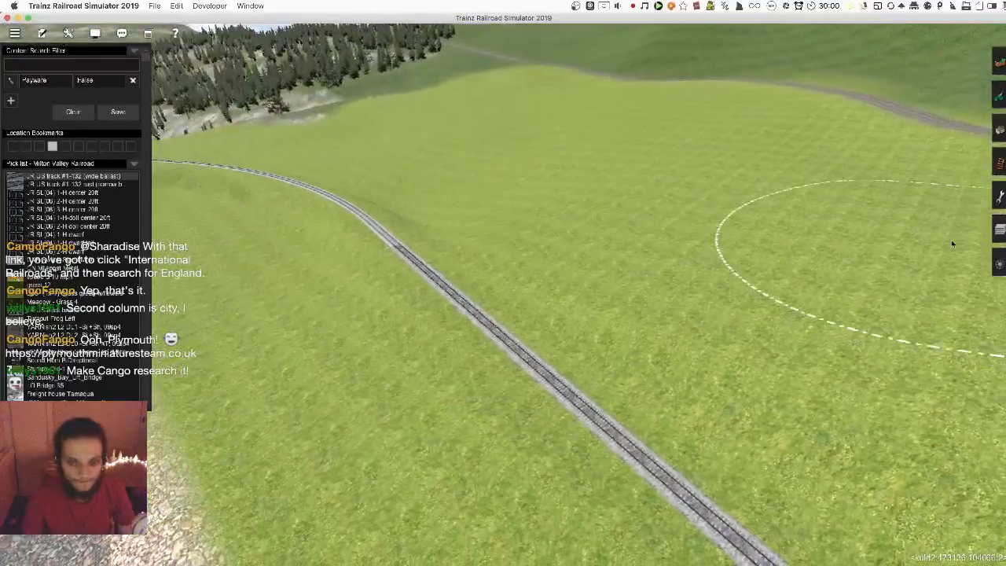
pyautogui.moveTo(1002, 230)
pyautogui.moveTo(444, 279); pyautogui.dragTo(495, 288, button='right')
pyautogui.scroll(5, 503, 302)
pyautogui.scroll(-5, 506, 286)
pyautogui.press('Right')
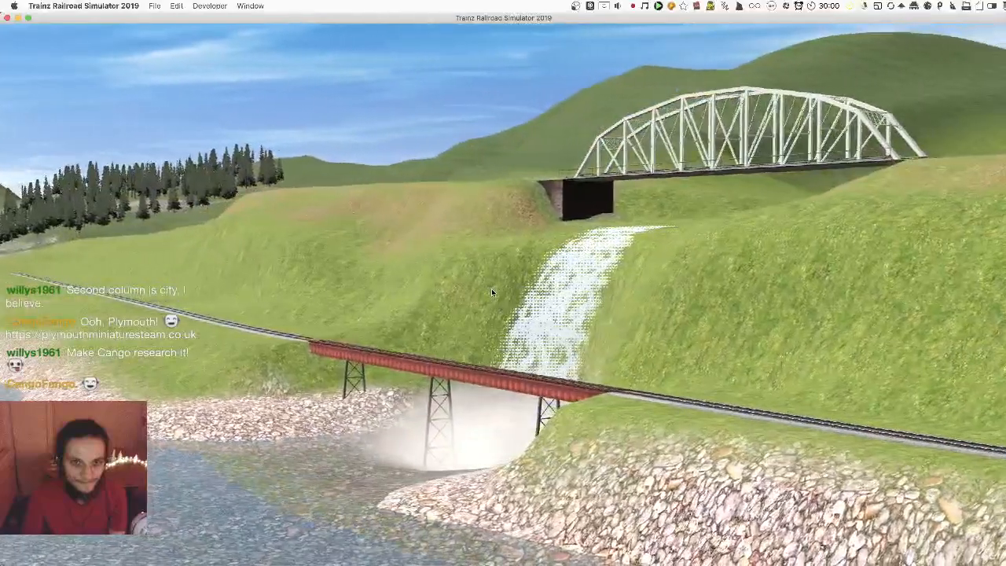
pyautogui.press('Left')
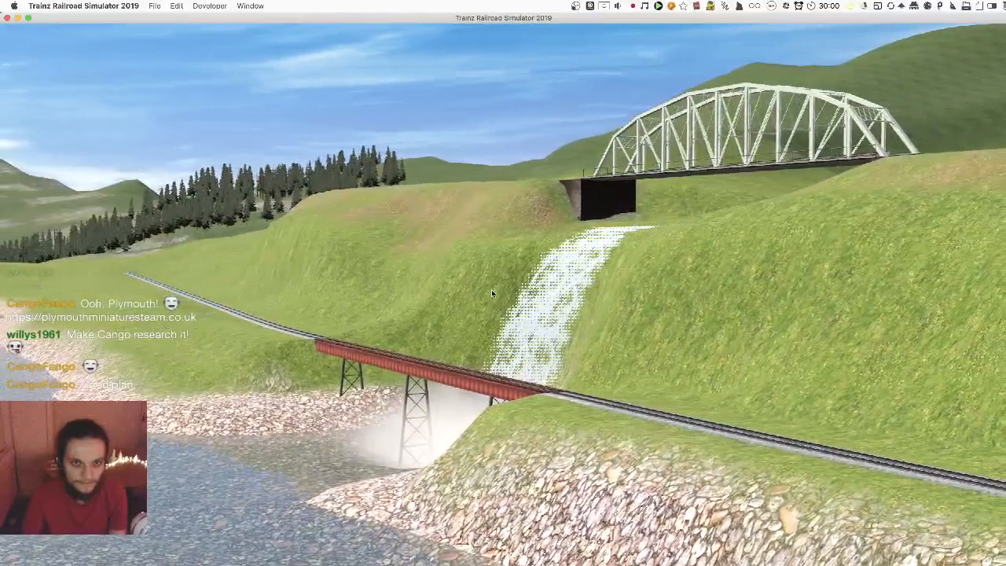
pyautogui.press('Right')
pyautogui.press('Down')
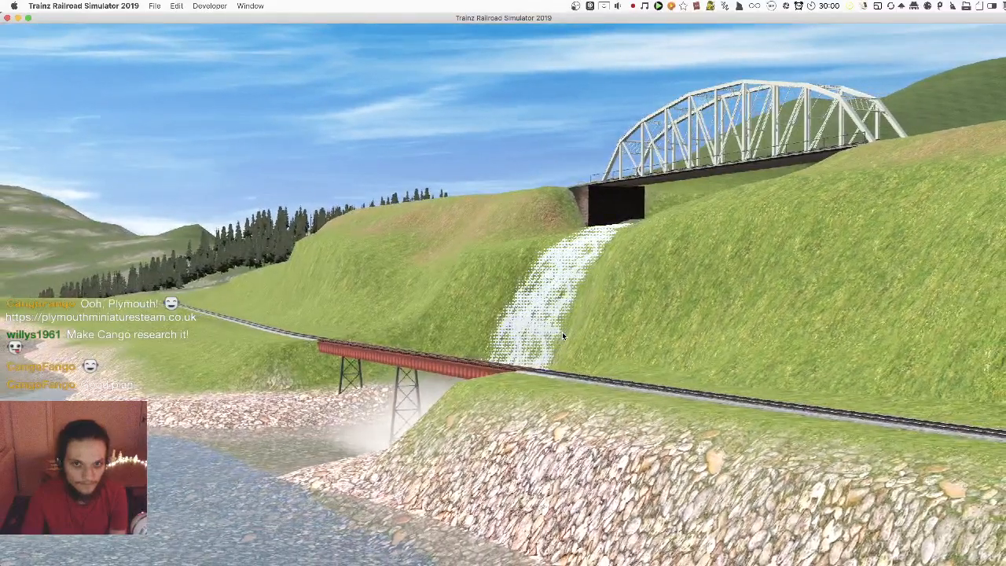
pyautogui.press('Up')
pyautogui.press('Up')
pyautogui.press('Down')
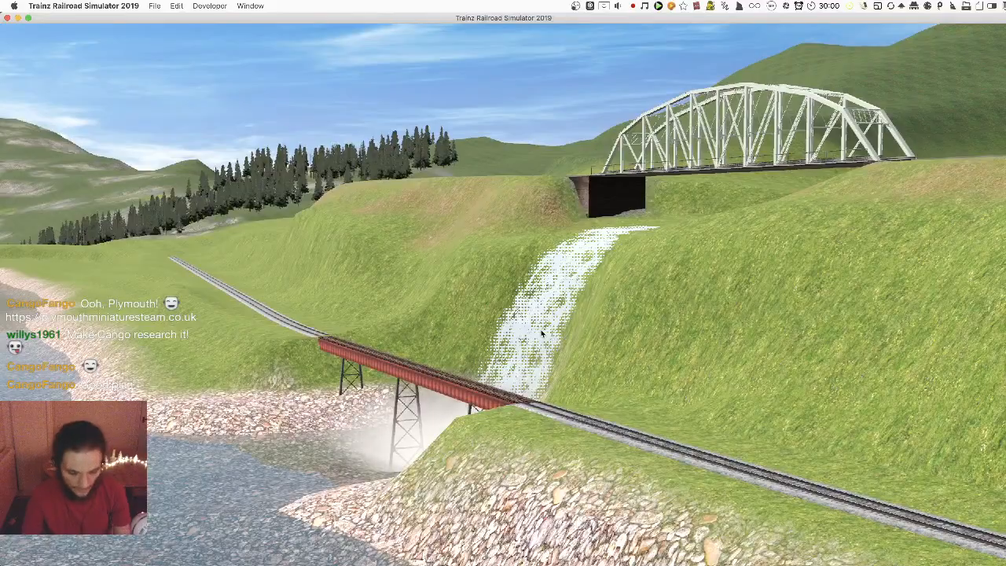
pyautogui.moveTo(529, 331); pyautogui.dragTo(647, 389, button='right')
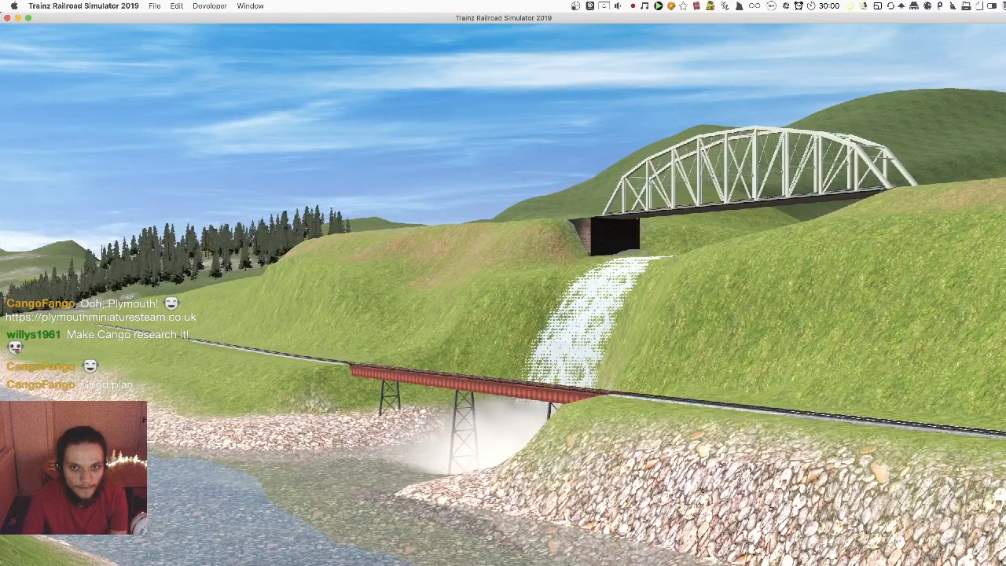
pyautogui.press('w')
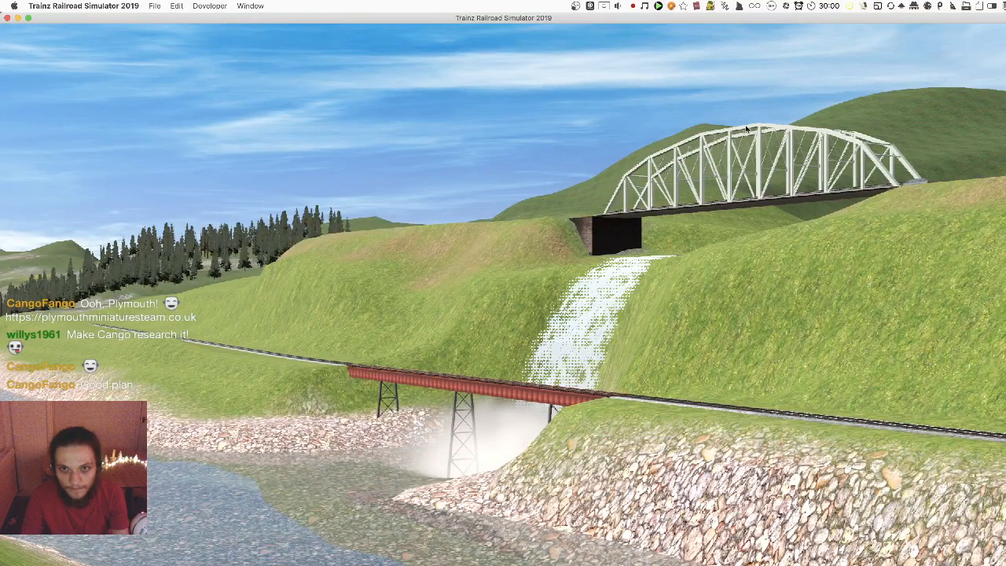
pyautogui.press('Up')
pyautogui.press('Right')
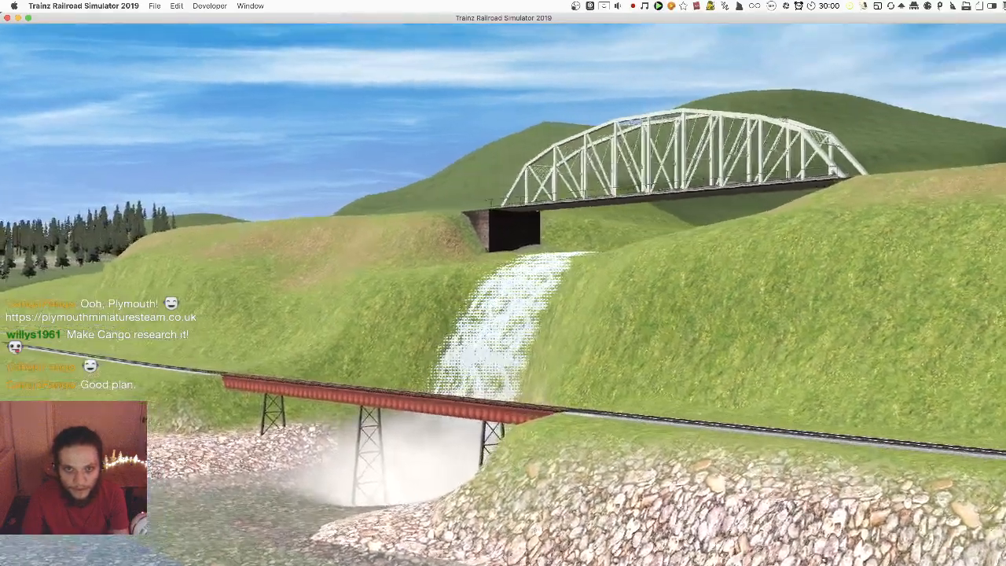
pyautogui.press('Down')
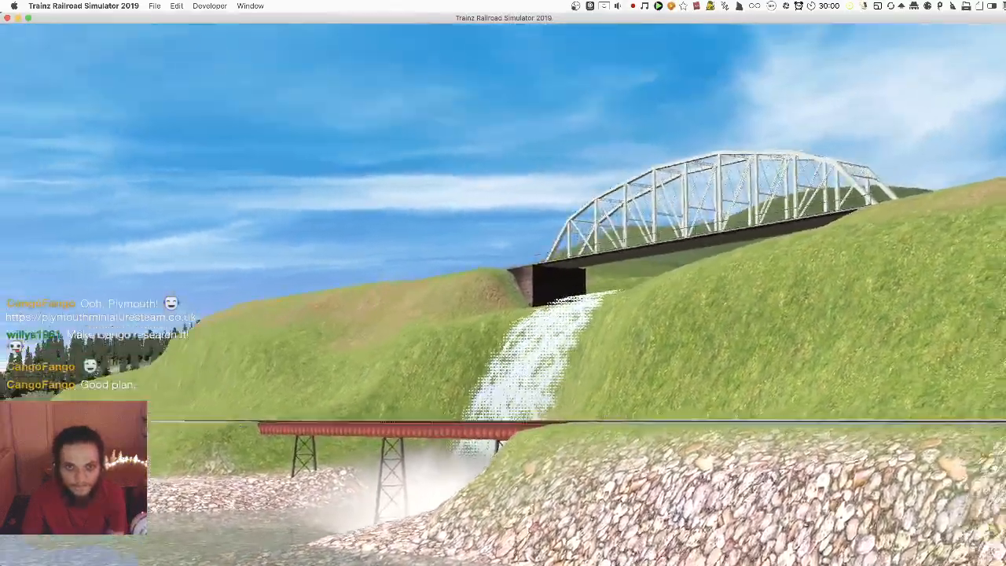
pyautogui.press('Left')
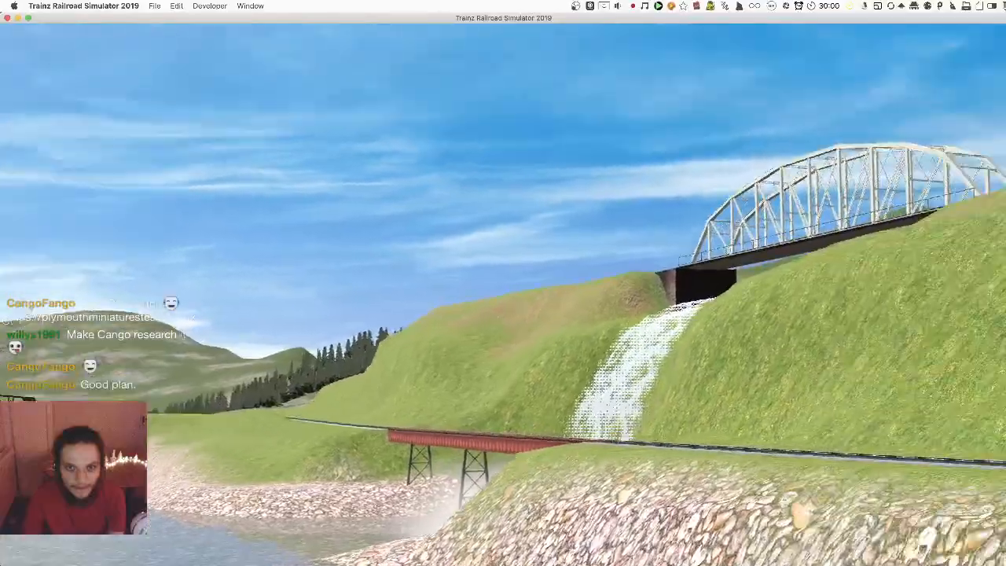
pyautogui.press('Right')
pyautogui.press('Left')
pyautogui.press('Right')
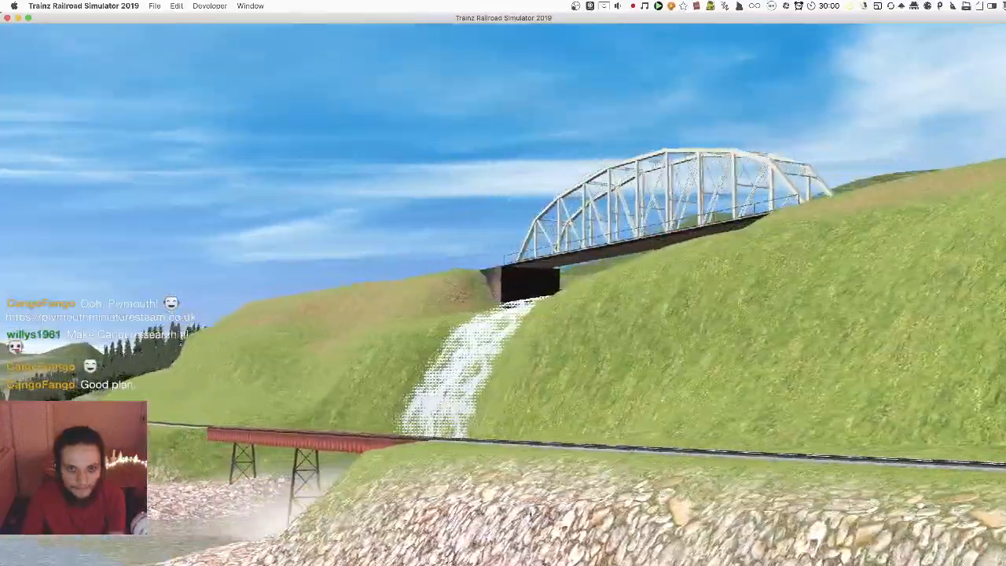
pyautogui.press('Left')
pyautogui.press('Up')
pyautogui.press('Right')
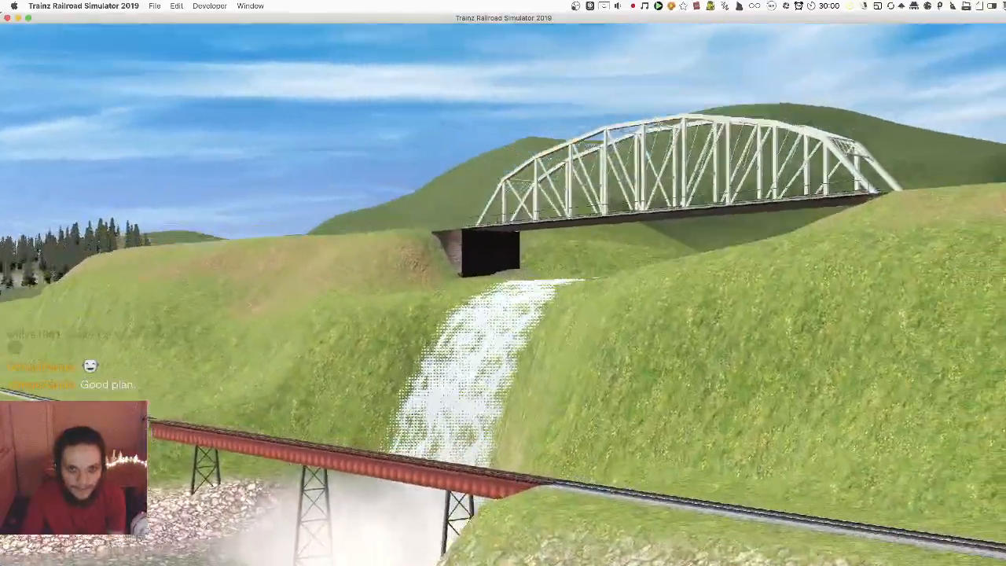
# Inspect the waterfall below the white truss bridge and the stony banks around the red trestle from several heights
pyautogui.press('Left')
pyautogui.press('Down')
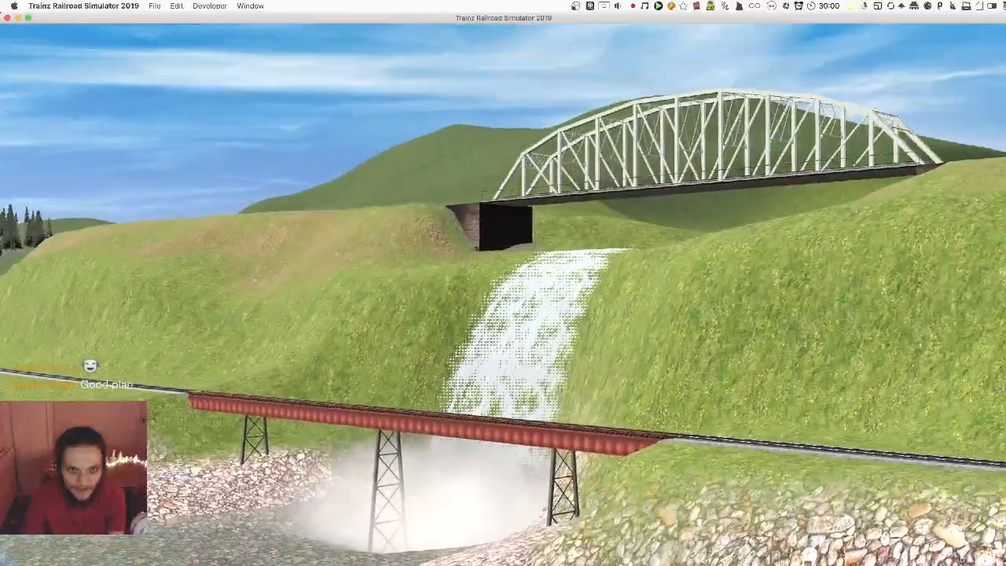
pyautogui.press('Right')
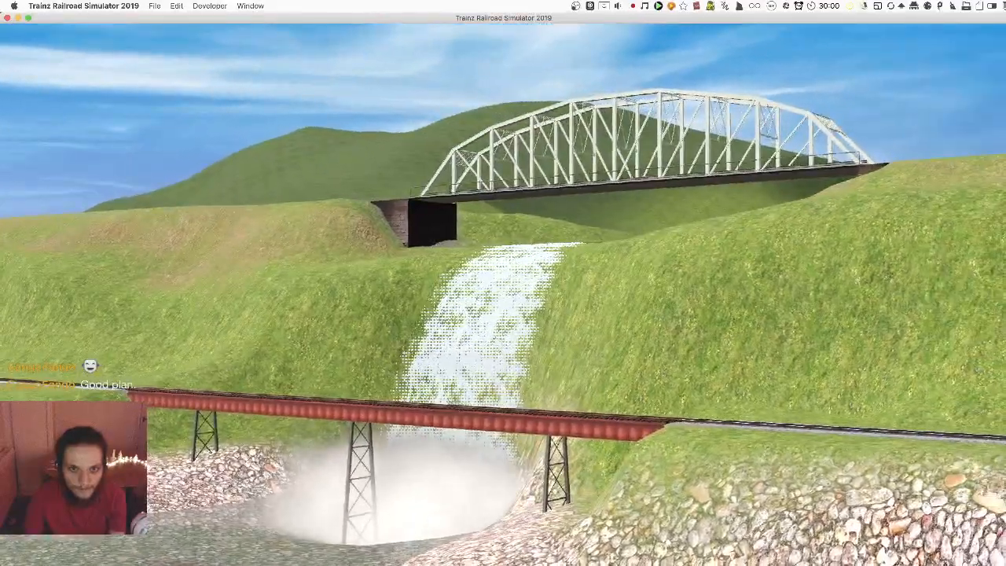
pyautogui.press('Left')
pyautogui.press('Up')
pyautogui.press('Up')
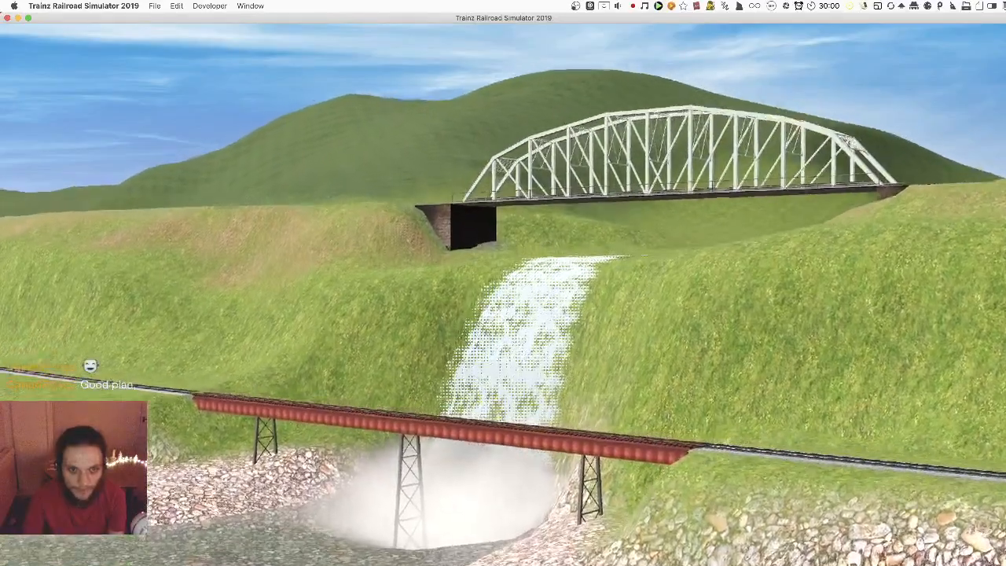
pyautogui.press('Down')
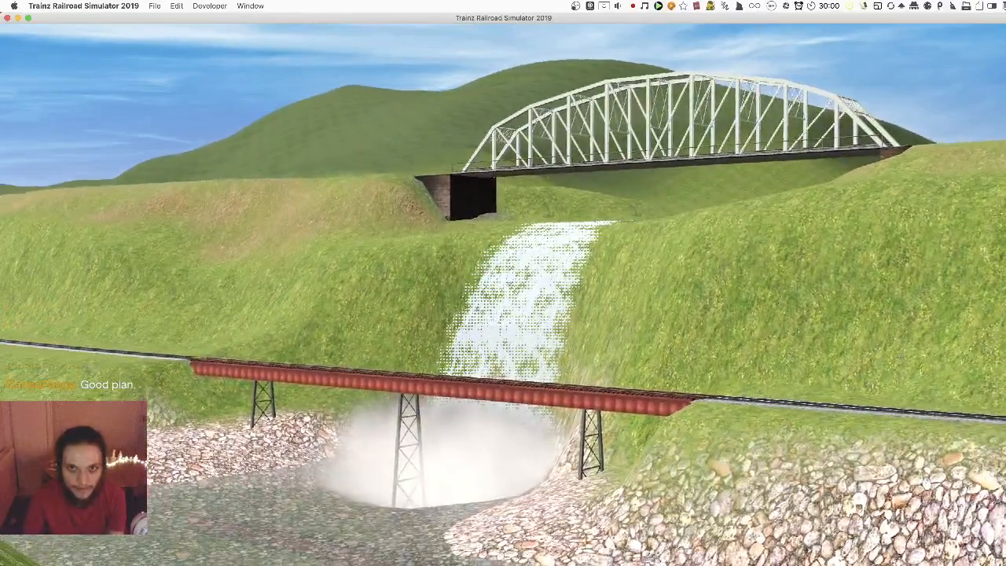
pyautogui.press('Down')
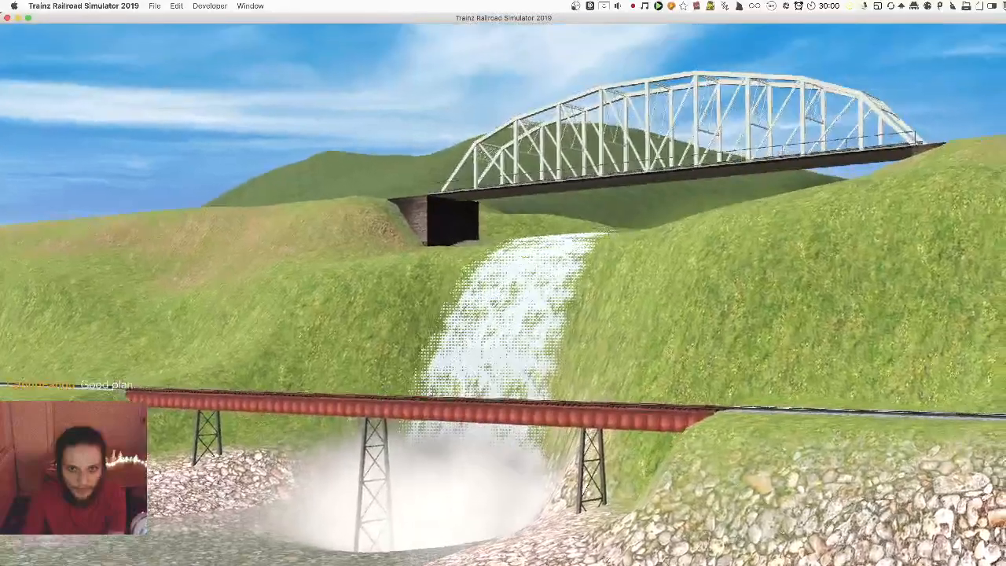
pyautogui.press('Left')
pyautogui.press('Up')
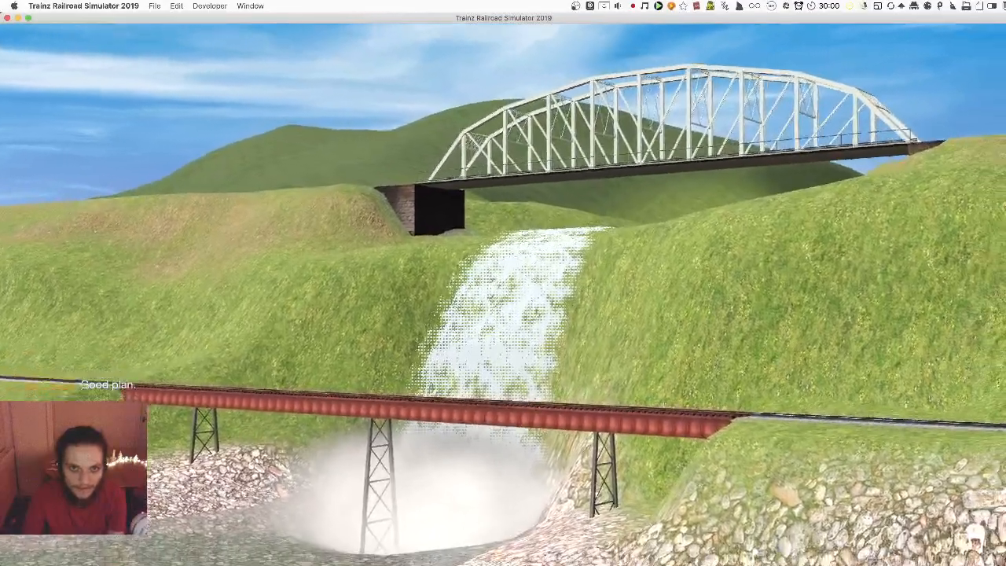
pyautogui.press('Down')
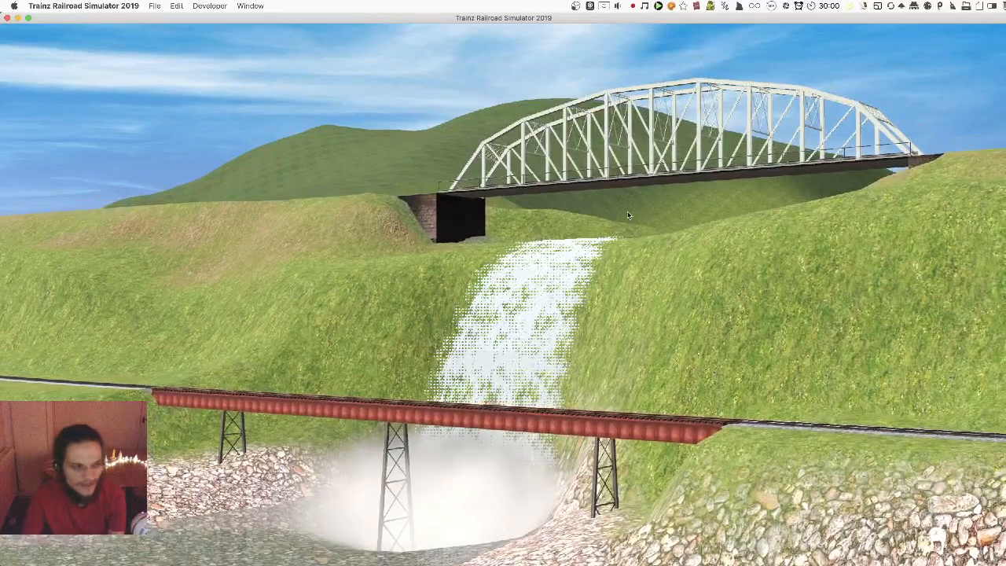
# Examine the river, stone banks and hillsides around the red trestle from the other side and from farther back
pyautogui.moveTo(628, 215); pyautogui.dragTo(657, 235, button='right')
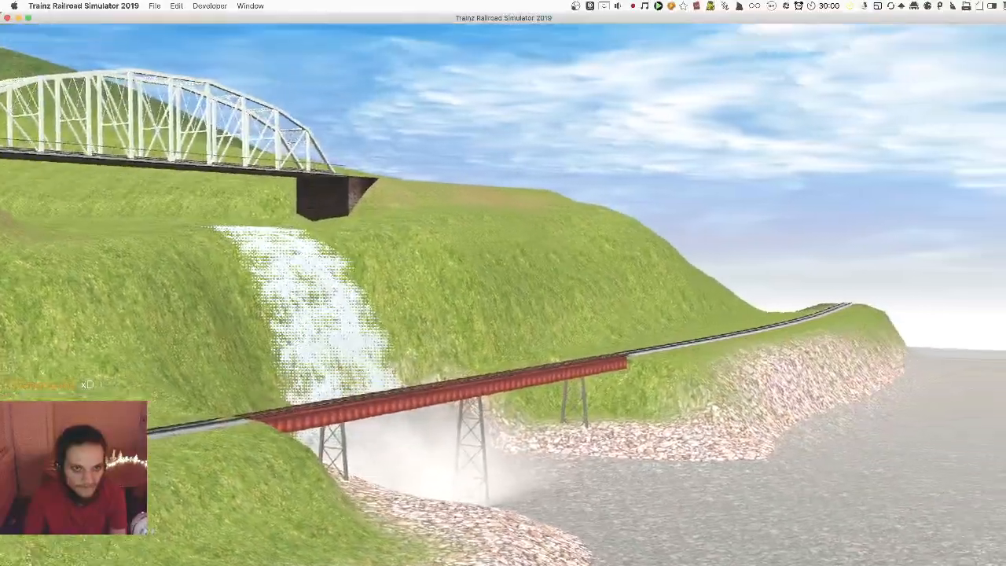
pyautogui.moveTo(503, 283); pyautogui.dragTo(461, 284, button='right')
pyautogui.press('Left')
pyautogui.press('Up')
pyautogui.press('Down')
pyautogui.press('Up')
pyautogui.press('Down')
pyautogui.press('Down')
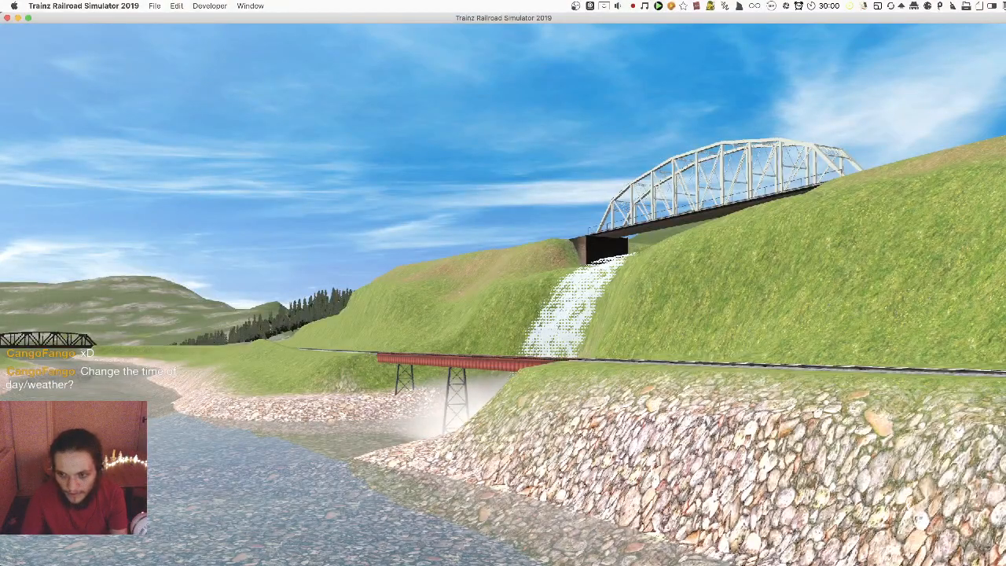
pyautogui.press('Up')
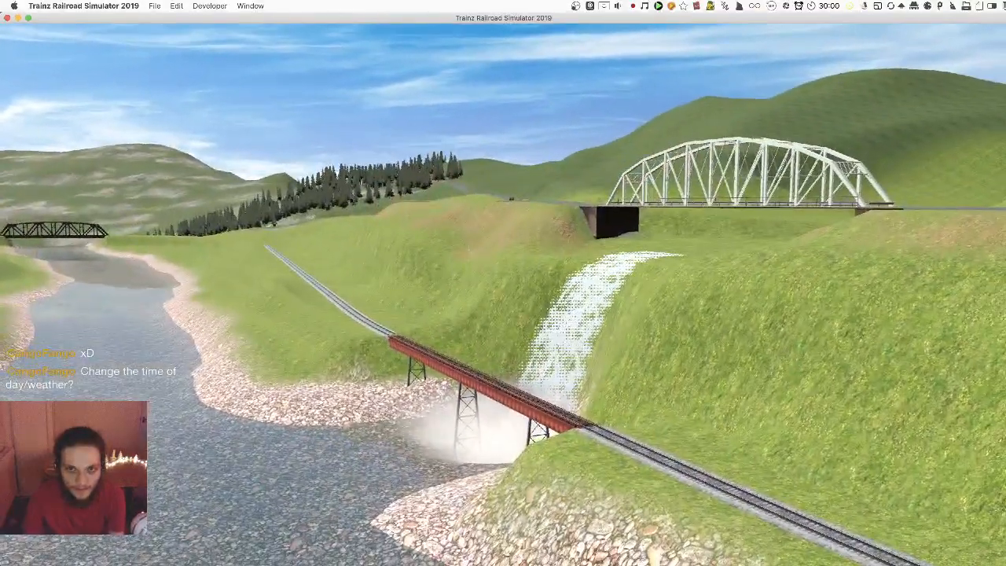
pyautogui.press('Left')
pyautogui.press('Down')
pyautogui.press('Right')
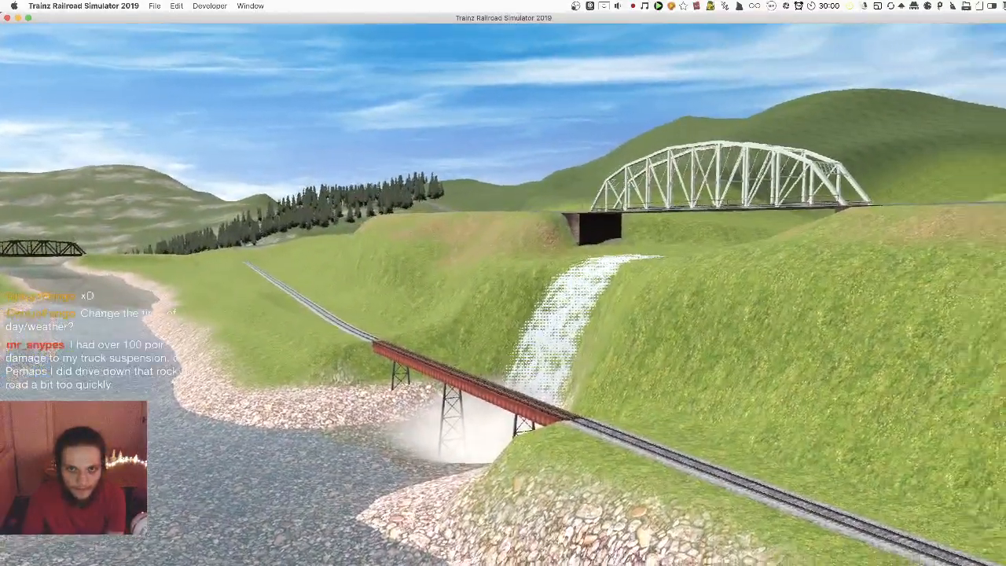
pyautogui.press('Left')
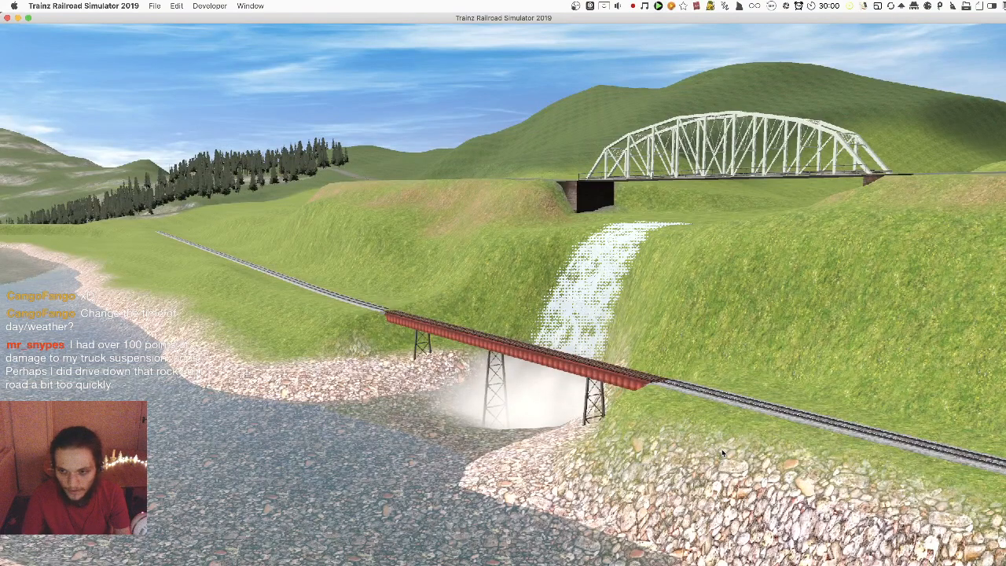
pyautogui.press('Escape')
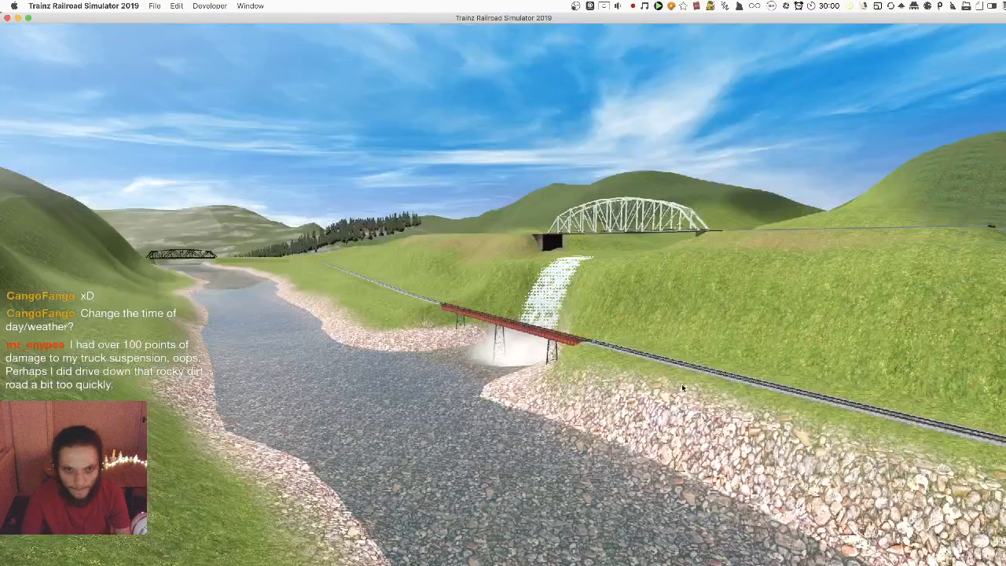
# Return to the roaming camera with the editing panels shown and pick the st_rmm_elka47_1998_22m tree from the forested hillside
pyautogui.hotkey('alt', 'y')
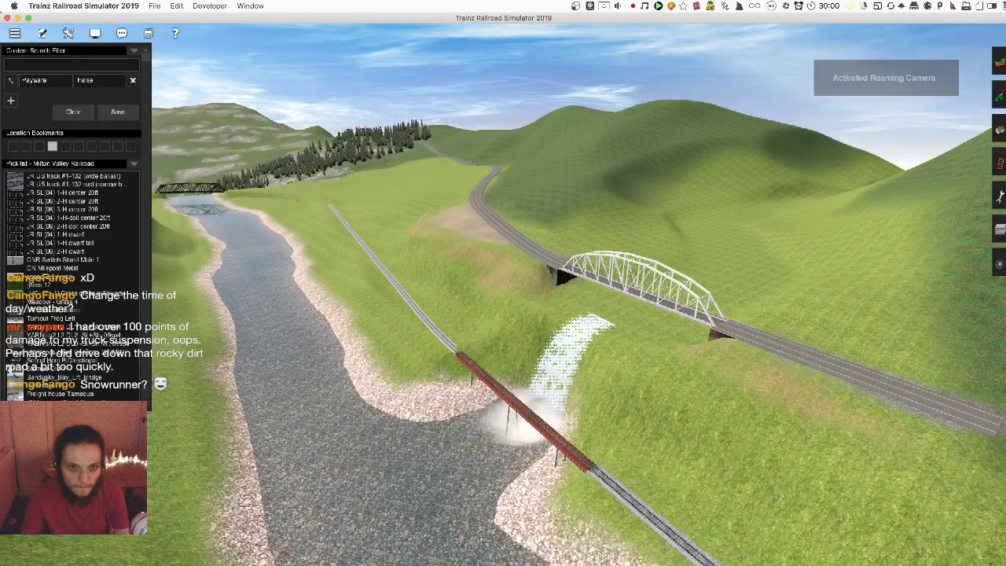
pyautogui.moveTo(387, 284); pyautogui.dragTo(540, 264, button='right')
pyautogui.moveTo(421, 367); pyautogui.dragTo(525, 254, button='right')
pyautogui.moveTo(465, 313); pyautogui.dragTo(928, 130, button='right')
pyautogui.click(999, 129)
pyautogui.click(912, 264)
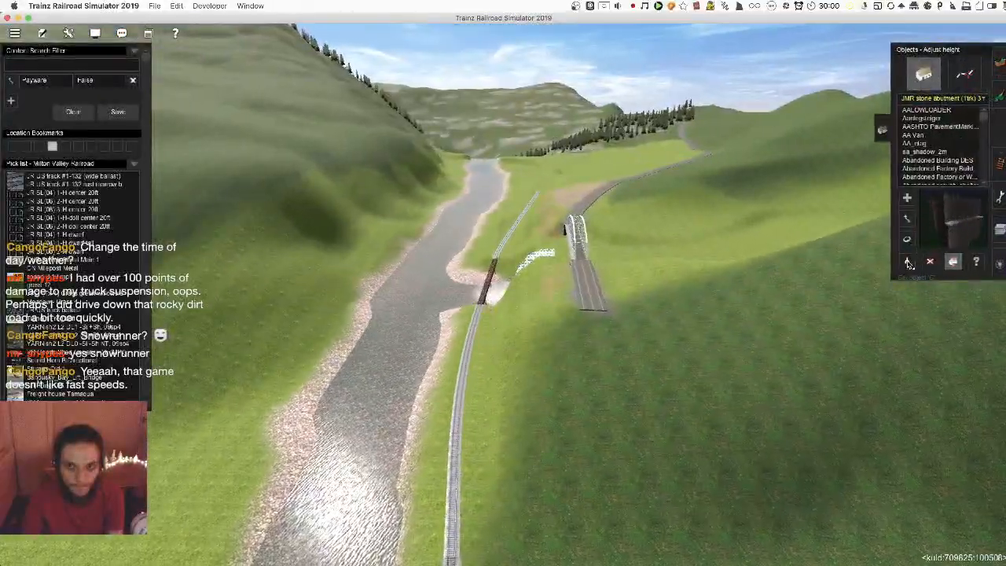
pyautogui.click(641, 137)
# Delete the trees standing on the road at the bend along the forest edge
pyautogui.moveTo(594, 150); pyautogui.dragTo(483, 323, button='right')
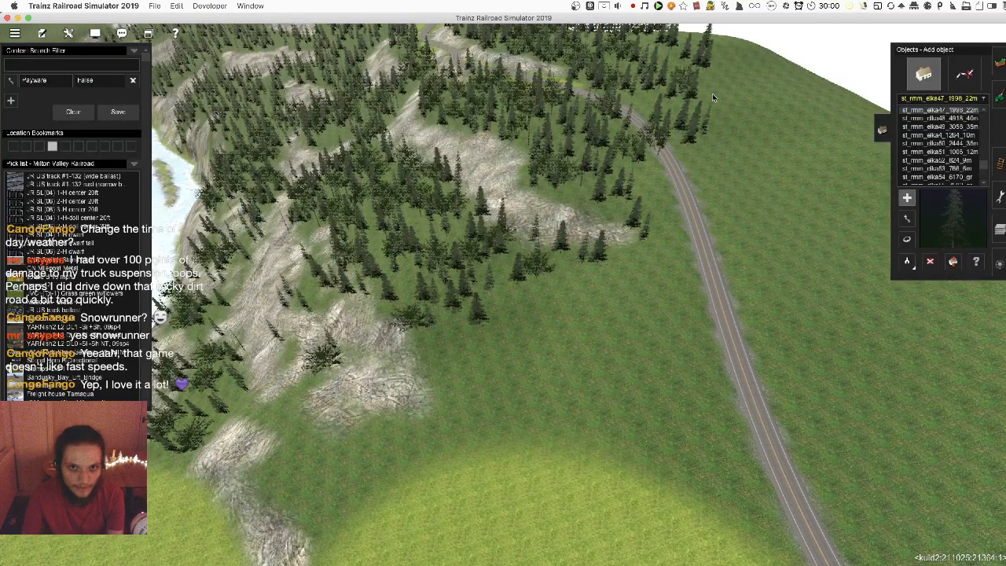
pyautogui.moveTo(646, 191); pyautogui.dragTo(794, 211, button='right')
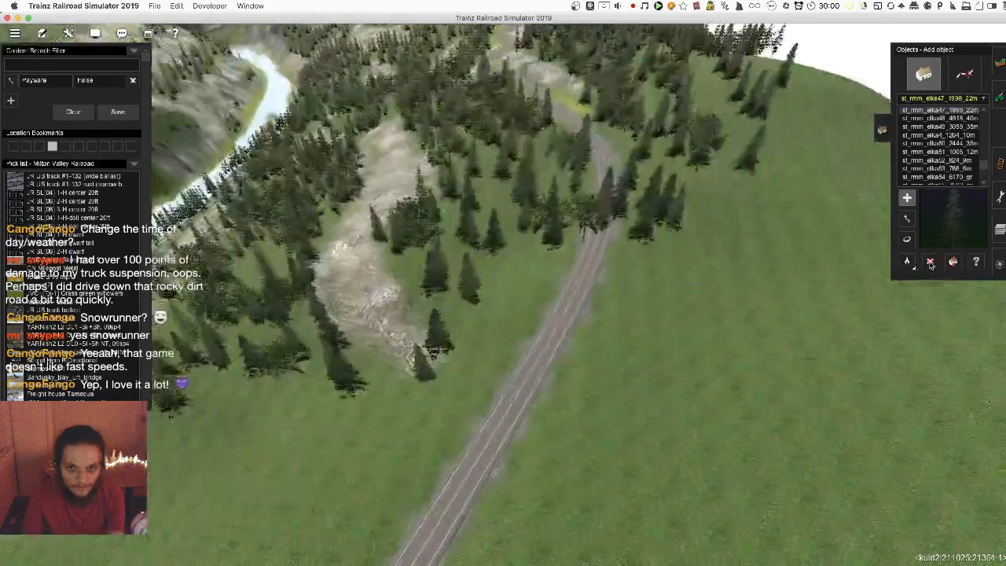
pyautogui.click(930, 261)
pyautogui.click(606, 230)
pyautogui.click(584, 238)
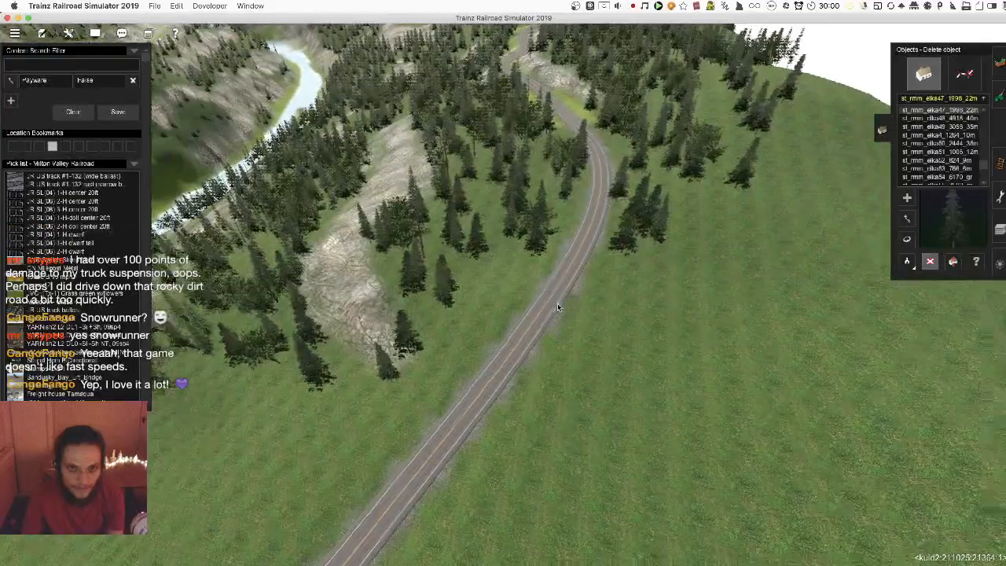
# Switch to moving objects beside the forest road and save the route
pyautogui.moveTo(559, 307); pyautogui.dragTo(515, 288, button='right')
pyautogui.press('m')
pyautogui.rightClick(418, 344)
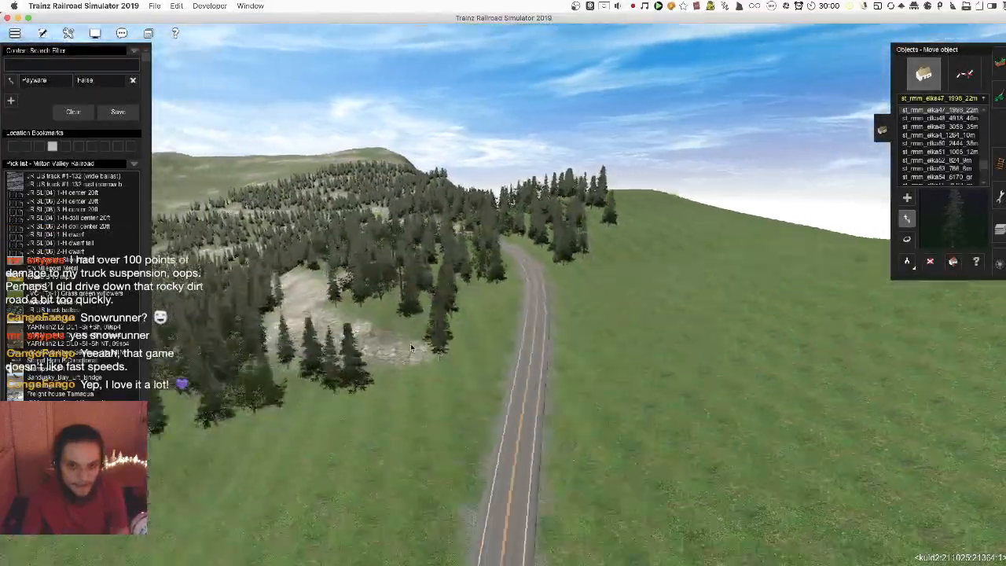
pyautogui.press('super+s')
pyautogui.press('Return')
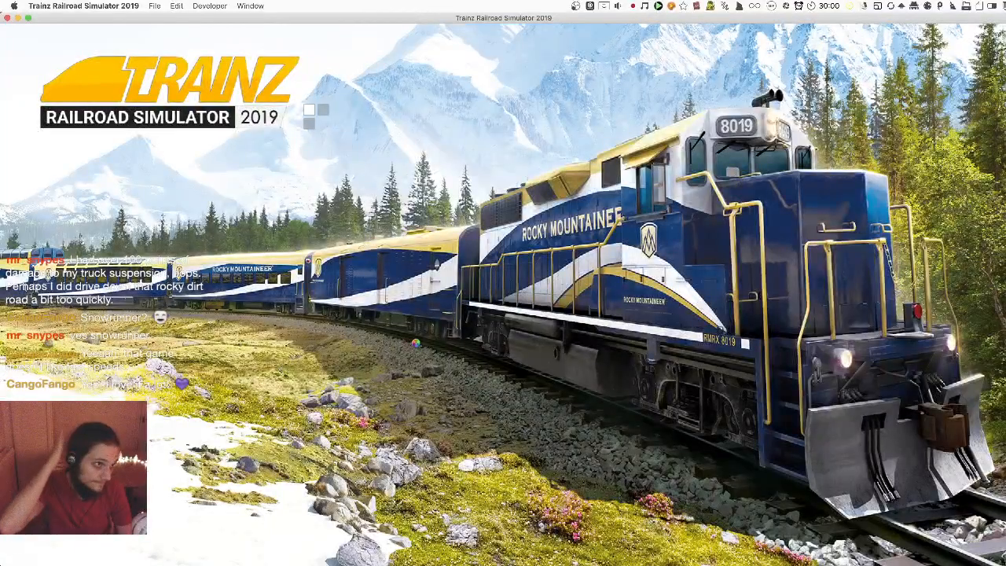